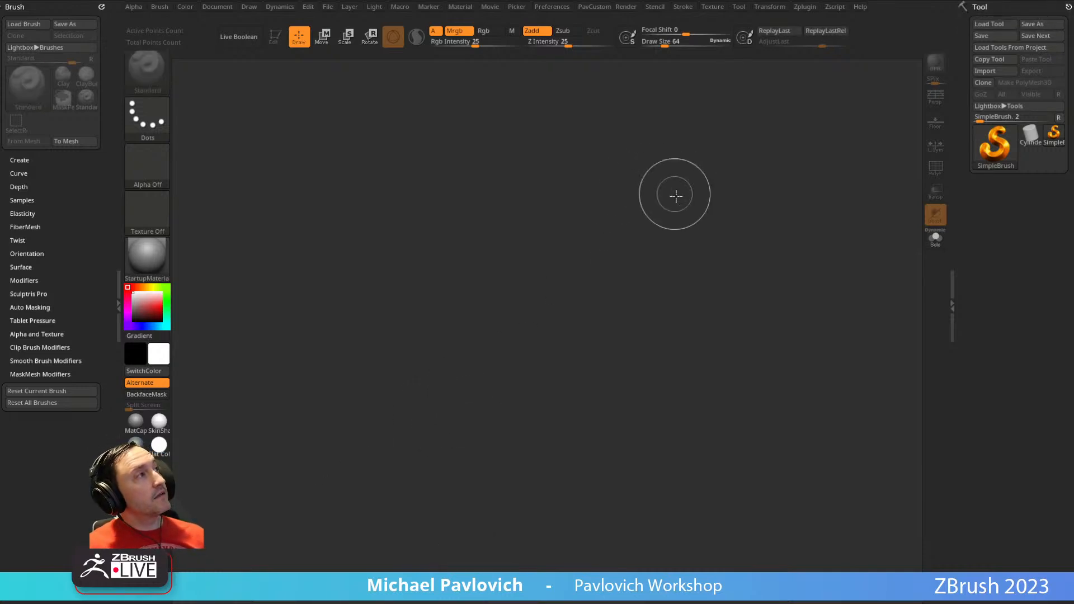
- Set the brush draw size to about 17
{"action": "key", "text": "s"}
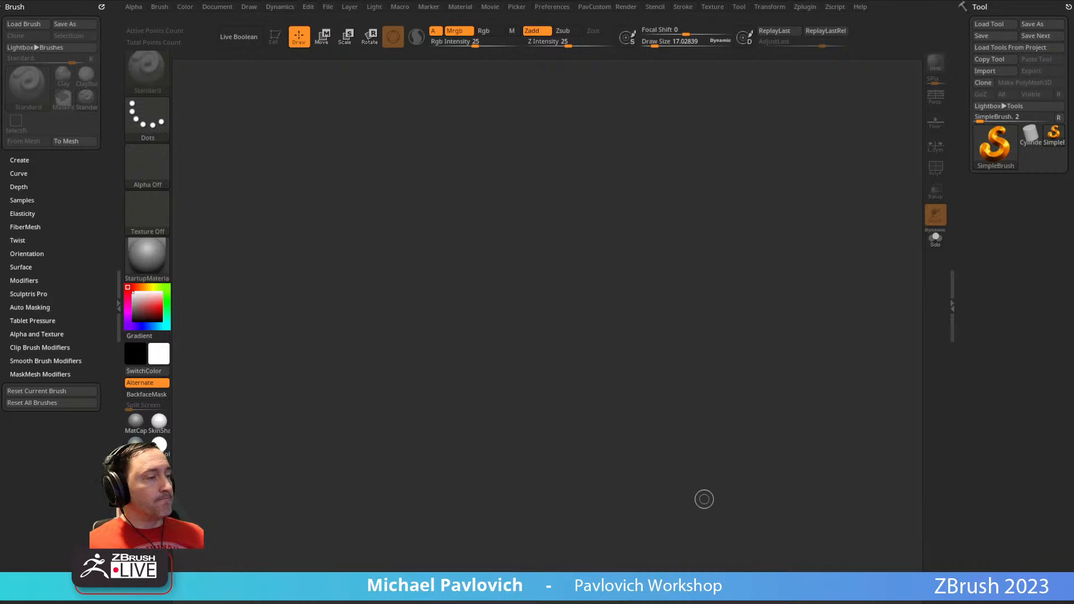
- Switch to the web browser, find the Photogrammetry playlist among the YouTube channel's playlists, open it in full and select its web address
{"action": "key", "text": "alt+Tab"}
{"action": "left_click_drag", "start_coordinate": [871, 498], "coordinate": [970, 567]}
{"action": "scroll", "coordinate": [472, 317], "scroll_direction": "down", "scroll_amount": 2}
{"action": "scroll", "coordinate": [473, 319], "scroll_direction": "down", "scroll_amount": 5}
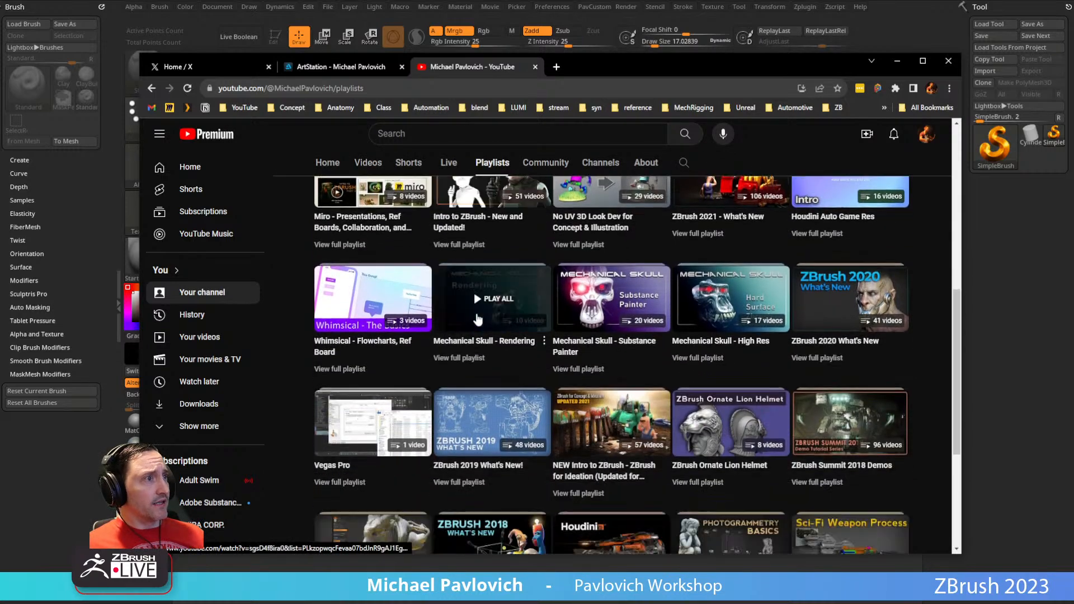
{"action": "scroll", "coordinate": [477, 319], "scroll_direction": "down", "scroll_amount": 2}
{"action": "left_click", "coordinate": [687, 475]}
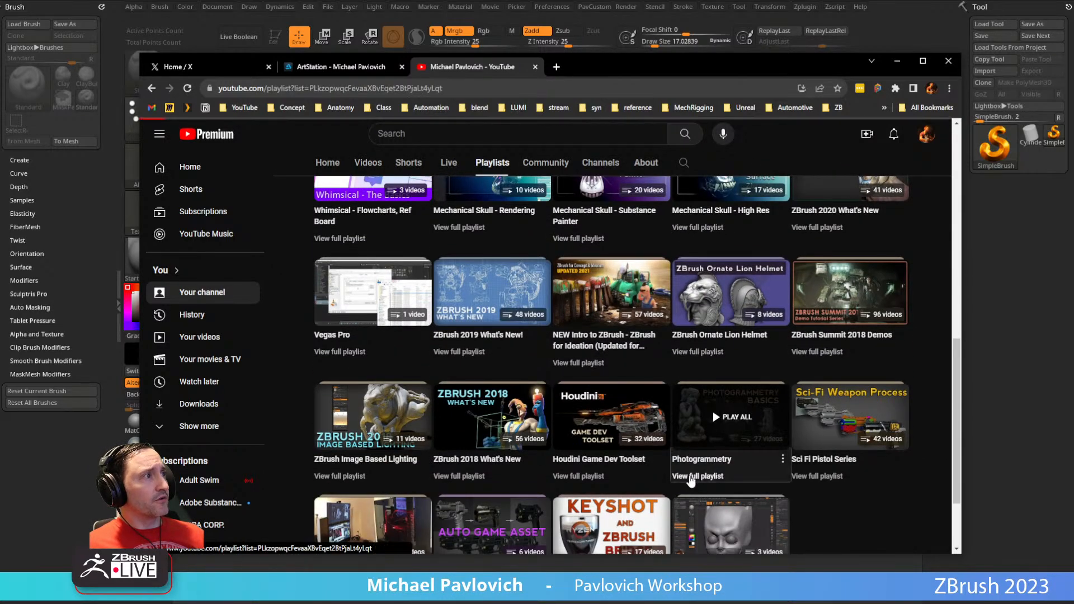
{"action": "left_click", "coordinate": [474, 85]}
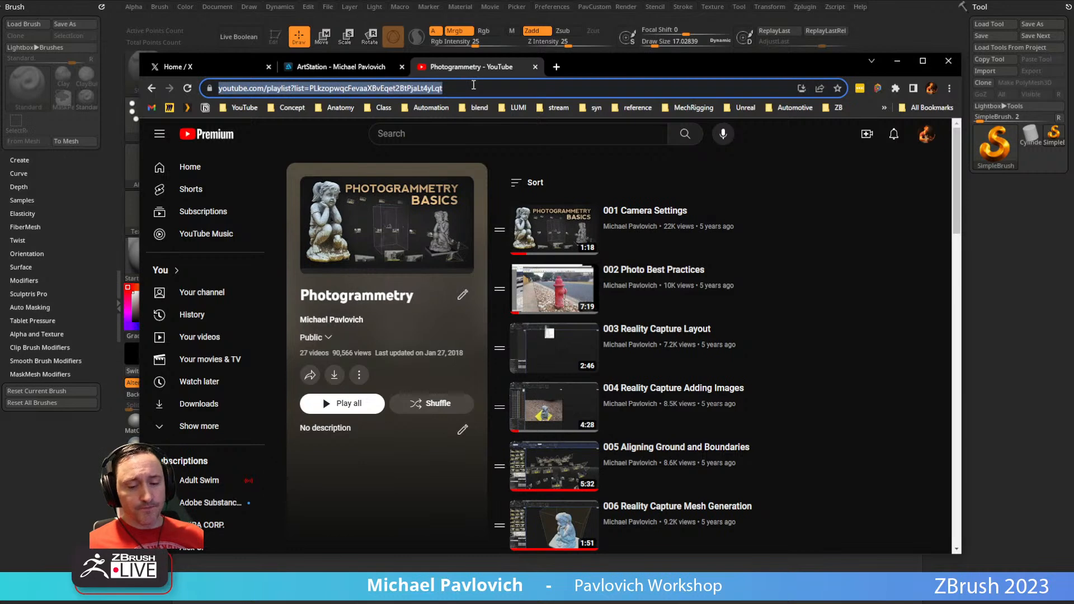
- Look through the videos in the Photogrammetry playlist, go back to the channel's playlists page and minimize the browser
{"action": "scroll", "coordinate": [613, 283], "scroll_direction": "down", "scroll_amount": 5}
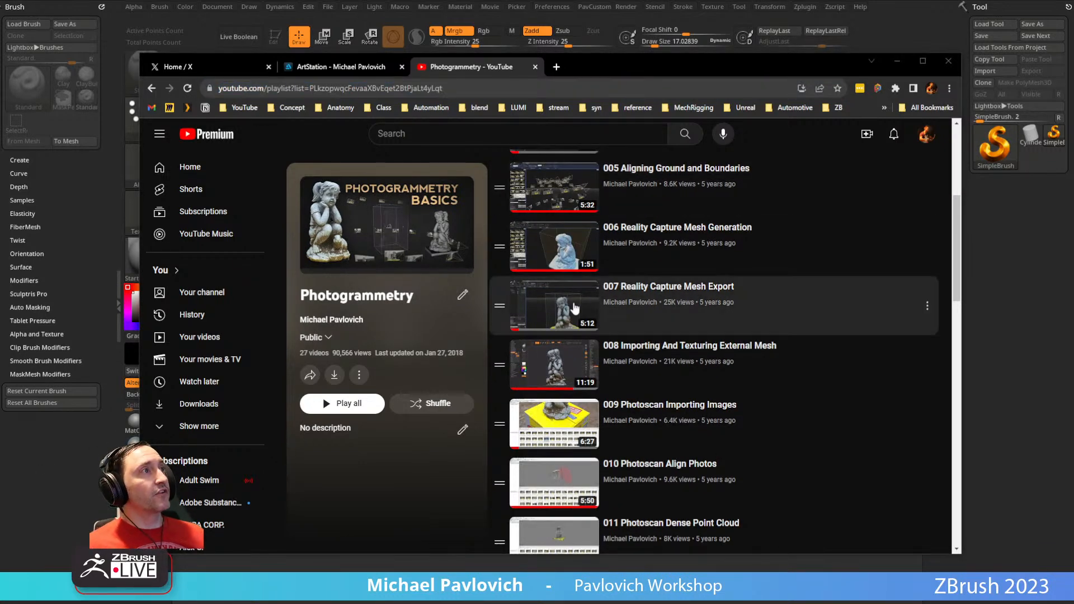
{"action": "scroll", "coordinate": [848, 444], "scroll_direction": "down", "scroll_amount": 3}
{"action": "key", "text": "alt+Tab"}
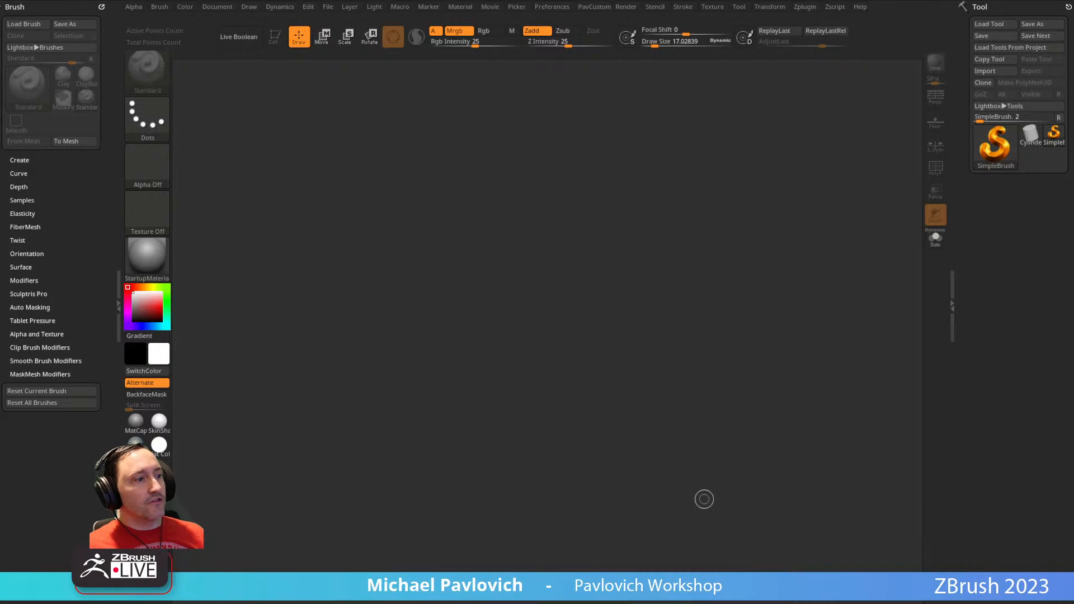
{"action": "key", "text": "alt+Tab"}
{"action": "left_click_drag", "start_coordinate": [542, 106], "coordinate": [545, 74]}
{"action": "scroll", "coordinate": [283, 220], "scroll_direction": "up", "scroll_amount": 8}
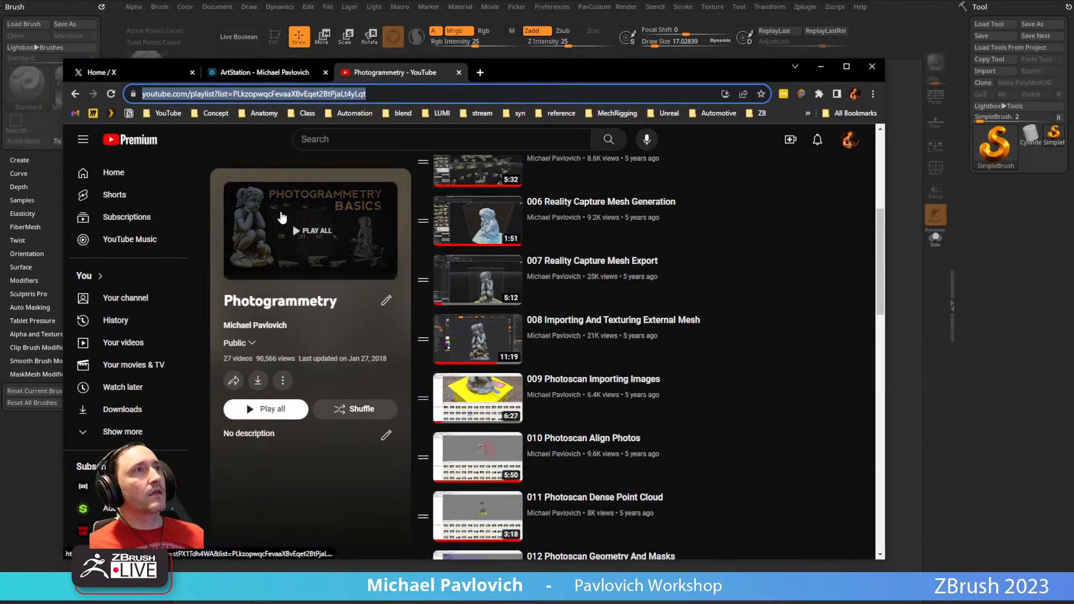
{"action": "scroll", "coordinate": [218, 190], "scroll_direction": "down", "scroll_amount": 10}
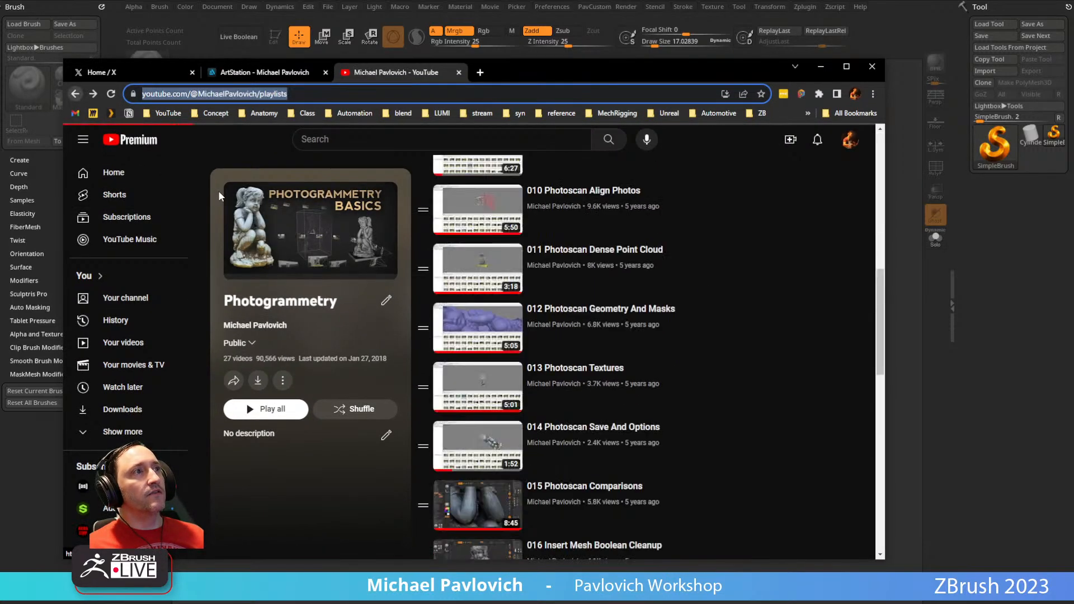
{"action": "key", "text": "alt+Left"}
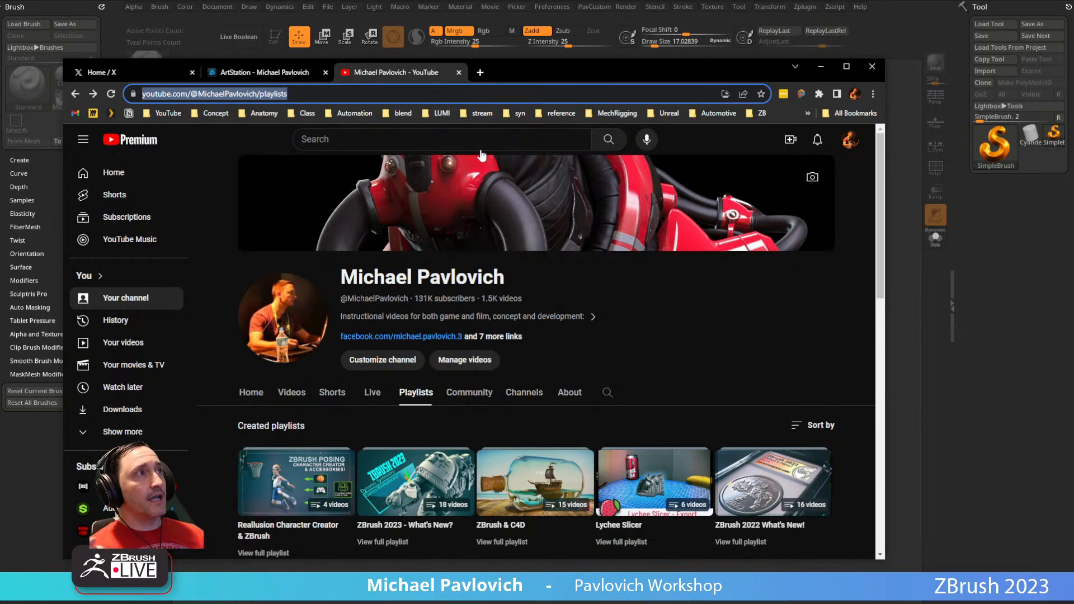
{"action": "left_click", "coordinate": [820, 66]}
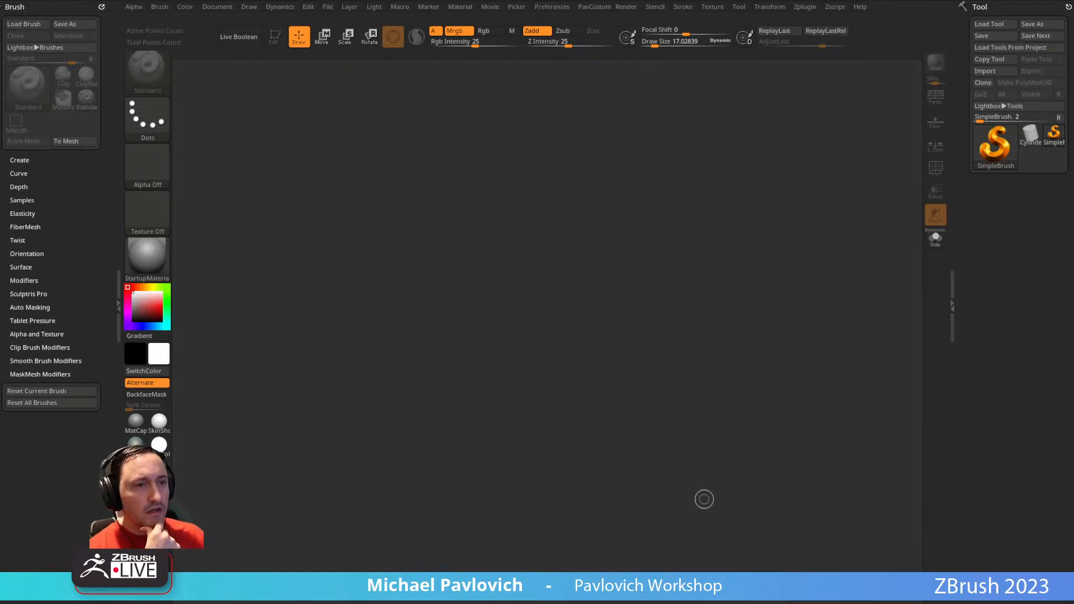
- Open PrinceRupertSizzleWidescreenAll.mp4 from the Marketing folder inside LondonPhotogrammetry's PrinceRupert folder, and enlarge the video player window
{"action": "key", "text": "alt+Tab"}
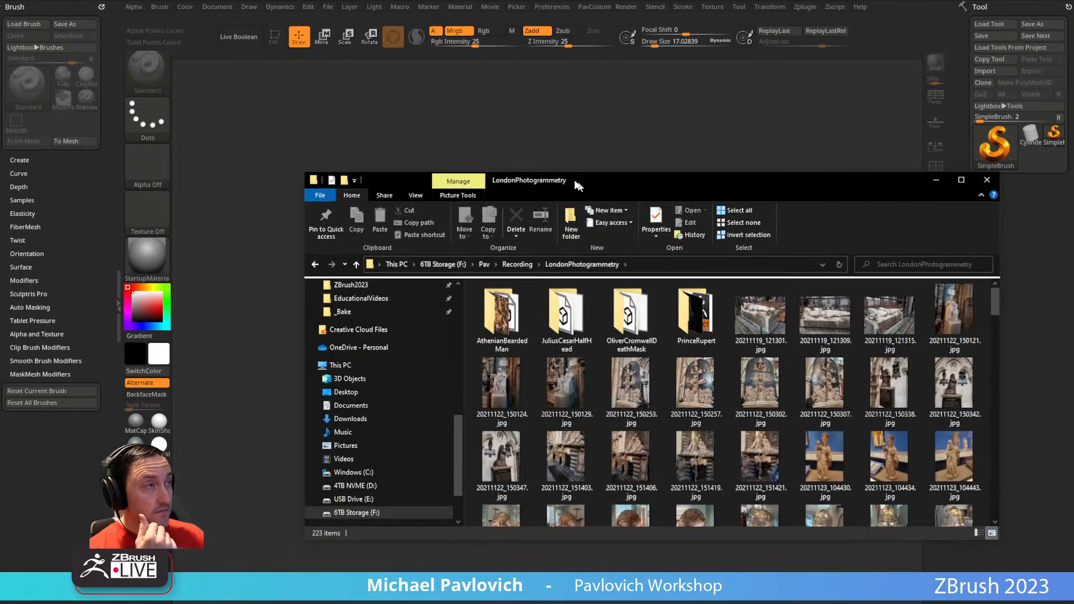
{"action": "left_click_drag", "start_coordinate": [600, 202], "coordinate": [426, 142]}
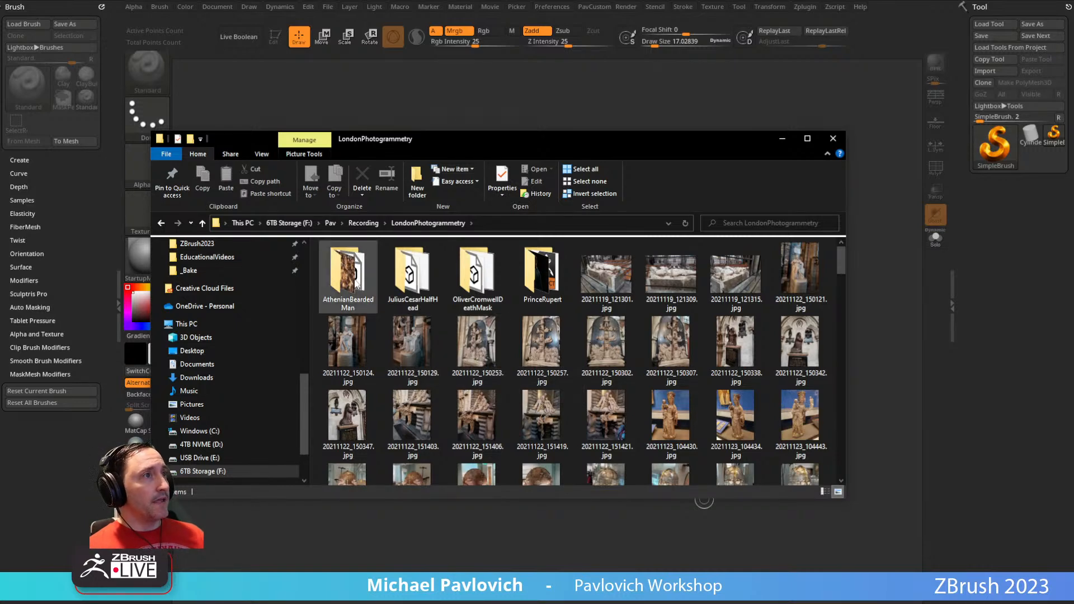
{"action": "double_click", "coordinate": [517, 268]}
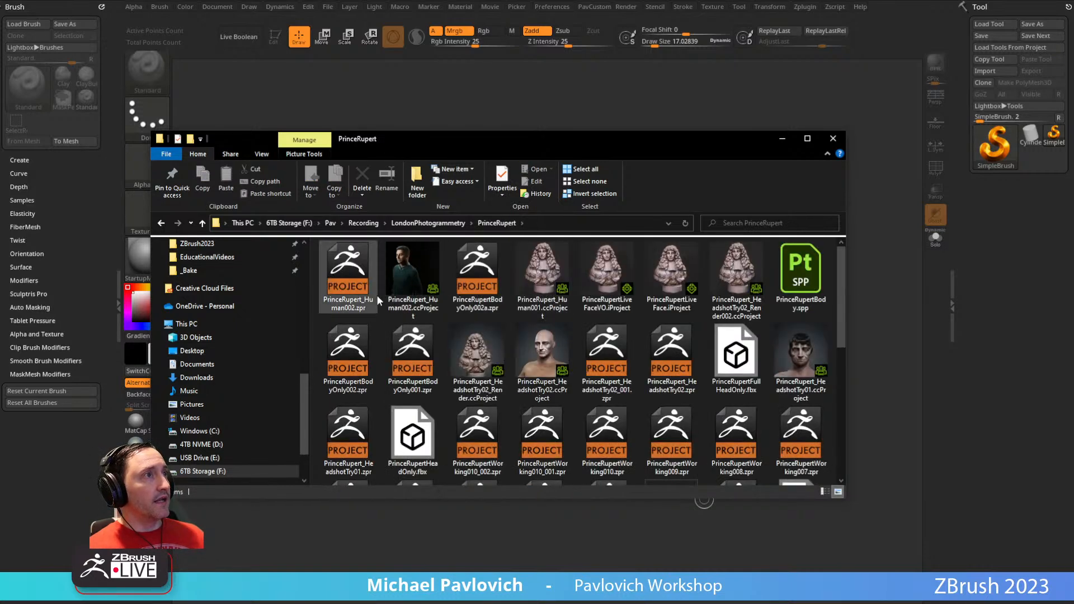
{"action": "scroll", "coordinate": [381, 296], "scroll_direction": "down", "scroll_amount": 5}
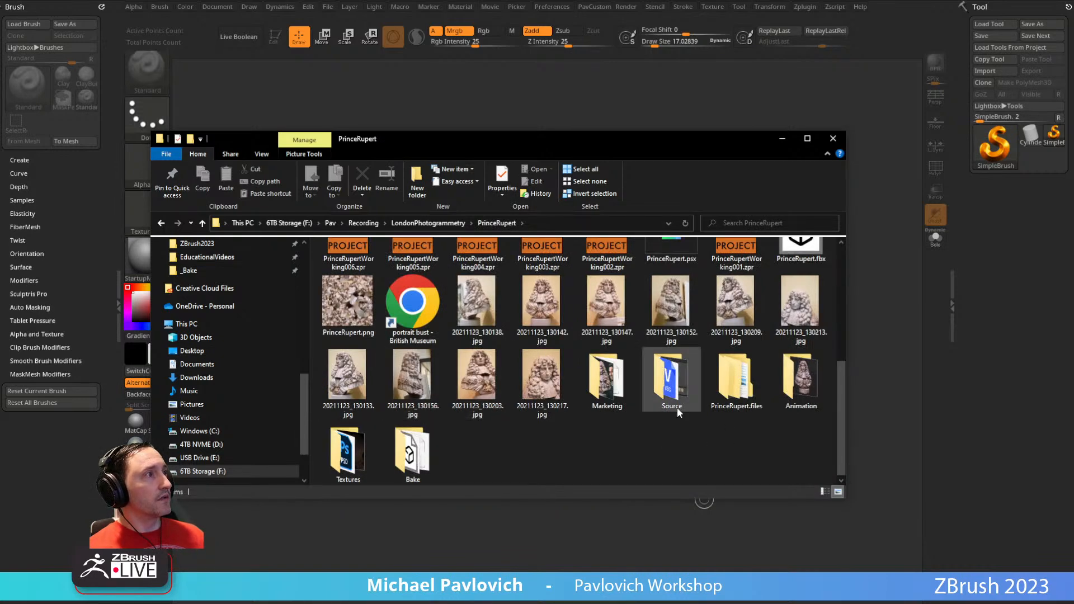
{"action": "double_click", "coordinate": [608, 377]}
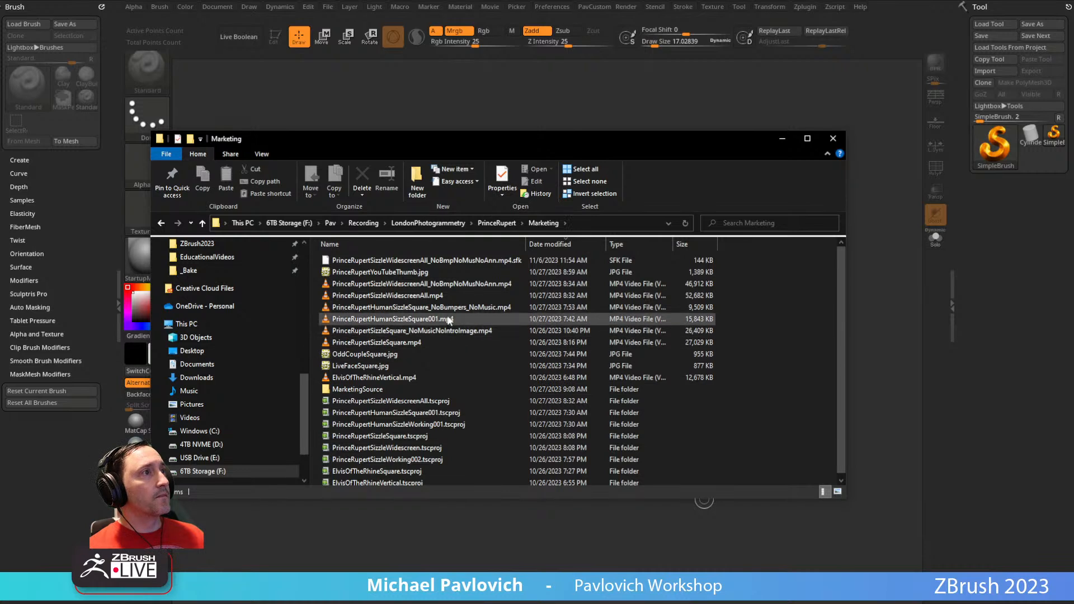
{"action": "double_click", "coordinate": [449, 295]}
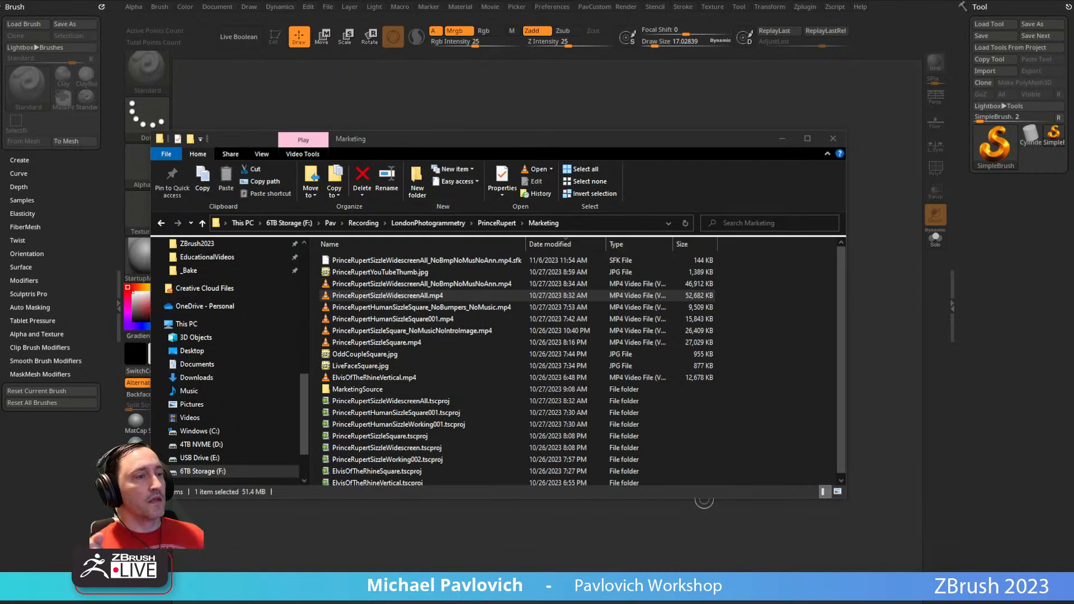
{"action": "left_click_drag", "start_coordinate": [1073, 68], "coordinate": [549, 49]}
{"action": "left_click_drag", "start_coordinate": [737, 448], "coordinate": [993, 589]}
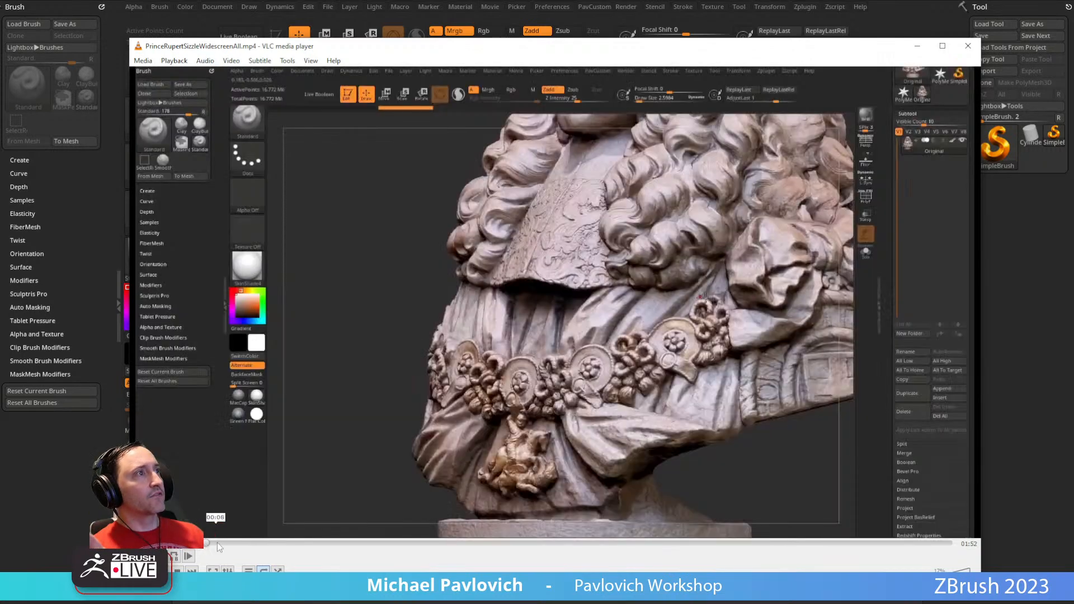
- Skim the Prince Rupert video from the bust scan through head generation and facial expressions, return to its start, and switch back to ZBrush
{"action": "left_click", "coordinate": [219, 544]}
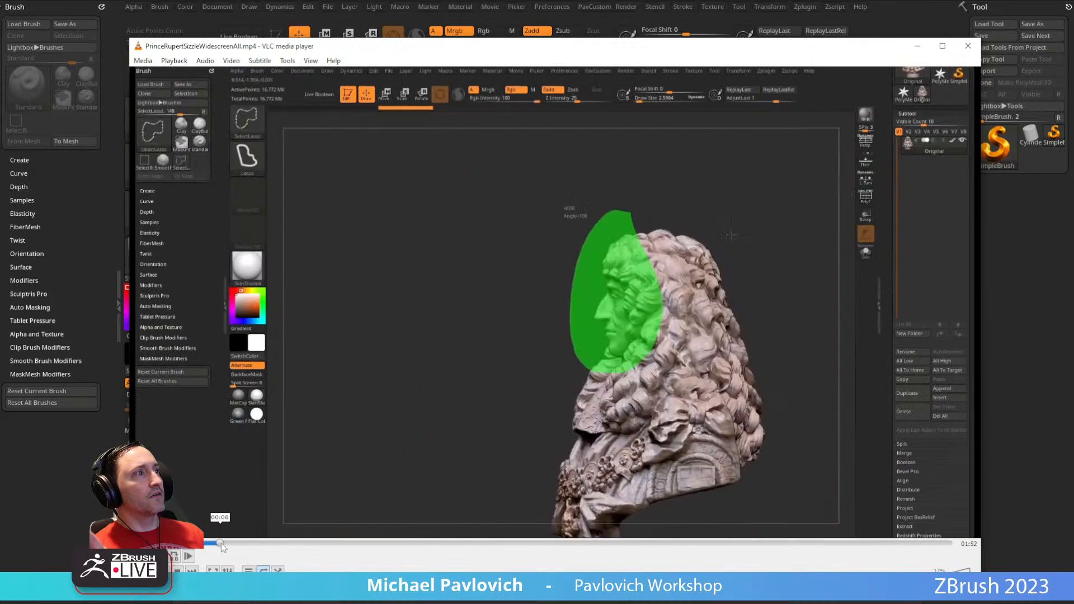
{"action": "left_click", "coordinate": [234, 545]}
{"action": "left_click", "coordinate": [250, 544]}
{"action": "left_click", "coordinate": [279, 545]}
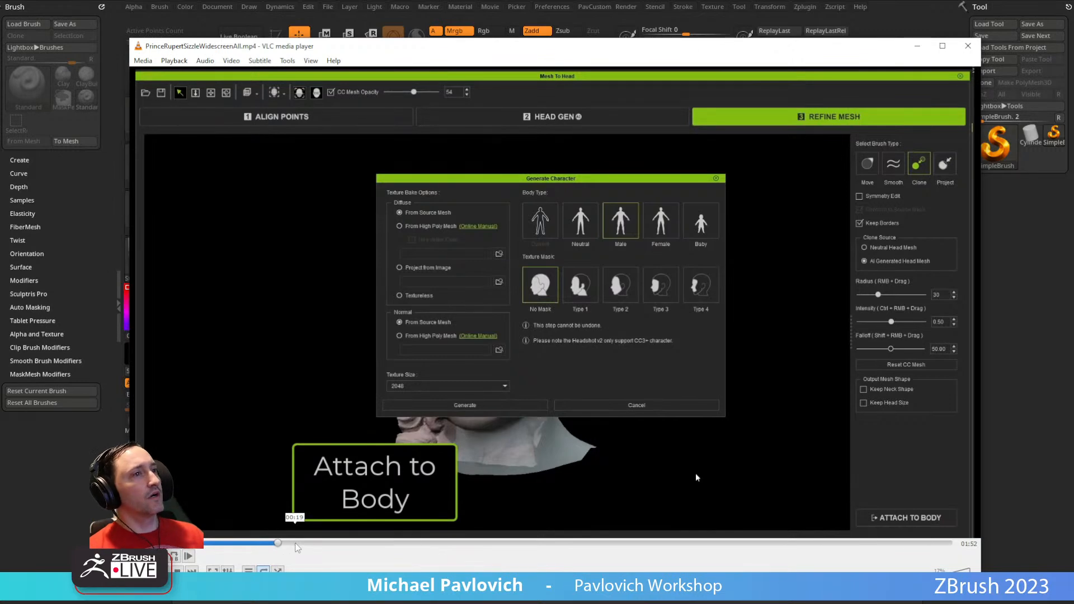
{"action": "left_click", "coordinate": [316, 545]}
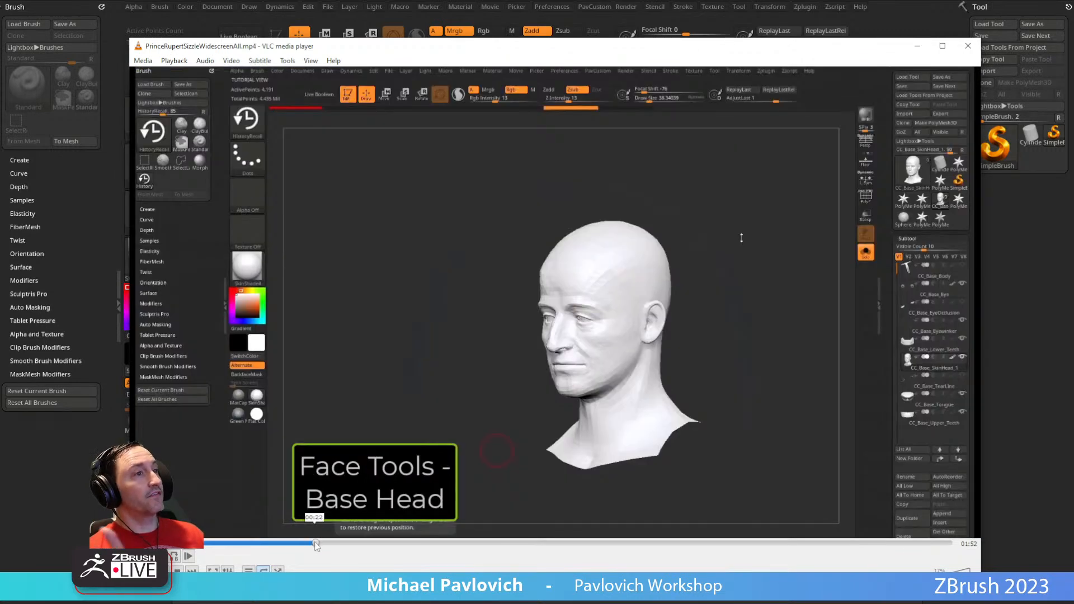
{"action": "left_click_drag", "start_coordinate": [342, 543], "coordinate": [368, 542]}
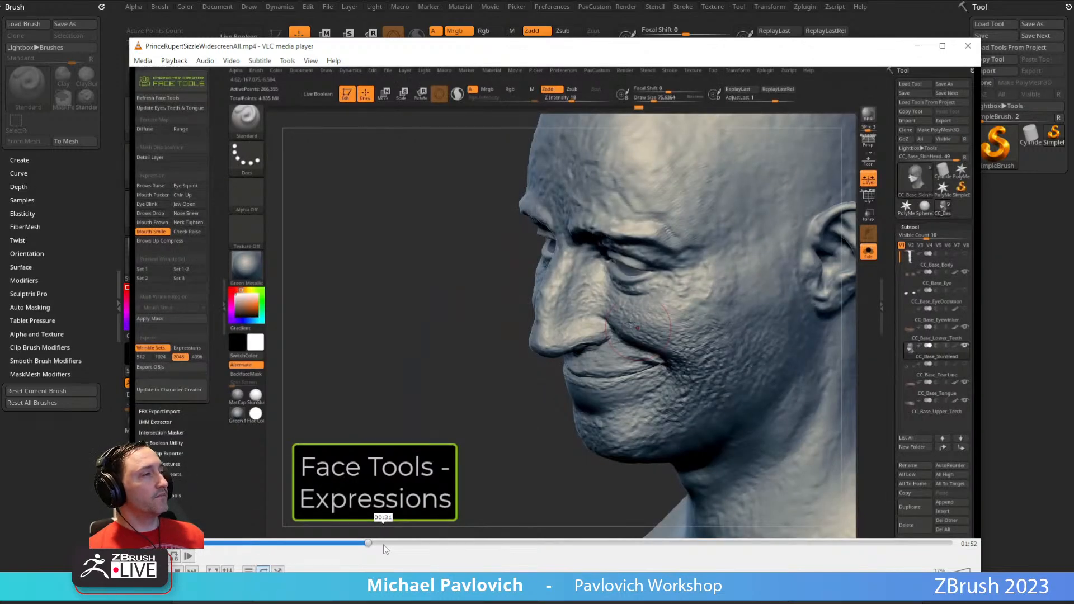
{"action": "left_click_drag", "start_coordinate": [384, 545], "coordinate": [776, 545]}
{"action": "left_click", "coordinate": [175, 547]}
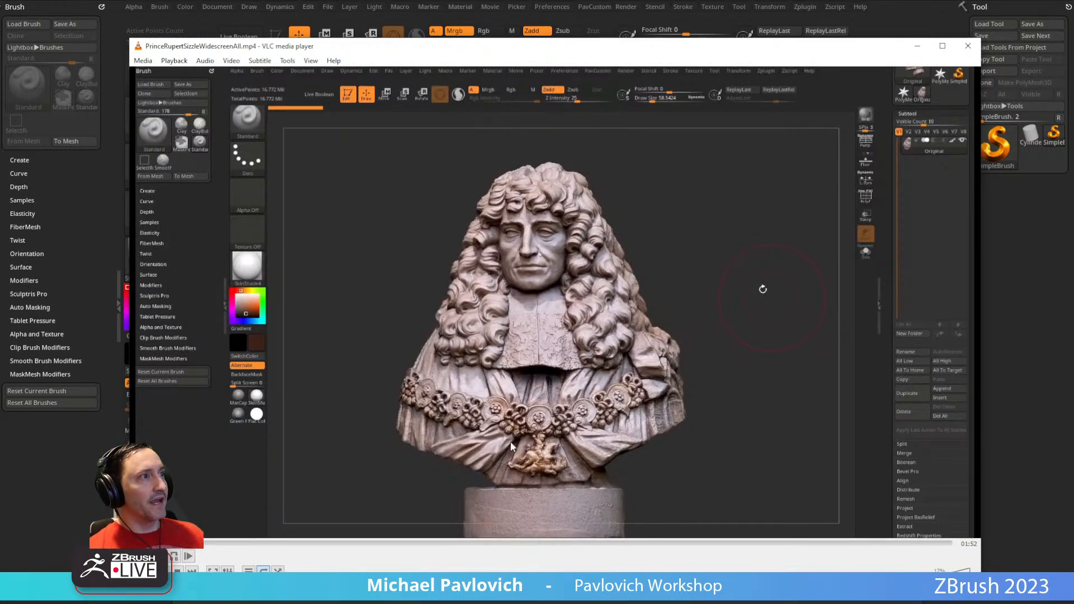
{"action": "left_click_drag", "start_coordinate": [259, 46], "coordinate": [304, 603]}
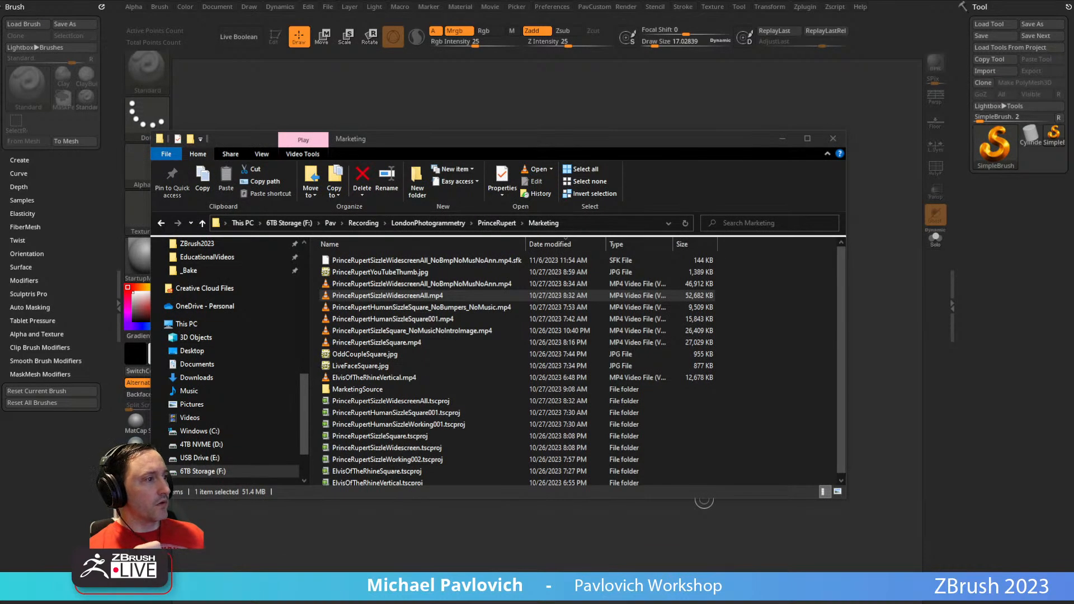
{"action": "left_click", "coordinate": [704, 499]}
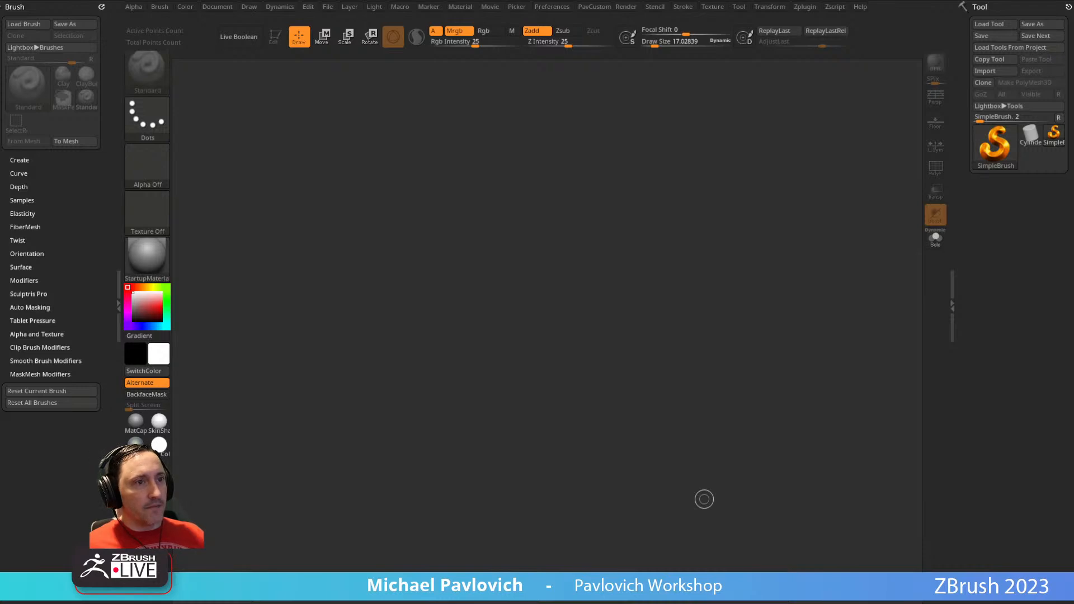
- Switch to Agisoft Metashape and change the scanned stone head's display from textured model to tie points
{"action": "key", "text": "alt+Tab"}
{"action": "left_click_drag", "start_coordinate": [628, 266], "coordinate": [547, 171]}
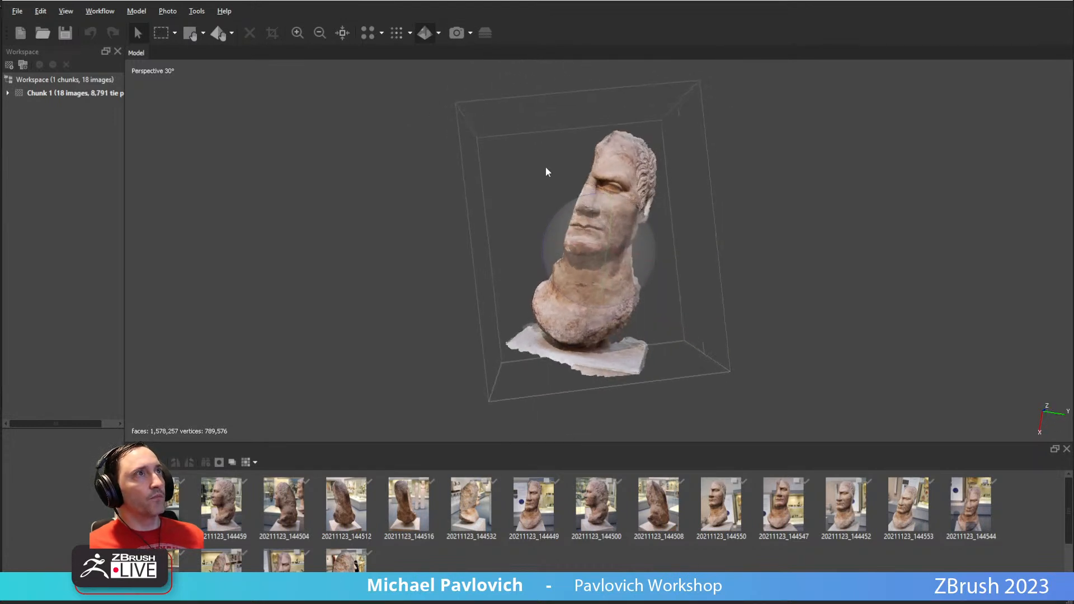
{"action": "left_click", "coordinate": [372, 37]}
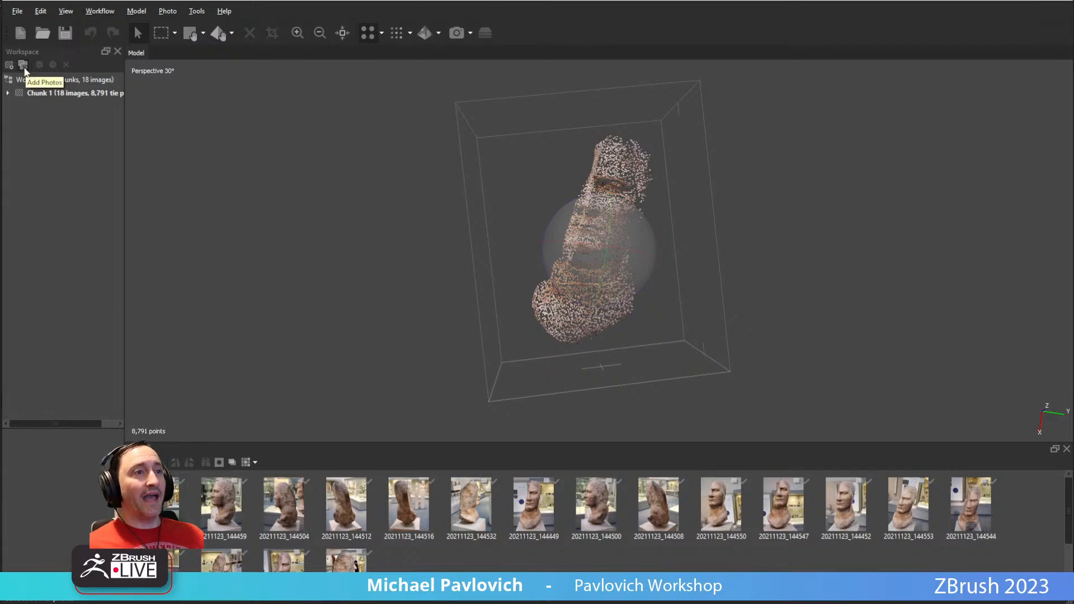
- Examine the source photos of the stone head and inspect its tie points from several angles
{"action": "scroll", "coordinate": [940, 515], "scroll_direction": "down", "scroll_amount": 2}
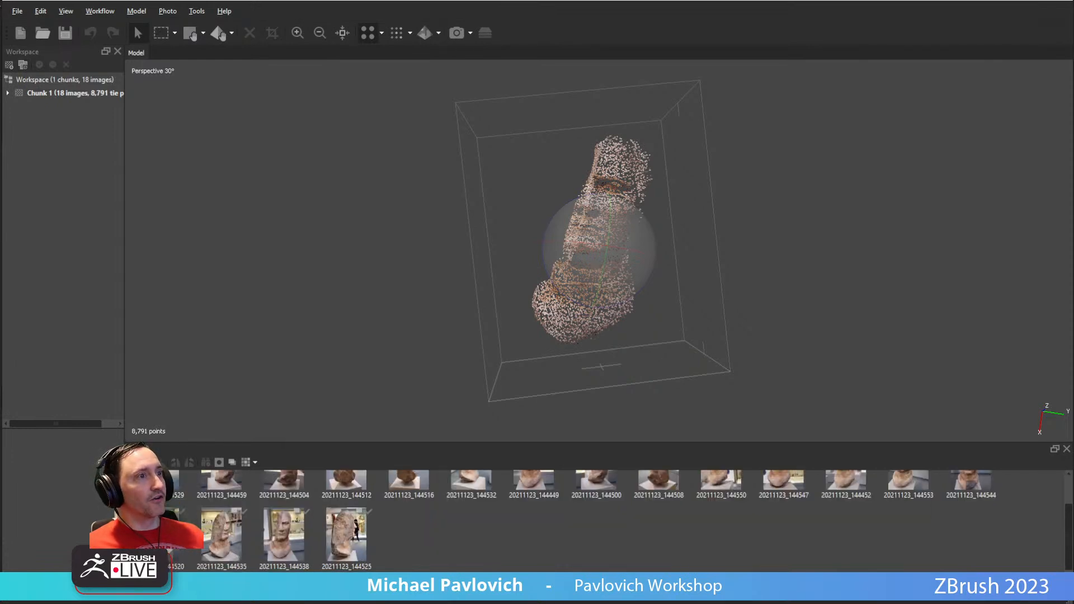
{"action": "scroll", "coordinate": [441, 548], "scroll_direction": "up", "scroll_amount": 2}
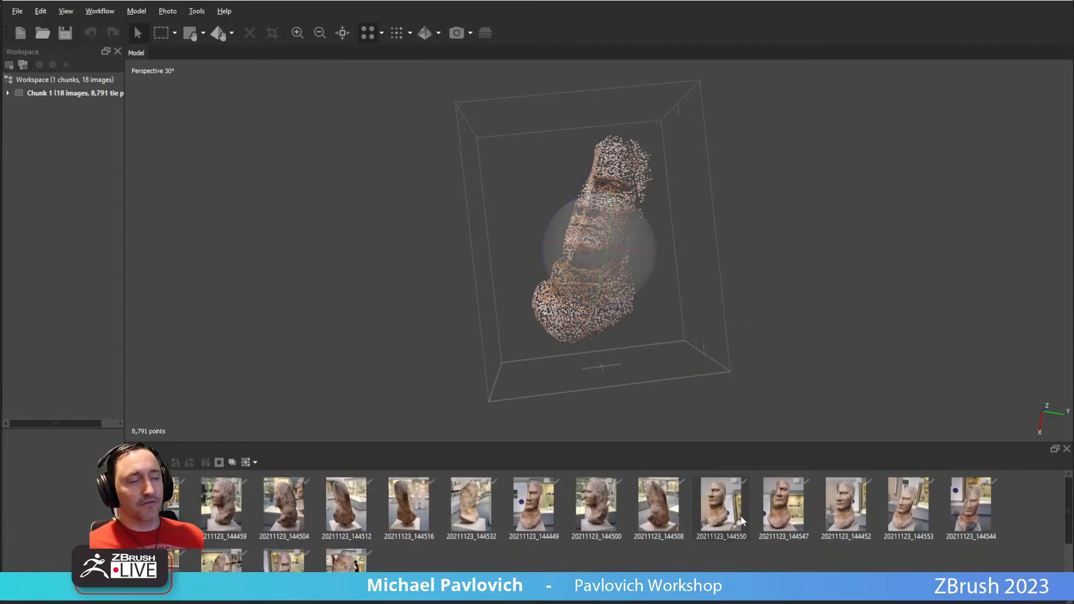
{"action": "scroll", "coordinate": [597, 515], "scroll_direction": "down", "scroll_amount": 1}
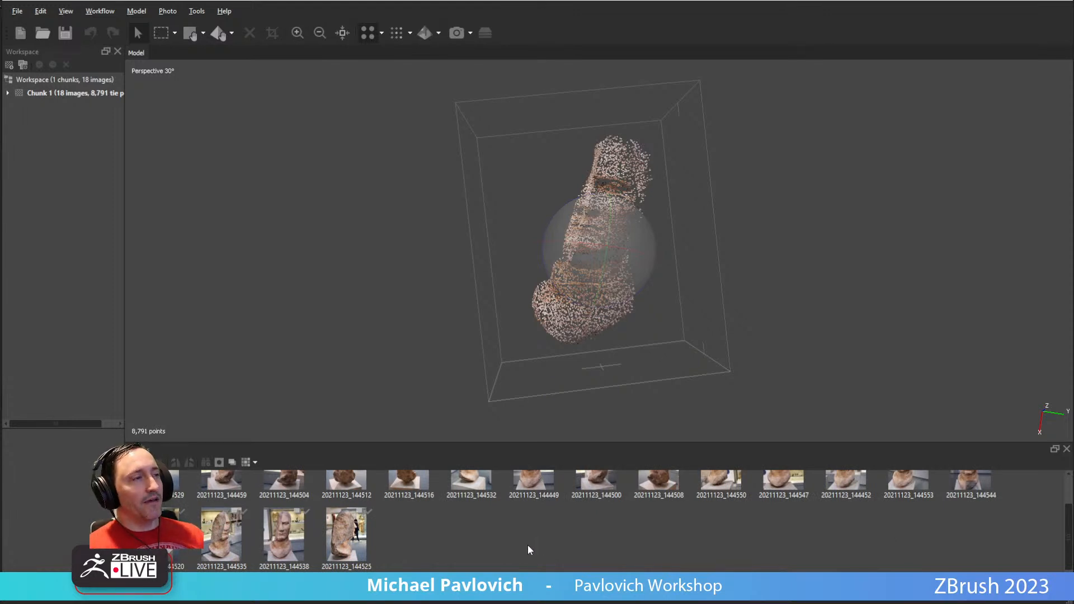
{"action": "scroll", "coordinate": [528, 545], "scroll_direction": "up", "scroll_amount": 1}
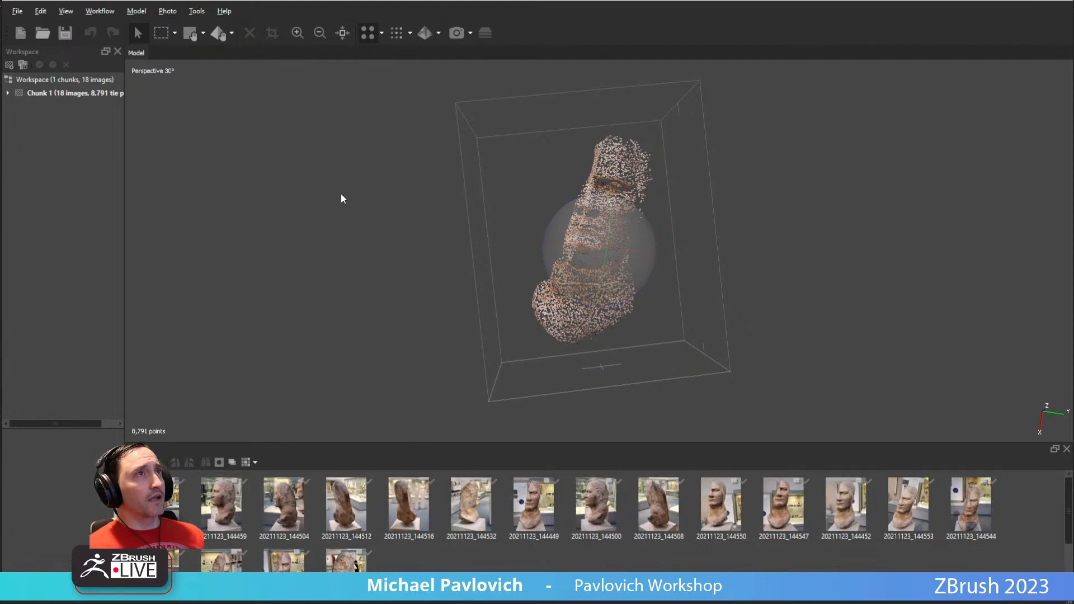
{"action": "left_click", "coordinate": [382, 33]}
{"action": "left_click", "coordinate": [382, 34]}
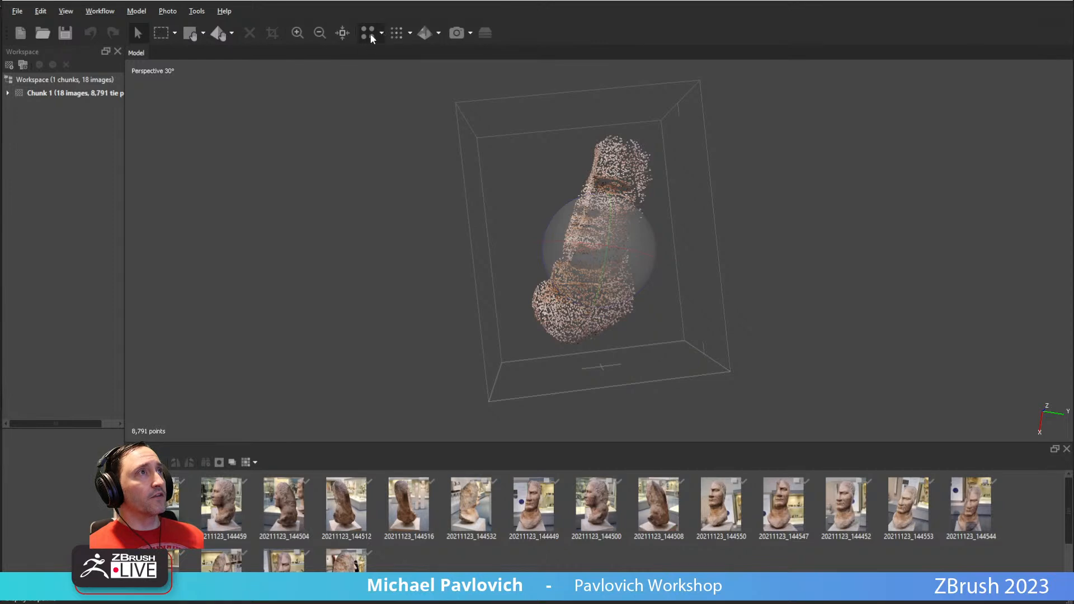
{"action": "middle_click_drag", "start_coordinate": [500, 169], "coordinate": [494, 178]}
{"action": "mouse_move", "coordinate": [495, 182]}
{"action": "left_mouse_down"}
{"action": "mouse_move", "coordinate": [506, 172]}
{"action": "mouse_move", "coordinate": [481, 205]}
{"action": "mouse_move", "coordinate": [610, 274]}
{"action": "mouse_move", "coordinate": [576, 300]}
{"action": "mouse_move", "coordinate": [489, 185]}
{"action": "left_mouse_up"}
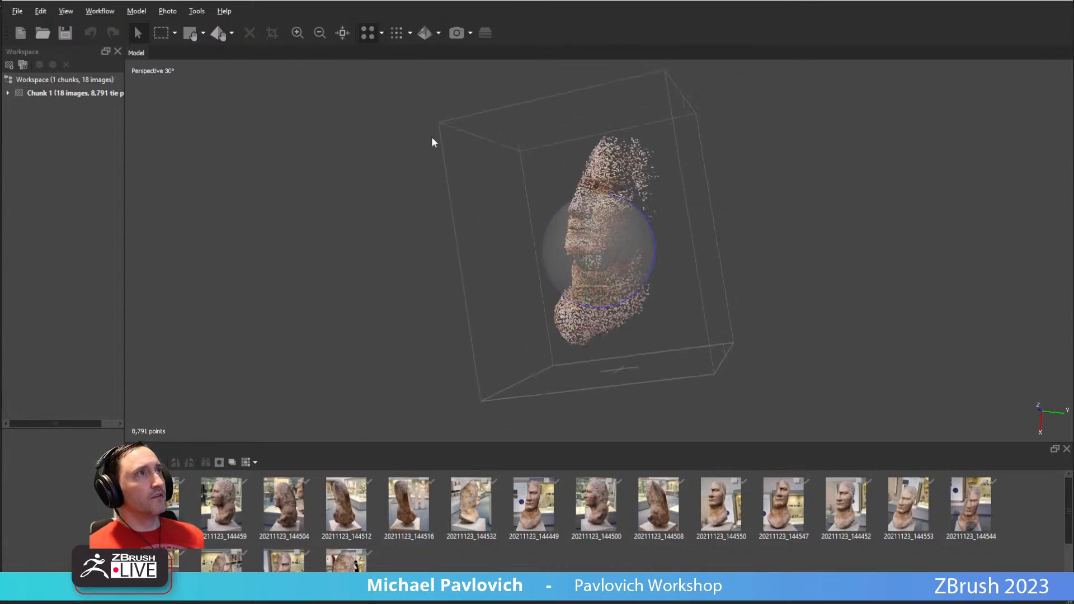
- Display the stone head as a dense point cloud shown in its photographic colours
{"action": "left_click", "coordinate": [396, 32]}
{"action": "left_click_drag", "start_coordinate": [575, 302], "coordinate": [605, 248]}
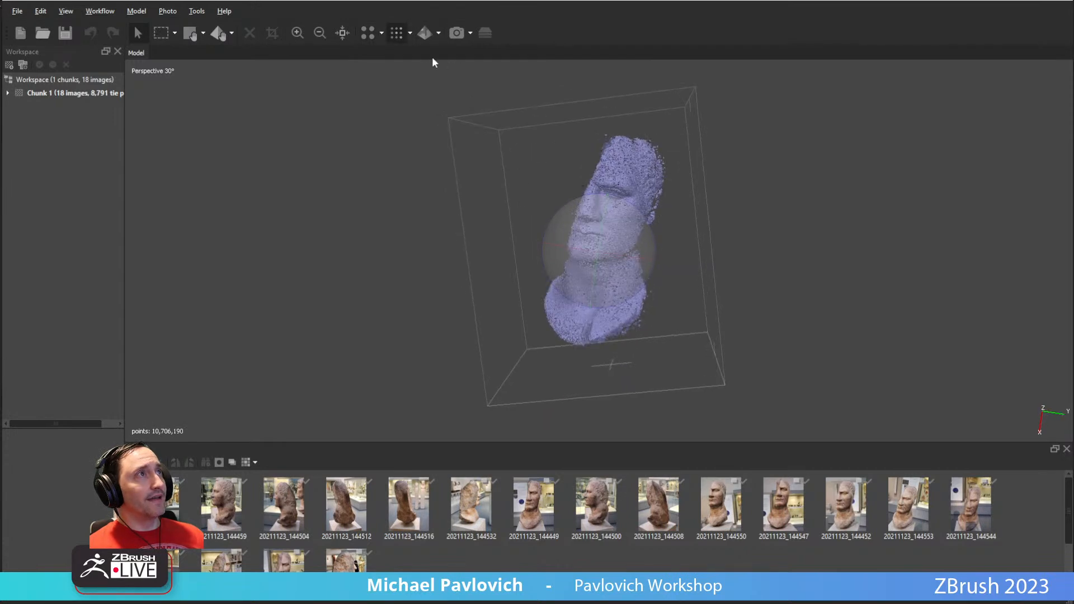
{"action": "left_click", "coordinate": [410, 32]}
{"action": "left_click", "coordinate": [411, 66]}
{"action": "left_click_drag", "start_coordinate": [593, 268], "coordinate": [368, 216]}
- Review the processing commands from adding and aligning photos to building mesh, texture and point cloud, and inspect the coloured point cloud
{"action": "left_click", "coordinate": [104, 11]}
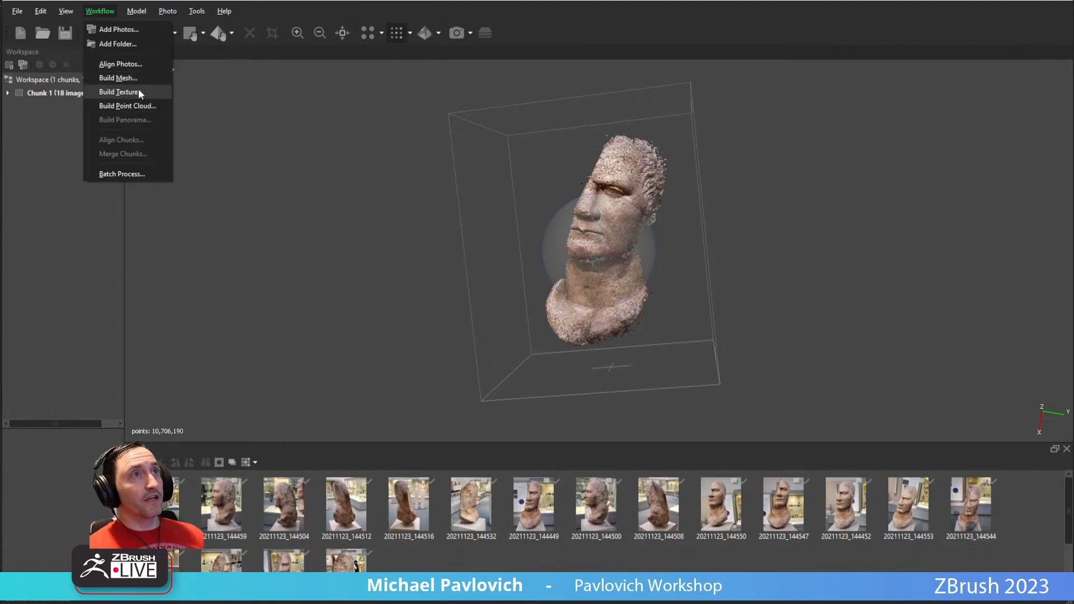
{"action": "left_click_drag", "start_coordinate": [523, 249], "coordinate": [572, 244]}
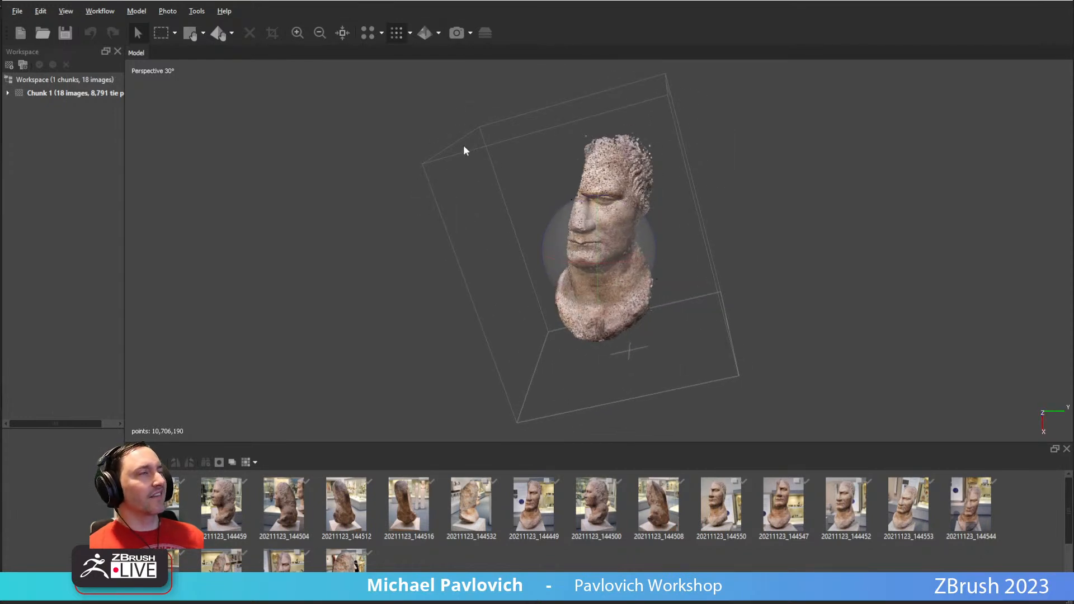
- Display the stone head as a shaded model and inspect its mesh from another angle
{"action": "left_click", "coordinate": [410, 33]}
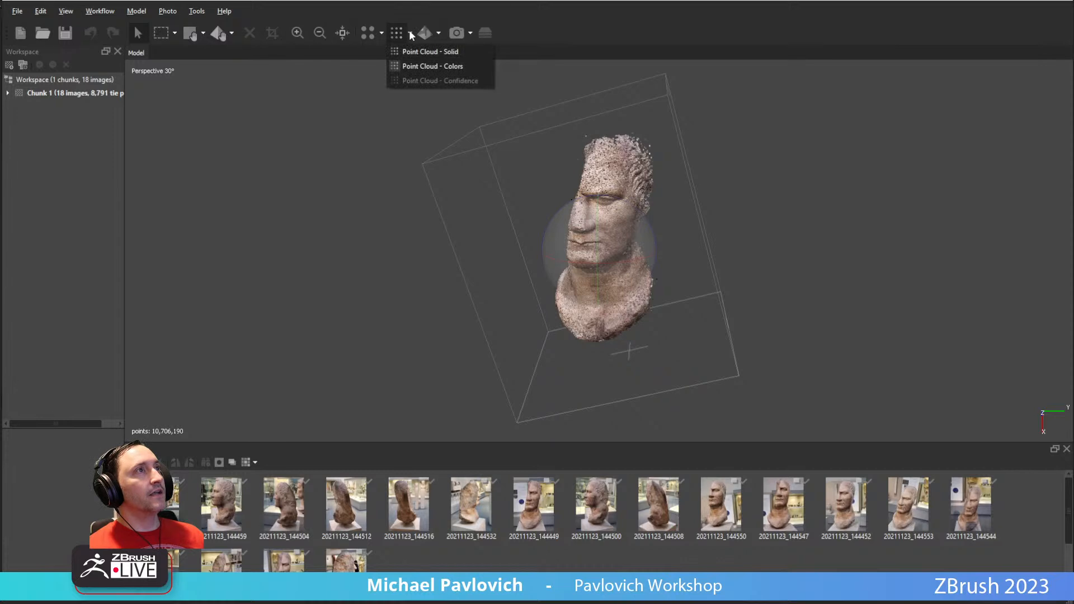
{"action": "left_click", "coordinate": [409, 33]}
{"action": "left_click", "coordinate": [439, 33]}
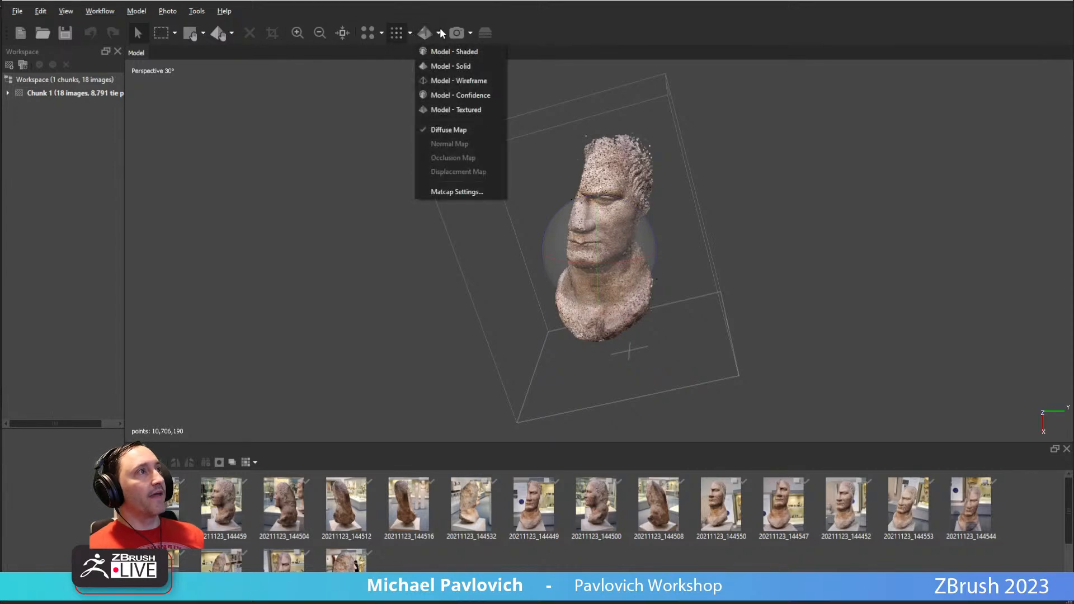
{"action": "left_click", "coordinate": [475, 52]}
{"action": "mouse_move", "coordinate": [633, 230]}
{"action": "left_mouse_down"}
{"action": "mouse_move", "coordinate": [599, 226]}
{"action": "mouse_move", "coordinate": [650, 230]}
{"action": "mouse_move", "coordinate": [572, 227]}
{"action": "mouse_move", "coordinate": [623, 226]}
{"action": "mouse_move", "coordinate": [567, 174]}
{"action": "left_mouse_up"}
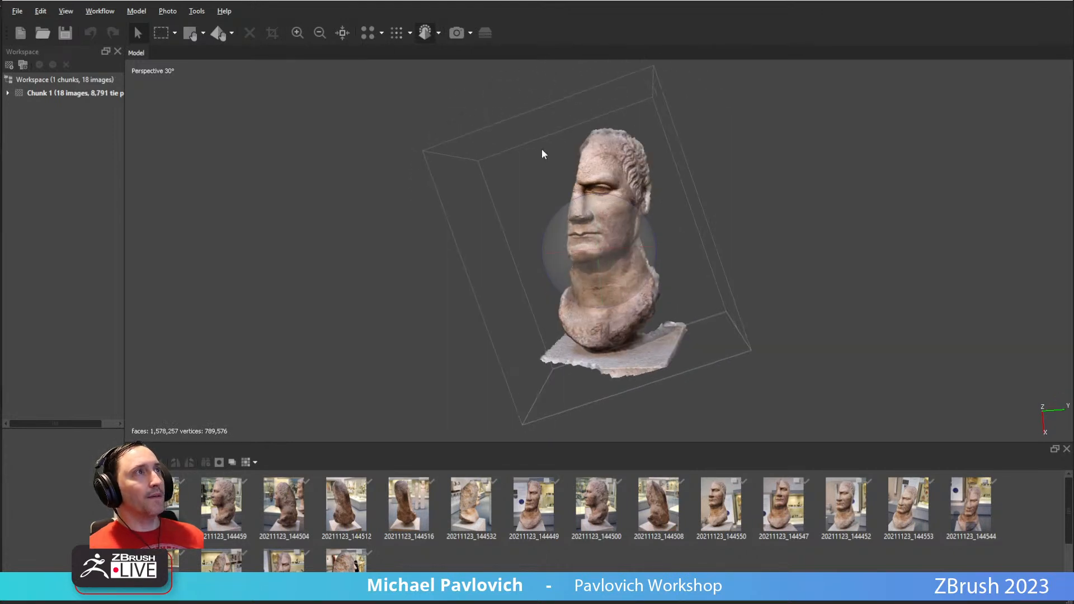
- Display the stone head as a textured model and take a closer look at its surface
{"action": "left_click", "coordinate": [438, 34]}
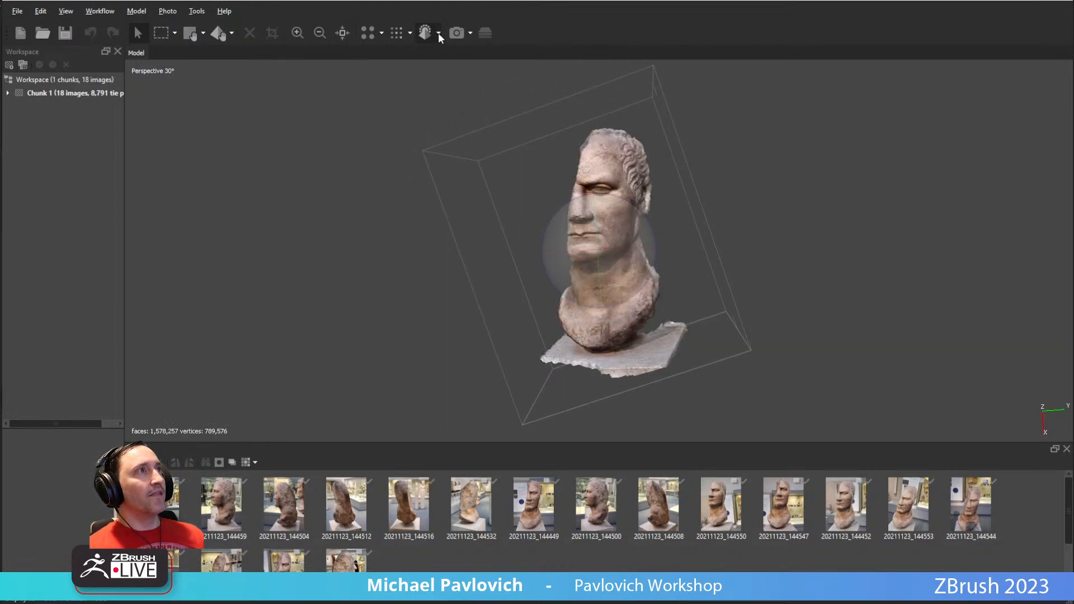
{"action": "left_click", "coordinate": [438, 32]}
{"action": "left_click", "coordinate": [445, 110]}
{"action": "left_click_drag", "start_coordinate": [445, 111], "coordinate": [585, 156]}
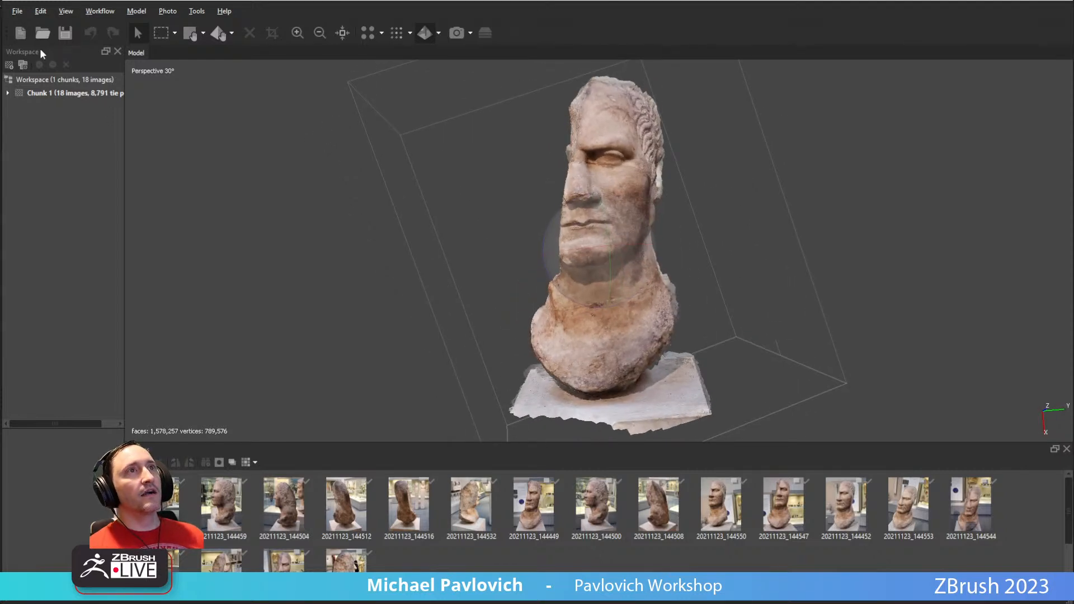
- Export the stone head model to the Desktop as Julius.fbx, with vertex colours, binary encoding and a PNG texture
{"action": "left_click", "coordinate": [22, 11]}
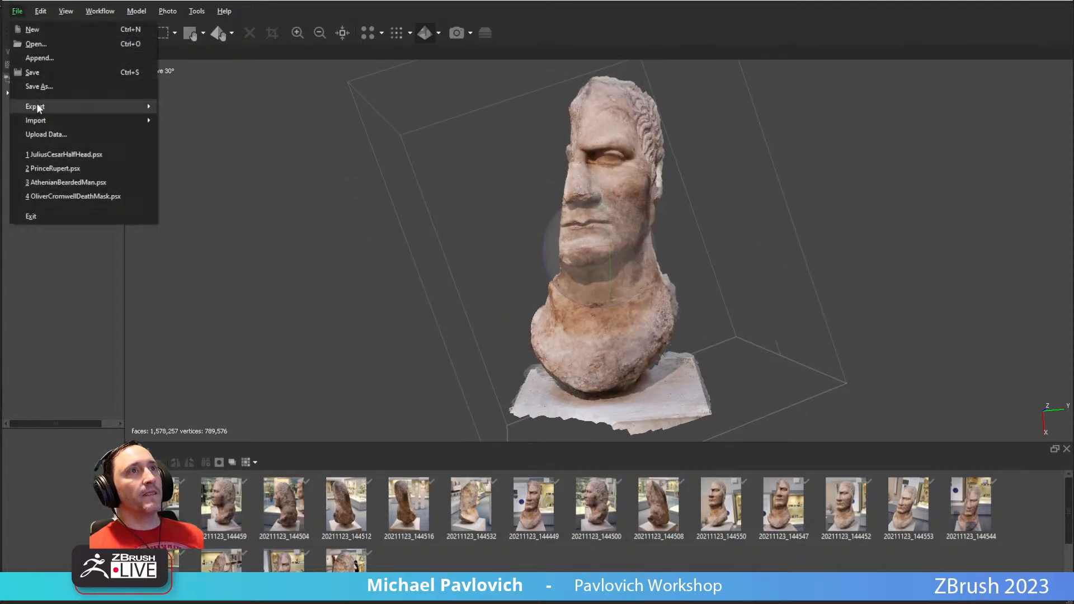
{"action": "mouse_move", "coordinate": [37, 106]}
{"action": "left_click", "coordinate": [222, 123]}
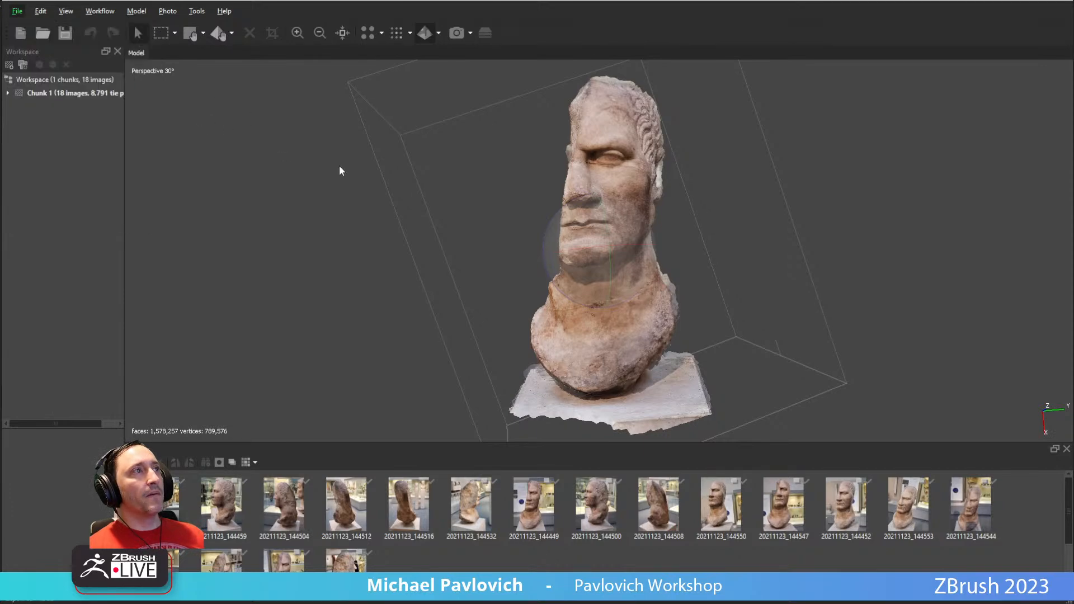
{"action": "left_click_drag", "start_coordinate": [376, 101], "coordinate": [364, 173]}
{"action": "key", "text": "Escape"}
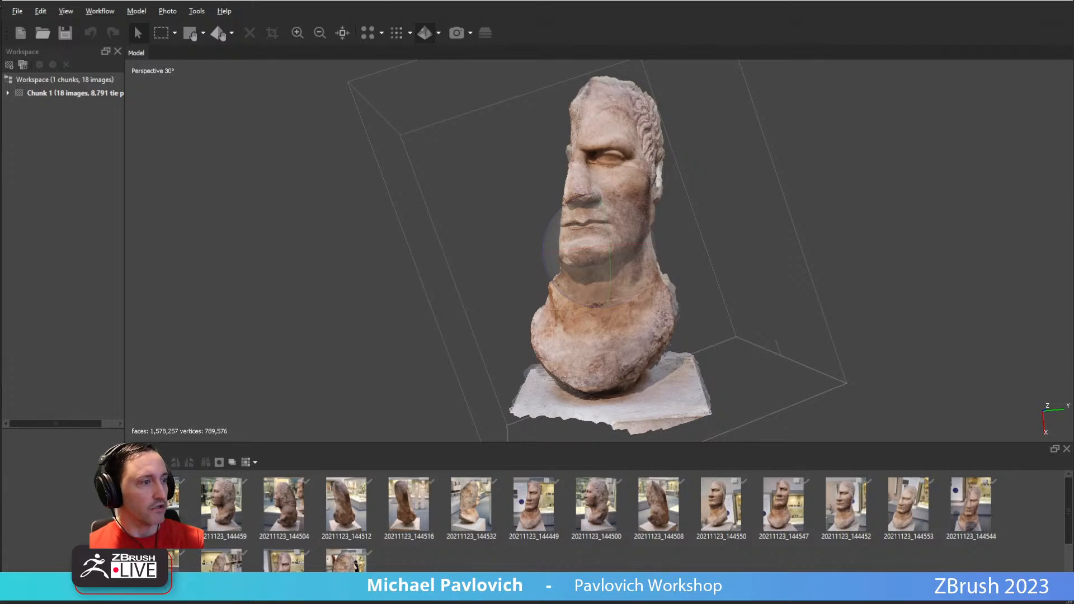
{"action": "left_click", "coordinate": [553, 252]}
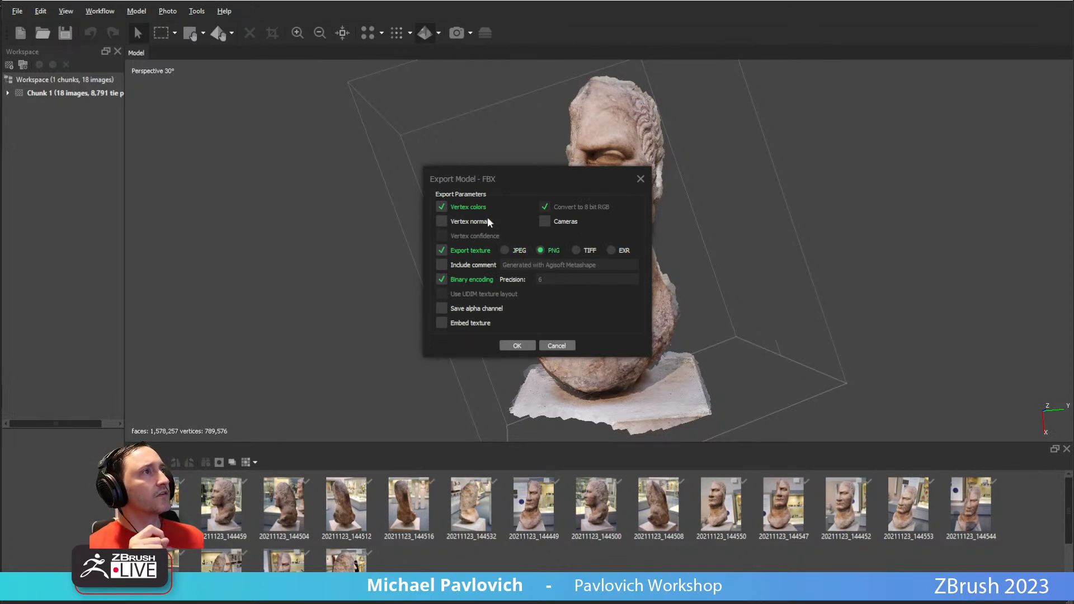
{"action": "left_click", "coordinate": [517, 345]}
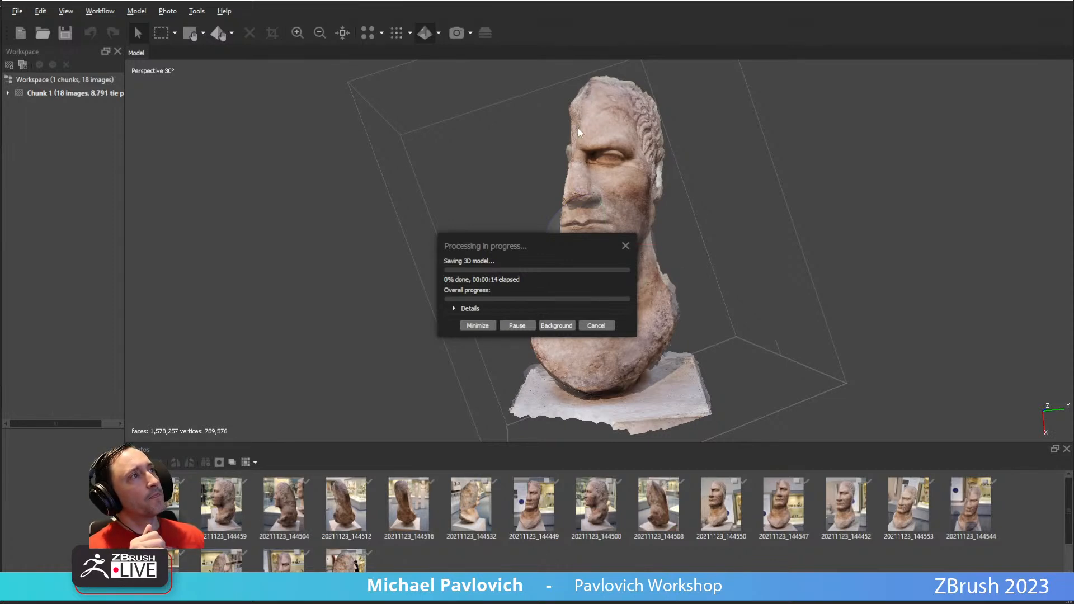
{"action": "left_click_drag", "start_coordinate": [521, 240], "coordinate": [284, 243]}
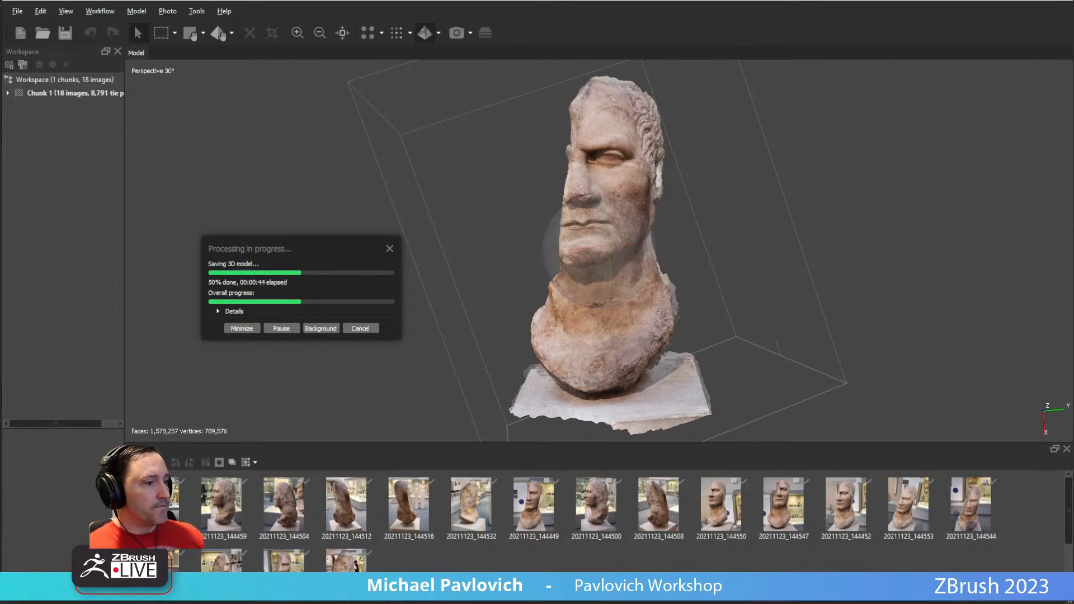
- Switch to the ArtStation portfolio in the browser and review the Prince Rupert Statue Conversion project's videos
{"action": "key", "text": "alt+Tab"}
{"action": "scroll", "coordinate": [273, 273], "scroll_direction": "down", "scroll_amount": 3}
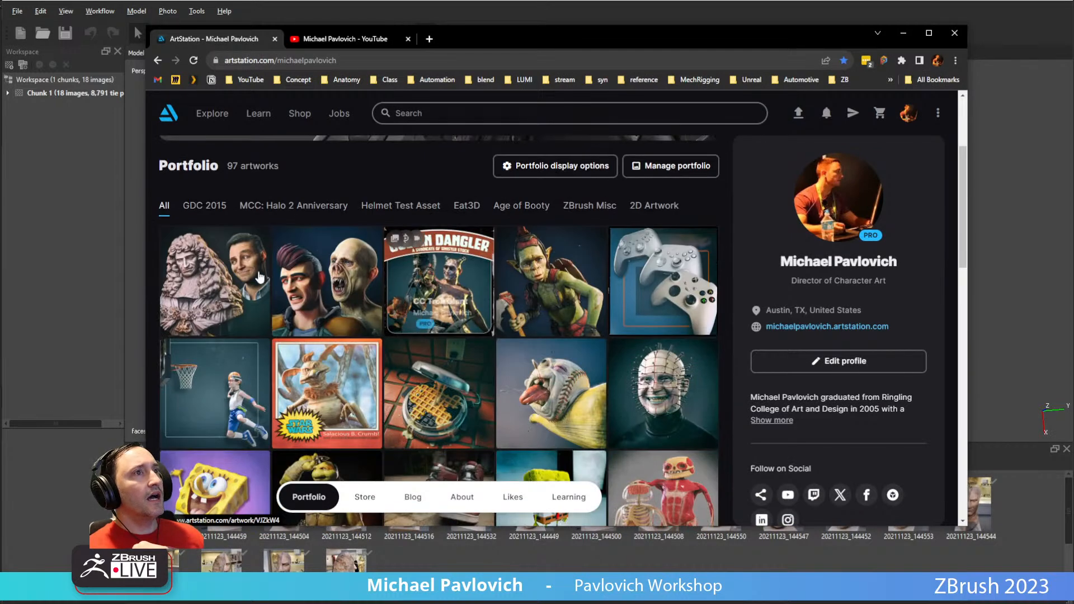
{"action": "left_click", "coordinate": [224, 288]}
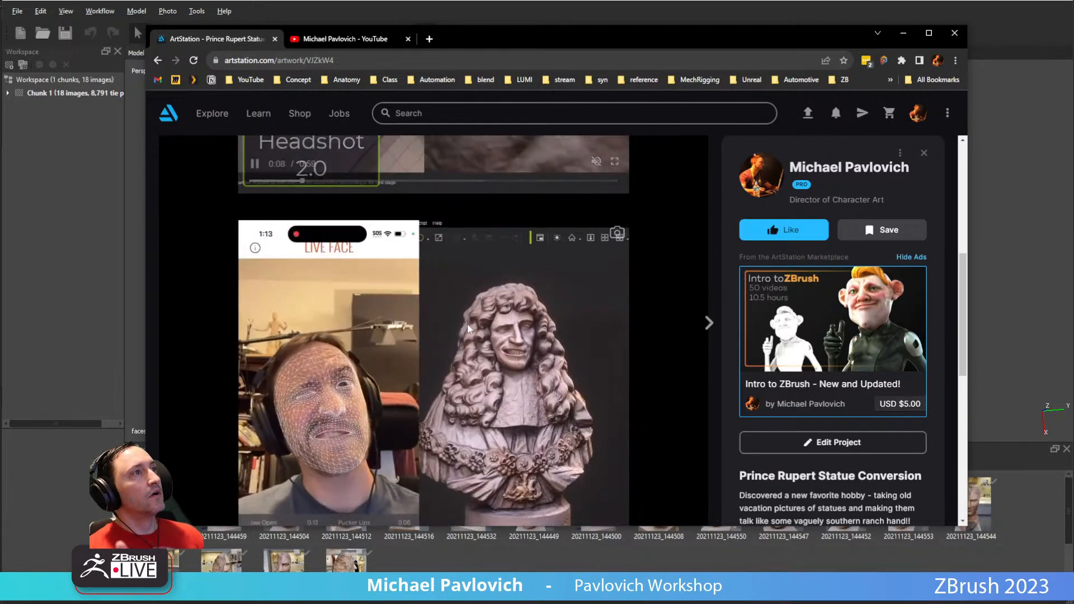
{"action": "scroll", "coordinate": [458, 316], "scroll_direction": "down", "scroll_amount": 2}
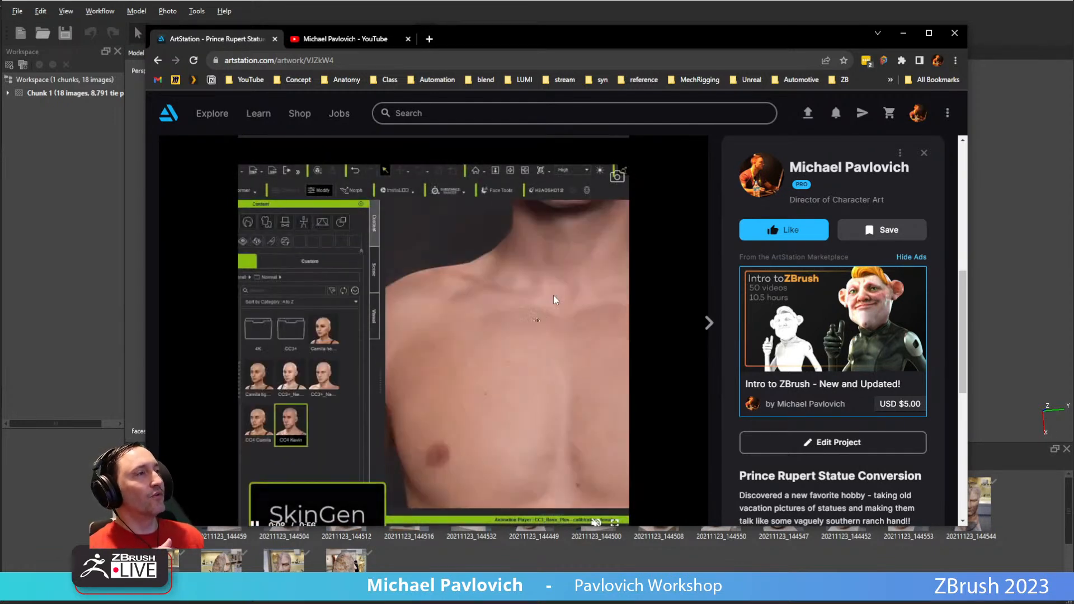
{"action": "left_click", "coordinate": [405, 63]}
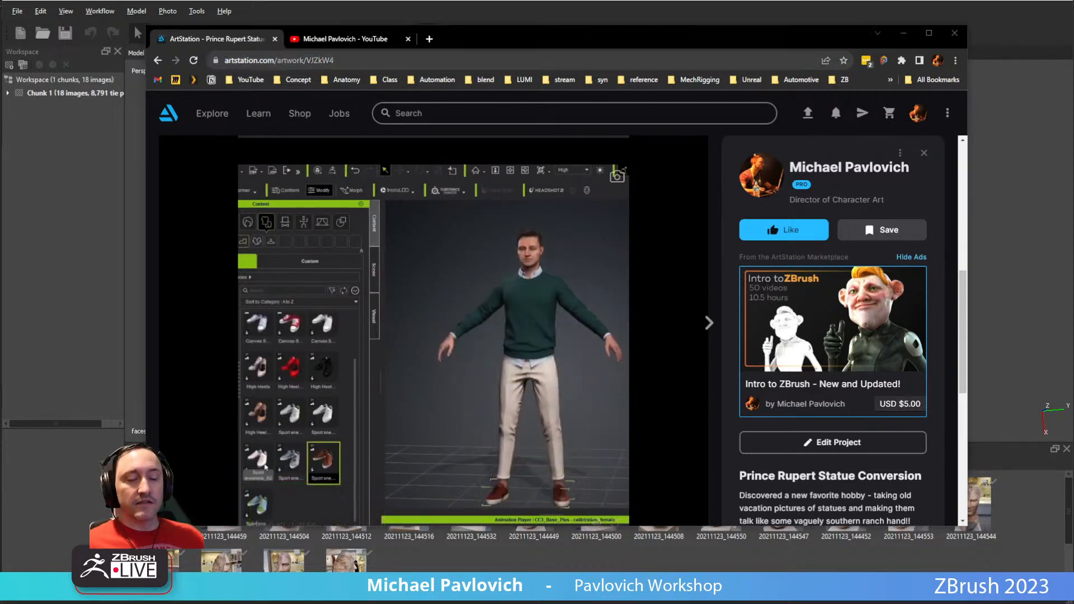
{"action": "left_click_drag", "start_coordinate": [594, 46], "coordinate": [594, 0]}
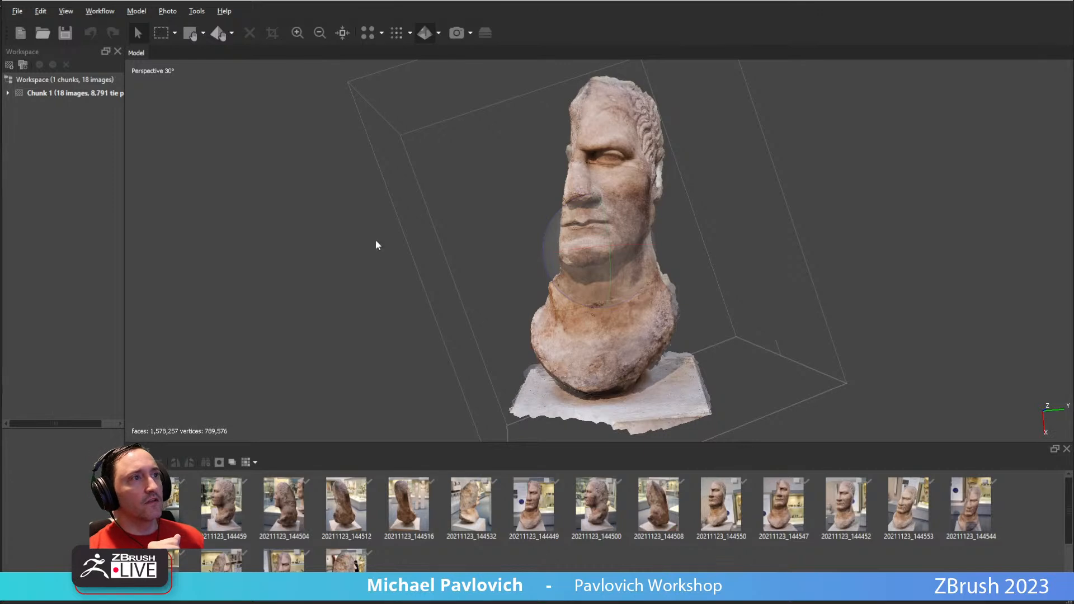
- Switch to ZBrush, start a mesh import, check the supported 3D file formats and select Julius.fbx on the Desktop
{"action": "key", "text": "alt+Tab"}
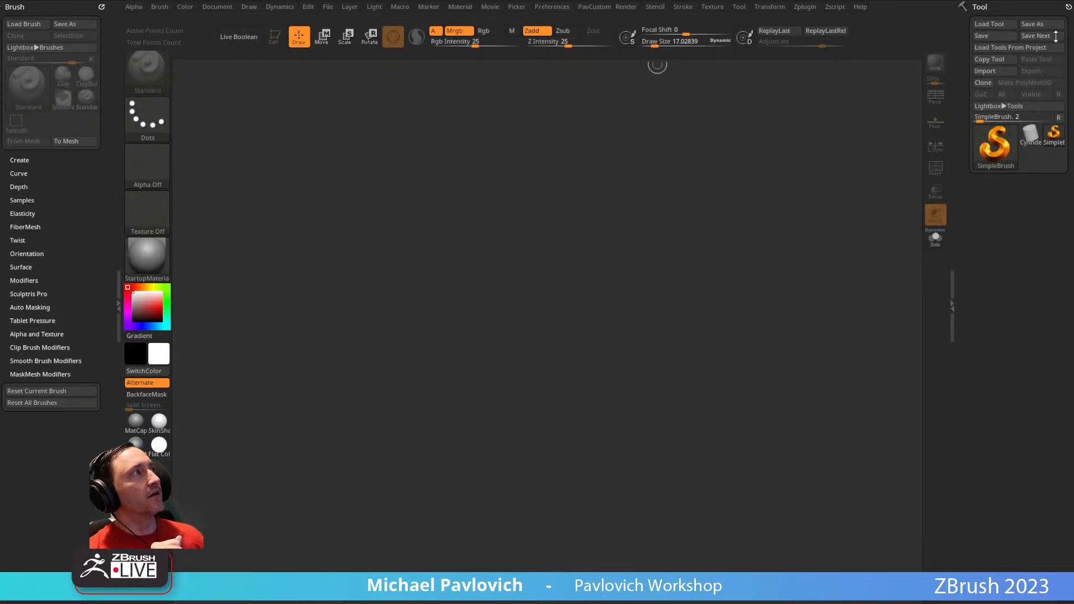
{"action": "left_click", "coordinate": [986, 70]}
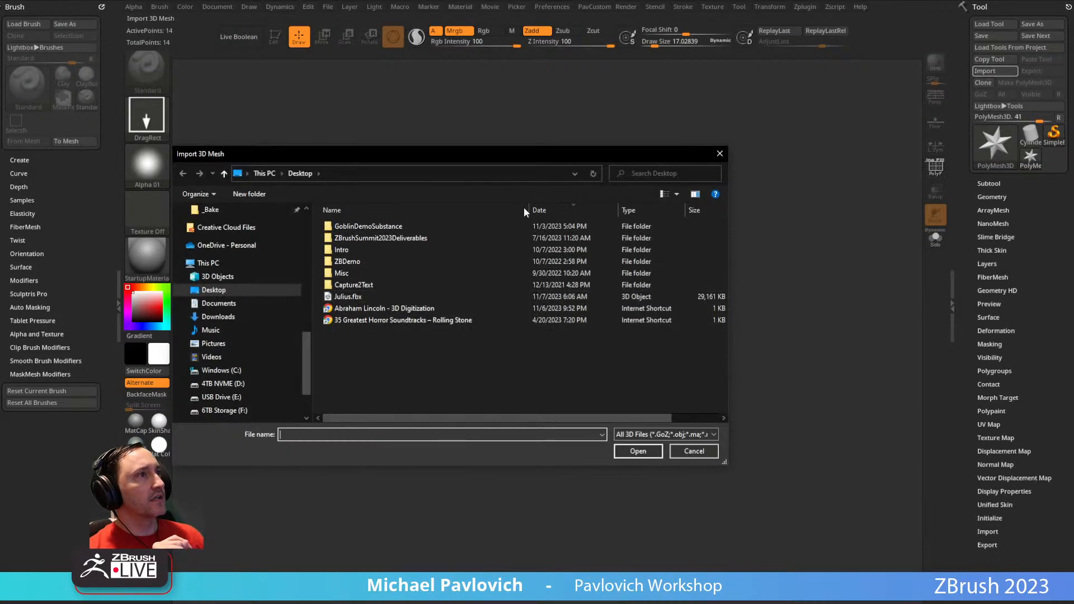
{"action": "left_click", "coordinate": [664, 435]}
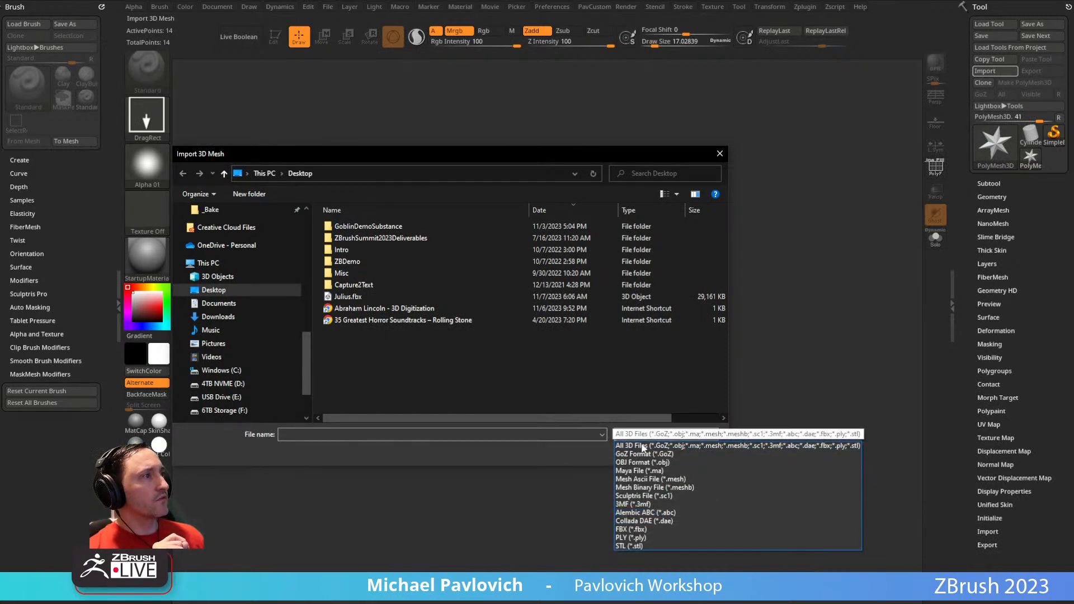
{"action": "left_click", "coordinate": [403, 381]}
{"action": "left_click", "coordinate": [362, 297]}
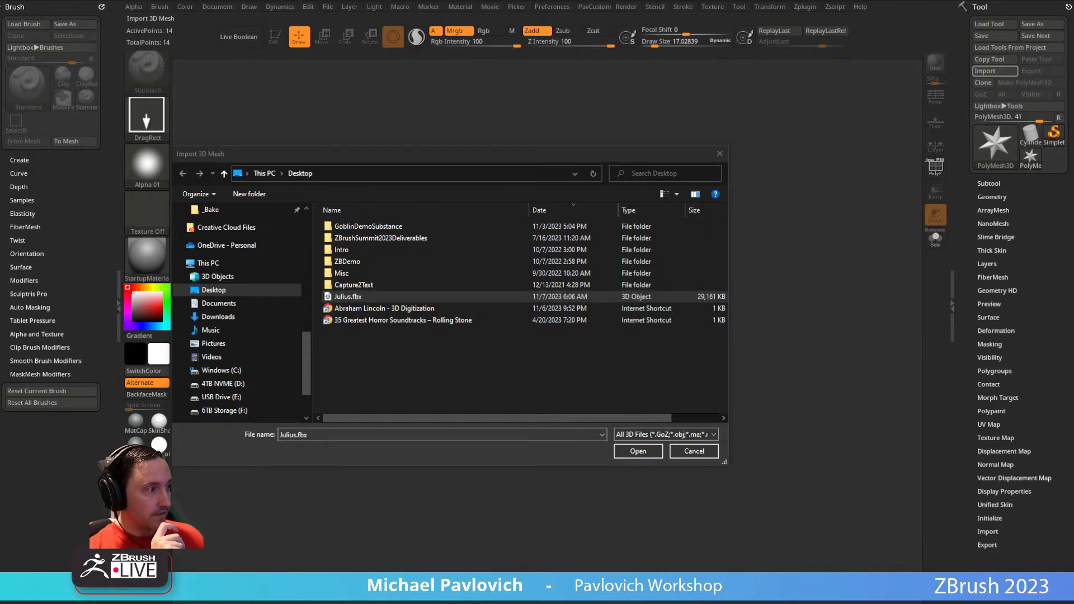
- Bring up the Smithsonian 3D Digitization page for Abraham Lincoln, enlarge the browser window and rotate the life mask
{"action": "left_click_drag", "start_coordinate": [210, 603], "coordinate": [212, 30]}
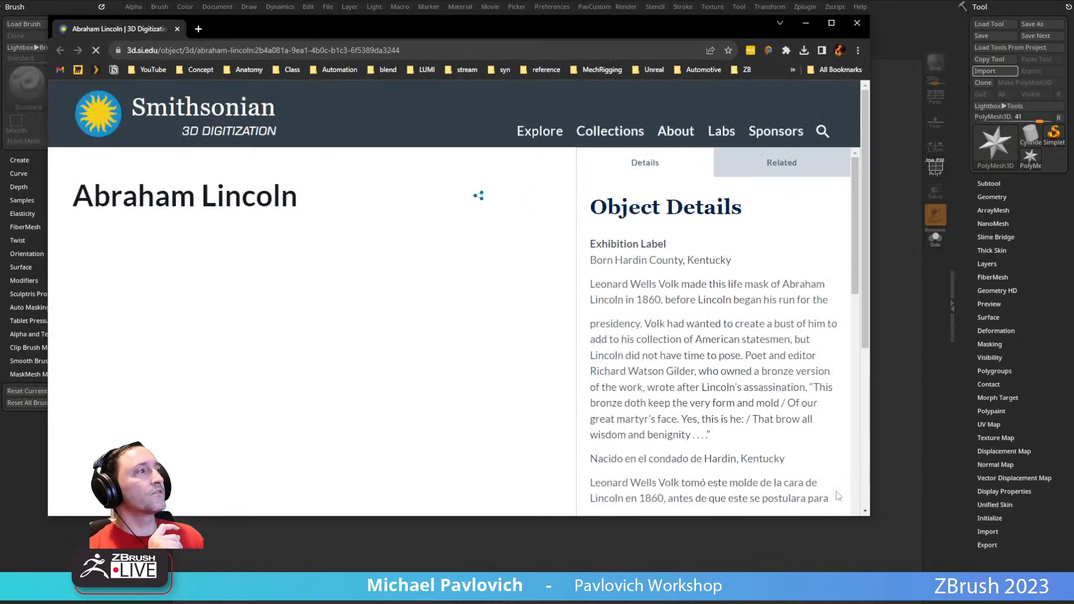
{"action": "left_click_drag", "start_coordinate": [872, 516], "coordinate": [1045, 579]}
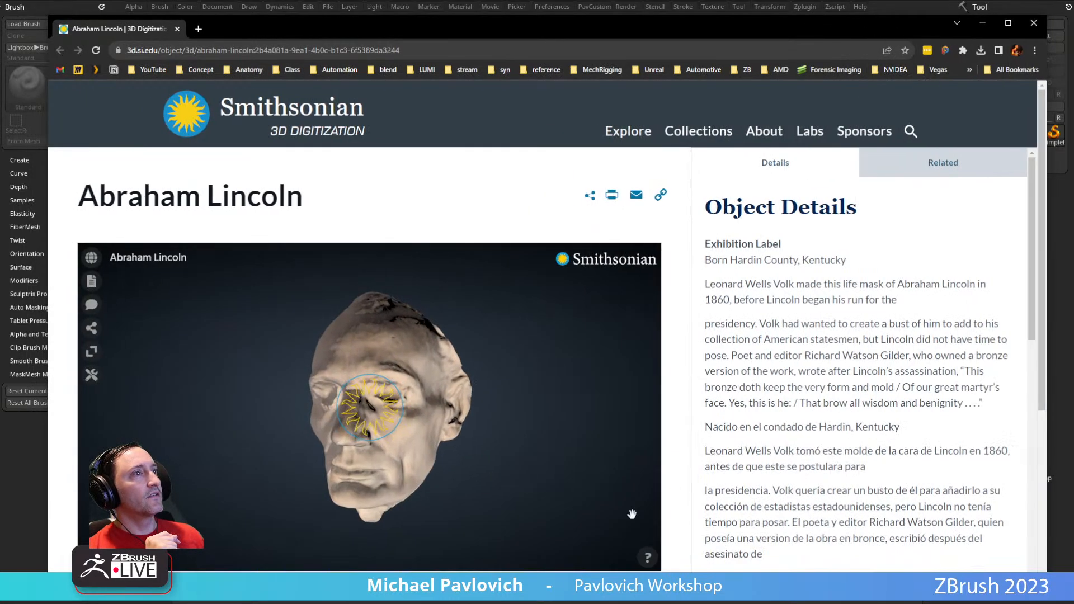
{"action": "scroll", "coordinate": [472, 409], "scroll_direction": "down", "scroll_amount": 2}
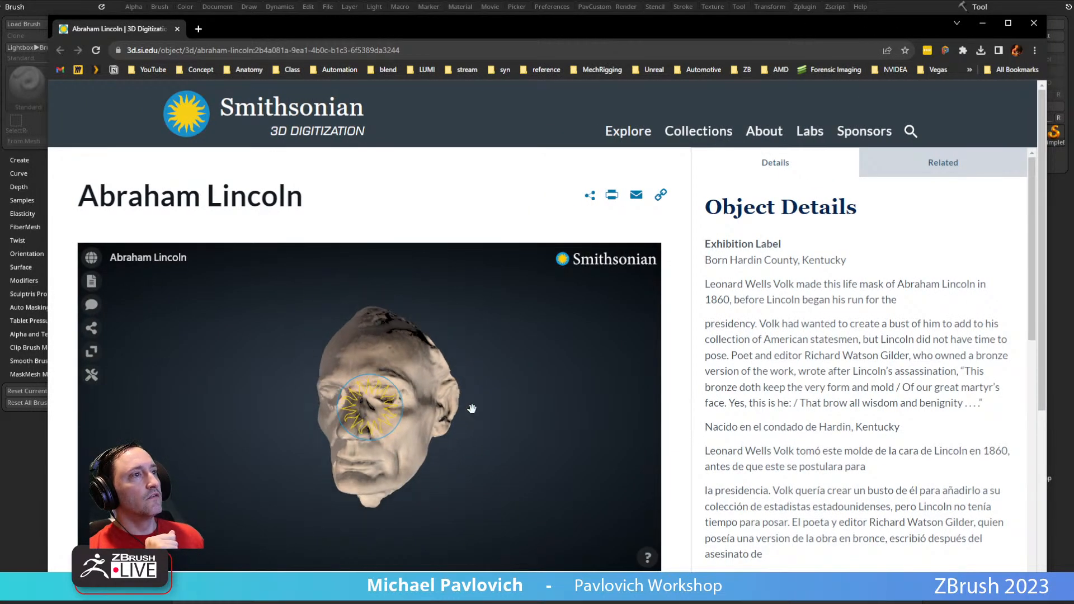
{"action": "left_click_drag", "start_coordinate": [261, 407], "coordinate": [379, 409]}
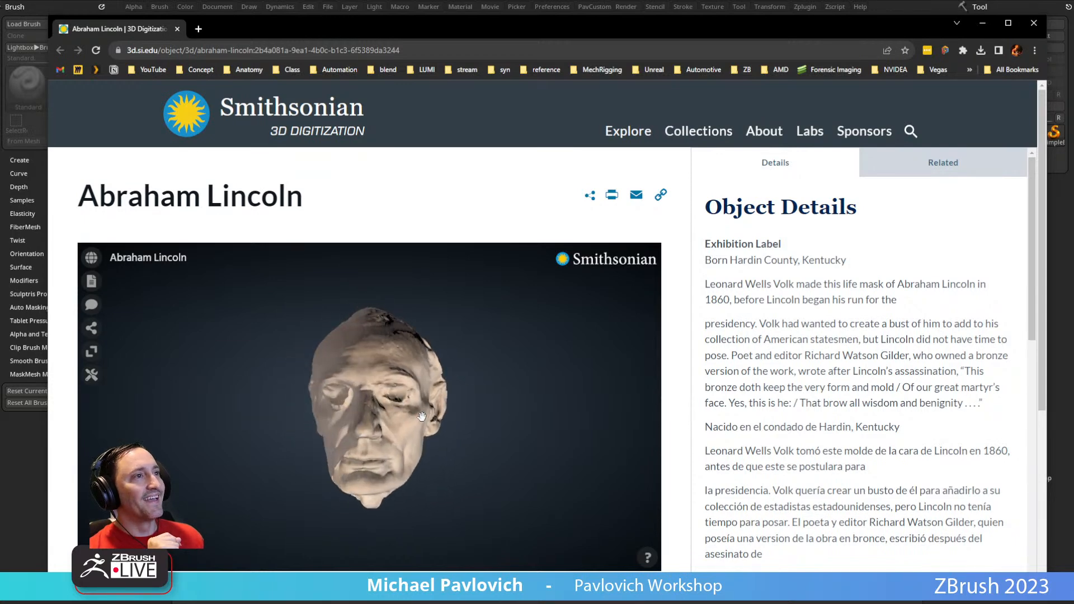
- Examine the Abraham Lincoln page's details and its available 3D mesh download formats and resolutions
{"action": "scroll", "coordinate": [461, 422], "scroll_direction": "down", "scroll_amount": 2}
{"action": "scroll", "coordinate": [766, 424], "scroll_direction": "down", "scroll_amount": 6}
{"action": "scroll", "coordinate": [54, 237], "scroll_direction": "down", "scroll_amount": 4}
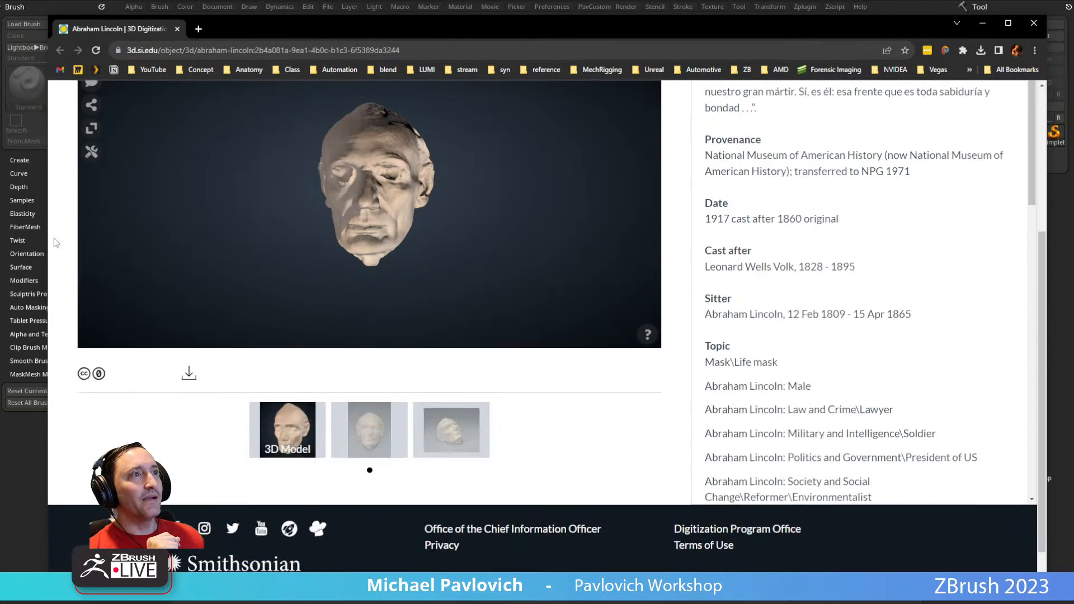
{"action": "scroll", "coordinate": [187, 425], "scroll_direction": "down", "scroll_amount": 1}
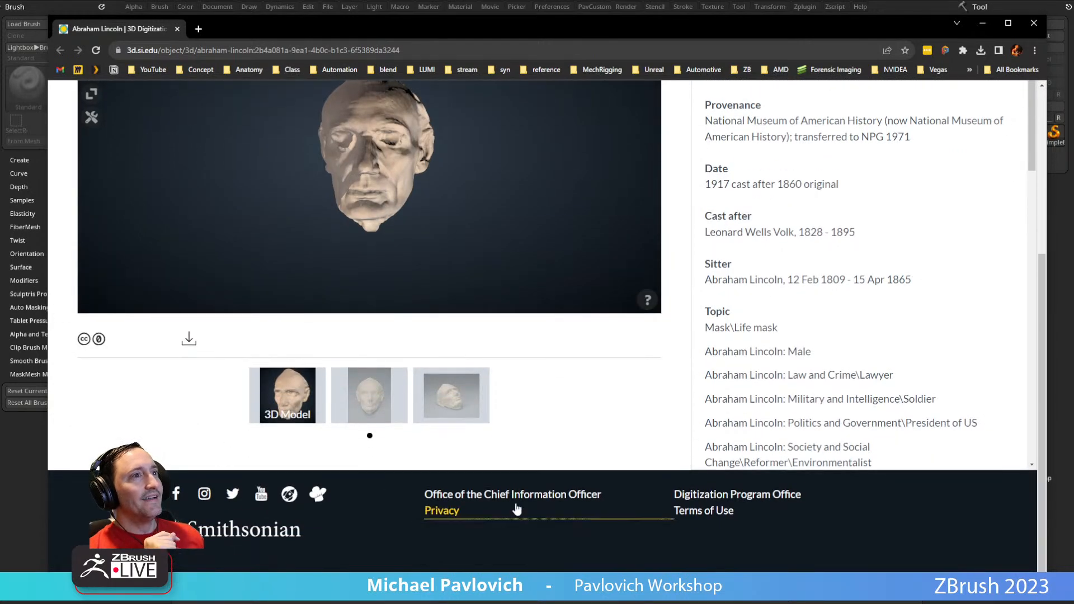
{"action": "scroll", "coordinate": [512, 507], "scroll_direction": "up", "scroll_amount": 5}
{"action": "scroll", "coordinate": [515, 501], "scroll_direction": "down", "scroll_amount": 4}
{"action": "left_click", "coordinate": [188, 373]}
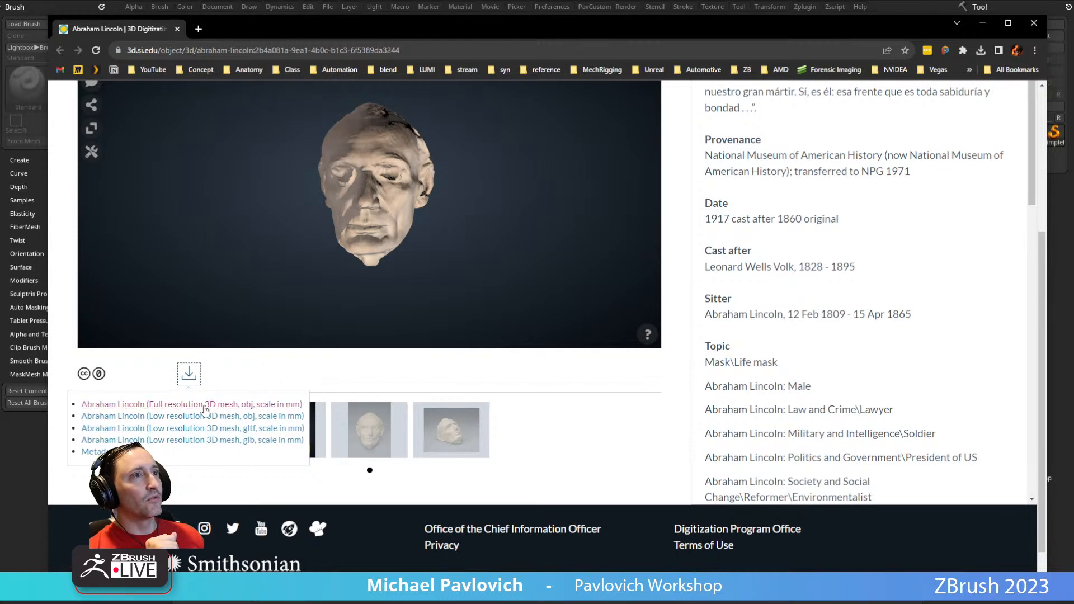
{"action": "scroll", "coordinate": [506, 465], "scroll_direction": "up", "scroll_amount": 4}
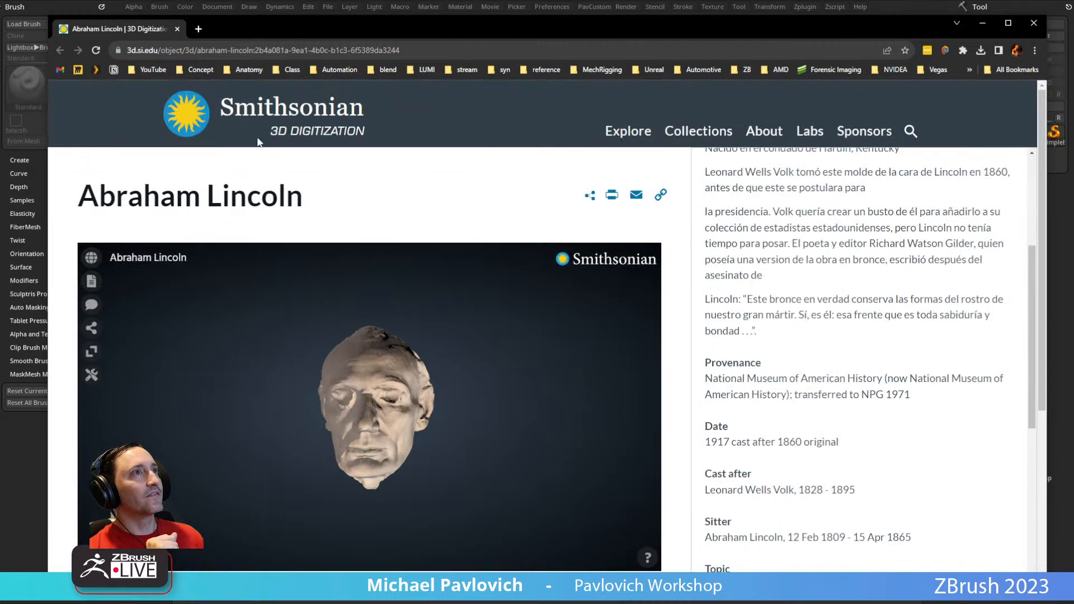
- Open the Smithsonian 3D collections overview and browse the available scan collections
{"action": "left_click", "coordinate": [703, 137]}
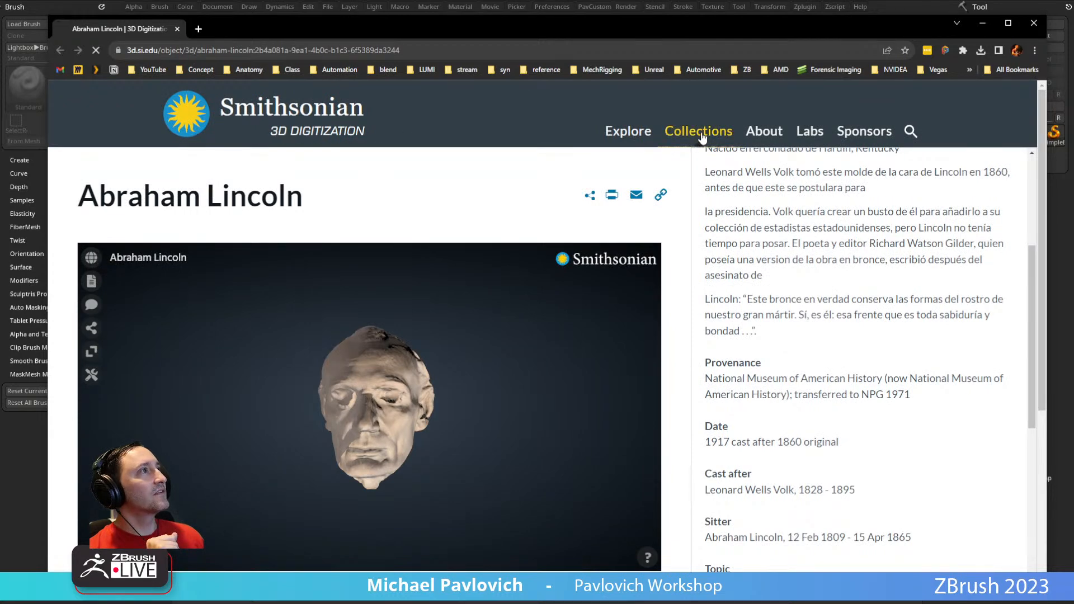
{"action": "scroll", "coordinate": [465, 280], "scroll_direction": "down", "scroll_amount": 3}
{"action": "scroll", "coordinate": [463, 287], "scroll_direction": "down", "scroll_amount": 4}
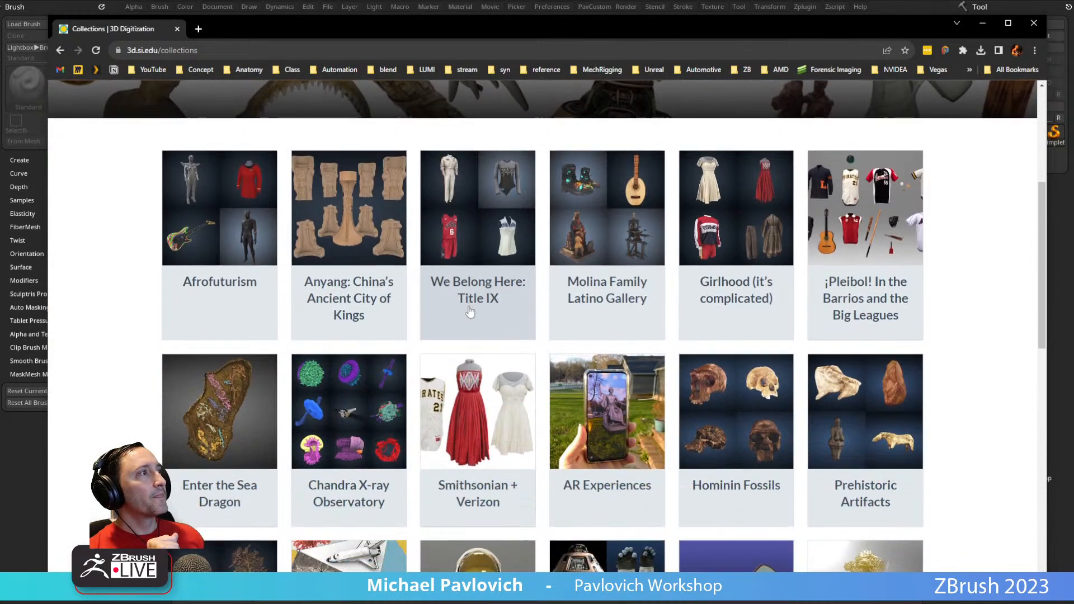
{"action": "scroll", "coordinate": [492, 342], "scroll_direction": "down", "scroll_amount": 5}
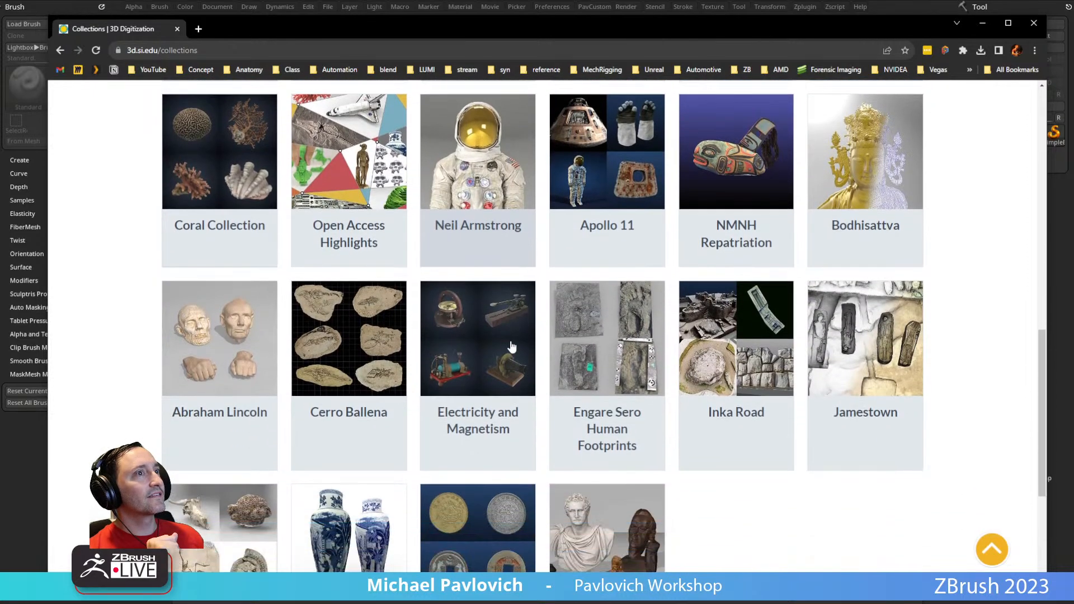
{"action": "scroll", "coordinate": [512, 343], "scroll_direction": "up", "scroll_amount": 3}
{"action": "scroll", "coordinate": [518, 336], "scroll_direction": "down", "scroll_amount": 4}
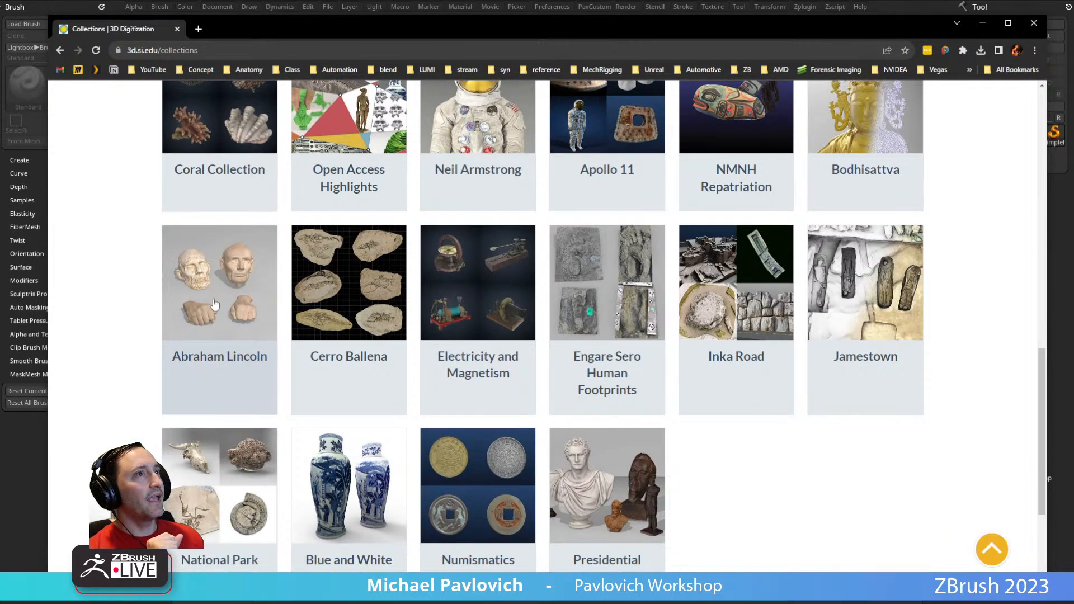
{"action": "scroll", "coordinate": [215, 305], "scroll_direction": "down", "scroll_amount": 1}
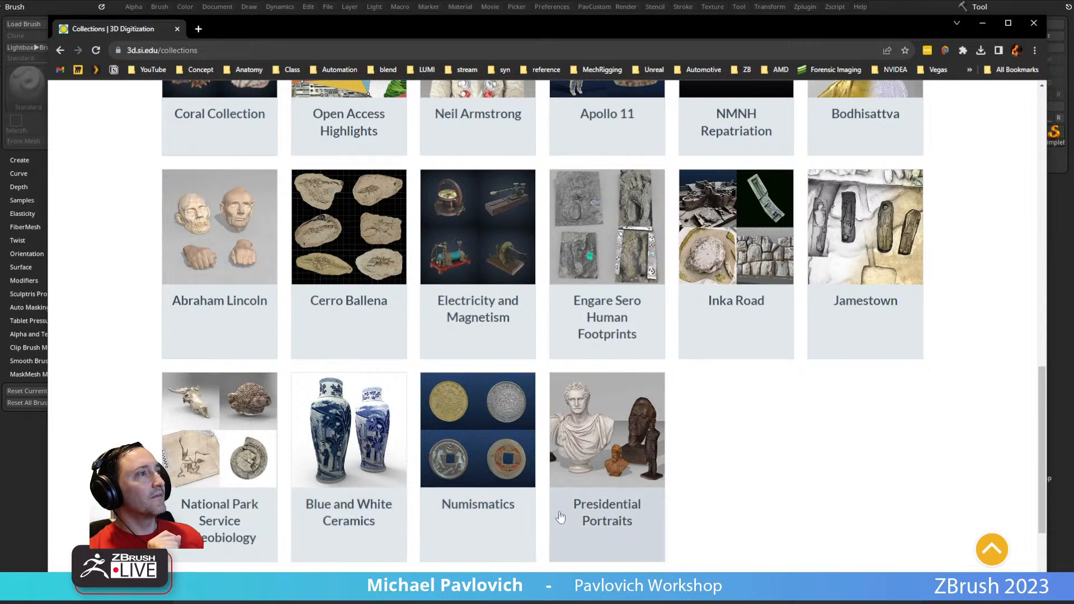
- Open the Presidential Portraits collection, look over its sculptures and return to the mesh import in ZBrush
{"action": "left_click", "coordinate": [584, 510]}
{"action": "scroll", "coordinate": [510, 439], "scroll_direction": "down", "scroll_amount": 6}
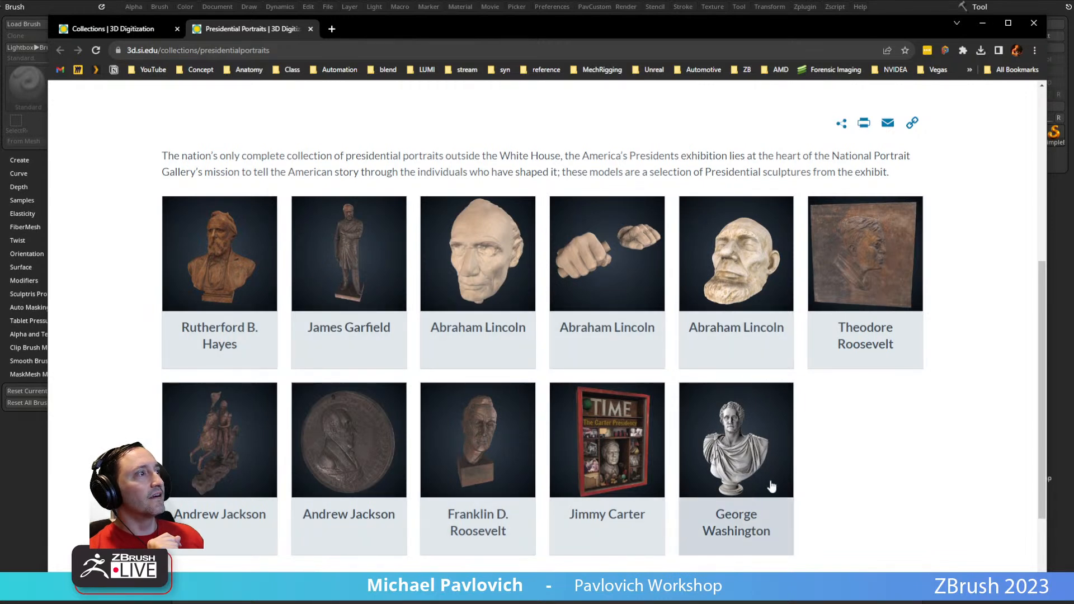
{"action": "left_click_drag", "start_coordinate": [739, 32], "coordinate": [739, 0]}
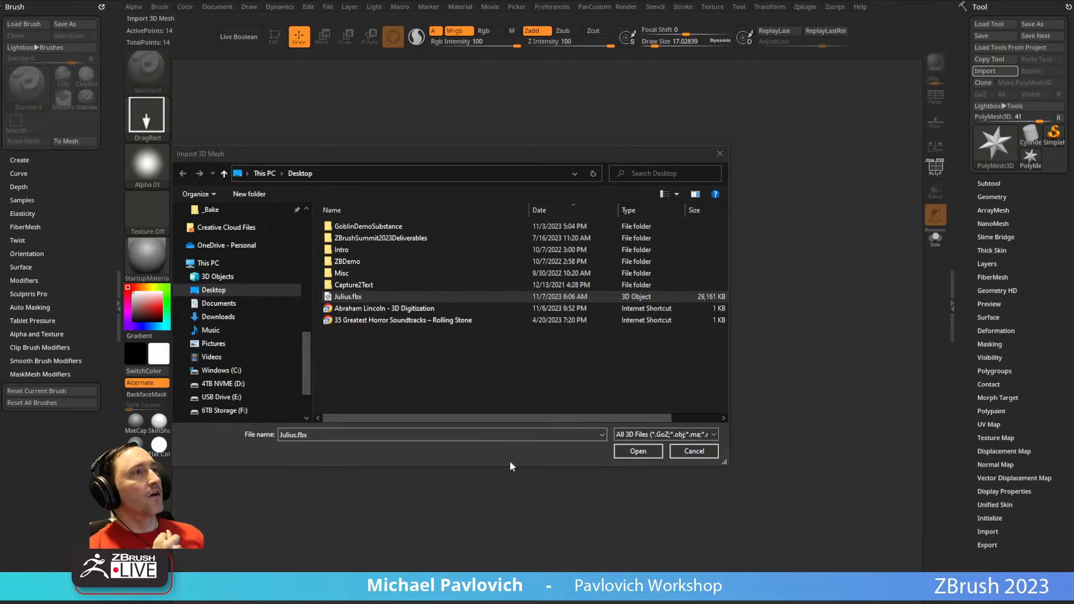
- Import Julius.fbx as a 3D mesh and check the scanned head's wireframe up close
{"action": "double_click", "coordinate": [348, 297]}
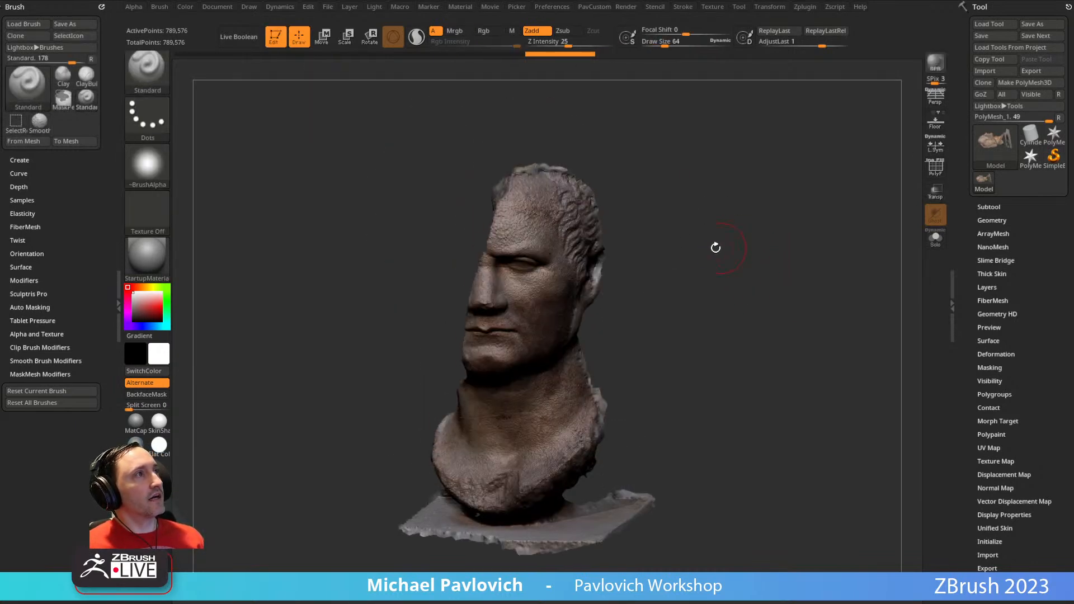
{"action": "left_click_drag", "start_coordinate": [726, 247], "coordinate": [717, 248]}
{"action": "left_click_drag", "start_coordinate": [727, 239], "coordinate": [727, 246]}
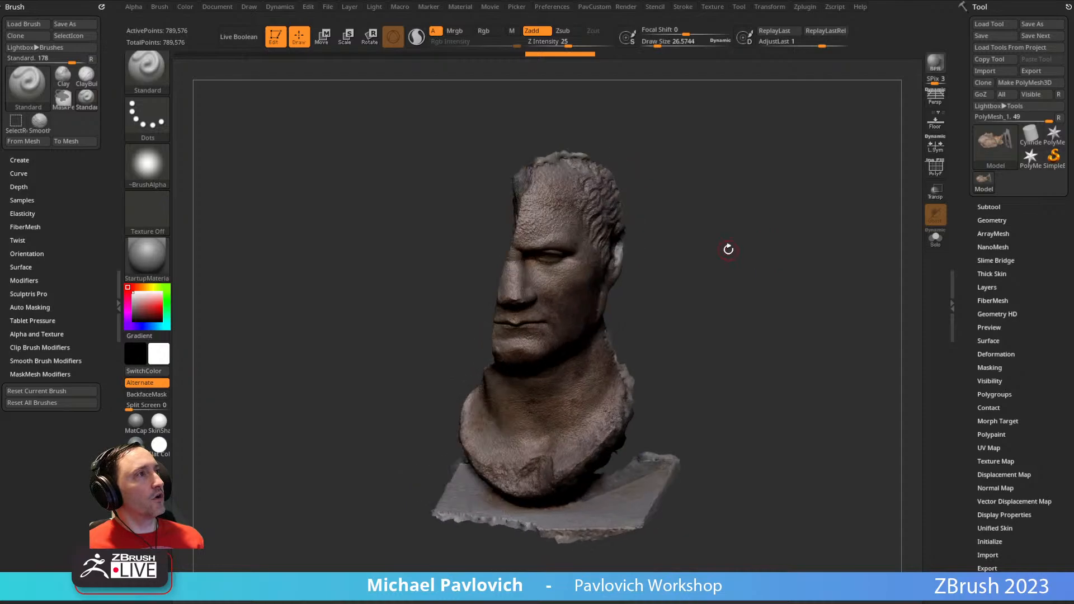
{"action": "left_click", "coordinate": [935, 169]}
{"action": "left_click_drag", "start_coordinate": [815, 181], "coordinate": [810, 378], "text": "alt"}
{"action": "right_click_drag", "start_coordinate": [603, 196], "coordinate": [564, 182], "text": "alt"}
{"action": "left_click", "coordinate": [935, 169]}
{"action": "left_click_drag", "start_coordinate": [898, 166], "coordinate": [638, 228]}
- Apply the SkinShade4 material to the scanned head
{"action": "left_click", "coordinate": [147, 257]}
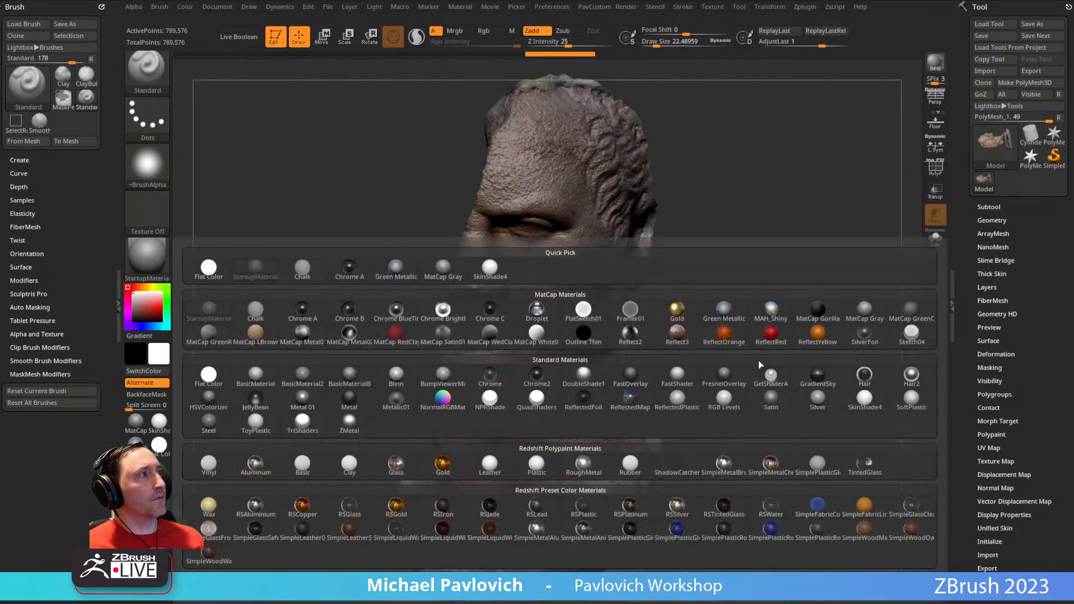
{"action": "left_click", "coordinate": [864, 399]}
{"action": "left_click_drag", "start_coordinate": [798, 256], "coordinate": [631, 287]}
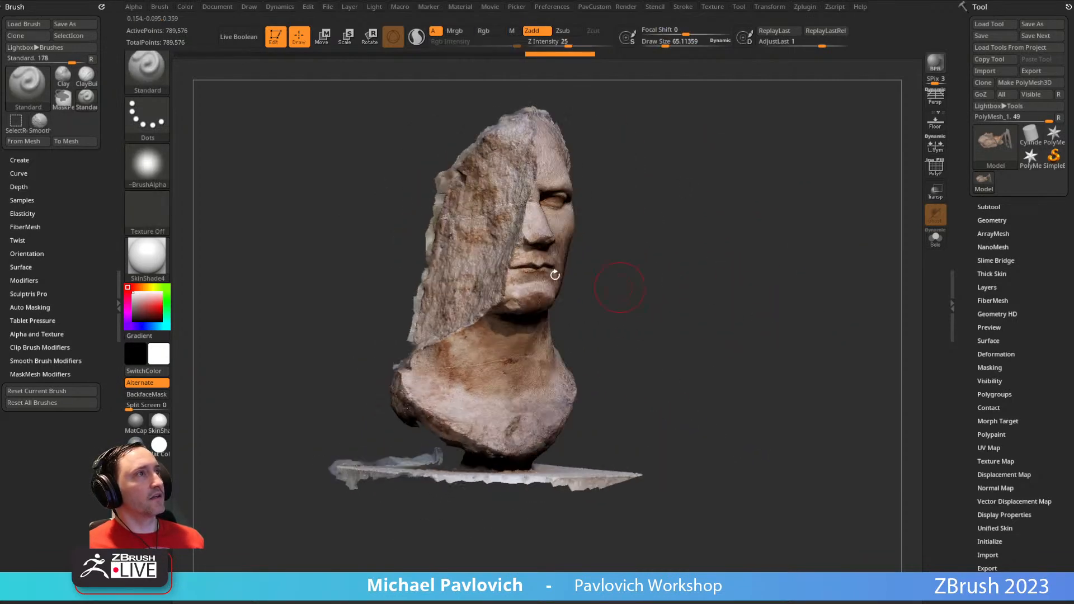
{"action": "left_click_drag", "start_coordinate": [649, 252], "coordinate": [621, 176]}
{"action": "left_click_drag", "start_coordinate": [783, 297], "coordinate": [751, 222]}
- Isolate a small patch near the brow and grow visibility to the whole connected shell, leaving the disconnected fragments hidden
{"action": "key", "text": "ctrl+shift"}
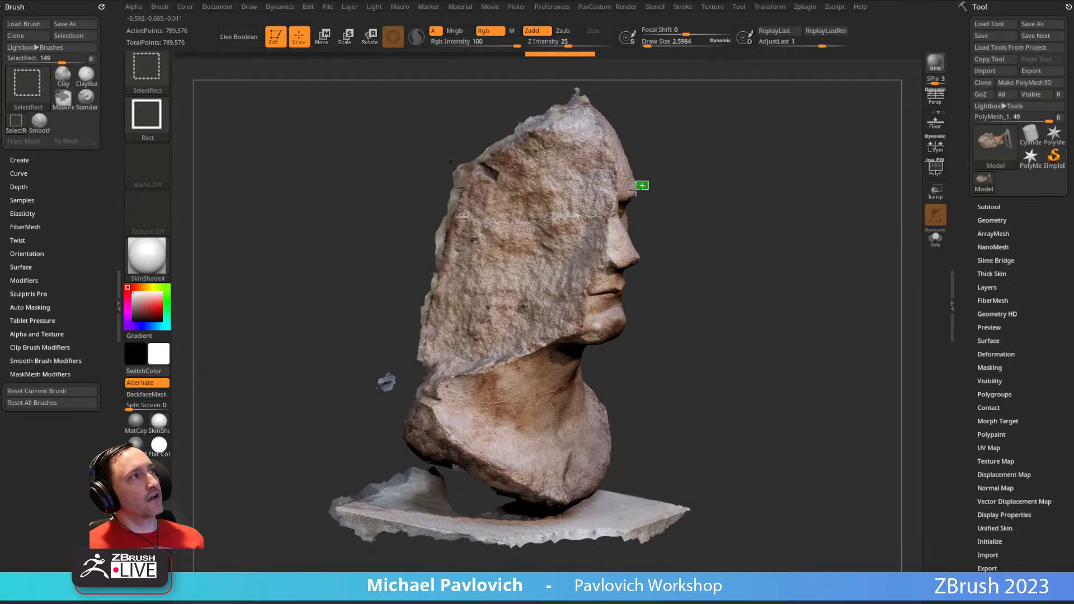
{"action": "left_click_drag", "start_coordinate": [636, 189], "coordinate": [631, 181], "text": "ctrl+shift"}
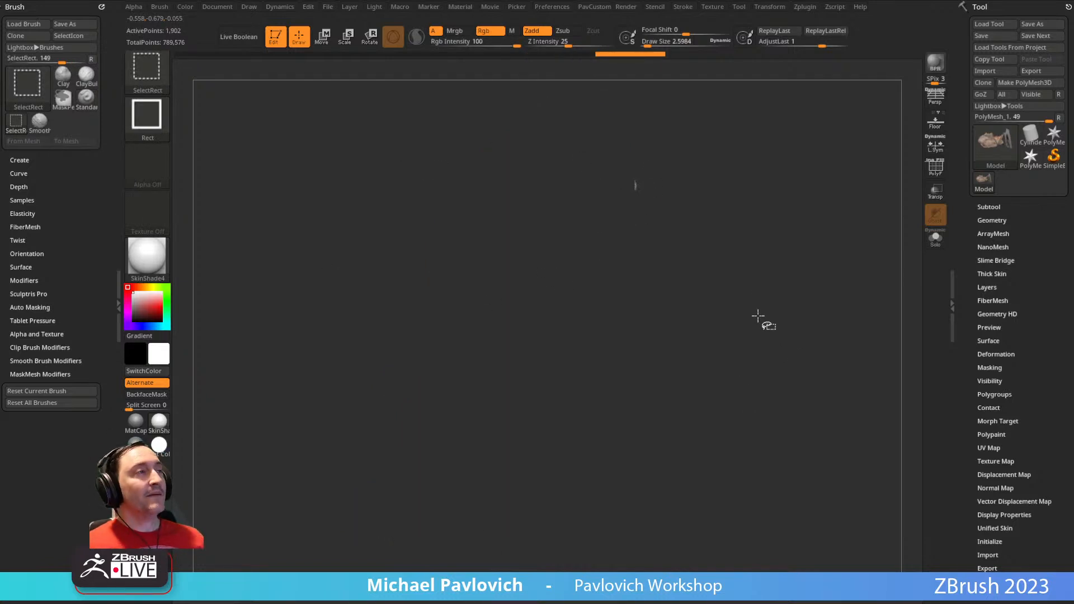
{"action": "left_click_drag", "start_coordinate": [761, 276], "coordinate": [774, 244], "text": "ctrl+shift"}
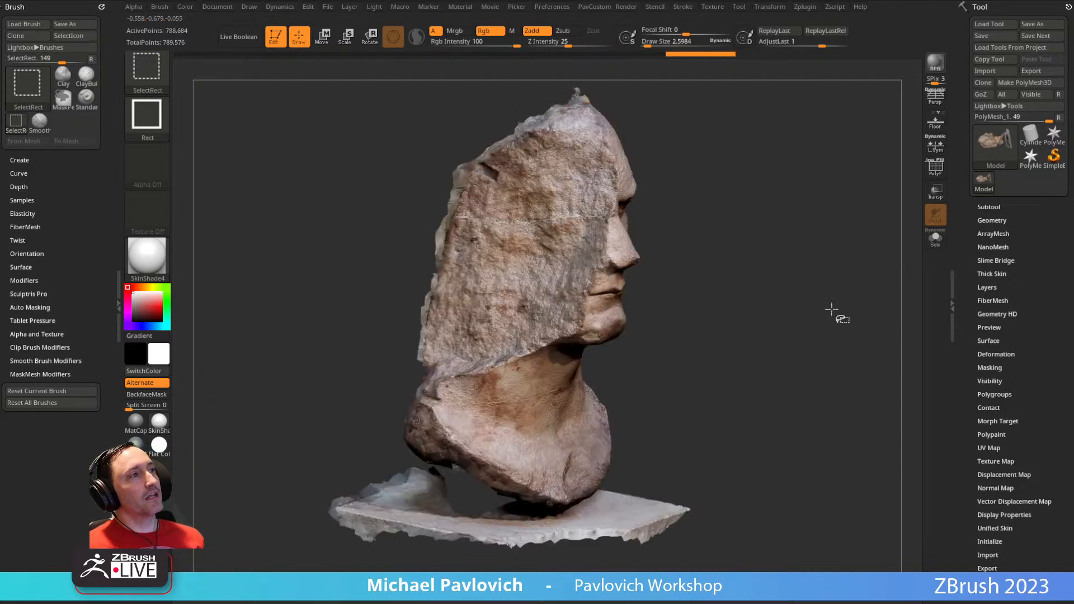
{"action": "left_click_drag", "start_coordinate": [988, 410], "coordinate": [988, 365]}
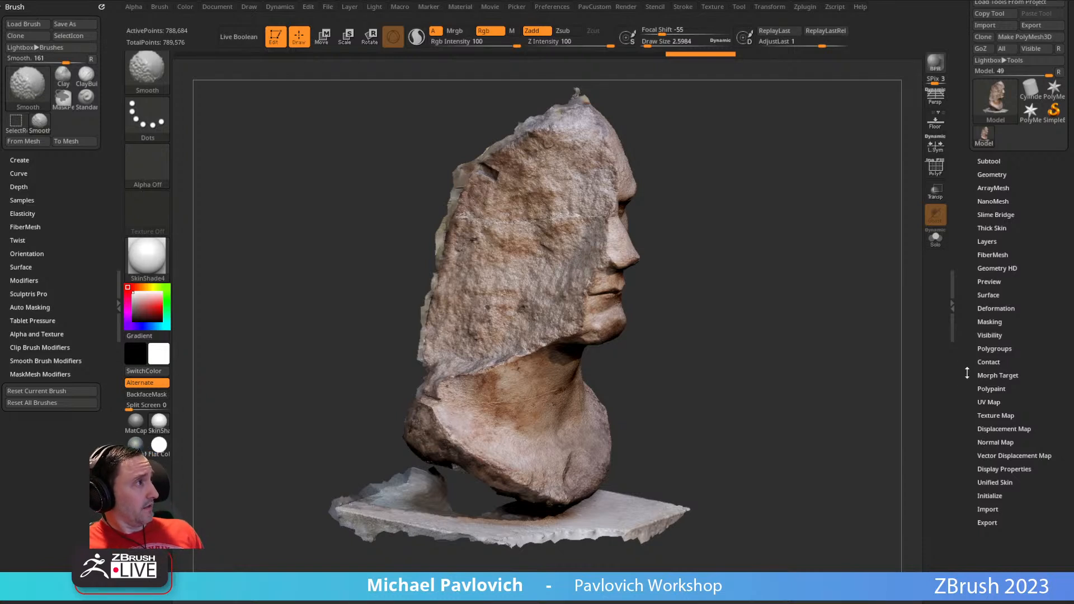
{"action": "left_click", "coordinate": [989, 335]}
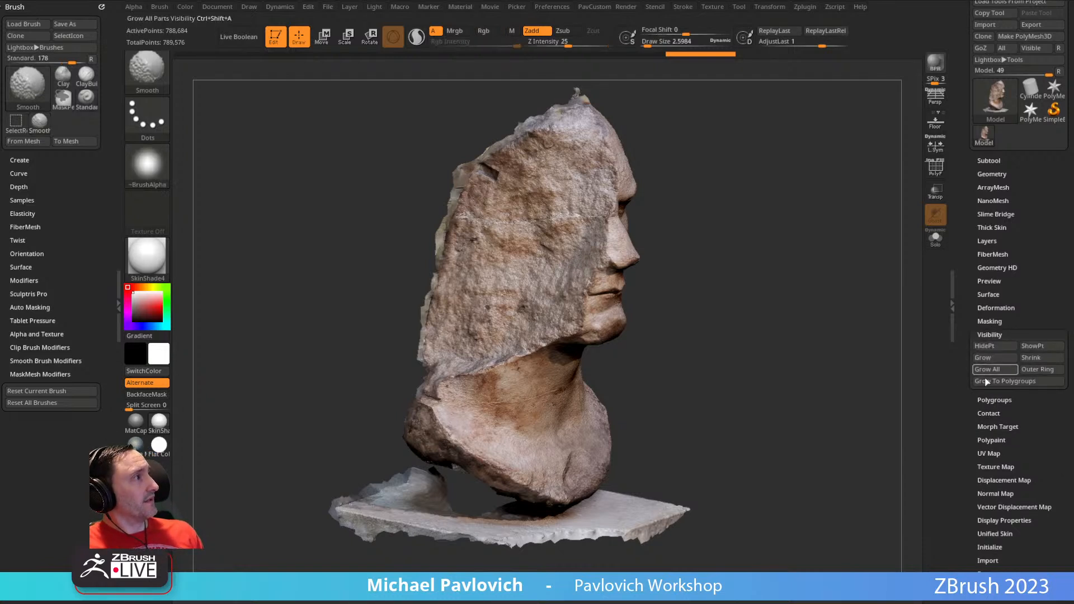
- Invert the mesh visibility to review only the stray fragments, and invert it back to the main scan
{"action": "mouse_move", "coordinate": [738, 275]}
{"action": "left_mouse_down"}
{"action": "mouse_move", "coordinate": [662, 259]}
{"action": "mouse_move", "coordinate": [758, 266]}
{"action": "mouse_move", "coordinate": [794, 254]}
{"action": "left_mouse_up"}
{"action": "left_click_drag", "start_coordinate": [794, 167], "coordinate": [843, 287], "text": "ctrl+shift"}
{"action": "left_click_drag", "start_coordinate": [762, 271], "coordinate": [818, 264]}
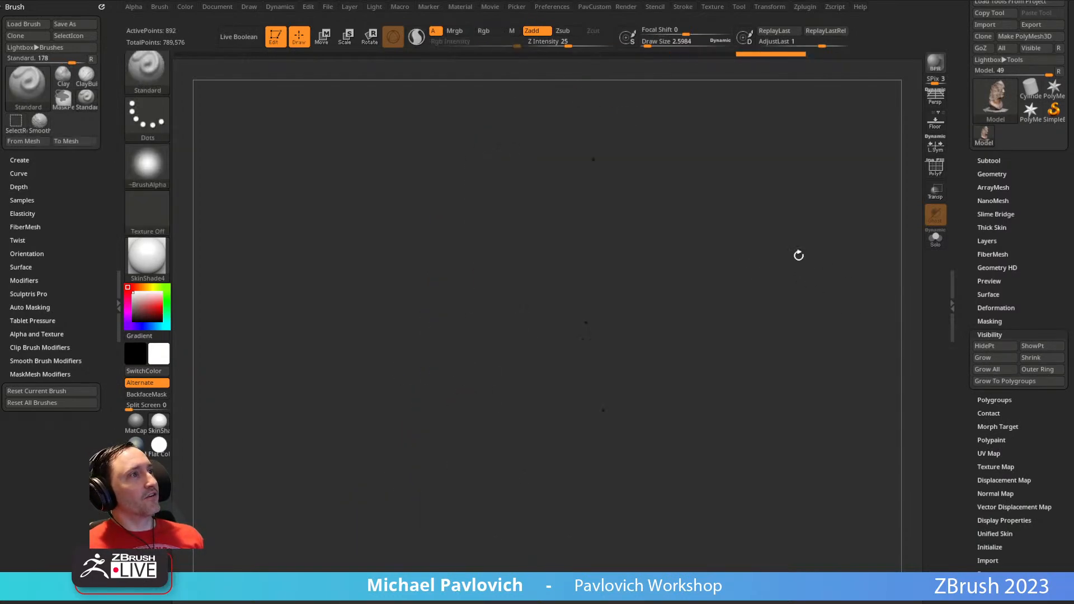
{"action": "left_click_drag", "start_coordinate": [897, 285], "coordinate": [856, 246]}
{"action": "left_click_drag", "start_coordinate": [817, 189], "coordinate": [859, 320], "text": "ctrl+shift"}
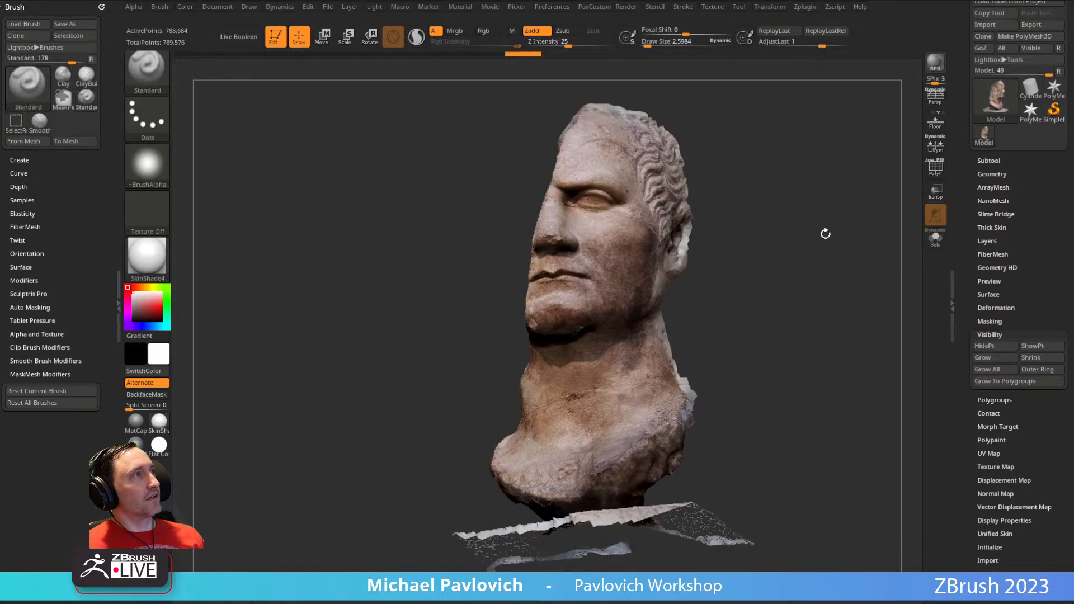
- Delete the hidden stray fragments and set the brush draw size to about 17
{"action": "key", "text": "space"}
{"action": "left_click", "coordinate": [800, 240]}
{"action": "mouse_move", "coordinate": [803, 232]}
{"action": "left_mouse_down"}
{"action": "mouse_move", "coordinate": [746, 295]}
{"action": "mouse_move", "coordinate": [796, 233]}
{"action": "mouse_move", "coordinate": [834, 235]}
{"action": "mouse_move", "coordinate": [788, 248]}
{"action": "left_mouse_up"}
{"action": "key", "text": "s"}
{"action": "left_click", "coordinate": [777, 256]}
{"action": "key", "text": "s"}
{"action": "left_click_drag", "start_coordinate": [775, 309], "coordinate": [768, 275], "text": "alt"}
- Switch the selection brush to SelectLasso and hide the ground slab and the ragged geometry at the top of the head
{"action": "left_click", "coordinate": [149, 73], "text": "ctrl+shift"}
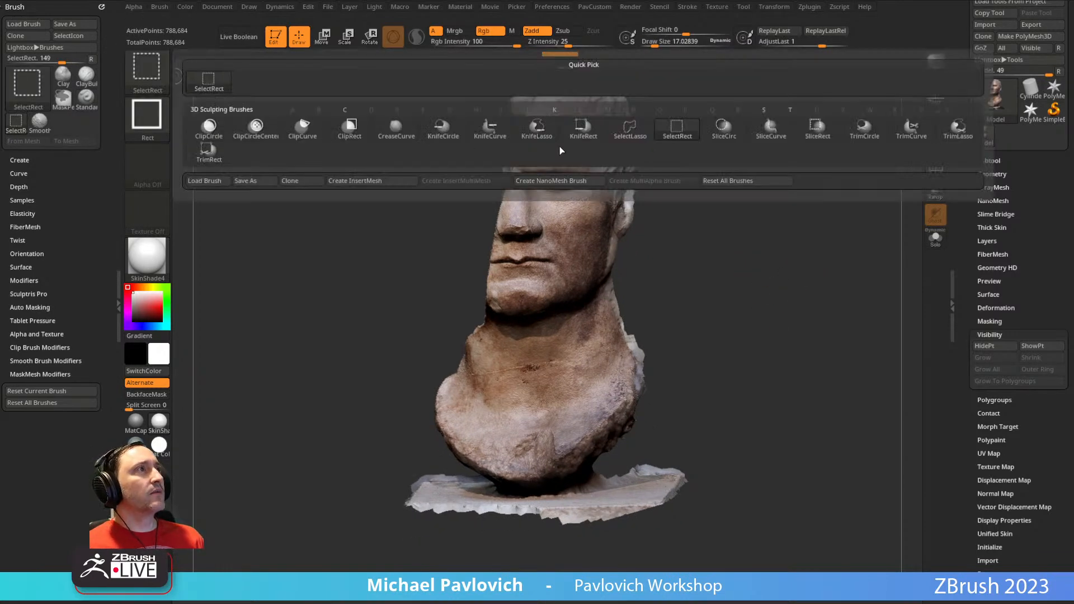
{"action": "left_click", "coordinate": [629, 128]}
{"action": "mouse_move", "coordinate": [732, 478]}
{"action": "left_mouse_down", "text": "ctrl+shift"}
{"action": "mouse_move", "coordinate": [679, 427]}
{"action": "mouse_move", "coordinate": [546, 485]}
{"action": "mouse_move", "coordinate": [500, 485]}
{"action": "mouse_move", "coordinate": [427, 456]}
{"action": "mouse_move", "coordinate": [779, 475]}
{"action": "left_mouse_up", "text": "ctrl+shift"}
{"action": "mouse_move", "coordinate": [796, 311]}
{"action": "left_mouse_down"}
{"action": "mouse_move", "coordinate": [731, 333]}
{"action": "mouse_move", "coordinate": [758, 451]}
{"action": "mouse_move", "coordinate": [811, 428]}
{"action": "mouse_move", "coordinate": [710, 504]}
{"action": "mouse_move", "coordinate": [733, 492]}
{"action": "left_mouse_up"}
{"action": "left_click_drag", "start_coordinate": [763, 179], "coordinate": [762, 279], "text": "alt"}
{"action": "mouse_move", "coordinate": [761, 278]}
{"action": "left_mouse_down"}
{"action": "mouse_move", "coordinate": [811, 273]}
{"action": "mouse_move", "coordinate": [777, 261]}
{"action": "mouse_move", "coordinate": [803, 345]}
{"action": "mouse_move", "coordinate": [789, 548]}
{"action": "left_mouse_up"}
{"action": "mouse_move", "coordinate": [595, 172]}
{"action": "left_mouse_down", "text": "ctrl+alt+shift"}
{"action": "mouse_move", "coordinate": [432, 188]}
{"action": "mouse_move", "coordinate": [436, 219]}
{"action": "left_mouse_up", "text": "ctrl+alt+shift"}
{"action": "left_click_drag", "start_coordinate": [526, 210], "coordinate": [529, 212], "text": "ctrl+alt+shift"}
- Lasso-hide the ragged scan edges along the back of the head, behind the neck and at the shoulder
{"action": "mouse_move", "coordinate": [733, 218]}
{"action": "left_mouse_down"}
{"action": "mouse_move", "coordinate": [796, 168]}
{"action": "mouse_move", "coordinate": [842, 230]}
{"action": "mouse_move", "coordinate": [765, 190]}
{"action": "mouse_move", "coordinate": [830, 210]}
{"action": "left_mouse_up"}
{"action": "mouse_move", "coordinate": [368, 257]}
{"action": "left_mouse_down", "text": "ctrl+alt+shift"}
{"action": "mouse_move", "coordinate": [520, 137]}
{"action": "mouse_move", "coordinate": [474, 201]}
{"action": "left_mouse_up", "text": "ctrl+alt+shift"}
{"action": "left_click_drag", "start_coordinate": [425, 258], "coordinate": [273, 366], "text": "ctrl+alt+shift"}
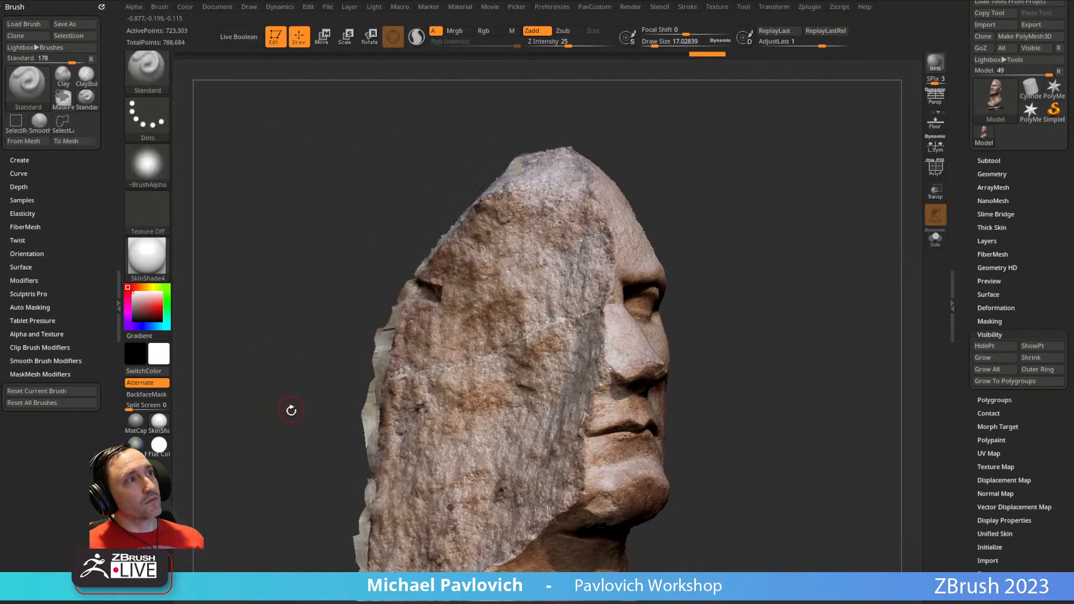
{"action": "left_click_drag", "start_coordinate": [291, 409], "coordinate": [289, 256], "text": "alt"}
{"action": "mouse_move", "coordinate": [290, 301]}
{"action": "left_mouse_down", "text": "ctrl+alt+shift"}
{"action": "mouse_move", "coordinate": [372, 115]}
{"action": "mouse_move", "coordinate": [359, 288]}
{"action": "left_mouse_up", "text": "ctrl+alt+shift"}
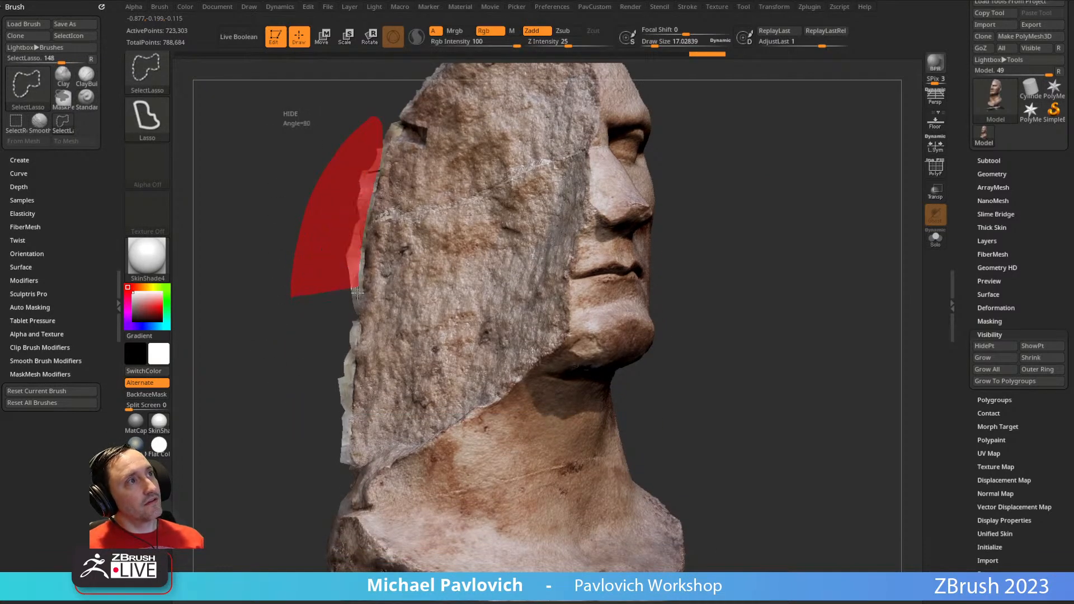
{"action": "mouse_move", "coordinate": [354, 358]}
{"action": "left_mouse_down", "text": "ctrl+alt+shift"}
{"action": "mouse_move", "coordinate": [343, 425]}
{"action": "mouse_move", "coordinate": [218, 468]}
{"action": "left_mouse_up", "text": "ctrl+alt+shift"}
{"action": "mouse_move", "coordinate": [791, 343]}
{"action": "left_mouse_down"}
{"action": "mouse_move", "coordinate": [813, 294]}
{"action": "mouse_move", "coordinate": [790, 314]}
{"action": "mouse_move", "coordinate": [828, 304]}
{"action": "mouse_move", "coordinate": [809, 280]}
{"action": "left_mouse_up"}
{"action": "left_click_drag", "start_coordinate": [687, 285], "coordinate": [622, 272], "text": "ctrl+alt+shift"}
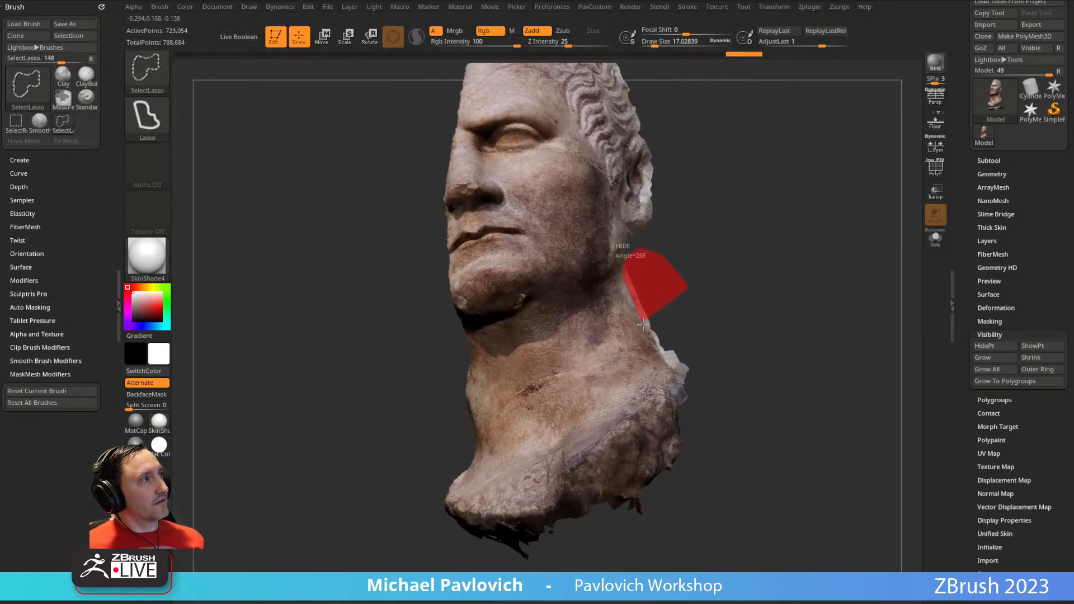
{"action": "left_click_drag", "start_coordinate": [706, 403], "coordinate": [703, 407], "text": "ctrl+alt+shift"}
- Delete the lasso-hidden geometry, isolate the connected head shell from a small patch and delete any leftover pieces
{"action": "mouse_move", "coordinate": [802, 264]}
{"action": "left_mouse_down"}
{"action": "mouse_move", "coordinate": [748, 347]}
{"action": "mouse_move", "coordinate": [807, 329]}
{"action": "mouse_move", "coordinate": [801, 280]}
{"action": "mouse_move", "coordinate": [798, 312]}
{"action": "left_mouse_up"}
{"action": "key", "text": "2"}
{"action": "left_click", "coordinate": [777, 240]}
{"action": "left_click_drag", "start_coordinate": [607, 352], "coordinate": [753, 265]}
{"action": "left_click_drag", "start_coordinate": [532, 235], "coordinate": [514, 250], "text": "ctrl+shift"}
{"action": "mouse_move", "coordinate": [703, 233]}
{"action": "left_mouse_down", "text": "ctrl+shift"}
{"action": "mouse_move", "coordinate": [776, 241]}
{"action": "mouse_move", "coordinate": [763, 243]}
{"action": "left_mouse_up", "text": "ctrl+shift"}
{"action": "key", "text": "2"}
{"action": "left_click_drag", "start_coordinate": [672, 249], "coordinate": [785, 249]}
- Browse the saved files and load the wigged portrait bust with its Original, NoHead and HeadOnly subtools
{"action": "left_click_drag", "start_coordinate": [956, 162], "coordinate": [943, 290]}
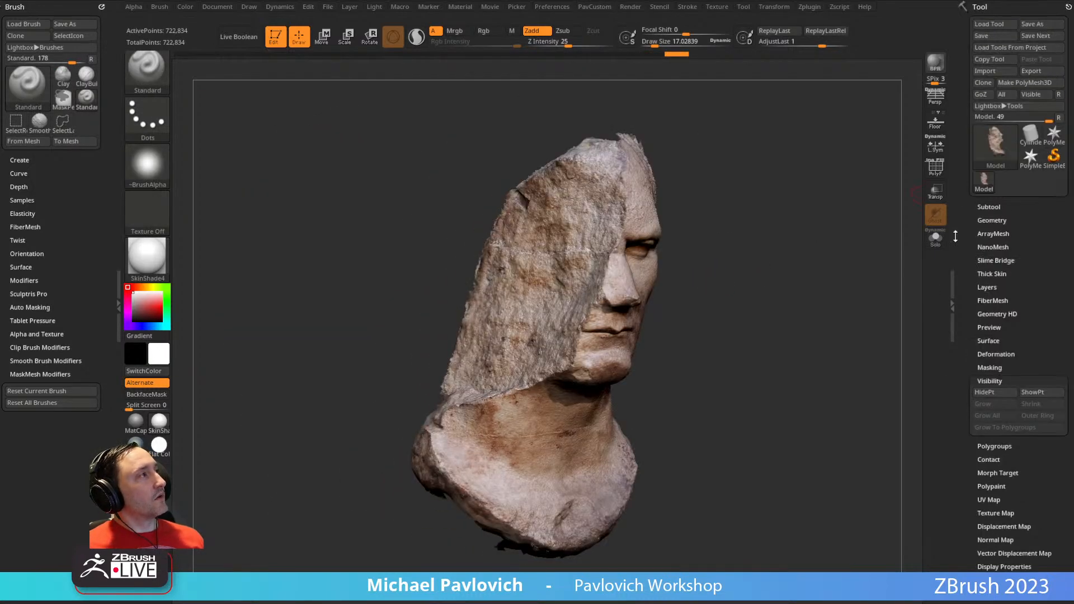
{"action": "left_click", "coordinate": [988, 24]}
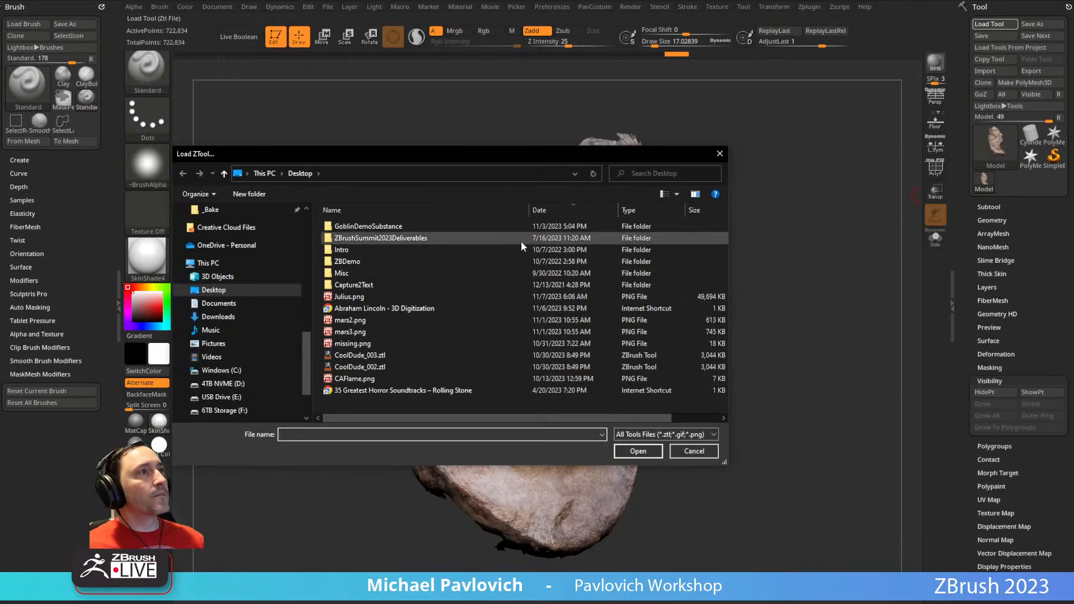
{"action": "scroll", "coordinate": [241, 311], "scroll_direction": "up", "scroll_amount": 5}
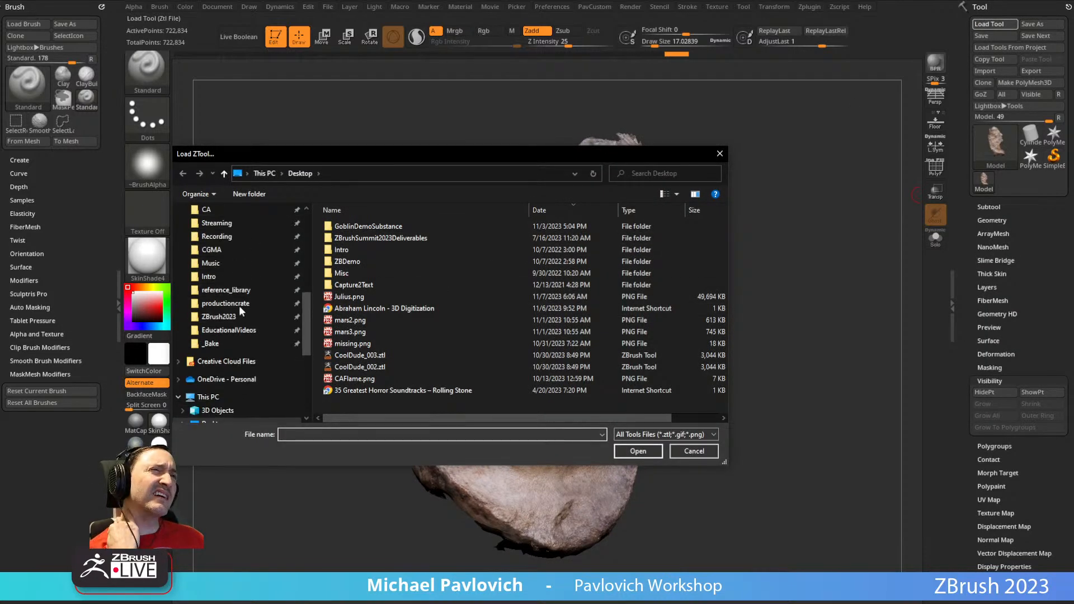
{"action": "scroll", "coordinate": [232, 292], "scroll_direction": "up", "scroll_amount": 1}
{"action": "left_click", "coordinate": [233, 266]}
{"action": "left_click_drag", "start_coordinate": [277, 158], "coordinate": [283, 603]}
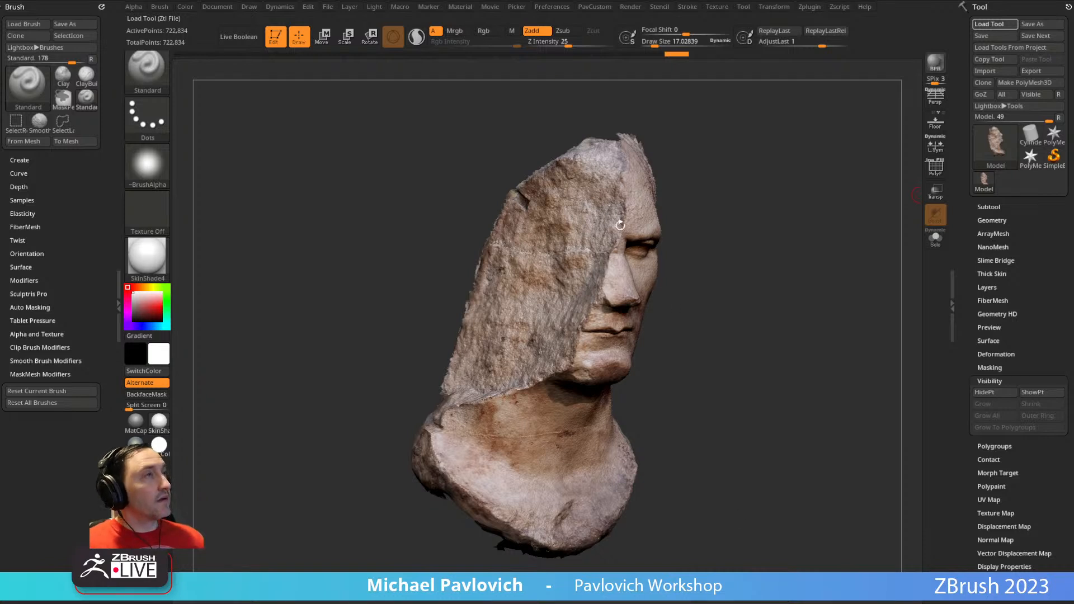
{"action": "left_click", "coordinate": [329, 7]}
{"action": "left_click", "coordinate": [355, 27]}
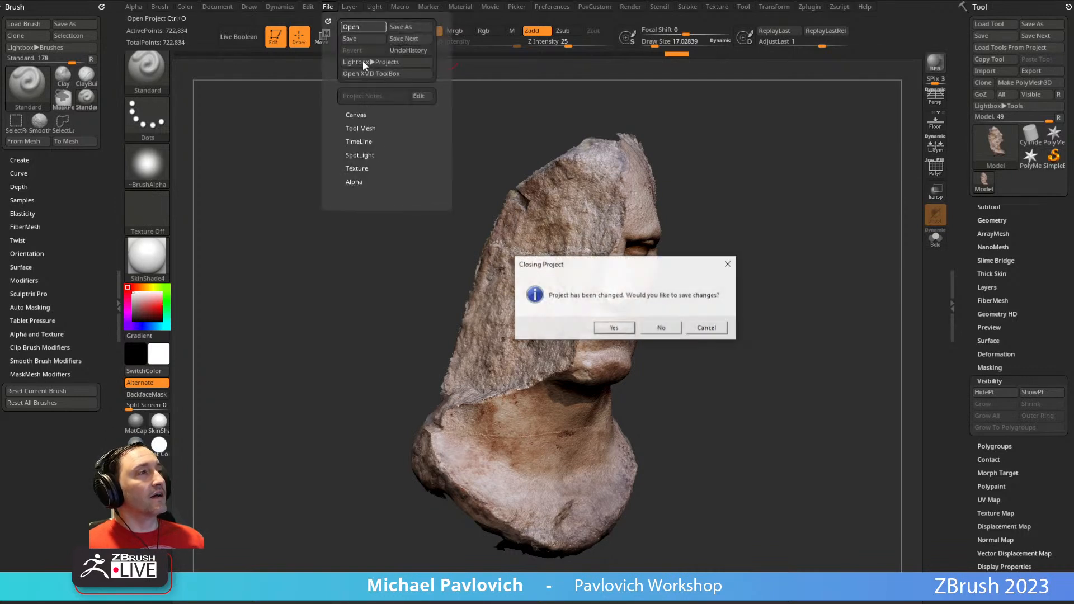
{"action": "left_click", "coordinate": [694, 333]}
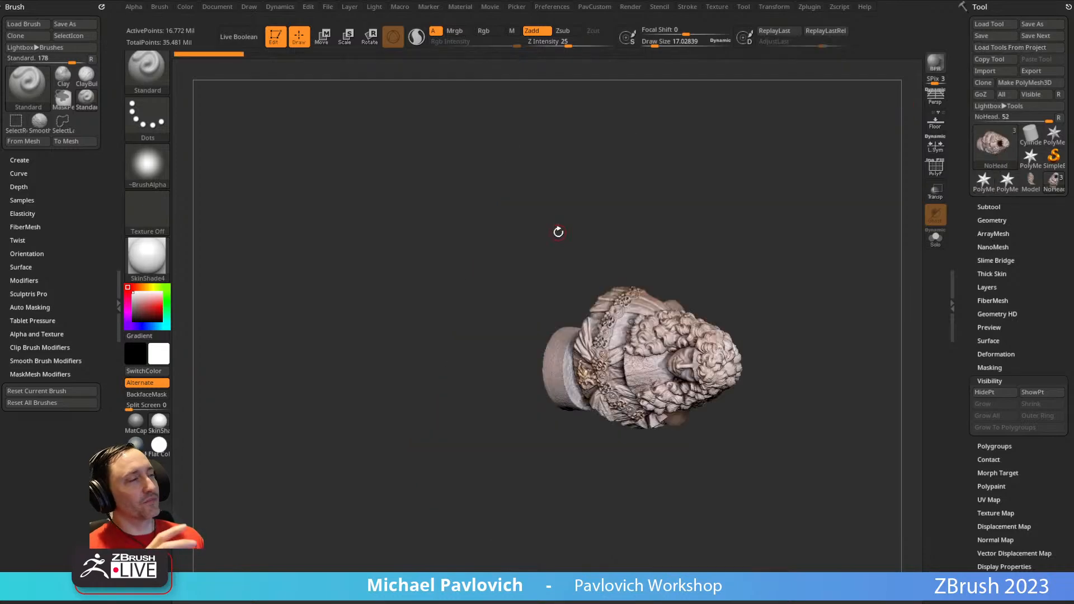
- Frame the bust from the front, select the Original subtool and display it alone
{"action": "mouse_move", "coordinate": [711, 227]}
{"action": "left_mouse_down"}
{"action": "mouse_move", "coordinate": [760, 228]}
{"action": "mouse_move", "coordinate": [787, 185]}
{"action": "left_mouse_up"}
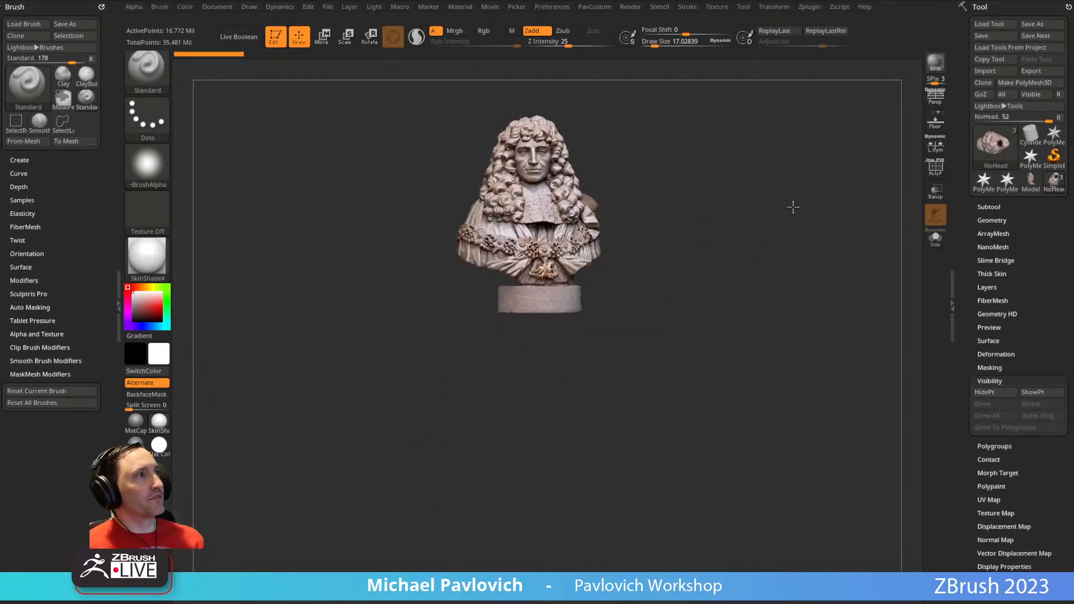
{"action": "key", "text": "f"}
{"action": "key", "text": "s"}
{"action": "mouse_move", "coordinate": [577, 267]}
{"action": "left_mouse_down"}
{"action": "mouse_move", "coordinate": [621, 268]}
{"action": "mouse_move", "coordinate": [583, 268]}
{"action": "left_mouse_up"}
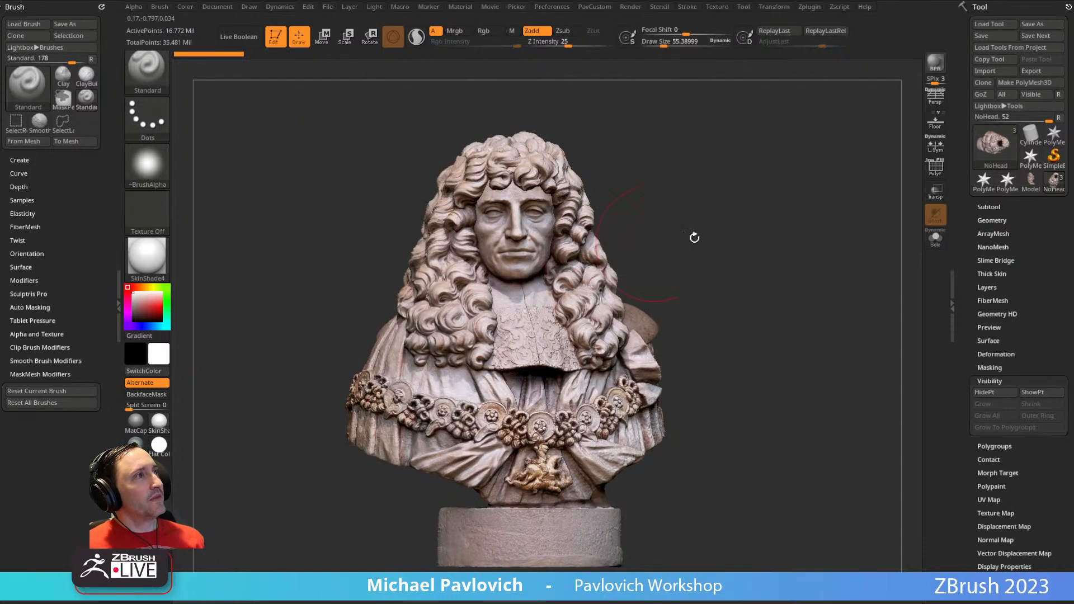
{"action": "left_click_drag", "start_coordinate": [645, 245], "coordinate": [616, 243]}
{"action": "key", "text": "shift"}
{"action": "left_click", "coordinate": [989, 207]}
{"action": "left_click", "coordinate": [1031, 106]}
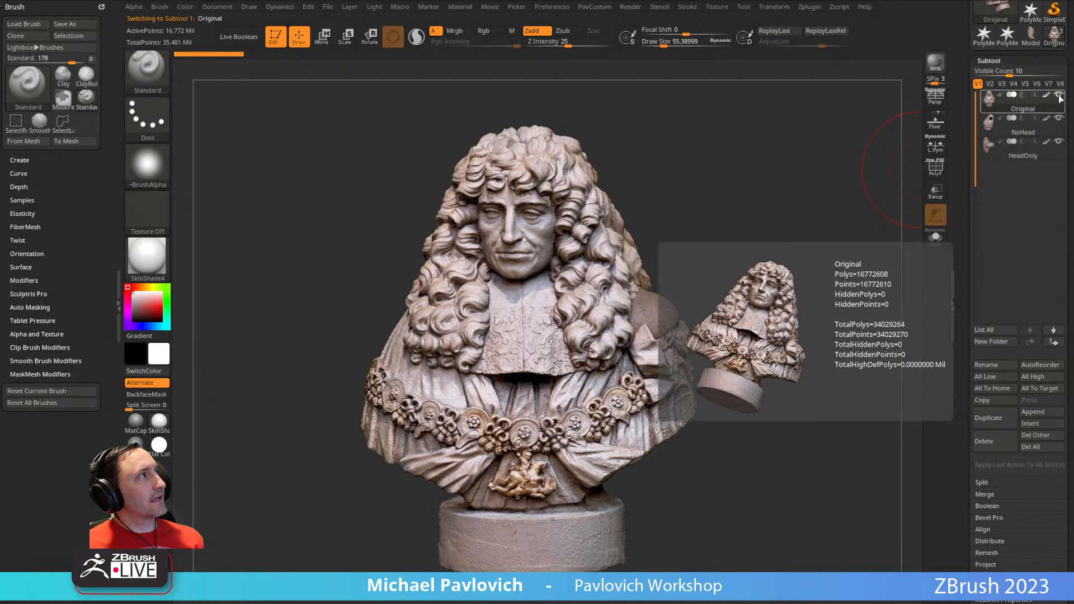
{"action": "key", "text": "shift"}
- Examine the Original bust from all sides, including the curled wig, the back and the pedestal
{"action": "mouse_move", "coordinate": [780, 216]}
{"action": "left_mouse_down"}
{"action": "mouse_move", "coordinate": [786, 201]}
{"action": "mouse_move", "coordinate": [799, 212]}
{"action": "mouse_move", "coordinate": [740, 220]}
{"action": "mouse_move", "coordinate": [766, 208]}
{"action": "mouse_move", "coordinate": [777, 173]}
{"action": "left_mouse_up"}
{"action": "key", "text": "s"}
{"action": "key", "text": "s"}
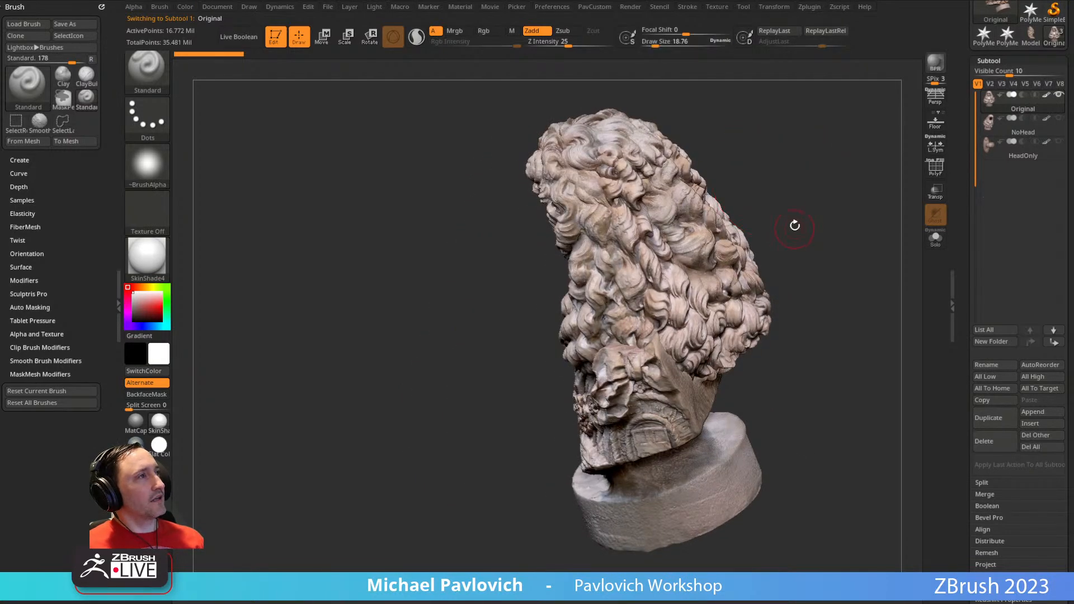
{"action": "left_click_drag", "start_coordinate": [794, 230], "coordinate": [819, 220]}
{"action": "left_click_drag", "start_coordinate": [738, 161], "coordinate": [580, 204]}
{"action": "mouse_move", "coordinate": [738, 193]}
{"action": "left_mouse_down"}
{"action": "mouse_move", "coordinate": [791, 186]}
{"action": "mouse_move", "coordinate": [752, 147]}
{"action": "mouse_move", "coordinate": [817, 177]}
{"action": "mouse_move", "coordinate": [794, 185]}
{"action": "left_mouse_up"}
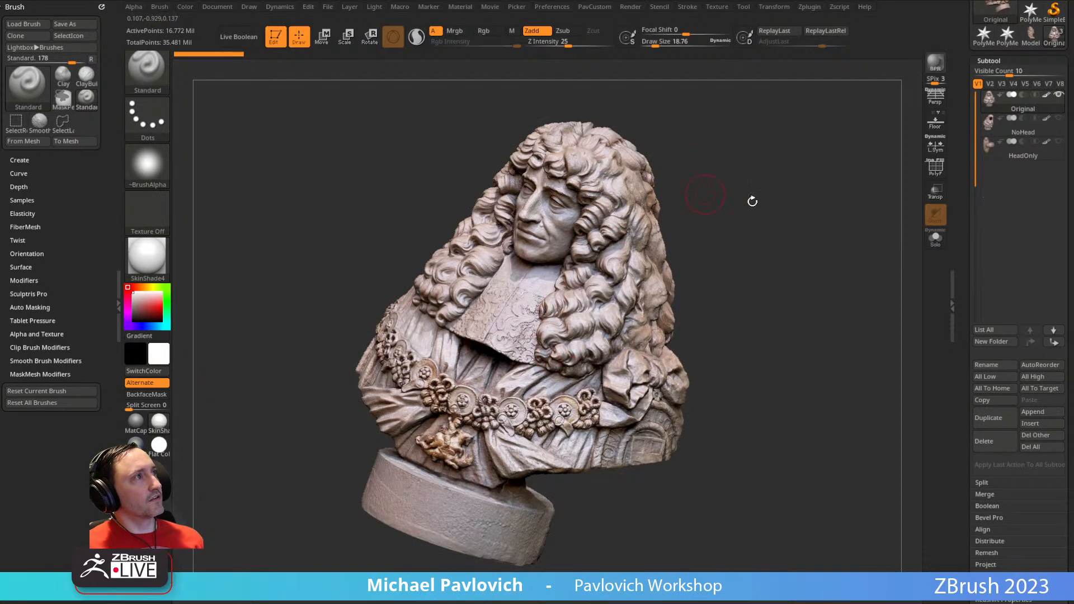
{"action": "left_click_drag", "start_coordinate": [721, 194], "coordinate": [697, 218]}
{"action": "left_click_drag", "start_coordinate": [787, 210], "coordinate": [420, 228]}
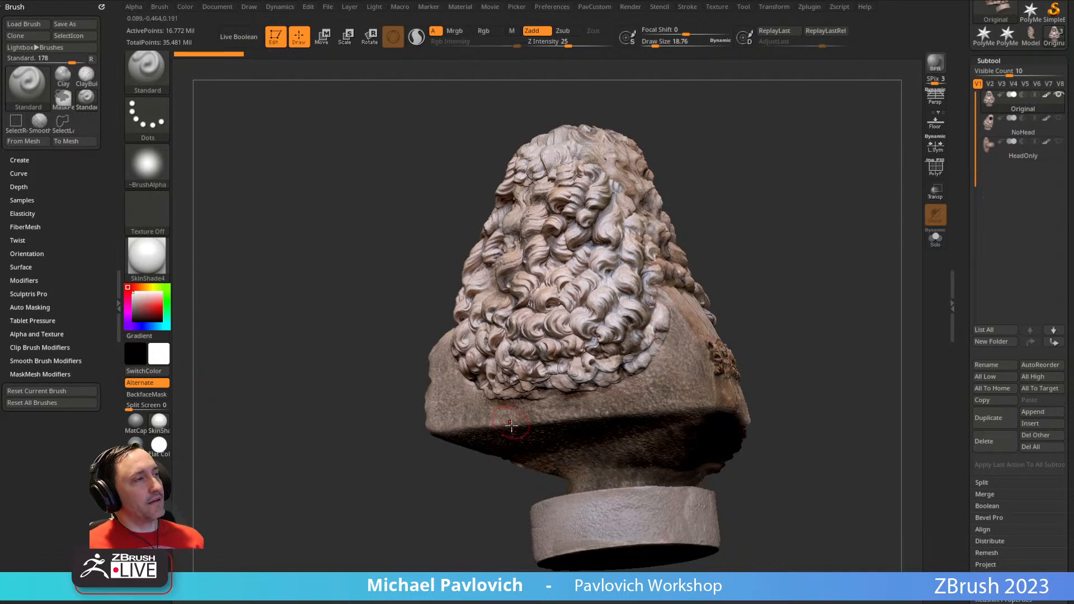
{"action": "left_click_drag", "start_coordinate": [722, 207], "coordinate": [628, 193]}
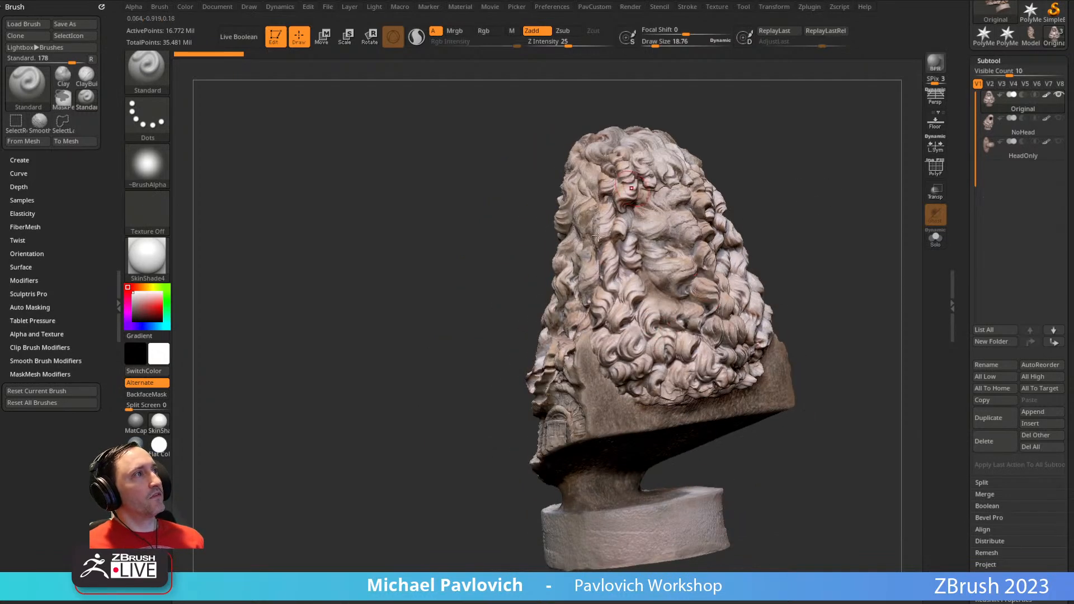
{"action": "mouse_move", "coordinate": [828, 209]}
{"action": "left_mouse_down"}
{"action": "mouse_move", "coordinate": [767, 223]}
{"action": "mouse_move", "coordinate": [733, 215]}
{"action": "mouse_move", "coordinate": [839, 219]}
{"action": "mouse_move", "coordinate": [763, 230]}
{"action": "mouse_move", "coordinate": [810, 223]}
{"action": "mouse_move", "coordinate": [722, 264]}
{"action": "mouse_move", "coordinate": [779, 244]}
{"action": "left_mouse_up"}
{"action": "mouse_move", "coordinate": [830, 276]}
{"action": "left_mouse_down"}
{"action": "mouse_move", "coordinate": [813, 326]}
{"action": "mouse_move", "coordinate": [671, 475]}
{"action": "left_mouse_up"}
{"action": "left_click_drag", "start_coordinate": [786, 298], "coordinate": [834, 197]}
- Select the NoHead subtool, turn on Solo mode and inspect the hollow wig and drapery
{"action": "left_click", "coordinate": [1024, 134]}
{"action": "left_click_drag", "start_coordinate": [740, 214], "coordinate": [869, 211]}
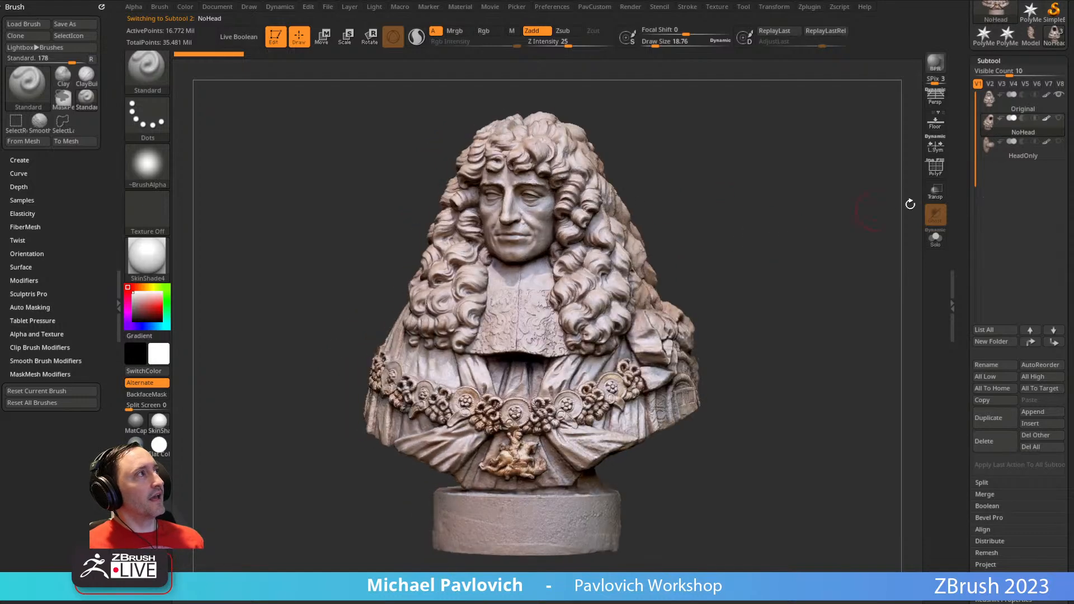
{"action": "left_click", "coordinate": [934, 235]}
{"action": "mouse_move", "coordinate": [791, 276]}
{"action": "left_mouse_down"}
{"action": "mouse_move", "coordinate": [798, 259]}
{"action": "mouse_move", "coordinate": [782, 261]}
{"action": "left_mouse_up"}
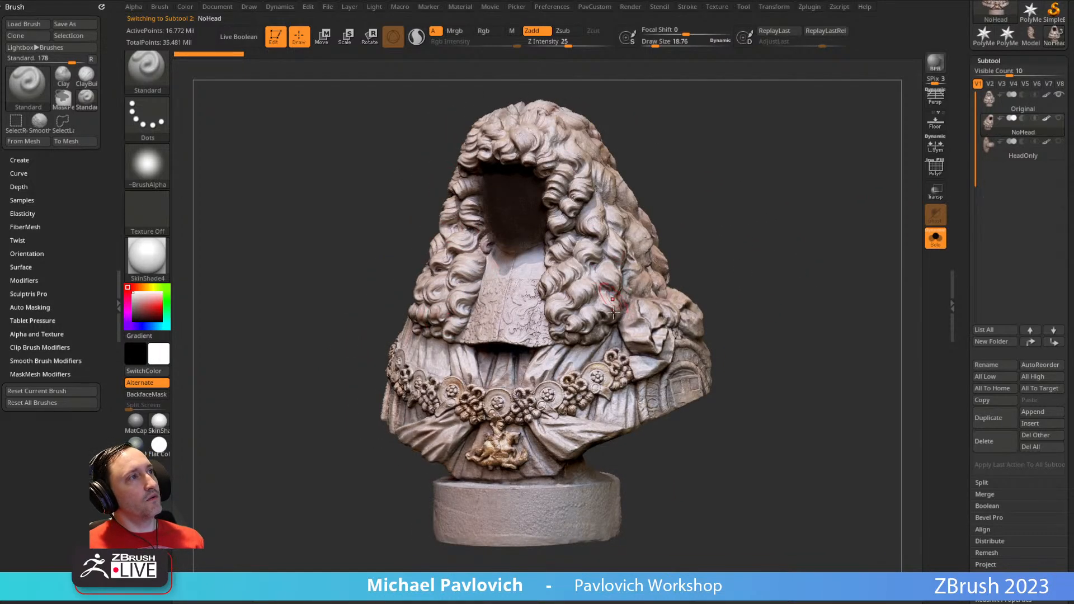
{"action": "mouse_move", "coordinate": [673, 179]}
{"action": "left_mouse_down"}
{"action": "mouse_move", "coordinate": [681, 199]}
{"action": "mouse_move", "coordinate": [714, 202]}
{"action": "mouse_move", "coordinate": [683, 203]}
{"action": "mouse_move", "coordinate": [640, 227]}
{"action": "mouse_move", "coordinate": [654, 224]}
{"action": "mouse_move", "coordinate": [591, 227]}
{"action": "left_mouse_up"}
{"action": "key", "text": "s"}
{"action": "key", "text": "s"}
{"action": "key", "text": "s"}
{"action": "key", "text": "s"}
{"action": "key", "text": "s"}
{"action": "left_click_drag", "start_coordinate": [652, 211], "coordinate": [607, 247]}
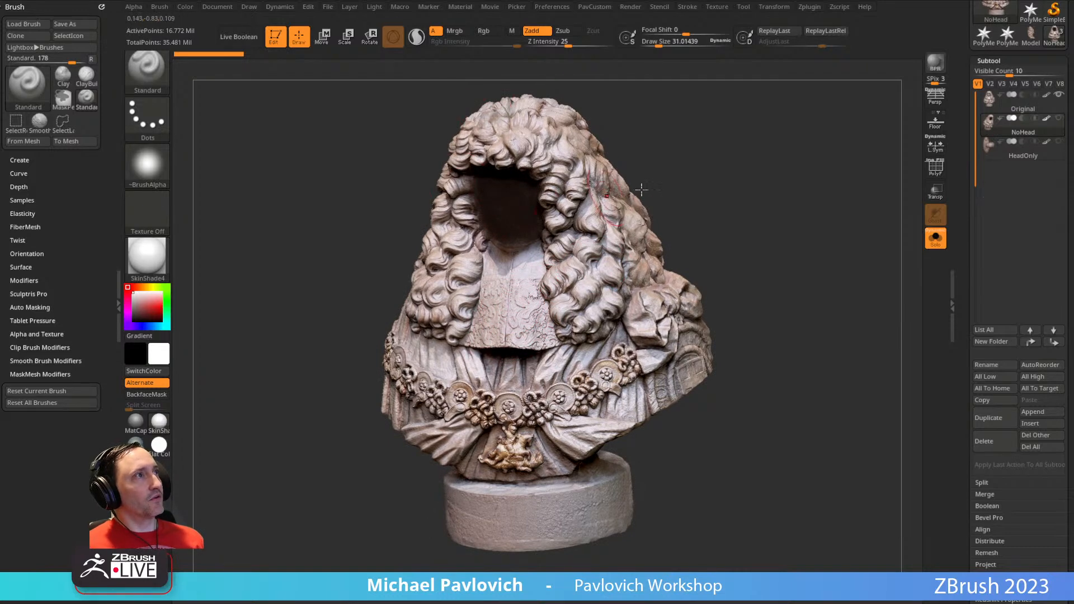
- Select the HeadOnly subtool and inspect the bald head and shoulders
{"action": "left_click", "coordinate": [1014, 156]}
{"action": "left_click_drag", "start_coordinate": [683, 256], "coordinate": [839, 211]}
{"action": "mouse_move", "coordinate": [691, 161]}
{"action": "left_mouse_down", "text": "alt"}
{"action": "mouse_move", "coordinate": [733, 242]}
{"action": "mouse_move", "coordinate": [713, 241]}
{"action": "left_mouse_up", "text": "alt"}
{"action": "key", "text": "s"}
{"action": "mouse_move", "coordinate": [714, 242]}
{"action": "left_mouse_down"}
{"action": "mouse_move", "coordinate": [726, 241]}
{"action": "mouse_move", "coordinate": [691, 246]}
{"action": "left_mouse_up"}
{"action": "left_click_drag", "start_coordinate": [757, 260], "coordinate": [736, 248]}
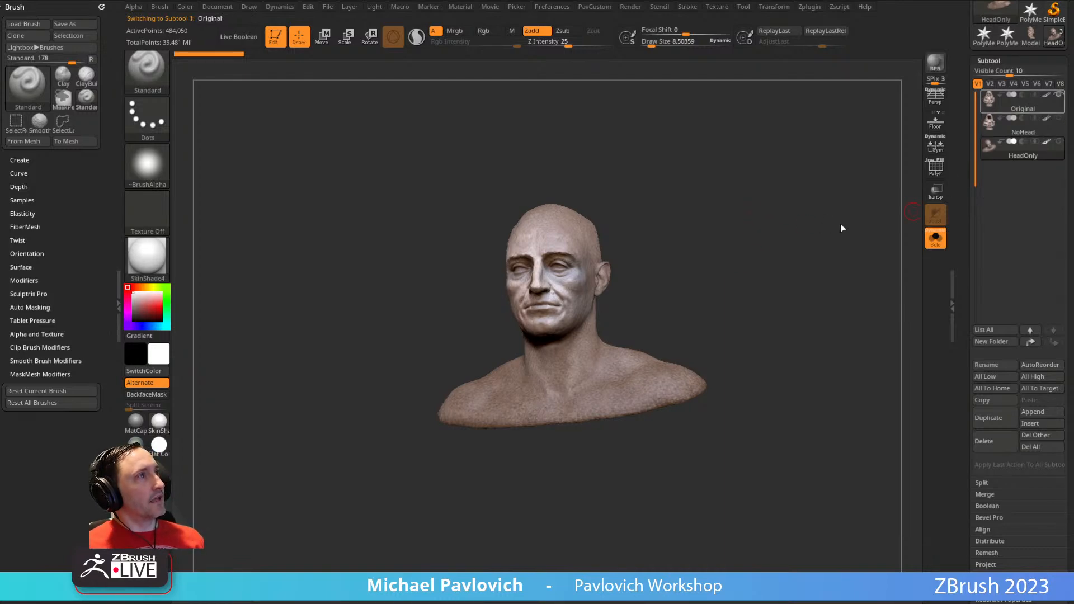
- Select the Original subtool, turn off polypaint on all subtools, apply the Green Metallic material and inspect the face and collar surface
{"action": "left_click_drag", "start_coordinate": [786, 196], "coordinate": [557, 345]}
{"action": "left_click_drag", "start_coordinate": [780, 312], "coordinate": [924, 249]}
{"action": "left_click", "coordinate": [1046, 95], "text": "shift"}
{"action": "mouse_move", "coordinate": [827, 232]}
{"action": "left_mouse_down"}
{"action": "mouse_move", "coordinate": [793, 241]}
{"action": "mouse_move", "coordinate": [825, 251]}
{"action": "left_mouse_up"}
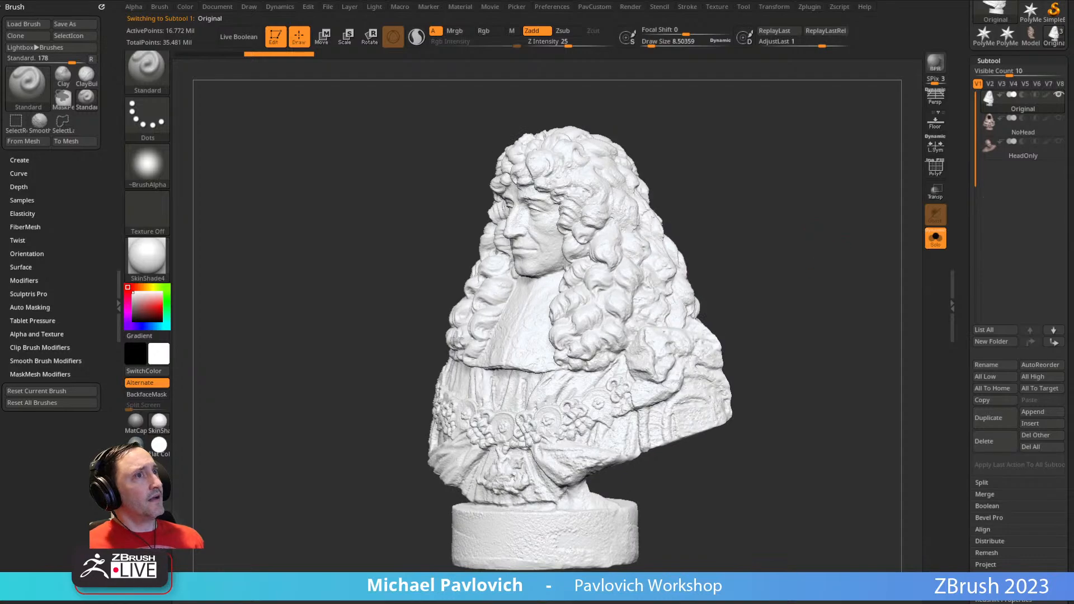
{"action": "left_click", "coordinate": [136, 442]}
{"action": "left_click_drag", "start_coordinate": [786, 209], "coordinate": [856, 381]}
{"action": "right_click_drag", "start_coordinate": [571, 225], "coordinate": [673, 466], "text": "alt"}
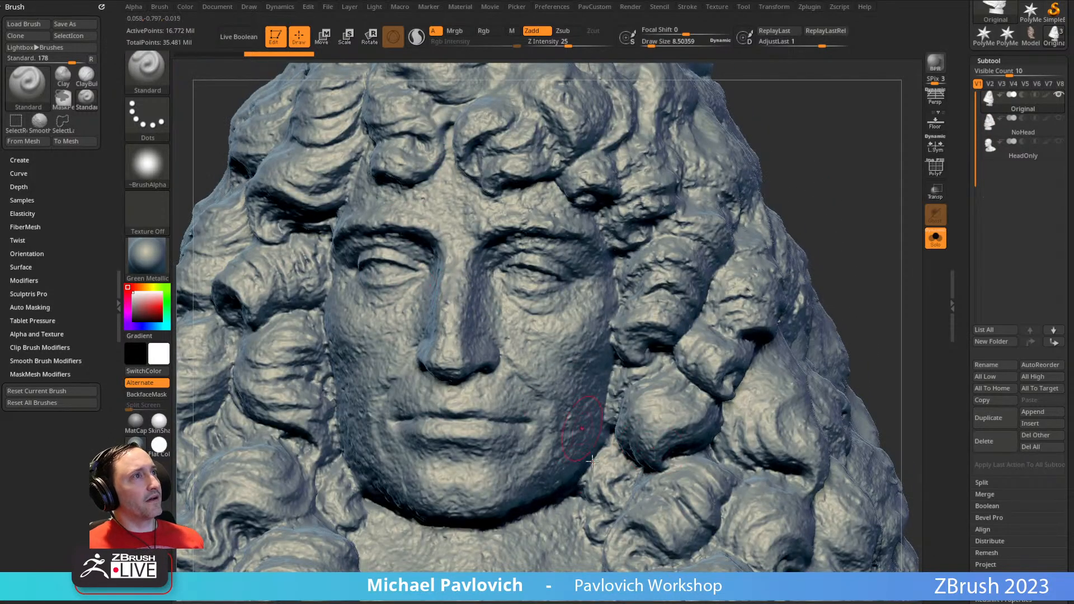
{"action": "right_click_drag", "start_coordinate": [554, 421], "coordinate": [593, 115], "text": "alt"}
{"action": "right_click_drag", "start_coordinate": [576, 456], "coordinate": [565, 126], "text": "alt"}
{"action": "right_click_drag", "start_coordinate": [606, 374], "coordinate": [607, 304]}
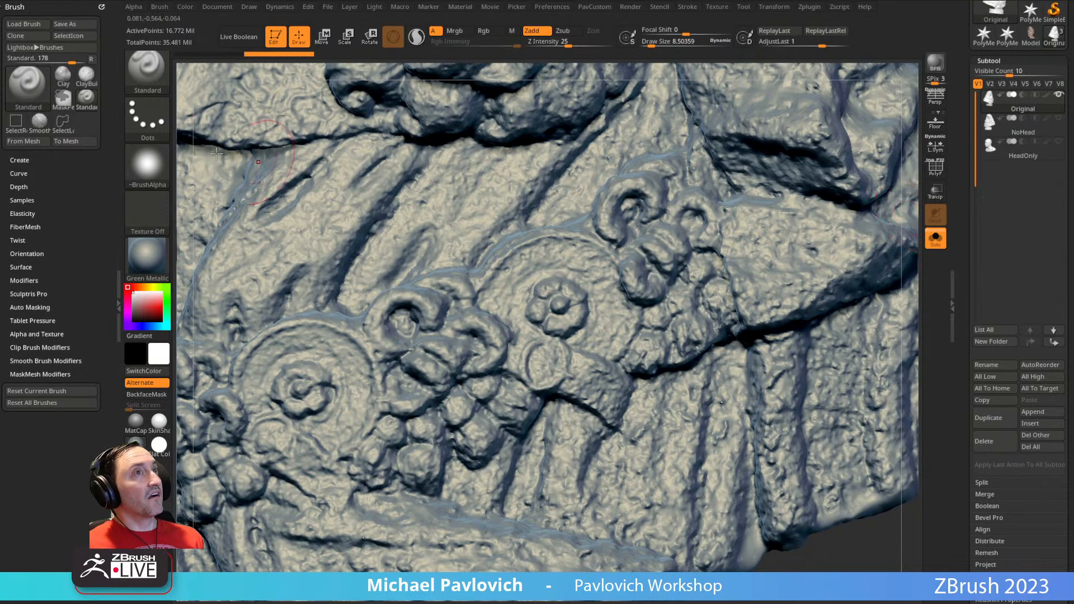
- Apply the SkinShade4 material and turn polypaint back on for the Original subtool, viewing its flower chain and drapery
{"action": "left_click", "coordinate": [145, 276]}
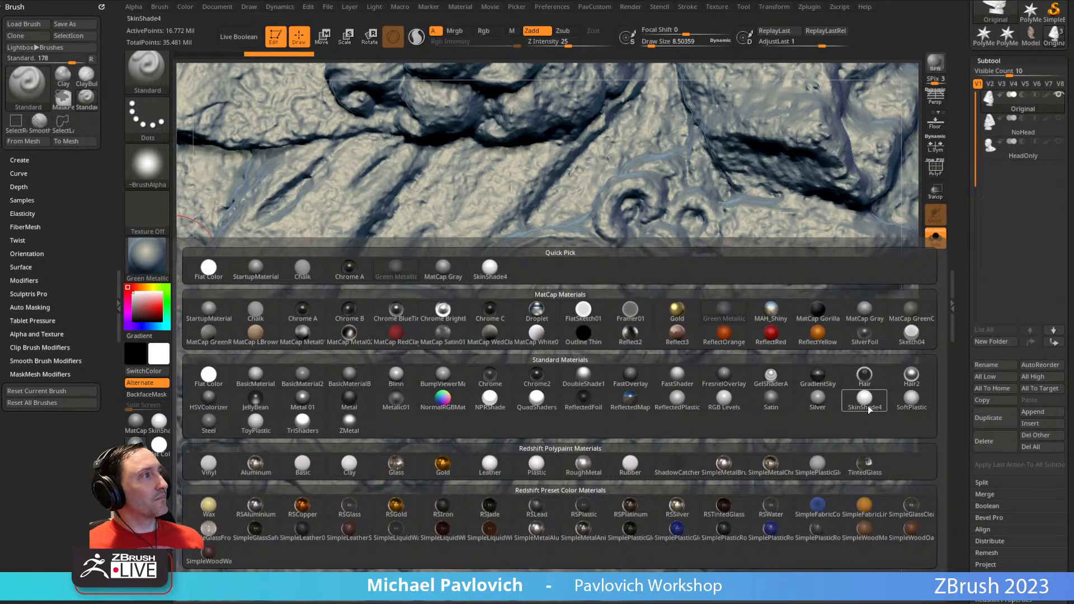
{"action": "left_click", "coordinate": [868, 406]}
{"action": "left_click", "coordinate": [1039, 99]}
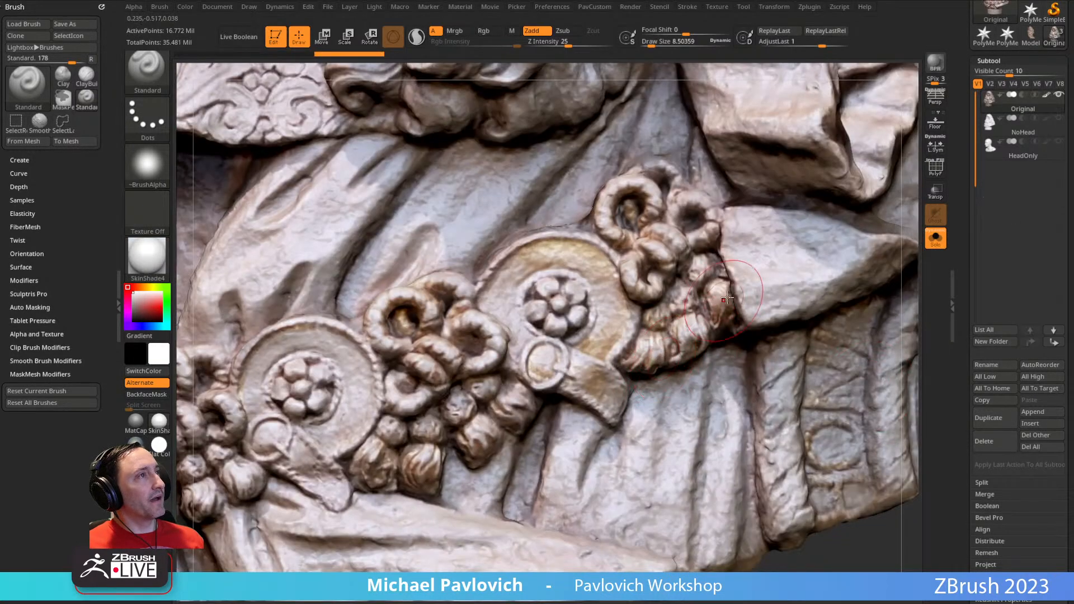
{"action": "right_click_drag", "start_coordinate": [761, 314], "coordinate": [745, 234], "text": "ctrl"}
{"action": "scroll", "coordinate": [989, 314], "scroll_direction": "down", "scroll_amount": 10}
- Open the Original bust's Texture Map settings and frame the whole bust
{"action": "key", "text": "shift"}
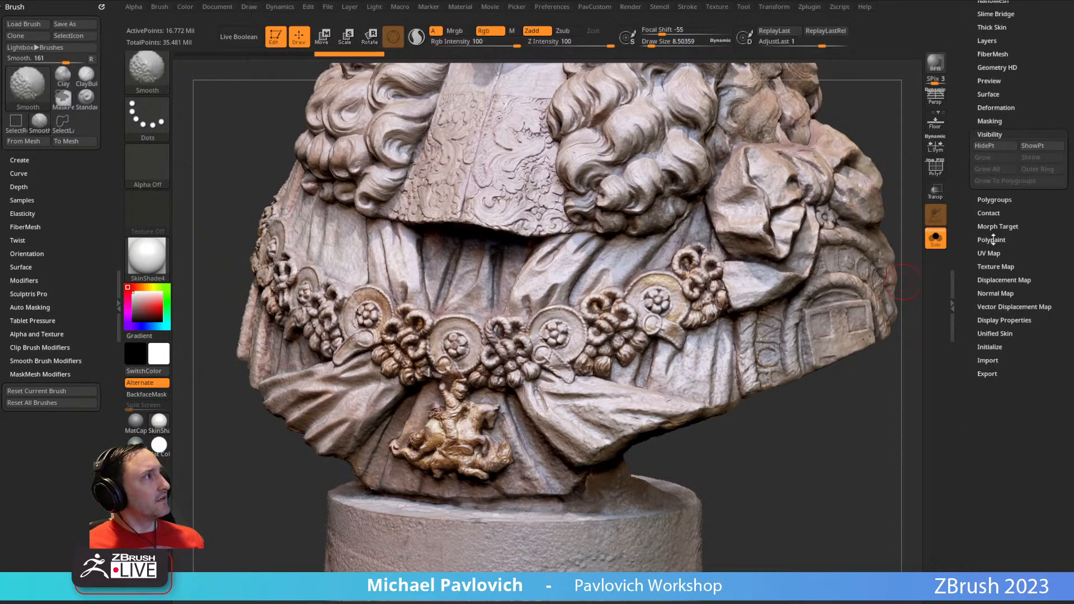
{"action": "left_click", "coordinate": [989, 267]}
{"action": "left_click", "coordinate": [994, 296]}
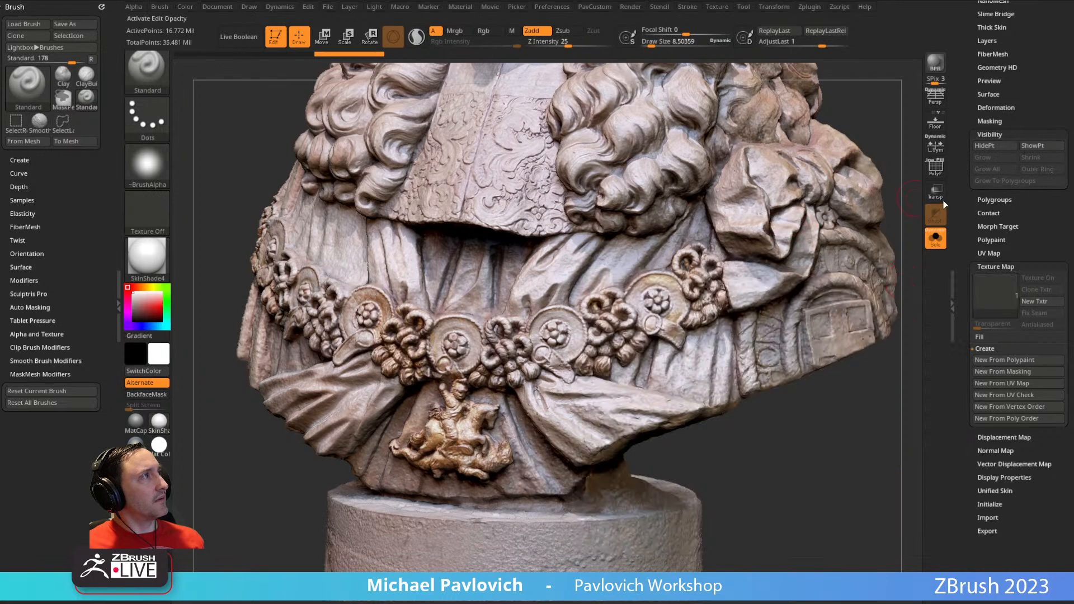
{"action": "key", "text": "f"}
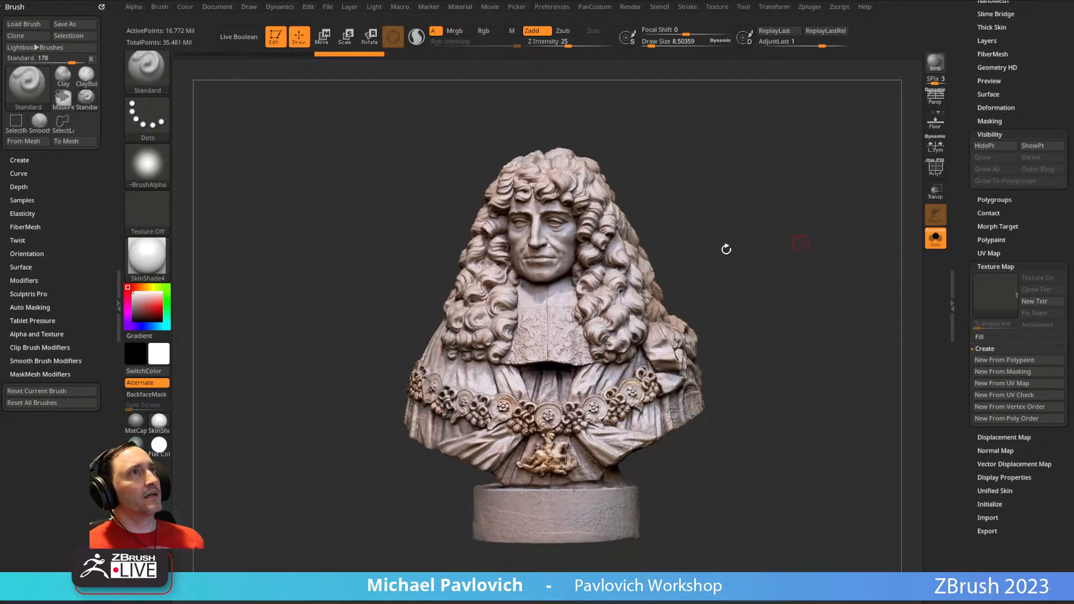
- Switch the active tool from the bust to the Model tool holding the scanned stone head
{"action": "left_click_drag", "start_coordinate": [962, 136], "coordinate": [949, 398]}
{"action": "left_click_drag", "start_coordinate": [725, 245], "coordinate": [666, 259], "text": "alt"}
{"action": "left_click_drag", "start_coordinate": [968, 292], "coordinate": [967, 68]}
{"action": "left_click", "coordinate": [1039, 371]}
{"action": "left_click", "coordinate": [959, 399]}
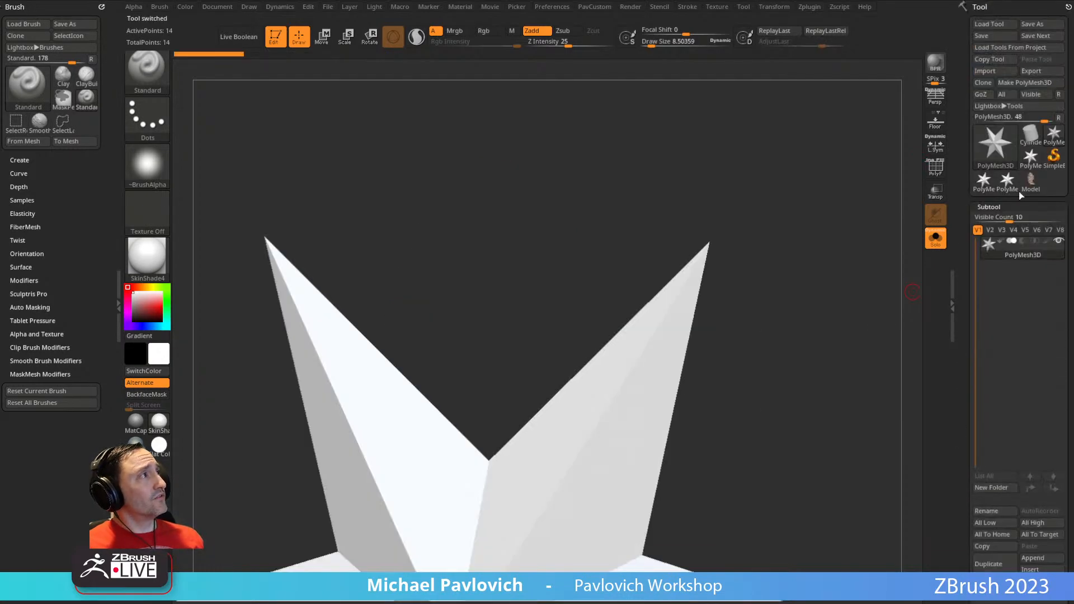
{"action": "left_click", "coordinate": [1025, 185]}
- Frame the stone head and inspect its face, hair and neck from several angles
{"action": "key", "text": "f"}
{"action": "mouse_move", "coordinate": [805, 232]}
{"action": "left_mouse_down"}
{"action": "mouse_move", "coordinate": [805, 168]}
{"action": "mouse_move", "coordinate": [853, 125]}
{"action": "left_mouse_up"}
{"action": "left_click_drag", "start_coordinate": [668, 233], "coordinate": [244, 442], "text": "shift"}
{"action": "key", "text": "s"}
{"action": "left_click_drag", "start_coordinate": [733, 232], "coordinate": [755, 230]}
{"action": "mouse_move", "coordinate": [756, 189]}
{"action": "left_mouse_down", "text": "alt"}
{"action": "mouse_move", "coordinate": [736, 297]}
{"action": "mouse_move", "coordinate": [740, 260]}
{"action": "mouse_move", "coordinate": [616, 262]}
{"action": "left_mouse_up", "text": "alt"}
{"action": "key", "text": "s"}
{"action": "left_click_drag", "start_coordinate": [706, 255], "coordinate": [777, 265]}
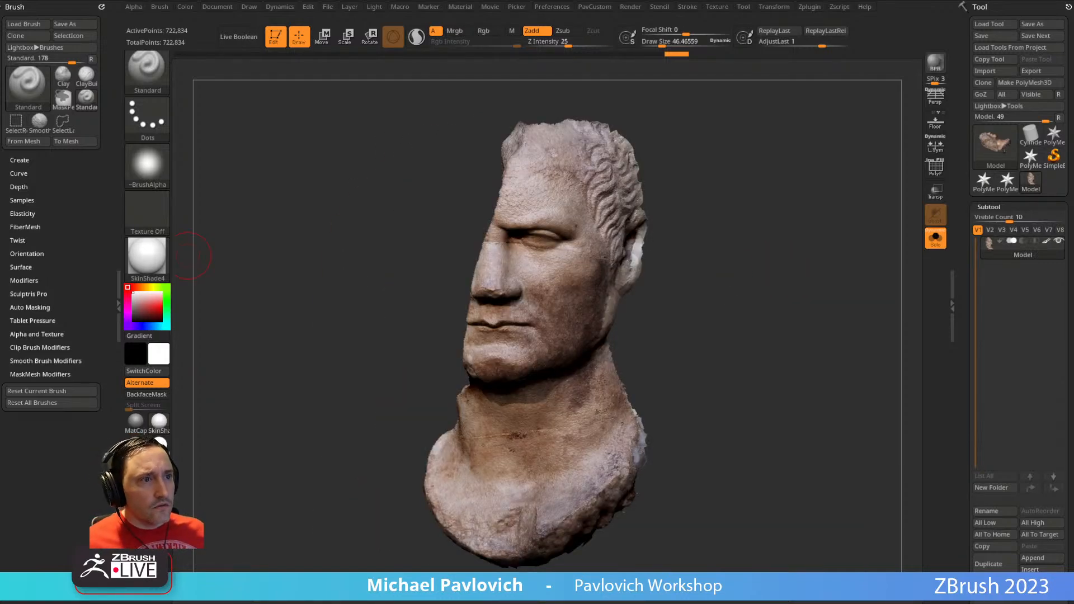
{"action": "key", "text": "alt+Tab"}
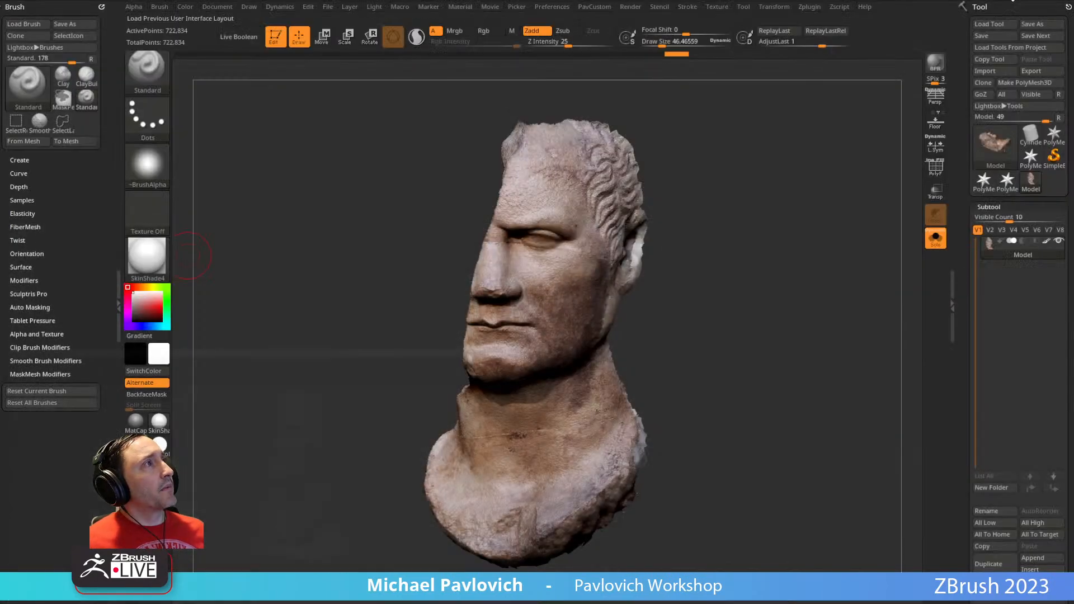
{"action": "left_click", "coordinate": [1013, 1]}
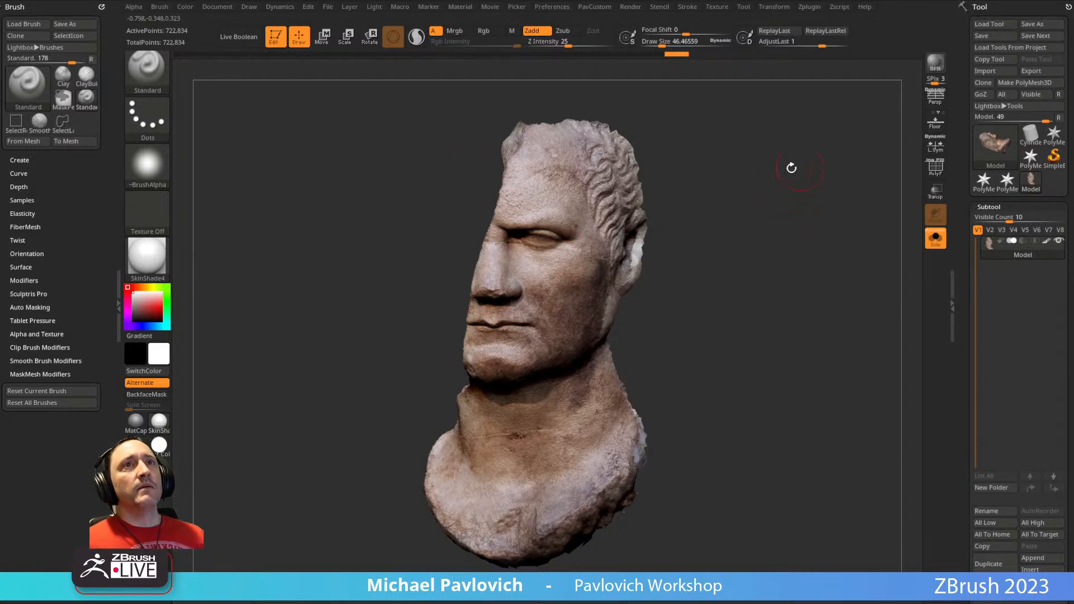
{"action": "left_click_drag", "start_coordinate": [800, 235], "coordinate": [811, 235]}
{"action": "left_click_drag", "start_coordinate": [811, 235], "coordinate": [745, 244], "text": "alt"}
{"action": "key", "text": "s"}
{"action": "left_click", "coordinate": [769, 241]}
{"action": "key", "text": "s"}
{"action": "left_click", "coordinate": [758, 242]}
{"action": "key", "text": "s"}
{"action": "left_click", "coordinate": [725, 245]}
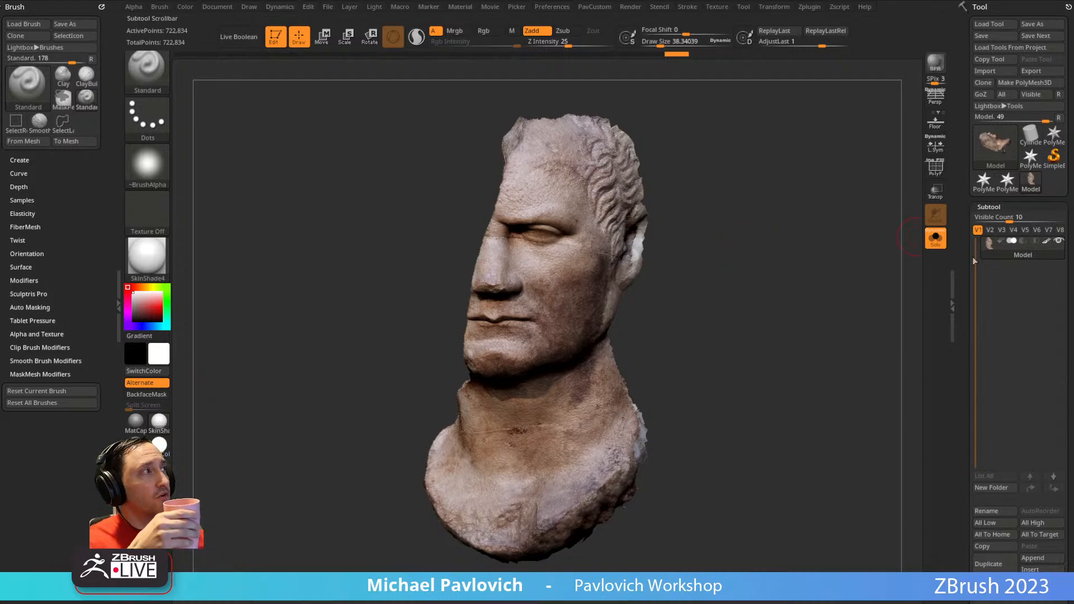
{"action": "left_click_drag", "start_coordinate": [962, 266], "coordinate": [952, 356]}
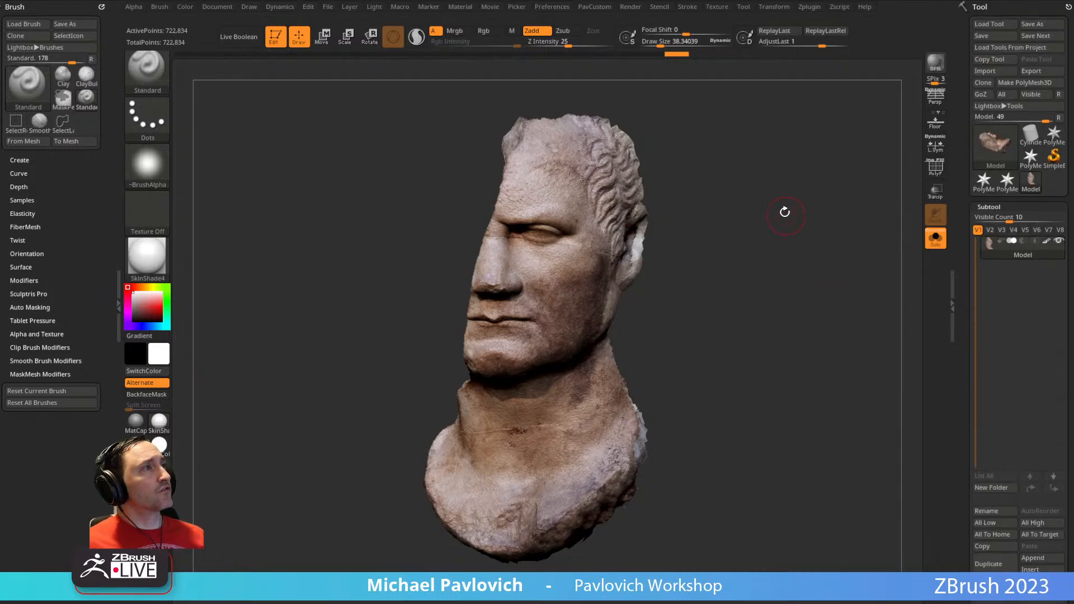
{"action": "key", "text": "s"}
{"action": "mouse_move", "coordinate": [732, 251]}
{"action": "left_mouse_down"}
{"action": "mouse_move", "coordinate": [752, 248]}
{"action": "mouse_move", "coordinate": [743, 249]}
{"action": "left_mouse_up"}
{"action": "mouse_move", "coordinate": [726, 254]}
{"action": "left_mouse_down", "text": "alt"}
{"action": "mouse_move", "coordinate": [747, 247]}
{"action": "mouse_move", "coordinate": [737, 246]}
{"action": "left_mouse_up", "text": "alt"}
{"action": "key", "text": "s"}
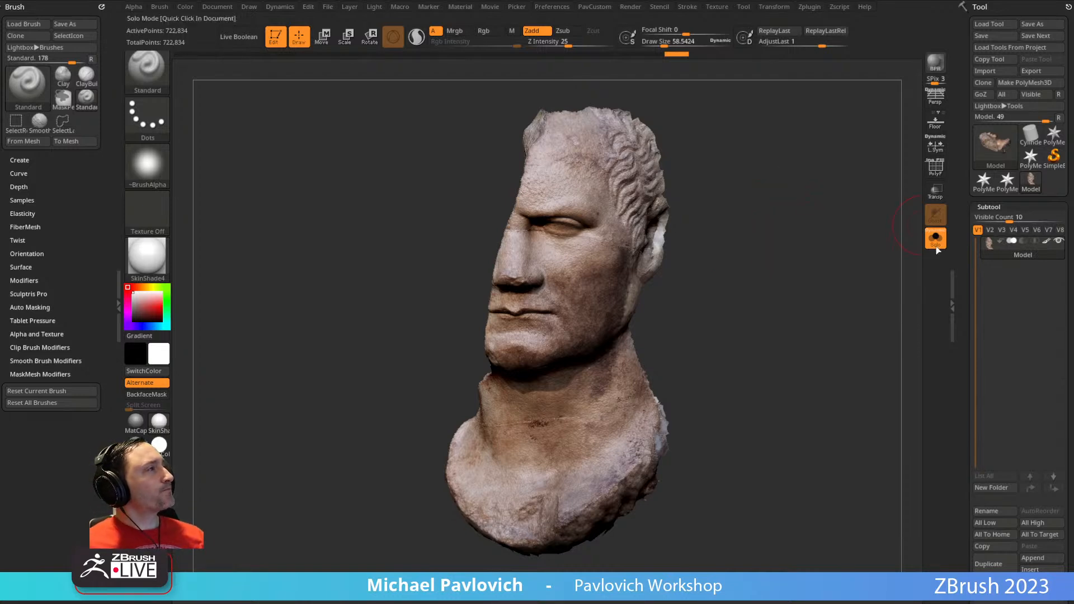
{"action": "right_click_drag", "start_coordinate": [733, 223], "coordinate": [844, 224]}
{"action": "right_click_drag", "start_coordinate": [587, 190], "coordinate": [833, 193]}
{"action": "key", "text": "s"}
{"action": "left_click_drag", "start_coordinate": [767, 198], "coordinate": [737, 195]}
{"action": "right_click_drag", "start_coordinate": [803, 207], "coordinate": [731, 194]}
- Duplicate the Model subtool and close the holes of the duplicate's open back
{"action": "left_click_drag", "start_coordinate": [964, 291], "coordinate": [966, 251]}
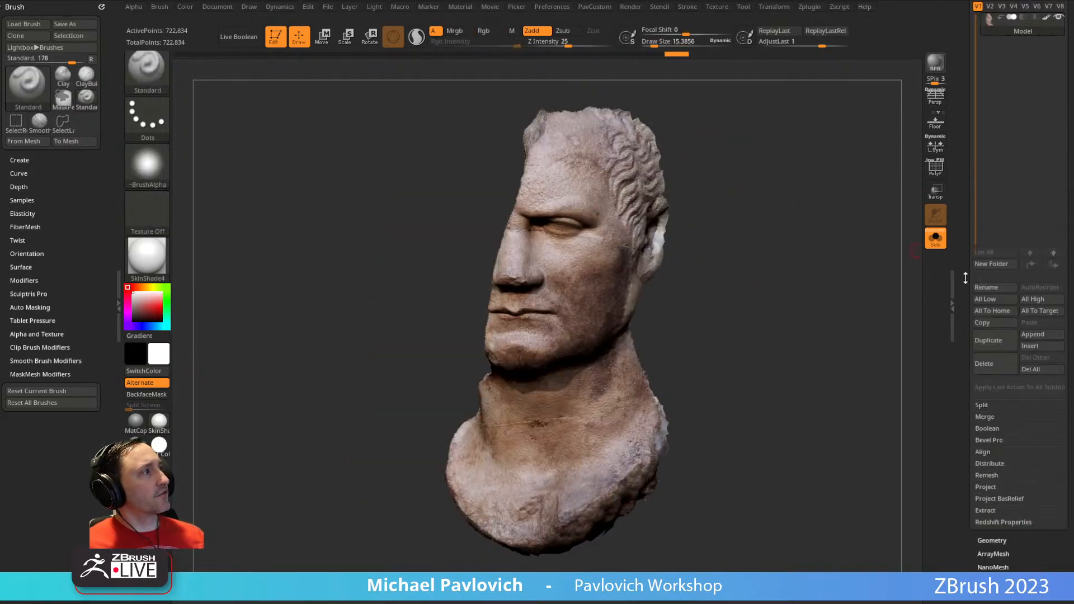
{"action": "left_click", "coordinate": [988, 342]}
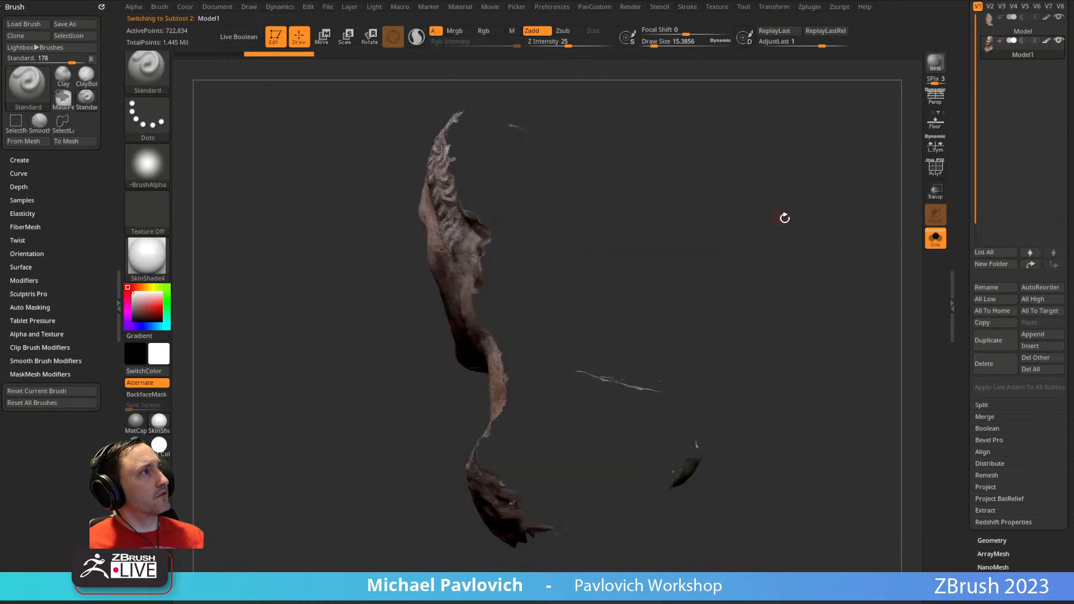
{"action": "key", "text": "space"}
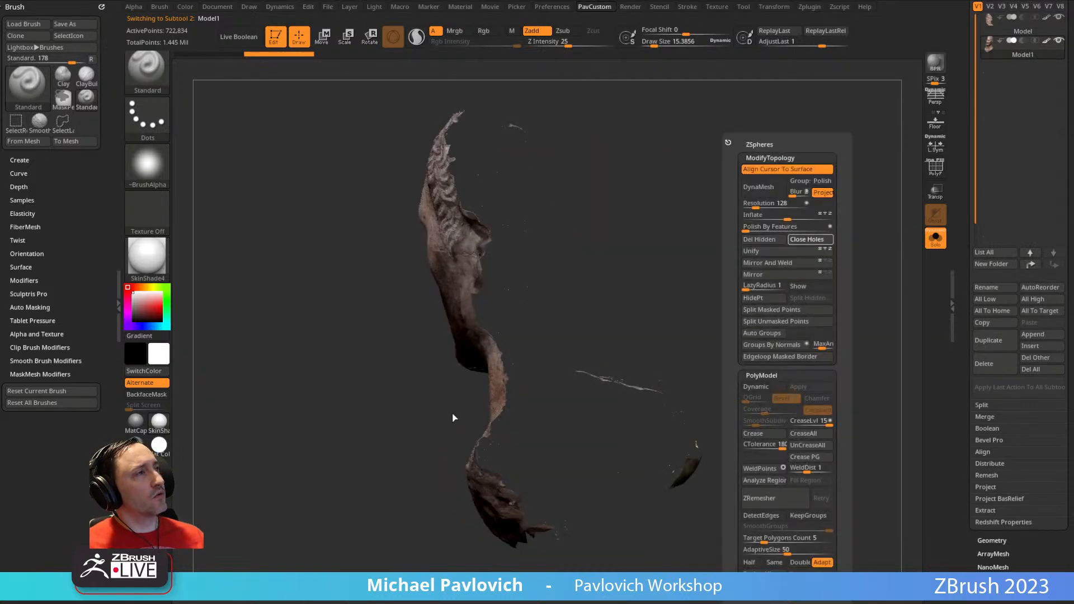
{"action": "left_click", "coordinate": [807, 239]}
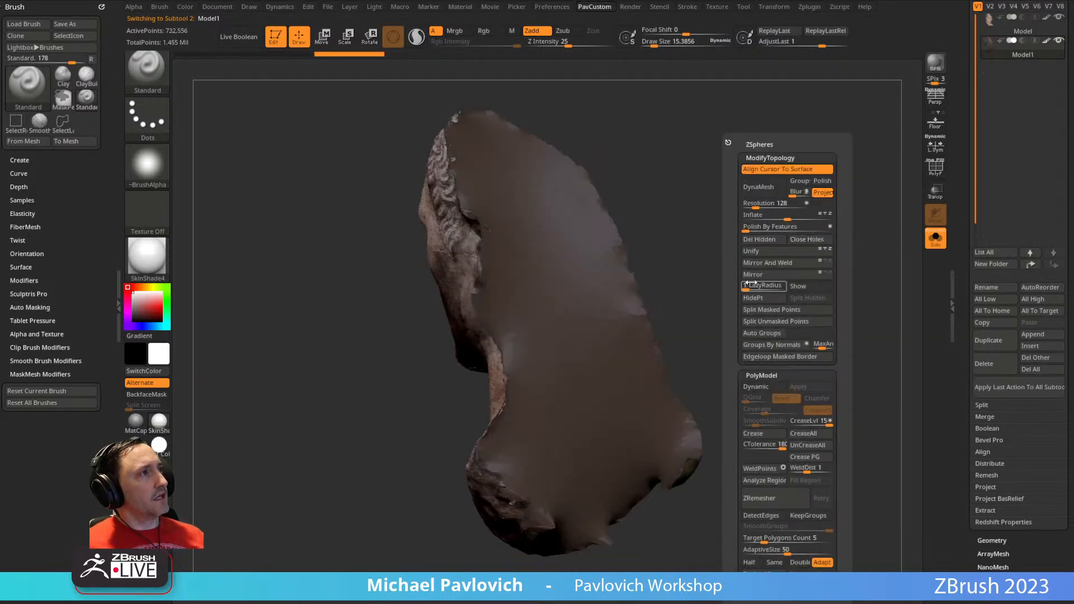
- Open the duplicate's Modify Topology settings under Geometry and locate the Close Holes command
{"action": "mouse_move", "coordinate": [961, 290]}
{"action": "left_mouse_down"}
{"action": "mouse_move", "coordinate": [964, 357]}
{"action": "mouse_move", "coordinate": [966, 234]}
{"action": "mouse_move", "coordinate": [949, 141]}
{"action": "left_mouse_up"}
{"action": "left_click", "coordinate": [988, 322], "text": "shift"}
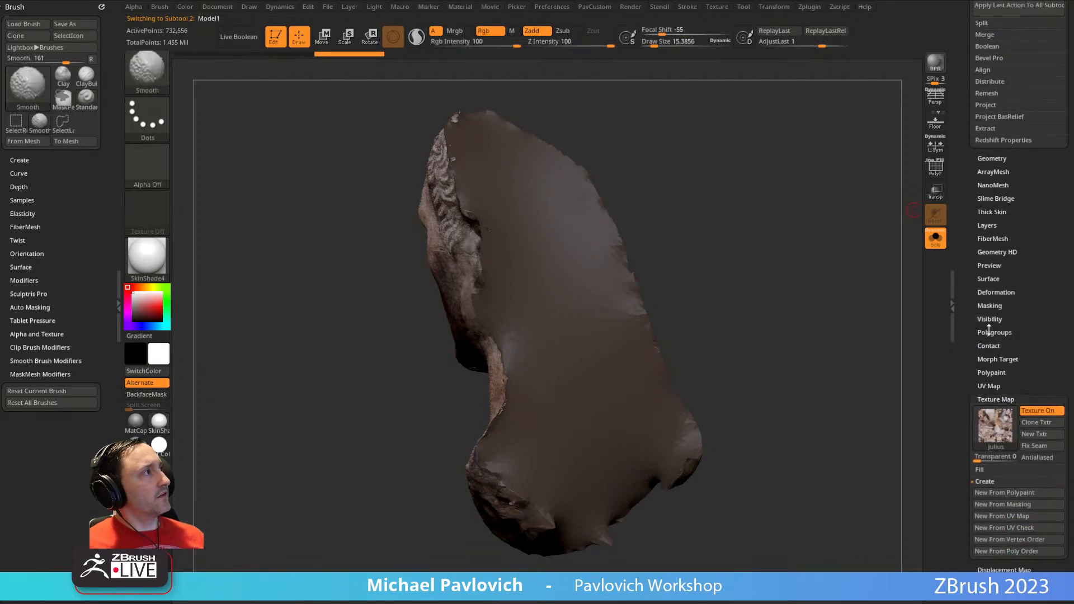
{"action": "left_click_drag", "start_coordinate": [986, 399], "coordinate": [999, 251]}
{"action": "left_click", "coordinate": [995, 393]}
{"action": "left_click", "coordinate": [992, 152]}
{"action": "left_click", "coordinate": [1000, 337]}
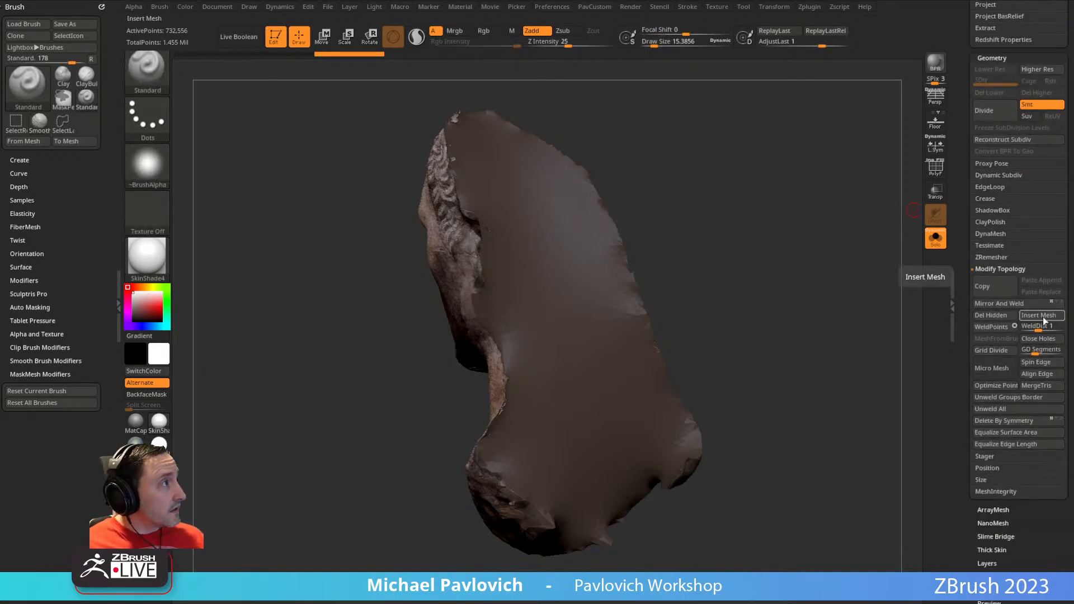
{"action": "key", "text": "grave"}
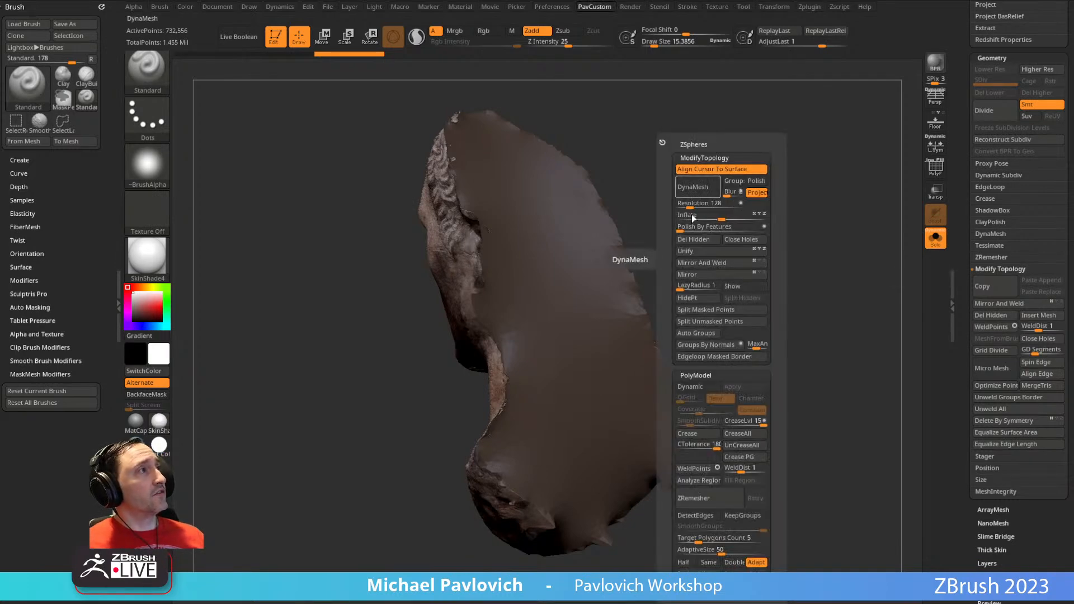
- Switch to the browser and open the full Intro to ZBrush - New and Updated! playlist on YouTube
{"action": "left_click_drag", "start_coordinate": [369, 0], "coordinate": [374, 7]}
{"action": "scroll", "coordinate": [335, 170], "scroll_direction": "down", "scroll_amount": 3}
{"action": "scroll", "coordinate": [335, 170], "scroll_direction": "down", "scroll_amount": 1}
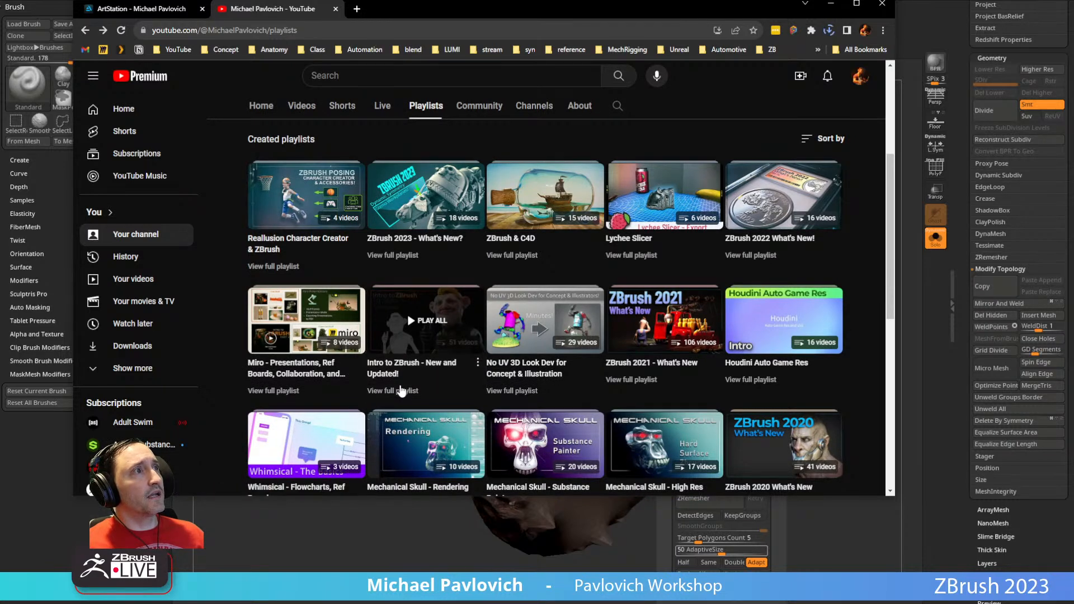
{"action": "left_click", "coordinate": [400, 391]}
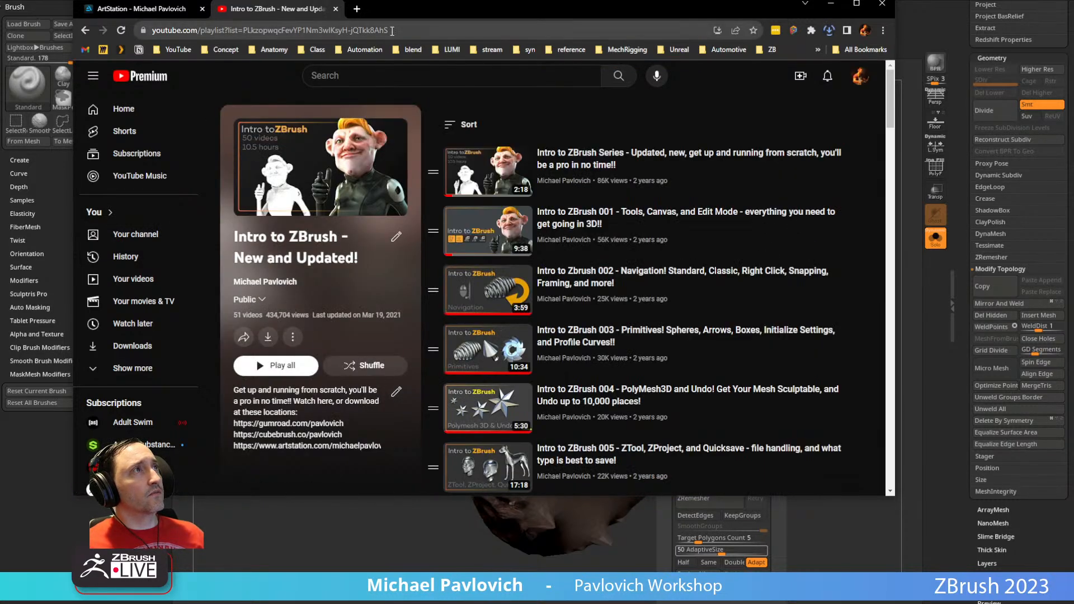
{"action": "left_click", "coordinate": [392, 31]}
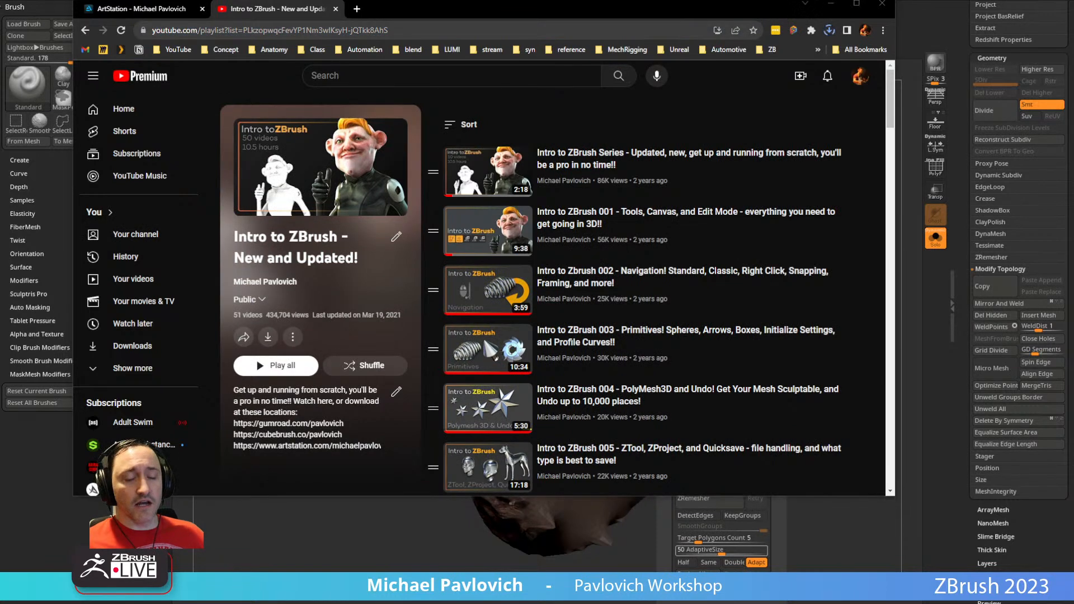
- Browse the artworks in the ArtStation portfolio and return to ZBrush
{"action": "left_click", "coordinate": [141, 8]}
{"action": "left_click", "coordinate": [326, 29]}
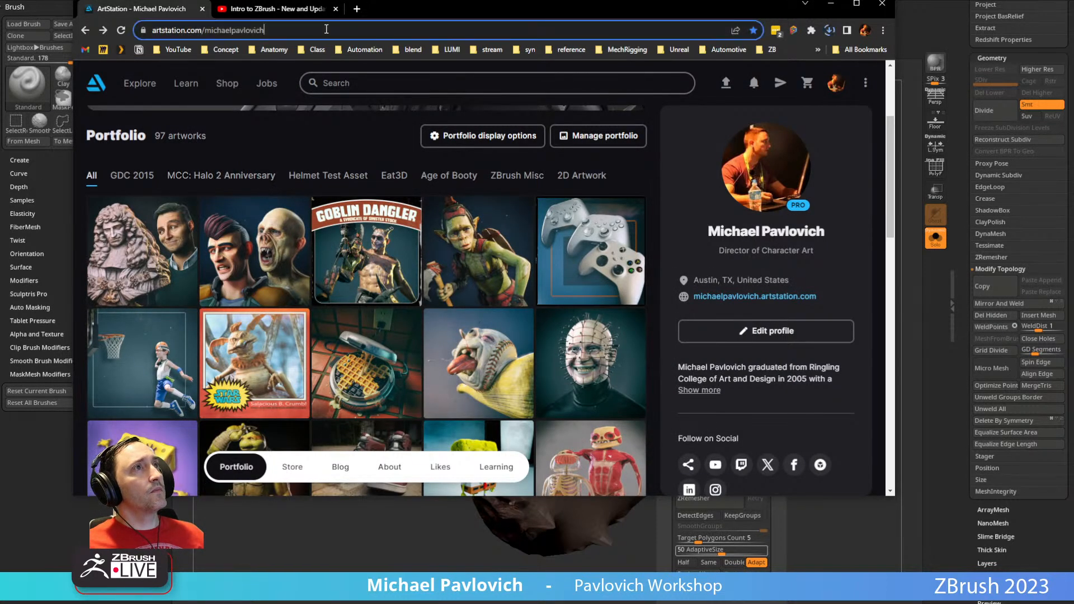
{"action": "scroll", "coordinate": [538, 179], "scroll_direction": "down", "scroll_amount": 10}
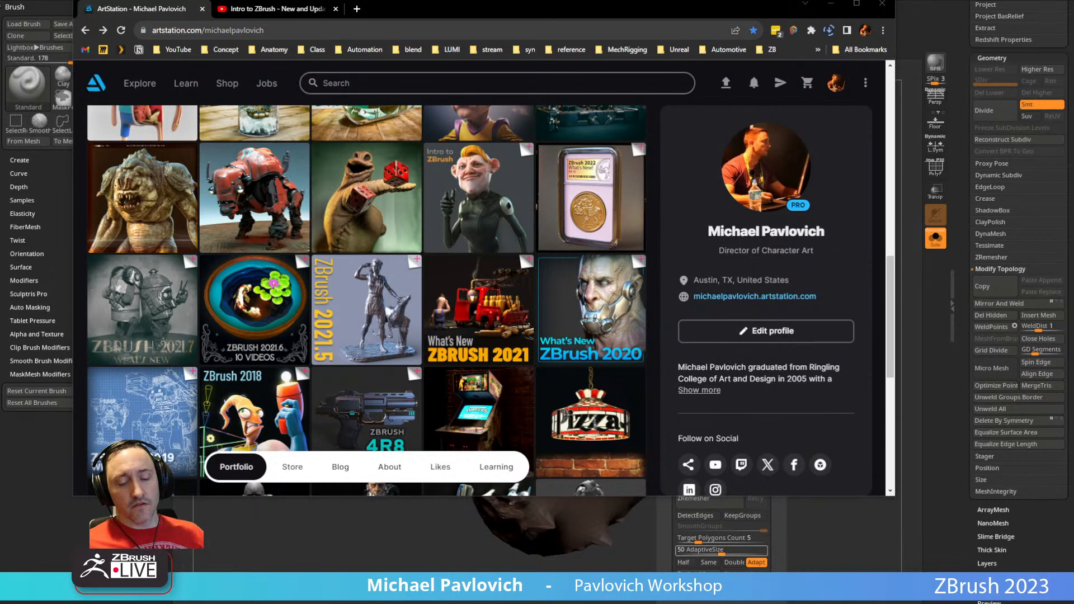
{"action": "left_click_drag", "start_coordinate": [398, 18], "coordinate": [521, 603]}
- Examine the filled back of the duplicated head from the side and rear
{"action": "mouse_move", "coordinate": [738, 200]}
{"action": "left_mouse_down"}
{"action": "mouse_move", "coordinate": [743, 221]}
{"action": "mouse_move", "coordinate": [688, 226]}
{"action": "mouse_move", "coordinate": [755, 232]}
{"action": "mouse_move", "coordinate": [740, 243]}
{"action": "mouse_move", "coordinate": [707, 224]}
{"action": "mouse_move", "coordinate": [719, 287]}
{"action": "mouse_move", "coordinate": [637, 269]}
{"action": "mouse_move", "coordinate": [763, 234]}
{"action": "left_mouse_up"}
{"action": "key", "text": "s"}
{"action": "left_click", "coordinate": [762, 239]}
{"action": "left_click_drag", "start_coordinate": [841, 219], "coordinate": [768, 187]}
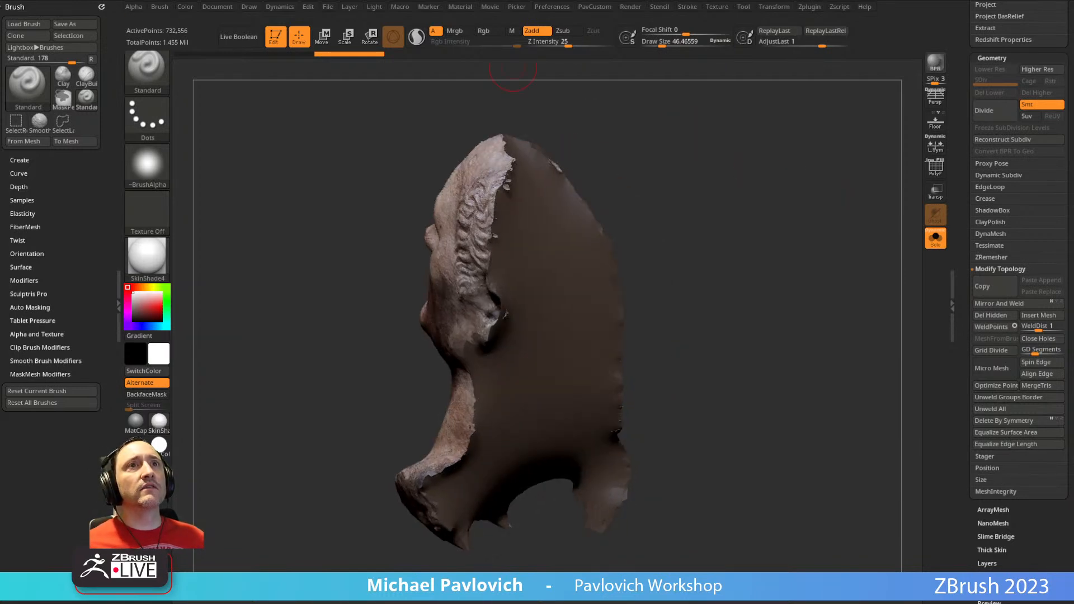
{"action": "mouse_move", "coordinate": [732, 240]}
{"action": "left_mouse_down"}
{"action": "mouse_move", "coordinate": [718, 219]}
{"action": "mouse_move", "coordinate": [733, 237]}
{"action": "left_mouse_up"}
{"action": "key", "text": "1"}
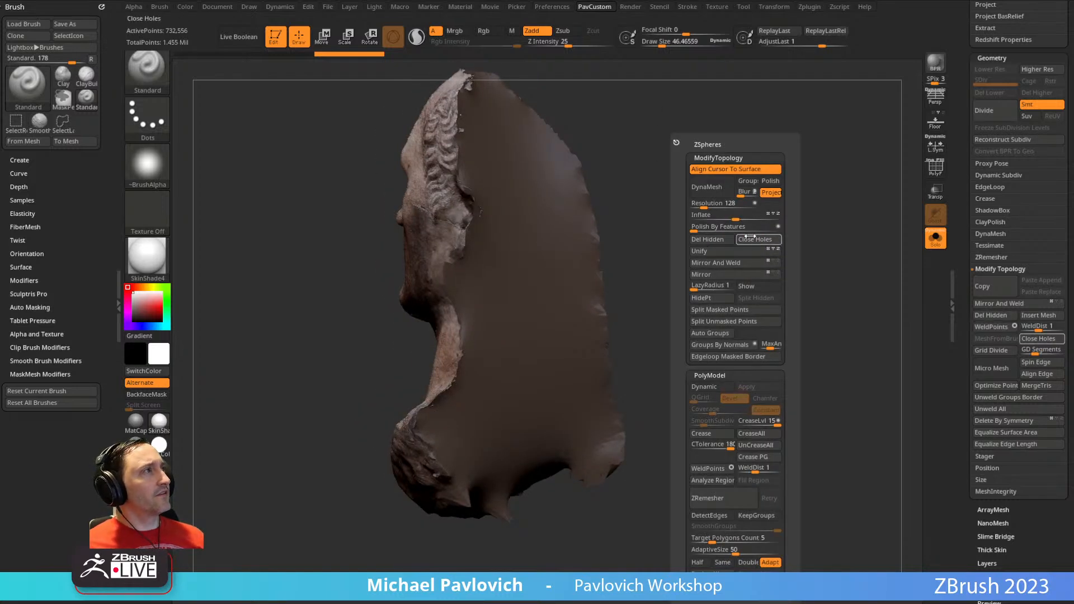
{"action": "mouse_move", "coordinate": [744, 240]}
{"action": "left_mouse_down"}
{"action": "mouse_move", "coordinate": [714, 257]}
{"action": "mouse_move", "coordinate": [720, 247]}
{"action": "mouse_move", "coordinate": [614, 274]}
{"action": "mouse_move", "coordinate": [707, 304]}
{"action": "left_mouse_up"}
{"action": "key", "text": "1"}
- Choose the ZModeler brush and set its edge action to Close with the Convex Hole target
{"action": "key", "text": "b"}
{"action": "key", "text": "z"}
{"action": "key", "text": "m"}
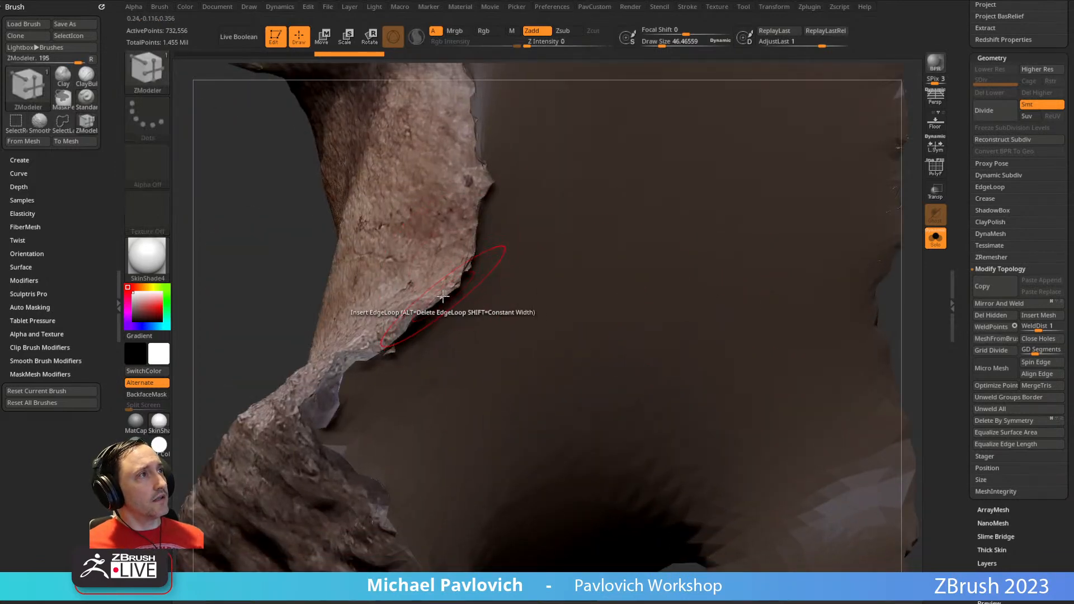
{"action": "key", "text": "space"}
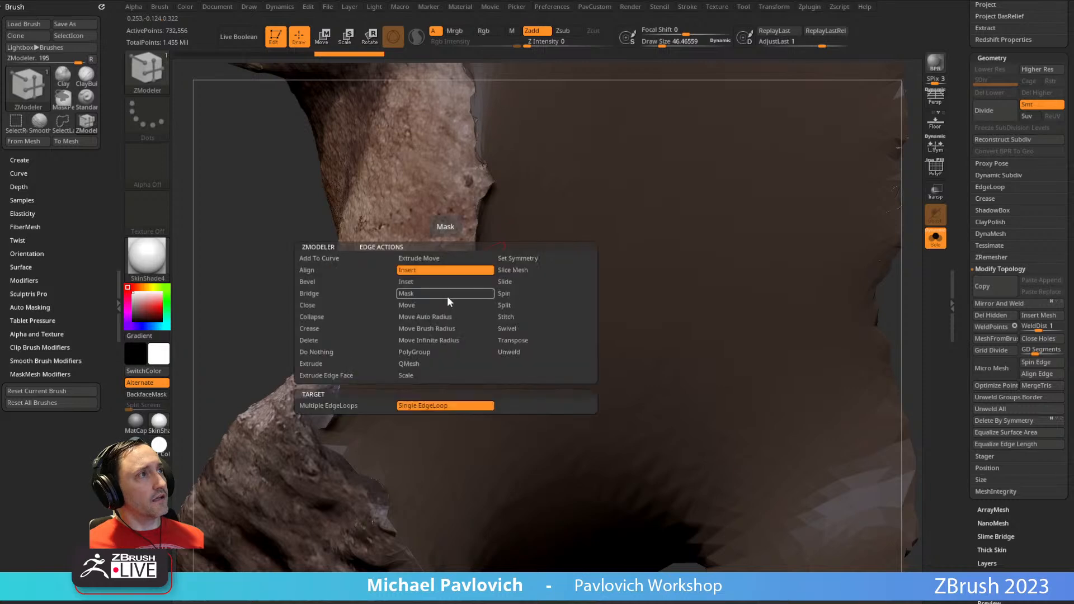
{"action": "left_click", "coordinate": [318, 306]}
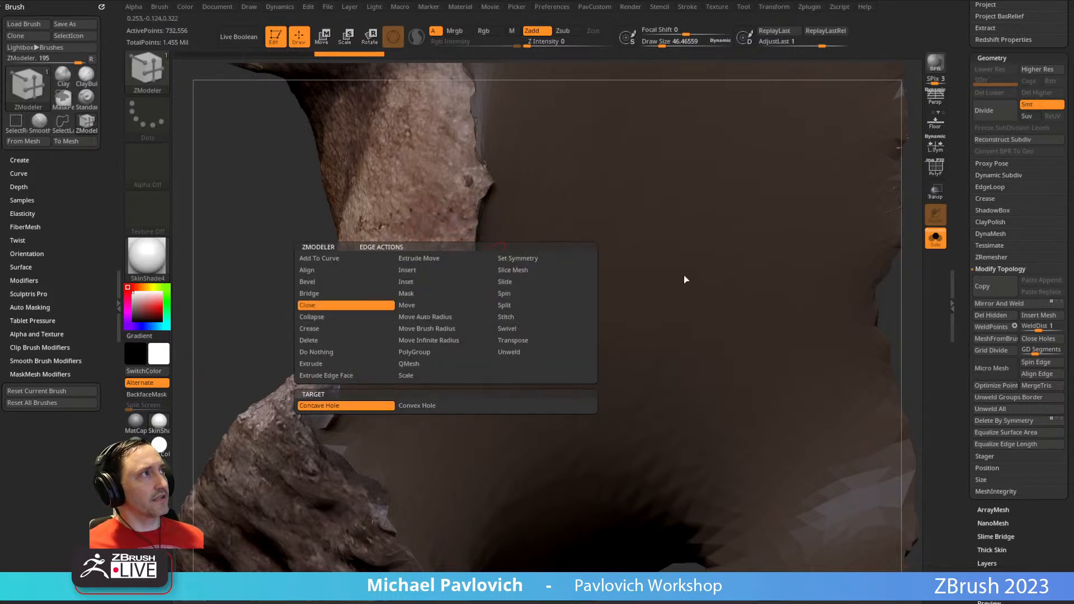
{"action": "left_click", "coordinate": [424, 407]}
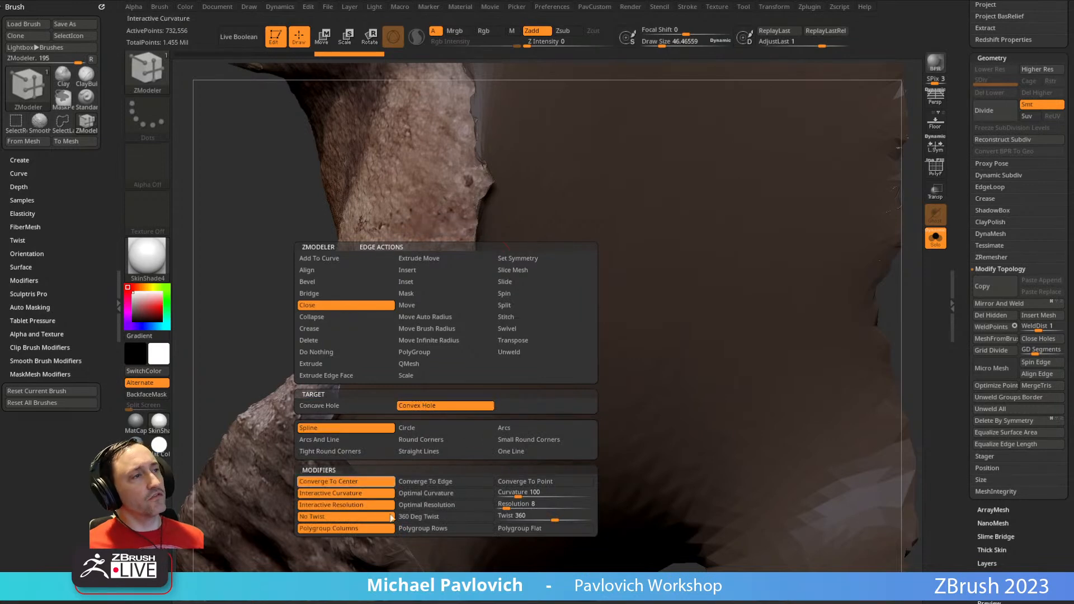
{"action": "left_click_drag", "start_coordinate": [242, 228], "coordinate": [746, 209]}
- Switch back to the Standard brush and turn on PolyFrame to display the closed head's wireframe
{"action": "key", "text": "3"}
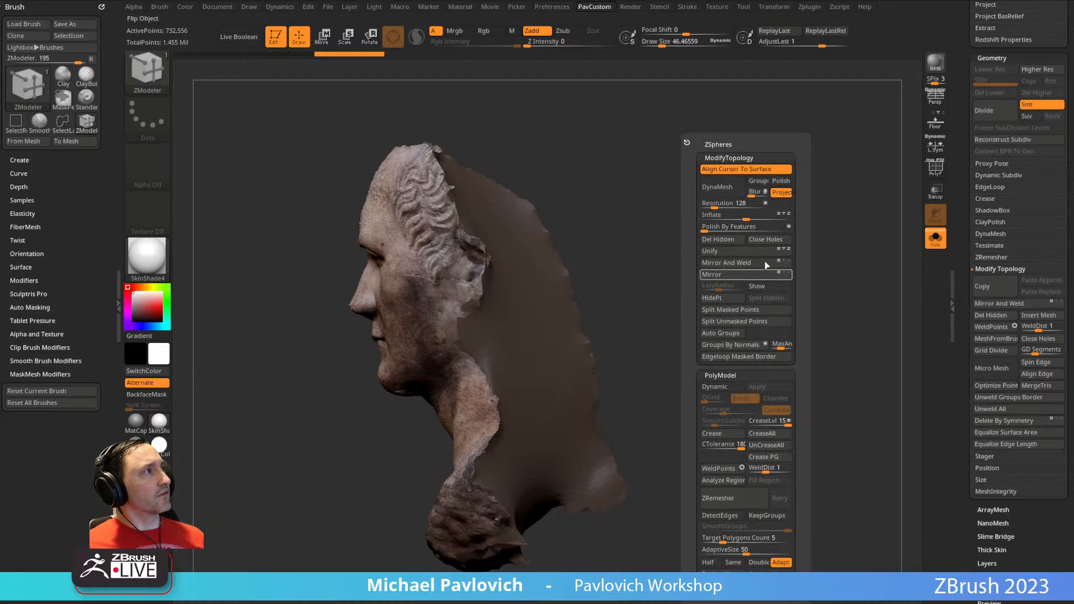
{"action": "left_click_drag", "start_coordinate": [636, 261], "coordinate": [748, 215]}
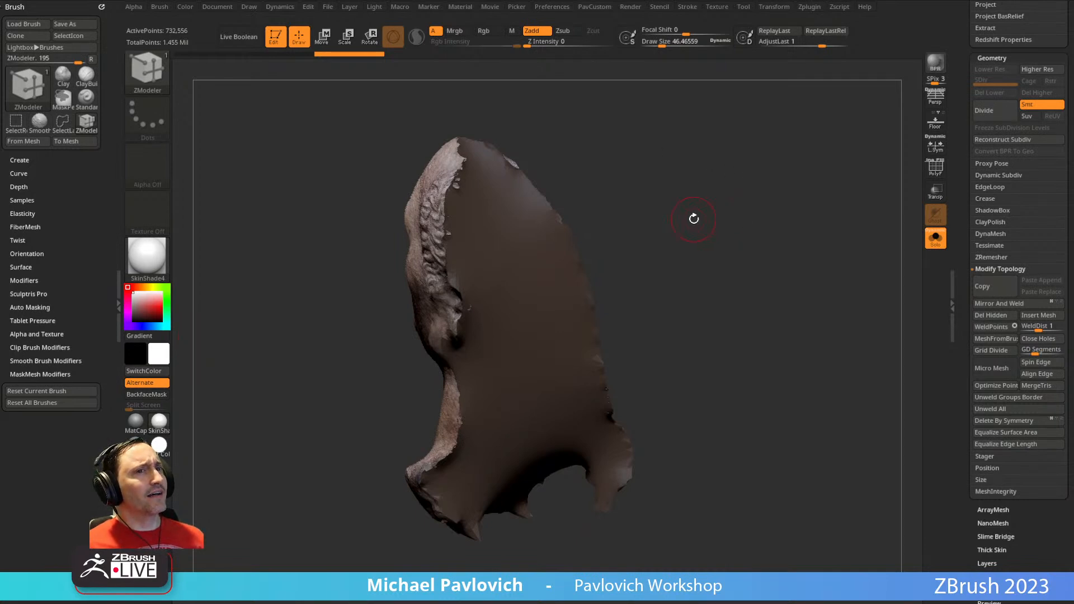
{"action": "key", "text": "b"}
{"action": "key", "text": "s"}
{"action": "key", "text": "t"}
{"action": "left_click_drag", "start_coordinate": [695, 235], "coordinate": [699, 221]}
{"action": "left_click_drag", "start_coordinate": [750, 244], "coordinate": [645, 292]}
{"action": "key", "text": "shift+f"}
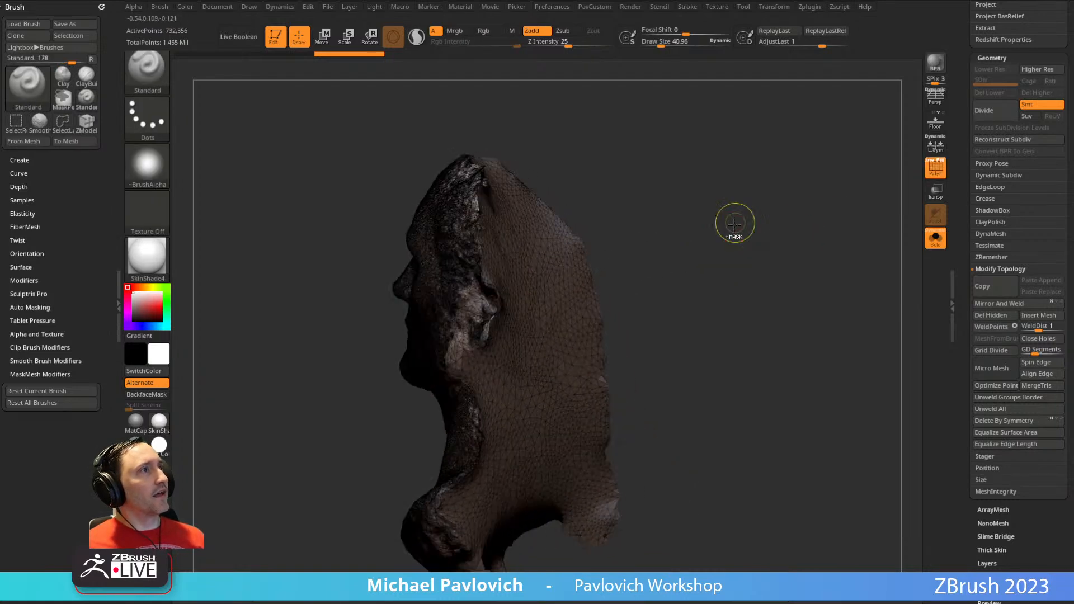
- Undo the hole closing, close the duplicate's holes again and isolate the new back surface
{"action": "key", "text": "ctrl+z"}
{"action": "left_click_drag", "start_coordinate": [730, 228], "coordinate": [734, 233]}
{"action": "key", "text": "space"}
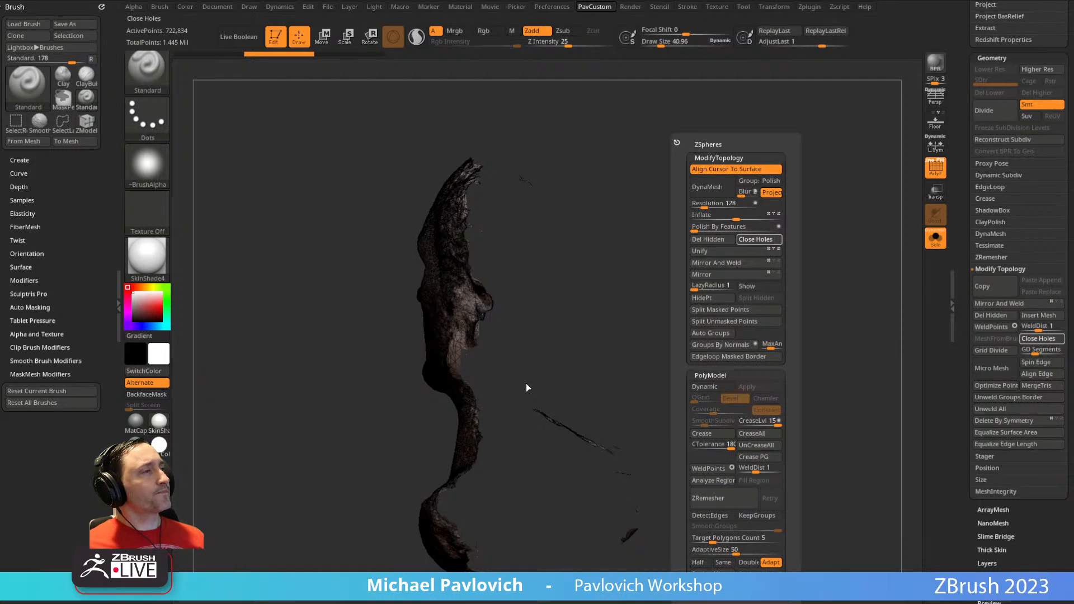
{"action": "right_click_drag", "start_coordinate": [525, 385], "coordinate": [568, 325]}
{"action": "left_click", "coordinate": [580, 317], "text": "ctrl+shift"}
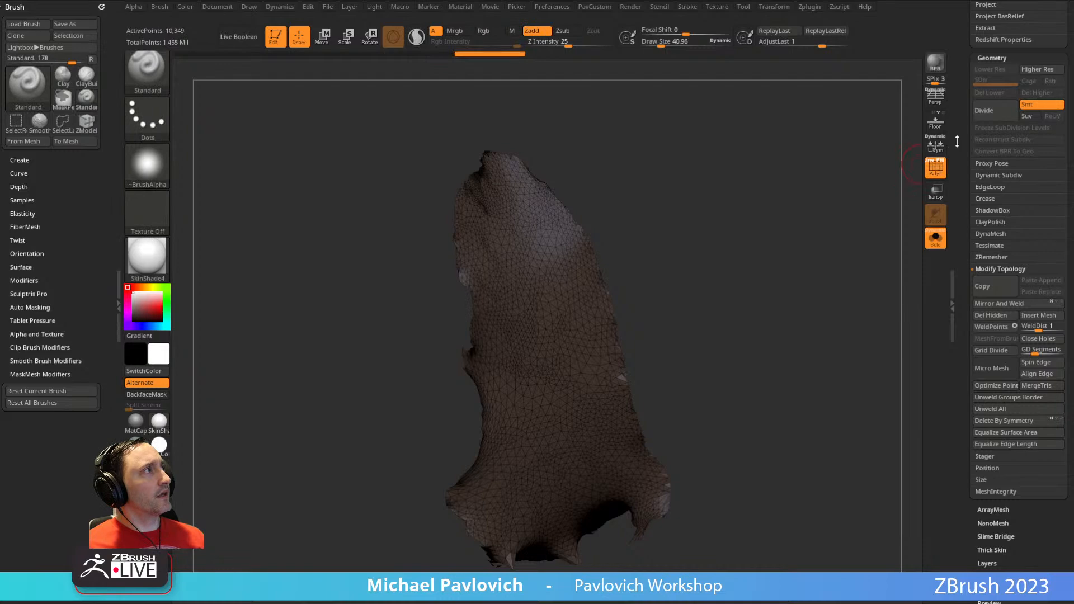
- Turn off the duplicate head's texture map and clear its assigned texture
{"action": "left_click_drag", "start_coordinate": [961, 147], "coordinate": [942, 311]}
{"action": "left_click_drag", "start_coordinate": [964, 275], "coordinate": [970, 7]}
{"action": "left_click_drag", "start_coordinate": [962, 304], "coordinate": [964, 206]}
{"action": "left_click", "coordinate": [995, 391]}
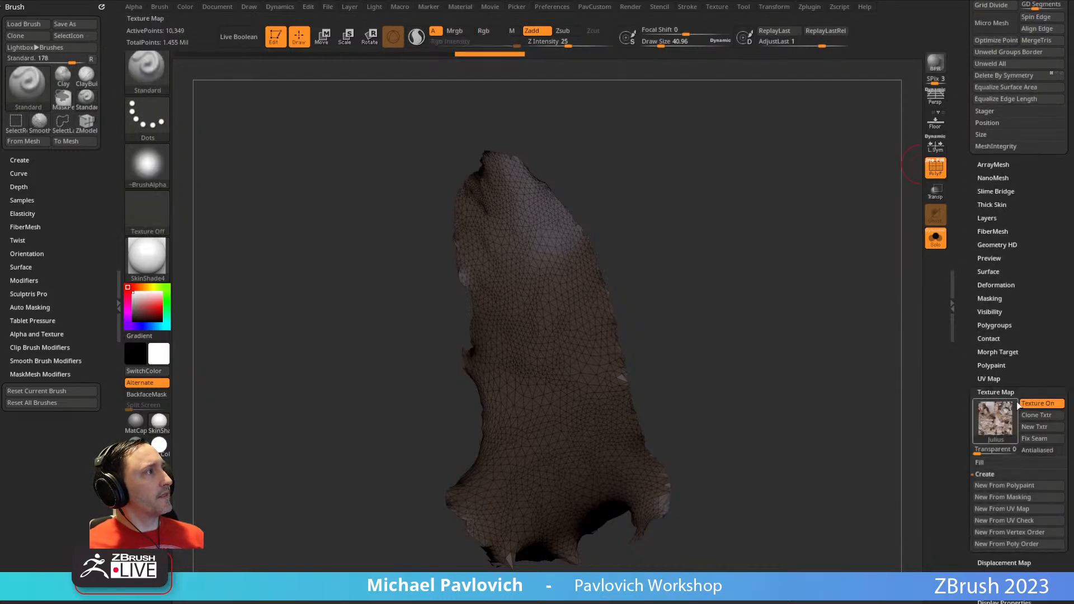
{"action": "left_click", "coordinate": [1032, 404]}
{"action": "left_click", "coordinate": [999, 413]}
{"action": "left_click", "coordinate": [616, 348]}
- Turn off PolyFrame, restore the hidden head geometry and sample a brown skin colour from the scan
{"action": "left_click_drag", "start_coordinate": [811, 224], "coordinate": [727, 253]}
{"action": "key", "text": "shift+f"}
{"action": "left_click", "coordinate": [578, 311], "text": "ctrl+shift"}
{"action": "mouse_move", "coordinate": [711, 247]}
{"action": "left_mouse_down"}
{"action": "mouse_move", "coordinate": [635, 342]}
{"action": "mouse_move", "coordinate": [737, 294]}
{"action": "left_mouse_up"}
{"action": "key", "text": "c"}
{"action": "left_click_drag", "start_coordinate": [751, 252], "coordinate": [788, 325], "text": "ctrl+shift"}
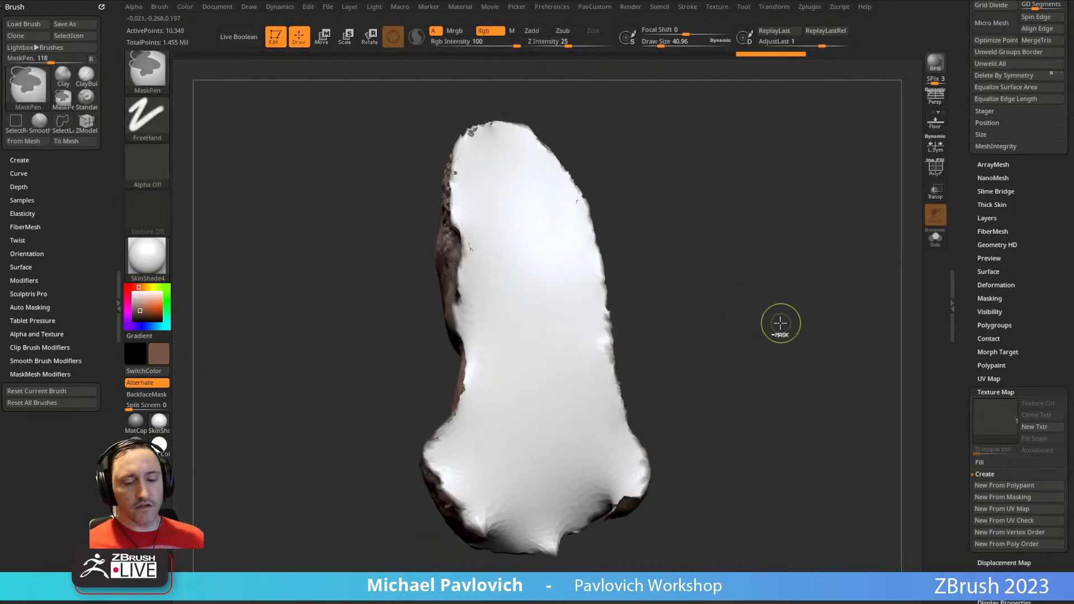
- Try hiding the back surface, undo it, and switch the selection brush from SelectLasso to SelectRect
{"action": "left_click_drag", "start_coordinate": [727, 302], "coordinate": [783, 296]}
{"action": "left_click", "coordinate": [587, 337], "text": "ctrl+shift"}
{"action": "left_click_drag", "start_coordinate": [762, 238], "coordinate": [768, 268], "text": "ctrl+shift"}
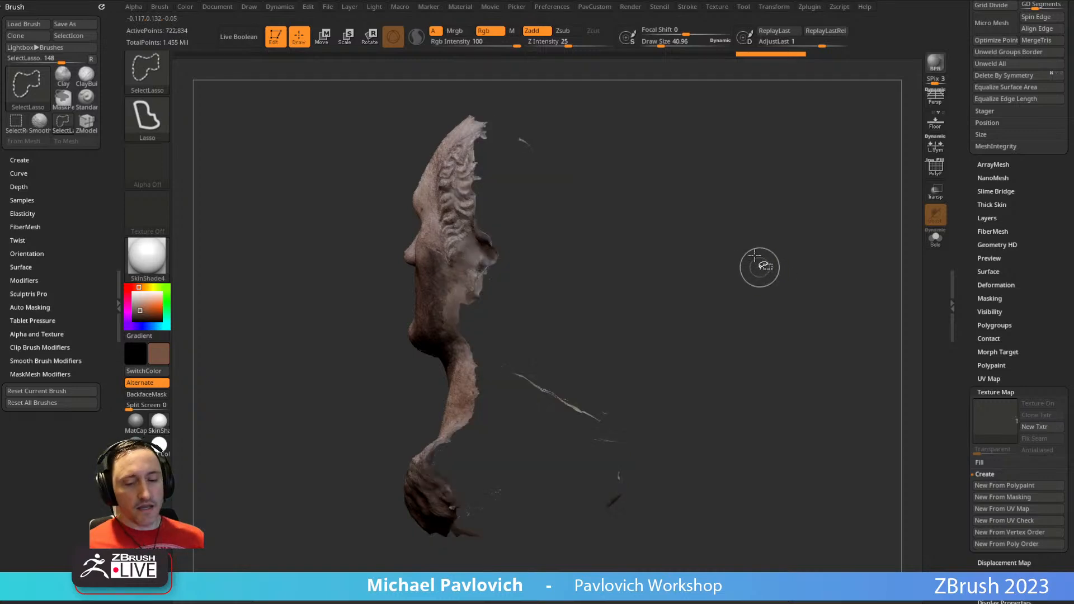
{"action": "key", "text": "ctrl+z"}
{"action": "left_click", "coordinate": [154, 75], "text": "ctrl+shift"}
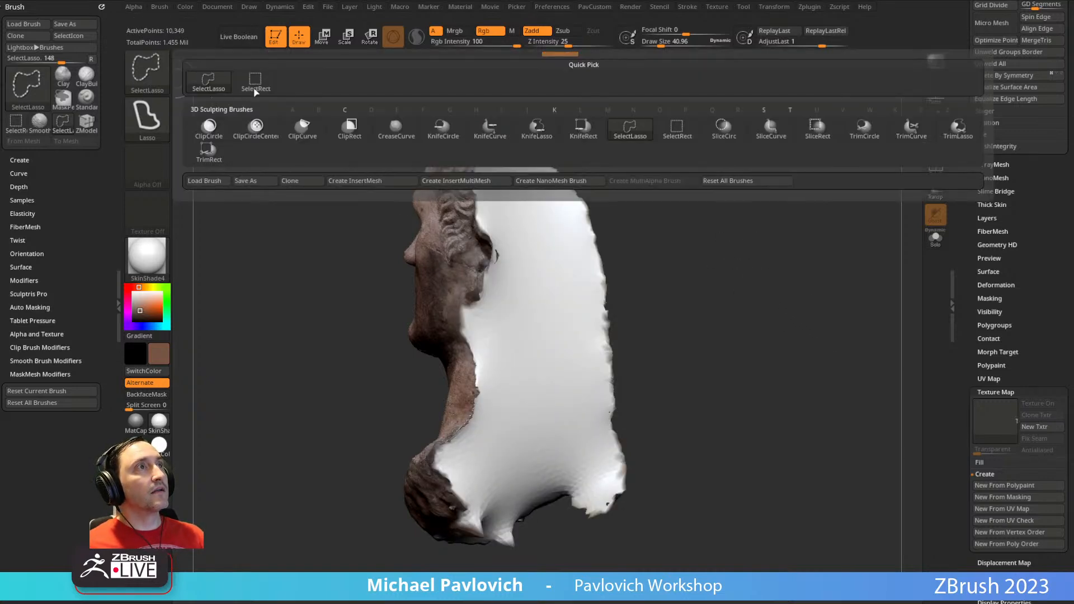
{"action": "left_click", "coordinate": [257, 85], "text": "ctrl+shift"}
- Toggle visibility between the white back surface, the scanned head and the full model
{"action": "left_click_drag", "start_coordinate": [762, 277], "coordinate": [784, 281], "text": "ctrl+shift"}
{"action": "left_click", "coordinate": [836, 338], "text": "ctrl+shift"}
{"action": "left_click_drag", "start_coordinate": [833, 337], "coordinate": [733, 234]}
{"action": "left_click", "coordinate": [598, 373], "text": "ctrl+shift"}
{"action": "left_click_drag", "start_coordinate": [641, 319], "coordinate": [747, 274]}
{"action": "left_click", "coordinate": [710, 337], "text": "ctrl+shift"}
{"action": "left_click", "coordinate": [571, 482], "text": "ctrl+shift"}
{"action": "mouse_move", "coordinate": [628, 405]}
{"action": "left_mouse_down"}
{"action": "mouse_move", "coordinate": [779, 324]}
{"action": "mouse_move", "coordinate": [751, 271]}
{"action": "mouse_move", "coordinate": [778, 281]}
{"action": "left_mouse_up"}
- Isolate the white back surface, fill it with the sampled brown colour and show the whole head again
{"action": "scroll", "coordinate": [973, 395], "scroll_direction": "up", "scroll_amount": 10}
{"action": "left_click", "coordinate": [1058, 243]}
{"action": "left_click", "coordinate": [778, 280], "text": "ctrl+shift"}
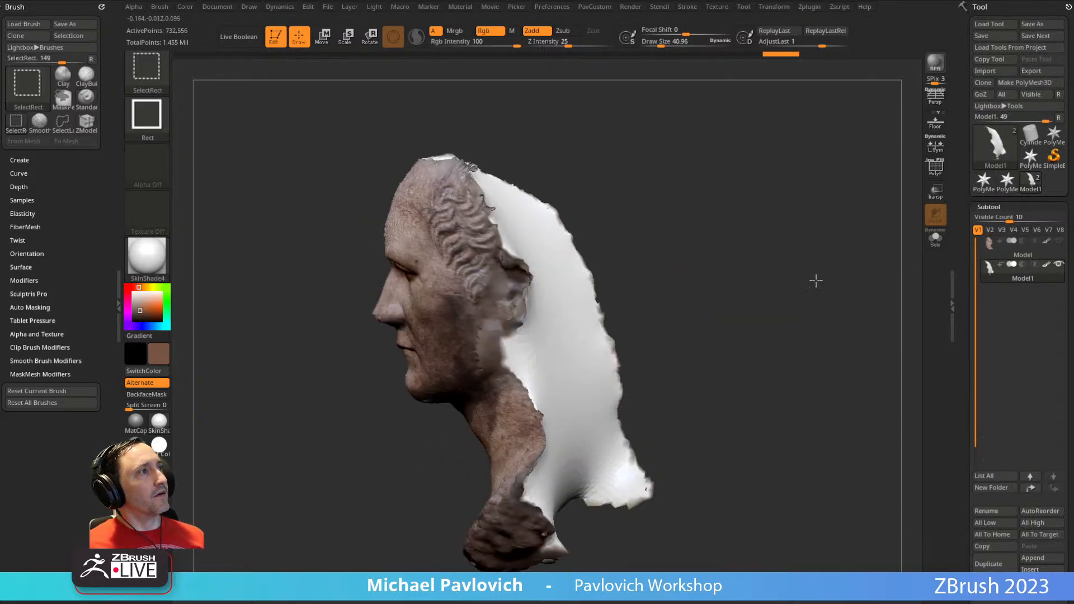
{"action": "key", "text": "ctrl+shift+z"}
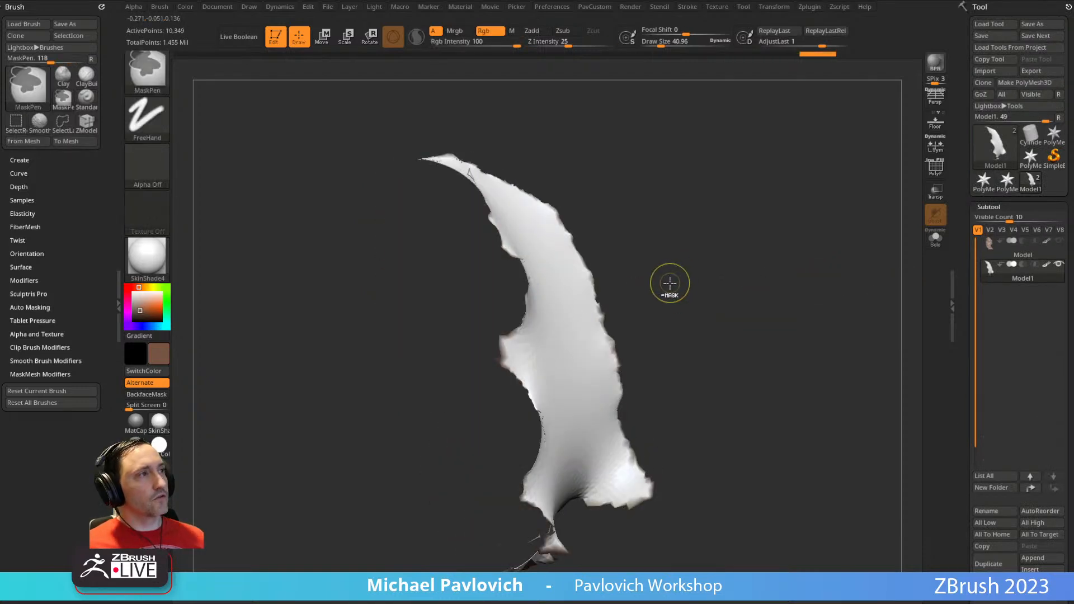
{"action": "key", "text": "ctrl+z"}
{"action": "key", "text": "ctrl+z"}
{"action": "key", "text": "ctrl+z"}
{"action": "key", "text": "ctrl+z"}
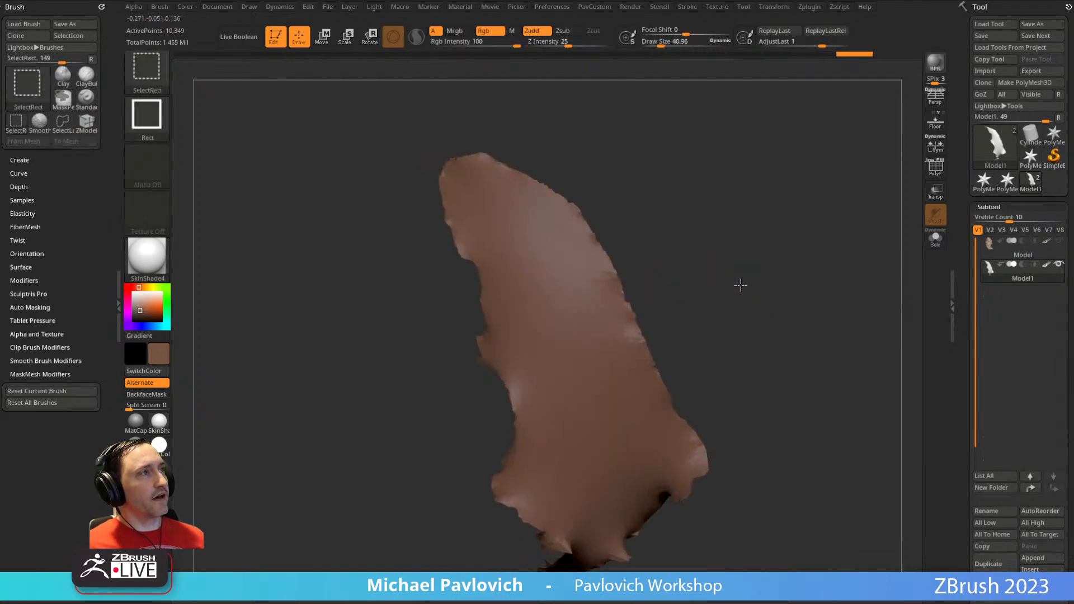
{"action": "mouse_move", "coordinate": [844, 251]}
{"action": "left_mouse_down"}
{"action": "mouse_move", "coordinate": [736, 249]}
{"action": "mouse_move", "coordinate": [796, 336]}
{"action": "mouse_move", "coordinate": [782, 308]}
{"action": "left_mouse_up"}
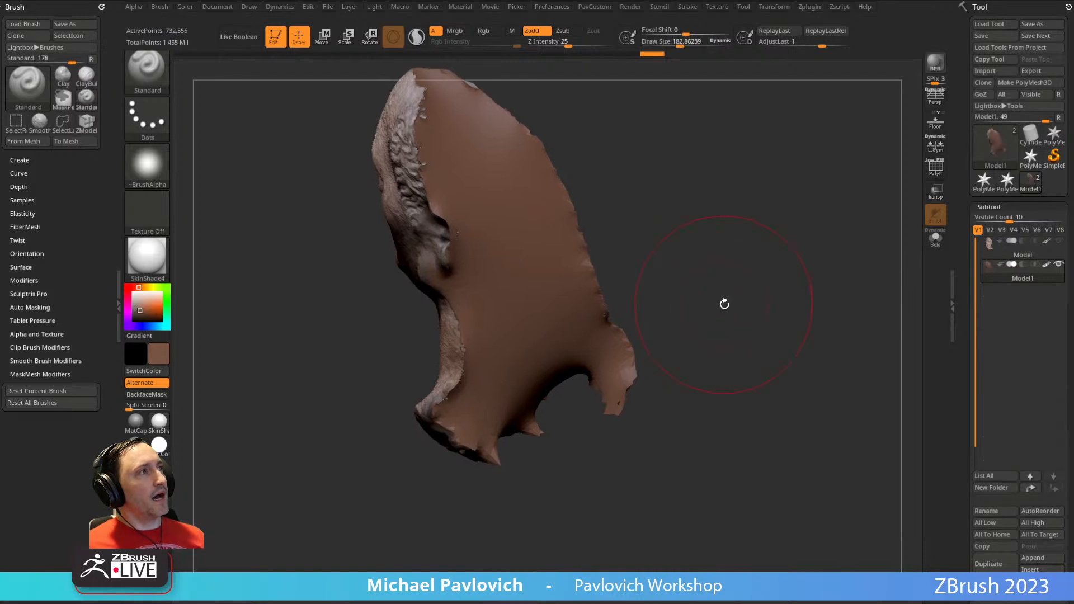
- Choose the Move brush and reshape the upper back of the head with a draw size of about 126
{"action": "key", "text": "b"}
{"action": "key", "text": "m"}
{"action": "key", "text": "v"}
{"action": "mouse_move", "coordinate": [668, 255]}
{"action": "left_mouse_down"}
{"action": "mouse_move", "coordinate": [726, 275]}
{"action": "mouse_move", "coordinate": [632, 272]}
{"action": "left_mouse_up"}
{"action": "mouse_move", "coordinate": [546, 110]}
{"action": "left_mouse_down", "text": "alt"}
{"action": "mouse_move", "coordinate": [639, 192]}
{"action": "mouse_move", "coordinate": [616, 175]}
{"action": "left_mouse_up", "text": "alt"}
{"action": "key", "text": "s"}
{"action": "left_click_drag", "start_coordinate": [562, 202], "coordinate": [557, 202]}
{"action": "left_click_drag", "start_coordinate": [552, 119], "coordinate": [584, 235]}
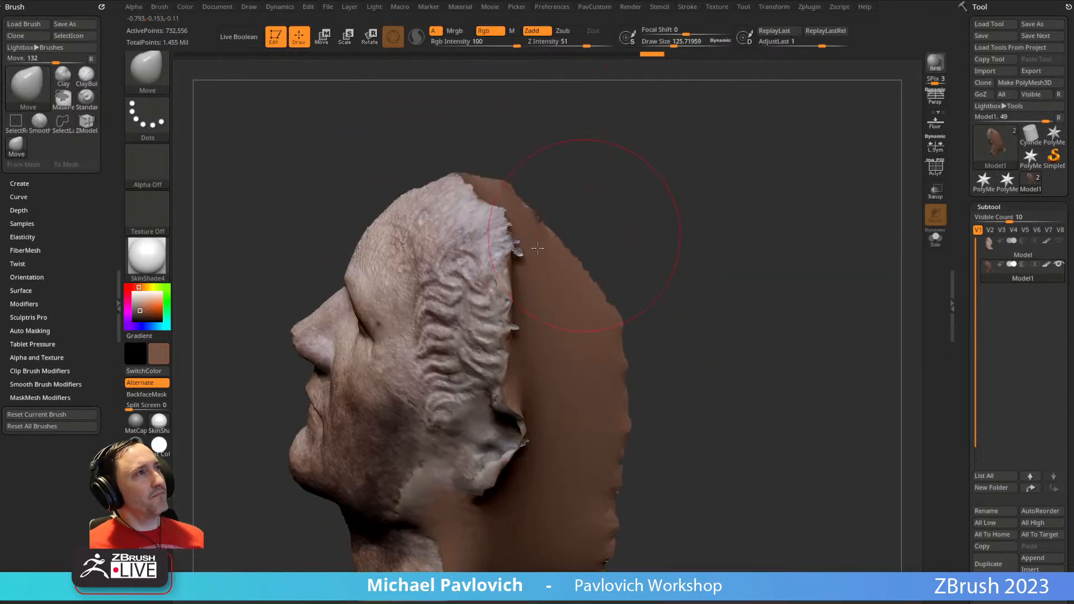
{"action": "left_click_drag", "start_coordinate": [697, 341], "coordinate": [687, 244]}
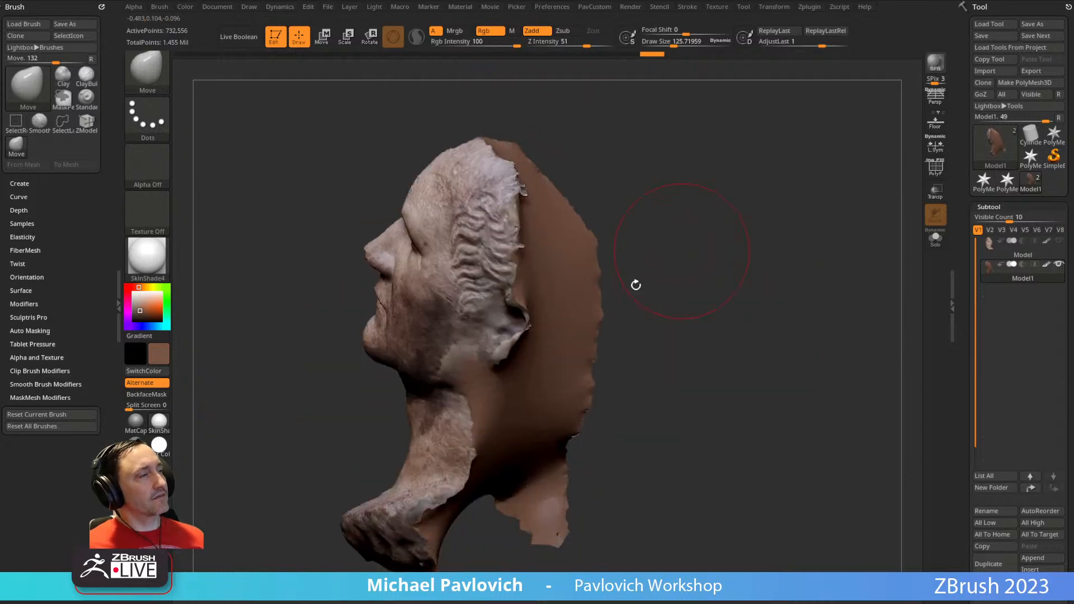
{"action": "left_click_drag", "start_coordinate": [731, 295], "coordinate": [659, 234]}
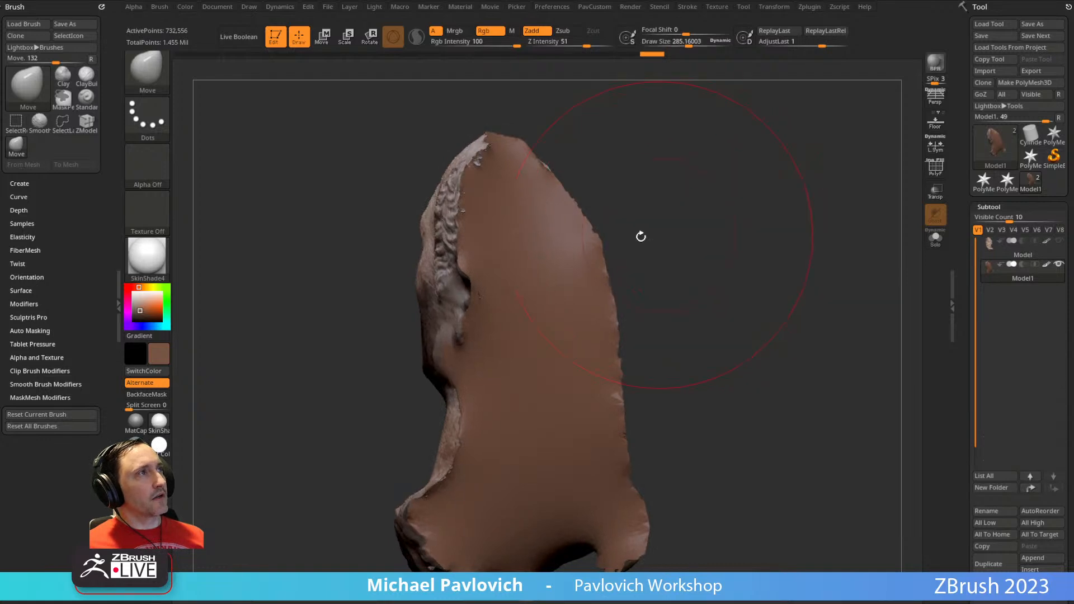
- Enable BackfaceMask auto masking for the Move brush and adjust the upper part of the filled back
{"action": "left_click", "coordinate": [29, 330]}
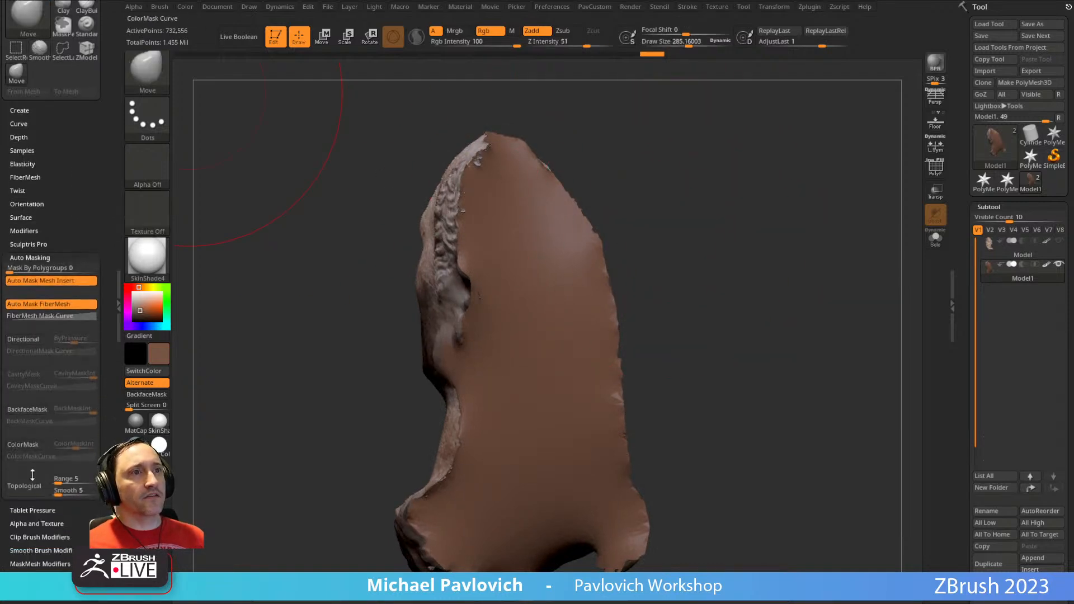
{"action": "left_click", "coordinate": [27, 485]}
{"action": "left_click", "coordinate": [27, 409]}
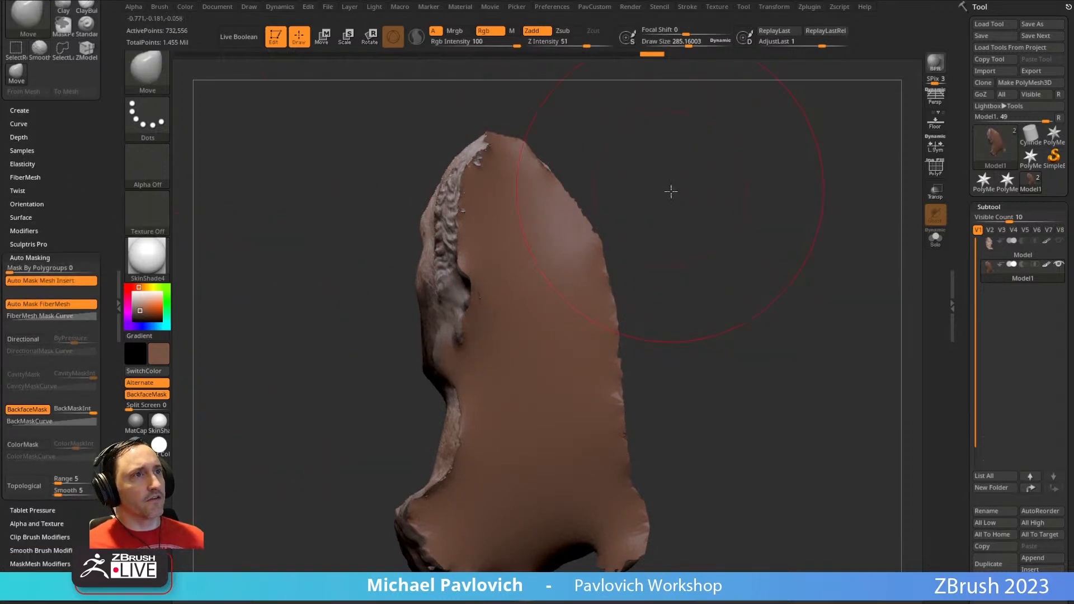
{"action": "left_click_drag", "start_coordinate": [671, 187], "coordinate": [511, 272]}
{"action": "mouse_move", "coordinate": [685, 250]}
{"action": "left_mouse_down"}
{"action": "mouse_move", "coordinate": [520, 175]}
{"action": "mouse_move", "coordinate": [542, 182]}
{"action": "left_mouse_up"}
{"action": "mouse_move", "coordinate": [747, 213]}
{"action": "left_mouse_down", "text": "alt"}
{"action": "mouse_move", "coordinate": [714, 168]}
{"action": "mouse_move", "coordinate": [736, 170]}
{"action": "mouse_move", "coordinate": [637, 179]}
{"action": "left_mouse_up", "text": "alt"}
{"action": "key", "text": "ctrl+z"}
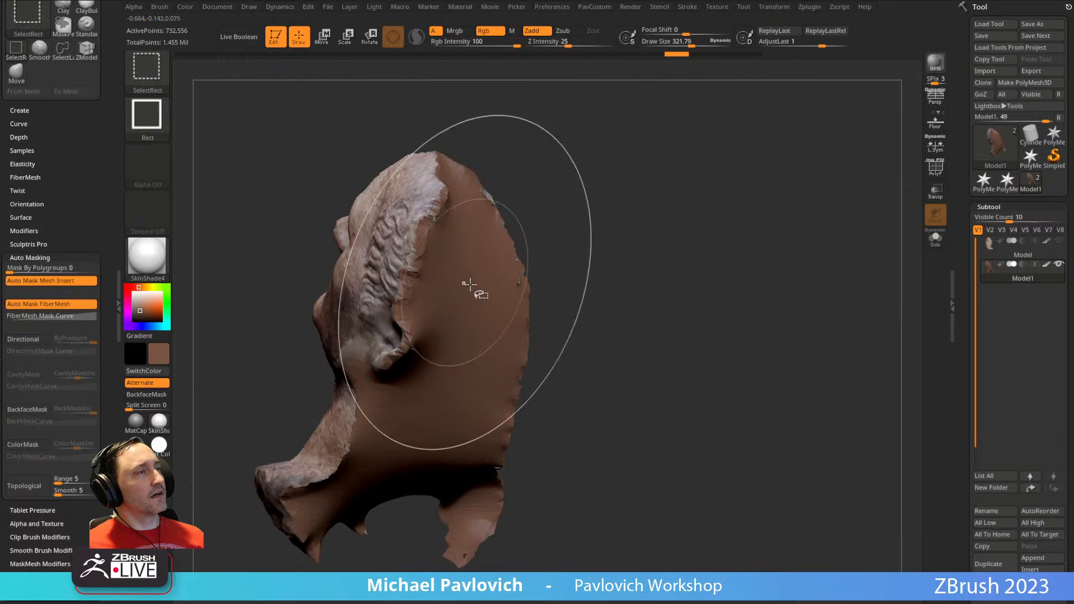
- Toggle isolation of the back surface, then pull its neck and lower areas outward with the Move brush
{"action": "left_click", "coordinate": [468, 288], "text": "ctrl+shift"}
{"action": "left_click", "coordinate": [690, 204], "text": "ctrl+shift"}
{"action": "left_click_drag", "start_coordinate": [691, 202], "coordinate": [624, 233]}
{"action": "key", "text": "ctrl+shift+z"}
{"action": "key", "text": "ctrl+shift+z"}
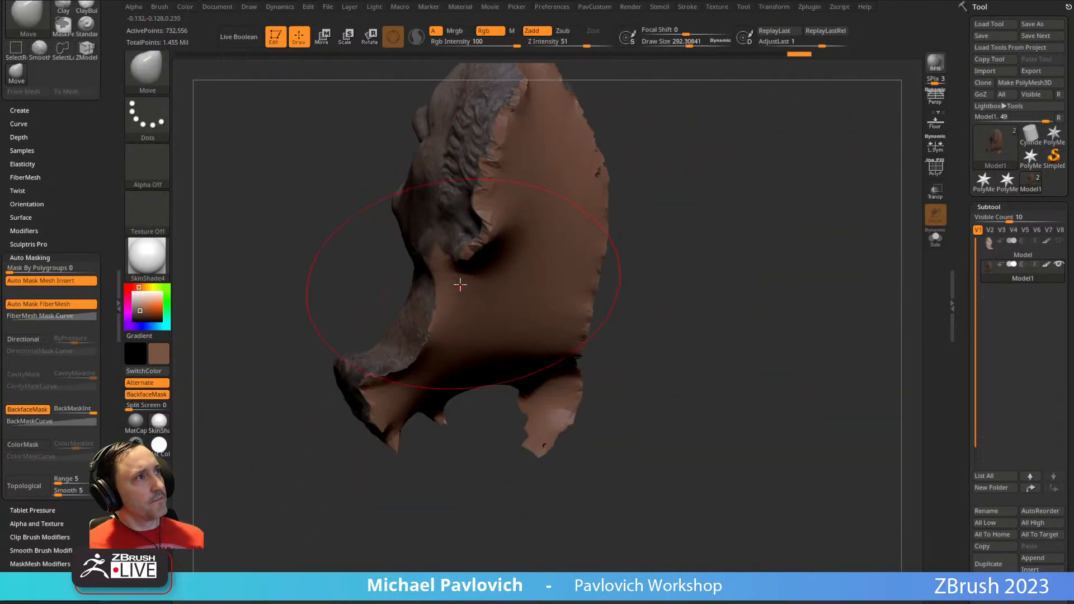
{"action": "key", "text": "ctrl+shift+z"}
{"action": "key", "text": "ctrl+shift+z"}
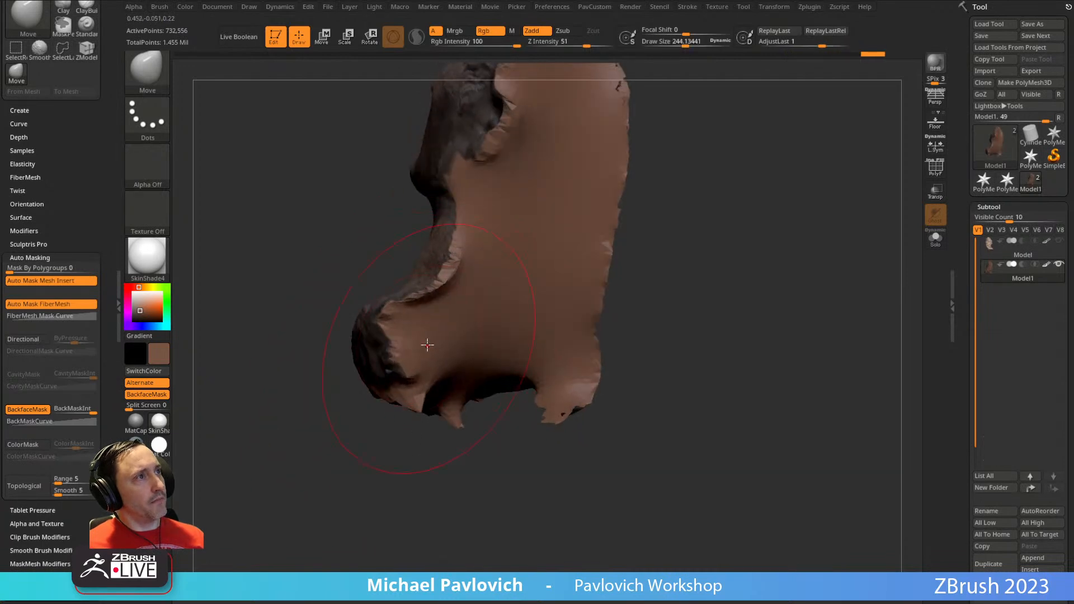
{"action": "key", "text": "ctrl+z"}
{"action": "key", "text": "ctrl+z"}
{"action": "key", "text": "ctrl+z"}
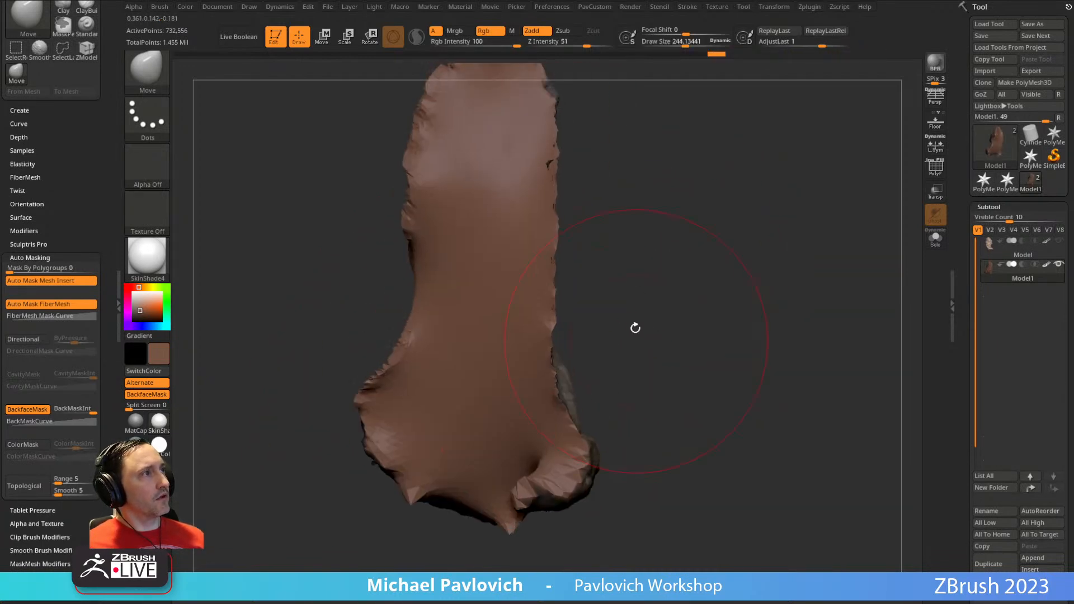
- Pull the crown, rear edges and shoulder area outward to give the back more volume
{"action": "key", "text": "ctrl+shift+z"}
{"action": "key", "text": "ctrl+shift+z"}
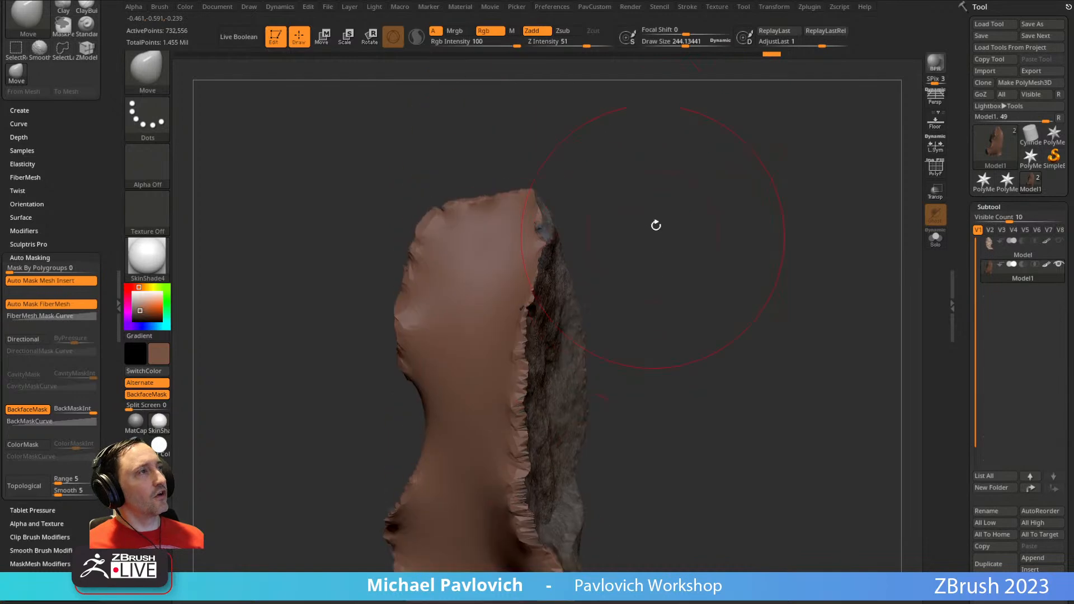
{"action": "key", "text": "ctrl+shift+z"}
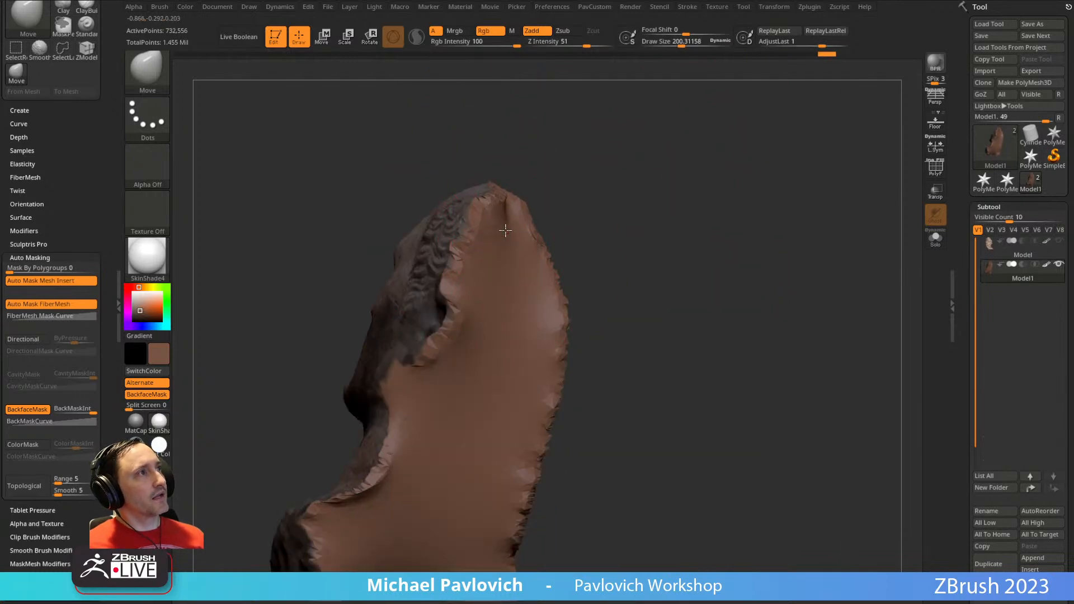
{"action": "key", "text": "ctrl+z"}
{"action": "key", "text": "ctrl+z"}
{"action": "key", "text": "ctrl+z"}
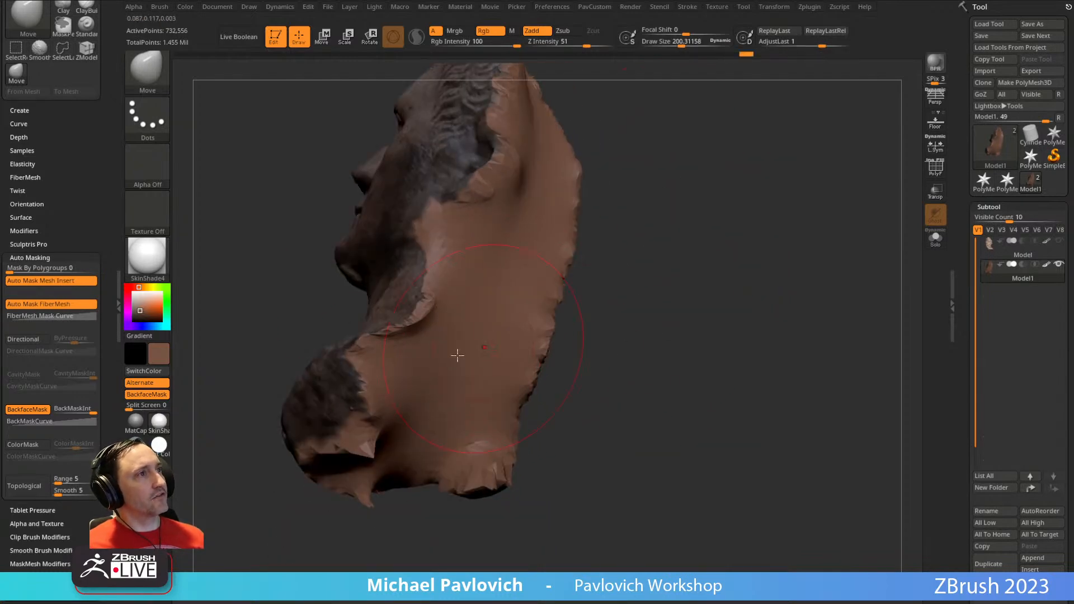
{"action": "key", "text": "ctrl+shift+z"}
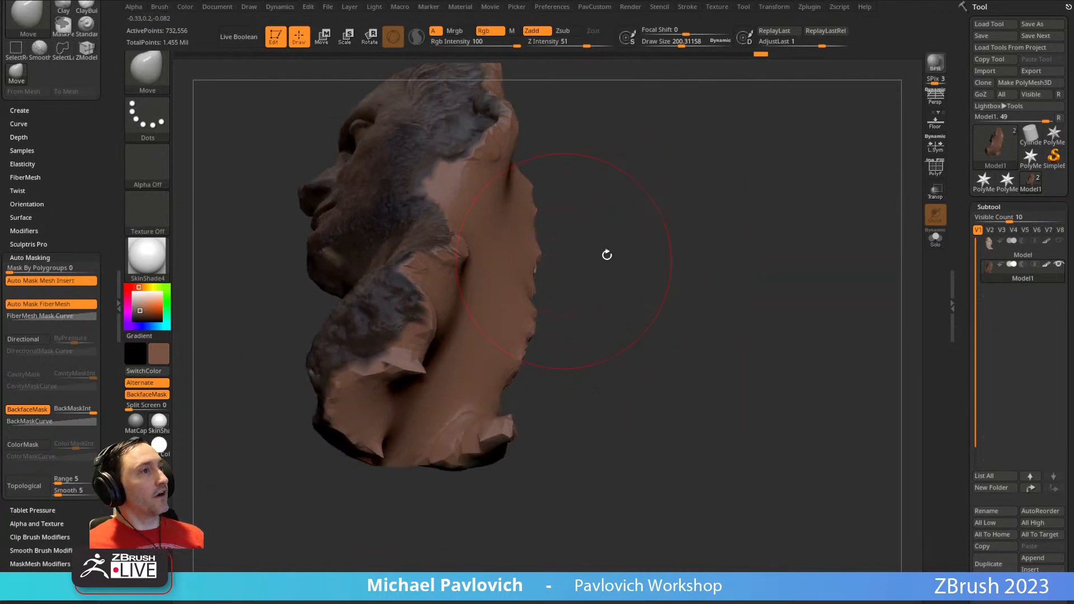
- Adjust the draw size and shape the lower back, shoulder and underside of the bust with repeated strokes
{"action": "right_click_drag", "start_coordinate": [563, 261], "coordinate": [593, 255]}
{"action": "key", "text": "s"}
{"action": "left_click", "coordinate": [405, 377]}
{"action": "left_click_drag", "start_coordinate": [384, 389], "coordinate": [377, 411]}
{"action": "key", "text": "3"}
{"action": "left_click", "coordinate": [555, 175]}
{"action": "right_click_drag", "start_coordinate": [602, 299], "coordinate": [632, 254]}
{"action": "left_click_drag", "start_coordinate": [413, 358], "coordinate": [455, 360]}
{"action": "mouse_move", "coordinate": [492, 358]}
{"action": "right_mouse_down"}
{"action": "mouse_move", "coordinate": [630, 269]}
{"action": "mouse_move", "coordinate": [521, 309]}
{"action": "right_mouse_up"}
{"action": "right_click_drag", "start_coordinate": [476, 357], "coordinate": [417, 330]}
{"action": "left_click_drag", "start_coordinate": [408, 309], "coordinate": [391, 353]}
{"action": "right_click_drag", "start_coordinate": [526, 280], "coordinate": [447, 294]}
{"action": "left_click_drag", "start_coordinate": [431, 304], "coordinate": [429, 320]}
{"action": "mouse_move", "coordinate": [856, 282]}
{"action": "right_mouse_down"}
{"action": "mouse_move", "coordinate": [702, 330]}
{"action": "mouse_move", "coordinate": [724, 285]}
{"action": "mouse_move", "coordinate": [763, 366]}
{"action": "mouse_move", "coordinate": [707, 288]}
{"action": "mouse_move", "coordinate": [506, 442]}
{"action": "right_mouse_up"}
{"action": "left_click_drag", "start_coordinate": [478, 416], "coordinate": [460, 416]}
{"action": "mouse_move", "coordinate": [582, 273]}
{"action": "right_mouse_down"}
{"action": "mouse_move", "coordinate": [654, 249]}
{"action": "mouse_move", "coordinate": [748, 248]}
{"action": "mouse_move", "coordinate": [697, 269]}
{"action": "mouse_move", "coordinate": [755, 280]}
{"action": "mouse_move", "coordinate": [846, 270]}
{"action": "right_mouse_up"}
- Switch to the Clay brush, set its draw size to 112 and turn off Rgb painting
{"action": "key", "text": "b"}
{"action": "key", "text": "s"}
{"action": "key", "text": "t"}
{"action": "mouse_move", "coordinate": [385, 250]}
{"action": "right_mouse_down"}
{"action": "mouse_move", "coordinate": [731, 245]}
{"action": "mouse_move", "coordinate": [531, 256]}
{"action": "right_mouse_up"}
{"action": "right_click_drag", "start_coordinate": [747, 245], "coordinate": [467, 467]}
{"action": "mouse_move", "coordinate": [654, 256]}
{"action": "right_mouse_down"}
{"action": "mouse_move", "coordinate": [673, 261]}
{"action": "mouse_move", "coordinate": [621, 244]}
{"action": "right_mouse_up"}
{"action": "key", "text": "2"}
{"action": "key", "text": "s"}
{"action": "left_click_drag", "start_coordinate": [508, 272], "coordinate": [521, 273]}
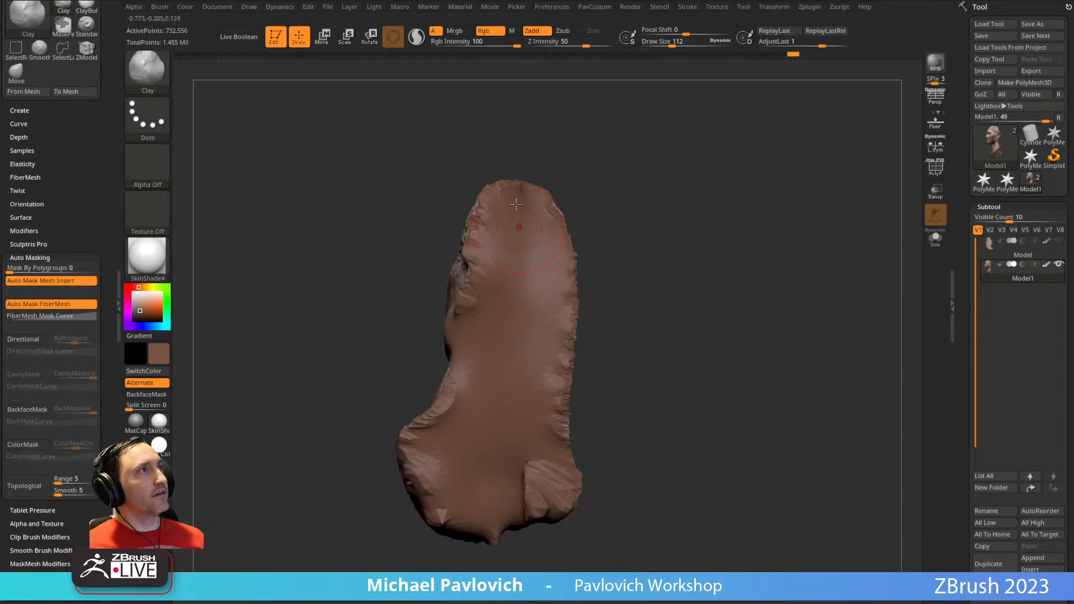
{"action": "left_click", "coordinate": [483, 31]}
{"action": "right_click_drag", "start_coordinate": [564, 100], "coordinate": [570, 221]}
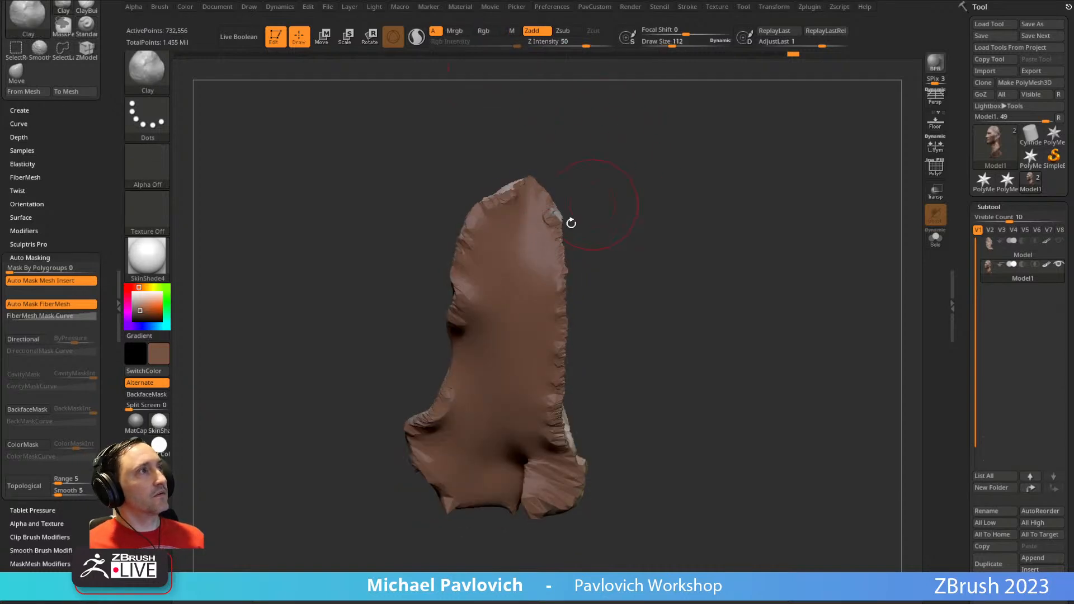
{"action": "mouse_move", "coordinate": [522, 300]}
{"action": "right_mouse_down"}
{"action": "mouse_move", "coordinate": [602, 246]}
{"action": "mouse_move", "coordinate": [673, 300]}
{"action": "mouse_move", "coordinate": [616, 243]}
{"action": "mouse_move", "coordinate": [610, 257]}
{"action": "right_mouse_up"}
{"action": "right_click_drag", "start_coordinate": [601, 218], "coordinate": [592, 185]}
- Isolate the back surface, mask it completely and open the masking options
{"action": "left_click", "coordinate": [511, 233], "text": "ctrl+shift"}
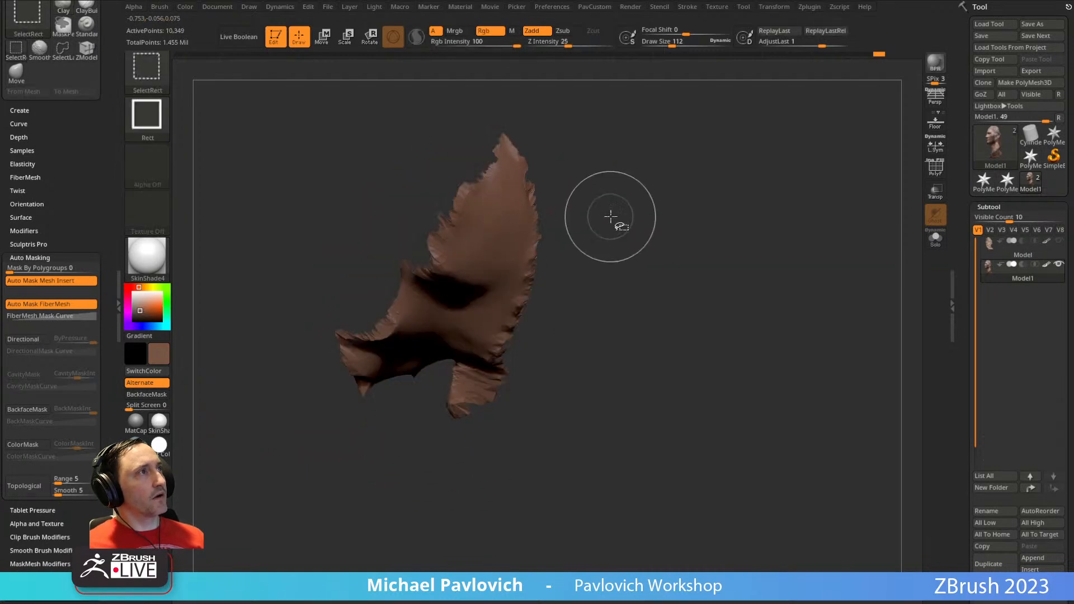
{"action": "key", "text": "ctrl"}
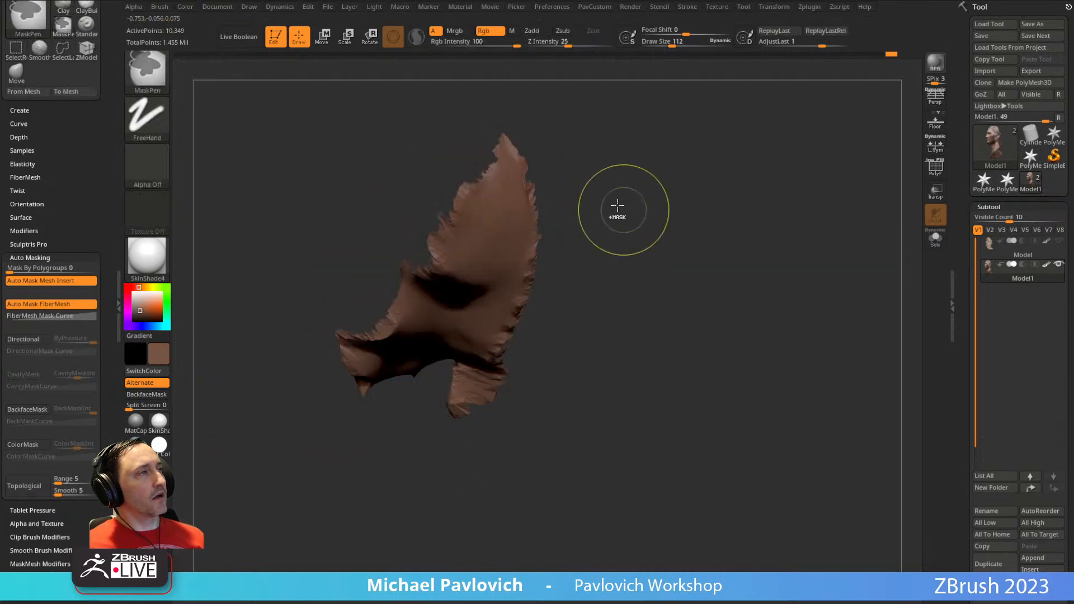
{"action": "left_click", "coordinate": [689, 250], "text": "ctrl"}
{"action": "left_click_drag", "start_coordinate": [964, 276], "coordinate": [967, 61]}
{"action": "left_click", "coordinate": [989, 415], "text": "shift"}
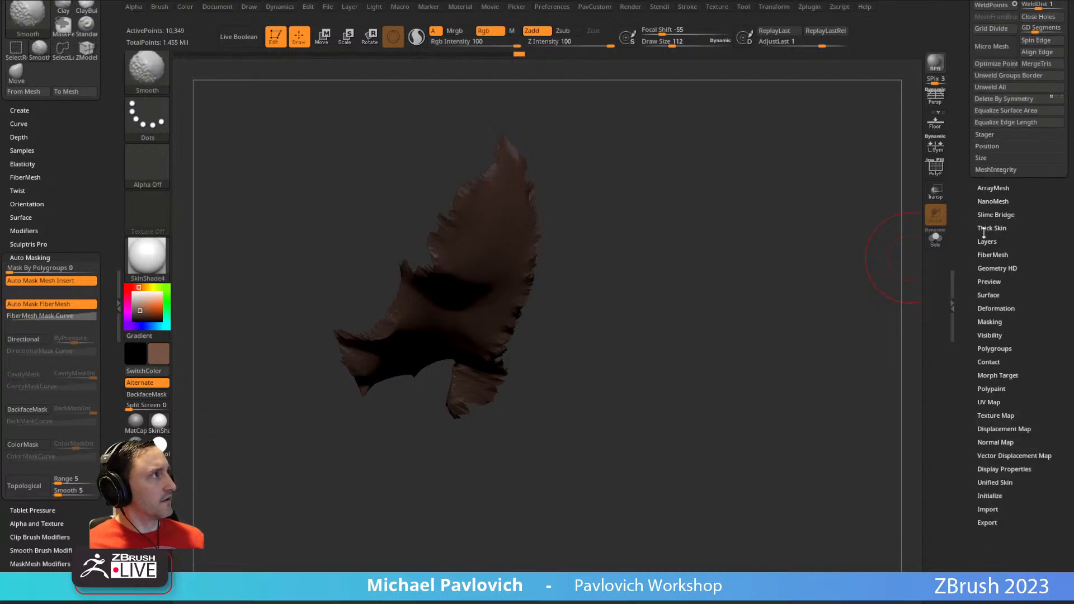
{"action": "left_click", "coordinate": [988, 324]}
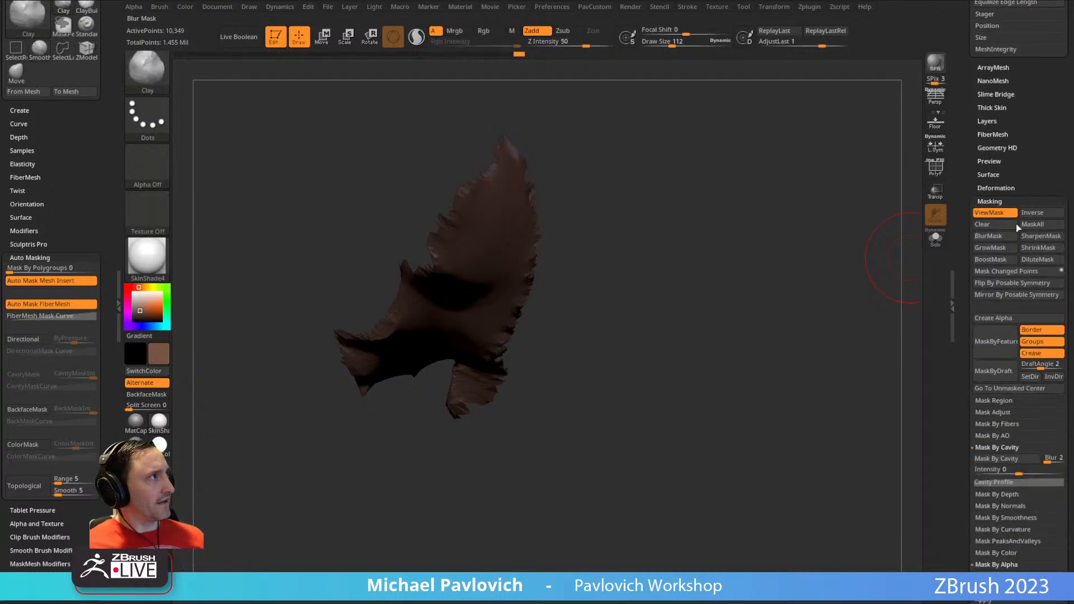
{"action": "left_click_drag", "start_coordinate": [805, 241], "coordinate": [580, 275]}
{"action": "left_click_drag", "start_coordinate": [709, 264], "coordinate": [580, 301]}
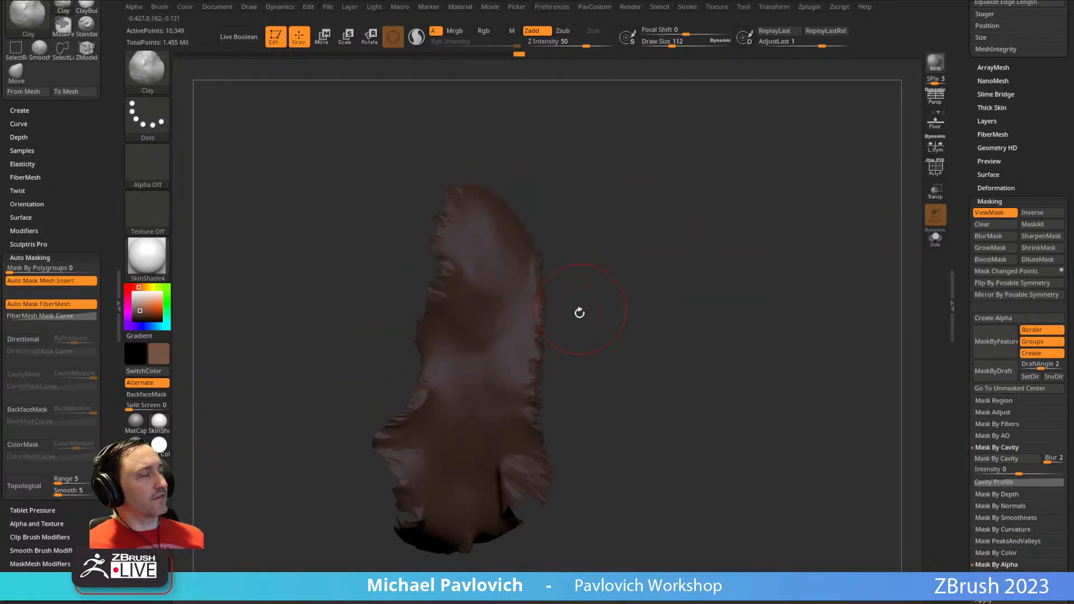
- Show the whole head and invert the mask to protect the scanned face and leave the back editable
{"action": "left_click", "coordinate": [727, 241], "text": "ctrl+shift"}
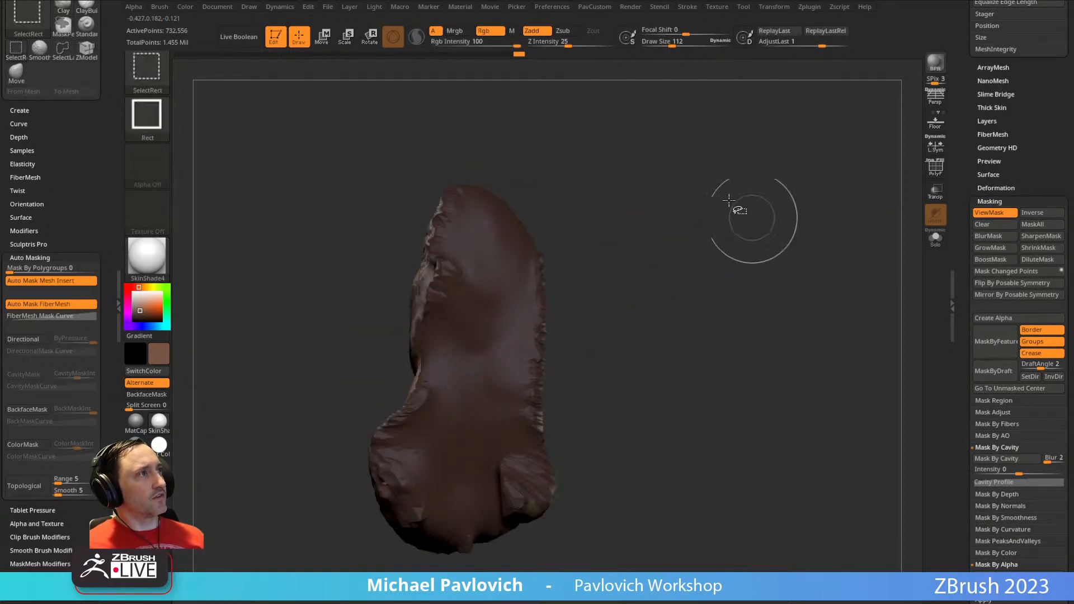
{"action": "left_click_drag", "start_coordinate": [706, 294], "coordinate": [704, 240], "text": "alt"}
{"action": "left_click", "coordinate": [672, 342], "text": "ctrl"}
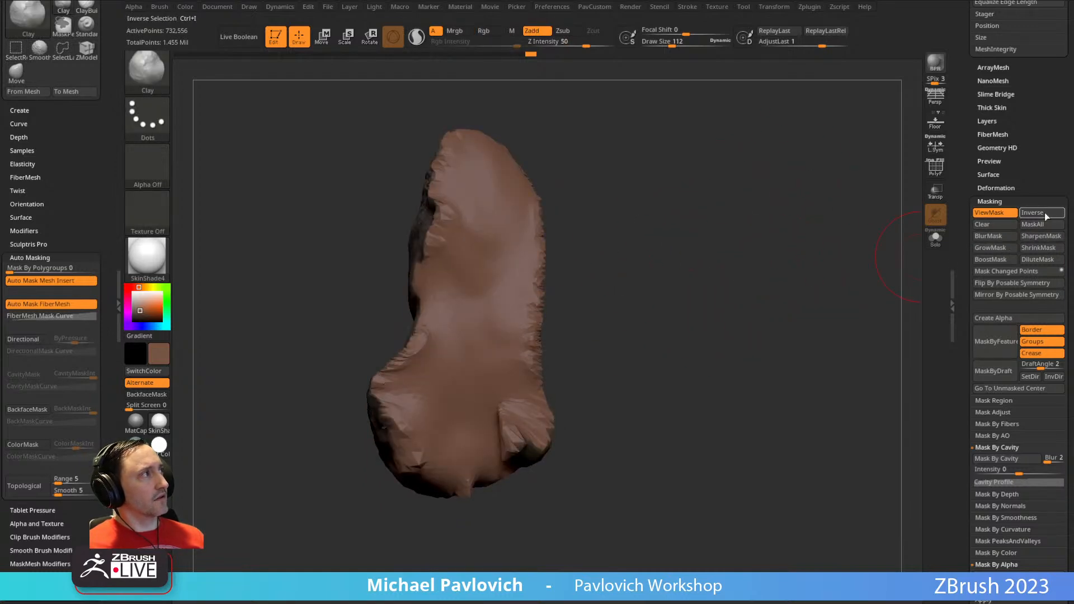
- Build up and round out the unmasked back of the head and neck with the Clay brush
{"action": "left_click_drag", "start_coordinate": [840, 216], "coordinate": [799, 224]}
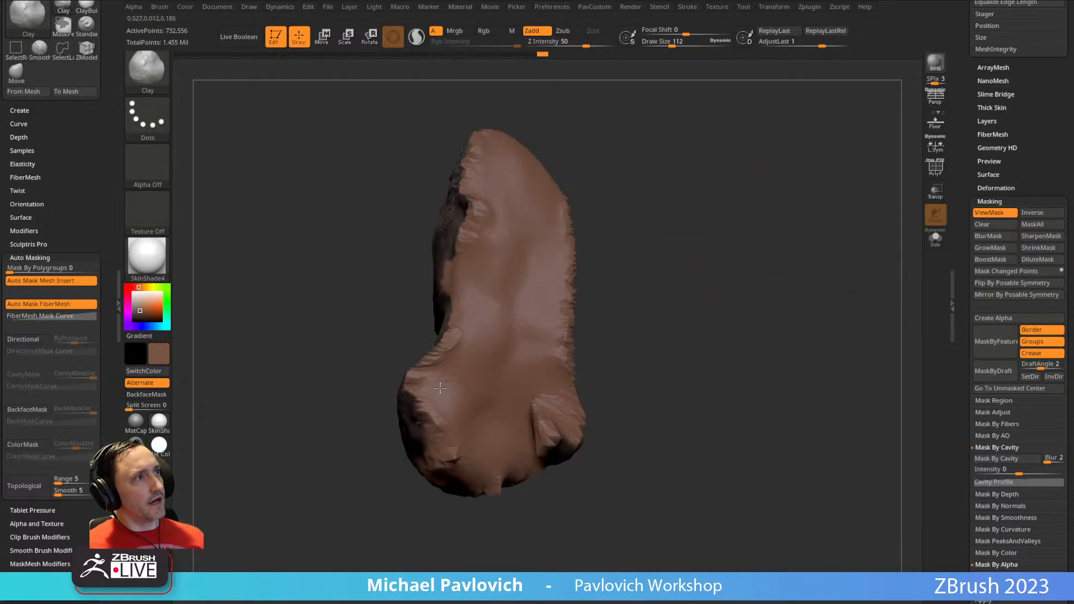
{"action": "left_click_drag", "start_coordinate": [637, 276], "coordinate": [503, 285]}
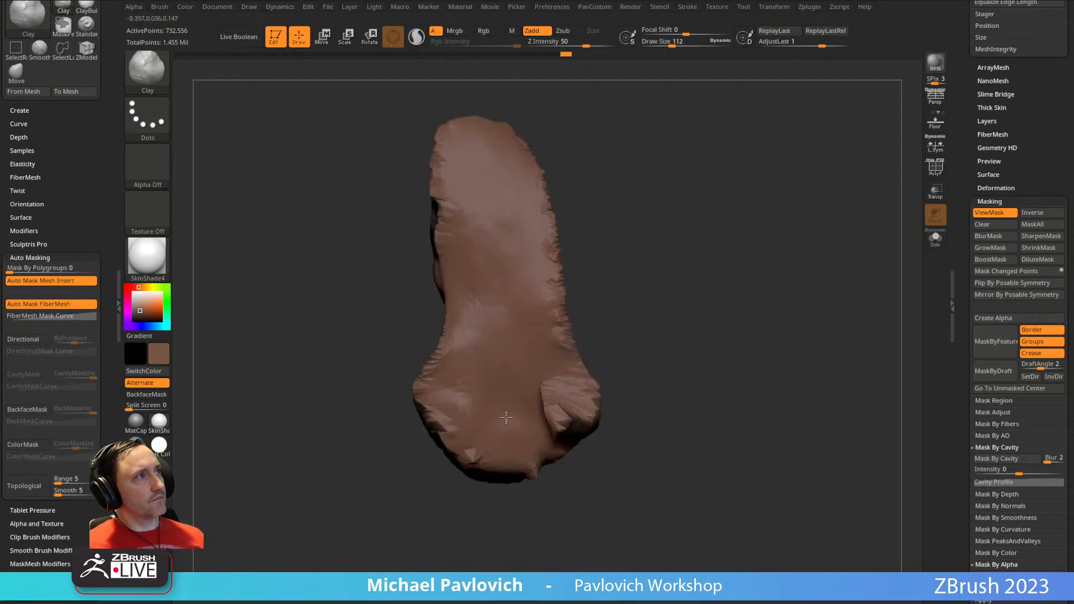
{"action": "right_click_drag", "start_coordinate": [517, 380], "coordinate": [544, 350]}
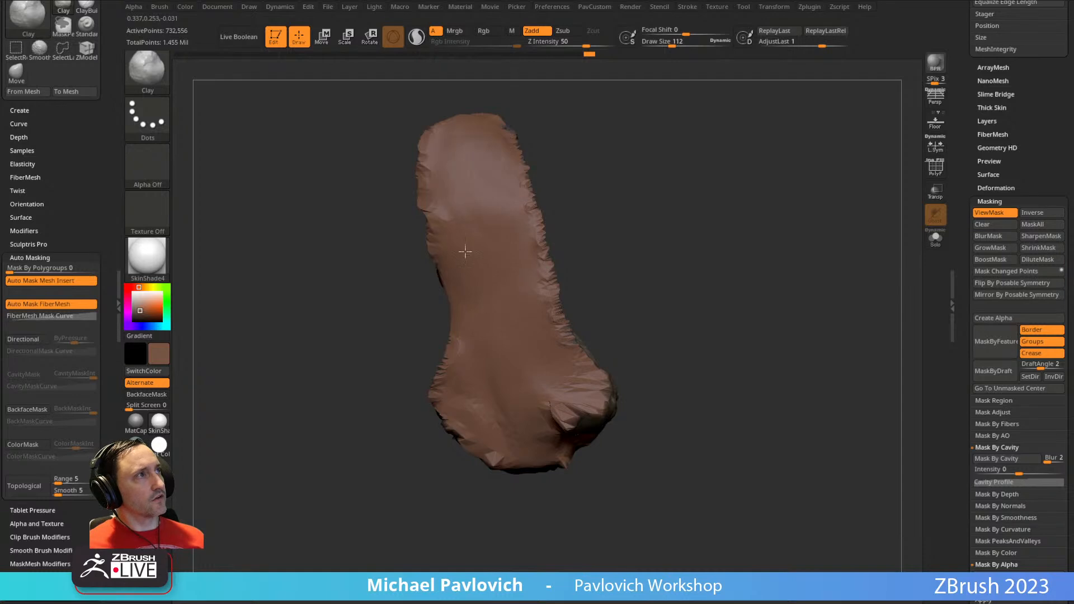
{"action": "left_click_drag", "start_coordinate": [627, 233], "coordinate": [506, 403]}
{"action": "mouse_move", "coordinate": [697, 269]}
{"action": "left_mouse_down"}
{"action": "mouse_move", "coordinate": [589, 206]}
{"action": "mouse_move", "coordinate": [498, 263]}
{"action": "mouse_move", "coordinate": [606, 227]}
{"action": "mouse_move", "coordinate": [667, 224]}
{"action": "mouse_move", "coordinate": [664, 257]}
{"action": "mouse_move", "coordinate": [631, 235]}
{"action": "mouse_move", "coordinate": [582, 239]}
{"action": "left_mouse_up"}
- Choose the DamStandard brush and carve creases into the brown surface behind the jaw and below the ear
{"action": "key", "text": "b"}
{"action": "key", "text": "d"}
{"action": "key", "text": "s"}
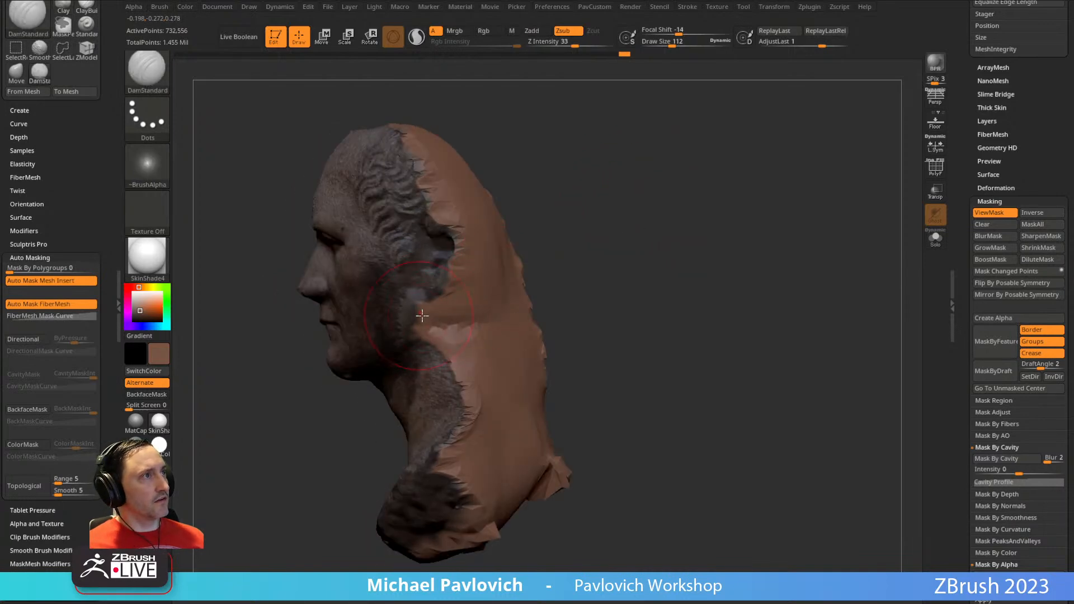
{"action": "left_click_drag", "start_coordinate": [418, 316], "coordinate": [473, 313]}
{"action": "left_click_drag", "start_coordinate": [582, 305], "coordinate": [520, 302]}
{"action": "left_click_drag", "start_coordinate": [436, 335], "coordinate": [488, 331]}
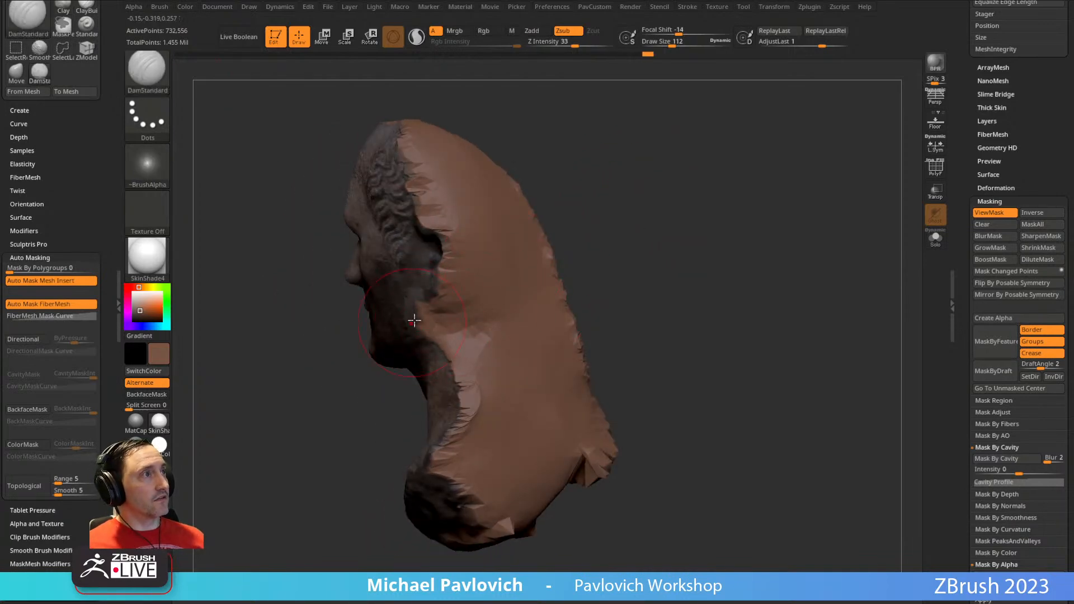
- Switch to the Standard brush with the stone face in front view
{"action": "mouse_move", "coordinate": [716, 229]}
{"action": "left_mouse_down"}
{"action": "mouse_move", "coordinate": [731, 216]}
{"action": "mouse_move", "coordinate": [649, 274]}
{"action": "mouse_move", "coordinate": [720, 263]}
{"action": "mouse_move", "coordinate": [705, 253]}
{"action": "mouse_move", "coordinate": [692, 271]}
{"action": "mouse_move", "coordinate": [681, 216]}
{"action": "mouse_move", "coordinate": [906, 207]}
{"action": "left_mouse_up"}
{"action": "key", "text": "b"}
{"action": "key", "text": "s"}
{"action": "key", "text": "t"}
- DynaMesh the head at a resolution of 1232 sampled from the scanned face, with Project turned off
{"action": "left_click", "coordinate": [983, 202]}
{"action": "left_click_drag", "start_coordinate": [975, 202], "coordinate": [971, 346]}
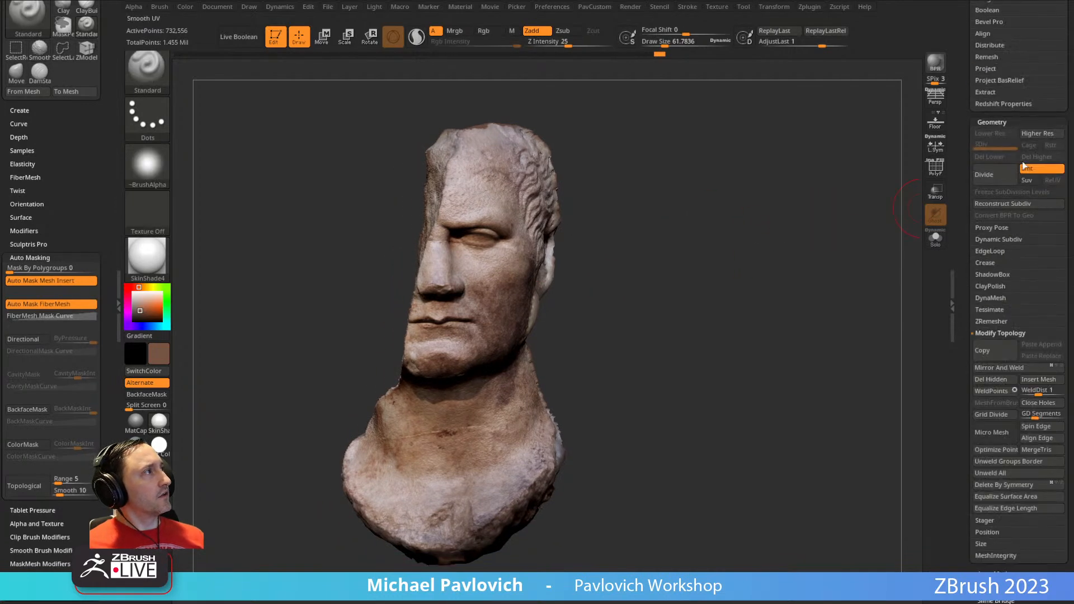
{"action": "left_click", "coordinate": [1000, 333]}
{"action": "left_click", "coordinate": [990, 298]}
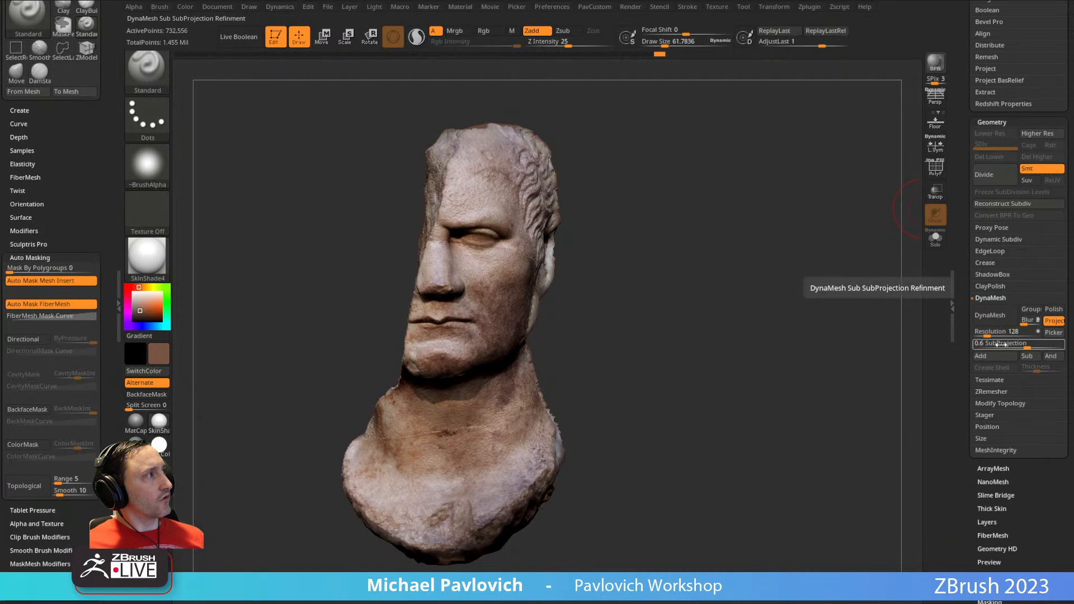
{"action": "left_click_drag", "start_coordinate": [984, 334], "coordinate": [453, 324]}
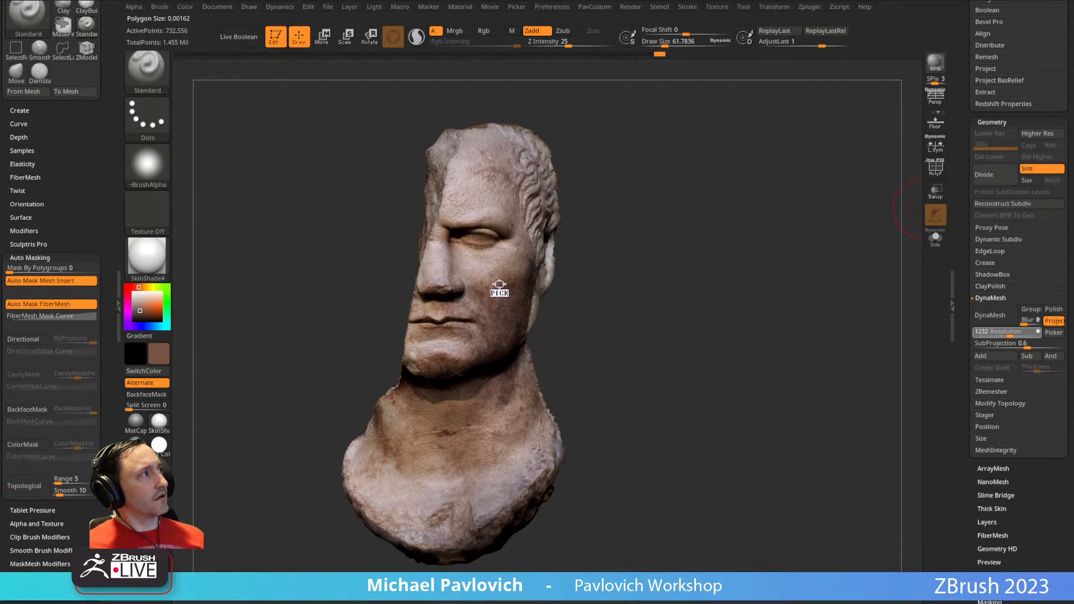
{"action": "left_click_drag", "start_coordinate": [499, 287], "coordinate": [520, 280]}
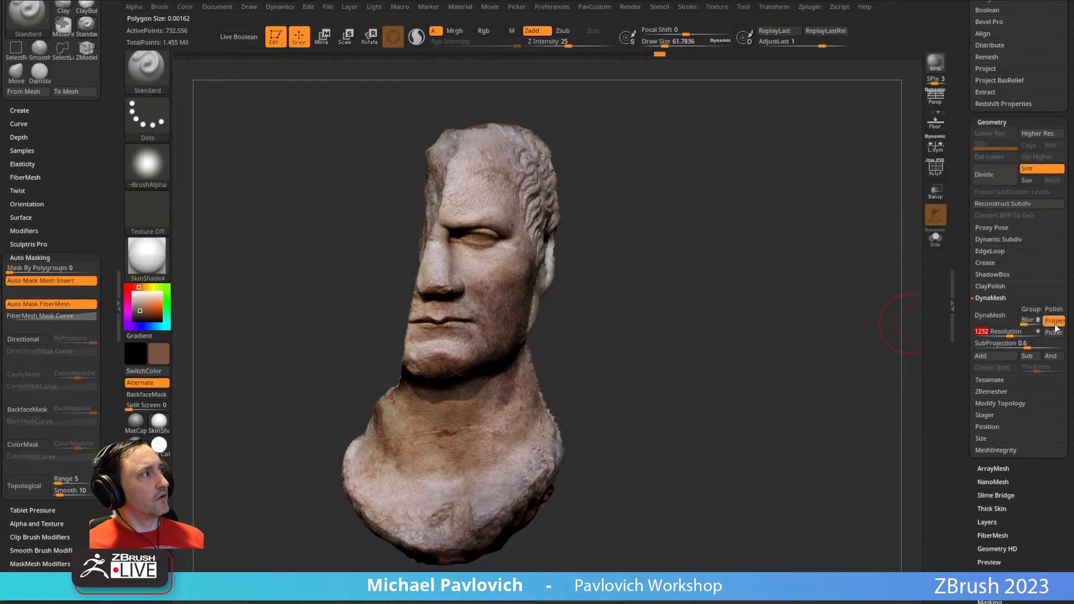
{"action": "left_click", "coordinate": [980, 316]}
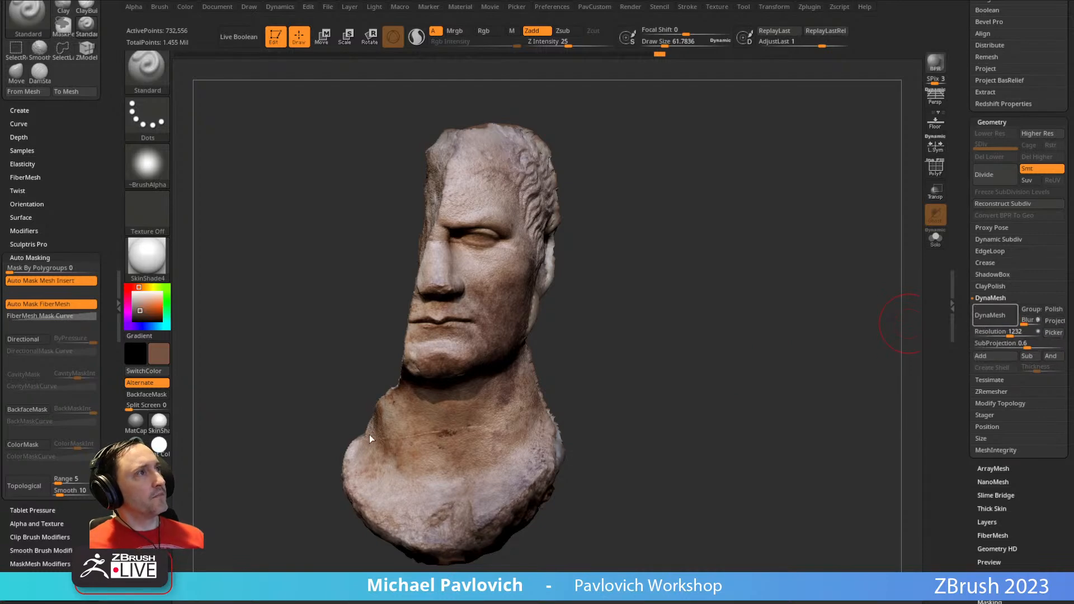
- Inspect the remeshed head from behind and the side, using the wireframe to examine mesh density around the seam
{"action": "left_click_drag", "start_coordinate": [302, 332], "coordinate": [592, 285]}
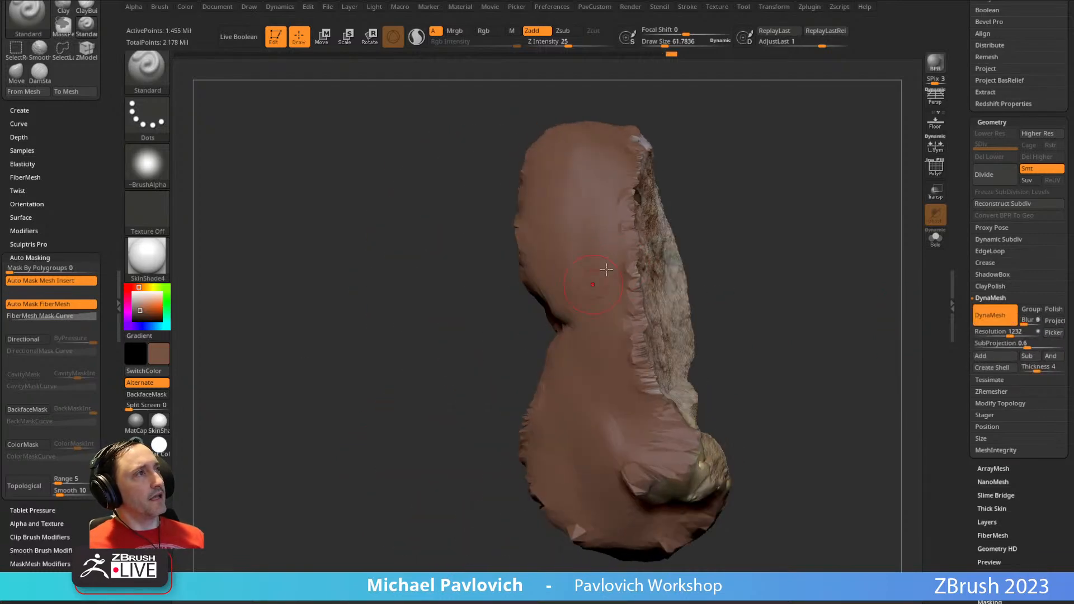
{"action": "mouse_move", "coordinate": [752, 240]}
{"action": "left_mouse_down"}
{"action": "mouse_move", "coordinate": [712, 264]}
{"action": "mouse_move", "coordinate": [707, 235]}
{"action": "mouse_move", "coordinate": [498, 192]}
{"action": "left_mouse_up"}
{"action": "left_click_drag", "start_coordinate": [483, 162], "coordinate": [501, 210], "text": "shift"}
{"action": "left_click_drag", "start_coordinate": [633, 180], "coordinate": [568, 212]}
{"action": "left_click_drag", "start_coordinate": [598, 226], "coordinate": [569, 221]}
{"action": "mouse_move", "coordinate": [692, 198]}
{"action": "left_mouse_down"}
{"action": "mouse_move", "coordinate": [586, 305]}
{"action": "mouse_move", "coordinate": [728, 257]}
{"action": "mouse_move", "coordinate": [717, 236]}
{"action": "mouse_move", "coordinate": [671, 242]}
{"action": "mouse_move", "coordinate": [664, 197]}
{"action": "left_mouse_up"}
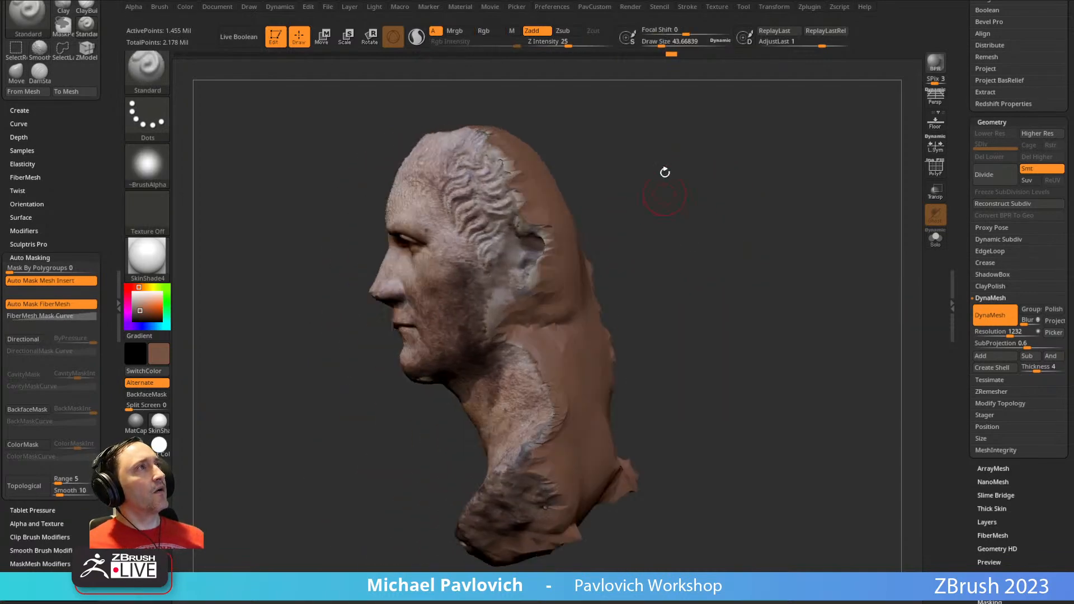
{"action": "left_click_drag", "start_coordinate": [579, 117], "coordinate": [560, 114]}
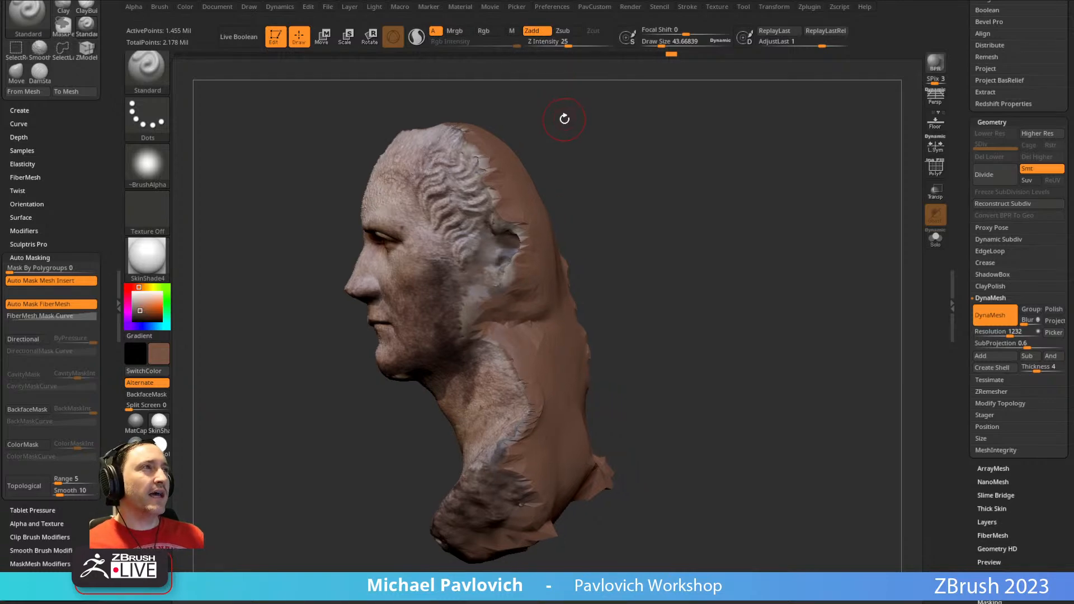
{"action": "left_click", "coordinate": [937, 169]}
{"action": "left_click_drag", "start_coordinate": [805, 232], "coordinate": [758, 205], "text": "alt"}
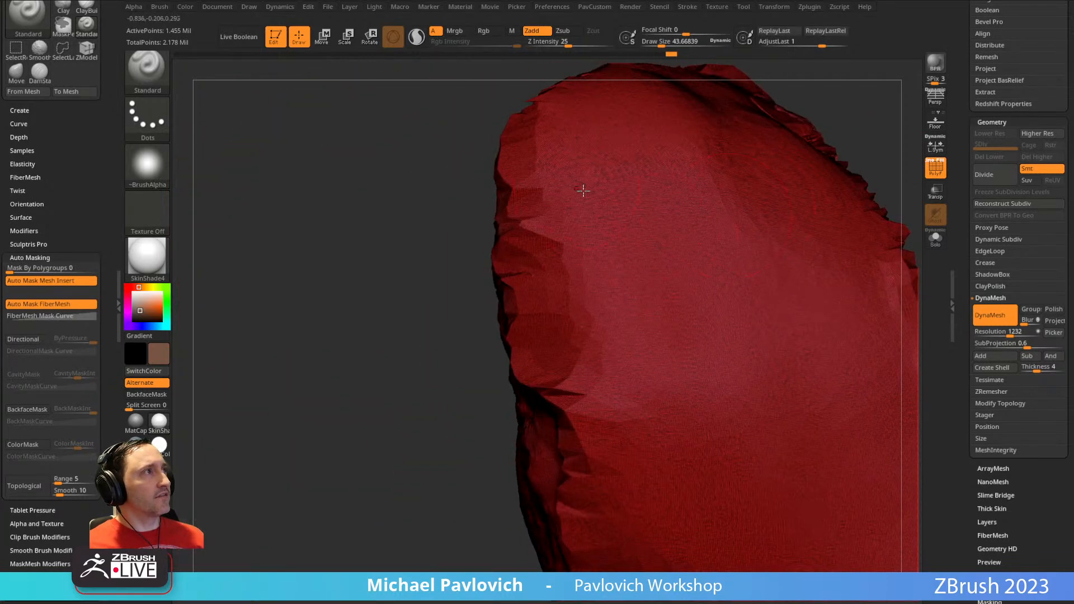
{"action": "key", "text": "s"}
{"action": "left_click_drag", "start_coordinate": [691, 361], "coordinate": [684, 362]}
{"action": "left_click_drag", "start_coordinate": [402, 450], "coordinate": [476, 430]}
{"action": "left_click_drag", "start_coordinate": [600, 250], "coordinate": [604, 294], "text": "alt"}
{"action": "left_click_drag", "start_coordinate": [809, 209], "coordinate": [755, 207]}
{"action": "left_click", "coordinate": [935, 168]}
{"action": "mouse_move", "coordinate": [874, 168]}
{"action": "left_mouse_down"}
{"action": "mouse_move", "coordinate": [833, 203]}
{"action": "mouse_move", "coordinate": [777, 216]}
{"action": "left_mouse_up"}
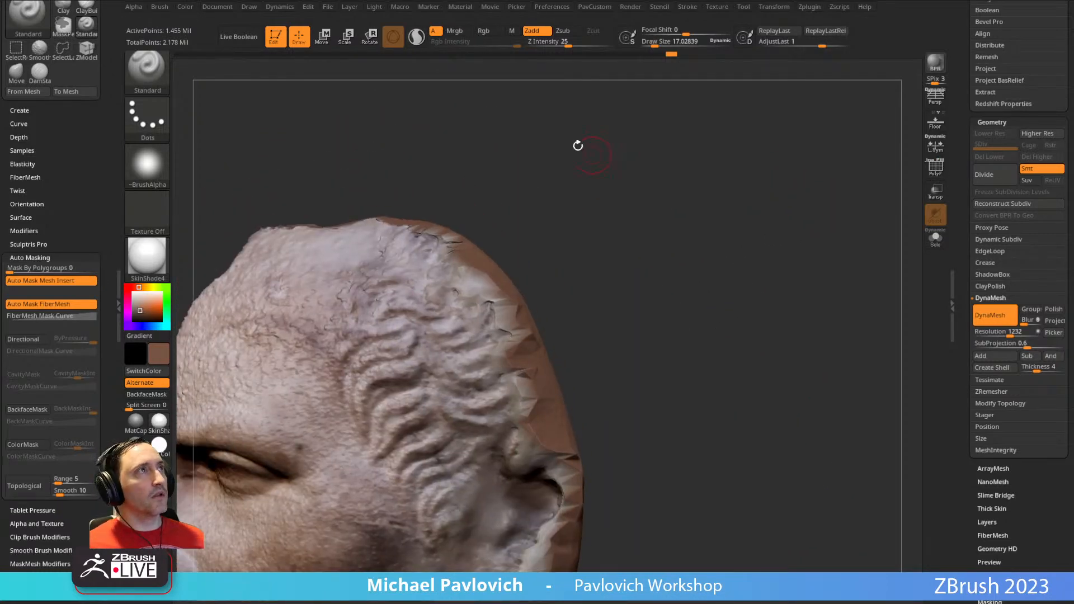
- Try smoothing the carved hair above the temple with a large Smooth brush, and undo the stroke
{"action": "key", "text": "b"}
{"action": "key", "text": "s"}
{"action": "key", "text": "m"}
{"action": "left_click", "coordinate": [486, 32]}
{"action": "left_click_drag", "start_coordinate": [559, 219], "coordinate": [604, 206]}
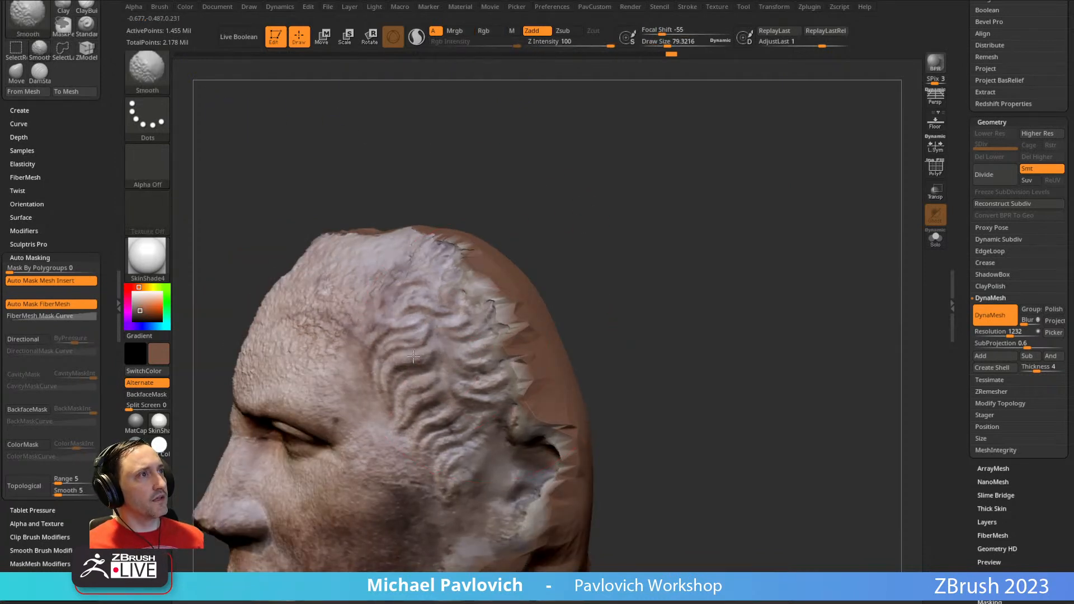
{"action": "left_click_drag", "start_coordinate": [433, 293], "coordinate": [492, 309], "text": "shift"}
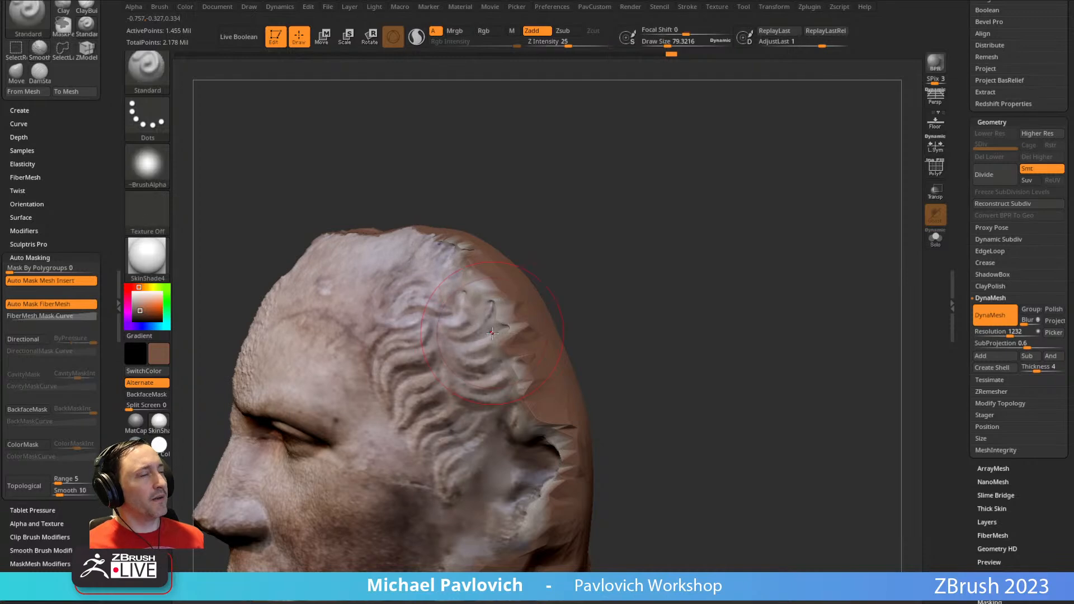
{"action": "key", "text": "ctrl+z"}
- Smooth the seam at the crown of the head with a Draw Size of about 31
{"action": "mouse_move", "coordinate": [674, 209]}
{"action": "left_mouse_down"}
{"action": "mouse_move", "coordinate": [663, 283]}
{"action": "mouse_move", "coordinate": [707, 232]}
{"action": "mouse_move", "coordinate": [643, 237]}
{"action": "mouse_move", "coordinate": [511, 309]}
{"action": "left_mouse_up"}
{"action": "left_click_drag", "start_coordinate": [625, 208], "coordinate": [571, 241]}
{"action": "key", "text": "s"}
{"action": "left_click_drag", "start_coordinate": [482, 321], "coordinate": [477, 321]}
{"action": "left_click_drag", "start_coordinate": [551, 217], "coordinate": [575, 246]}
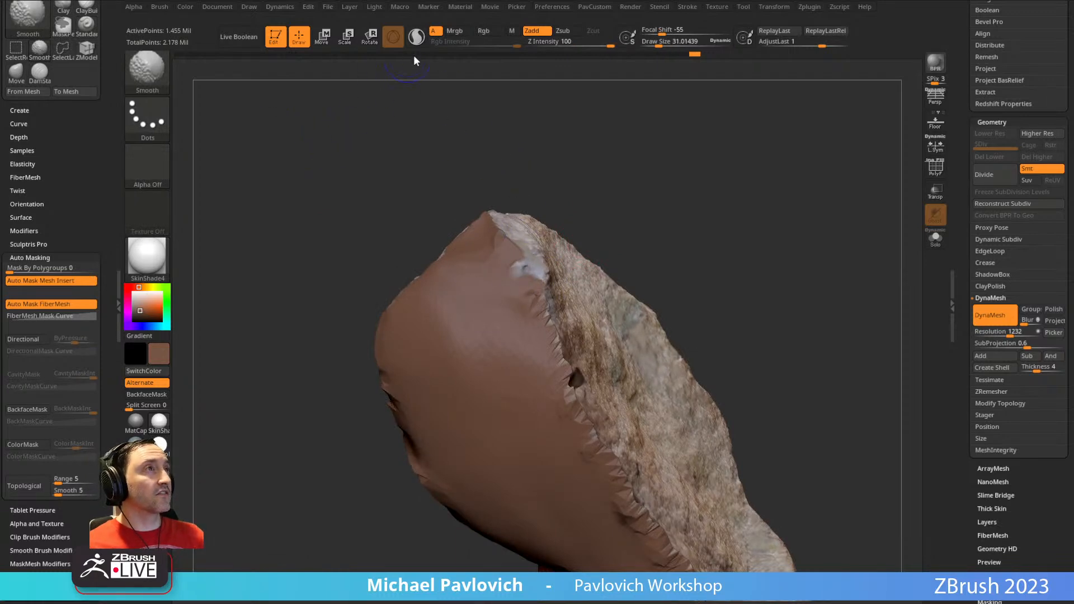
- Enable Sculptris Pro and smooth the jagged seam down the back of the broken face with a Draw Size of about 22
{"action": "left_click_drag", "start_coordinate": [705, 182], "coordinate": [629, 193]}
{"action": "key", "text": "s"}
{"action": "left_click_drag", "start_coordinate": [525, 260], "coordinate": [521, 260]}
{"action": "key", "text": "shift"}
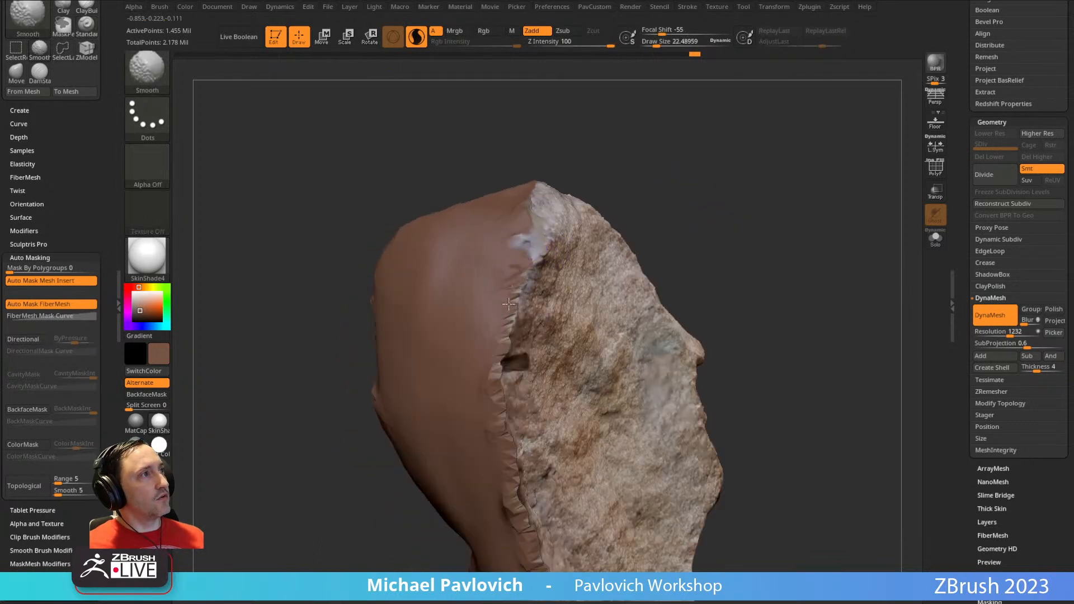
{"action": "mouse_move", "coordinate": [743, 246]}
{"action": "left_mouse_down", "text": "alt"}
{"action": "mouse_move", "coordinate": [678, 183]}
{"action": "mouse_move", "coordinate": [627, 188]}
{"action": "left_mouse_up", "text": "alt"}
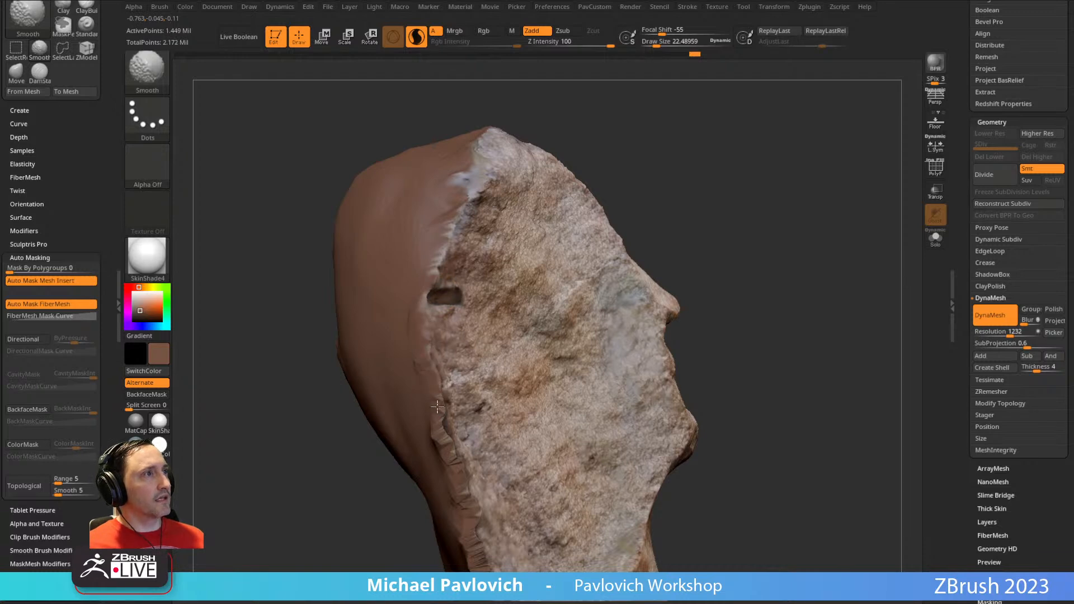
{"action": "left_click_drag", "start_coordinate": [723, 247], "coordinate": [403, 354]}
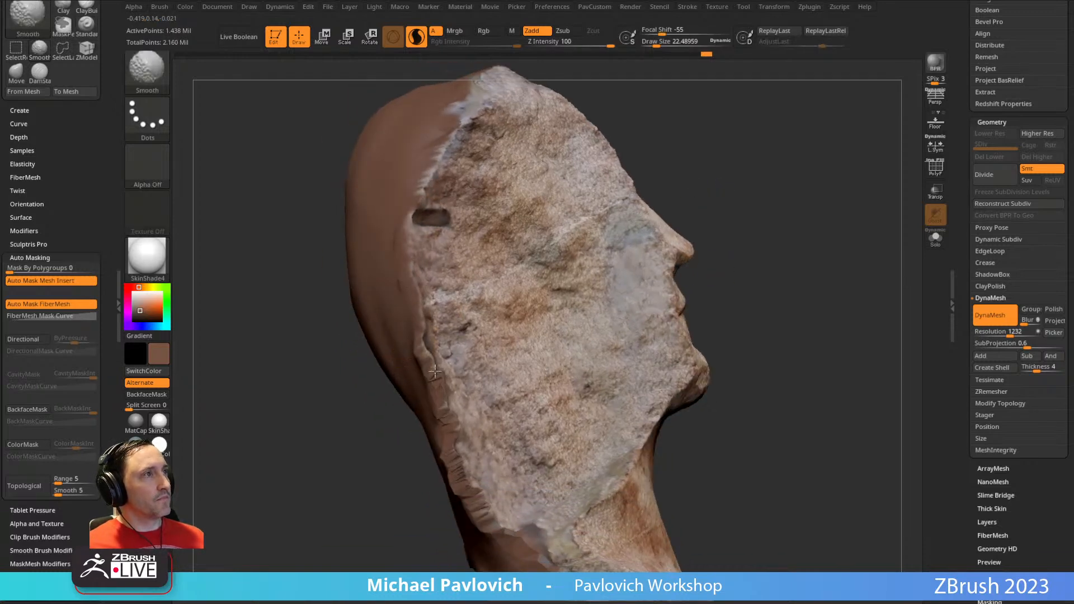
- Show the wireframe and smooth the lower seam near the neck with a Draw Size of about 52 and again with about 17
{"action": "left_click_drag", "start_coordinate": [746, 381], "coordinate": [733, 148], "text": "alt"}
{"action": "left_click", "coordinate": [935, 168]}
{"action": "mouse_move", "coordinate": [820, 252]}
{"action": "left_mouse_down", "text": "alt"}
{"action": "mouse_move", "coordinate": [394, 518]}
{"action": "mouse_move", "coordinate": [338, 320]}
{"action": "left_mouse_up", "text": "alt"}
{"action": "mouse_move", "coordinate": [503, 394]}
{"action": "left_mouse_down", "text": "shift"}
{"action": "mouse_move", "coordinate": [554, 460]}
{"action": "mouse_move", "coordinate": [453, 386]}
{"action": "left_mouse_up", "text": "shift"}
{"action": "key", "text": "s"}
{"action": "left_click_drag", "start_coordinate": [379, 434], "coordinate": [386, 435]}
{"action": "mouse_move", "coordinate": [532, 451]}
{"action": "left_mouse_down", "text": "shift"}
{"action": "mouse_move", "coordinate": [540, 460]}
{"action": "mouse_move", "coordinate": [506, 444]}
{"action": "mouse_move", "coordinate": [498, 369]}
{"action": "mouse_move", "coordinate": [450, 316]}
{"action": "left_mouse_up", "text": "shift"}
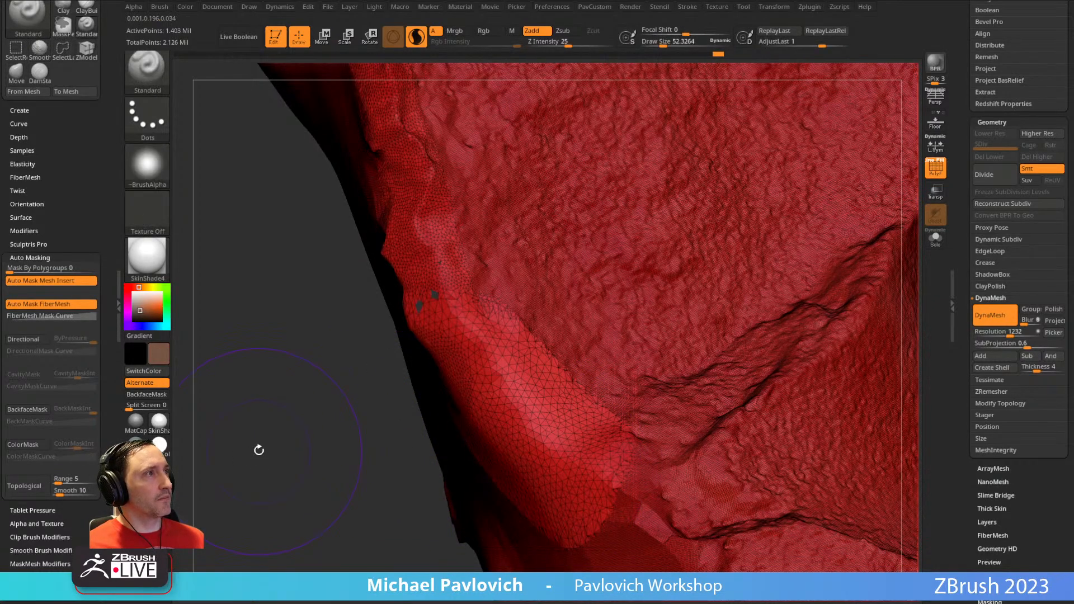
{"action": "key", "text": "s"}
{"action": "mouse_move", "coordinate": [493, 405]}
{"action": "left_mouse_down"}
{"action": "mouse_move", "coordinate": [530, 448]}
{"action": "mouse_move", "coordinate": [464, 352]}
{"action": "left_mouse_up"}
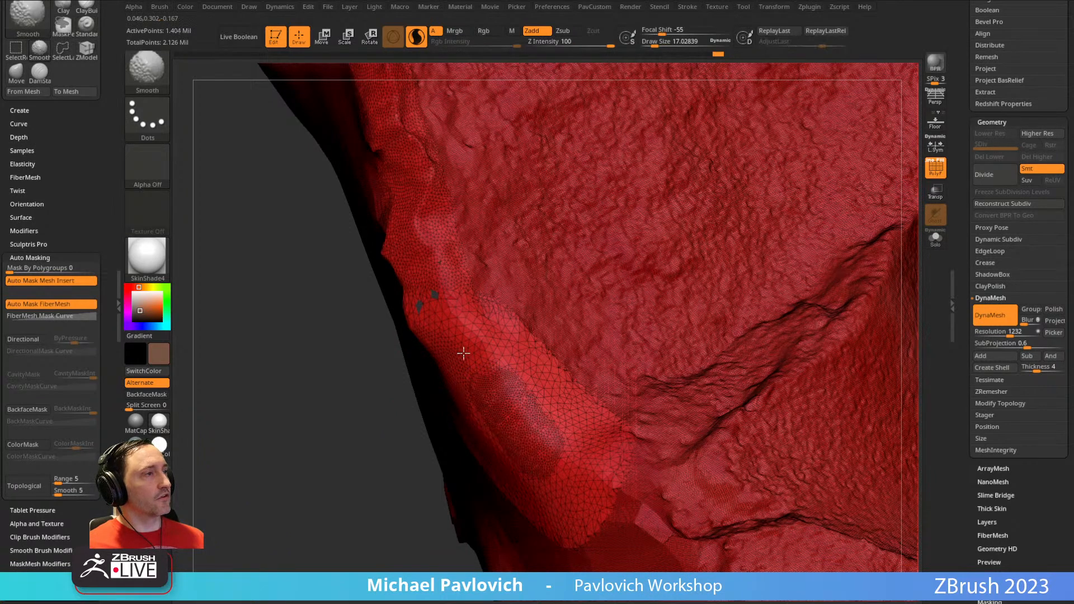
- Examine the Sculptris Pro stroke settings, including Adaptive Size, Combined, SubDivide Size and UnDivide Ratio
{"action": "left_click", "coordinate": [688, 7]}
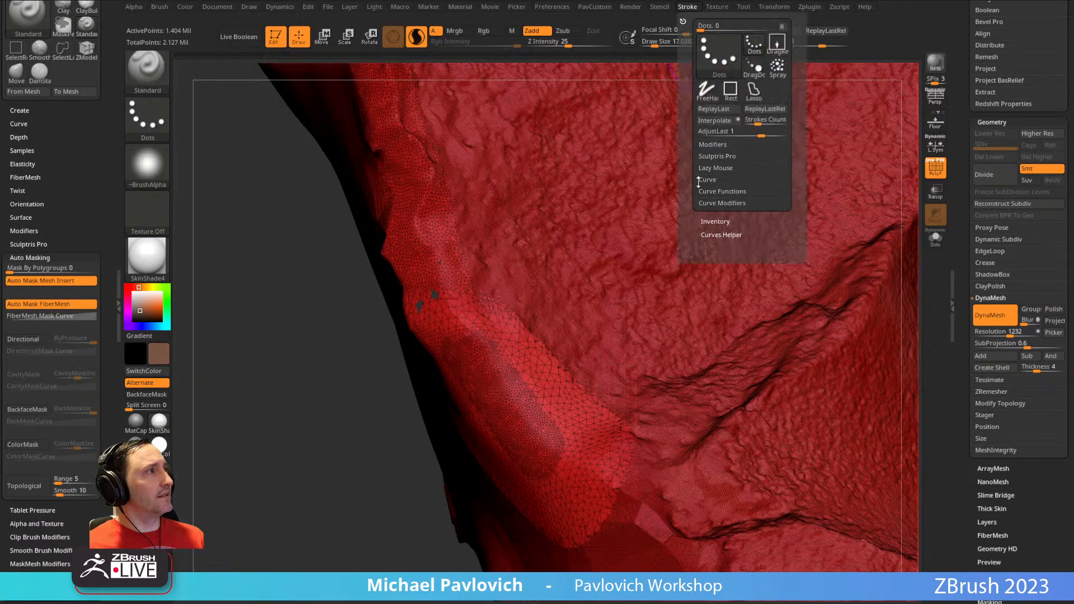
{"action": "key", "text": "shift"}
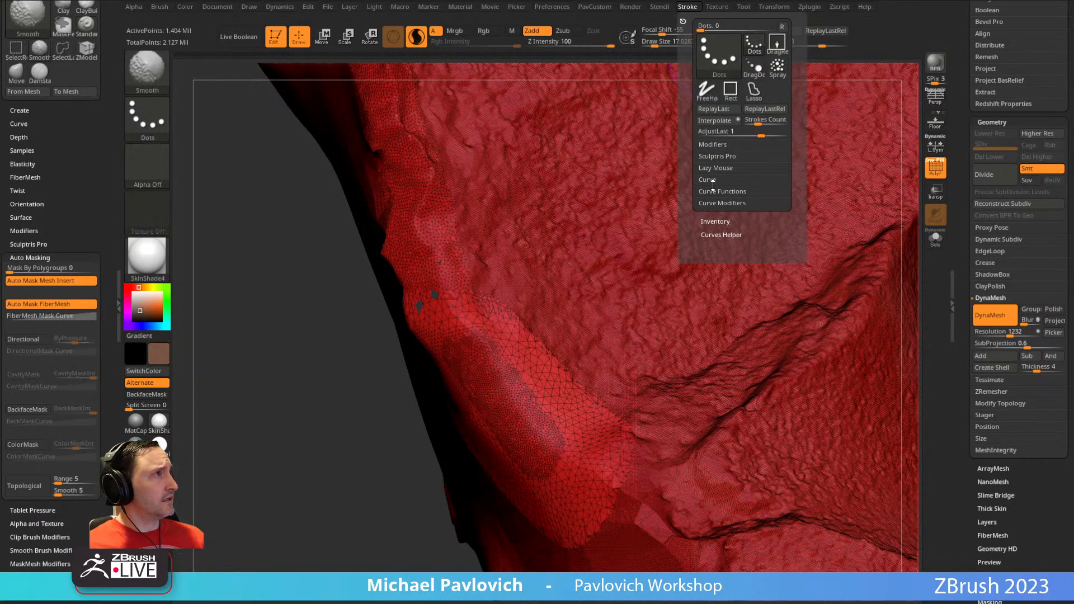
{"action": "left_click", "coordinate": [716, 144], "text": "shift"}
{"action": "left_click", "coordinate": [717, 145], "text": "shift"}
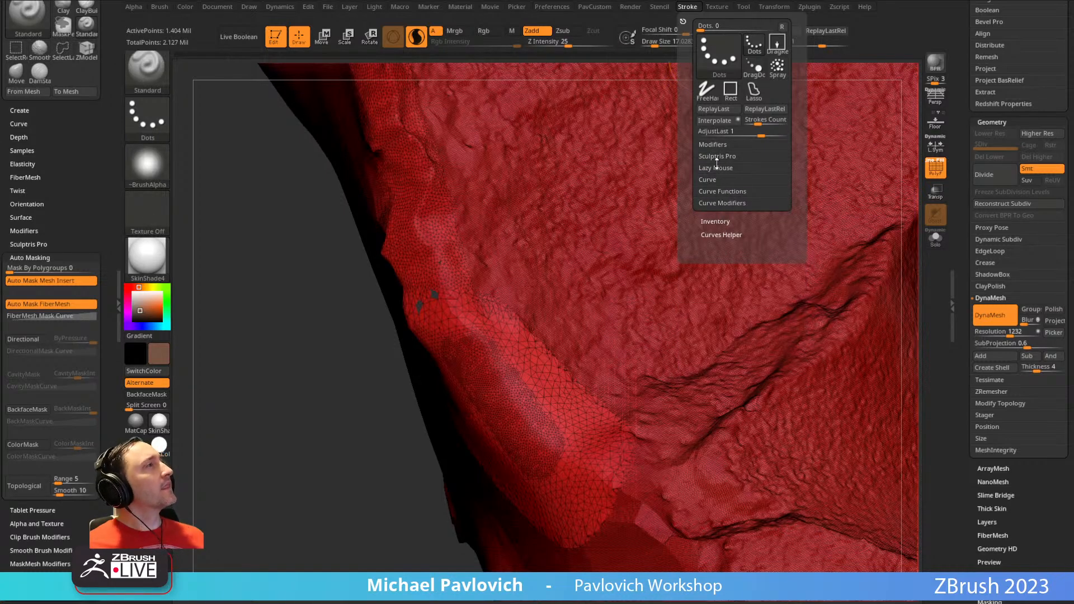
{"action": "left_click", "coordinate": [720, 156]}
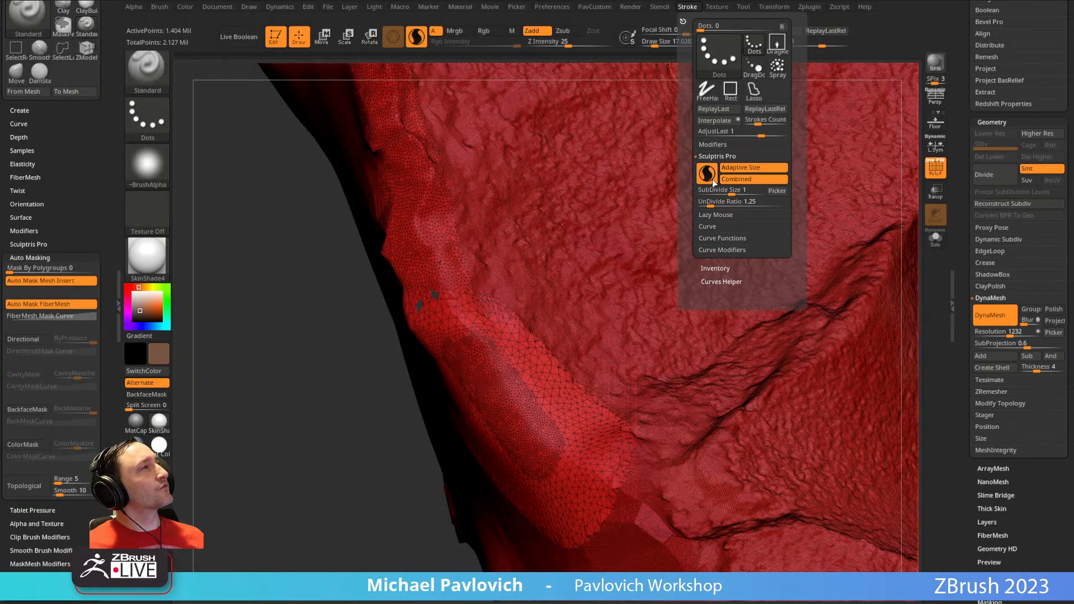
{"action": "left_click", "coordinate": [720, 157], "text": "shift"}
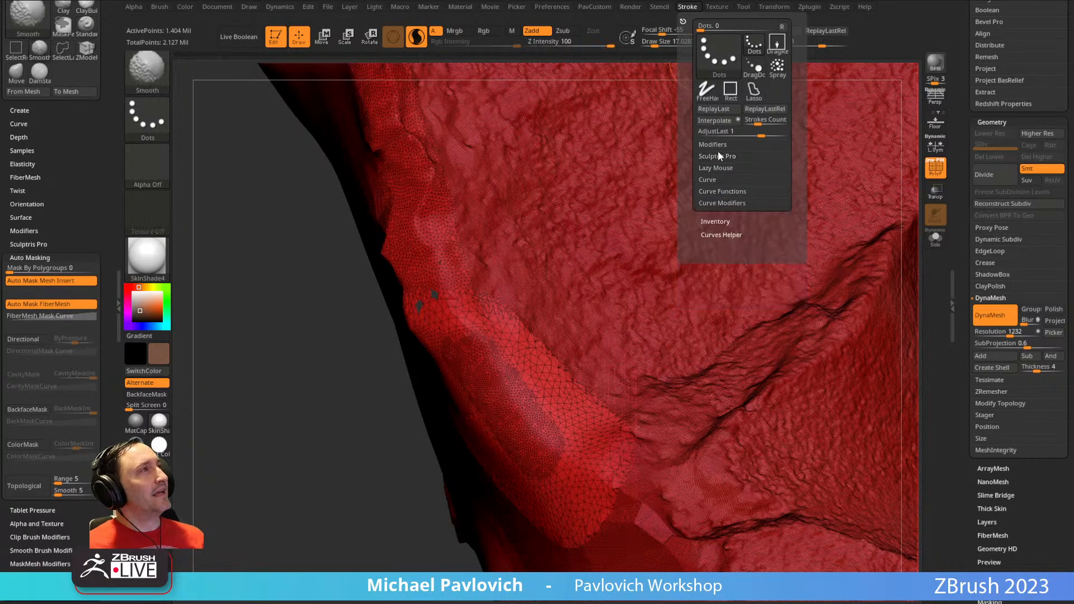
- Switch to the browser and look over the Intro to ZBrush and ZBrush 2018 entries in the ArtStation portfolio
{"action": "mouse_move", "coordinate": [328, 10]}
{"action": "left_mouse_down"}
{"action": "mouse_move", "coordinate": [366, 105]}
{"action": "mouse_move", "coordinate": [441, 56]}
{"action": "left_mouse_up"}
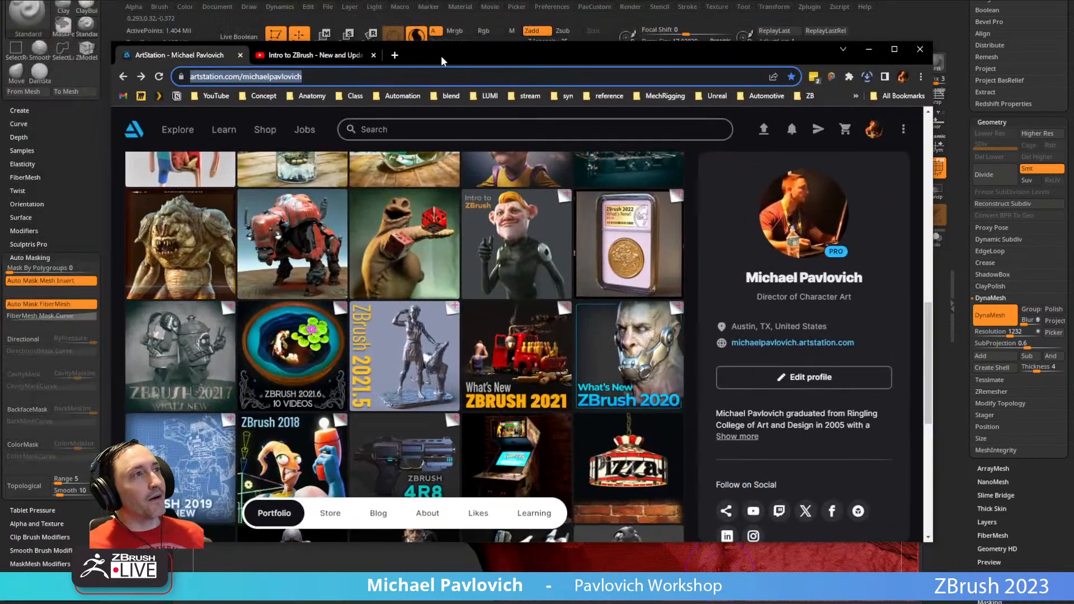
{"action": "mouse_move", "coordinate": [529, 259]}
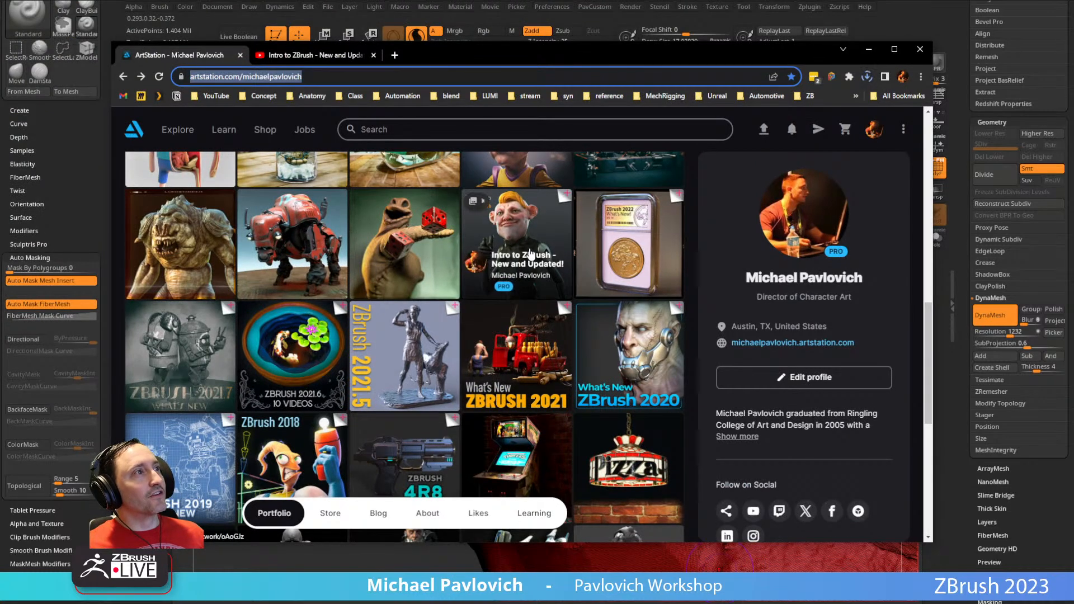
{"action": "scroll", "coordinate": [529, 255], "scroll_direction": "down", "scroll_amount": 1}
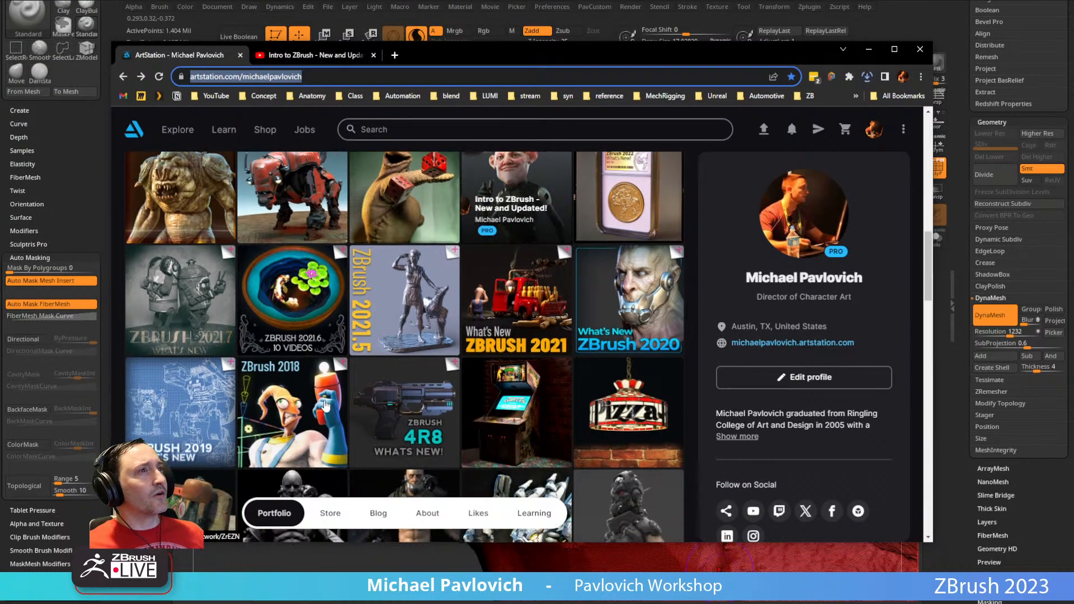
{"action": "mouse_move", "coordinate": [278, 414]}
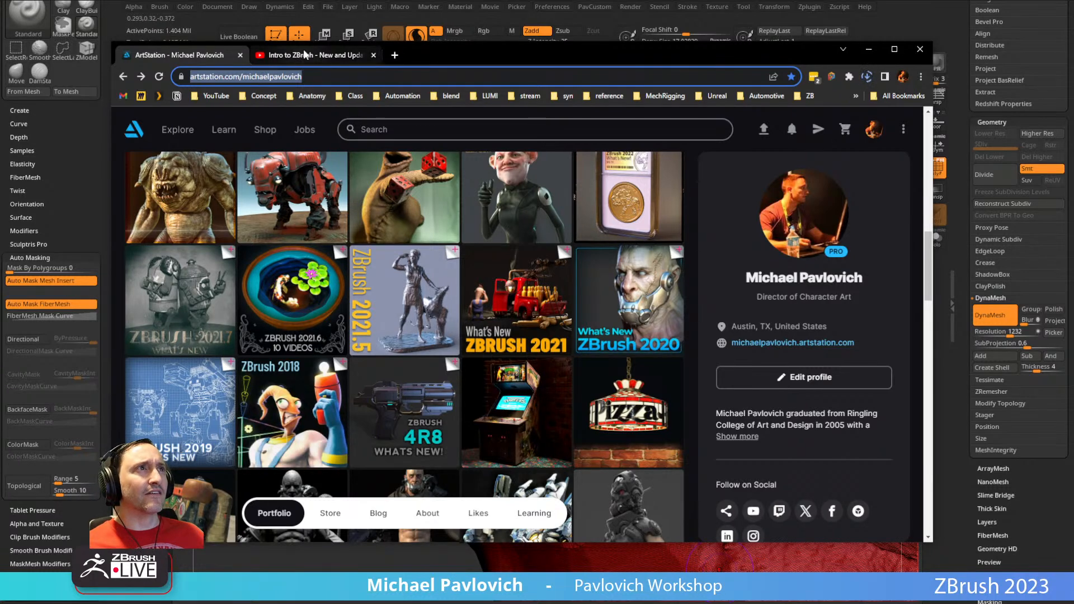
- Go back to the YouTube channel's playlists, search the channel for "sculptris" and look through the resulting videos
{"action": "left_click", "coordinate": [330, 54]}
{"action": "left_click", "coordinate": [123, 76]}
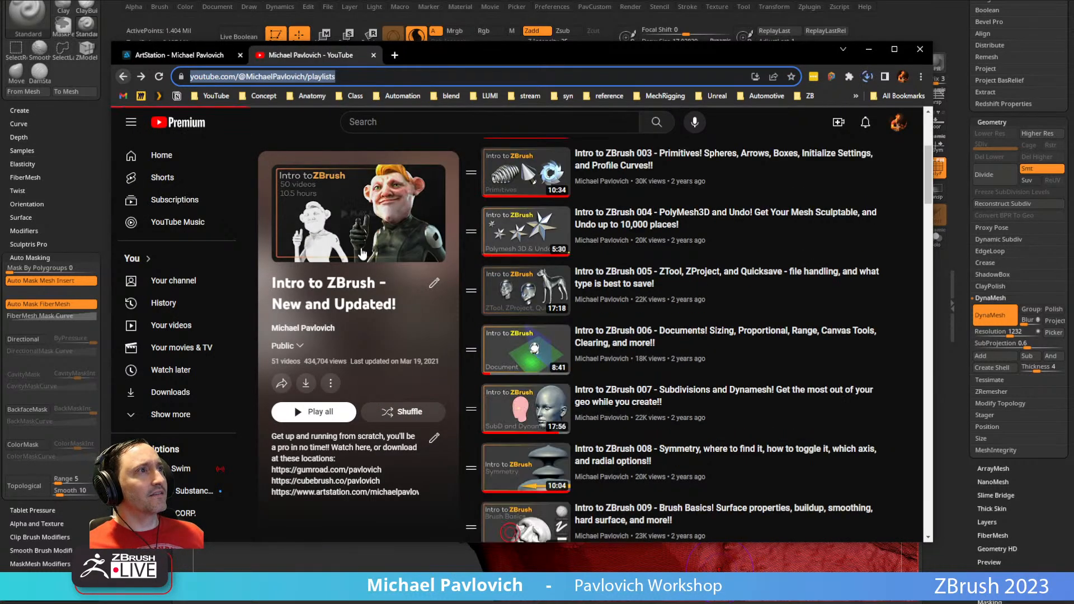
{"action": "left_click", "coordinate": [655, 208]}
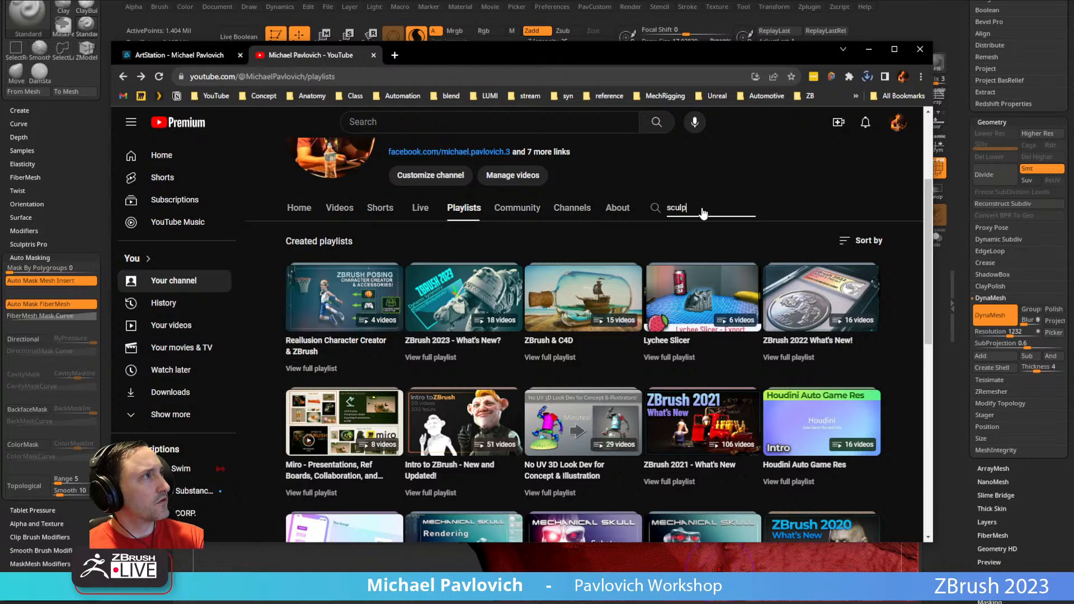
{"action": "type", "text": "sculptris"}
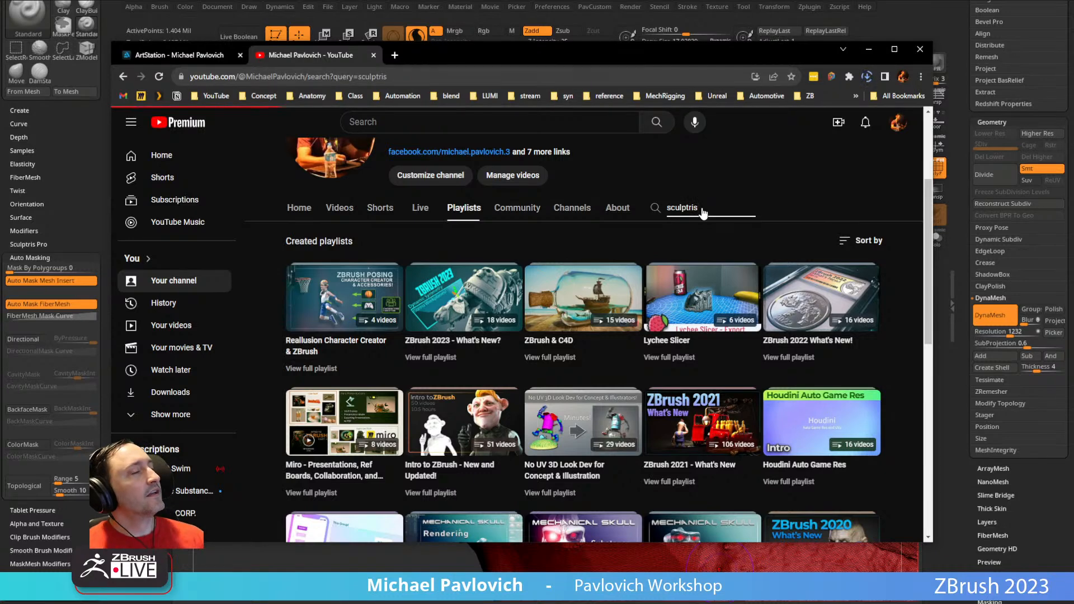
{"action": "key", "text": "Return"}
{"action": "scroll", "coordinate": [571, 336], "scroll_direction": "down", "scroll_amount": 2}
{"action": "scroll", "coordinate": [569, 341], "scroll_direction": "down", "scroll_amount": 3}
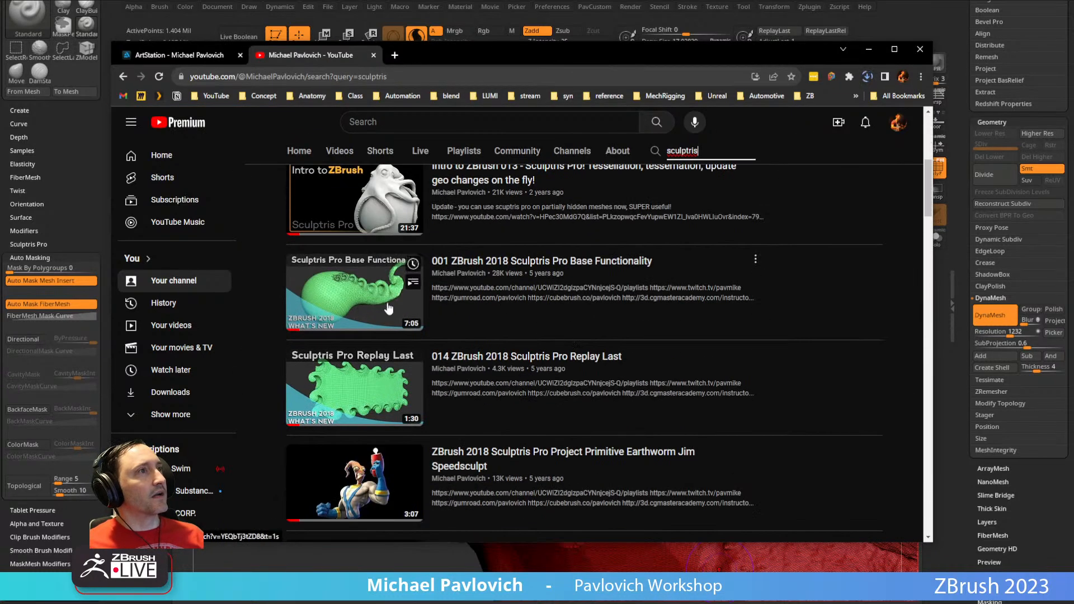
{"action": "scroll", "coordinate": [442, 337], "scroll_direction": "down", "scroll_amount": 2}
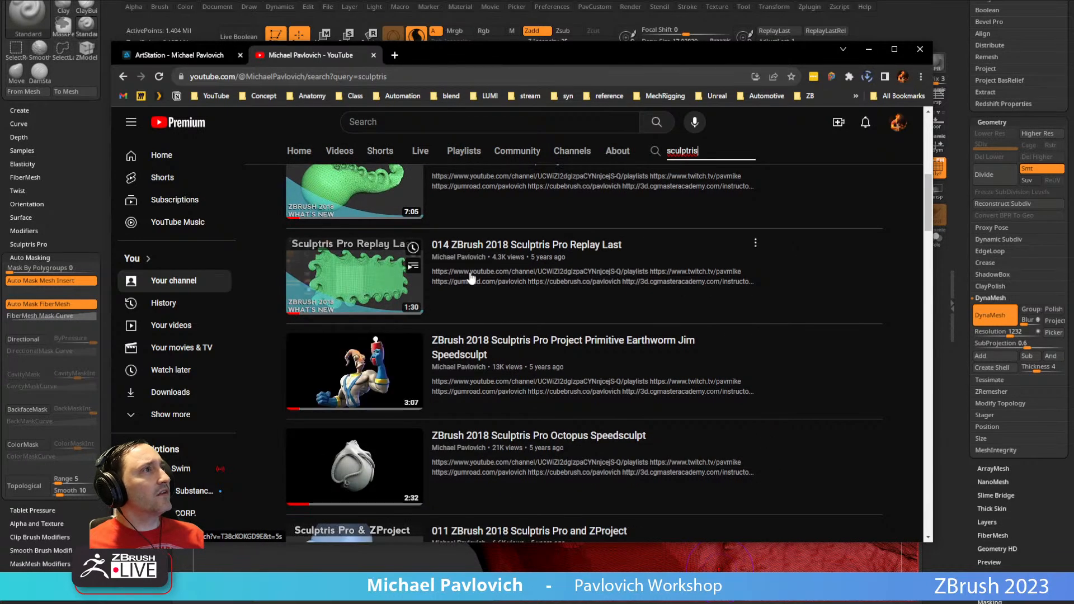
{"action": "scroll", "coordinate": [540, 289], "scroll_direction": "up", "scroll_amount": 5}
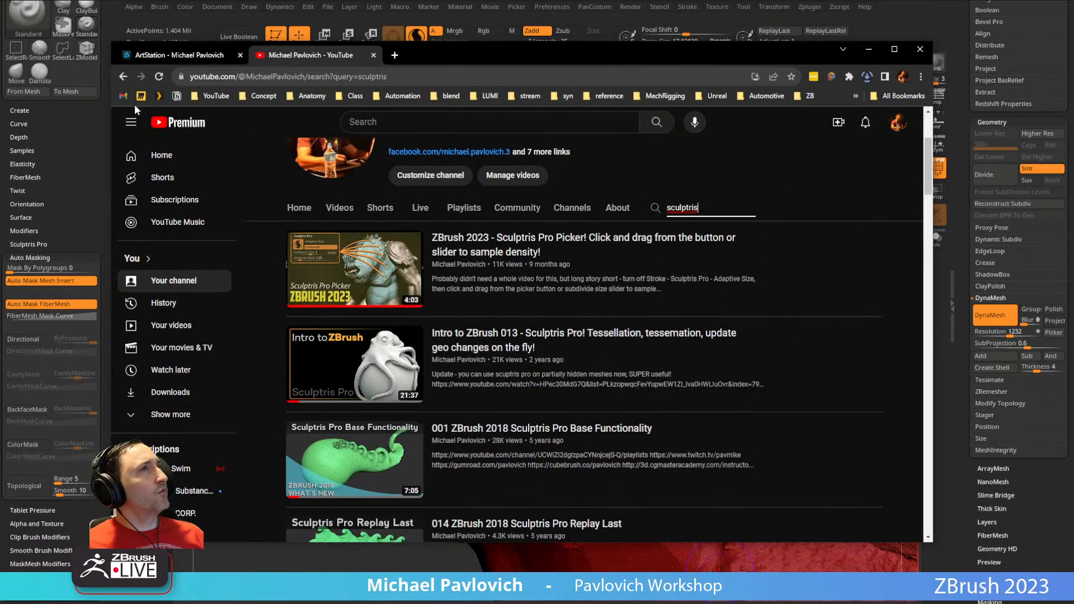
- Return to the channel's playlists, open the full "ZBrush 2018 What's New" playlist and look through its videos
{"action": "left_click", "coordinate": [122, 76]}
{"action": "scroll", "coordinate": [442, 309], "scroll_direction": "down", "scroll_amount": 10}
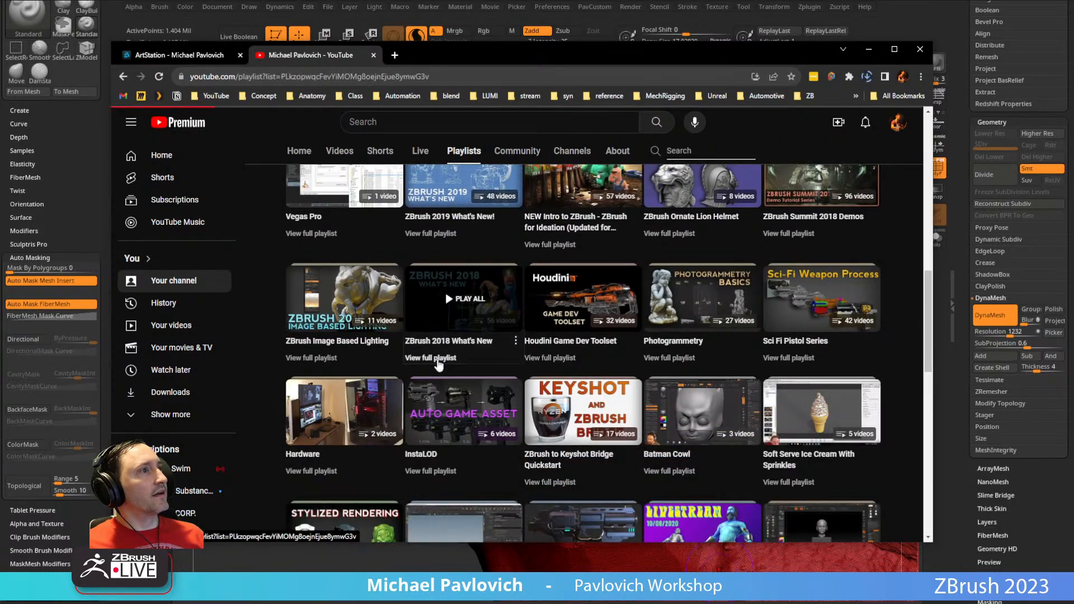
{"action": "left_click", "coordinate": [438, 358]}
{"action": "scroll", "coordinate": [691, 293], "scroll_direction": "down", "scroll_amount": 10}
{"action": "scroll", "coordinate": [691, 292], "scroll_direction": "down", "scroll_amount": 15}
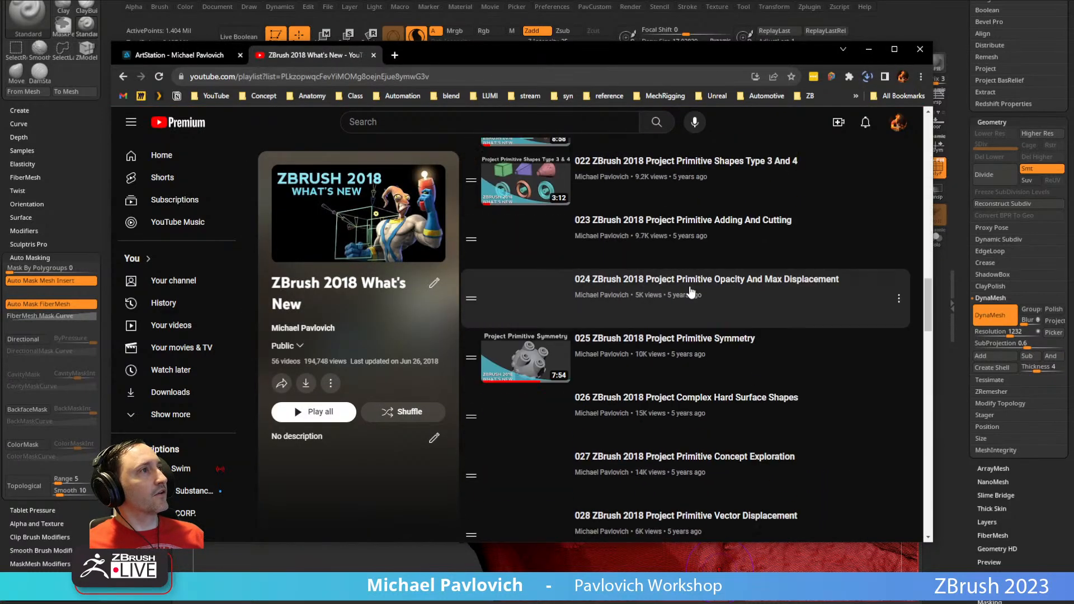
- Return to the channel's playlists page, view the ArtStation profile and channel addresses, and go back to ZBrush
{"action": "scroll", "coordinate": [692, 301], "scroll_direction": "up", "scroll_amount": 8}
{"action": "scroll", "coordinate": [693, 300], "scroll_direction": "up", "scroll_amount": 5}
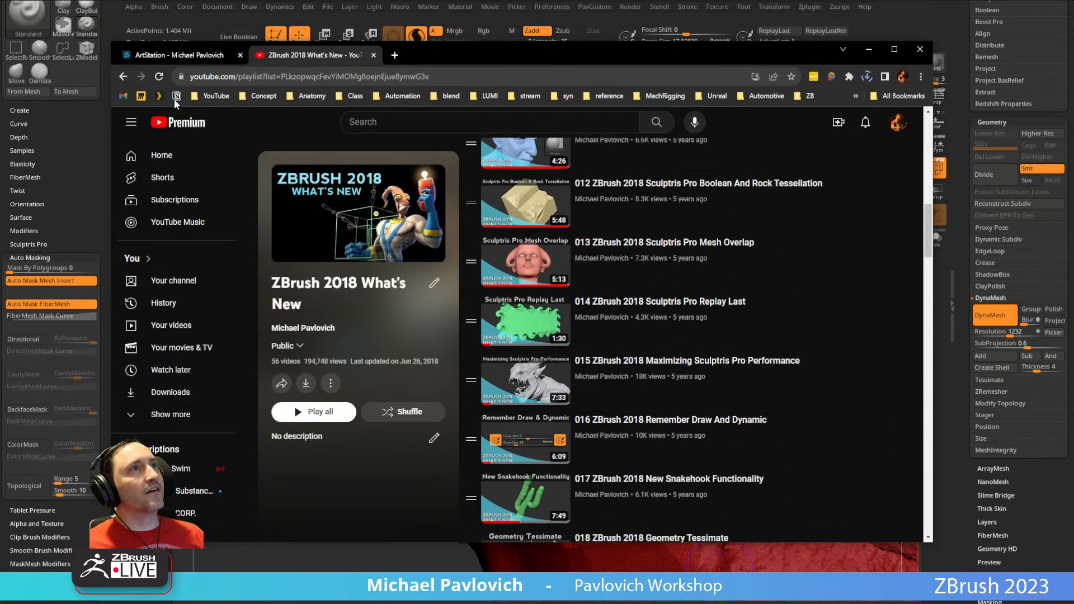
{"action": "left_click", "coordinate": [123, 76]}
{"action": "left_click", "coordinate": [178, 55]}
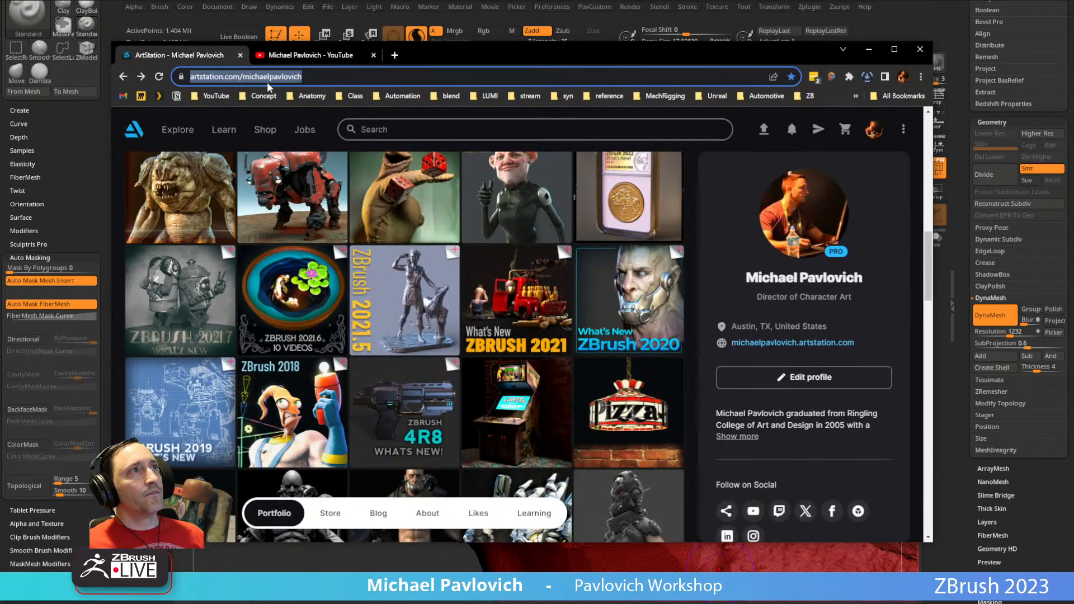
{"action": "left_click", "coordinate": [272, 79]}
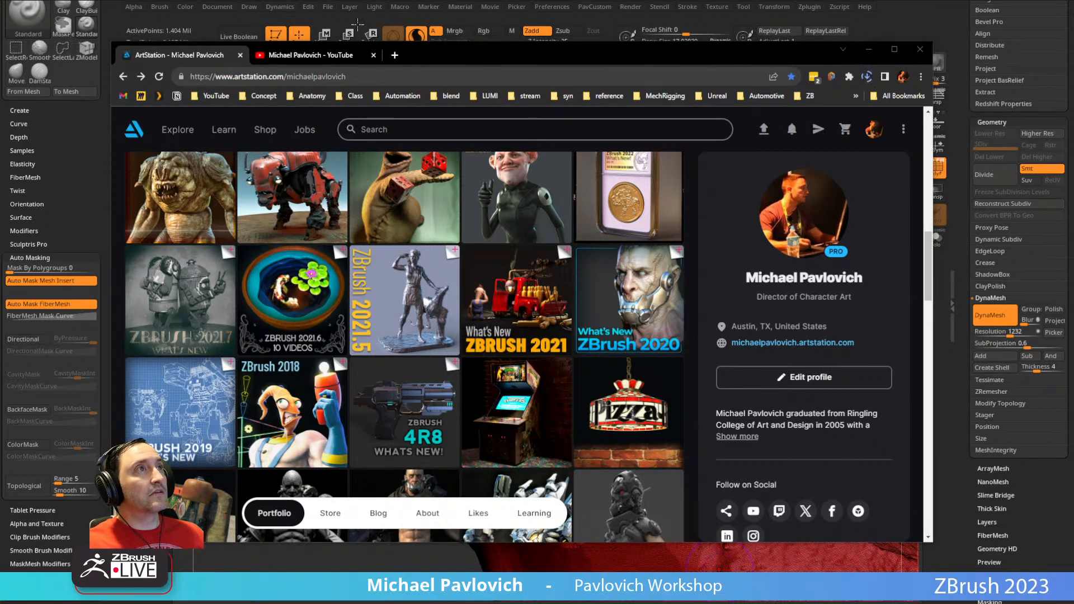
{"action": "left_click", "coordinate": [336, 56]}
{"action": "left_click", "coordinate": [351, 75]}
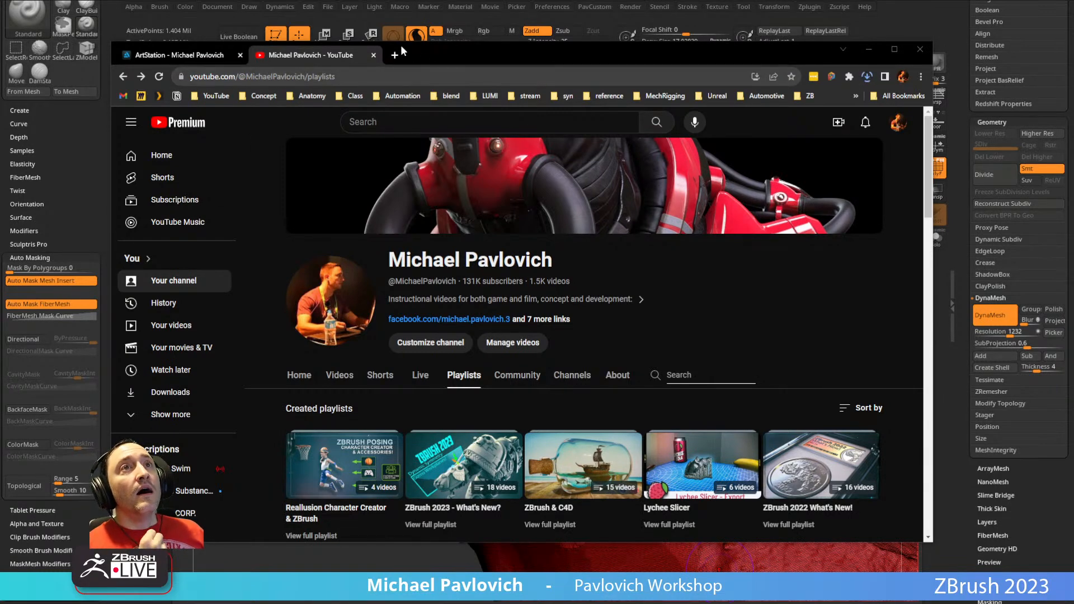
{"action": "left_click_drag", "start_coordinate": [442, 53], "coordinate": [411, 603]}
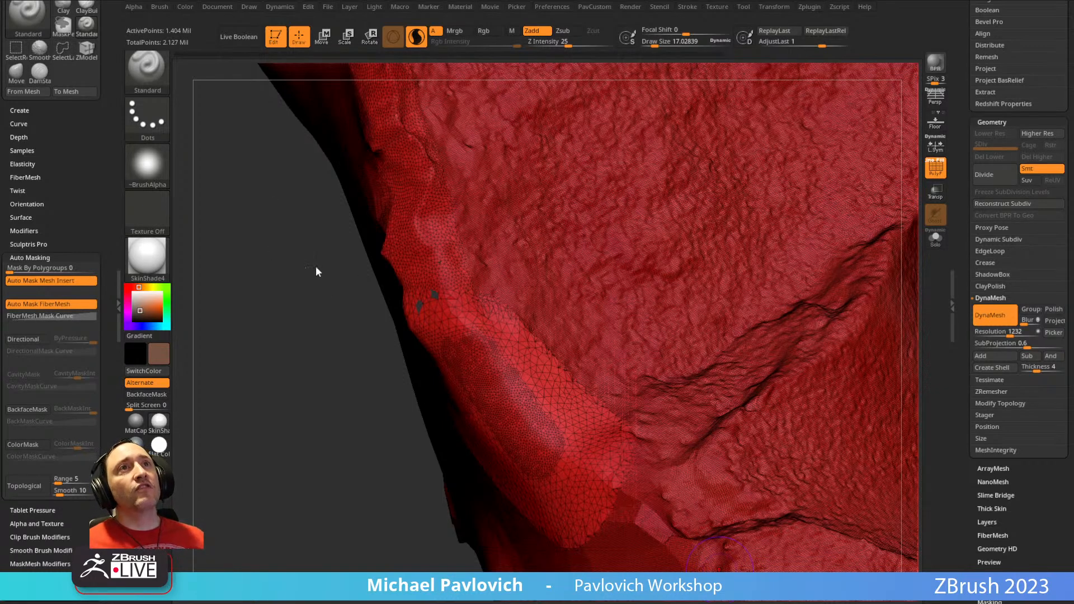
- Fill the two small gaps in the mesh along the seam with Close Holes
{"action": "key", "text": "ctrl+shift"}
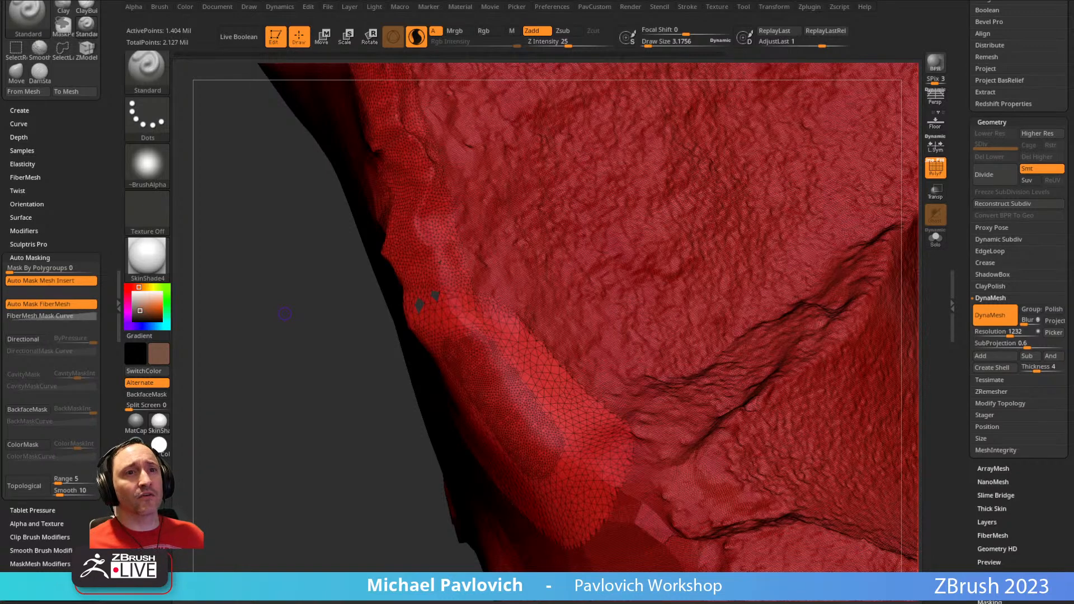
{"action": "mouse_move", "coordinate": [313, 363]}
{"action": "left_mouse_down"}
{"action": "mouse_move", "coordinate": [295, 345]}
{"action": "mouse_move", "coordinate": [313, 403]}
{"action": "mouse_move", "coordinate": [574, 261]}
{"action": "left_mouse_up"}
{"action": "mouse_move", "coordinate": [691, 236]}
{"action": "left_mouse_down"}
{"action": "mouse_move", "coordinate": [725, 233]}
{"action": "mouse_move", "coordinate": [745, 200]}
{"action": "left_mouse_up"}
{"action": "key", "text": "space"}
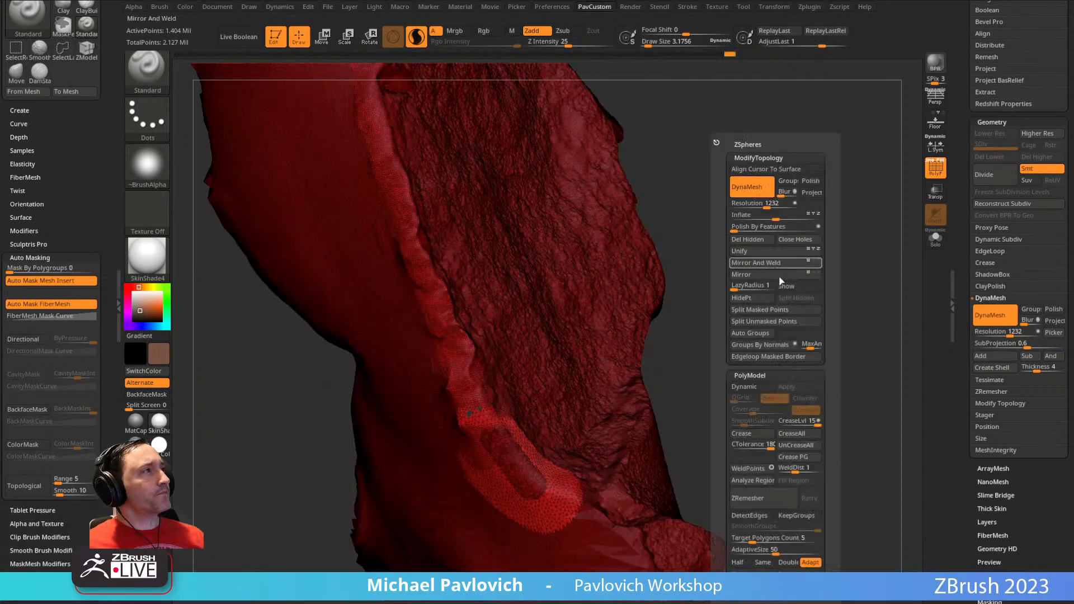
{"action": "right_click_drag", "start_coordinate": [498, 404], "coordinate": [465, 354], "text": "alt"}
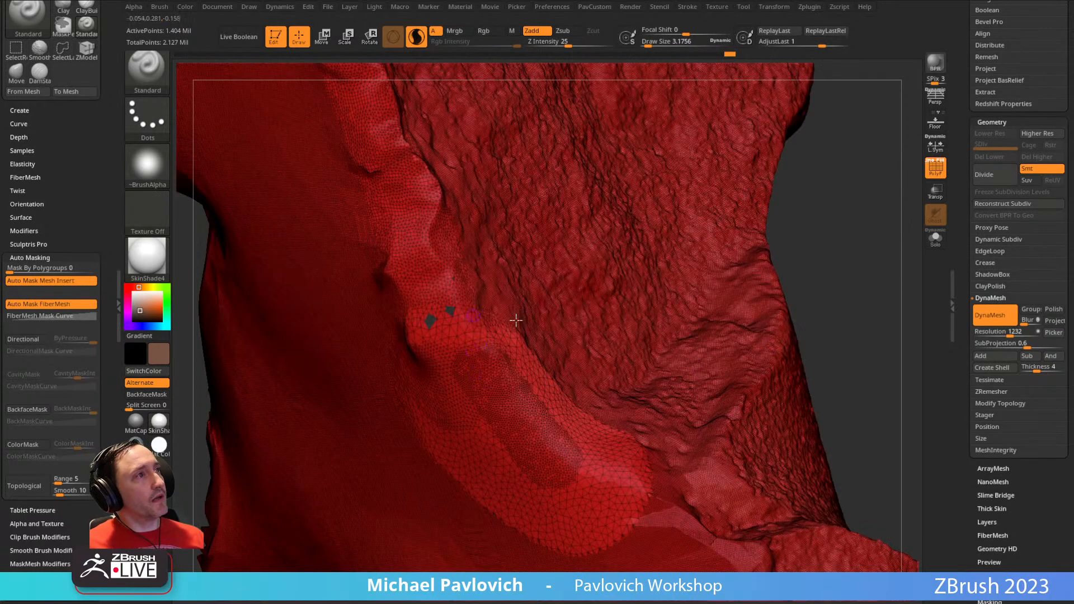
{"action": "key", "text": "space"}
{"action": "left_click", "coordinate": [878, 242]}
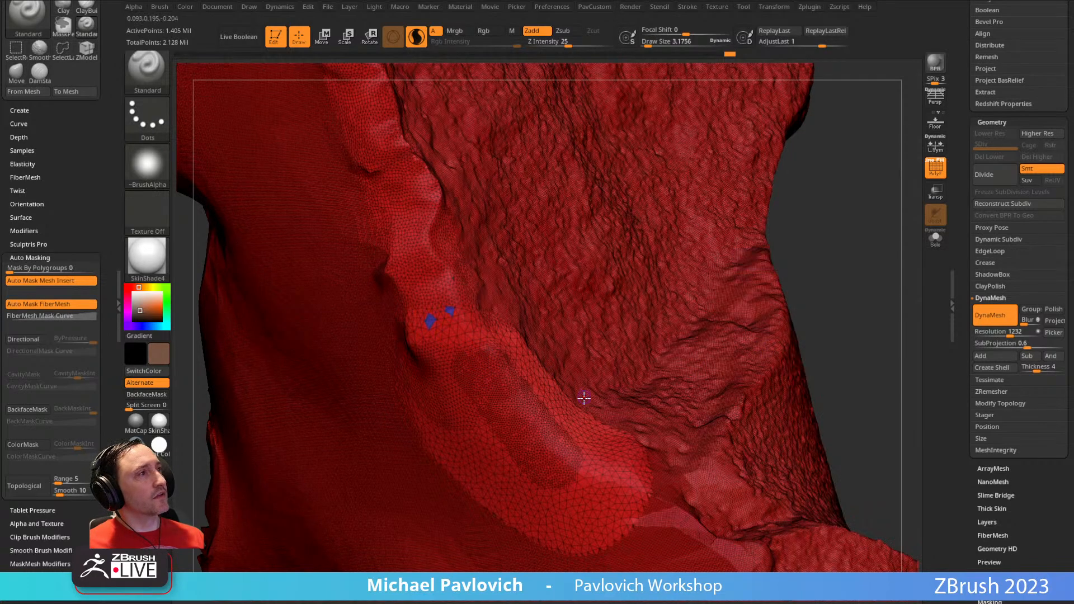
- Group the whole mesh into a single polygroup and turn off the polyframe display
{"action": "left_click_drag", "start_coordinate": [839, 228], "coordinate": [781, 218], "text": "alt"}
{"action": "key", "text": "ctrl+w"}
{"action": "mouse_move", "coordinate": [771, 286]}
{"action": "left_mouse_down"}
{"action": "mouse_move", "coordinate": [803, 235]}
{"action": "mouse_move", "coordinate": [671, 285]}
{"action": "left_mouse_up"}
{"action": "key", "text": "shift+f"}
{"action": "key", "text": "f"}
- Smooth the jagged spikes around the base and rebuilt back with Sculptris Pro on, using a draw size of about 41
{"action": "mouse_move", "coordinate": [367, 358]}
{"action": "left_mouse_down"}
{"action": "mouse_move", "coordinate": [353, 369]}
{"action": "mouse_move", "coordinate": [329, 307]}
{"action": "mouse_move", "coordinate": [471, 385]}
{"action": "left_mouse_up"}
{"action": "key", "text": "s"}
{"action": "key", "text": "shift"}
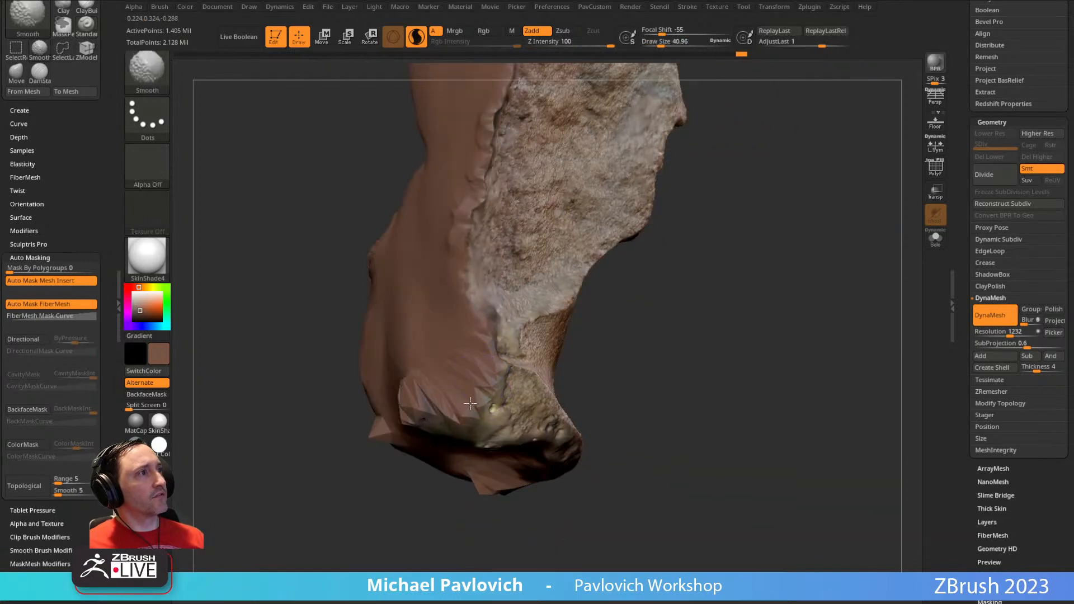
{"action": "left_click_drag", "start_coordinate": [339, 506], "coordinate": [445, 476]}
{"action": "left_click_drag", "start_coordinate": [320, 453], "coordinate": [400, 386], "text": "shift"}
{"action": "left_click_drag", "start_coordinate": [592, 202], "coordinate": [647, 283]}
{"action": "mouse_move", "coordinate": [401, 448]}
{"action": "left_mouse_down", "text": "shift"}
{"action": "mouse_move", "coordinate": [385, 446]}
{"action": "mouse_move", "coordinate": [392, 376]}
{"action": "left_mouse_up", "text": "shift"}
{"action": "mouse_move", "coordinate": [556, 205]}
{"action": "left_mouse_down", "text": "alt"}
{"action": "mouse_move", "coordinate": [645, 235]}
{"action": "mouse_move", "coordinate": [694, 272]}
{"action": "left_mouse_up", "text": "alt"}
{"action": "left_click_drag", "start_coordinate": [503, 361], "coordinate": [422, 364], "text": "shift"}
{"action": "left_click_drag", "start_coordinate": [415, 257], "coordinate": [364, 194], "text": "shift"}
- Smooth the rebuilt surface along the top of the head where it meets the scanned hair and broken stone
{"action": "left_click_drag", "start_coordinate": [420, 137], "coordinate": [615, 263], "text": "alt"}
{"action": "mouse_move", "coordinate": [530, 346]}
{"action": "left_mouse_down", "text": "shift"}
{"action": "mouse_move", "coordinate": [482, 293]}
{"action": "mouse_move", "coordinate": [400, 246]}
{"action": "left_mouse_up", "text": "shift"}
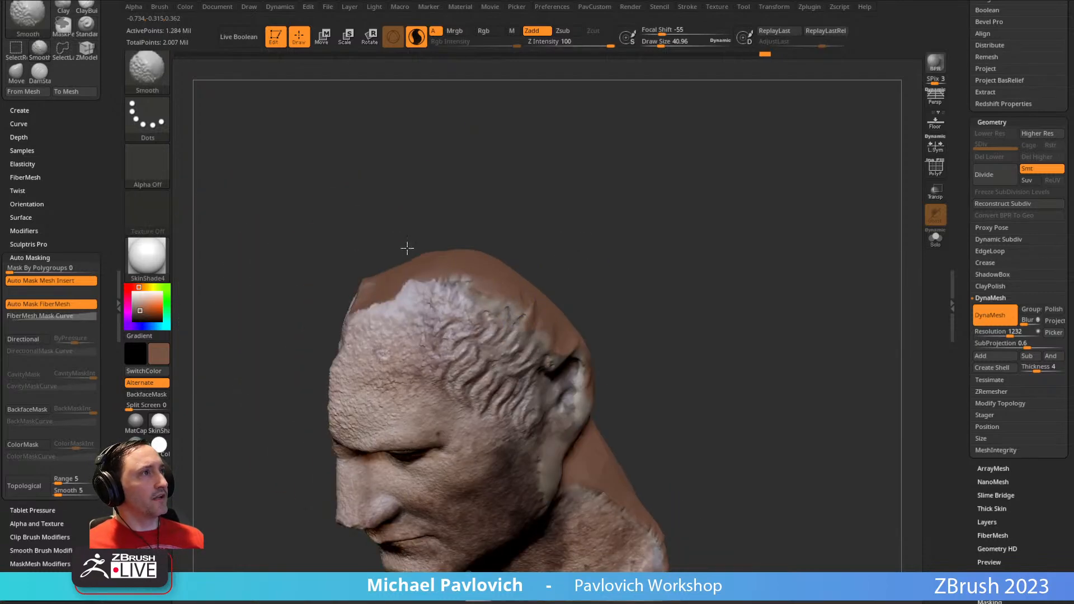
{"action": "left_click_drag", "start_coordinate": [582, 201], "coordinate": [650, 216]}
{"action": "mouse_move", "coordinate": [629, 251]}
{"action": "left_mouse_down", "text": "alt"}
{"action": "mouse_move", "coordinate": [615, 230]}
{"action": "mouse_move", "coordinate": [665, 221]}
{"action": "left_mouse_up", "text": "alt"}
{"action": "left_click_drag", "start_coordinate": [444, 199], "coordinate": [464, 192], "text": "shift"}
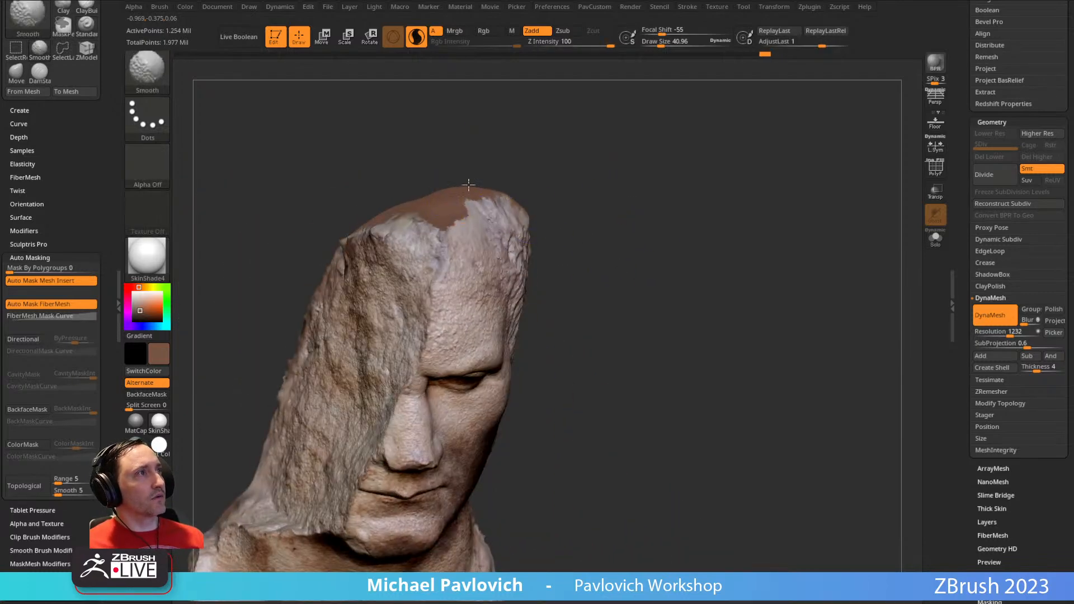
- Smooth the faceted patches and creases over the rebuilt shoulder and the underside of the base
{"action": "left_click_drag", "start_coordinate": [673, 372], "coordinate": [691, 153], "text": "alt"}
{"action": "left_click_drag", "start_coordinate": [828, 240], "coordinate": [688, 263]}
{"action": "mouse_move", "coordinate": [391, 476]}
{"action": "left_mouse_down", "text": "shift"}
{"action": "mouse_move", "coordinate": [399, 411]}
{"action": "mouse_move", "coordinate": [398, 492]}
{"action": "left_mouse_up", "text": "shift"}
{"action": "mouse_move", "coordinate": [610, 397]}
{"action": "left_mouse_down", "text": "alt"}
{"action": "mouse_move", "coordinate": [674, 294]}
{"action": "mouse_move", "coordinate": [680, 215]}
{"action": "left_mouse_up", "text": "alt"}
{"action": "left_click_drag", "start_coordinate": [430, 404], "coordinate": [429, 412], "text": "shift"}
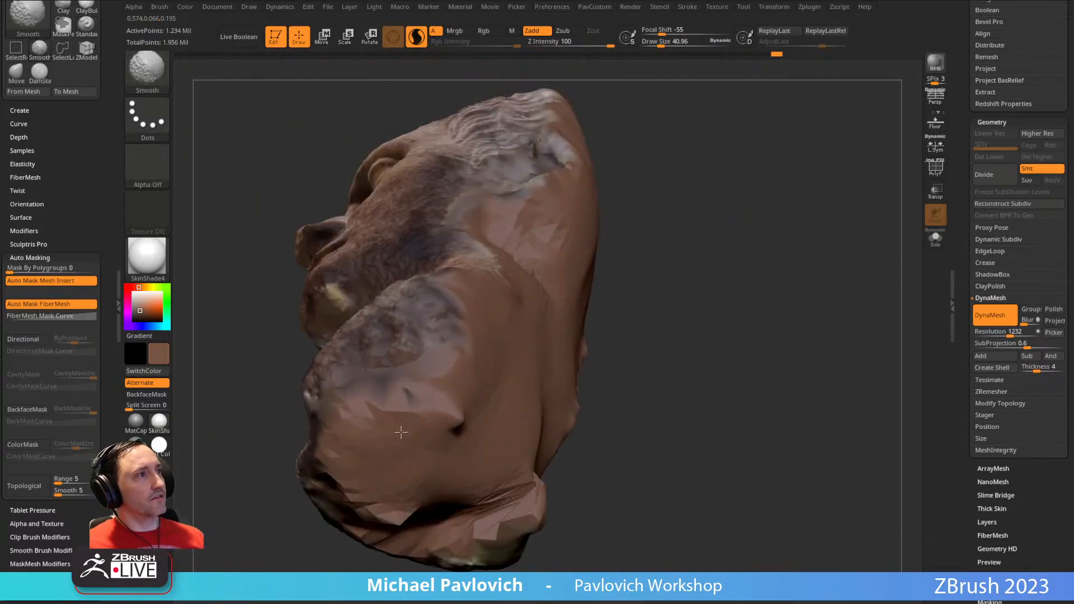
{"action": "mouse_move", "coordinate": [731, 385]}
{"action": "left_mouse_down"}
{"action": "mouse_move", "coordinate": [703, 326]}
{"action": "mouse_move", "coordinate": [366, 379]}
{"action": "left_mouse_up"}
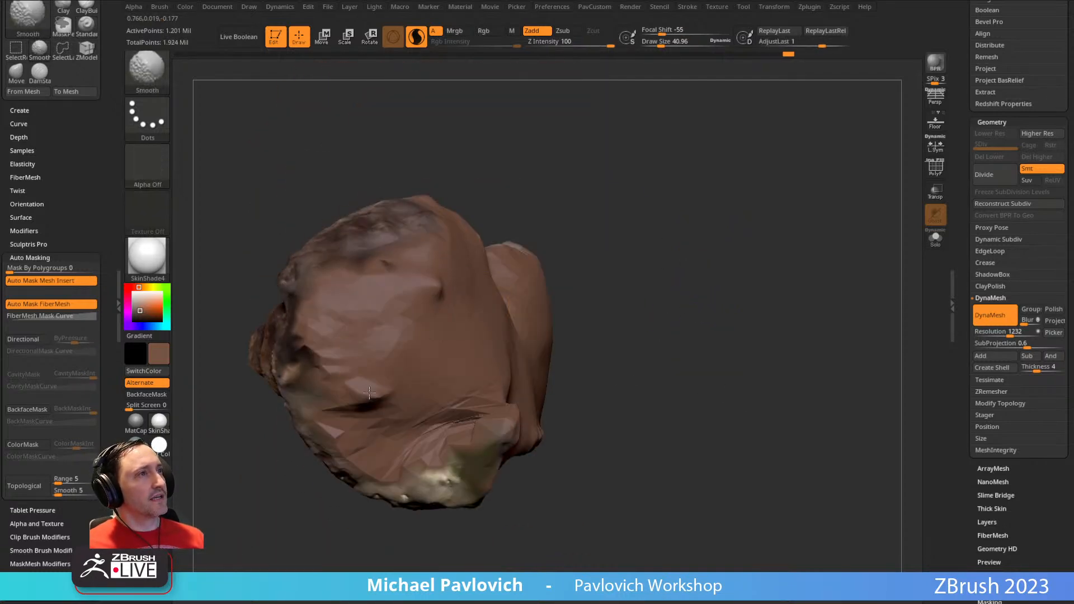
{"action": "mouse_move", "coordinate": [336, 441]}
{"action": "left_mouse_down", "text": "shift"}
{"action": "mouse_move", "coordinate": [417, 453]}
{"action": "mouse_move", "coordinate": [489, 417]}
{"action": "mouse_move", "coordinate": [461, 415]}
{"action": "left_mouse_up", "text": "shift"}
{"action": "mouse_move", "coordinate": [567, 400]}
{"action": "left_mouse_down"}
{"action": "mouse_move", "coordinate": [542, 415]}
{"action": "mouse_move", "coordinate": [513, 398]}
{"action": "left_mouse_up"}
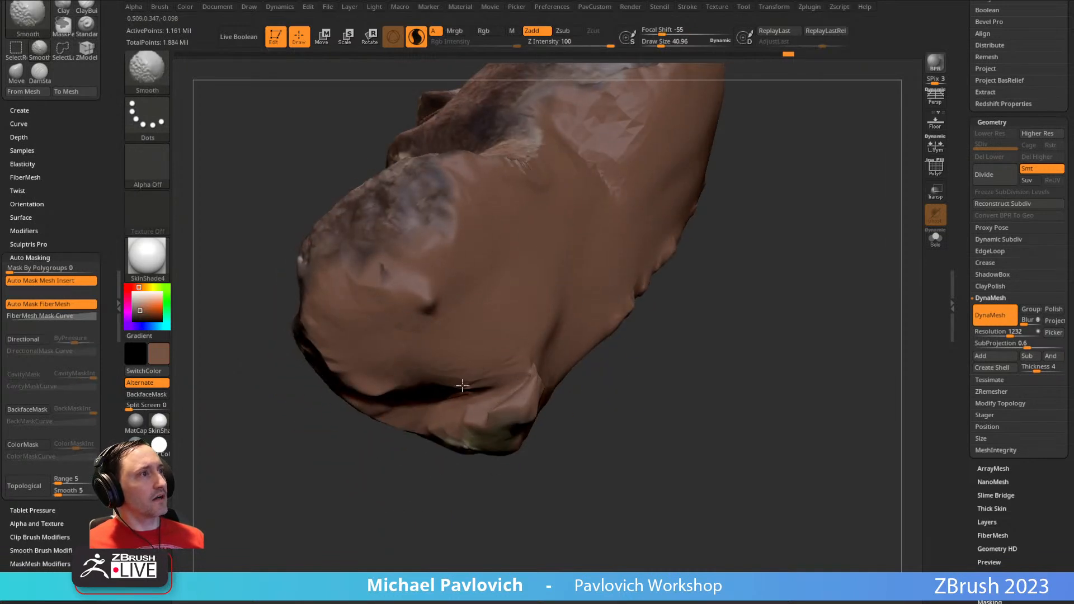
{"action": "left_click_drag", "start_coordinate": [338, 338], "coordinate": [348, 341], "text": "shift"}
- Inflate the hollow in the base with the Inflat brush at draw size about 87 and Sculptris Pro off, then remesh with DynaMesh
{"action": "key", "text": "b"}
{"action": "key", "text": "i"}
{"action": "key", "text": "n"}
{"action": "left_click_drag", "start_coordinate": [639, 357], "coordinate": [512, 366]}
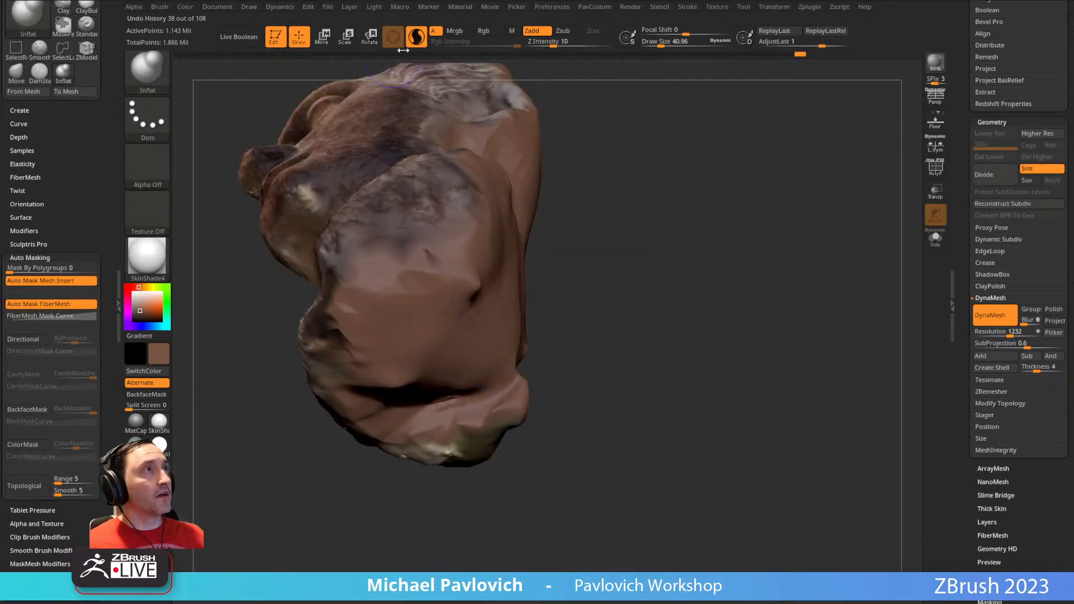
{"action": "left_click", "coordinate": [416, 37]}
{"action": "mouse_move", "coordinate": [451, 404]}
{"action": "left_mouse_down"}
{"action": "mouse_move", "coordinate": [443, 396]}
{"action": "mouse_move", "coordinate": [490, 388]}
{"action": "mouse_move", "coordinate": [451, 409]}
{"action": "mouse_move", "coordinate": [407, 385]}
{"action": "mouse_move", "coordinate": [451, 388]}
{"action": "left_mouse_up"}
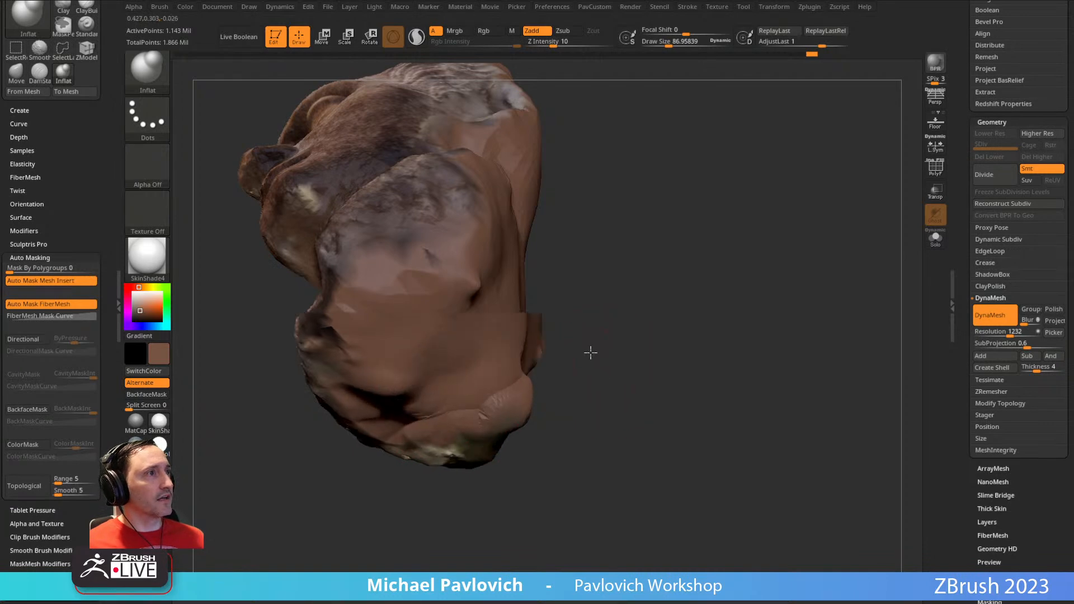
{"action": "left_click_drag", "start_coordinate": [599, 370], "coordinate": [760, 235]}
{"action": "left_click_drag", "start_coordinate": [777, 217], "coordinate": [811, 333], "text": "ctrl"}
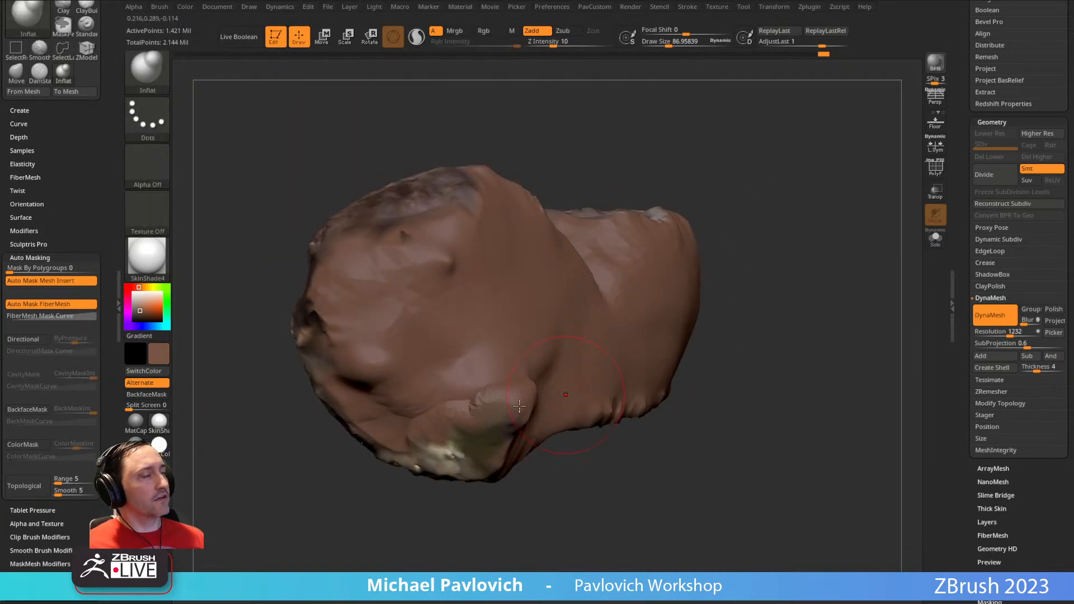
- Inflate the remaining crease in the base and smooth the shoulder, neck and back surfaces at a smoothing size of about 46
{"action": "left_click_drag", "start_coordinate": [786, 275], "coordinate": [493, 391]}
{"action": "key", "text": "shift"}
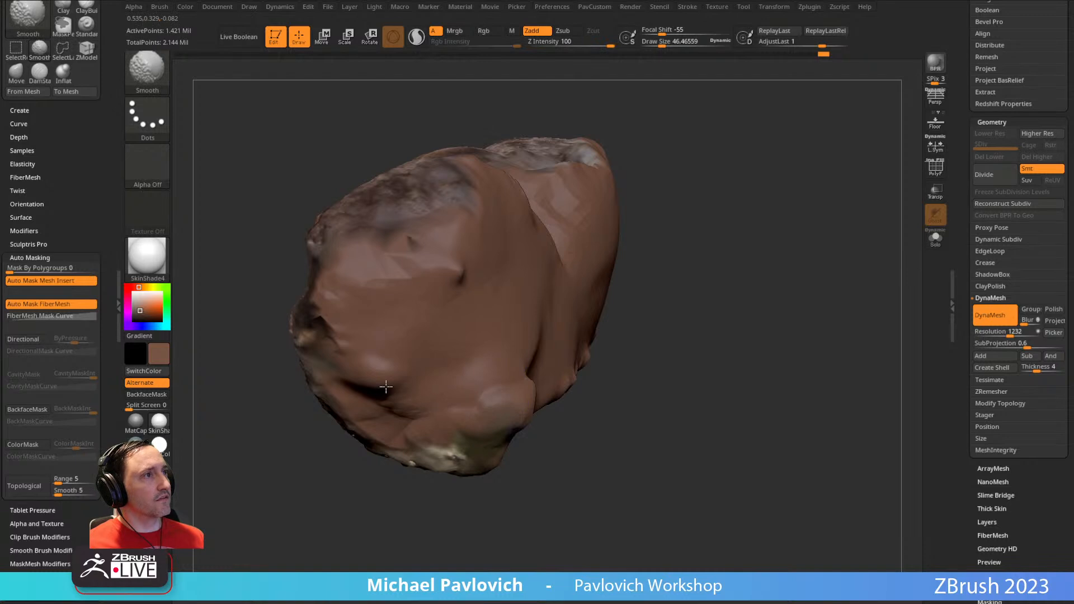
{"action": "mouse_move", "coordinate": [616, 297]}
{"action": "left_mouse_down"}
{"action": "mouse_move", "coordinate": [726, 355]}
{"action": "mouse_move", "coordinate": [682, 328]}
{"action": "mouse_move", "coordinate": [738, 297]}
{"action": "mouse_move", "coordinate": [451, 369]}
{"action": "left_mouse_up"}
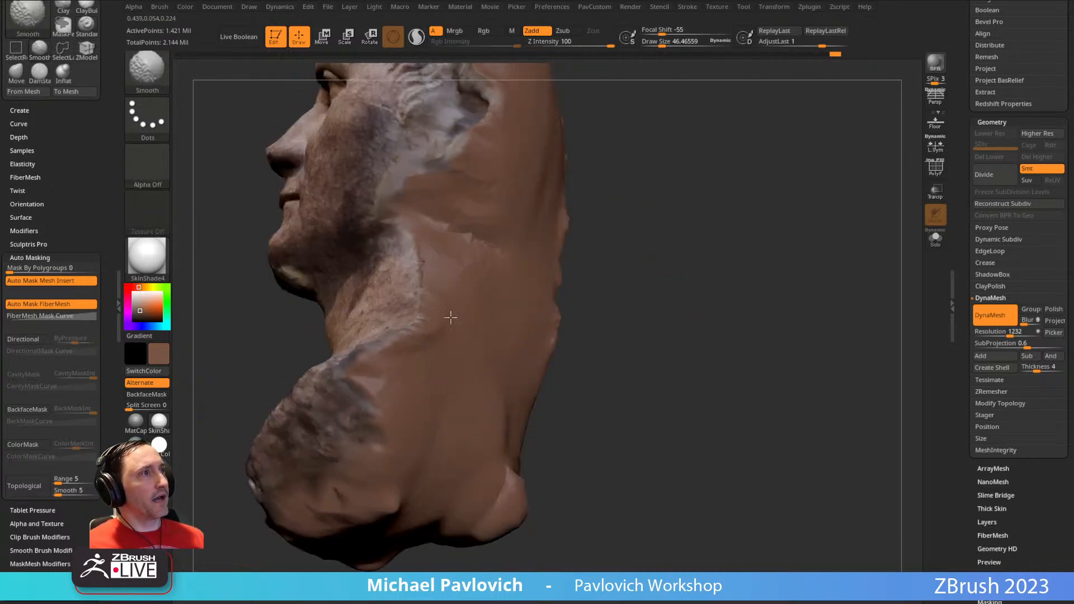
{"action": "left_click_drag", "start_coordinate": [427, 331], "coordinate": [563, 377], "text": "shift"}
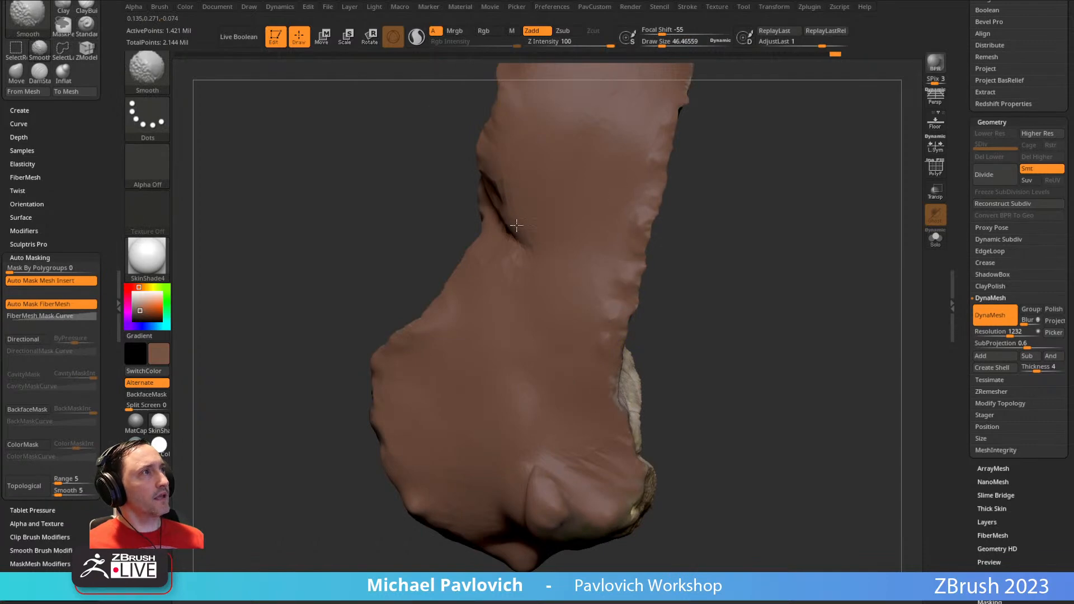
{"action": "mouse_move", "coordinate": [510, 175]}
{"action": "left_mouse_down"}
{"action": "mouse_move", "coordinate": [767, 183]}
{"action": "mouse_move", "coordinate": [733, 218]}
{"action": "mouse_move", "coordinate": [739, 250]}
{"action": "mouse_move", "coordinate": [817, 256]}
{"action": "mouse_move", "coordinate": [739, 259]}
{"action": "mouse_move", "coordinate": [697, 300]}
{"action": "mouse_move", "coordinate": [723, 294]}
{"action": "mouse_move", "coordinate": [717, 272]}
{"action": "left_mouse_up"}
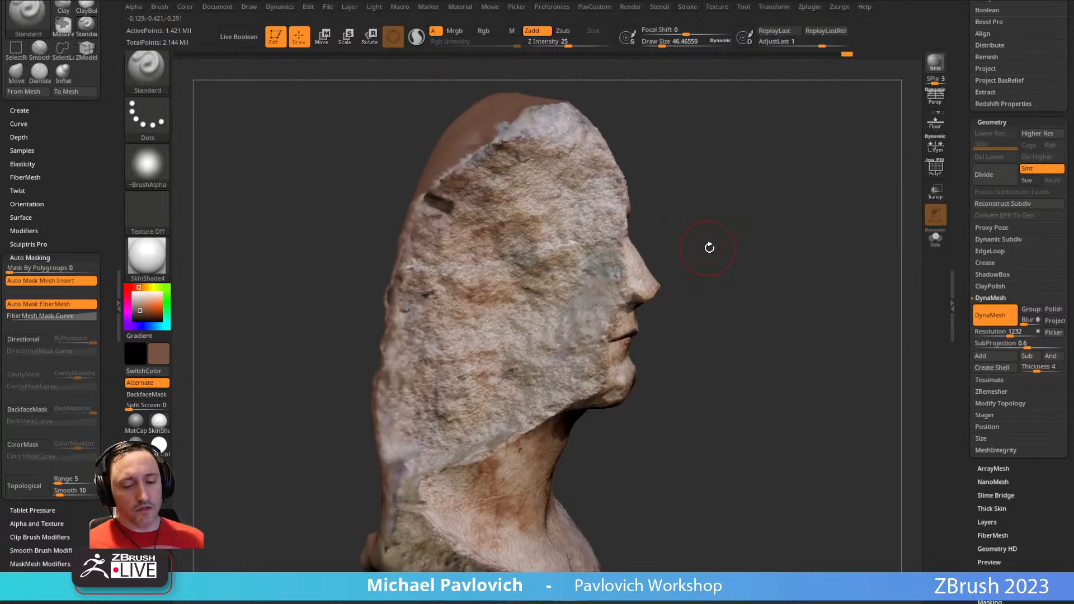
- Select the XTractor brush for sampling the scanned stone surface
{"action": "key", "text": "b"}
{"action": "key", "text": "x"}
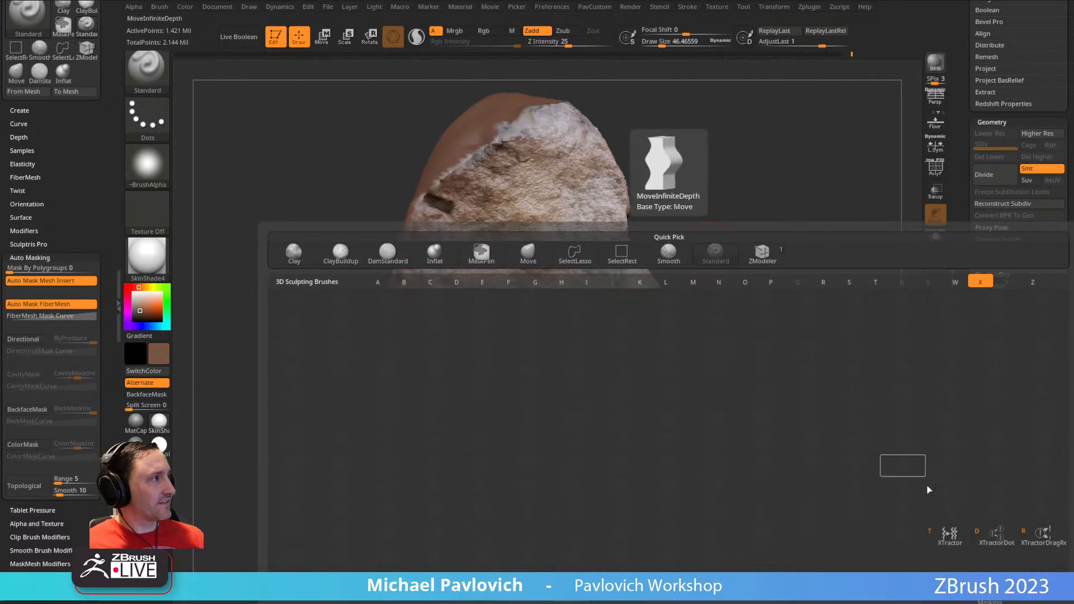
{"action": "left_click", "coordinate": [941, 538]}
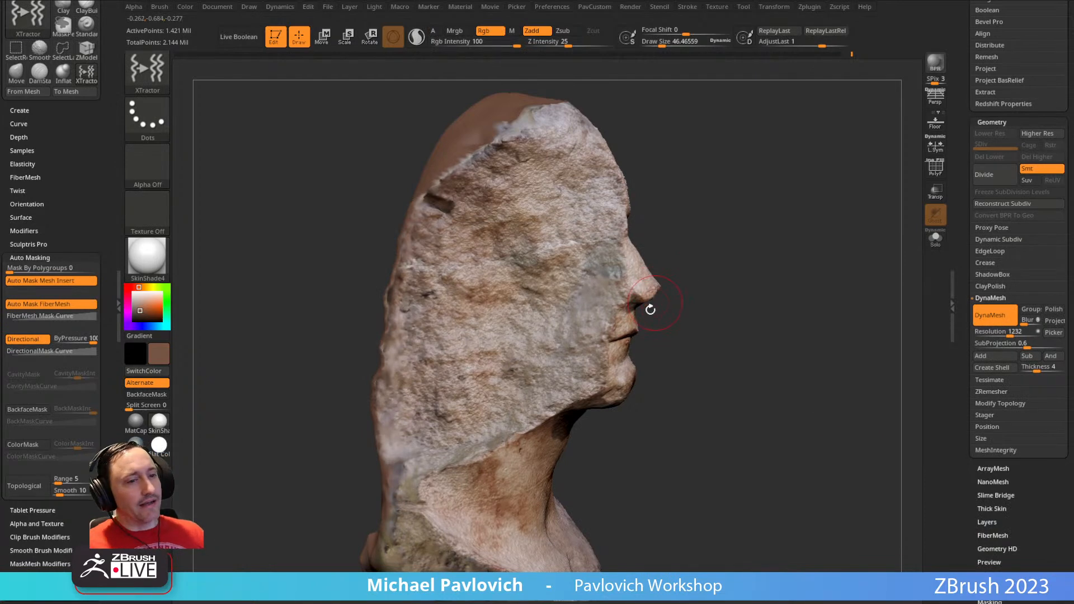
- Switch to the browser, search the YouTube channel for "xtractor", look through the resulting videos, and return to ZBrush
{"action": "left_click_drag", "start_coordinate": [534, 601], "coordinate": [445, 66]}
{"action": "left_click", "coordinate": [452, 87]}
{"action": "left_click", "coordinate": [608, 388]}
{"action": "type", "text": "xtract"}
{"action": "key", "text": "Return"}
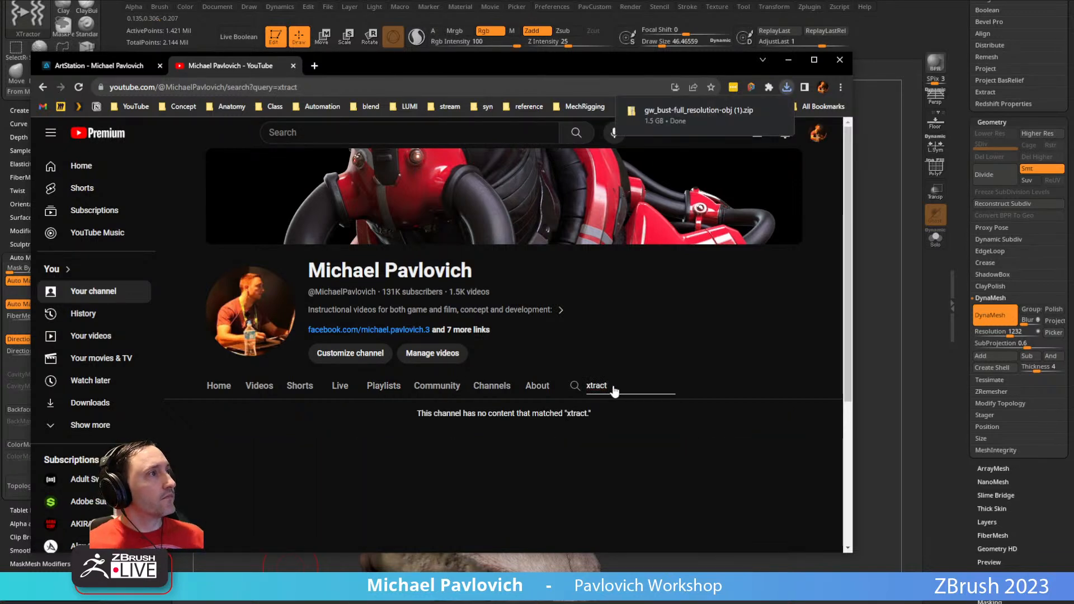
{"action": "type", "text": "or"}
{"action": "key", "text": "Return"}
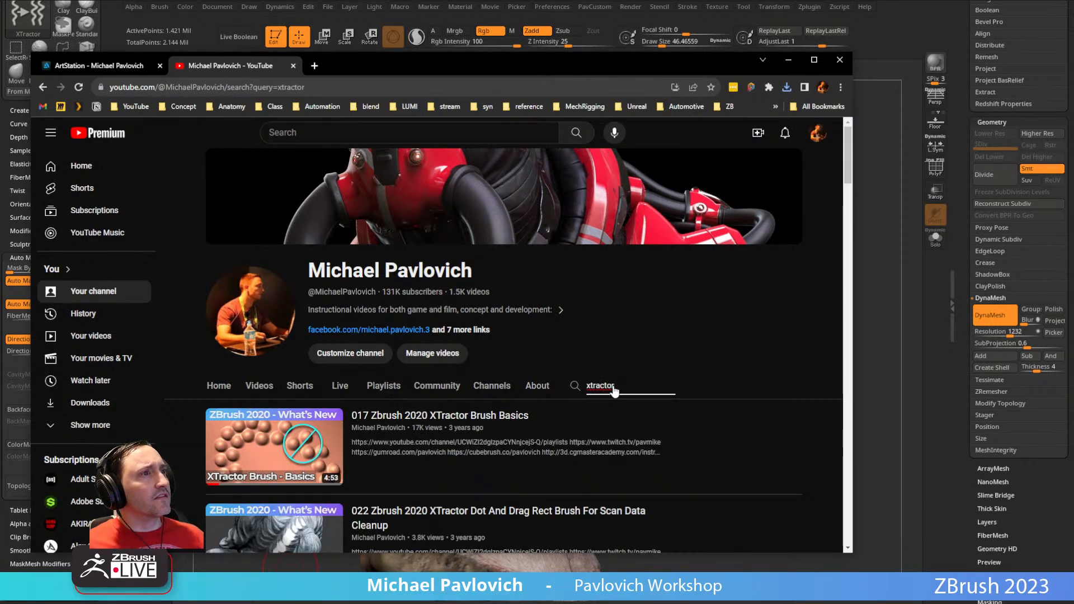
{"action": "scroll", "coordinate": [613, 390], "scroll_direction": "down", "scroll_amount": 2}
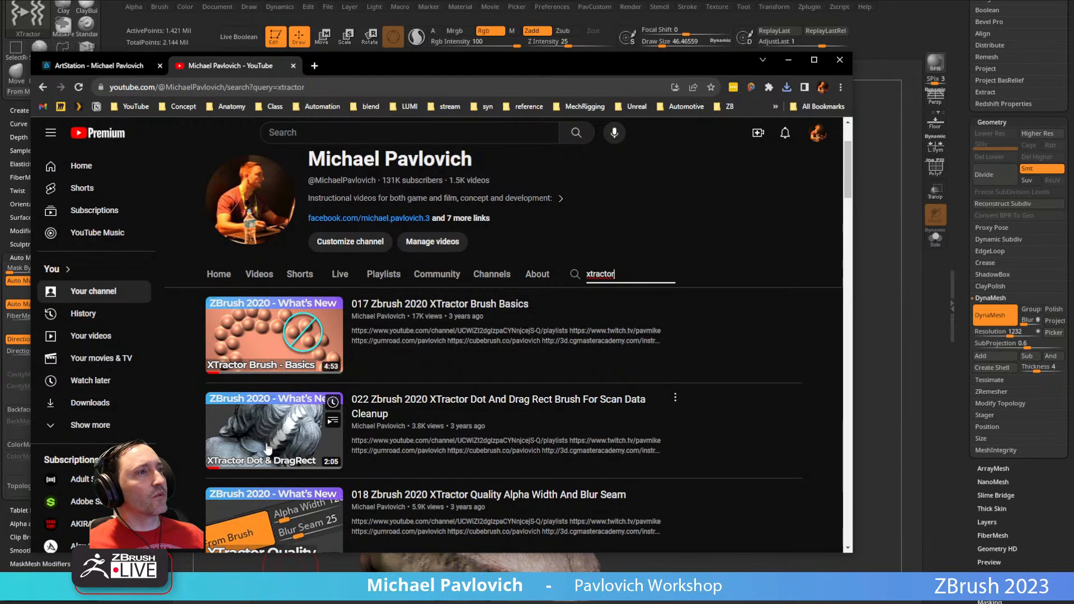
{"action": "mouse_move", "coordinate": [499, 68]}
{"action": "left_mouse_down"}
{"action": "mouse_move", "coordinate": [639, 465]}
{"action": "mouse_move", "coordinate": [643, 596]}
{"action": "left_mouse_up"}
- Extract the rough stone alpha and texture from the head's broken side with XTractor at a draw size of about 52
{"action": "mouse_move", "coordinate": [704, 189]}
{"action": "left_mouse_down"}
{"action": "mouse_move", "coordinate": [753, 185]}
{"action": "mouse_move", "coordinate": [750, 204]}
{"action": "mouse_move", "coordinate": [782, 234]}
{"action": "mouse_move", "coordinate": [751, 214]}
{"action": "left_mouse_up"}
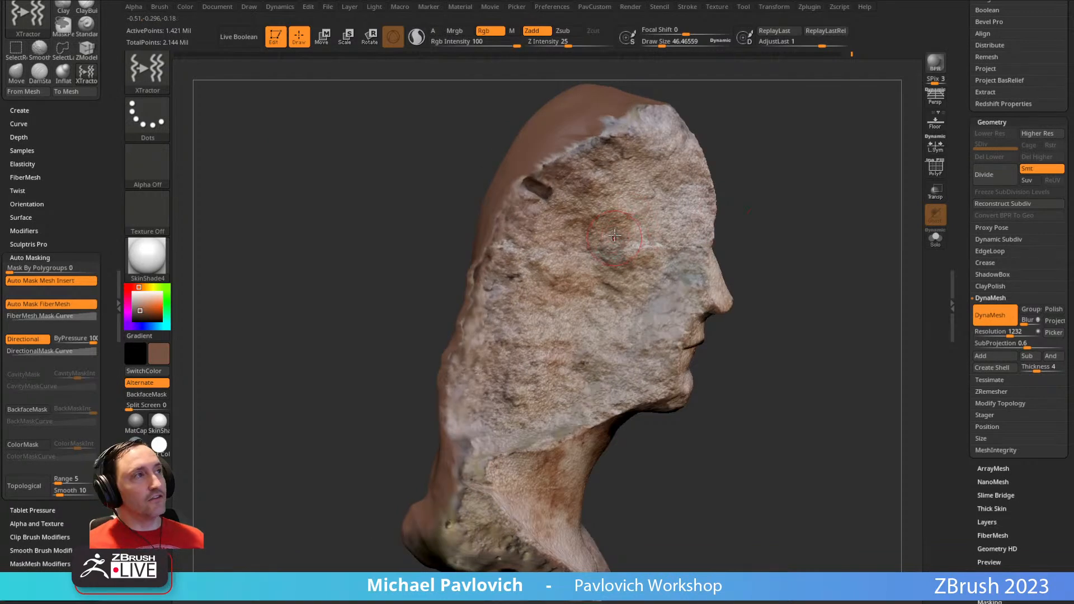
{"action": "key", "text": "s"}
{"action": "left_click_drag", "start_coordinate": [613, 235], "coordinate": [614, 236]}
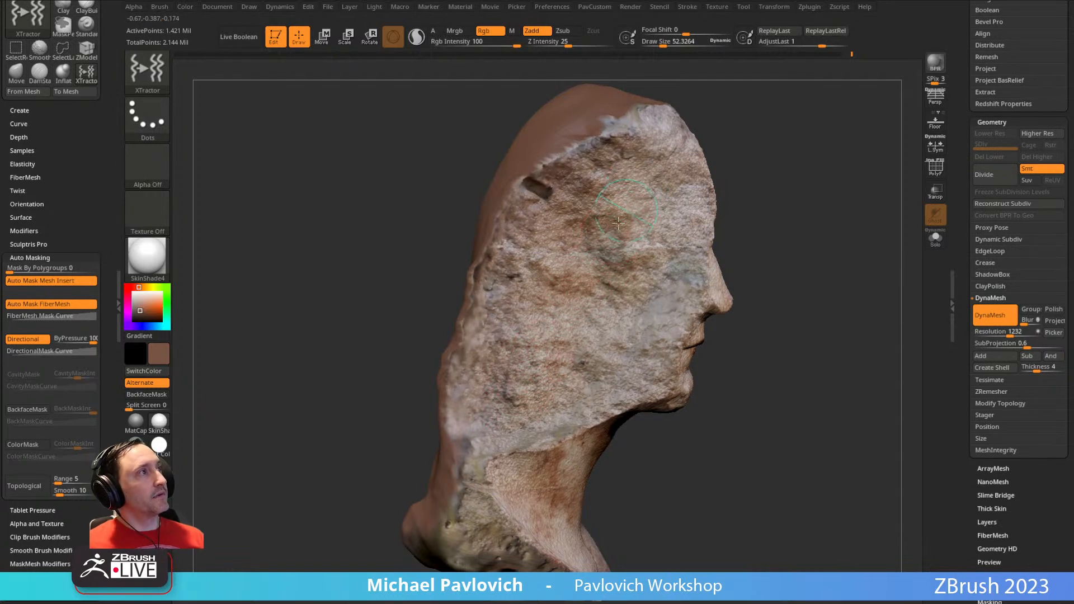
{"action": "left_click", "coordinate": [527, 390]}
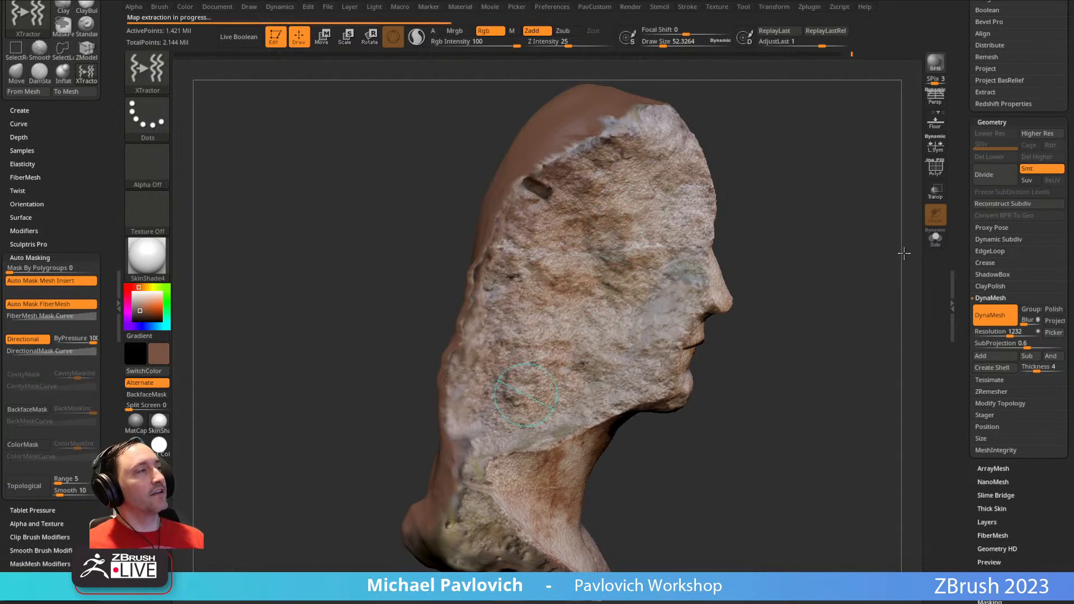
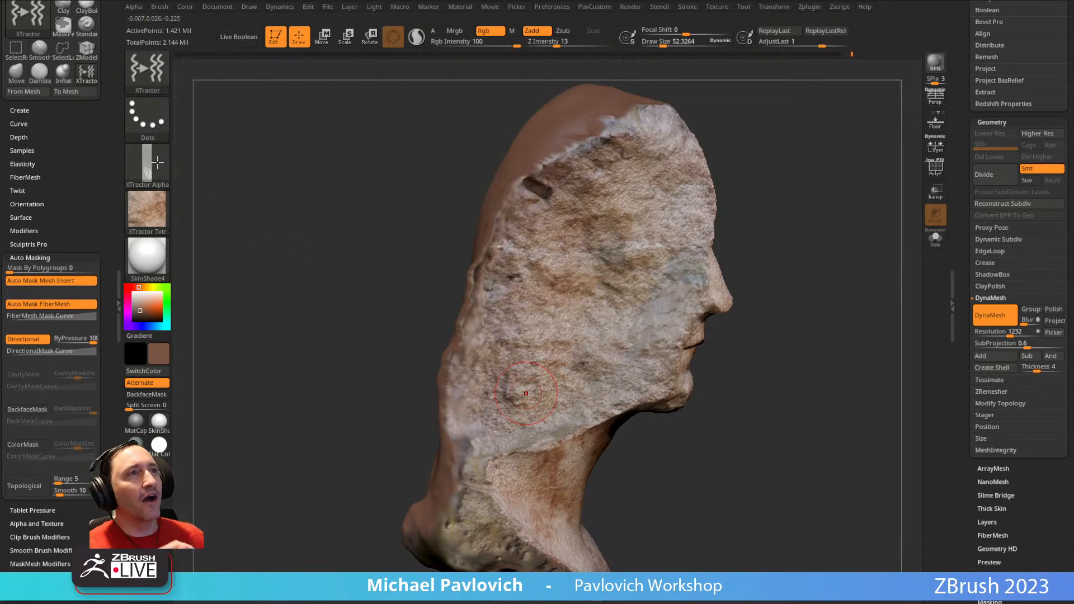
- Look through the XTractor brush's settings groups and open its Modifiers
{"action": "left_click", "coordinate": [56, 190]}
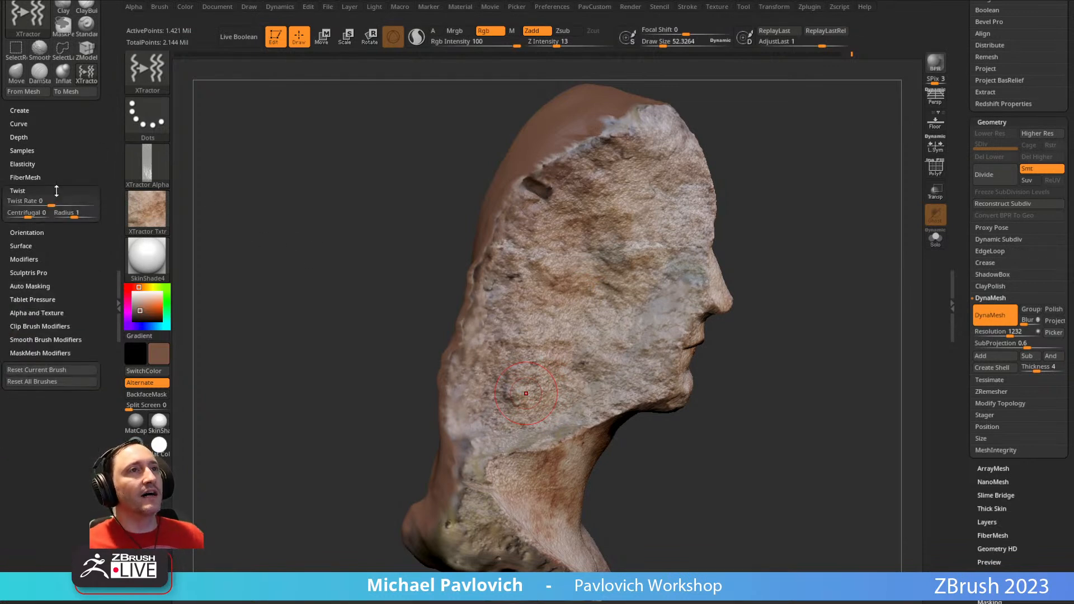
{"action": "left_click", "coordinate": [56, 190], "text": "shift"}
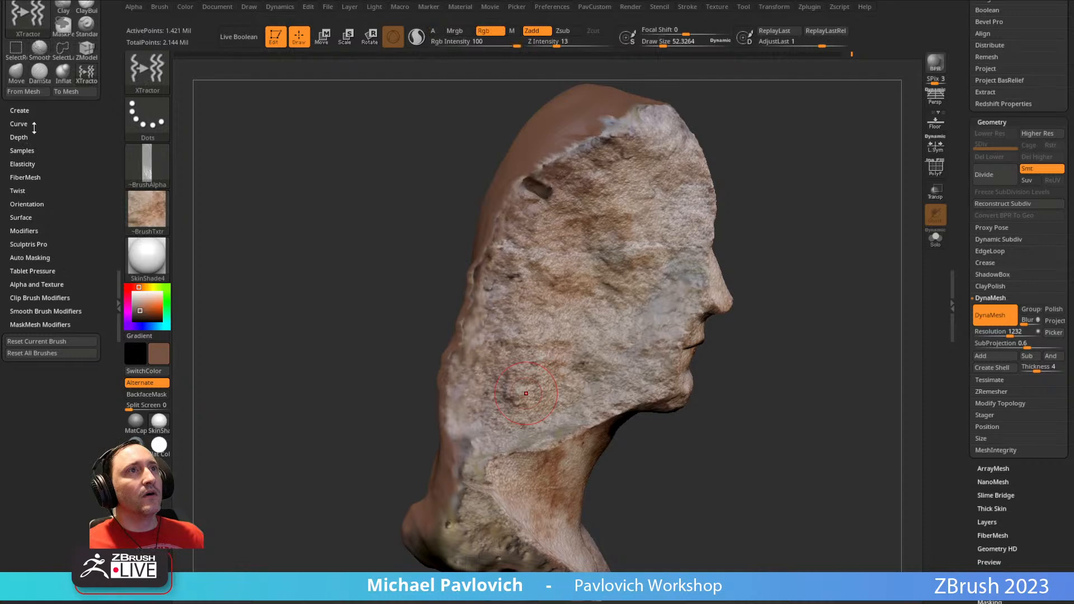
{"action": "key", "text": "shift"}
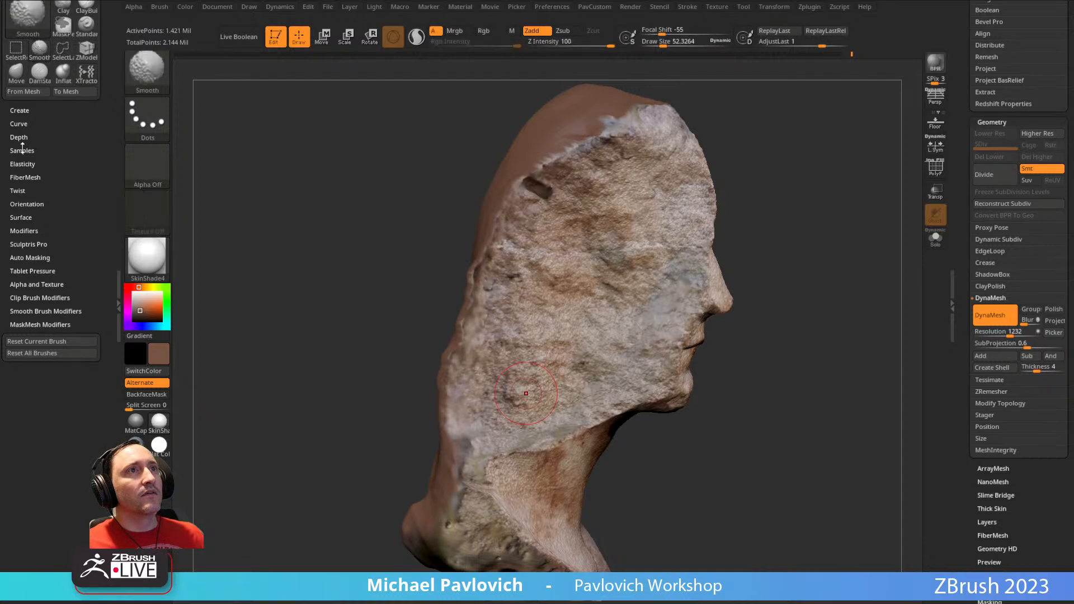
{"action": "left_click", "coordinate": [18, 229], "text": "shift"}
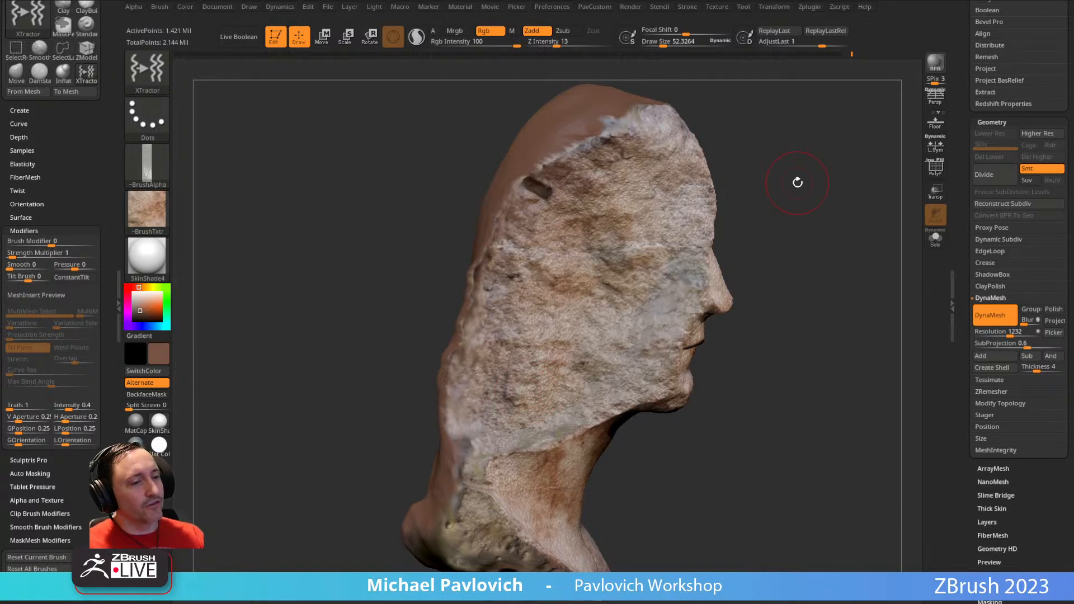
- Paint the extracted stone alpha and texture over the bare back of the head at a draw size of about 52
{"action": "left_click_drag", "start_coordinate": [736, 176], "coordinate": [761, 232]}
{"action": "mouse_move", "coordinate": [147, 208]}
{"action": "mouse_move", "coordinate": [145, 180]}
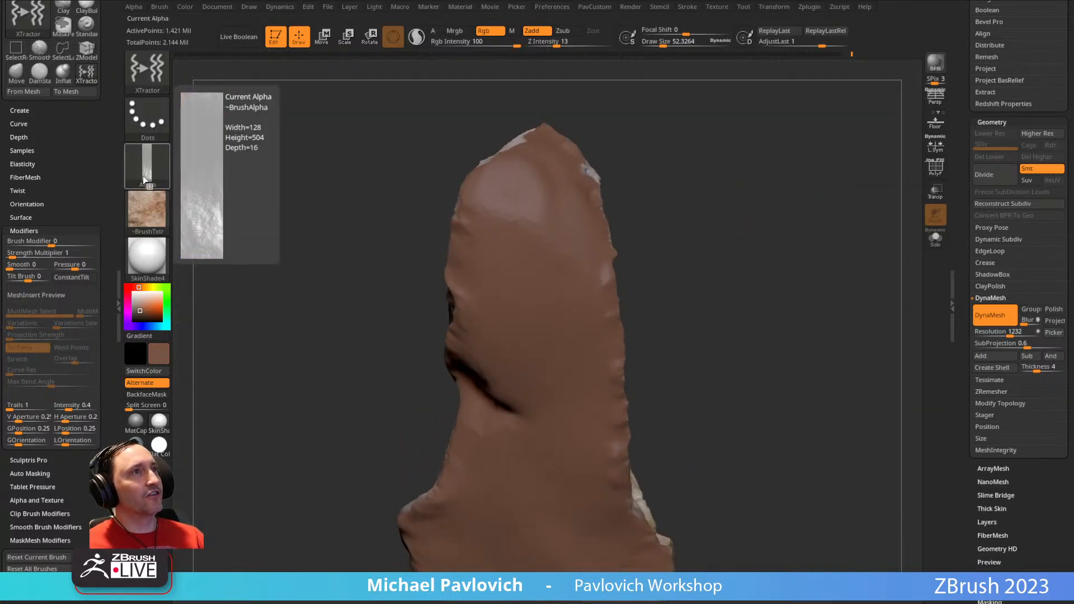
{"action": "mouse_move", "coordinate": [694, 207]}
{"action": "left_mouse_down"}
{"action": "mouse_move", "coordinate": [726, 199]}
{"action": "mouse_move", "coordinate": [731, 184]}
{"action": "mouse_move", "coordinate": [695, 223]}
{"action": "mouse_move", "coordinate": [674, 179]}
{"action": "mouse_move", "coordinate": [587, 86]}
{"action": "left_mouse_up"}
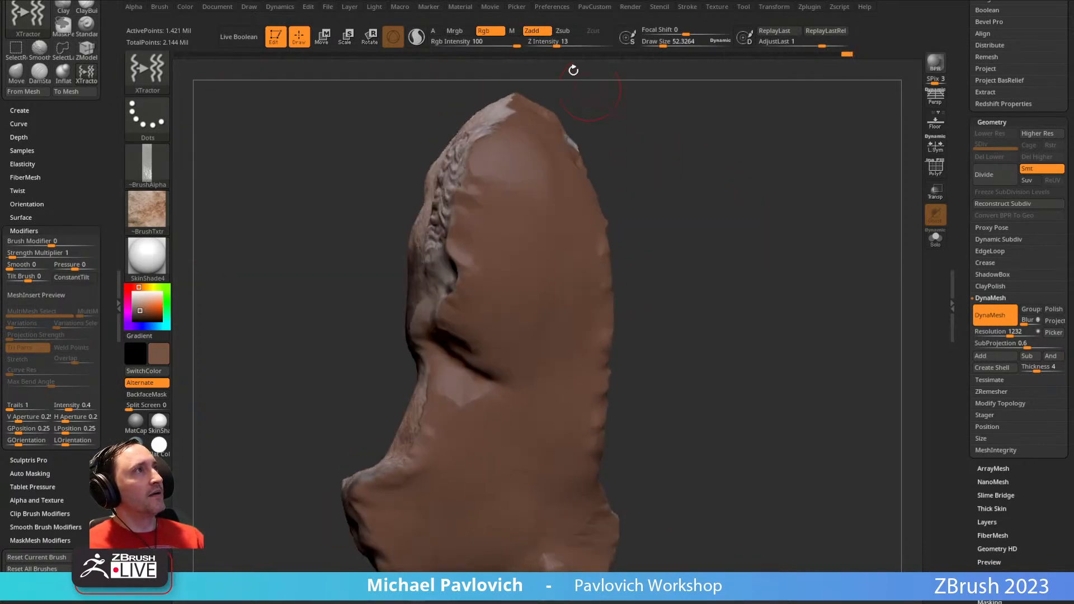
{"action": "left_click_drag", "start_coordinate": [511, 152], "coordinate": [516, 335]}
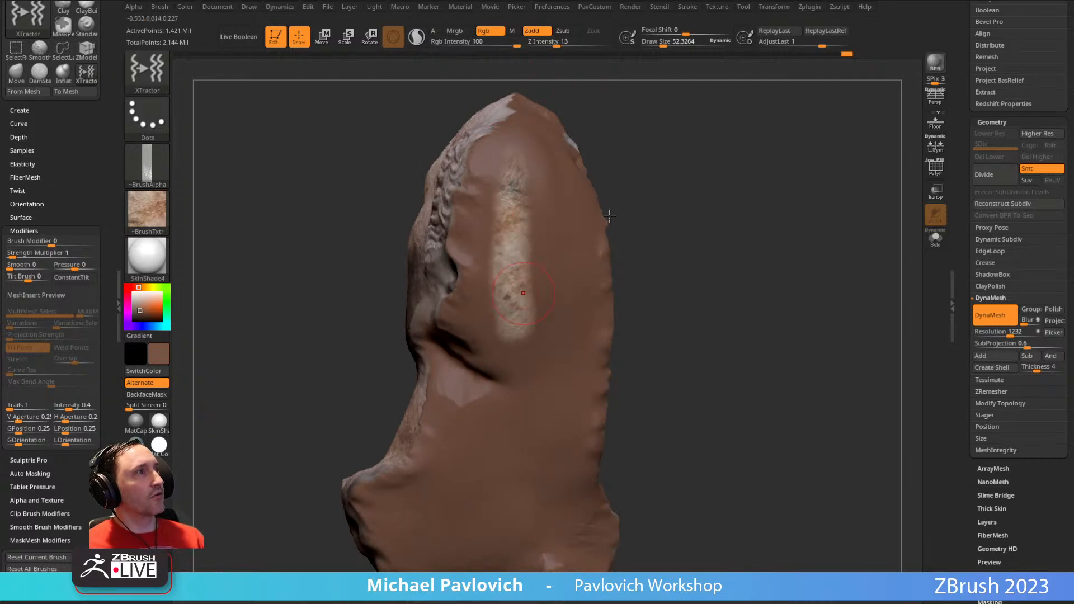
{"action": "left_click_drag", "start_coordinate": [643, 313], "coordinate": [722, 252]}
{"action": "left_click_drag", "start_coordinate": [509, 134], "coordinate": [487, 265]}
{"action": "left_click_drag", "start_coordinate": [496, 164], "coordinate": [474, 265]}
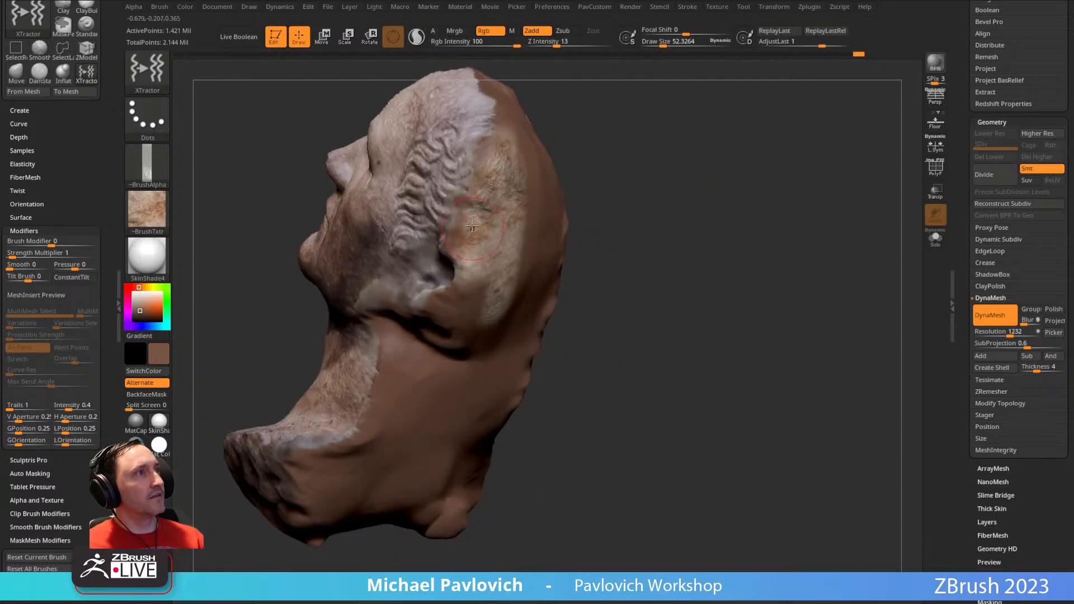
- Resize the XTractor brush and cover the bare surface behind the ear and up to the crown with extracted stone
{"action": "key", "text": "s"}
{"action": "mouse_move", "coordinate": [484, 222]}
{"action": "left_mouse_down"}
{"action": "mouse_move", "coordinate": [460, 247]}
{"action": "mouse_move", "coordinate": [468, 284]}
{"action": "left_mouse_up"}
{"action": "left_click_drag", "start_coordinate": [671, 224], "coordinate": [609, 221]}
{"action": "mouse_move", "coordinate": [497, 136]}
{"action": "left_mouse_down"}
{"action": "mouse_move", "coordinate": [485, 173]}
{"action": "mouse_move", "coordinate": [513, 120]}
{"action": "left_mouse_up"}
{"action": "mouse_move", "coordinate": [626, 168]}
{"action": "left_mouse_down"}
{"action": "mouse_move", "coordinate": [611, 198]}
{"action": "mouse_move", "coordinate": [551, 238]}
{"action": "left_mouse_up"}
{"action": "mouse_move", "coordinate": [528, 142]}
{"action": "left_mouse_down"}
{"action": "mouse_move", "coordinate": [539, 196]}
{"action": "mouse_move", "coordinate": [526, 195]}
{"action": "left_mouse_up"}
- Cover the rear seam of the head's broken side down to the base with XTractor at a draw size of about 29
{"action": "key", "text": "s"}
{"action": "mouse_move", "coordinate": [699, 134]}
{"action": "left_mouse_down"}
{"action": "mouse_move", "coordinate": [782, 110]}
{"action": "mouse_move", "coordinate": [588, 157]}
{"action": "mouse_move", "coordinate": [391, 162]}
{"action": "left_mouse_up"}
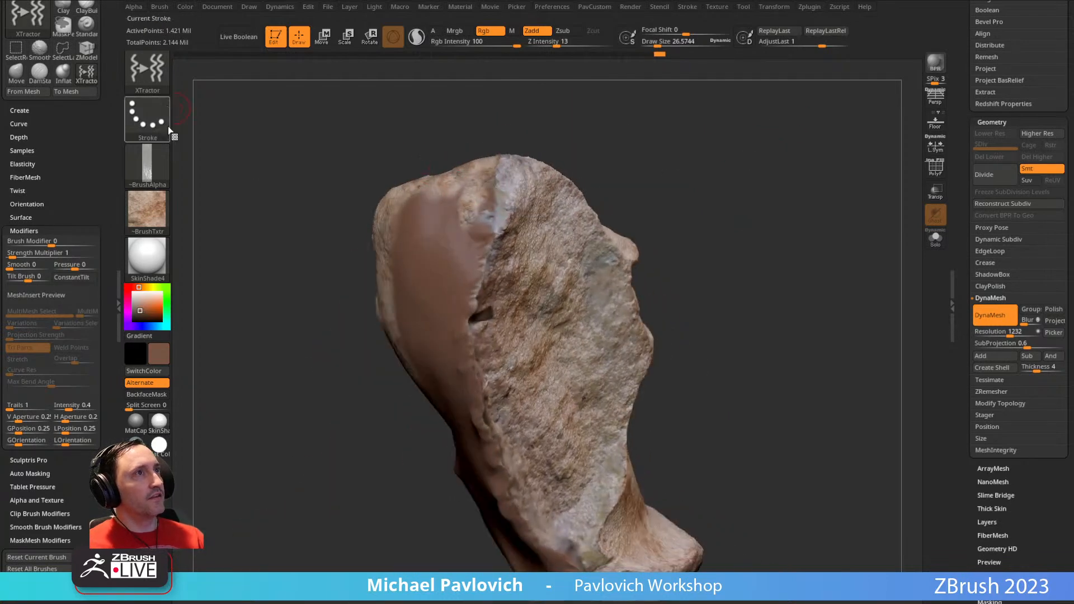
{"action": "mouse_move", "coordinate": [625, 194]}
{"action": "left_mouse_down"}
{"action": "mouse_move", "coordinate": [669, 151]}
{"action": "mouse_move", "coordinate": [485, 165]}
{"action": "mouse_move", "coordinate": [577, 137]}
{"action": "mouse_move", "coordinate": [491, 193]}
{"action": "left_mouse_up"}
{"action": "left_click_drag", "start_coordinate": [721, 147], "coordinate": [473, 291]}
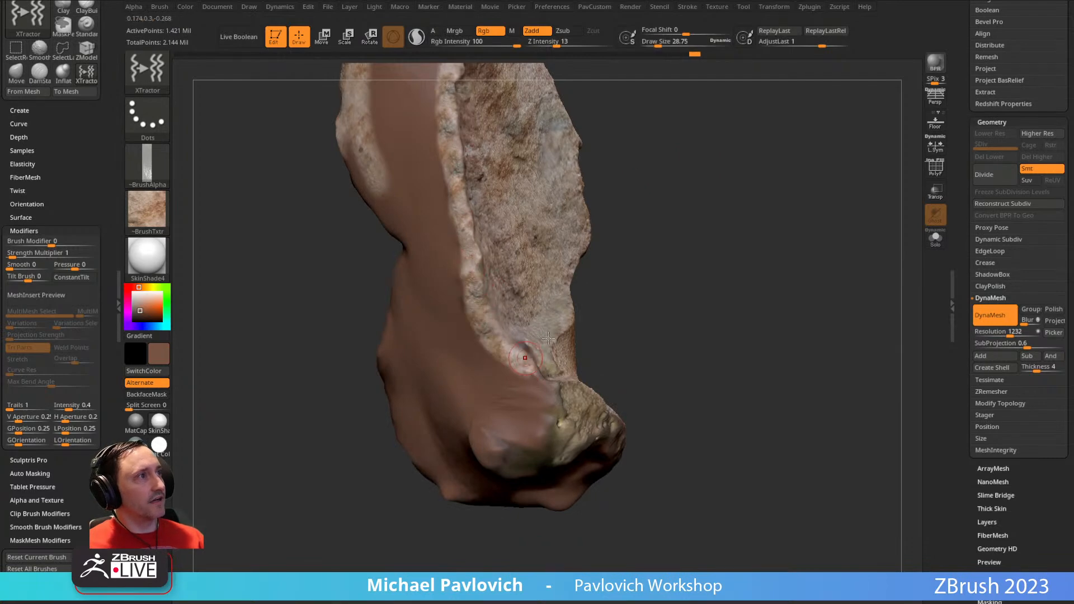
{"action": "left_click_drag", "start_coordinate": [643, 324], "coordinate": [596, 285]}
{"action": "left_click_drag", "start_coordinate": [516, 305], "coordinate": [540, 370]}
- Work around the head, painting short strokes of extracted stone along the seam between the scan and the rebuilt back
{"action": "mouse_move", "coordinate": [621, 290]}
{"action": "left_mouse_down"}
{"action": "mouse_move", "coordinate": [712, 258]}
{"action": "mouse_move", "coordinate": [707, 285]}
{"action": "mouse_move", "coordinate": [643, 263]}
{"action": "left_mouse_up"}
{"action": "left_click_drag", "start_coordinate": [497, 210], "coordinate": [496, 248]}
{"action": "left_click_drag", "start_coordinate": [584, 208], "coordinate": [674, 206]}
{"action": "left_click_drag", "start_coordinate": [498, 244], "coordinate": [485, 254]}
{"action": "left_click_drag", "start_coordinate": [576, 246], "coordinate": [607, 249]}
{"action": "left_click_drag", "start_coordinate": [484, 275], "coordinate": [455, 292]}
{"action": "left_click_drag", "start_coordinate": [551, 294], "coordinate": [537, 244]}
{"action": "left_click_drag", "start_coordinate": [454, 242], "coordinate": [437, 277]}
- Paint extracted stone down the neck seam below the ear and onto the edge of the dark shoulder
{"action": "mouse_move", "coordinate": [527, 249]}
{"action": "left_mouse_down"}
{"action": "mouse_move", "coordinate": [475, 246]}
{"action": "mouse_move", "coordinate": [439, 262]}
{"action": "mouse_move", "coordinate": [480, 352]}
{"action": "left_mouse_up"}
{"action": "mouse_move", "coordinate": [610, 261]}
{"action": "left_mouse_down", "text": "alt"}
{"action": "mouse_move", "coordinate": [604, 216]}
{"action": "mouse_move", "coordinate": [562, 216]}
{"action": "left_mouse_up", "text": "alt"}
{"action": "mouse_move", "coordinate": [449, 246]}
{"action": "left_mouse_down"}
{"action": "mouse_move", "coordinate": [455, 335]}
{"action": "mouse_move", "coordinate": [411, 393]}
{"action": "left_mouse_up"}
{"action": "left_click_drag", "start_coordinate": [621, 266], "coordinate": [622, 224], "text": "alt"}
{"action": "left_click_drag", "start_coordinate": [623, 223], "coordinate": [683, 220]}
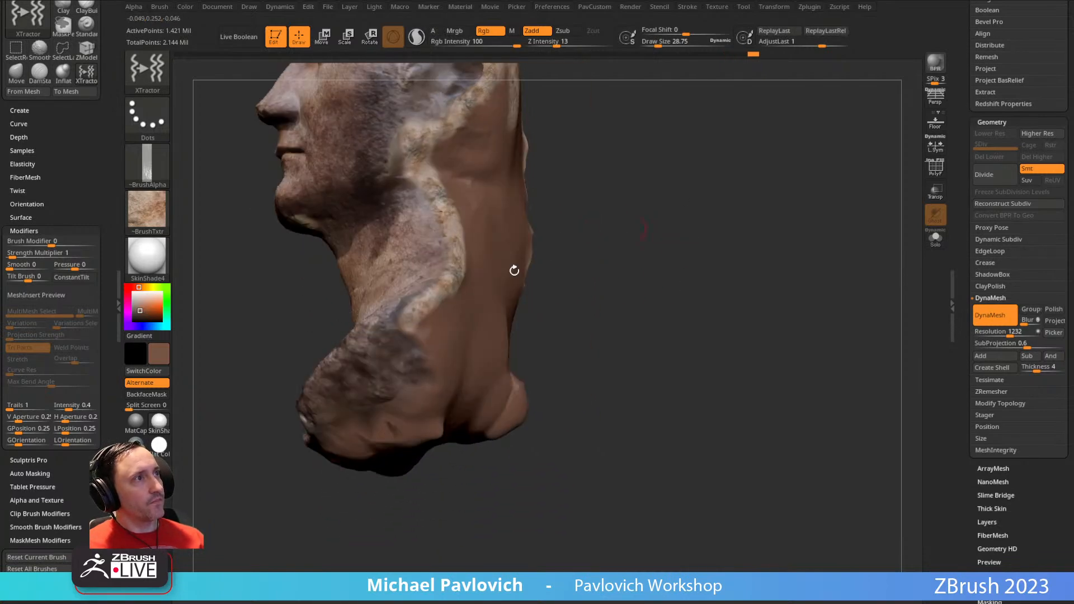
{"action": "left_click_drag", "start_coordinate": [408, 328], "coordinate": [421, 363]}
{"action": "left_click_drag", "start_coordinate": [625, 289], "coordinate": [713, 207], "text": "alt"}
- Cover the bare surface behind and below the dark shoulder with extracted stone at a draw size of about 41
{"action": "key", "text": "s"}
{"action": "left_click_drag", "start_coordinate": [468, 330], "coordinate": [446, 364]}
{"action": "left_click_drag", "start_coordinate": [558, 305], "coordinate": [599, 297]}
{"action": "left_click_drag", "start_coordinate": [468, 352], "coordinate": [446, 358]}
{"action": "left_click_drag", "start_coordinate": [561, 312], "coordinate": [648, 268], "text": "alt"}
{"action": "left_click_drag", "start_coordinate": [521, 316], "coordinate": [426, 360]}
{"action": "left_click_drag", "start_coordinate": [565, 291], "coordinate": [607, 284]}
{"action": "left_click_drag", "start_coordinate": [505, 314], "coordinate": [433, 399]}
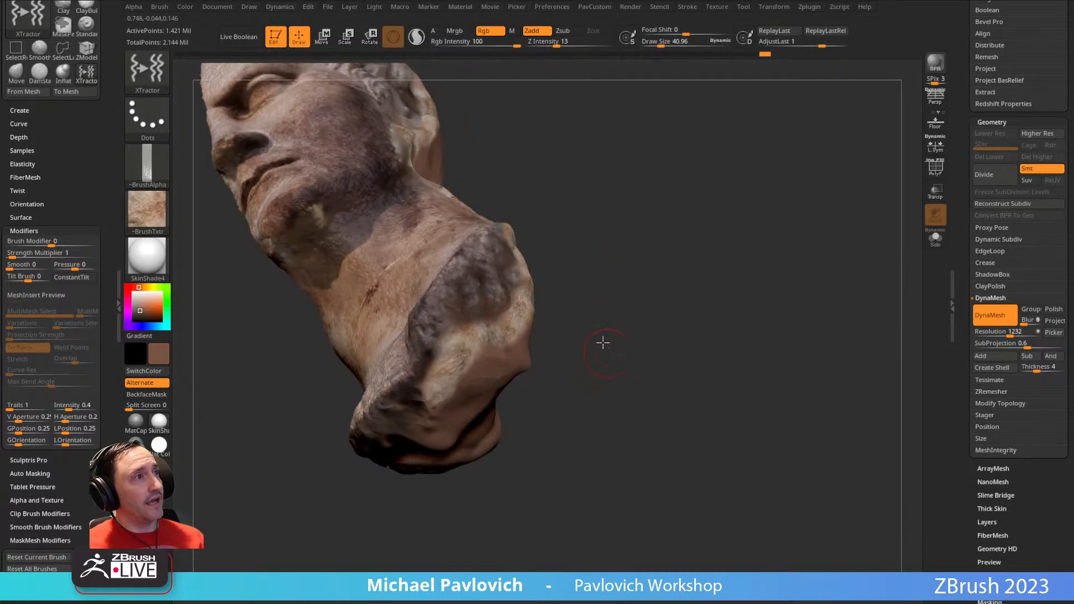
- Paint extracted stone across the bare underside of the bust's base
{"action": "left_click_drag", "start_coordinate": [609, 352], "coordinate": [591, 268]}
{"action": "left_click_drag", "start_coordinate": [423, 322], "coordinate": [385, 374]}
{"action": "left_click_drag", "start_coordinate": [559, 322], "coordinate": [553, 249]}
{"action": "mouse_move", "coordinate": [379, 366]}
{"action": "left_mouse_down"}
{"action": "mouse_move", "coordinate": [373, 403]}
{"action": "mouse_move", "coordinate": [404, 440]}
{"action": "left_mouse_up"}
{"action": "left_click_drag", "start_coordinate": [551, 384], "coordinate": [493, 371]}
{"action": "mouse_move", "coordinate": [420, 401]}
{"action": "left_mouse_down"}
{"action": "mouse_move", "coordinate": [421, 439]}
{"action": "mouse_move", "coordinate": [461, 448]}
{"action": "left_mouse_up"}
{"action": "left_click_drag", "start_coordinate": [624, 314], "coordinate": [638, 380]}
- Enlarge the XTractor brush to a draw size of about 76 and cover broad areas of the bare base and lower back
{"action": "key", "text": "s"}
{"action": "left_click_drag", "start_coordinate": [467, 329], "coordinate": [420, 366]}
{"action": "left_click_drag", "start_coordinate": [610, 346], "coordinate": [599, 274]}
{"action": "mouse_move", "coordinate": [443, 411]}
{"action": "left_mouse_down"}
{"action": "mouse_move", "coordinate": [468, 347]}
{"action": "mouse_move", "coordinate": [506, 330]}
{"action": "left_mouse_up"}
{"action": "mouse_move", "coordinate": [643, 285]}
{"action": "left_mouse_down"}
{"action": "mouse_move", "coordinate": [660, 353]}
{"action": "mouse_move", "coordinate": [650, 287]}
{"action": "left_mouse_up"}
{"action": "mouse_move", "coordinate": [468, 302]}
{"action": "left_mouse_down"}
{"action": "mouse_move", "coordinate": [482, 235]}
{"action": "mouse_move", "coordinate": [570, 198]}
{"action": "mouse_move", "coordinate": [575, 181]}
{"action": "left_mouse_up"}
{"action": "mouse_move", "coordinate": [802, 171]}
{"action": "left_mouse_down"}
{"action": "mouse_move", "coordinate": [805, 161]}
{"action": "mouse_move", "coordinate": [791, 215]}
{"action": "left_mouse_up"}
{"action": "mouse_move", "coordinate": [456, 372]}
{"action": "left_mouse_down"}
{"action": "mouse_move", "coordinate": [481, 307]}
{"action": "mouse_move", "coordinate": [531, 258]}
{"action": "left_mouse_up"}
- Fill the back of the head and neck with long, overlapping strokes of extracted stone
{"action": "mouse_move", "coordinate": [663, 210]}
{"action": "left_mouse_down"}
{"action": "mouse_move", "coordinate": [621, 196]}
{"action": "mouse_move", "coordinate": [539, 252]}
{"action": "left_mouse_up"}
{"action": "mouse_move", "coordinate": [584, 177]}
{"action": "left_mouse_down"}
{"action": "mouse_move", "coordinate": [565, 246]}
{"action": "mouse_move", "coordinate": [573, 263]}
{"action": "left_mouse_up"}
{"action": "left_click_drag", "start_coordinate": [643, 224], "coordinate": [668, 255]}
{"action": "left_click_drag", "start_coordinate": [587, 207], "coordinate": [534, 378]}
{"action": "left_click_drag", "start_coordinate": [537, 274], "coordinate": [501, 394]}
{"action": "mouse_move", "coordinate": [671, 277]}
{"action": "left_mouse_down"}
{"action": "mouse_move", "coordinate": [658, 227]}
{"action": "mouse_move", "coordinate": [643, 229]}
{"action": "left_mouse_up"}
{"action": "mouse_move", "coordinate": [525, 179]}
{"action": "left_mouse_down"}
{"action": "mouse_move", "coordinate": [496, 291]}
{"action": "mouse_move", "coordinate": [450, 389]}
{"action": "left_mouse_up"}
{"action": "left_click_drag", "start_coordinate": [520, 288], "coordinate": [504, 383]}
{"action": "left_click_drag", "start_coordinate": [545, 301], "coordinate": [531, 357]}
{"action": "mouse_move", "coordinate": [419, 374]}
{"action": "left_mouse_down"}
{"action": "mouse_move", "coordinate": [406, 439]}
{"action": "mouse_move", "coordinate": [425, 458]}
{"action": "left_mouse_up"}
{"action": "left_click_drag", "start_coordinate": [462, 411], "coordinate": [450, 467]}
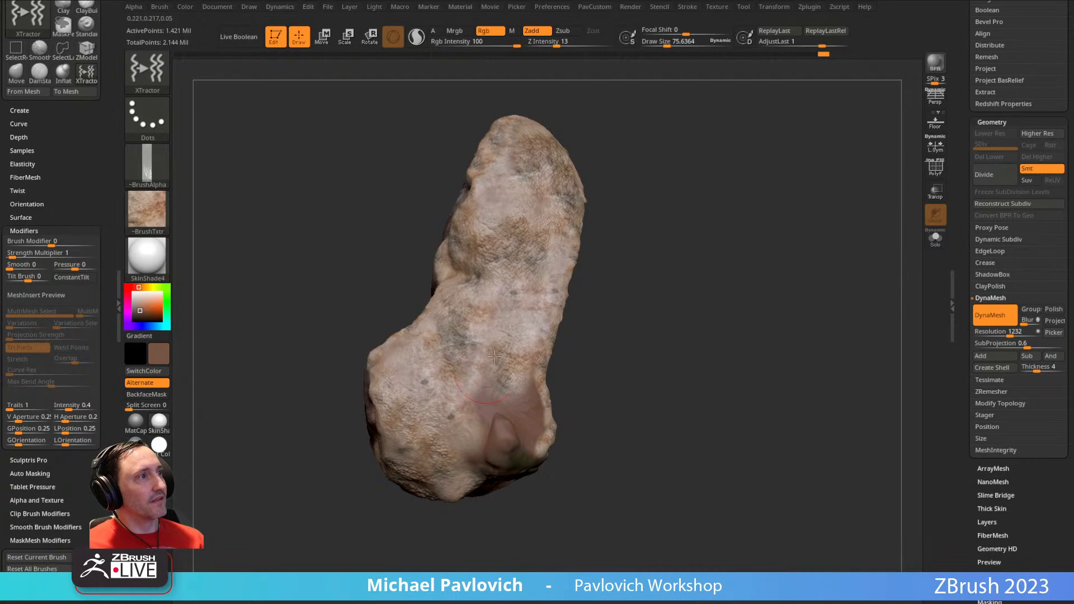
- Cover the remaining bare patch at the lower back of the base with extracted stone
{"action": "left_click_drag", "start_coordinate": [621, 336], "coordinate": [588, 347]}
{"action": "left_click_drag", "start_coordinate": [474, 386], "coordinate": [476, 442]}
{"action": "mouse_move", "coordinate": [485, 380]}
{"action": "left_mouse_down"}
{"action": "mouse_move", "coordinate": [482, 439]}
{"action": "mouse_move", "coordinate": [493, 433]}
{"action": "left_mouse_up"}
{"action": "mouse_move", "coordinate": [517, 380]}
{"action": "left_mouse_down"}
{"action": "mouse_move", "coordinate": [509, 402]}
{"action": "mouse_move", "coordinate": [519, 408]}
{"action": "left_mouse_up"}
{"action": "left_click_drag", "start_coordinate": [621, 358], "coordinate": [584, 350]}
{"action": "left_click_drag", "start_coordinate": [529, 405], "coordinate": [501, 450]}
{"action": "left_click_drag", "start_coordinate": [506, 418], "coordinate": [495, 448]}
- Select the Standard brush and sample the dark brown color from the shoulder's broken surface
{"action": "left_click_drag", "start_coordinate": [694, 330], "coordinate": [747, 317]}
{"action": "mouse_move", "coordinate": [839, 311]}
{"action": "left_mouse_down", "text": "shift"}
{"action": "mouse_move", "coordinate": [805, 197]}
{"action": "mouse_move", "coordinate": [784, 281]}
{"action": "left_mouse_up", "text": "shift"}
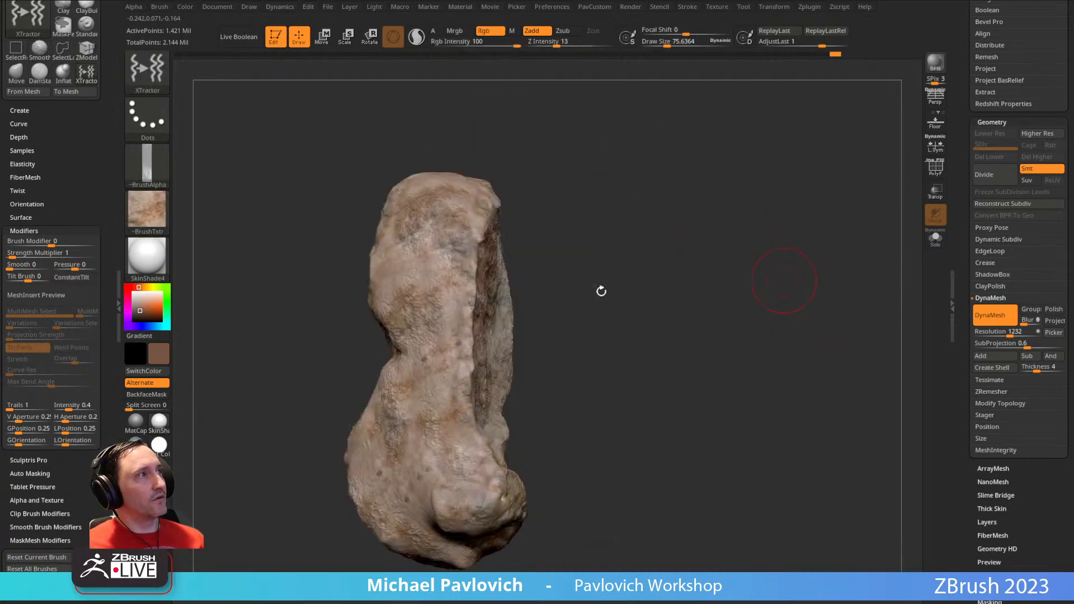
{"action": "key", "text": "b"}
{"action": "key", "text": "s"}
{"action": "key", "text": "t"}
{"action": "right_click_drag", "start_coordinate": [474, 285], "coordinate": [626, 213]}
{"action": "right_click_drag", "start_coordinate": [479, 266], "coordinate": [661, 302]}
{"action": "right_click_drag", "start_coordinate": [662, 302], "coordinate": [709, 246], "text": "alt"}
{"action": "key", "text": "c"}
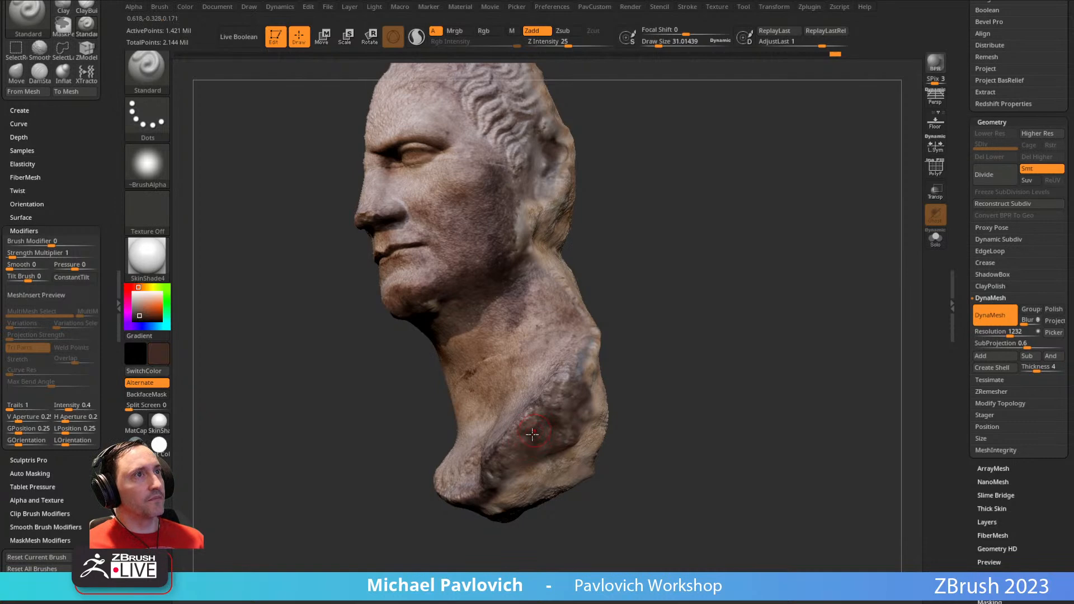
{"action": "right_click_drag", "start_coordinate": [660, 361], "coordinate": [593, 287], "text": "alt"}
- Assign Alpha 23 to the Standard brush for a speckled paint pattern
{"action": "left_click", "coordinate": [148, 117]}
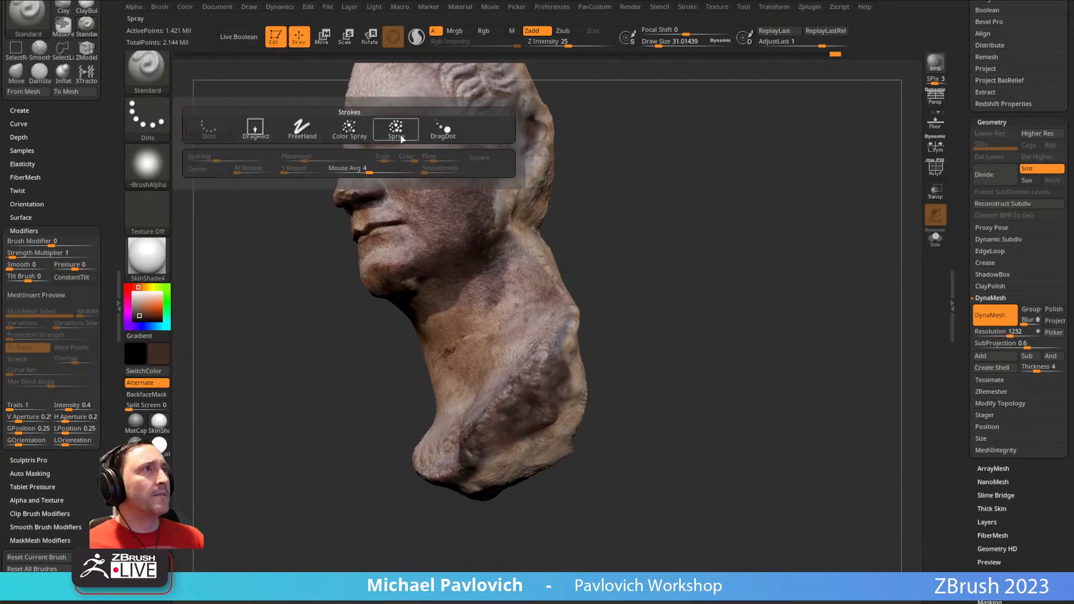
{"action": "left_click", "coordinate": [147, 163]}
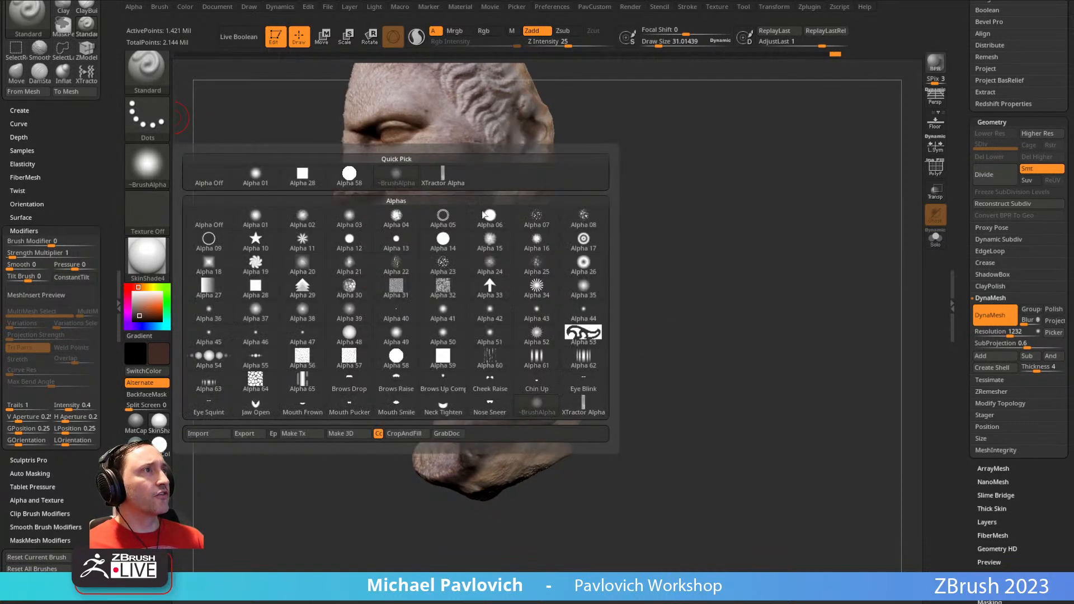
{"action": "left_click", "coordinate": [437, 271]}
{"action": "left_click_drag", "start_coordinate": [698, 256], "coordinate": [671, 210], "text": "alt"}
{"action": "left_click_drag", "start_coordinate": [519, 319], "coordinate": [498, 346]}
{"action": "mouse_move", "coordinate": [629, 218]}
{"action": "left_mouse_down", "text": "alt"}
{"action": "mouse_move", "coordinate": [601, 277]}
{"action": "mouse_move", "coordinate": [573, 168]}
{"action": "left_mouse_up", "text": "alt"}
{"action": "key", "text": "ctrl+z"}
- Set the Standard brush to color only, without sculpting, at Rgb Intensity 49, and paint sampled brown on the shoulder
{"action": "left_click", "coordinate": [490, 31]}
{"action": "left_click", "coordinate": [531, 32]}
{"action": "left_click", "coordinate": [491, 44]}
{"action": "left_click_drag", "start_coordinate": [645, 205], "coordinate": [601, 137]}
{"action": "left_click_drag", "start_coordinate": [405, 377], "coordinate": [452, 379]}
- Set the draw size to about 33 and blend the dark brown into the restored stone around the shoulder and base
{"action": "key", "text": "s"}
{"action": "left_click_drag", "start_coordinate": [518, 348], "coordinate": [502, 321]}
{"action": "mouse_move", "coordinate": [521, 262]}
{"action": "left_mouse_down"}
{"action": "mouse_move", "coordinate": [555, 294]}
{"action": "mouse_move", "coordinate": [473, 313]}
{"action": "left_mouse_up"}
{"action": "mouse_move", "coordinate": [554, 350]}
{"action": "left_mouse_down"}
{"action": "mouse_move", "coordinate": [471, 312]}
{"action": "mouse_move", "coordinate": [408, 345]}
{"action": "mouse_move", "coordinate": [393, 385]}
{"action": "left_mouse_up"}
{"action": "left_click_drag", "start_coordinate": [633, 270], "coordinate": [552, 287]}
{"action": "mouse_move", "coordinate": [459, 330]}
{"action": "left_mouse_down"}
{"action": "mouse_move", "coordinate": [390, 342]}
{"action": "mouse_move", "coordinate": [447, 359]}
{"action": "left_mouse_up"}
{"action": "left_click_drag", "start_coordinate": [528, 352], "coordinate": [475, 330]}
{"action": "mouse_move", "coordinate": [380, 396]}
{"action": "left_mouse_down"}
{"action": "mouse_move", "coordinate": [372, 416]}
{"action": "mouse_move", "coordinate": [386, 442]}
{"action": "left_mouse_up"}
{"action": "mouse_move", "coordinate": [591, 246]}
{"action": "left_mouse_down"}
{"action": "mouse_move", "coordinate": [537, 287]}
{"action": "mouse_move", "coordinate": [520, 291]}
{"action": "mouse_move", "coordinate": [535, 276]}
{"action": "mouse_move", "coordinate": [493, 297]}
{"action": "left_mouse_up"}
{"action": "key", "text": "bracketleft"}
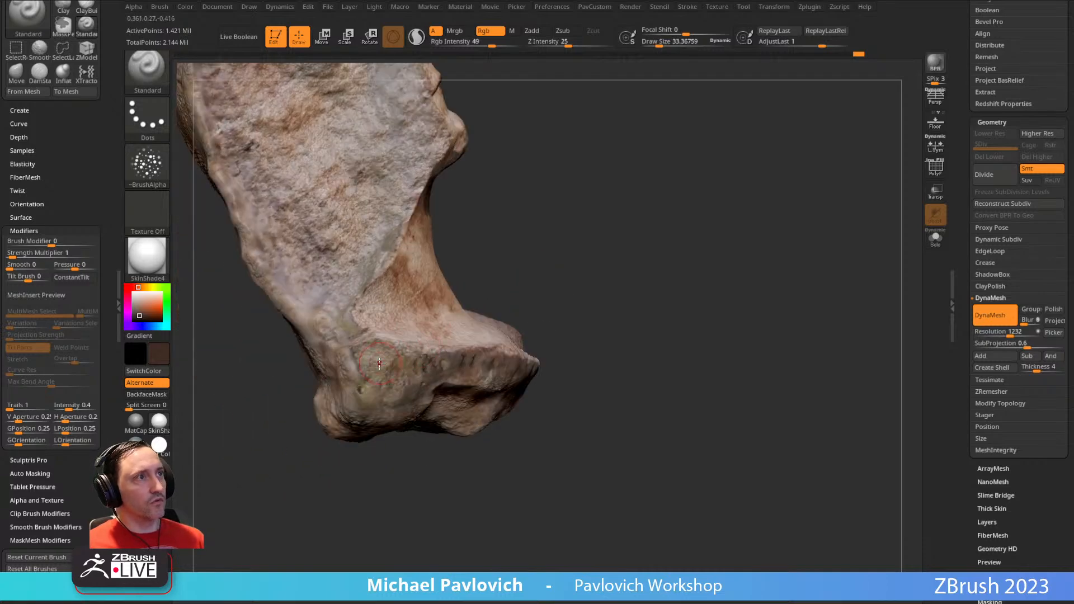
- Sample a tan stone color near the base and paint it along the base's broken faces
{"action": "key", "text": "c"}
{"action": "left_click_drag", "start_coordinate": [381, 422], "coordinate": [435, 364]}
{"action": "left_click_drag", "start_coordinate": [713, 270], "coordinate": [613, 319]}
{"action": "left_click_drag", "start_coordinate": [759, 306], "coordinate": [621, 394]}
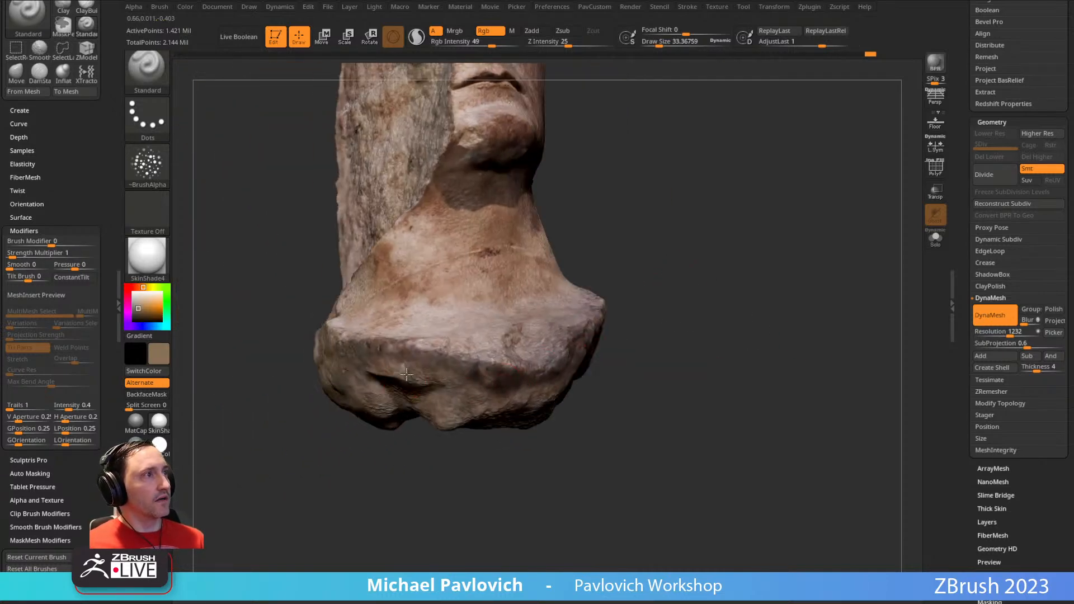
{"action": "left_click_drag", "start_coordinate": [604, 358], "coordinate": [516, 394]}
{"action": "left_click_drag", "start_coordinate": [708, 332], "coordinate": [432, 360]}
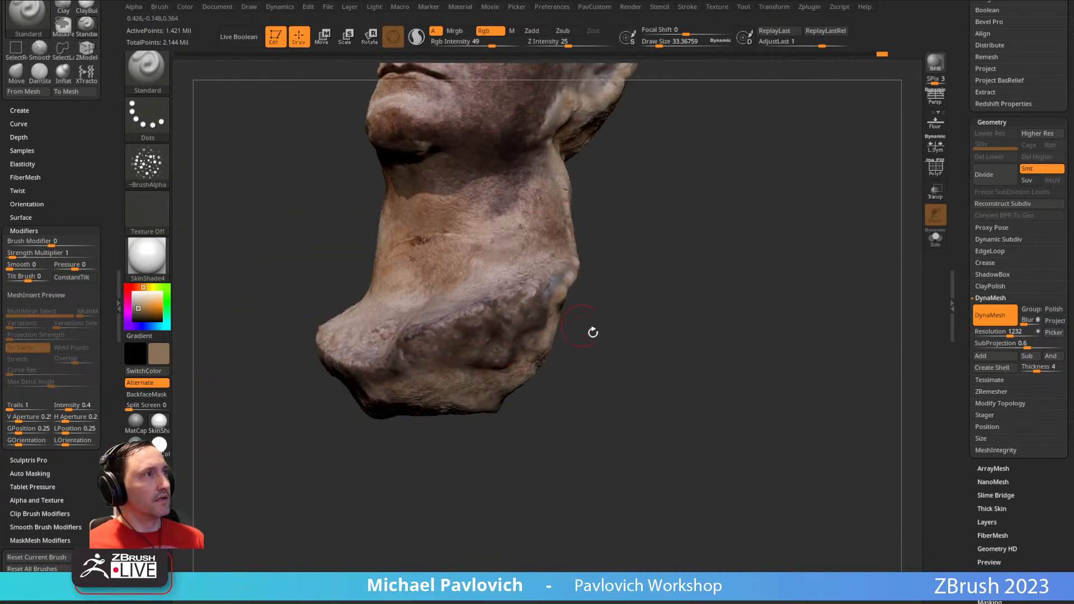
{"action": "left_click_drag", "start_coordinate": [570, 319], "coordinate": [506, 371]}
{"action": "left_click_drag", "start_coordinate": [610, 288], "coordinate": [526, 309]}
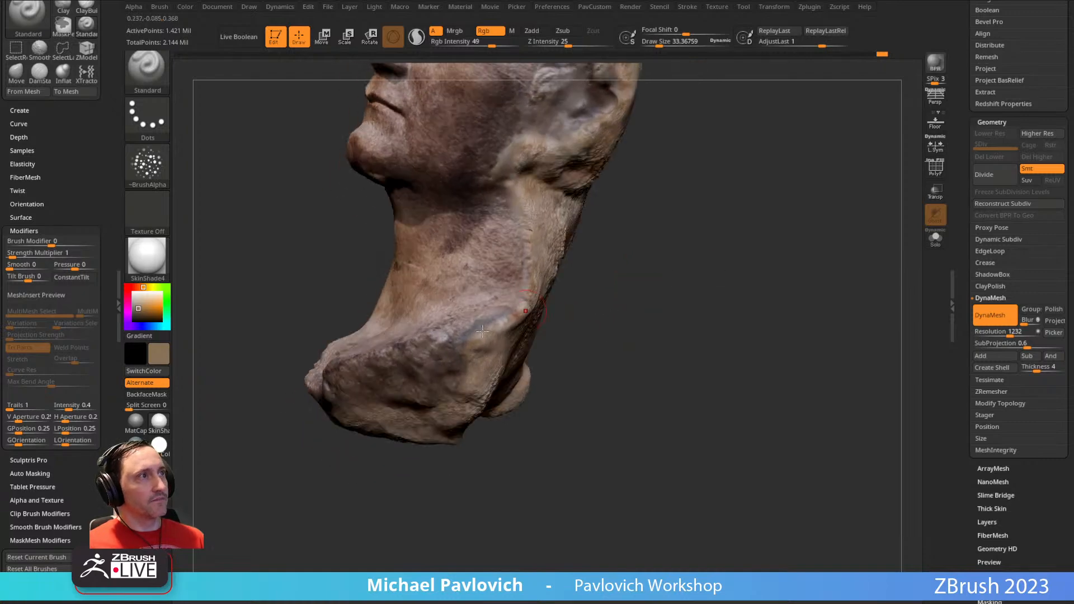
- Sample a grayish brown at the rear of the shoulder and blend it across the shoulder's color transition
{"action": "key", "text": "c"}
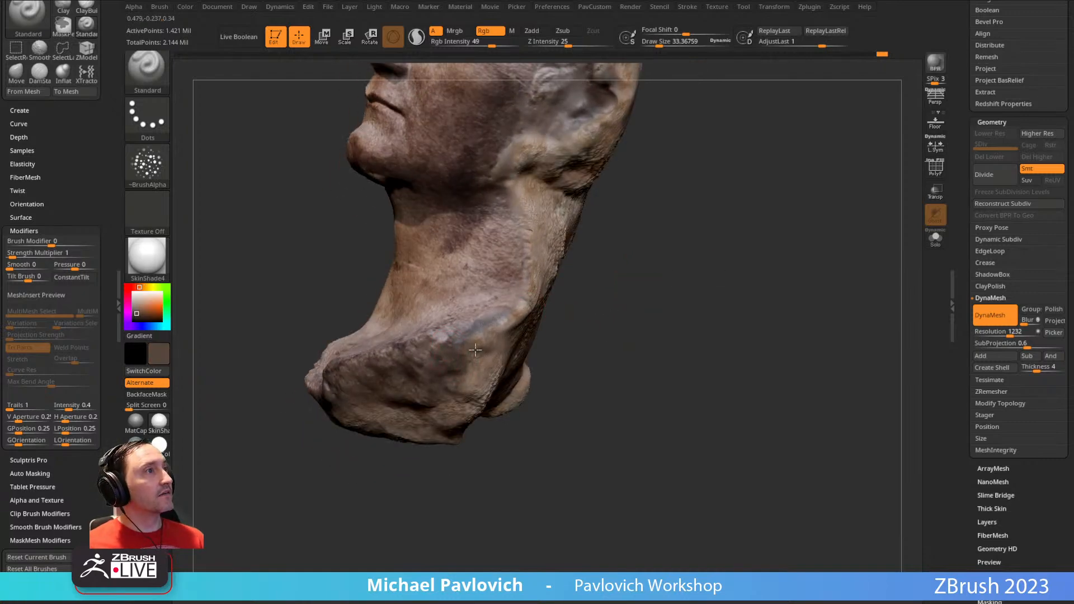
{"action": "left_click_drag", "start_coordinate": [598, 291], "coordinate": [585, 324]}
{"action": "left_click_drag", "start_coordinate": [450, 387], "coordinate": [471, 373]}
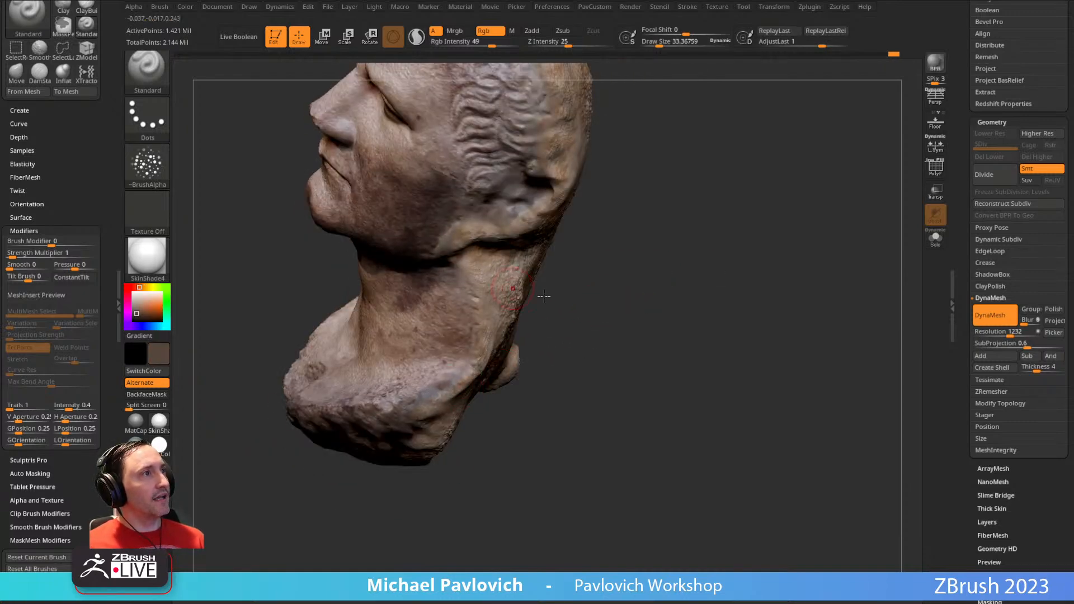
{"action": "left_click_drag", "start_coordinate": [604, 313], "coordinate": [551, 299]}
{"action": "left_click_drag", "start_coordinate": [674, 193], "coordinate": [718, 269], "text": "alt"}
- Blend the color seam behind the jaw and around the ear with browns sampled from the adjacent stone
{"action": "key", "text": "c"}
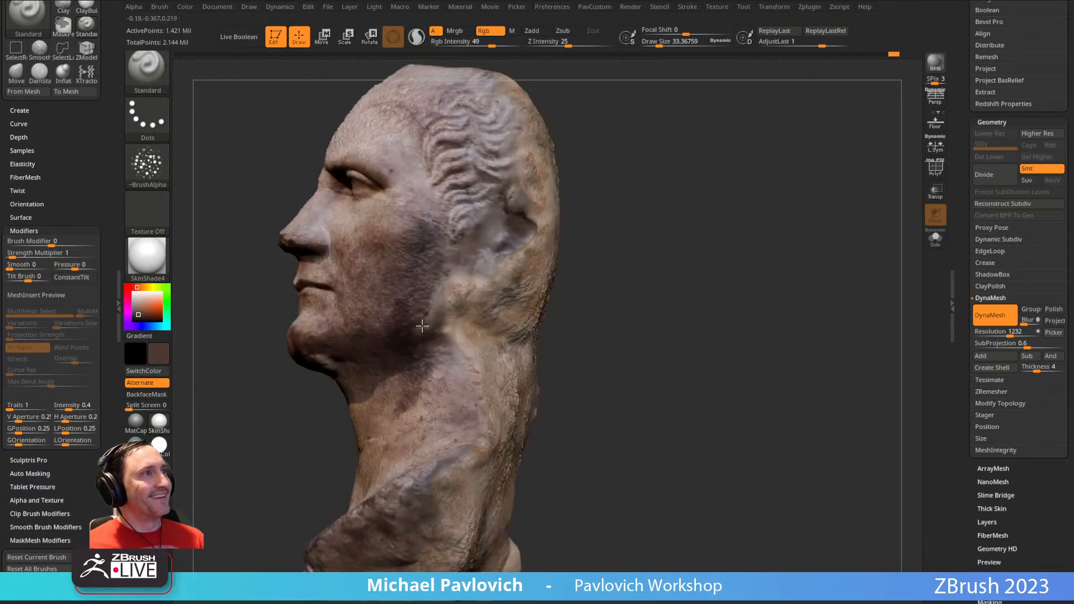
{"action": "left_click_drag", "start_coordinate": [436, 309], "coordinate": [439, 311]}
{"action": "left_click_drag", "start_coordinate": [617, 191], "coordinate": [643, 249], "text": "alt"}
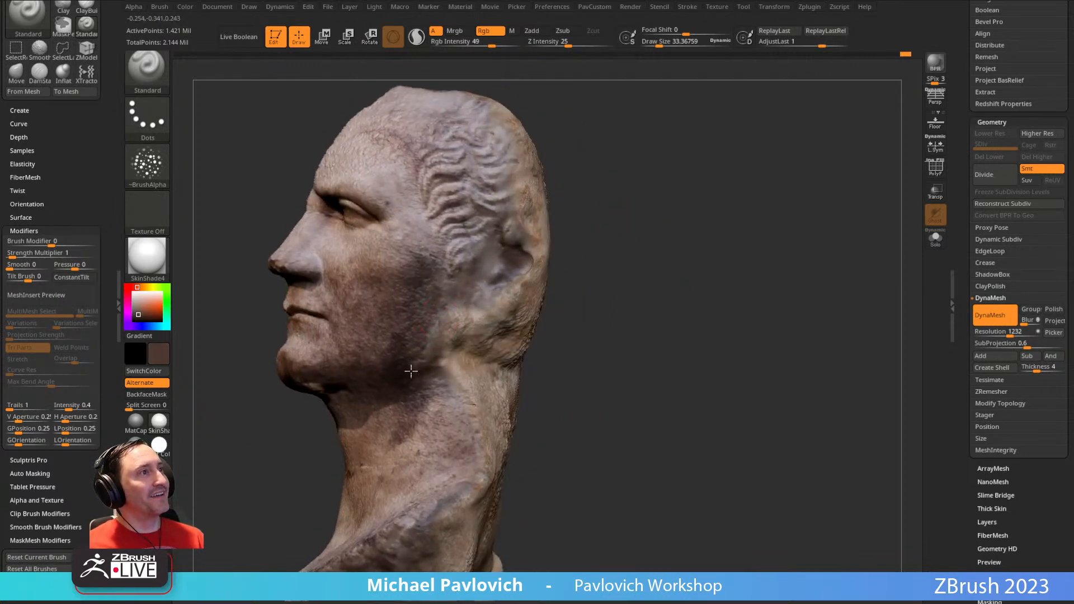
{"action": "right_click_drag", "start_coordinate": [451, 321], "coordinate": [495, 292]}
{"action": "key", "text": "c"}
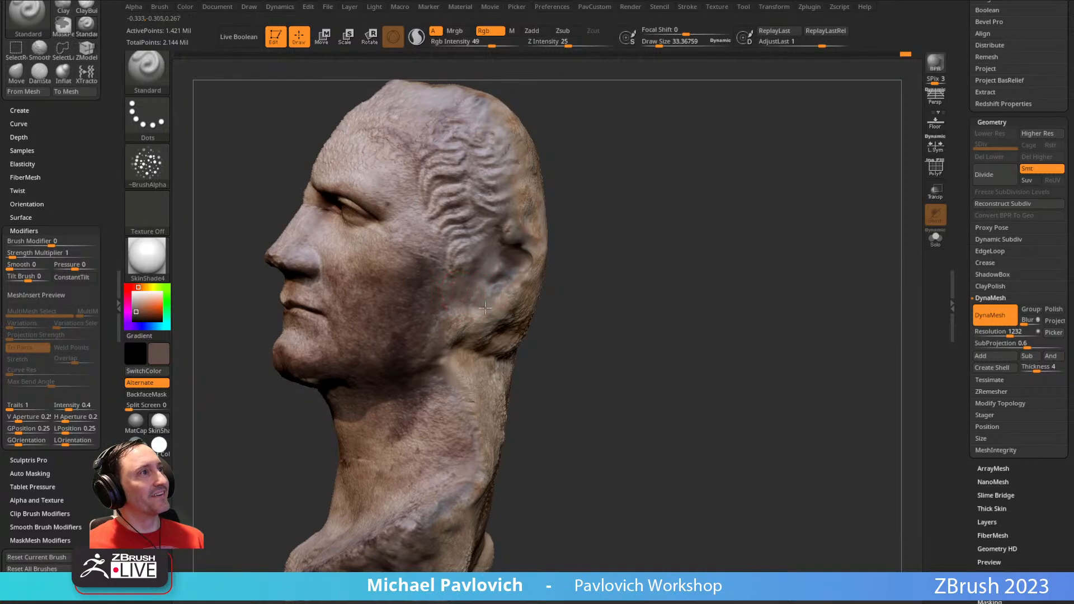
{"action": "mouse_move", "coordinate": [517, 237]}
{"action": "right_mouse_down"}
{"action": "mouse_move", "coordinate": [508, 242]}
{"action": "mouse_move", "coordinate": [619, 237]}
{"action": "mouse_move", "coordinate": [580, 151]}
{"action": "mouse_move", "coordinate": [475, 271]}
{"action": "mouse_move", "coordinate": [573, 232]}
{"action": "mouse_move", "coordinate": [478, 292]}
{"action": "right_mouse_up"}
{"action": "key", "text": "c"}
{"action": "key", "text": "c"}
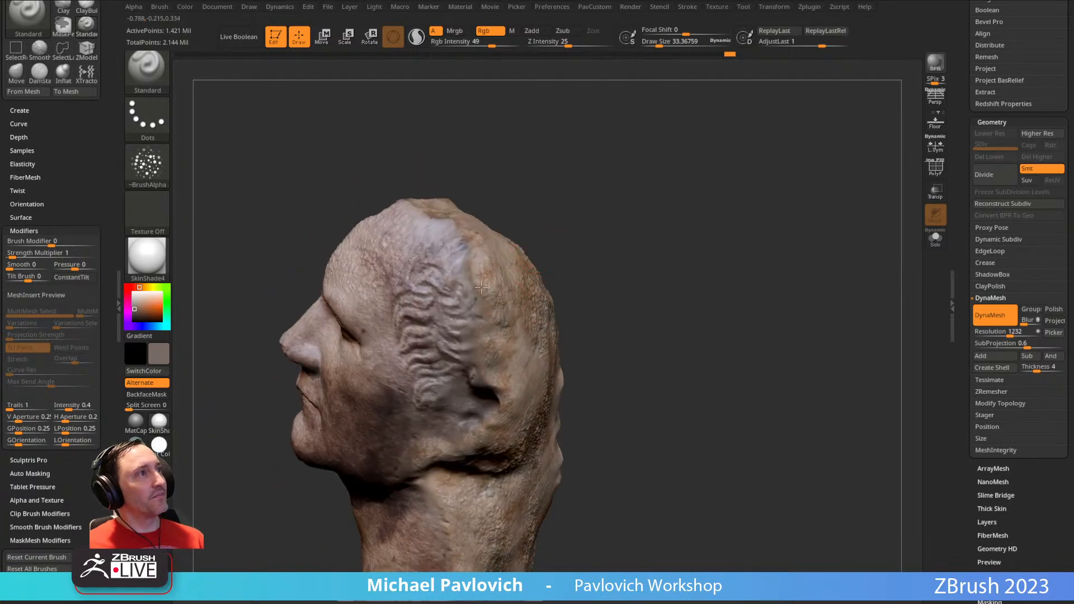
- Sample light stone colors from the hair and crown and paint them over the crown's color seam
{"action": "mouse_move", "coordinate": [483, 252]}
{"action": "right_mouse_down"}
{"action": "mouse_move", "coordinate": [464, 325]}
{"action": "mouse_move", "coordinate": [445, 275]}
{"action": "right_mouse_up"}
{"action": "key", "text": "c"}
{"action": "key", "text": "c"}
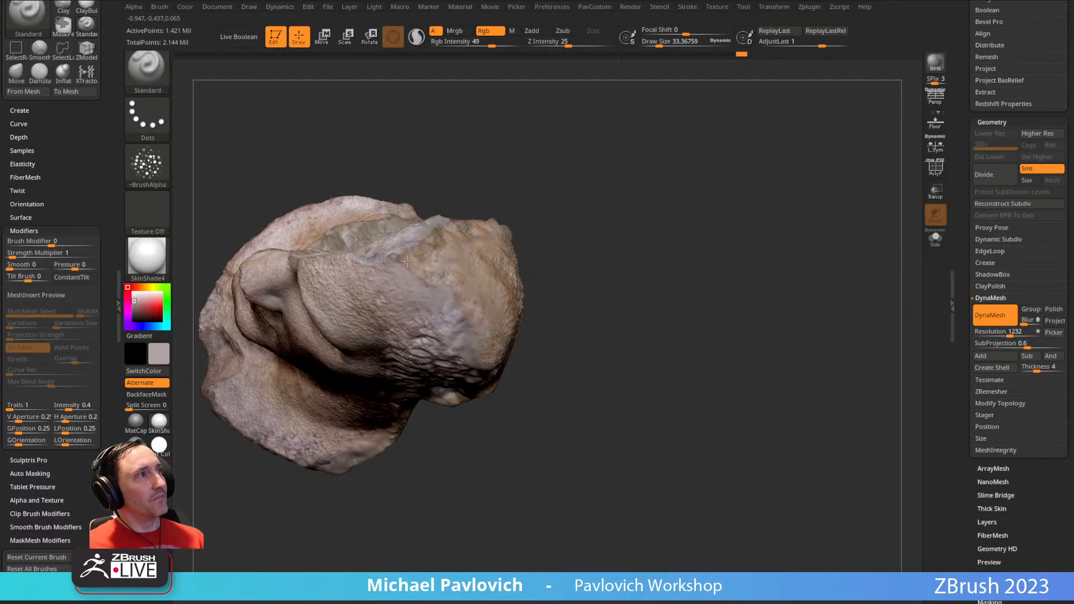
{"action": "right_click_drag", "start_coordinate": [402, 242], "coordinate": [378, 323]}
{"action": "key", "text": "c"}
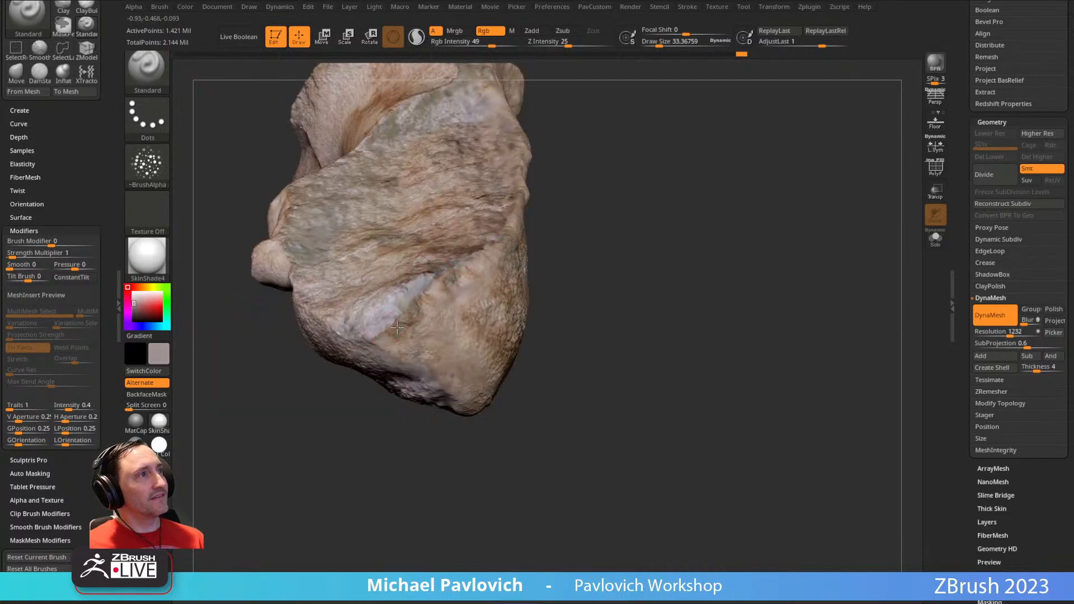
{"action": "right_click_drag", "start_coordinate": [465, 234], "coordinate": [795, 184]}
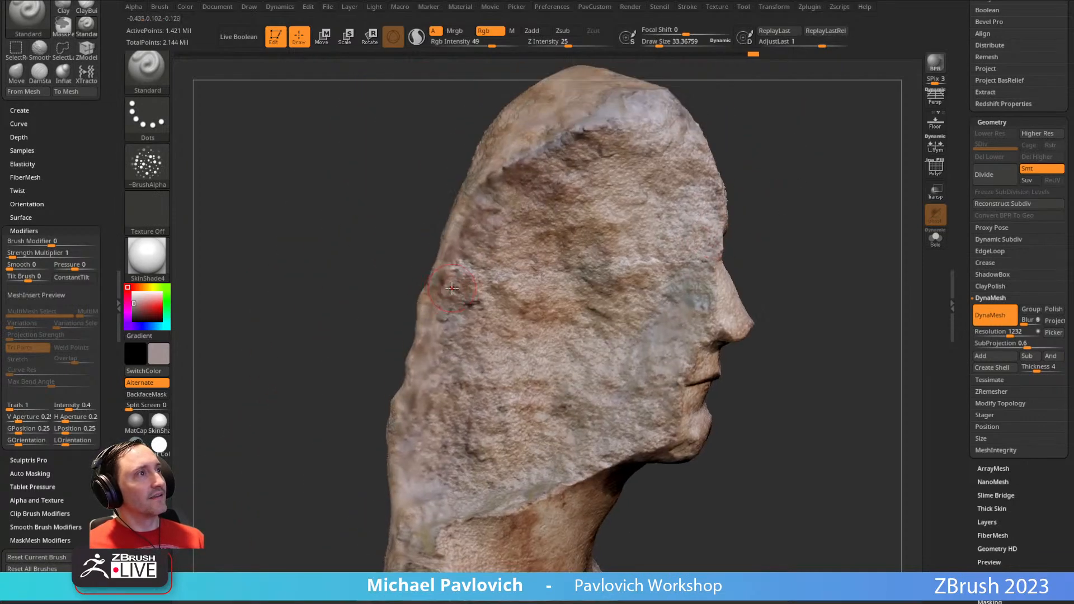
- Raise Rgb Intensity to 83 and paint colors sampled from the broken side over its rear seam
{"action": "key", "text": "c"}
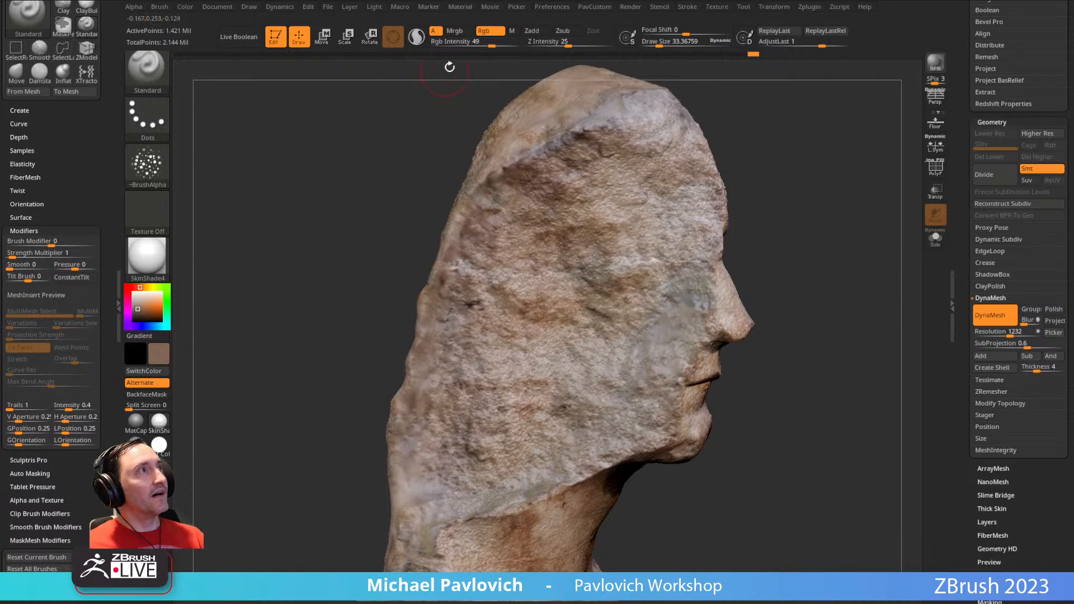
{"action": "left_click_drag", "start_coordinate": [492, 45], "coordinate": [508, 45]}
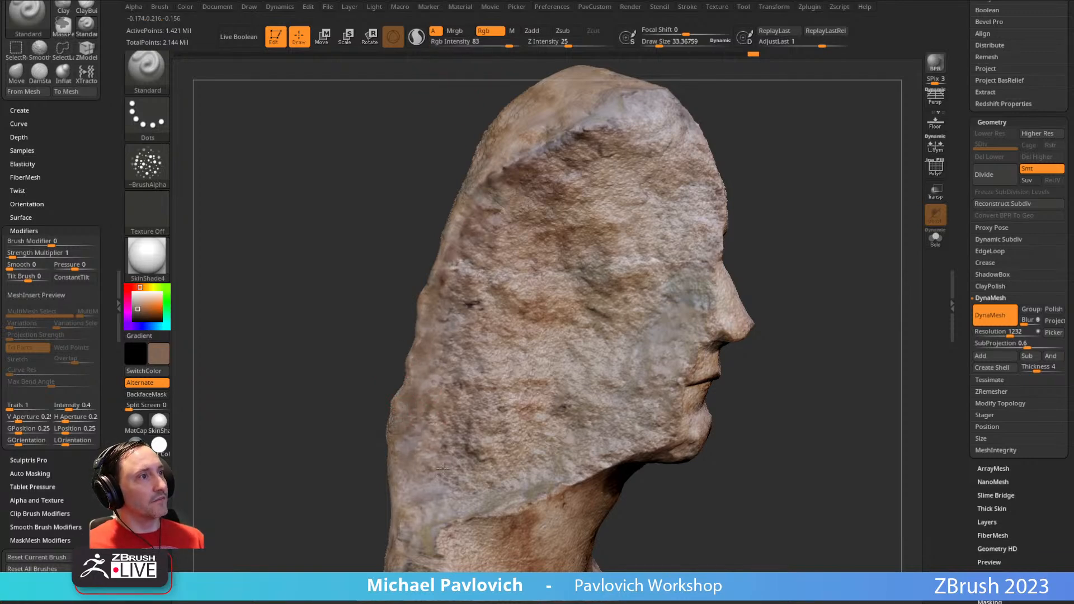
{"action": "right_click_drag", "start_coordinate": [438, 431], "coordinate": [403, 421]}
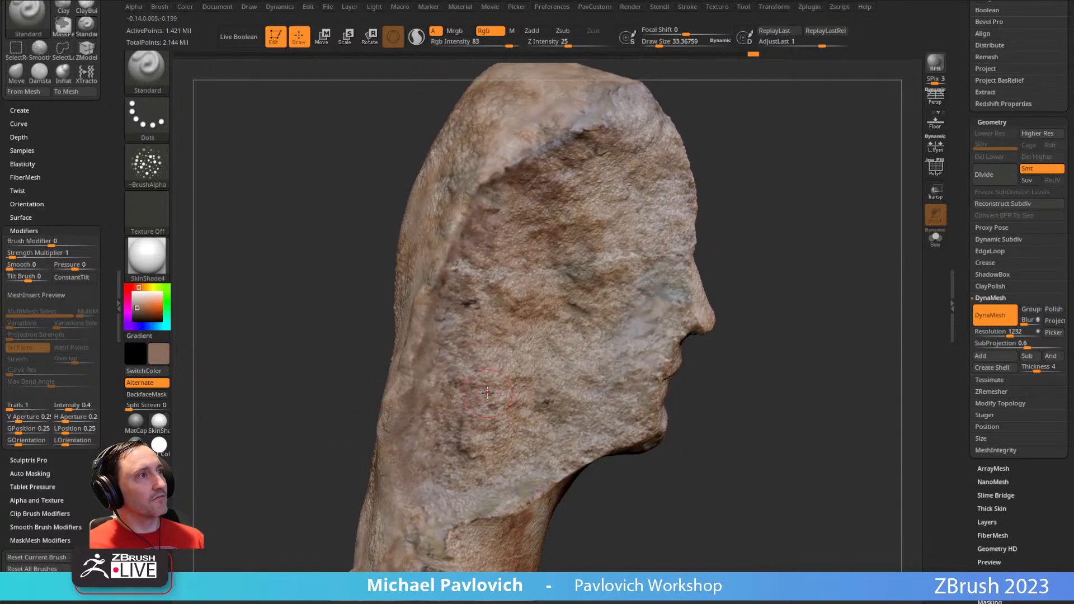
{"action": "key", "text": "c"}
{"action": "right_click_drag", "start_coordinate": [727, 213], "coordinate": [688, 302]}
{"action": "right_click_drag", "start_coordinate": [436, 292], "coordinate": [556, 258]}
{"action": "key", "text": "c"}
- Repeatedly sample nearby stone colors and paint over the remaining color transitions along the rebuilt area
{"action": "mouse_move", "coordinate": [351, 282]}
{"action": "right_mouse_down"}
{"action": "mouse_move", "coordinate": [605, 211]}
{"action": "mouse_move", "coordinate": [417, 289]}
{"action": "right_mouse_up"}
{"action": "mouse_move", "coordinate": [370, 277]}
{"action": "left_mouse_down"}
{"action": "mouse_move", "coordinate": [359, 336]}
{"action": "mouse_move", "coordinate": [383, 377]}
{"action": "left_mouse_up"}
{"action": "key", "text": "c"}
{"action": "mouse_move", "coordinate": [373, 316]}
{"action": "left_mouse_down"}
{"action": "mouse_move", "coordinate": [380, 368]}
{"action": "mouse_move", "coordinate": [386, 347]}
{"action": "mouse_move", "coordinate": [364, 342]}
{"action": "left_mouse_up"}
{"action": "key", "text": "c"}
{"action": "mouse_move", "coordinate": [543, 299]}
{"action": "left_mouse_down", "text": "alt"}
{"action": "mouse_move", "coordinate": [546, 240]}
{"action": "mouse_move", "coordinate": [565, 238]}
{"action": "mouse_move", "coordinate": [537, 297]}
{"action": "left_mouse_up", "text": "alt"}
{"action": "key", "text": "c"}
{"action": "key", "text": "c"}
{"action": "mouse_move", "coordinate": [372, 302]}
{"action": "left_mouse_down"}
{"action": "mouse_move", "coordinate": [375, 294]}
{"action": "mouse_move", "coordinate": [416, 344]}
{"action": "left_mouse_up"}
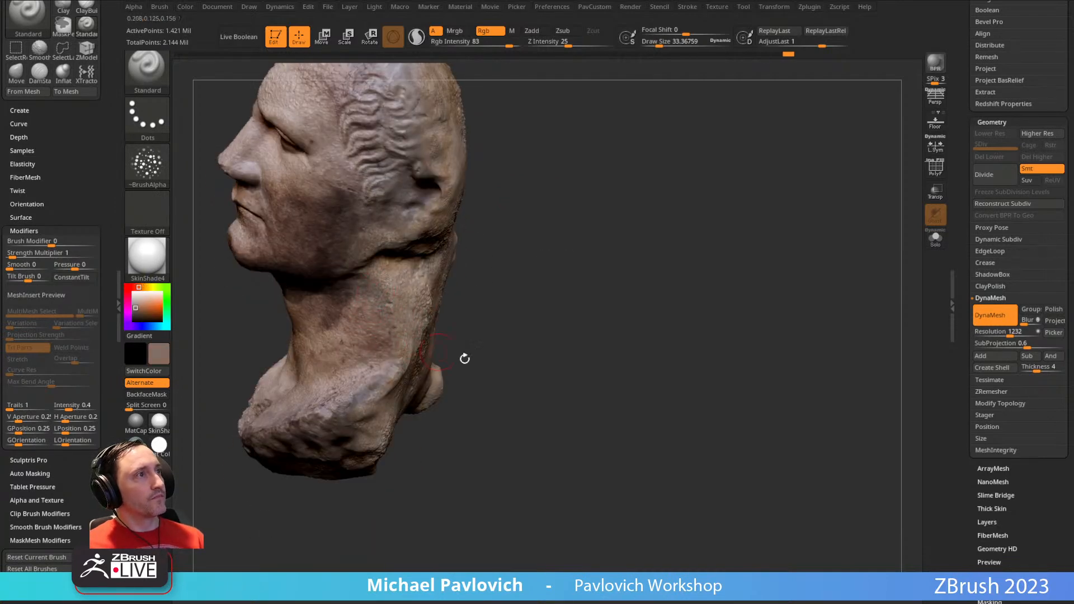
- Sample nearby stone colors and paint them over the shoulder and the side of the bust's base below the neck
{"action": "left_click_drag", "start_coordinate": [487, 358], "coordinate": [540, 338]}
{"action": "key", "text": "c"}
{"action": "left_click_drag", "start_coordinate": [347, 386], "coordinate": [356, 404]}
{"action": "mouse_move", "coordinate": [451, 394]}
{"action": "left_mouse_down", "text": "alt"}
{"action": "mouse_move", "coordinate": [496, 354]}
{"action": "mouse_move", "coordinate": [456, 369]}
{"action": "left_mouse_up", "text": "alt"}
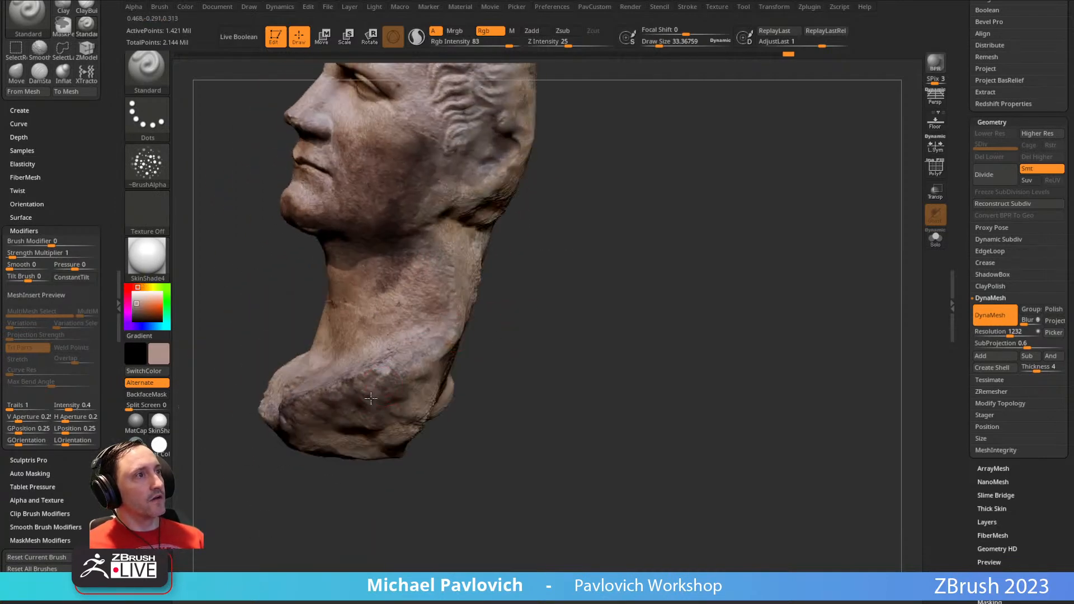
{"action": "left_click_drag", "start_coordinate": [488, 402], "coordinate": [487, 352]}
{"action": "key", "text": "c"}
{"action": "left_click_drag", "start_coordinate": [384, 400], "coordinate": [396, 407]}
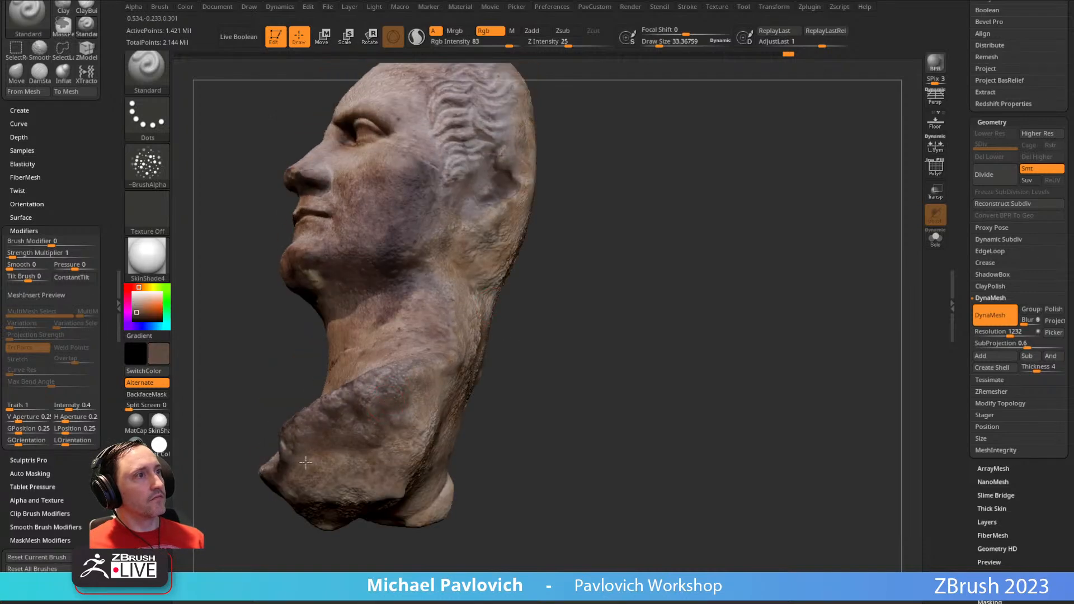
{"action": "key", "text": "c"}
{"action": "key", "text": "c"}
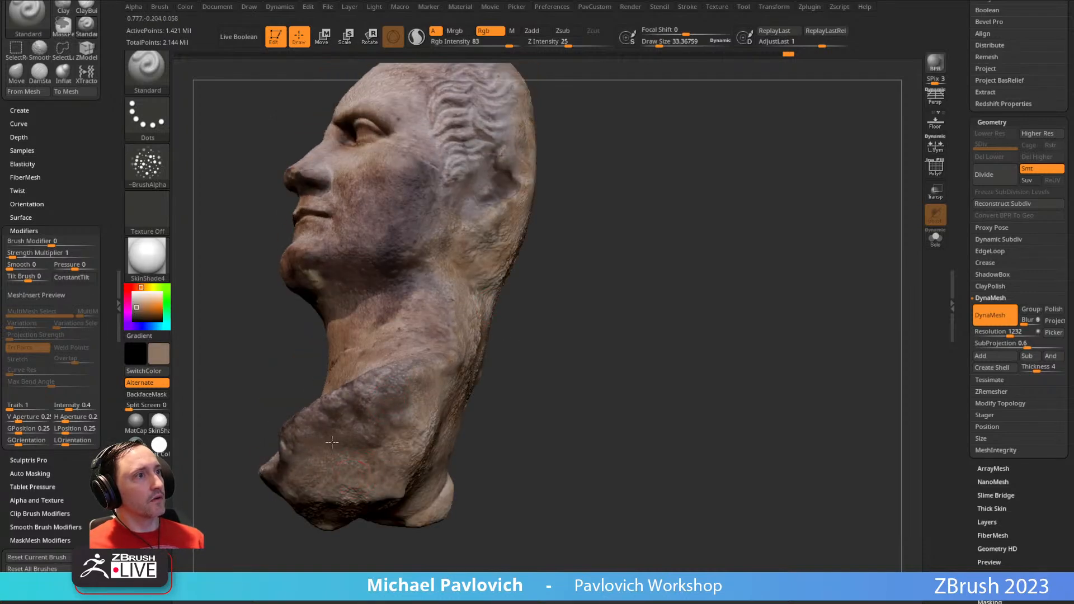
{"action": "mouse_move", "coordinate": [515, 321]}
{"action": "left_mouse_down"}
{"action": "mouse_move", "coordinate": [669, 271]}
{"action": "mouse_move", "coordinate": [748, 259]}
{"action": "mouse_move", "coordinate": [739, 285]}
{"action": "mouse_move", "coordinate": [698, 295]}
{"action": "mouse_move", "coordinate": [705, 274]}
{"action": "left_mouse_up"}
{"action": "key", "text": "s"}
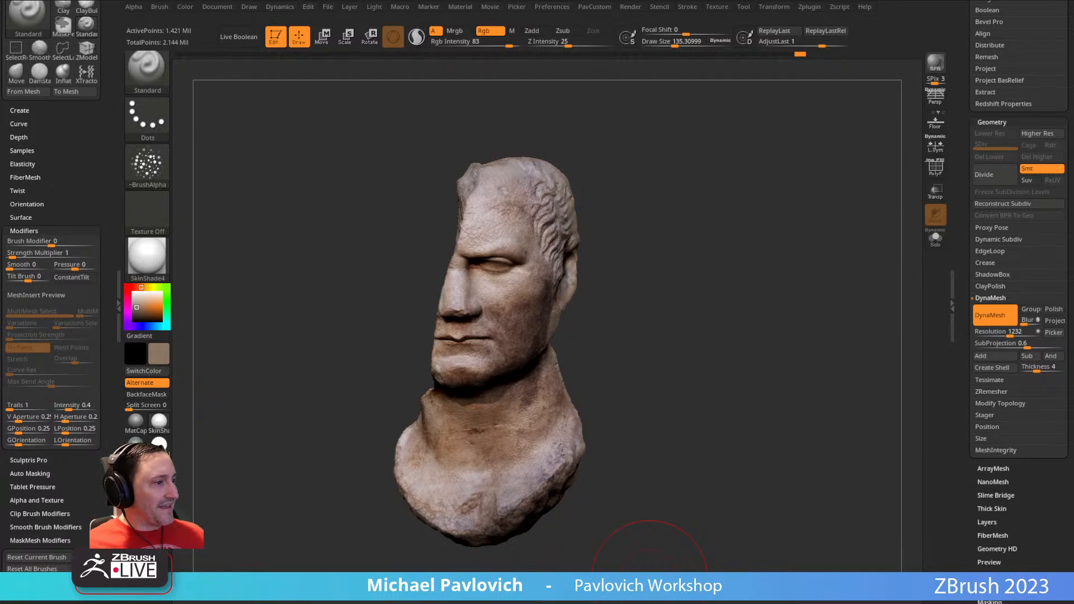
- Switch to the browser and view the Prince Rupert Statue Conversion project in the ArtStation portfolio
{"action": "left_click_drag", "start_coordinate": [650, 578], "coordinate": [513, 104]}
{"action": "scroll", "coordinate": [368, 332], "scroll_direction": "up", "scroll_amount": 6}
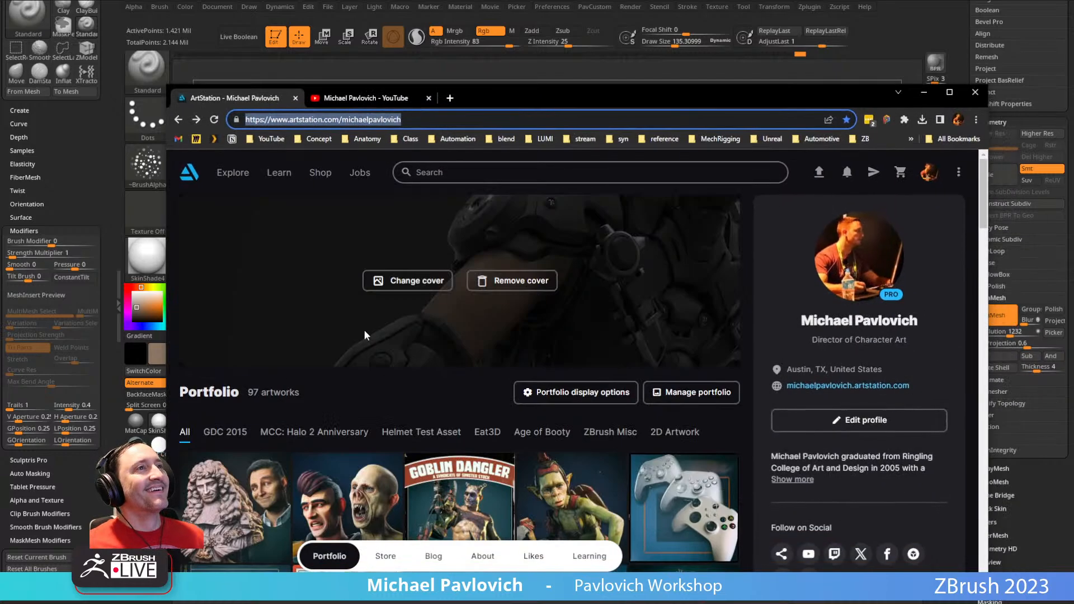
{"action": "scroll", "coordinate": [226, 454], "scroll_direction": "down", "scroll_amount": 3}
{"action": "left_click", "coordinate": [236, 374]}
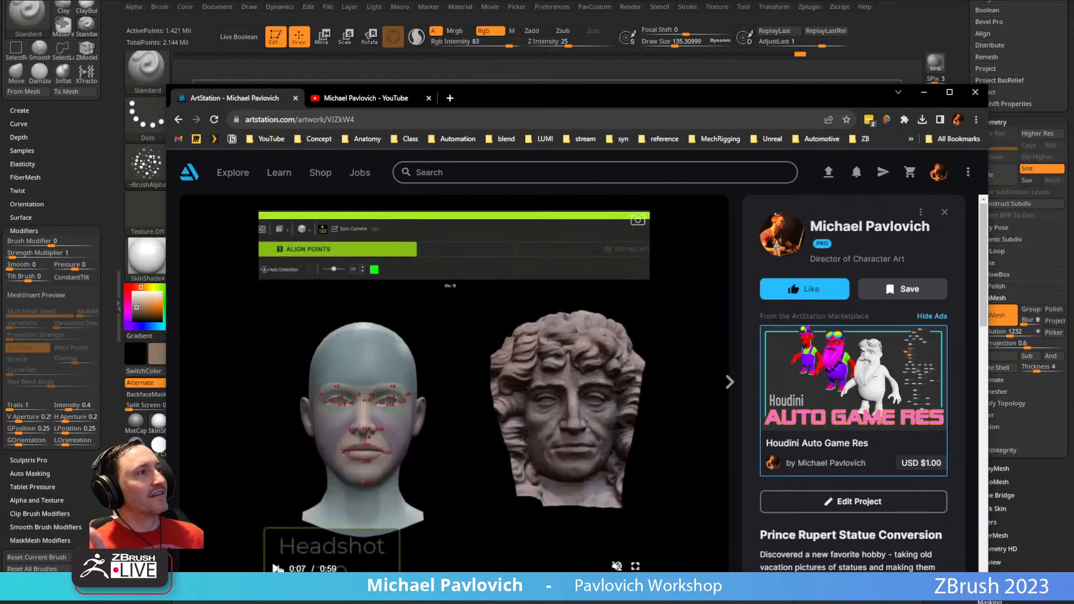
{"action": "left_click_drag", "start_coordinate": [564, 104], "coordinate": [649, 578]}
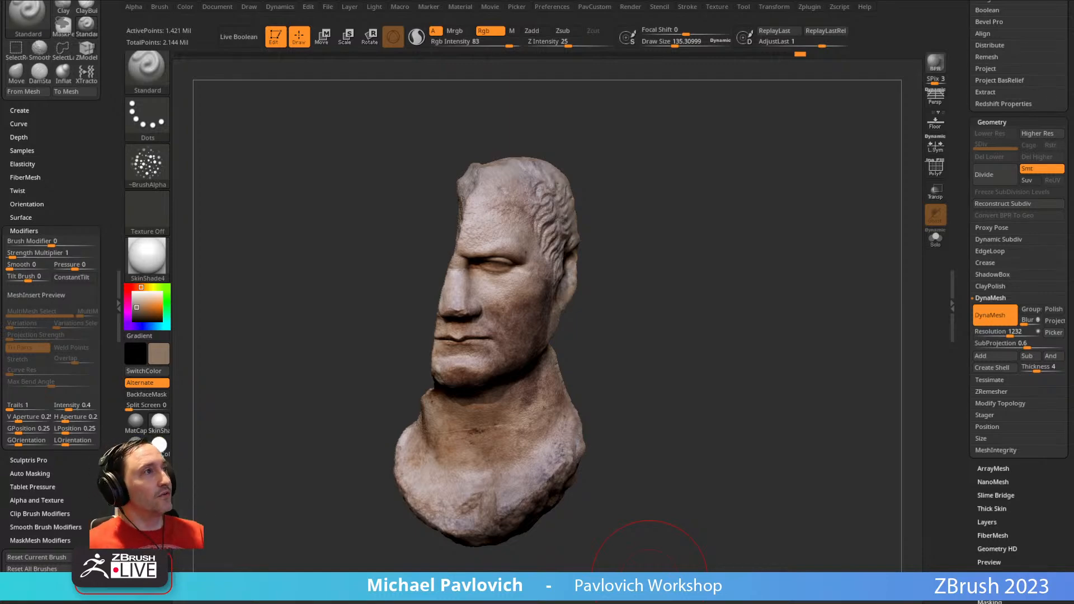
{"action": "mouse_move", "coordinate": [663, 261]}
{"action": "left_mouse_down"}
{"action": "mouse_move", "coordinate": [839, 268]}
{"action": "mouse_move", "coordinate": [618, 270]}
{"action": "mouse_move", "coordinate": [676, 290]}
{"action": "mouse_move", "coordinate": [671, 297]}
{"action": "mouse_move", "coordinate": [678, 284]}
{"action": "left_mouse_up"}
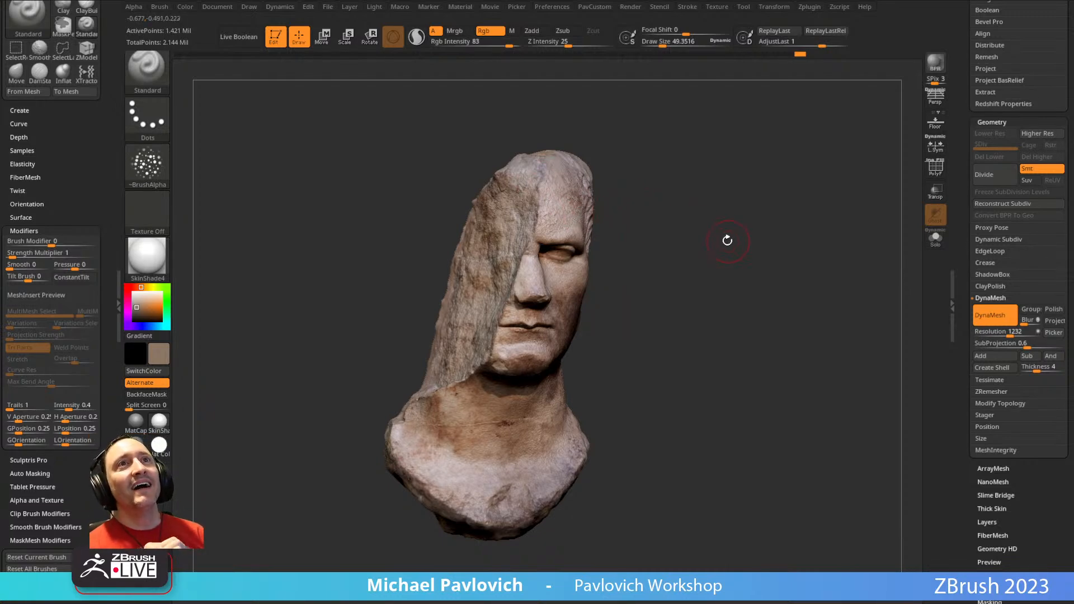
{"action": "left_click_drag", "start_coordinate": [725, 292], "coordinate": [693, 289]}
{"action": "key", "text": "s"}
{"action": "key", "text": "s"}
{"action": "left_click_drag", "start_coordinate": [693, 290], "coordinate": [716, 292]}
- Leave edit mode, clear the canvas, choose a PolyMesh3D tool, and switch to Character Creator
{"action": "left_click_drag", "start_coordinate": [961, 269], "coordinate": [945, 450]}
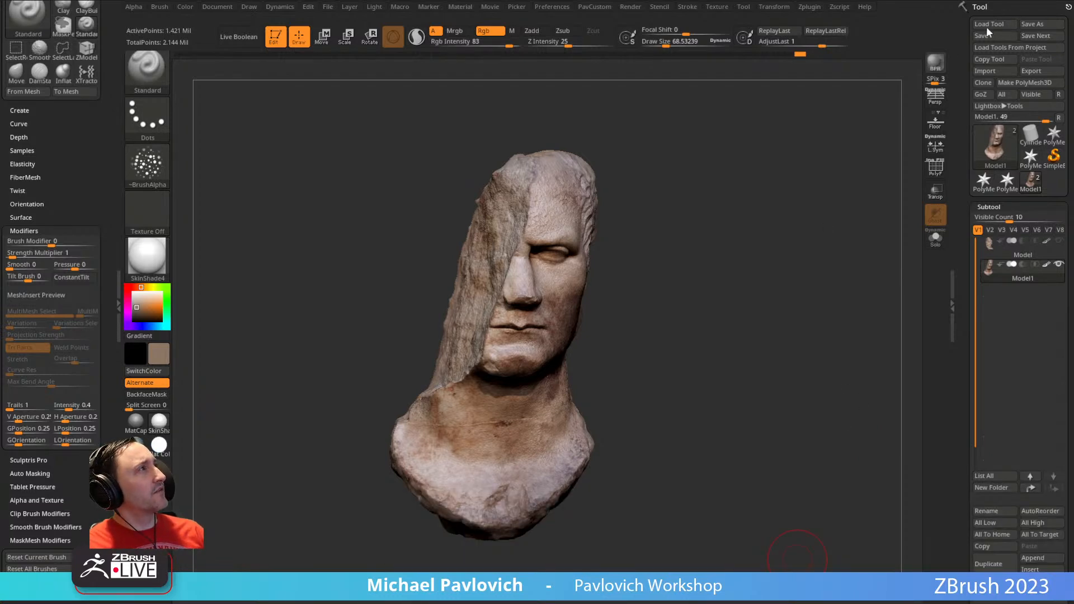
{"action": "left_click", "coordinate": [275, 38]}
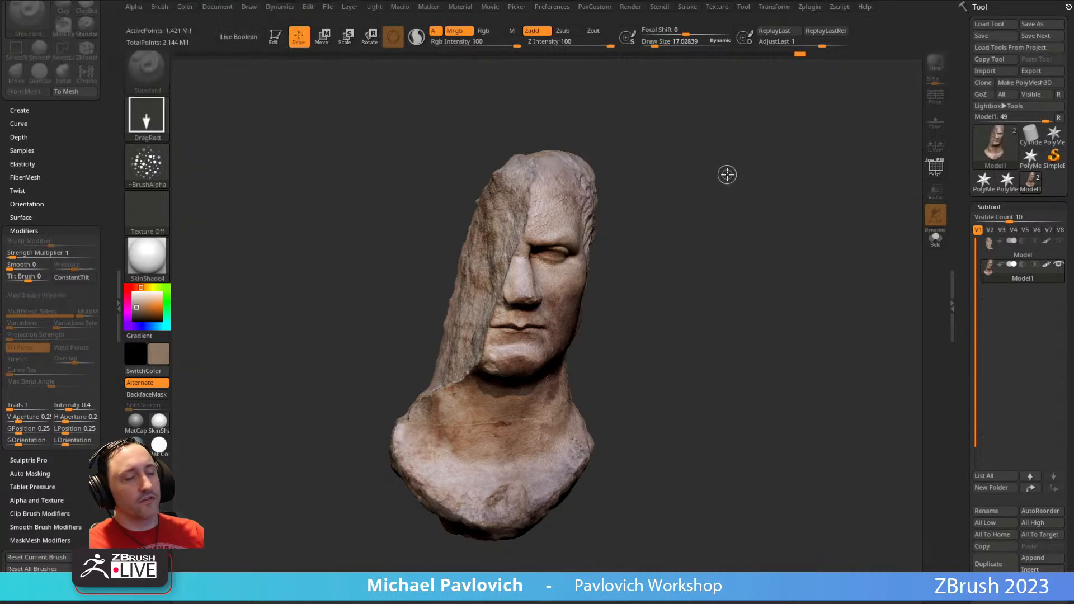
{"action": "key", "text": "ctrl+n"}
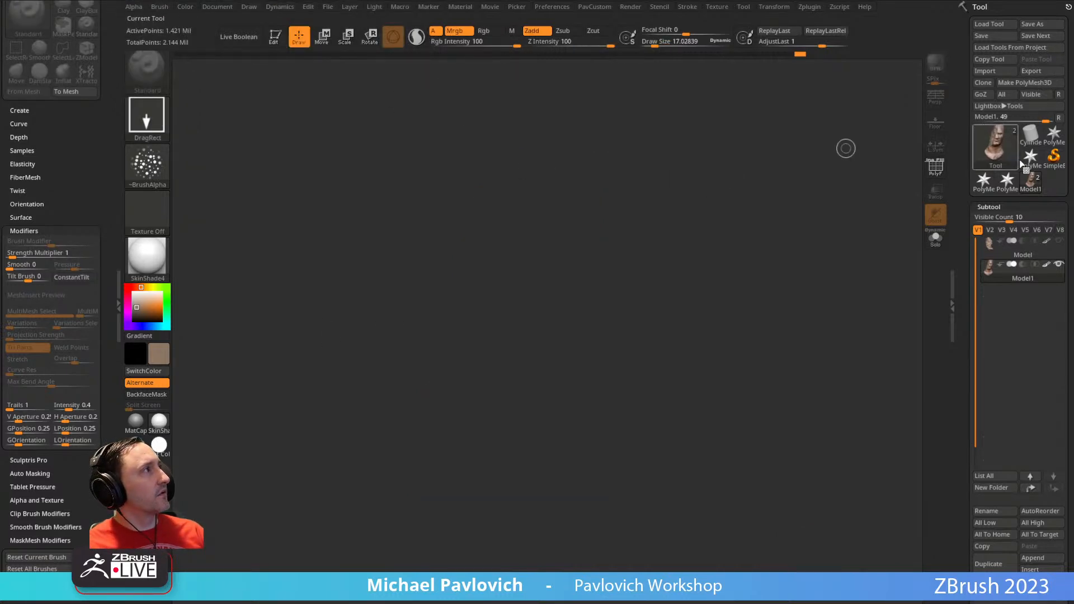
{"action": "left_click", "coordinate": [1052, 134]}
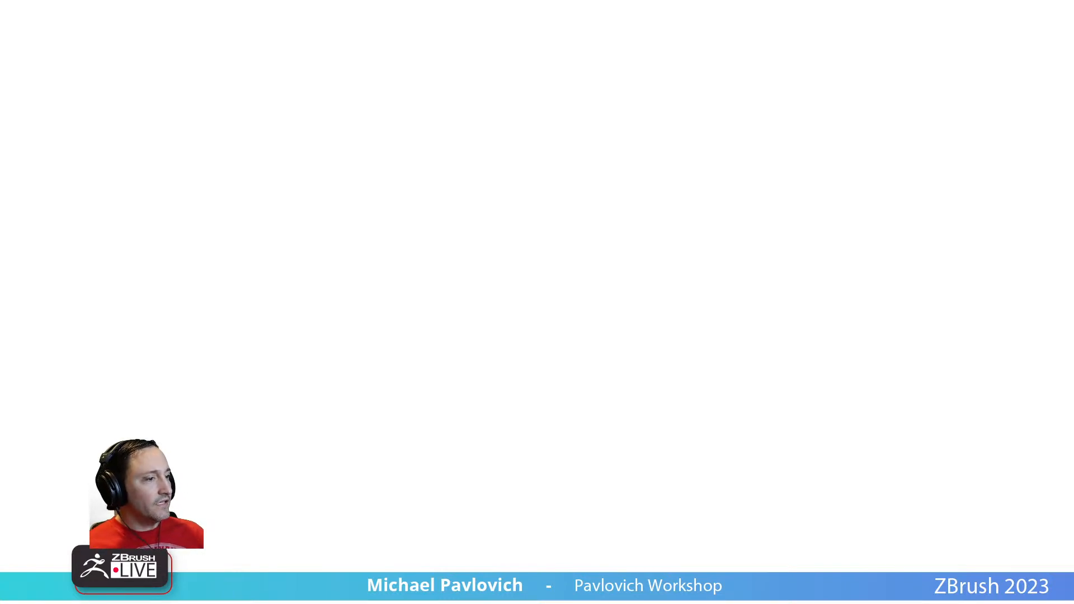
{"action": "key", "text": "alt+Tab"}
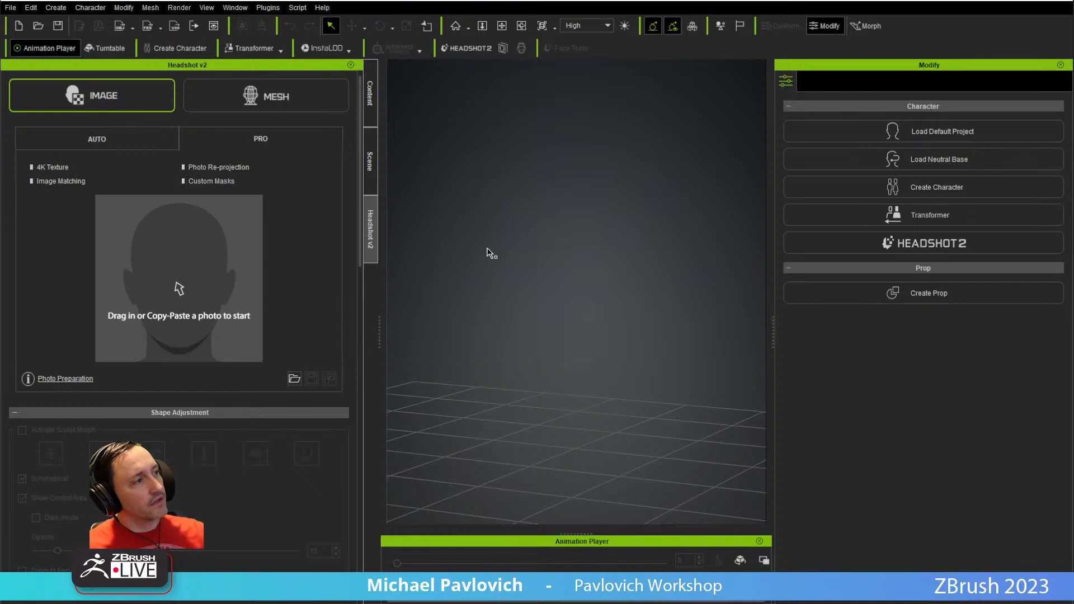
- Return to ZBrush, clear the canvas, and place the CC_Base character on it in edit mode
{"action": "key", "text": "alt+Tab"}
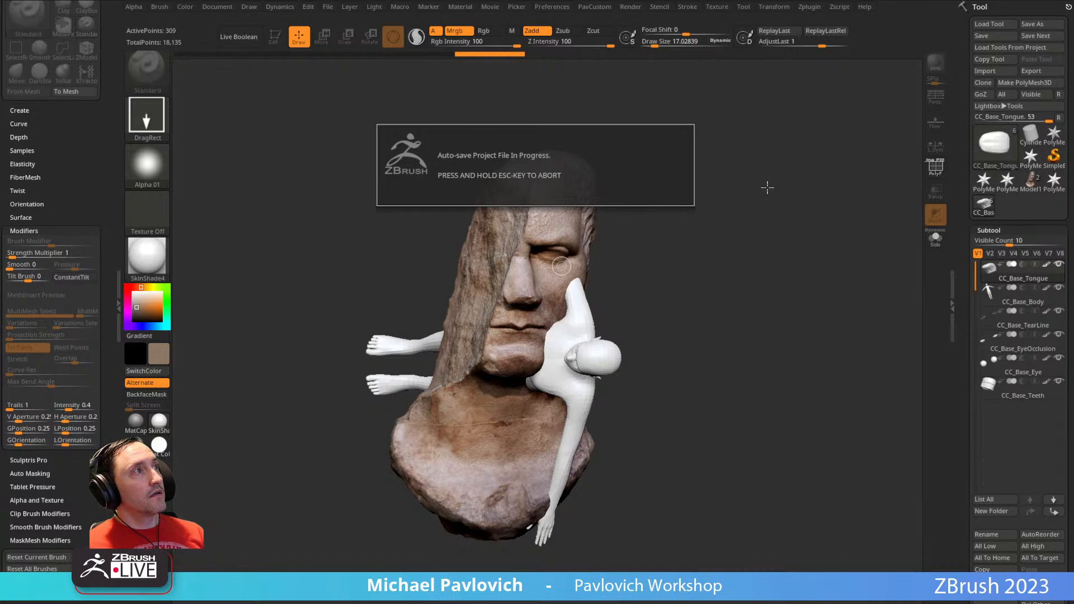
{"action": "key", "text": "ctrl+n"}
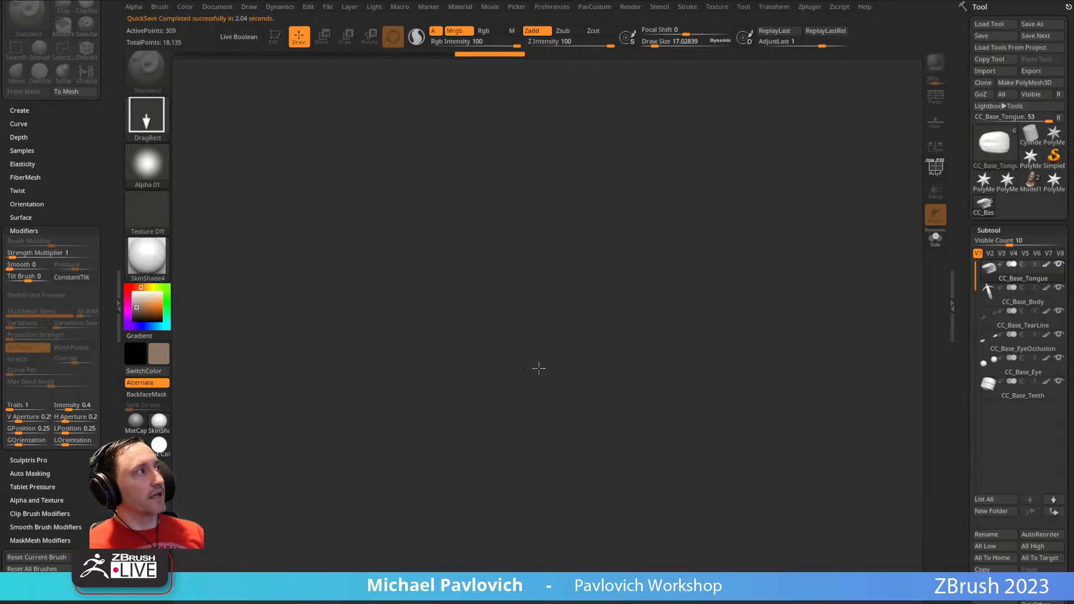
{"action": "left_click_drag", "start_coordinate": [473, 349], "coordinate": [505, 456]}
{"action": "left_click", "coordinate": [275, 37]}
{"action": "left_click_drag", "start_coordinate": [725, 263], "coordinate": [654, 243]}
- Append the rebuilt stone bust to the CC_Base character's subtools and unify its size
{"action": "left_click_drag", "start_coordinate": [961, 344], "coordinate": [960, 280]}
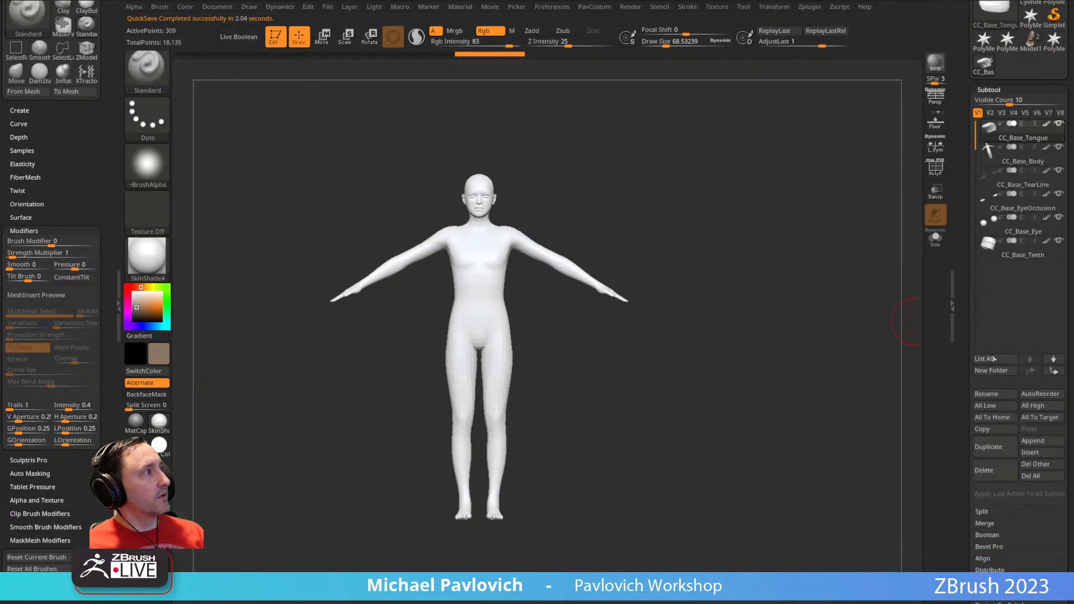
{"action": "left_click", "coordinate": [1032, 441]}
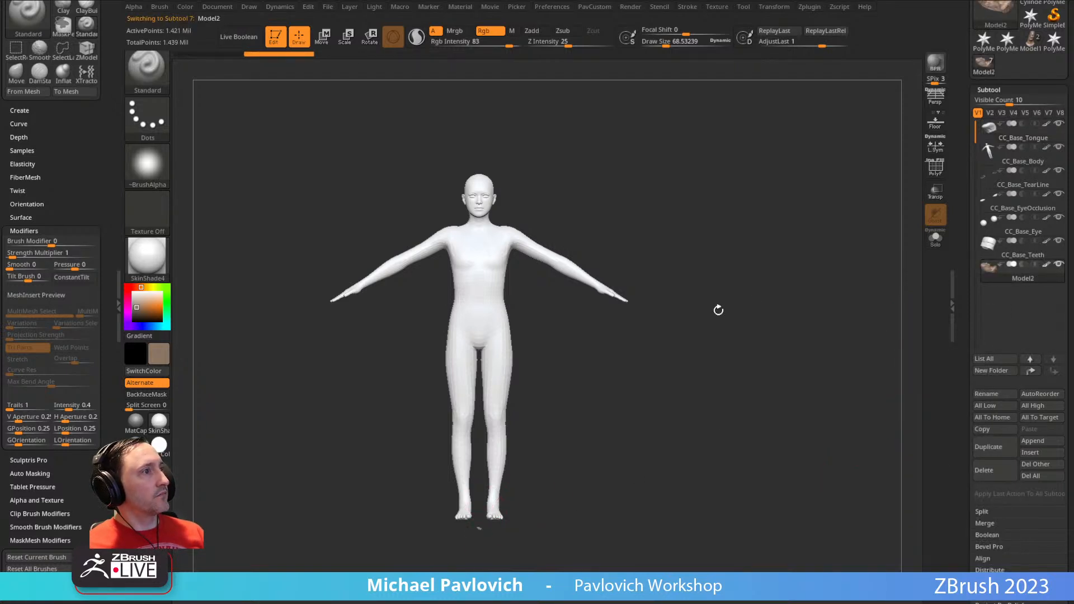
{"action": "key", "text": "3"}
{"action": "left_click", "coordinate": [766, 251]}
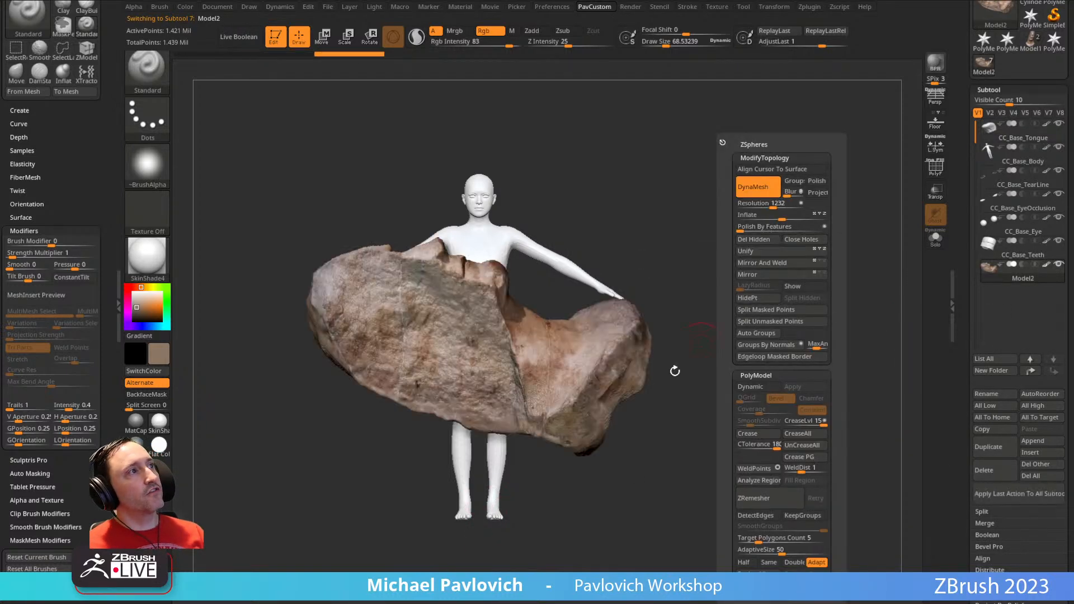
- Rotate the appended bust upright so it faces forward like the character, adjusting its tilt from the side
{"action": "left_click_drag", "start_coordinate": [981, 327], "coordinate": [969, 195]}
{"action": "left_click_drag", "start_coordinate": [965, 359], "coordinate": [970, 266]}
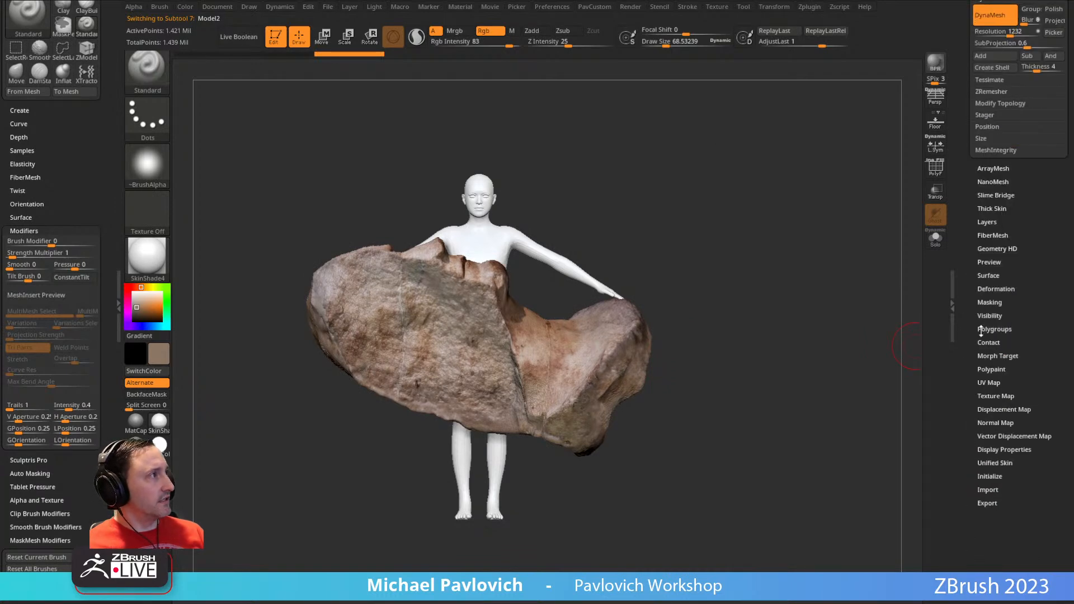
{"action": "key", "text": "shift"}
{"action": "left_click", "coordinate": [989, 288]}
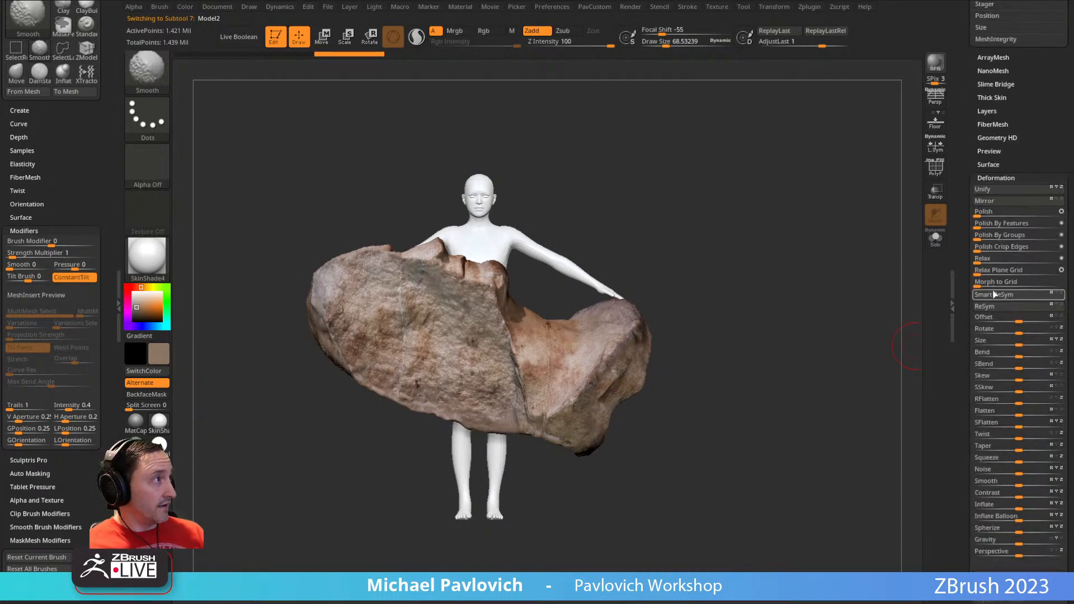
{"action": "mouse_move", "coordinate": [783, 314]}
{"action": "left_mouse_down"}
{"action": "mouse_move", "coordinate": [742, 304]}
{"action": "mouse_move", "coordinate": [724, 278]}
{"action": "left_mouse_up"}
{"action": "key", "text": "w"}
{"action": "left_click_drag", "start_coordinate": [526, 334], "coordinate": [453, 398]}
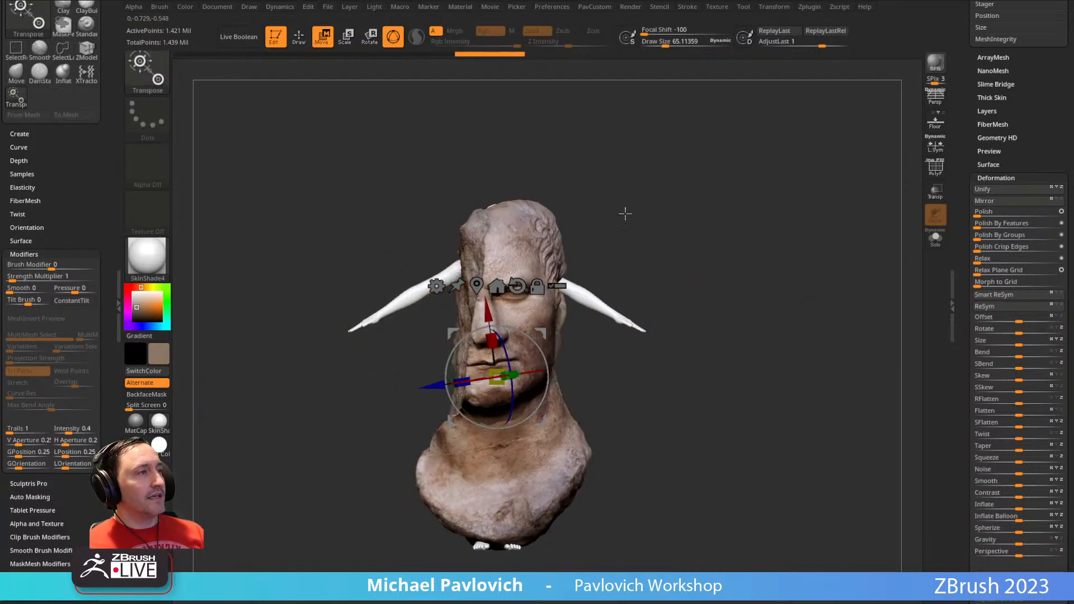
{"action": "left_click_drag", "start_coordinate": [747, 296], "coordinate": [631, 271], "text": "shift"}
{"action": "mouse_move", "coordinate": [529, 338]}
{"action": "left_mouse_down"}
{"action": "mouse_move", "coordinate": [535, 347]}
{"action": "mouse_move", "coordinate": [537, 336]}
{"action": "left_mouse_up"}
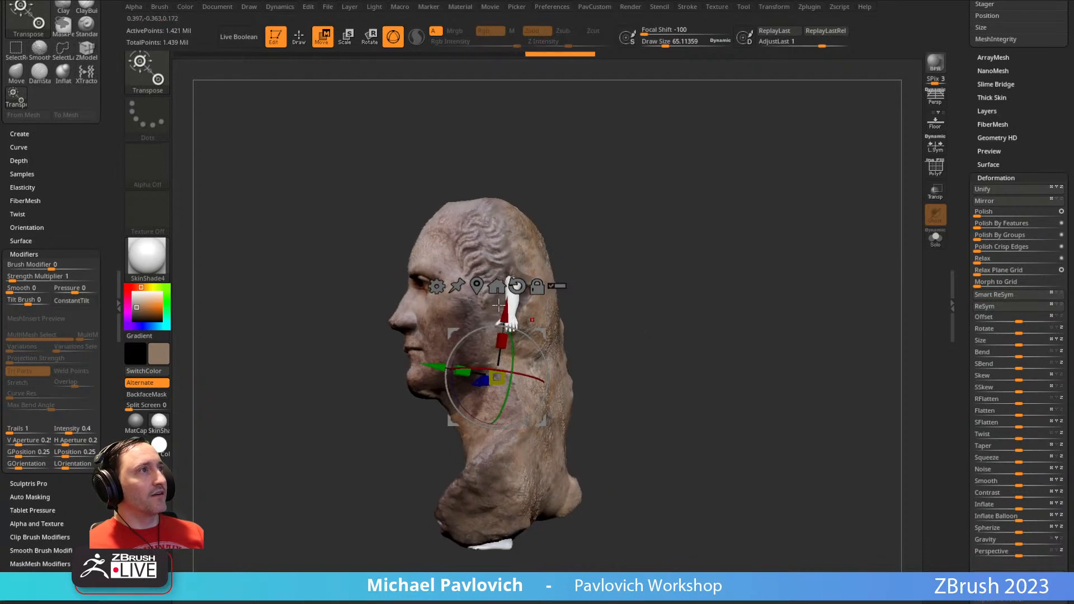
{"action": "left_click_drag", "start_coordinate": [579, 238], "coordinate": [635, 250], "text": "shift"}
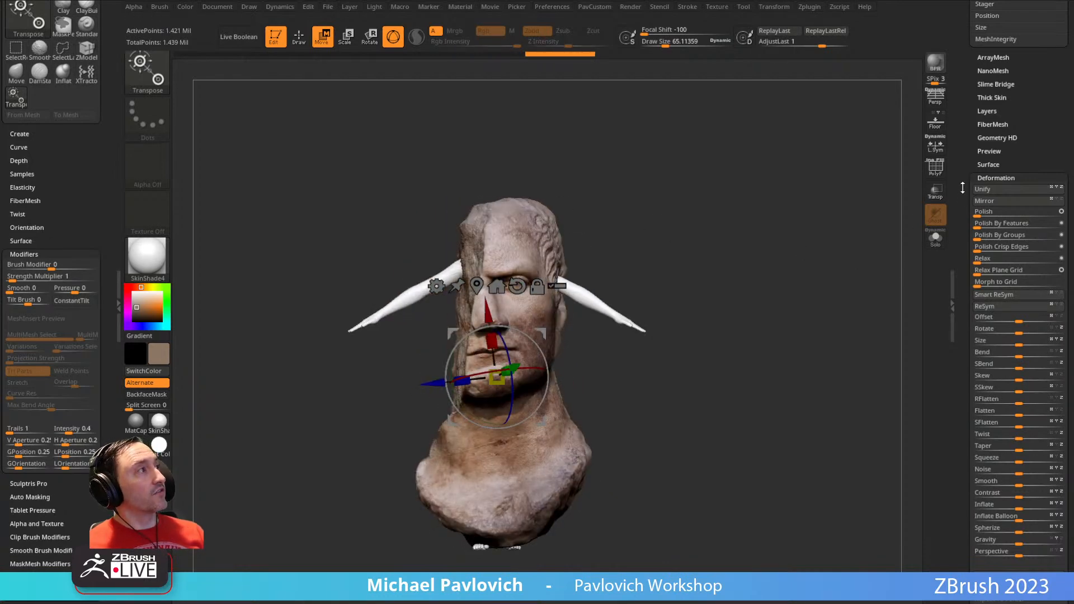
- Delete the appended bust from the character's subtools, skipping the non-undoable warning until the next restart
{"action": "left_click_drag", "start_coordinate": [962, 193], "coordinate": [962, 420]}
{"action": "left_click_drag", "start_coordinate": [967, 461], "coordinate": [970, 421]}
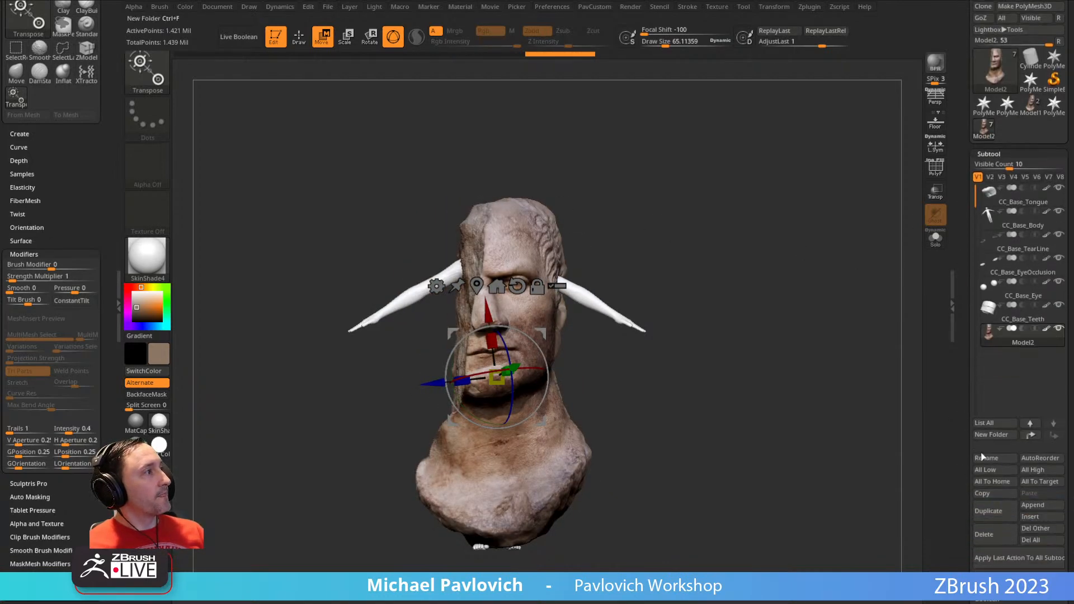
{"action": "left_click", "coordinate": [991, 536]}
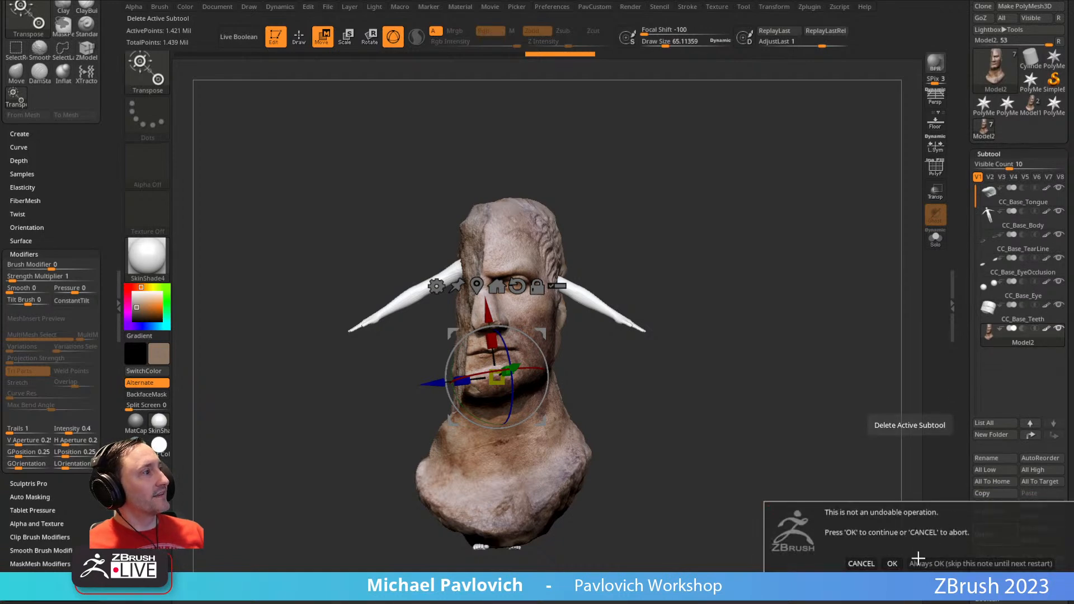
{"action": "left_click", "coordinate": [920, 563]}
- Switch back to the Model1 tool and compare the original scan subtool with the rebuilt one around the face and ear
{"action": "left_click", "coordinate": [1031, 180]}
{"action": "mouse_move", "coordinate": [723, 198]}
{"action": "left_mouse_down"}
{"action": "mouse_move", "coordinate": [867, 254]}
{"action": "mouse_move", "coordinate": [871, 227]}
{"action": "mouse_move", "coordinate": [894, 251]}
{"action": "left_mouse_up"}
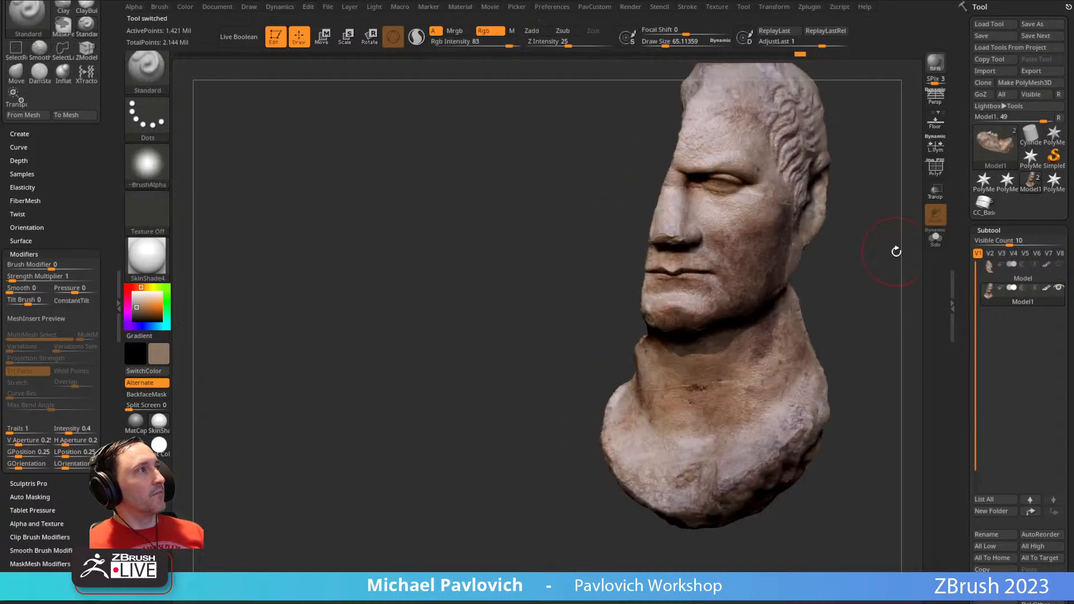
{"action": "key", "text": "f"}
{"action": "left_click", "coordinate": [1023, 278]}
{"action": "left_click_drag", "start_coordinate": [817, 341], "coordinate": [829, 339]}
{"action": "left_click_drag", "start_coordinate": [829, 339], "coordinate": [851, 405], "text": "alt"}
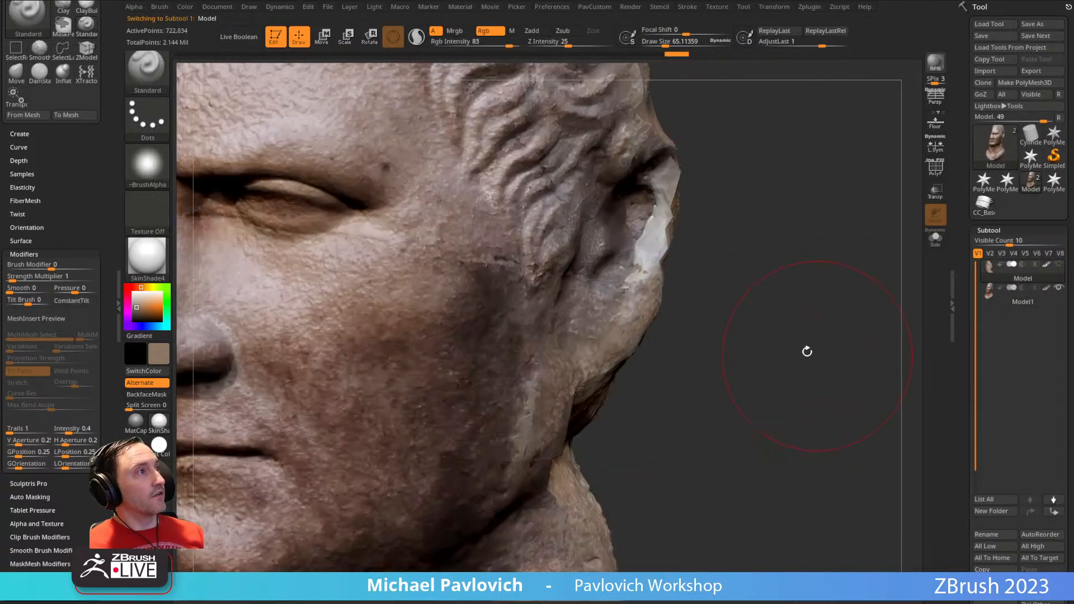
{"action": "left_click_drag", "start_coordinate": [723, 352], "coordinate": [886, 341], "text": "alt"}
{"action": "left_click", "coordinate": [1022, 305]}
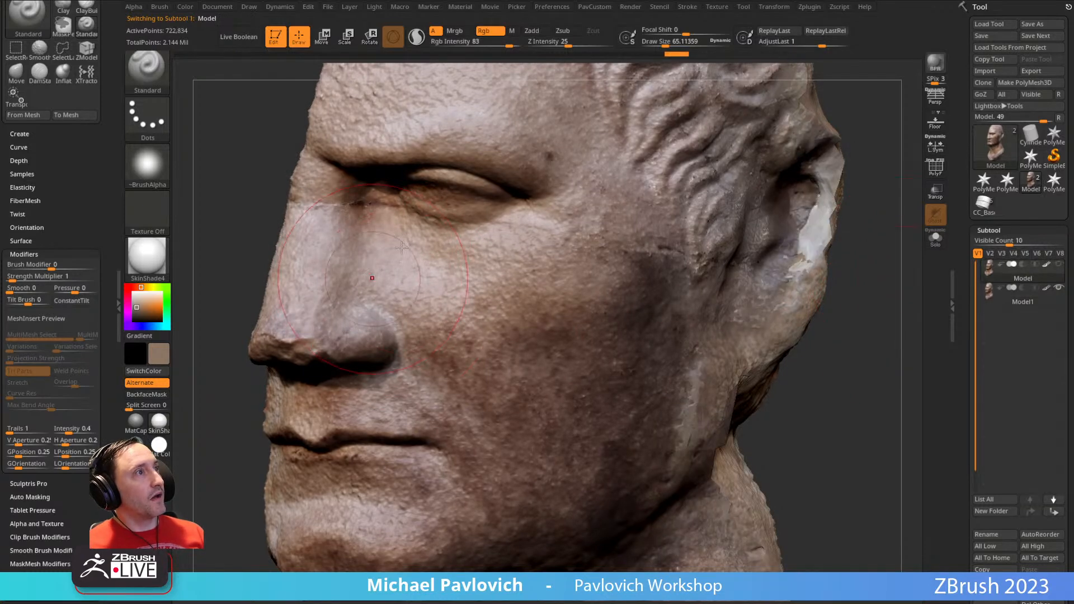
{"action": "mouse_move", "coordinate": [870, 307]}
{"action": "left_mouse_down"}
{"action": "mouse_move", "coordinate": [770, 360]}
{"action": "mouse_move", "coordinate": [764, 261]}
{"action": "mouse_move", "coordinate": [796, 335]}
{"action": "mouse_move", "coordinate": [787, 260]}
{"action": "left_mouse_up"}
{"action": "key", "text": "s"}
{"action": "left_click", "coordinate": [758, 265]}
{"action": "left_click", "coordinate": [1005, 304]}
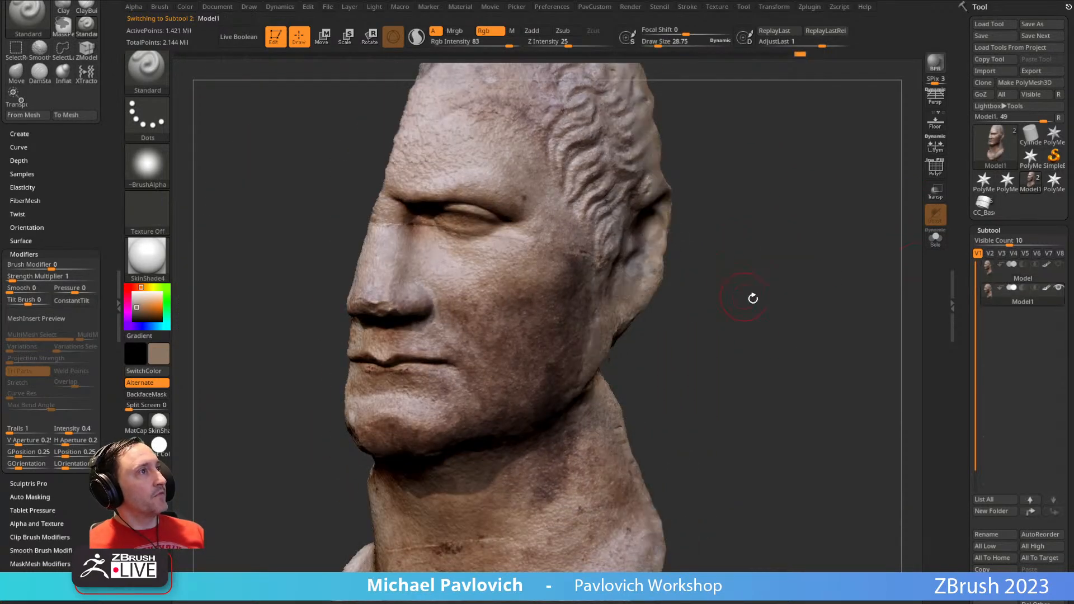
- Inspect the rebuilt bust's polygon wireframe, then hide it again
{"action": "left_click_drag", "start_coordinate": [743, 294], "coordinate": [752, 330], "text": "alt"}
{"action": "left_click", "coordinate": [938, 173]}
{"action": "mouse_move", "coordinate": [844, 241]}
{"action": "left_mouse_down"}
{"action": "mouse_move", "coordinate": [783, 283]}
{"action": "mouse_move", "coordinate": [700, 293]}
{"action": "left_mouse_up"}
{"action": "key", "text": "s"}
{"action": "mouse_move", "coordinate": [611, 336]}
{"action": "left_mouse_down", "text": "shift"}
{"action": "mouse_move", "coordinate": [804, 282]}
{"action": "mouse_move", "coordinate": [809, 300]}
{"action": "mouse_move", "coordinate": [810, 203]}
{"action": "left_mouse_up", "text": "shift"}
{"action": "key", "text": "shift+f"}
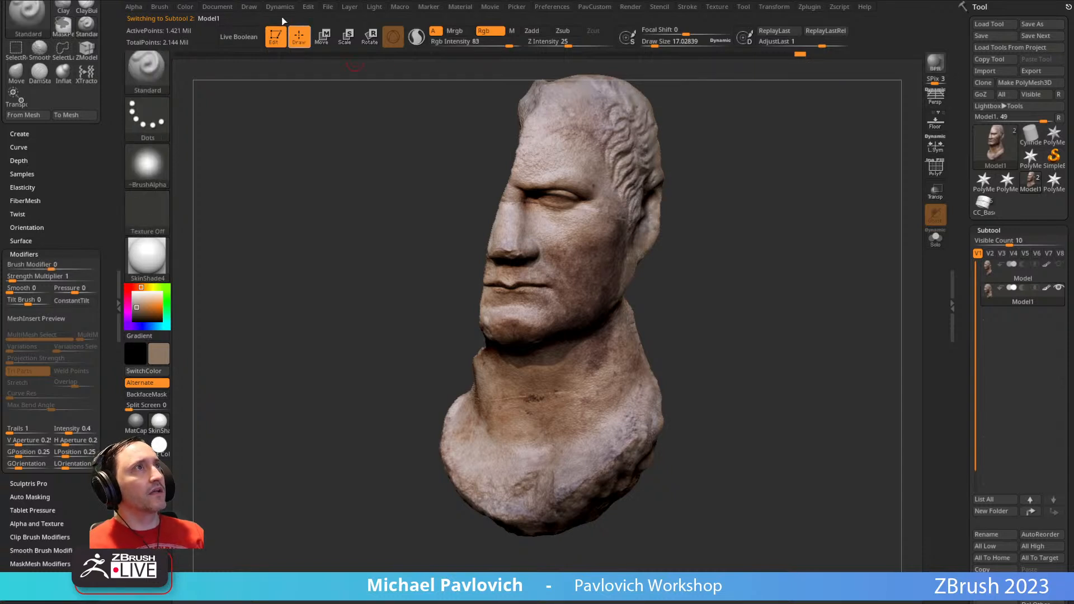
- Delete the undo history of the rebuilt bust
{"action": "left_click", "coordinate": [308, 7]}
{"action": "left_click", "coordinate": [343, 106]}
{"action": "left_click_drag", "start_coordinate": [338, 158], "coordinate": [314, 206]}
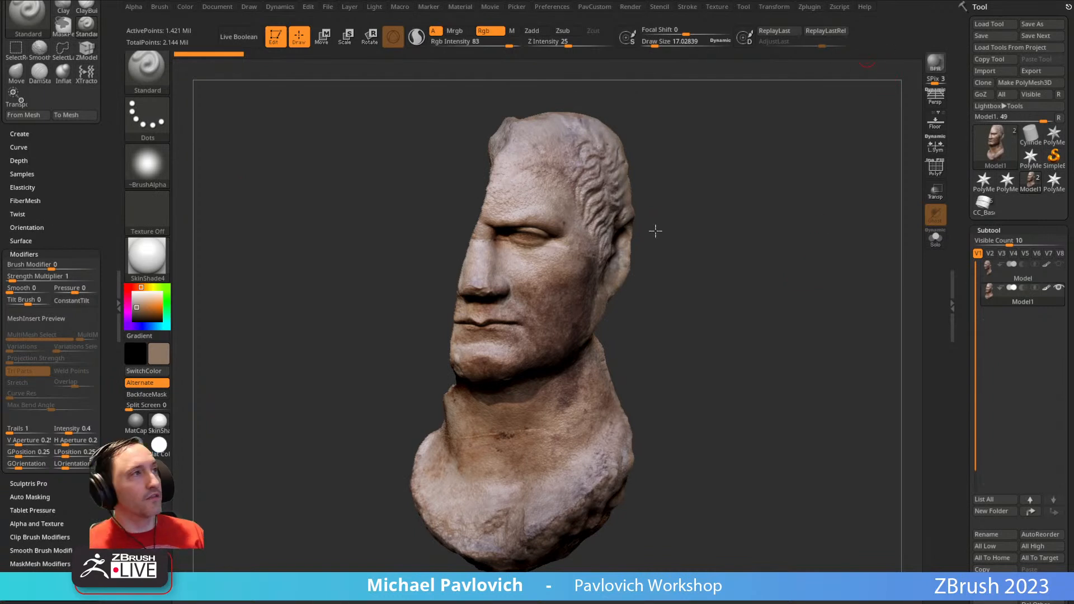
- Examine the movie TimeLine options and the movie Modifiers settings
{"action": "left_click_drag", "start_coordinate": [791, 189], "coordinate": [798, 201], "text": "alt"}
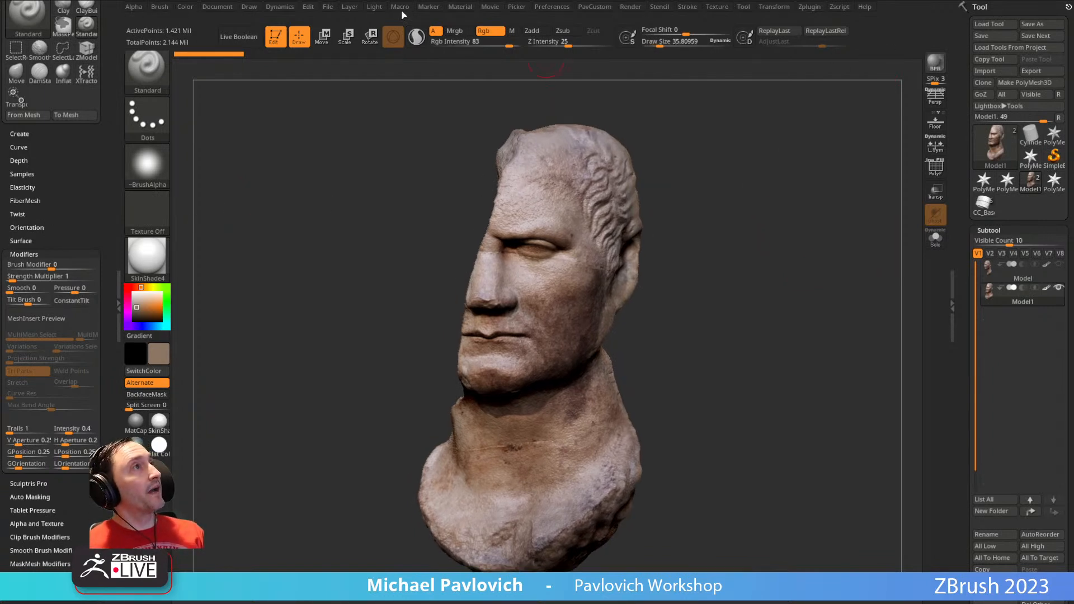
{"action": "left_click", "coordinate": [491, 7]}
{"action": "key", "text": "shift"}
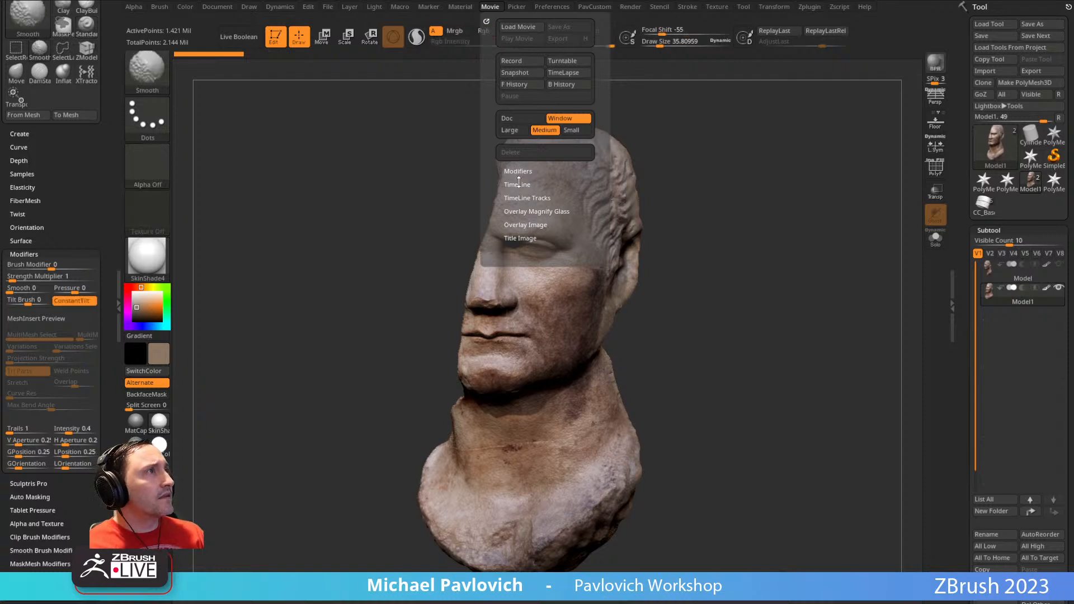
{"action": "left_click", "coordinate": [519, 184]}
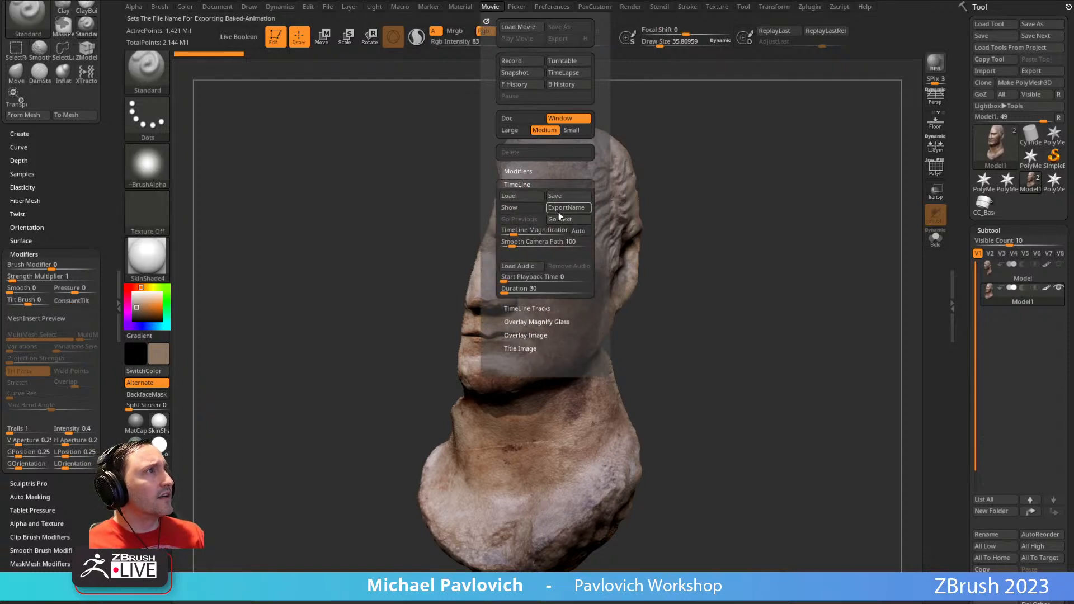
{"action": "left_click", "coordinate": [523, 171]}
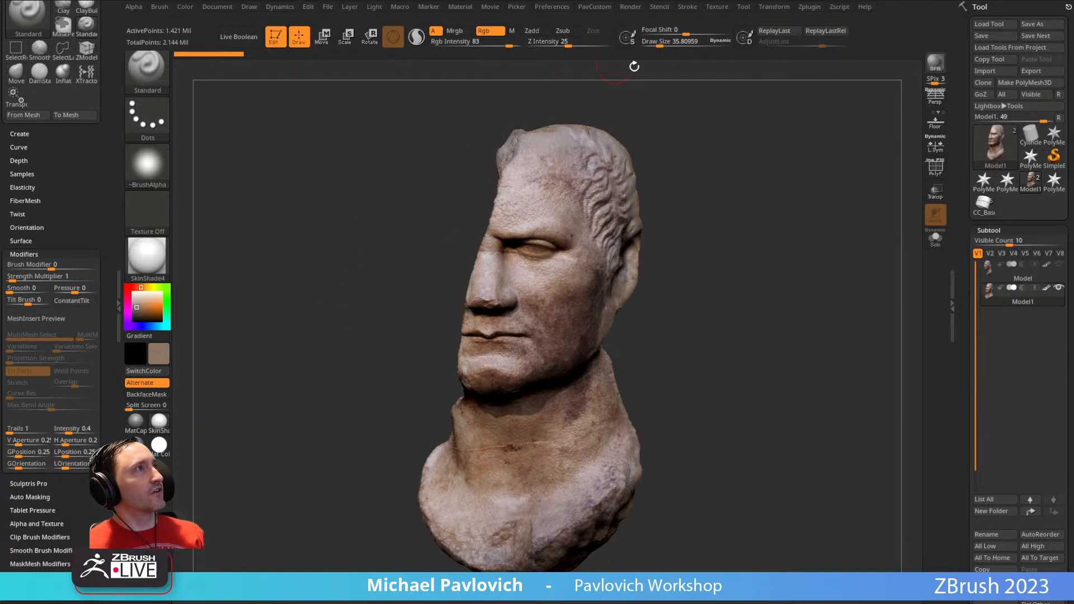
- DynaMesh the rebuilt bust at a resolution of 512
{"action": "mouse_move", "coordinate": [707, 191]}
{"action": "left_mouse_down"}
{"action": "mouse_move", "coordinate": [799, 244]}
{"action": "mouse_move", "coordinate": [697, 223]}
{"action": "mouse_move", "coordinate": [726, 187]}
{"action": "mouse_move", "coordinate": [721, 216]}
{"action": "mouse_move", "coordinate": [717, 187]}
{"action": "left_mouse_up"}
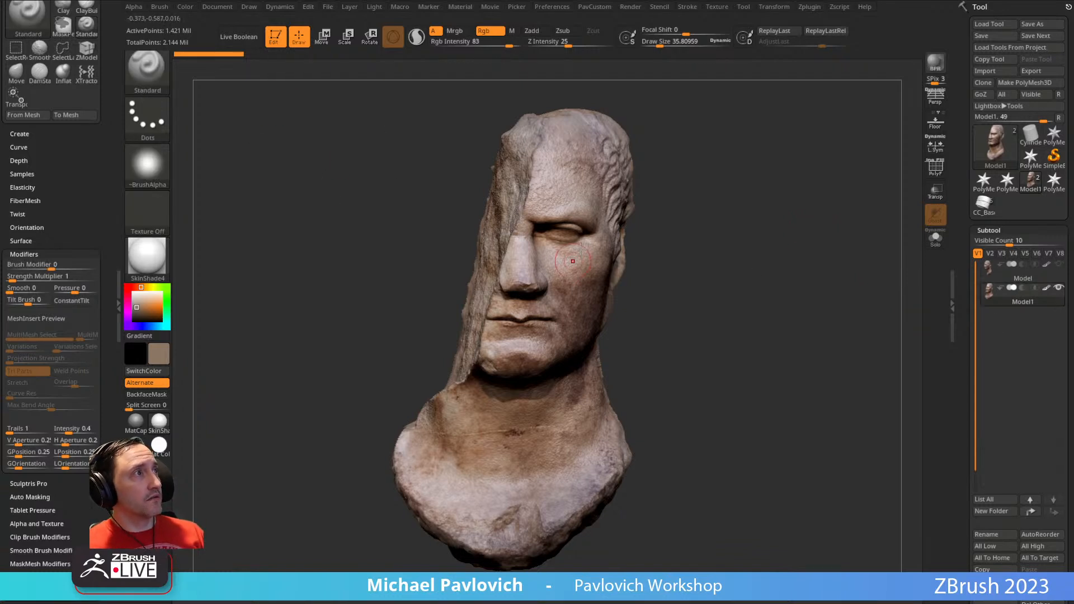
{"action": "key", "text": "ctrl"}
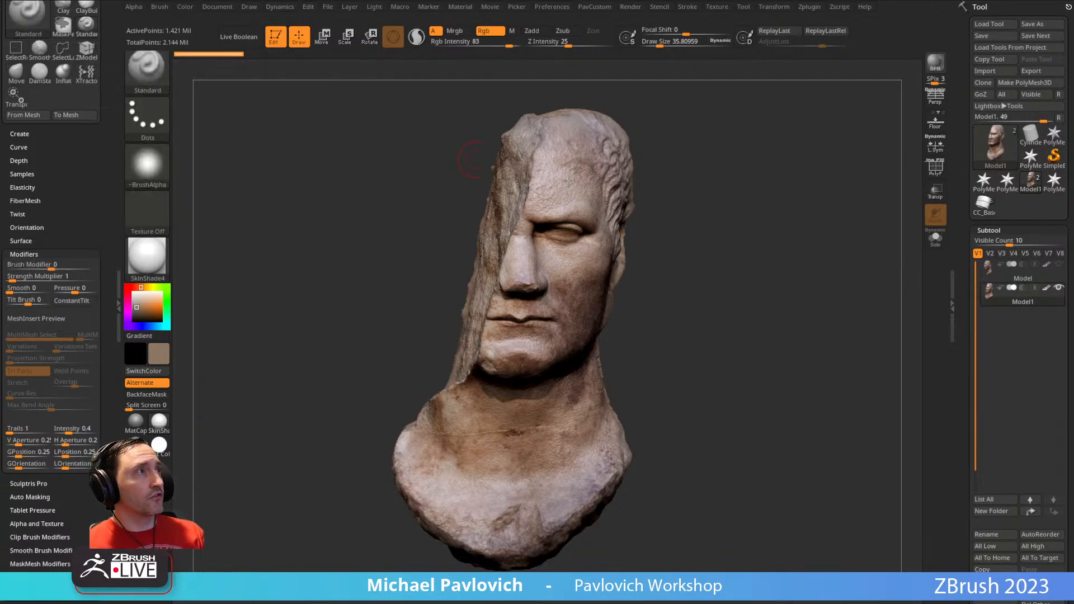
{"action": "left_click_drag", "start_coordinate": [840, 288], "coordinate": [794, 289]}
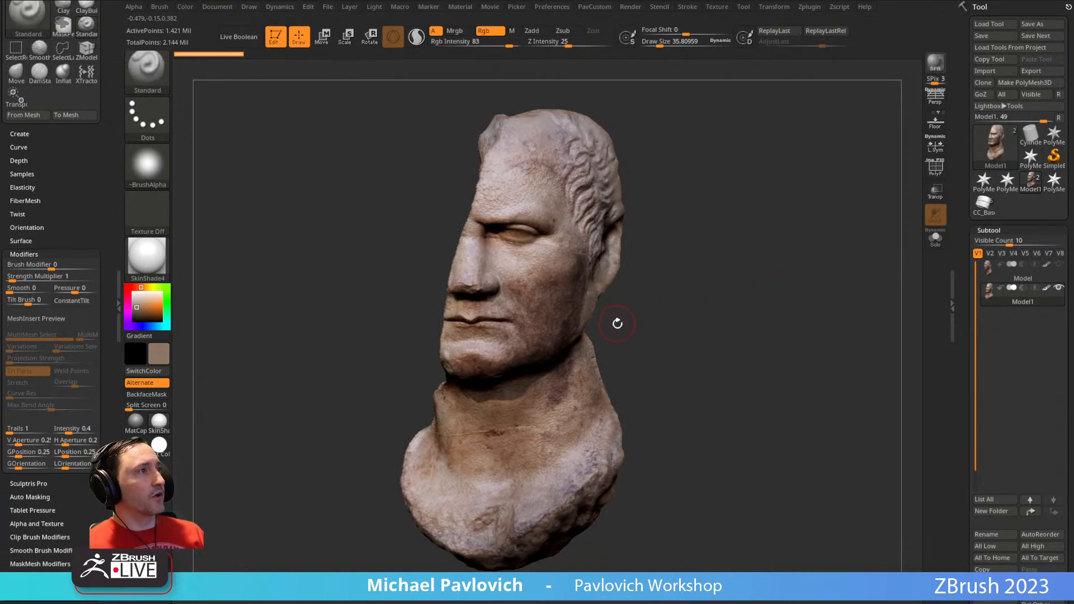
{"action": "key", "text": "4"}
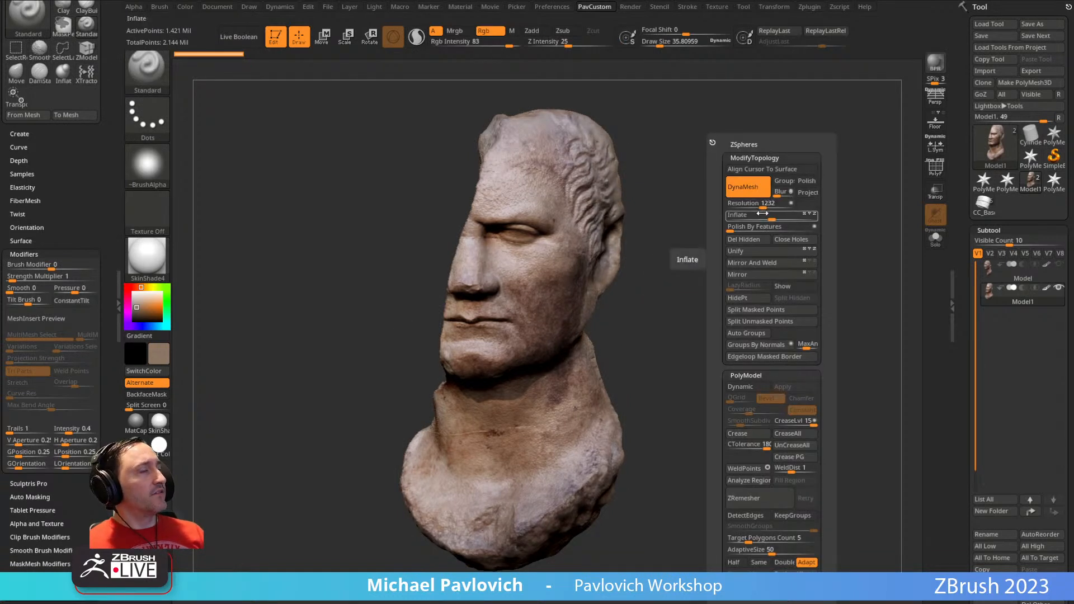
{"action": "left_click", "coordinate": [762, 209]}
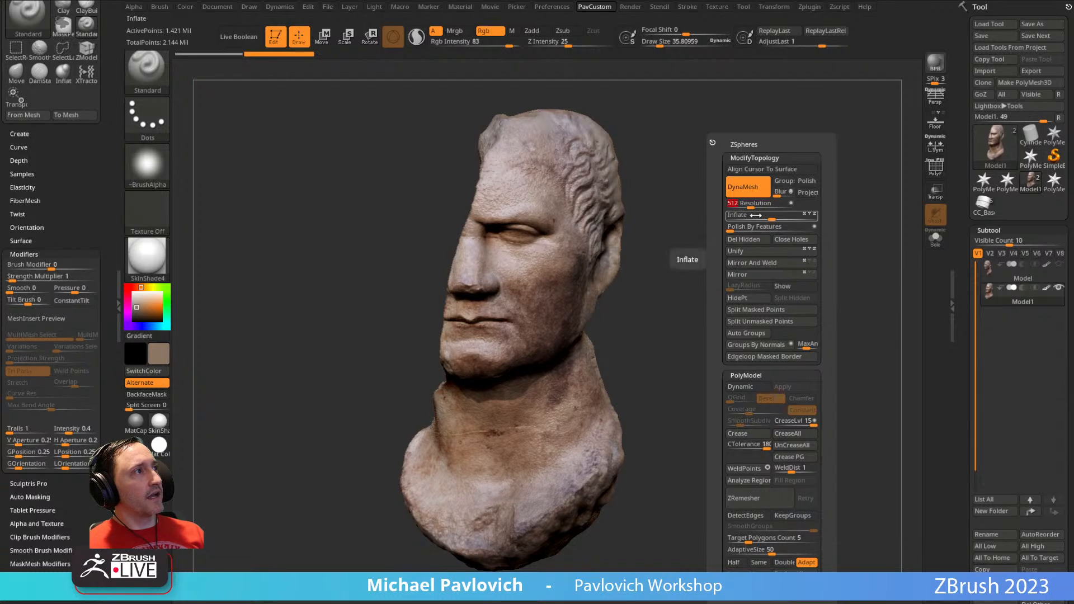
{"action": "key", "text": "shift"}
{"action": "left_click_drag", "start_coordinate": [551, 283], "coordinate": [566, 276], "text": "shift"}
{"action": "left_click_drag", "start_coordinate": [770, 147], "coordinate": [840, 268], "text": "ctrl"}
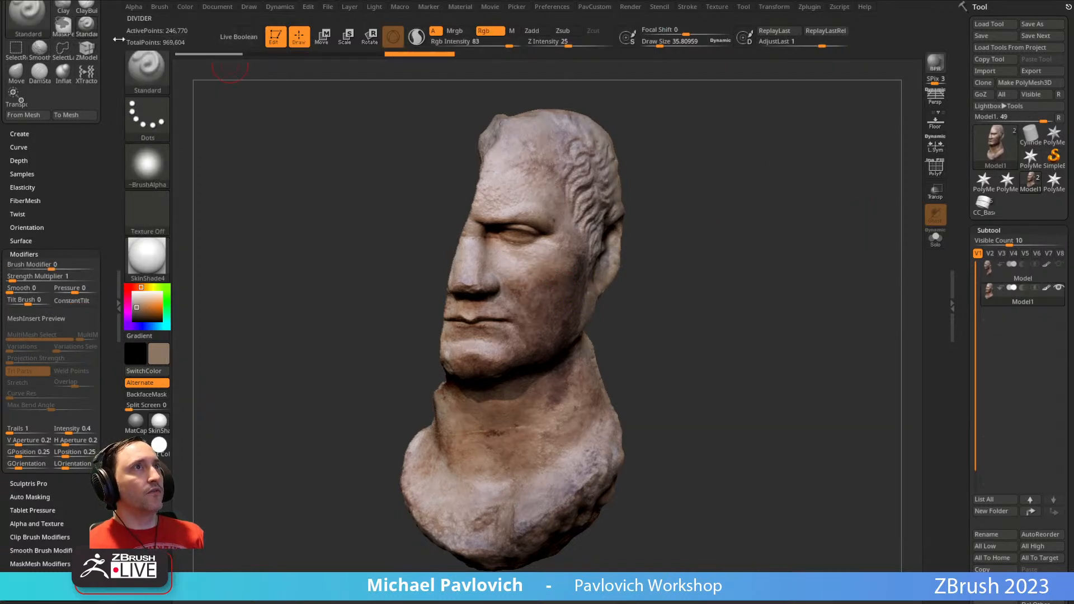
- Remove the docked Brush palette from the tray
{"action": "scroll", "coordinate": [107, 87], "scroll_direction": "up", "scroll_amount": 2}
{"action": "left_click_drag", "start_coordinate": [106, 87], "coordinate": [107, 133]}
{"action": "left_click", "coordinate": [101, 7]}
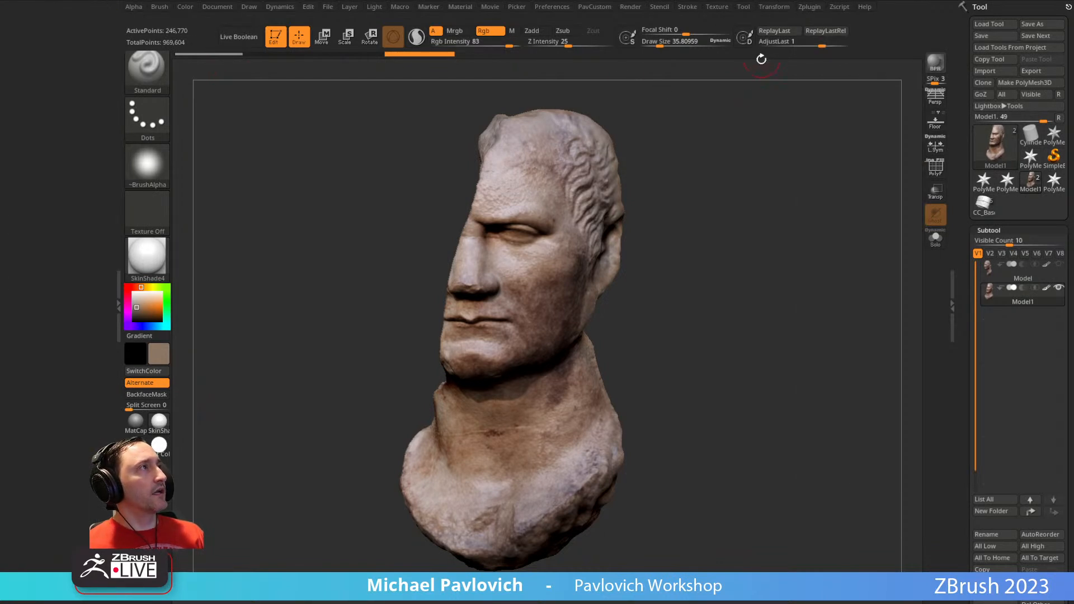
- Remesh the bust with ZRemesher, using a target polygon count of about 19.44 and an adaptive size of 16
{"action": "key", "text": "space"}
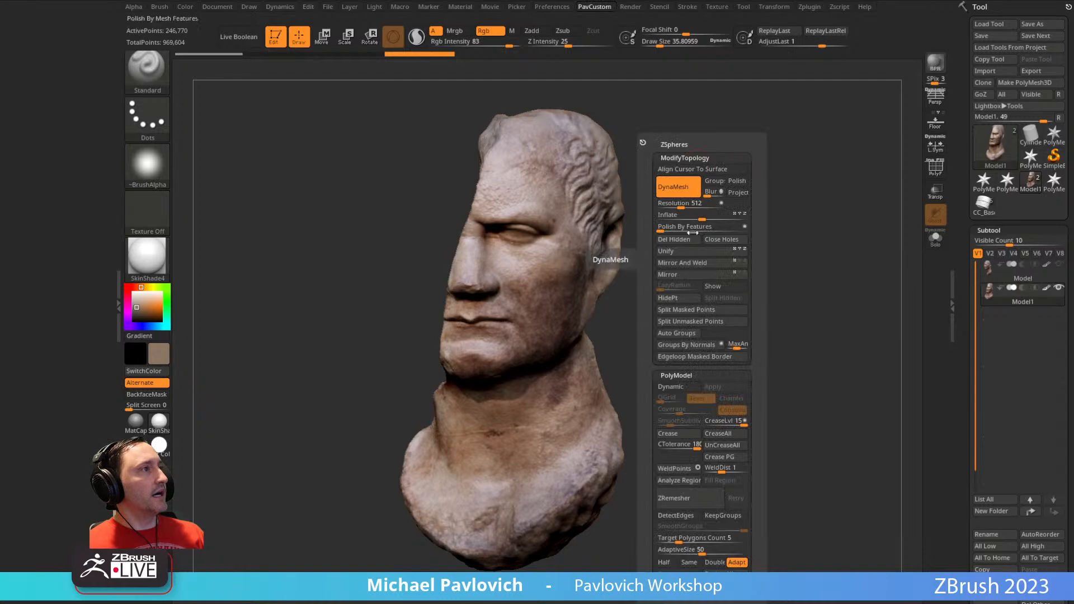
{"action": "mouse_move", "coordinate": [968, 429]}
{"action": "left_mouse_down"}
{"action": "mouse_move", "coordinate": [968, 161]}
{"action": "mouse_move", "coordinate": [969, 179]}
{"action": "left_mouse_up"}
{"action": "left_click", "coordinate": [991, 271], "text": "shift"}
{"action": "left_click", "coordinate": [992, 296]}
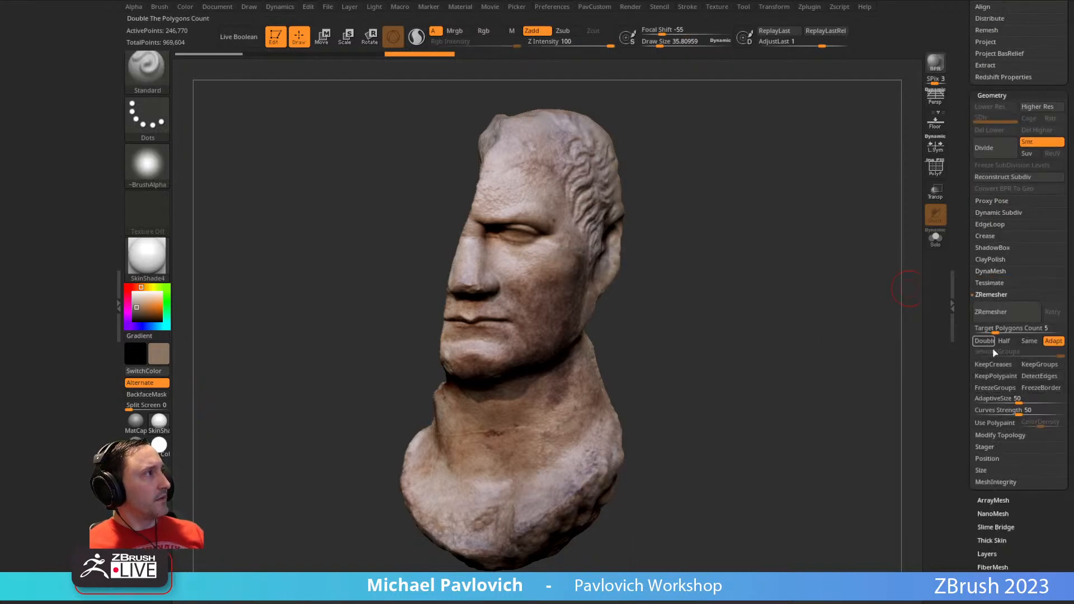
{"action": "left_click_drag", "start_coordinate": [998, 331], "coordinate": [1014, 331]}
{"action": "left_click_drag", "start_coordinate": [1001, 398], "coordinate": [987, 401]}
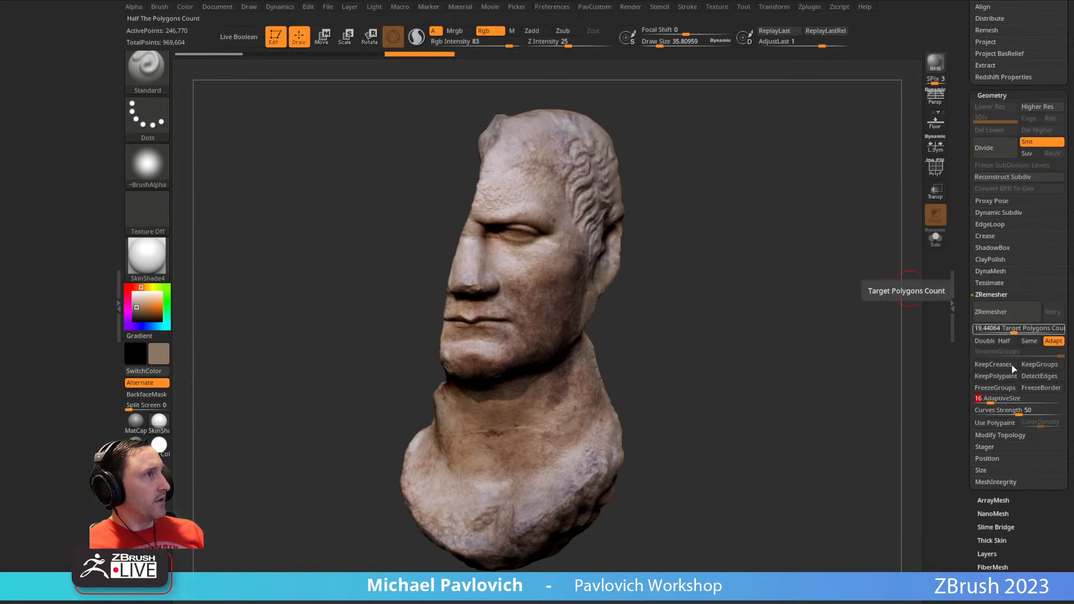
{"action": "left_click", "coordinate": [1004, 315]}
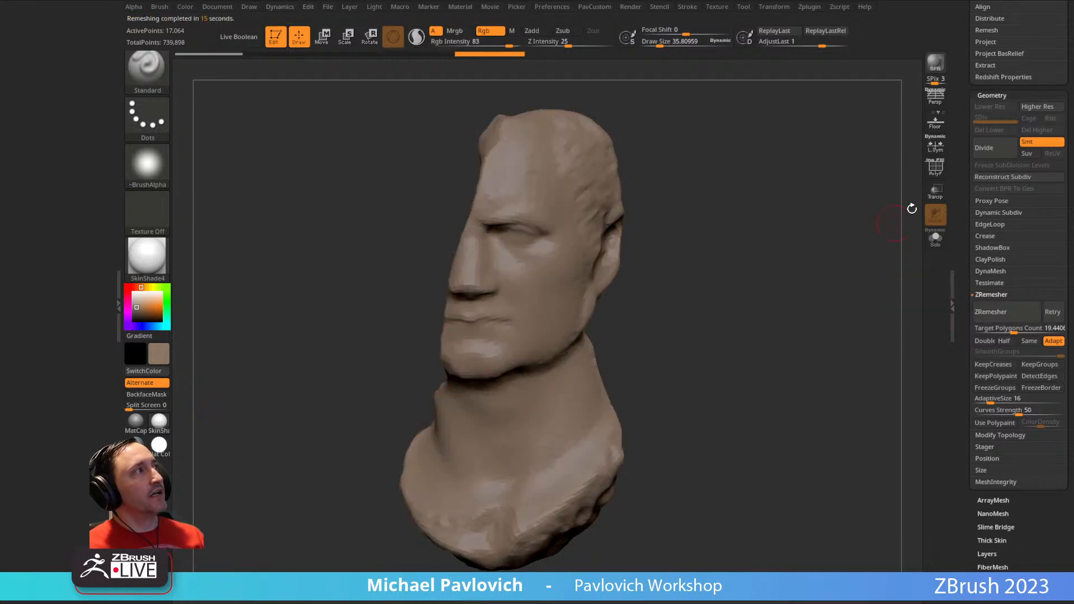
- Display the bust's polygon wireframe and project the sculpted detail from history onto the remeshed surface
{"action": "key", "text": "shift+f"}
{"action": "mouse_move", "coordinate": [846, 231]}
{"action": "left_mouse_down"}
{"action": "mouse_move", "coordinate": [724, 254]}
{"action": "mouse_move", "coordinate": [846, 234]}
{"action": "left_mouse_up"}
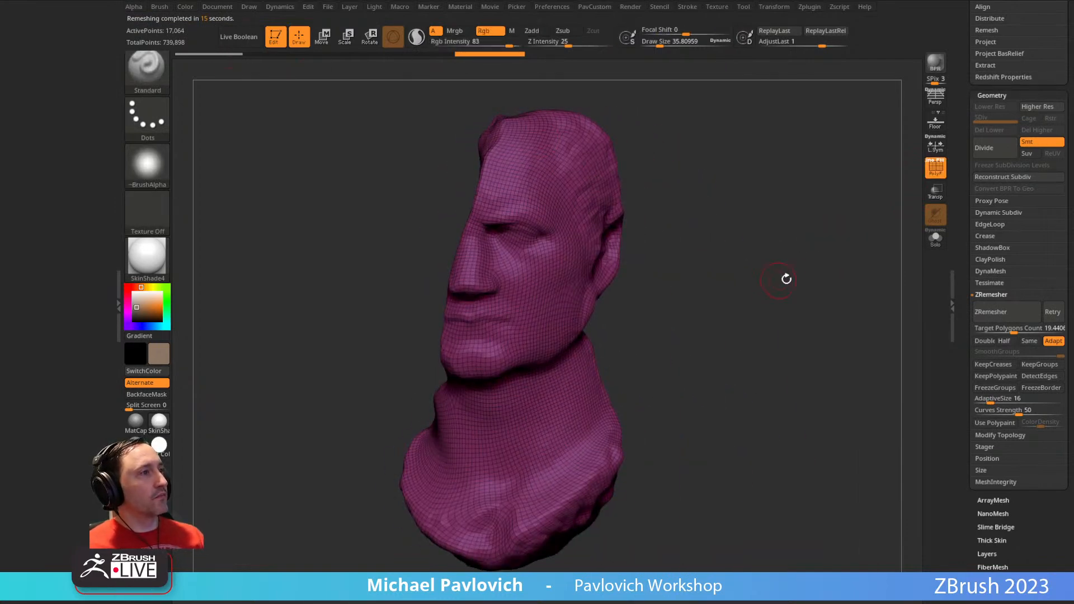
{"action": "left_click_drag", "start_coordinate": [779, 280], "coordinate": [776, 276]}
{"action": "key", "text": "3"}
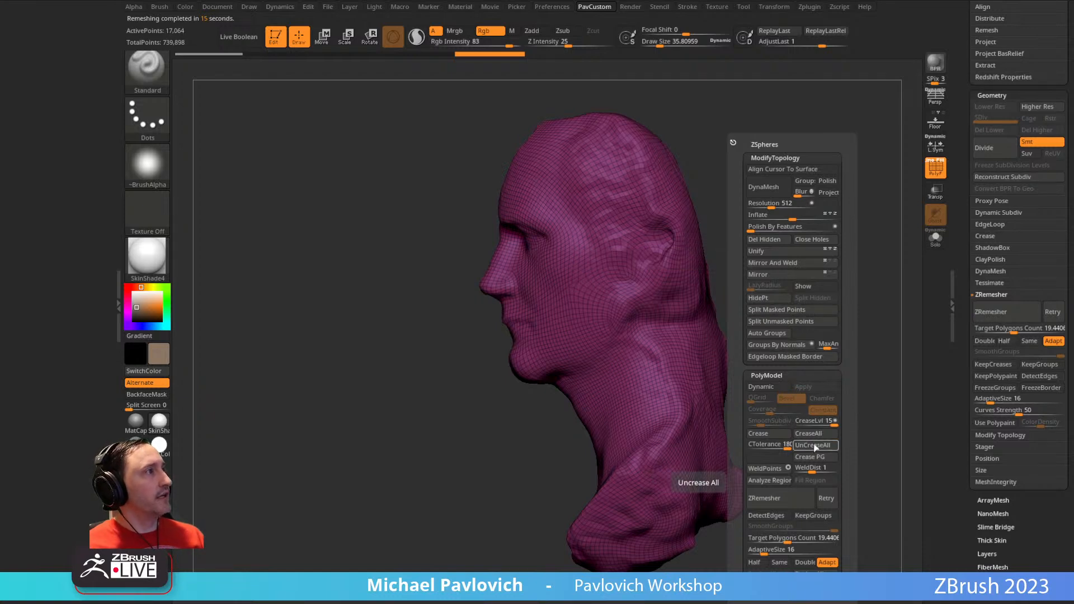
{"action": "left_click", "coordinate": [772, 498]}
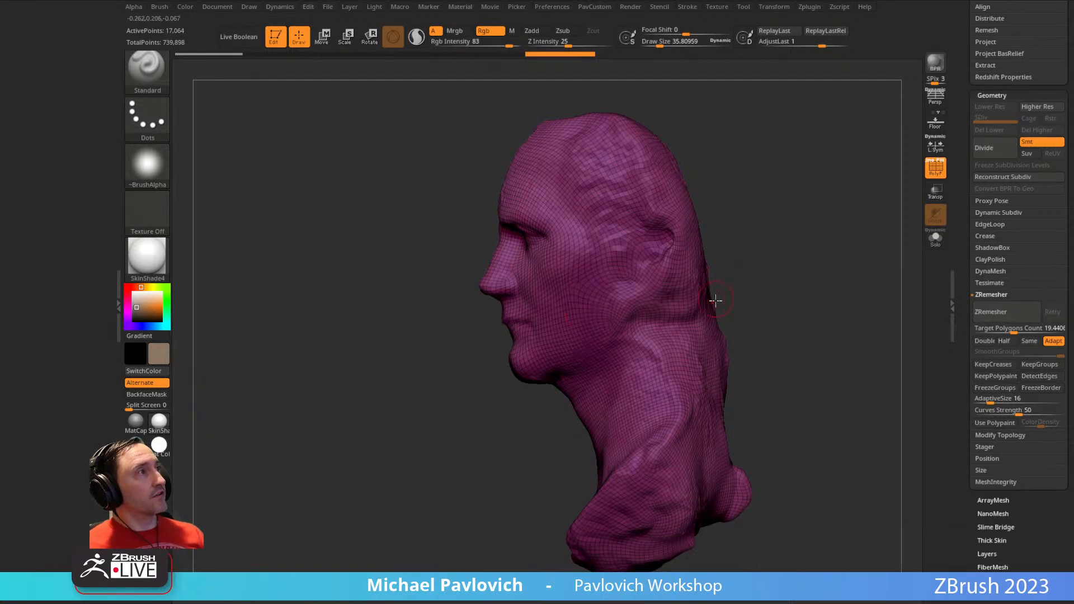
- Show the subtool's Project settings and examine the remeshed topology around the bust
{"action": "scroll", "coordinate": [967, 210], "scroll_direction": "up", "scroll_amount": 5}
{"action": "left_click", "coordinate": [985, 230]}
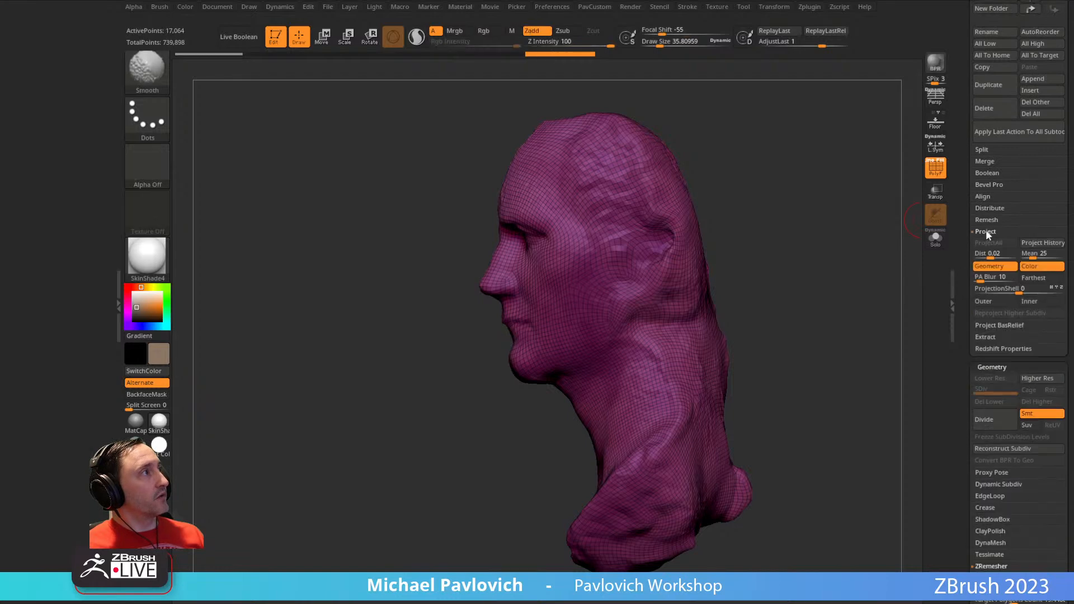
{"action": "left_click_drag", "start_coordinate": [968, 189], "coordinate": [969, 328]}
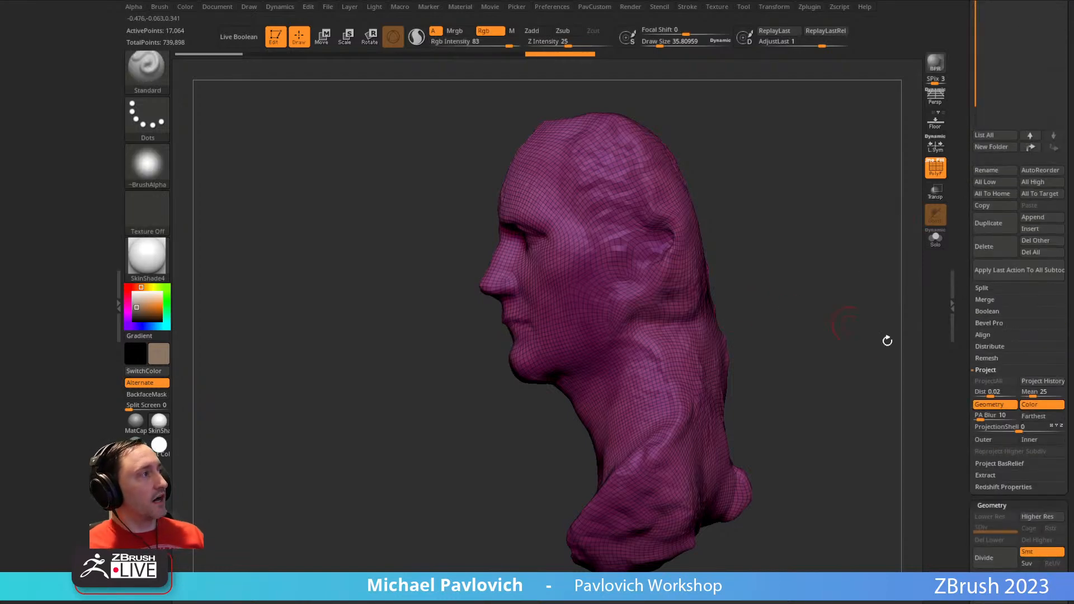
{"action": "left_click_drag", "start_coordinate": [777, 284], "coordinate": [815, 278]}
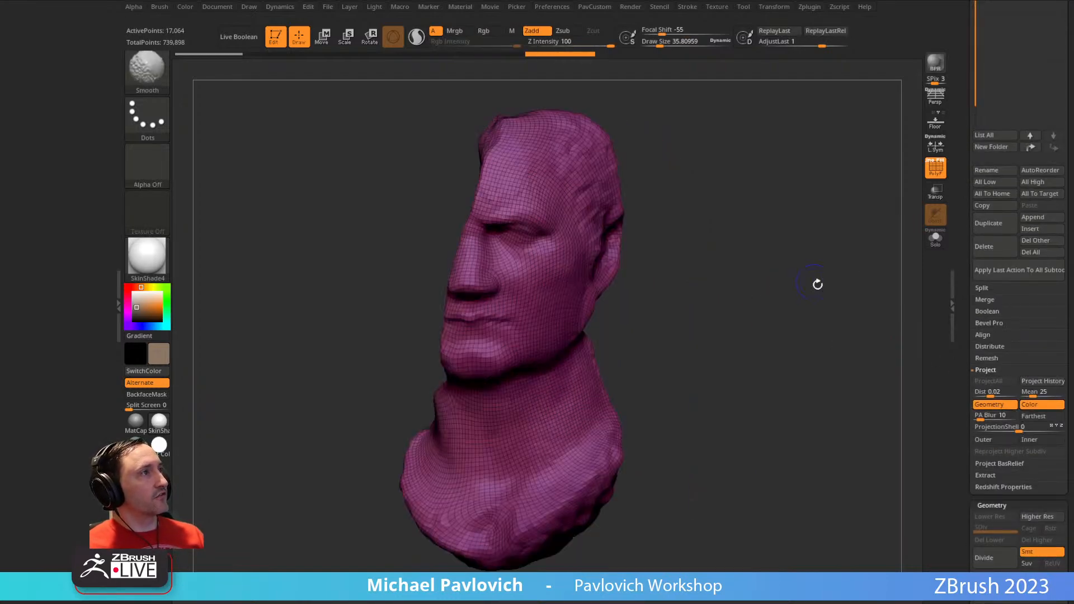
{"action": "left_click_drag", "start_coordinate": [768, 227], "coordinate": [726, 273]}
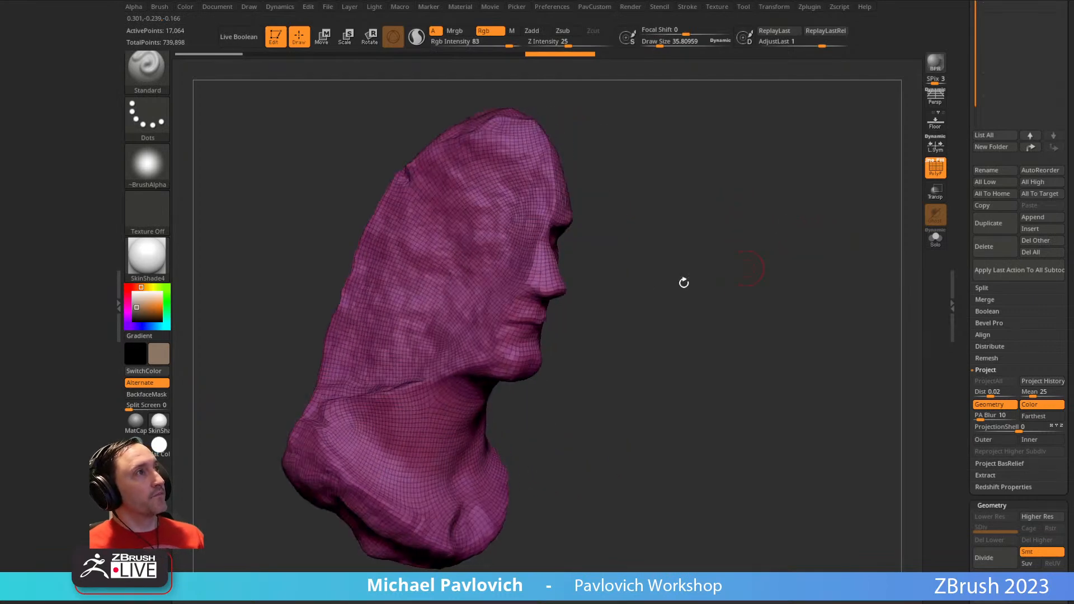
- Run ZRemesher again with the Half option and project the history detail onto the lighter bust mesh
{"action": "left_click_drag", "start_coordinate": [615, 336], "coordinate": [723, 297]}
{"action": "key", "text": "space"}
{"action": "left_click", "coordinate": [722, 500]}
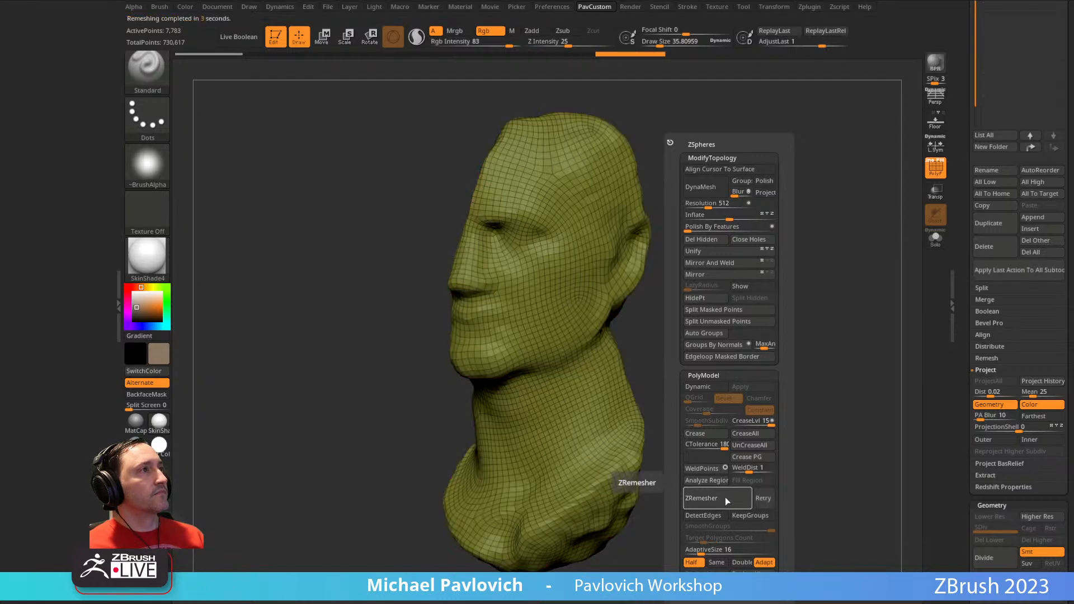
{"action": "left_click", "coordinate": [751, 574]}
{"action": "left_click_drag", "start_coordinate": [746, 252], "coordinate": [840, 267]}
- Divide the bust up to subdivision level 4, projecting the history detail and color after each division, and hide the wireframe
{"action": "key", "text": "ctrl+d"}
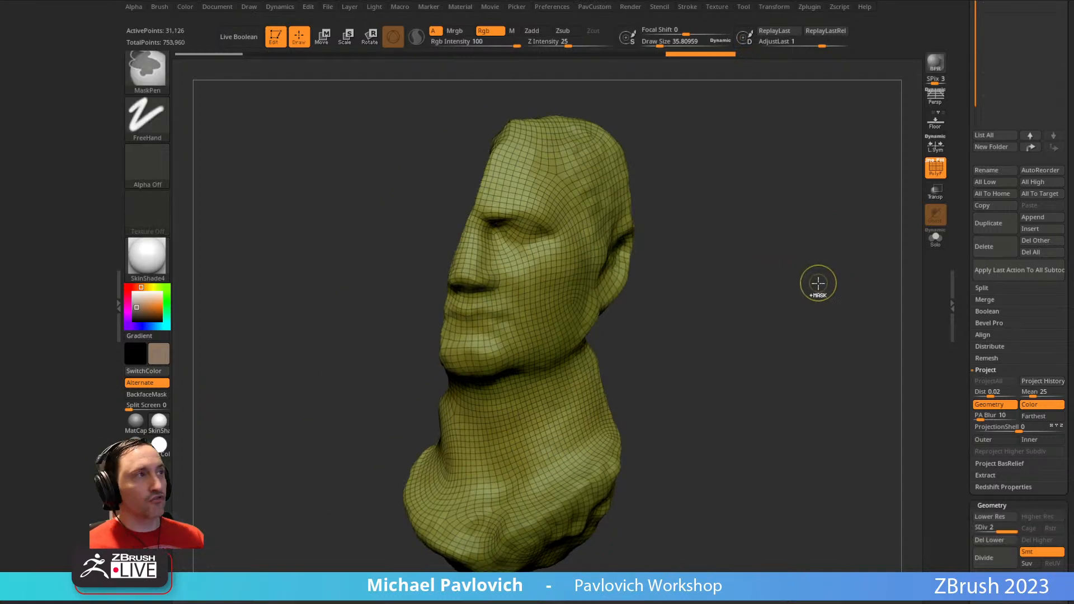
{"action": "key", "text": "space"}
{"action": "key", "text": "ctrl+d"}
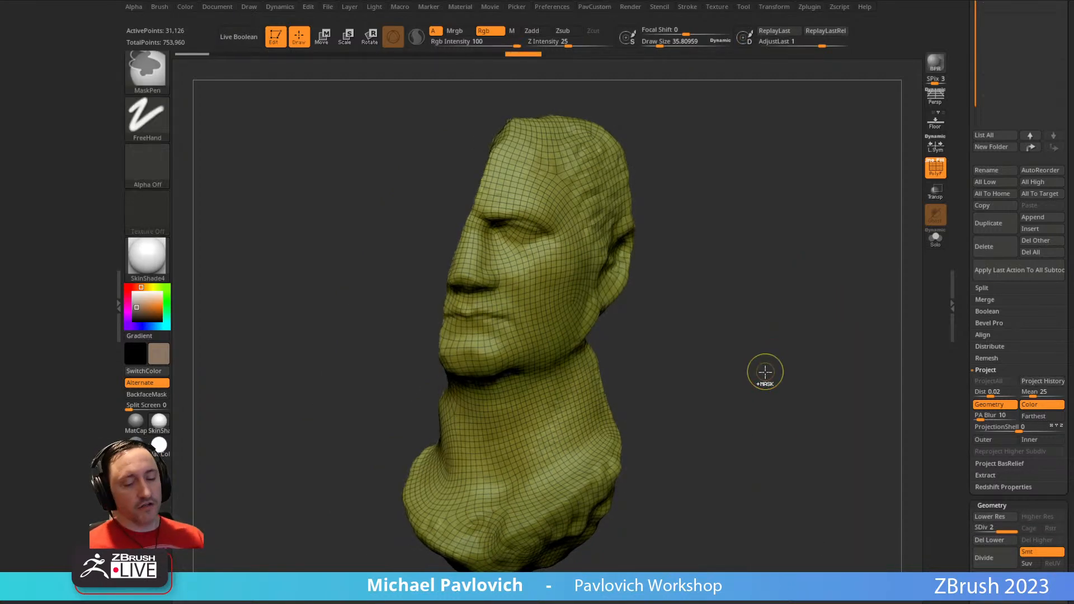
{"action": "key", "text": "space"}
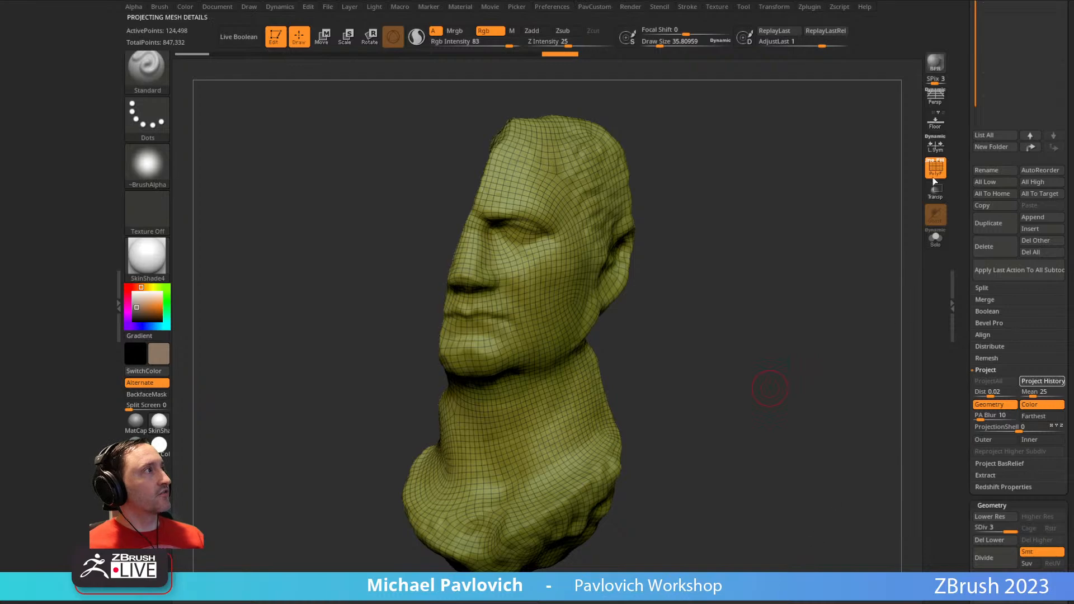
{"action": "left_click", "coordinate": [935, 166]}
{"action": "left_click_drag", "start_coordinate": [731, 277], "coordinate": [772, 313]}
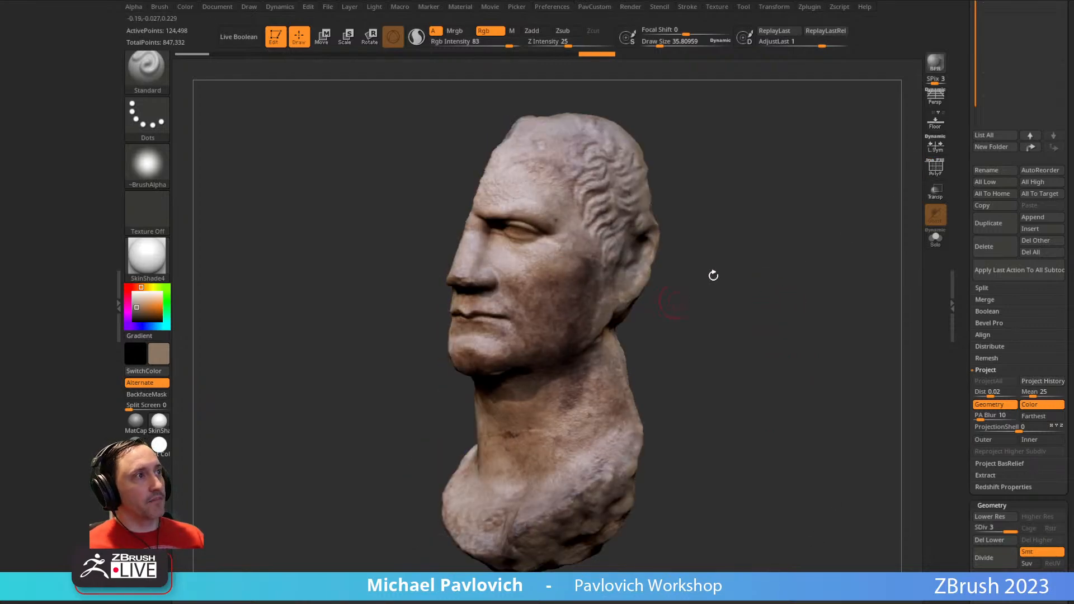
{"action": "key", "text": "ctrl+d"}
{"action": "key", "text": "space"}
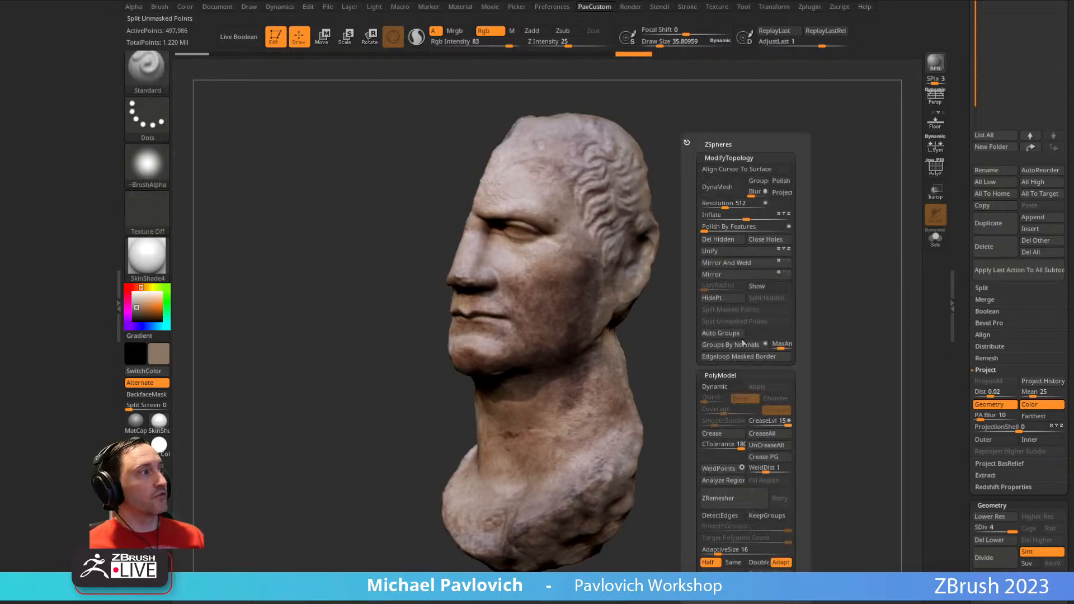
{"action": "left_click", "coordinate": [769, 576]}
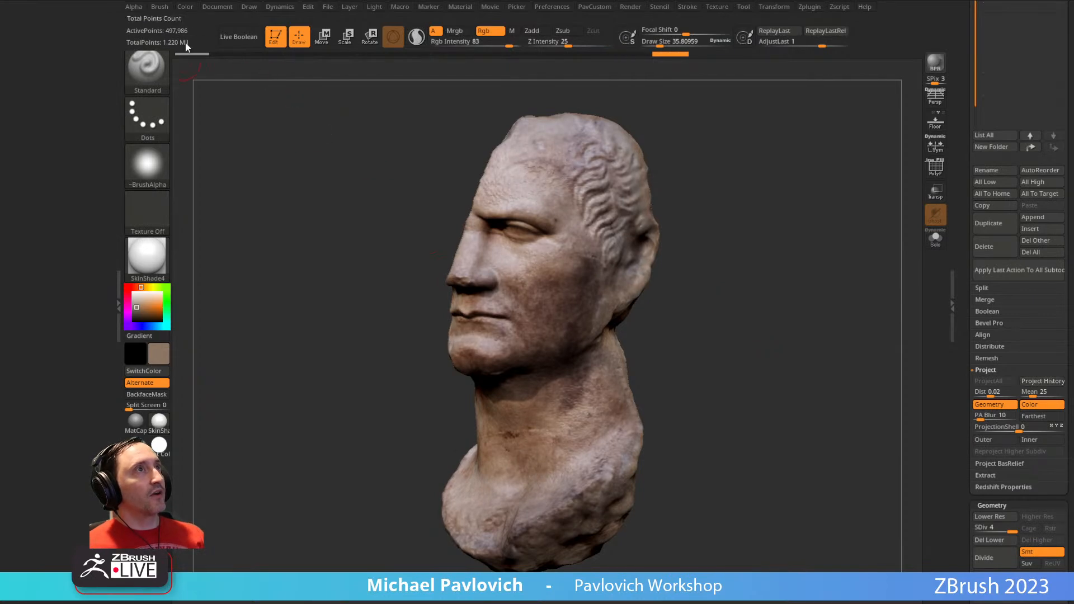
- Show the wireframe and compare the bust's lowest subdivision level with level 4
{"action": "left_click_drag", "start_coordinate": [679, 194], "coordinate": [620, 287]}
{"action": "key", "text": "shift+f"}
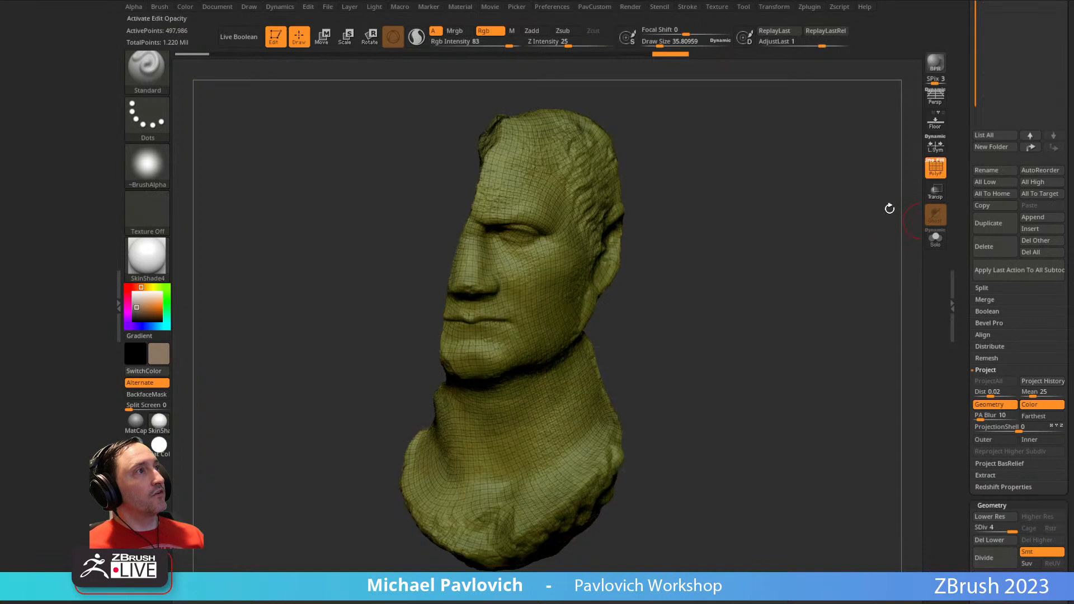
{"action": "left_click_drag", "start_coordinate": [972, 335], "coordinate": [972, 128]}
{"action": "left_click", "coordinate": [977, 320]}
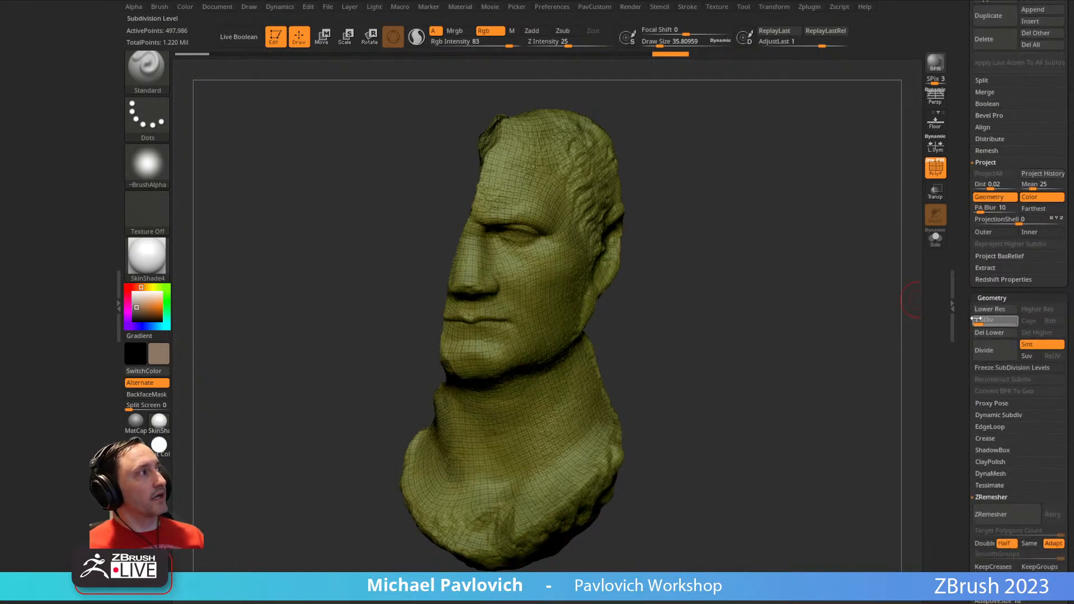
{"action": "left_click_drag", "start_coordinate": [985, 321], "coordinate": [1013, 321]}
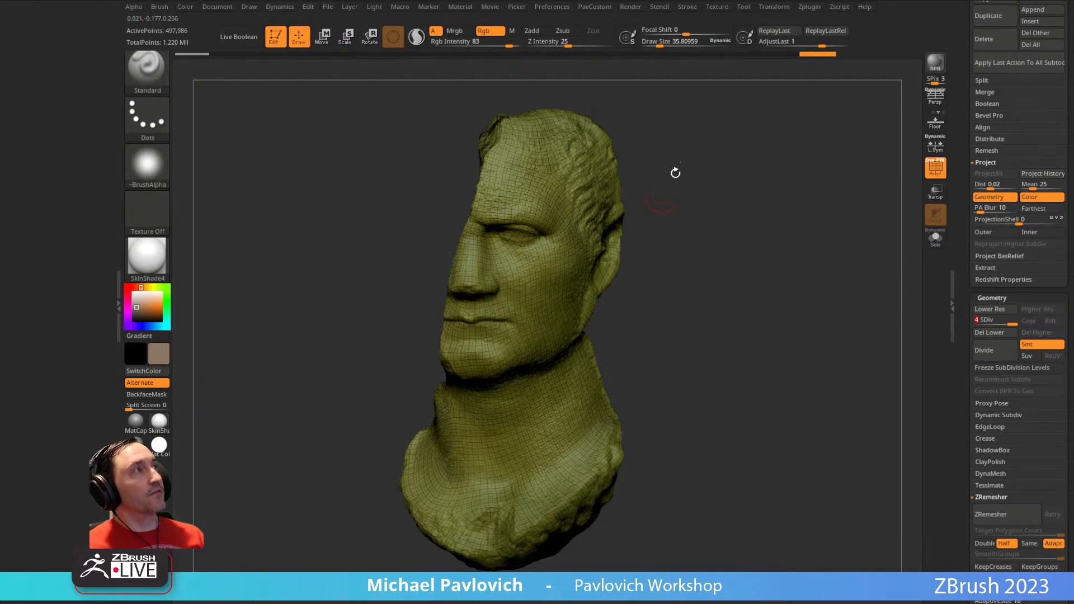
- Dock the Zplugin palette in the tray and create a UV Master work clone of the bust
{"action": "left_click", "coordinate": [810, 8]}
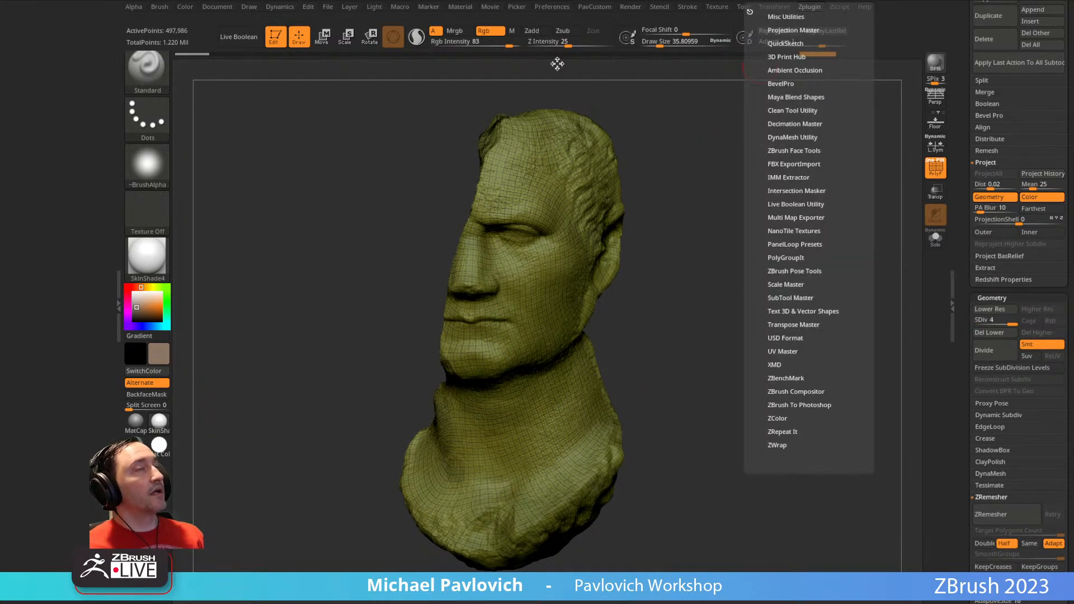
{"action": "left_click_drag", "start_coordinate": [742, 15], "coordinate": [78, 94]}
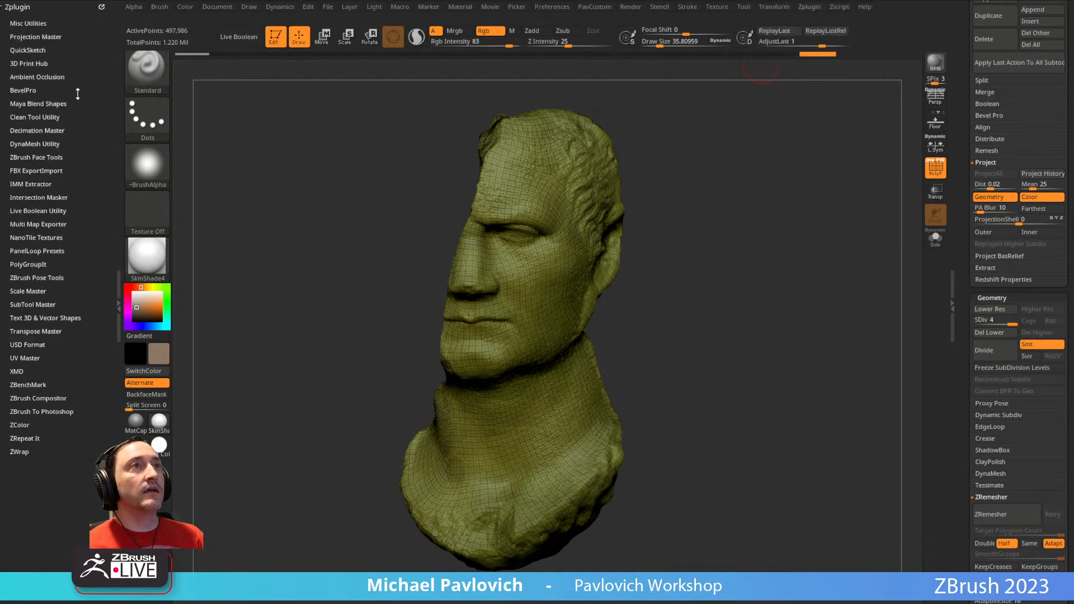
{"action": "left_click", "coordinate": [28, 358]}
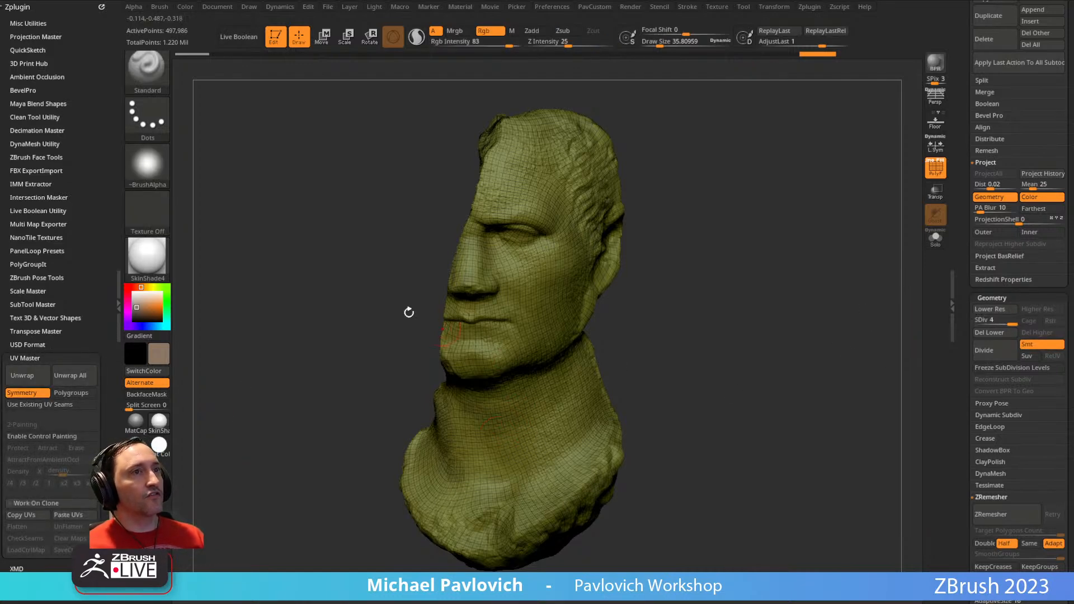
{"action": "left_click", "coordinate": [36, 503]}
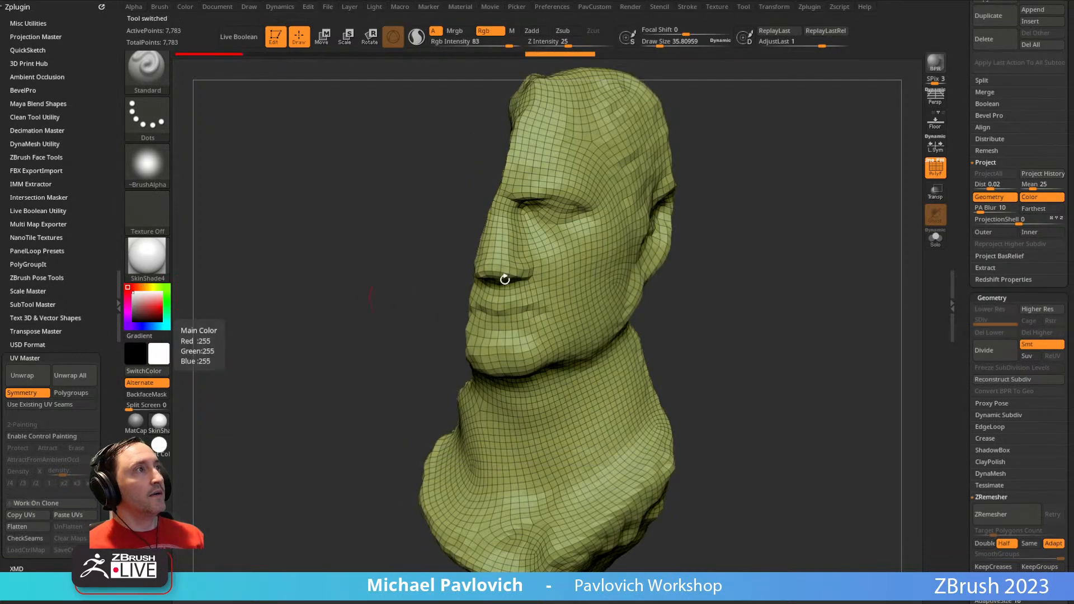
- Unwrap the clone's UVs in UV Master with both Symmetry and Polygroups turned off
{"action": "left_click", "coordinate": [28, 394]}
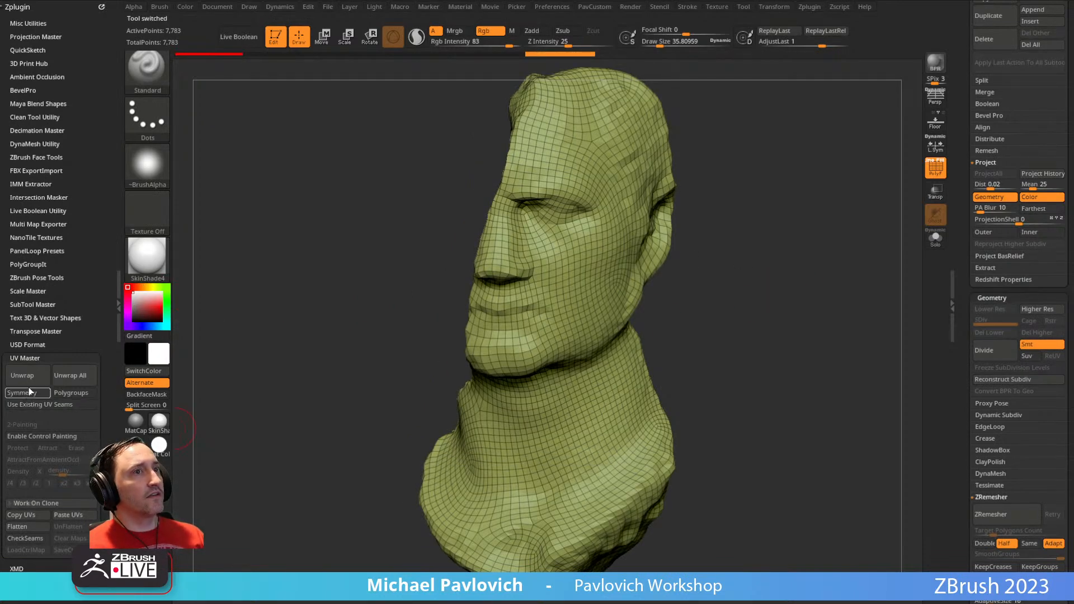
{"action": "left_click", "coordinate": [68, 392]}
{"action": "mouse_move", "coordinate": [797, 213]}
{"action": "left_mouse_down"}
{"action": "mouse_move", "coordinate": [930, 235]}
{"action": "mouse_move", "coordinate": [832, 270]}
{"action": "left_mouse_up"}
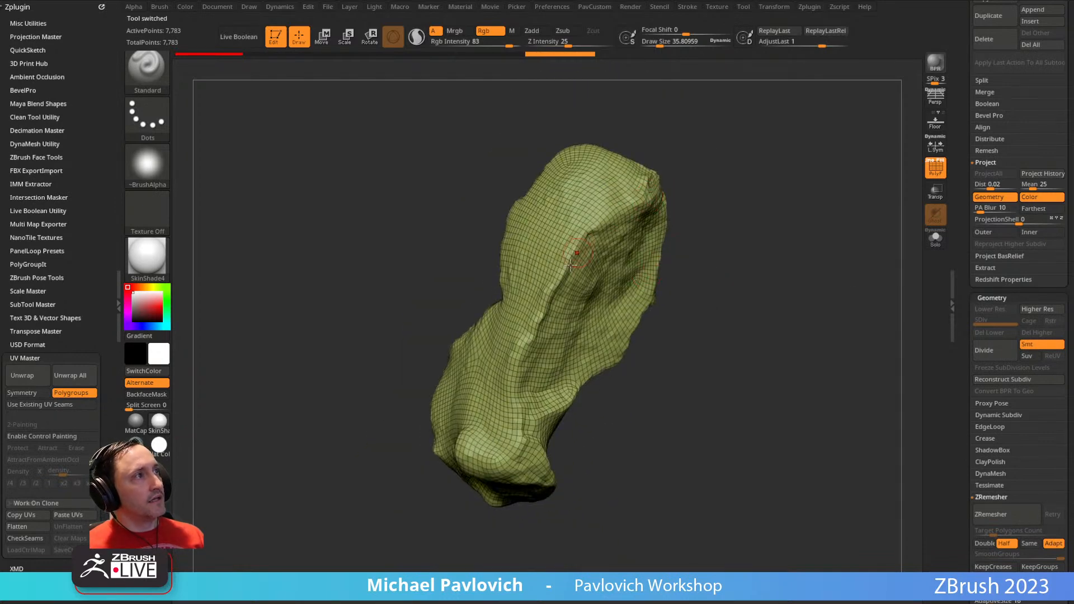
{"action": "left_click_drag", "start_coordinate": [643, 326], "coordinate": [641, 263]}
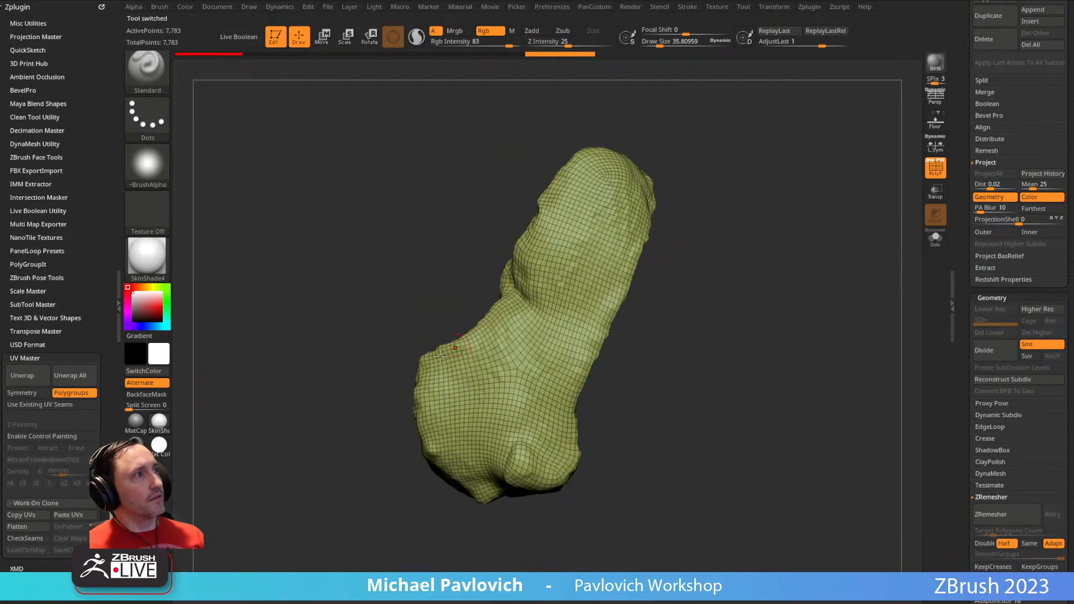
{"action": "mouse_move", "coordinate": [548, 341]}
{"action": "left_mouse_down"}
{"action": "mouse_move", "coordinate": [737, 201]}
{"action": "mouse_move", "coordinate": [759, 252]}
{"action": "mouse_move", "coordinate": [772, 220]}
{"action": "mouse_move", "coordinate": [763, 235]}
{"action": "left_mouse_up"}
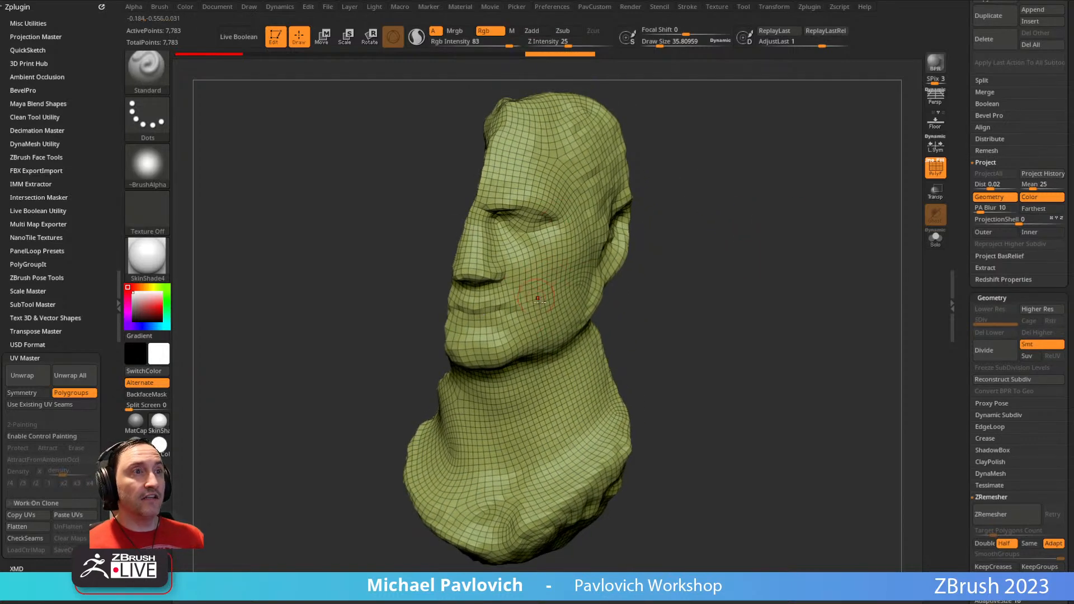
{"action": "left_click", "coordinate": [73, 393]}
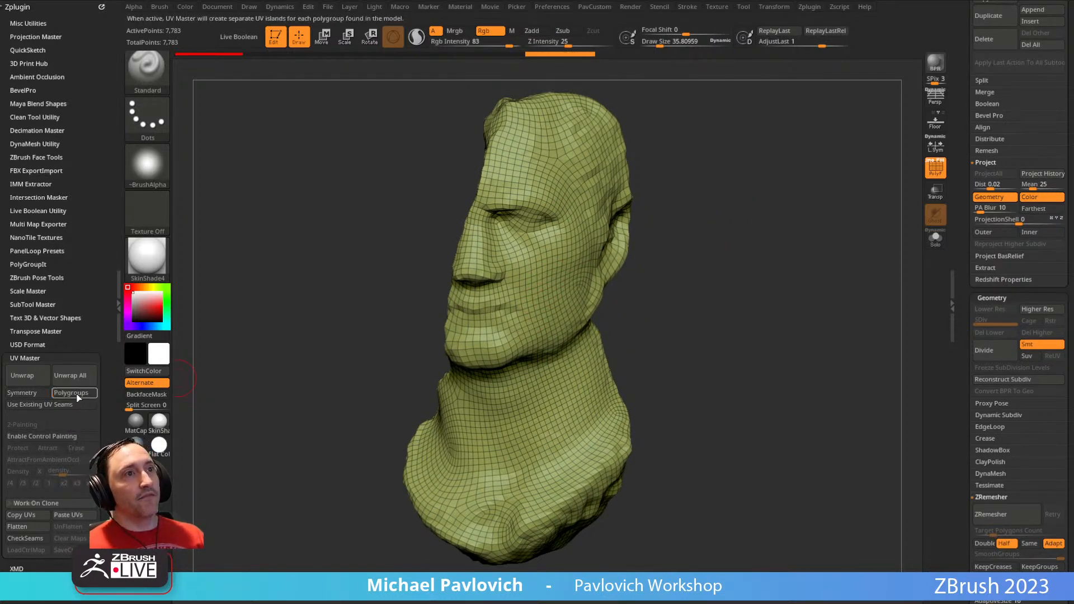
{"action": "left_click", "coordinate": [26, 377]}
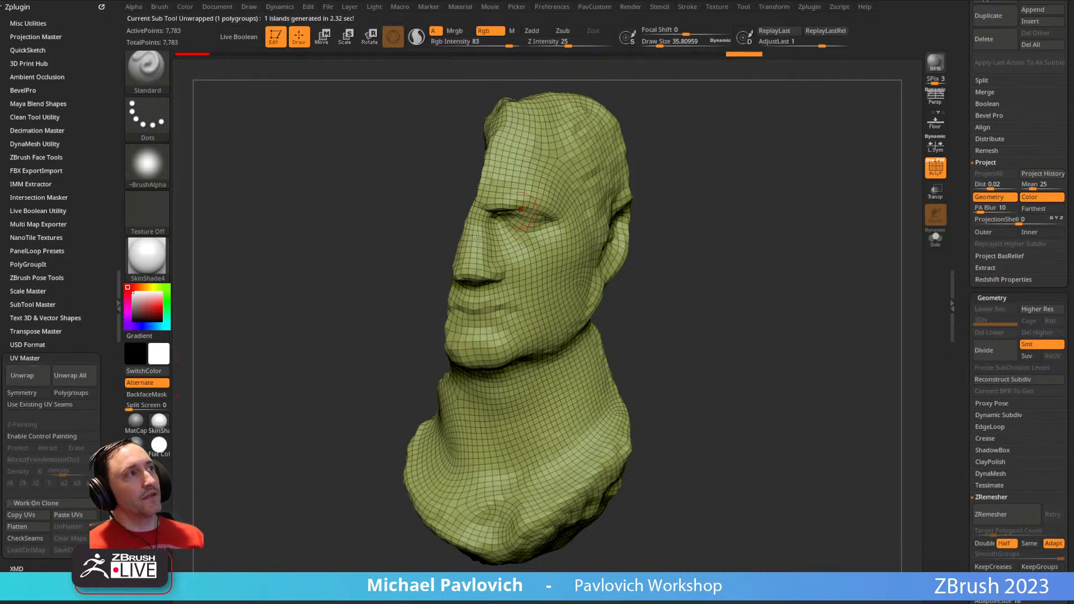
- Check the clone's flattened UV layout, restore its shape, and transfer its UVs onto the original Model1_1 tool
{"action": "left_click", "coordinate": [16, 527]}
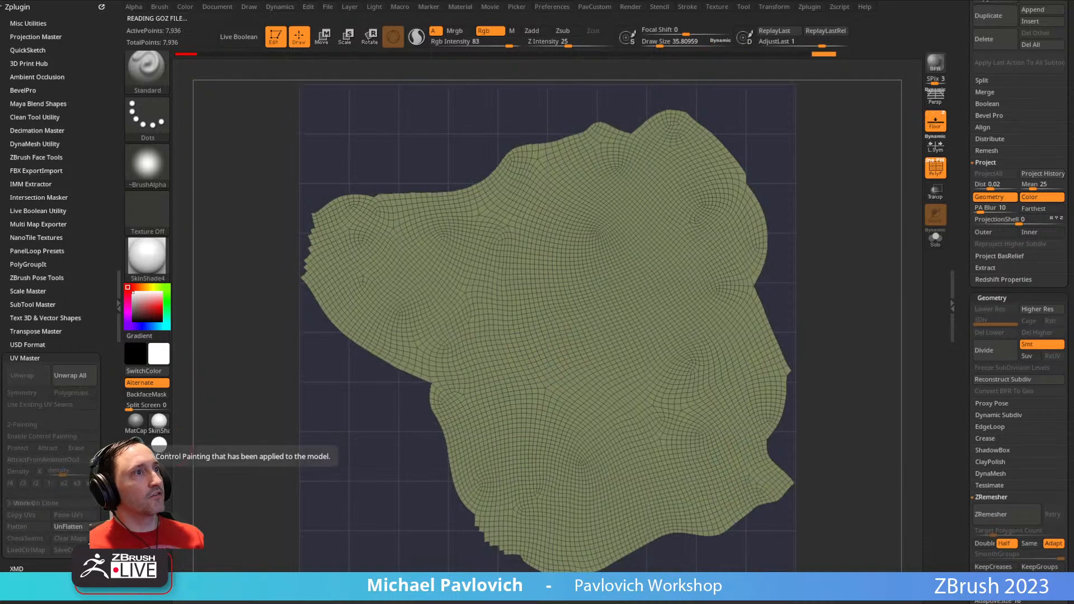
{"action": "left_click", "coordinate": [68, 526]}
{"action": "left_click", "coordinate": [24, 520]}
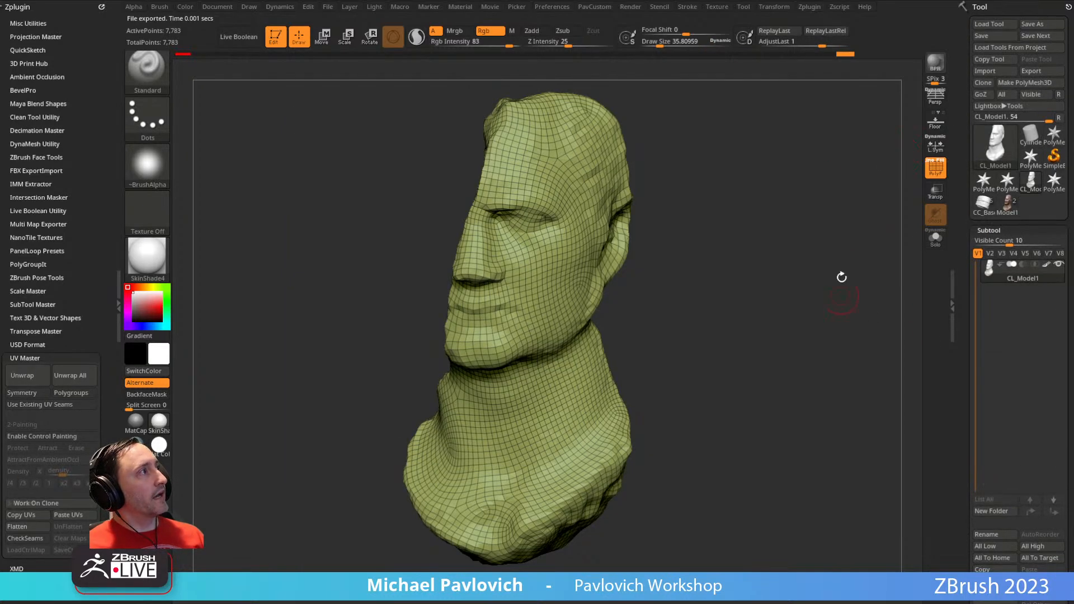
{"action": "left_click", "coordinate": [1007, 205]}
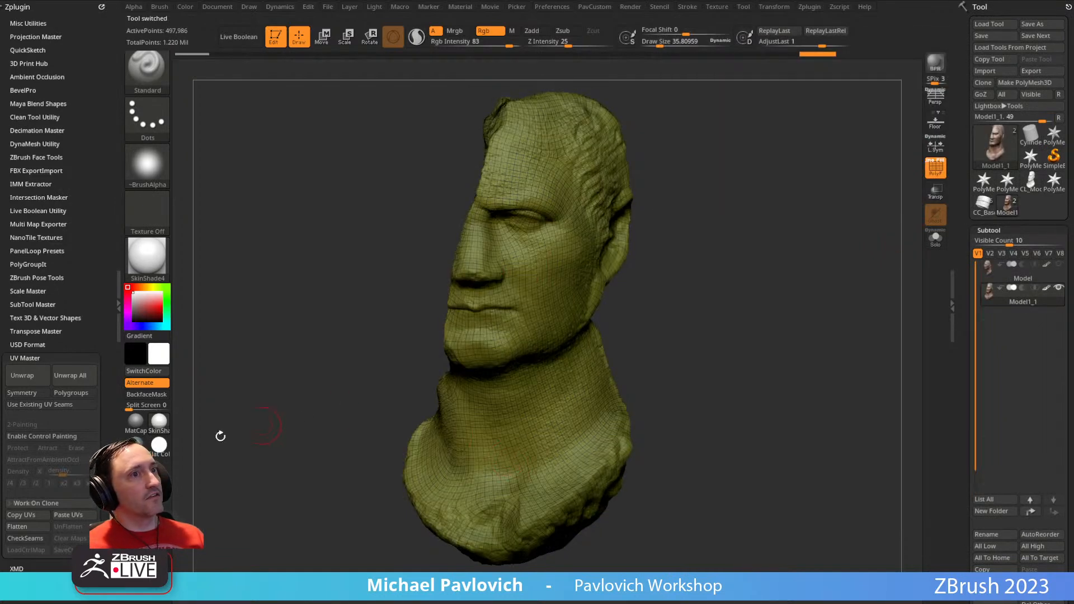
{"action": "left_click", "coordinate": [60, 516]}
- Hide the wireframe overlay on the Model1_1 bust
{"action": "left_click_drag", "start_coordinate": [961, 280], "coordinate": [968, 145]}
{"action": "left_click_drag", "start_coordinate": [969, 549], "coordinate": [970, 196]}
{"action": "left_click_drag", "start_coordinate": [969, 398], "coordinate": [968, 175]}
{"action": "left_click", "coordinate": [994, 217]}
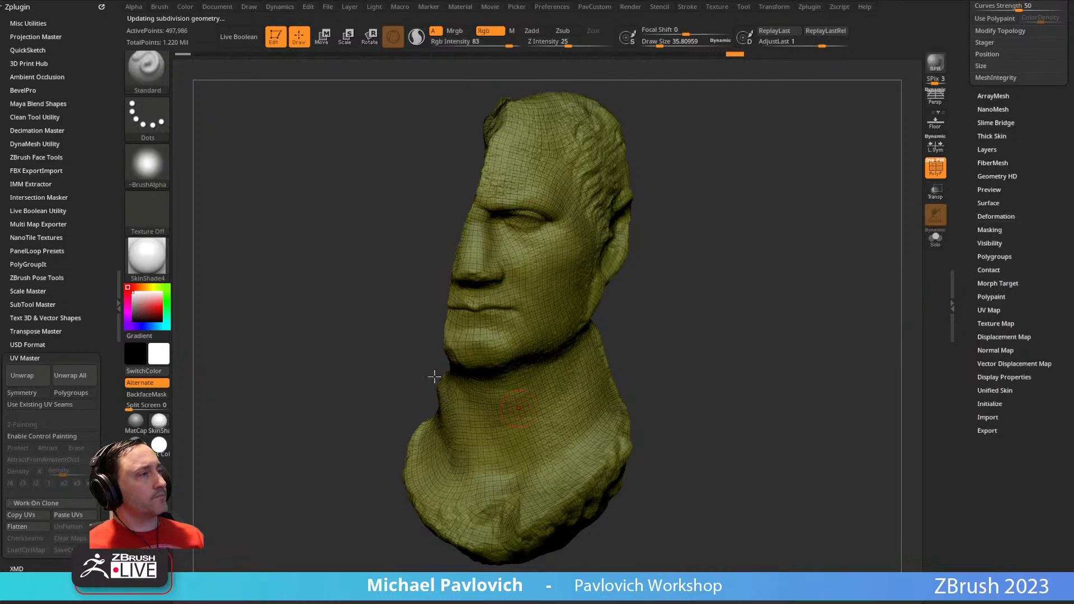
{"action": "left_click", "coordinate": [935, 167]}
{"action": "left_click_drag", "start_coordinate": [743, 221], "coordinate": [708, 224]}
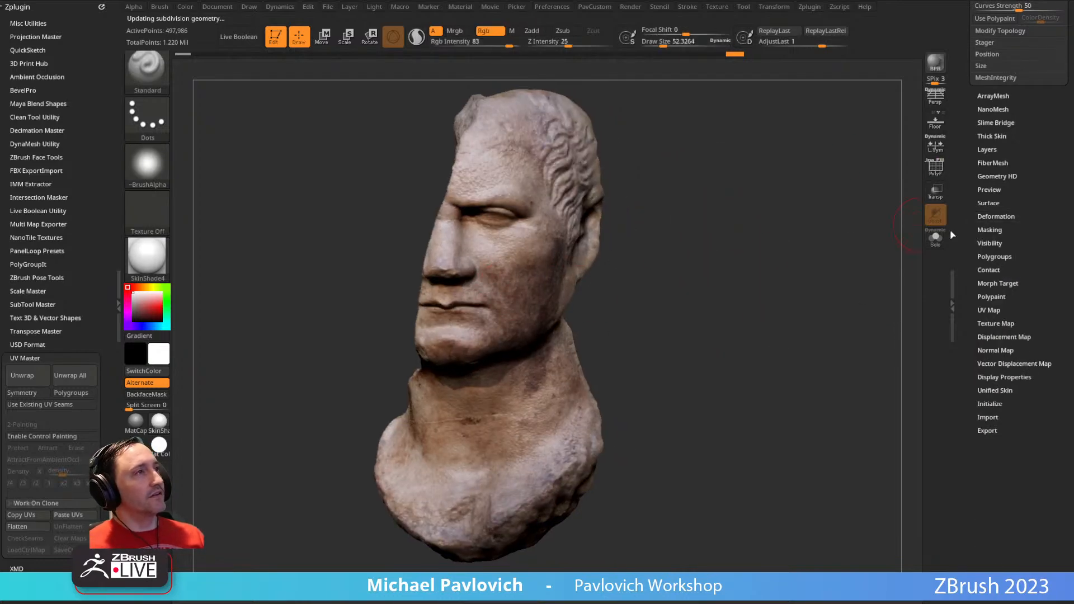
- Set the UV map border to 16 and create a new texture map from the bust's polypaint
{"action": "left_click_drag", "start_coordinate": [969, 224], "coordinate": [968, 287]}
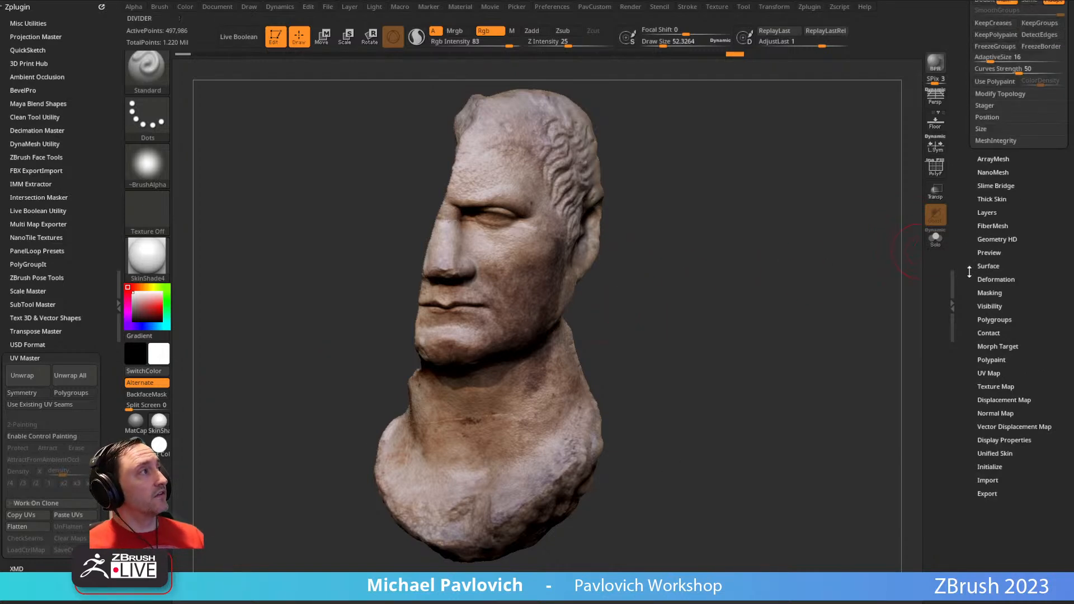
{"action": "left_click_drag", "start_coordinate": [961, 286], "coordinate": [961, 257]}
{"action": "left_click", "coordinate": [995, 358]}
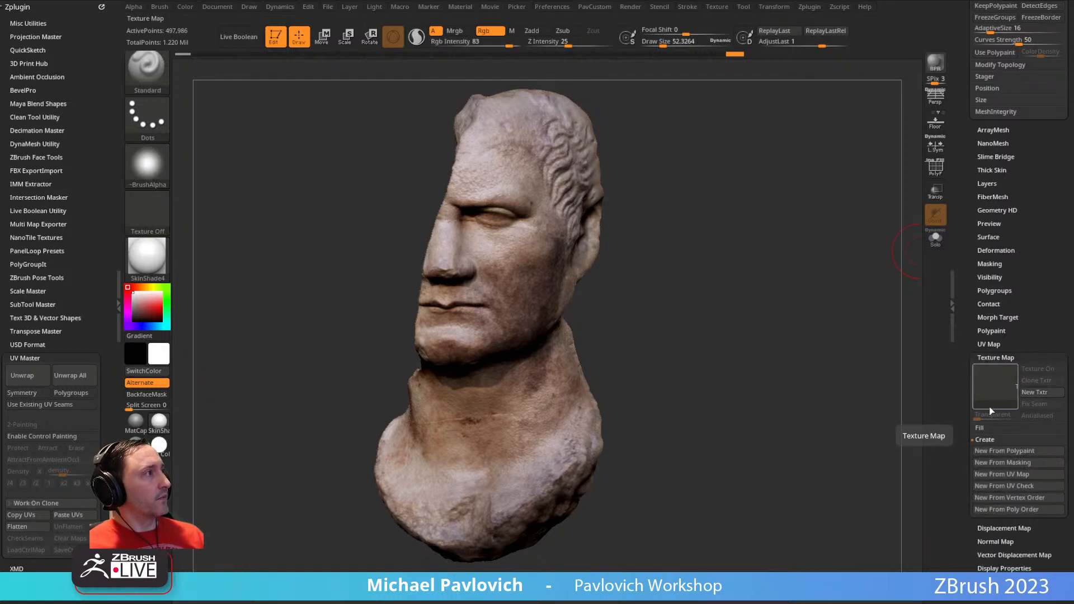
{"action": "left_click", "coordinate": [989, 344]}
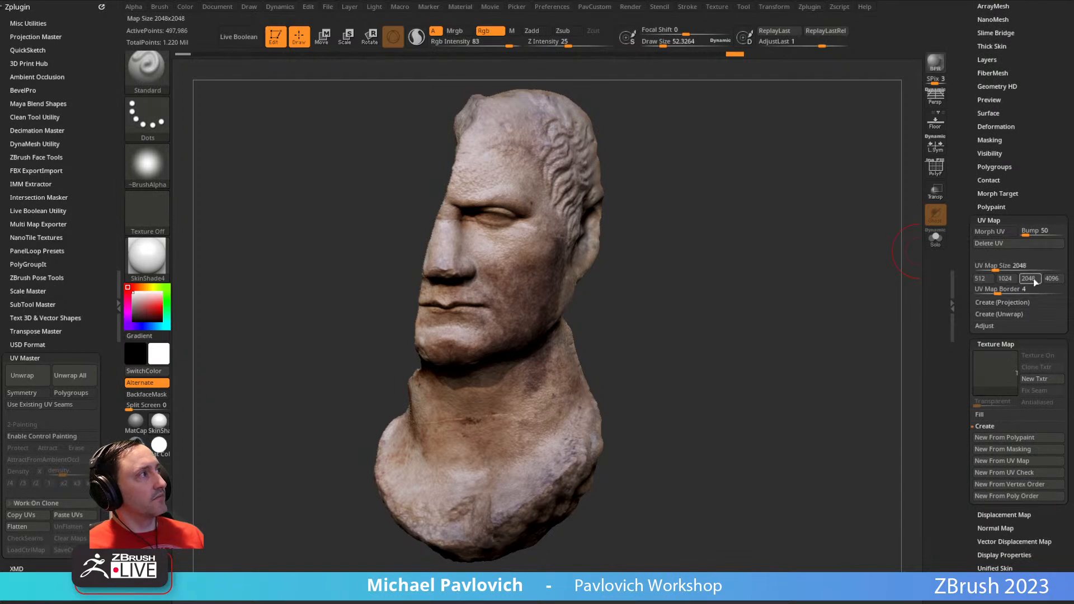
{"action": "left_click_drag", "start_coordinate": [1004, 289], "coordinate": [1017, 290]}
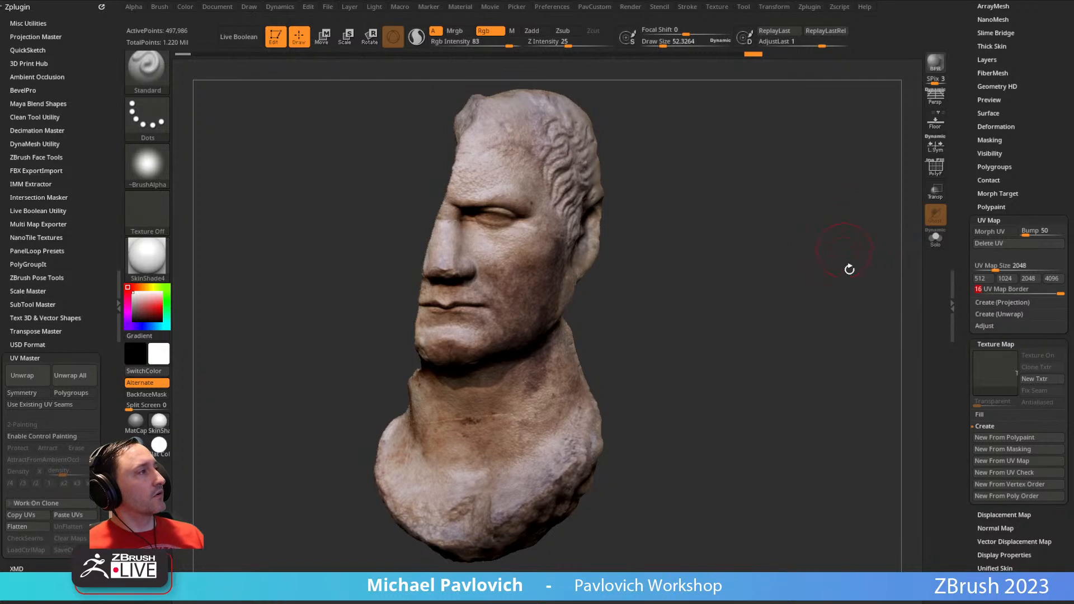
{"action": "left_click_drag", "start_coordinate": [967, 363], "coordinate": [967, 286]}
{"action": "left_click", "coordinate": [1004, 360]}
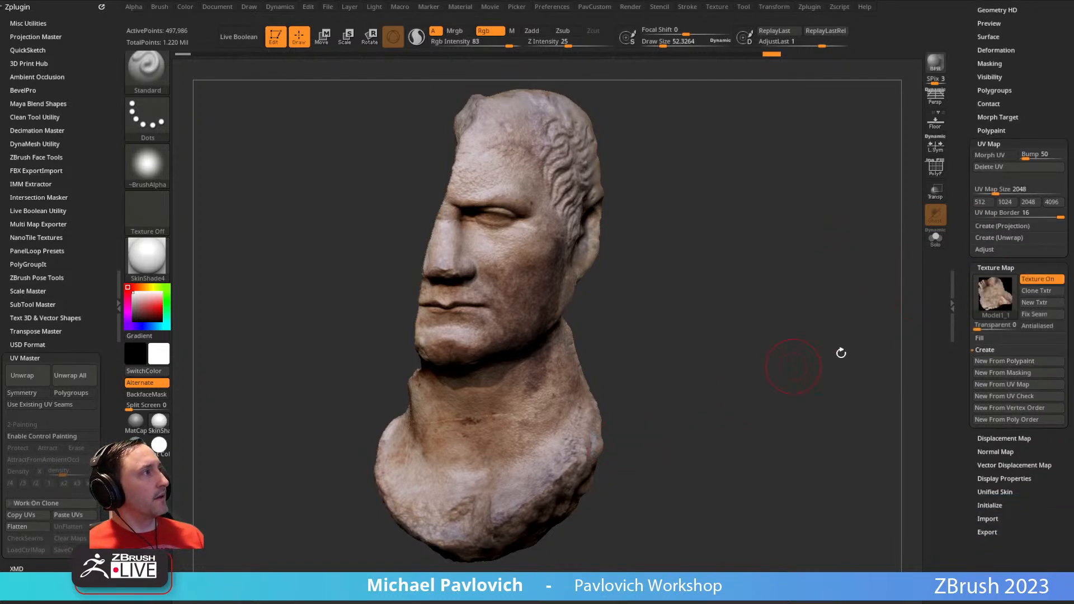
- Clone the bust's texture map into the texture library and clear the active brush texture
{"action": "mouse_move", "coordinate": [980, 304]}
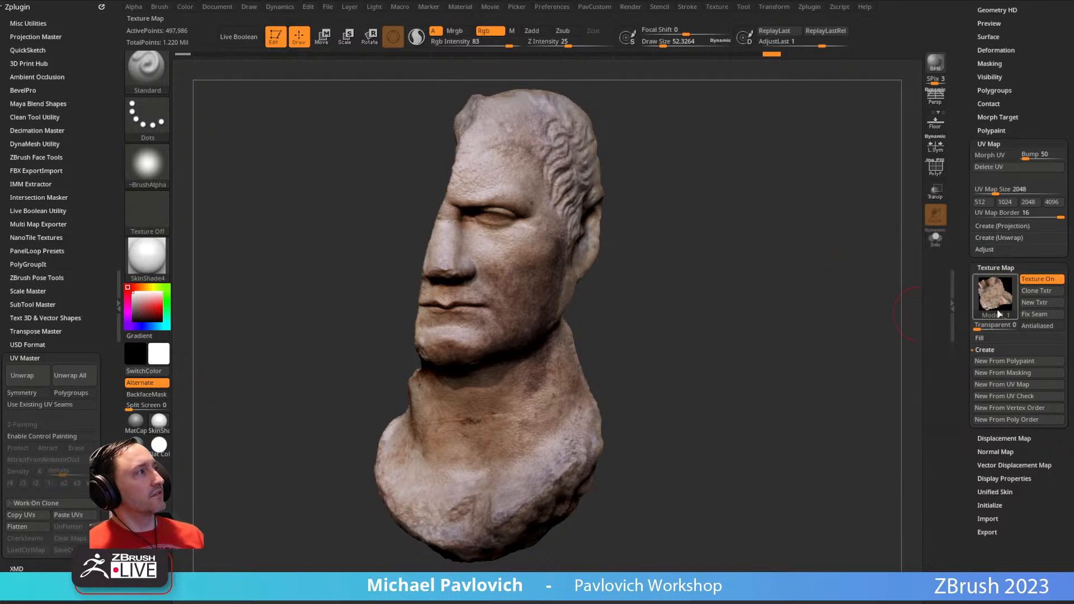
{"action": "left_click", "coordinate": [1037, 291]}
{"action": "left_click", "coordinate": [717, 7]}
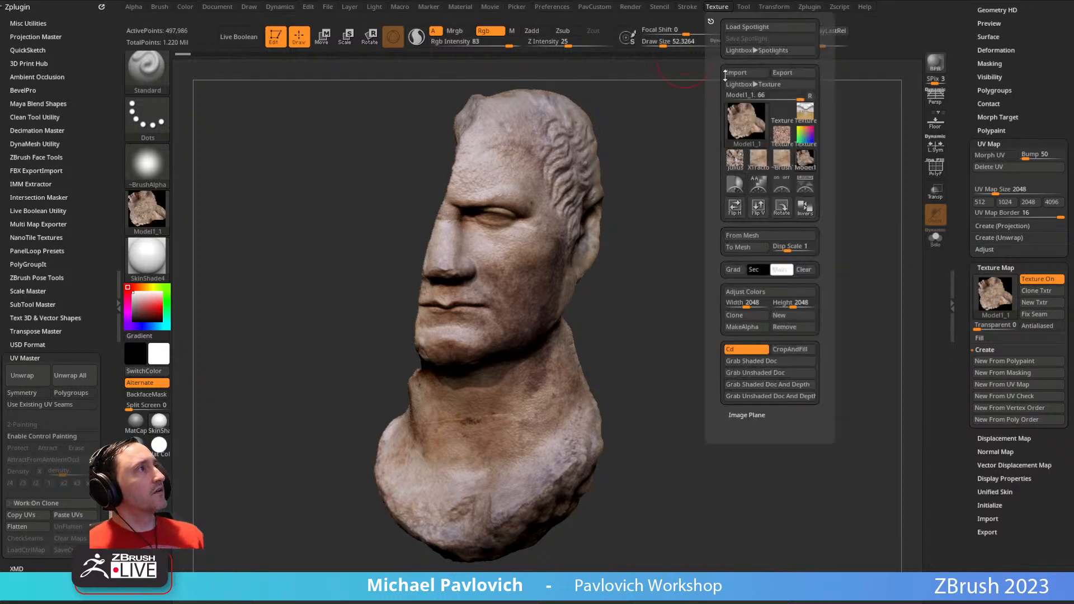
{"action": "left_click", "coordinate": [148, 210]}
{"action": "left_click", "coordinate": [205, 228]}
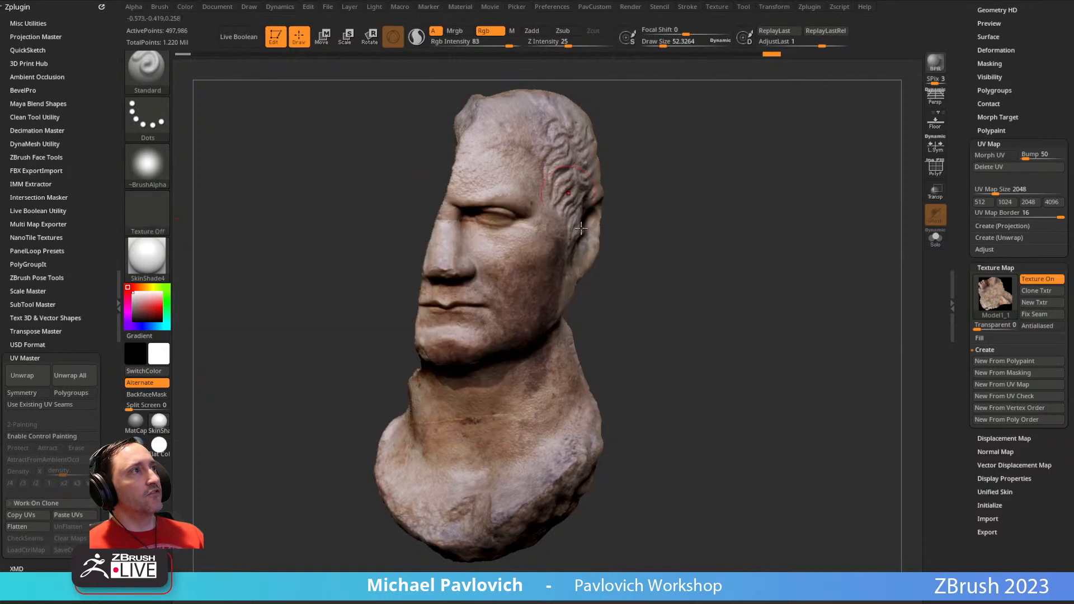
{"action": "scroll", "coordinate": [962, 259], "scroll_direction": "up", "scroll_amount": 1}
{"action": "left_click", "coordinate": [991, 274]}
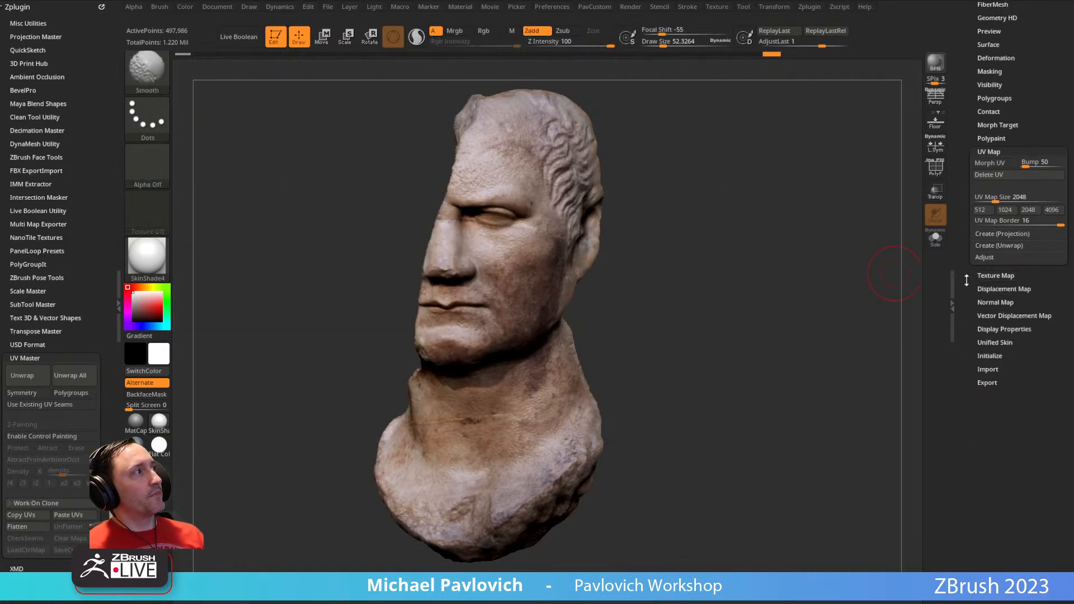
- Compare the original Model subtool with Model1_1 up close around the hair and ear
{"action": "left_click_drag", "start_coordinate": [965, 284], "coordinate": [880, 509]}
{"action": "left_click_drag", "start_coordinate": [789, 273], "coordinate": [761, 313]}
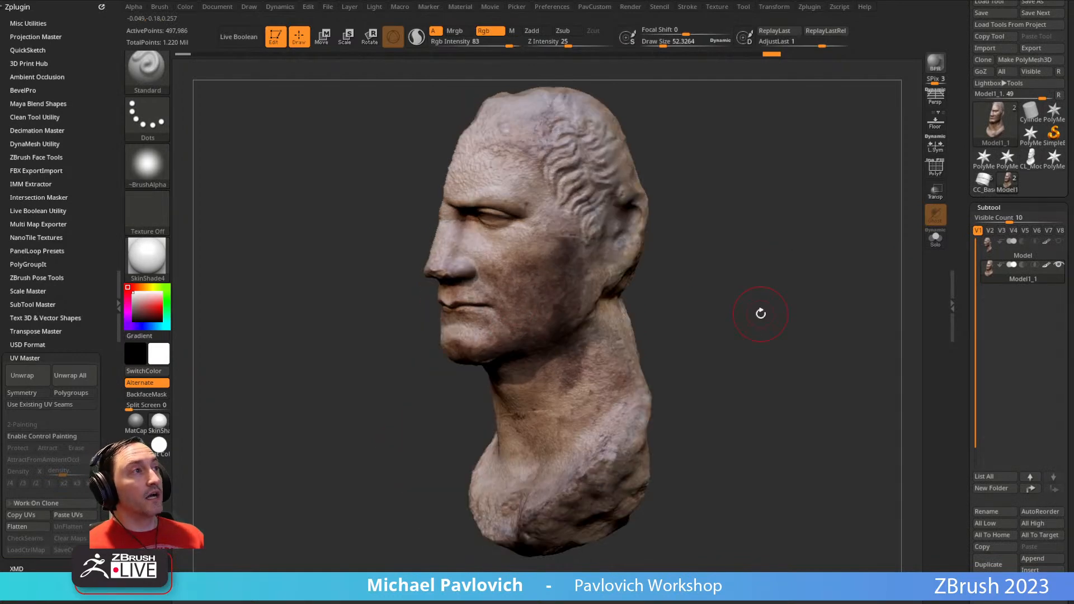
{"action": "right_click_drag", "start_coordinate": [766, 227], "coordinate": [744, 351], "text": "ctrl"}
{"action": "left_click", "coordinate": [1015, 250]}
{"action": "left_click", "coordinate": [1028, 280]}
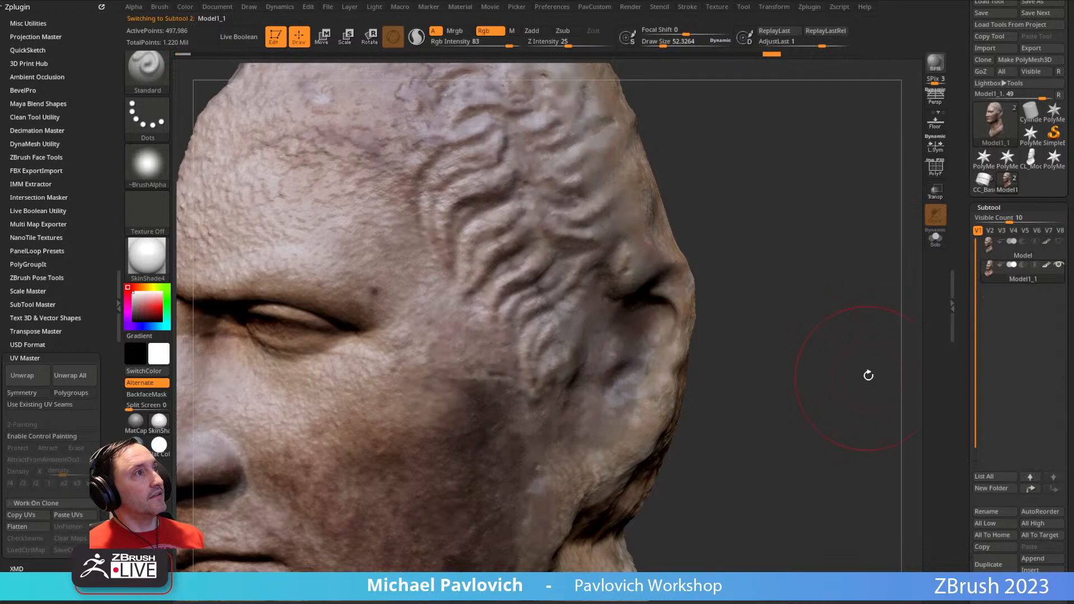
{"action": "left_click", "coordinate": [1019, 254]}
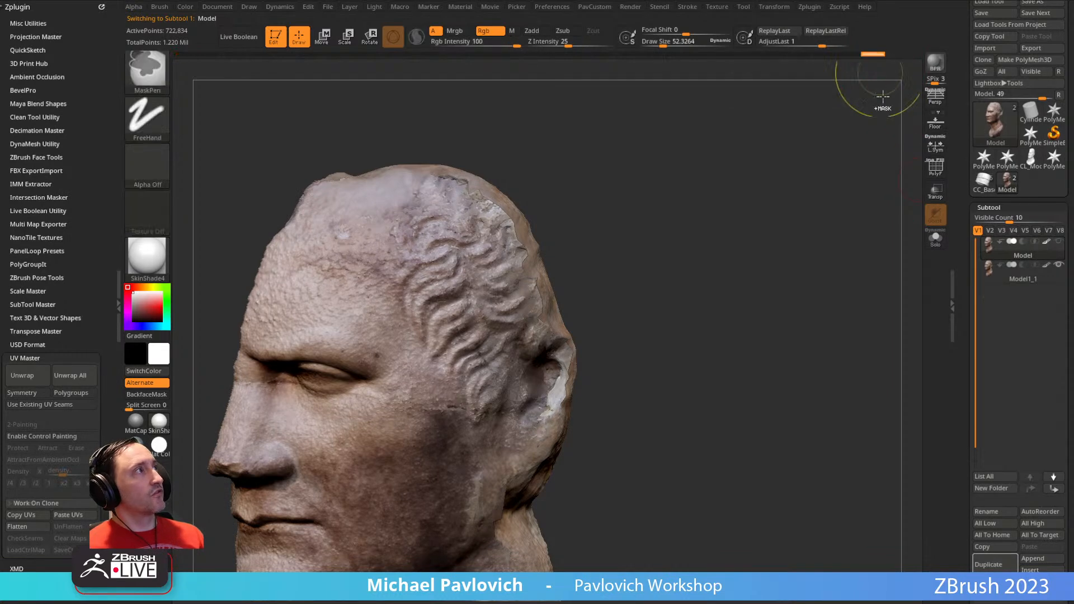
{"action": "left_click_drag", "start_coordinate": [697, 319], "coordinate": [751, 224], "text": "alt"}
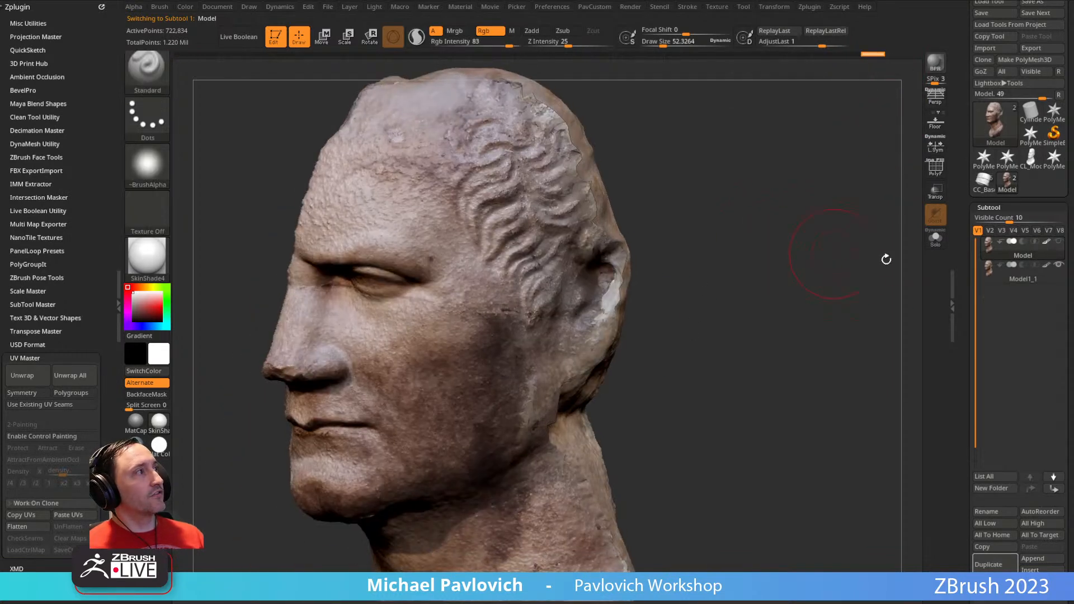
{"action": "left_click", "coordinate": [1034, 283]}
- Choose the HistoryRecall brush for Model1_1
{"action": "key", "text": "b"}
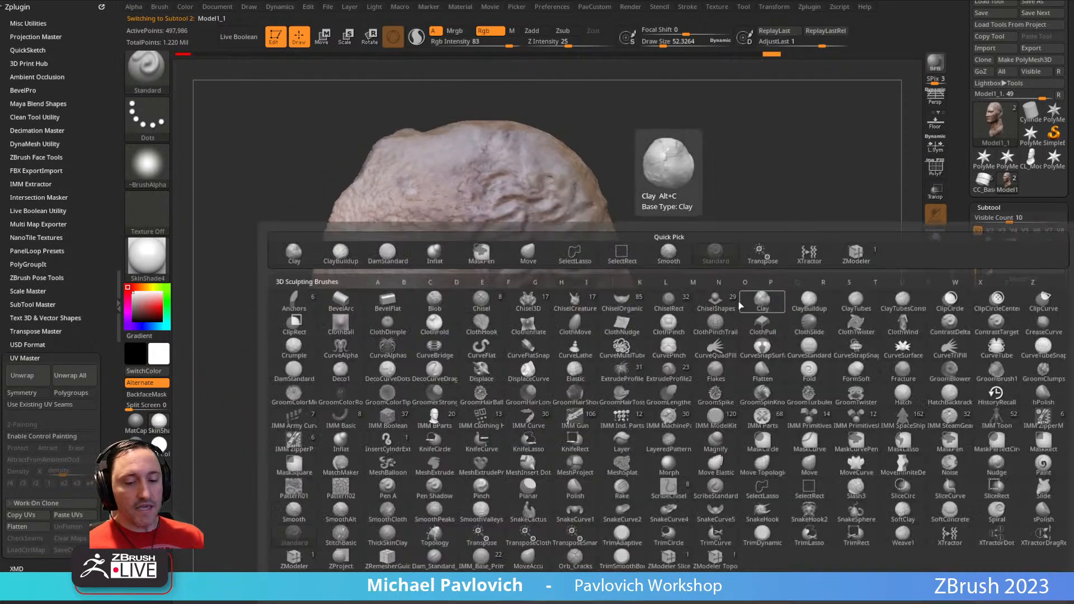
{"action": "key", "text": "h"}
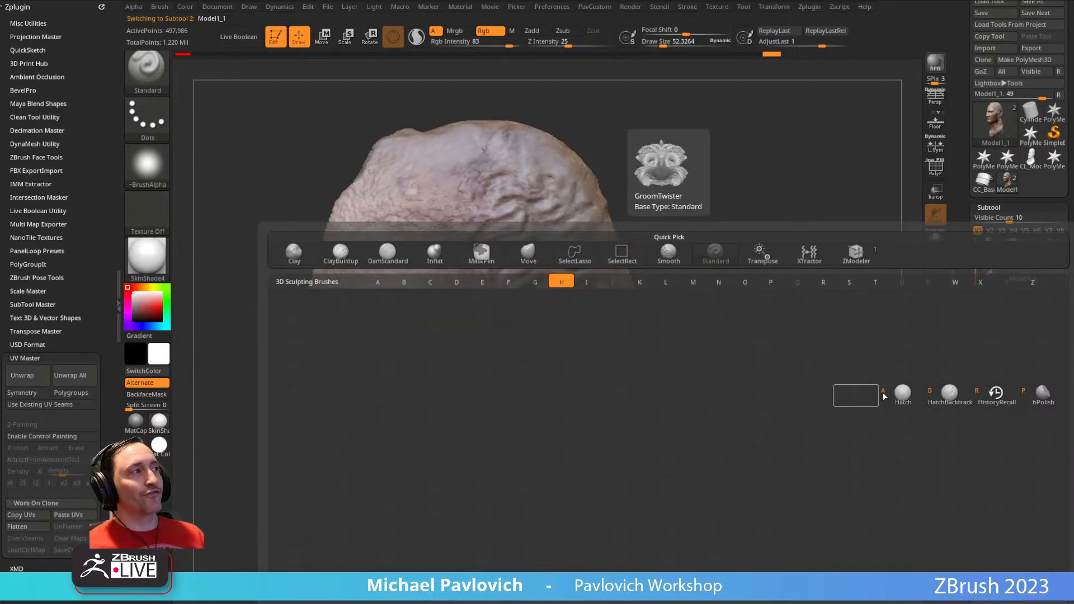
{"action": "left_click", "coordinate": [995, 394]}
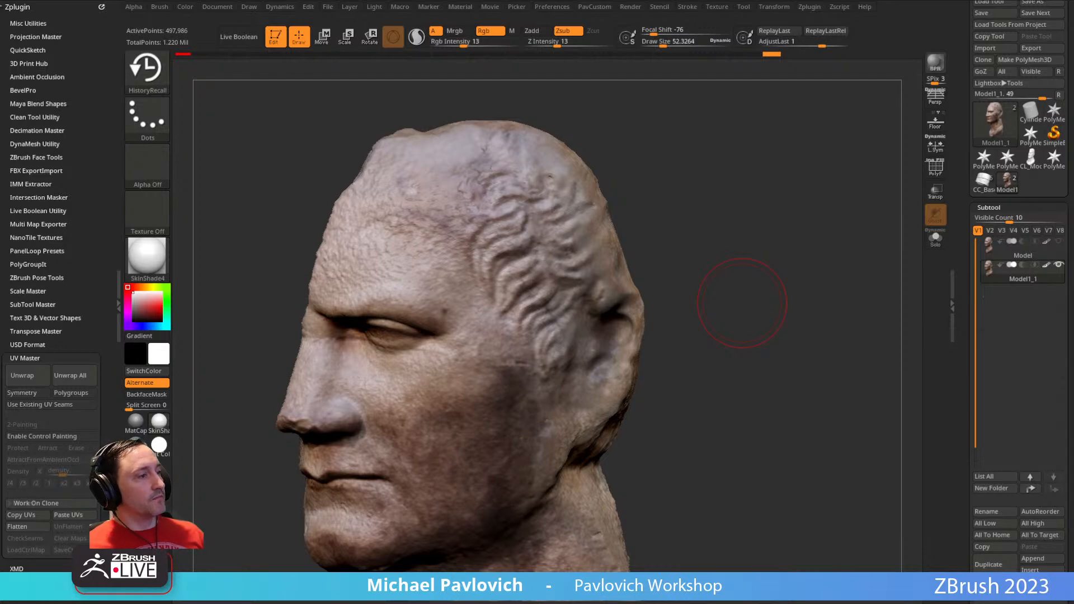
- Switch to the YouTube channel in the browser, search it for "history recall" and look through the tutorial videos
{"action": "key", "text": "alt+Tab"}
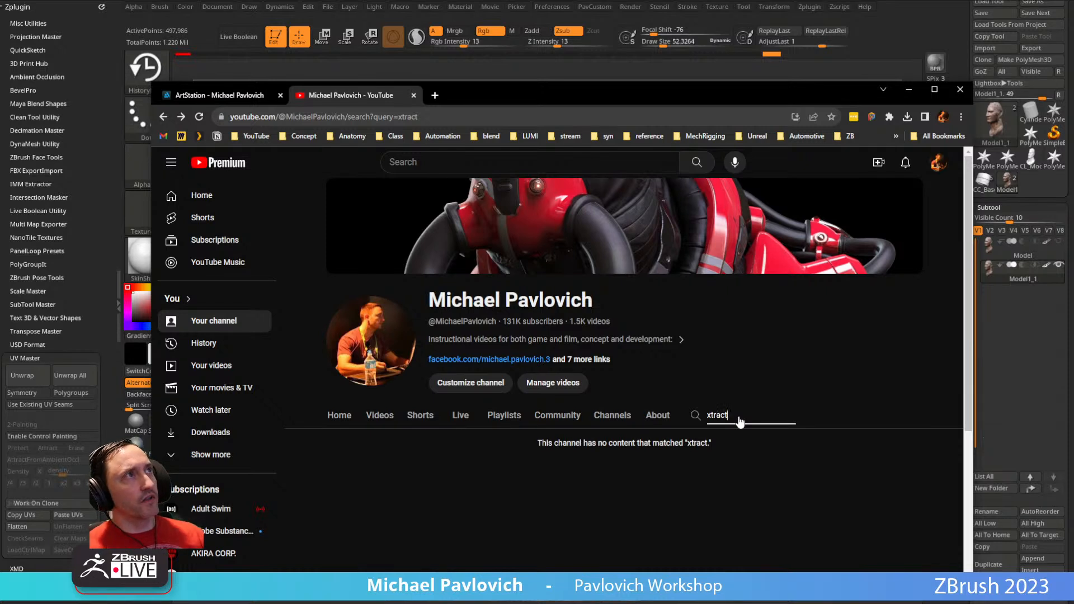
{"action": "left_click_drag", "start_coordinate": [738, 420], "coordinate": [708, 425]}
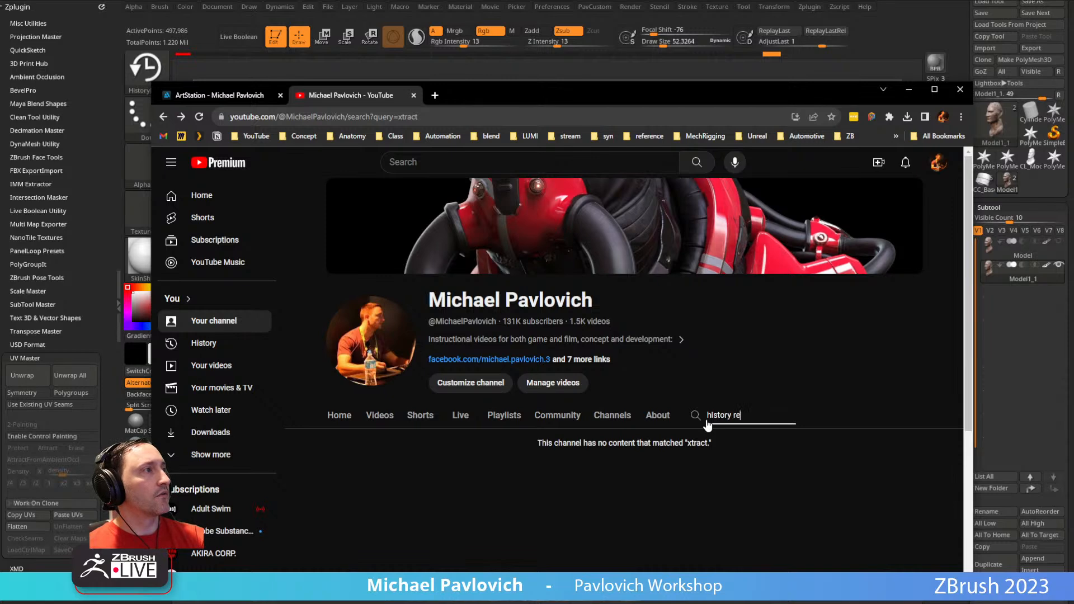
{"action": "key", "text": "Return"}
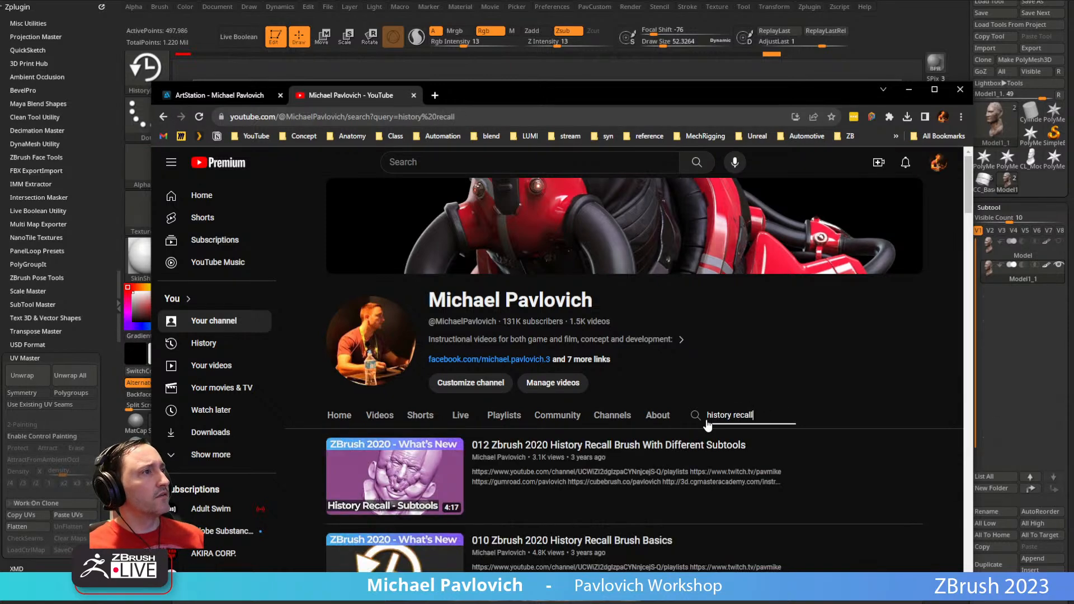
{"action": "scroll", "coordinate": [708, 426], "scroll_direction": "down", "scroll_amount": 1}
{"action": "scroll", "coordinate": [544, 408], "scroll_direction": "down", "scroll_amount": 2}
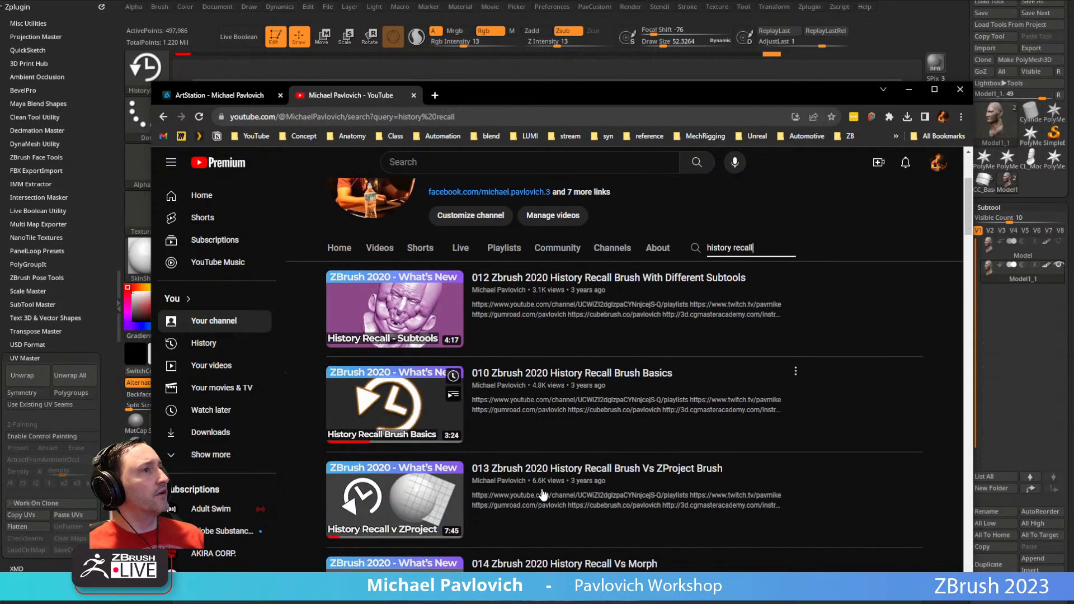
{"action": "scroll", "coordinate": [590, 442], "scroll_direction": "down", "scroll_amount": 3}
{"action": "scroll", "coordinate": [349, 263], "scroll_direction": "down", "scroll_amount": 3}
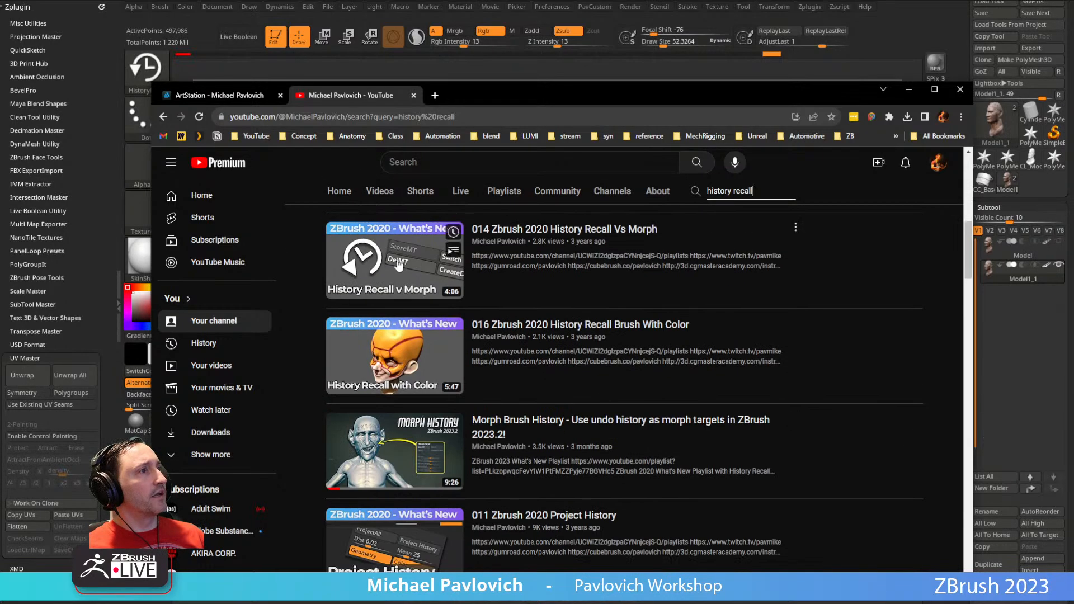
{"action": "scroll", "coordinate": [489, 392], "scroll_direction": "down", "scroll_amount": 1}
{"action": "scroll", "coordinate": [492, 336], "scroll_direction": "up", "scroll_amount": 10}
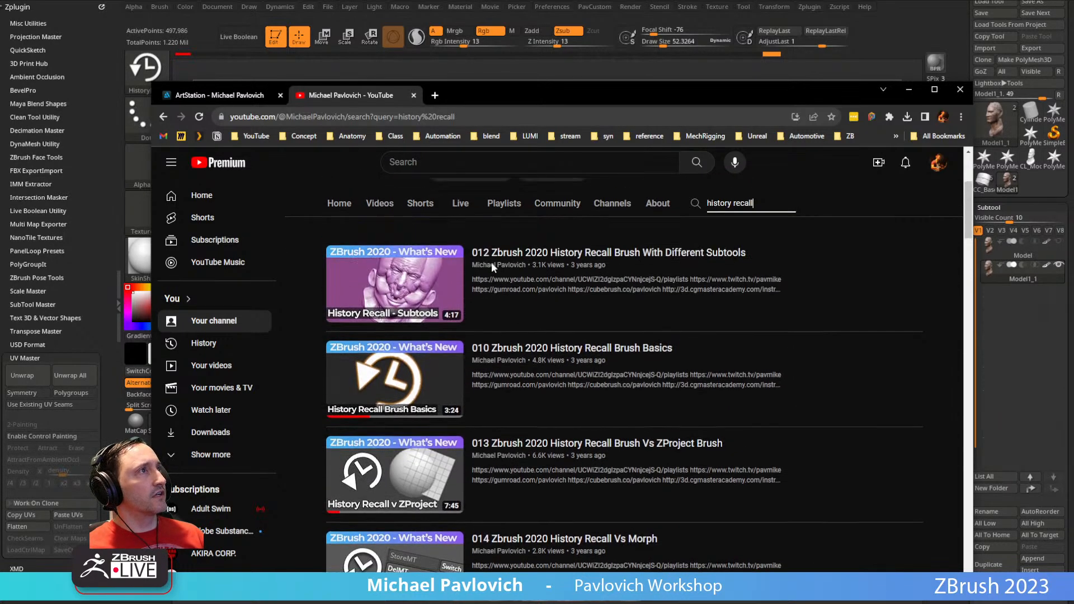
- Return to ZBrush, mark the Model subtool's current undo history state as the recall source and reselect Model1_1
{"action": "key", "text": "alt+Tab"}
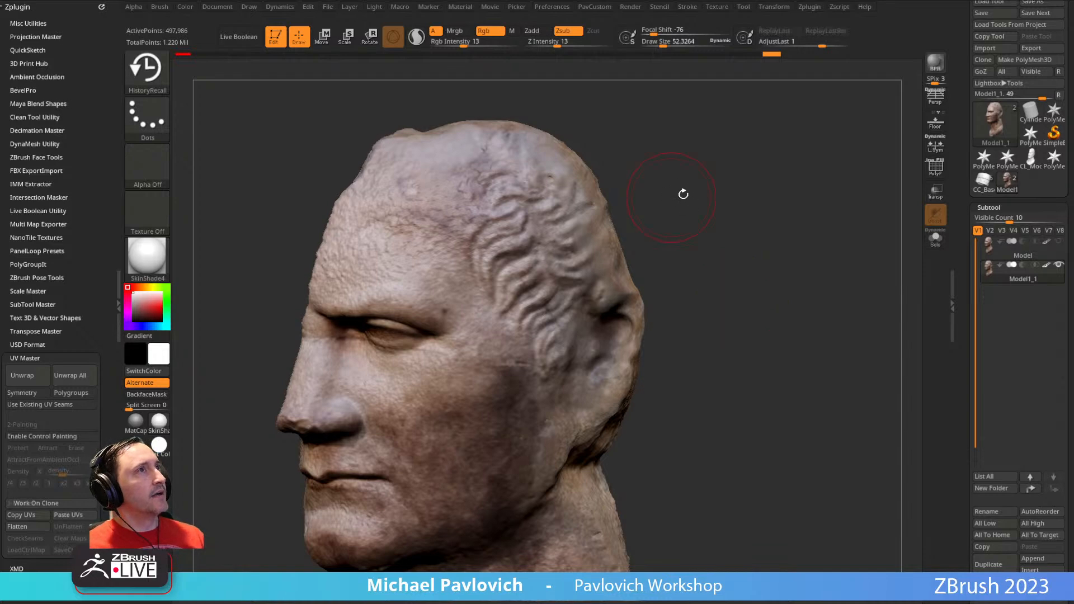
{"action": "left_click_drag", "start_coordinate": [669, 196], "coordinate": [245, 156]}
{"action": "mouse_move", "coordinate": [717, 214]}
{"action": "left_mouse_down"}
{"action": "mouse_move", "coordinate": [617, 214]}
{"action": "mouse_move", "coordinate": [511, 241]}
{"action": "mouse_move", "coordinate": [502, 225]}
{"action": "left_mouse_up"}
{"action": "left_click_drag", "start_coordinate": [729, 186], "coordinate": [782, 246], "text": "alt"}
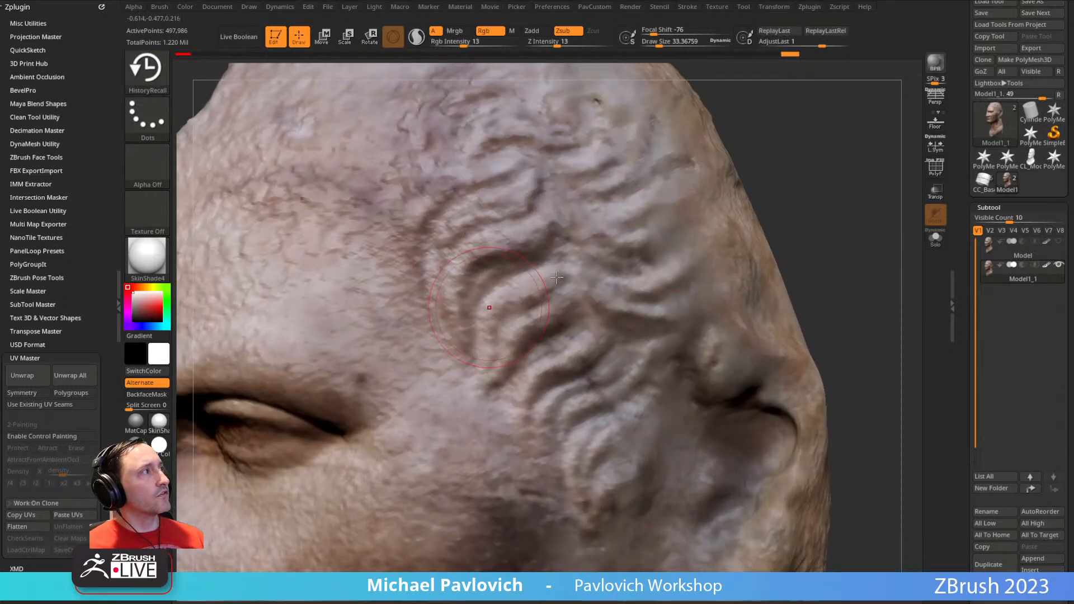
{"action": "left_click", "coordinate": [1033, 255]}
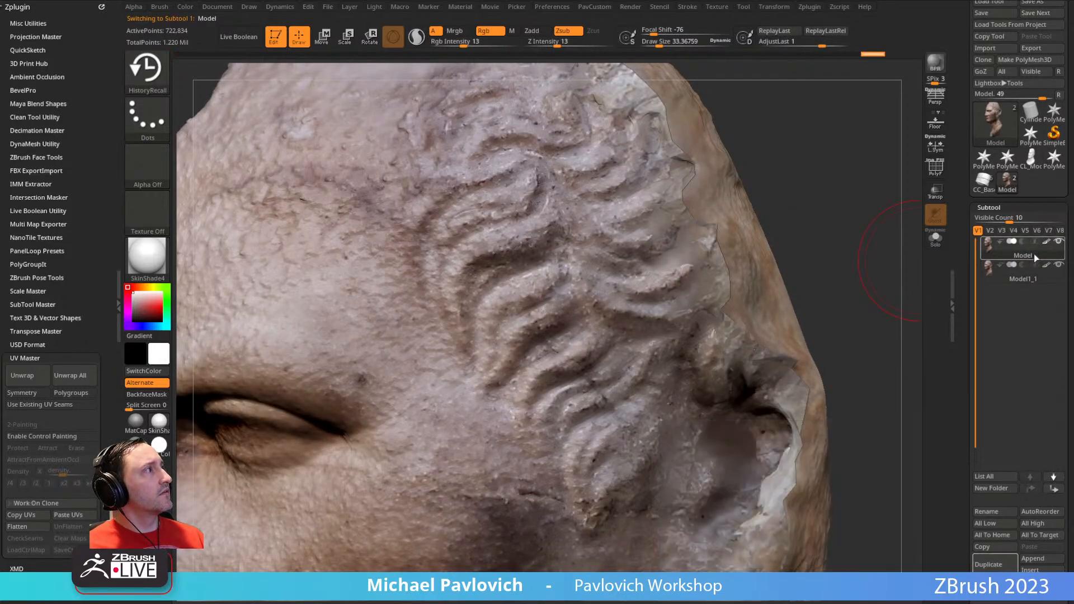
{"action": "key", "text": "ctrl"}
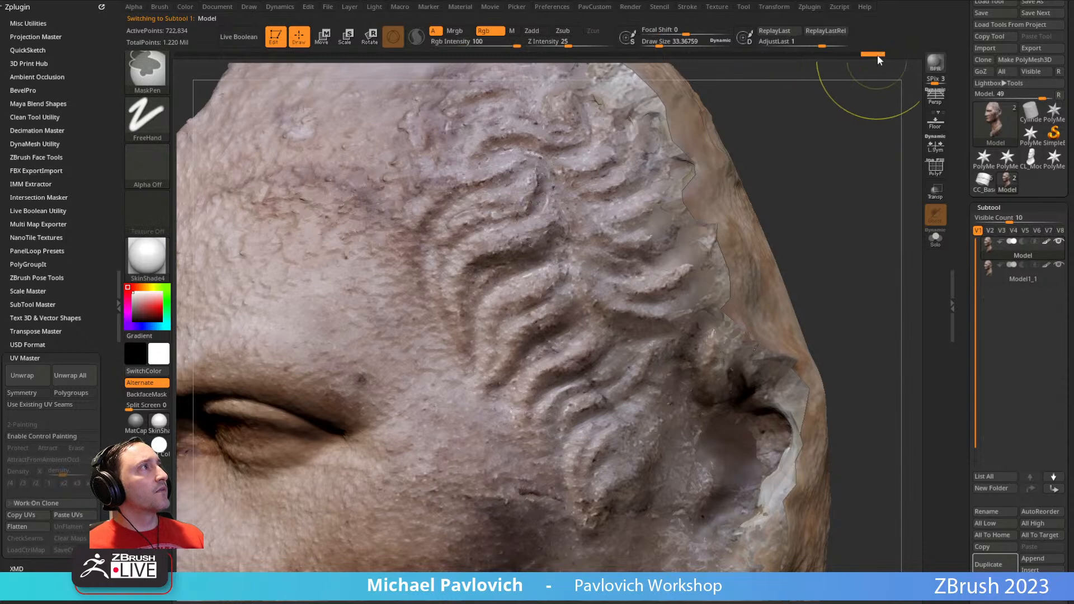
{"action": "left_click", "coordinate": [1016, 280]}
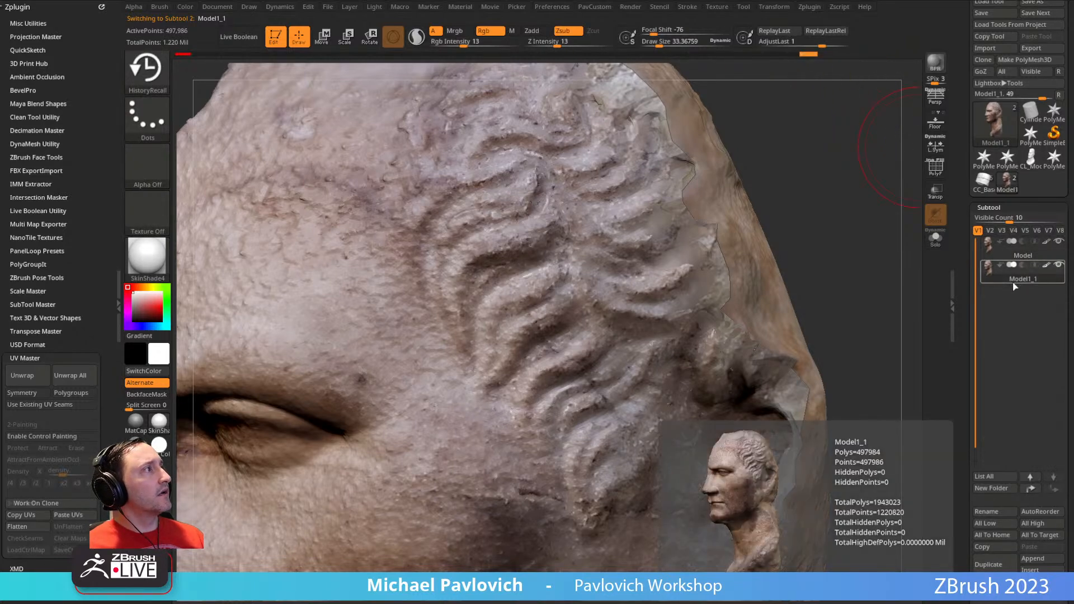
- Isolate Model1_1, set the Rgb Intensity to 100 and brush the recalled detail onto the hair at the temple
{"action": "left_click", "coordinate": [940, 241]}
{"action": "left_click_drag", "start_coordinate": [527, 304], "coordinate": [539, 305]}
{"action": "key", "text": "b"}
{"action": "key", "text": "Escape"}
{"action": "left_click_drag", "start_coordinate": [461, 43], "coordinate": [522, 43]}
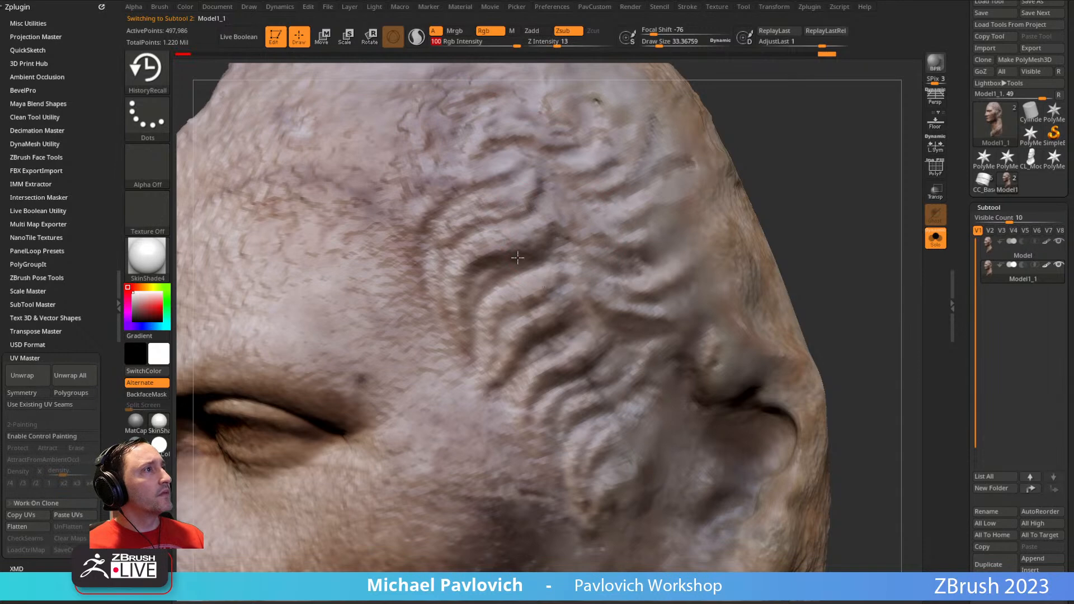
{"action": "left_click_drag", "start_coordinate": [429, 295], "coordinate": [448, 315]}
- Set the HistoryRecall brush's draw size to about 20.58 and turn the bust toward the front
{"action": "left_click", "coordinate": [997, 270]}
{"action": "mouse_move", "coordinate": [824, 274]}
{"action": "left_mouse_down", "text": "alt"}
{"action": "mouse_move", "coordinate": [817, 264]}
{"action": "mouse_move", "coordinate": [865, 253]}
{"action": "left_mouse_up", "text": "alt"}
{"action": "key", "text": "s"}
{"action": "left_click", "coordinate": [839, 255]}
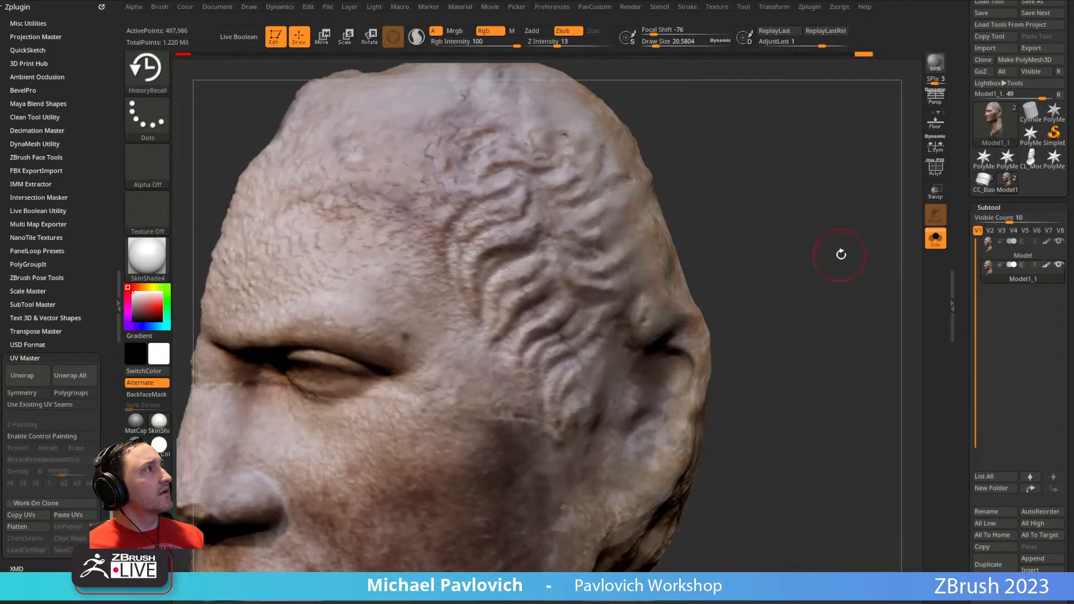
{"action": "left_click_drag", "start_coordinate": [733, 240], "coordinate": [892, 227]}
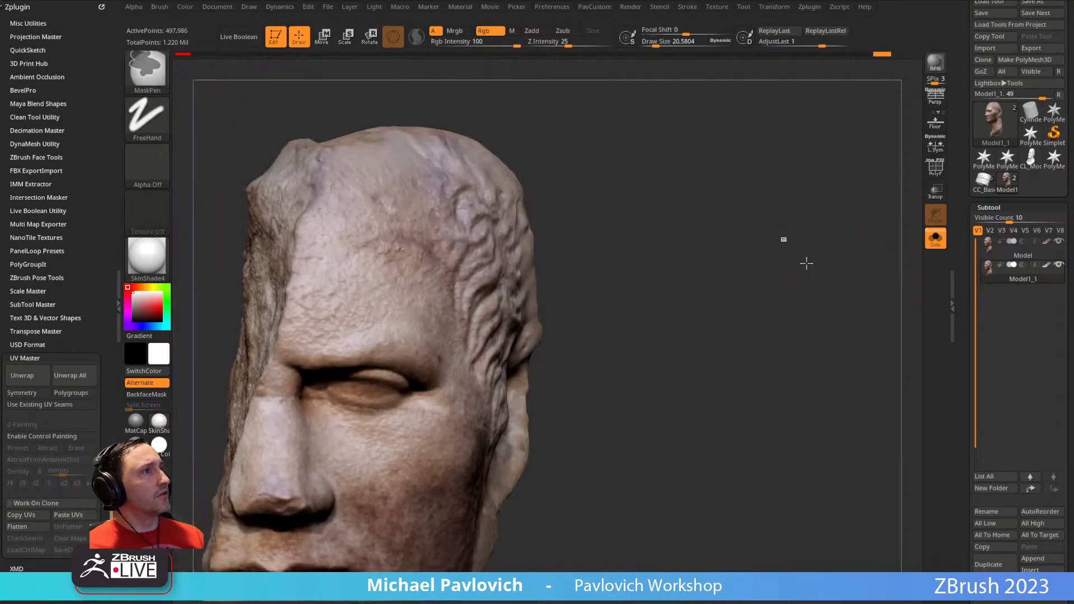
- Select the Model subtool and open its Texture Map settings
{"action": "left_click_drag", "start_coordinate": [743, 270], "coordinate": [532, 295]}
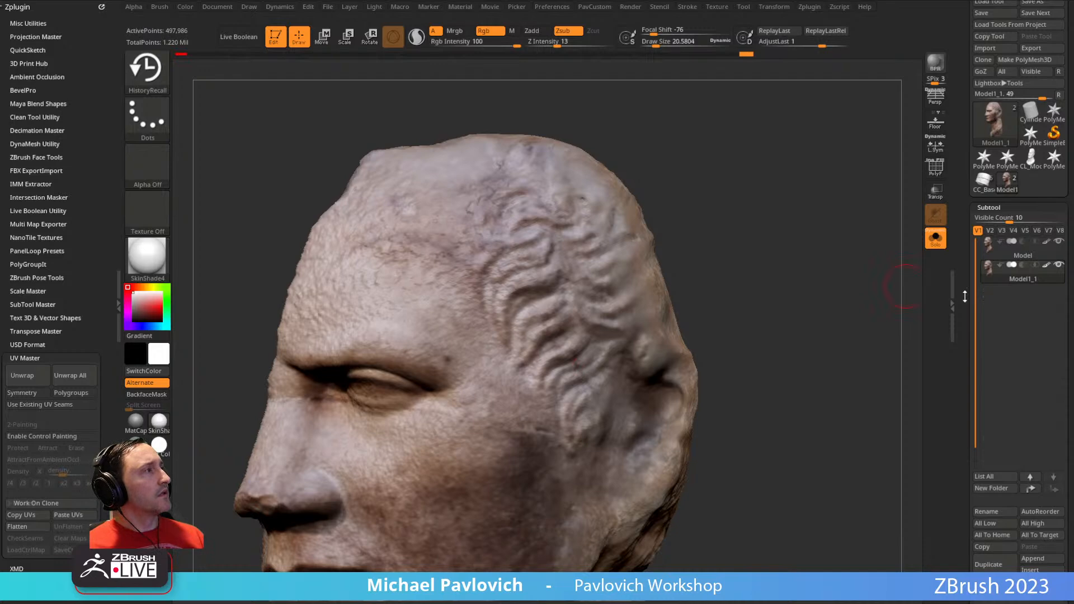
{"action": "scroll", "coordinate": [972, 150], "scroll_direction": "down", "scroll_amount": 10}
{"action": "scroll", "coordinate": [972, 150], "scroll_direction": "down", "scroll_amount": 5}
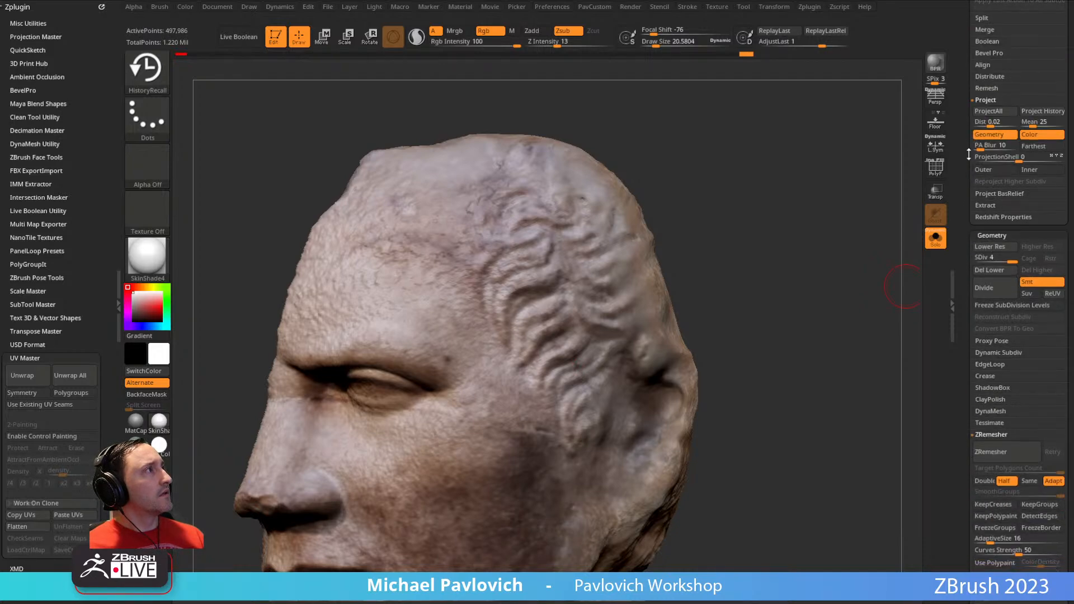
{"action": "scroll", "coordinate": [972, 149], "scroll_direction": "up", "scroll_amount": 15}
{"action": "left_click", "coordinate": [1026, 274]}
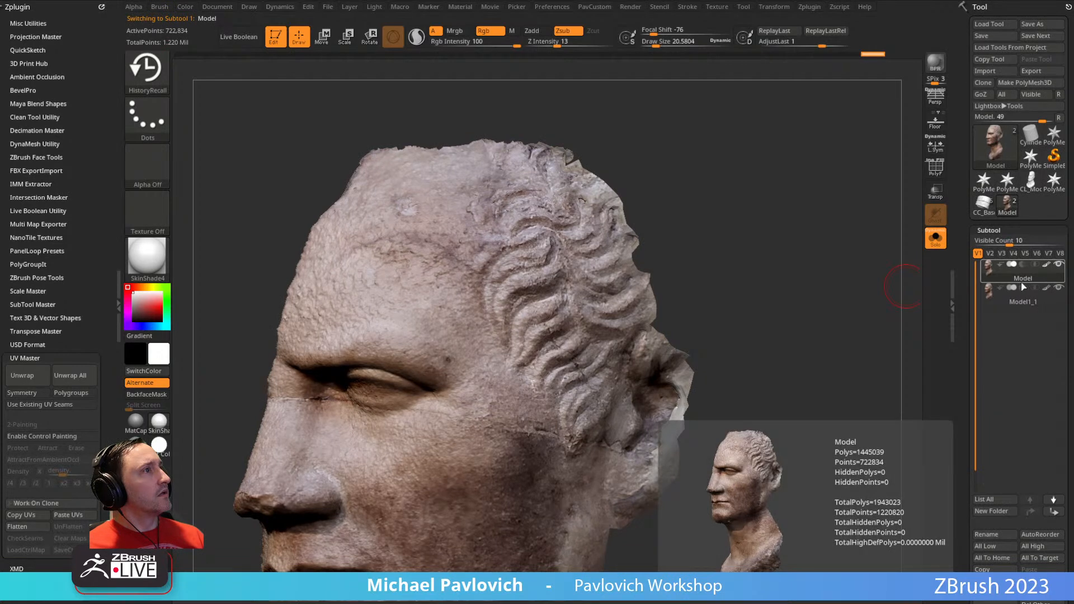
{"action": "left_click", "coordinate": [942, 171]}
{"action": "left_click", "coordinate": [944, 174]}
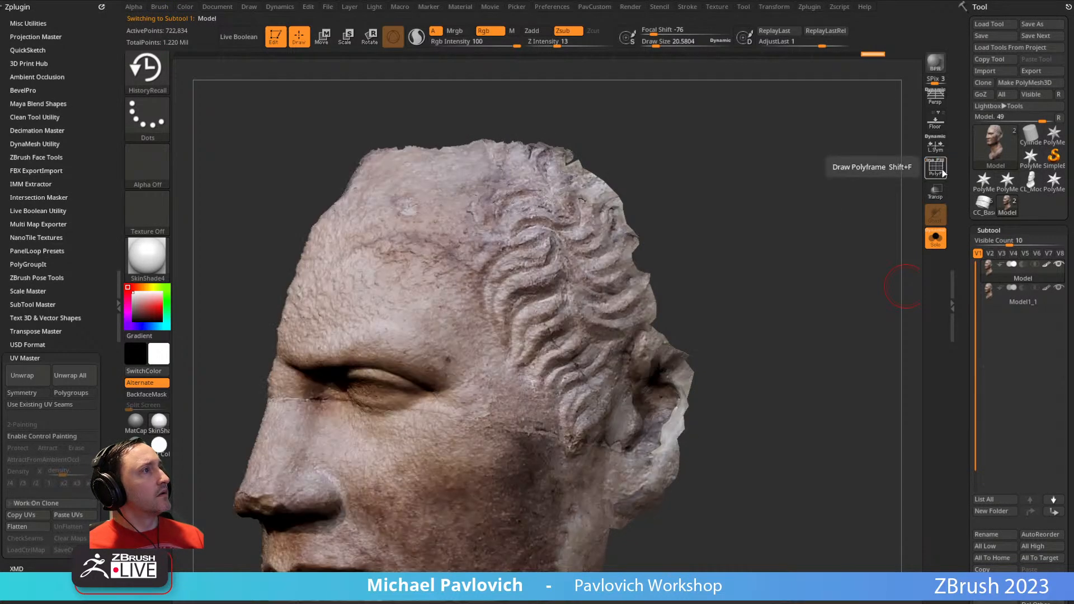
{"action": "scroll", "coordinate": [985, 134], "scroll_direction": "down", "scroll_amount": 10}
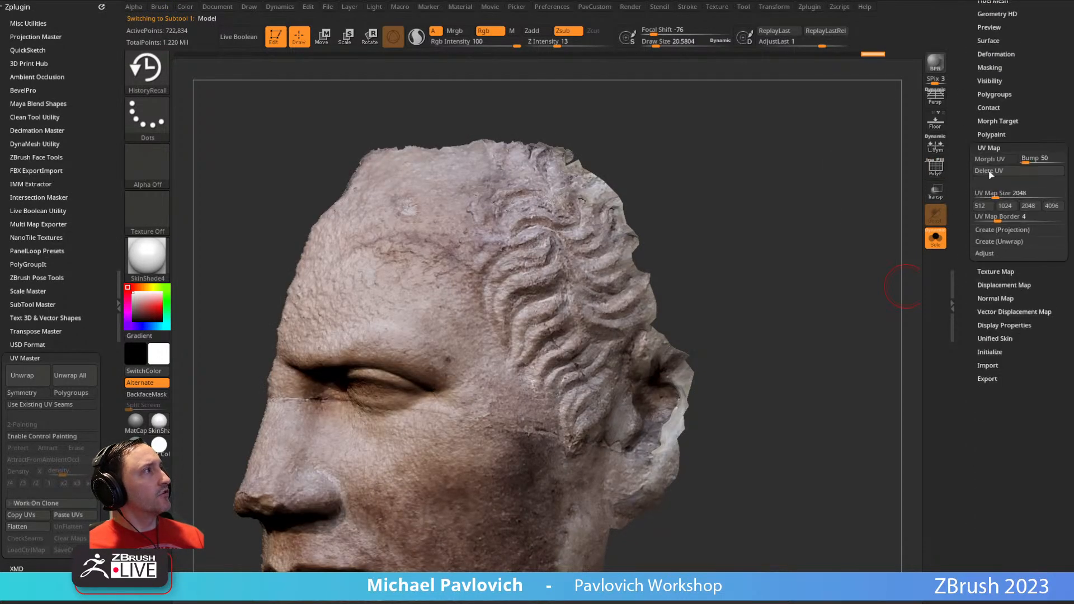
{"action": "left_click", "coordinate": [988, 148]}
{"action": "left_click", "coordinate": [995, 161]}
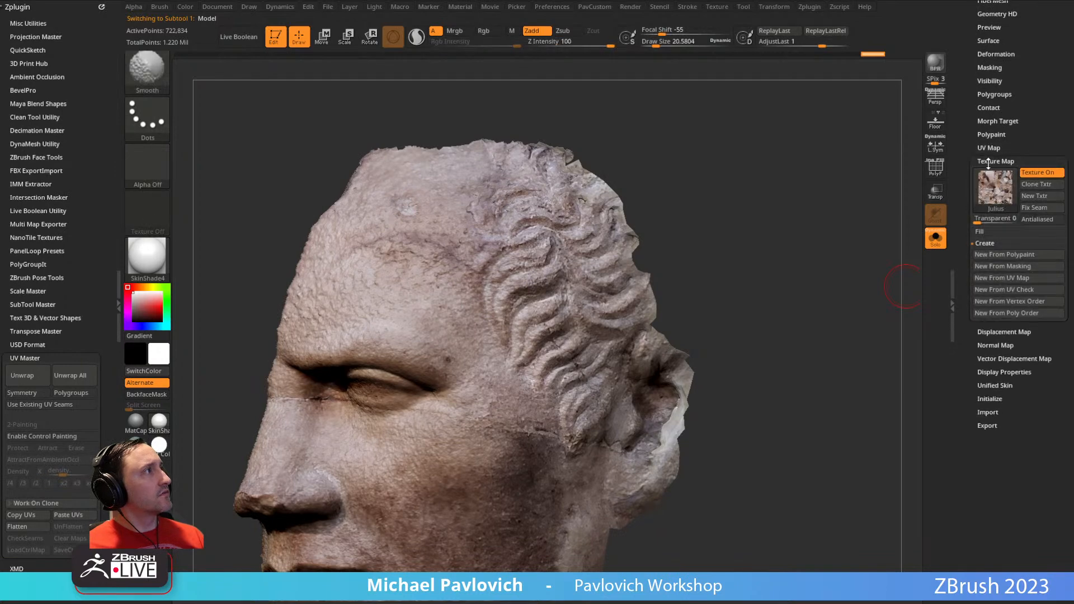
- Toggle the Julius texture off and back on for the Model subtool and compare the temple hair up close
{"action": "left_click", "coordinate": [1018, 176]}
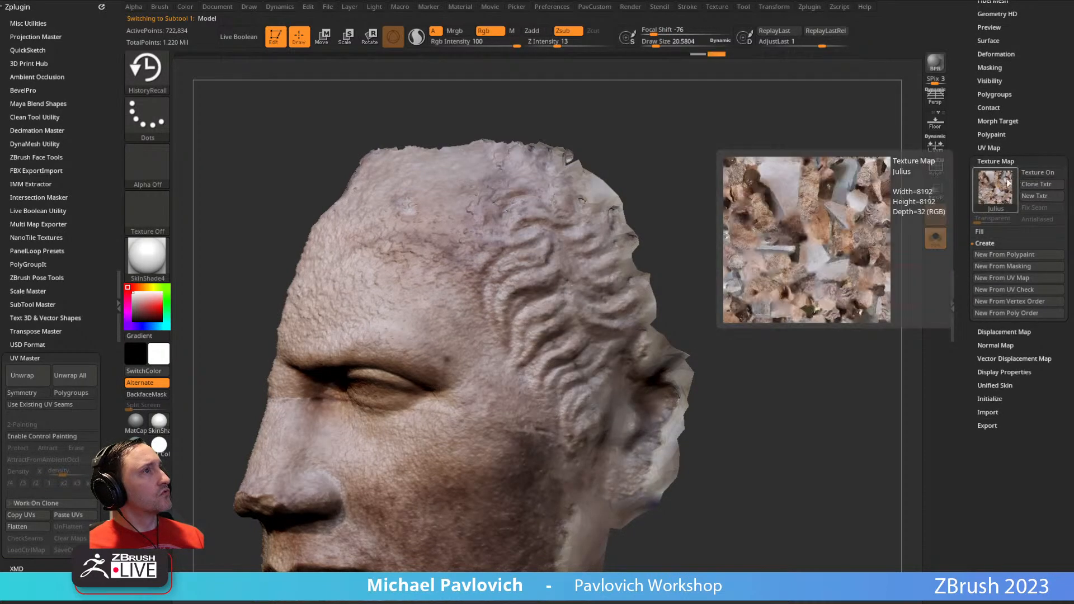
{"action": "scroll", "coordinate": [839, 256], "scroll_direction": "up", "scroll_amount": 3}
{"action": "scroll", "coordinate": [838, 256], "scroll_direction": "up", "scroll_amount": 1}
{"action": "left_click", "coordinate": [1028, 176]}
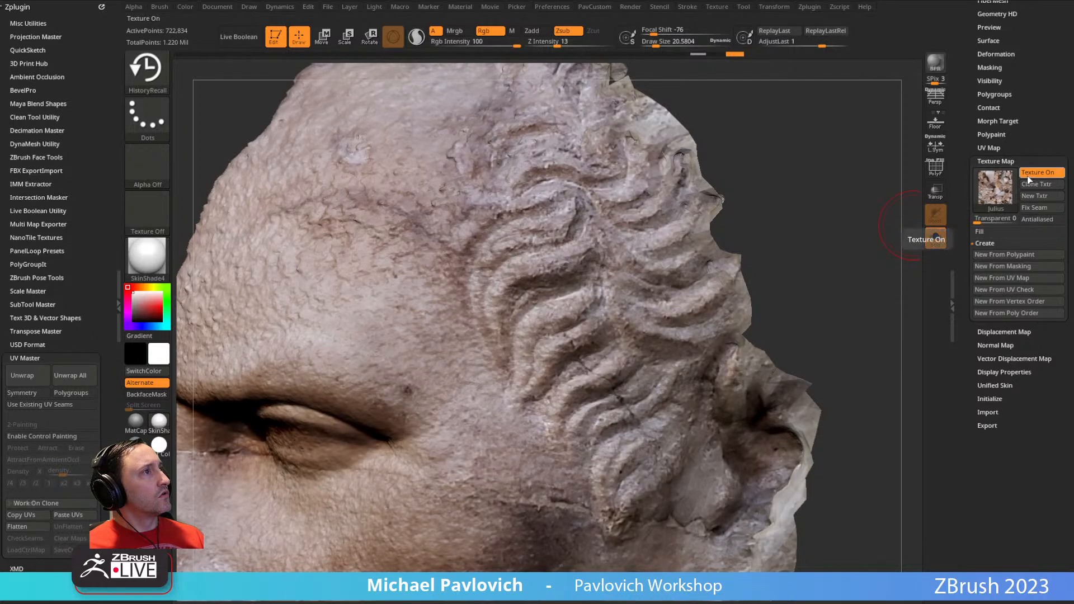
{"action": "mouse_move", "coordinate": [811, 247]}
{"action": "right_mouse_down", "text": "ctrl"}
{"action": "mouse_move", "coordinate": [791, 190]}
{"action": "mouse_move", "coordinate": [807, 230]}
{"action": "right_mouse_up", "text": "ctrl"}
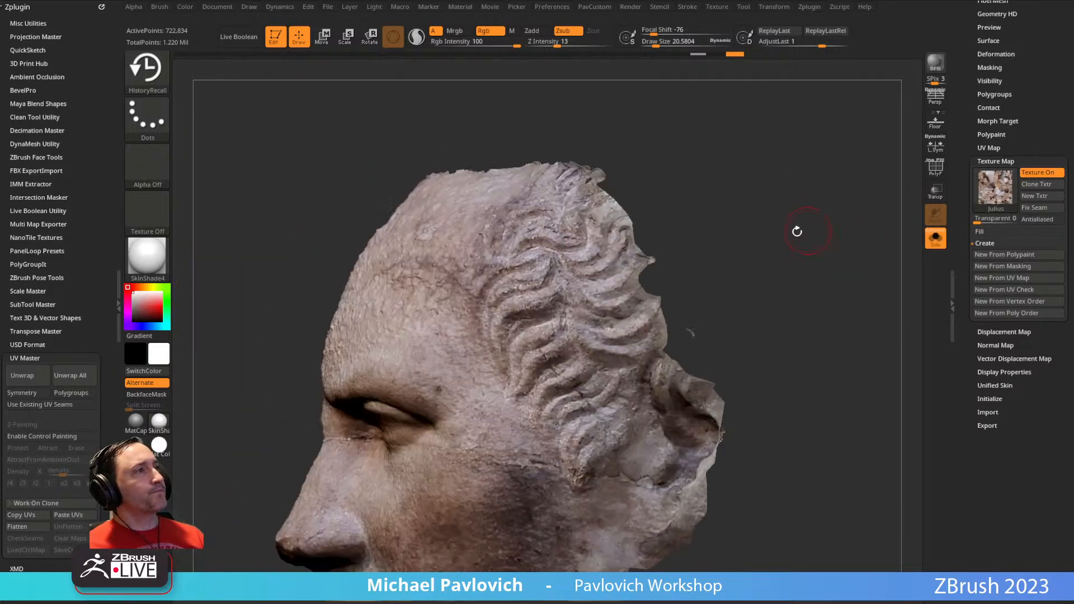
{"action": "scroll", "coordinate": [779, 251], "scroll_direction": "up", "scroll_amount": 2}
{"action": "scroll", "coordinate": [823, 253], "scroll_direction": "up", "scroll_amount": 2}
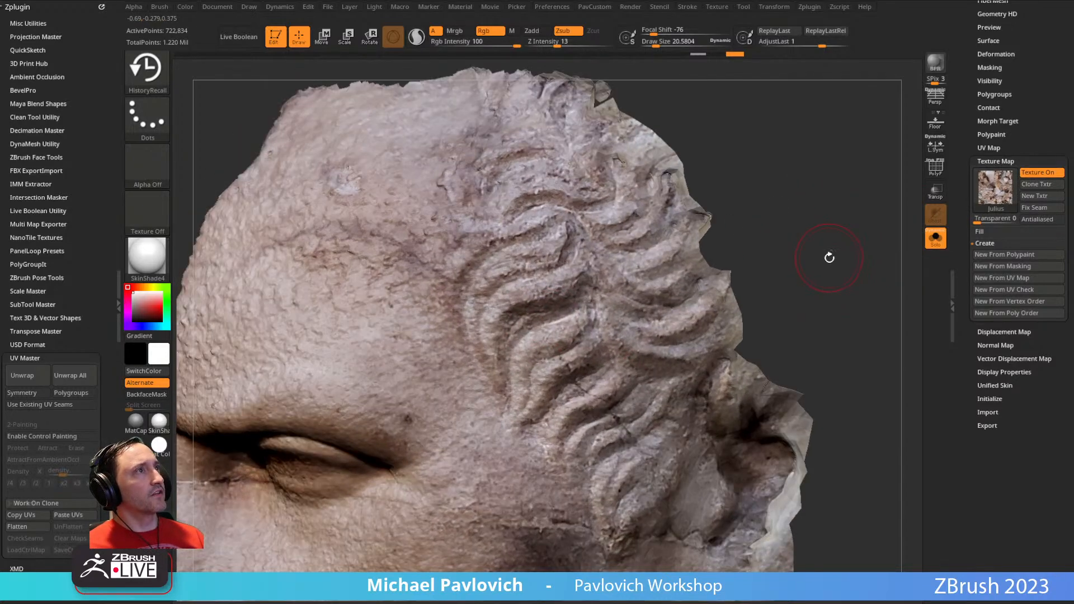
- Subdivide the Model subtool once and convert its texture to polypaint
{"action": "key", "text": "ctrl+d"}
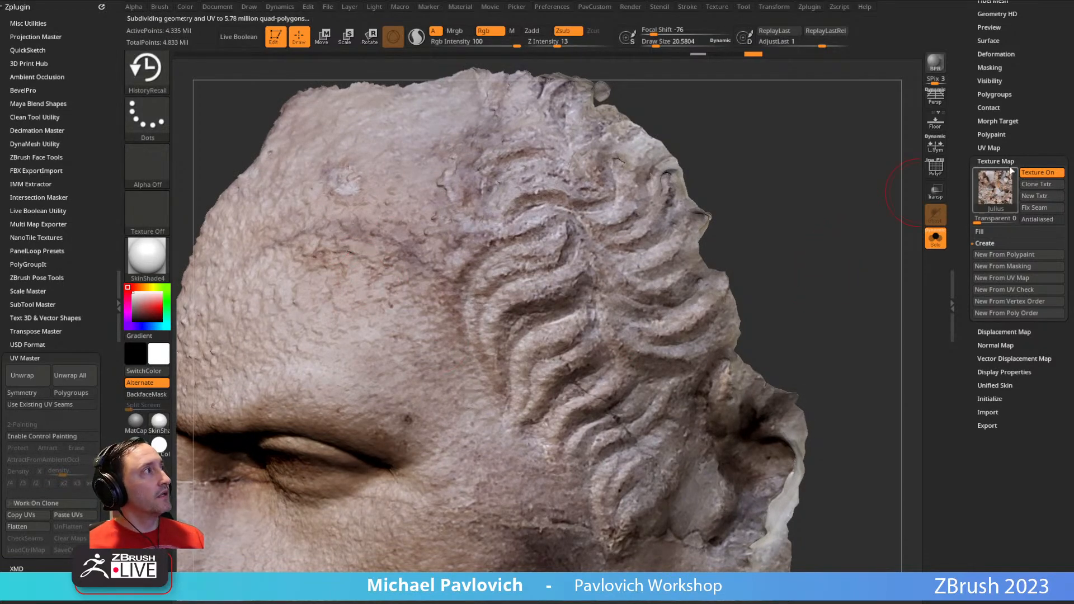
{"action": "left_click_drag", "start_coordinate": [989, 149], "coordinate": [964, 190]}
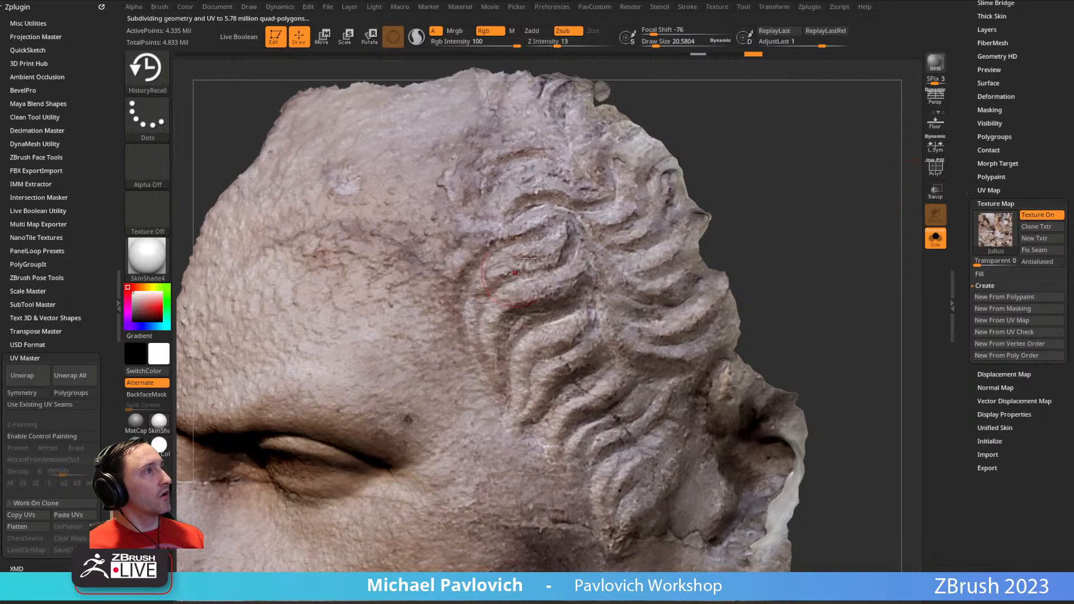
{"action": "key", "text": "shift"}
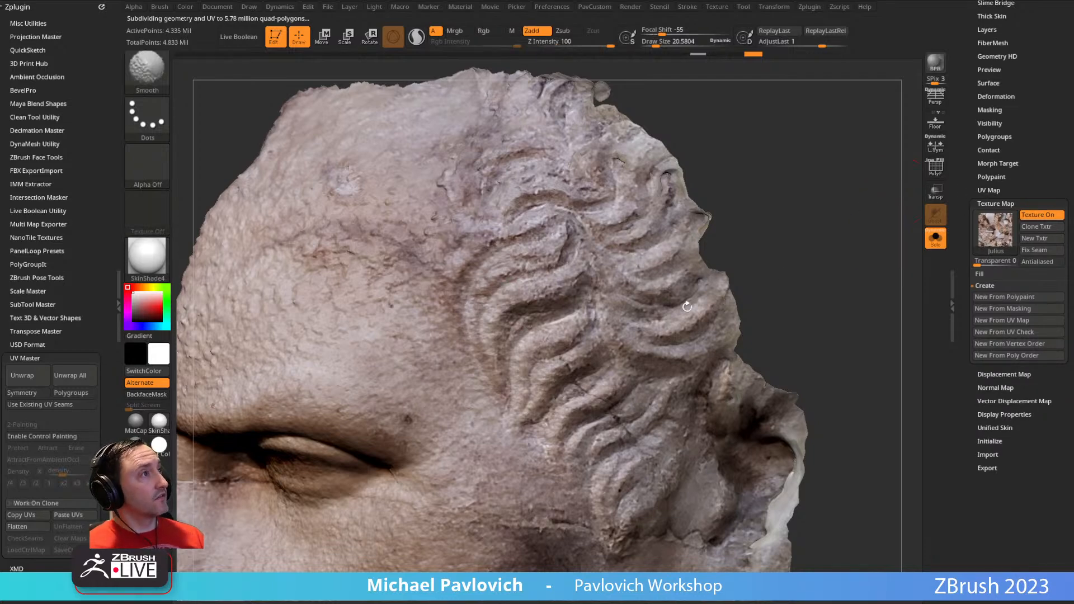
{"action": "left_click", "coordinate": [991, 177], "text": "shift"}
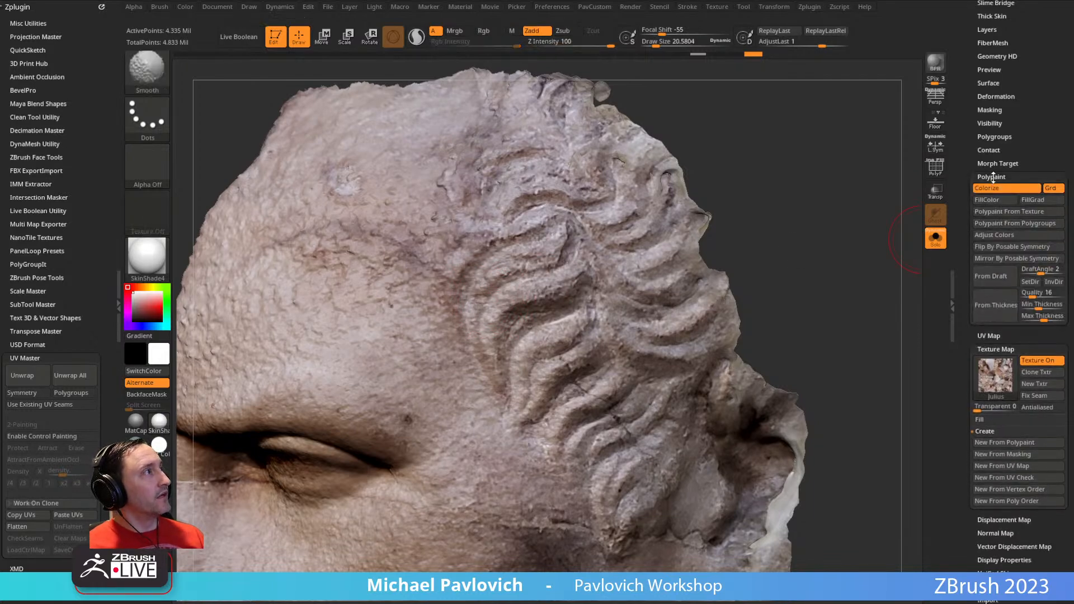
{"action": "left_click", "coordinate": [993, 216]}
- Select Model1_1 and brush over the temple hair with HistoryRecall at a draw size of about 58.54
{"action": "left_click_drag", "start_coordinate": [960, 174], "coordinate": [936, 408]}
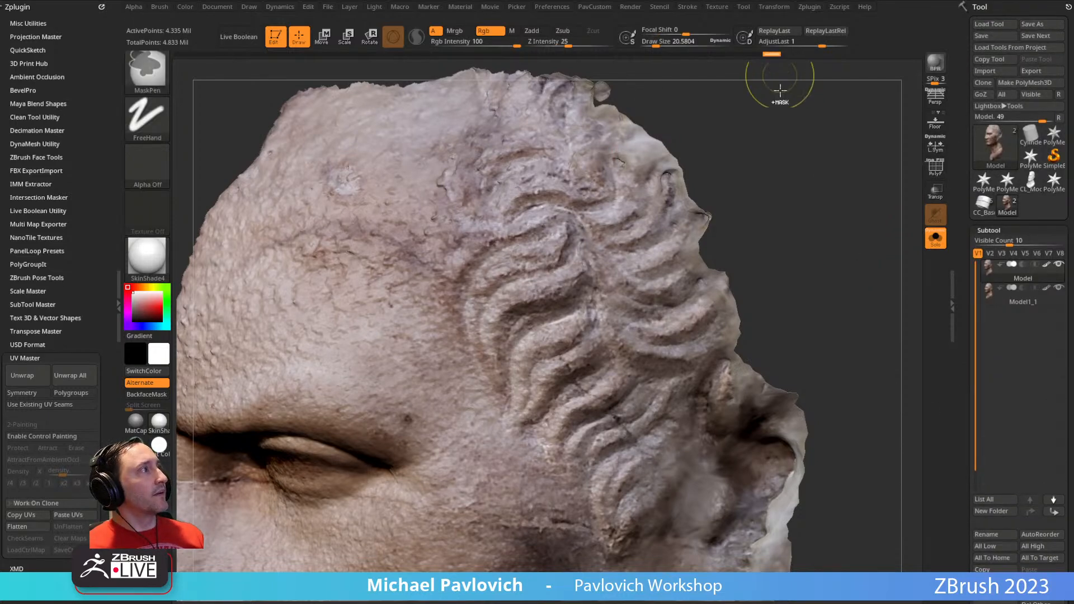
{"action": "left_click", "coordinate": [1019, 302]}
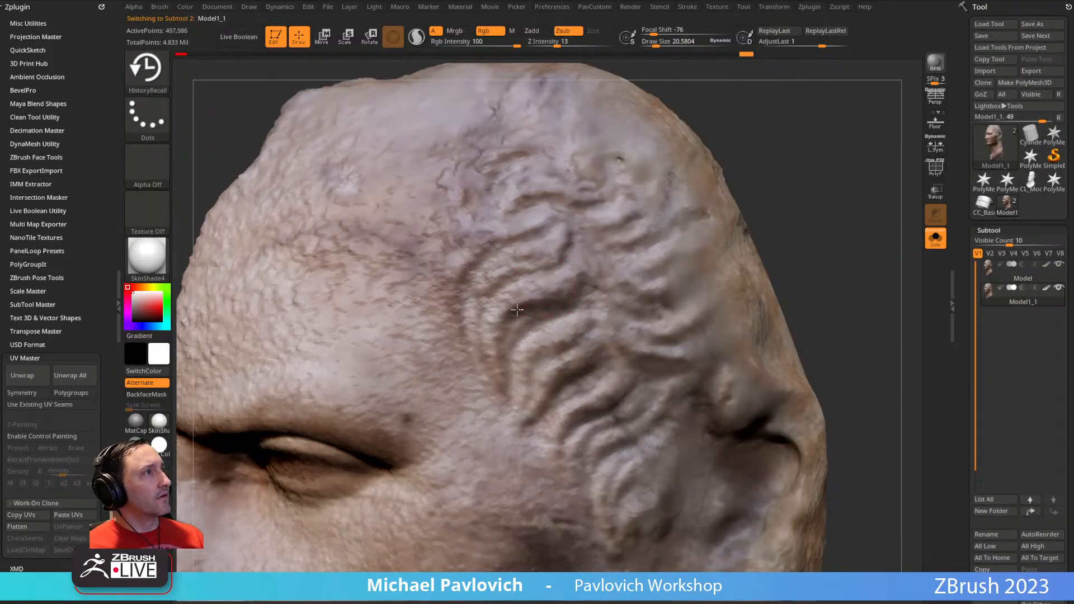
{"action": "key", "text": "space"}
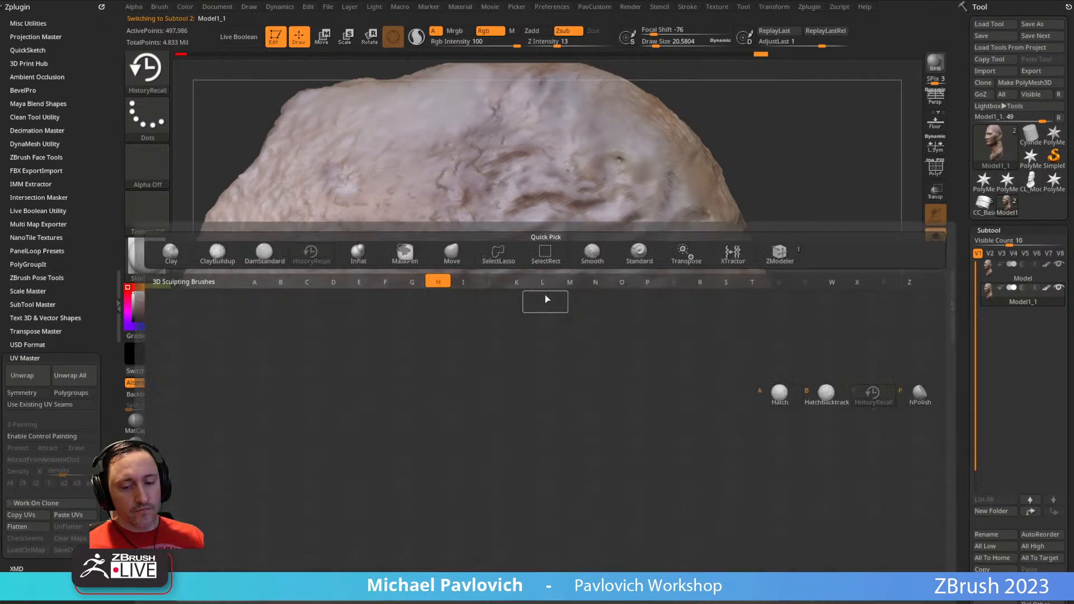
{"action": "mouse_move", "coordinate": [792, 239]}
{"action": "left_mouse_down", "text": "alt"}
{"action": "mouse_move", "coordinate": [770, 207]}
{"action": "mouse_move", "coordinate": [764, 219]}
{"action": "left_mouse_up", "text": "alt"}
{"action": "key", "text": "s"}
{"action": "mouse_move", "coordinate": [765, 219]}
{"action": "left_mouse_down"}
{"action": "mouse_move", "coordinate": [778, 220]}
{"action": "mouse_move", "coordinate": [721, 201]}
{"action": "left_mouse_up"}
{"action": "mouse_move", "coordinate": [465, 310]}
{"action": "left_mouse_down"}
{"action": "mouse_move", "coordinate": [509, 302]}
{"action": "mouse_move", "coordinate": [524, 286]}
{"action": "left_mouse_up"}
{"action": "mouse_move", "coordinate": [764, 200]}
{"action": "left_mouse_down", "text": "alt"}
{"action": "mouse_move", "coordinate": [774, 230]}
{"action": "mouse_move", "coordinate": [822, 211]}
{"action": "mouse_move", "coordinate": [812, 173]}
{"action": "mouse_move", "coordinate": [720, 196]}
{"action": "mouse_move", "coordinate": [683, 191]}
{"action": "left_mouse_up", "text": "alt"}
{"action": "left_click_drag", "start_coordinate": [767, 216], "coordinate": [828, 260]}
- Show both subtools together and reselect Model1_1 with the HistoryRecall brush
{"action": "left_click", "coordinate": [935, 238]}
{"action": "left_click", "coordinate": [1023, 274]}
{"action": "left_click", "coordinate": [1024, 288]}
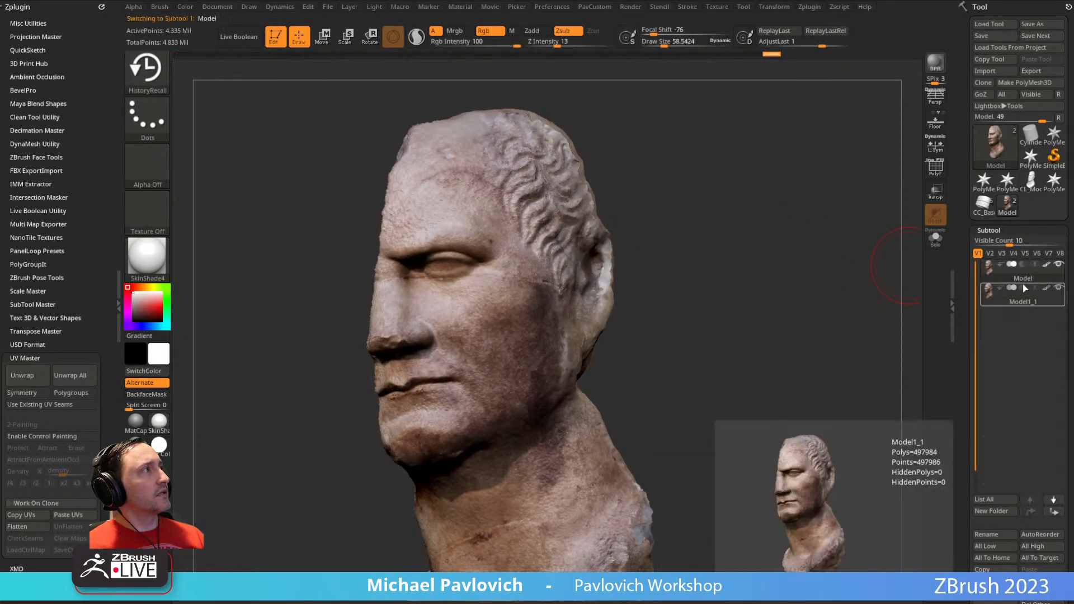
{"action": "left_click_drag", "start_coordinate": [832, 300], "coordinate": [596, 296]}
{"action": "mouse_move", "coordinate": [705, 216]}
{"action": "left_mouse_down"}
{"action": "mouse_move", "coordinate": [779, 228]}
{"action": "mouse_move", "coordinate": [708, 228]}
{"action": "left_mouse_up"}
{"action": "key", "text": "b"}
{"action": "key", "text": "h"}
{"action": "key", "text": "r"}
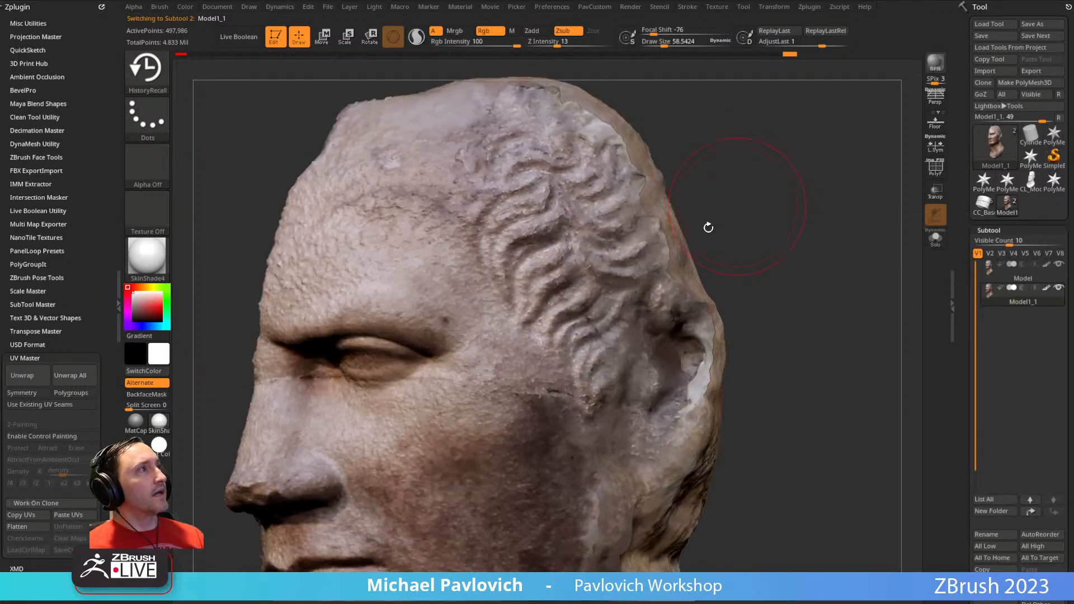
- Isolate Model1_1 and set the HistoryRecall draw size to about 24.49
{"action": "left_click", "coordinate": [936, 240]}
{"action": "left_click_drag", "start_coordinate": [832, 261], "coordinate": [833, 313], "text": "alt"}
{"action": "left_click_drag", "start_coordinate": [855, 168], "coordinate": [815, 216], "text": "alt"}
{"action": "key", "text": "s"}
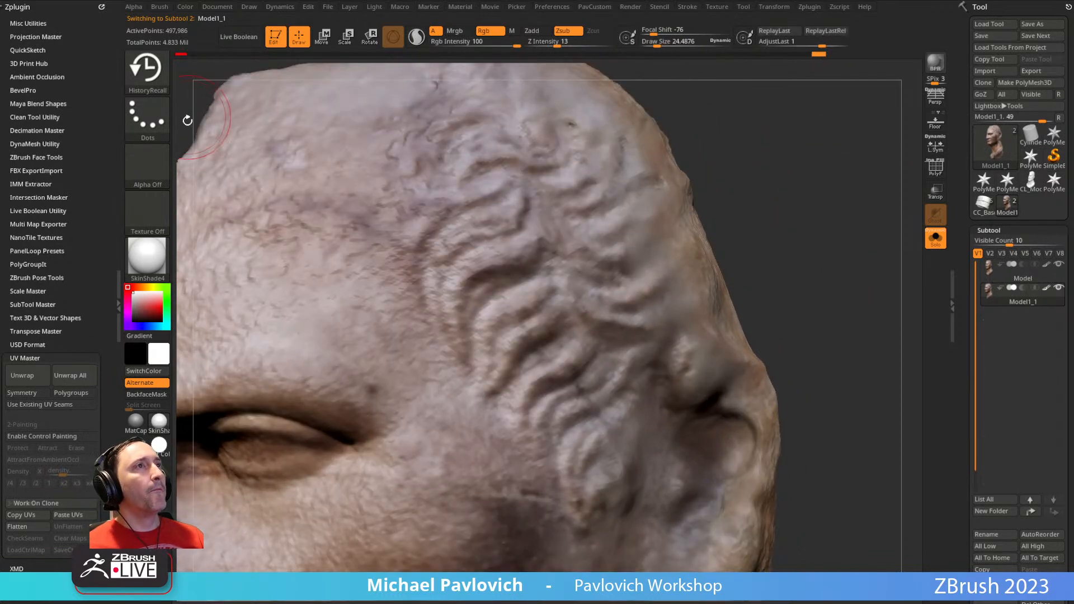
- Show both subtools and try to project the scan detail onto Model1_1's temple hair with the ZProject brush
{"action": "left_click_drag", "start_coordinate": [962, 207], "coordinate": [962, 162]}
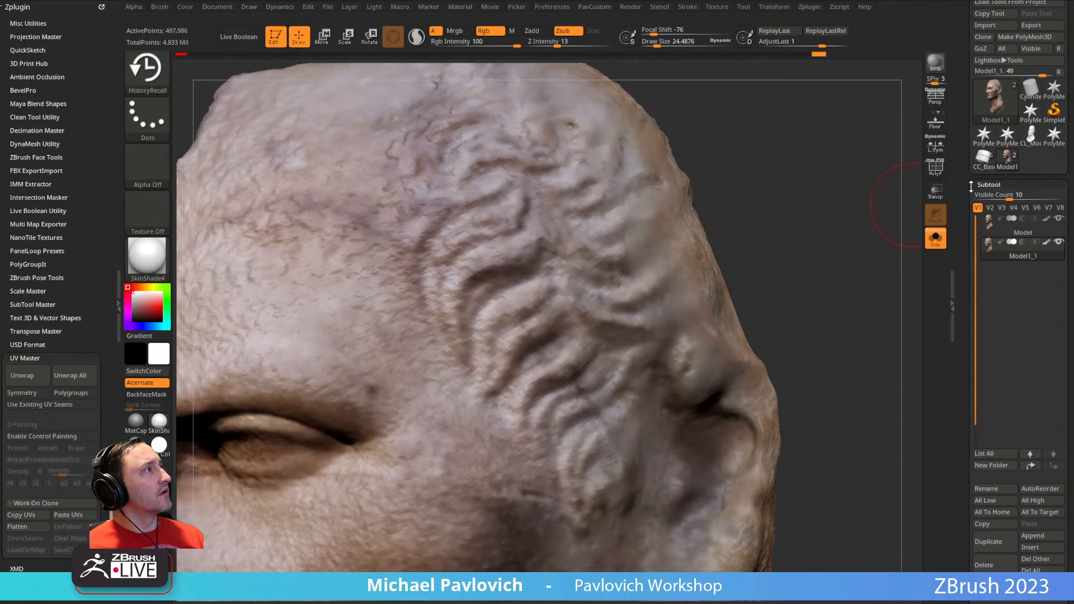
{"action": "left_click", "coordinate": [941, 246]}
{"action": "left_click_drag", "start_coordinate": [797, 298], "coordinate": [827, 276]}
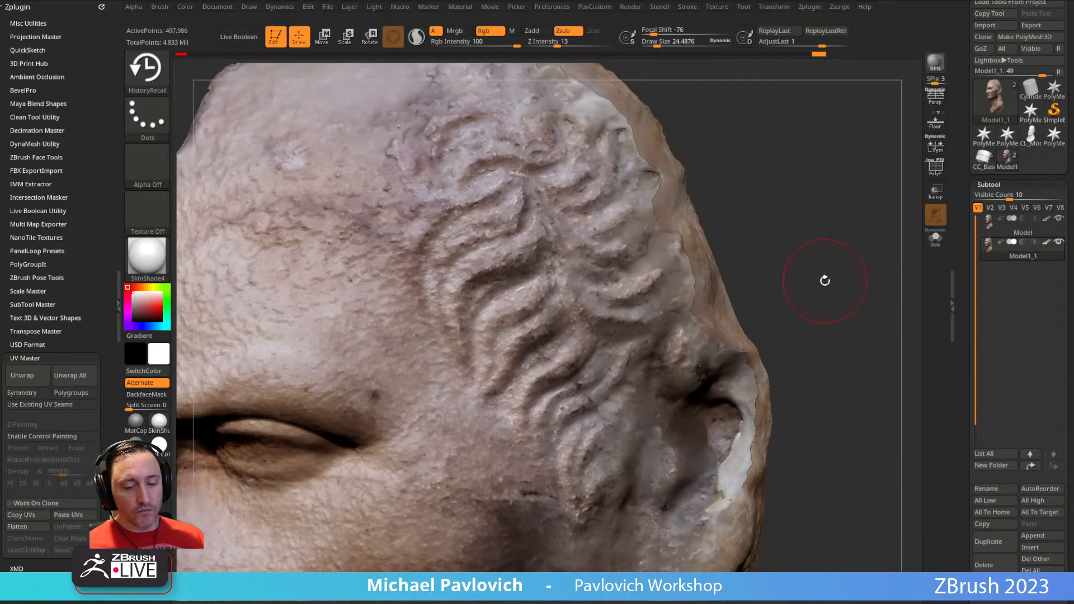
{"action": "key", "text": "b"}
{"action": "key", "text": "z"}
{"action": "key", "text": "p"}
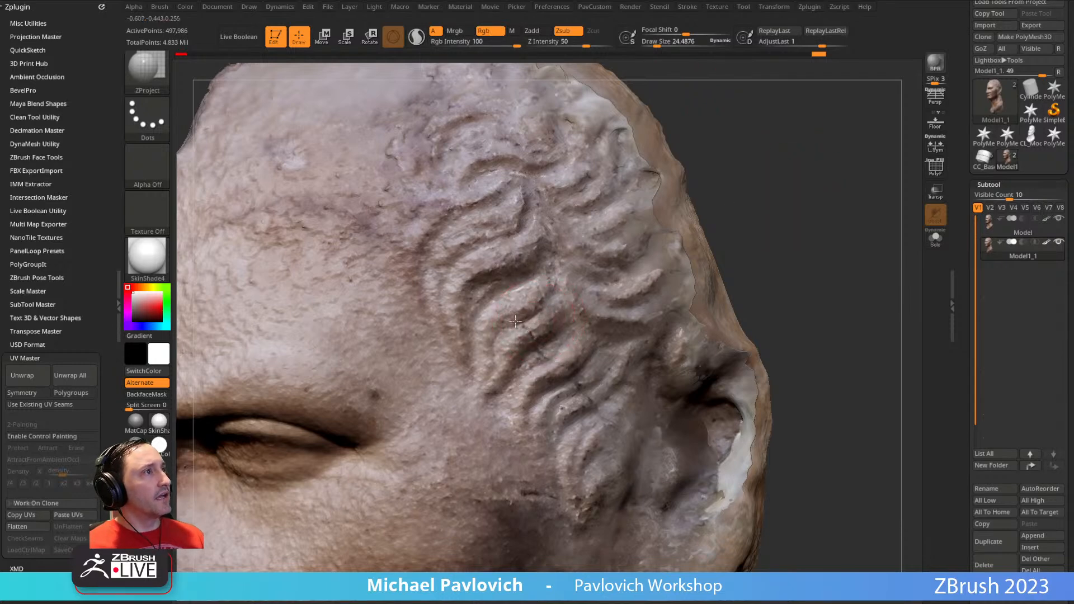
{"action": "left_click_drag", "start_coordinate": [544, 346], "coordinate": [505, 346]}
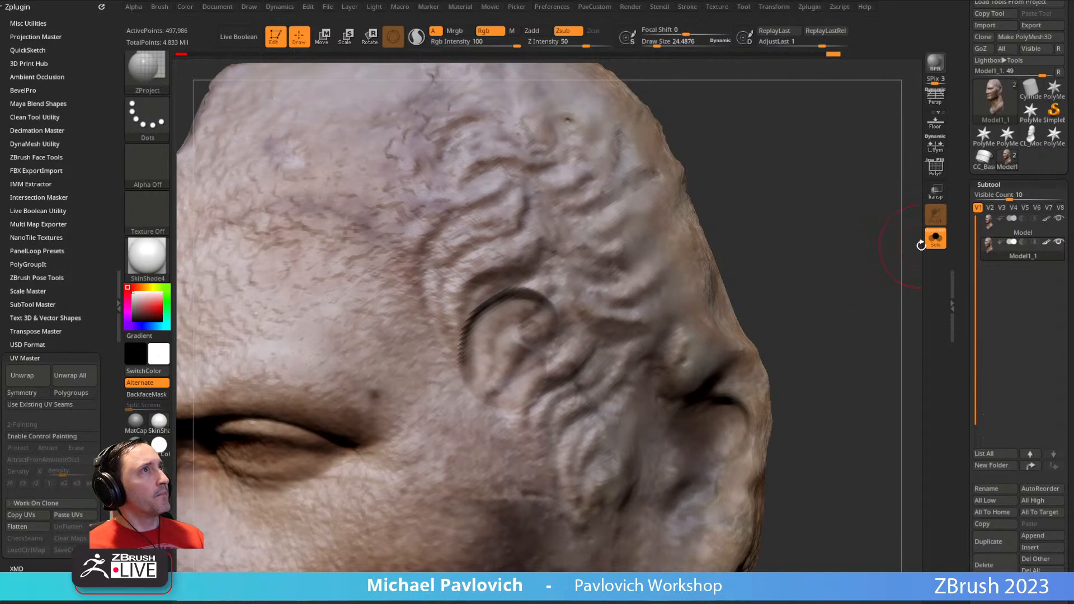
- Compare the temple area with the Model subtool and undo the ZProject stroke on Model1_1
{"action": "left_click", "coordinate": [1011, 224]}
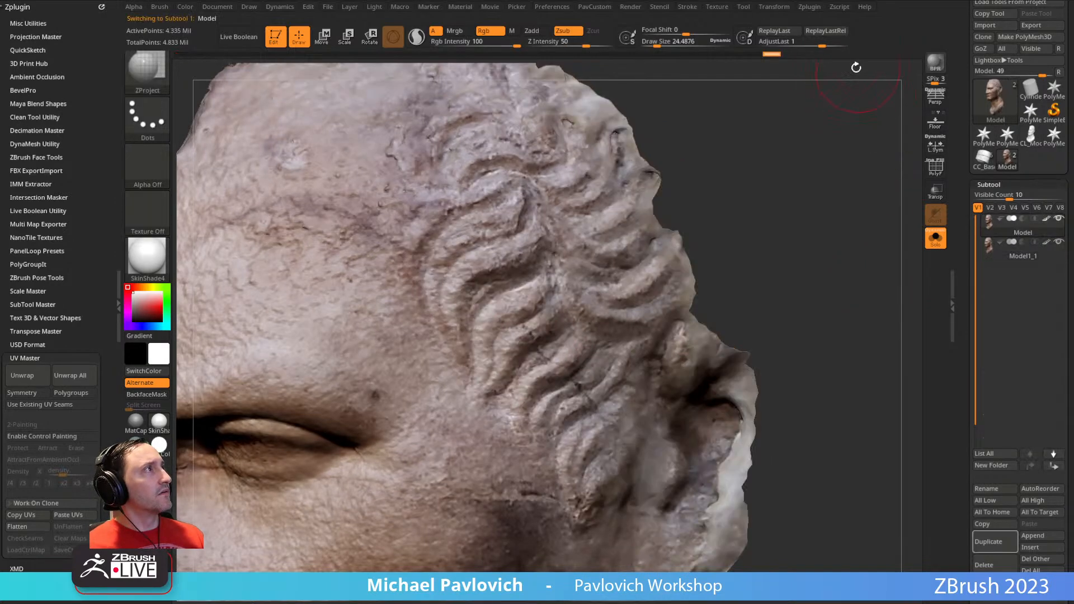
{"action": "left_click", "coordinate": [1021, 255]}
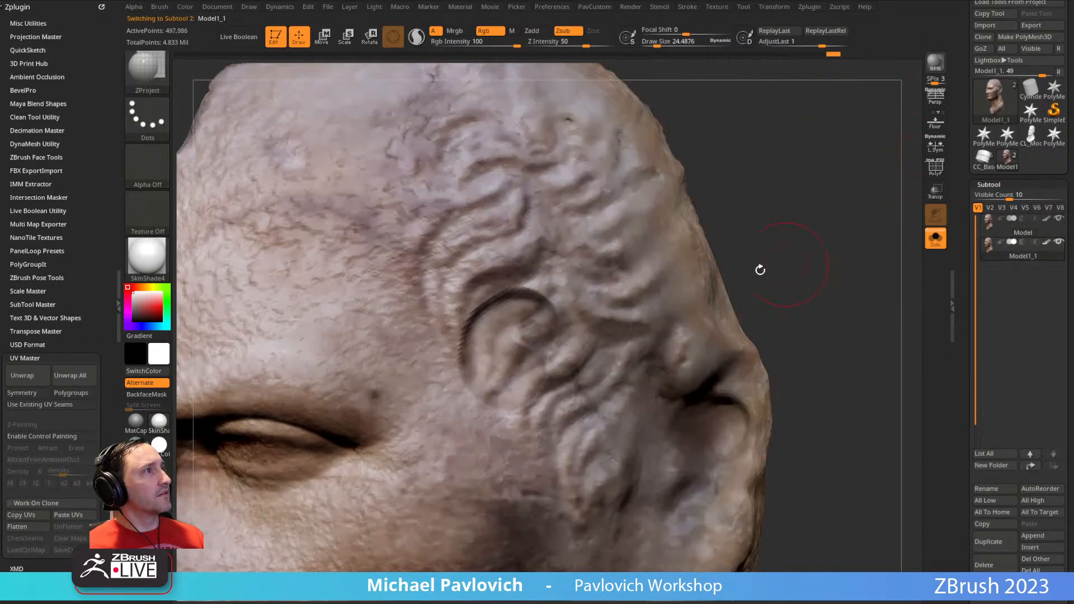
{"action": "key", "text": "ctrl+z"}
- Project the visible Model subtool's detail onto Model1_1's temple hair with ZProject, and isolate Model1_1 again
{"action": "key", "text": "b"}
{"action": "key", "text": "z"}
{"action": "key", "text": "p"}
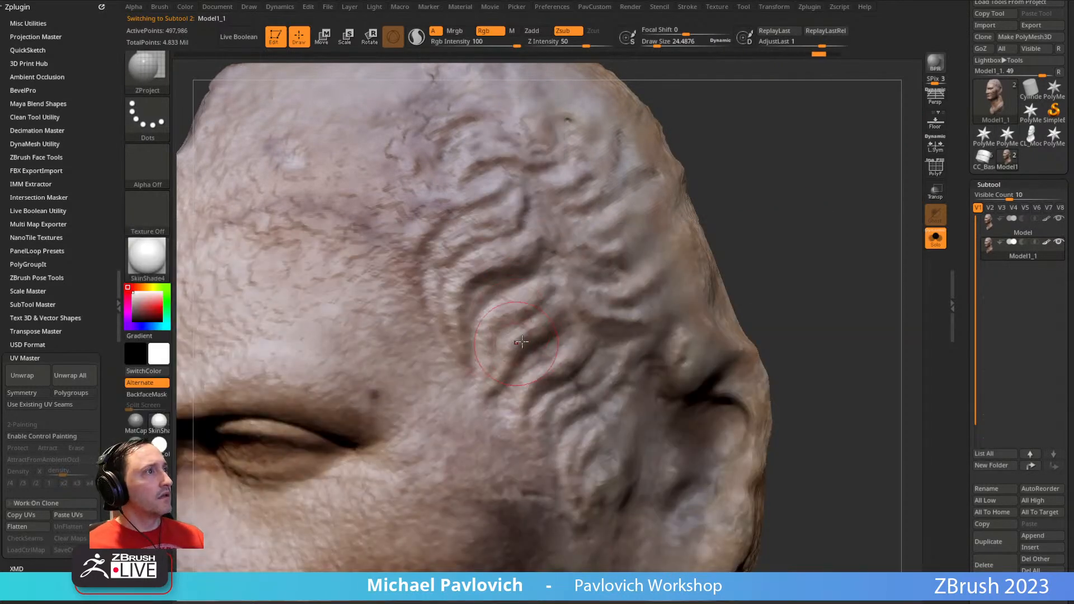
{"action": "left_click", "coordinate": [936, 240]}
{"action": "left_click_drag", "start_coordinate": [507, 319], "coordinate": [509, 344], "text": "alt"}
{"action": "left_click", "coordinate": [936, 238]}
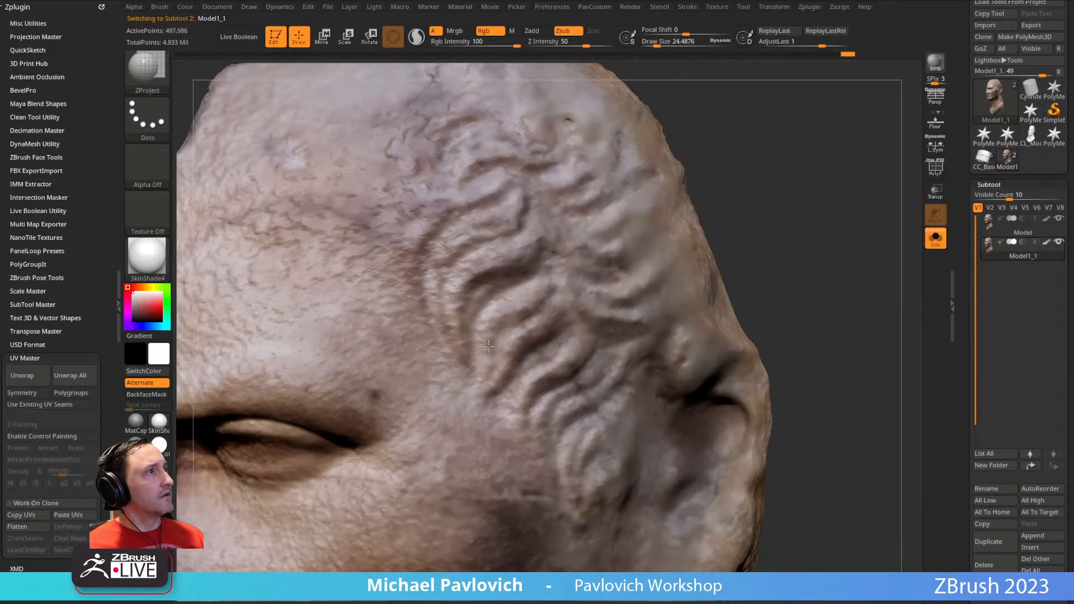
- Check the Polypaint and Texture Map settings of Model1_1 and inspect the Model subtool for comparison
{"action": "key", "text": "f"}
{"action": "left_click_drag", "start_coordinate": [774, 251], "coordinate": [780, 231]}
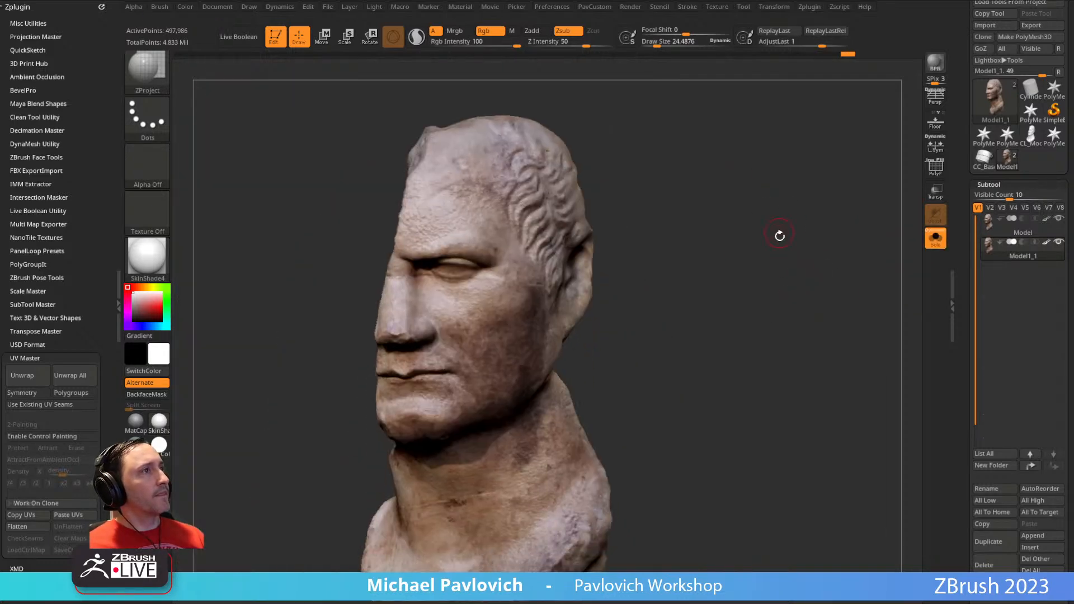
{"action": "left_click_drag", "start_coordinate": [969, 288], "coordinate": [974, 145]}
{"action": "left_click", "coordinate": [983, 148]}
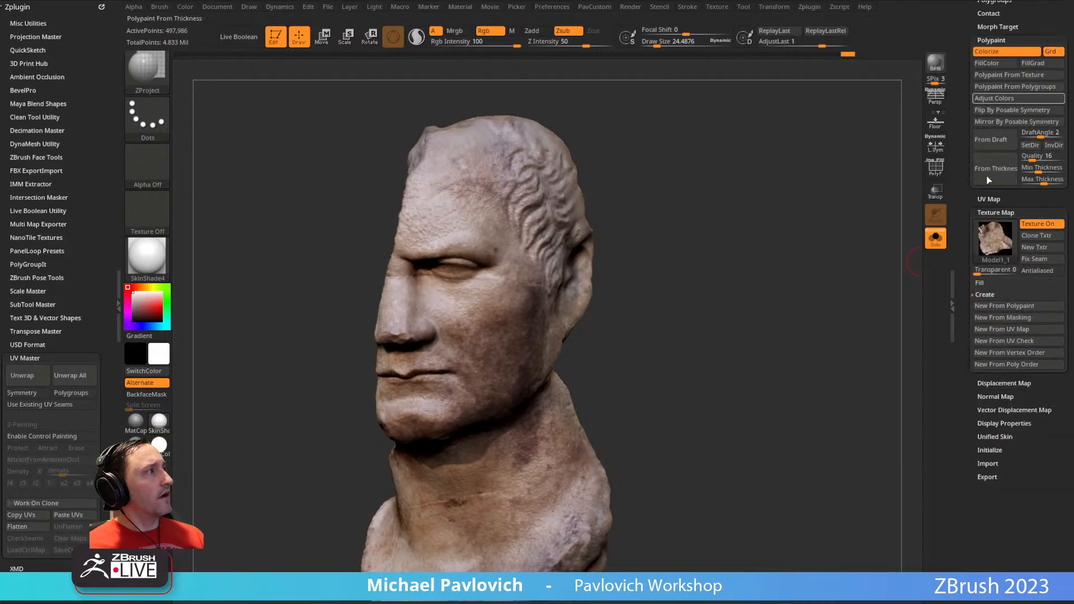
{"action": "left_click", "coordinate": [997, 245]}
{"action": "left_click_drag", "start_coordinate": [960, 187], "coordinate": [965, 358]}
{"action": "left_click_drag", "start_coordinate": [862, 297], "coordinate": [825, 309]}
{"action": "key", "text": "Up"}
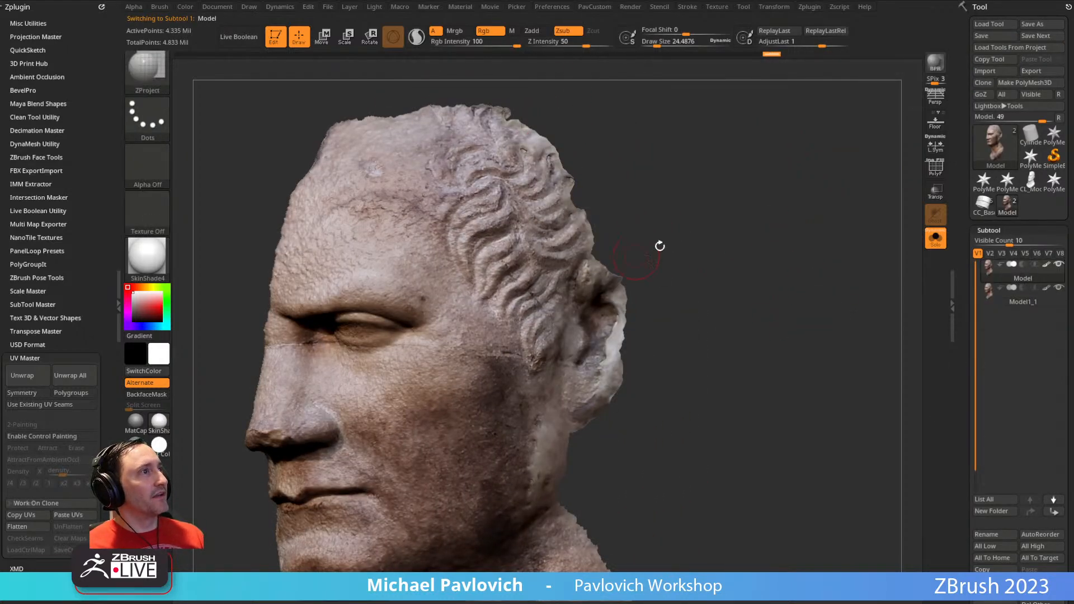
{"action": "left_click_drag", "start_coordinate": [631, 263], "coordinate": [547, 242]}
- Subdivide Model1_1 once and brush recalled detail onto its temple hair with the HistoryRecall brush
{"action": "left_click", "coordinate": [1031, 303]}
{"action": "mouse_move", "coordinate": [685, 285]}
{"action": "left_mouse_down"}
{"action": "mouse_move", "coordinate": [844, 240]}
{"action": "mouse_move", "coordinate": [828, 242]}
{"action": "mouse_move", "coordinate": [826, 264]}
{"action": "left_mouse_up"}
{"action": "key", "text": "b"}
{"action": "key", "text": "h"}
{"action": "key", "text": "r"}
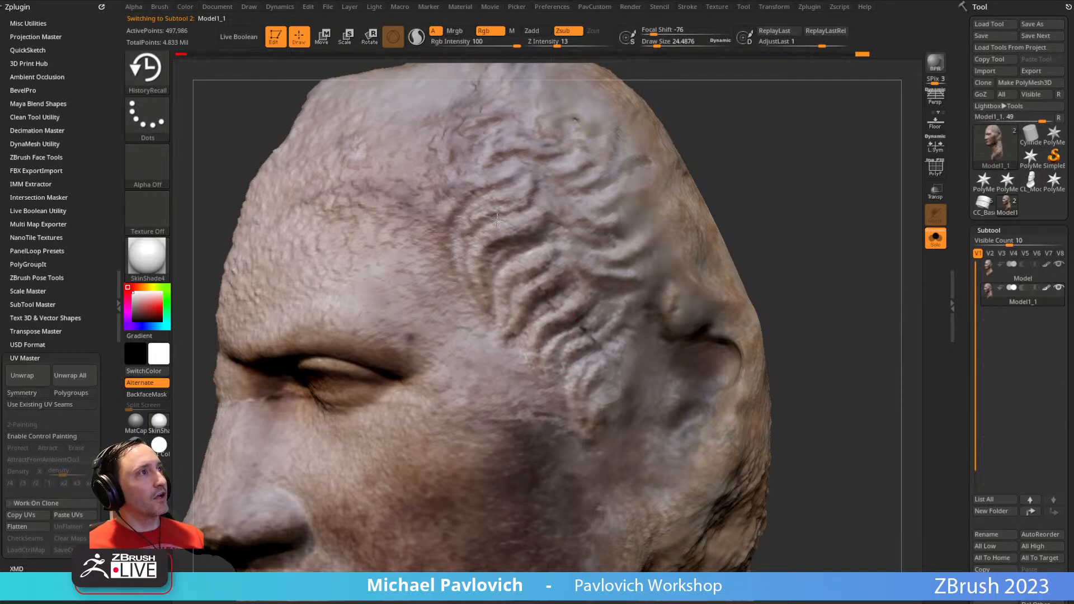
{"action": "left_click_drag", "start_coordinate": [795, 210], "coordinate": [804, 211], "text": "alt"}
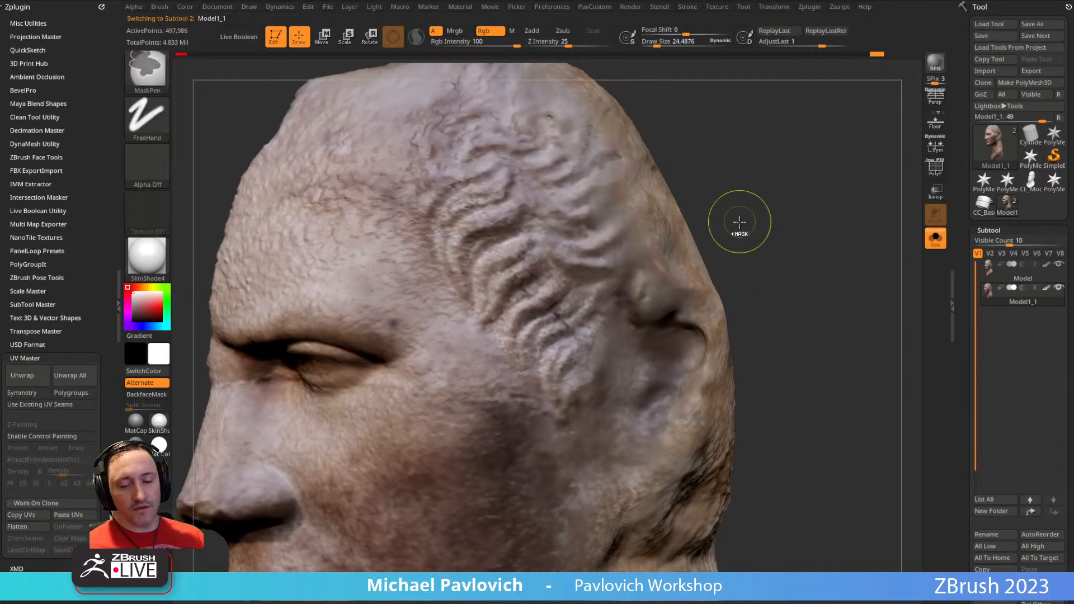
{"action": "key", "text": "ctrl+d"}
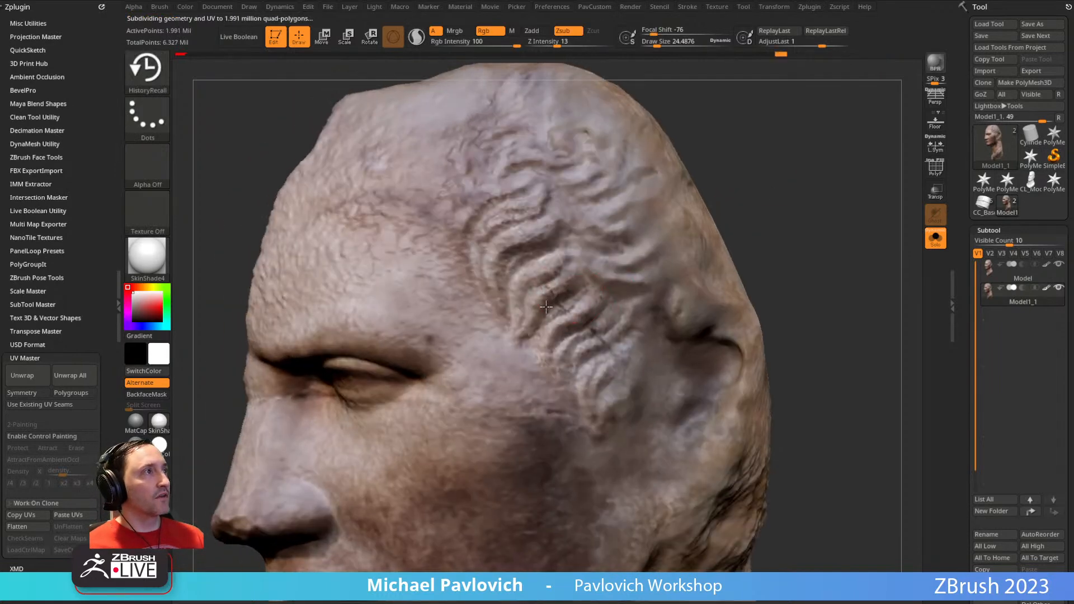
{"action": "left_click_drag", "start_coordinate": [544, 357], "coordinate": [597, 403]}
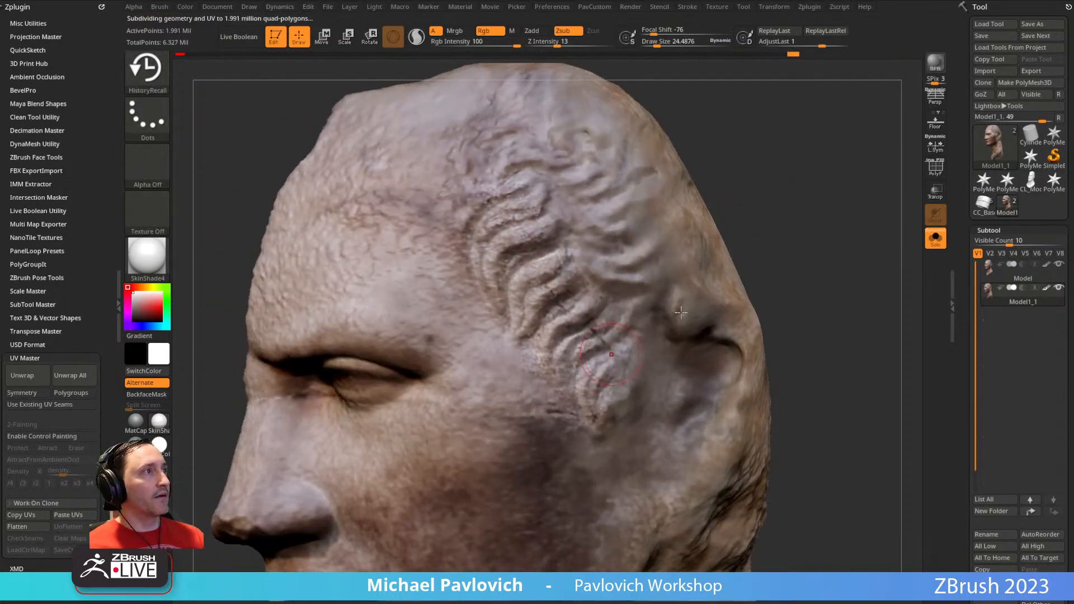
- Brush recalled detail along the middle strands of Model1_1's temple hair with the HistoryRecall brush
{"action": "left_click_drag", "start_coordinate": [829, 261], "coordinate": [788, 243]}
{"action": "mouse_move", "coordinate": [741, 162]}
{"action": "left_mouse_down"}
{"action": "mouse_move", "coordinate": [708, 189]}
{"action": "mouse_move", "coordinate": [673, 195]}
{"action": "left_mouse_up"}
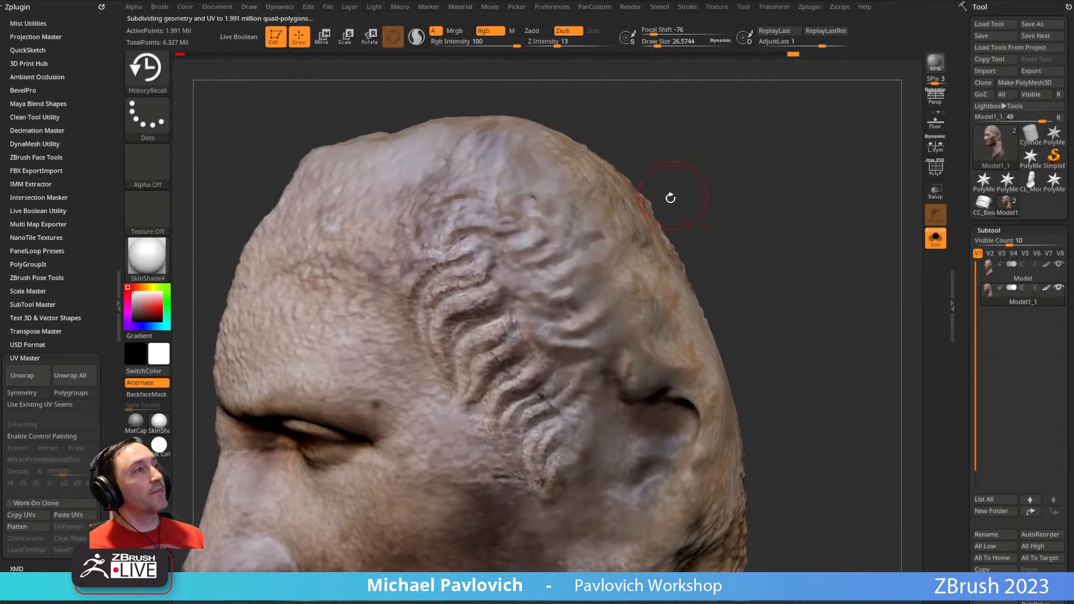
{"action": "left_click_drag", "start_coordinate": [484, 250], "coordinate": [510, 303]}
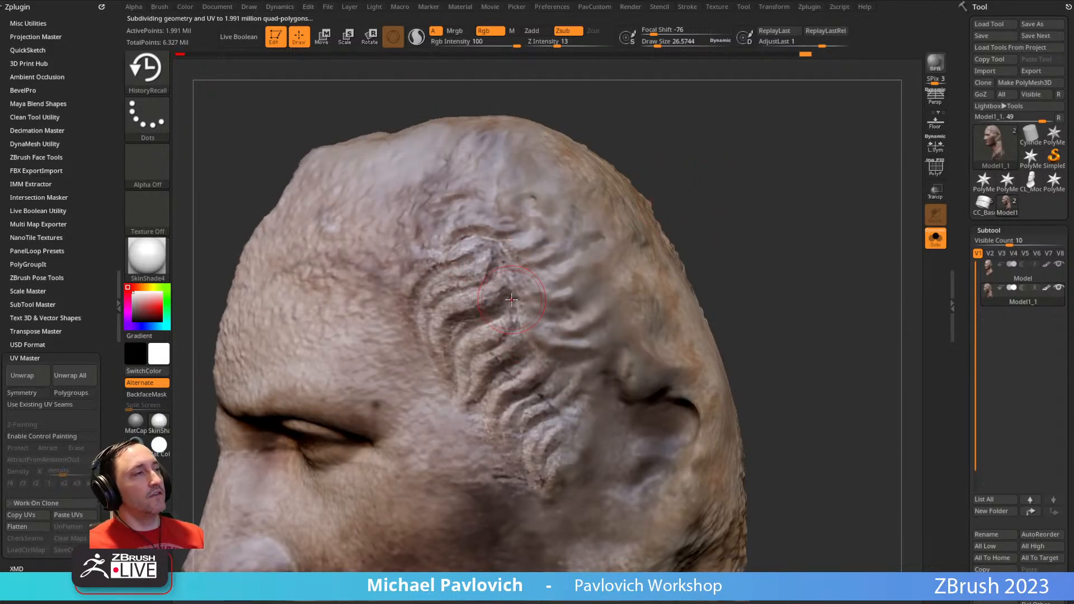
- Switch to the ZProject brush and make a projection stroke down the rear temple hair
{"action": "left_click_drag", "start_coordinate": [807, 196], "coordinate": [806, 192]}
{"action": "key", "text": "b"}
{"action": "key", "text": "z"}
{"action": "key", "text": "p"}
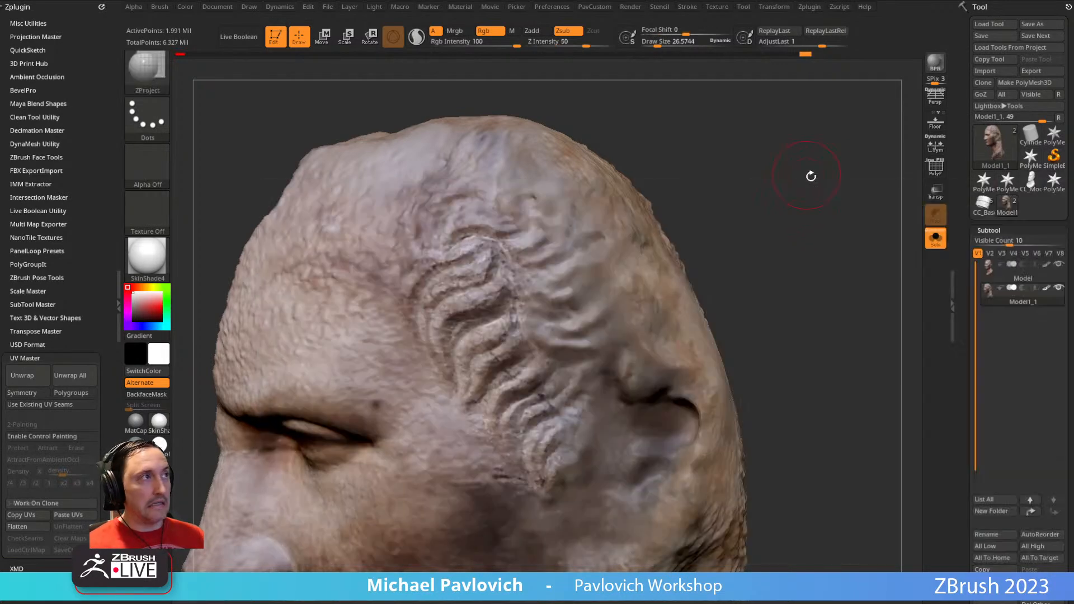
{"action": "mouse_move", "coordinate": [539, 267]}
{"action": "left_mouse_down"}
{"action": "mouse_move", "coordinate": [531, 320]}
{"action": "mouse_move", "coordinate": [565, 340]}
{"action": "mouse_move", "coordinate": [569, 369]}
{"action": "left_mouse_up"}
- Return to the HistoryRecall brush and recall detail across the temple hair, upper hairline and side of the forehead
{"action": "key", "text": "b"}
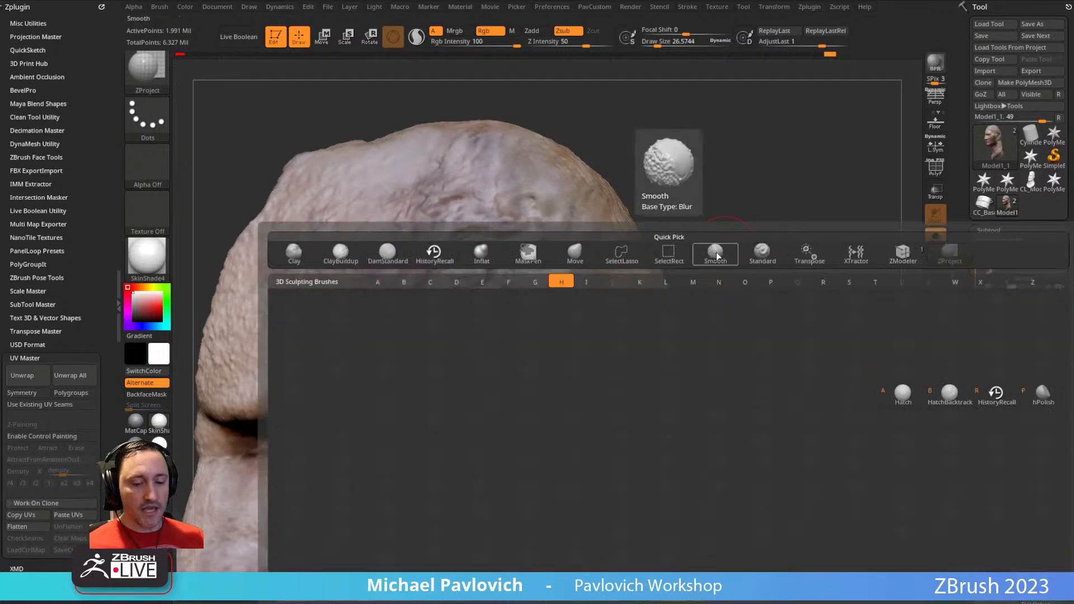
{"action": "key", "text": "h"}
{"action": "key", "text": "r"}
{"action": "mouse_move", "coordinate": [532, 311]}
{"action": "left_mouse_down"}
{"action": "mouse_move", "coordinate": [553, 223]}
{"action": "mouse_move", "coordinate": [536, 184]}
{"action": "left_mouse_up"}
{"action": "left_click_drag", "start_coordinate": [586, 103], "coordinate": [599, 146]}
{"action": "mouse_move", "coordinate": [691, 154]}
{"action": "left_mouse_down"}
{"action": "mouse_move", "coordinate": [676, 173]}
{"action": "mouse_move", "coordinate": [655, 154]}
{"action": "left_mouse_up"}
{"action": "mouse_move", "coordinate": [525, 260]}
{"action": "left_mouse_down"}
{"action": "mouse_move", "coordinate": [506, 287]}
{"action": "mouse_move", "coordinate": [523, 268]}
{"action": "left_mouse_up"}
{"action": "left_click_drag", "start_coordinate": [665, 163], "coordinate": [671, 224]}
{"action": "mouse_move", "coordinate": [507, 261]}
{"action": "left_mouse_down"}
{"action": "mouse_move", "coordinate": [493, 253]}
{"action": "mouse_move", "coordinate": [459, 283]}
{"action": "left_mouse_up"}
{"action": "left_click_drag", "start_coordinate": [677, 207], "coordinate": [685, 173]}
{"action": "mouse_move", "coordinate": [446, 294]}
{"action": "left_mouse_down"}
{"action": "mouse_move", "coordinate": [487, 253]}
{"action": "mouse_move", "coordinate": [468, 285]}
{"action": "left_mouse_up"}
{"action": "left_click_drag", "start_coordinate": [716, 207], "coordinate": [780, 216]}
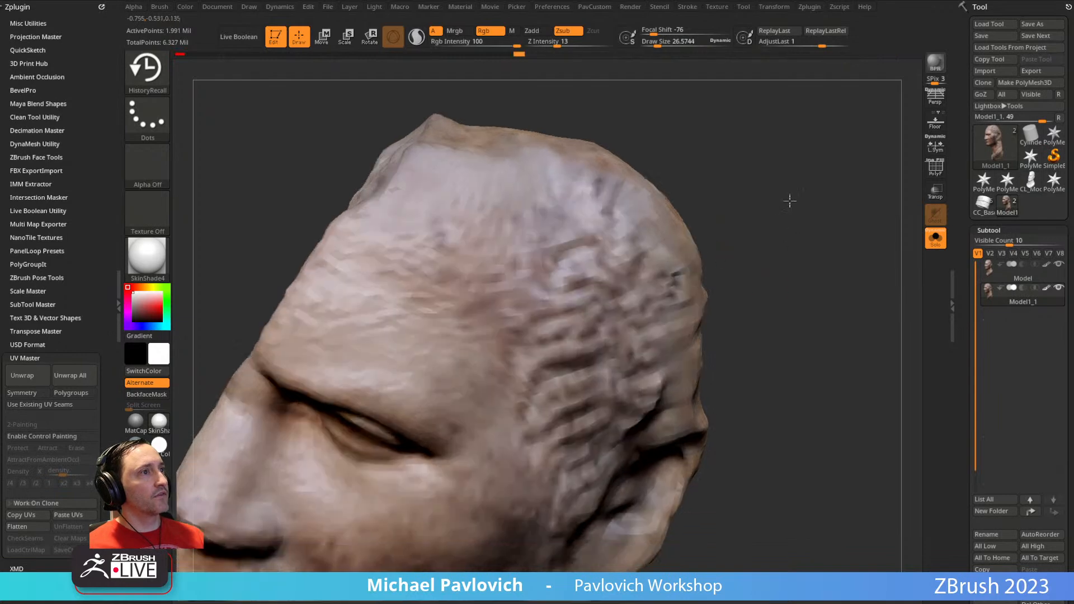
- Reduce the brush size to about 17 and recall surface detail across the forehead and brow with HistoryRecall
{"action": "left_click_drag", "start_coordinate": [786, 196], "coordinate": [408, 302]}
{"action": "left_click_drag", "start_coordinate": [497, 325], "coordinate": [525, 348]}
{"action": "left_click_drag", "start_coordinate": [728, 246], "coordinate": [738, 188]}
{"action": "mouse_move", "coordinate": [714, 140]}
{"action": "left_mouse_down"}
{"action": "mouse_move", "coordinate": [747, 139]}
{"action": "mouse_move", "coordinate": [785, 167]}
{"action": "left_mouse_up"}
{"action": "key", "text": "s"}
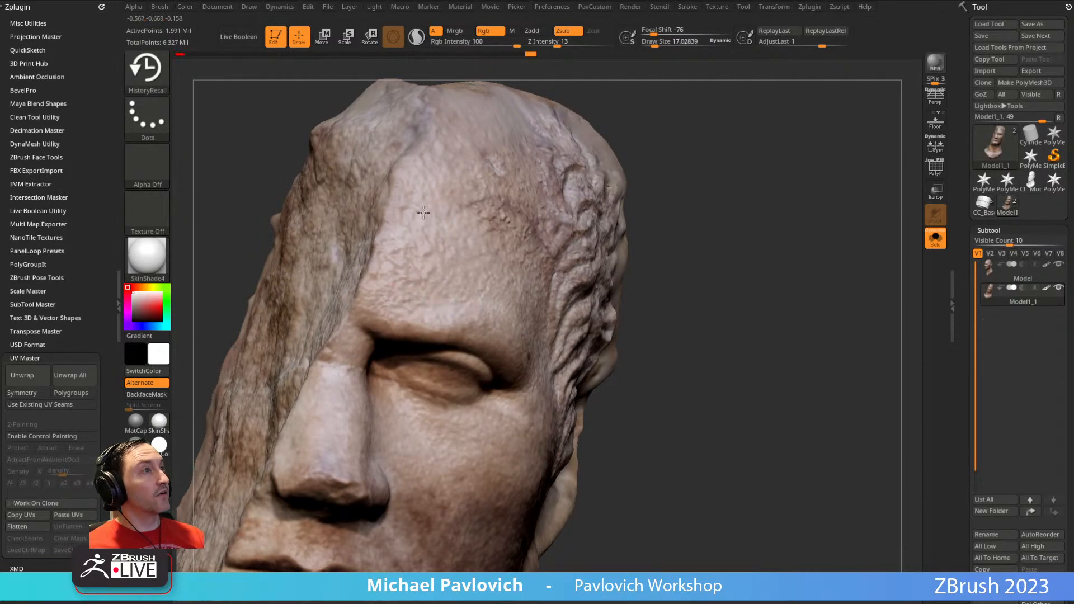
{"action": "left_click_drag", "start_coordinate": [474, 189], "coordinate": [495, 212]}
{"action": "left_click_drag", "start_coordinate": [685, 115], "coordinate": [624, 165]}
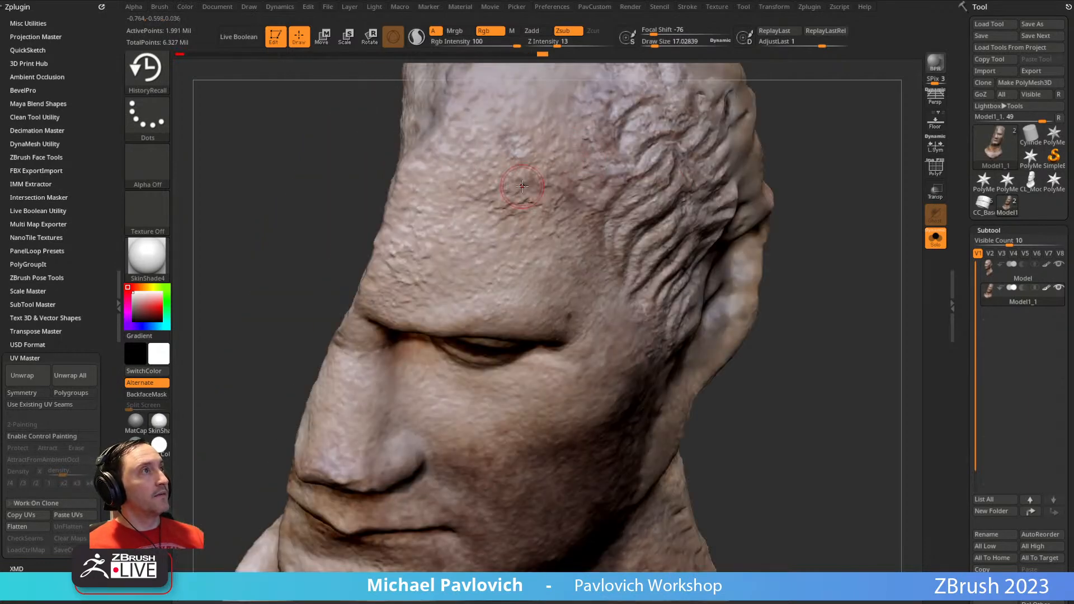
{"action": "left_click_drag", "start_coordinate": [330, 251], "coordinate": [386, 201]}
{"action": "left_click_drag", "start_coordinate": [697, 262], "coordinate": [531, 310]}
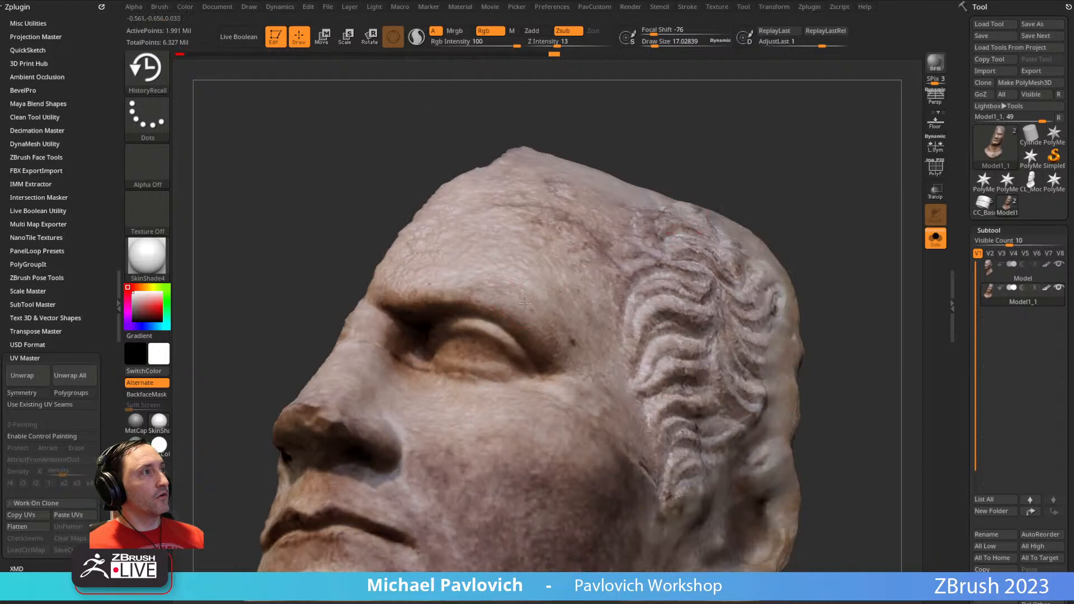
- Recall detail on the nose bridge, nose tip, nostril wing and adjoining cheek with the HistoryRecall brush
{"action": "right_click_drag", "start_coordinate": [588, 326], "coordinate": [532, 249]}
{"action": "left_click_drag", "start_coordinate": [856, 134], "coordinate": [873, 168]}
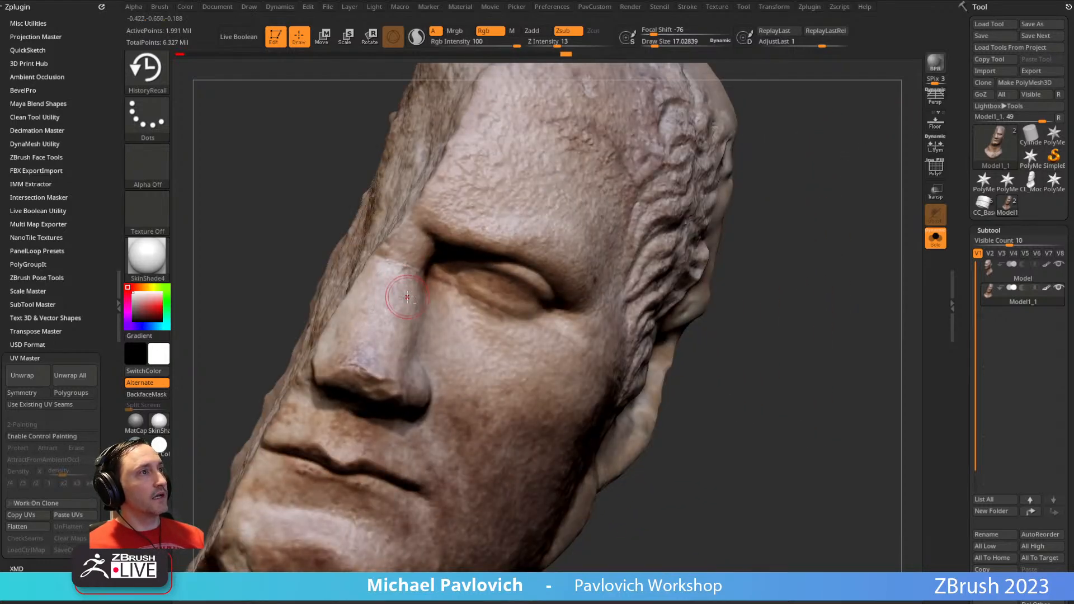
{"action": "left_click_drag", "start_coordinate": [727, 274], "coordinate": [746, 187]}
{"action": "left_click_drag", "start_coordinate": [761, 263], "coordinate": [679, 246]}
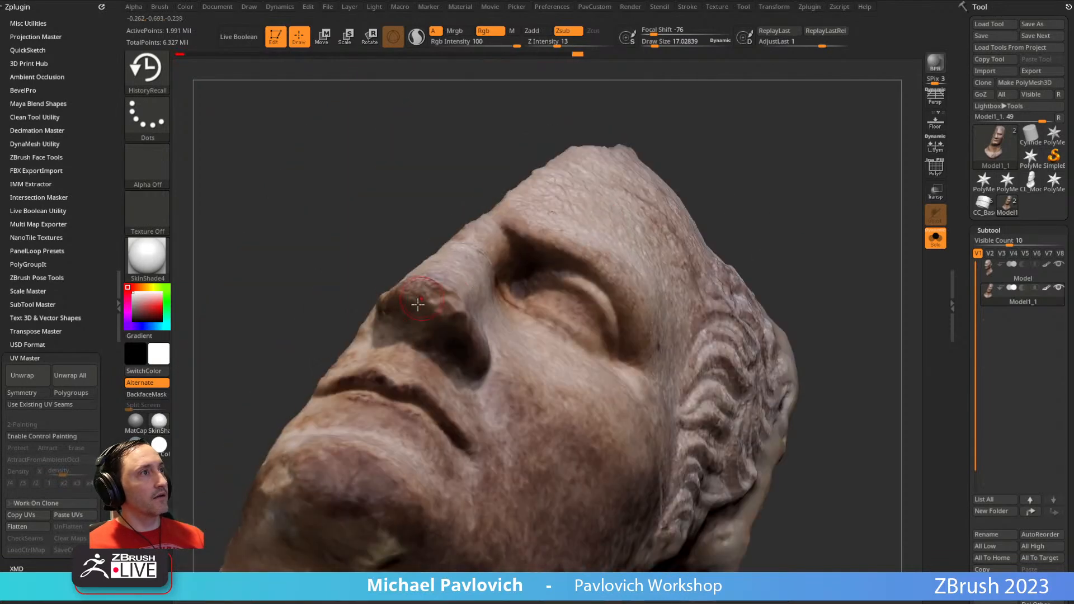
{"action": "left_click_drag", "start_coordinate": [430, 222], "coordinate": [433, 187]}
{"action": "left_click_drag", "start_coordinate": [456, 308], "coordinate": [484, 310]}
{"action": "left_click_drag", "start_coordinate": [466, 244], "coordinate": [470, 275]}
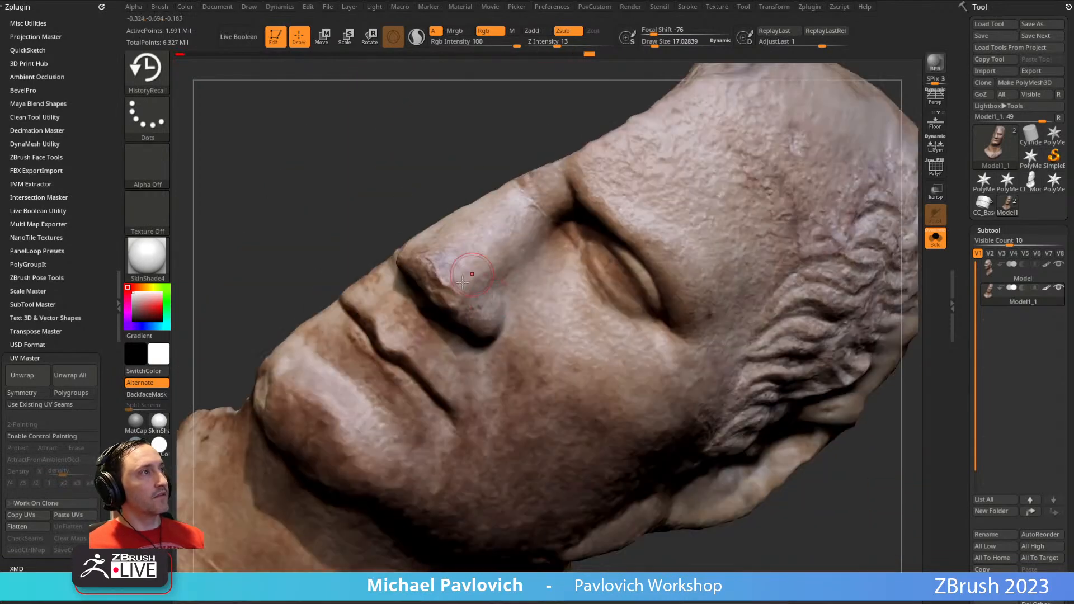
{"action": "left_click_drag", "start_coordinate": [439, 167], "coordinate": [543, 279]}
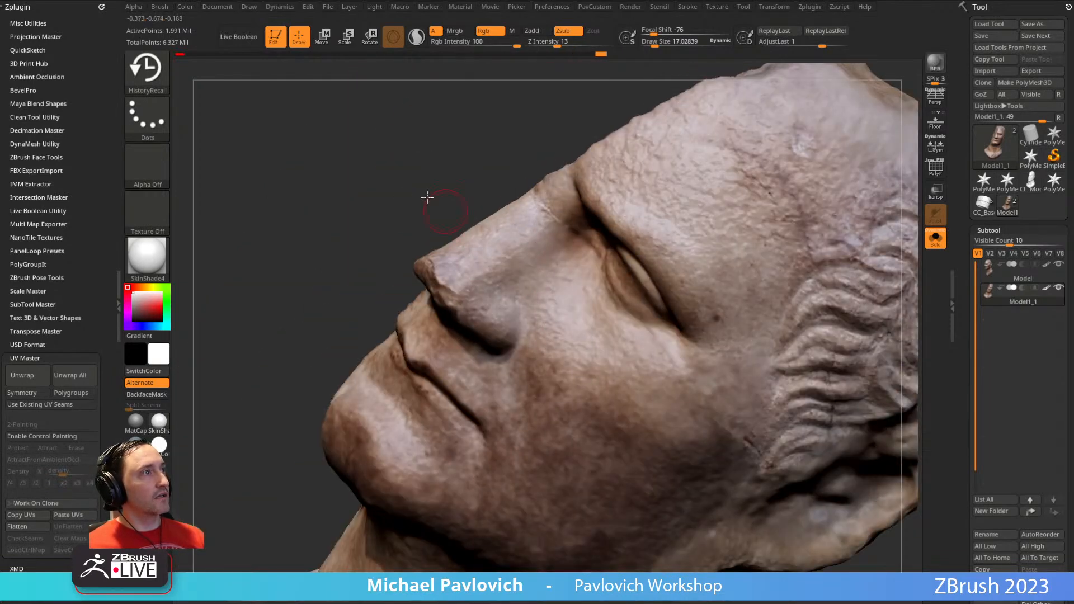
{"action": "left_click_drag", "start_coordinate": [445, 209], "coordinate": [451, 237]}
{"action": "mouse_move", "coordinate": [526, 370]}
{"action": "left_mouse_down"}
{"action": "mouse_move", "coordinate": [817, 364]}
{"action": "mouse_move", "coordinate": [495, 275]}
{"action": "left_mouse_up"}
{"action": "left_click_drag", "start_coordinate": [570, 341], "coordinate": [531, 282]}
- Drop the Model subtool one subdivision level, check its Polypaint and Texture Map settings, and reselect Model1_1
{"action": "left_click", "coordinate": [1022, 274]}
{"action": "left_click_drag", "start_coordinate": [864, 340], "coordinate": [839, 353]}
{"action": "mouse_move", "coordinate": [963, 314]}
{"action": "left_mouse_down"}
{"action": "mouse_move", "coordinate": [964, 230]}
{"action": "mouse_move", "coordinate": [967, 297]}
{"action": "left_mouse_up"}
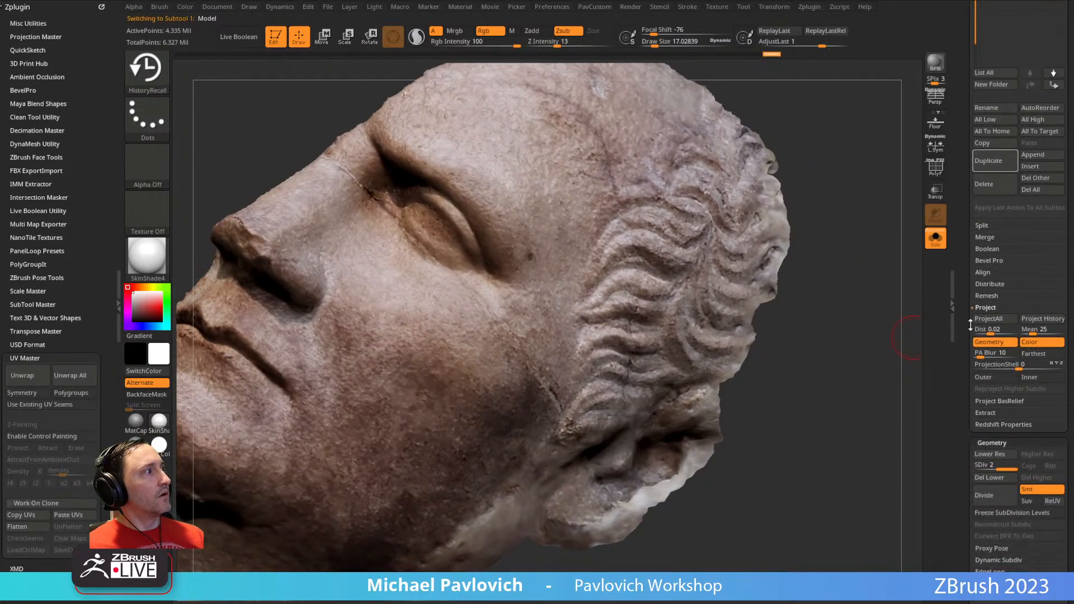
{"action": "left_click", "coordinate": [994, 455]}
{"action": "scroll", "coordinate": [990, 363], "scroll_direction": "down", "scroll_amount": 10}
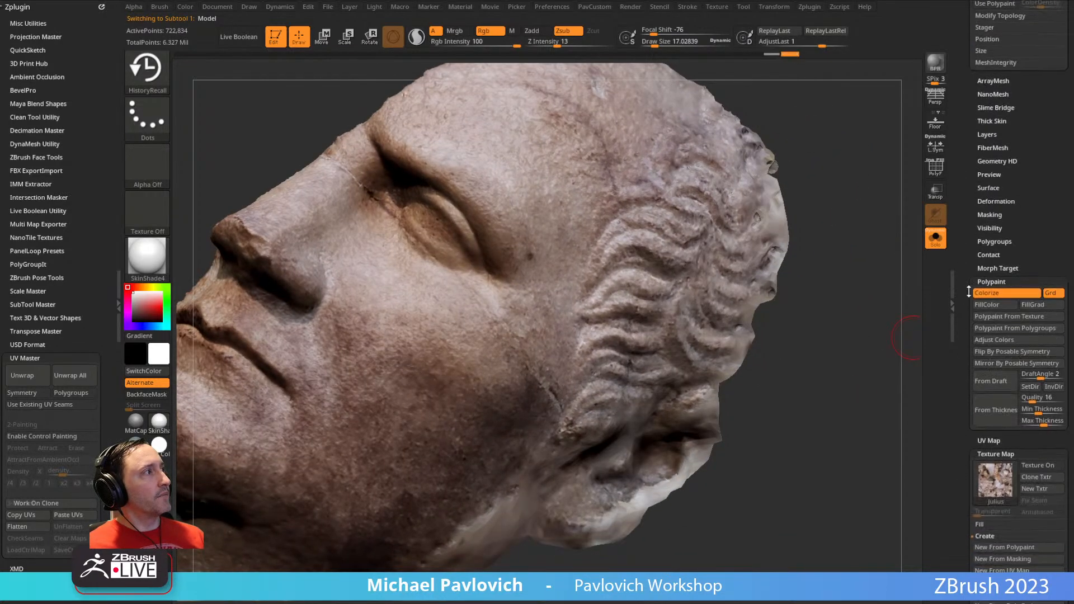
{"action": "left_click", "coordinate": [1030, 324]}
{"action": "left_click_drag", "start_coordinate": [963, 293], "coordinate": [958, 456]}
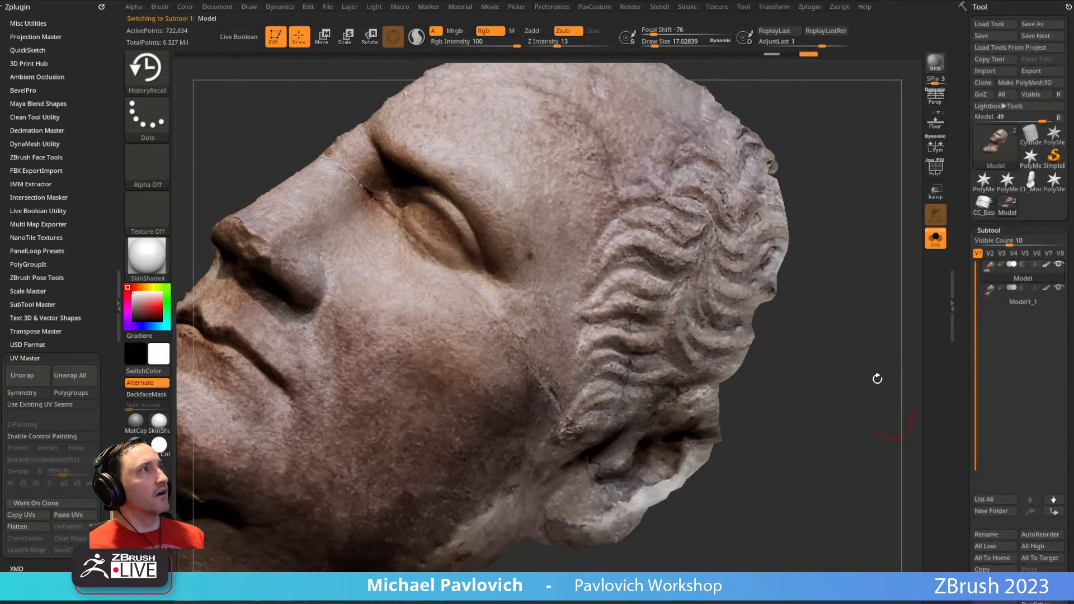
{"action": "left_click", "coordinate": [1004, 287]}
- Recall detail on Model1_1's cheek and the area around the sideburn with a larger HistoryRecall brush, about 22 to 27
{"action": "left_click_drag", "start_coordinate": [858, 224], "coordinate": [876, 280], "text": "alt"}
{"action": "key", "text": "b"}
{"action": "right_click_drag", "start_coordinate": [527, 374], "coordinate": [517, 413]}
{"action": "key", "text": "s"}
{"action": "left_click_drag", "start_coordinate": [517, 411], "coordinate": [562, 367]}
{"action": "mouse_move", "coordinate": [893, 376]}
{"action": "left_mouse_down"}
{"action": "mouse_move", "coordinate": [871, 369]}
{"action": "mouse_move", "coordinate": [861, 339]}
{"action": "left_mouse_up"}
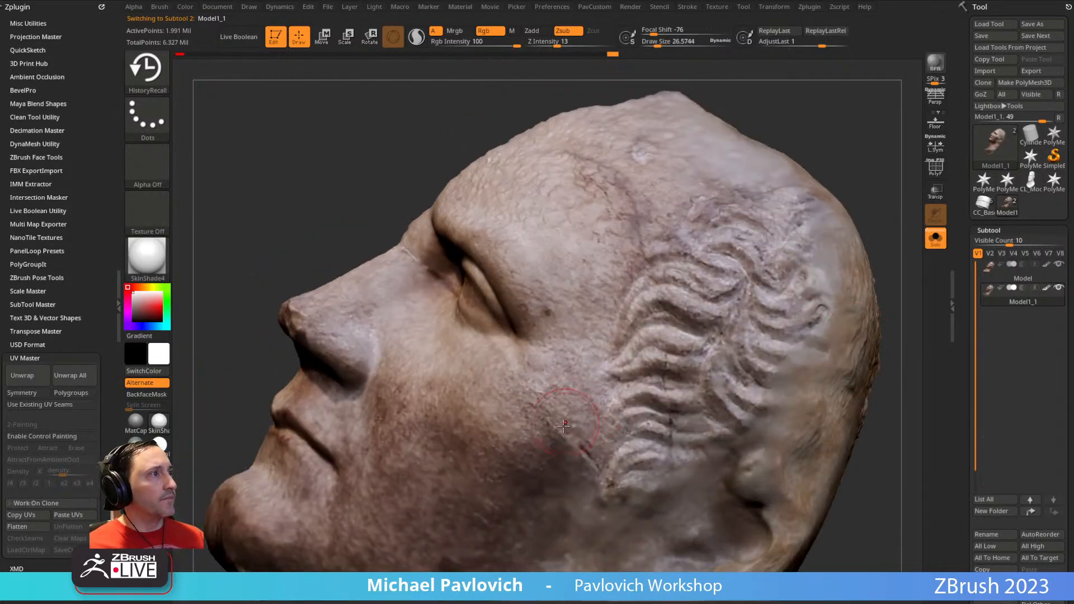
{"action": "right_click_drag", "start_coordinate": [565, 427], "coordinate": [541, 280], "text": "alt"}
{"action": "mouse_move", "coordinate": [541, 278]}
{"action": "left_mouse_down"}
{"action": "mouse_move", "coordinate": [566, 331]}
{"action": "mouse_move", "coordinate": [584, 323]}
{"action": "left_mouse_up"}
{"action": "left_click_drag", "start_coordinate": [862, 339], "coordinate": [837, 333]}
{"action": "left_click_drag", "start_coordinate": [595, 363], "coordinate": [601, 378]}
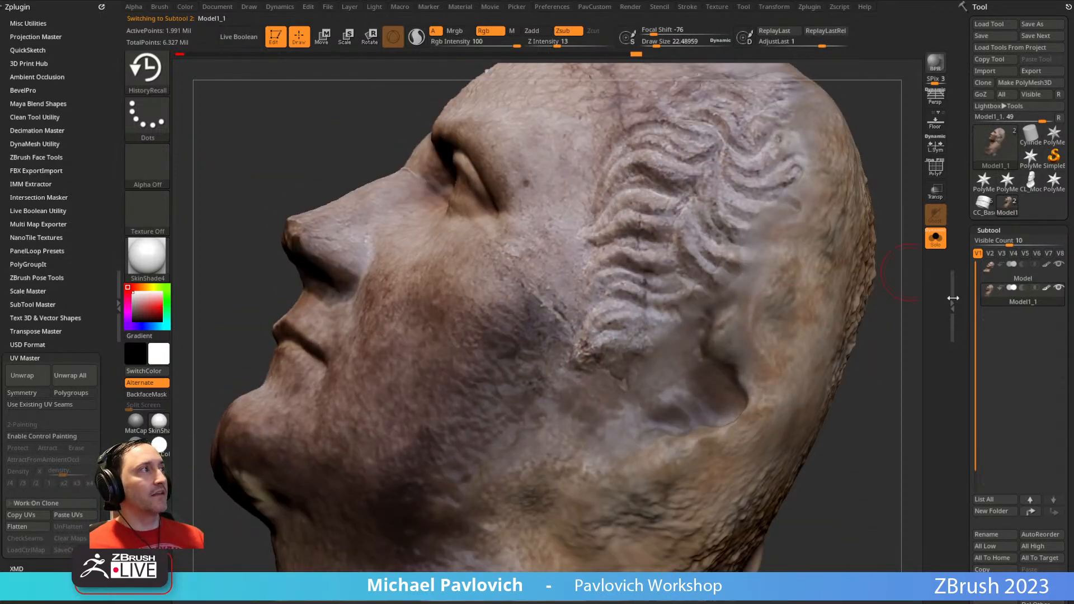
{"action": "left_click_drag", "start_coordinate": [866, 365], "coordinate": [808, 386]}
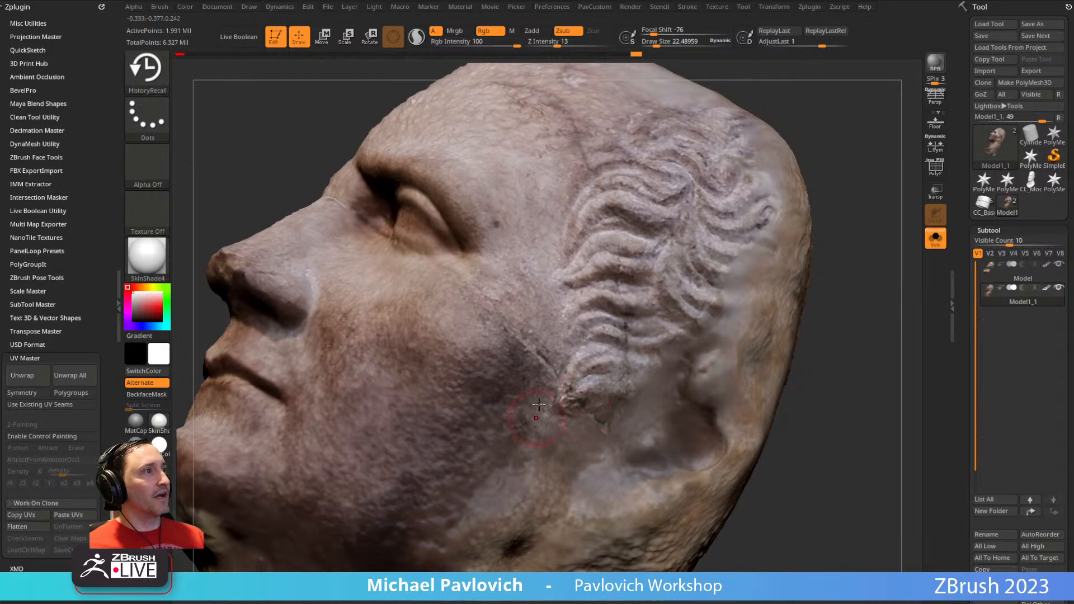
- Recall detail and colour on the chin, its underside and the jawline using a brush size of about 22.5
{"action": "left_click_drag", "start_coordinate": [301, 198], "coordinate": [366, 209]}
{"action": "left_click_drag", "start_coordinate": [856, 374], "coordinate": [850, 314]}
{"action": "left_click_drag", "start_coordinate": [870, 386], "coordinate": [864, 347]}
{"action": "left_click_drag", "start_coordinate": [227, 236], "coordinate": [230, 207]}
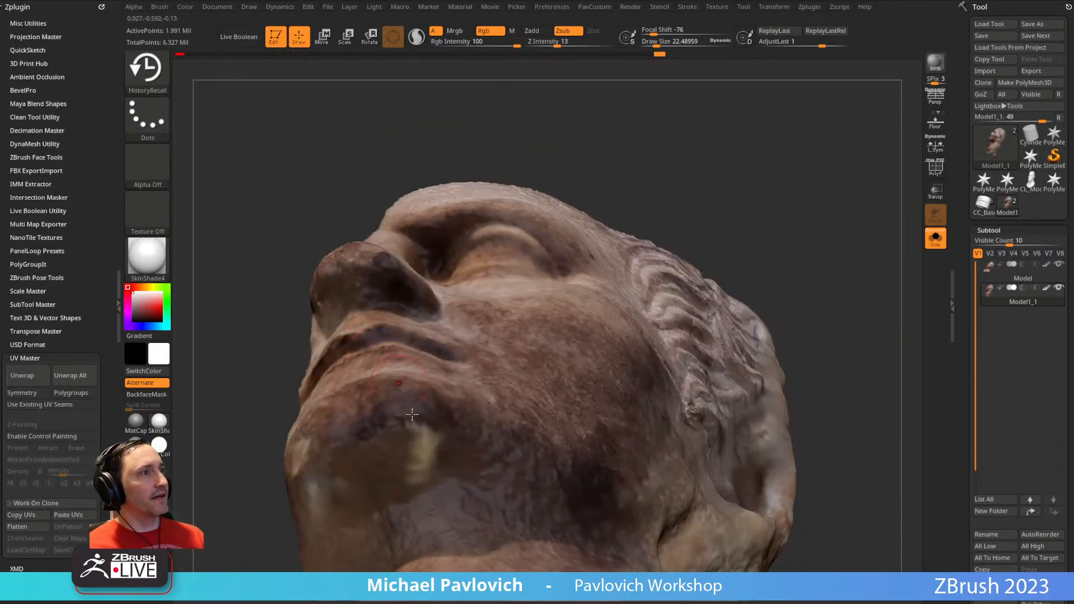
{"action": "left_click_drag", "start_coordinate": [788, 205], "coordinate": [784, 236]}
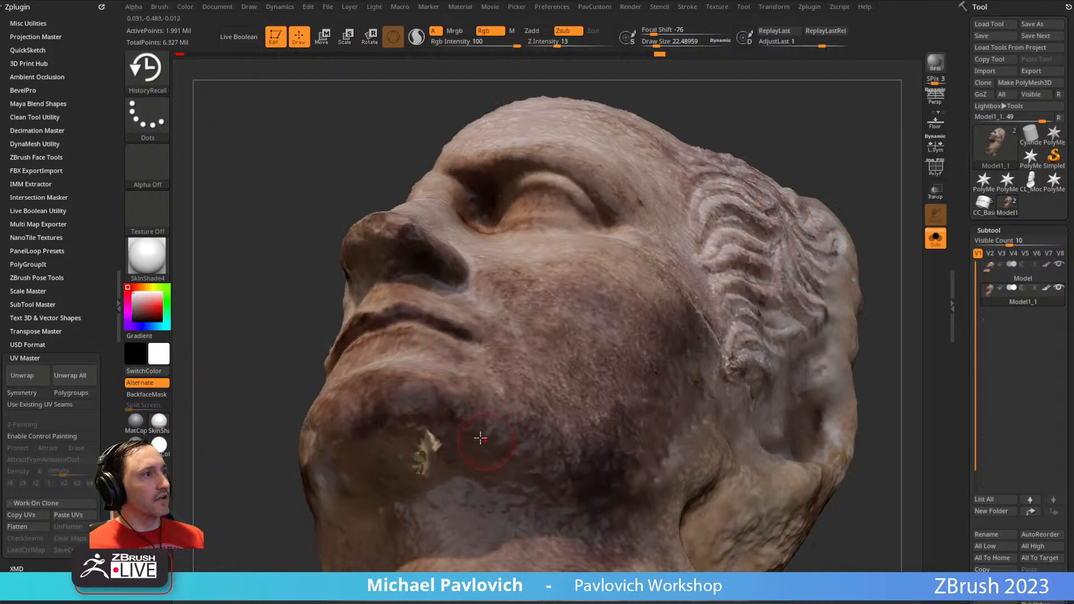
{"action": "left_click_drag", "start_coordinate": [829, 110], "coordinate": [614, 238]}
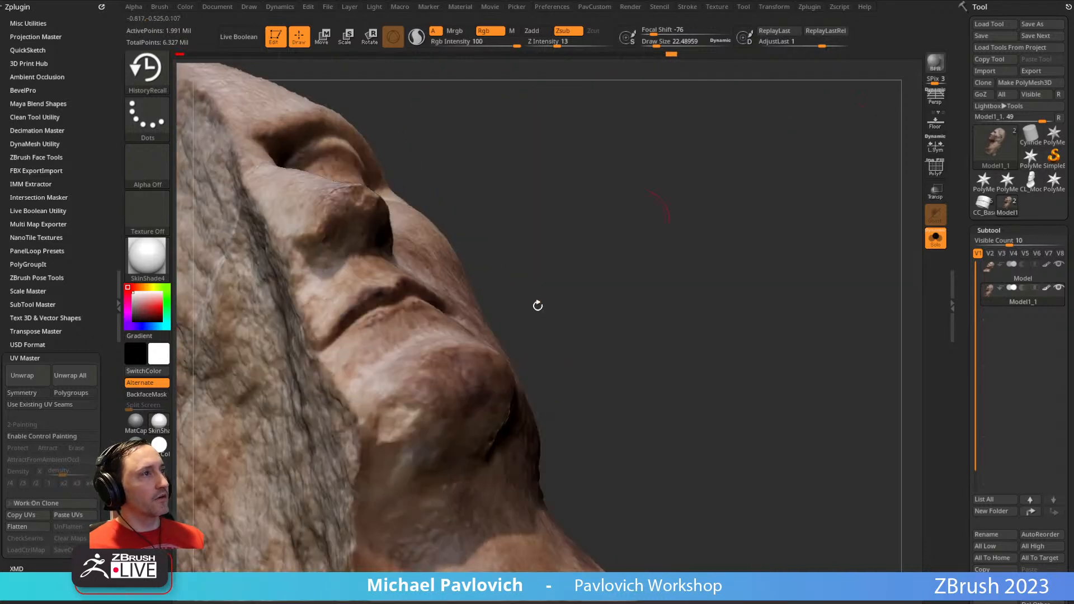
{"action": "mouse_move", "coordinate": [452, 380]}
{"action": "left_mouse_down"}
{"action": "mouse_move", "coordinate": [443, 348]}
{"action": "mouse_move", "coordinate": [482, 324]}
{"action": "left_mouse_up"}
{"action": "left_click_drag", "start_coordinate": [800, 195], "coordinate": [727, 249]}
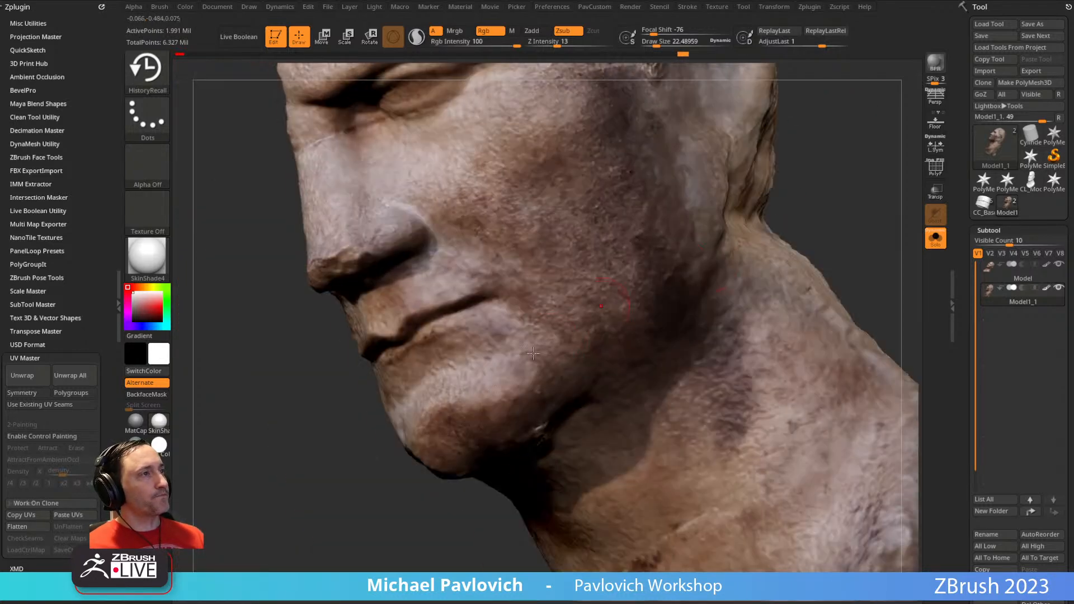
- Reduce the brush size to about 17 and recall detail around the lips, mouth corner and front of the chin
{"action": "left_click_drag", "start_coordinate": [330, 415], "coordinate": [439, 397]}
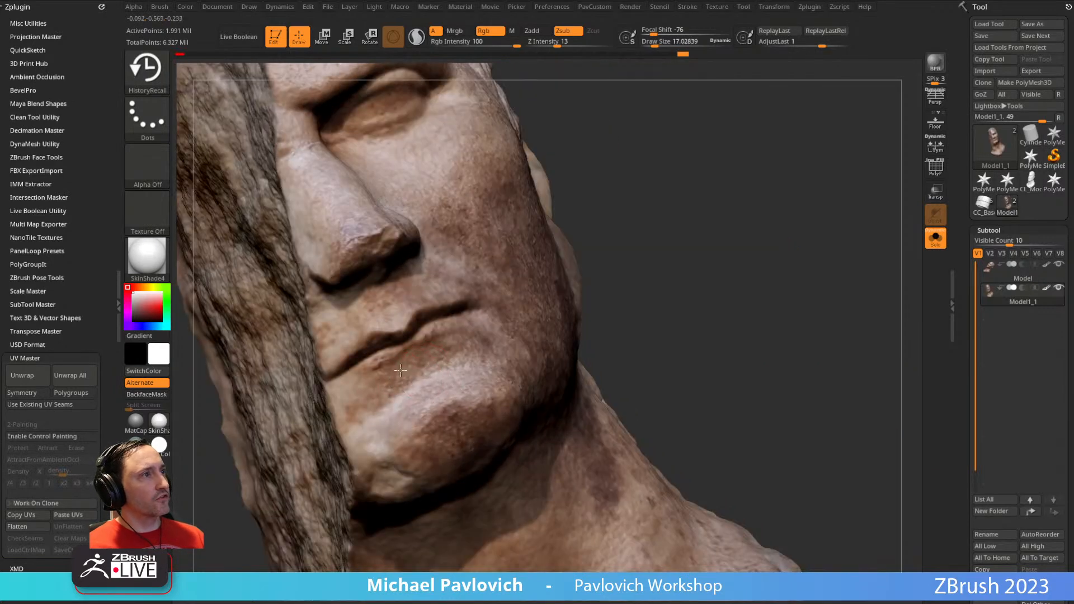
{"action": "left_click_drag", "start_coordinate": [439, 353], "coordinate": [452, 345]}
{"action": "left_click_drag", "start_coordinate": [621, 257], "coordinate": [515, 297]}
{"action": "left_click_drag", "start_coordinate": [375, 401], "coordinate": [359, 409]}
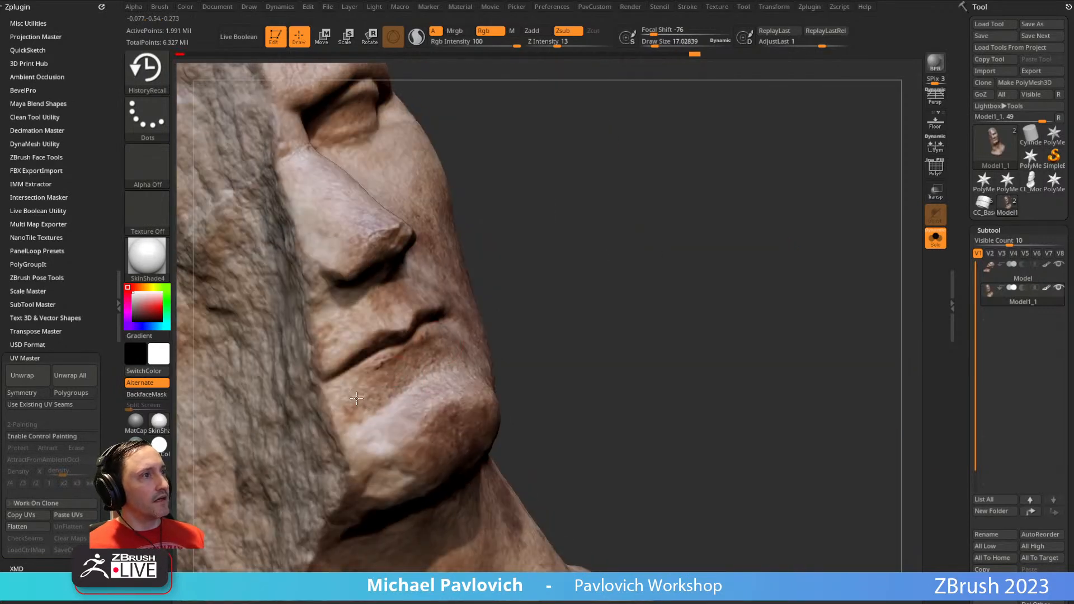
{"action": "left_click_drag", "start_coordinate": [626, 261], "coordinate": [581, 276]}
{"action": "left_click_drag", "start_coordinate": [465, 394], "coordinate": [470, 392]}
{"action": "left_click_drag", "start_coordinate": [603, 340], "coordinate": [594, 303]}
{"action": "left_click_drag", "start_coordinate": [440, 327], "coordinate": [418, 352]}
{"action": "left_click_drag", "start_coordinate": [617, 283], "coordinate": [544, 302]}
{"action": "left_click_drag", "start_coordinate": [423, 373], "coordinate": [464, 353]}
{"action": "left_click_drag", "start_coordinate": [626, 286], "coordinate": [583, 291]}
{"action": "mouse_move", "coordinate": [559, 336]}
{"action": "left_mouse_down"}
{"action": "mouse_move", "coordinate": [609, 261]}
{"action": "mouse_move", "coordinate": [727, 223]}
{"action": "mouse_move", "coordinate": [818, 166]}
{"action": "mouse_move", "coordinate": [791, 344]}
{"action": "mouse_move", "coordinate": [767, 292]}
{"action": "mouse_move", "coordinate": [830, 379]}
{"action": "mouse_move", "coordinate": [836, 326]}
{"action": "mouse_move", "coordinate": [777, 285]}
{"action": "mouse_move", "coordinate": [772, 293]}
{"action": "left_mouse_up"}
- Recall detail in the inner eye socket and along the upper nose with HistoryRecall
{"action": "mouse_move", "coordinate": [458, 314]}
{"action": "right_mouse_down"}
{"action": "mouse_move", "coordinate": [708, 343]}
{"action": "mouse_move", "coordinate": [508, 378]}
{"action": "mouse_move", "coordinate": [490, 311]}
{"action": "right_mouse_up"}
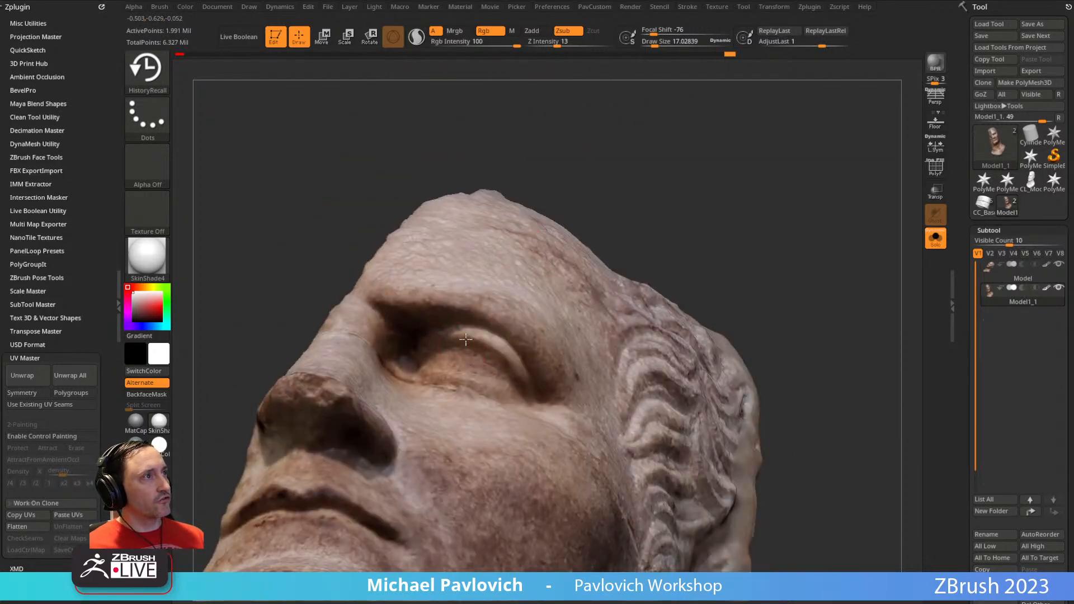
{"action": "right_click_drag", "start_coordinate": [509, 373], "coordinate": [562, 357]}
{"action": "left_click_drag", "start_coordinate": [408, 364], "coordinate": [417, 352]}
{"action": "right_click_drag", "start_coordinate": [587, 224], "coordinate": [716, 204]}
{"action": "right_click_drag", "start_coordinate": [348, 372], "coordinate": [374, 388]}
{"action": "left_click_drag", "start_coordinate": [374, 389], "coordinate": [342, 336]}
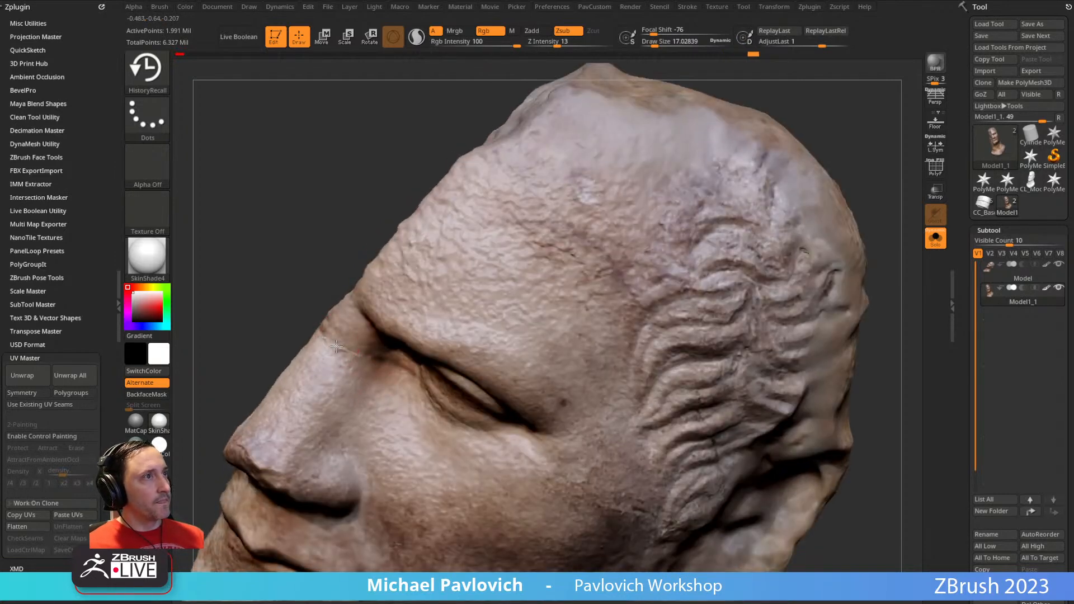
{"action": "right_click_drag", "start_coordinate": [347, 318], "coordinate": [877, 213]}
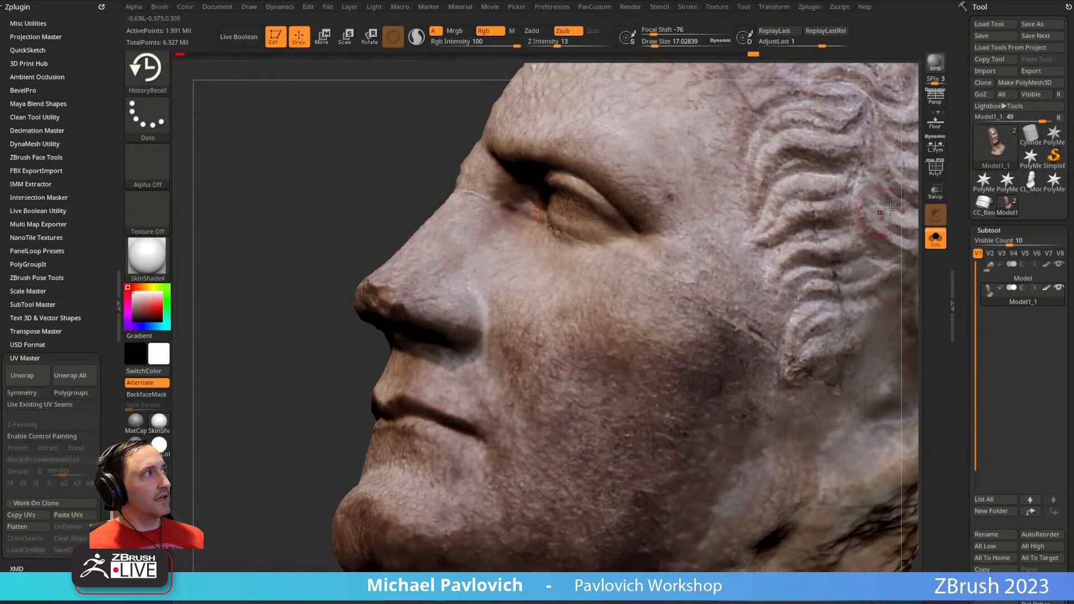
- Display the wireframe and brush recalled detail along the far side of the nose, adjusting the brush size
{"action": "left_click", "coordinate": [935, 167]}
{"action": "mouse_move", "coordinate": [873, 252]}
{"action": "right_mouse_down"}
{"action": "mouse_move", "coordinate": [487, 298]}
{"action": "mouse_move", "coordinate": [410, 335]}
{"action": "right_mouse_up"}
{"action": "right_click_drag", "start_coordinate": [335, 356], "coordinate": [402, 344]}
{"action": "key", "text": "s"}
{"action": "left_click_drag", "start_coordinate": [408, 344], "coordinate": [418, 343]}
{"action": "right_click_drag", "start_coordinate": [335, 357], "coordinate": [359, 350]}
{"action": "key", "text": "s"}
{"action": "left_click_drag", "start_coordinate": [401, 337], "coordinate": [395, 336]}
{"action": "right_click_drag", "start_coordinate": [395, 324], "coordinate": [357, 337]}
- Undo the last stroke on the side of the nose, set the brush size to about 20.6 and hide the wireframe
{"action": "right_click_drag", "start_coordinate": [499, 232], "coordinate": [261, 363], "text": "ctrl"}
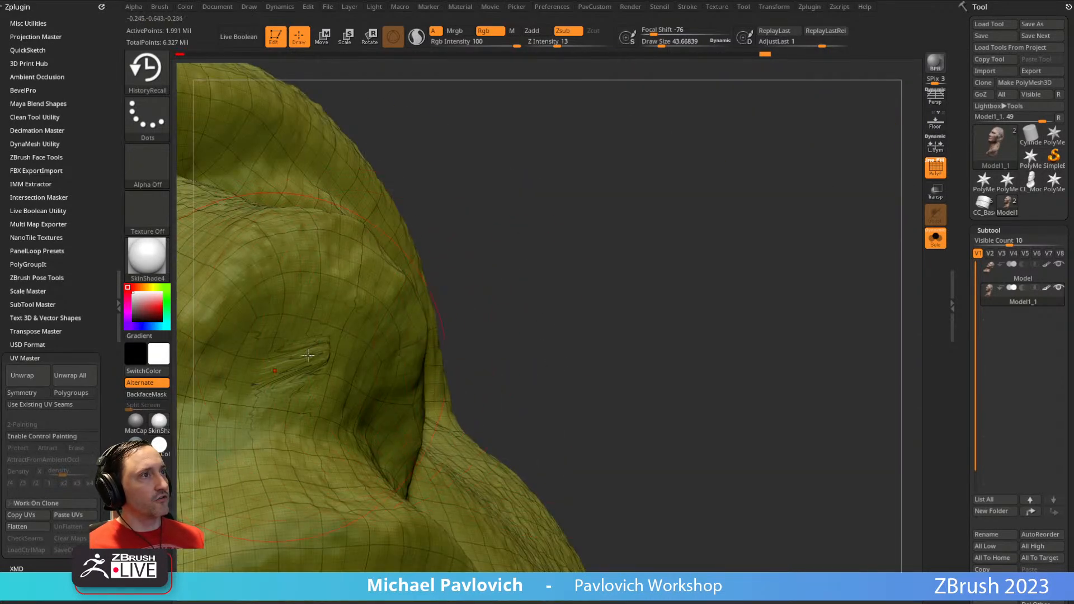
{"action": "right_click_drag", "start_coordinate": [691, 258], "coordinate": [621, 247], "text": "ctrl"}
{"action": "key", "text": "ctrl+z"}
{"action": "right_click_drag", "start_coordinate": [539, 257], "coordinate": [609, 250]}
{"action": "key", "text": "s"}
{"action": "left_click_drag", "start_coordinate": [394, 342], "coordinate": [386, 340]}
{"action": "left_click", "coordinate": [935, 173]}
{"action": "key", "text": "ctrl+shift+z"}
- Recall detail on the side of the nose, the far mouth corner and the edge of the chin
{"action": "right_click_drag", "start_coordinate": [839, 223], "coordinate": [660, 280]}
{"action": "mouse_move", "coordinate": [364, 347]}
{"action": "right_mouse_down"}
{"action": "mouse_move", "coordinate": [392, 292]}
{"action": "mouse_move", "coordinate": [619, 287]}
{"action": "mouse_move", "coordinate": [425, 397]}
{"action": "right_mouse_up"}
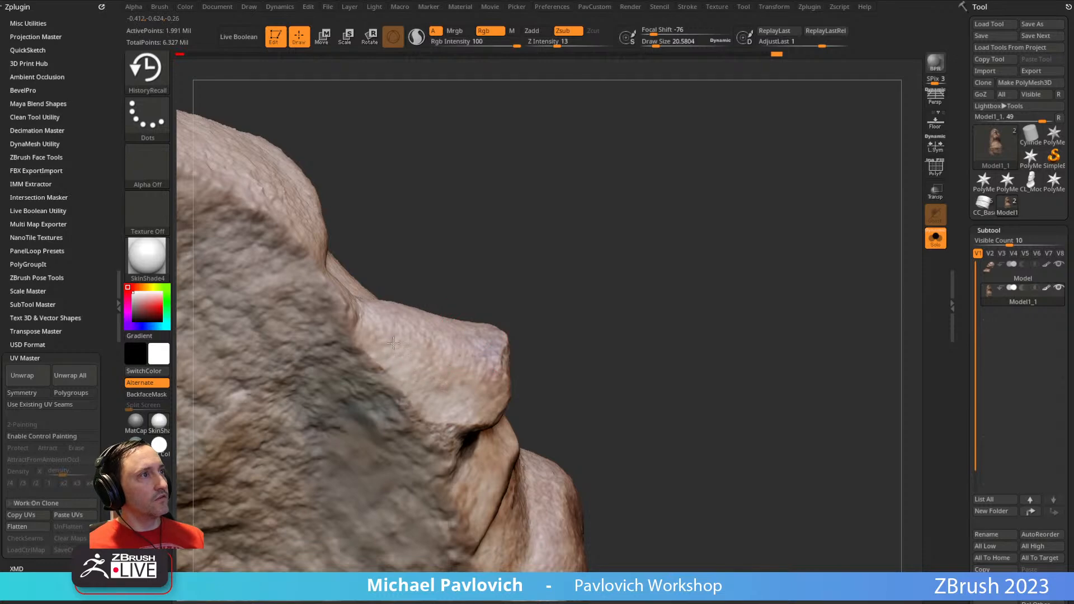
{"action": "right_click_drag", "start_coordinate": [387, 362], "coordinate": [503, 314]}
{"action": "mouse_move", "coordinate": [504, 309]}
{"action": "left_mouse_down"}
{"action": "mouse_move", "coordinate": [505, 355]}
{"action": "mouse_move", "coordinate": [507, 334]}
{"action": "left_mouse_up"}
{"action": "mouse_move", "coordinate": [507, 334]}
{"action": "right_mouse_down"}
{"action": "mouse_move", "coordinate": [619, 150]}
{"action": "mouse_move", "coordinate": [399, 351]}
{"action": "mouse_move", "coordinate": [460, 341]}
{"action": "mouse_move", "coordinate": [556, 354]}
{"action": "right_mouse_up"}
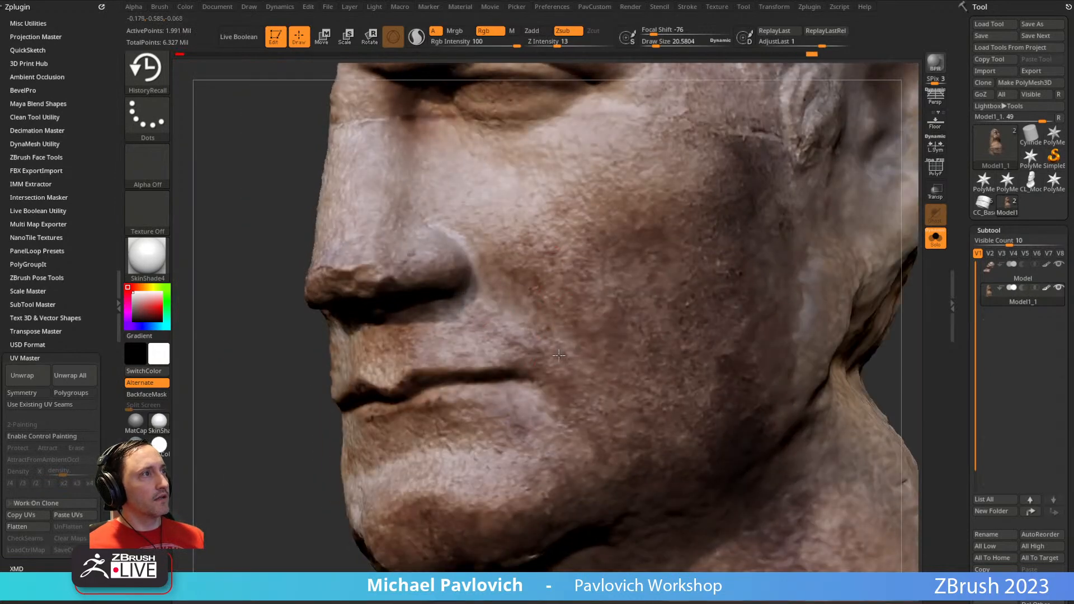
{"action": "right_click_drag", "start_coordinate": [580, 245], "coordinate": [378, 344]}
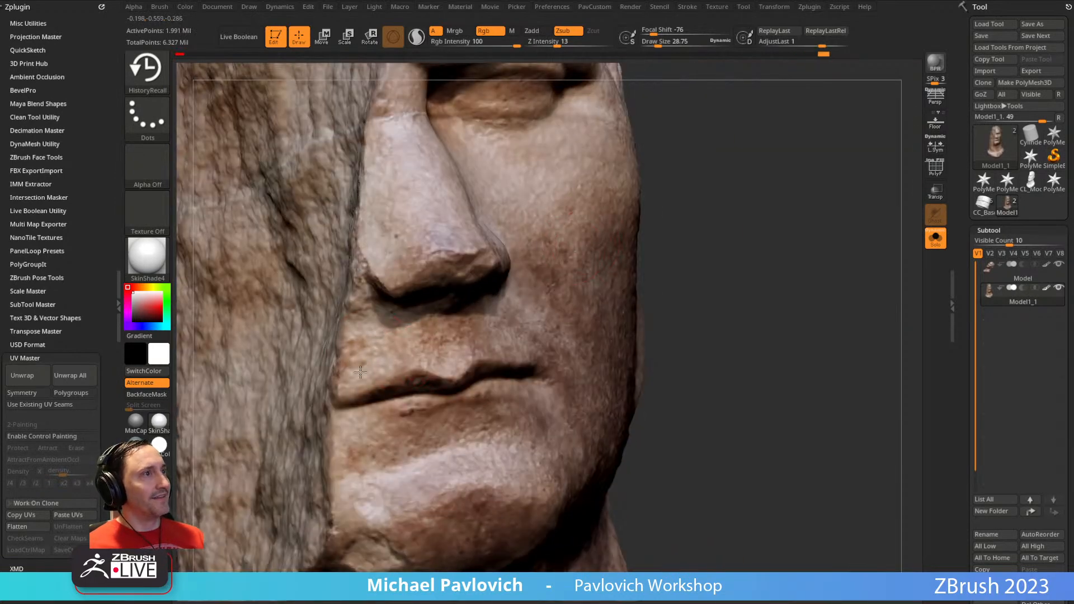
{"action": "right_click_drag", "start_coordinate": [740, 291], "coordinate": [750, 299]}
{"action": "left_click_drag", "start_coordinate": [340, 463], "coordinate": [377, 423]}
- Set the brush size to about 24.5 and recall detail below the sideburn in front of the ear
{"action": "right_click_drag", "start_coordinate": [657, 353], "coordinate": [693, 251], "text": "ctrl"}
{"action": "mouse_move", "coordinate": [862, 241]}
{"action": "right_mouse_down"}
{"action": "mouse_move", "coordinate": [739, 227]}
{"action": "mouse_move", "coordinate": [533, 269]}
{"action": "right_mouse_up"}
{"action": "right_click_drag", "start_coordinate": [683, 291], "coordinate": [516, 287]}
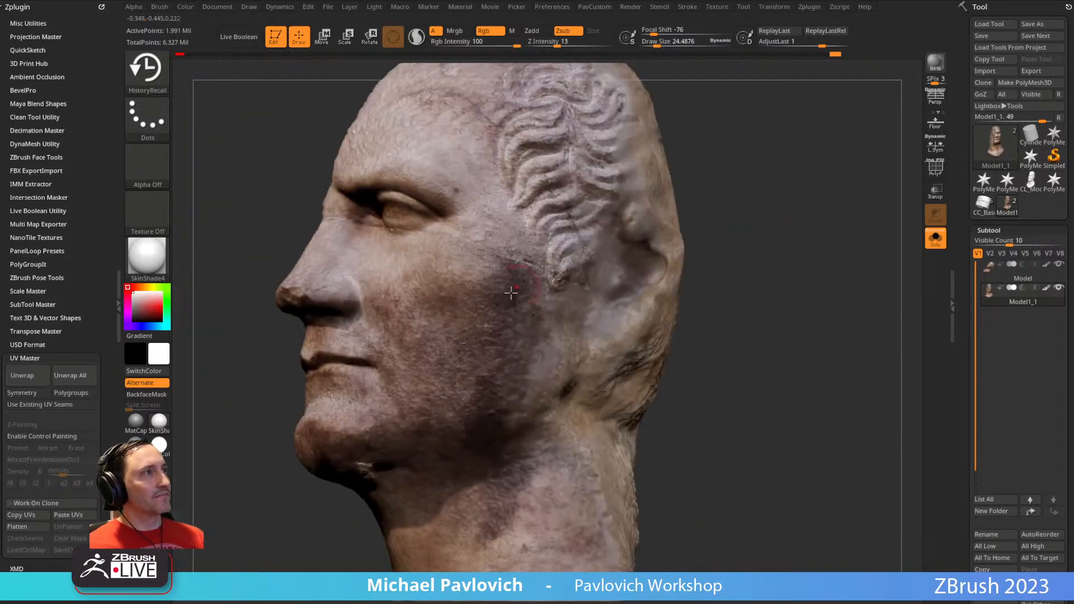
{"action": "right_click_drag", "start_coordinate": [806, 214], "coordinate": [727, 219]}
{"action": "left_click_drag", "start_coordinate": [523, 289], "coordinate": [531, 313]}
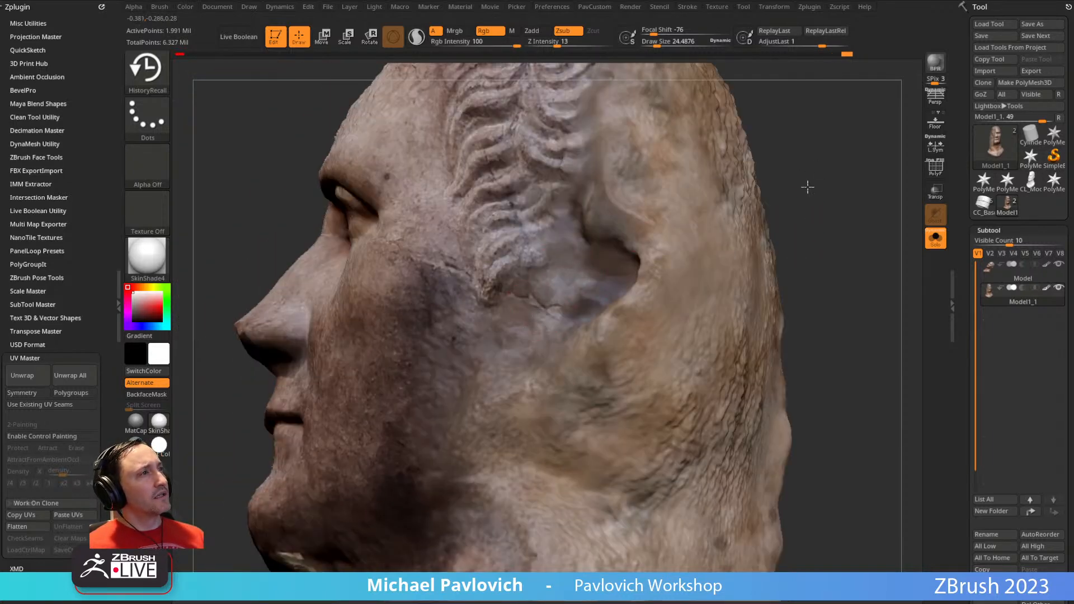
- Recall detail on the upper edge of the ear where it meets the rear temple hair
{"action": "right_click_drag", "start_coordinate": [818, 168], "coordinate": [491, 303]}
{"action": "left_click_drag", "start_coordinate": [581, 230], "coordinate": [518, 263]}
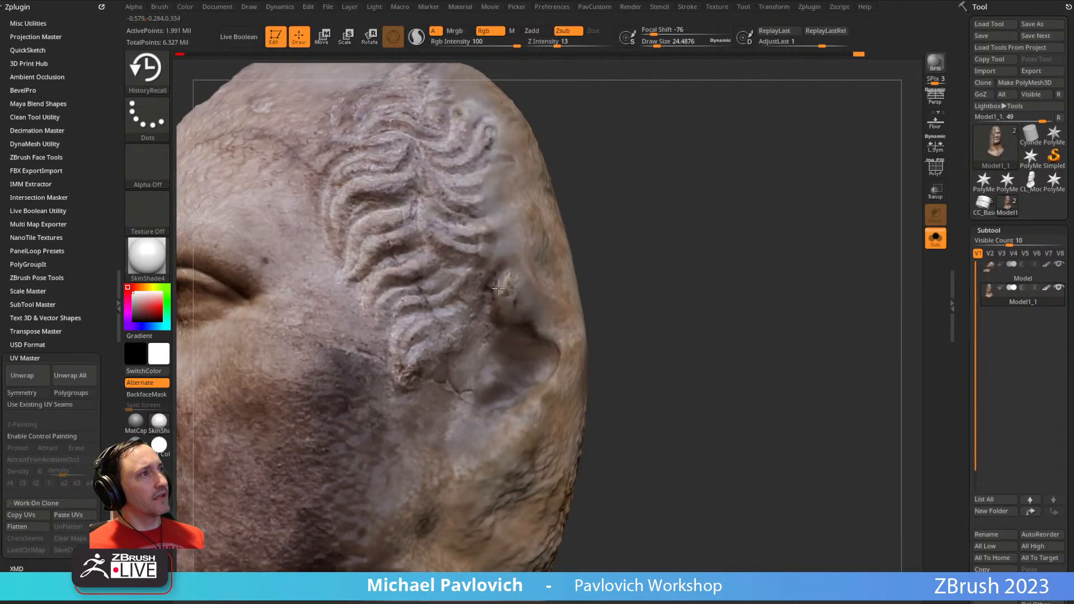
{"action": "mouse_move", "coordinate": [654, 229]}
{"action": "left_mouse_down"}
{"action": "mouse_move", "coordinate": [506, 224]}
{"action": "mouse_move", "coordinate": [477, 204]}
{"action": "left_mouse_up"}
{"action": "left_click_drag", "start_coordinate": [632, 119], "coordinate": [537, 240]}
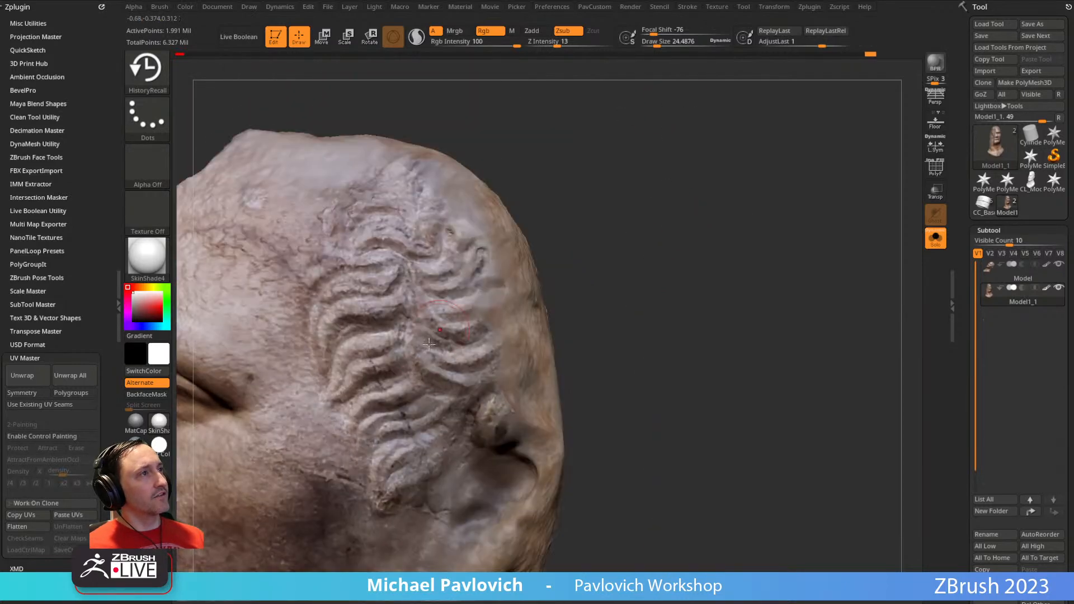
- Recall fine detail on the rear temple hair and along the crown of the head
{"action": "left_click_drag", "start_coordinate": [479, 294], "coordinate": [491, 282]}
{"action": "mouse_move", "coordinate": [624, 185]}
{"action": "left_mouse_down"}
{"action": "mouse_move", "coordinate": [614, 226]}
{"action": "mouse_move", "coordinate": [581, 268]}
{"action": "left_mouse_up"}
{"action": "left_click_drag", "start_coordinate": [504, 412], "coordinate": [476, 313]}
{"action": "left_click_drag", "start_coordinate": [476, 274], "coordinate": [400, 303]}
{"action": "left_click_drag", "start_coordinate": [568, 178], "coordinate": [476, 370]}
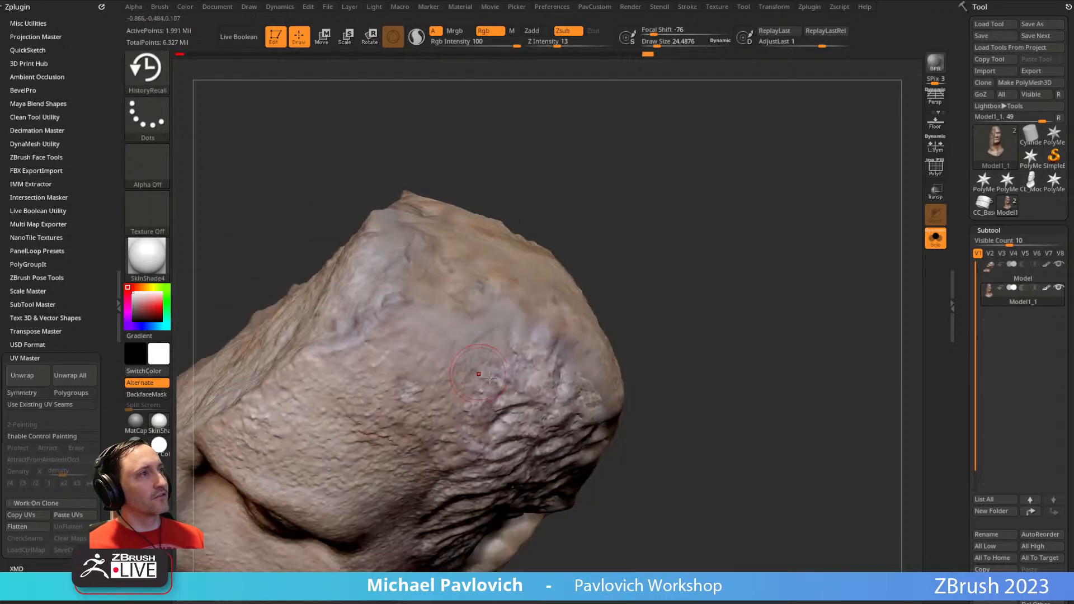
{"action": "left_click_drag", "start_coordinate": [681, 300], "coordinate": [499, 365]}
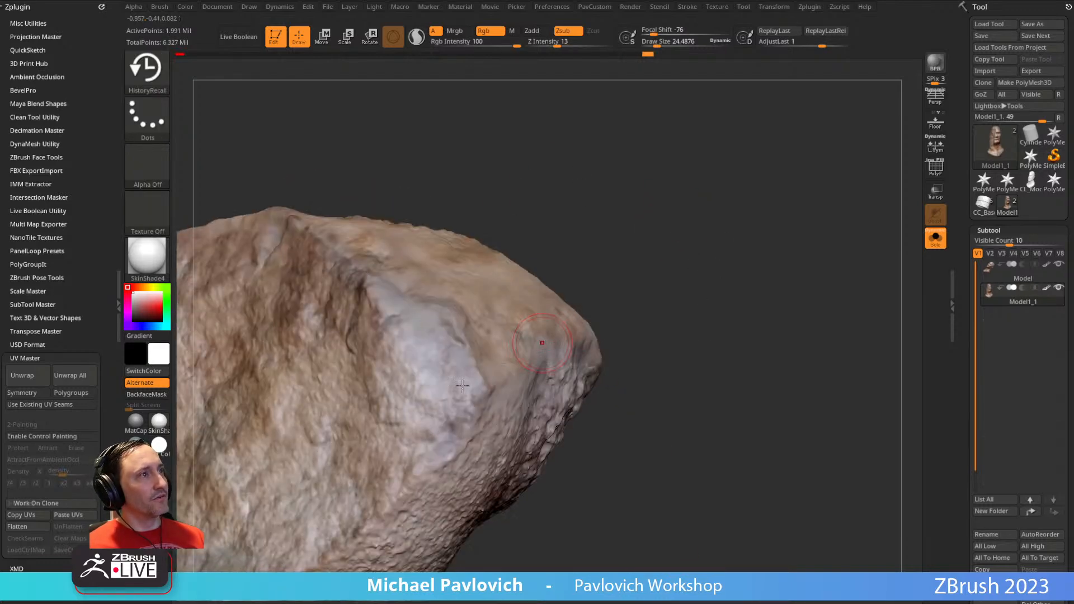
- Recall scan detail across the broken flat side of the head, from the crown down to the jaw
{"action": "left_click_drag", "start_coordinate": [619, 319], "coordinate": [442, 359]}
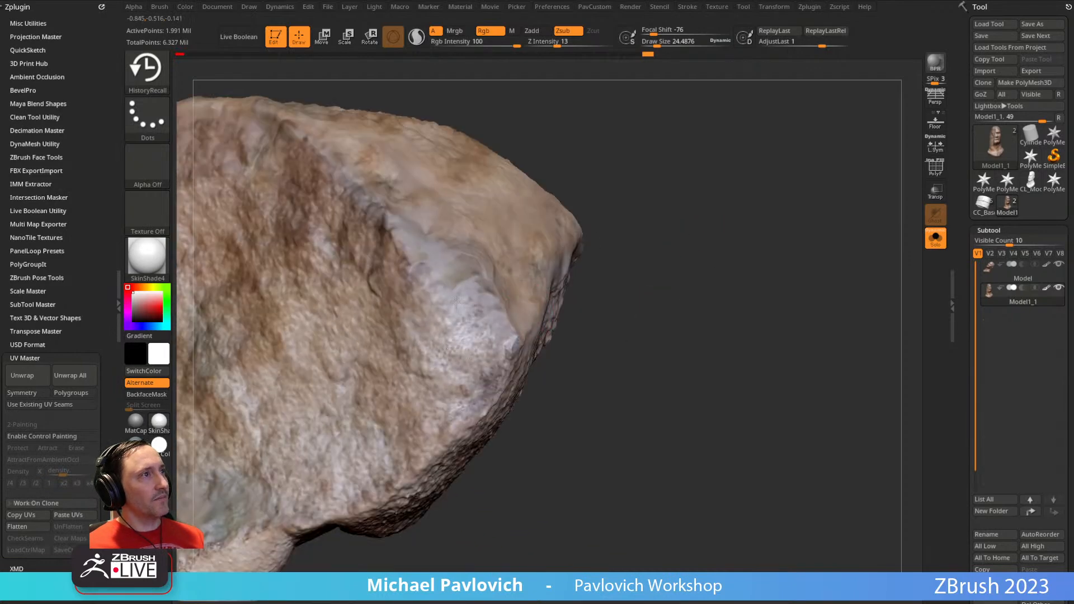
{"action": "left_click_drag", "start_coordinate": [693, 290], "coordinate": [480, 345]}
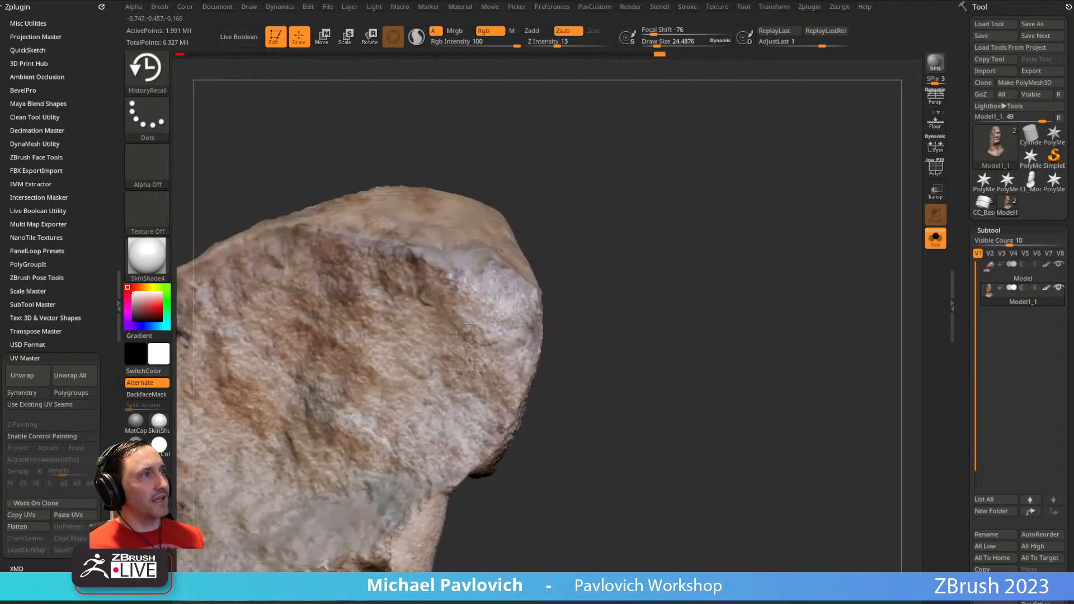
{"action": "left_click_drag", "start_coordinate": [623, 296], "coordinate": [630, 281]}
{"action": "left_click_drag", "start_coordinate": [694, 330], "coordinate": [749, 314]}
{"action": "left_click_drag", "start_coordinate": [464, 411], "coordinate": [407, 419]}
{"action": "left_click_drag", "start_coordinate": [677, 343], "coordinate": [660, 296]}
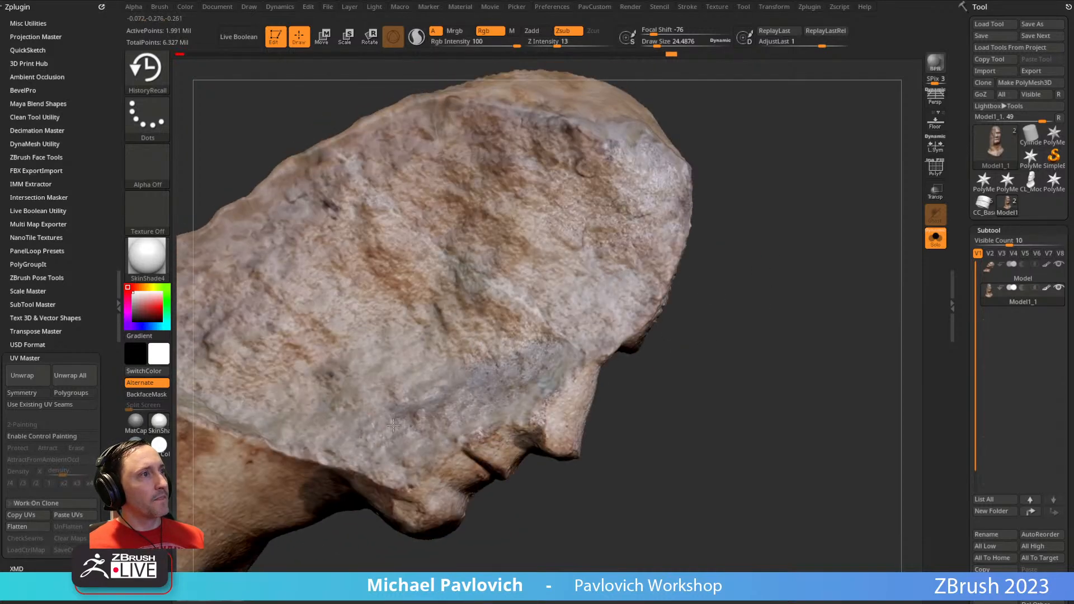
{"action": "left_click_drag", "start_coordinate": [752, 262], "coordinate": [617, 259]}
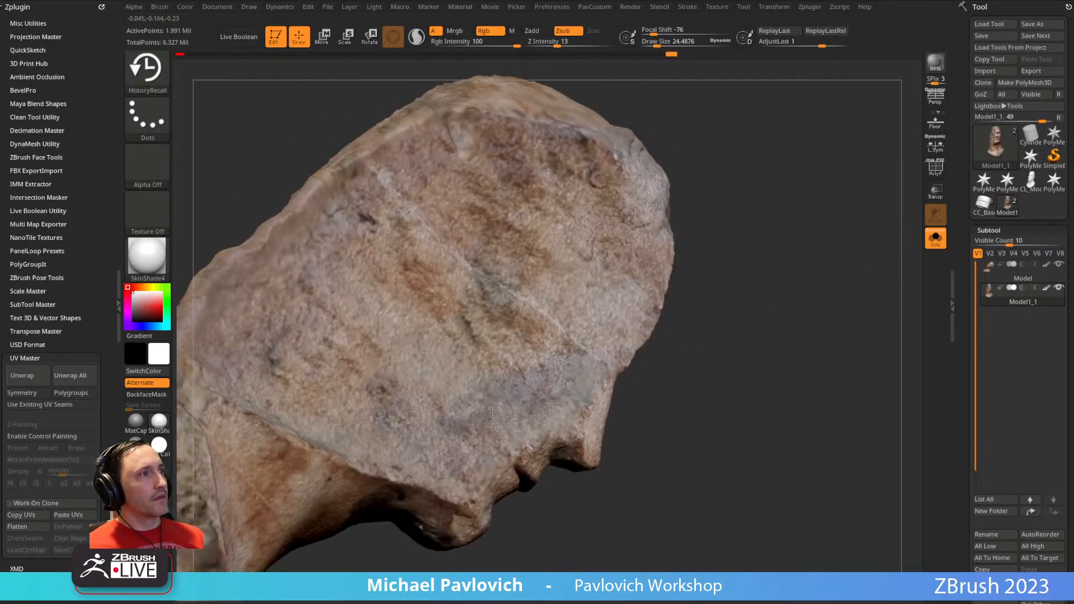
- Recall scan detail across the front of the neck and the base of the bust
{"action": "left_click_drag", "start_coordinate": [777, 246], "coordinate": [895, 246]}
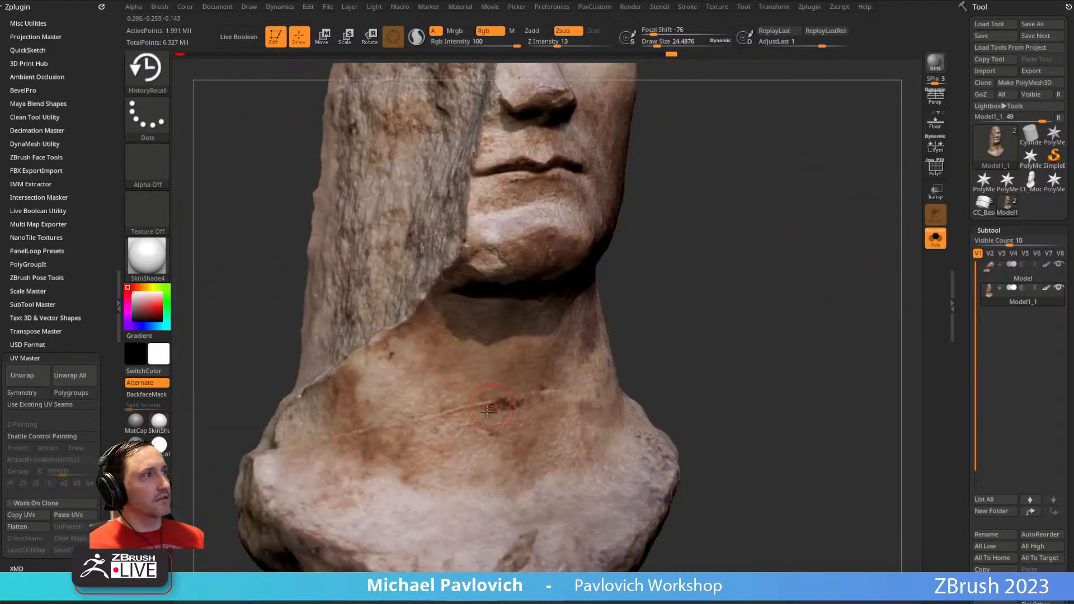
{"action": "right_click_drag", "start_coordinate": [461, 411], "coordinate": [444, 358], "text": "alt"}
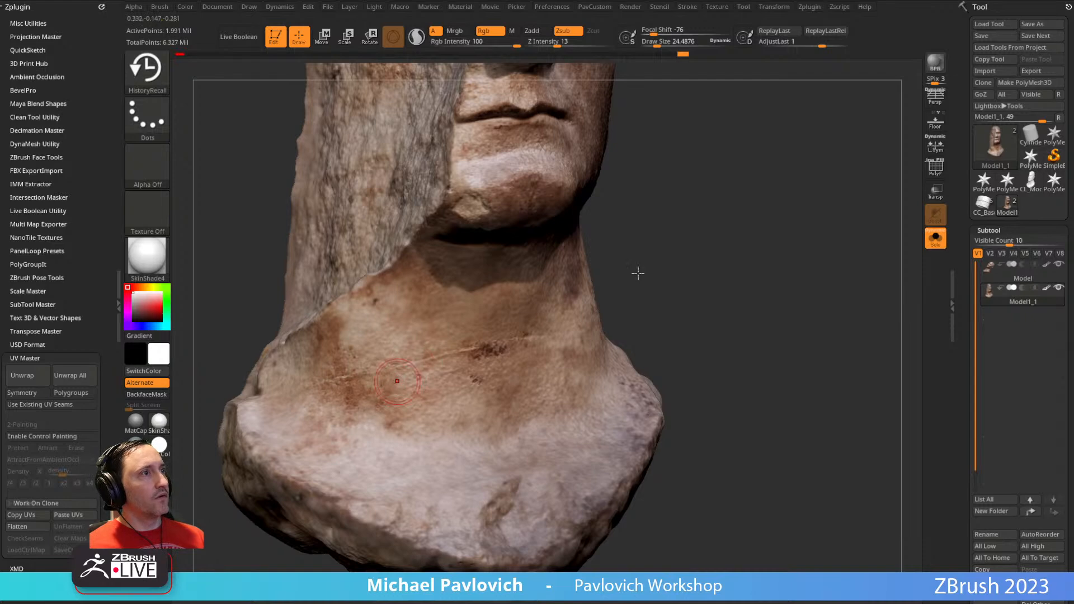
{"action": "right_click_drag", "start_coordinate": [401, 401], "coordinate": [254, 403]}
{"action": "right_click_drag", "start_coordinate": [332, 411], "coordinate": [434, 308]}
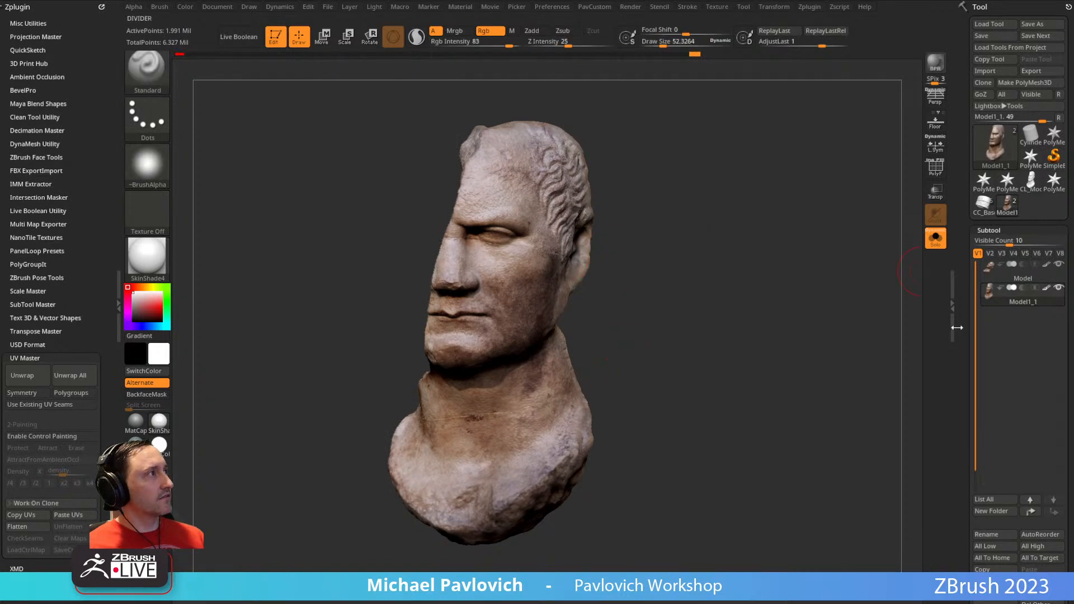
- Duplicate the bust subtool and delete the copy
{"action": "key", "text": "ctrl+shift+d"}
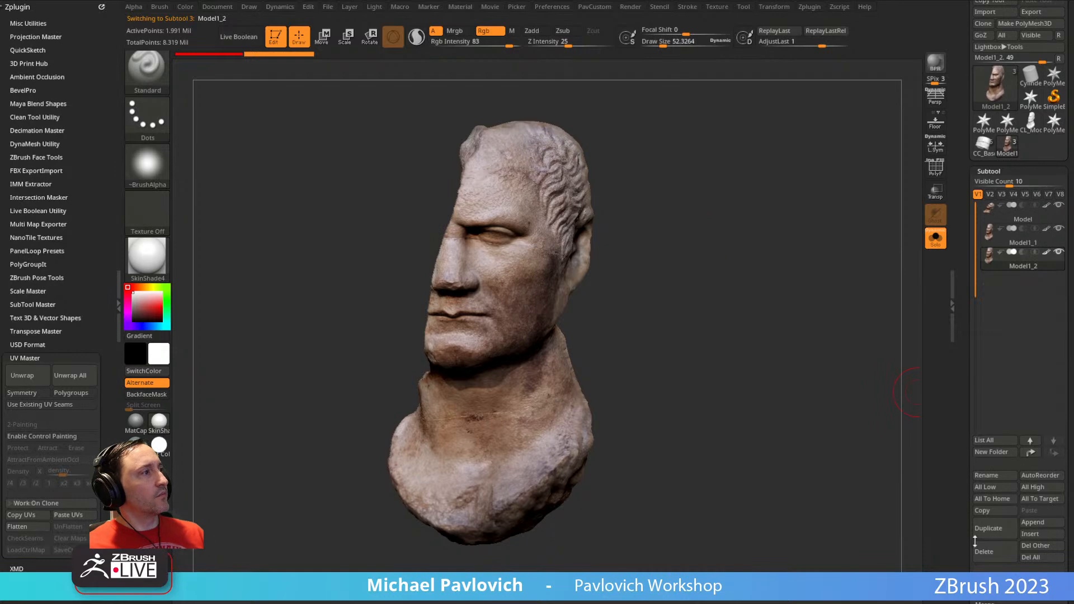
{"action": "left_click", "coordinate": [983, 556]}
- Set the Standard brush's alpha to Alpha 23 for painting the underside of the chin
{"action": "left_click_drag", "start_coordinate": [750, 312], "coordinate": [609, 398]}
{"action": "left_click_drag", "start_coordinate": [829, 324], "coordinate": [589, 365]}
{"action": "mouse_move", "coordinate": [764, 313]}
{"action": "left_mouse_down", "text": "alt"}
{"action": "mouse_move", "coordinate": [817, 368]}
{"action": "mouse_move", "coordinate": [796, 318]}
{"action": "left_mouse_up", "text": "alt"}
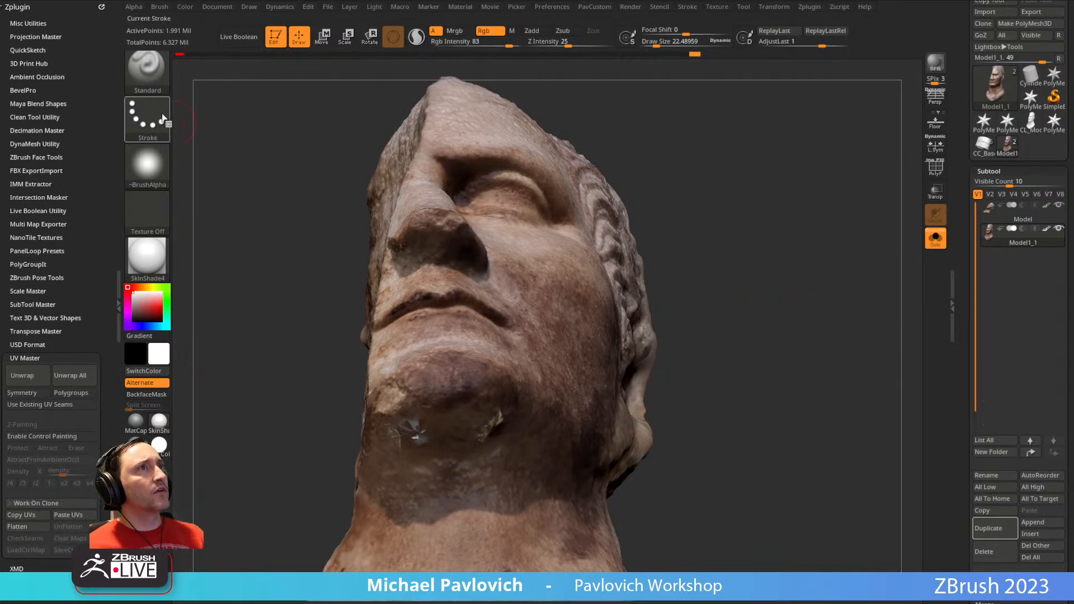
{"action": "left_click", "coordinate": [147, 165]}
{"action": "left_click", "coordinate": [536, 218]}
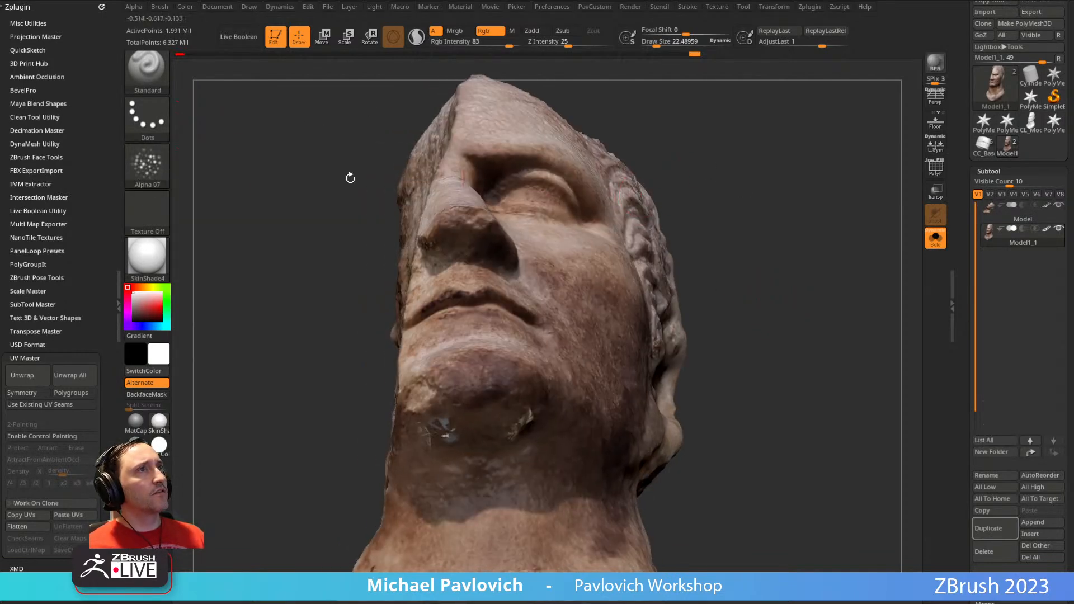
{"action": "left_click", "coordinate": [147, 165]}
{"action": "left_click", "coordinate": [442, 262]}
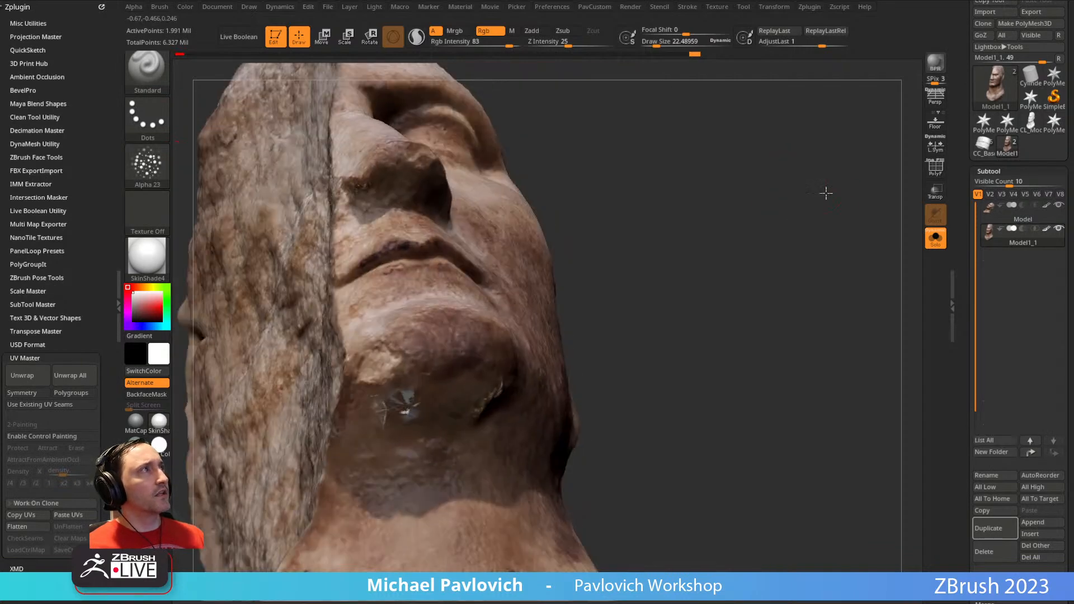
- Sample a brown tone from the bust and paint over the white patches beneath the chin
{"action": "left_click_drag", "start_coordinate": [826, 193], "coordinate": [823, 190]}
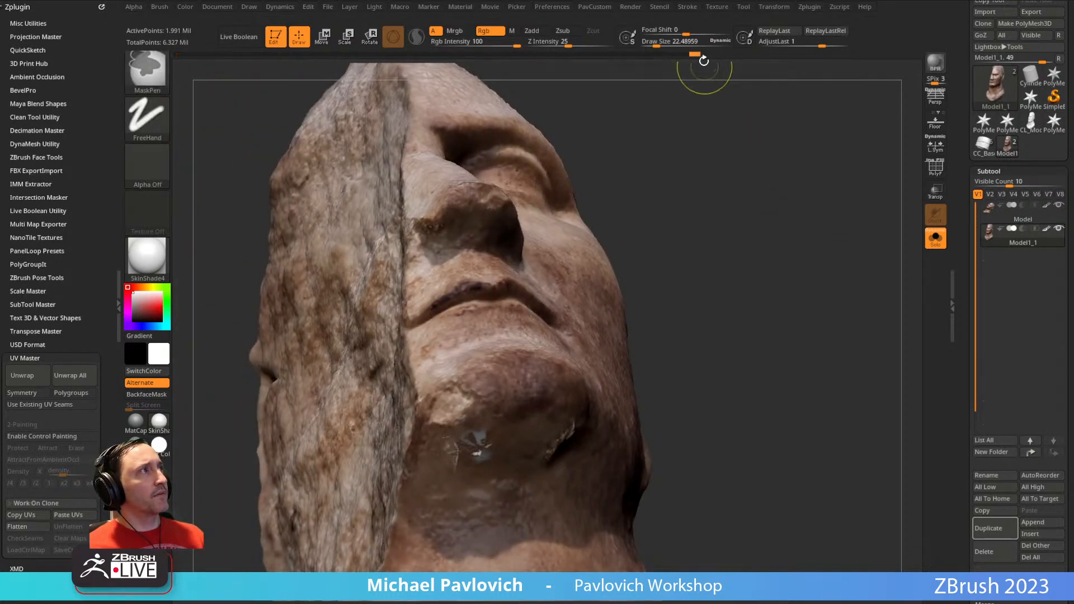
{"action": "left_click_drag", "start_coordinate": [703, 235], "coordinate": [734, 199], "text": "alt"}
{"action": "left_click_drag", "start_coordinate": [504, 394], "coordinate": [506, 414]}
{"action": "mouse_move", "coordinate": [752, 339]}
{"action": "left_mouse_down"}
{"action": "mouse_move", "coordinate": [755, 307]}
{"action": "mouse_move", "coordinate": [738, 276]}
{"action": "left_mouse_up"}
{"action": "key", "text": "ctrl+z"}
{"action": "key", "text": "c"}
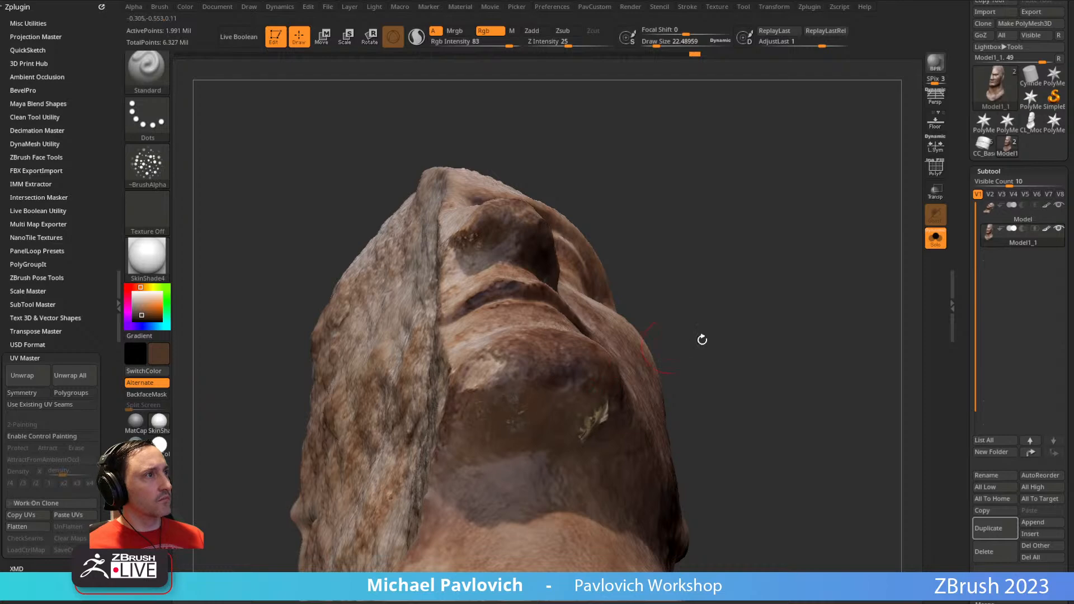
- Sample darker brown tones near the jaw and paint over the light flecks at the side of the chin's underside
{"action": "left_click_drag", "start_coordinate": [677, 345], "coordinate": [497, 403]}
{"action": "left_click_drag", "start_coordinate": [637, 309], "coordinate": [526, 336]}
{"action": "mouse_move", "coordinate": [523, 406]}
{"action": "left_mouse_down"}
{"action": "mouse_move", "coordinate": [529, 390]}
{"action": "mouse_move", "coordinate": [537, 401]}
{"action": "left_mouse_up"}
{"action": "key", "text": "c"}
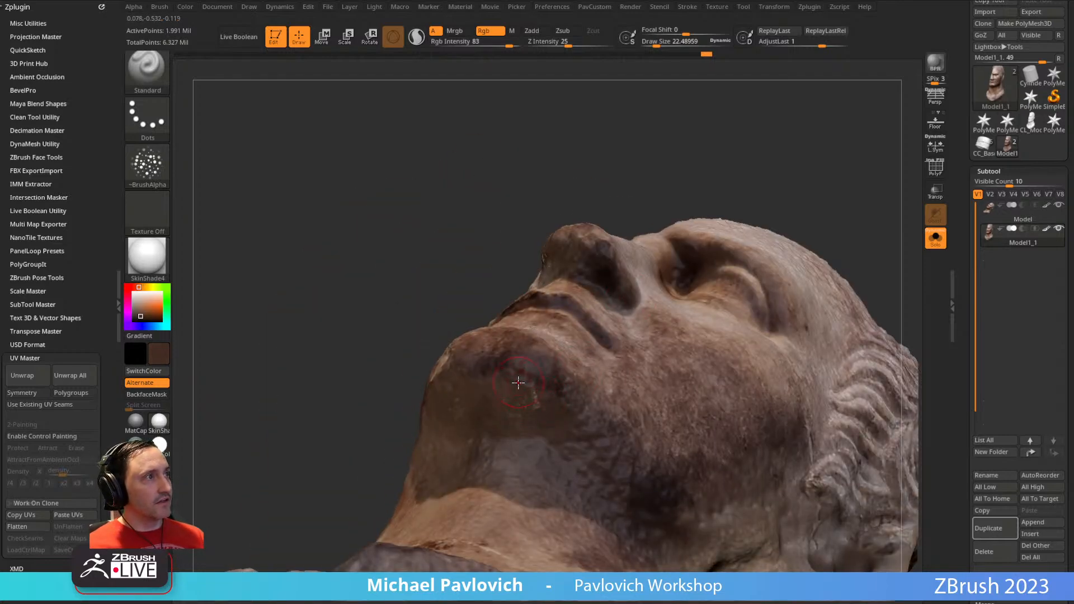
{"action": "key", "text": "c"}
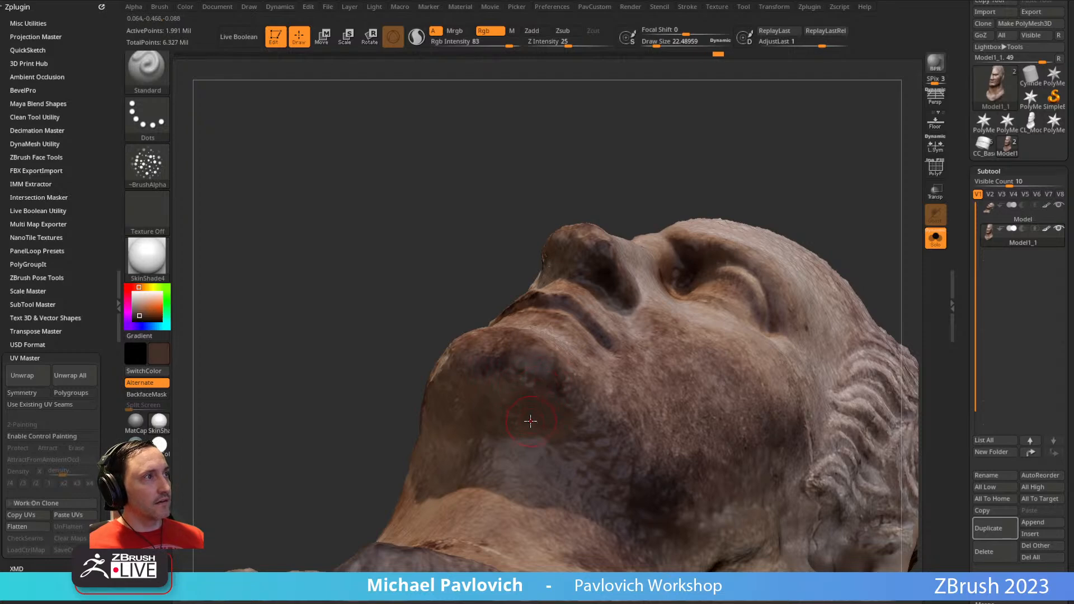
{"action": "right_click_drag", "start_coordinate": [441, 374], "coordinate": [401, 382]}
{"action": "mouse_move", "coordinate": [692, 287]}
{"action": "right_mouse_down"}
{"action": "mouse_move", "coordinate": [410, 428]}
{"action": "mouse_move", "coordinate": [714, 227]}
{"action": "mouse_move", "coordinate": [740, 333]}
{"action": "mouse_move", "coordinate": [676, 315]}
{"action": "mouse_move", "coordinate": [612, 343]}
{"action": "mouse_move", "coordinate": [661, 290]}
{"action": "mouse_move", "coordinate": [733, 338]}
{"action": "mouse_move", "coordinate": [694, 321]}
{"action": "right_mouse_up"}
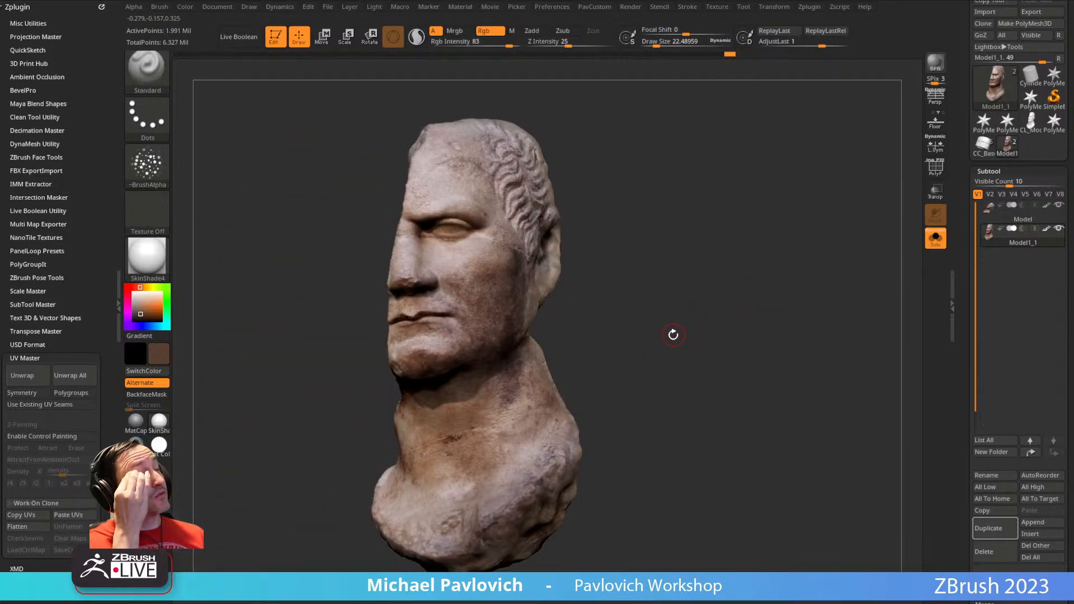
{"action": "mouse_move", "coordinate": [643, 259]}
{"action": "right_mouse_down"}
{"action": "mouse_move", "coordinate": [535, 211]}
{"action": "mouse_move", "coordinate": [774, 297]}
{"action": "right_mouse_up"}
{"action": "key", "text": "s"}
{"action": "left_click_drag", "start_coordinate": [707, 301], "coordinate": [703, 300]}
{"action": "key", "text": "f"}
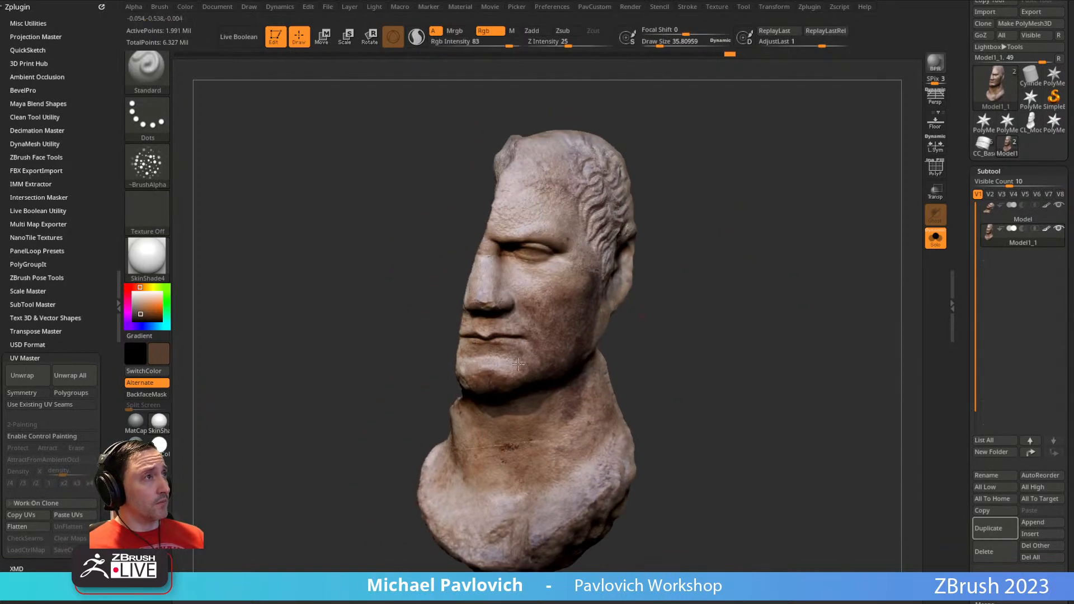
- Switch to the CC_Base character tool, turn off solo display and insert the Model1_1 bust below the teeth subtool
{"action": "left_click", "coordinate": [983, 144]}
{"action": "left_click", "coordinate": [936, 238]}
{"action": "mouse_move", "coordinate": [779, 285]}
{"action": "right_mouse_down"}
{"action": "mouse_move", "coordinate": [795, 273]}
{"action": "mouse_move", "coordinate": [805, 194]}
{"action": "right_mouse_up"}
{"action": "right_click_drag", "start_coordinate": [744, 174], "coordinate": [751, 291], "text": "alt"}
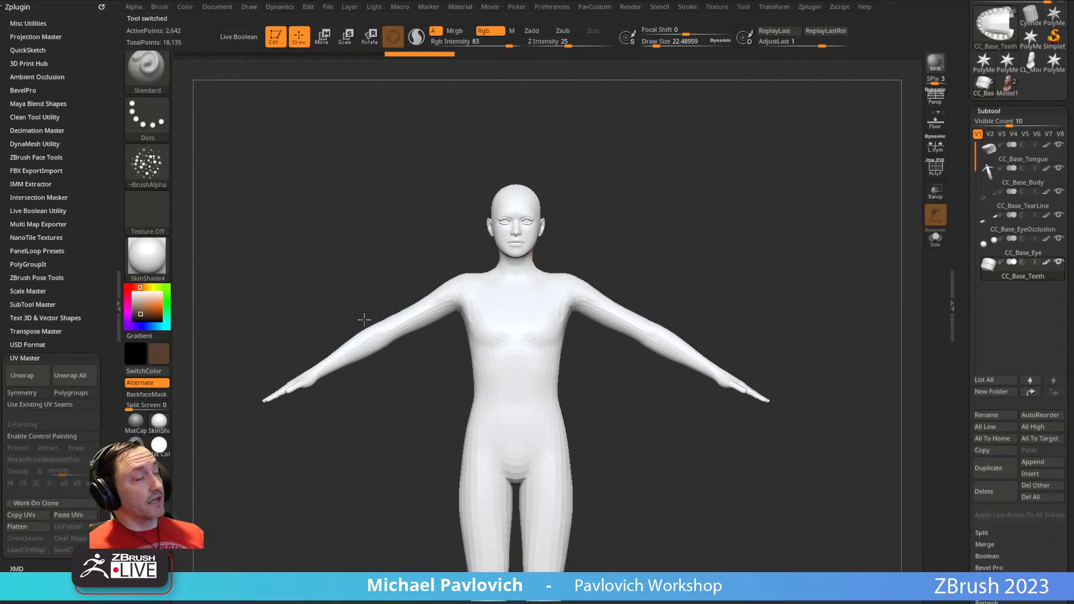
{"action": "left_click", "coordinate": [1033, 474]}
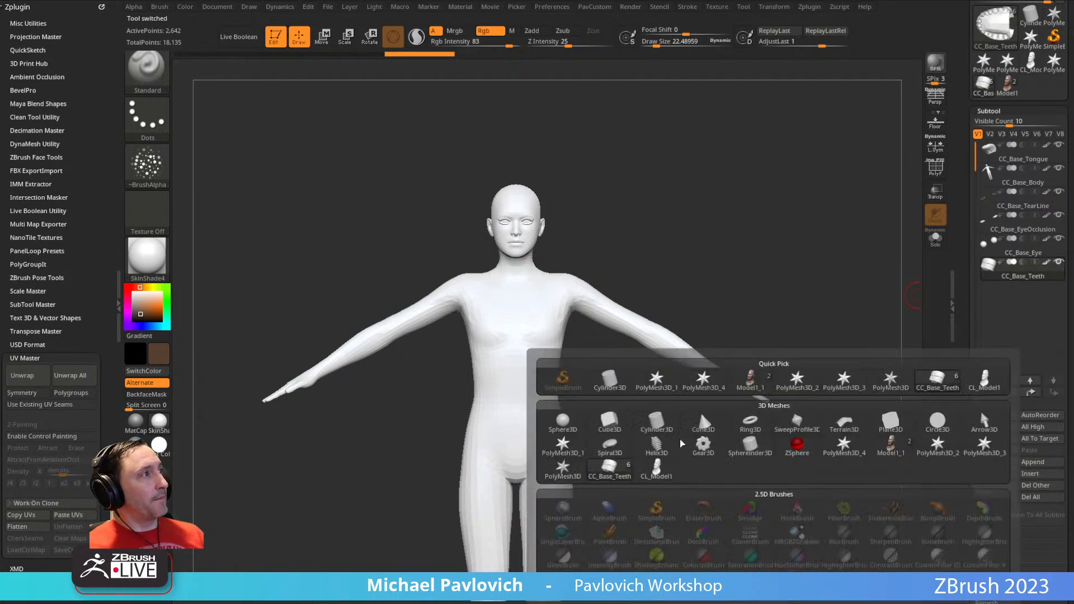
{"action": "left_click", "coordinate": [750, 380]}
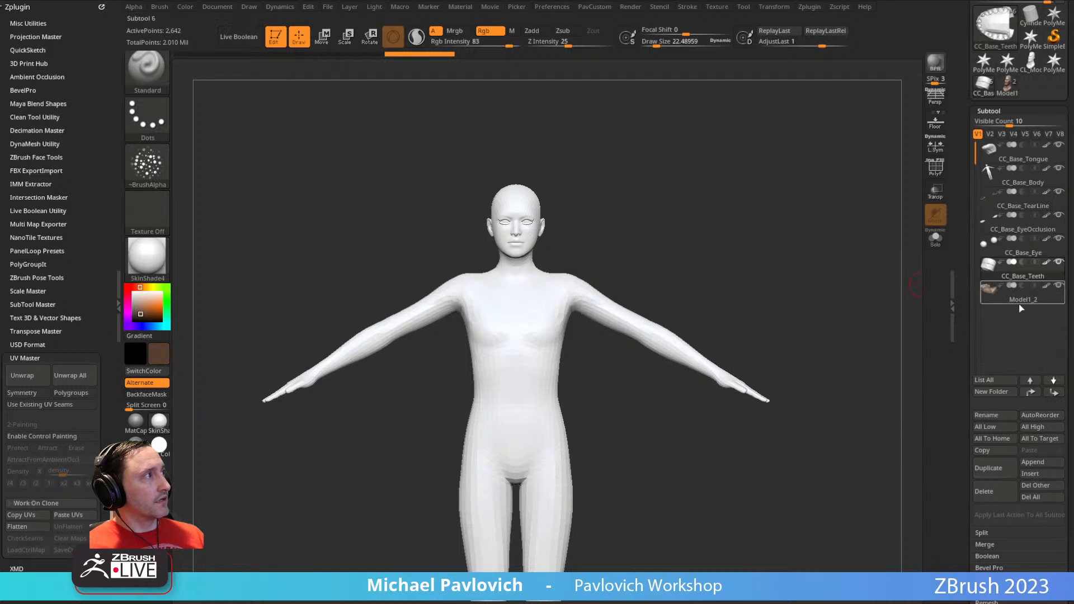
- Select the inserted bust subtool and unify its size
{"action": "mouse_move", "coordinate": [802, 289]}
{"action": "left_mouse_down", "text": "alt"}
{"action": "mouse_move", "coordinate": [774, 295]}
{"action": "mouse_move", "coordinate": [789, 305]}
{"action": "left_mouse_up", "text": "alt"}
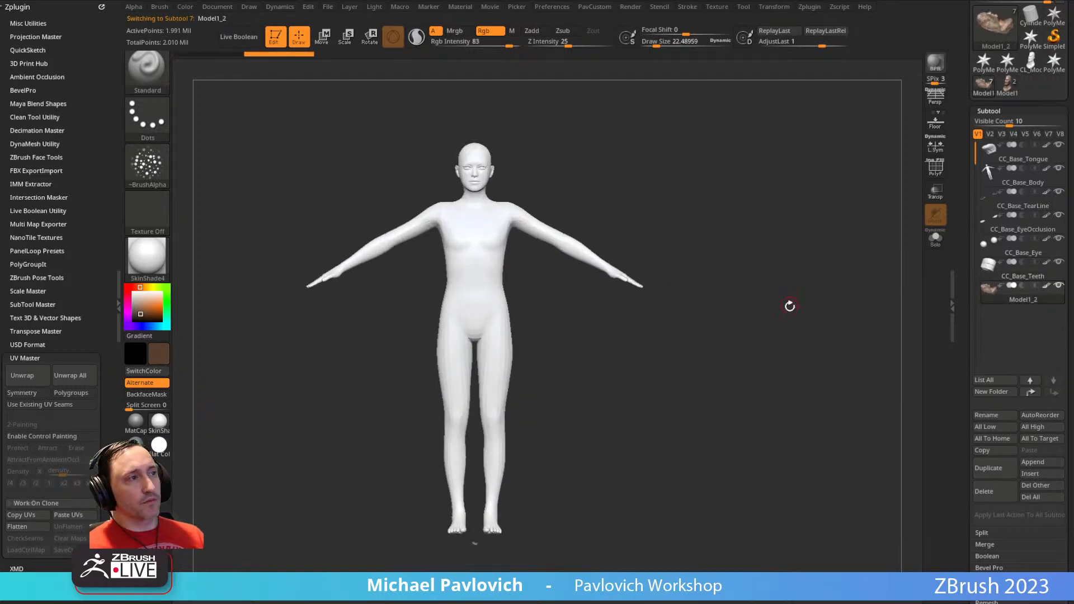
{"action": "key", "text": "space"}
{"action": "left_click", "coordinate": [751, 244]}
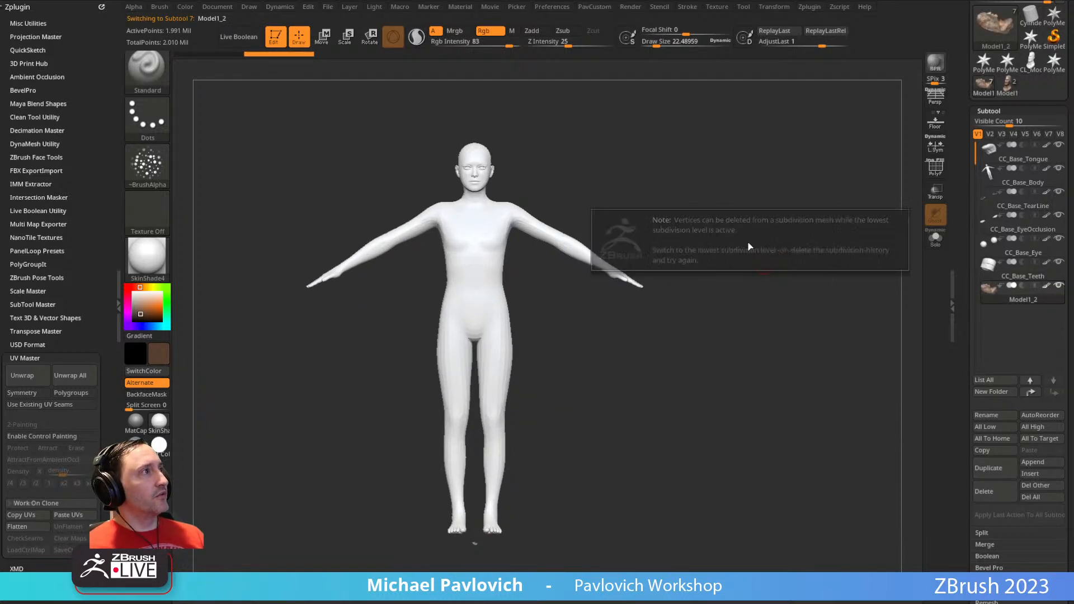
{"action": "key", "text": "space"}
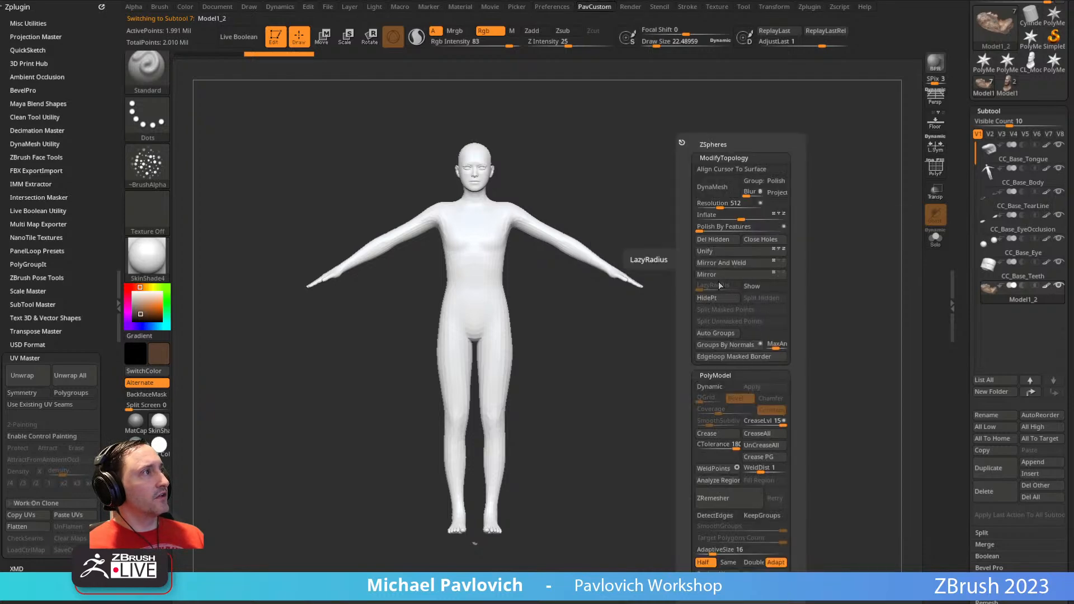
{"action": "left_click", "coordinate": [714, 251]}
- Rotate the inserted bust upright with the gizmo so that it faces the same way as the character body
{"action": "left_click_drag", "start_coordinate": [750, 207], "coordinate": [767, 242], "text": "alt"}
{"action": "key", "text": "w"}
{"action": "left_click_drag", "start_coordinate": [515, 330], "coordinate": [441, 377]}
{"action": "left_click_drag", "start_coordinate": [448, 416], "coordinate": [447, 358]}
{"action": "left_click_drag", "start_coordinate": [392, 279], "coordinate": [688, 240], "text": "shift"}
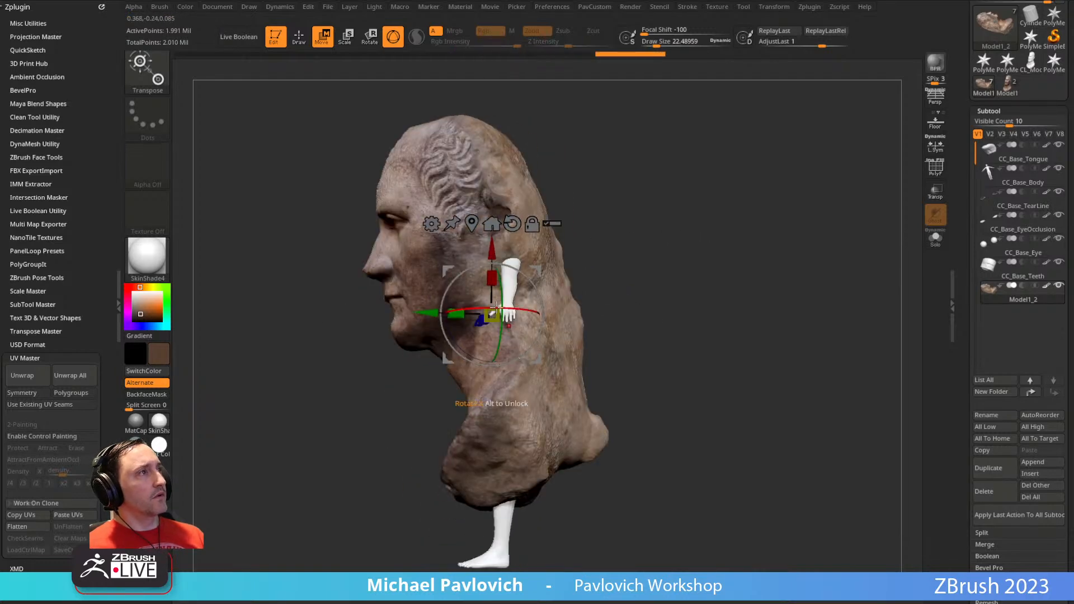
- Turn on transparency, then move and scale the bust to line its face up with the character's head
{"action": "left_click_drag", "start_coordinate": [493, 312], "coordinate": [510, 230]}
{"action": "left_click_drag", "start_coordinate": [539, 271], "coordinate": [552, 174]}
{"action": "left_click", "coordinate": [931, 191]}
{"action": "right_click_drag", "start_coordinate": [811, 173], "coordinate": [803, 268], "text": "ctrl"}
{"action": "right_click_drag", "start_coordinate": [802, 268], "coordinate": [806, 307], "text": "ctrl"}
{"action": "left_click_drag", "start_coordinate": [606, 329], "coordinate": [609, 342]}
{"action": "left_click_drag", "start_coordinate": [547, 352], "coordinate": [574, 296]}
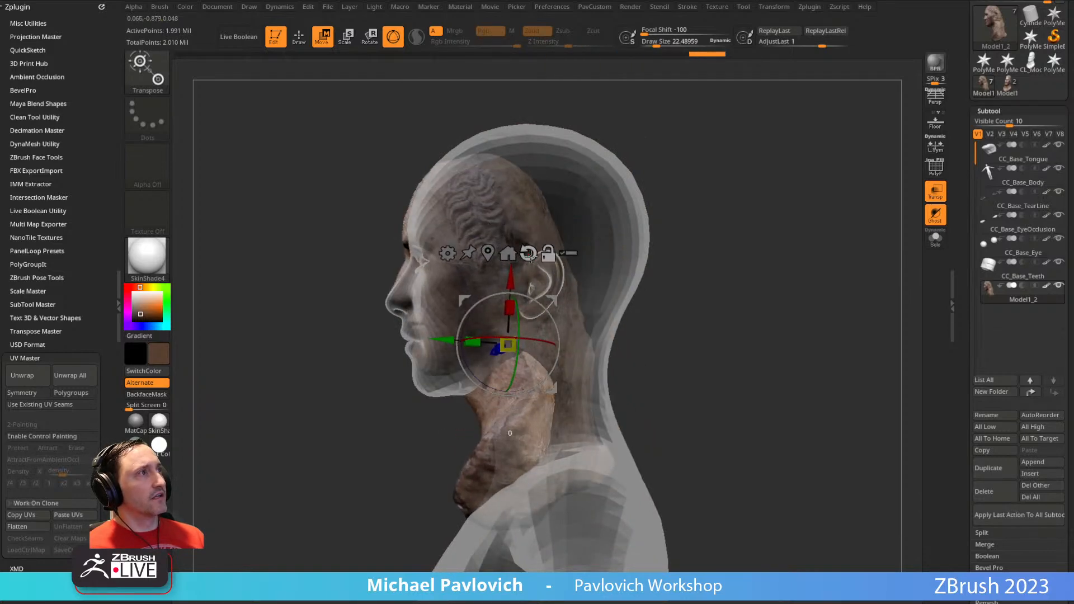
- Solo the bust and set the draw size to 2.11
{"action": "left_click_drag", "start_coordinate": [678, 218], "coordinate": [593, 305], "text": "shift"}
{"action": "mouse_move", "coordinate": [665, 281]}
{"action": "left_mouse_down", "text": "shift"}
{"action": "mouse_move", "coordinate": [593, 294]}
{"action": "mouse_move", "coordinate": [545, 339]}
{"action": "mouse_move", "coordinate": [572, 313]}
{"action": "mouse_move", "coordinate": [578, 325]}
{"action": "left_mouse_up", "text": "shift"}
{"action": "key", "text": "q"}
{"action": "mouse_move", "coordinate": [694, 302]}
{"action": "left_mouse_down", "text": "shift"}
{"action": "mouse_move", "coordinate": [761, 296]}
{"action": "mouse_move", "coordinate": [698, 297]}
{"action": "left_mouse_up", "text": "shift"}
{"action": "key", "text": "s"}
{"action": "left_click", "coordinate": [930, 246]}
{"action": "left_click_drag", "start_coordinate": [839, 302], "coordinate": [738, 325]}
{"action": "key", "text": "s"}
{"action": "key", "text": "s"}
- Rotate the bust about -1.7 degrees in the front view to straighten the face
{"action": "mouse_move", "coordinate": [821, 350]}
{"action": "left_mouse_down", "text": "alt"}
{"action": "mouse_move", "coordinate": [810, 324]}
{"action": "mouse_move", "coordinate": [805, 344]}
{"action": "left_mouse_up", "text": "alt"}
{"action": "key", "text": "w"}
{"action": "left_click_drag", "start_coordinate": [524, 294], "coordinate": [526, 298]}
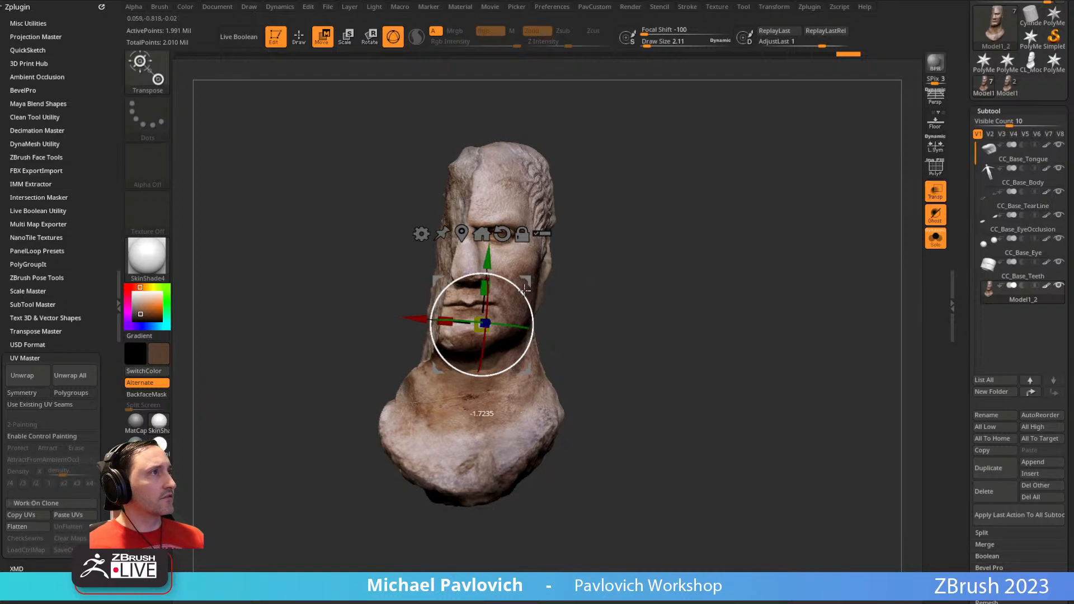
{"action": "key", "text": "q"}
- Duplicate the bust subtool and try to mirror the copy
{"action": "left_click", "coordinate": [981, 476]}
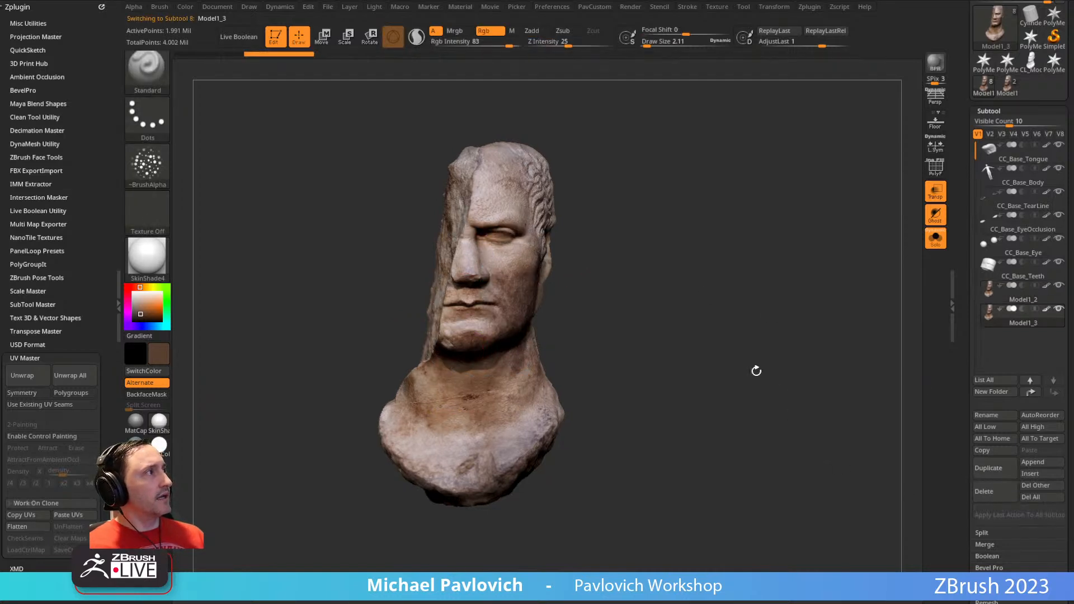
{"action": "key", "text": "5"}
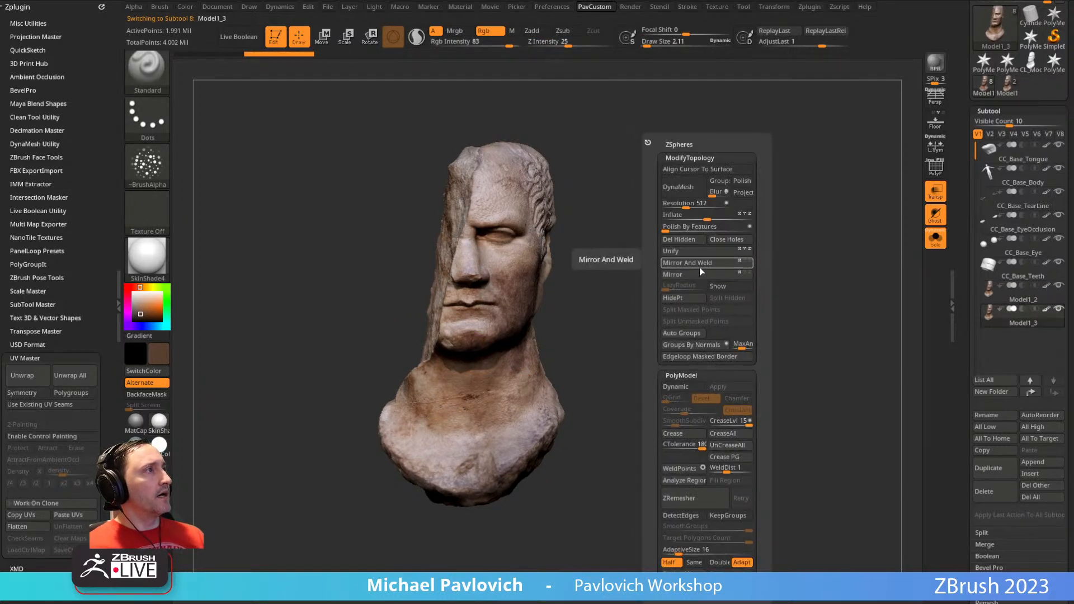
{"action": "left_click", "coordinate": [700, 275]}
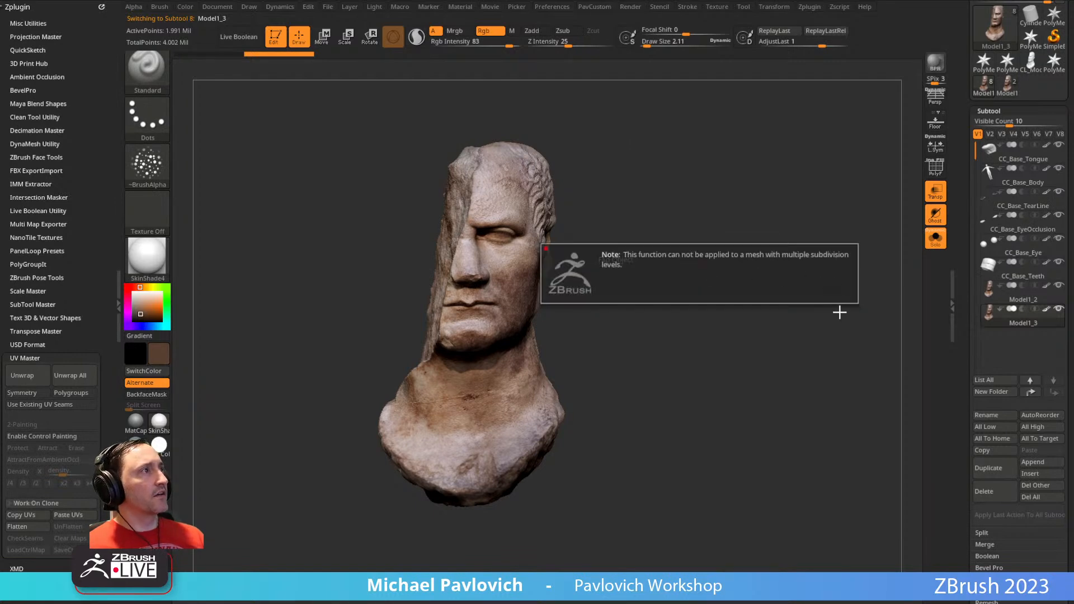
- Delete the copy's lower subdivision levels and mirror the copy
{"action": "left_click_drag", "start_coordinate": [970, 335], "coordinate": [964, 215]}
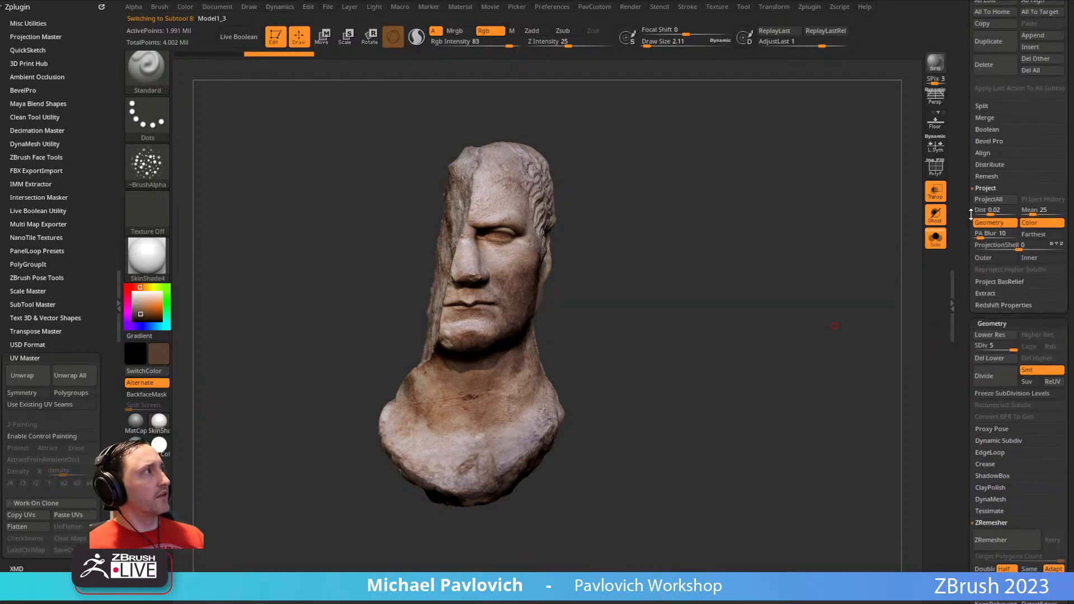
{"action": "left_click", "coordinate": [994, 360]}
{"action": "key", "text": "m"}
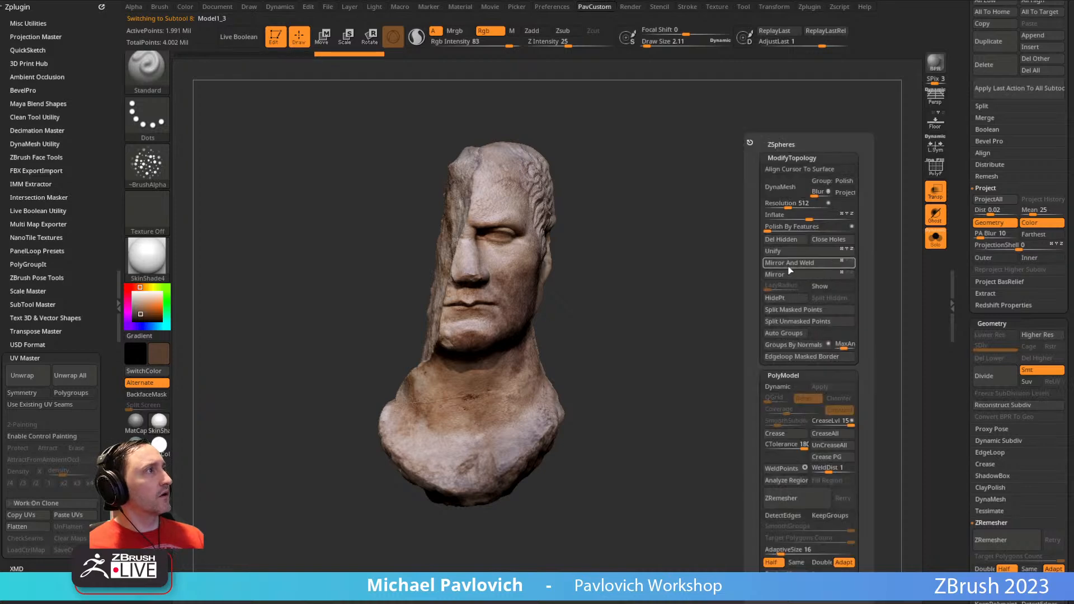
{"action": "left_click", "coordinate": [777, 274]}
- Reconstruct the mirrored copy's lower subdivision levels and return it to level 5
{"action": "left_click_drag", "start_coordinate": [966, 302], "coordinate": [968, 230]}
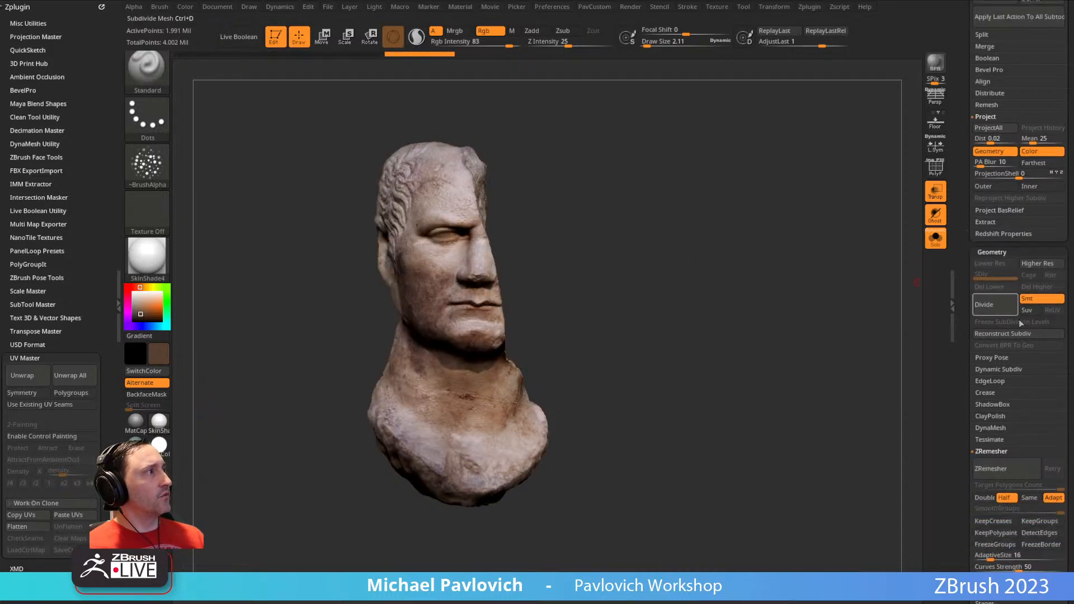
{"action": "left_click", "coordinate": [996, 337]}
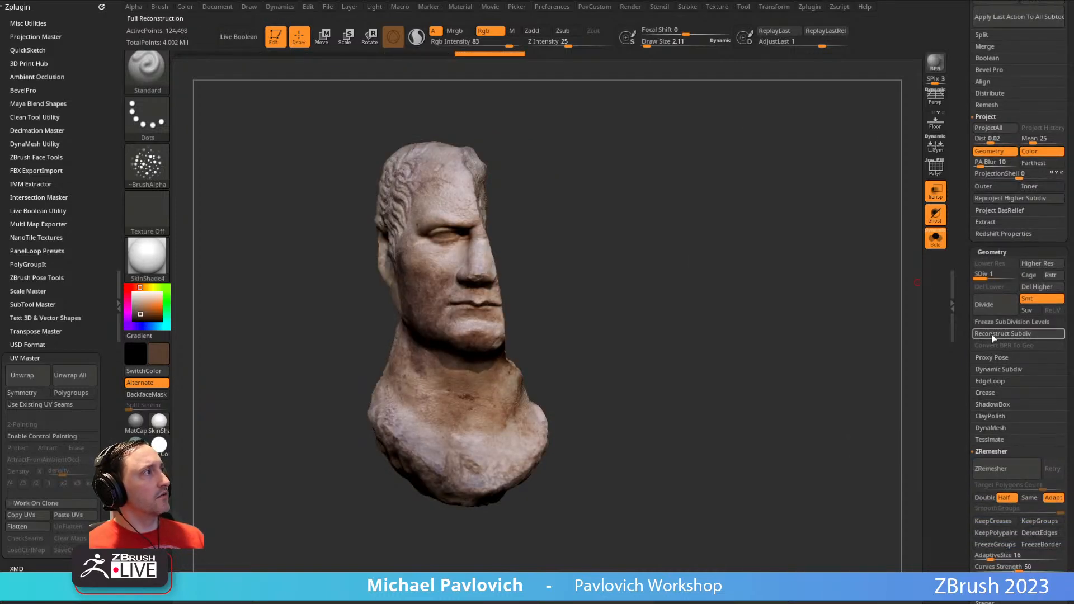
{"action": "left_click", "coordinate": [994, 334]}
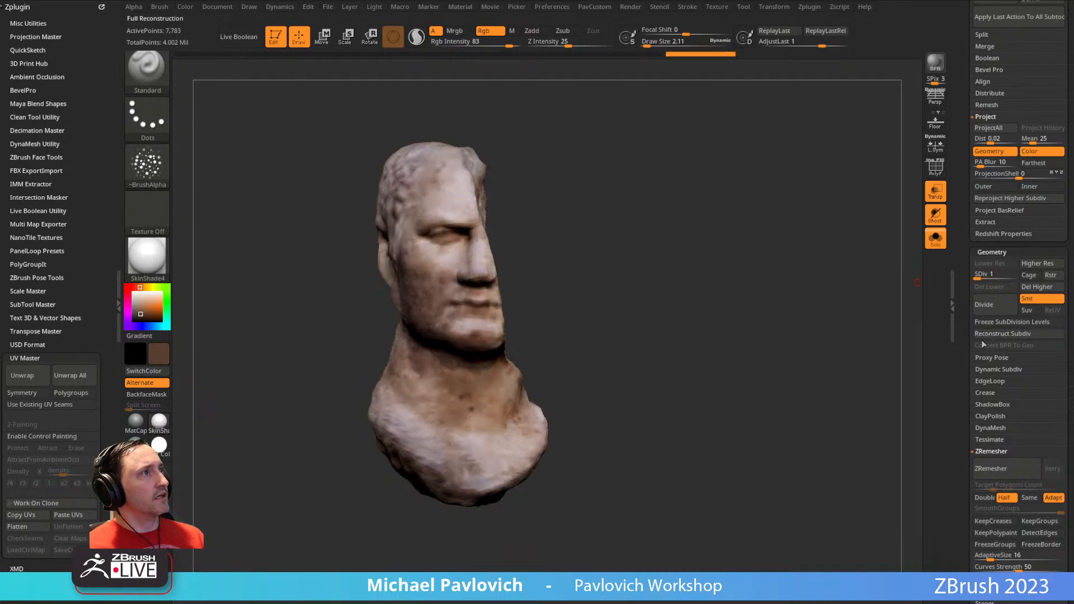
{"action": "left_click_drag", "start_coordinate": [1026, 286], "coordinate": [1025, 287]}
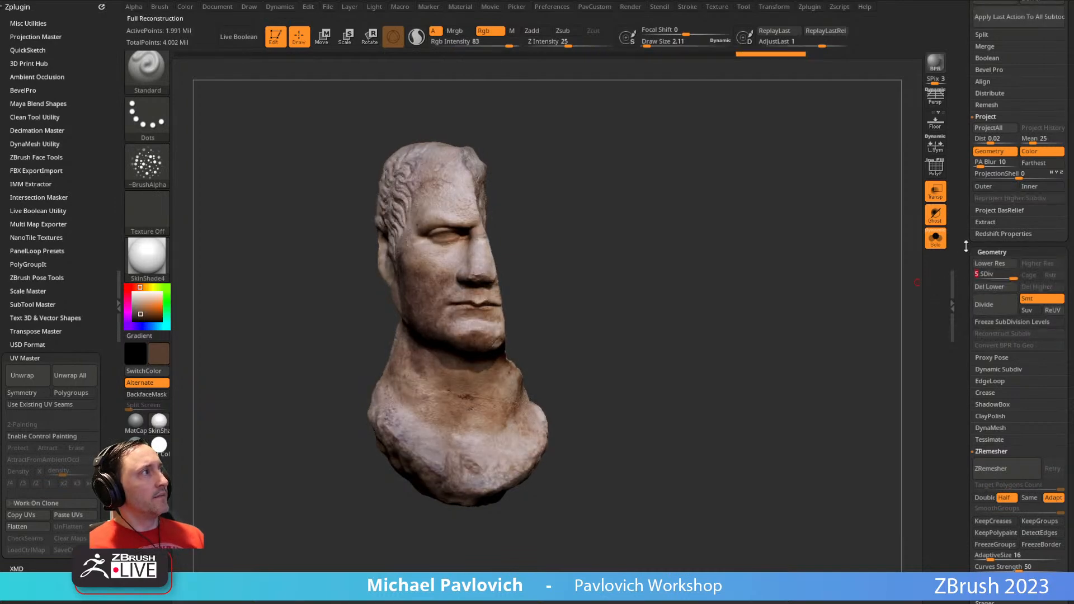
- Turn off Solo and transparency, and show only the original bust and its mirrored copy
{"action": "left_click_drag", "start_coordinate": [963, 247], "coordinate": [965, 342]}
{"action": "left_click", "coordinate": [936, 239]}
{"action": "left_click_drag", "start_coordinate": [759, 271], "coordinate": [794, 270]}
{"action": "left_click_drag", "start_coordinate": [963, 215], "coordinate": [967, 324]}
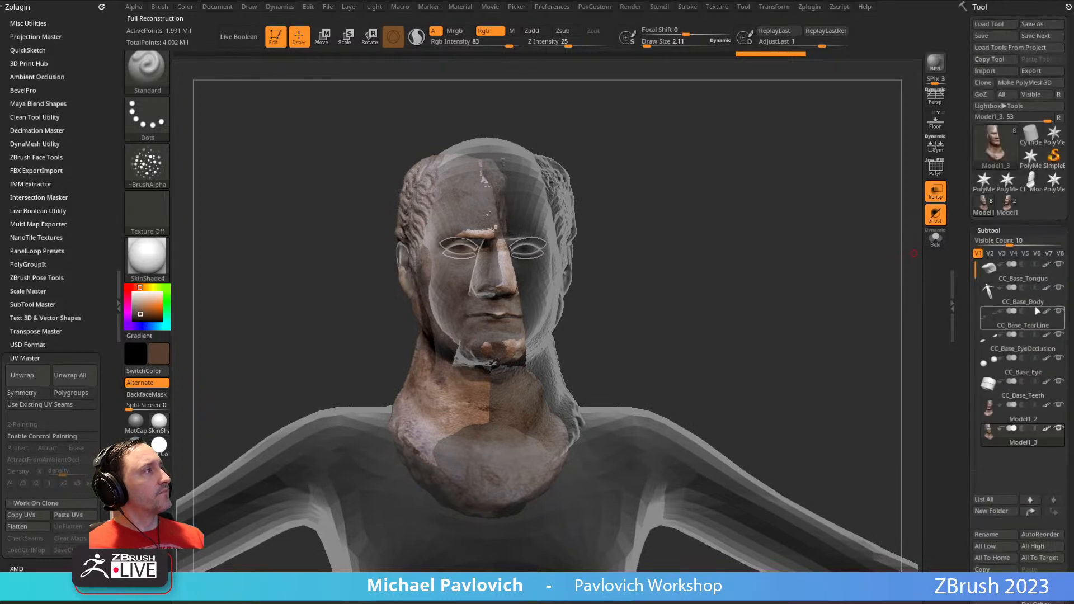
{"action": "left_click", "coordinate": [1059, 429], "text": "shift"}
{"action": "left_click", "coordinate": [1059, 429]}
{"action": "left_click", "coordinate": [1059, 405]}
{"action": "left_click_drag", "start_coordinate": [872, 325], "coordinate": [834, 308]}
{"action": "left_click", "coordinate": [936, 192]}
- Move the mirrored copy sideways to line up the two face halves at the centre
{"action": "key", "text": "w"}
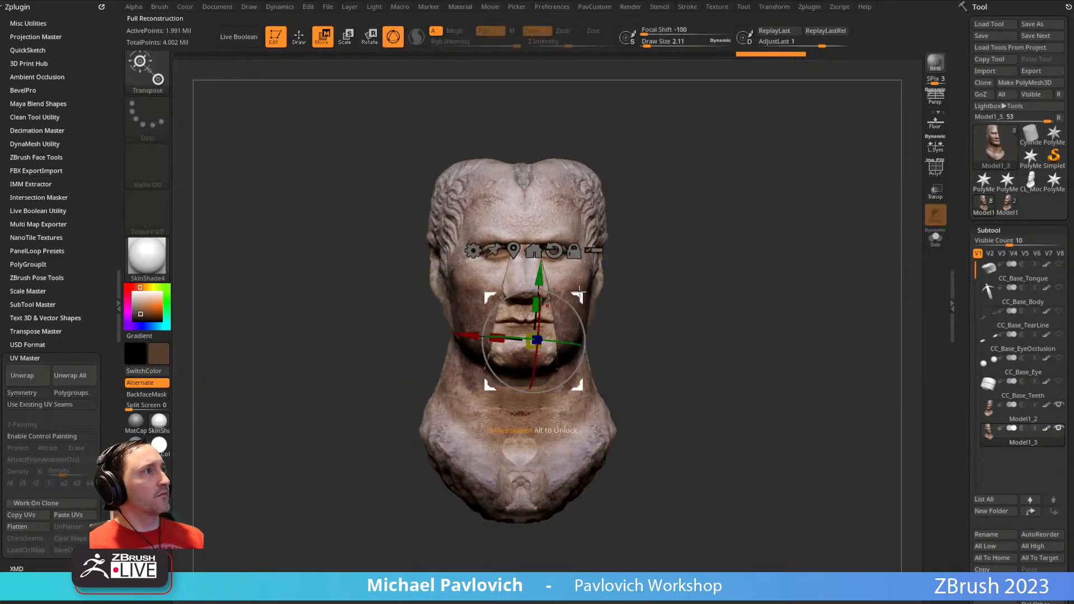
{"action": "mouse_move", "coordinate": [586, 295]}
{"action": "left_mouse_down"}
{"action": "mouse_move", "coordinate": [602, 295]}
{"action": "mouse_move", "coordinate": [570, 303]}
{"action": "left_mouse_up"}
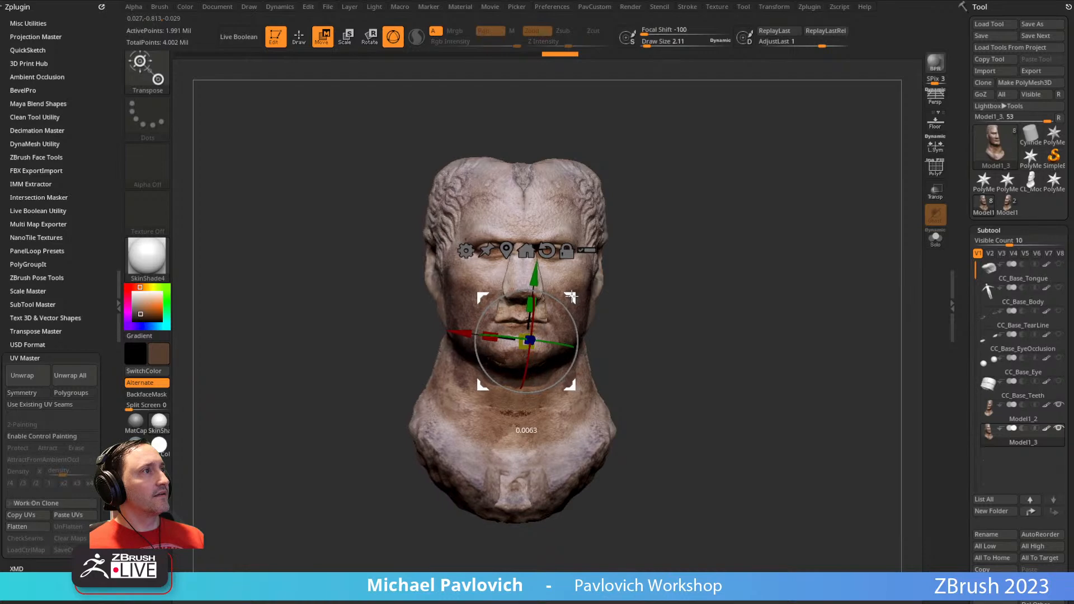
{"action": "key", "text": "q"}
{"action": "left_click_drag", "start_coordinate": [749, 261], "coordinate": [741, 287]}
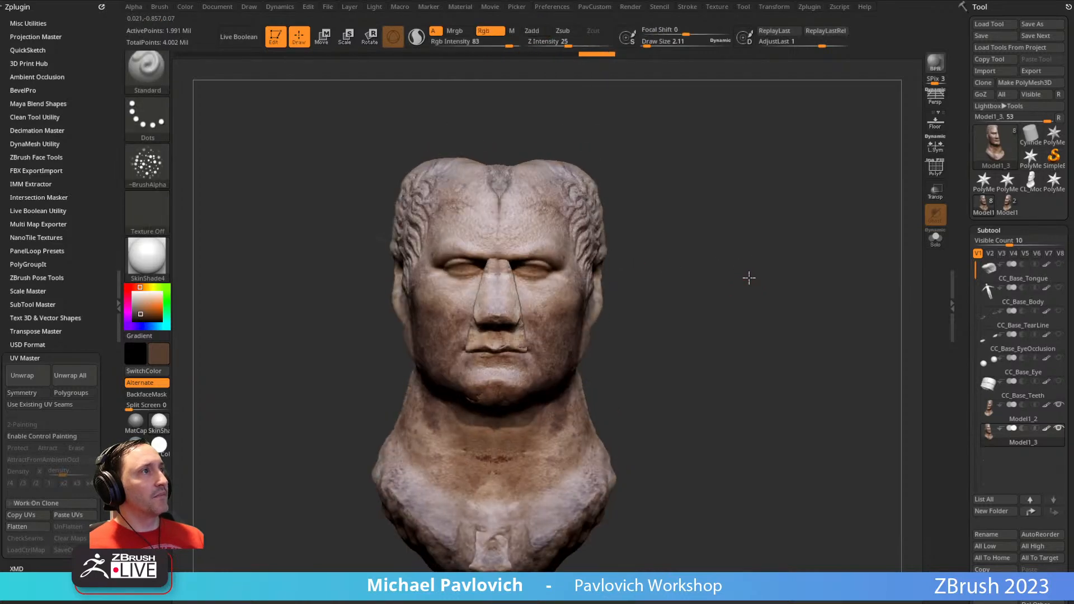
{"action": "key", "text": "w"}
{"action": "left_click_drag", "start_coordinate": [564, 309], "coordinate": [556, 317]}
{"action": "key", "text": "q"}
{"action": "mouse_move", "coordinate": [758, 288]}
{"action": "left_mouse_down"}
{"action": "mouse_move", "coordinate": [810, 291]}
{"action": "mouse_move", "coordinate": [747, 256]}
{"action": "mouse_move", "coordinate": [778, 294]}
{"action": "left_mouse_up"}
- Switch to the Move brush, undo a test stroke, turn off backface masking and set the draw size to about 17
{"action": "key", "text": "s"}
{"action": "key", "text": "b"}
{"action": "key", "text": "m"}
{"action": "key", "text": "v"}
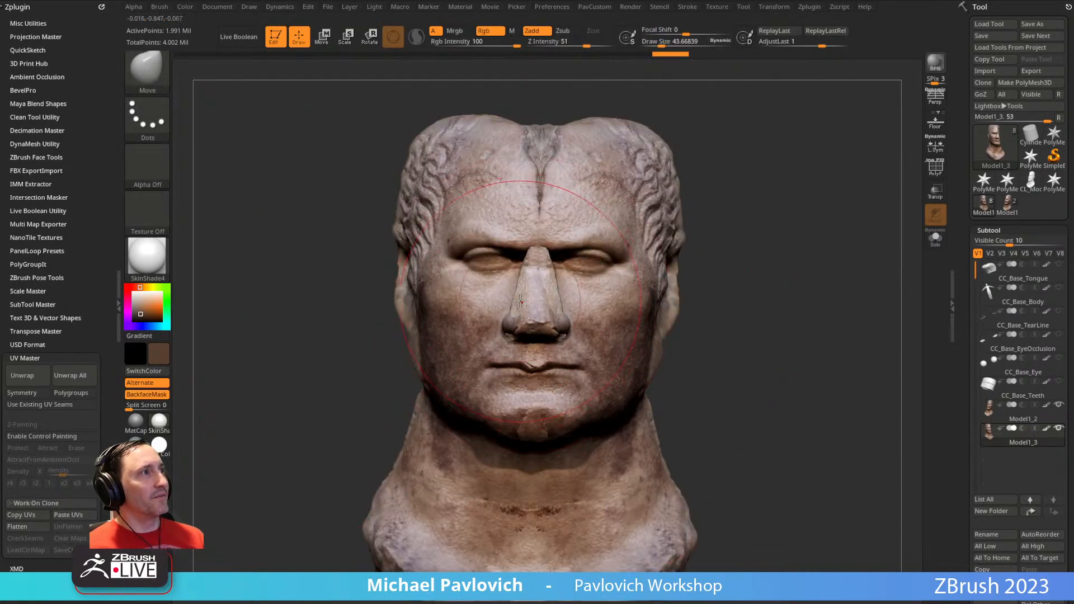
{"action": "left_click_drag", "start_coordinate": [510, 300], "coordinate": [506, 300]}
{"action": "key", "text": "s"}
{"action": "key", "text": "ctrl+z"}
{"action": "left_click", "coordinate": [161, 394]}
{"action": "key", "text": "s"}
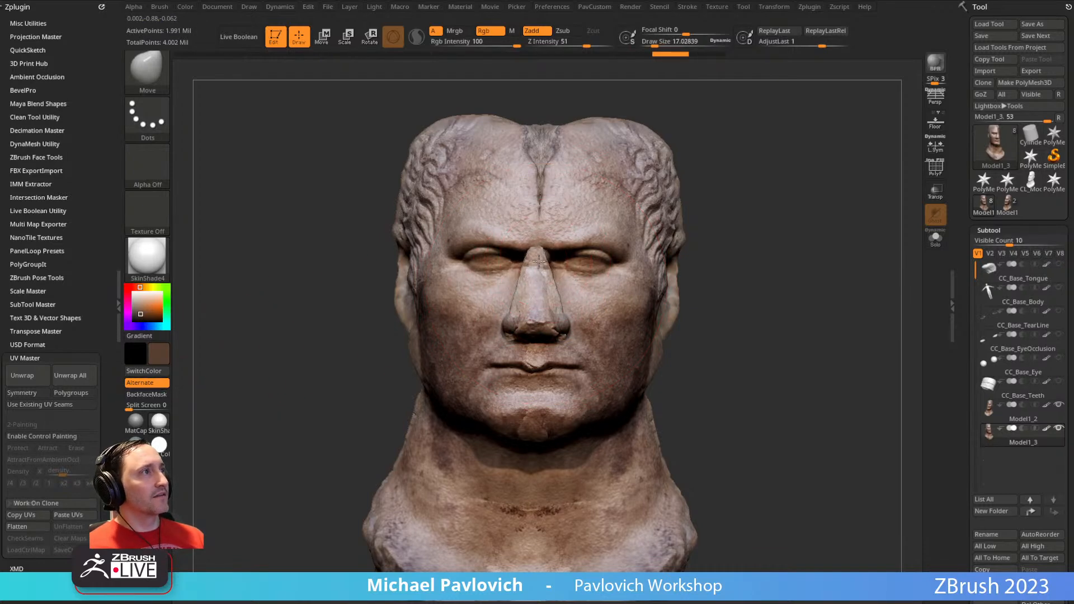
- Reshape the mirrored half's centre seam, forehead, jaw and shoulder with the Move brush, using a draw size of about 65 for the broad areas
{"action": "right_click_drag", "start_coordinate": [593, 284], "coordinate": [531, 185]}
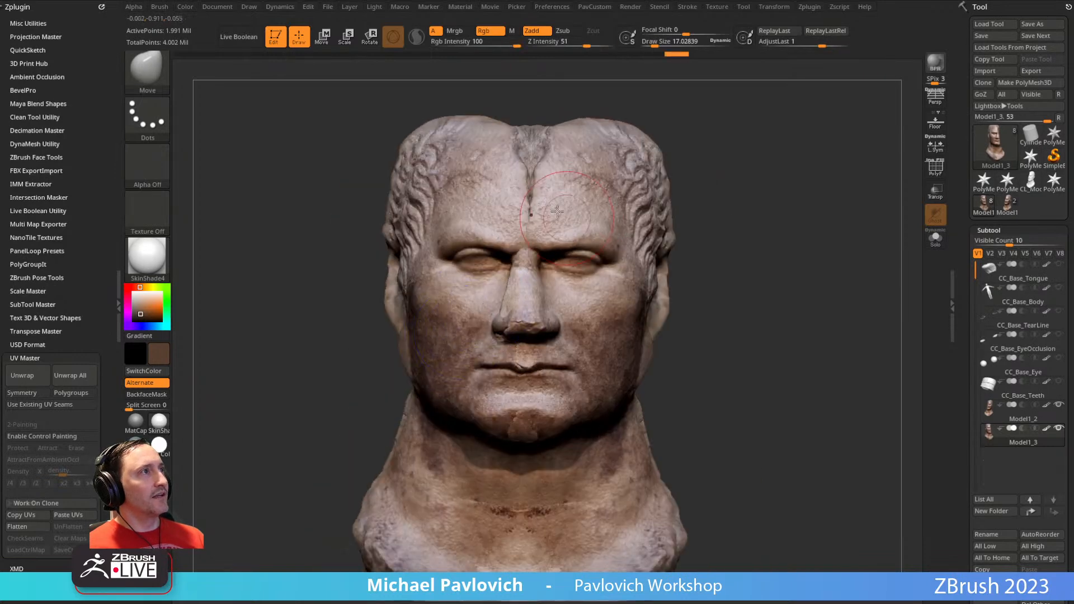
{"action": "right_click_drag", "start_coordinate": [726, 122], "coordinate": [730, 145], "text": "ctrl"}
{"action": "key", "text": "s"}
{"action": "left_click_drag", "start_coordinate": [477, 179], "coordinate": [472, 179]}
{"action": "left_click_drag", "start_coordinate": [448, 220], "coordinate": [452, 222]}
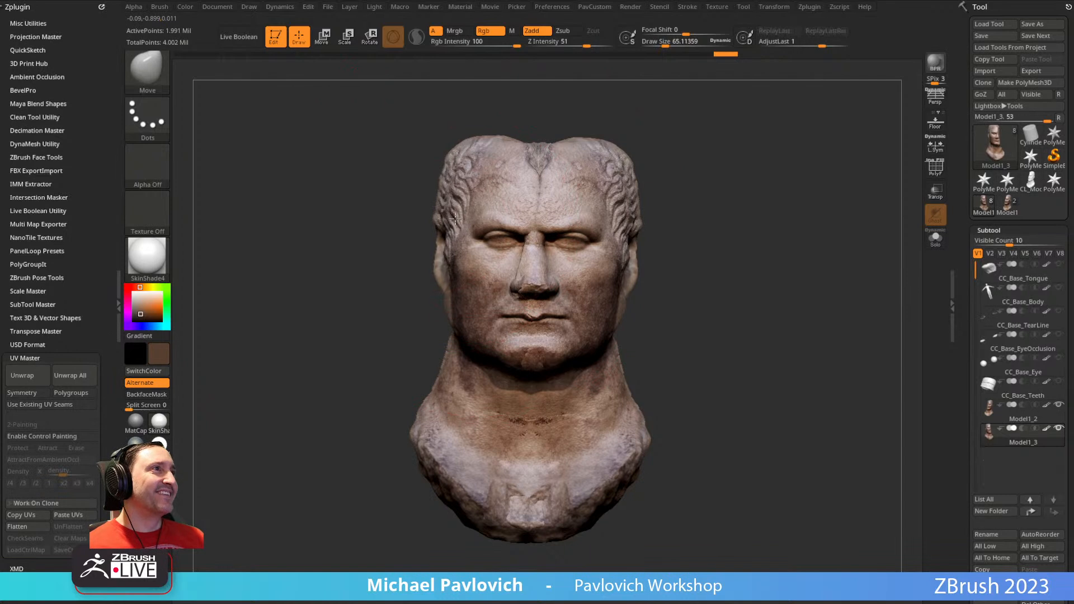
{"action": "left_click_drag", "start_coordinate": [473, 339], "coordinate": [477, 338]}
{"action": "left_click_drag", "start_coordinate": [441, 440], "coordinate": [452, 438]}
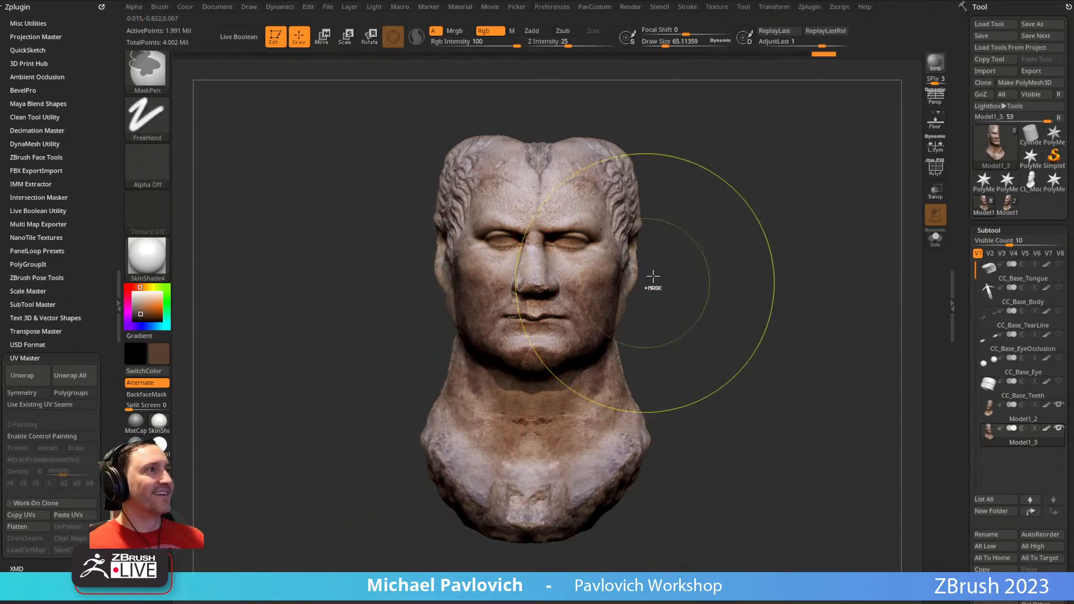
- Undo and redo the Move strokes on the mirrored half to compare the shapes
{"action": "key", "text": "ctrl+z"}
{"action": "key", "text": "ctrl+z"}
{"action": "key", "text": "w"}
{"action": "key", "text": "ctrl+shift+z"}
{"action": "key", "text": "ctrl+shift+z"}
{"action": "key", "text": "ctrl+shift+z"}
{"action": "key", "text": "q"}
{"action": "left_click", "coordinate": [573, 263], "text": "alt"}
{"action": "mouse_move", "coordinate": [693, 229]}
{"action": "left_mouse_down"}
{"action": "mouse_move", "coordinate": [735, 238]}
{"action": "mouse_move", "coordinate": [582, 252]}
{"action": "mouse_move", "coordinate": [645, 230]}
{"action": "mouse_move", "coordinate": [697, 234]}
{"action": "mouse_move", "coordinate": [637, 260]}
{"action": "left_mouse_up"}
- Switch back to the Standard brush with a draw size of about 3.18
{"action": "key", "text": "s"}
{"action": "key", "text": "b"}
{"action": "key", "text": "s"}
{"action": "key", "text": "t"}
{"action": "key", "text": "s"}
{"action": "key", "text": "s"}
{"action": "left_click_drag", "start_coordinate": [542, 345], "coordinate": [464, 199]}
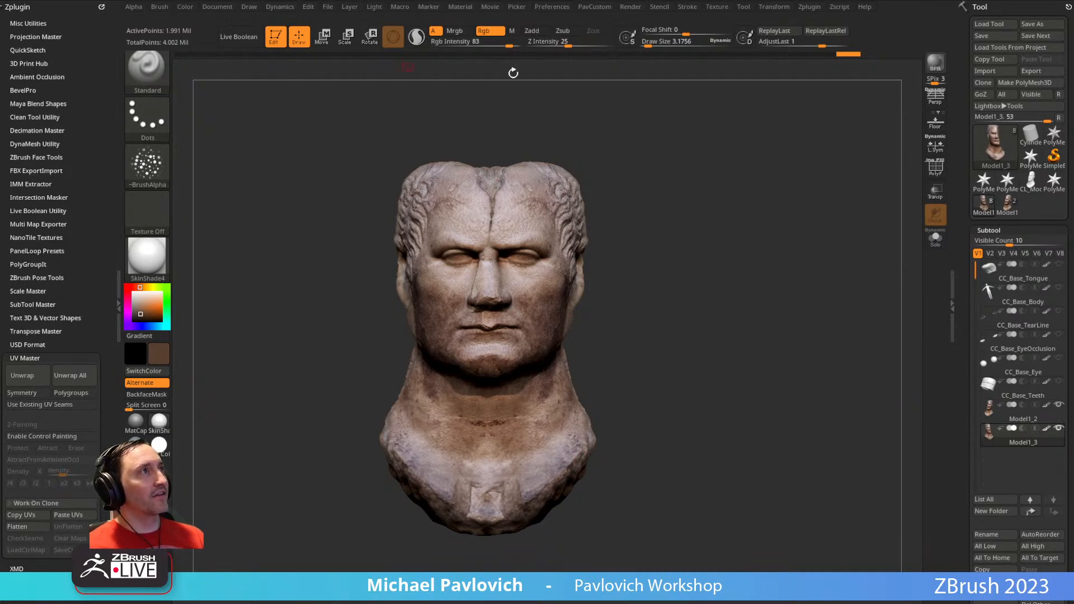
- Delete the mirrored copy Model1_3 so that only the original half-face bust remains
{"action": "left_click_drag", "start_coordinate": [642, 306], "coordinate": [633, 161]}
{"action": "left_click_drag", "start_coordinate": [673, 284], "coordinate": [784, 329]}
{"action": "scroll", "coordinate": [985, 503], "scroll_direction": "down", "scroll_amount": 2}
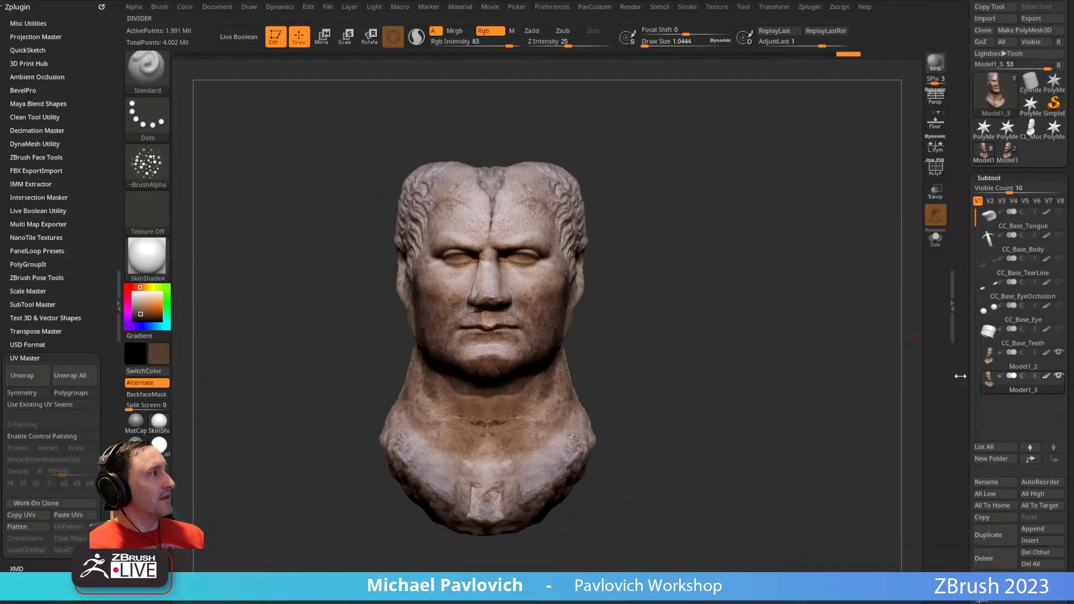
{"action": "left_click", "coordinate": [983, 558]}
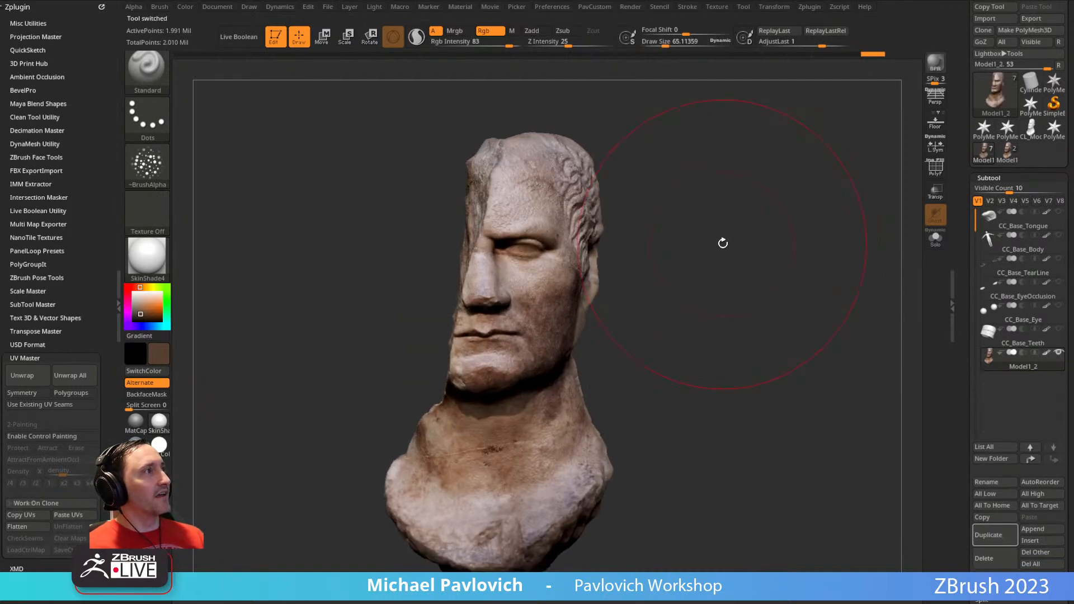
{"action": "left_click_drag", "start_coordinate": [700, 251], "coordinate": [673, 225], "text": "alt"}
{"action": "left_click_drag", "start_coordinate": [961, 329], "coordinate": [961, 140]}
{"action": "left_click_drag", "start_coordinate": [962, 403], "coordinate": [963, 148]}
{"action": "scroll", "coordinate": [961, 275], "scroll_direction": "down", "scroll_amount": 3}
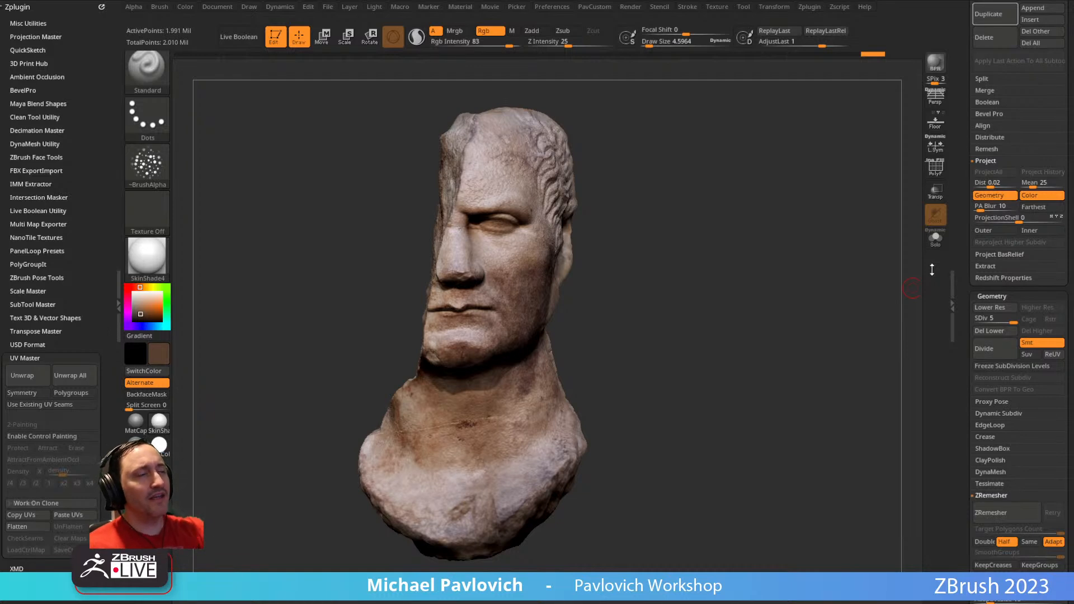
{"action": "key", "text": "s"}
{"action": "mouse_move", "coordinate": [675, 287]}
{"action": "left_mouse_down"}
{"action": "mouse_move", "coordinate": [688, 290]}
{"action": "mouse_move", "coordinate": [674, 292]}
{"action": "left_mouse_up"}
{"action": "key", "text": "s"}
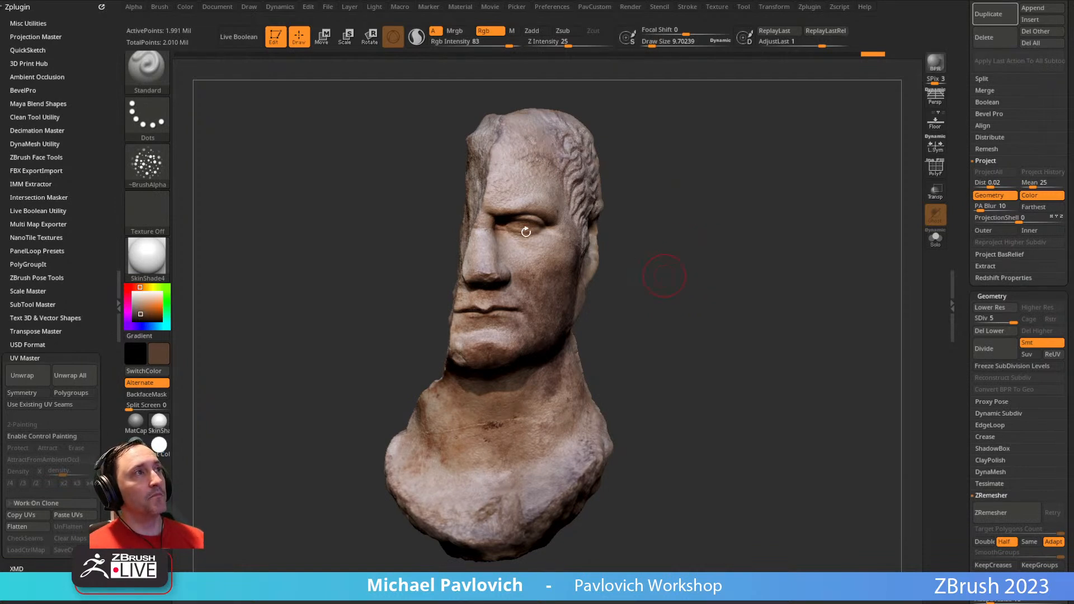
{"action": "left_click_drag", "start_coordinate": [681, 203], "coordinate": [648, 207]}
{"action": "key", "text": "s"}
{"action": "key", "text": "s"}
{"action": "left_click_drag", "start_coordinate": [455, 331], "coordinate": [470, 331]}
{"action": "left_click_drag", "start_coordinate": [703, 243], "coordinate": [684, 243]}
{"action": "key", "text": "s"}
{"action": "left_click_drag", "start_coordinate": [685, 244], "coordinate": [703, 250]}
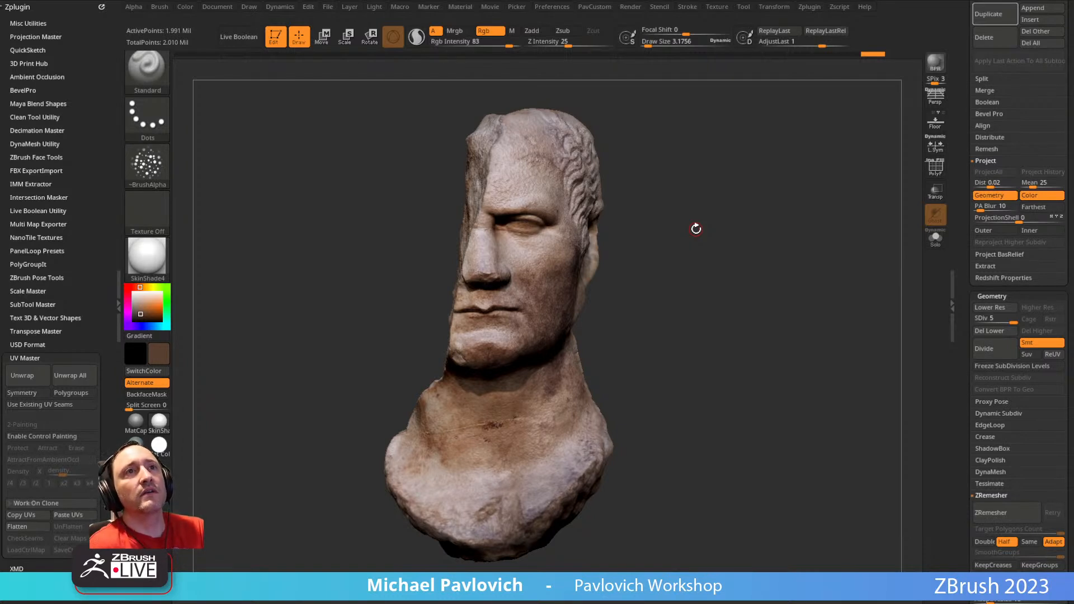
{"action": "left_click_drag", "start_coordinate": [622, 291], "coordinate": [706, 290]}
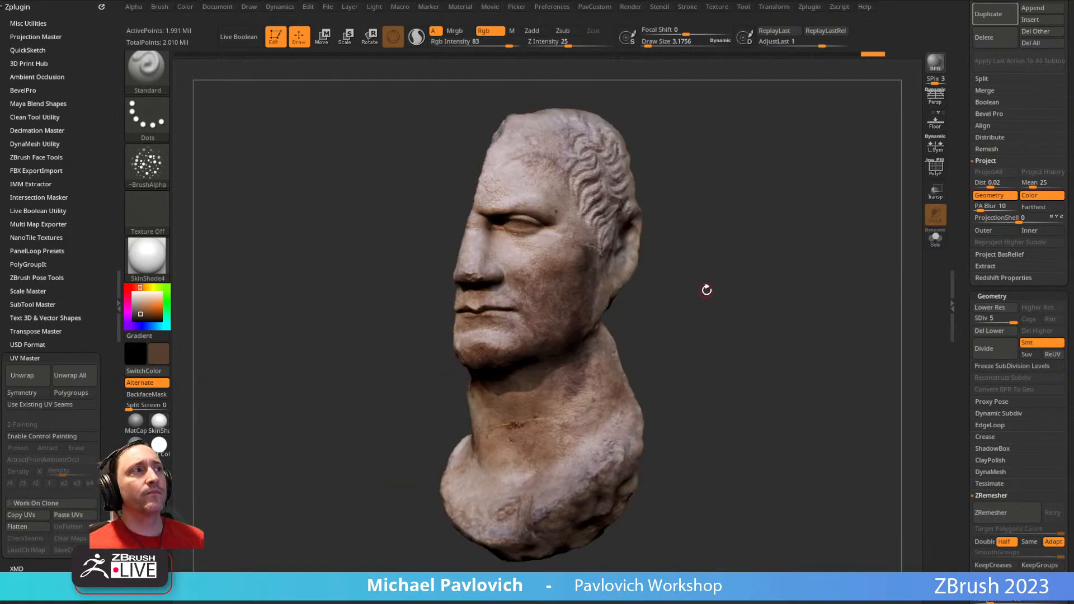
- Toggle the polypaint off and on to compare the bust's bare sculpted detail with its coloured surface
{"action": "left_click", "coordinate": [935, 238]}
{"action": "left_click", "coordinate": [933, 239]}
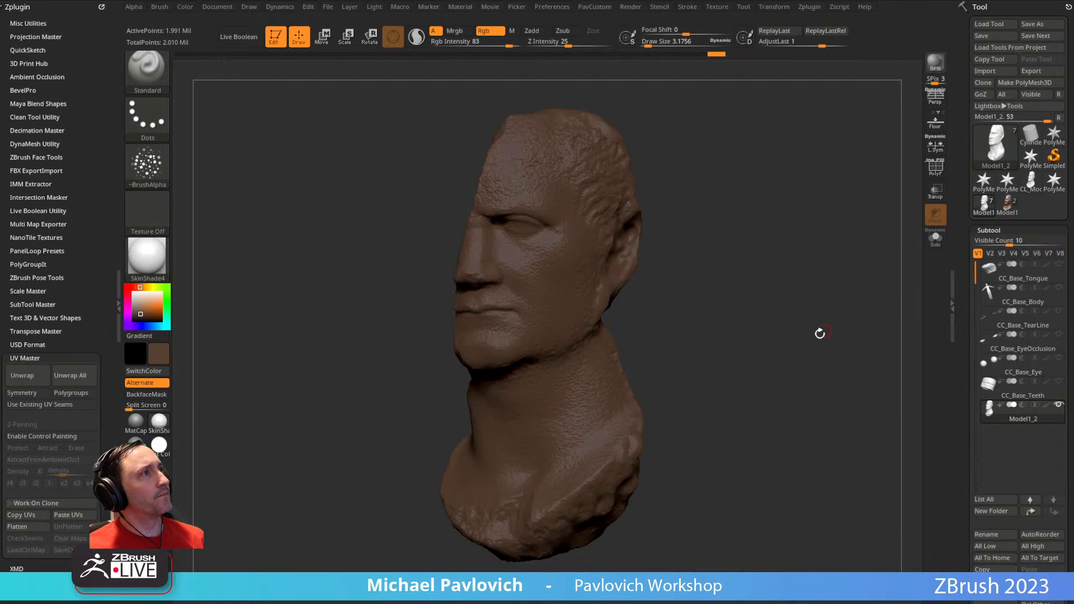
{"action": "left_click", "coordinate": [1046, 405], "text": "shift"}
{"action": "left_click", "coordinate": [1046, 406], "text": "shift"}
{"action": "left_click", "coordinate": [1046, 406], "text": "shift"}
{"action": "mouse_move", "coordinate": [770, 336]}
{"action": "left_mouse_down"}
{"action": "mouse_move", "coordinate": [784, 334]}
{"action": "mouse_move", "coordinate": [751, 350]}
{"action": "left_mouse_up"}
{"action": "key", "text": "s"}
{"action": "mouse_move", "coordinate": [775, 355]}
{"action": "left_mouse_down"}
{"action": "mouse_move", "coordinate": [750, 360]}
{"action": "mouse_move", "coordinate": [765, 349]}
{"action": "left_mouse_up"}
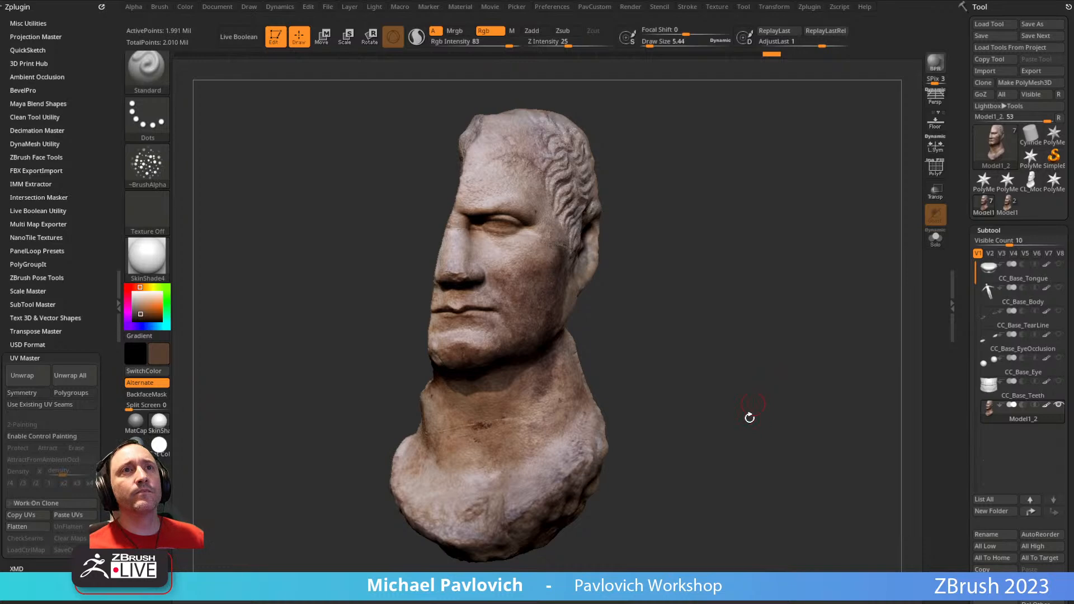
- Switch to the browser, search the YouTube channel for "contrast" and look through the listed ZBrush videos
{"action": "left_click_drag", "start_coordinate": [611, 603], "coordinate": [452, 18]}
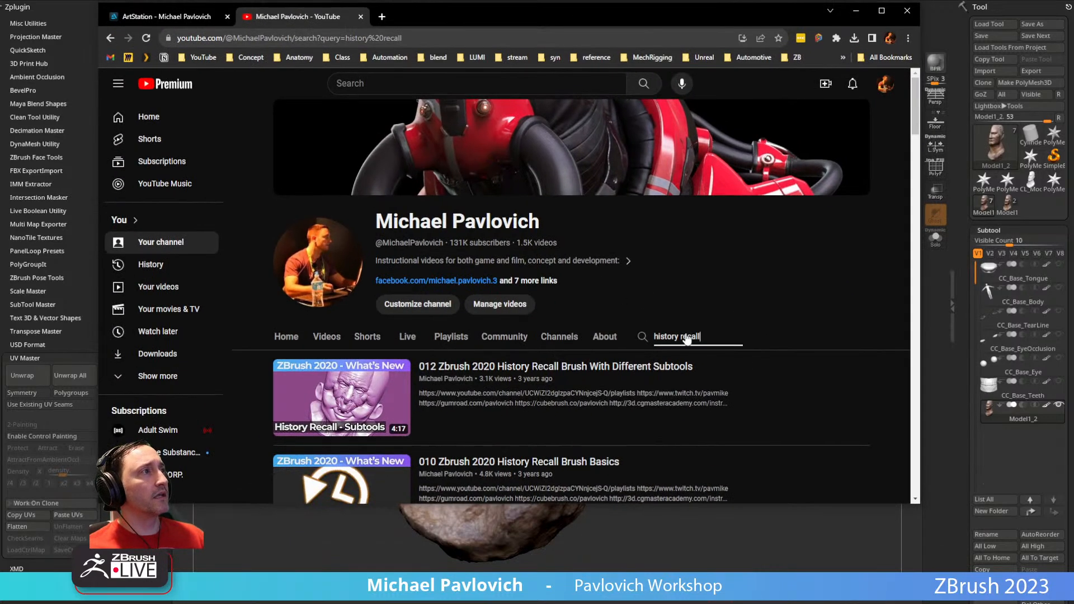
{"action": "type", "text": "contrast"}
{"action": "key", "text": "Return"}
{"action": "scroll", "coordinate": [472, 383], "scroll_direction": "down", "scroll_amount": 2}
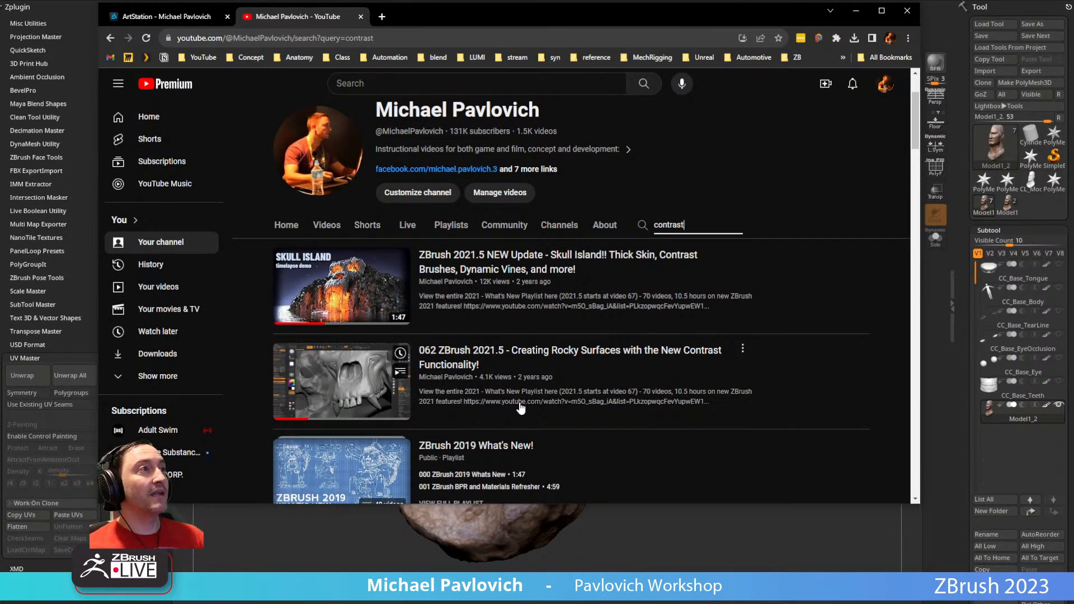
{"action": "scroll", "coordinate": [521, 405], "scroll_direction": "down", "scroll_amount": 1}
{"action": "scroll", "coordinate": [523, 405], "scroll_direction": "down", "scroll_amount": 1}
{"action": "scroll", "coordinate": [520, 293], "scroll_direction": "up", "scroll_amount": 2}
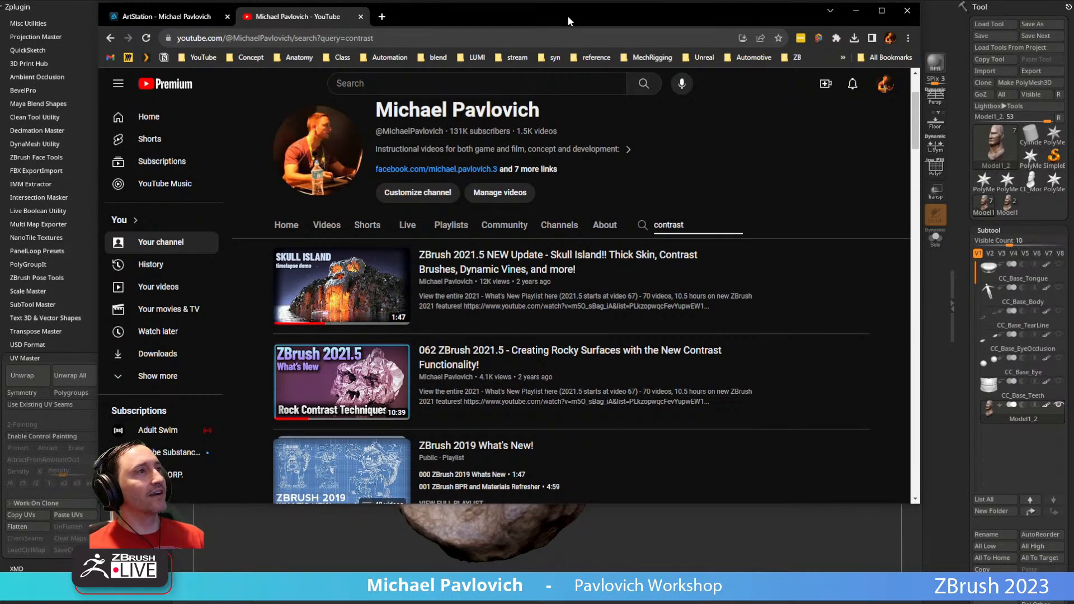
{"action": "left_click_drag", "start_coordinate": [568, 13], "coordinate": [568, 0]}
- Locate the Contrast setting among the bust's Deformation options and examine the brushes starting with C
{"action": "scroll", "coordinate": [964, 279], "scroll_direction": "down", "scroll_amount": 10}
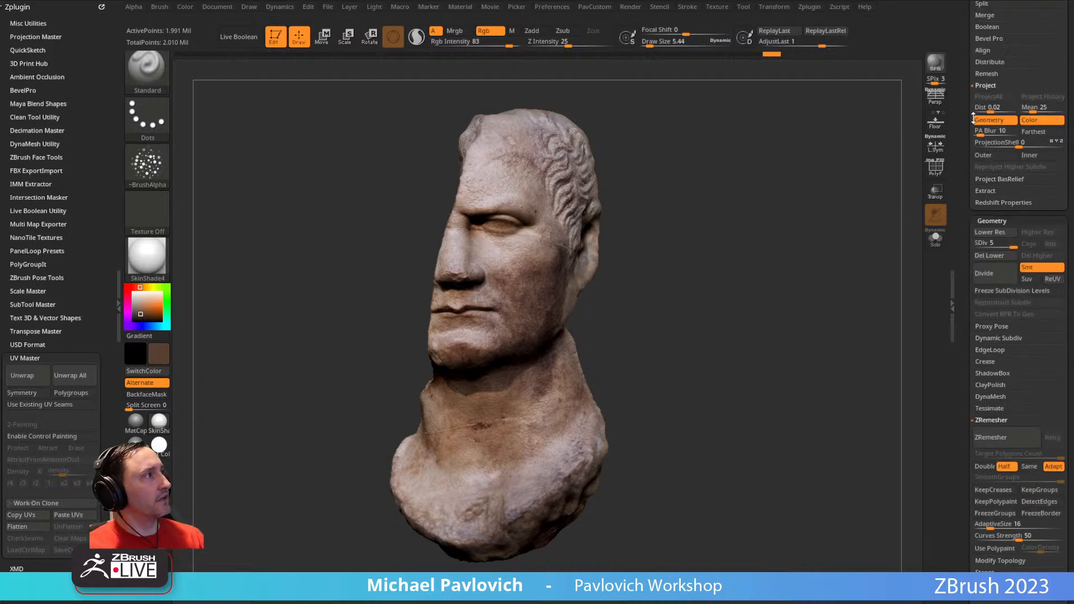
{"action": "scroll", "coordinate": [979, 337], "scroll_direction": "down", "scroll_amount": 4, "text": "shift"}
{"action": "left_click", "coordinate": [991, 377], "text": "shift"}
{"action": "left_click", "coordinate": [991, 297]}
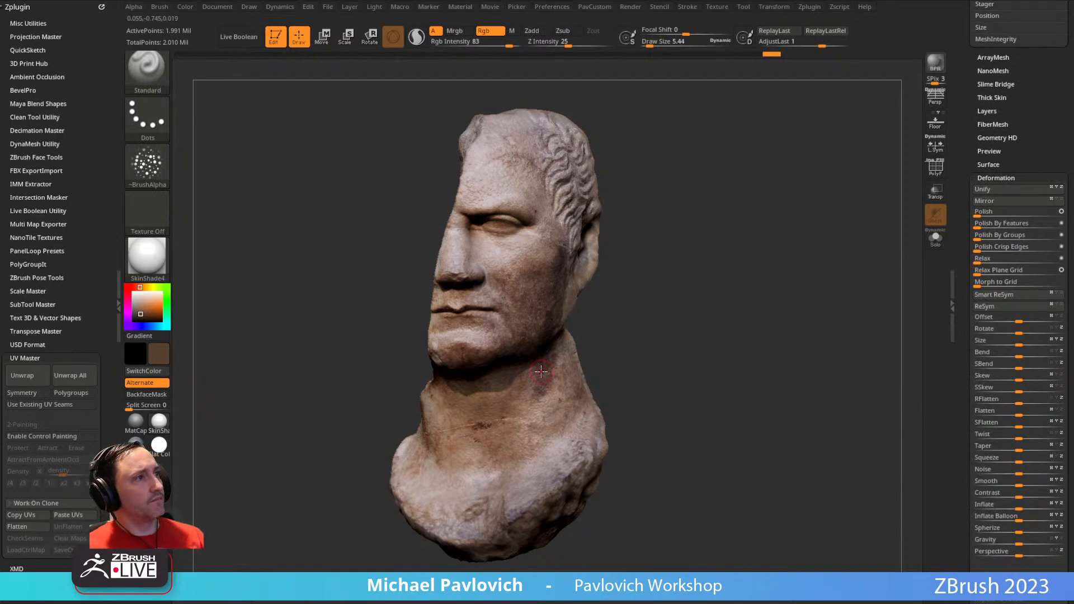
{"action": "left_click_drag", "start_coordinate": [743, 178], "coordinate": [722, 170]}
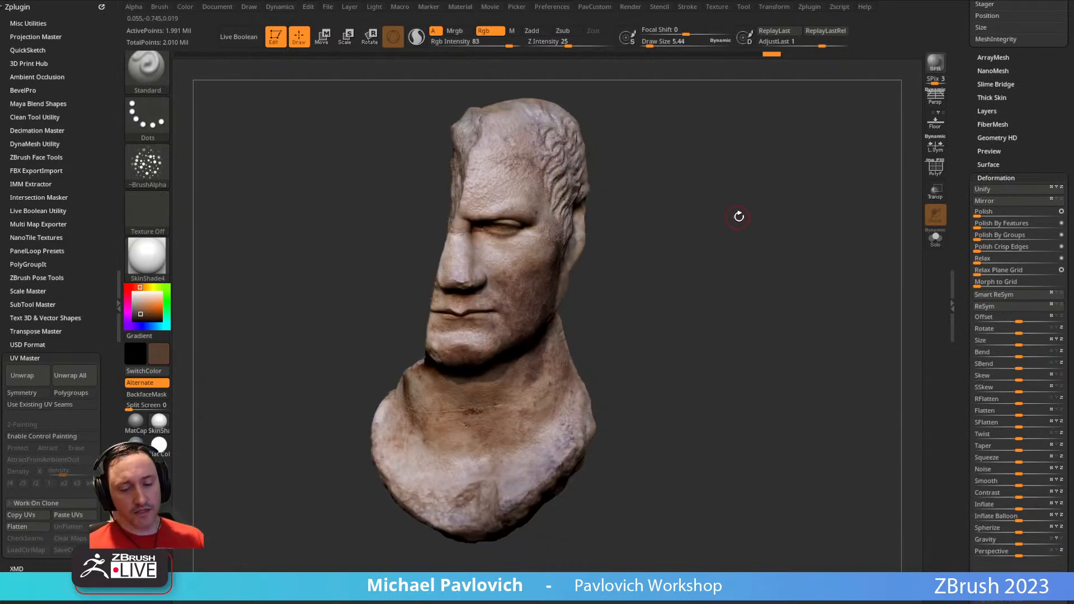
{"action": "key", "text": "b"}
{"action": "key", "text": "c"}
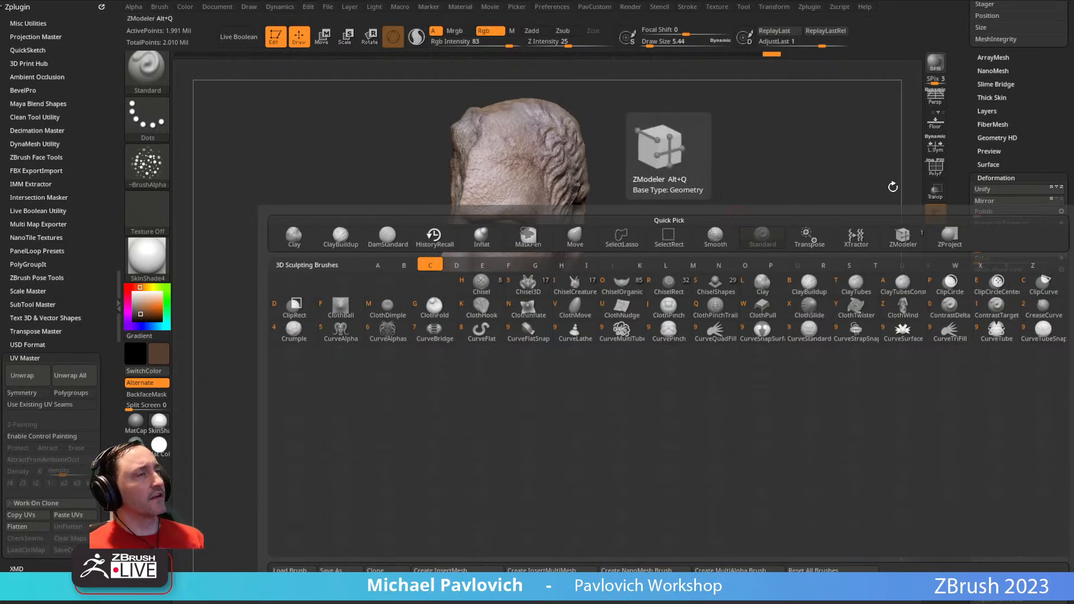
{"action": "key", "text": "Escape"}
- Set the draw size to 1 and export the Model1_2 bust to a file
{"action": "key", "text": "s"}
{"action": "left_click_drag", "start_coordinate": [787, 260], "coordinate": [762, 250]}
{"action": "mouse_move", "coordinate": [966, 151]}
{"action": "left_mouse_down"}
{"action": "mouse_move", "coordinate": [959, 324]}
{"action": "mouse_move", "coordinate": [839, 324]}
{"action": "mouse_move", "coordinate": [842, 333]}
{"action": "left_mouse_up"}
{"action": "key", "text": "s"}
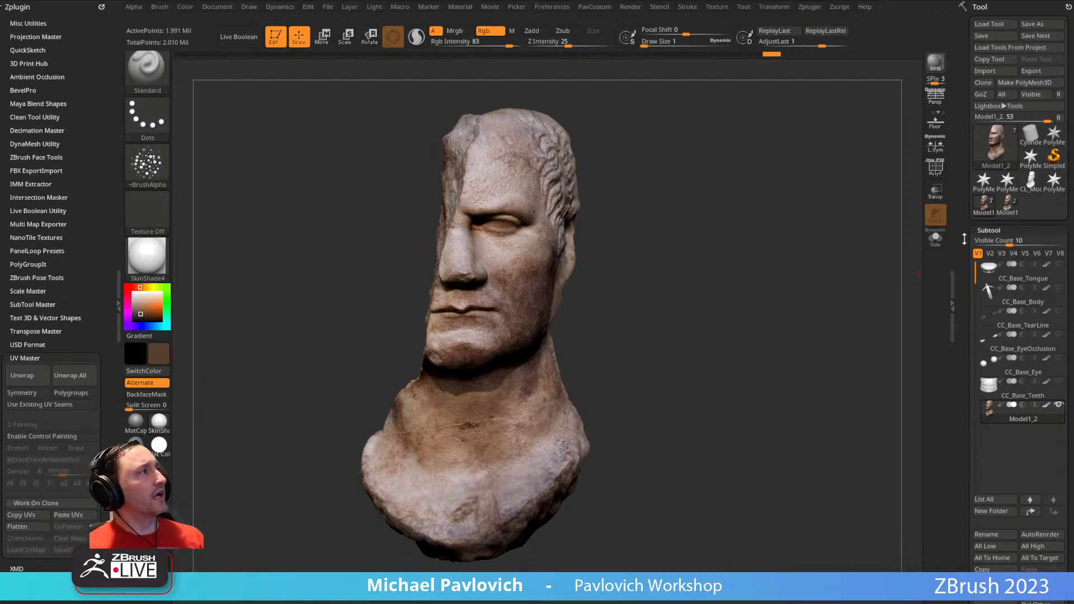
{"action": "left_click", "coordinate": [1032, 71]}
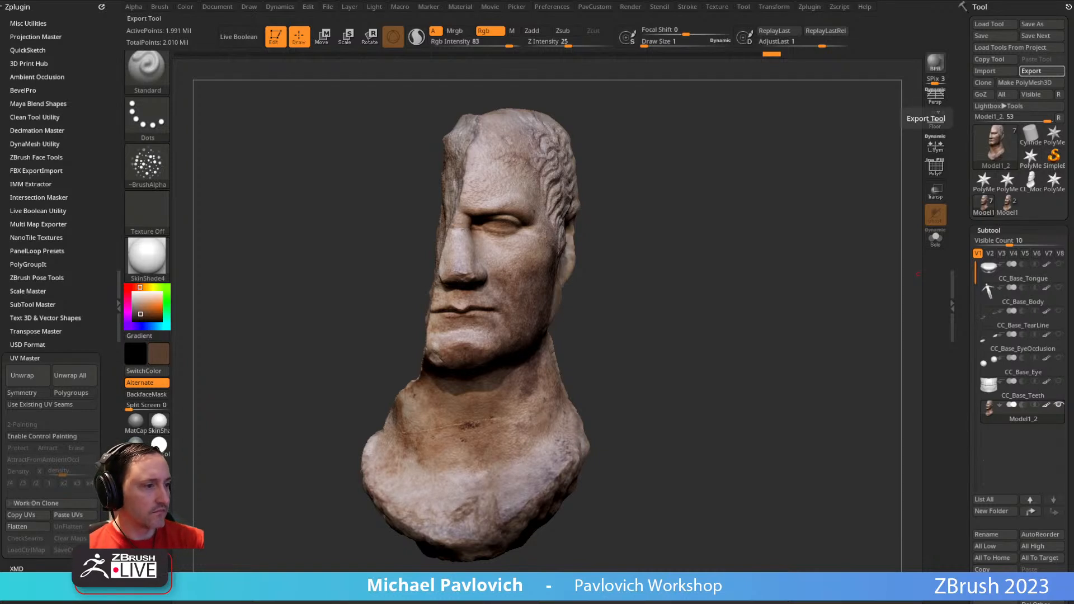
{"action": "left_click", "coordinate": [1041, 71]}
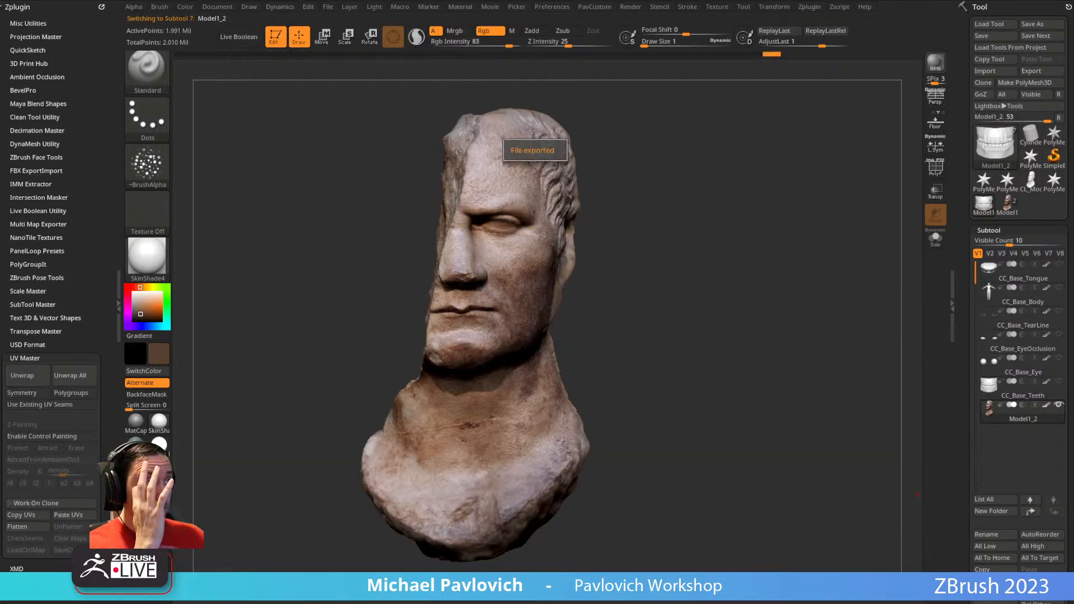
{"action": "left_click_drag", "start_coordinate": [742, 426], "coordinate": [748, 425]}
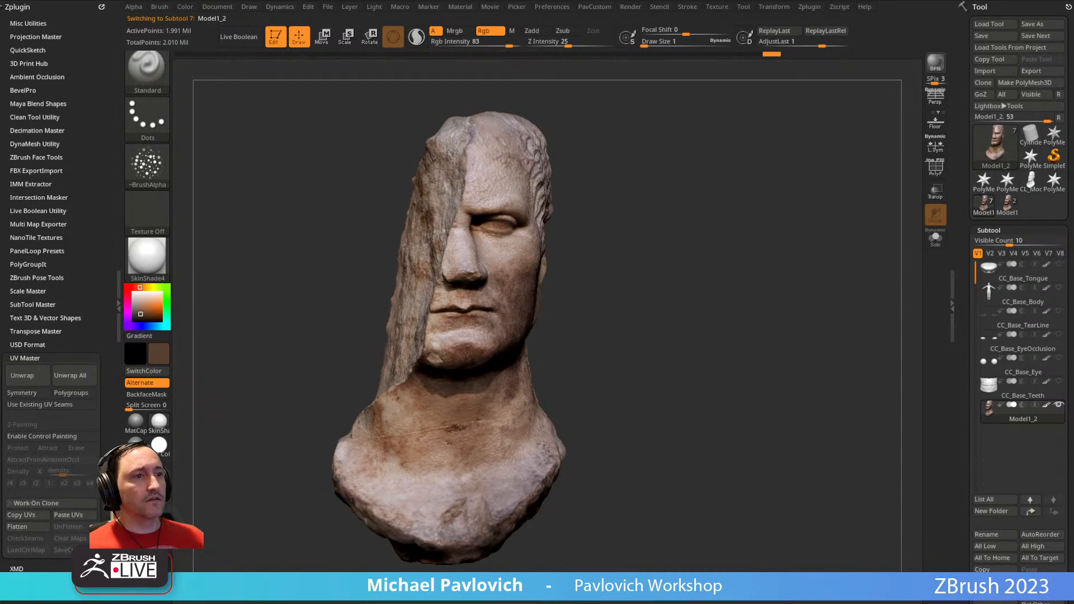
- Check the Headshot v2 setup in Character Creator and return to ZBrush
{"action": "key", "text": "alt+Tab"}
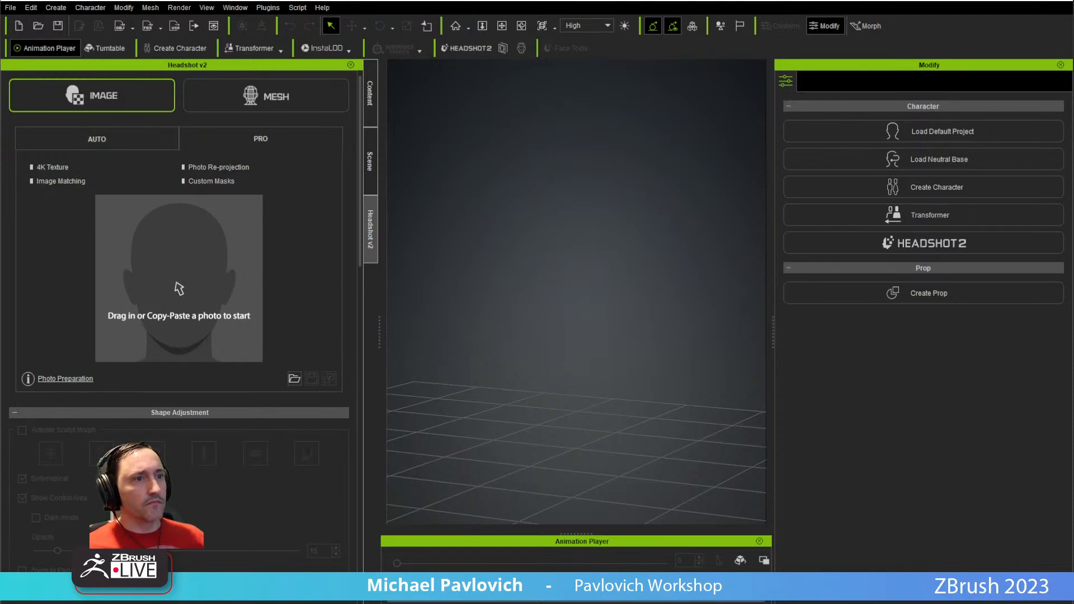
{"action": "key", "text": "alt+Tab"}
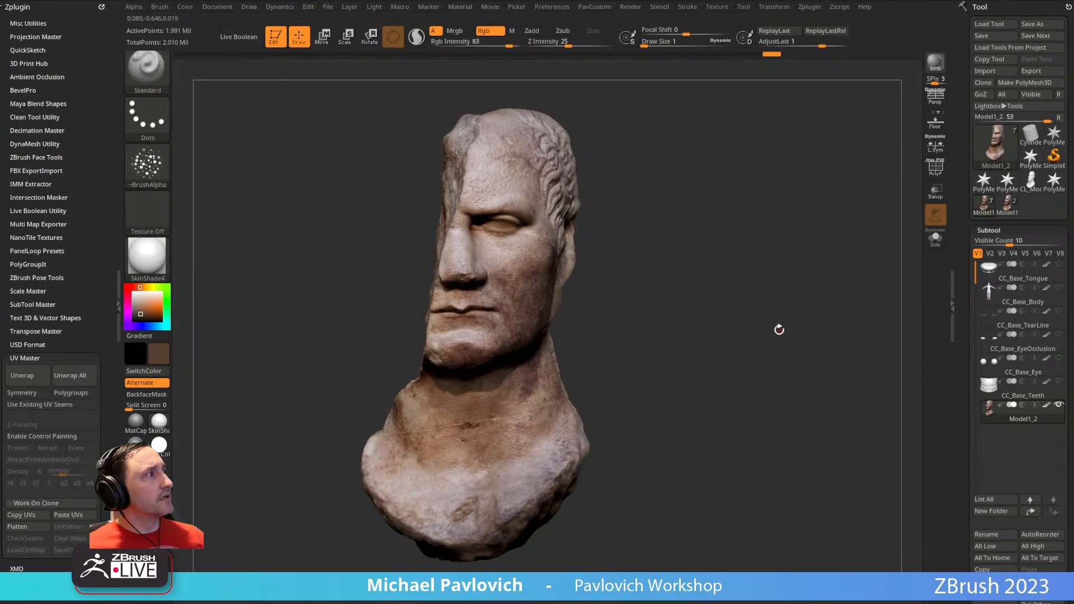
- Delete all the other subtools so that only the Model1_2 bust remains in the tool
{"action": "left_click", "coordinate": [1031, 71]}
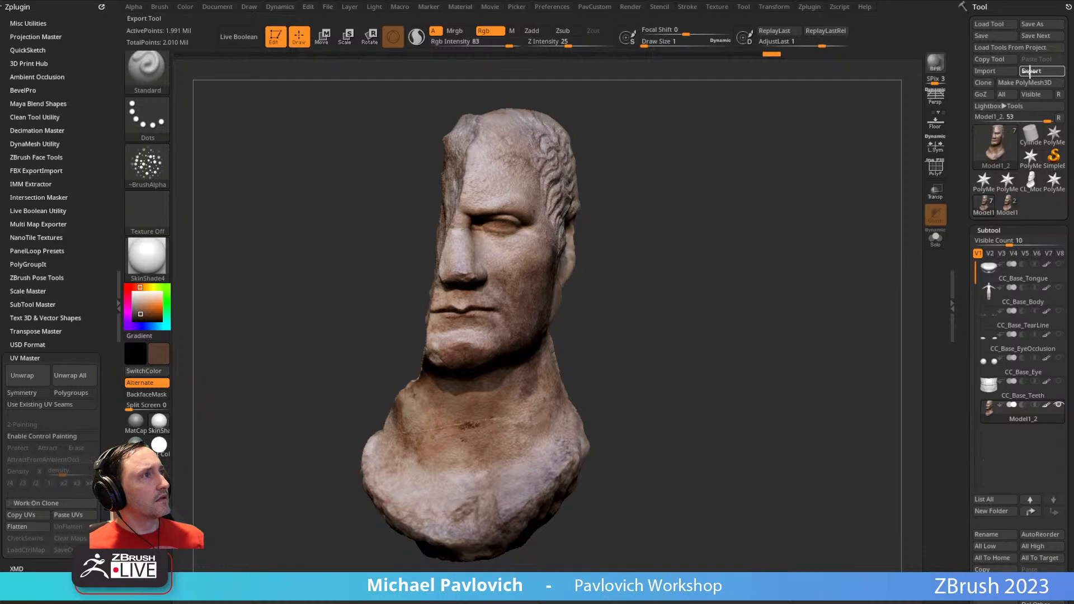
{"action": "mouse_move", "coordinate": [965, 302]}
{"action": "left_mouse_down"}
{"action": "mouse_move", "coordinate": [964, 185]}
{"action": "mouse_move", "coordinate": [964, 313]}
{"action": "left_mouse_up"}
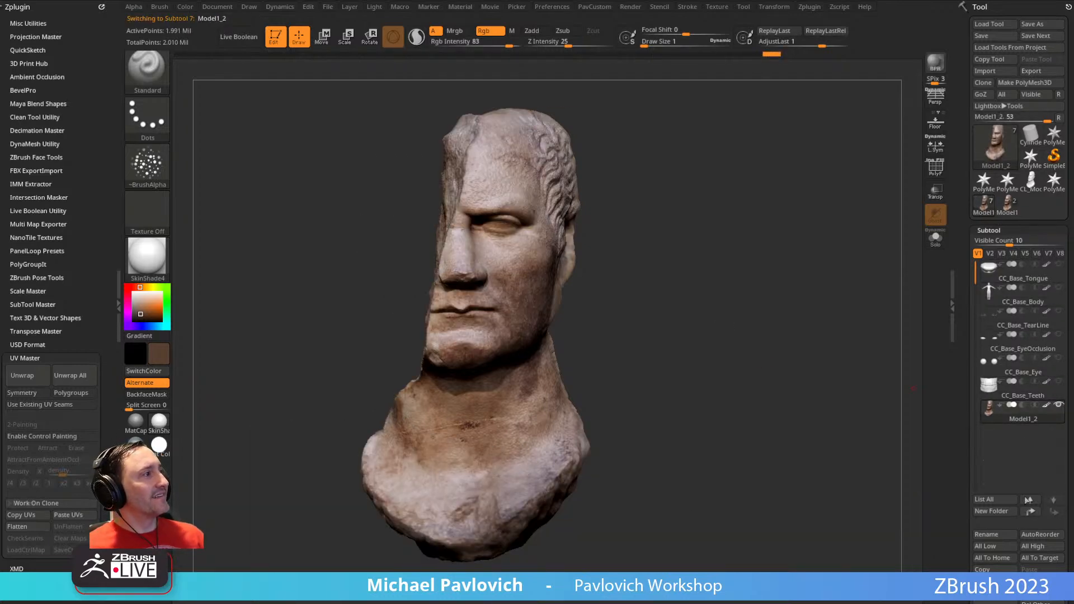
{"action": "left_click", "coordinate": [955, 537]}
{"action": "scroll", "coordinate": [966, 508], "scroll_direction": "down", "scroll_amount": 2}
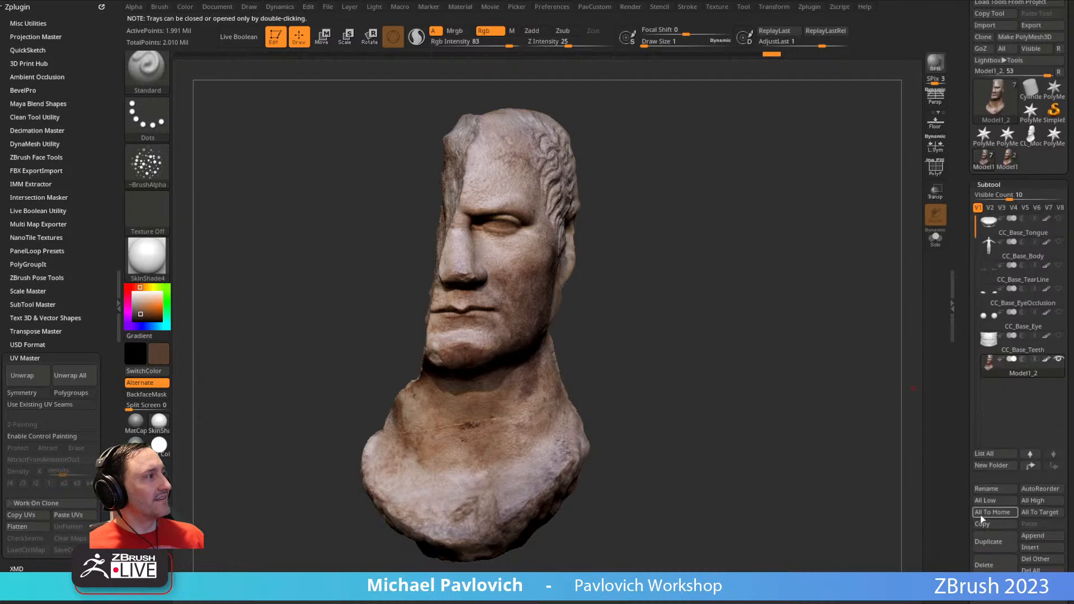
{"action": "left_click", "coordinate": [1035, 558]}
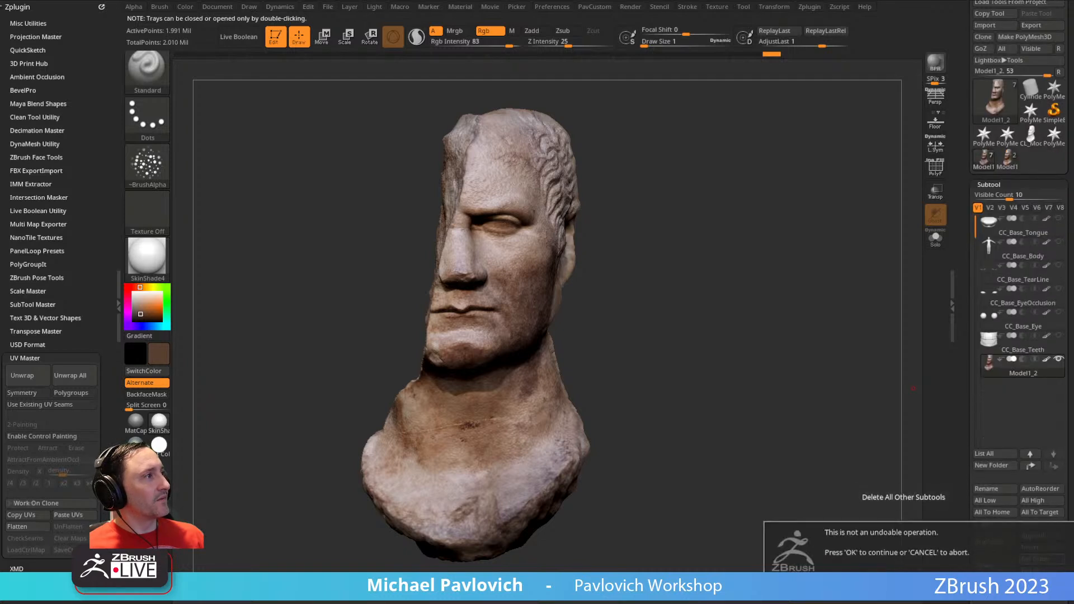
{"action": "left_click", "coordinate": [1006, 553]}
{"action": "scroll", "coordinate": [966, 456], "scroll_direction": "up", "scroll_amount": 2}
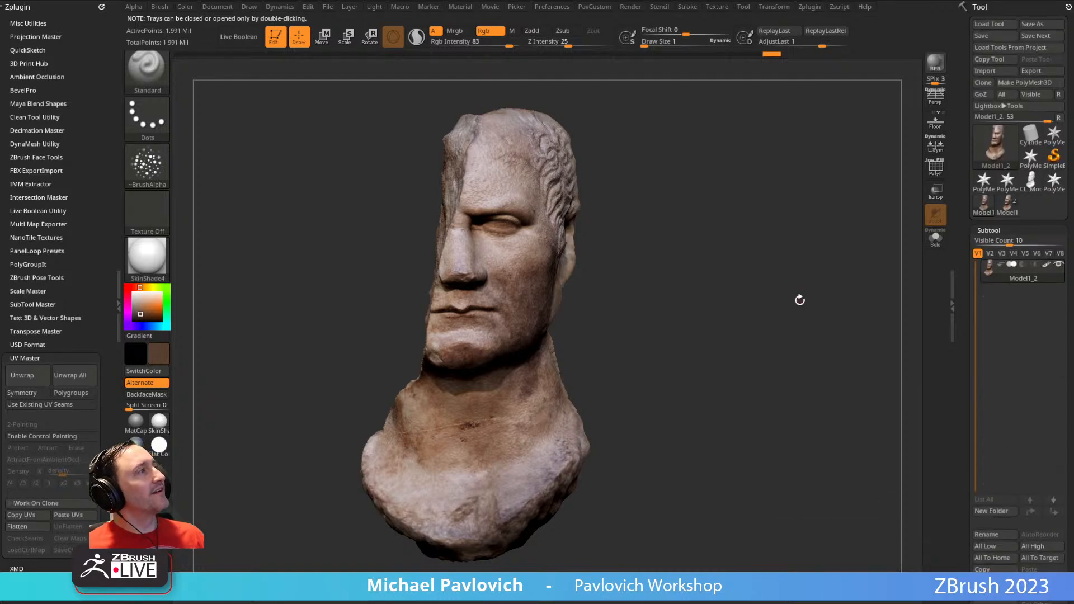
- Check the Model1_1 tool, return to Model1_2, and review the bust's subdivision level and side view
{"action": "mouse_move", "coordinate": [987, 214]}
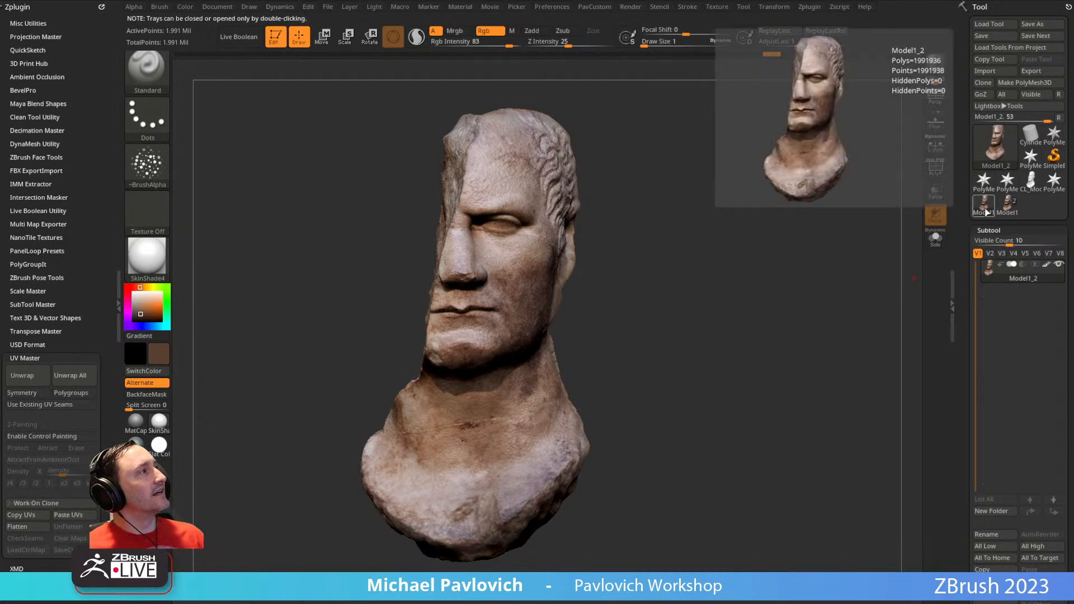
{"action": "left_click", "coordinate": [1007, 207]}
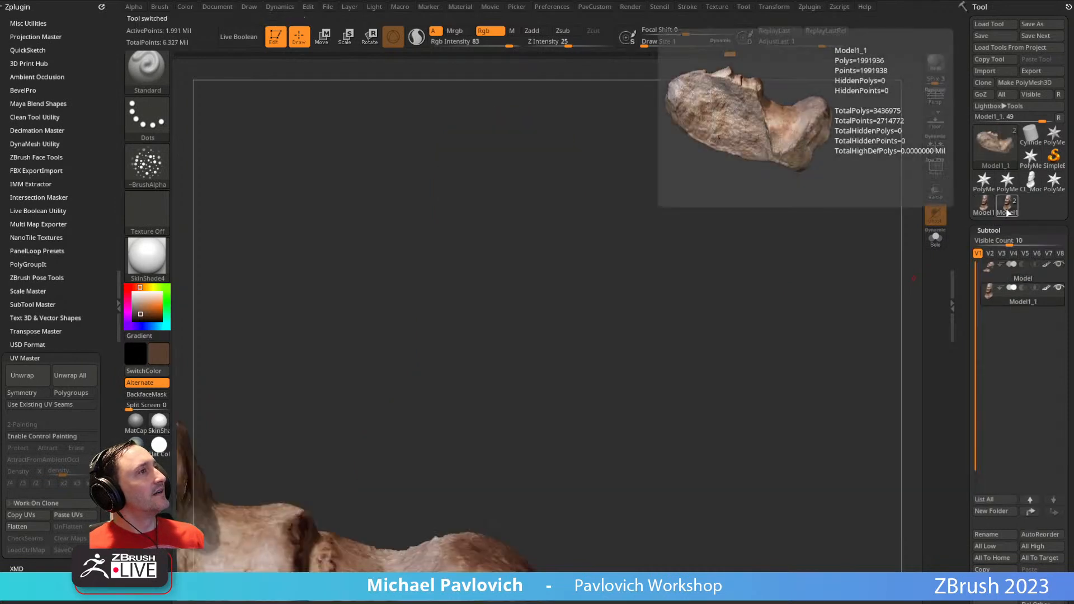
{"action": "left_click", "coordinate": [984, 205]}
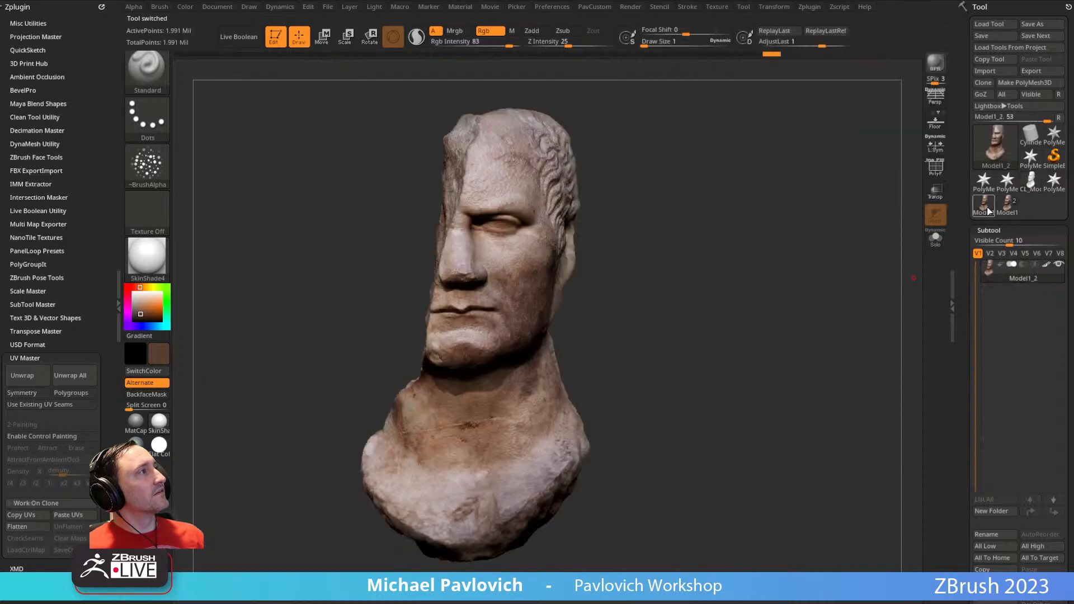
{"action": "left_click_drag", "start_coordinate": [956, 309], "coordinate": [958, 334]}
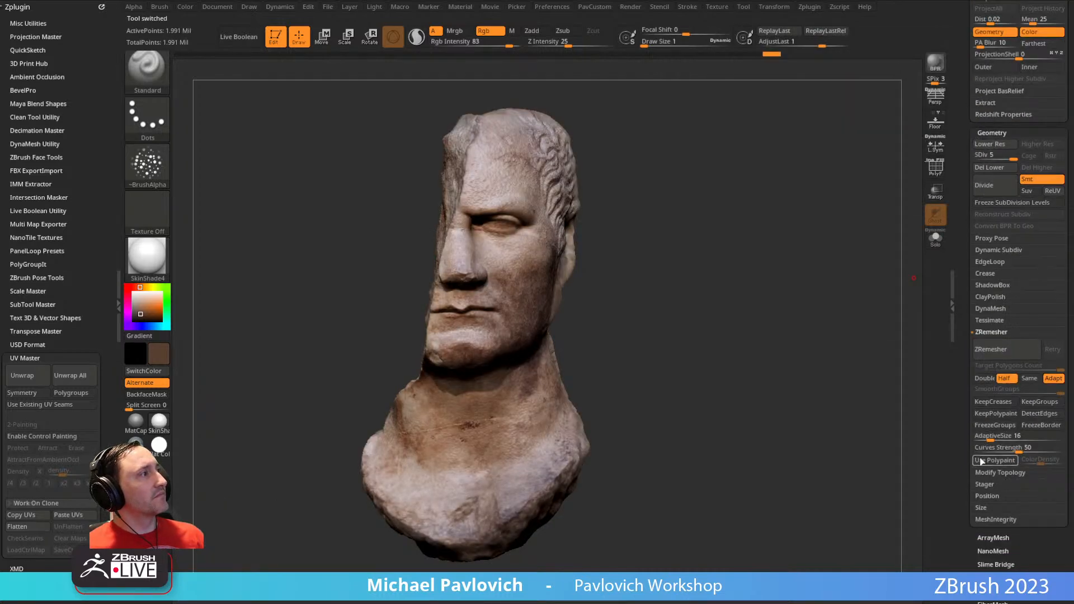
{"action": "left_click_drag", "start_coordinate": [1013, 158], "coordinate": [1014, 158]}
{"action": "left_click_drag", "start_coordinate": [744, 249], "coordinate": [643, 260]}
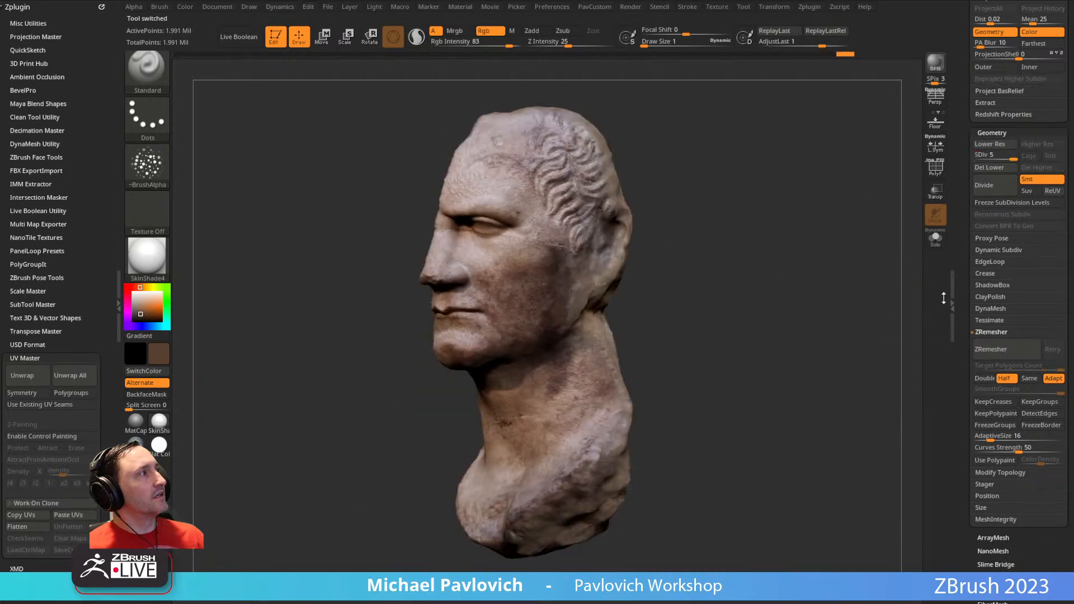
- Adjust the bust's texture map selection and export the Model1_2 subtool to a file
{"action": "scroll", "coordinate": [966, 304], "scroll_direction": "down", "scroll_amount": 10}
{"action": "left_click", "coordinate": [1036, 296]}
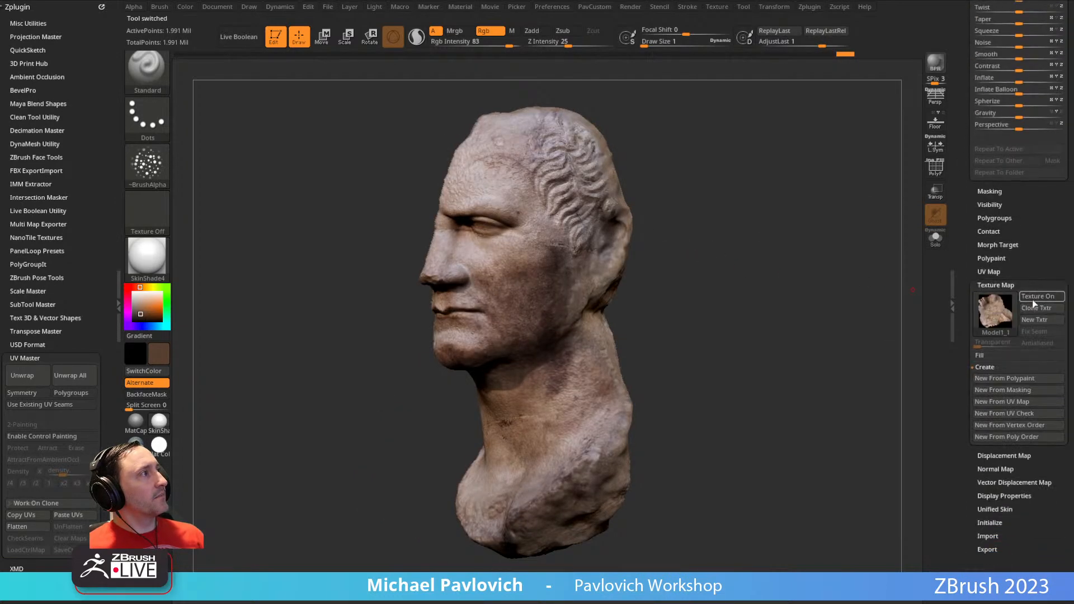
{"action": "left_click", "coordinate": [995, 311]}
{"action": "left_click", "coordinate": [423, 320]}
{"action": "left_click_drag", "start_coordinate": [960, 210], "coordinate": [959, 380]}
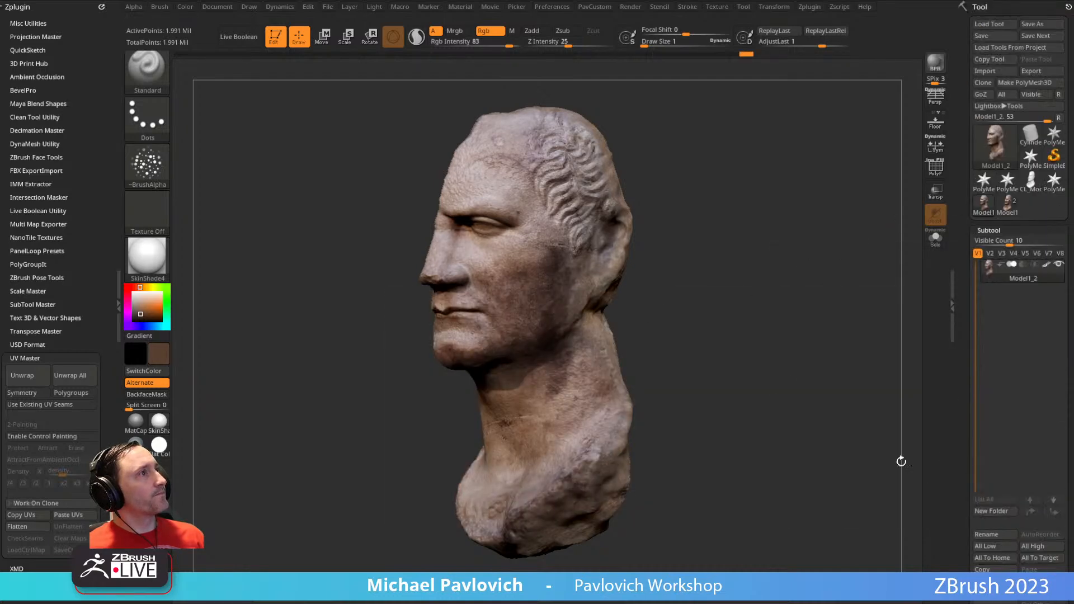
{"action": "left_click_drag", "start_coordinate": [727, 380], "coordinate": [801, 388]}
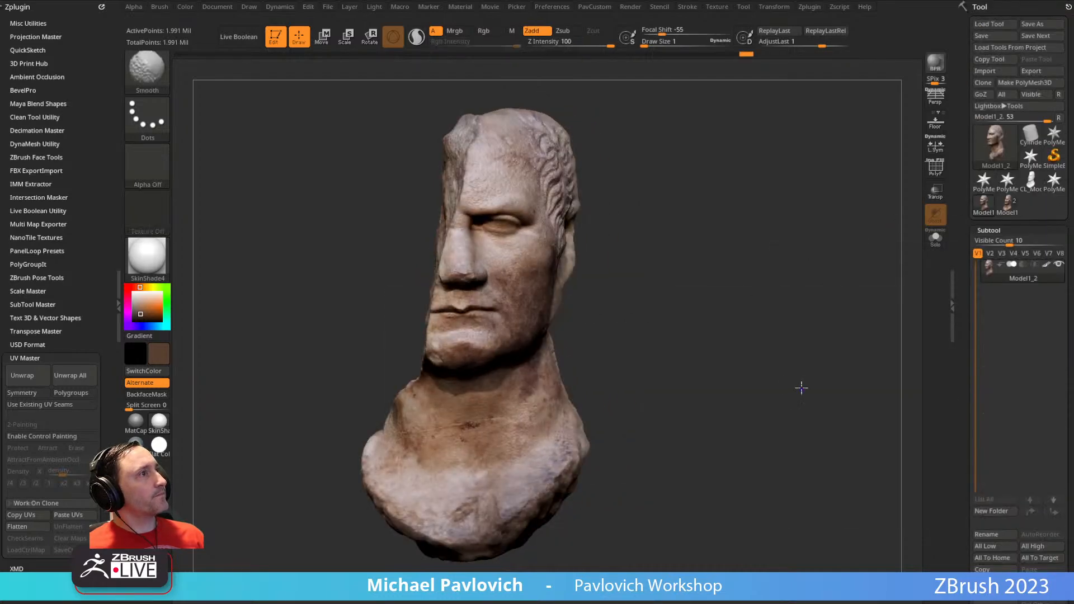
{"action": "left_click", "coordinate": [1038, 70]}
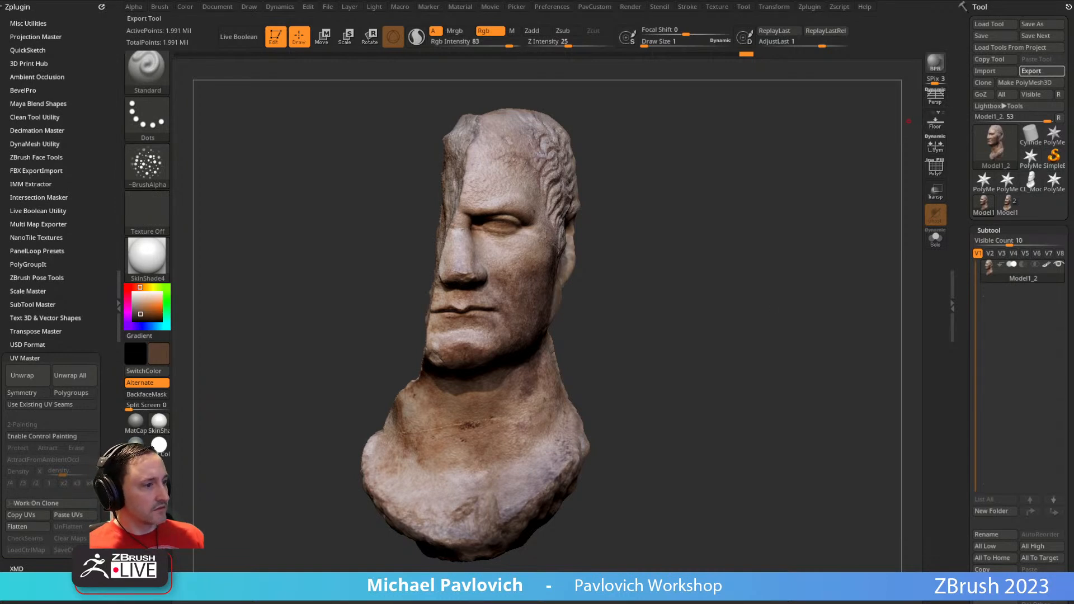
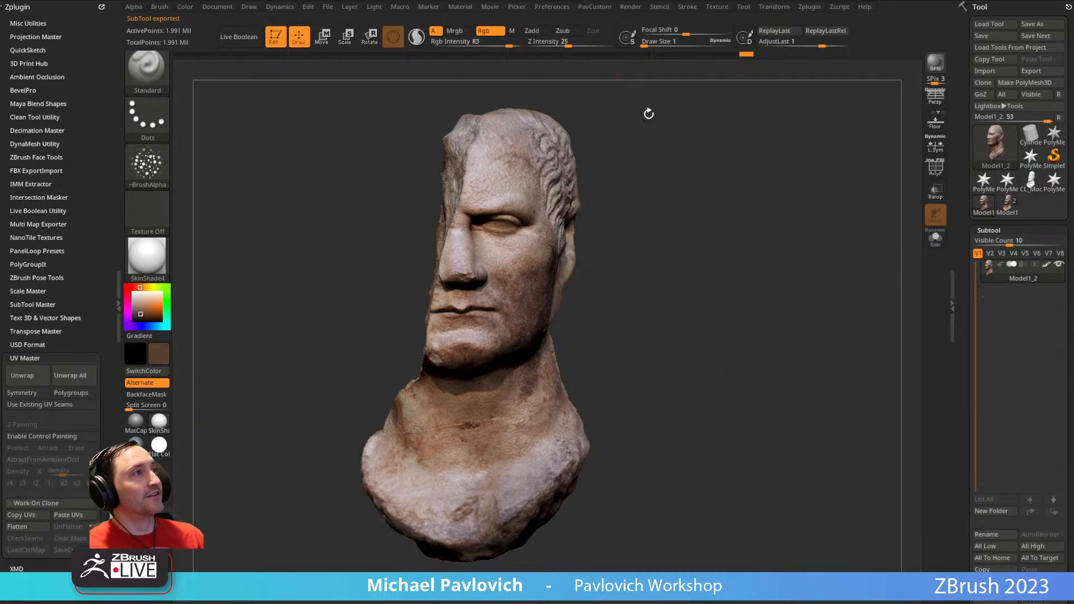
- Switch to Character Creator and import the exported bust file as a prop
{"action": "key", "text": "alt+Tab"}
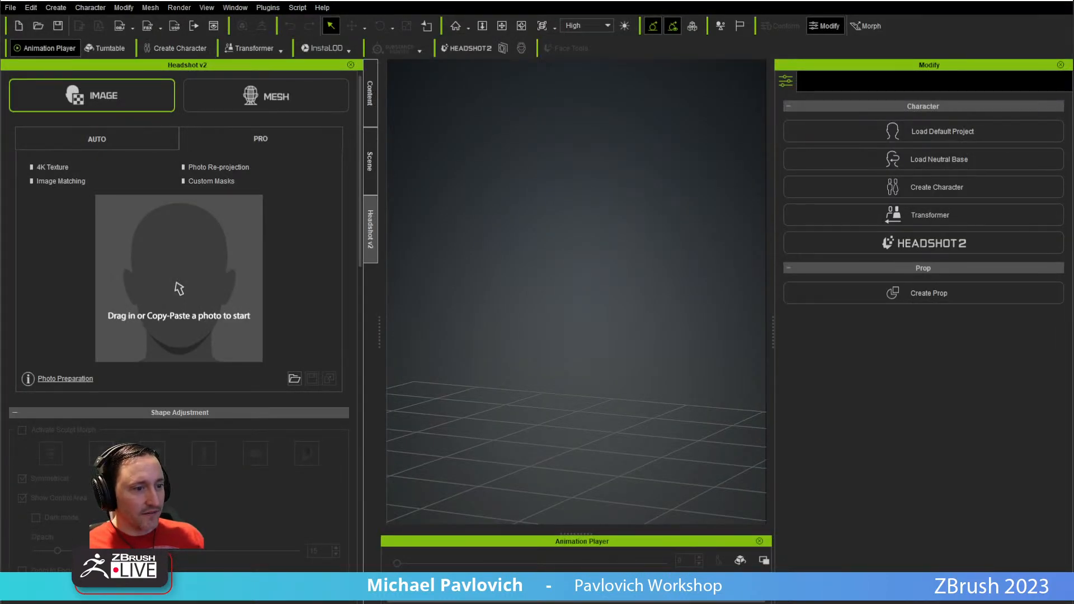
{"action": "left_click_drag", "start_coordinate": [661, 318], "coordinate": [606, 293]}
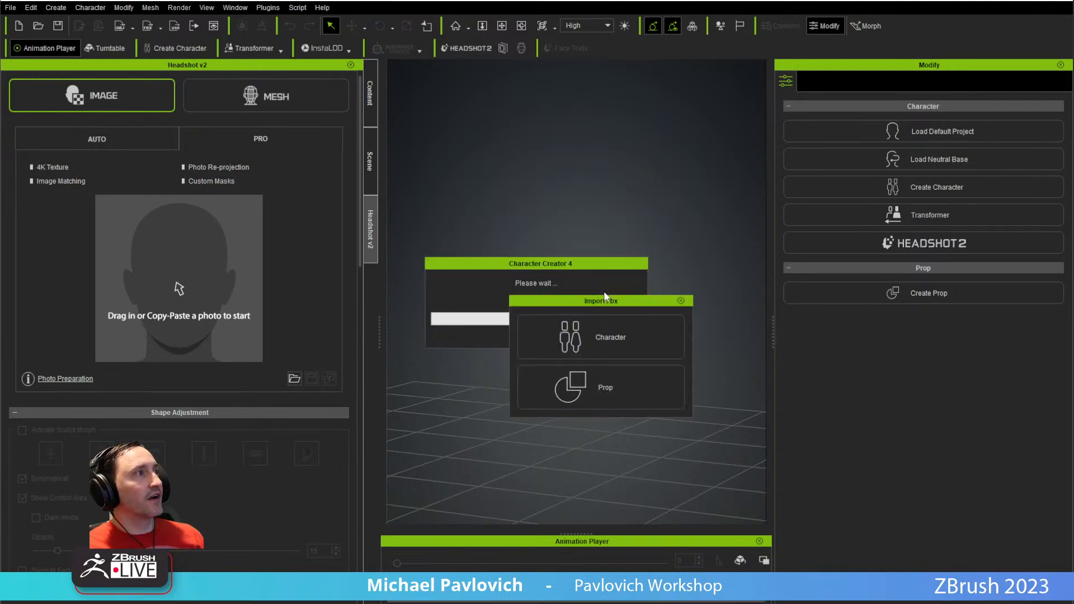
{"action": "left_click", "coordinate": [606, 378]}
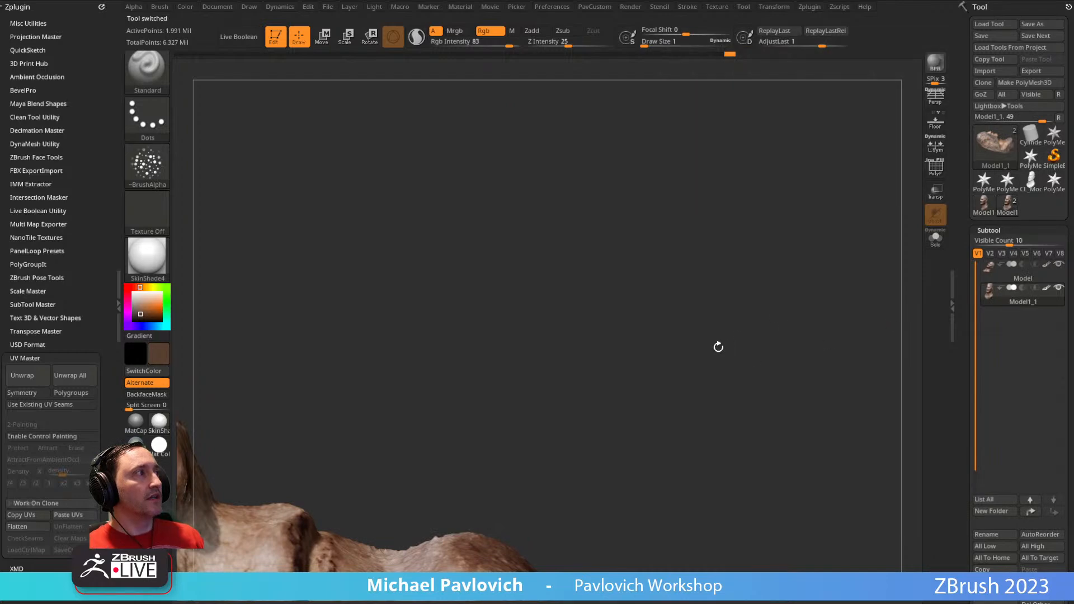
- Return to ZBrush, compare the Model and Model1_1 subtools, and inspect the Model1_2 bust again
{"action": "mouse_move", "coordinate": [613, 347]}
{"action": "left_mouse_down"}
{"action": "mouse_move", "coordinate": [722, 192]}
{"action": "mouse_move", "coordinate": [698, 201]}
{"action": "mouse_move", "coordinate": [724, 275]}
{"action": "mouse_move", "coordinate": [599, 223]}
{"action": "mouse_move", "coordinate": [618, 287]}
{"action": "mouse_move", "coordinate": [827, 300]}
{"action": "mouse_move", "coordinate": [794, 131]}
{"action": "mouse_move", "coordinate": [755, 184]}
{"action": "mouse_move", "coordinate": [770, 232]}
{"action": "mouse_move", "coordinate": [696, 223]}
{"action": "mouse_move", "coordinate": [803, 238]}
{"action": "mouse_move", "coordinate": [798, 250]}
{"action": "left_mouse_up"}
{"action": "left_click", "coordinate": [842, 319]}
{"action": "left_click", "coordinate": [1034, 275]}
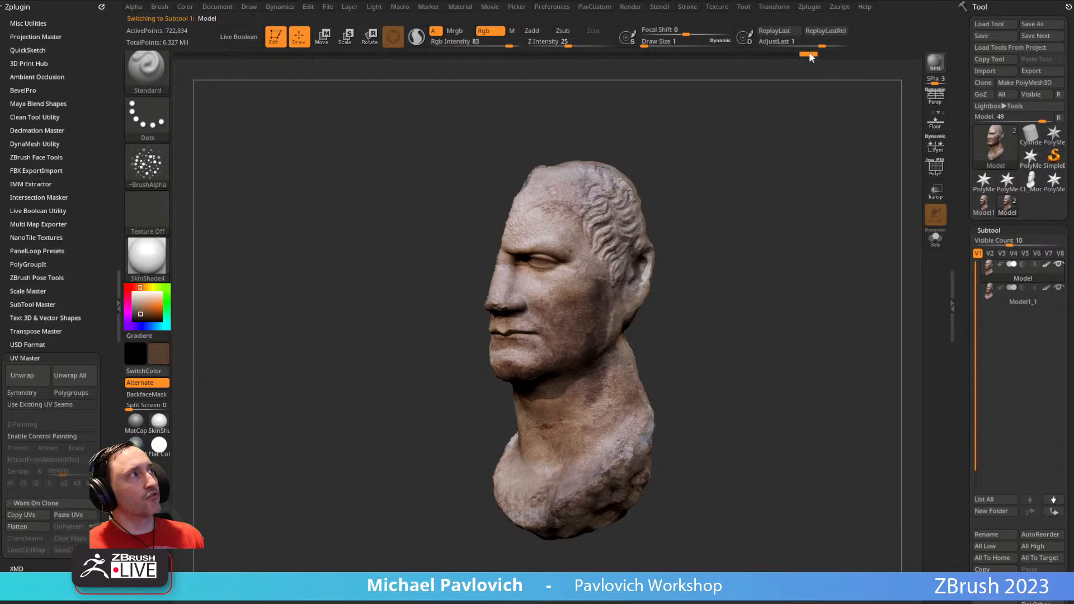
{"action": "left_click", "coordinate": [1014, 296]}
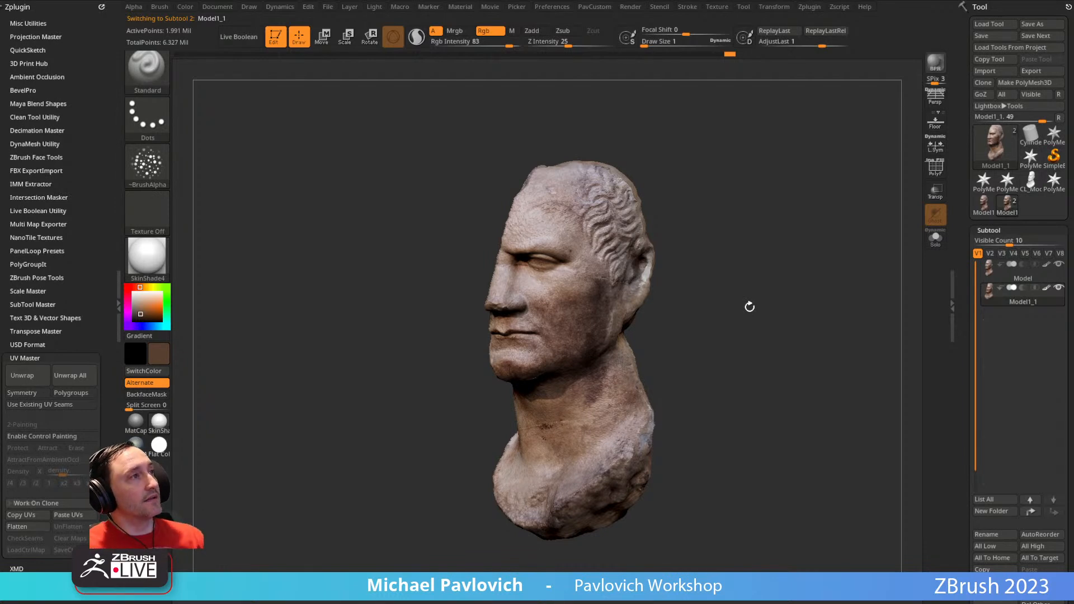
{"action": "left_click", "coordinate": [979, 214]}
{"action": "left_click_drag", "start_coordinate": [739, 283], "coordinate": [676, 438]}
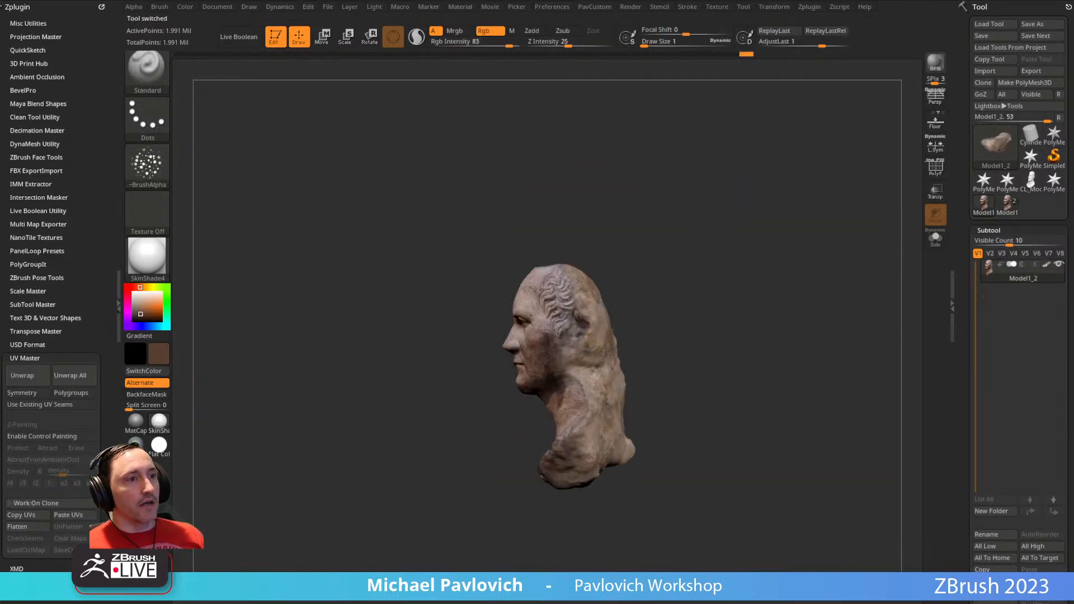
- Switch to Character Creator and start Headshot v2 mesh head generation for the bust, accepting the vertex colour bake
{"action": "key", "text": "alt+Tab"}
{"action": "scroll", "coordinate": [627, 306], "scroll_direction": "up", "scroll_amount": 6}
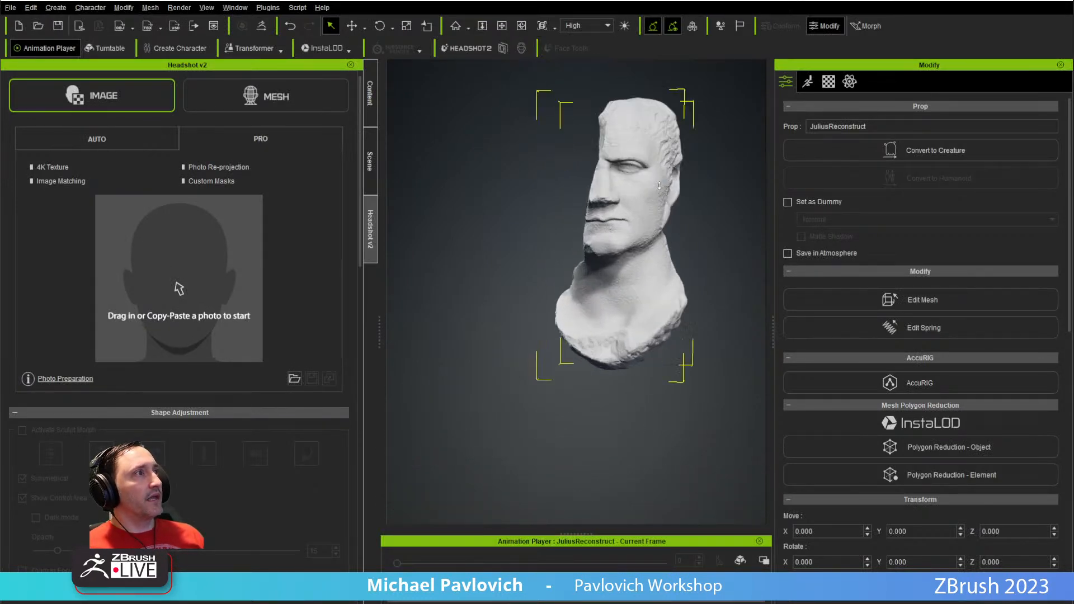
{"action": "scroll", "coordinate": [659, 186], "scroll_direction": "up", "scroll_amount": 3}
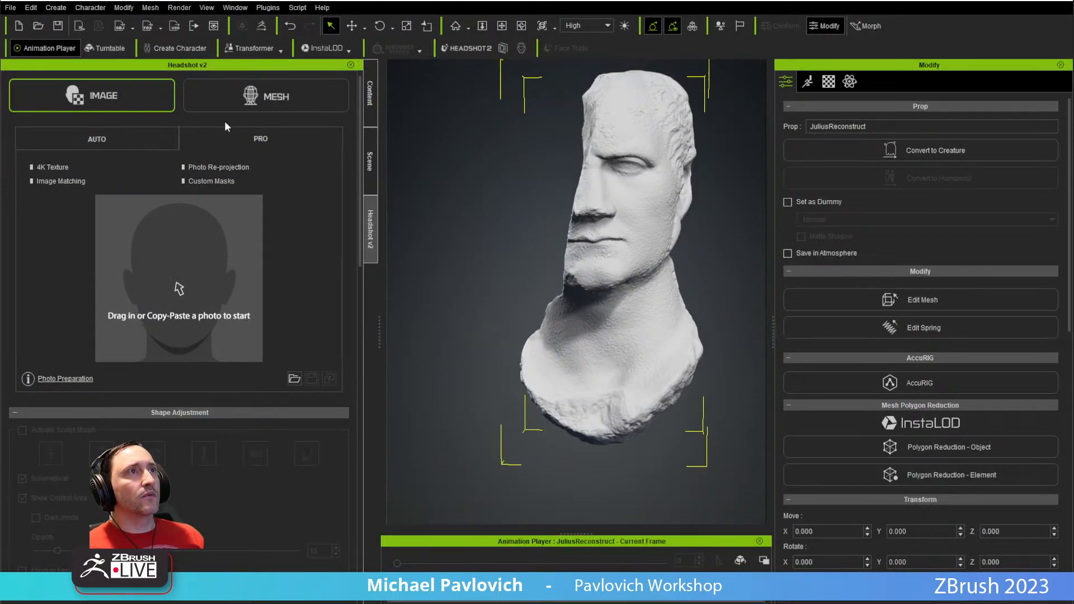
{"action": "left_click", "coordinate": [235, 104]}
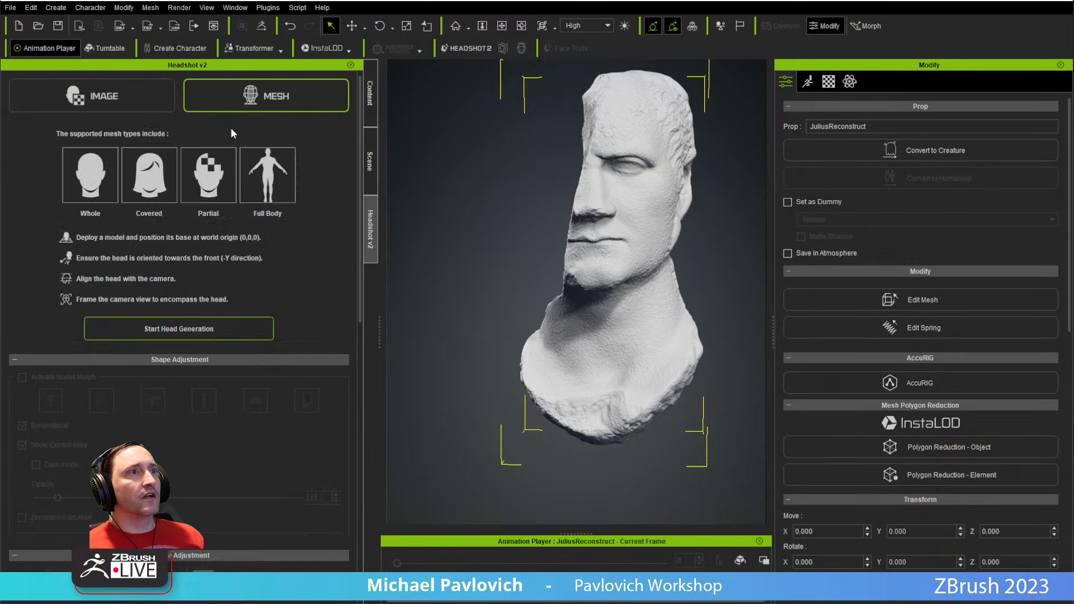
{"action": "left_click", "coordinate": [100, 332]}
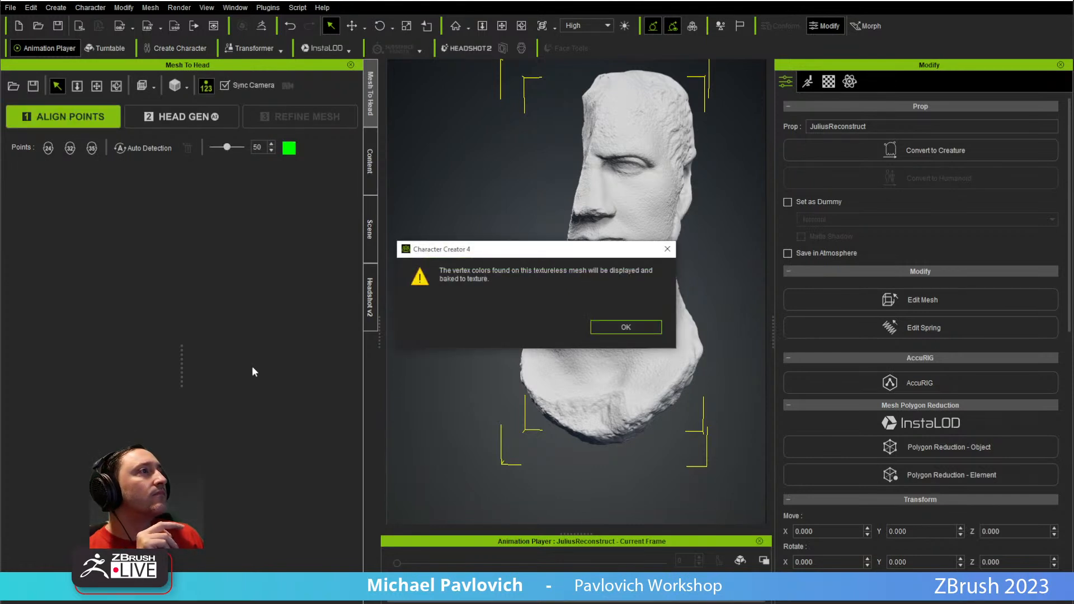
{"action": "left_click", "coordinate": [612, 327]}
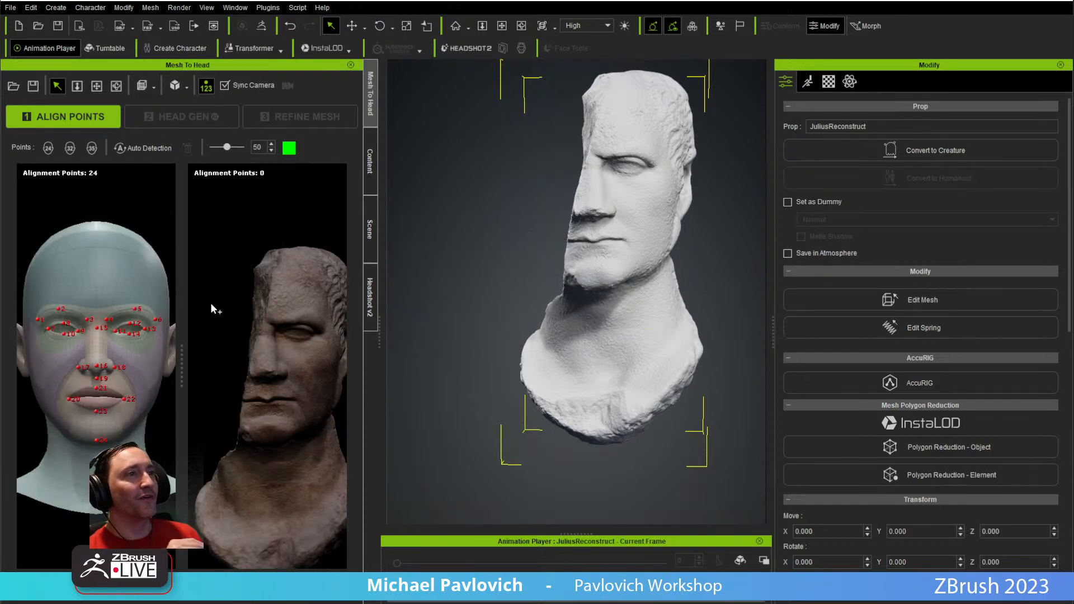
- Undock the Mesh To Head window and enlarge it so both alignment views have more room
{"action": "left_click_drag", "start_coordinate": [237, 65], "coordinate": [429, 112]}
{"action": "left_click_drag", "start_coordinate": [525, 185], "coordinate": [1010, 251]}
{"action": "left_click_drag", "start_coordinate": [469, 107], "coordinate": [449, 91]}
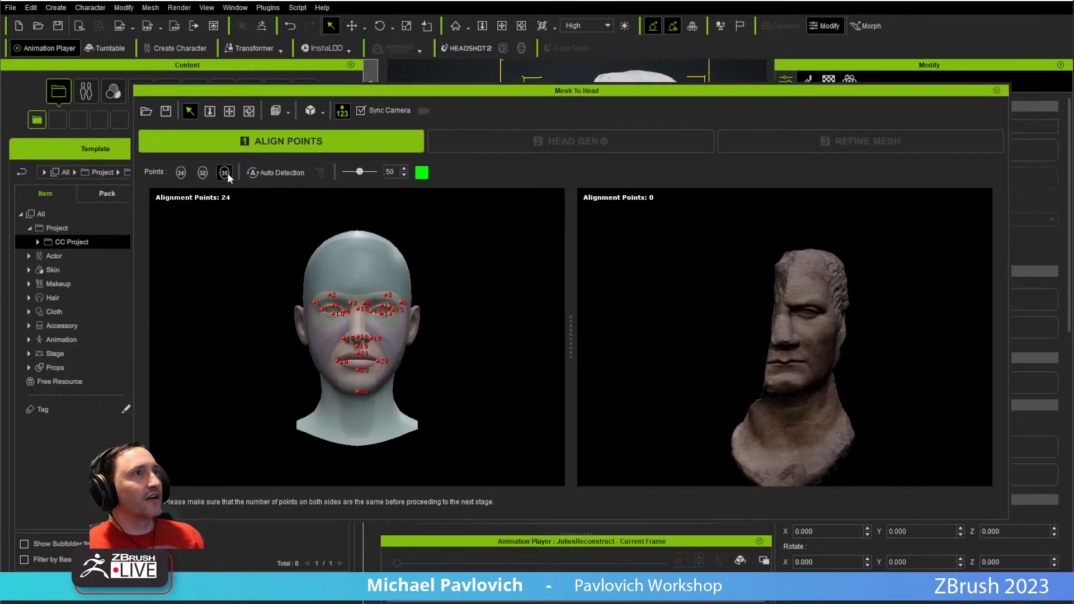
{"action": "left_click_drag", "start_coordinate": [316, 89], "coordinate": [316, 17]}
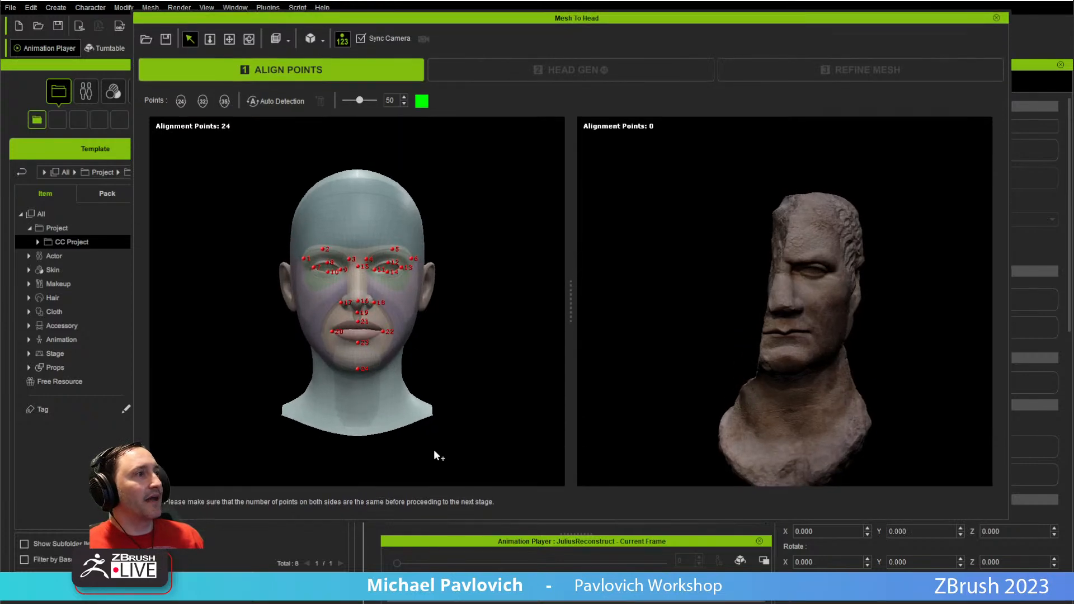
{"action": "left_click_drag", "start_coordinate": [420, 519], "coordinate": [457, 559]}
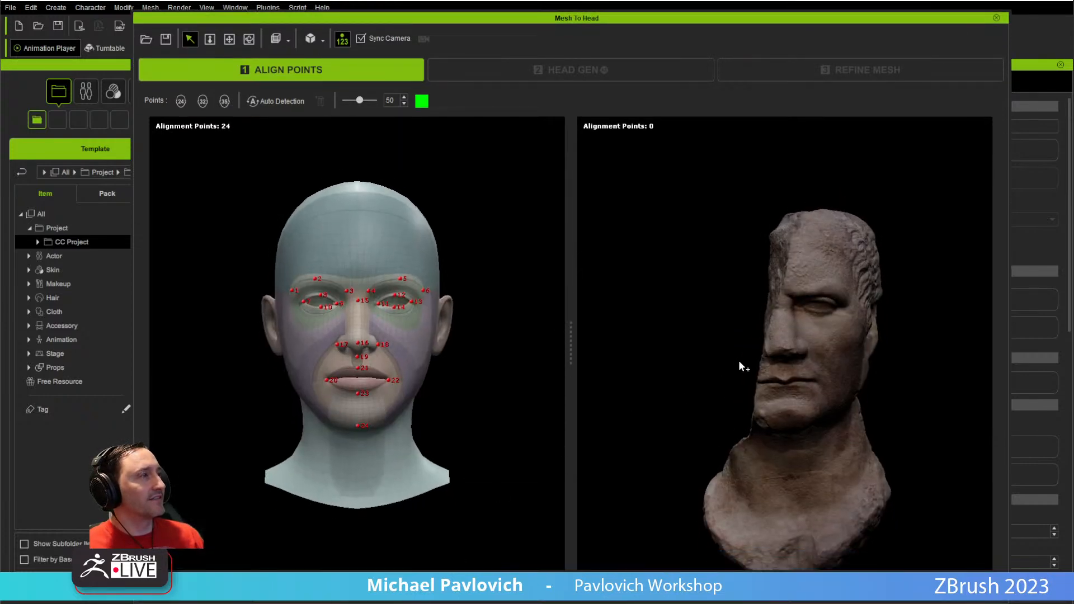
- Place alignment point 1 on the bust and move it to the missing brow's outer end on the broken side
{"action": "scroll", "coordinate": [738, 365], "scroll_direction": "up", "scroll_amount": 5}
{"action": "scroll", "coordinate": [738, 361], "scroll_direction": "down", "scroll_amount": 3}
{"action": "right_click_drag", "start_coordinate": [697, 376], "coordinate": [862, 340]}
{"action": "scroll", "coordinate": [734, 327], "scroll_direction": "up", "scroll_amount": 3}
{"action": "middle_click_drag", "start_coordinate": [862, 340], "coordinate": [746, 353]}
{"action": "left_click", "coordinate": [746, 353]}
{"action": "right_click_drag", "start_coordinate": [785, 352], "coordinate": [856, 349]}
{"action": "scroll", "coordinate": [828, 363], "scroll_direction": "down", "scroll_amount": 3}
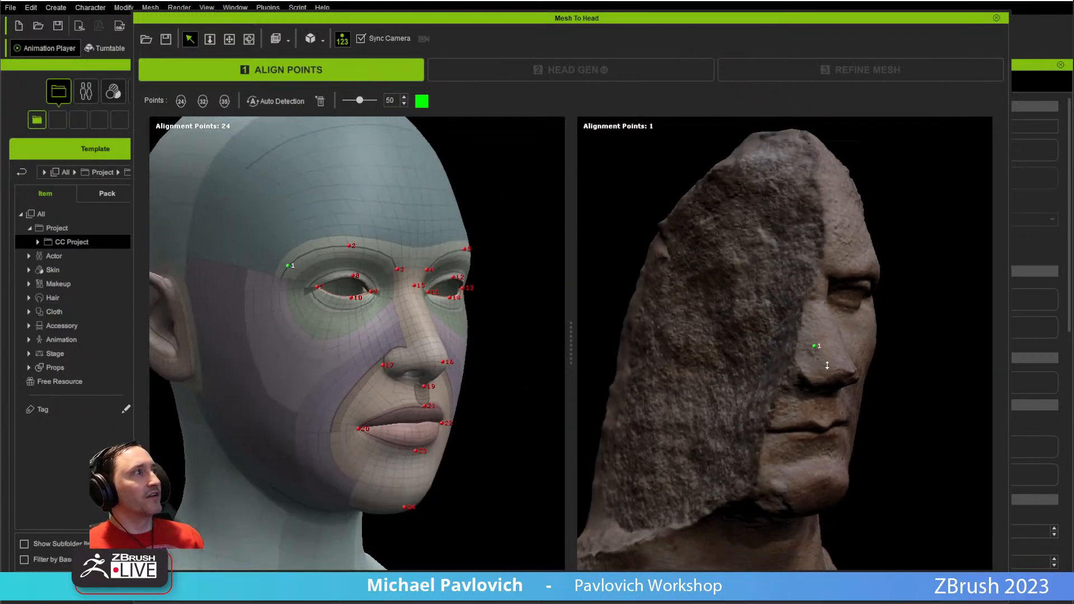
{"action": "right_click_drag", "start_coordinate": [770, 329], "coordinate": [742, 339]}
{"action": "left_click_drag", "start_coordinate": [798, 350], "coordinate": [701, 285]}
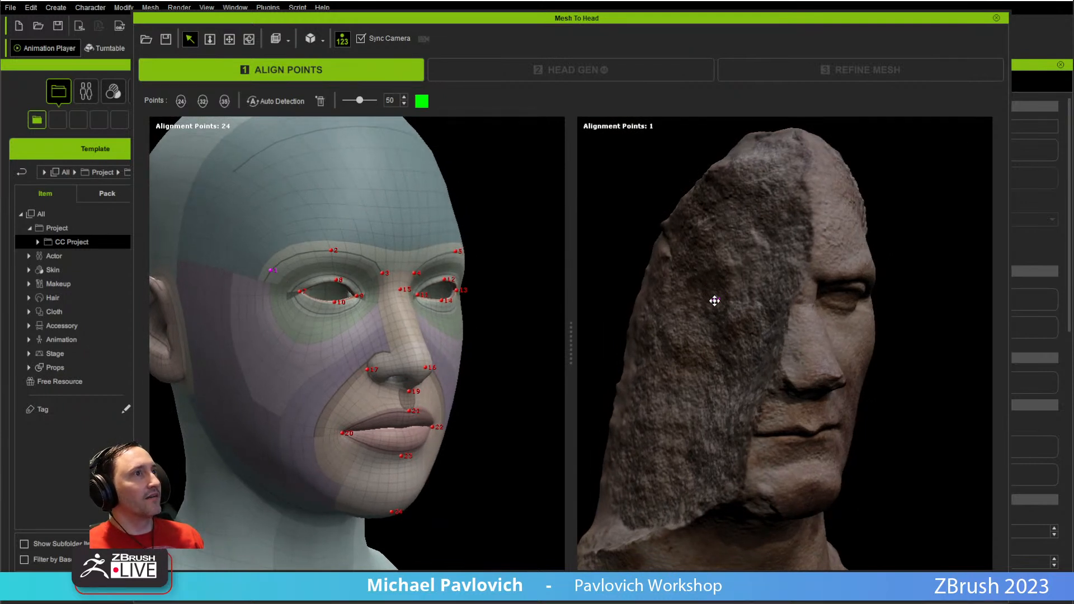
- Place alignment points 2 and 3 on the bust's broken side, at the missing brow's peak and inner end
{"action": "right_click_drag", "start_coordinate": [790, 338], "coordinate": [817, 336]}
{"action": "left_click", "coordinate": [771, 262]}
{"action": "left_click", "coordinate": [808, 274]}
{"action": "right_click_drag", "start_coordinate": [803, 290], "coordinate": [559, 311]}
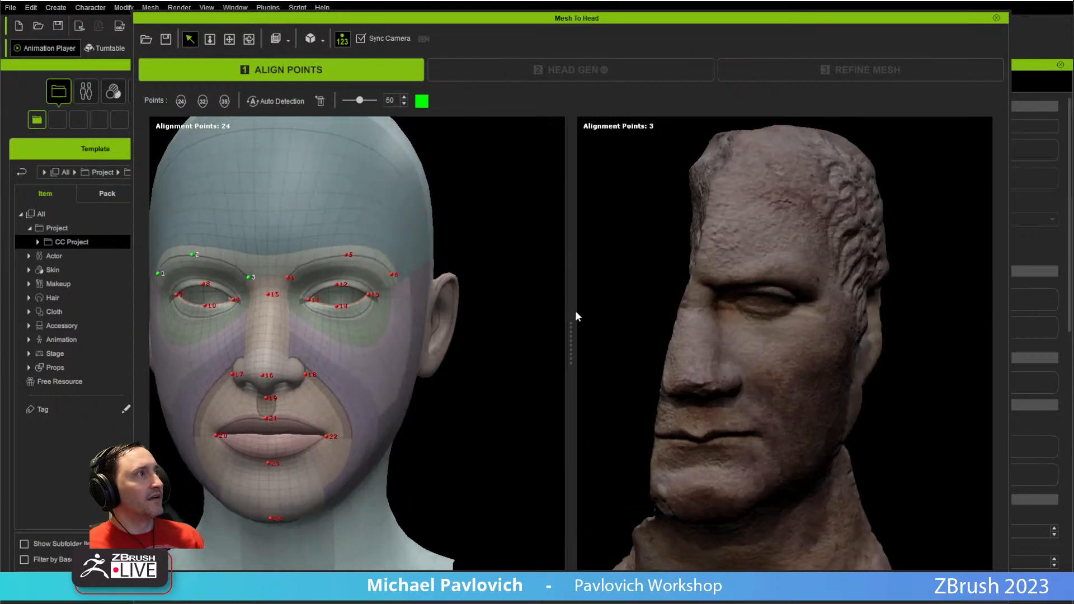
- Place alignment points 4, 5 and 6 along the bust's intact eyebrow, from its inner to its outer end
{"action": "scroll", "coordinate": [694, 280], "scroll_direction": "up", "scroll_amount": 5}
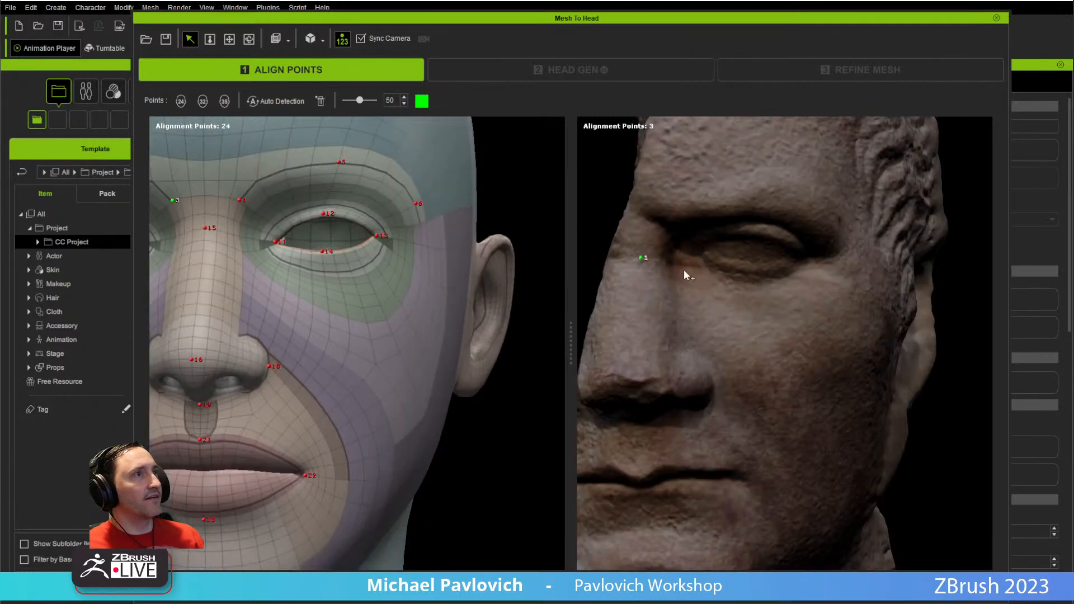
{"action": "scroll", "coordinate": [683, 269], "scroll_direction": "down", "scroll_amount": 3}
{"action": "left_click", "coordinate": [676, 240]}
{"action": "left_click", "coordinate": [759, 223]}
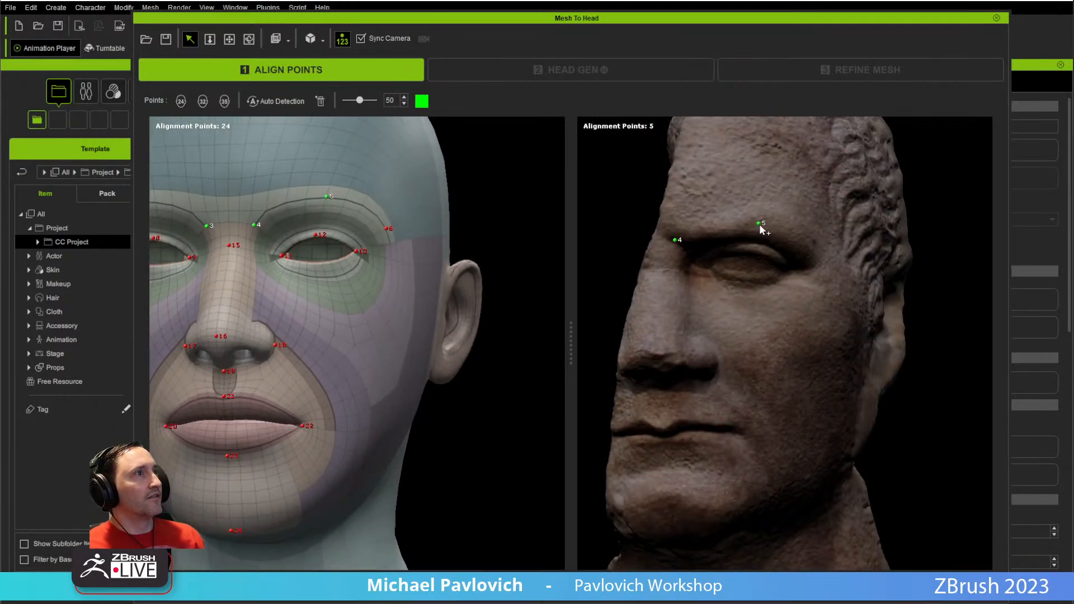
{"action": "left_click", "coordinate": [814, 258]}
{"action": "right_click_drag", "start_coordinate": [736, 312], "coordinate": [913, 319]}
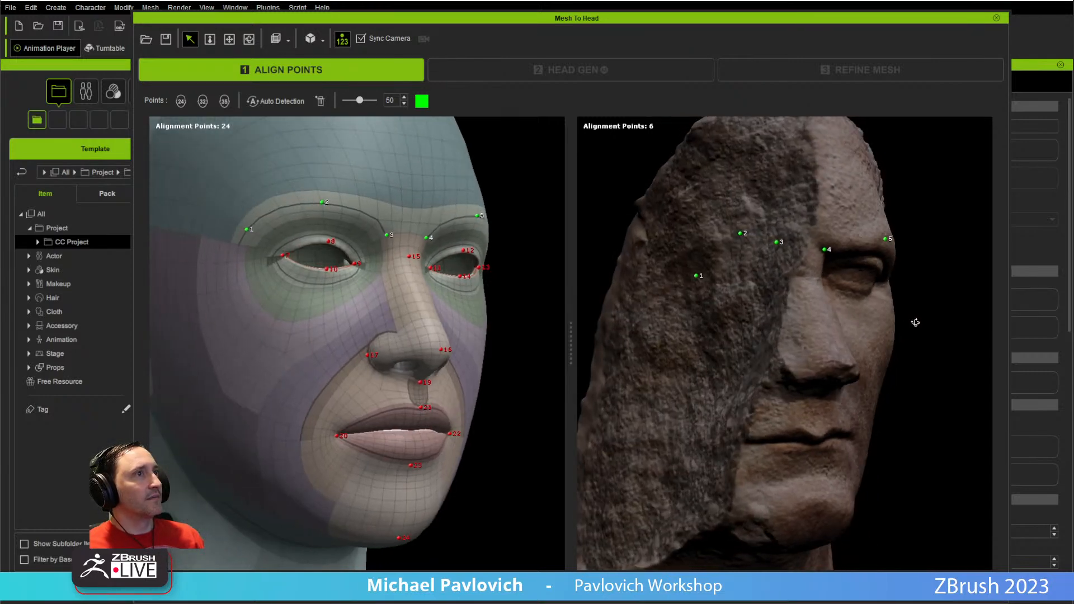
- Place alignment points 7, 8, 9 and 10 around the missing eye on the bust's broken side
{"action": "right_click_drag", "start_coordinate": [726, 306], "coordinate": [762, 313]}
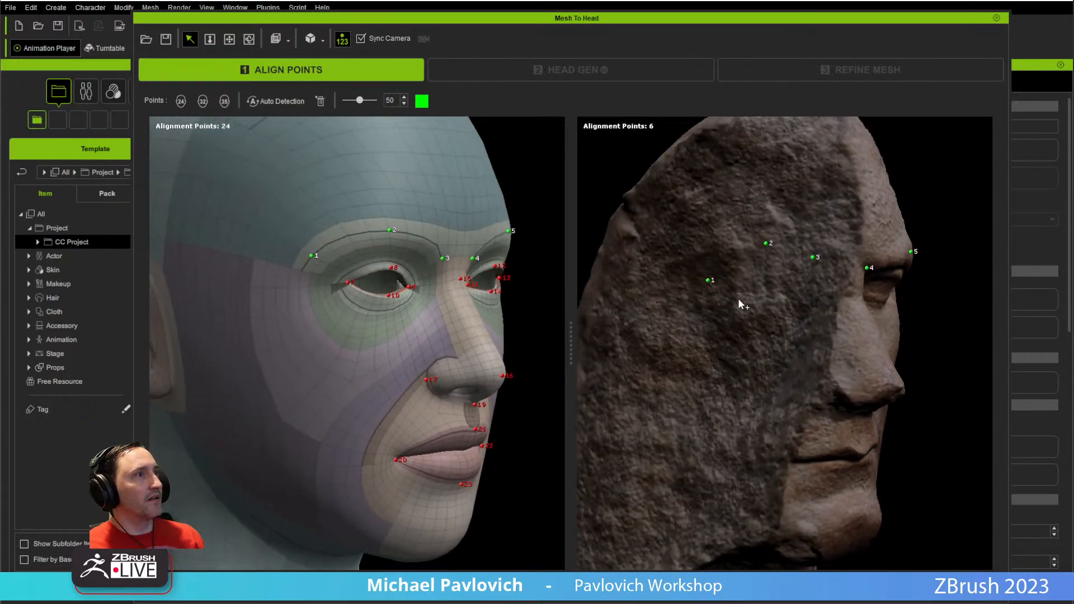
{"action": "left_click", "coordinate": [737, 298]}
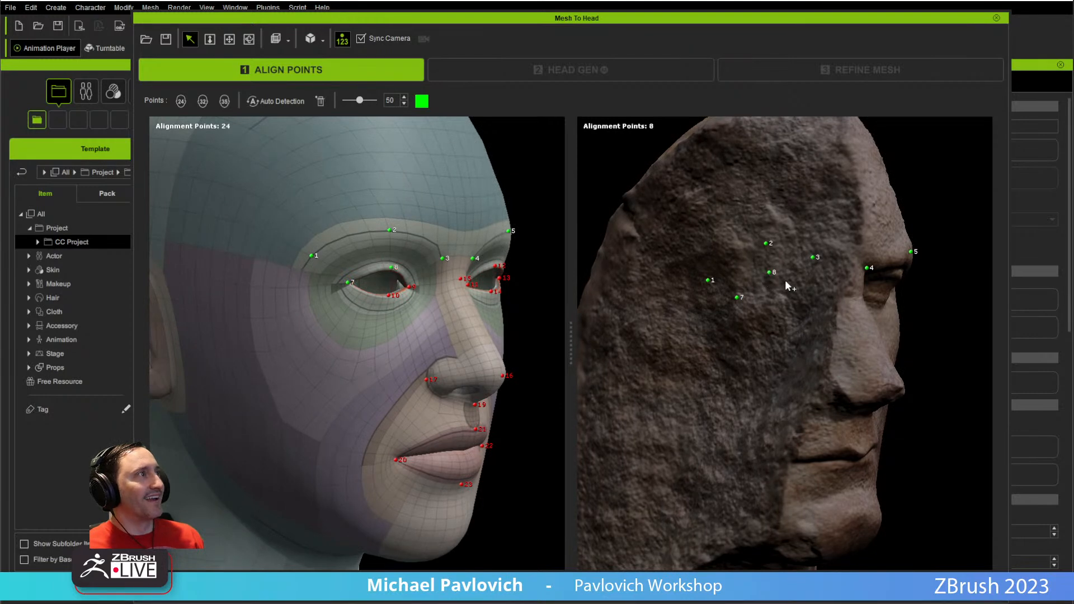
{"action": "left_click", "coordinate": [795, 288]}
{"action": "left_click", "coordinate": [770, 300]}
- Place alignment points 11, 12, 13 and 14 around the bust's intact eye, at its corners and lids
{"action": "right_click_drag", "start_coordinate": [770, 301], "coordinate": [683, 313]}
{"action": "scroll", "coordinate": [759, 315], "scroll_direction": "up", "scroll_amount": 3}
{"action": "left_click", "coordinate": [671, 269]}
{"action": "right_click_drag", "start_coordinate": [737, 283], "coordinate": [738, 228]}
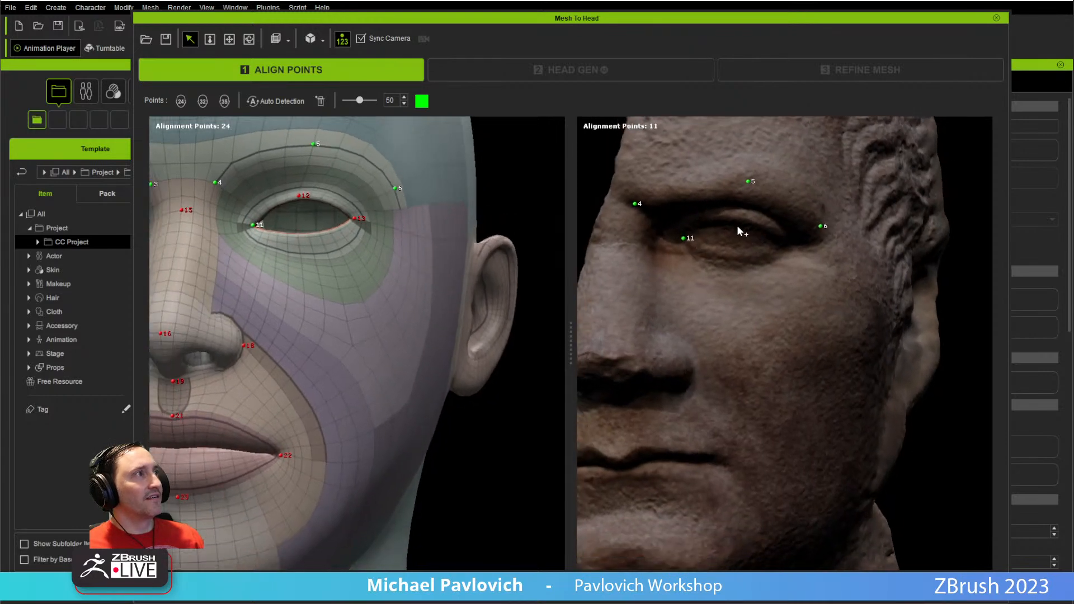
{"action": "left_click", "coordinate": [731, 216]}
{"action": "left_click", "coordinate": [777, 243]}
{"action": "right_click_drag", "start_coordinate": [692, 293], "coordinate": [771, 317]}
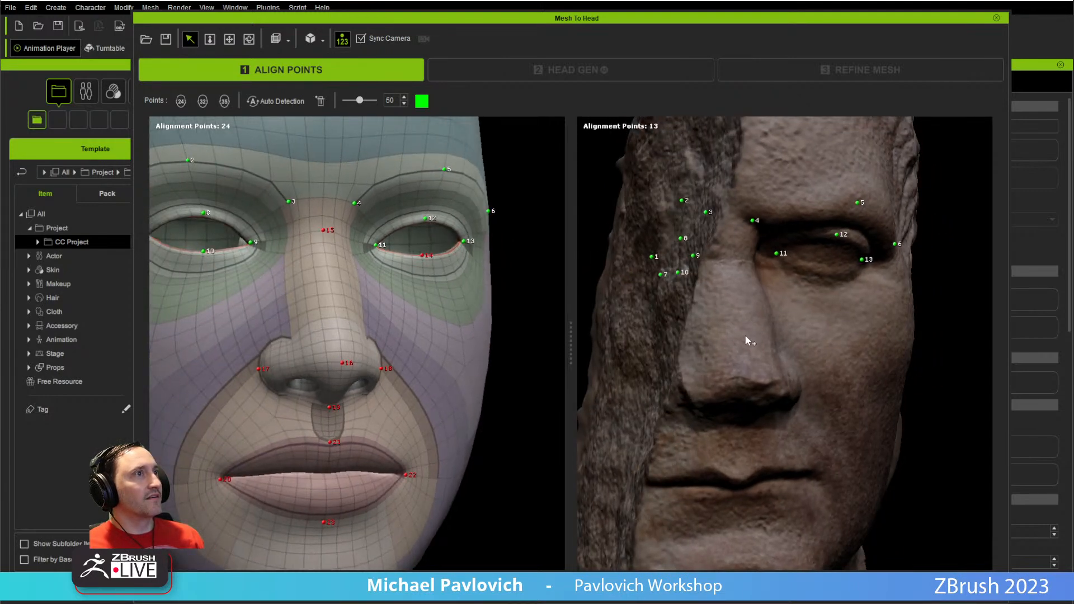
{"action": "scroll", "coordinate": [745, 335], "scroll_direction": "down", "scroll_amount": 2}
{"action": "right_click_drag", "start_coordinate": [744, 338], "coordinate": [745, 378]}
{"action": "left_click", "coordinate": [770, 304]}
- Place alignment points 15 to 19 on the bust's nose: bridge, tip, both nostril sides and base
{"action": "left_click", "coordinate": [713, 291]}
{"action": "left_click", "coordinate": [703, 317]}
{"action": "left_click", "coordinate": [716, 321]}
{"action": "left_click", "coordinate": [705, 330]}
{"action": "left_click", "coordinate": [724, 349]}
- Place alignment points 20 to 23 around the bust's mouth, at its corners, upper lip and below the lower lip
{"action": "right_click_drag", "start_coordinate": [723, 386], "coordinate": [688, 407]}
{"action": "left_click", "coordinate": [688, 403]}
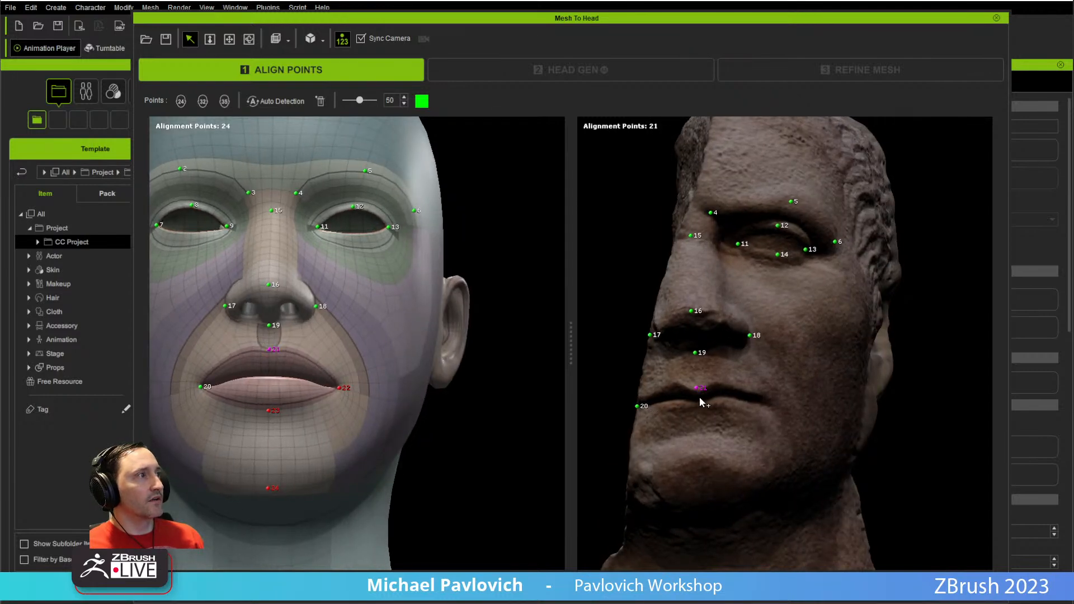
{"action": "right_click_drag", "start_coordinate": [697, 410], "coordinate": [733, 438]}
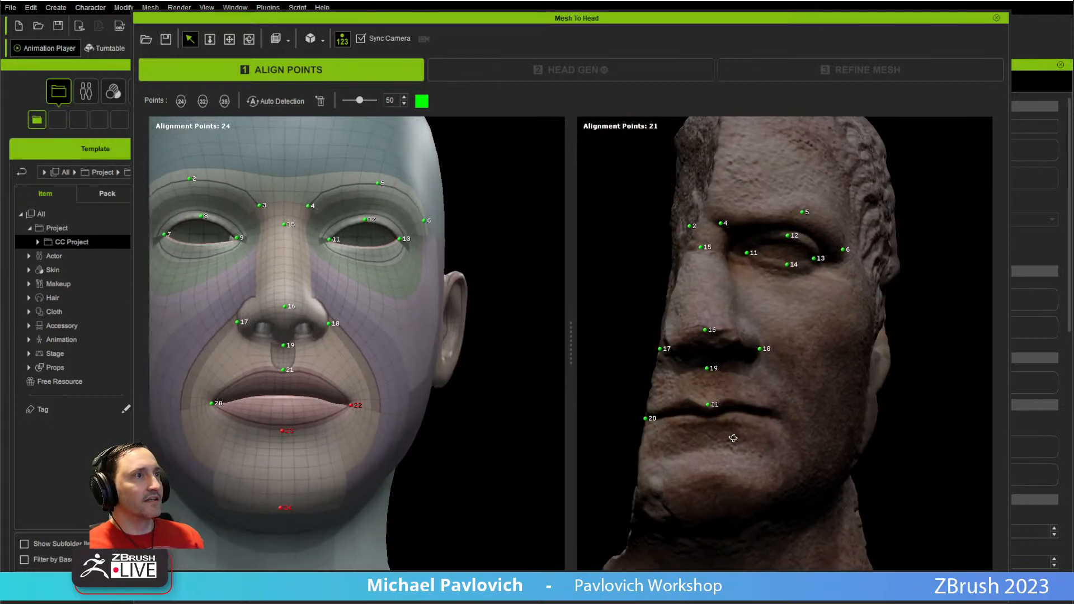
{"action": "left_click", "coordinate": [708, 425]}
{"action": "key", "text": "ctrl+z"}
{"action": "left_click", "coordinate": [778, 419]}
{"action": "left_click", "coordinate": [709, 425]}
- Place alignment point 24 on the bust's chin and add a matching extra point 25 under the jaw on both heads
{"action": "right_click_drag", "start_coordinate": [713, 484], "coordinate": [707, 430]}
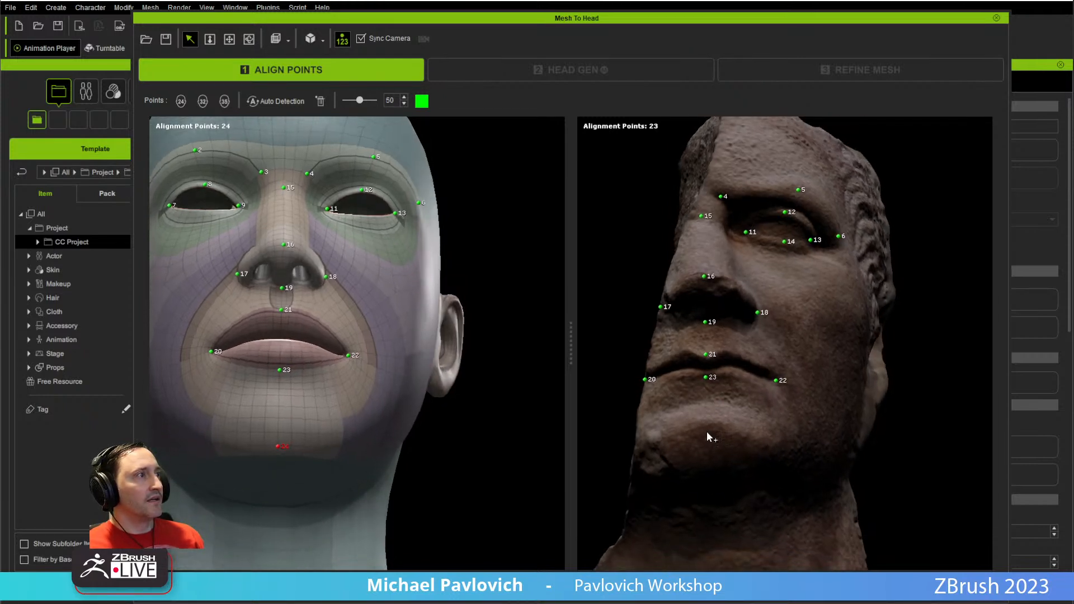
{"action": "left_click", "coordinate": [712, 458]}
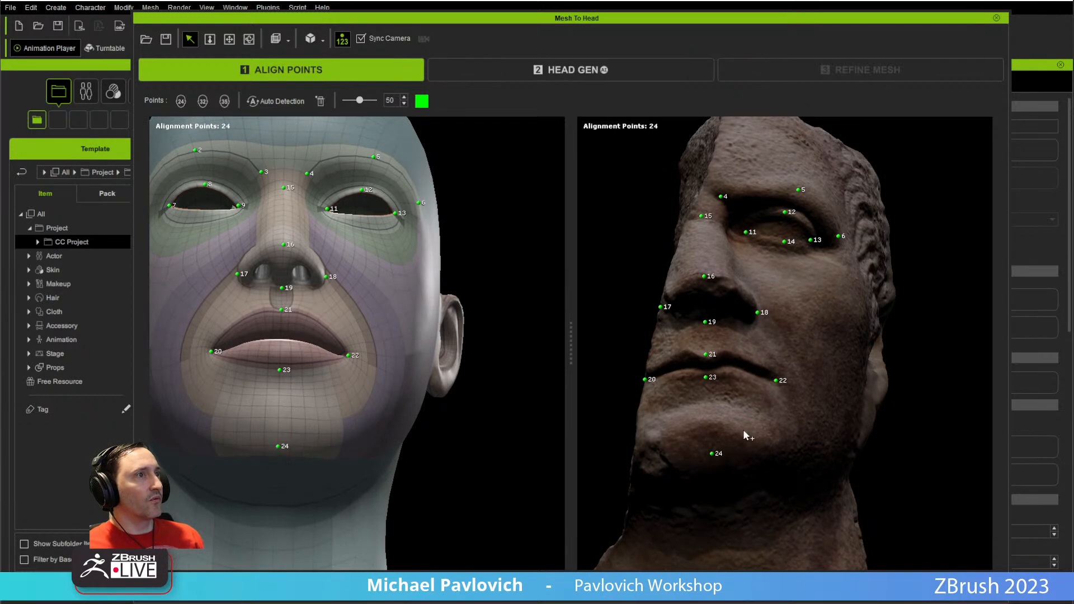
{"action": "right_click_drag", "start_coordinate": [738, 441], "coordinate": [739, 361]}
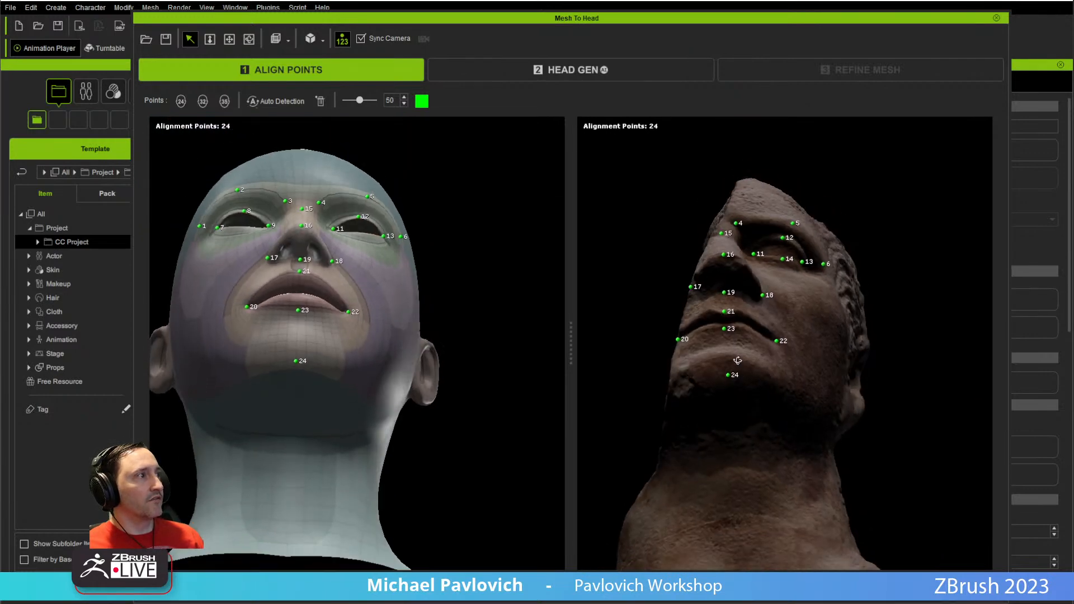
{"action": "left_click", "coordinate": [290, 436]}
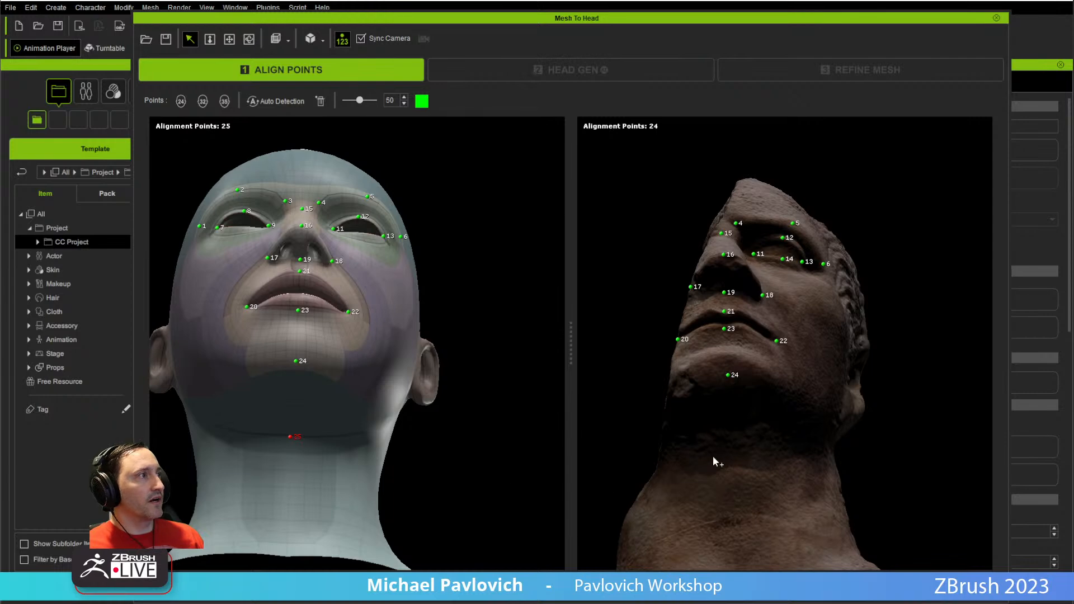
{"action": "left_click", "coordinate": [734, 449]}
- Generate the head from the aligned points with Head Gen and check its face and broken side
{"action": "right_click_drag", "start_coordinate": [828, 401], "coordinate": [772, 278]}
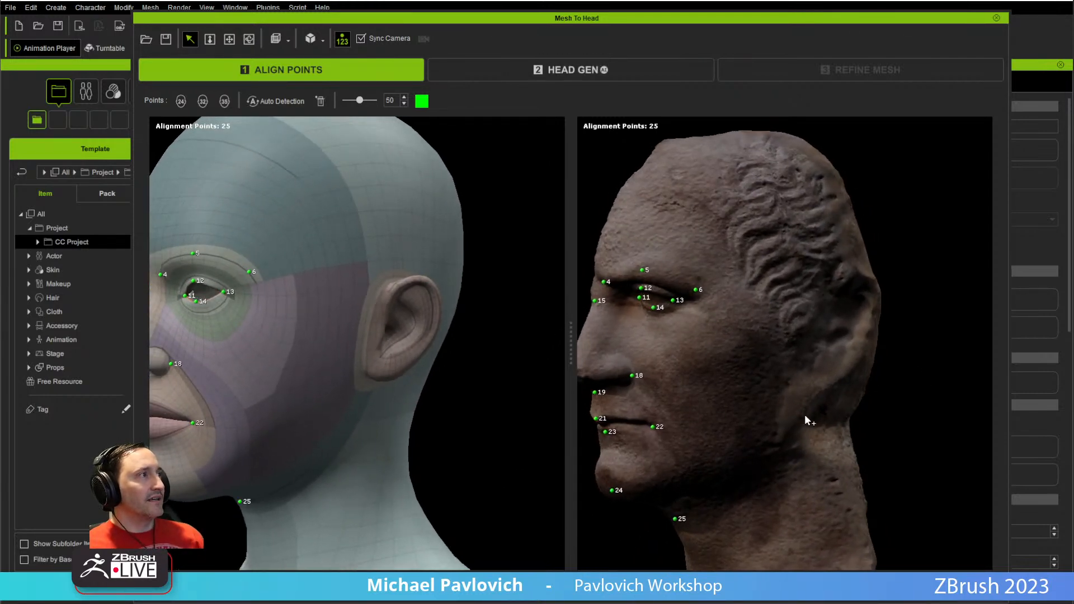
{"action": "mouse_move", "coordinate": [889, 397]}
{"action": "right_mouse_down"}
{"action": "mouse_move", "coordinate": [810, 389]}
{"action": "mouse_move", "coordinate": [797, 405]}
{"action": "mouse_move", "coordinate": [872, 396]}
{"action": "right_mouse_up"}
{"action": "scroll", "coordinate": [797, 404], "scroll_direction": "down", "scroll_amount": 3}
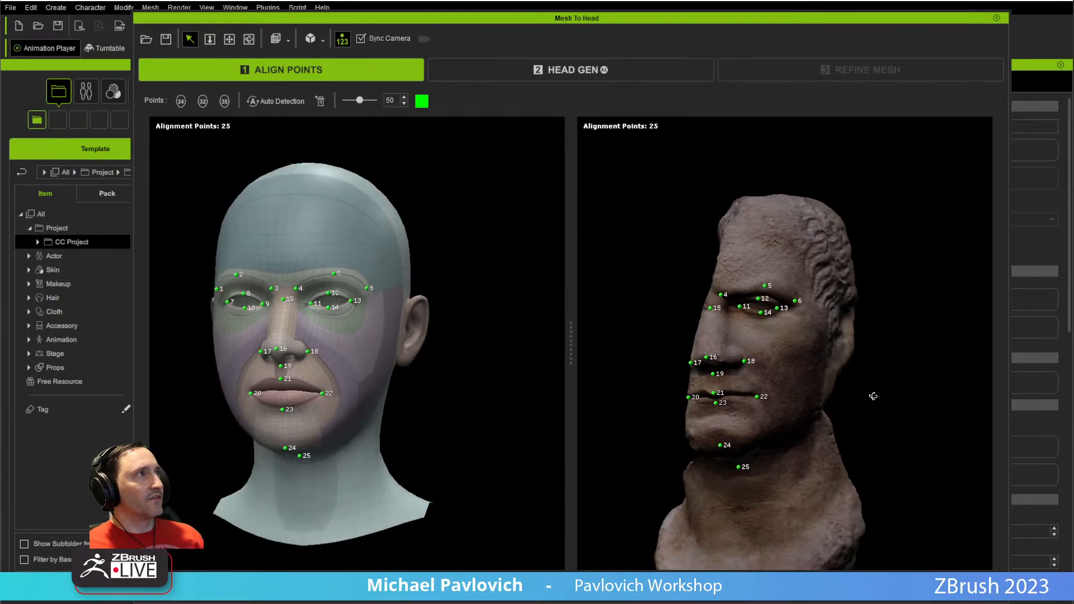
{"action": "left_click", "coordinate": [571, 70]}
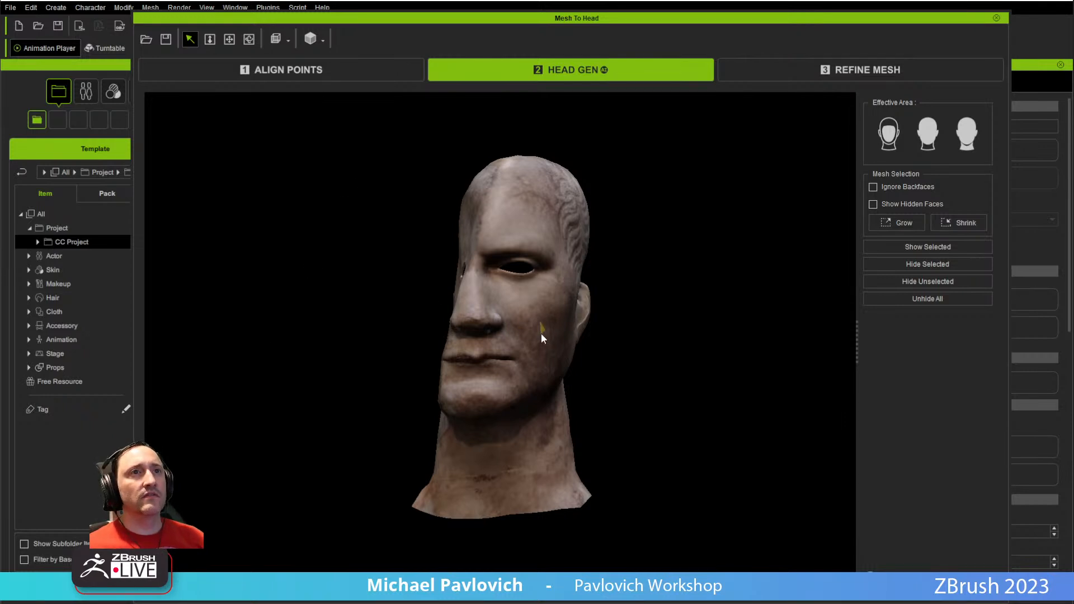
{"action": "scroll", "coordinate": [586, 349], "scroll_direction": "up", "scroll_amount": 5}
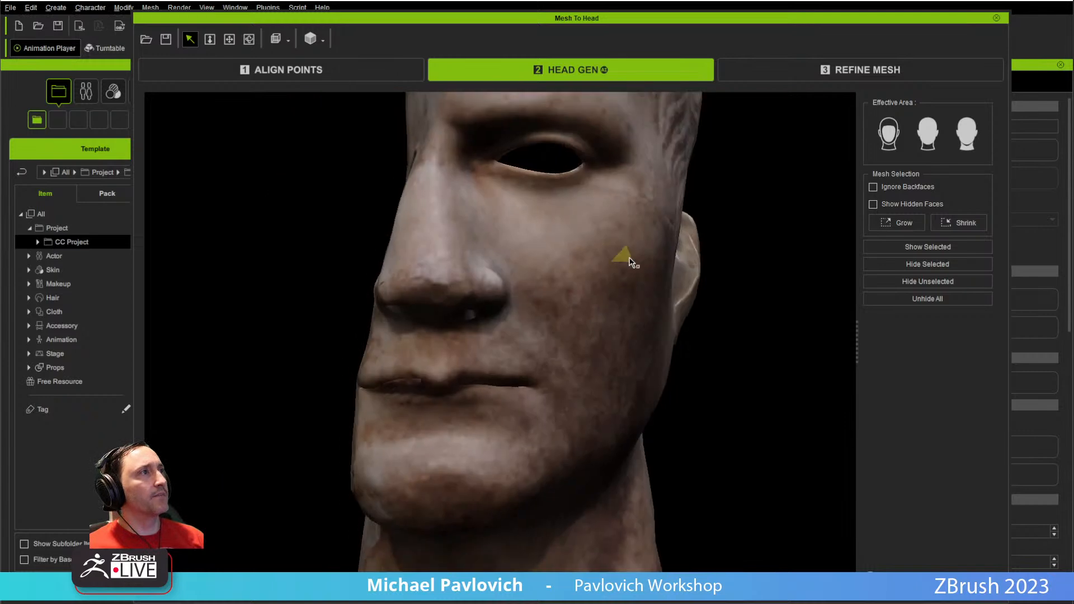
{"action": "scroll", "coordinate": [630, 260], "scroll_direction": "down", "scroll_amount": 2}
{"action": "right_click_drag", "start_coordinate": [593, 337], "coordinate": [769, 395]}
{"action": "scroll", "coordinate": [704, 364], "scroll_direction": "down", "scroll_amount": 3}
{"action": "right_click_drag", "start_coordinate": [702, 364], "coordinate": [489, 363]}
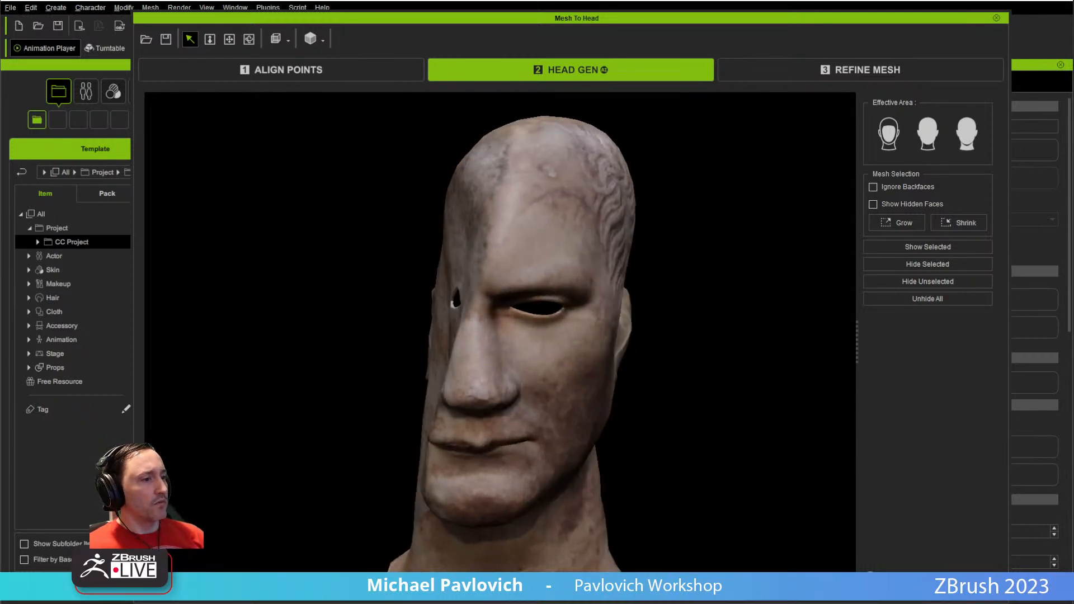
- Switch to the YouTube channel page in the browser, search the channel for "workstation", and return to Character Creator
{"action": "left_click_drag", "start_coordinate": [492, 603], "coordinate": [412, 100]}
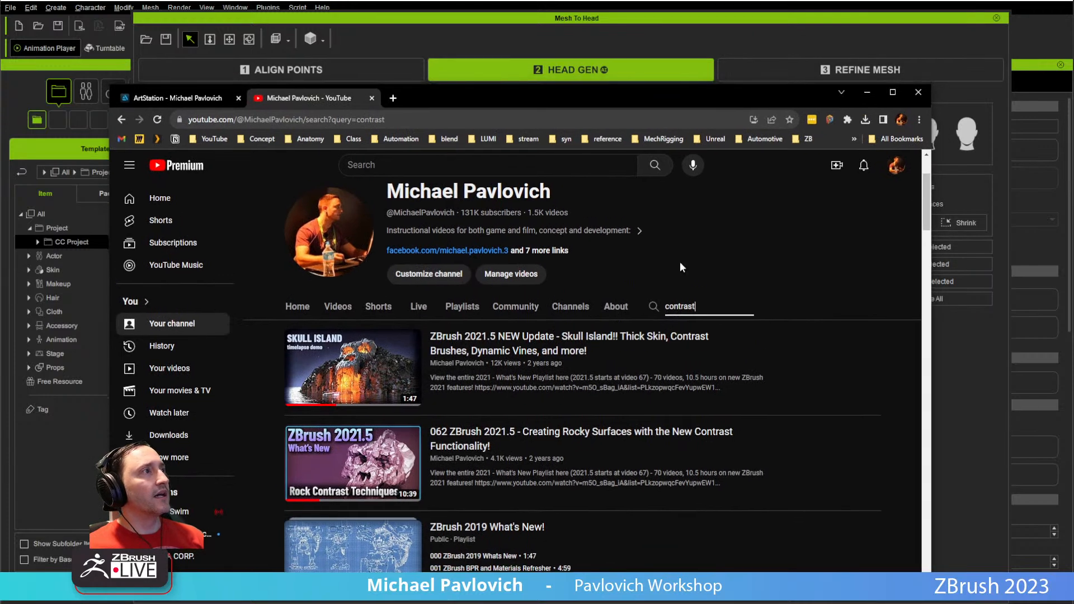
{"action": "double_click", "coordinate": [703, 308]}
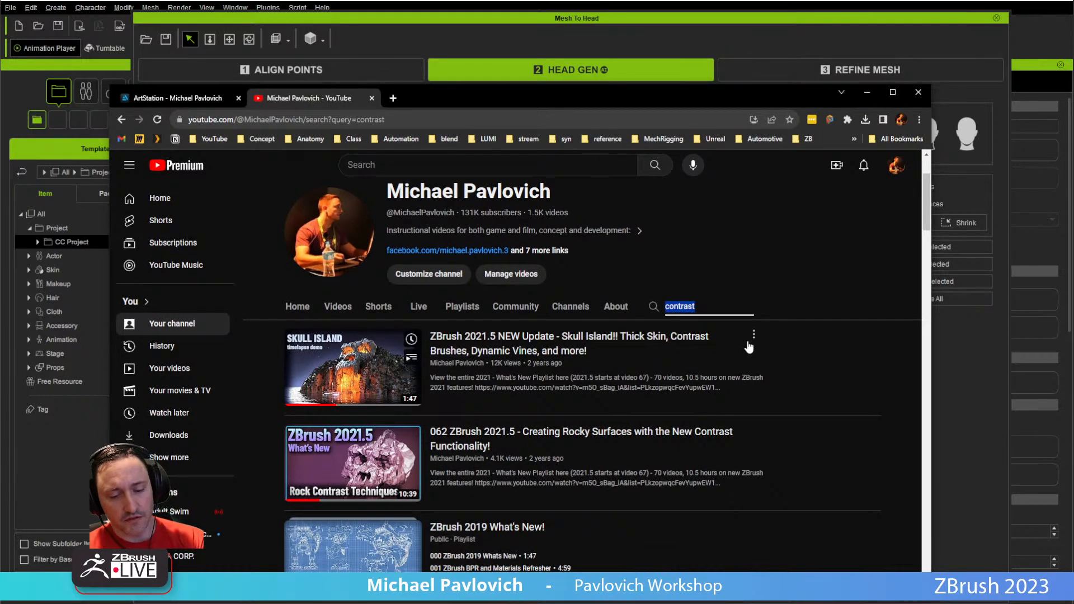
{"action": "type", "text": "workstation"}
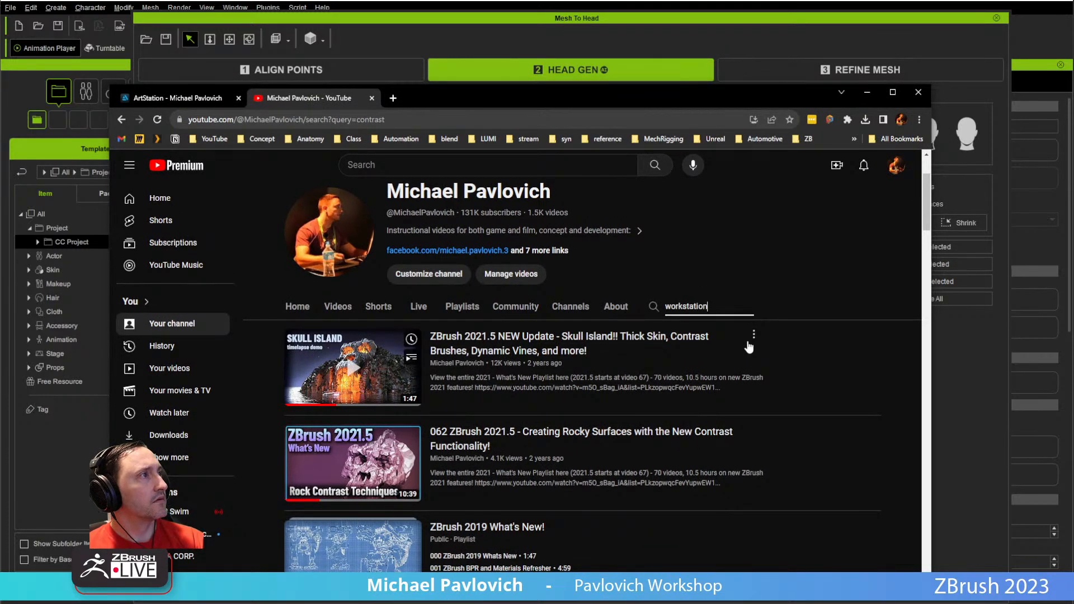
{"action": "key", "text": "Return"}
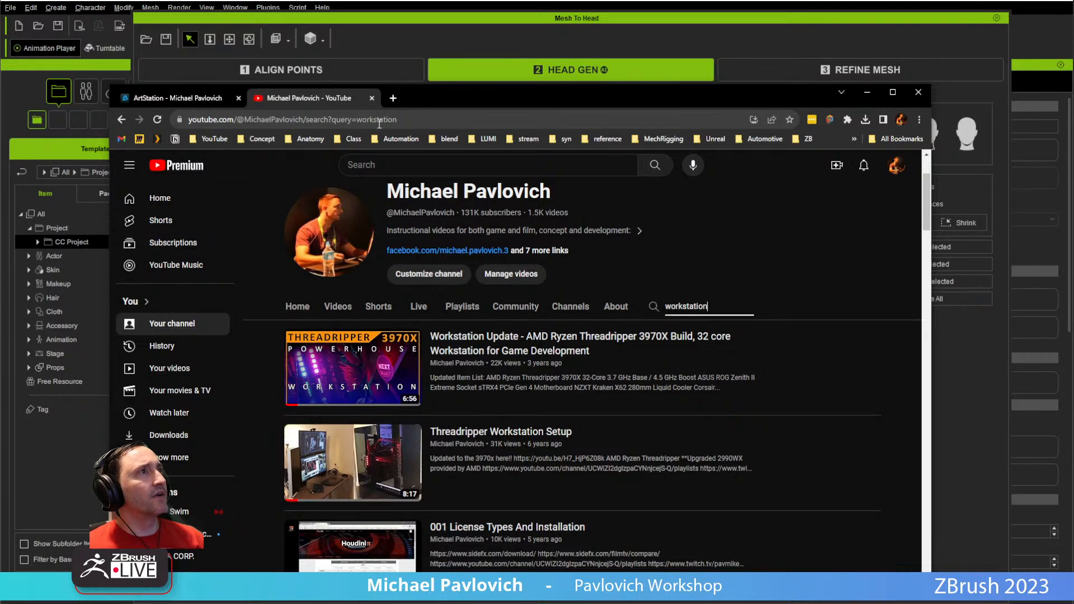
{"action": "left_click_drag", "start_coordinate": [416, 100], "coordinate": [0, 99]}
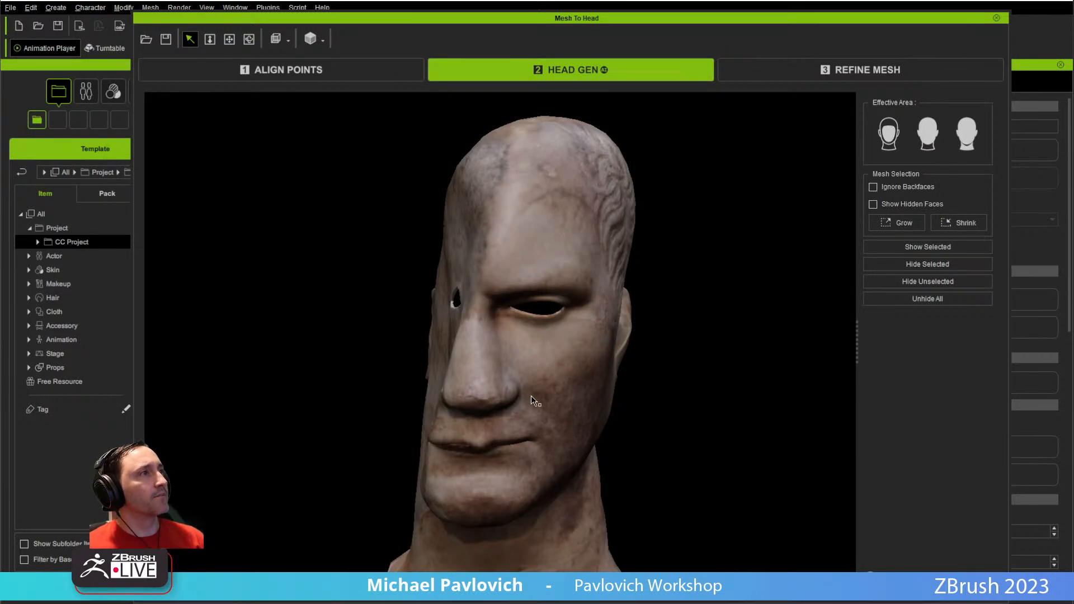
- Set the effective area to the whole head including the neck and proceed to Refine Mesh
{"action": "right_click_drag", "start_coordinate": [534, 398], "coordinate": [537, 343]}
{"action": "right_click_drag", "start_coordinate": [728, 246], "coordinate": [671, 250]}
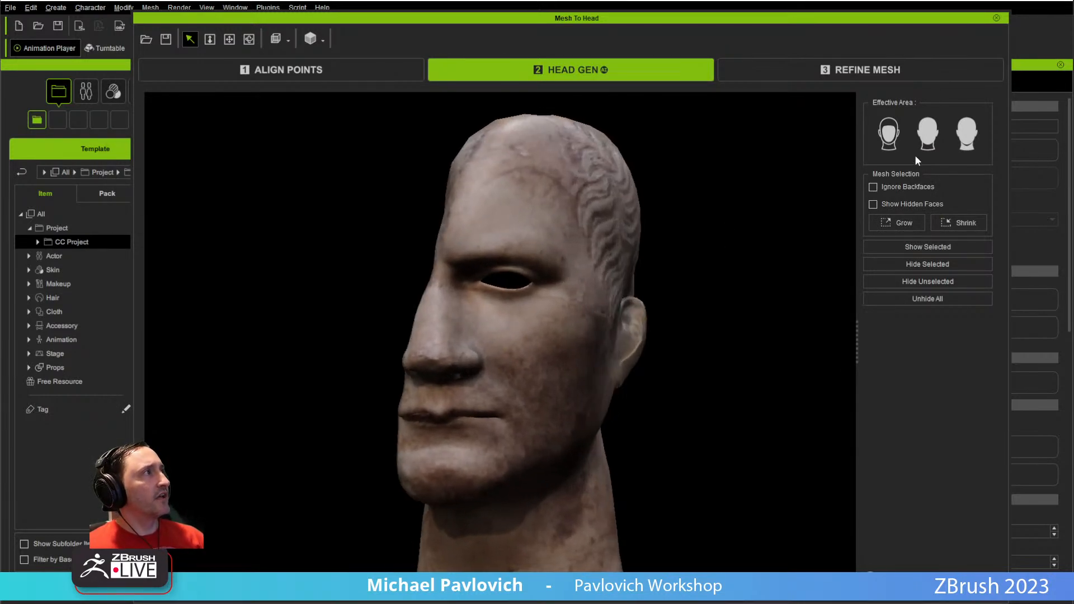
{"action": "left_click", "coordinate": [976, 135]}
{"action": "right_click_drag", "start_coordinate": [726, 286], "coordinate": [789, 173]}
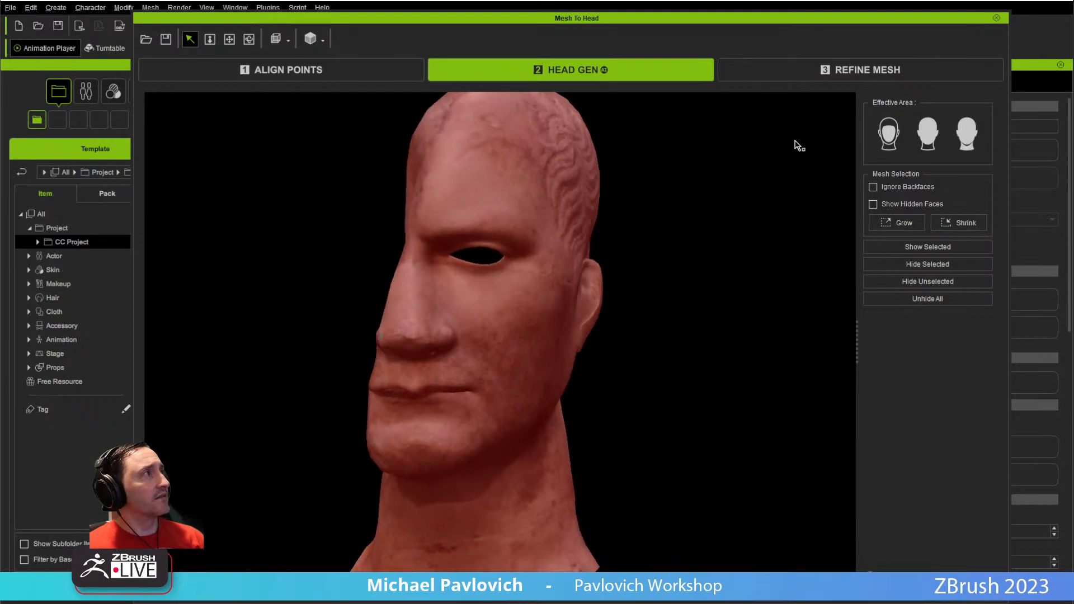
{"action": "left_click", "coordinate": [829, 71]}
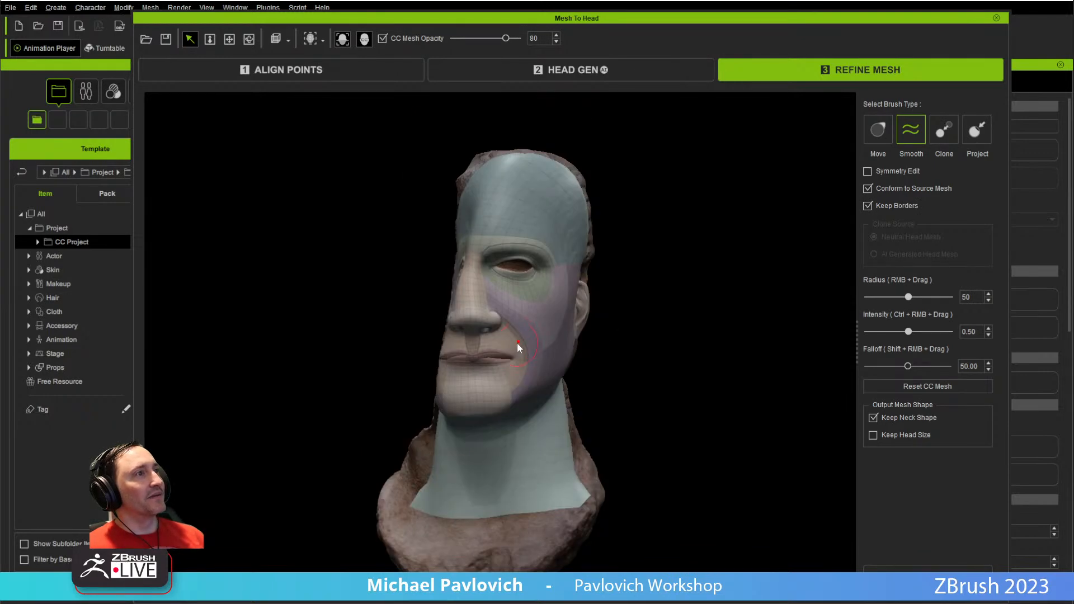
- Pull the mesh's lower lip down into a fuller shape across its width with the Move brush
{"action": "scroll", "coordinate": [518, 349], "scroll_direction": "up", "scroll_amount": 5}
{"action": "middle_click_drag", "start_coordinate": [518, 334], "coordinate": [556, 315]}
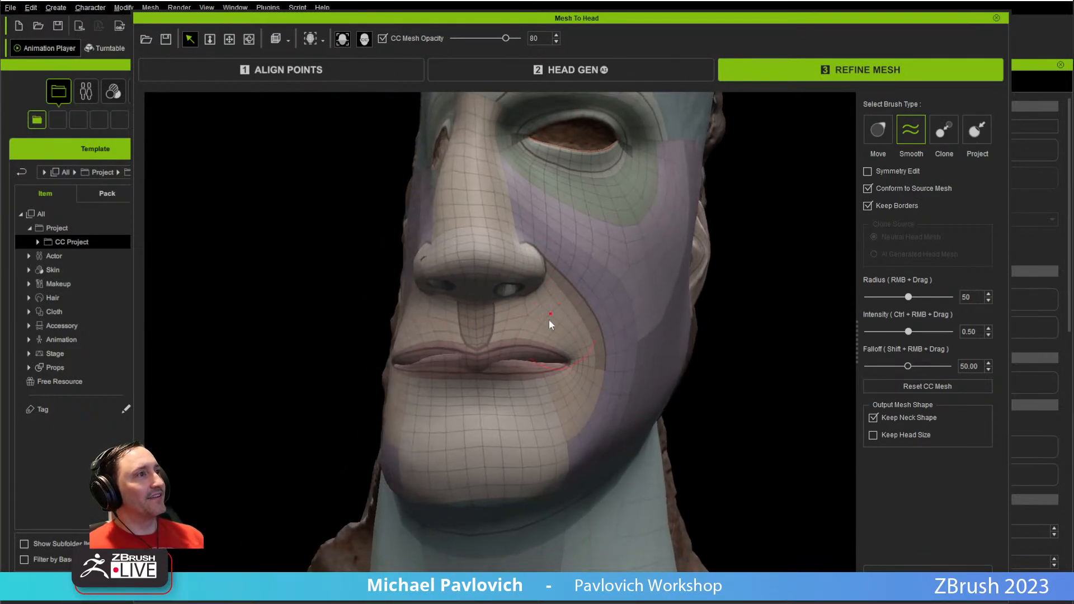
{"action": "left_click_drag", "start_coordinate": [556, 315], "coordinate": [664, 347], "text": "alt"}
{"action": "left_click_drag", "start_coordinate": [601, 379], "coordinate": [499, 373], "text": "alt"}
{"action": "middle_click_drag", "start_coordinate": [463, 360], "coordinate": [587, 340]}
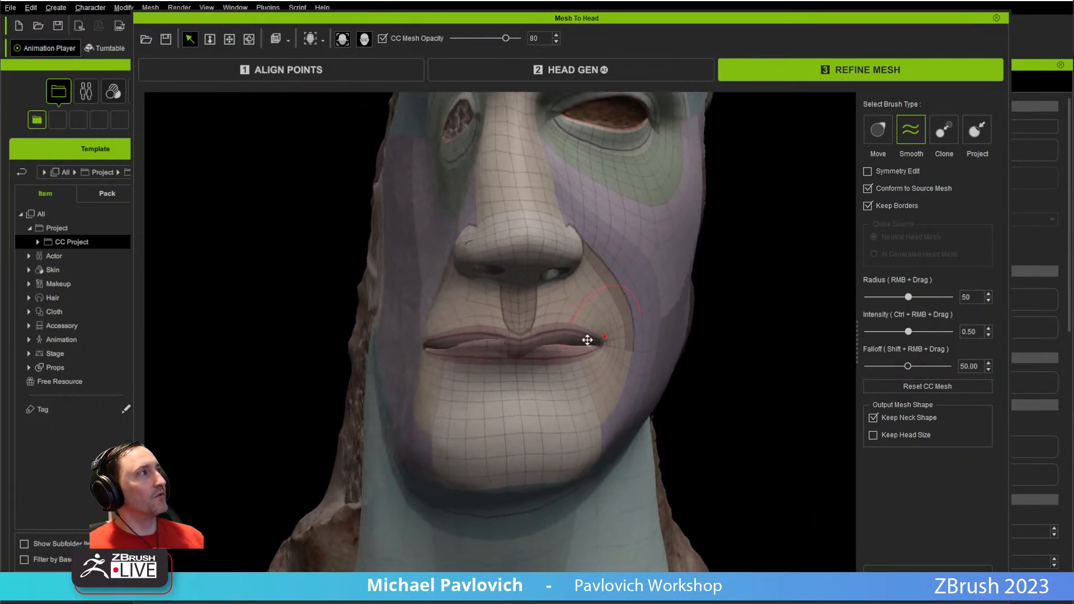
{"action": "left_click_drag", "start_coordinate": [588, 340], "coordinate": [597, 333], "text": "alt"}
{"action": "left_click", "coordinate": [878, 130]}
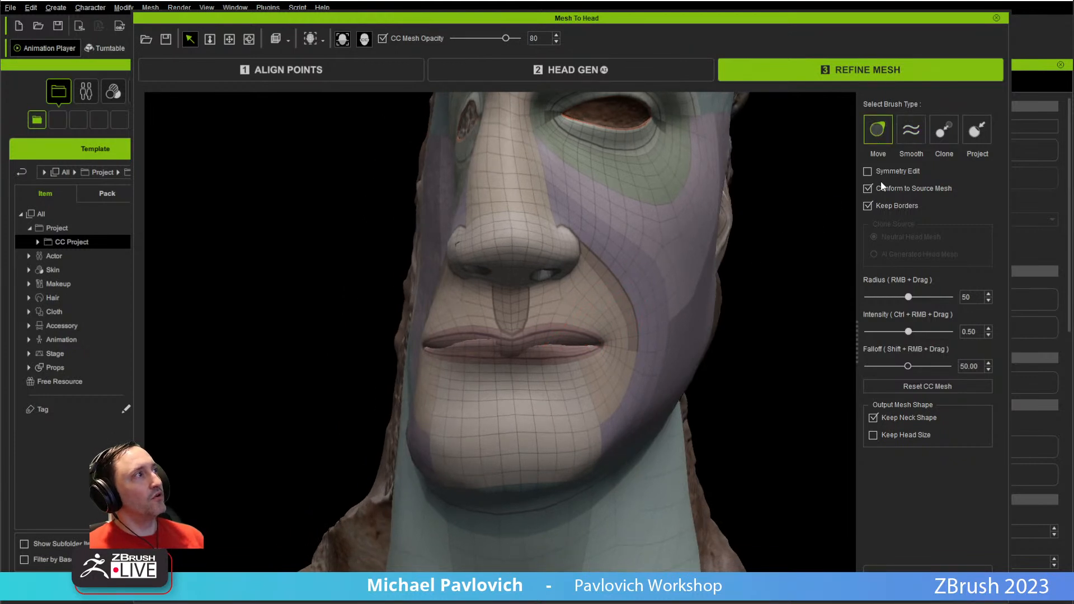
{"action": "left_click_drag", "start_coordinate": [769, 236], "coordinate": [628, 307], "text": "alt"}
{"action": "right_click_drag", "start_coordinate": [505, 358], "coordinate": [614, 367]}
{"action": "mouse_move", "coordinate": [480, 347]}
{"action": "left_mouse_down"}
{"action": "mouse_move", "coordinate": [495, 361]}
{"action": "mouse_move", "coordinate": [574, 358]}
{"action": "left_mouse_up"}
{"action": "left_click_drag", "start_coordinate": [490, 344], "coordinate": [569, 373]}
- Smooth the lower lip with the Smooth brush at radius 32 and intensity 0.13
{"action": "left_click", "coordinate": [909, 136]}
{"action": "right_click_drag", "start_coordinate": [543, 351], "coordinate": [444, 352]}
{"action": "left_click_drag", "start_coordinate": [900, 331], "coordinate": [865, 335]}
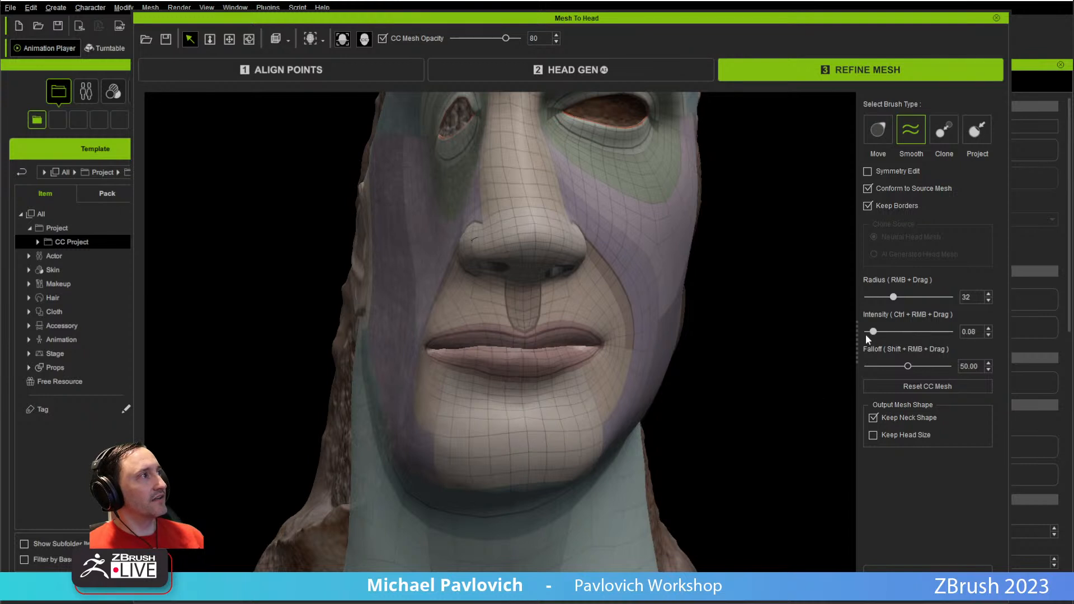
{"action": "left_click_drag", "start_coordinate": [479, 375], "coordinate": [578, 366]}
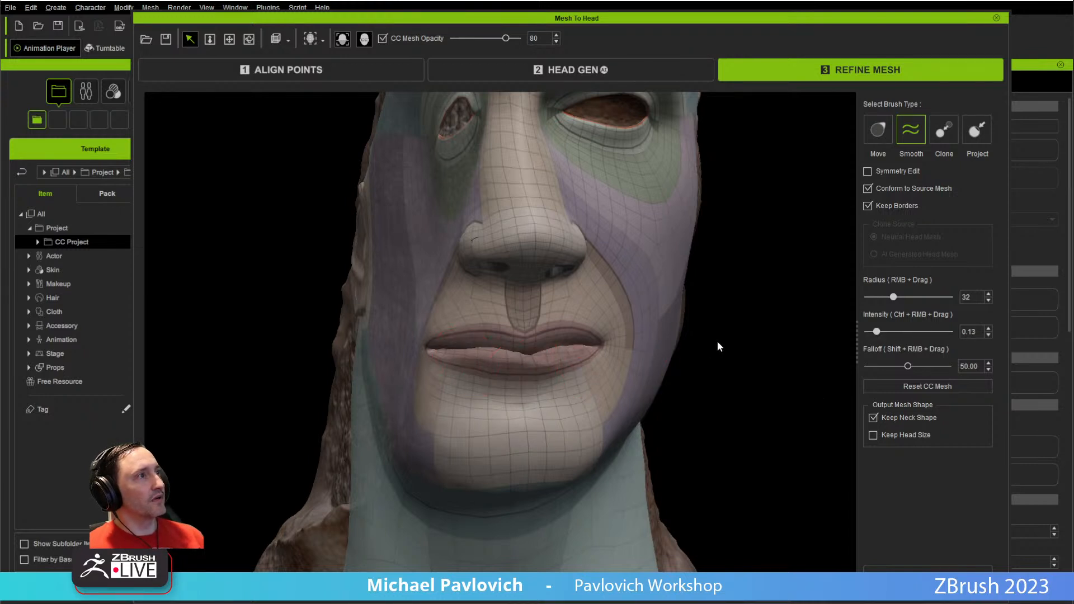
- Blend the lower lip towards the Neutral Head Mesh with the Clone brush at intensity 0.25
{"action": "left_click", "coordinate": [948, 130]}
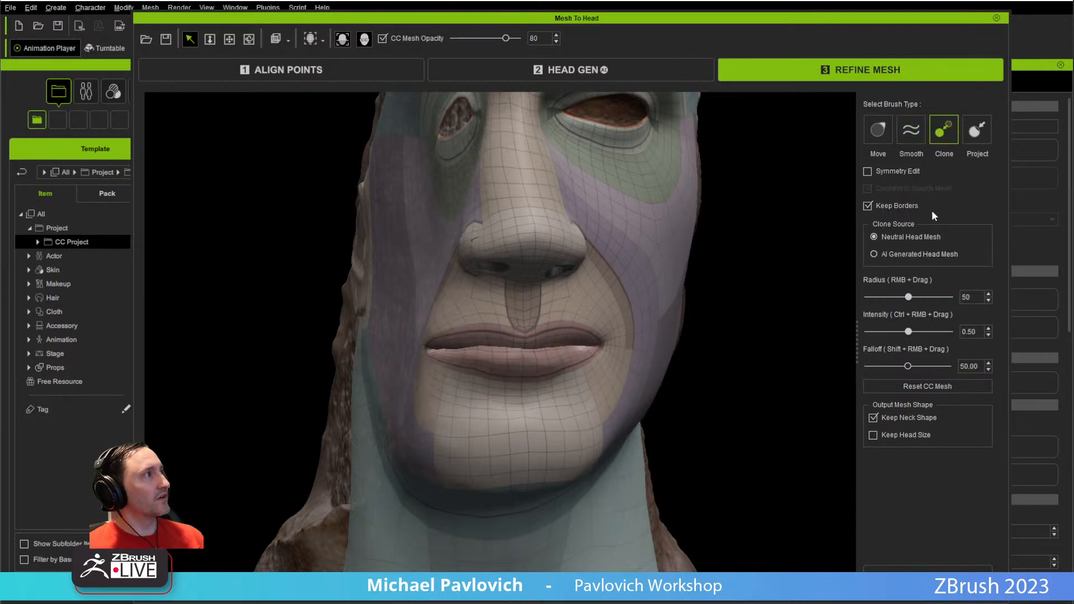
{"action": "left_click_drag", "start_coordinate": [907, 330], "coordinate": [886, 331]}
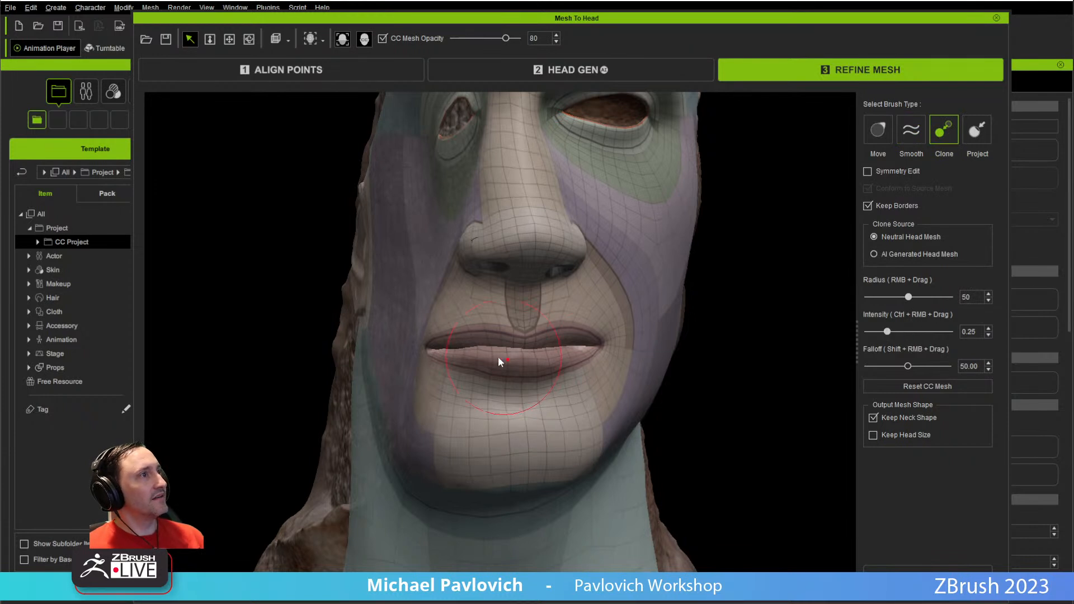
{"action": "left_click_drag", "start_coordinate": [502, 369], "coordinate": [547, 368]}
- Lower the CC mesh opacity to 27 and compare the mesh with the bust around the intact side's ear
{"action": "mouse_move", "coordinate": [740, 369]}
{"action": "right_mouse_down", "text": "alt"}
{"action": "mouse_move", "coordinate": [584, 378]}
{"action": "mouse_move", "coordinate": [388, 362]}
{"action": "mouse_move", "coordinate": [496, 346]}
{"action": "right_mouse_up", "text": "alt"}
{"action": "scroll", "coordinate": [481, 336], "scroll_direction": "down", "scroll_amount": 3}
{"action": "left_click_drag", "start_coordinate": [463, 321], "coordinate": [448, 363], "text": "alt"}
{"action": "right_click_drag", "start_coordinate": [445, 363], "coordinate": [371, 216], "text": "alt"}
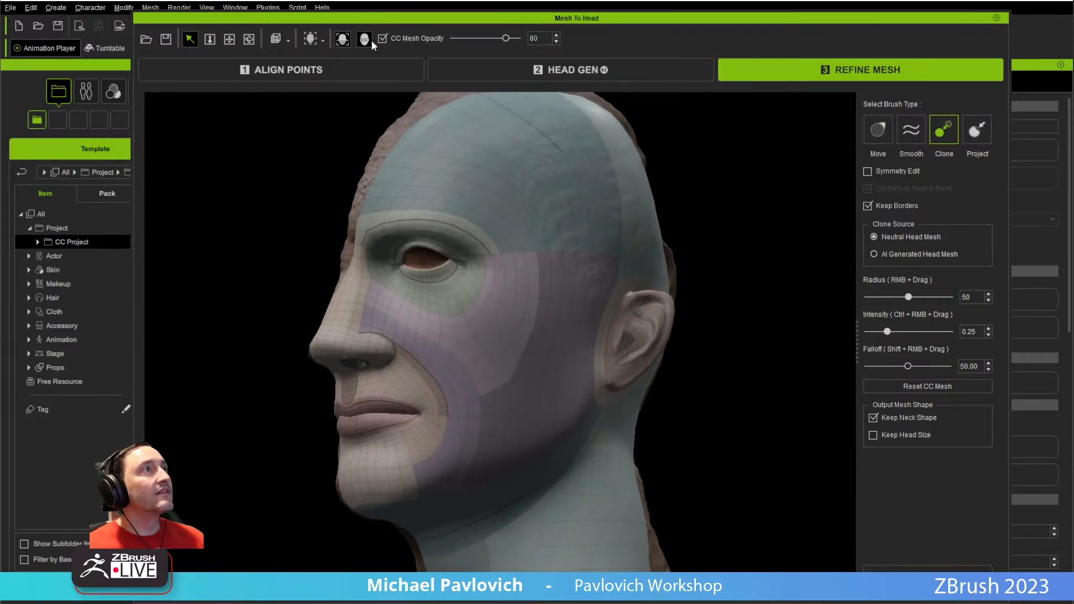
{"action": "left_click_drag", "start_coordinate": [505, 43], "coordinate": [470, 64]}
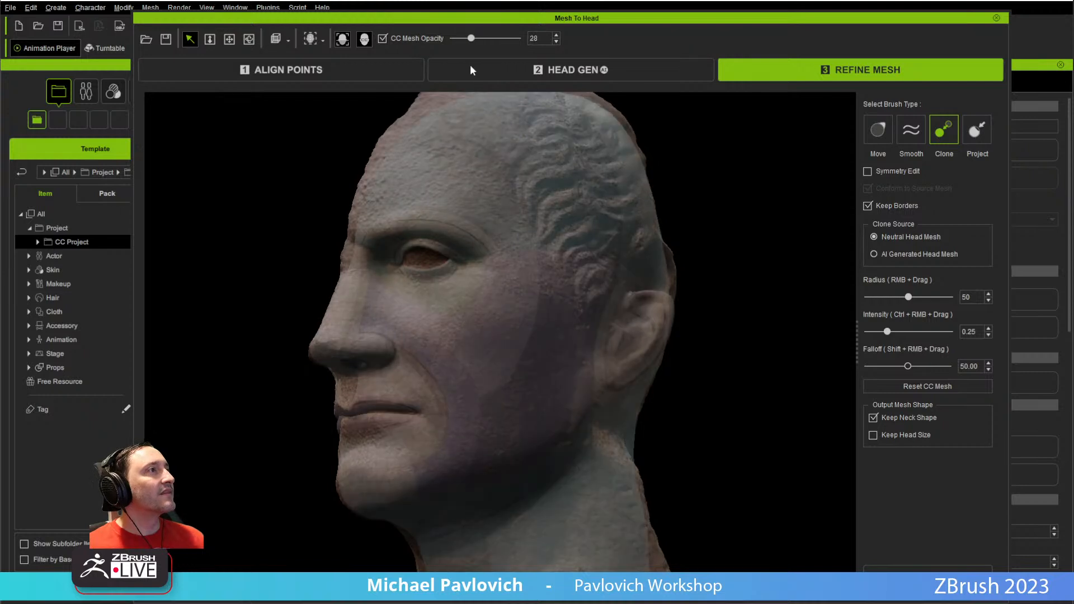
{"action": "right_click_drag", "start_coordinate": [757, 306], "coordinate": [587, 364], "text": "alt"}
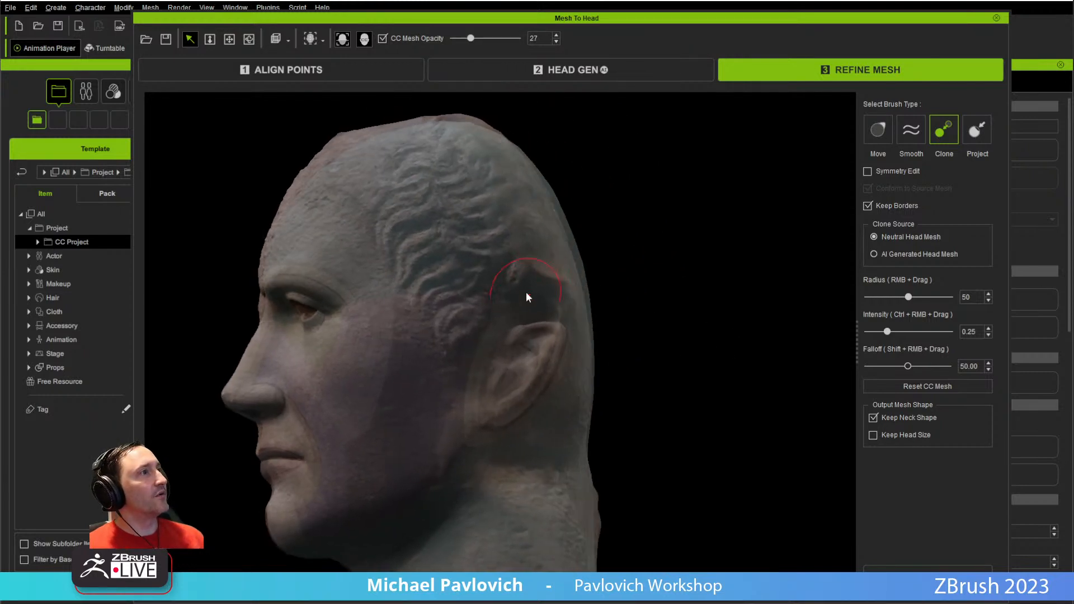
{"action": "left_click_drag", "start_coordinate": [635, 291], "coordinate": [660, 280], "text": "alt"}
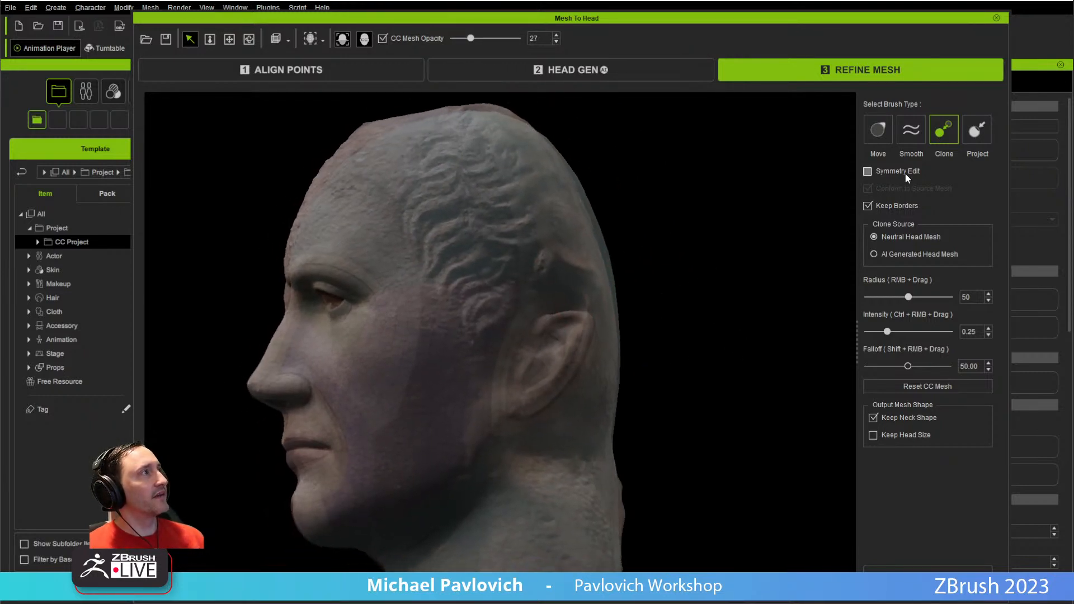
- Raise the mesh's ear on the intact side to line up with the bust, using the Move brush at radius 100 and intensity 0.50
{"action": "left_click", "coordinate": [876, 135]}
{"action": "mouse_move", "coordinate": [529, 337]}
{"action": "right_mouse_down"}
{"action": "mouse_move", "coordinate": [599, 352]}
{"action": "mouse_move", "coordinate": [561, 343]}
{"action": "mouse_move", "coordinate": [765, 353]}
{"action": "right_mouse_up"}
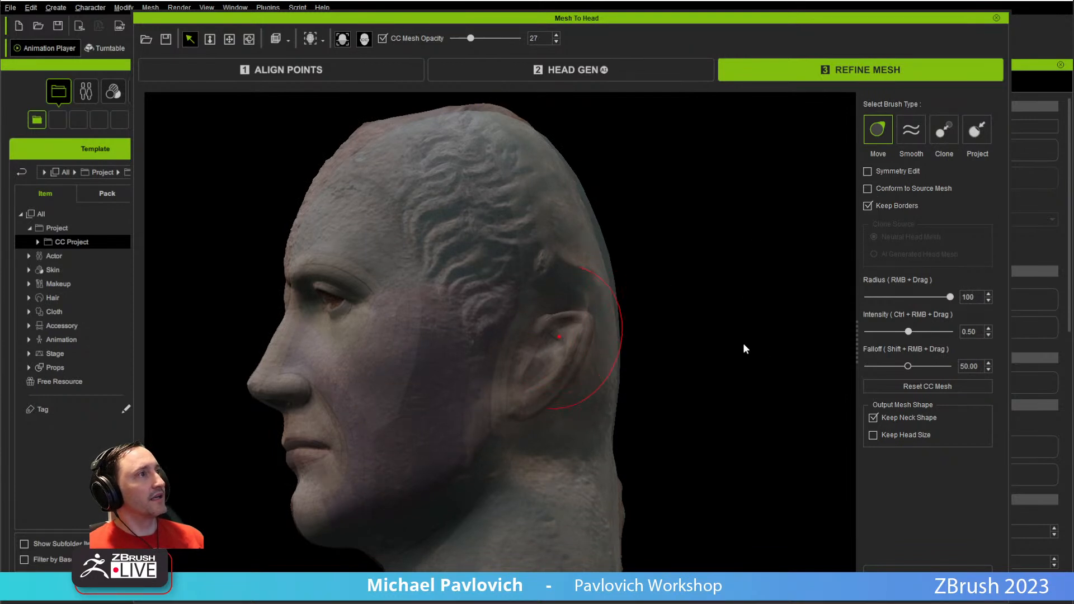
{"action": "left_click_drag", "start_coordinate": [562, 323], "coordinate": [545, 252]}
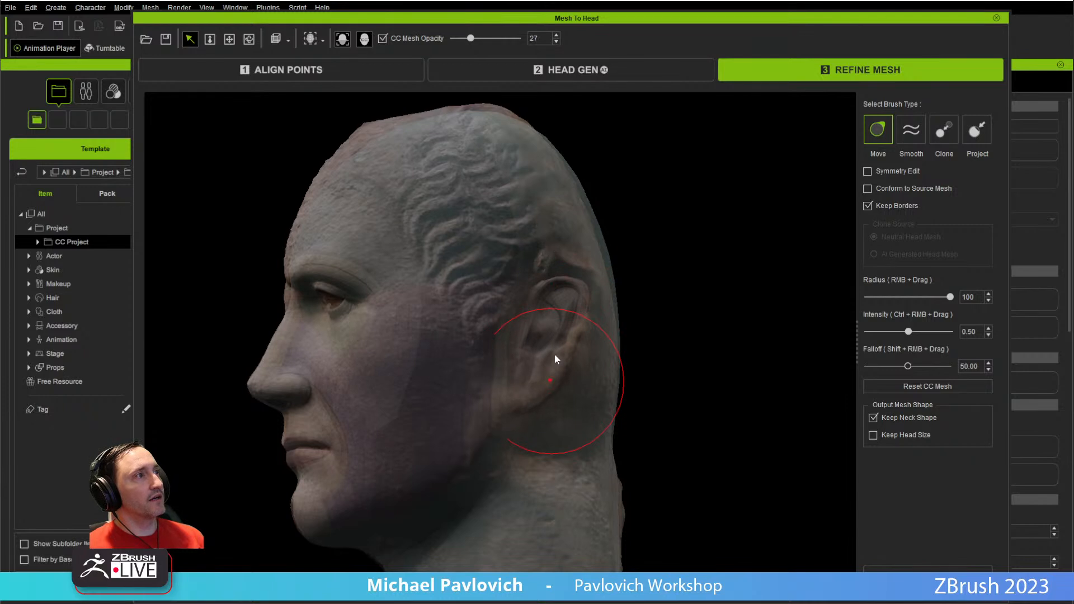
{"action": "mouse_move", "coordinate": [609, 350]}
{"action": "left_mouse_down"}
{"action": "mouse_move", "coordinate": [671, 377]}
{"action": "mouse_move", "coordinate": [845, 412]}
{"action": "left_mouse_up"}
{"action": "key", "text": "ctrl+z"}
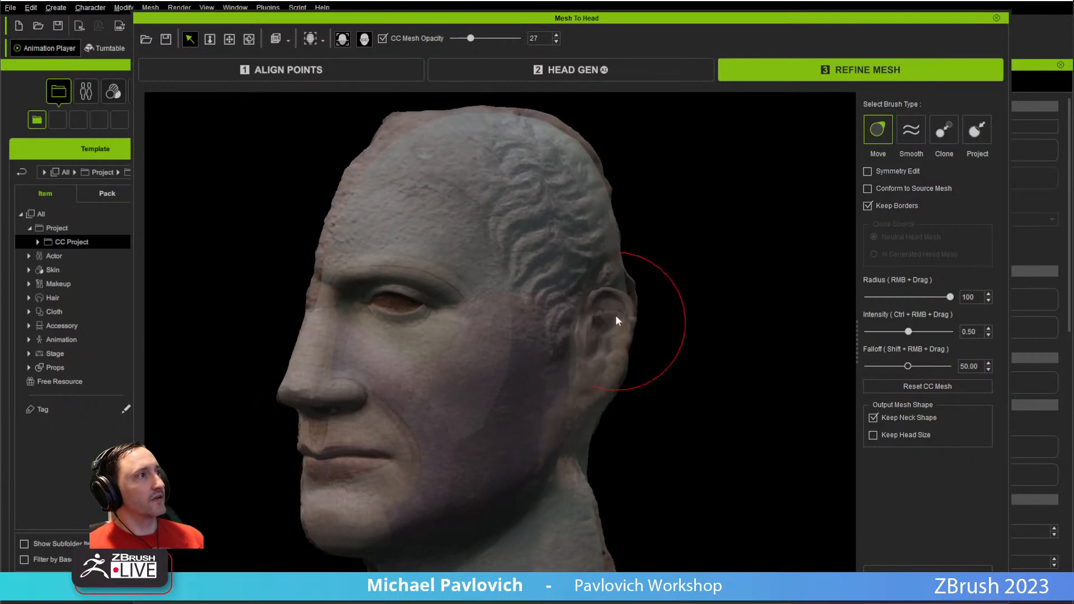
{"action": "mouse_move", "coordinate": [667, 309]}
{"action": "left_mouse_down", "text": "alt"}
{"action": "mouse_move", "coordinate": [759, 348]}
{"action": "mouse_move", "coordinate": [419, 349]}
{"action": "left_mouse_up", "text": "alt"}
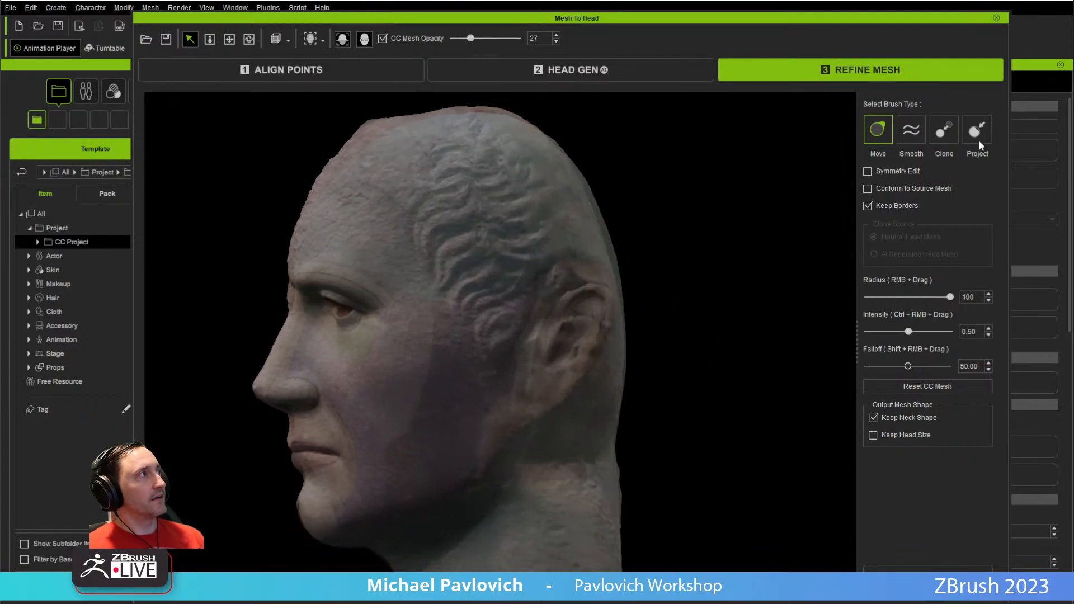
- Blend the intact side's ear towards the Neutral Head Mesh with the Clone brush at radius 50 and intensity 0.25
{"action": "left_click", "coordinate": [942, 132]}
{"action": "left_click_drag", "start_coordinate": [571, 315], "coordinate": [576, 372]}
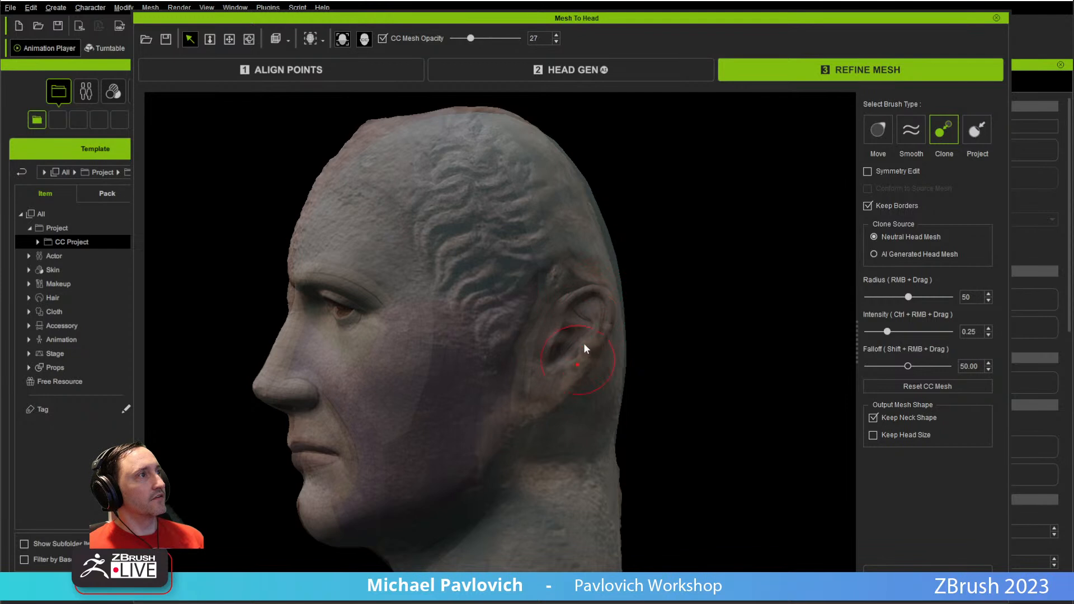
{"action": "left_click_drag", "start_coordinate": [603, 309], "coordinate": [499, 326], "text": "alt"}
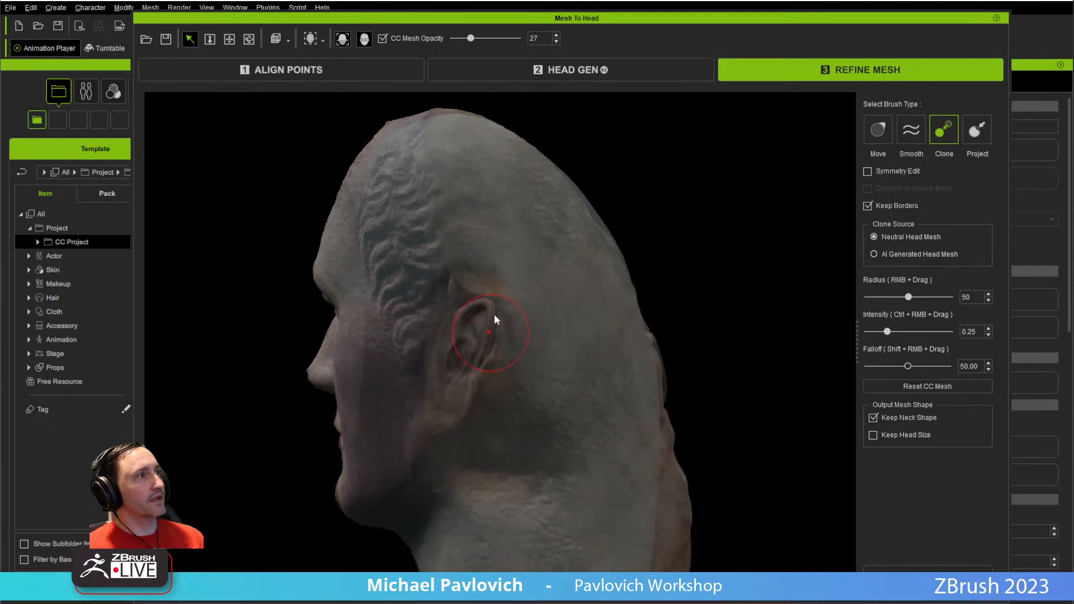
{"action": "left_click_drag", "start_coordinate": [474, 387], "coordinate": [944, 280], "text": "alt"}
{"action": "left_click_drag", "start_coordinate": [616, 340], "coordinate": [793, 312], "text": "alt"}
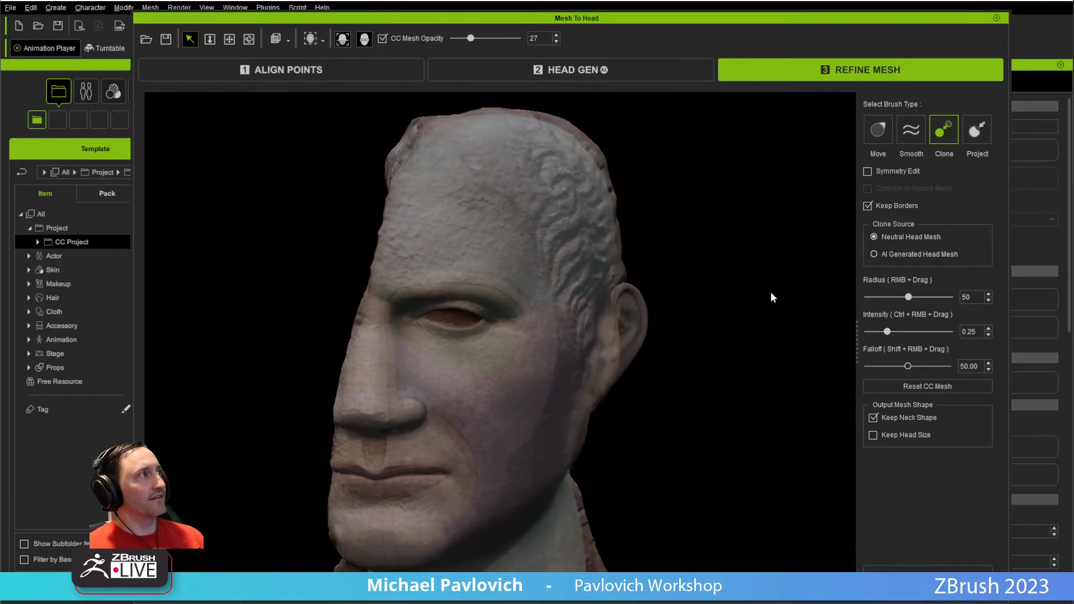
- Tuck the intact side's ear in closer to the head with the Move brush at radius 100
{"action": "left_click", "coordinate": [878, 131]}
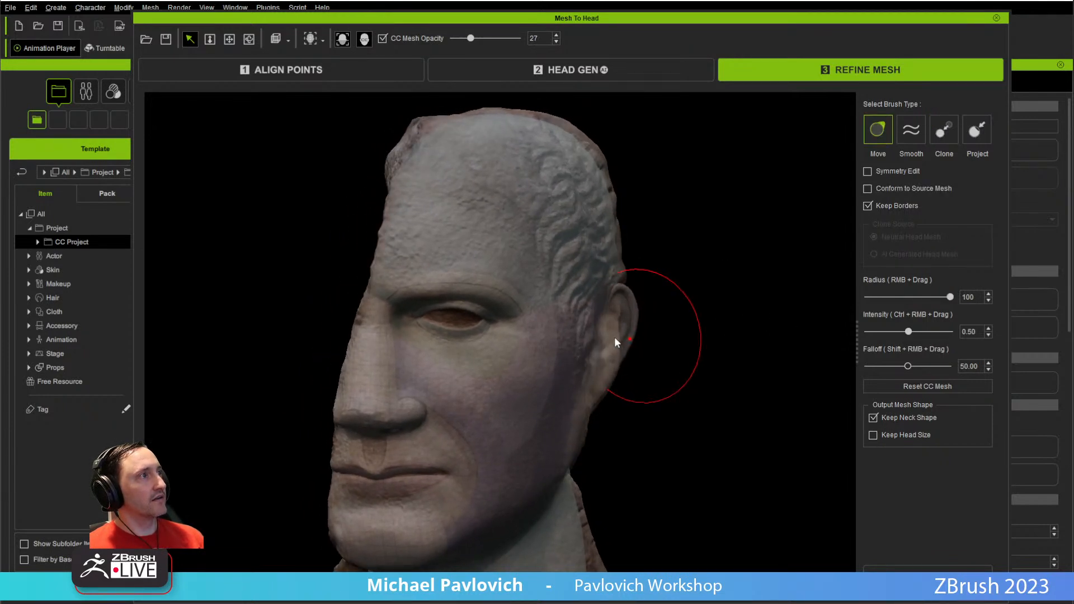
{"action": "left_click_drag", "start_coordinate": [686, 355], "coordinate": [632, 296], "text": "alt"}
{"action": "right_click_drag", "start_coordinate": [699, 436], "coordinate": [697, 410], "text": "alt"}
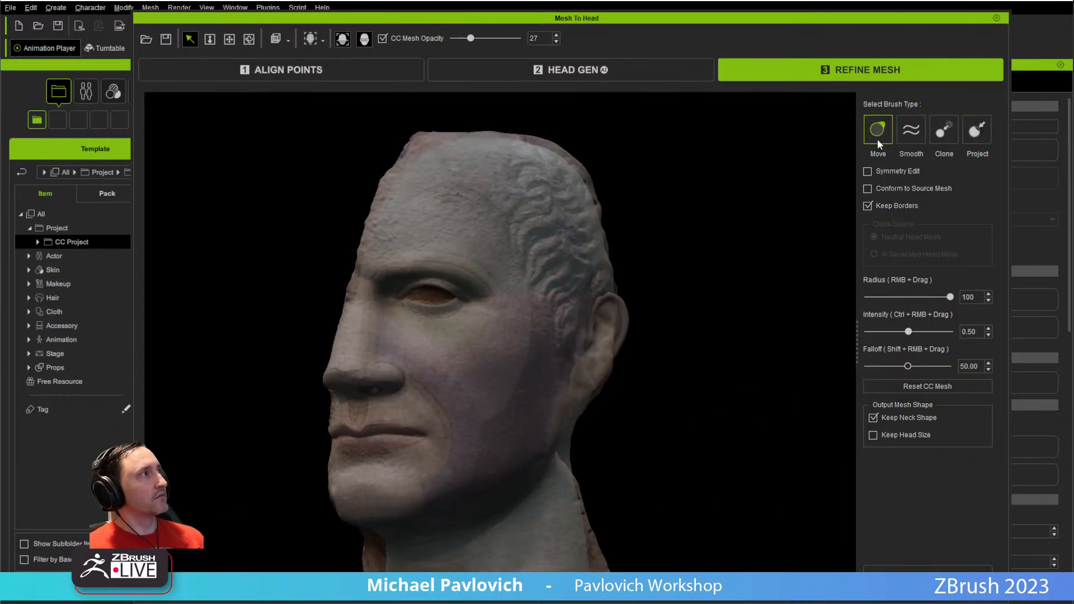
- Select the Project brush and examine how the mesh fits the bust over the broken side, the back and the crown
{"action": "left_click", "coordinate": [976, 137]}
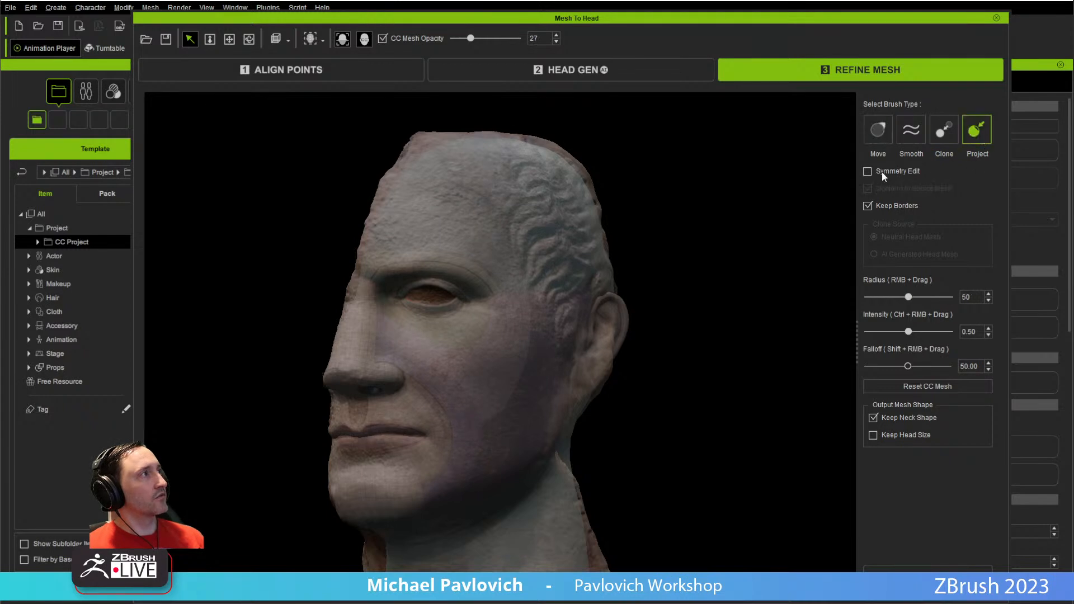
{"action": "middle_click_drag", "start_coordinate": [547, 382], "coordinate": [747, 324]}
{"action": "middle_click_drag", "start_coordinate": [764, 280], "coordinate": [824, 294]}
{"action": "mouse_move", "coordinate": [555, 345]}
{"action": "middle_mouse_down"}
{"action": "mouse_move", "coordinate": [822, 367]}
{"action": "mouse_move", "coordinate": [546, 339]}
{"action": "middle_mouse_up"}
{"action": "middle_click_drag", "start_coordinate": [806, 333], "coordinate": [832, 360]}
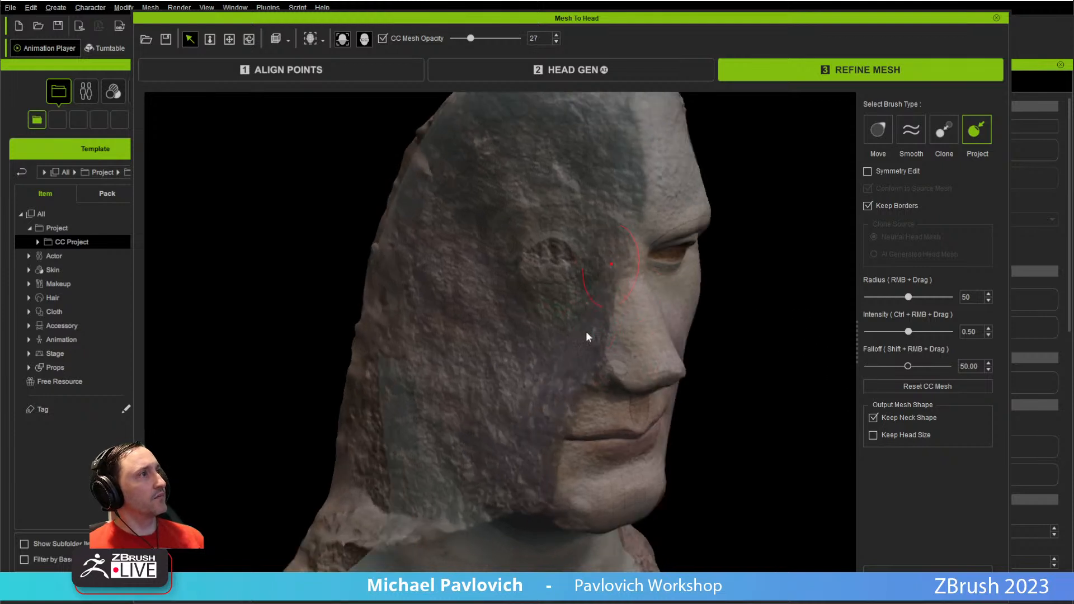
{"action": "mouse_move", "coordinate": [716, 329]}
{"action": "middle_mouse_down"}
{"action": "mouse_move", "coordinate": [794, 340]}
{"action": "mouse_move", "coordinate": [555, 305]}
{"action": "middle_mouse_up"}
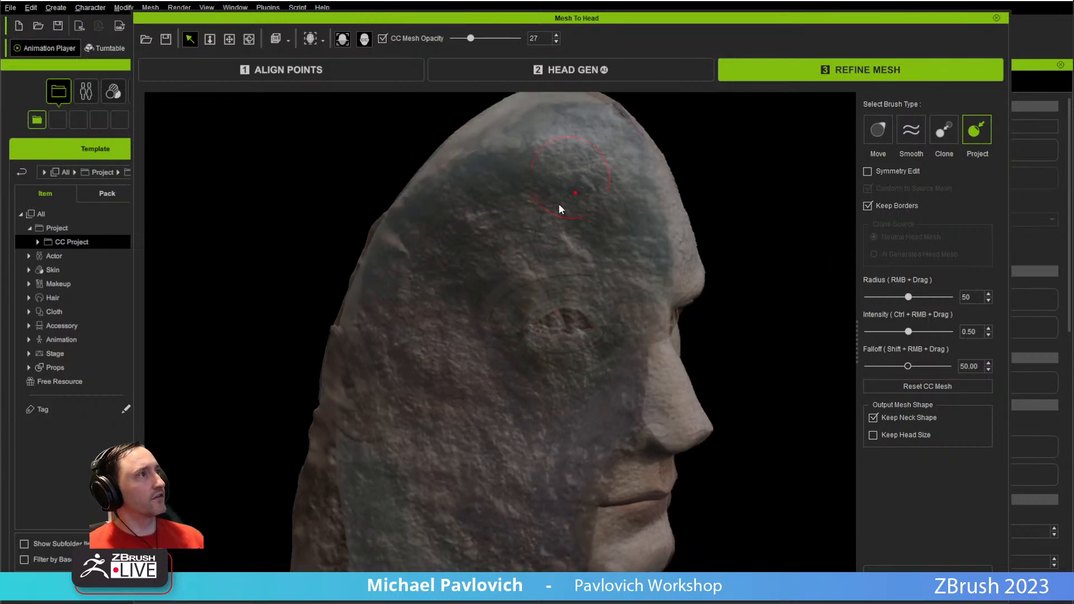
{"action": "scroll", "coordinate": [465, 364], "scroll_direction": "down", "scroll_amount": 3}
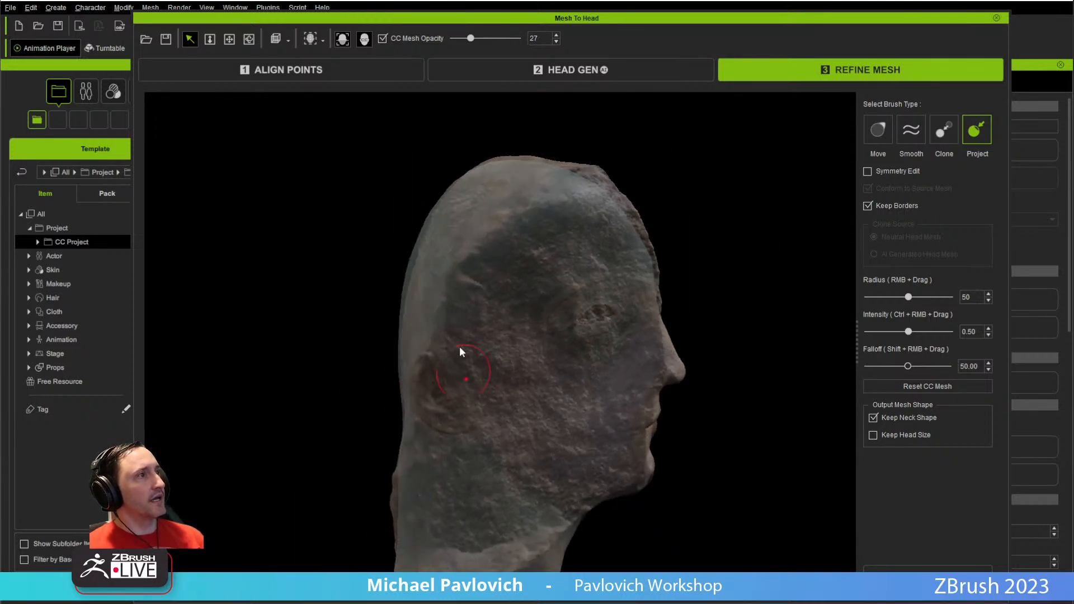
{"action": "middle_click_drag", "start_coordinate": [745, 335], "coordinate": [824, 335]}
{"action": "mouse_move", "coordinate": [682, 282]}
{"action": "middle_mouse_down"}
{"action": "mouse_move", "coordinate": [872, 291]}
{"action": "mouse_move", "coordinate": [564, 323]}
{"action": "middle_mouse_up"}
{"action": "middle_click_drag", "start_coordinate": [572, 258], "coordinate": [630, 345]}
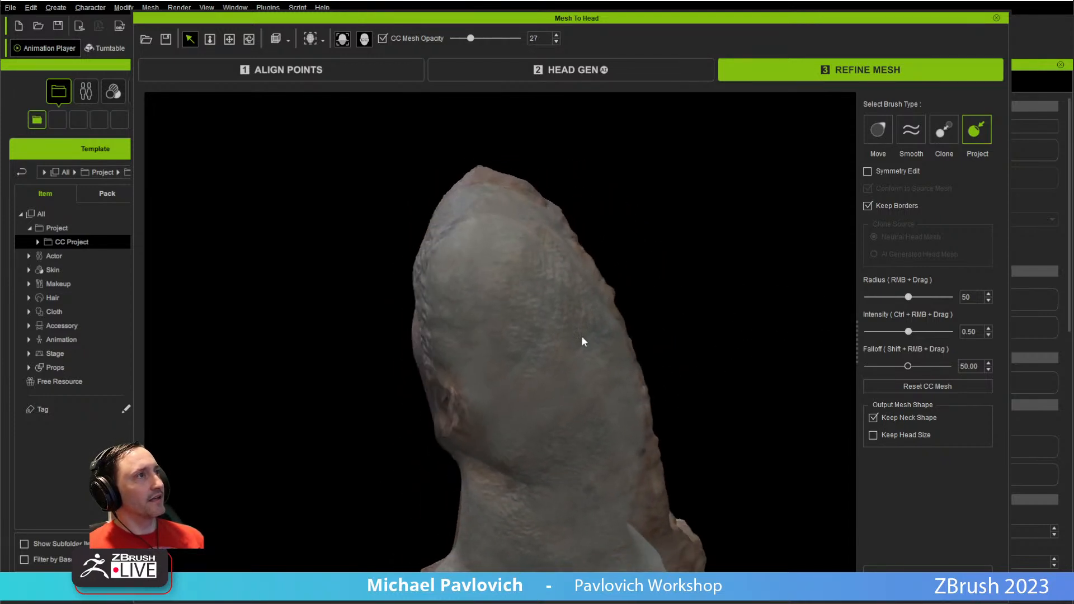
{"action": "middle_click_drag", "start_coordinate": [629, 211], "coordinate": [556, 316]}
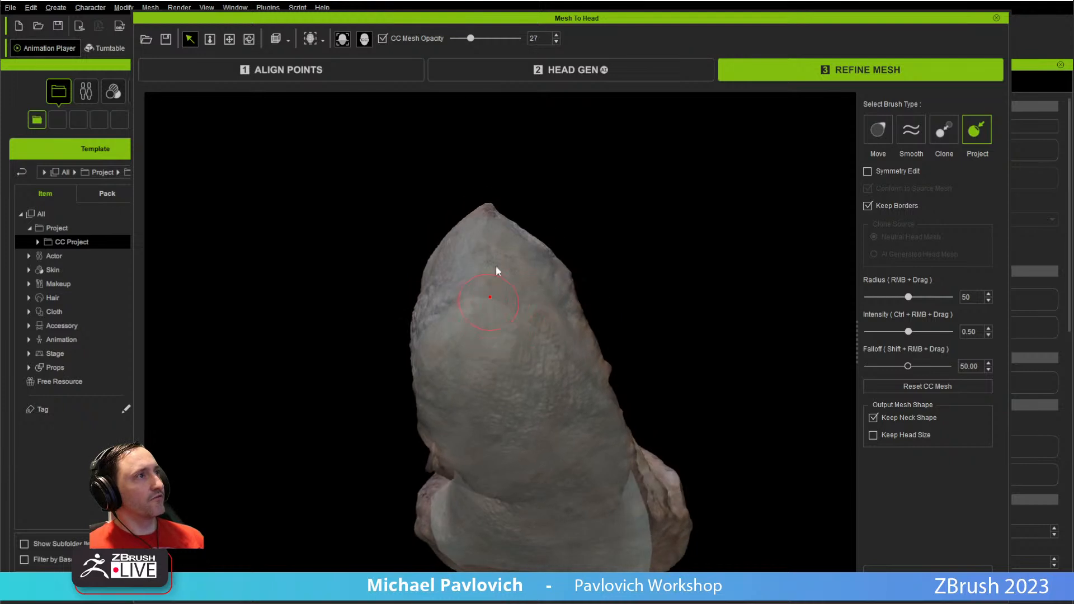
{"action": "middle_click_drag", "start_coordinate": [714, 273], "coordinate": [533, 290]}
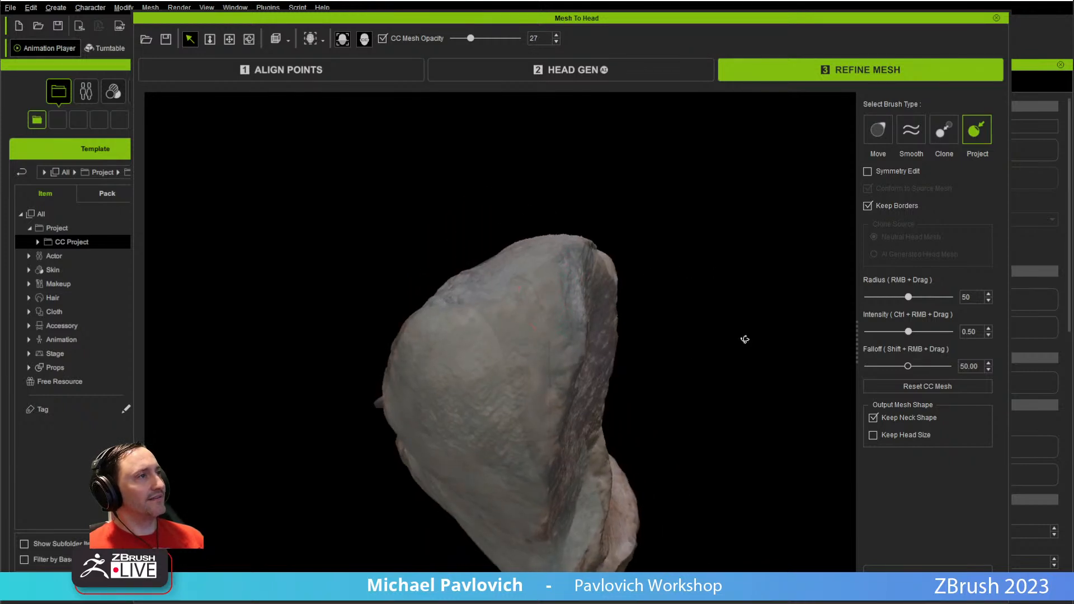
{"action": "middle_click_drag", "start_coordinate": [749, 361], "coordinate": [551, 239]}
{"action": "middle_click_drag", "start_coordinate": [546, 280], "coordinate": [780, 207]}
{"action": "middle_click_drag", "start_coordinate": [671, 367], "coordinate": [765, 283]}
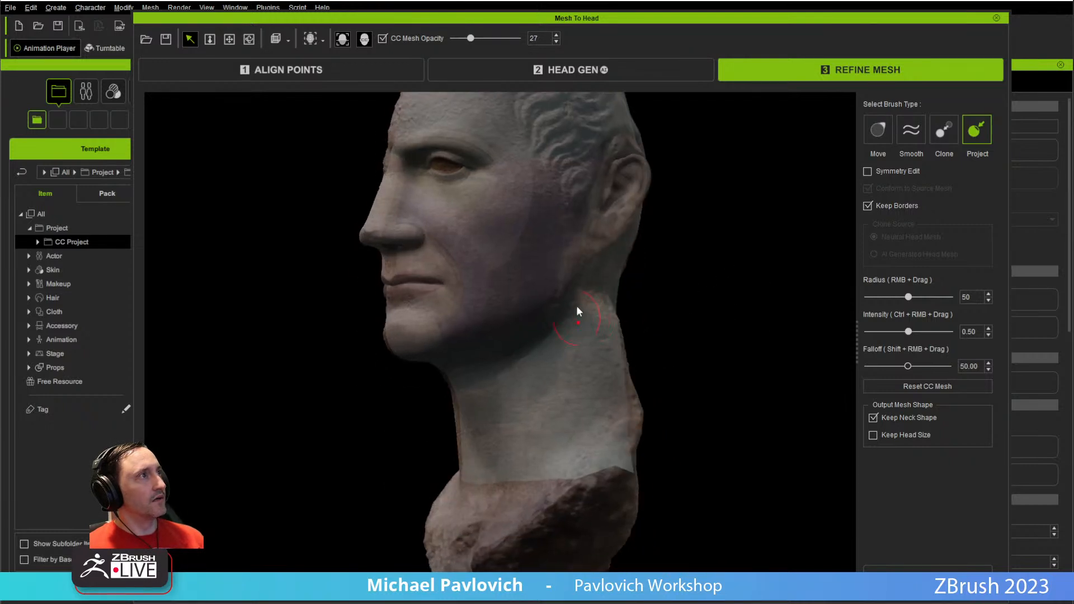
- Examine how the mesh fits the bust around the neck, the nape and the intact side of the face
{"action": "mouse_move", "coordinate": [559, 369]}
{"action": "middle_mouse_down"}
{"action": "mouse_move", "coordinate": [643, 324]}
{"action": "mouse_move", "coordinate": [601, 371]}
{"action": "mouse_move", "coordinate": [699, 431]}
{"action": "mouse_move", "coordinate": [696, 362]}
{"action": "mouse_move", "coordinate": [489, 407]}
{"action": "middle_mouse_up"}
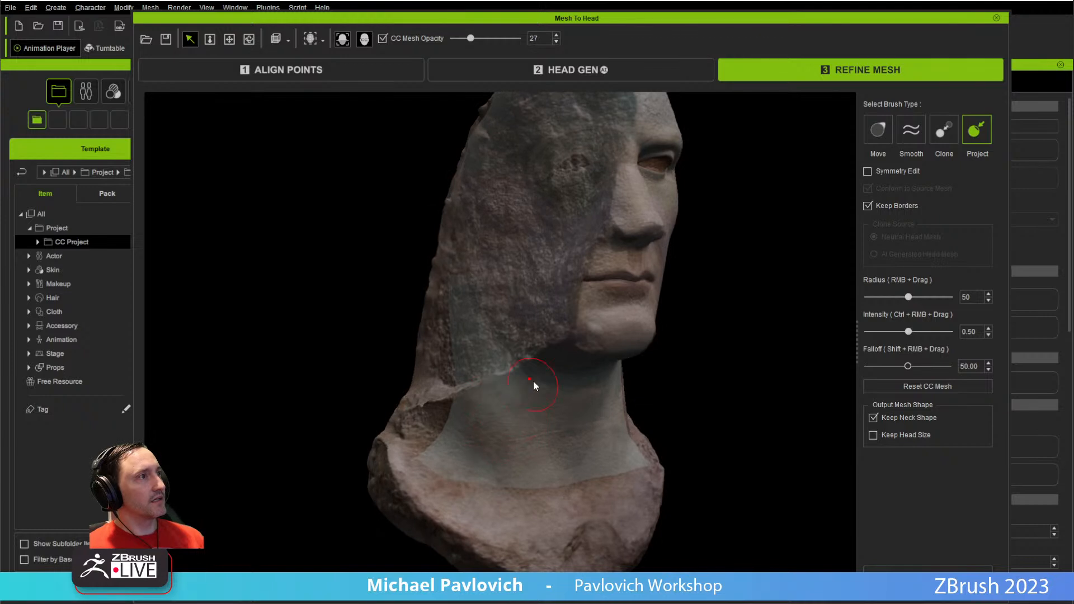
{"action": "middle_click_drag", "start_coordinate": [633, 407], "coordinate": [632, 321]}
{"action": "key", "text": "shift"}
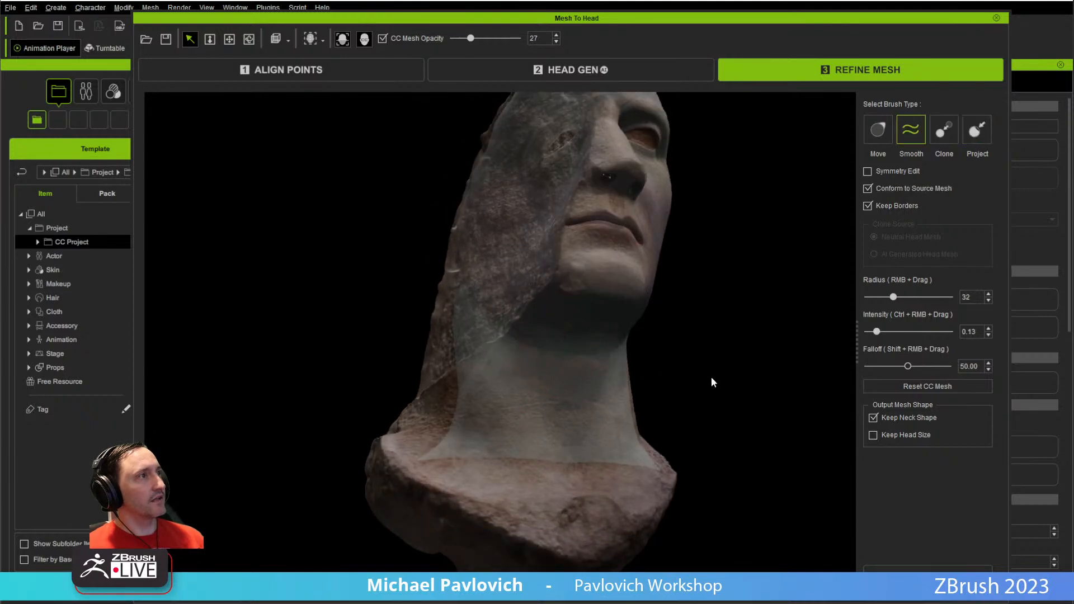
{"action": "middle_click_drag", "start_coordinate": [709, 382], "coordinate": [504, 324]}
{"action": "mouse_move", "coordinate": [731, 330]}
{"action": "middle_mouse_down"}
{"action": "mouse_move", "coordinate": [759, 297]}
{"action": "mouse_move", "coordinate": [575, 288]}
{"action": "mouse_move", "coordinate": [702, 408]}
{"action": "mouse_move", "coordinate": [539, 313]}
{"action": "middle_mouse_up"}
{"action": "middle_click_drag", "start_coordinate": [670, 299], "coordinate": [803, 453]}
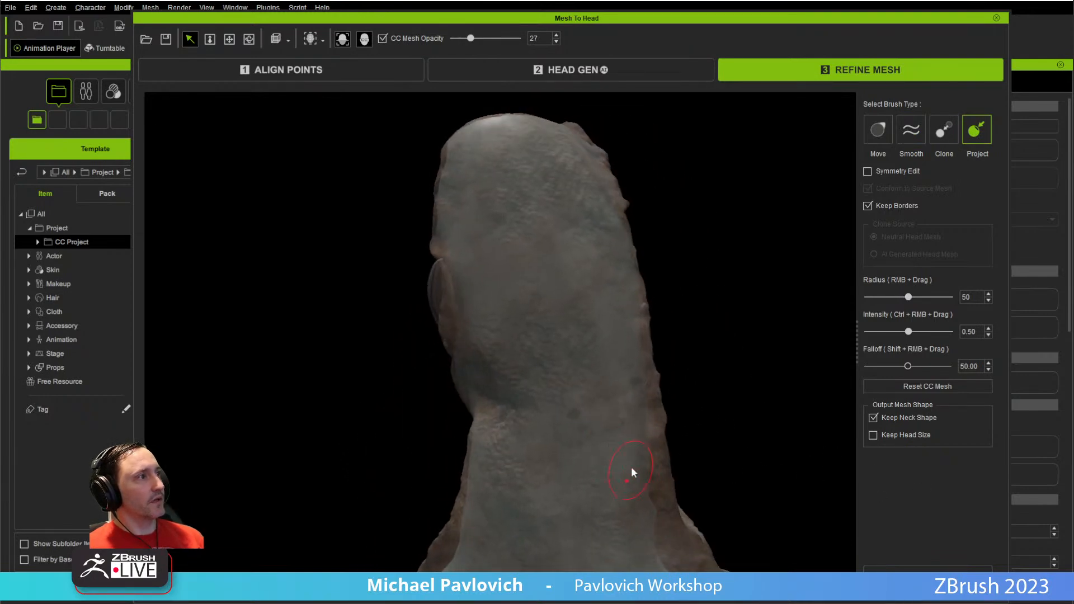
{"action": "middle_click_drag", "start_coordinate": [690, 504], "coordinate": [570, 366]}
{"action": "middle_click_drag", "start_coordinate": [497, 298], "coordinate": [608, 406]}
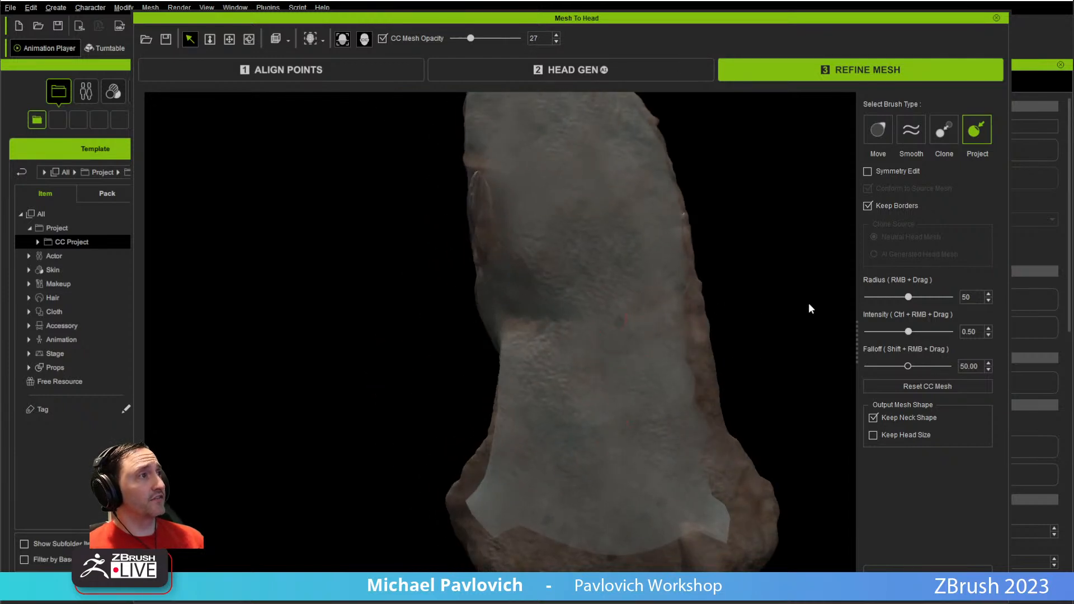
{"action": "middle_click_drag", "start_coordinate": [757, 305], "coordinate": [603, 345]}
{"action": "middle_click_drag", "start_coordinate": [665, 301], "coordinate": [627, 412]}
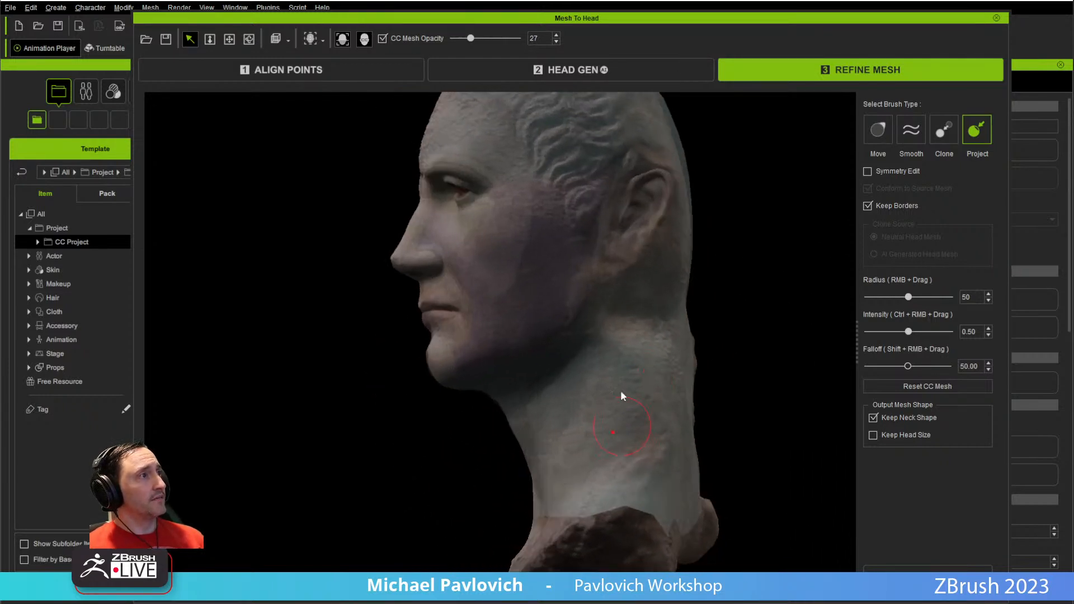
{"action": "mouse_move", "coordinate": [715, 377]}
{"action": "middle_mouse_down"}
{"action": "mouse_move", "coordinate": [727, 307]}
{"action": "mouse_move", "coordinate": [666, 387]}
{"action": "mouse_move", "coordinate": [762, 342]}
{"action": "mouse_move", "coordinate": [582, 430]}
{"action": "middle_mouse_up"}
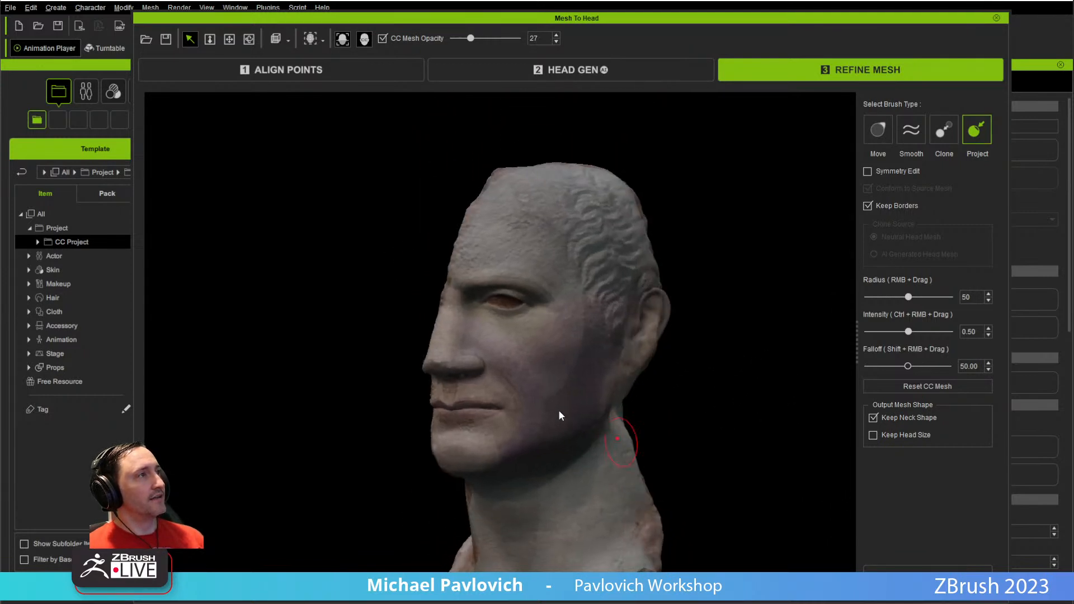
{"action": "middle_click_drag", "start_coordinate": [720, 313], "coordinate": [551, 316]}
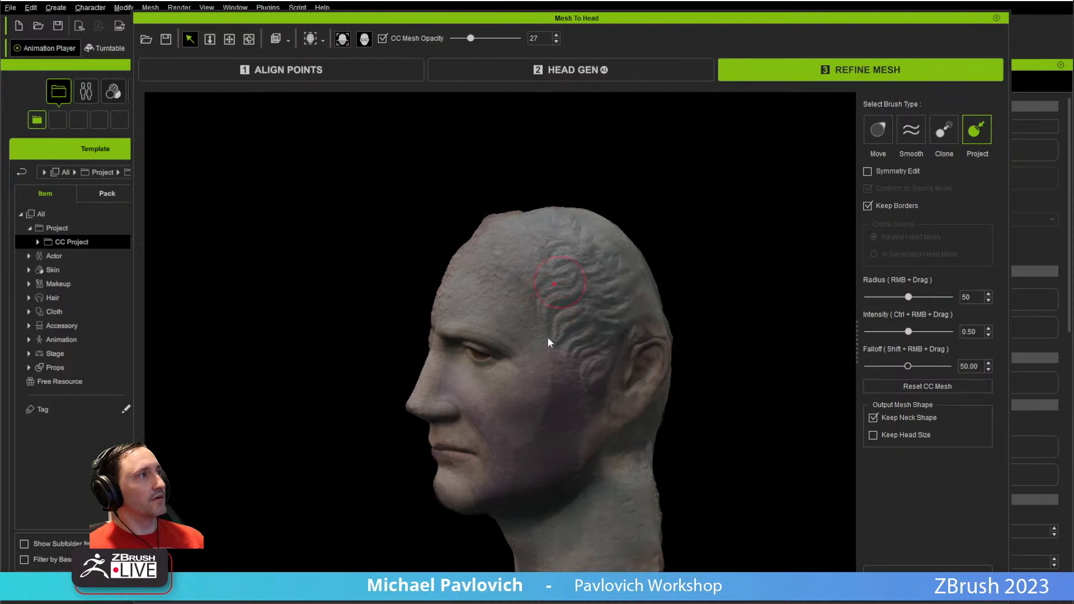
{"action": "middle_click_drag", "start_coordinate": [643, 215], "coordinate": [653, 399]}
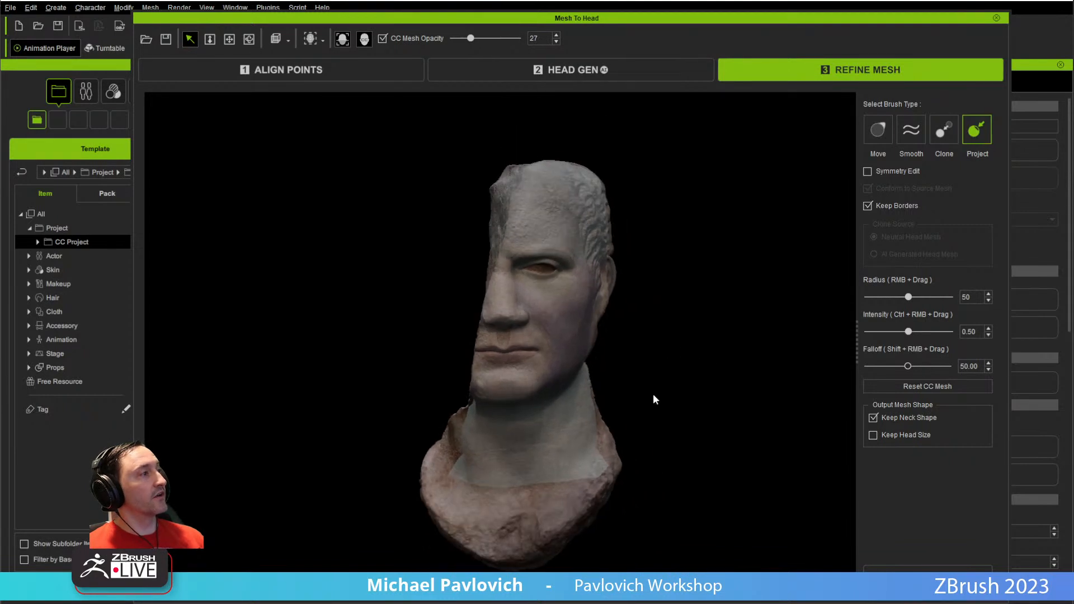
- Generate the character with the Male body type, no texture mask, diffuse and normal baked from the source mesh, and texture size 2048
{"action": "left_click", "coordinate": [914, 565]}
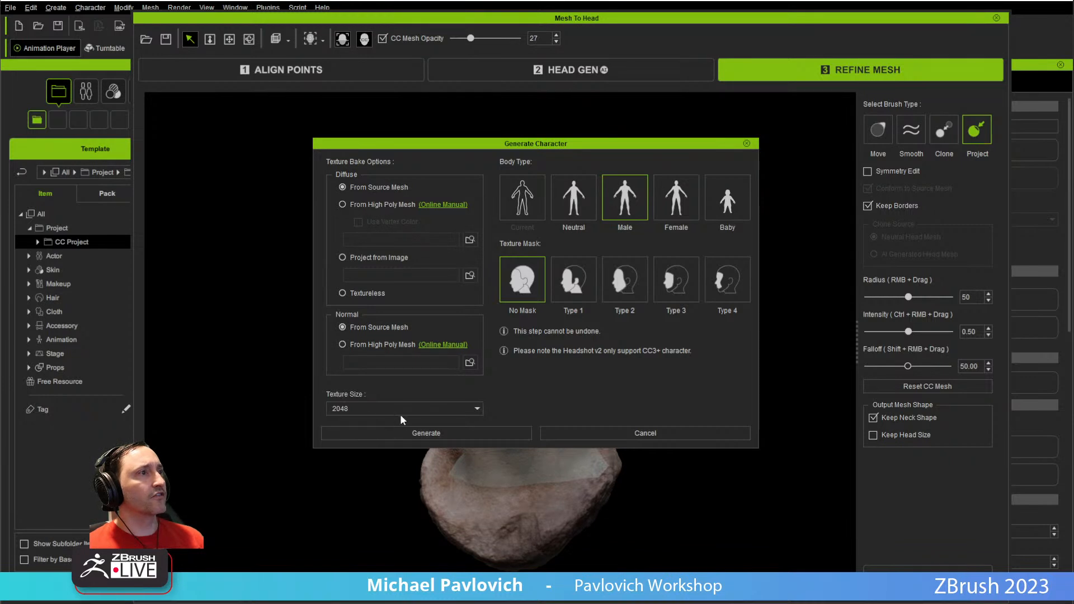
{"action": "left_click", "coordinate": [458, 434]}
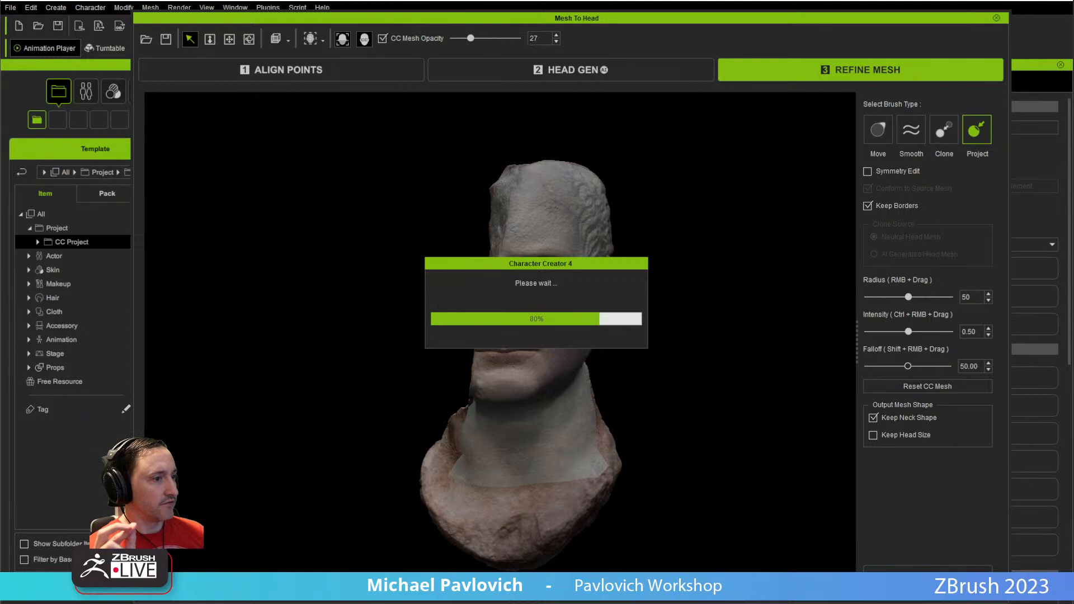
- Switch to the web browser and open the Vampire CHOMP artwork from the ArtStation portfolio to look through it
{"action": "left_click_drag", "start_coordinate": [413, 602], "coordinate": [411, 44]}
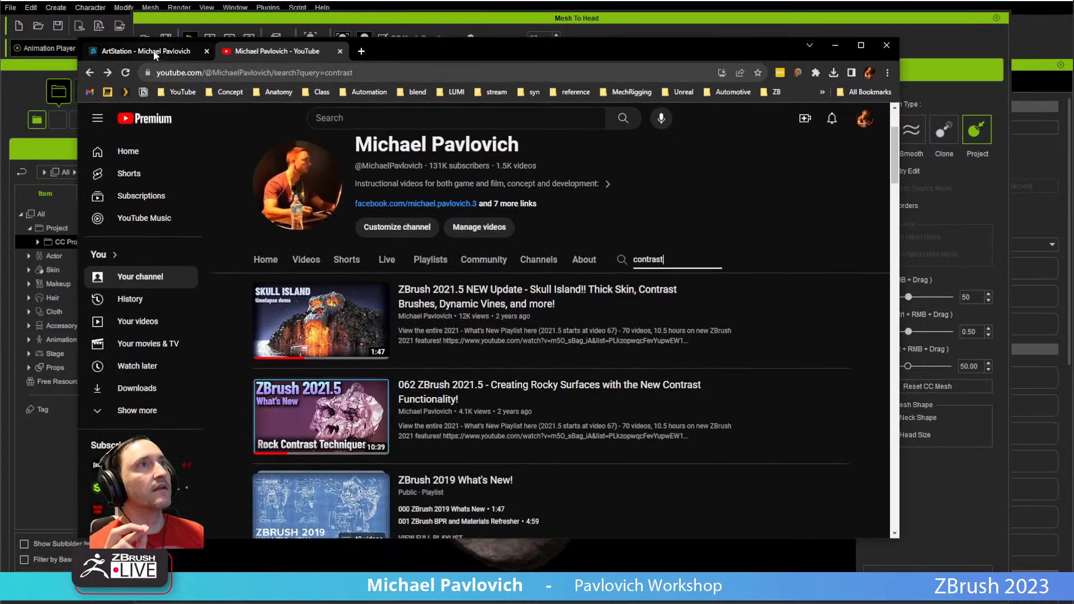
{"action": "left_click", "coordinate": [154, 52]}
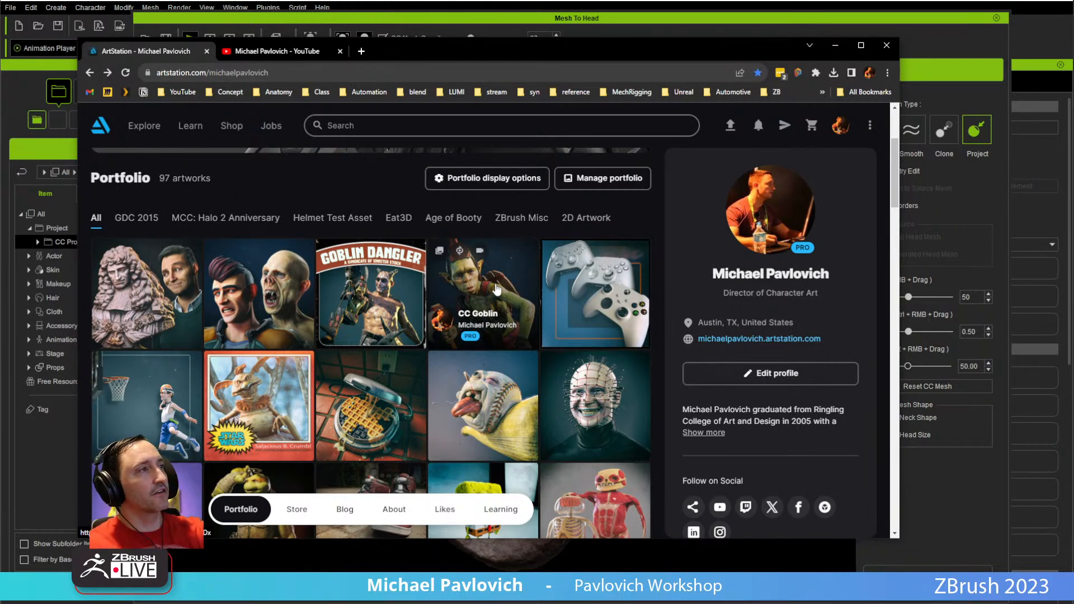
{"action": "left_click", "coordinate": [267, 297]}
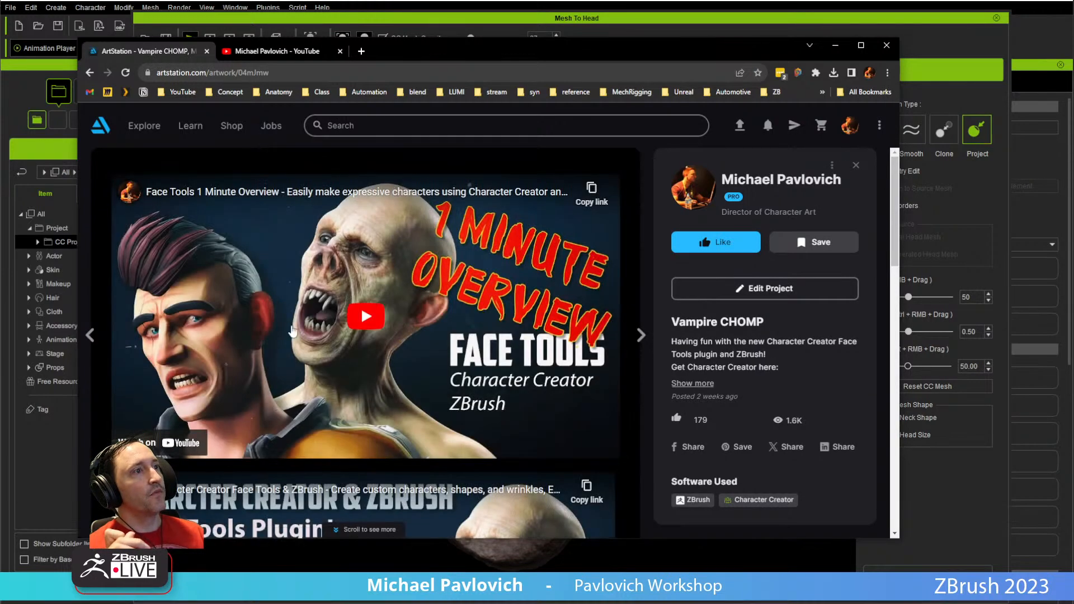
{"action": "scroll", "coordinate": [292, 331], "scroll_direction": "down", "scroll_amount": 6}
{"action": "scroll", "coordinate": [292, 331], "scroll_direction": "up", "scroll_amount": 10}
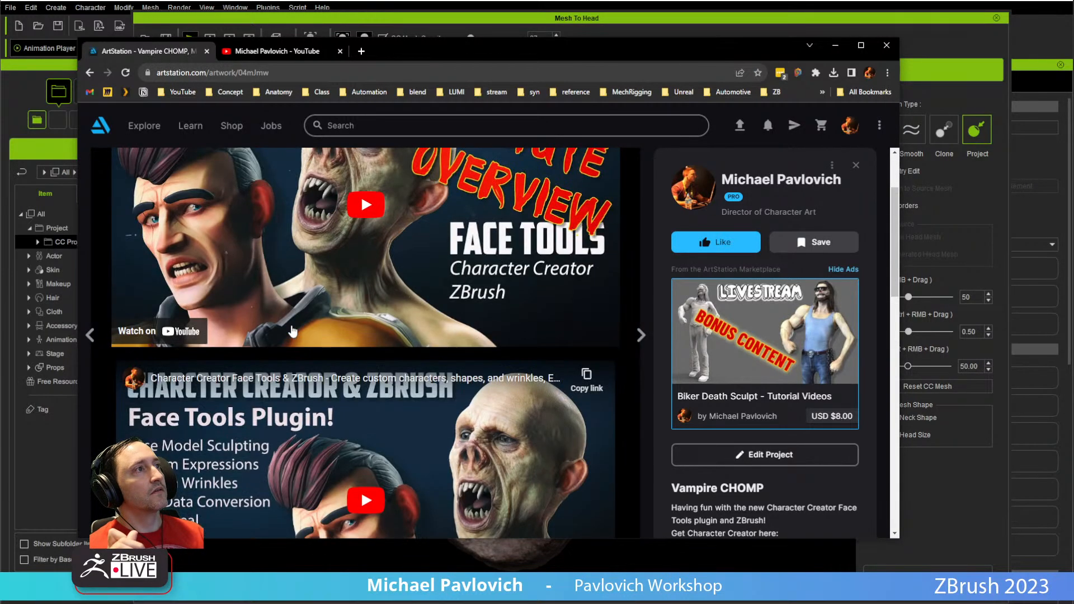
- Watch the Face Tools 1 Minute Overview video muted, skipping through it, and return to the character generation
{"action": "left_click", "coordinate": [367, 317]}
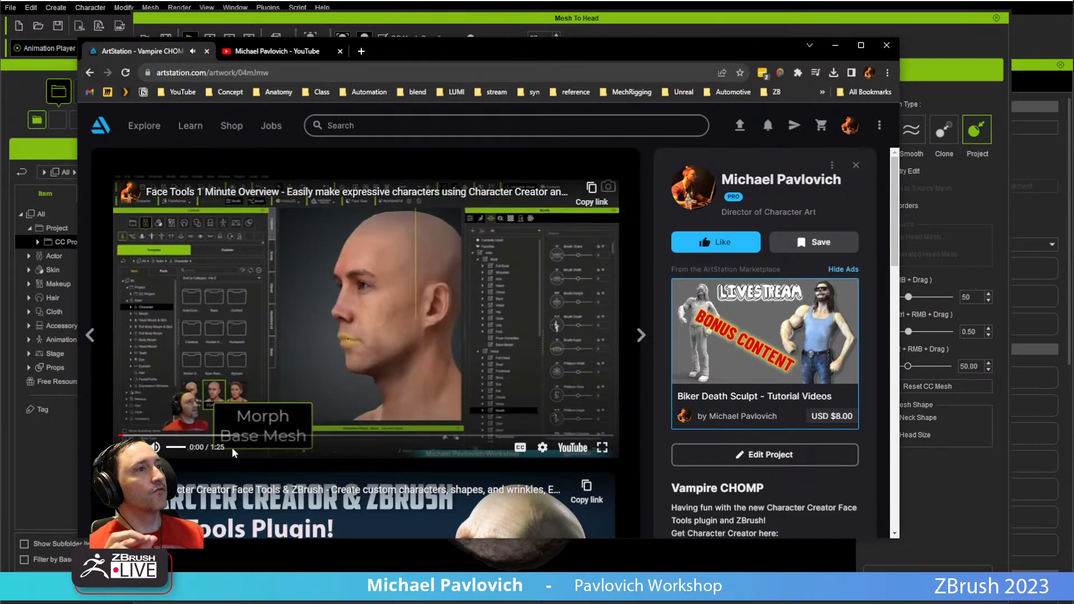
{"action": "left_click", "coordinate": [155, 446]}
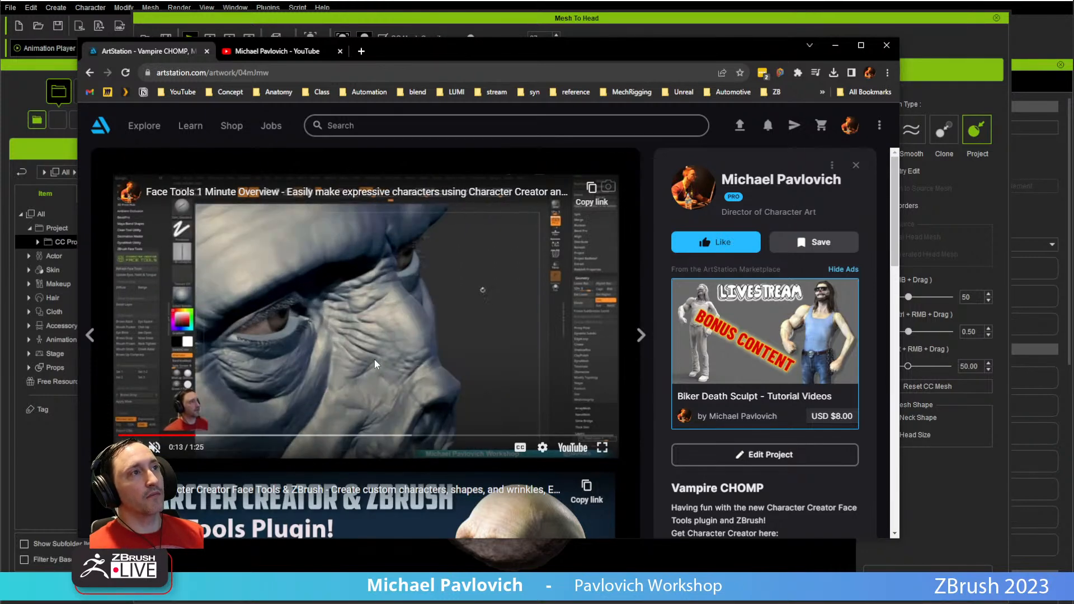
{"action": "left_click", "coordinate": [218, 435]}
{"action": "left_click_drag", "start_coordinate": [218, 436], "coordinate": [336, 308]}
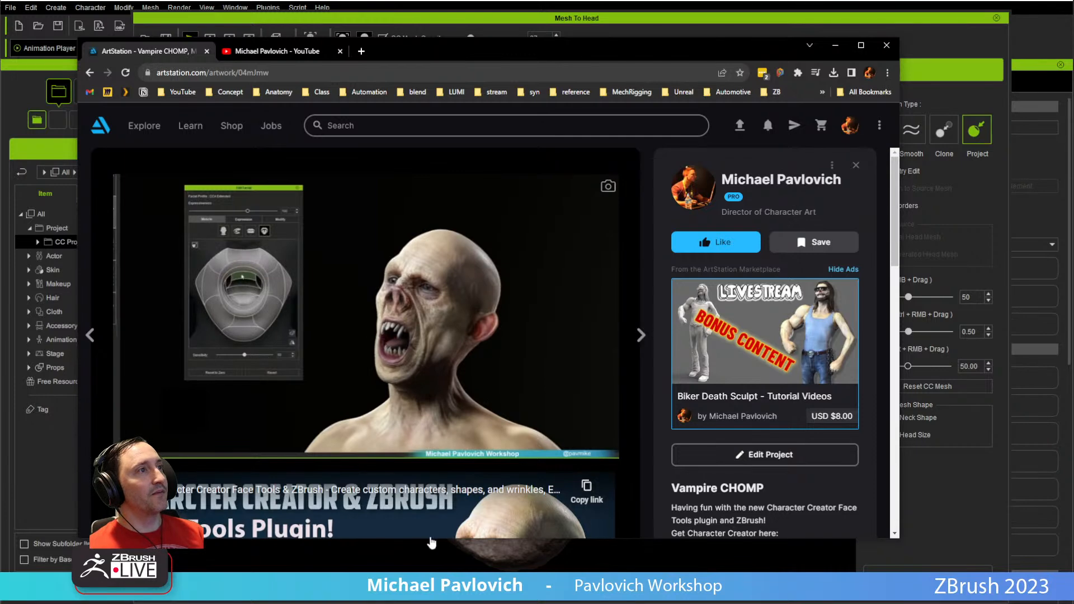
{"action": "left_click_drag", "start_coordinate": [465, 56], "coordinate": [465, 0]}
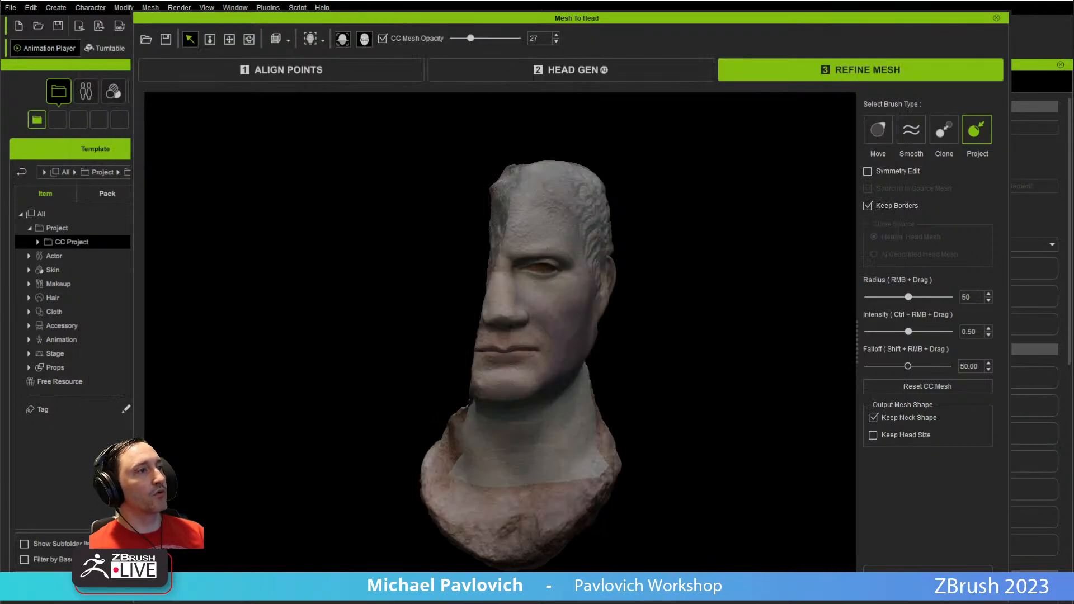
- Close the Mesh To Head window and hide the JuliusReconstruct prop in the scene
{"action": "left_click_drag", "start_coordinate": [900, 22], "coordinate": [641, 180]}
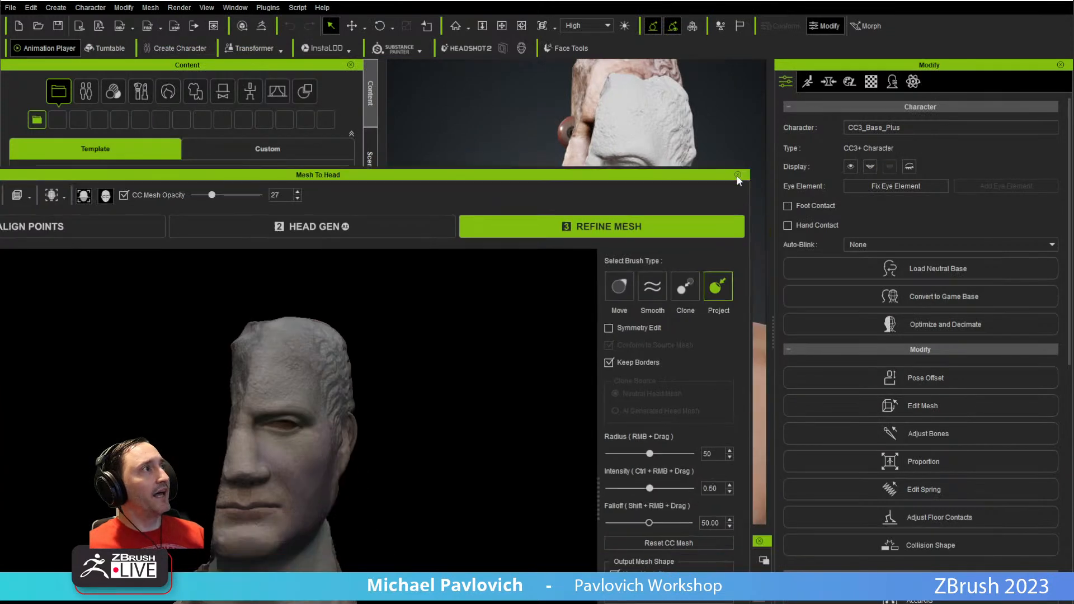
{"action": "left_click", "coordinate": [738, 175]}
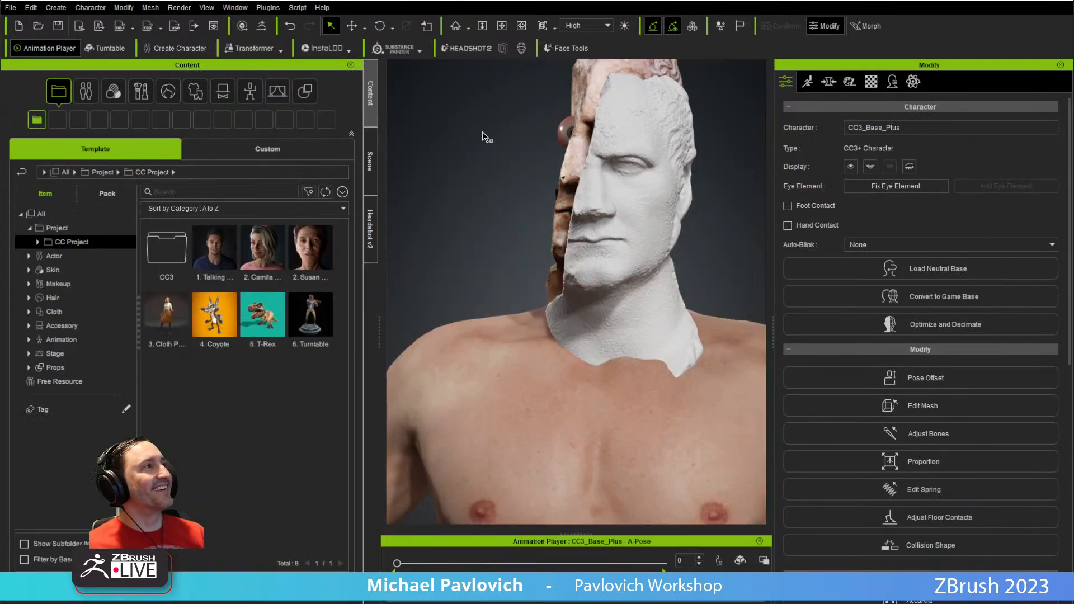
{"action": "middle_click_drag", "start_coordinate": [519, 192], "coordinate": [476, 215]}
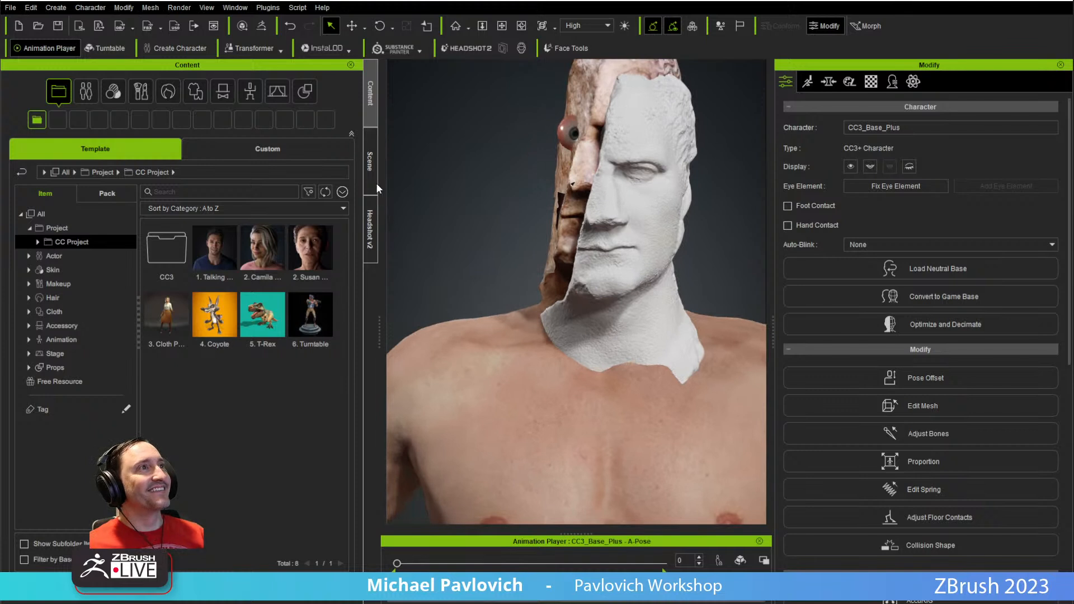
{"action": "left_click", "coordinate": [374, 170]}
{"action": "left_click", "coordinate": [23, 177]}
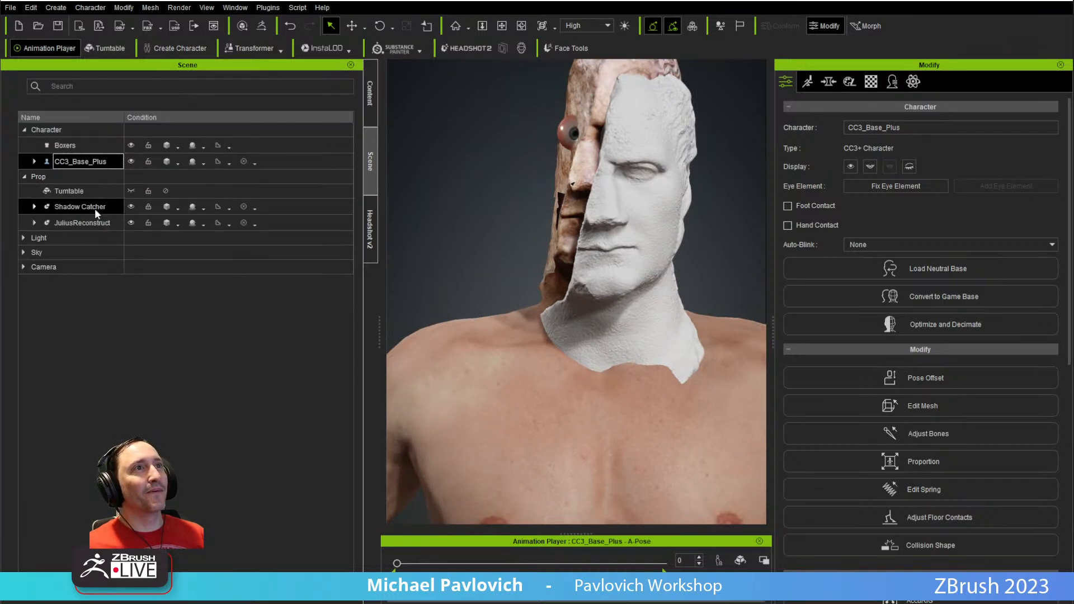
{"action": "left_click", "coordinate": [132, 223]}
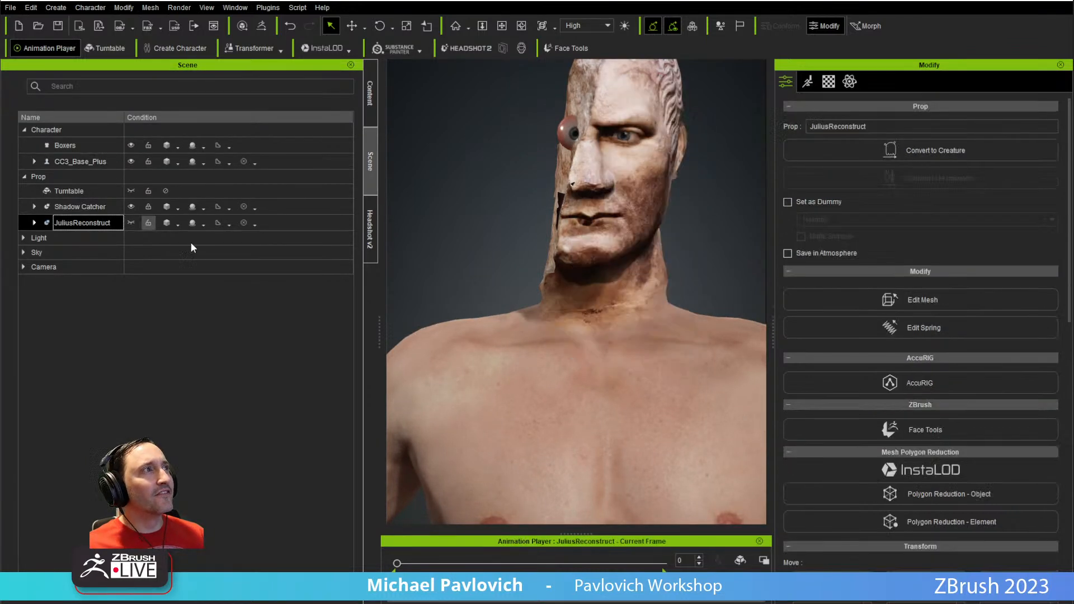
{"action": "mouse_move", "coordinate": [575, 285]}
{"action": "middle_mouse_down"}
{"action": "mouse_move", "coordinate": [569, 348]}
{"action": "mouse_move", "coordinate": [616, 231]}
{"action": "mouse_move", "coordinate": [582, 263]}
{"action": "mouse_move", "coordinate": [508, 287]}
{"action": "mouse_move", "coordinate": [574, 282]}
{"action": "middle_mouse_up"}
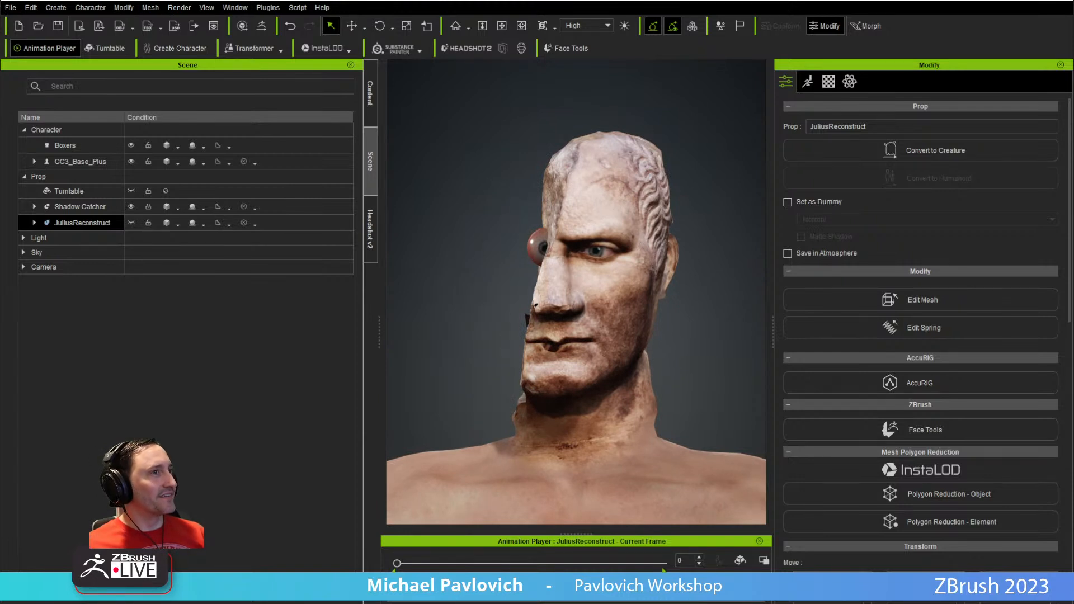
- Activate expression wrinkles on the CC3_Base_Plus character
{"action": "left_click", "coordinate": [69, 162]}
{"action": "scroll", "coordinate": [564, 358], "scroll_direction": "down", "scroll_amount": 3}
{"action": "scroll", "coordinate": [565, 358], "scroll_direction": "up", "scroll_amount": 3}
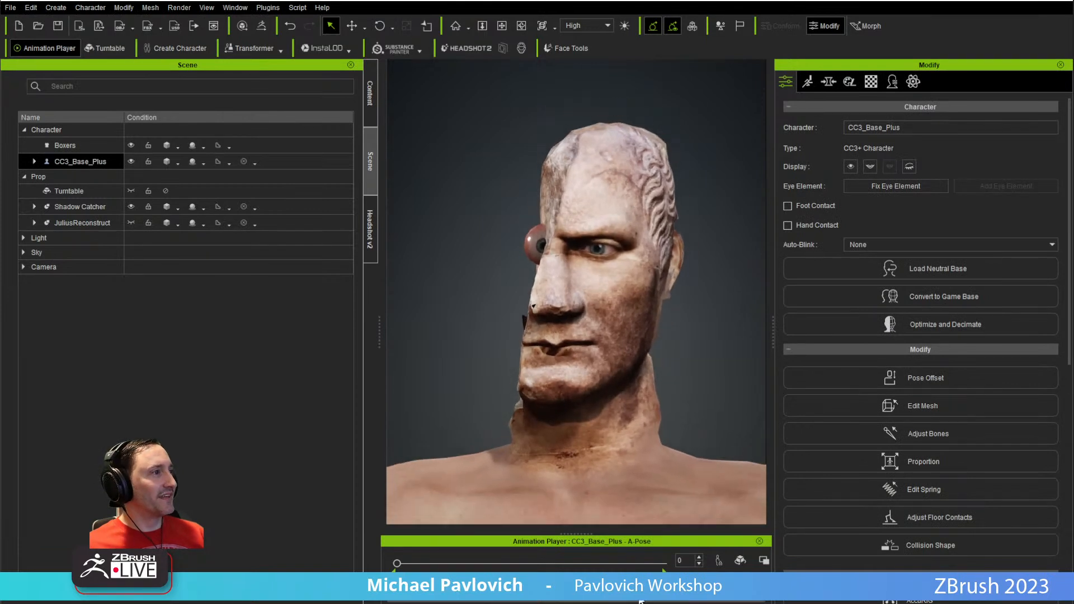
{"action": "right_click", "coordinate": [632, 370]}
{"action": "mouse_move", "coordinate": [678, 510]}
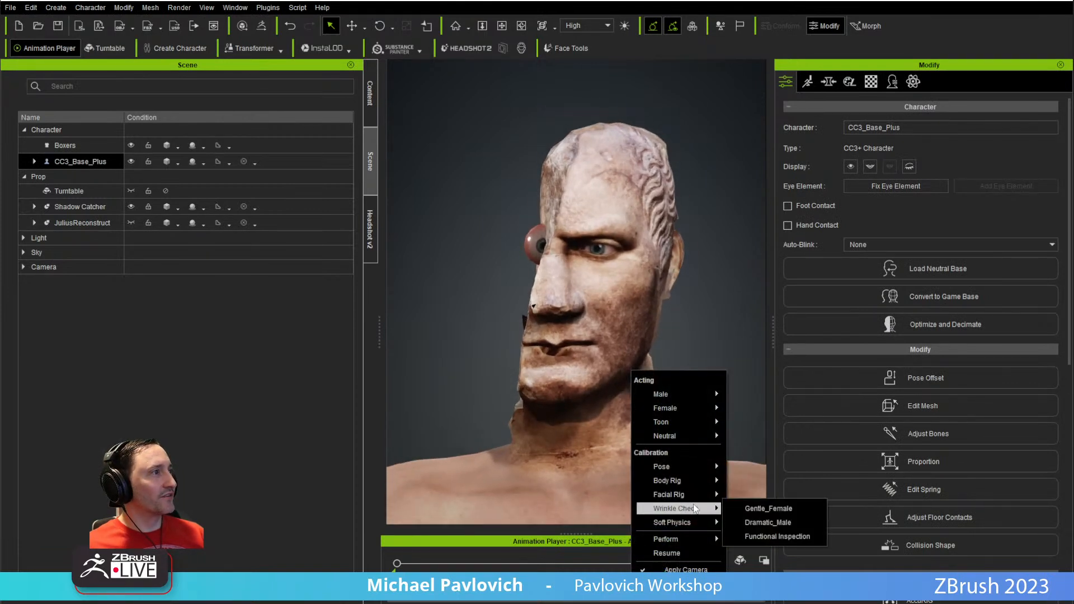
{"action": "left_click", "coordinate": [702, 340]}
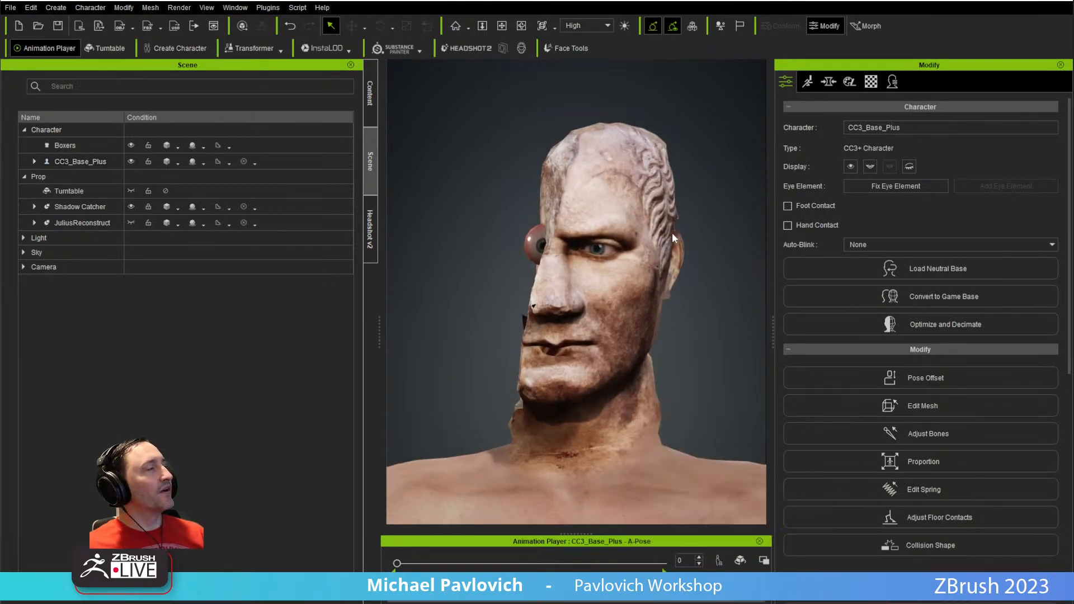
{"action": "left_click", "coordinate": [891, 83]}
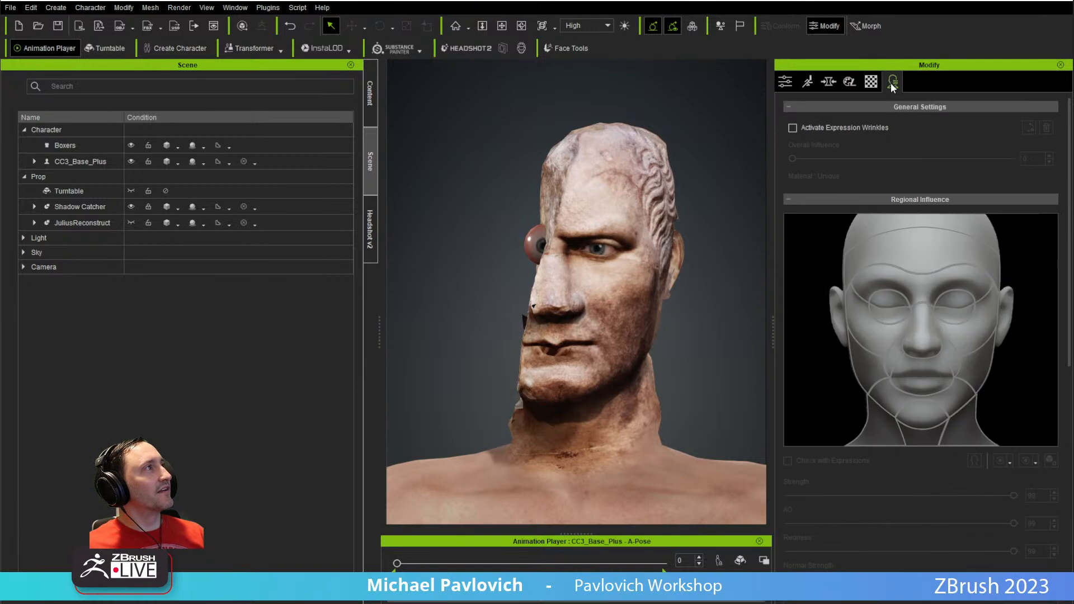
{"action": "left_click", "coordinate": [792, 128]}
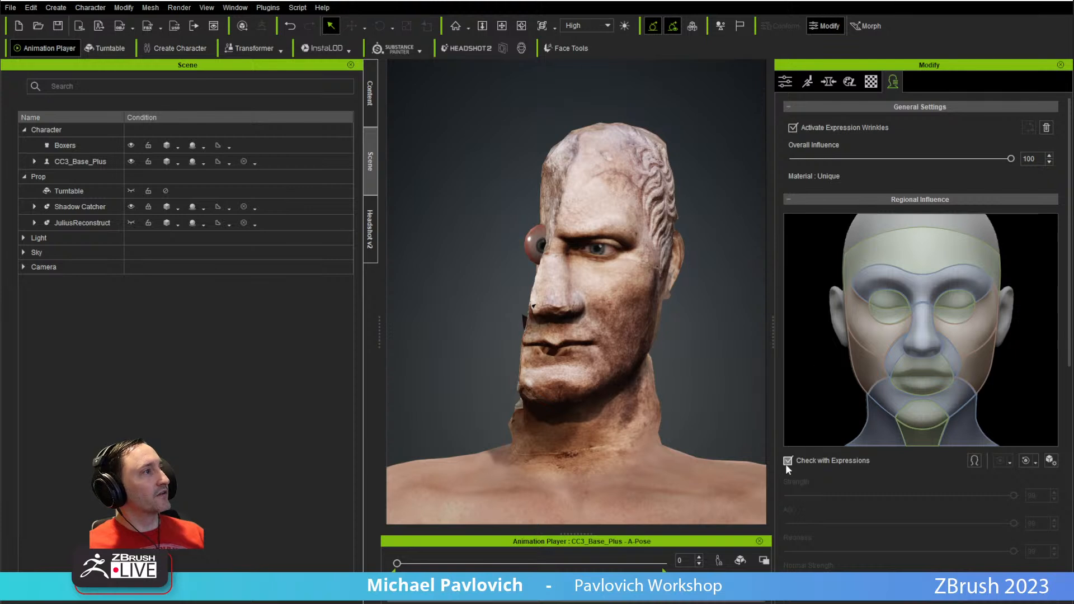
- Preview the wrinkle expressions of individual facial regions, including the forehead and brows, on the character's head
{"action": "left_click", "coordinate": [919, 260]}
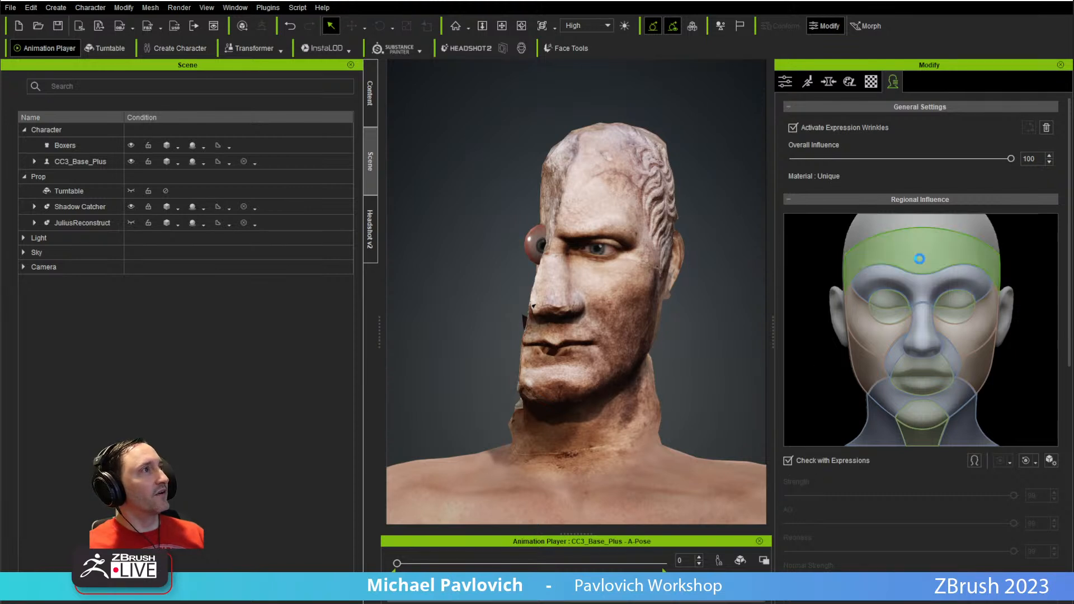
{"action": "left_click", "coordinate": [921, 287]}
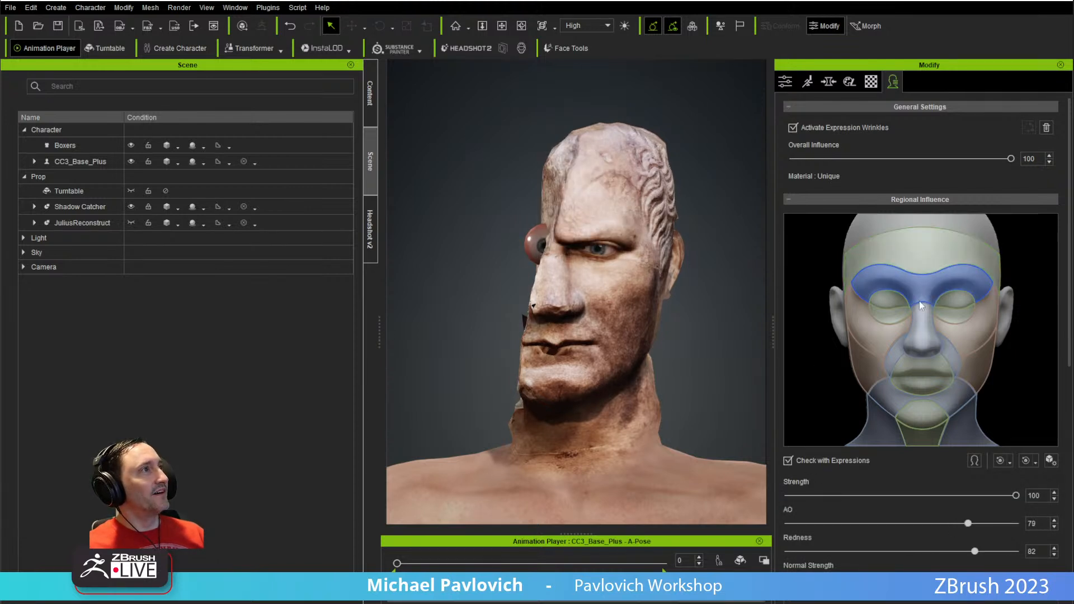
{"action": "left_click", "coordinate": [895, 330]}
{"action": "right_click_drag", "start_coordinate": [607, 274], "coordinate": [504, 278]}
{"action": "right_click_drag", "start_coordinate": [568, 225], "coordinate": [726, 221]}
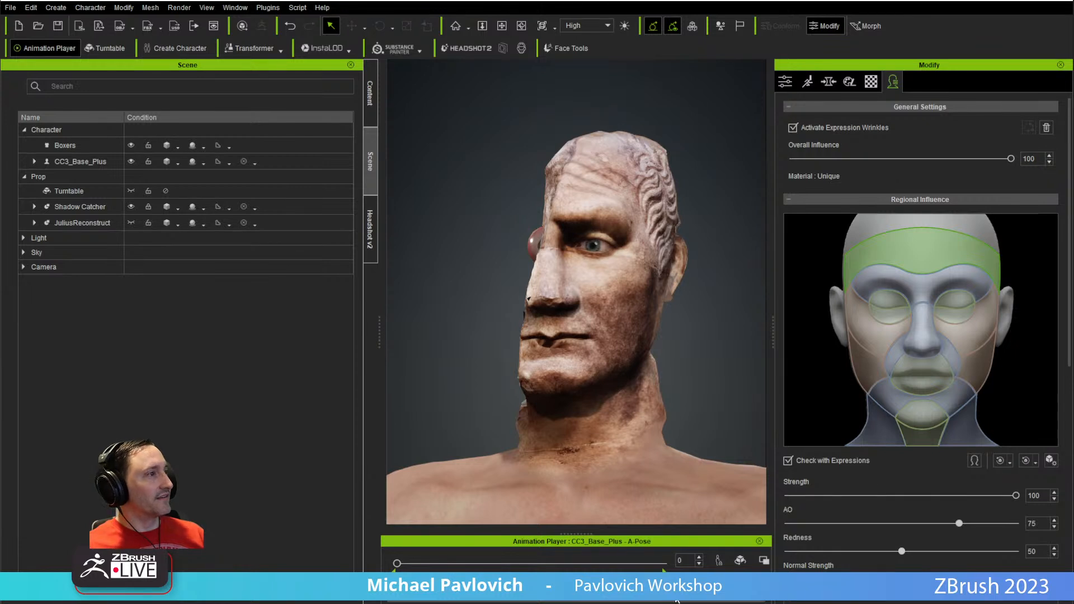
- Play the Dramatic_Male wrinkle check animation on the character and stop it after viewing the face from another angle
{"action": "left_click", "coordinate": [719, 560]}
{"action": "mouse_move", "coordinate": [688, 508]}
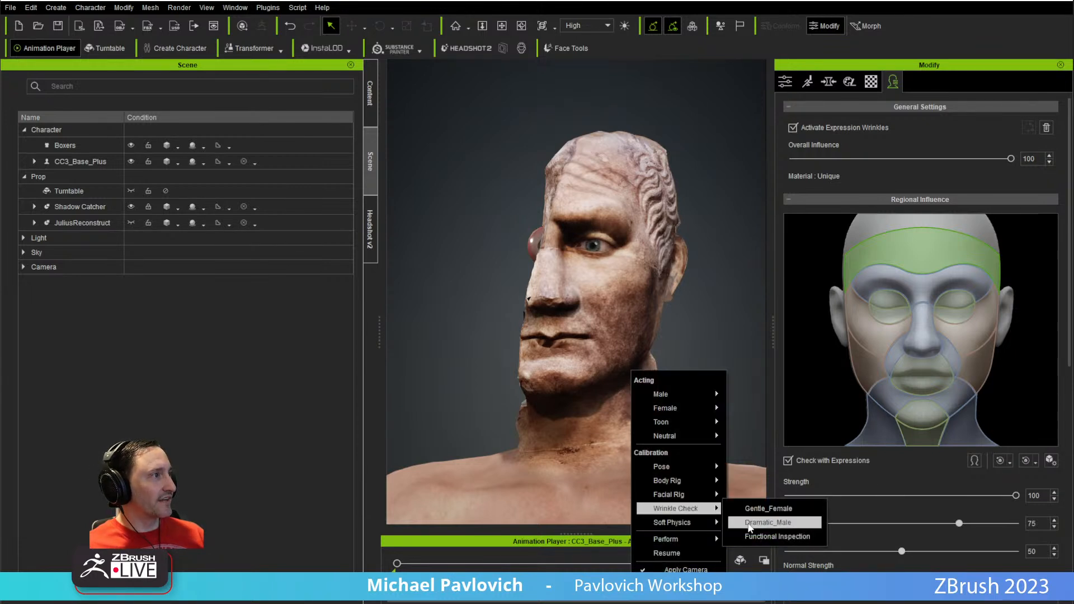
{"action": "left_click", "coordinate": [767, 523]}
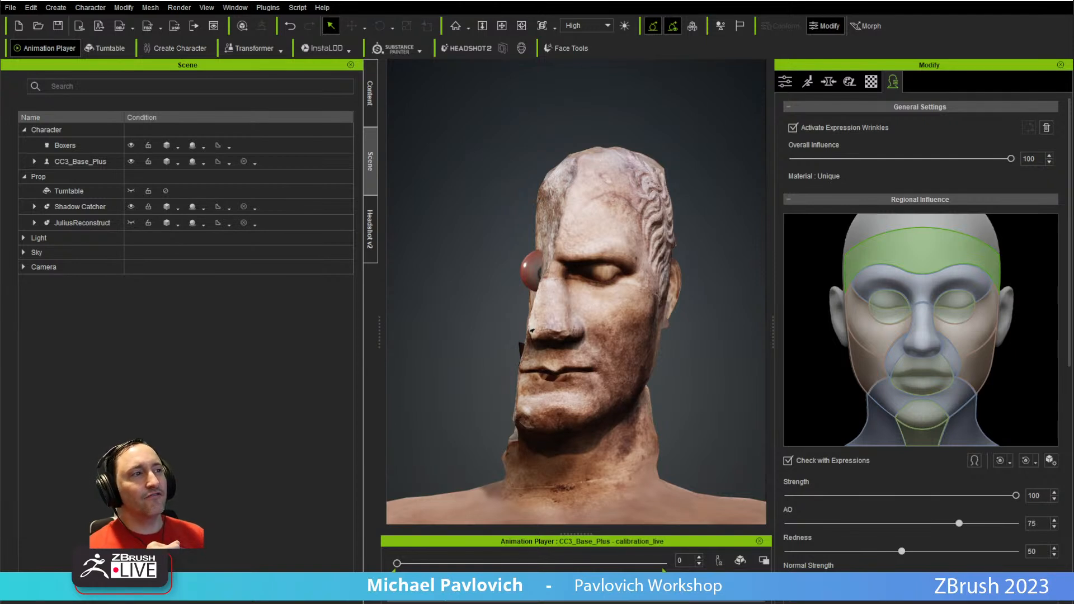
{"action": "key", "text": "space"}
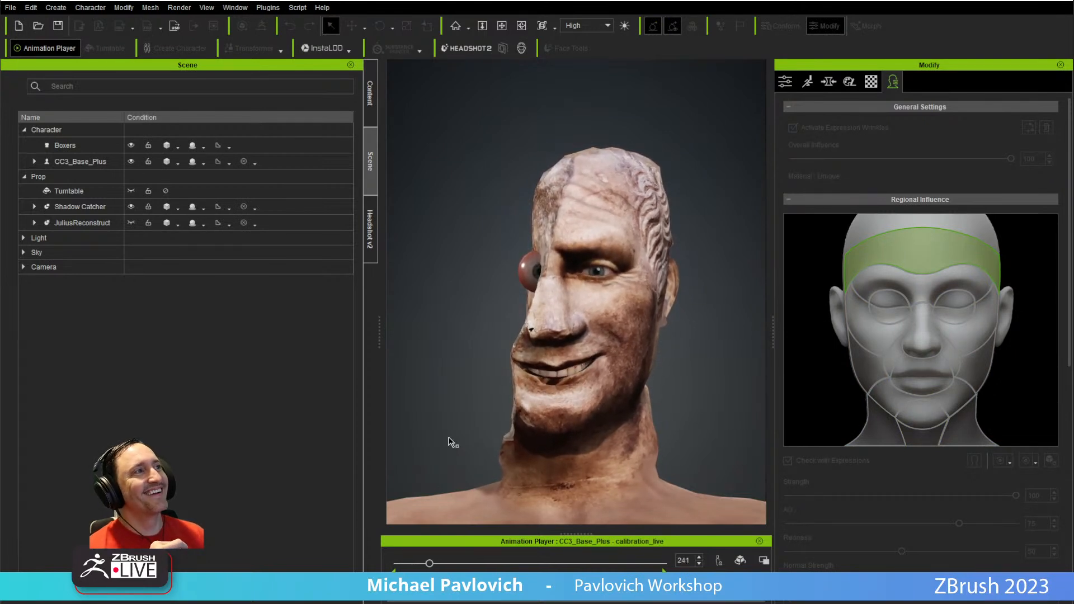
{"action": "left_click_drag", "start_coordinate": [459, 429], "coordinate": [739, 426], "text": "alt"}
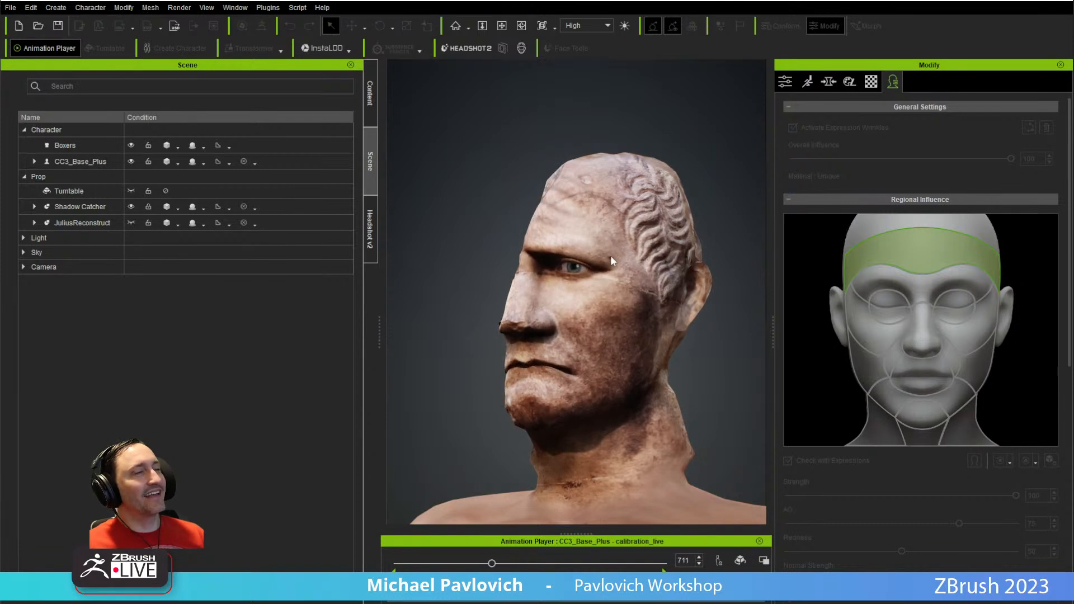
{"action": "key", "text": "space"}
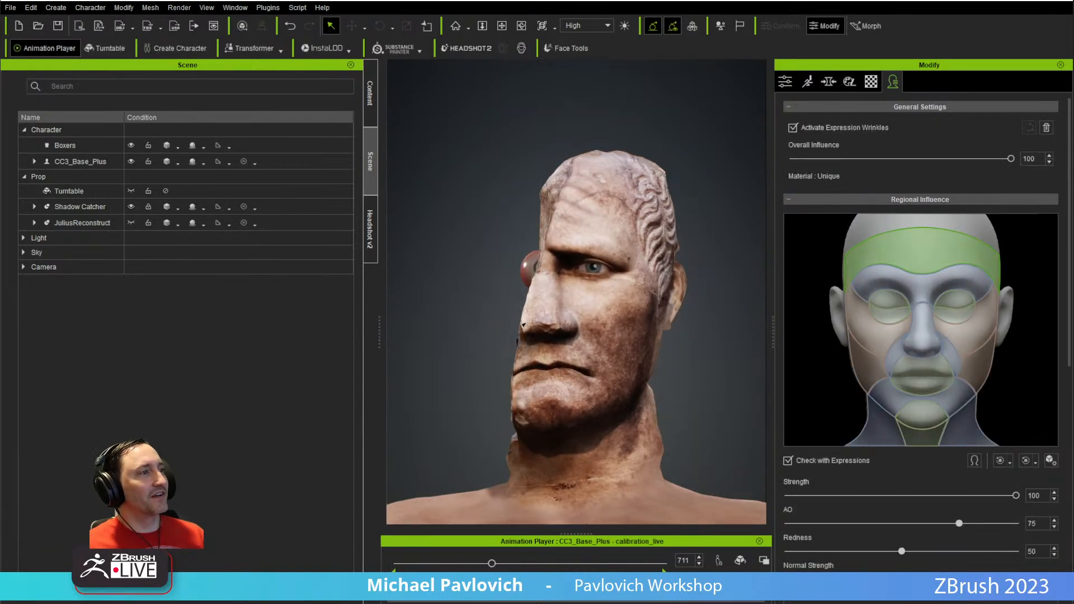
- Replace the wrinkle check animation with a calibration pose and frame the character's head and shoulders
{"action": "left_click", "coordinate": [719, 559]}
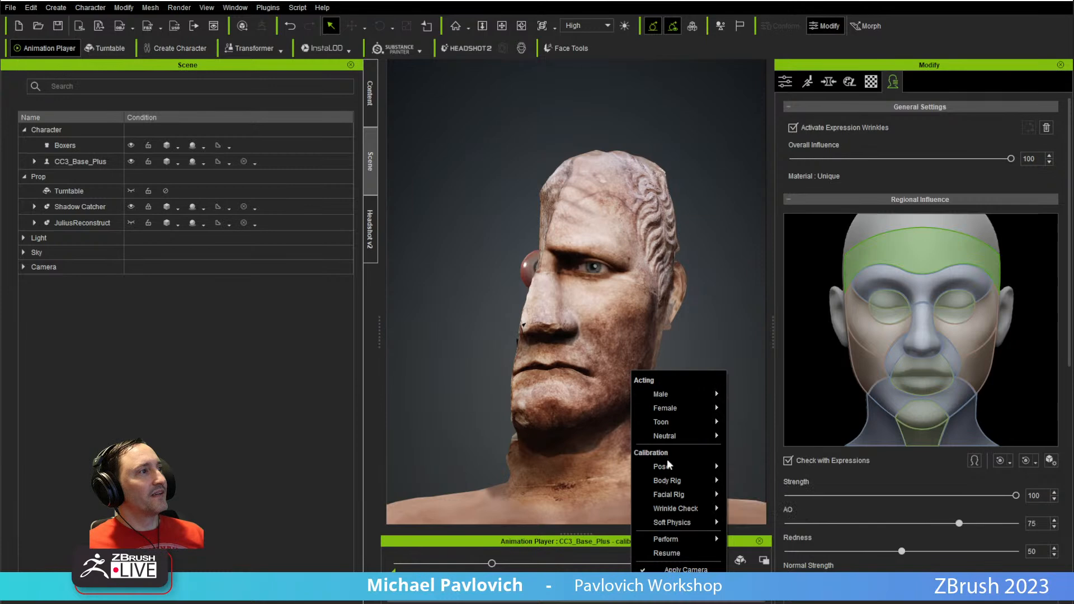
{"action": "mouse_move", "coordinate": [673, 471]}
{"action": "left_click", "coordinate": [756, 481]}
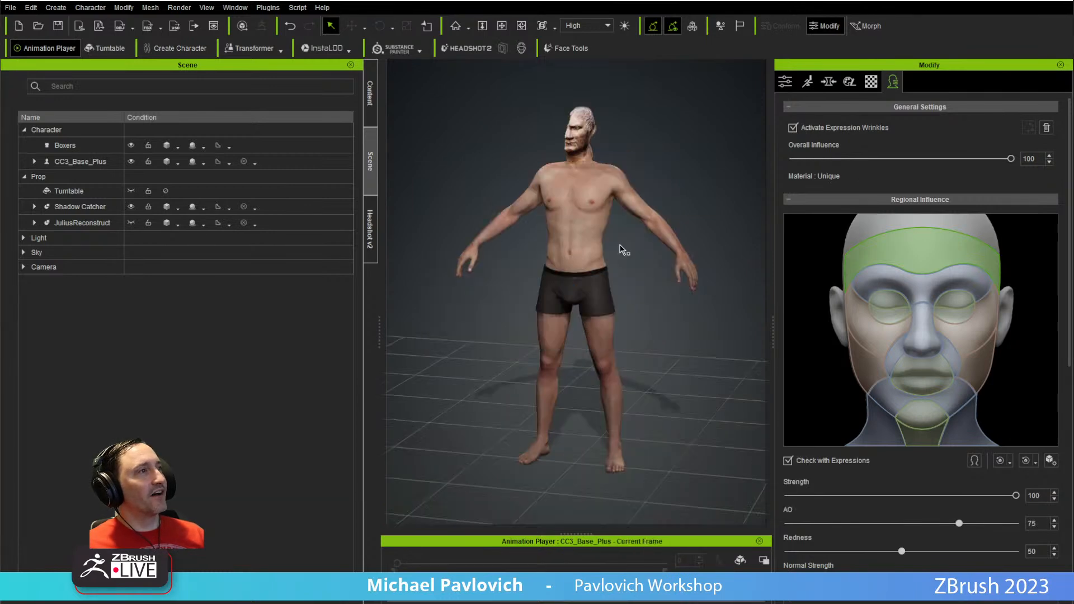
{"action": "right_click_drag", "start_coordinate": [527, 85], "coordinate": [553, 210], "text": "alt"}
{"action": "middle_click_drag", "start_coordinate": [554, 211], "coordinate": [581, 481], "text": "alt"}
{"action": "left_click_drag", "start_coordinate": [582, 358], "coordinate": [603, 354], "text": "alt"}
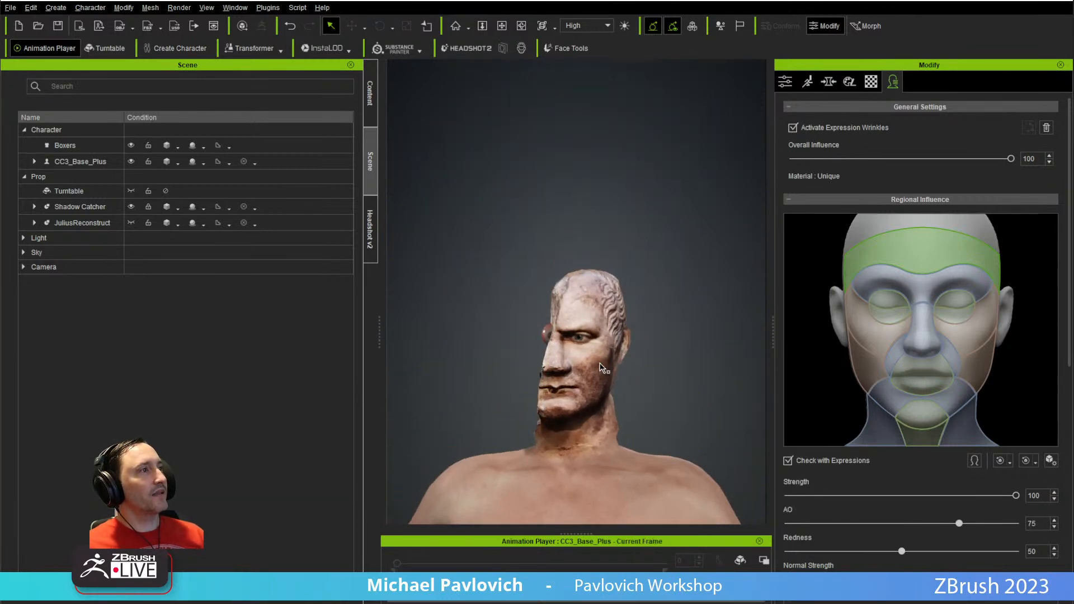
{"action": "middle_click_drag", "start_coordinate": [603, 354], "coordinate": [614, 287], "text": "alt"}
{"action": "left_click_drag", "start_coordinate": [617, 311], "coordinate": [631, 322], "text": "alt"}
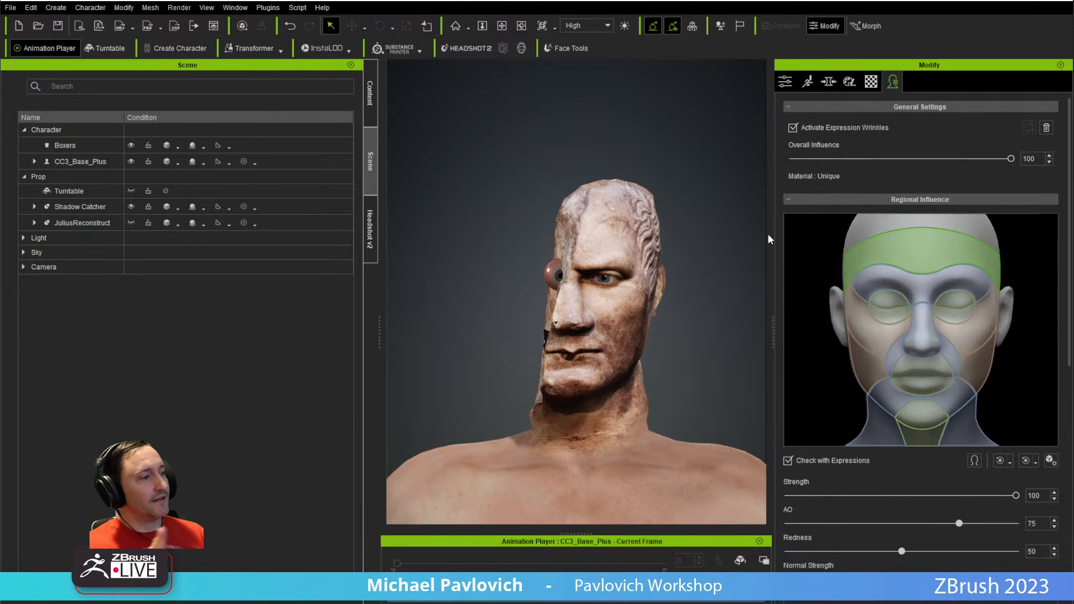
- Switch to the web browser, return to the ArtStation portfolio page and select its address
{"action": "key", "text": "alt+Tab"}
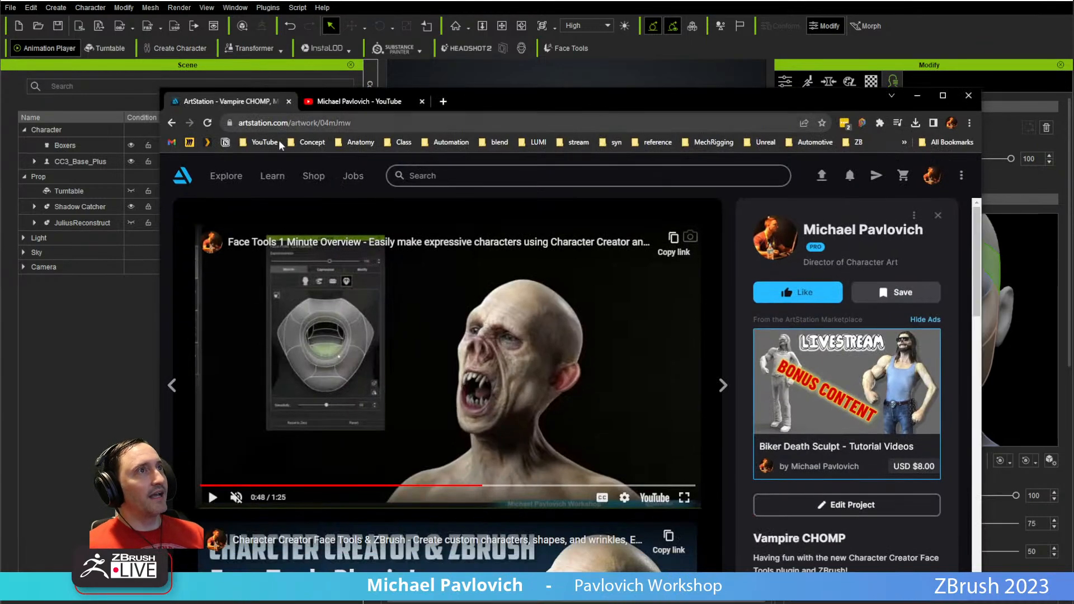
{"action": "left_click", "coordinate": [173, 123]}
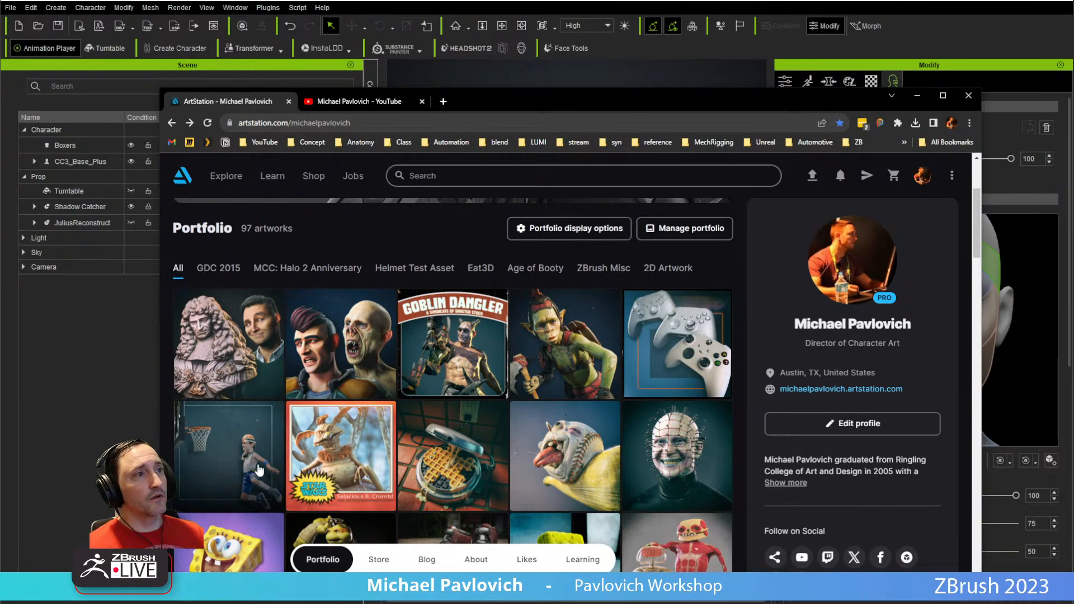
{"action": "left_click", "coordinate": [336, 123]}
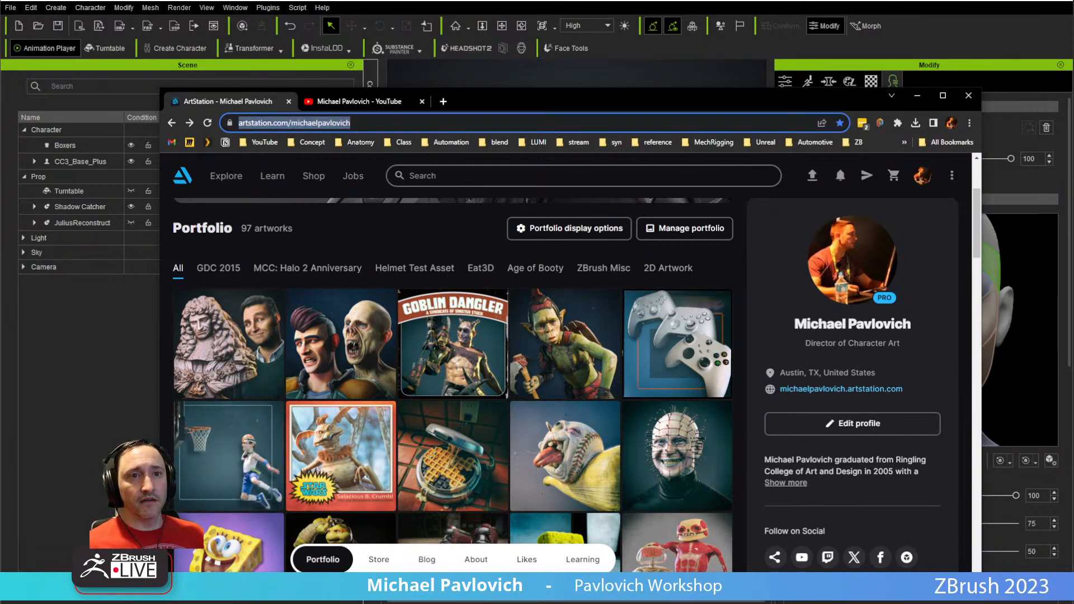
- Look through the YouTube channel's playlists and home page videos, select the page address, and return to Character Creator
{"action": "left_click", "coordinate": [354, 101]}
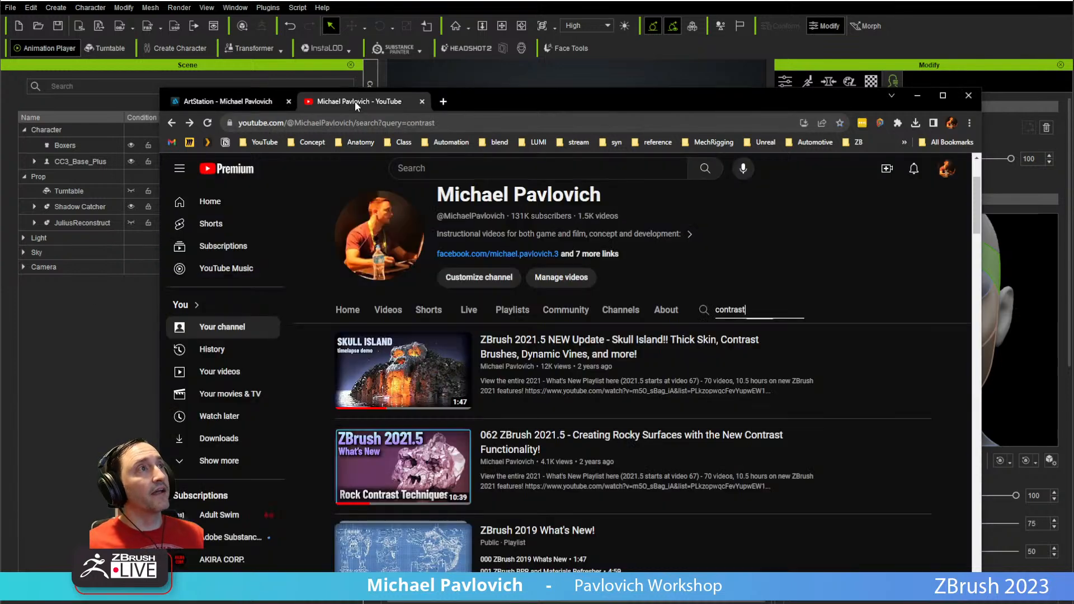
{"action": "left_click", "coordinate": [514, 311]}
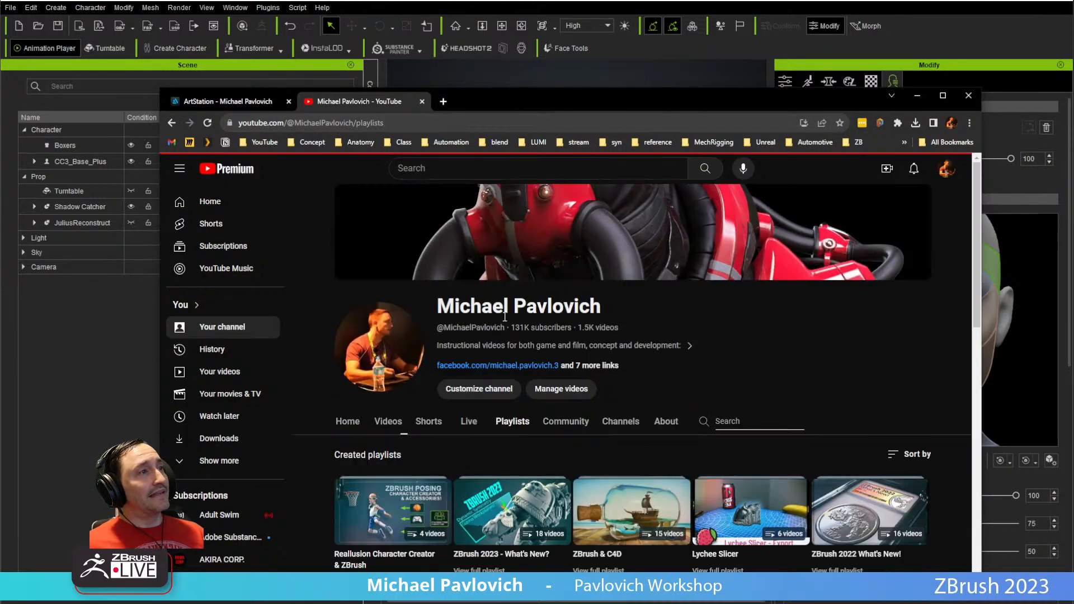
{"action": "scroll", "coordinate": [606, 424], "scroll_direction": "down", "scroll_amount": 4}
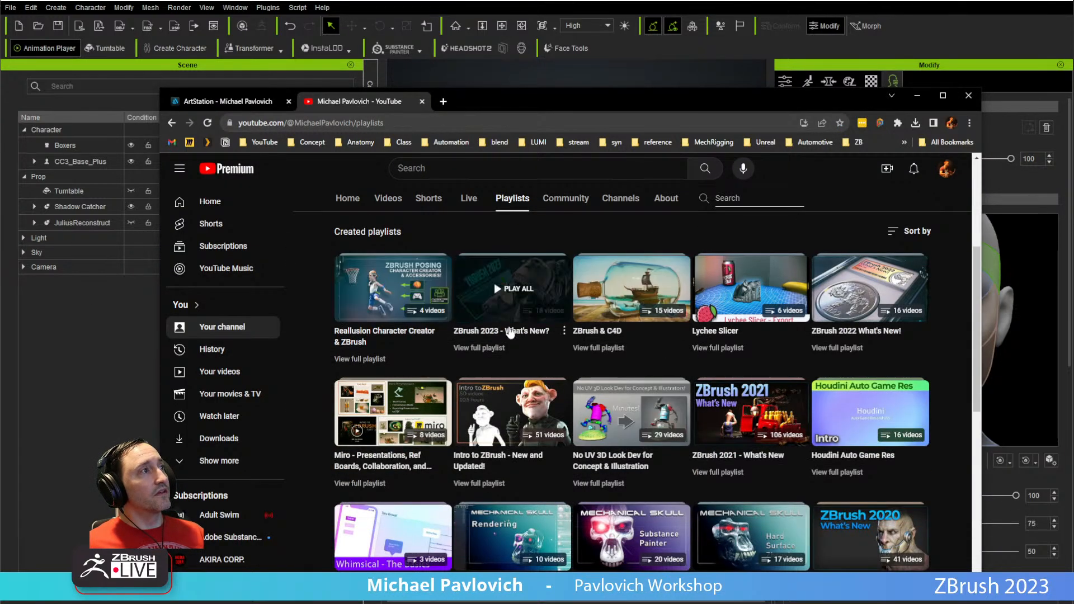
{"action": "scroll", "coordinate": [404, 295], "scroll_direction": "up", "scroll_amount": 2}
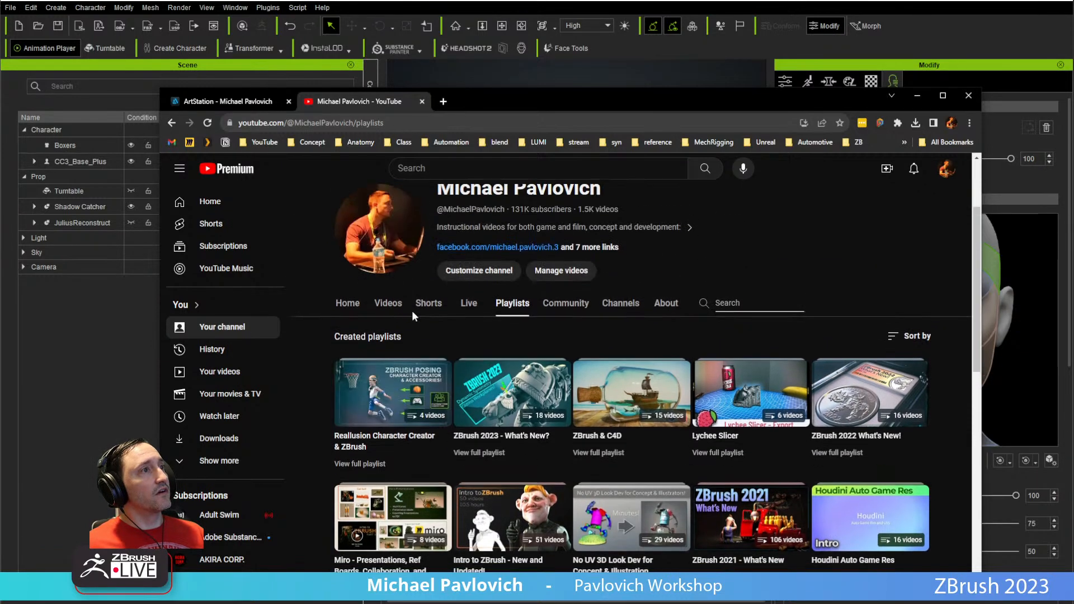
{"action": "left_click", "coordinate": [347, 310]}
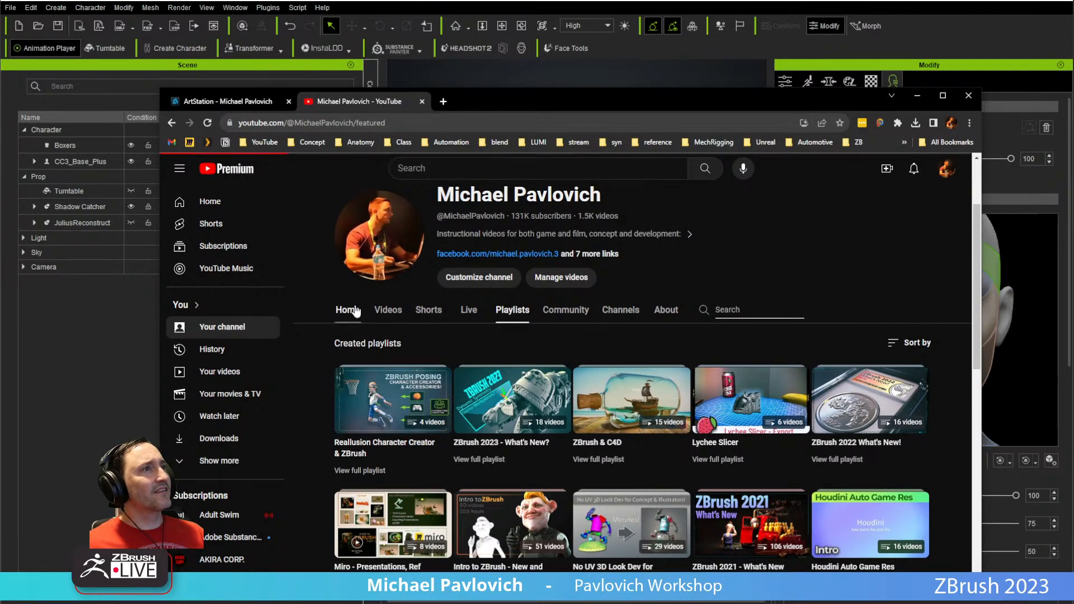
{"action": "scroll", "coordinate": [342, 303], "scroll_direction": "down", "scroll_amount": 4}
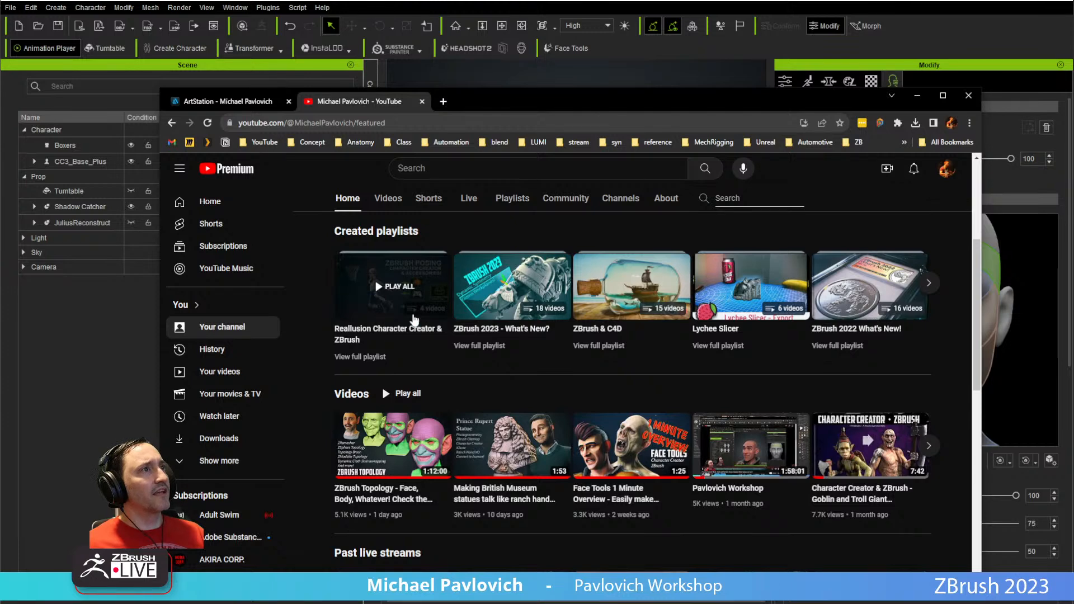
{"action": "scroll", "coordinate": [425, 305], "scroll_direction": "down", "scroll_amount": 3}
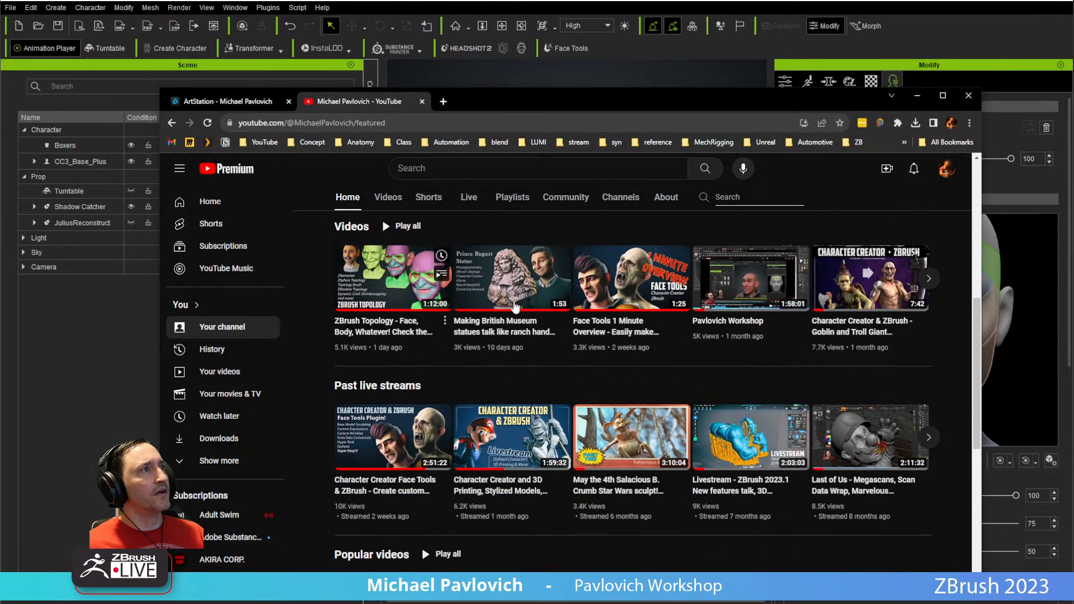
{"action": "left_click", "coordinate": [408, 124]}
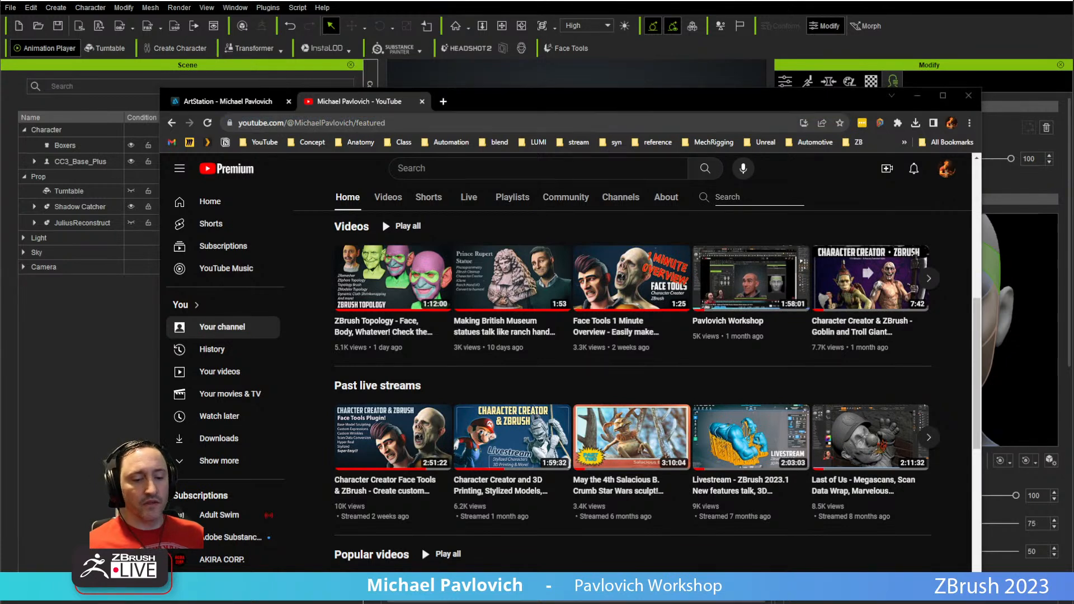
{"action": "left_click", "coordinate": [488, 130]}
{"action": "key", "text": "super+Down"}
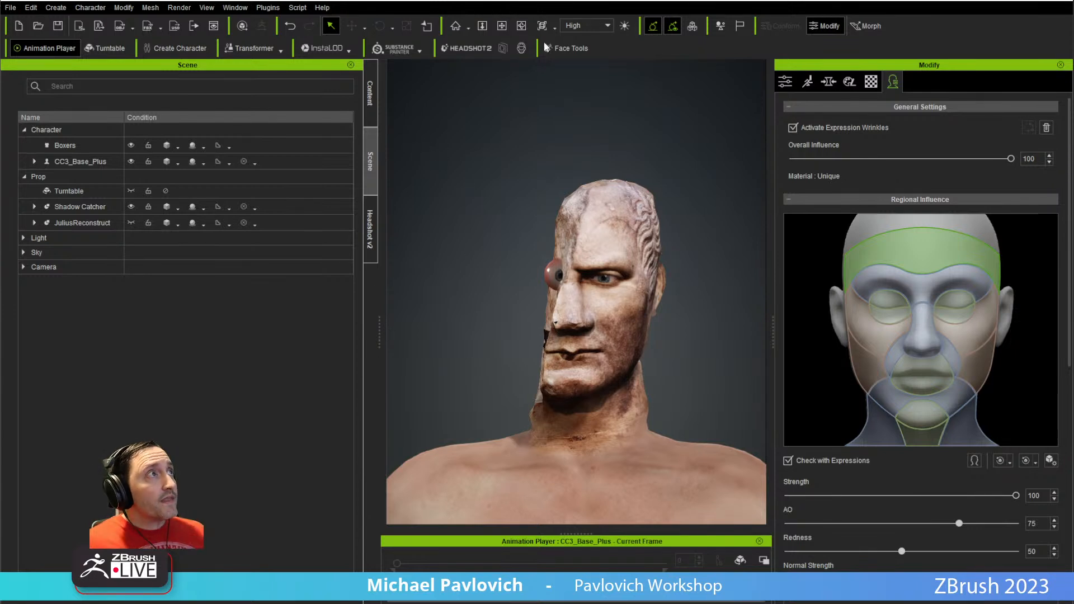
- Open Face Tools for the character, switch to ZBrush and check the GoZ Import as SubTool preference
{"action": "left_click", "coordinate": [565, 47]}
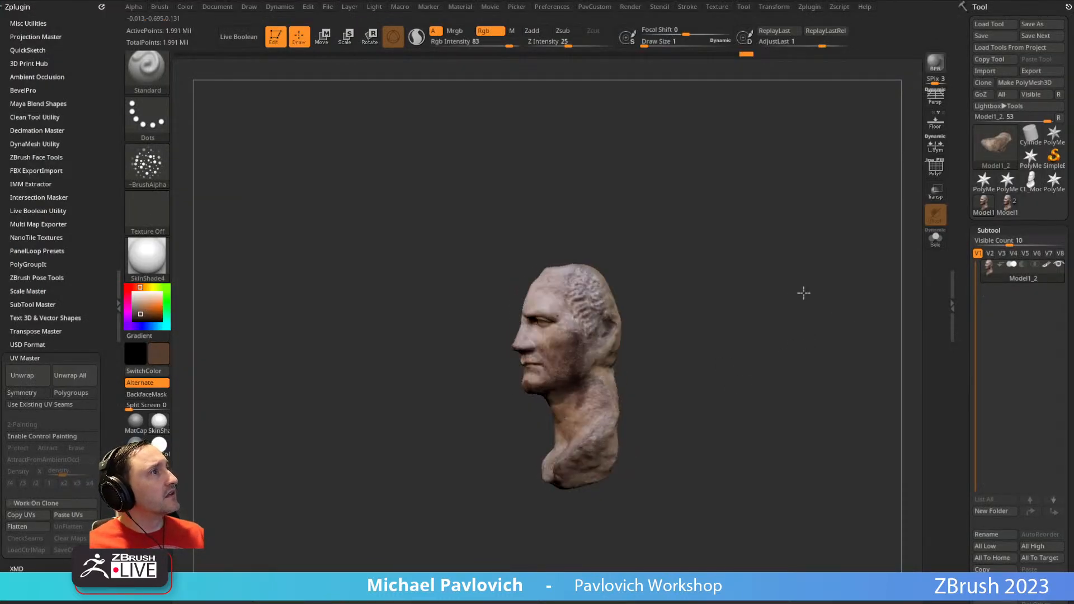
{"action": "left_click_drag", "start_coordinate": [803, 292], "coordinate": [822, 287]}
{"action": "mouse_move", "coordinate": [1048, 190]}
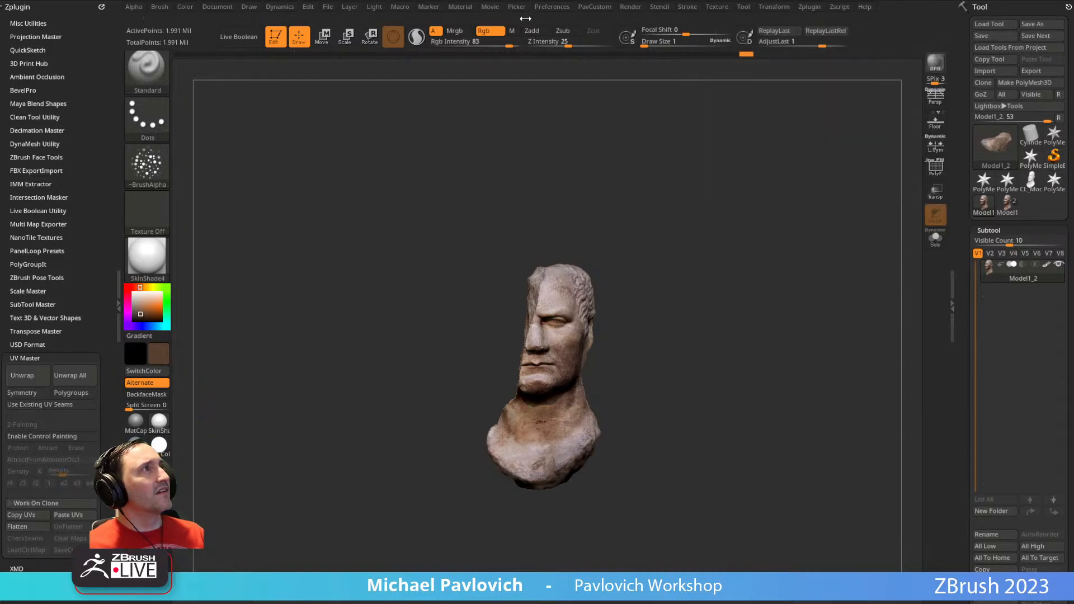
{"action": "left_click", "coordinate": [550, 7]}
{"action": "left_click", "coordinate": [563, 514]}
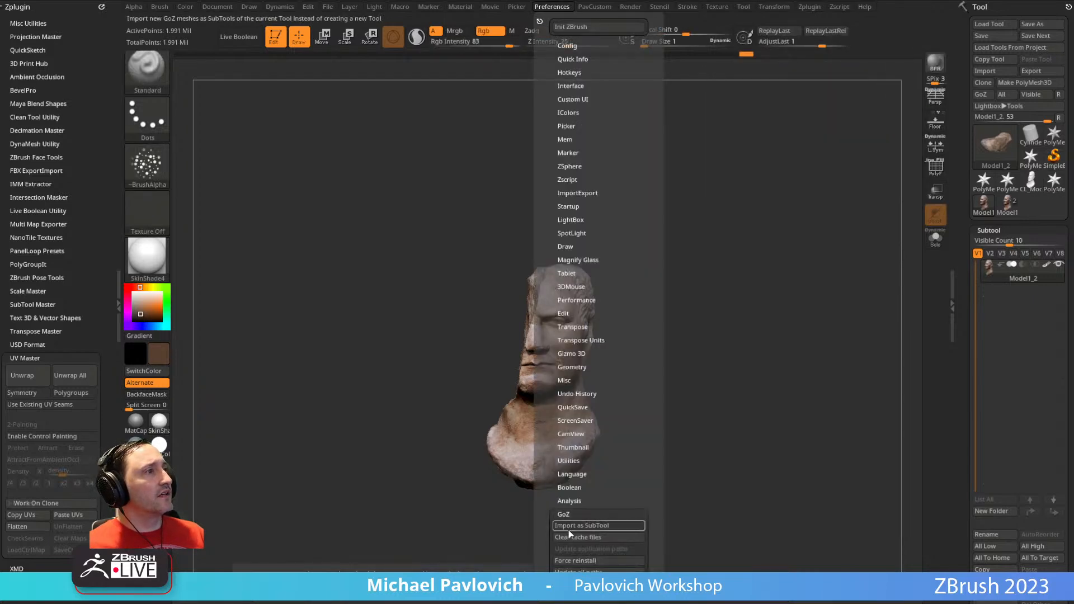
{"action": "left_click", "coordinate": [566, 529]}
{"action": "left_click", "coordinate": [479, 245]}
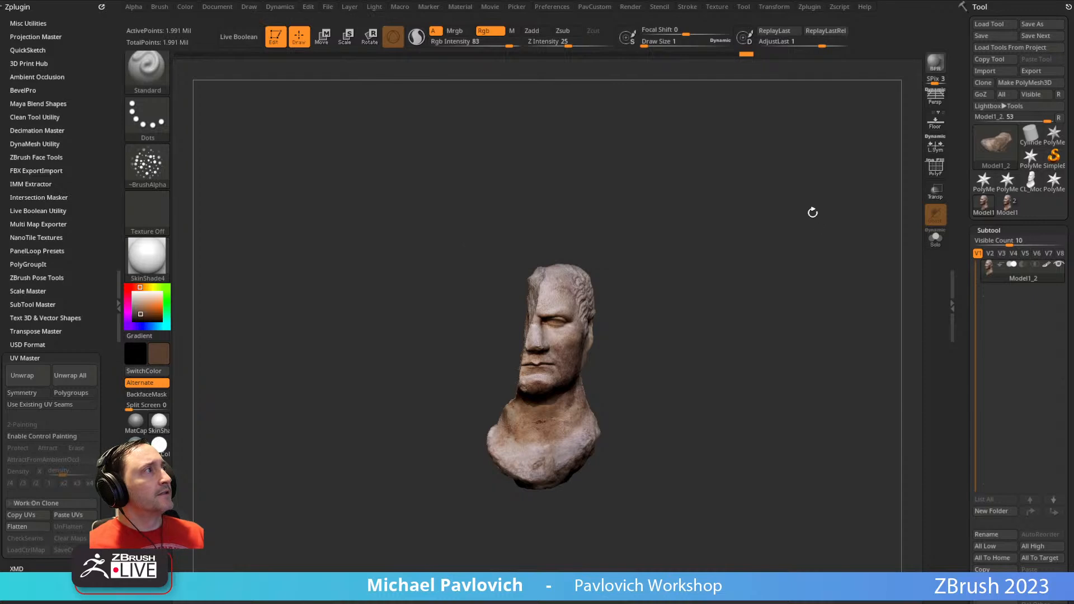
- Clear the saved backup bust, working bust and CL_Model1 tools from the project, leaving a PolyMesh3D star active
{"action": "mouse_move", "coordinate": [1009, 218]}
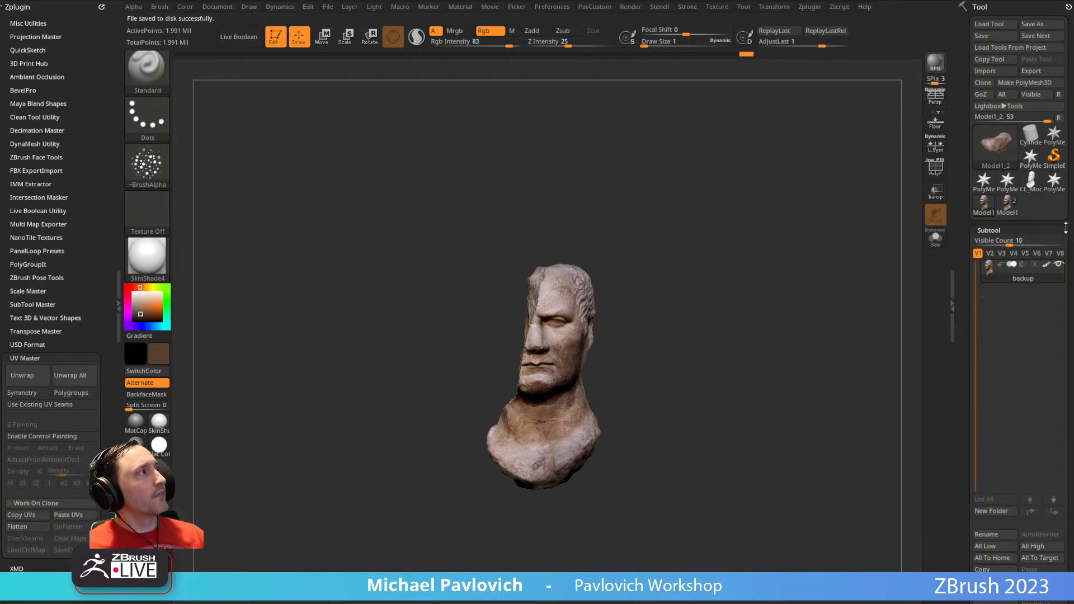
{"action": "left_click_drag", "start_coordinate": [962, 575], "coordinate": [962, 554]}
{"action": "left_click", "coordinate": [1038, 597]}
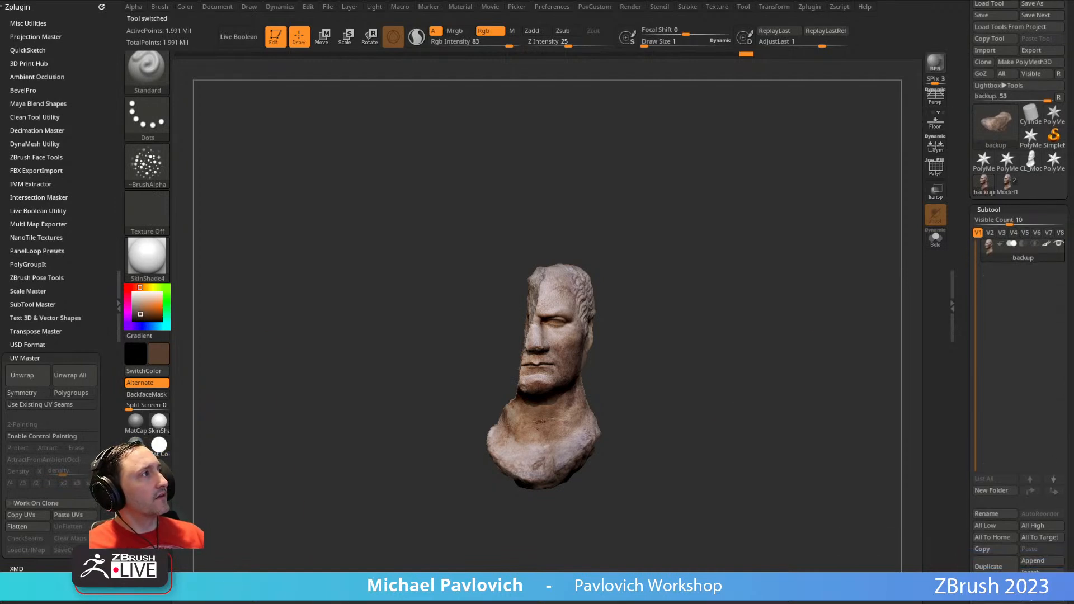
{"action": "left_click", "coordinate": [983, 182]}
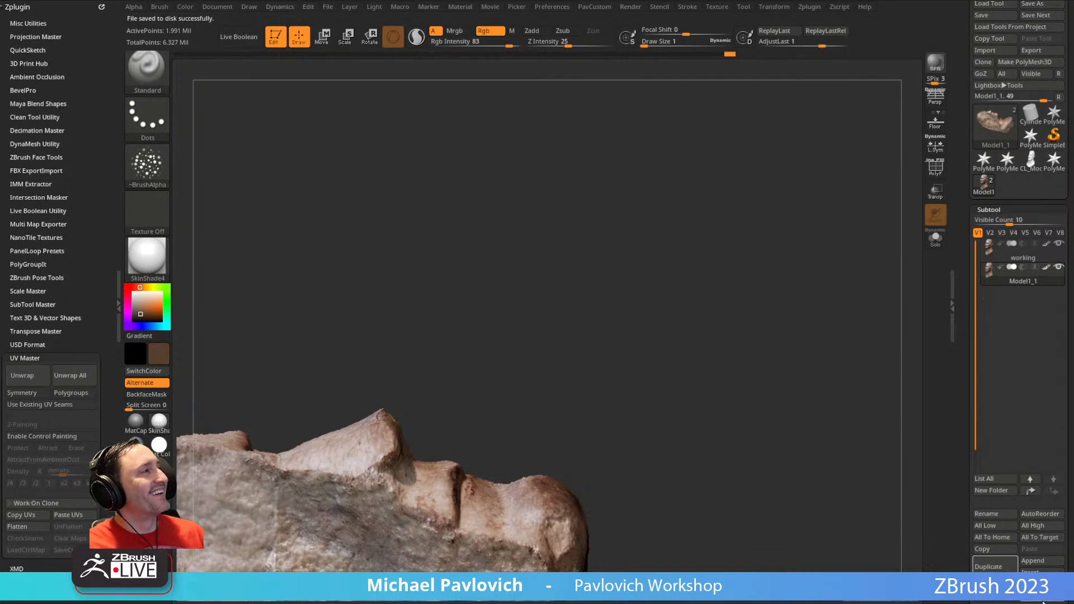
{"action": "left_click", "coordinate": [1043, 602]}
{"action": "left_click", "coordinate": [1032, 163]}
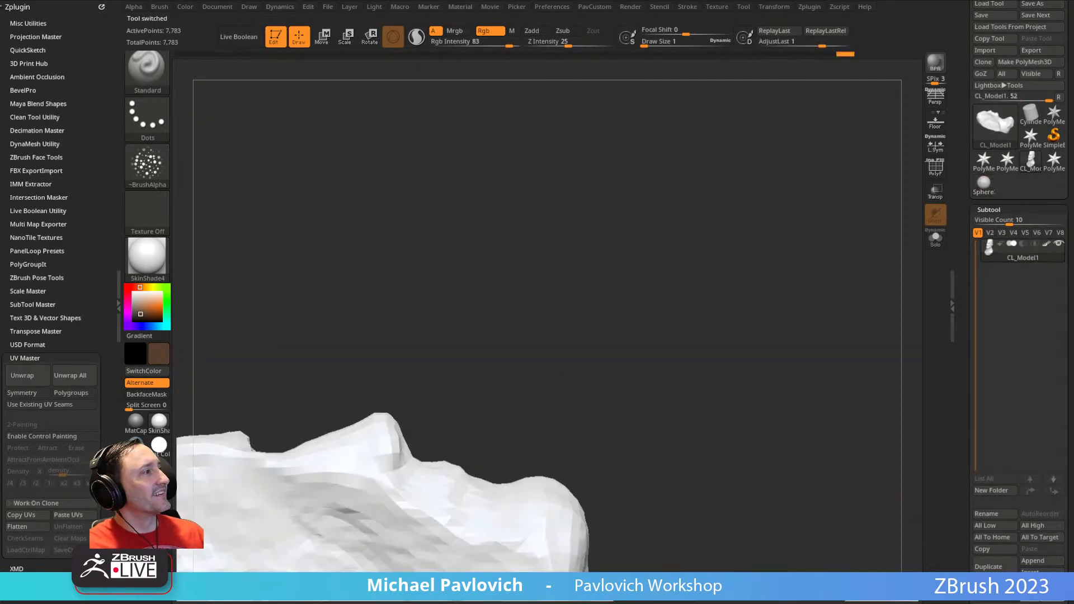
{"action": "left_click", "coordinate": [1041, 596]}
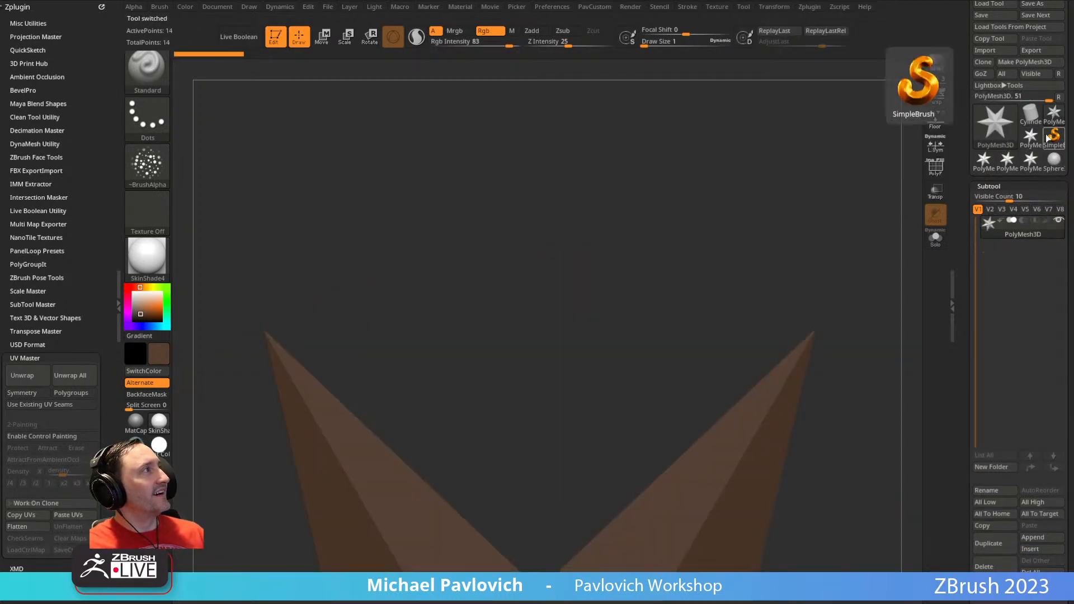
{"action": "left_click", "coordinate": [1027, 139]}
- Turn off the Standard brush's alpha
{"action": "left_click", "coordinate": [158, 163]}
{"action": "left_click", "coordinate": [198, 173]}
{"action": "left_click", "coordinate": [159, 122]}
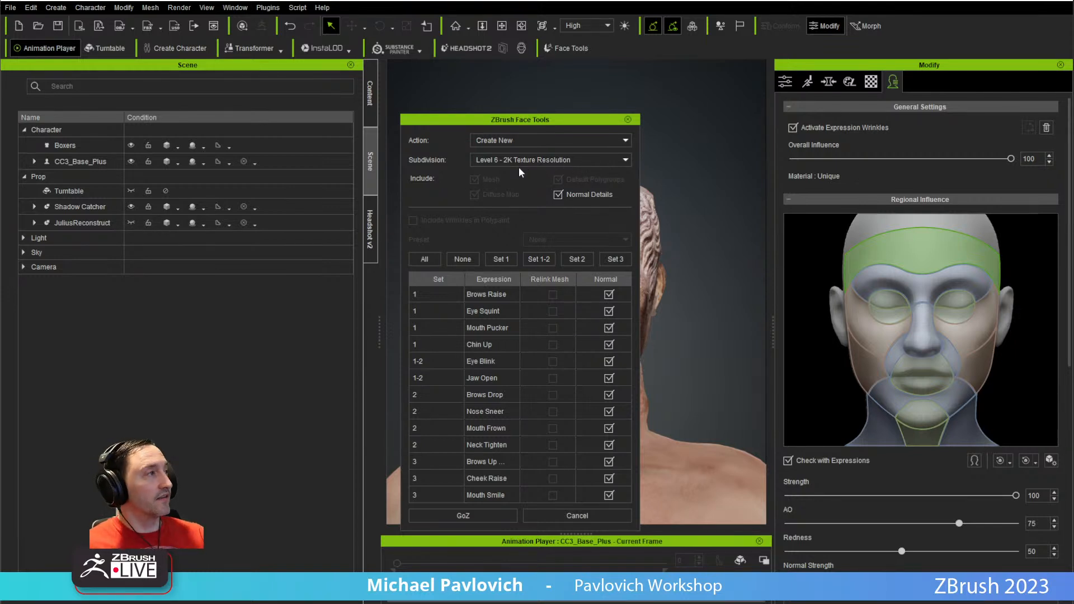
- Back in Character Creator, send the character to ZBrush with Create New at Level 6 - 2K Texture Resolution, including normal details
{"action": "left_click", "coordinate": [520, 162]}
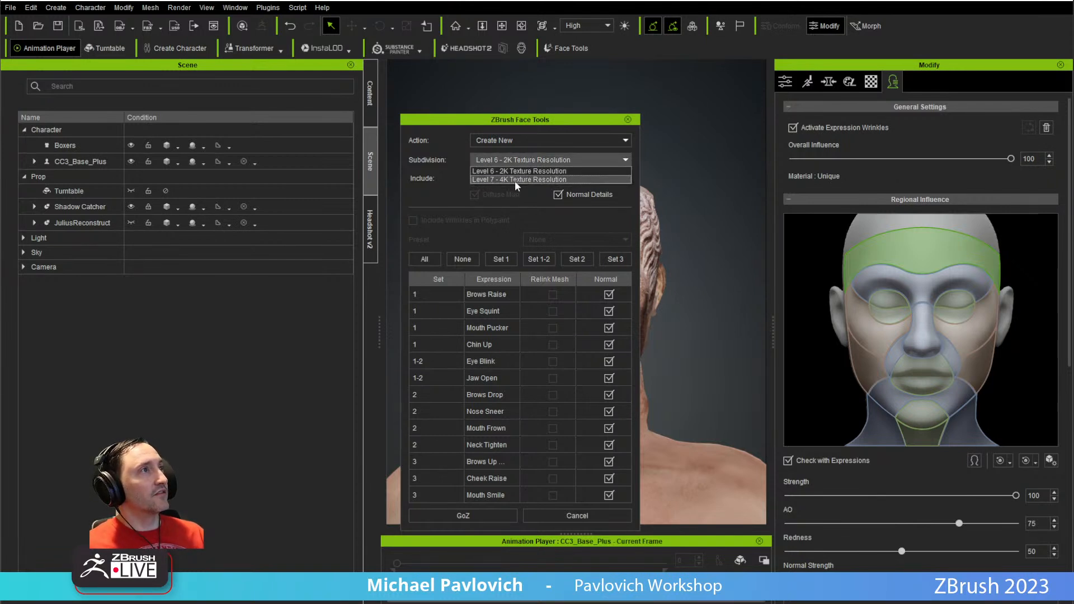
{"action": "left_click", "coordinate": [520, 160]}
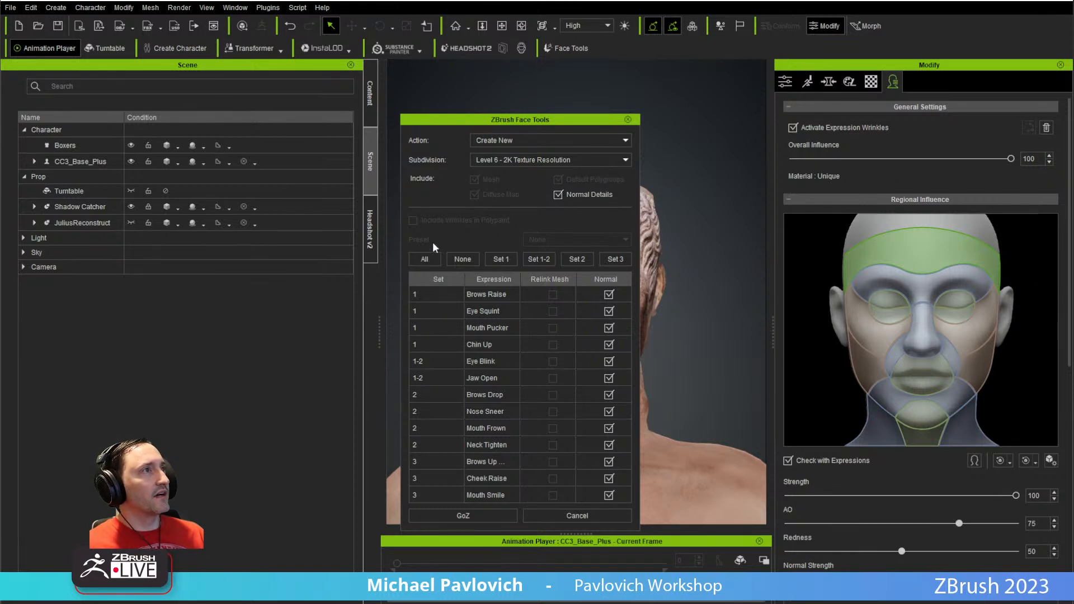
{"action": "left_click", "coordinate": [465, 516]}
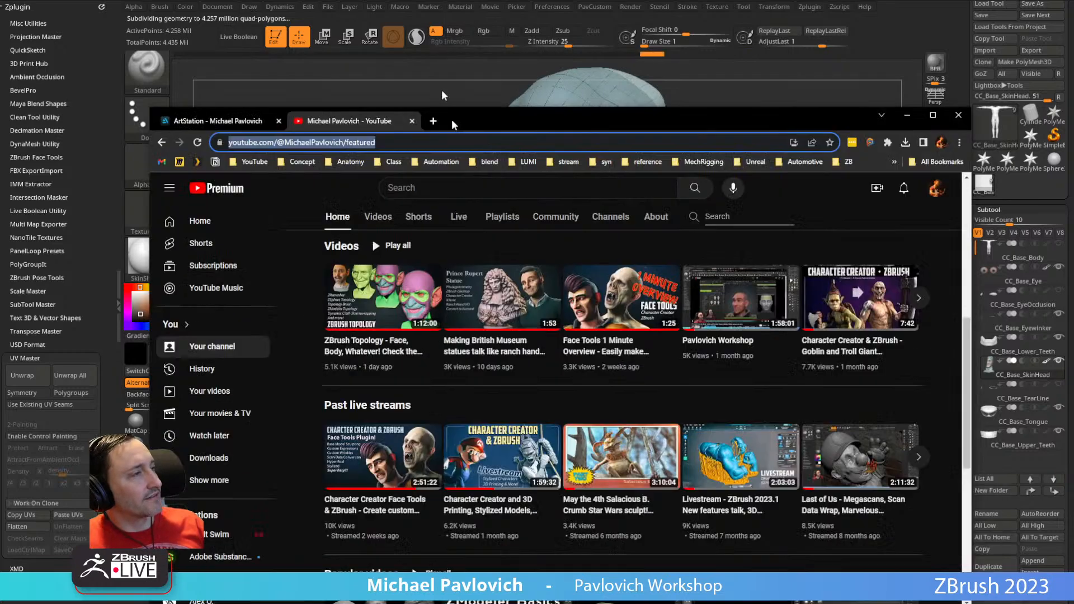
- Play the British Museum statues video in an enlarged player in the browser, then return to ZBrush
{"action": "left_click_drag", "start_coordinate": [453, 122], "coordinate": [436, 73]}
{"action": "left_click", "coordinate": [515, 260]}
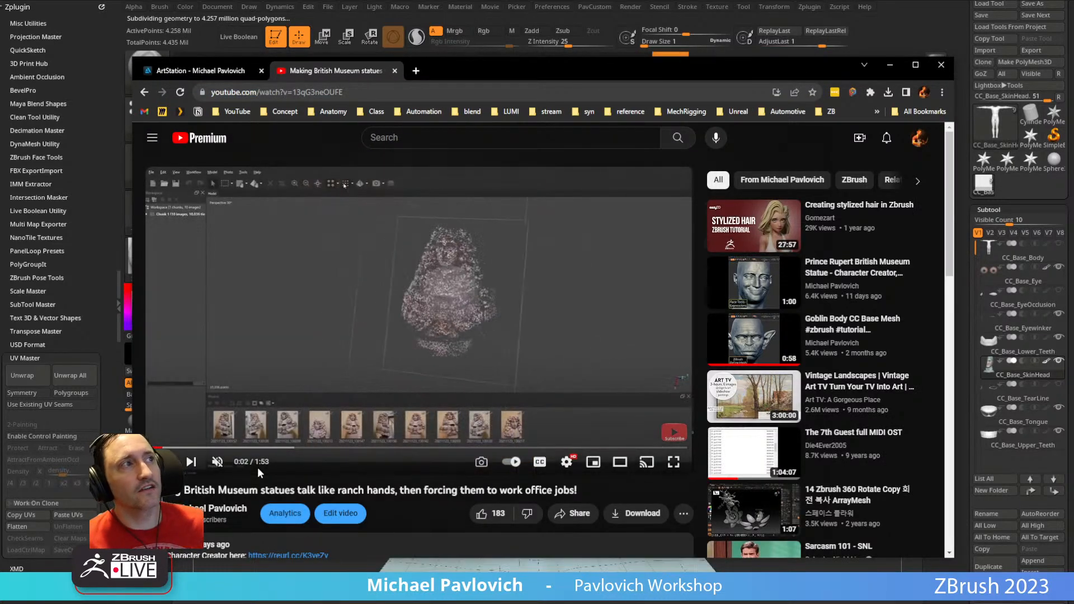
{"action": "left_click", "coordinate": [621, 464]}
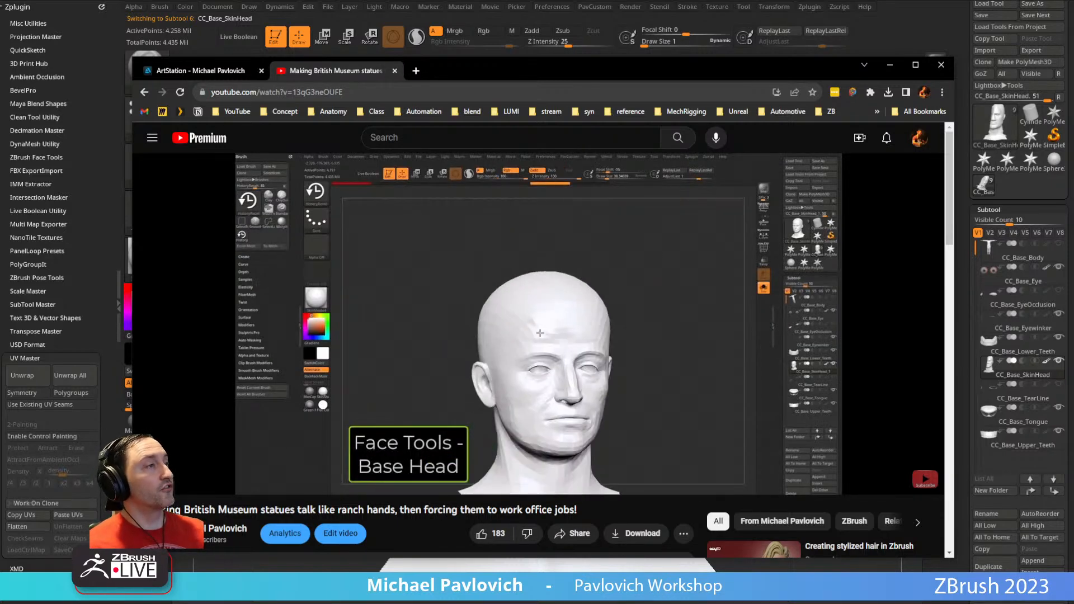
{"action": "left_click", "coordinate": [505, 24]}
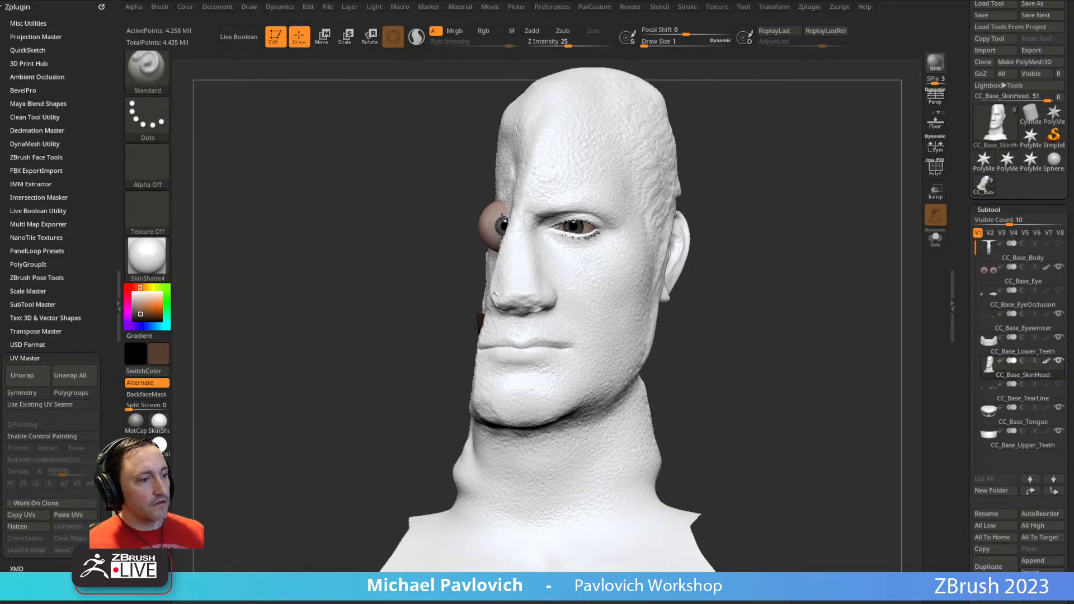
- Load the backup bust and append it as a subtool to the Character Creator head
{"action": "scroll", "coordinate": [1006, 247], "scroll_direction": "down", "scroll_amount": 3}
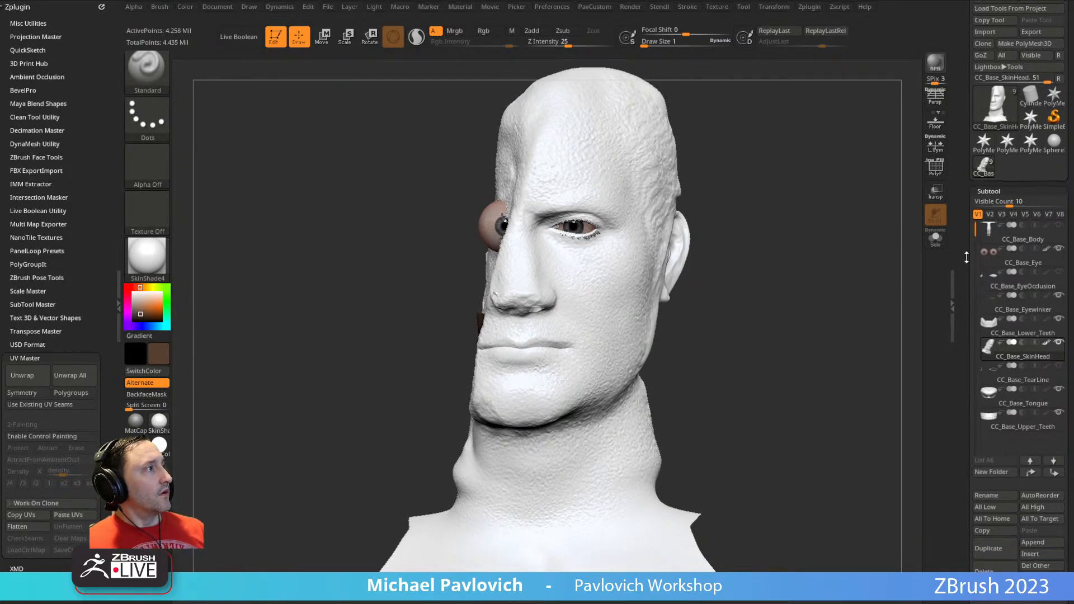
{"action": "left_click_drag", "start_coordinate": [959, 257], "coordinate": [964, 357]}
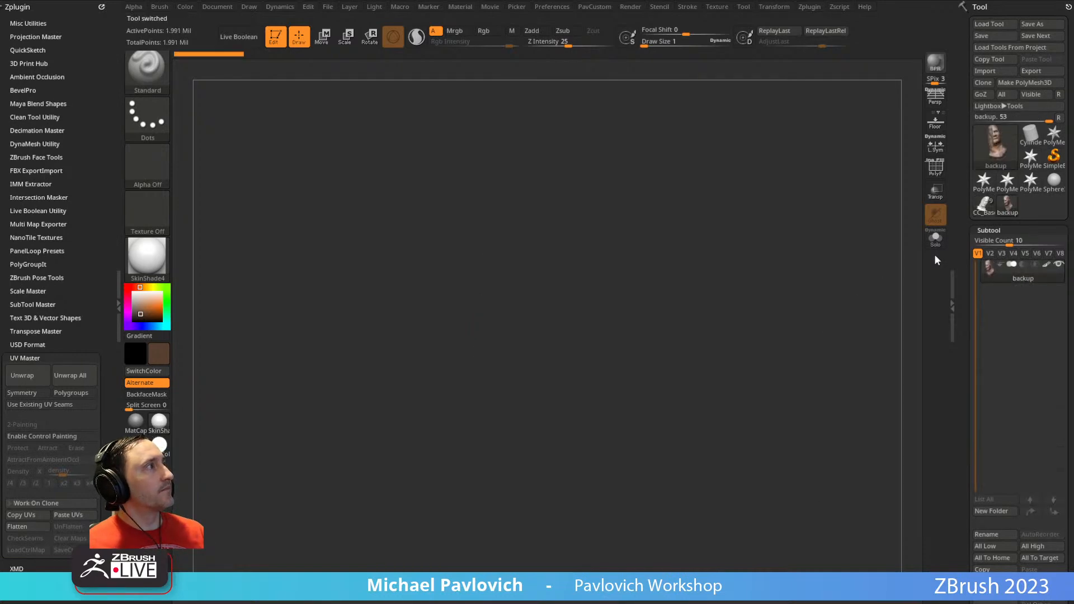
{"action": "scroll", "coordinate": [970, 216], "scroll_direction": "down", "scroll_amount": 2}
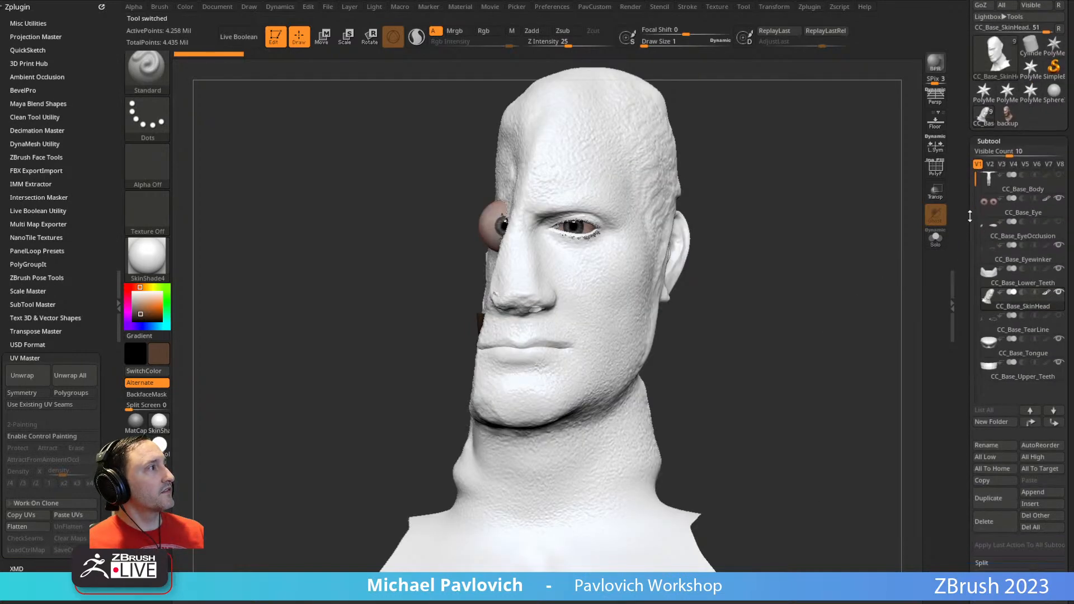
{"action": "left_click", "coordinate": [1019, 494]}
{"action": "left_click", "coordinate": [745, 408]}
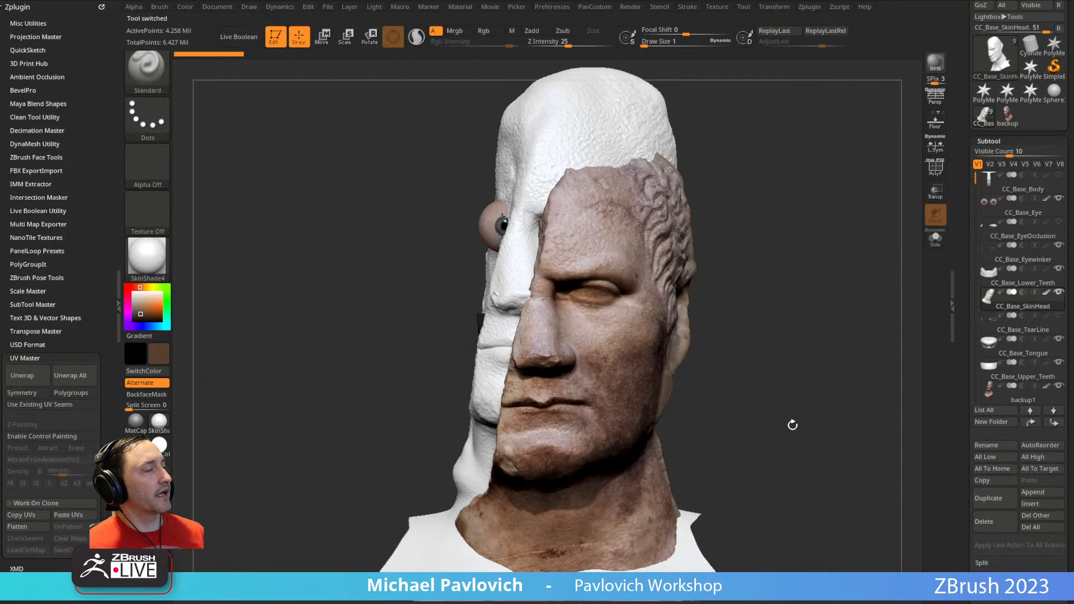
- Set the brush draw size to about 116
{"action": "mouse_move", "coordinate": [771, 248]}
{"action": "left_mouse_down", "text": "alt"}
{"action": "mouse_move", "coordinate": [770, 232]}
{"action": "mouse_move", "coordinate": [736, 228]}
{"action": "left_mouse_up", "text": "alt"}
{"action": "key", "text": "s"}
{"action": "mouse_move", "coordinate": [667, 229]}
{"action": "left_mouse_down"}
{"action": "mouse_move", "coordinate": [694, 226]}
{"action": "mouse_move", "coordinate": [712, 246]}
{"action": "mouse_move", "coordinate": [673, 262]}
{"action": "left_mouse_up"}
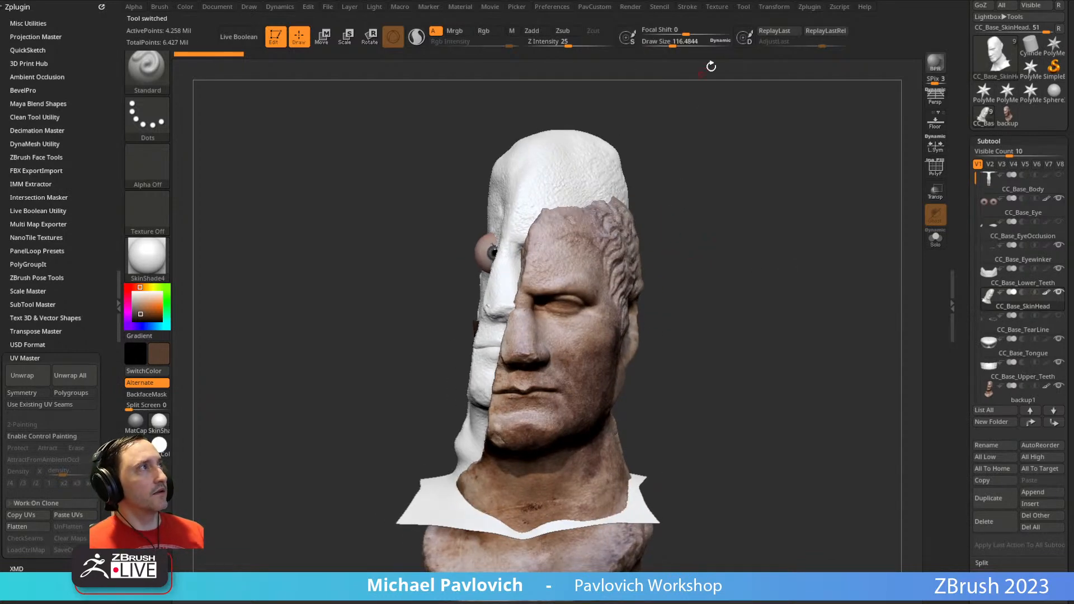
- Select the backup1 bust for moving, view it in isolation, and turn on transparency for the other subtools
{"action": "key", "text": "w"}
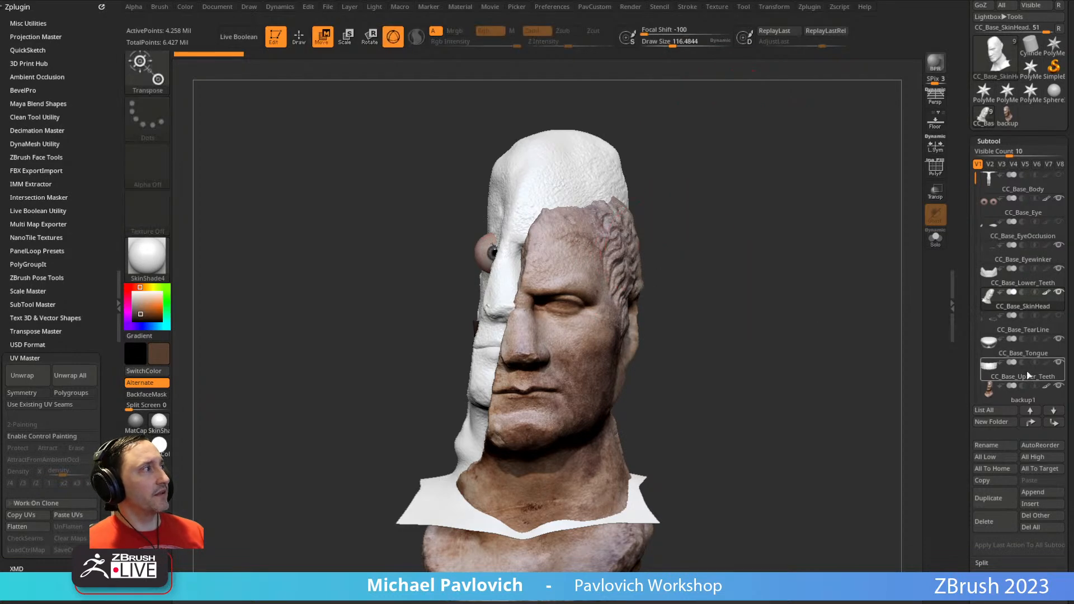
{"action": "left_click_drag", "start_coordinate": [735, 298], "coordinate": [707, 273]}
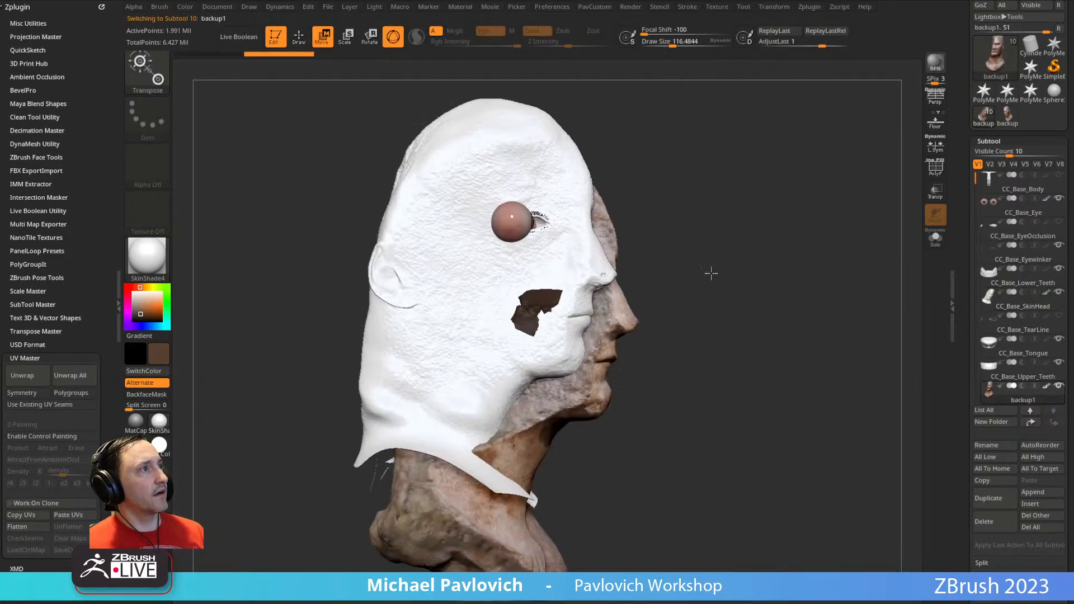
{"action": "left_click", "coordinate": [934, 238]}
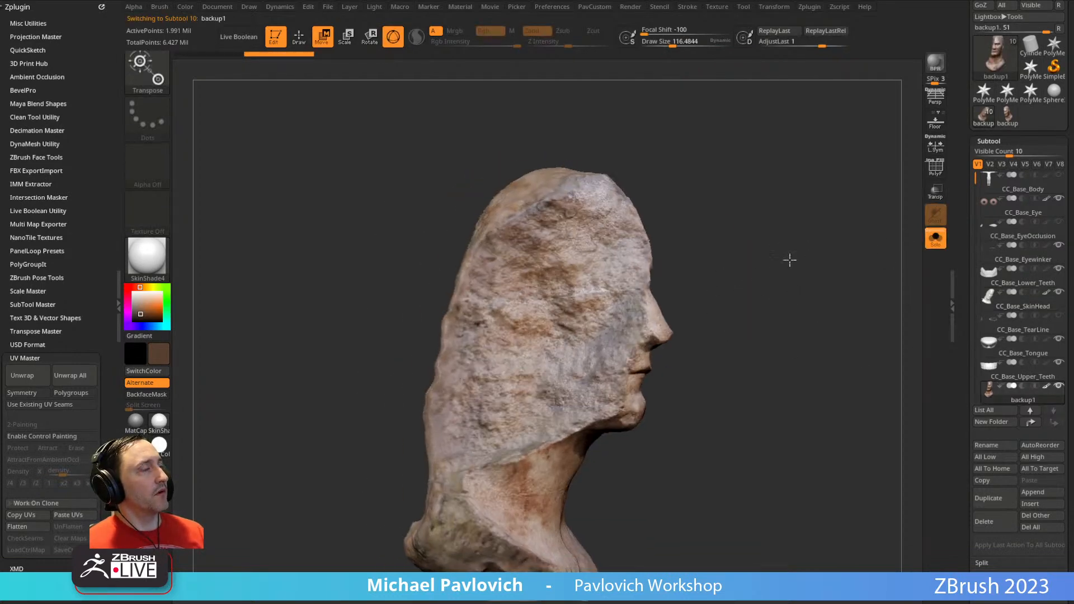
{"action": "left_click", "coordinate": [935, 239]}
{"action": "left_click", "coordinate": [935, 192]}
- Move and scale the backup1 bust until it lines up with the Character Creator head in front and side views
{"action": "left_click", "coordinate": [681, 333], "text": "alt"}
{"action": "left_click_drag", "start_coordinate": [728, 292], "coordinate": [705, 242]}
{"action": "left_click_drag", "start_coordinate": [895, 234], "coordinate": [797, 238], "text": "shift"}
{"action": "left_click_drag", "start_coordinate": [597, 221], "coordinate": [580, 219]}
{"action": "left_click_drag", "start_coordinate": [908, 208], "coordinate": [829, 194], "text": "shift"}
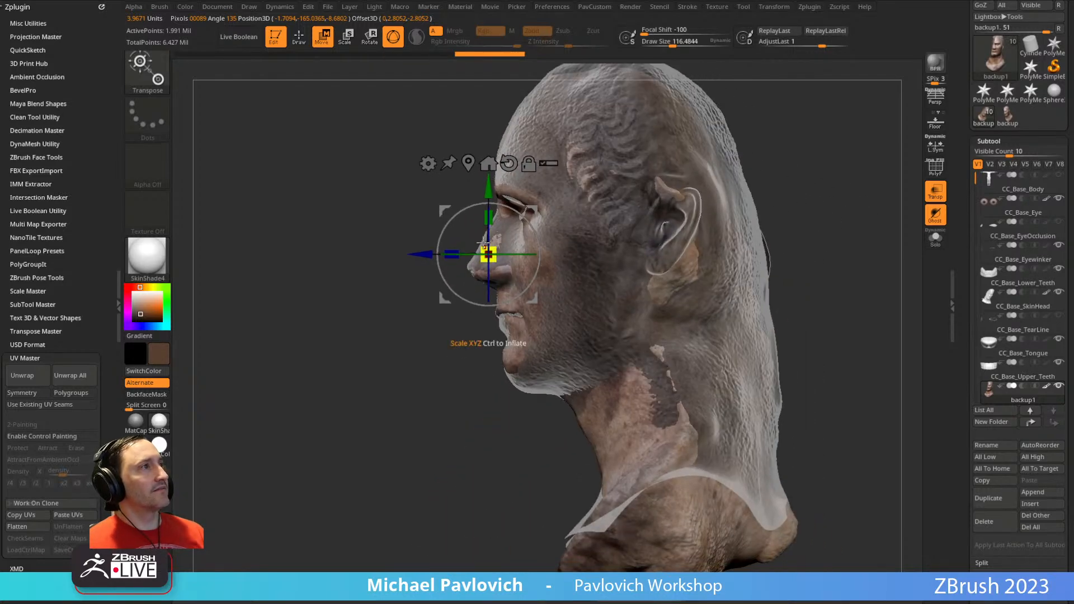
{"action": "left_click_drag", "start_coordinate": [495, 247], "coordinate": [533, 213]}
{"action": "left_click_drag", "start_coordinate": [364, 330], "coordinate": [455, 326]}
{"action": "left_click_drag", "start_coordinate": [544, 202], "coordinate": [542, 203]}
{"action": "key", "text": "q"}
{"action": "mouse_move", "coordinate": [755, 180]}
{"action": "left_mouse_down"}
{"action": "mouse_move", "coordinate": [709, 183]}
{"action": "mouse_move", "coordinate": [597, 148]}
{"action": "left_mouse_up"}
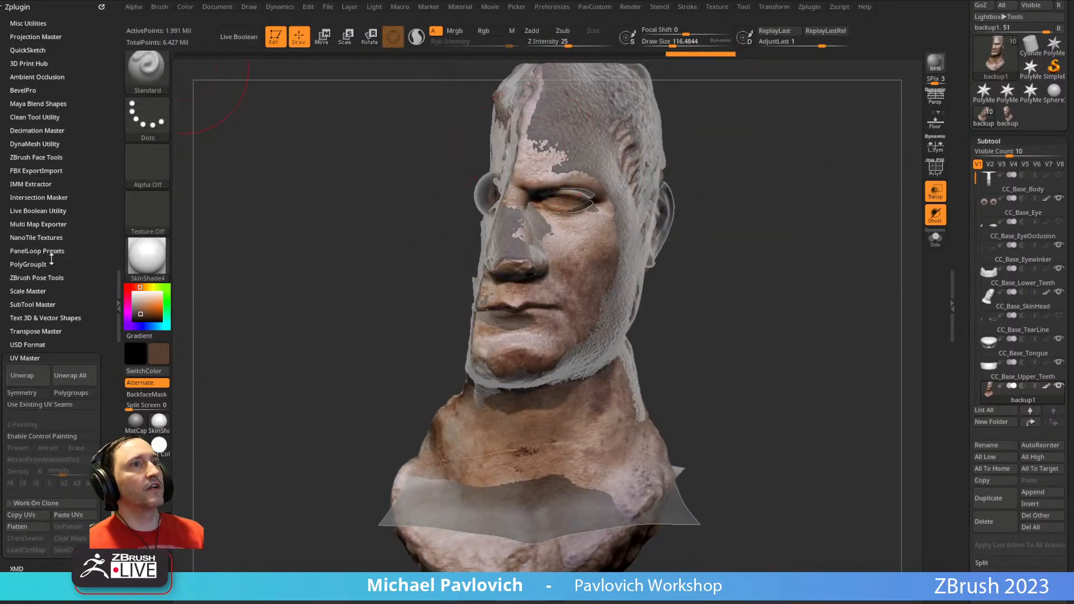
- Show the ZBrush Face Tools options in place of UV Master and turn off transparency
{"action": "left_click", "coordinate": [26, 358], "text": "shift"}
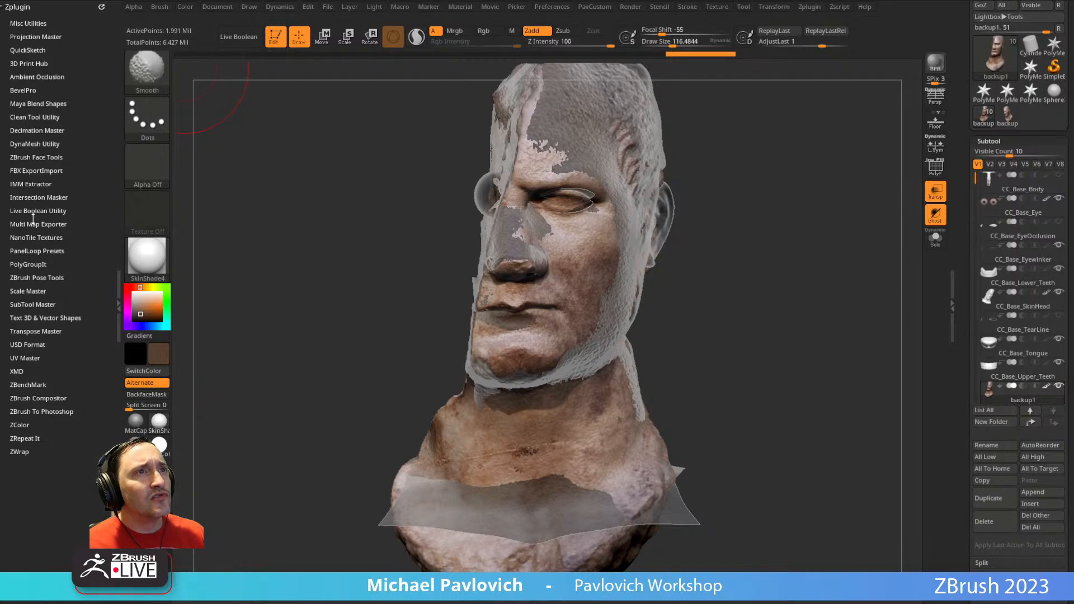
{"action": "left_click", "coordinate": [28, 157], "text": "shift"}
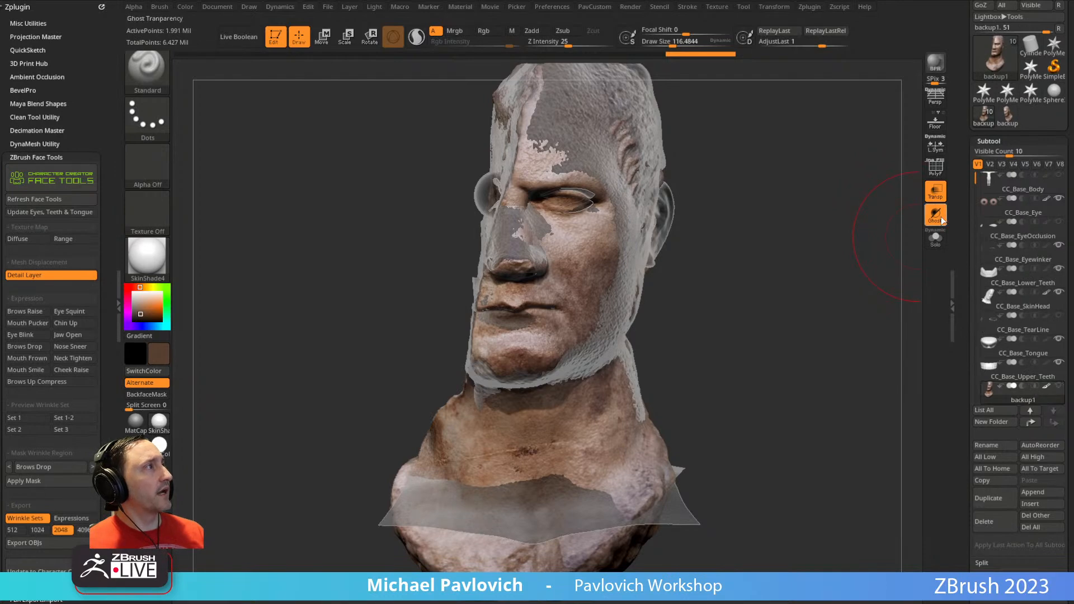
{"action": "left_click", "coordinate": [935, 192]}
- Make CC_Base_SkinHead the active subtool with the bust hidden, and show its sculpting layers
{"action": "left_click", "coordinate": [1020, 309]}
{"action": "left_click_drag", "start_coordinate": [813, 276], "coordinate": [966, 223]}
{"action": "left_click", "coordinate": [995, 259]}
{"action": "left_click", "coordinate": [987, 193]}
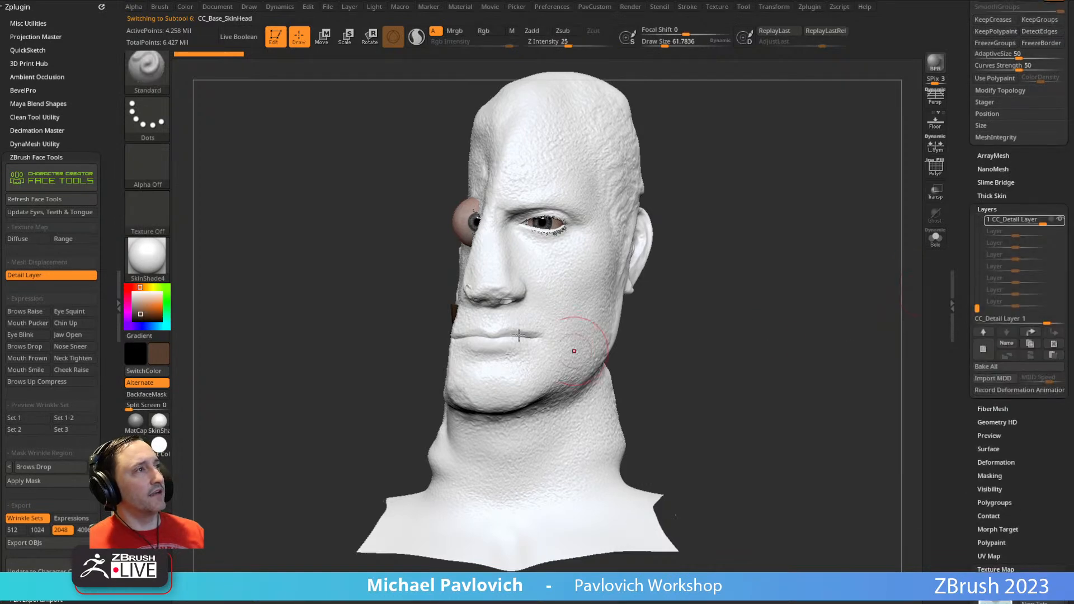
- Inspect the CC_Detail Layer on the face, test its intensity, and switch Face Tools from the detail layer to Diffuse
{"action": "left_click_drag", "start_coordinate": [689, 286], "coordinate": [643, 296]}
{"action": "left_click_drag", "start_coordinate": [800, 268], "coordinate": [812, 410], "text": "alt"}
{"action": "left_click_drag", "start_coordinate": [750, 355], "coordinate": [724, 246], "text": "alt"}
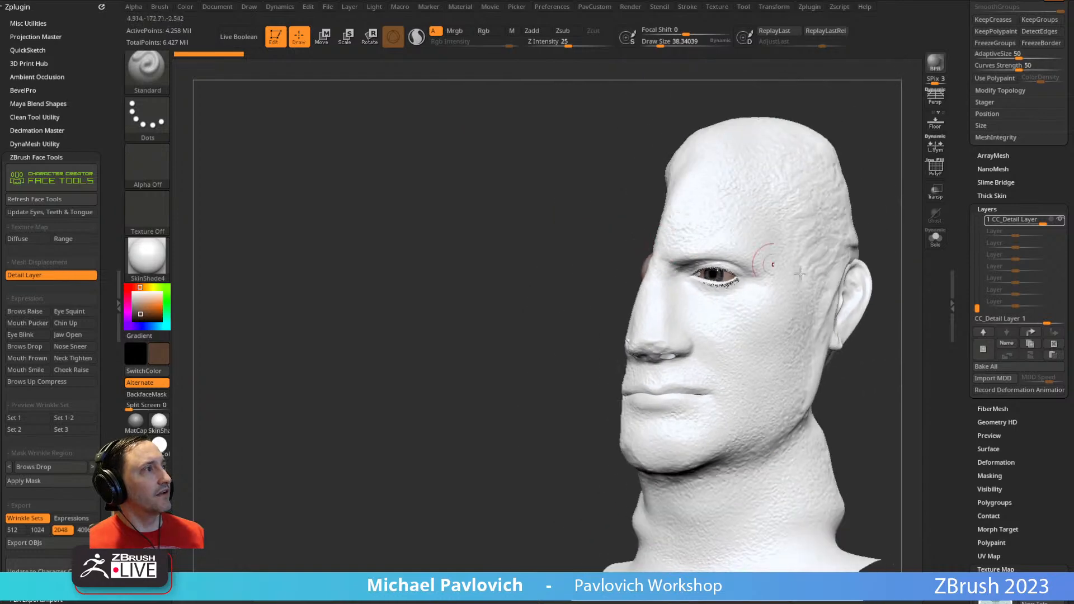
{"action": "mouse_move", "coordinate": [899, 255]}
{"action": "left_mouse_down"}
{"action": "mouse_move", "coordinate": [772, 251]}
{"action": "mouse_move", "coordinate": [816, 268]}
{"action": "mouse_move", "coordinate": [806, 273]}
{"action": "mouse_move", "coordinate": [837, 276]}
{"action": "mouse_move", "coordinate": [672, 377]}
{"action": "left_mouse_up"}
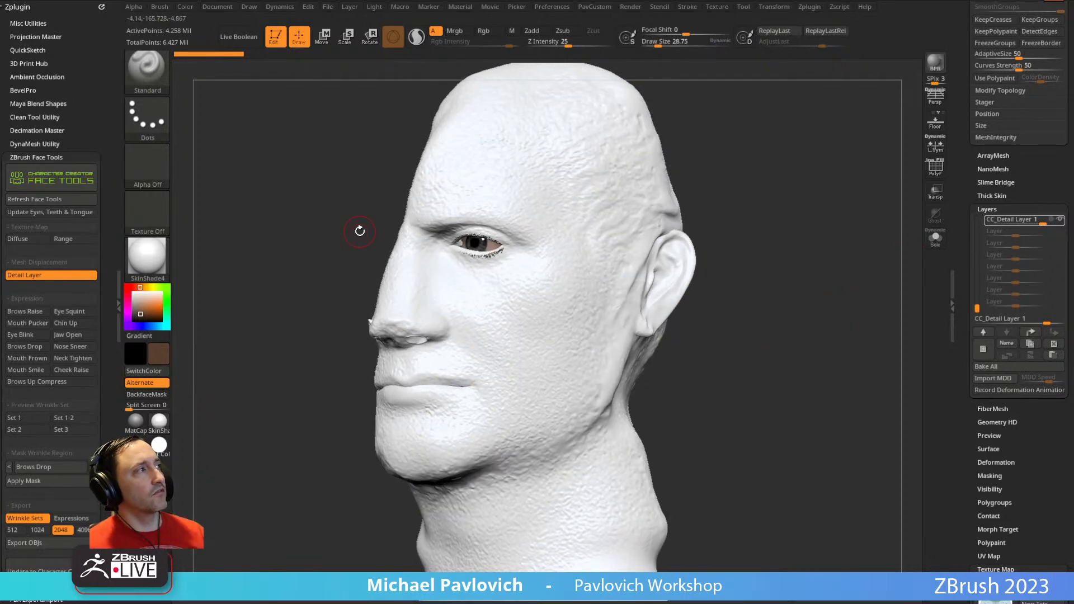
{"action": "left_click_drag", "start_coordinate": [1051, 322], "coordinate": [1043, 324]}
{"action": "left_click", "coordinate": [58, 275]}
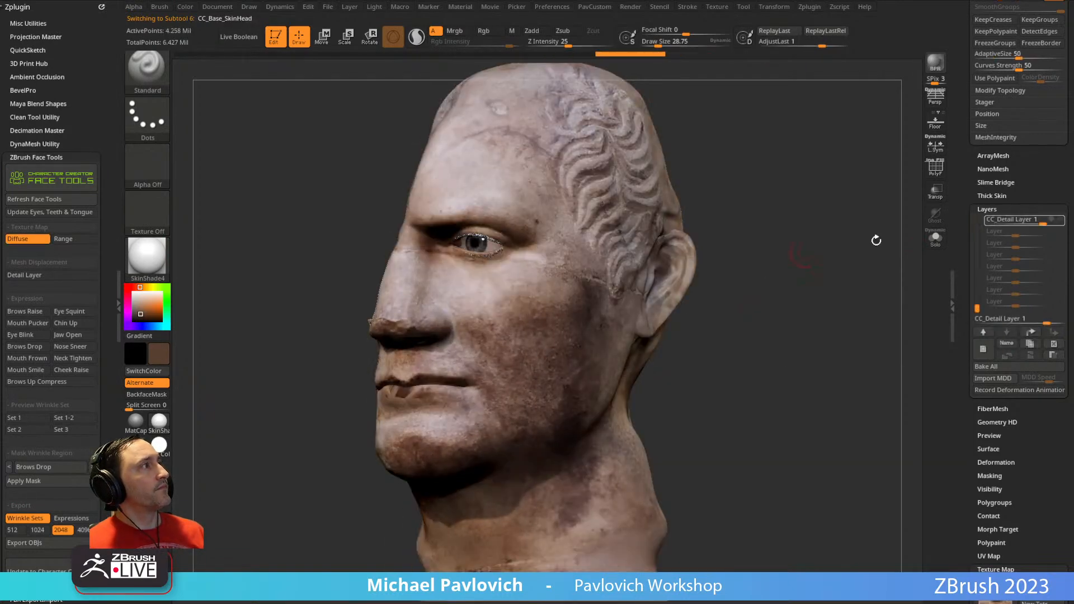
- Examine the head's Std_Skin_Head texture map from several angles and set the draw size to about 69
{"action": "left_click_drag", "start_coordinate": [959, 350], "coordinate": [949, 265]}
{"action": "left_click_drag", "start_coordinate": [786, 287], "coordinate": [638, 316]}
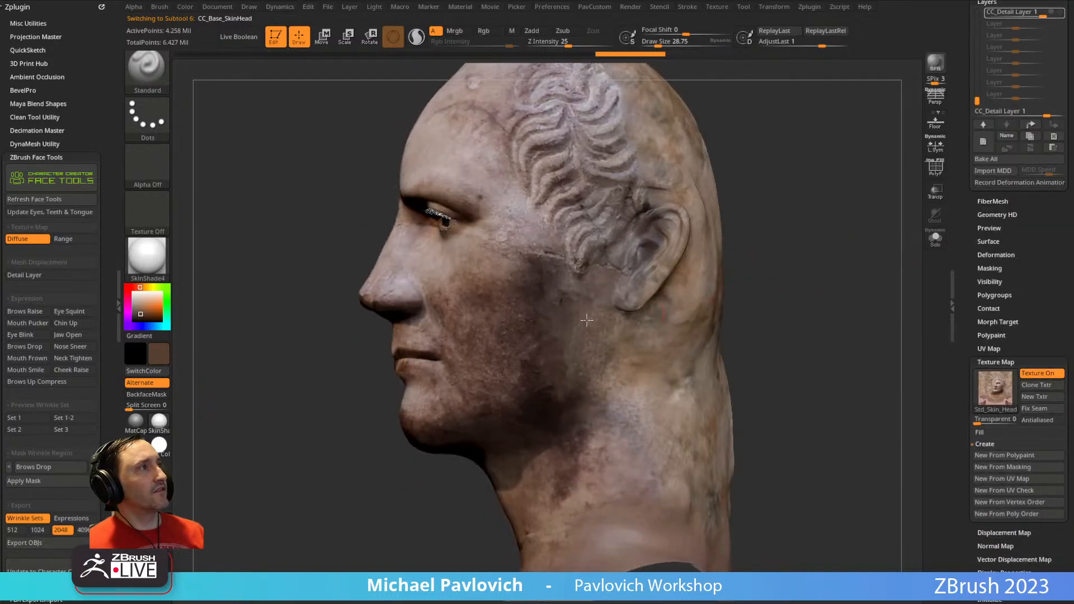
{"action": "left_click_drag", "start_coordinate": [817, 272], "coordinate": [820, 320]}
{"action": "mouse_move", "coordinate": [996, 394]}
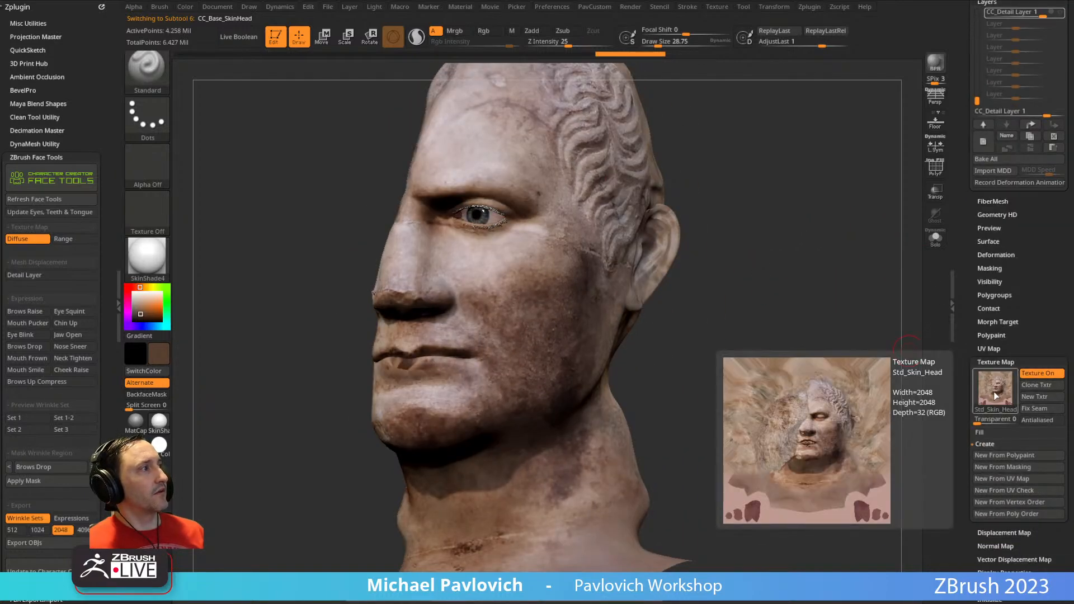
{"action": "mouse_move", "coordinate": [825, 314]}
{"action": "left_mouse_down"}
{"action": "mouse_move", "coordinate": [805, 329]}
{"action": "mouse_move", "coordinate": [616, 326]}
{"action": "left_mouse_up"}
{"action": "key", "text": "s"}
{"action": "left_click", "coordinate": [806, 329]}
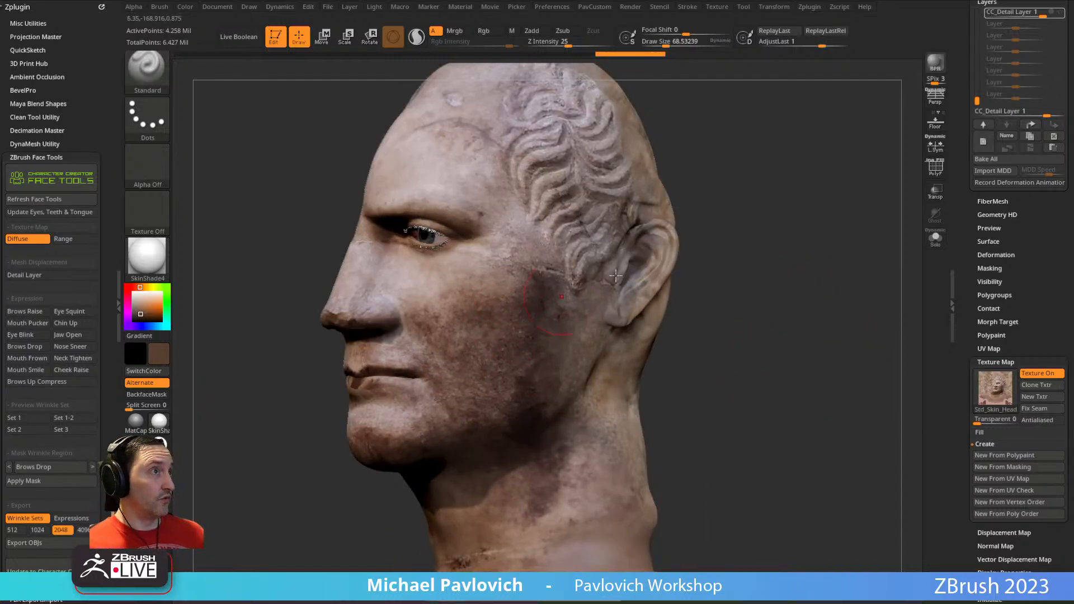
- Set the UV map border to 16 and convert the head's texture to polypaint
{"action": "left_click", "coordinate": [988, 348]}
{"action": "left_click_drag", "start_coordinate": [1001, 418], "coordinate": [1066, 423]}
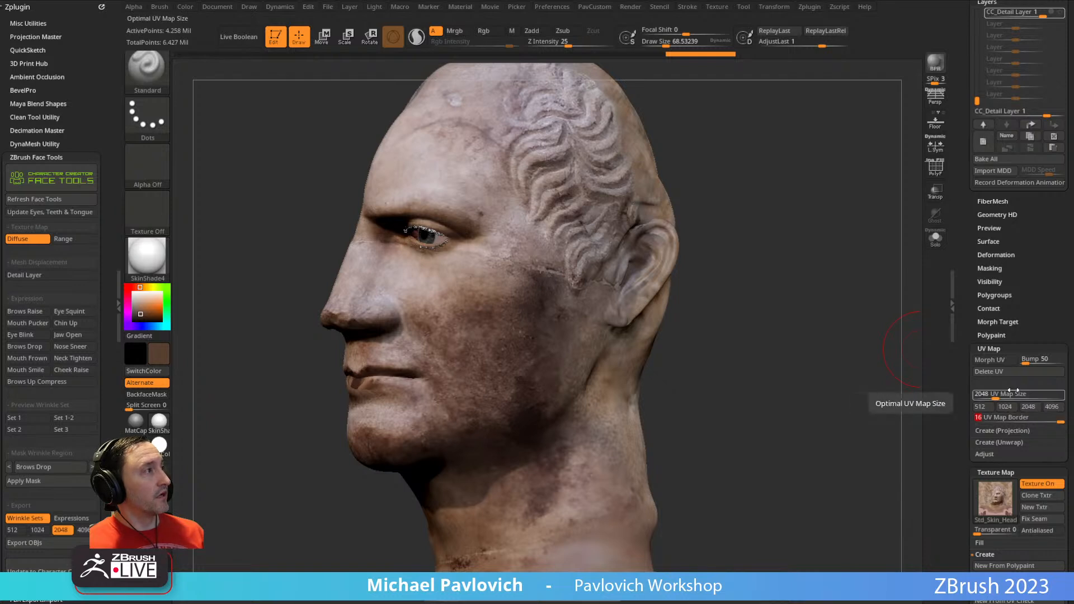
{"action": "left_click", "coordinate": [993, 335], "text": "shift"}
{"action": "left_click", "coordinate": [1009, 370]}
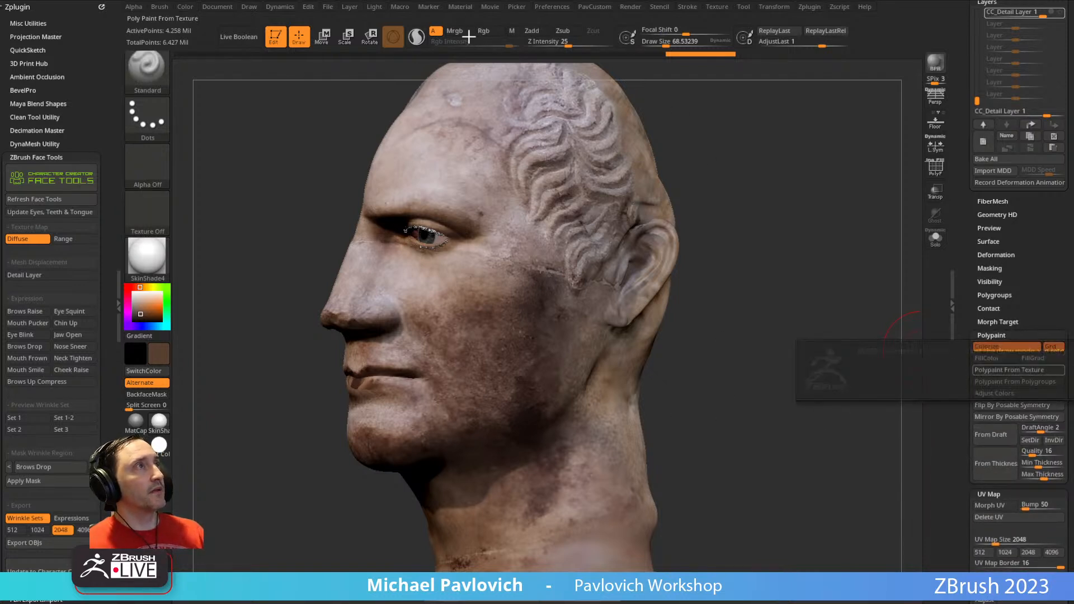
- Set the brush to Mrgb, collapse the polypaint settings and reduce the draw size to about 29
{"action": "left_click", "coordinate": [454, 31]}
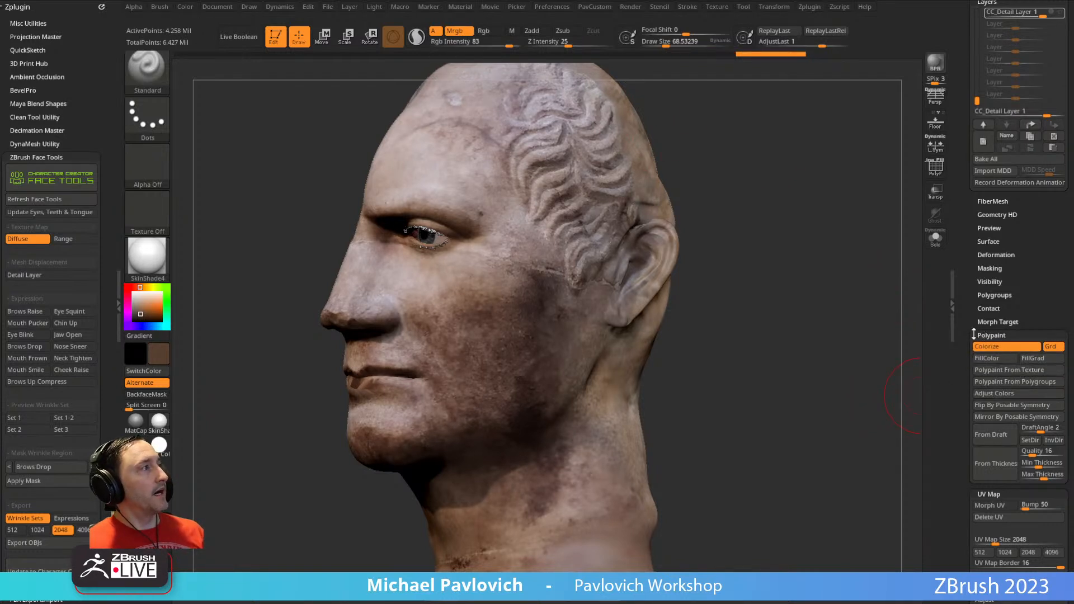
{"action": "left_click", "coordinate": [990, 335]}
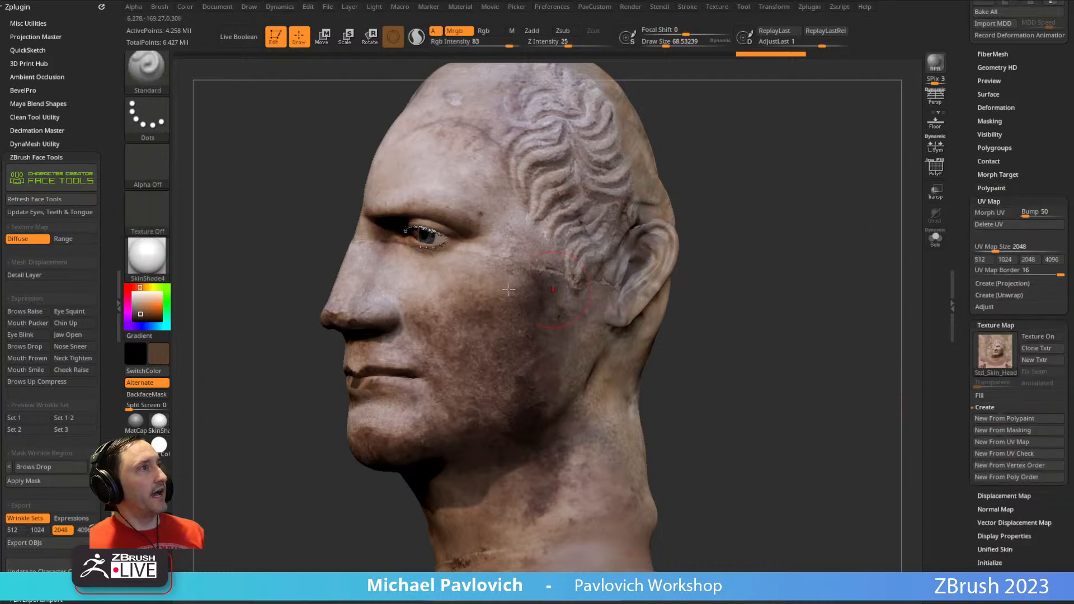
{"action": "key", "text": "s"}
{"action": "left_click_drag", "start_coordinate": [832, 385], "coordinate": [825, 387]}
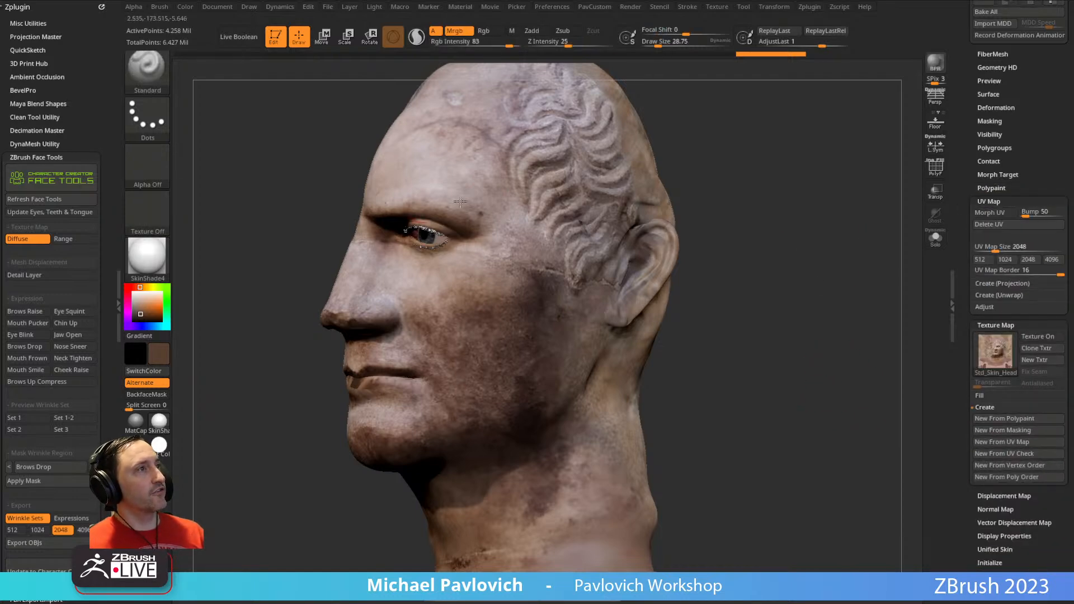
- Hide the CC_Base_Eyewinker subtool and make CC_Base_Eye the active subtool
{"action": "left_click_drag", "start_coordinate": [969, 171], "coordinate": [946, 414]}
{"action": "left_click_drag", "start_coordinate": [752, 288], "coordinate": [798, 291]}
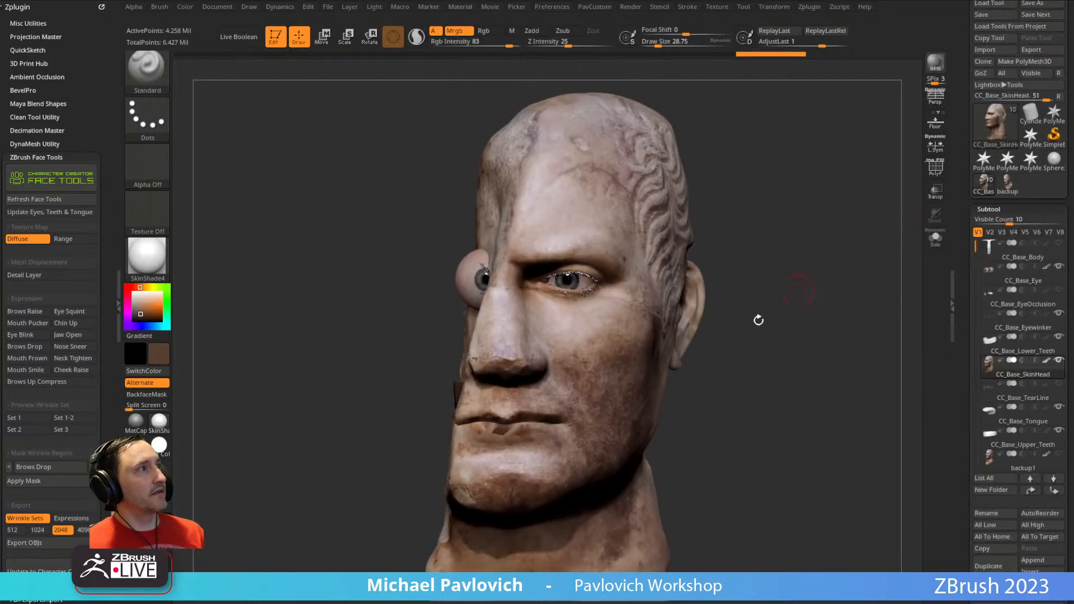
{"action": "key", "text": "s"}
{"action": "mouse_move", "coordinate": [834, 240]}
{"action": "left_mouse_down", "text": "alt"}
{"action": "mouse_move", "coordinate": [813, 260]}
{"action": "mouse_move", "coordinate": [785, 251]}
{"action": "left_mouse_up", "text": "alt"}
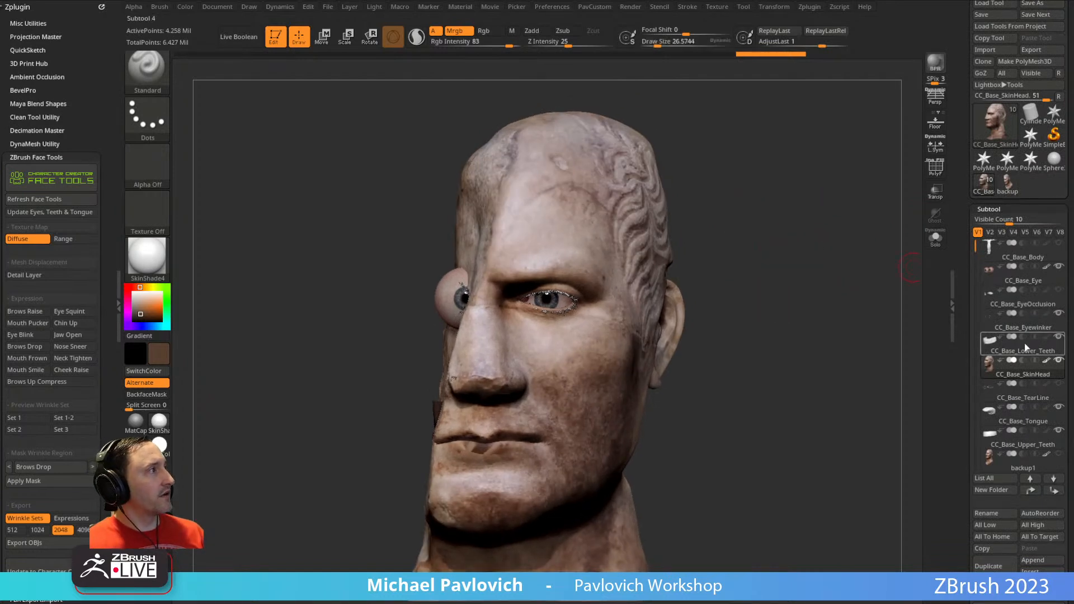
{"action": "left_click", "coordinate": [1058, 314]}
{"action": "left_click_drag", "start_coordinate": [911, 267], "coordinate": [944, 303]}
{"action": "left_click", "coordinate": [463, 270], "text": "alt"}
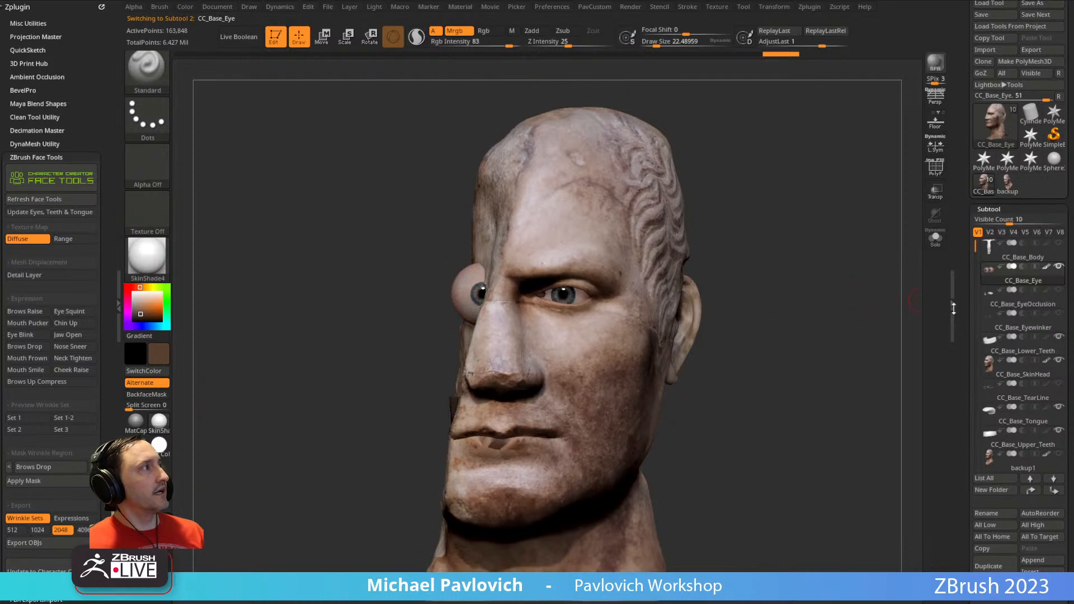
- Isolate the eyes and mask them so only the exposed eyeball on the missing half of the face can move
{"action": "left_click", "coordinate": [936, 238]}
{"action": "left_click_drag", "start_coordinate": [418, 208], "coordinate": [527, 367], "text": "ctrl"}
{"action": "left_click", "coordinate": [513, 352], "text": "ctrl"}
- Show the head again with transparency and move the exposed eyeball down until it is hidden inside the head
{"action": "key", "text": "w"}
{"action": "left_click", "coordinate": [935, 238]}
{"action": "left_click_drag", "start_coordinate": [709, 253], "coordinate": [486, 185], "text": "shift"}
{"action": "key", "text": "ctrl+shift+t"}
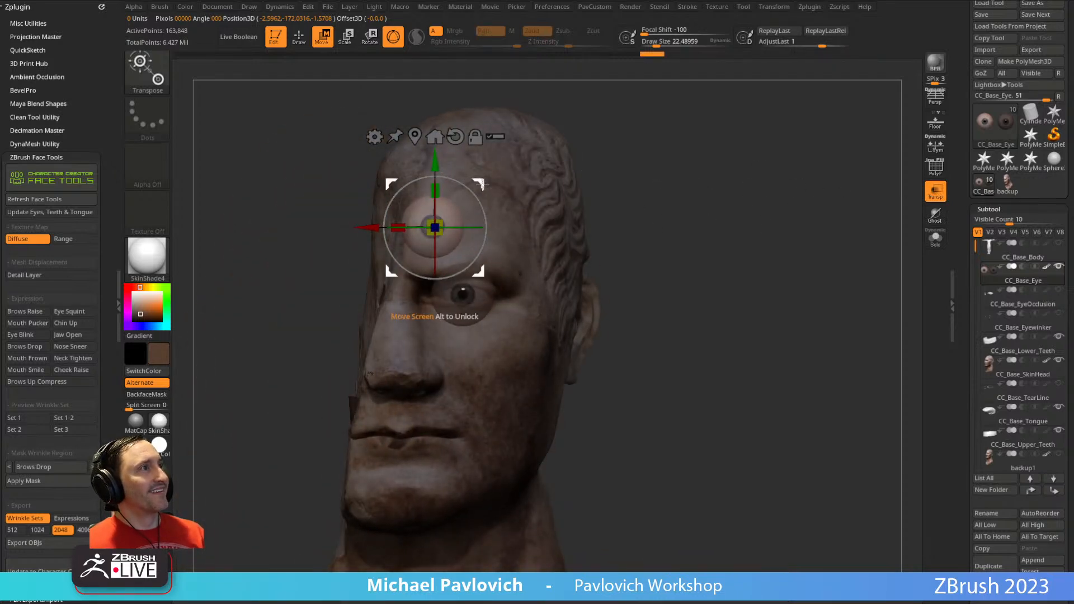
{"action": "left_click_drag", "start_coordinate": [482, 184], "coordinate": [476, 323]}
{"action": "mouse_move", "coordinate": [712, 254]}
{"action": "left_mouse_down", "text": "shift"}
{"action": "mouse_move", "coordinate": [587, 276]}
{"action": "mouse_move", "coordinate": [781, 240]}
{"action": "mouse_move", "coordinate": [727, 269]}
{"action": "left_mouse_up", "text": "shift"}
{"action": "key", "text": "q"}
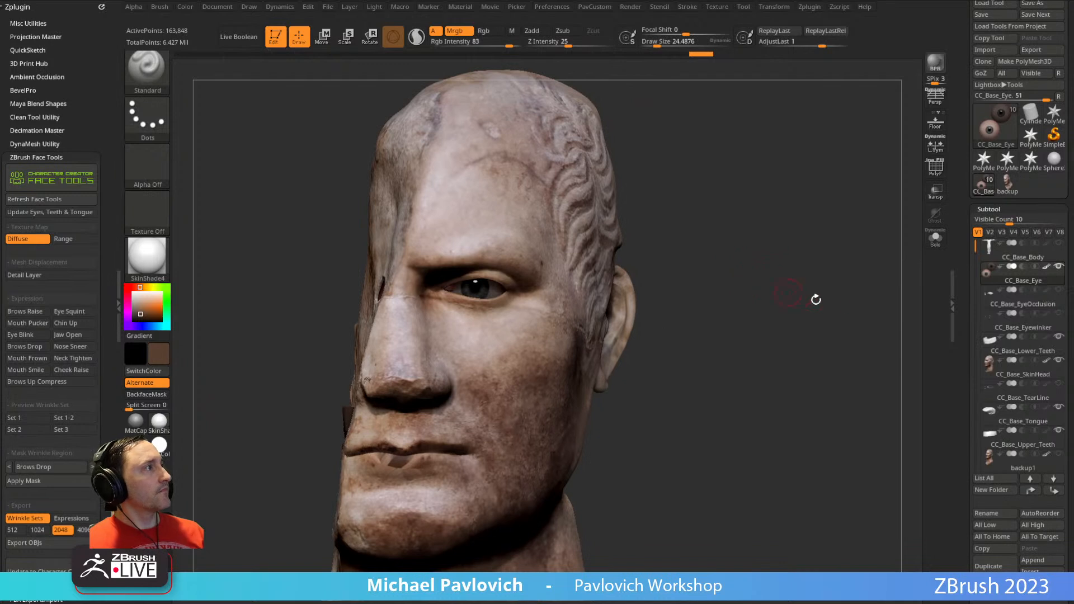
- Examine the eyeballs in isolation, compare the socket on backup1 and CC_Base_SkinHead, and return to CC_Base_Eye
{"action": "left_click", "coordinate": [936, 243]}
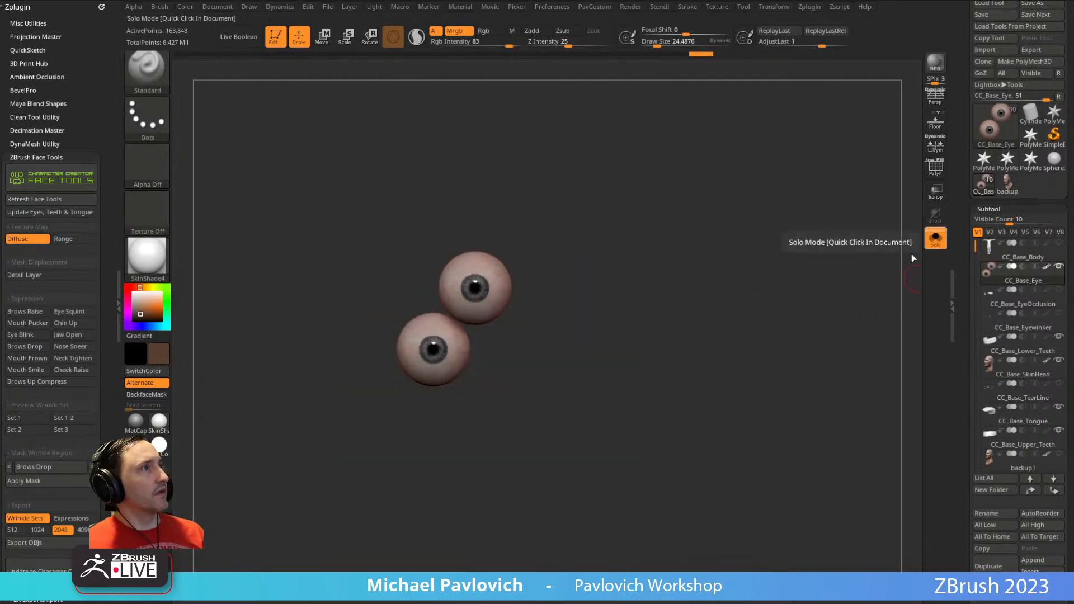
{"action": "left_click_drag", "start_coordinate": [693, 275], "coordinate": [709, 303], "text": "alt"}
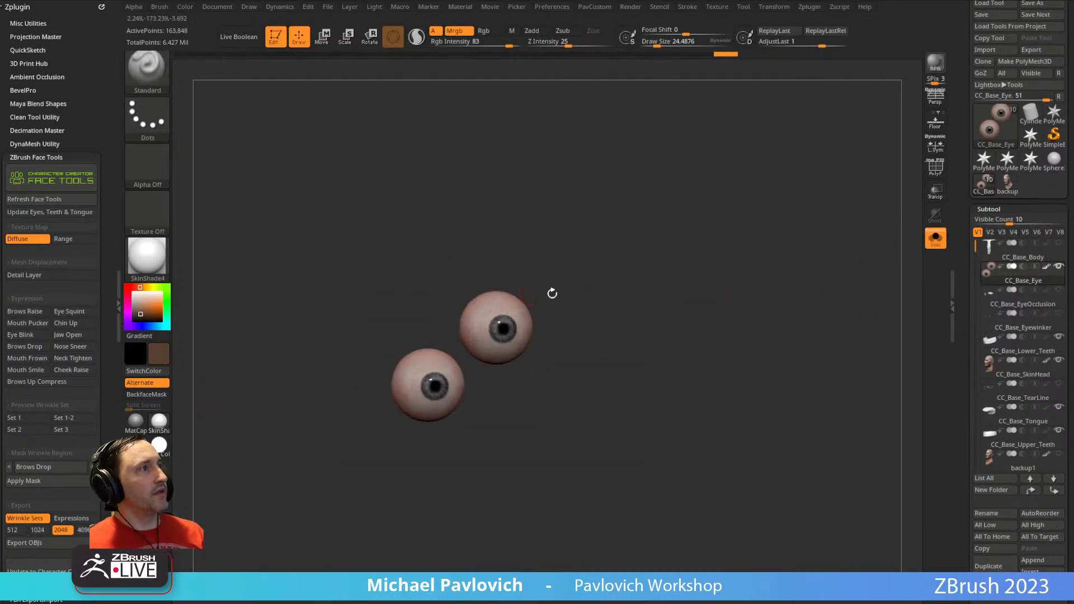
{"action": "left_click", "coordinate": [937, 246]}
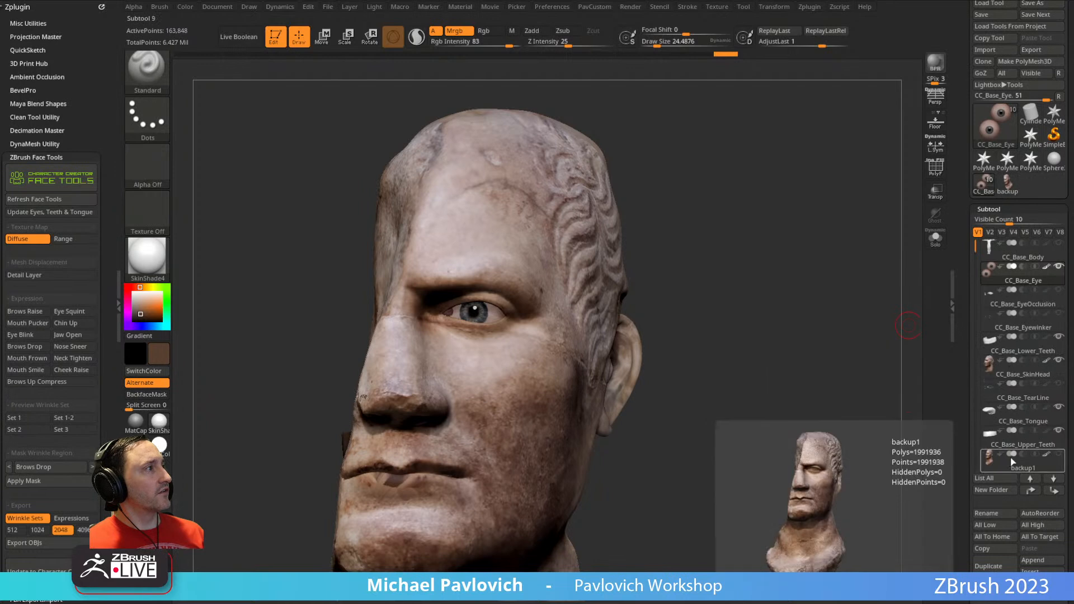
{"action": "left_click", "coordinate": [1017, 470]}
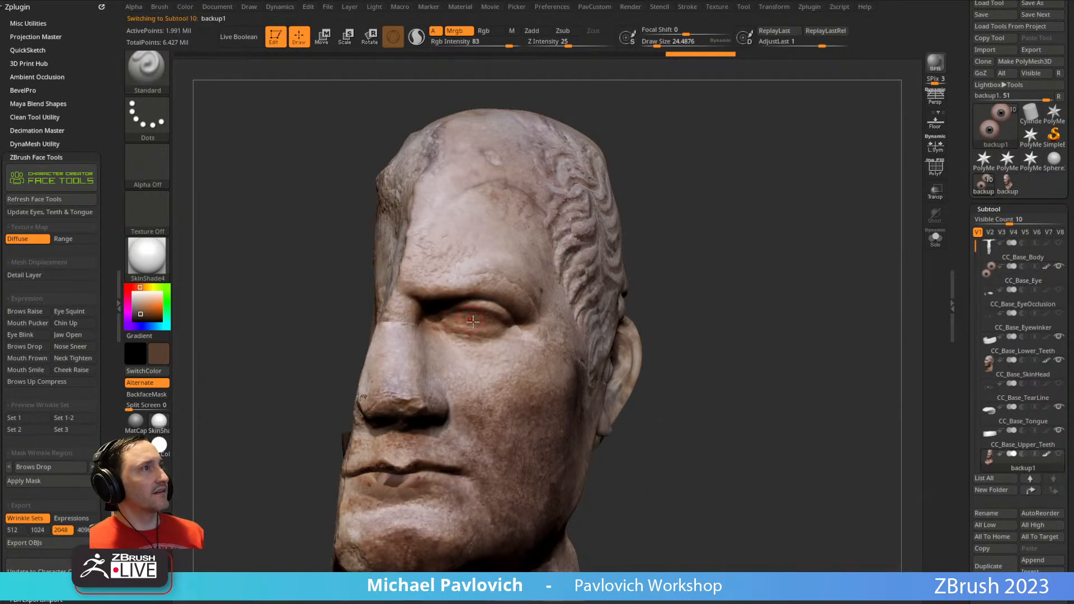
{"action": "left_click", "coordinate": [1019, 374]}
{"action": "left_click", "coordinate": [936, 237]}
{"action": "left_click", "coordinate": [935, 238]}
{"action": "left_click", "coordinate": [1022, 280]}
- Try to reposition the eyes with the gizmo centred on the visible eyeball, and undo the changes
{"action": "left_click_drag", "start_coordinate": [746, 280], "coordinate": [696, 304], "text": "alt"}
{"action": "key", "text": "w"}
{"action": "left_click", "coordinate": [480, 361], "text": "alt"}
{"action": "left_click_drag", "start_coordinate": [618, 253], "coordinate": [570, 250]}
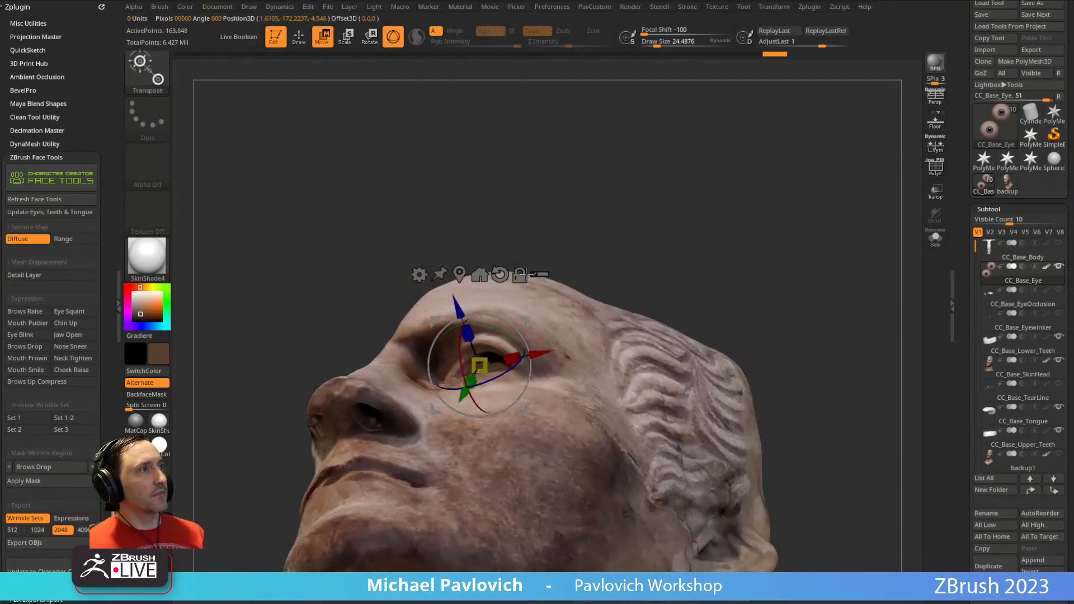
{"action": "left_click_drag", "start_coordinate": [624, 193], "coordinate": [653, 258]}
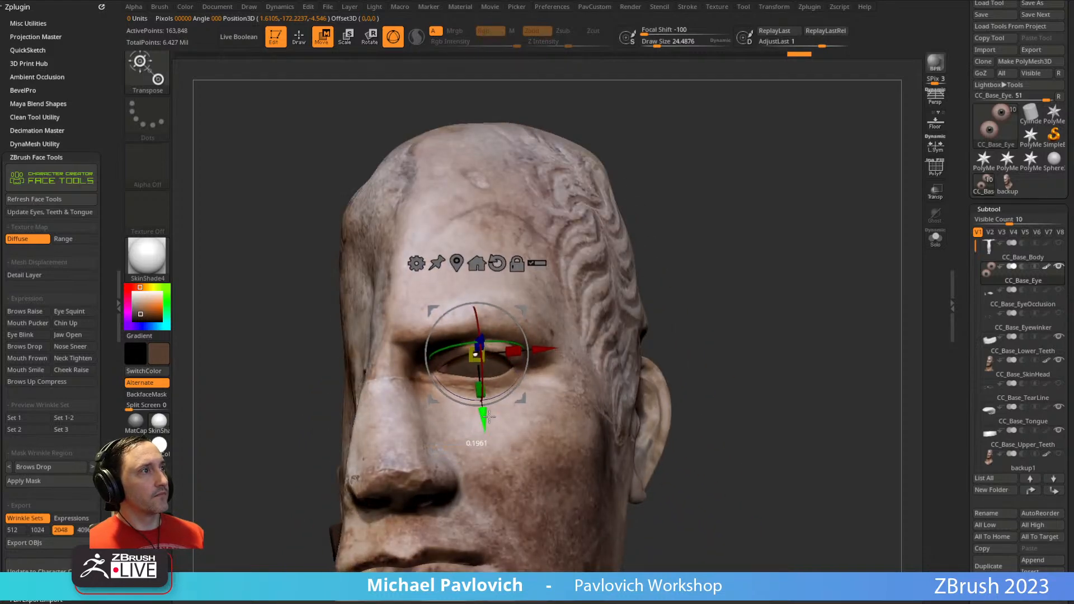
{"action": "left_click_drag", "start_coordinate": [753, 281], "coordinate": [814, 287]}
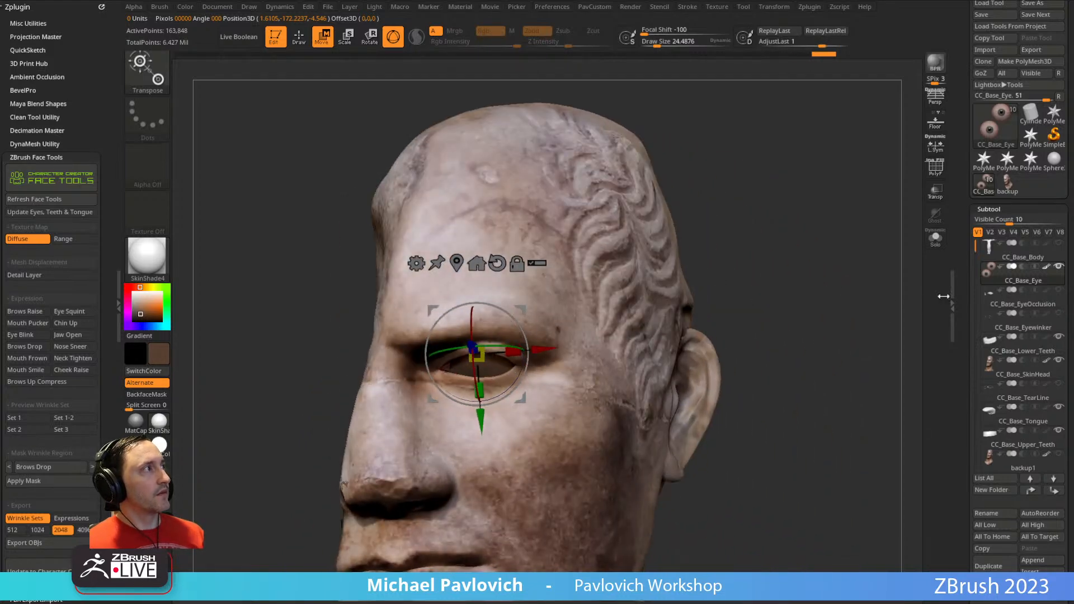
{"action": "key", "text": "ctrl+z"}
{"action": "key", "text": "ctrl+z"}
{"action": "key", "text": "ctrl+z"}
{"action": "key", "text": "ctrl+z"}
- Adjust the eyes' position with the gizmo from front, side and below so the visible eyeball fits its socket
{"action": "mouse_move", "coordinate": [849, 314]}
{"action": "left_mouse_down"}
{"action": "mouse_move", "coordinate": [796, 281]}
{"action": "mouse_move", "coordinate": [803, 266]}
{"action": "left_mouse_up"}
{"action": "left_click_drag", "start_coordinate": [463, 385], "coordinate": [463, 381]}
{"action": "left_click_drag", "start_coordinate": [762, 293], "coordinate": [632, 313]}
{"action": "left_click_drag", "start_coordinate": [507, 397], "coordinate": [498, 397]}
{"action": "left_click_drag", "start_coordinate": [778, 255], "coordinate": [788, 250], "text": "shift"}
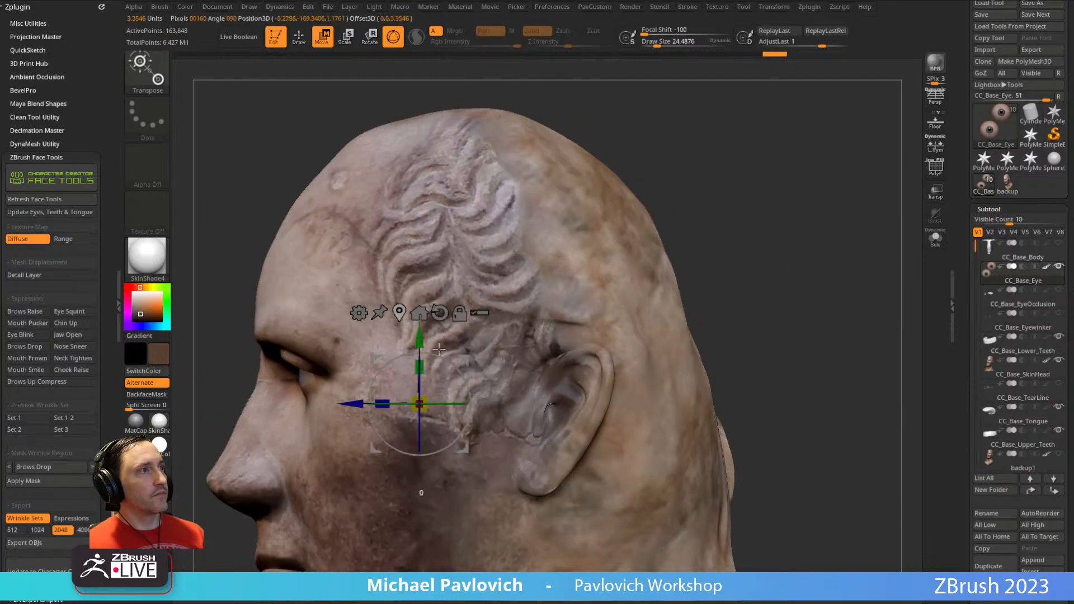
{"action": "left_click", "coordinate": [436, 350], "text": "alt"}
{"action": "right_click_drag", "start_coordinate": [435, 350], "coordinate": [537, 335], "text": "alt"}
{"action": "left_click_drag", "start_coordinate": [565, 342], "coordinate": [468, 316]}
{"action": "right_click_drag", "start_coordinate": [369, 346], "coordinate": [683, 246]}
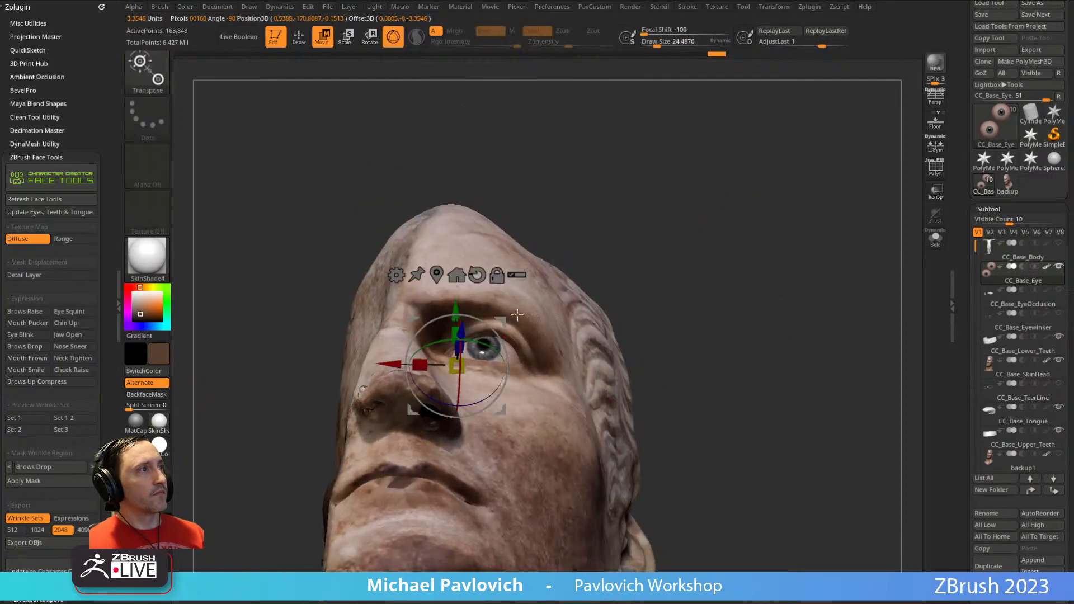
{"action": "key", "text": "q"}
{"action": "mouse_move", "coordinate": [523, 313]}
{"action": "right_mouse_down"}
{"action": "mouse_move", "coordinate": [774, 268]}
{"action": "mouse_move", "coordinate": [834, 295]}
{"action": "mouse_move", "coordinate": [755, 288]}
{"action": "mouse_move", "coordinate": [803, 270]}
{"action": "mouse_move", "coordinate": [737, 300]}
{"action": "right_mouse_up"}
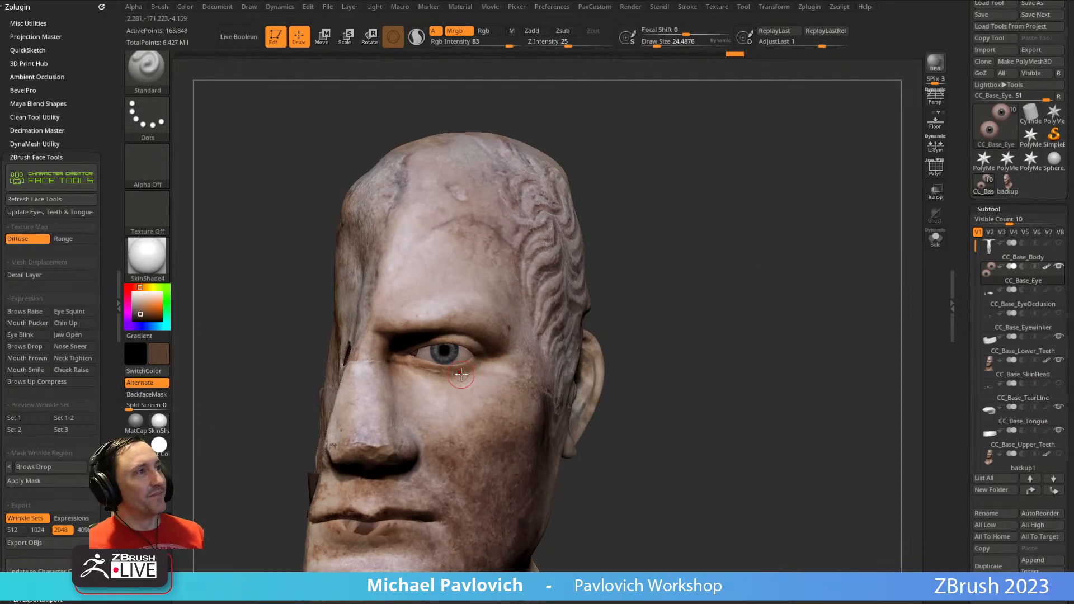
- Sample a light brown skin colour from the face and fill both eyeballs with it
{"action": "key", "text": "c"}
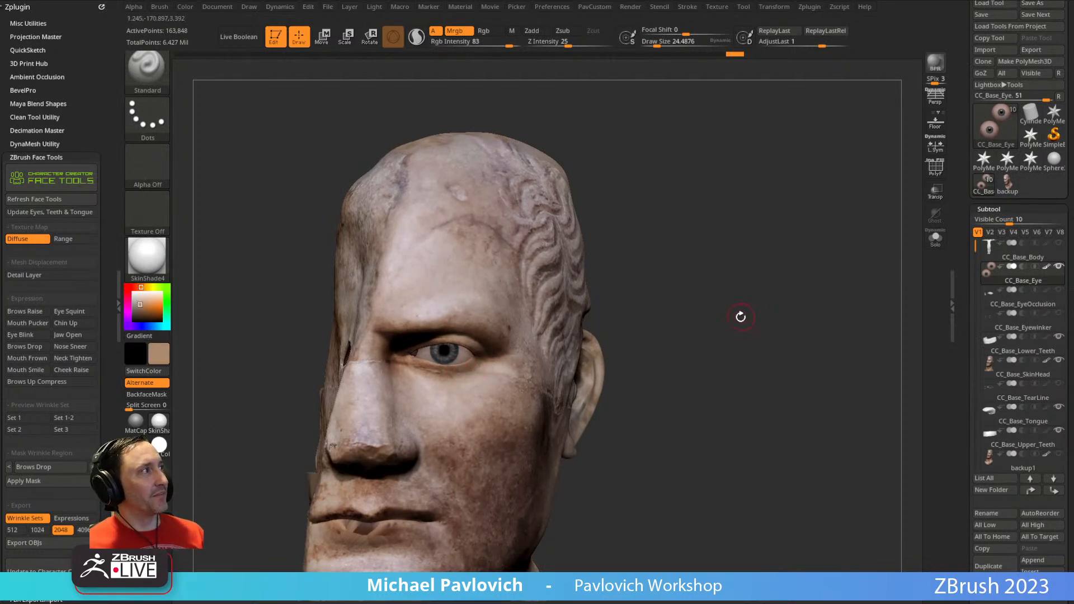
{"action": "key", "text": "ctrl+f"}
{"action": "right_click_drag", "start_coordinate": [525, 383], "coordinate": [703, 283]}
- Choose the XTractor brush, set its draw size to about 46 and capture the weathered skin surface as brush texture
{"action": "key", "text": "b"}
{"action": "key", "text": "b"}
{"action": "key", "text": "x"}
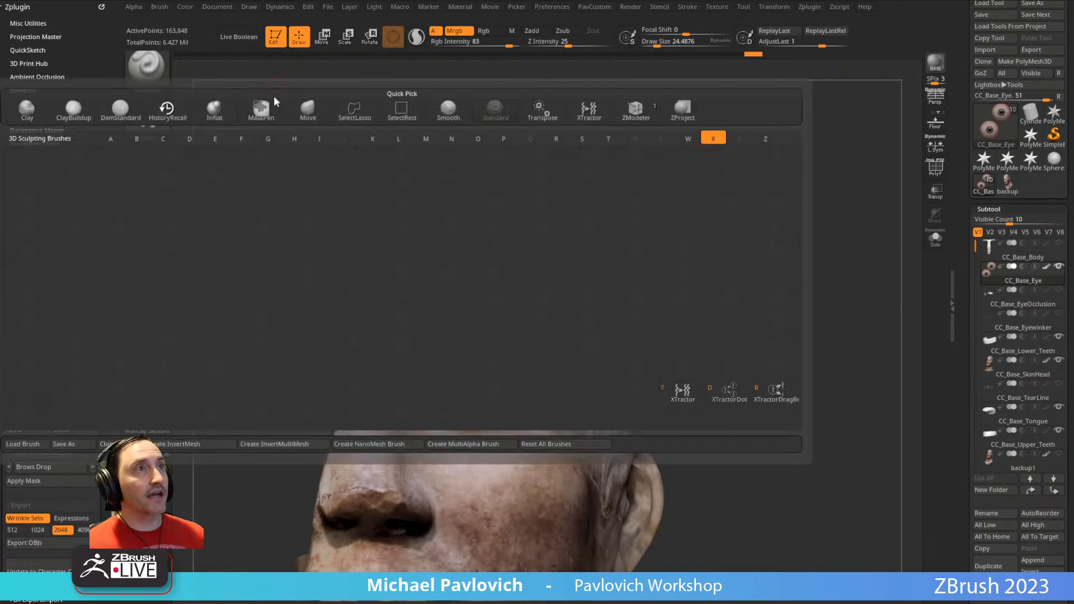
{"action": "left_click", "coordinate": [683, 392]}
{"action": "mouse_move", "coordinate": [749, 265]}
{"action": "right_mouse_down"}
{"action": "mouse_move", "coordinate": [789, 256]}
{"action": "mouse_move", "coordinate": [797, 241]}
{"action": "right_mouse_up"}
{"action": "key", "text": "s"}
{"action": "left_click_drag", "start_coordinate": [457, 422], "coordinate": [462, 421]}
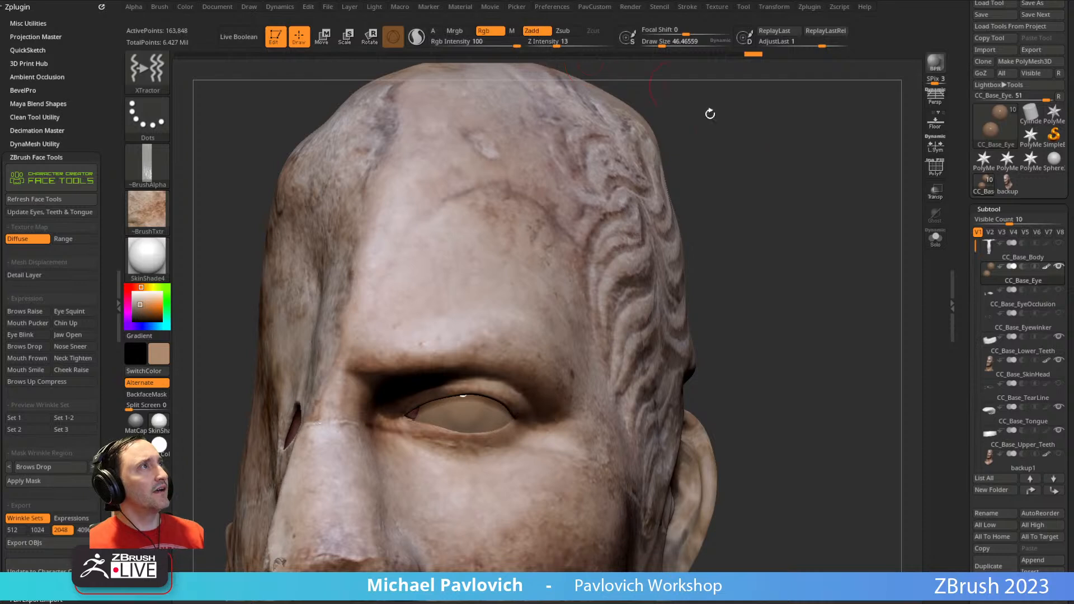
- Isolate the eyes, paint the extracted stone texture over the visible eyeball, and show the whole head again
{"action": "right_click_drag", "start_coordinate": [792, 221], "coordinate": [793, 188], "text": "alt"}
{"action": "left_click", "coordinate": [935, 238]}
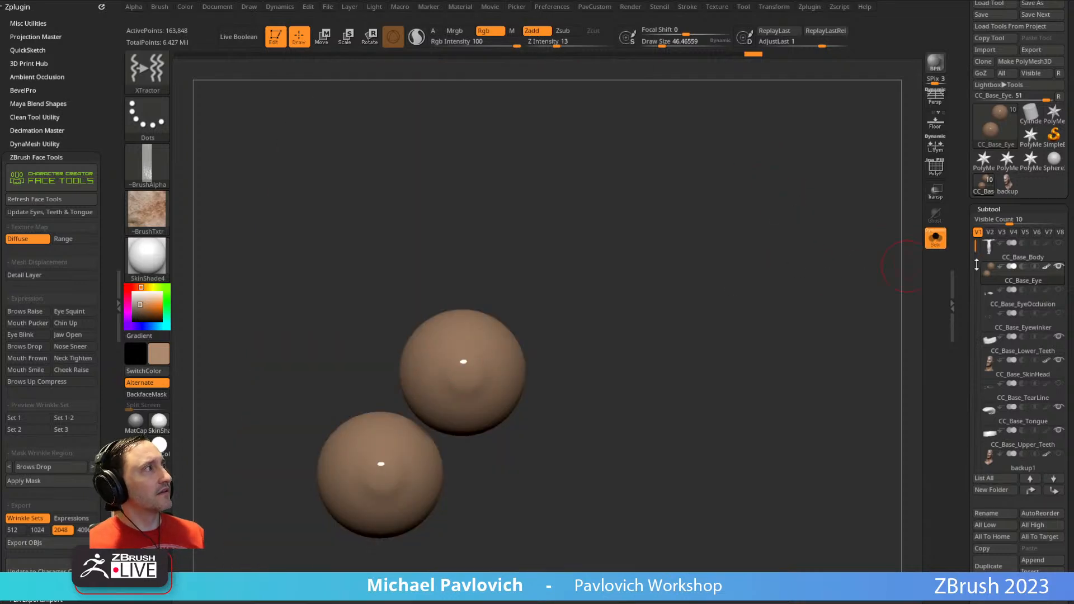
{"action": "mouse_move", "coordinate": [429, 369]}
{"action": "left_mouse_down"}
{"action": "mouse_move", "coordinate": [481, 386]}
{"action": "mouse_move", "coordinate": [414, 355]}
{"action": "mouse_move", "coordinate": [503, 353]}
{"action": "mouse_move", "coordinate": [494, 391]}
{"action": "mouse_move", "coordinate": [447, 403]}
{"action": "mouse_move", "coordinate": [470, 364]}
{"action": "mouse_move", "coordinate": [442, 336]}
{"action": "left_mouse_up"}
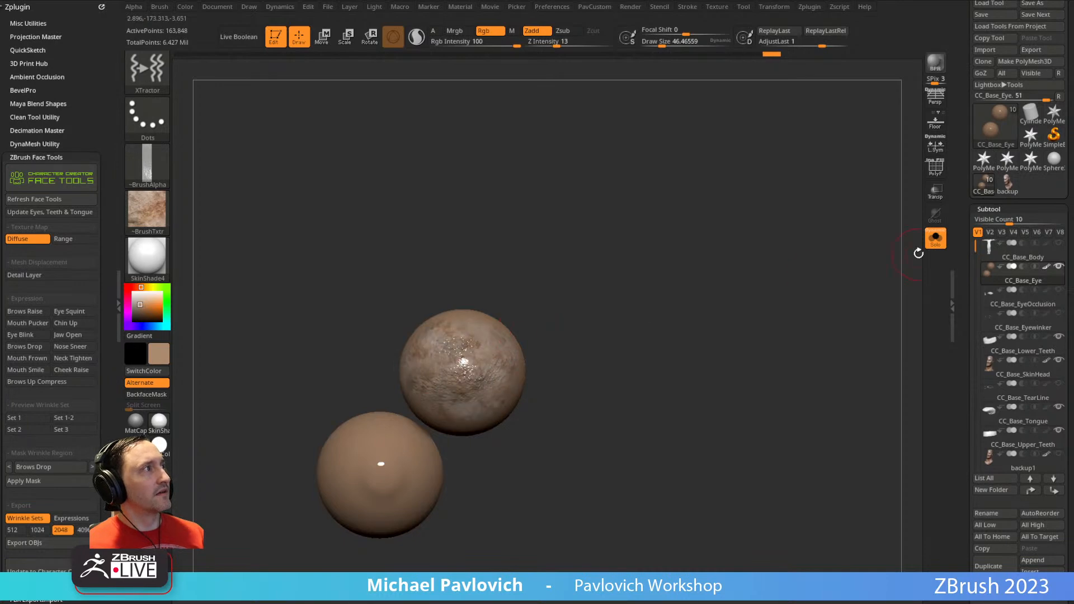
{"action": "left_click", "coordinate": [936, 238]}
{"action": "left_click_drag", "start_coordinate": [819, 271], "coordinate": [666, 272]}
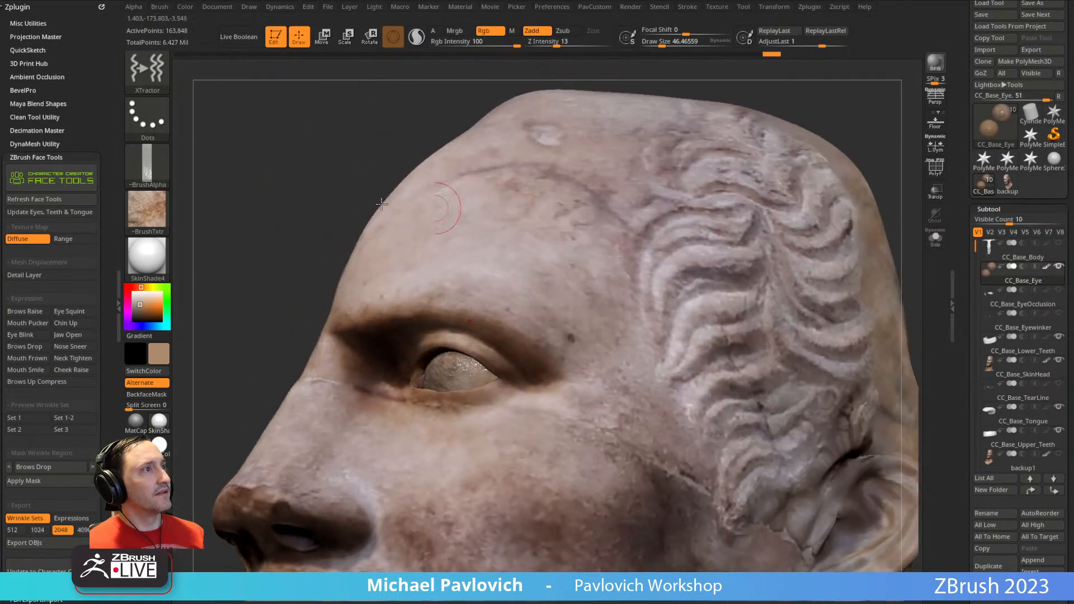
{"action": "left_click_drag", "start_coordinate": [285, 217], "coordinate": [370, 218]}
- Paint brown colour variation onto the visible eyeball with the Standard brush, using Alpha 23 and Rgb only
{"action": "key", "text": "b"}
{"action": "key", "text": "s"}
{"action": "key", "text": "t"}
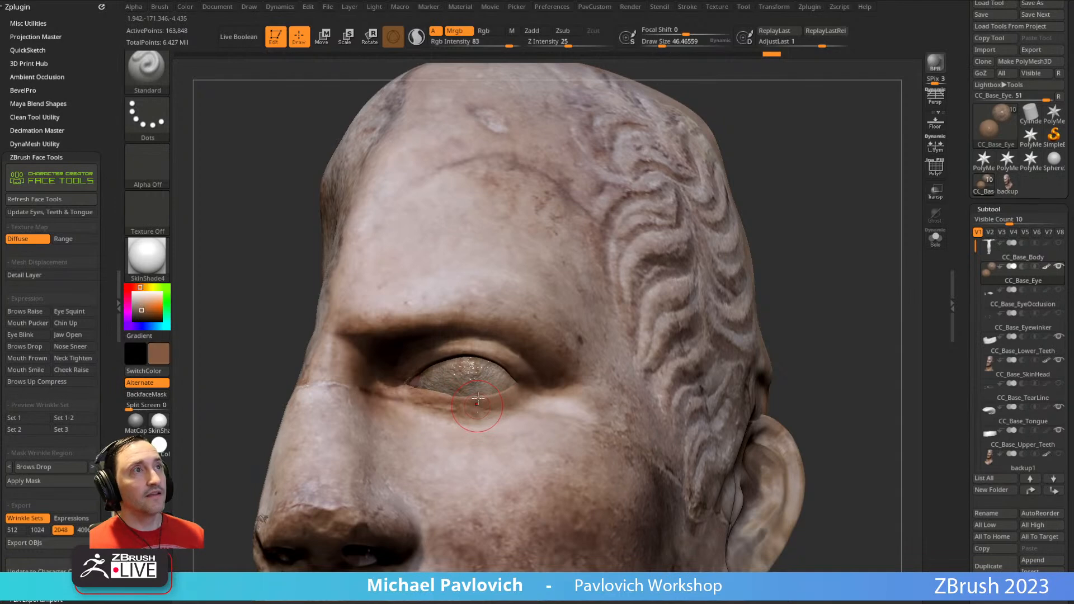
{"action": "left_click", "coordinate": [147, 118]}
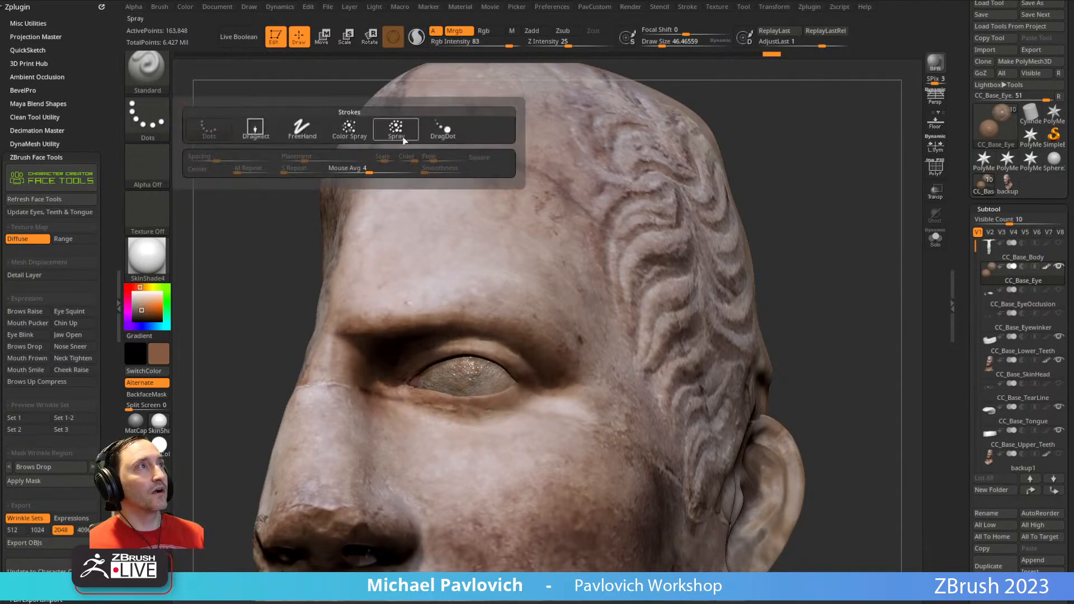
{"action": "left_click", "coordinate": [147, 165]}
{"action": "left_click", "coordinate": [349, 176]}
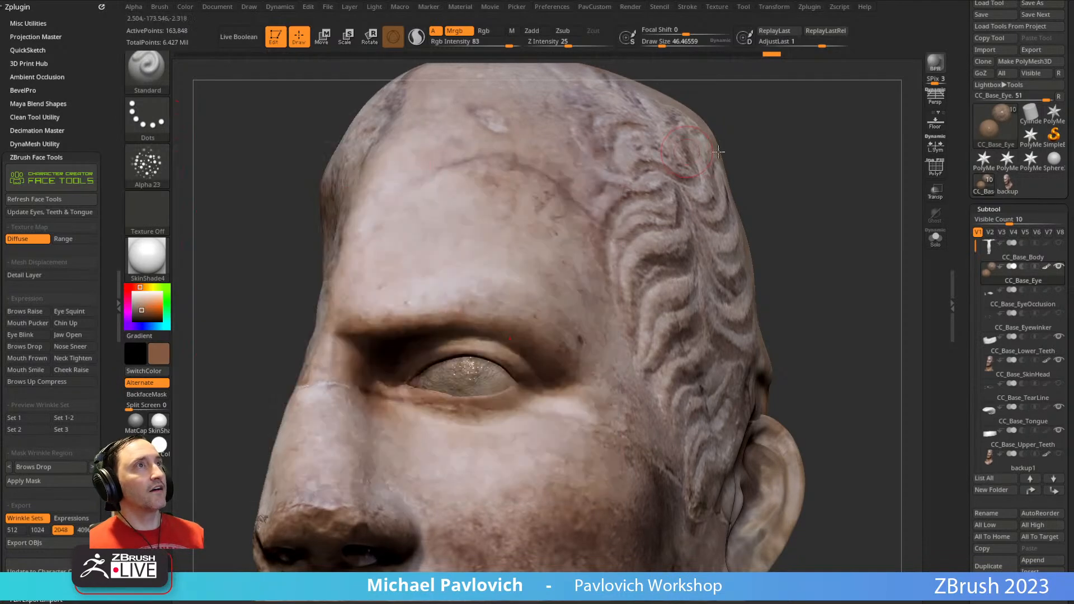
{"action": "left_click", "coordinate": [487, 32]}
{"action": "right_click_drag", "start_coordinate": [596, 232], "coordinate": [534, 270]}
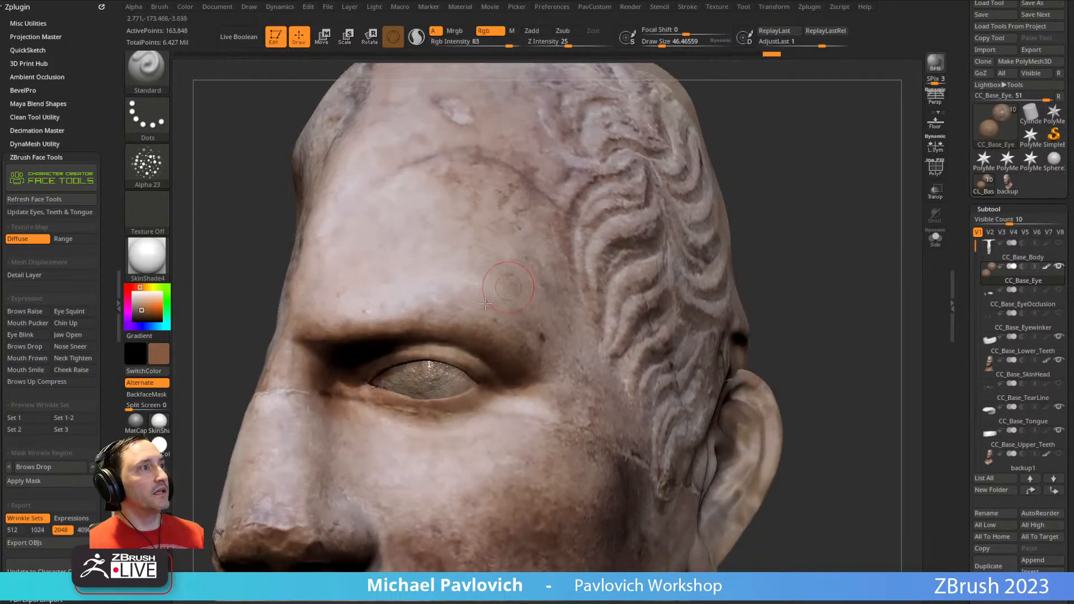
{"action": "right_click_drag", "start_coordinate": [428, 385], "coordinate": [731, 258]}
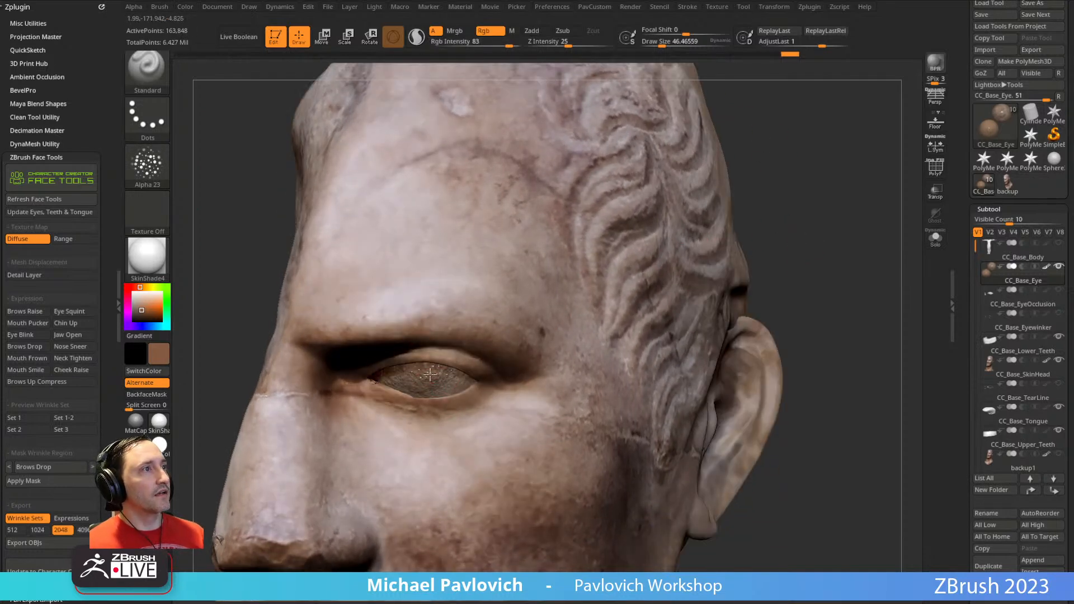
{"action": "right_click_drag", "start_coordinate": [466, 378], "coordinate": [488, 352]}
- Smooth the bumpy surface of the visible eyeball with the Smooth brush at Z Intensity 44 and colour off
{"action": "key", "text": "shift"}
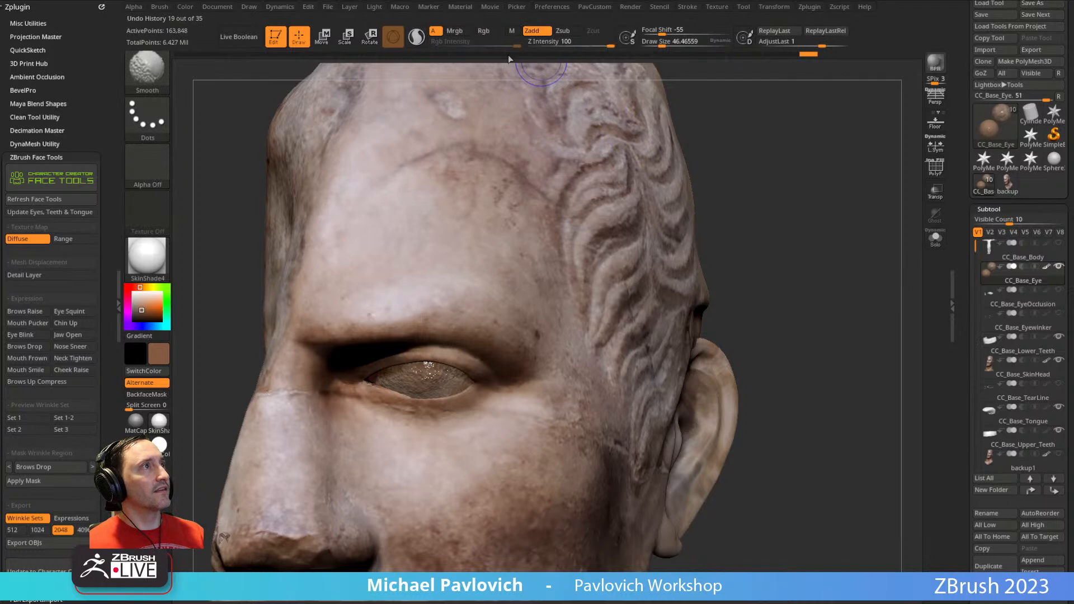
{"action": "key", "text": "shift"}
{"action": "left_click", "coordinate": [486, 32]}
{"action": "left_click_drag", "start_coordinate": [785, 175], "coordinate": [799, 169], "text": "alt"}
{"action": "left_click", "coordinate": [582, 44], "text": "shift"}
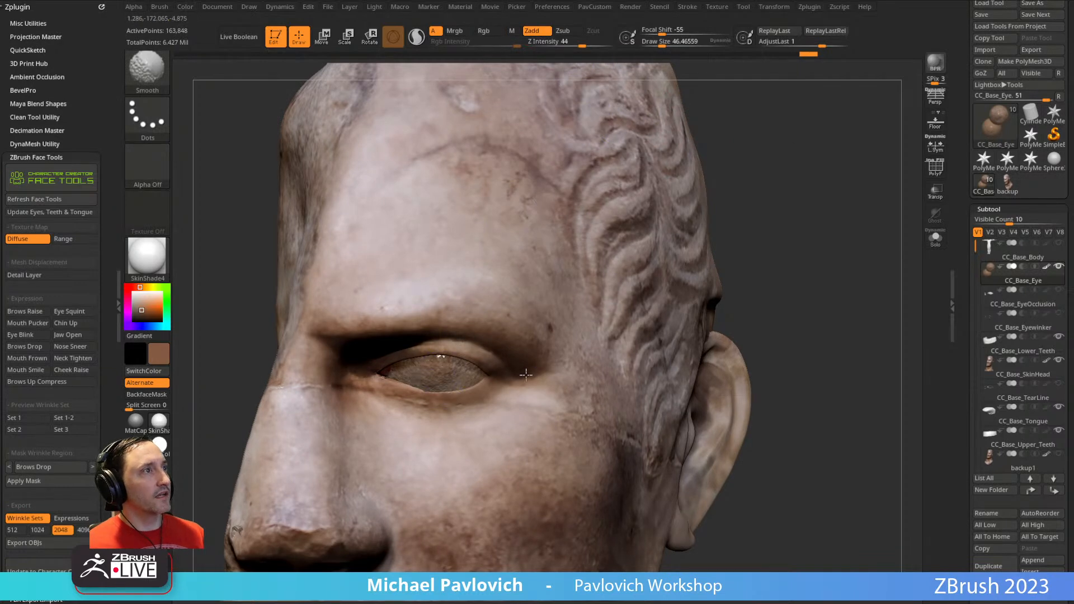
{"action": "left_click_drag", "start_coordinate": [415, 366], "coordinate": [455, 374], "text": "shift"}
{"action": "left_click_drag", "start_coordinate": [783, 279], "coordinate": [789, 206], "text": "alt"}
{"action": "left_click_drag", "start_coordinate": [729, 291], "coordinate": [738, 233], "text": "alt"}
{"action": "mouse_move", "coordinate": [800, 232]}
{"action": "left_mouse_down"}
{"action": "mouse_move", "coordinate": [765, 233]}
{"action": "mouse_move", "coordinate": [799, 231]}
{"action": "mouse_move", "coordinate": [741, 263]}
{"action": "left_mouse_up"}
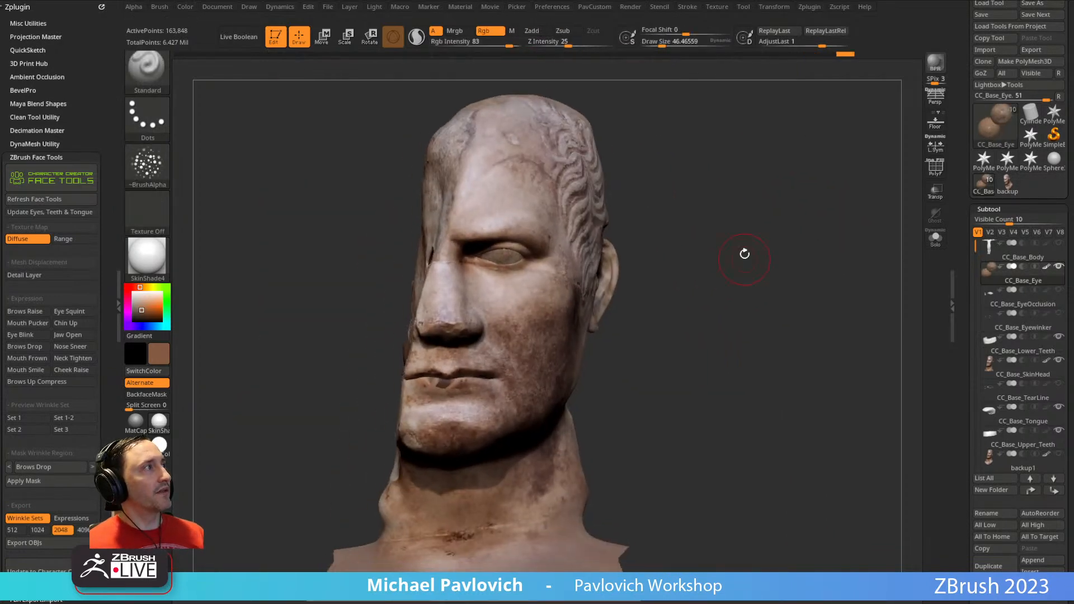
- Isolate the CC_Base_Lower_Teeth subtool and subdivide its mesh
{"action": "left_click", "coordinate": [1009, 355]}
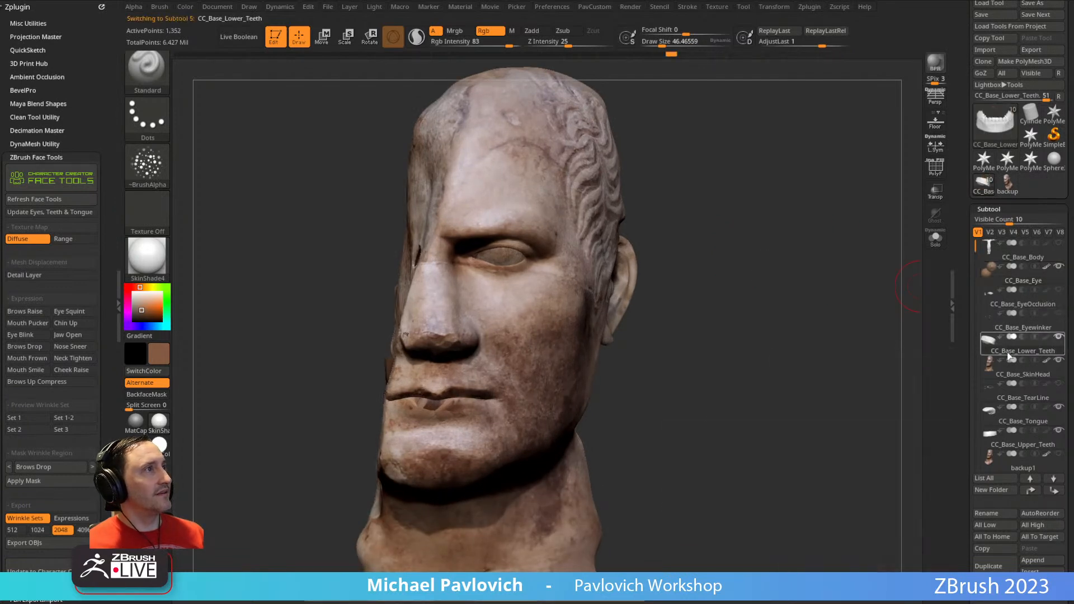
{"action": "left_click", "coordinate": [938, 246]}
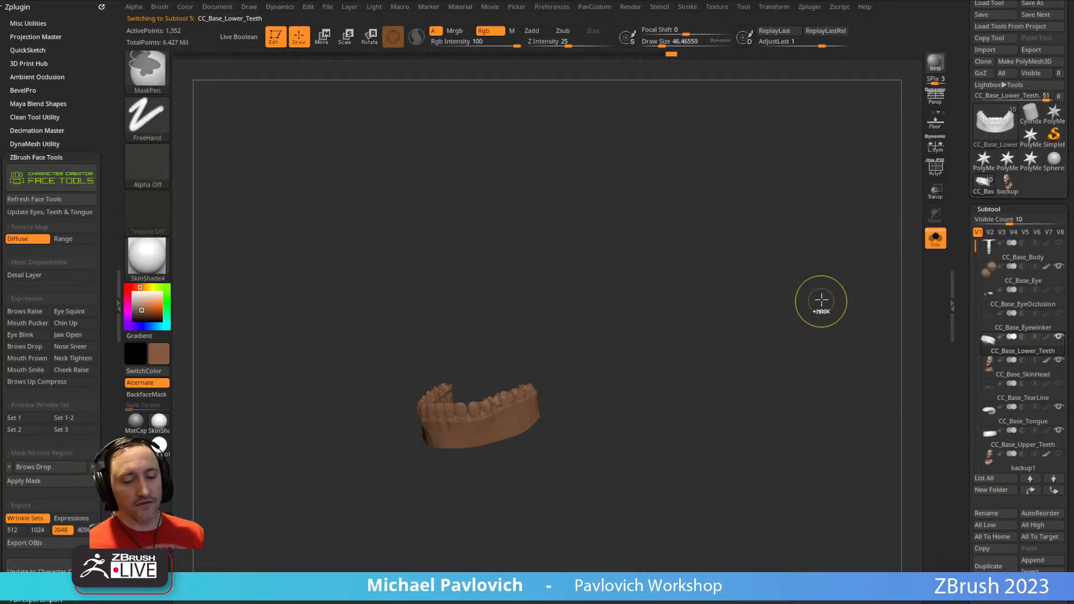
{"action": "key", "text": "ctrl+d"}
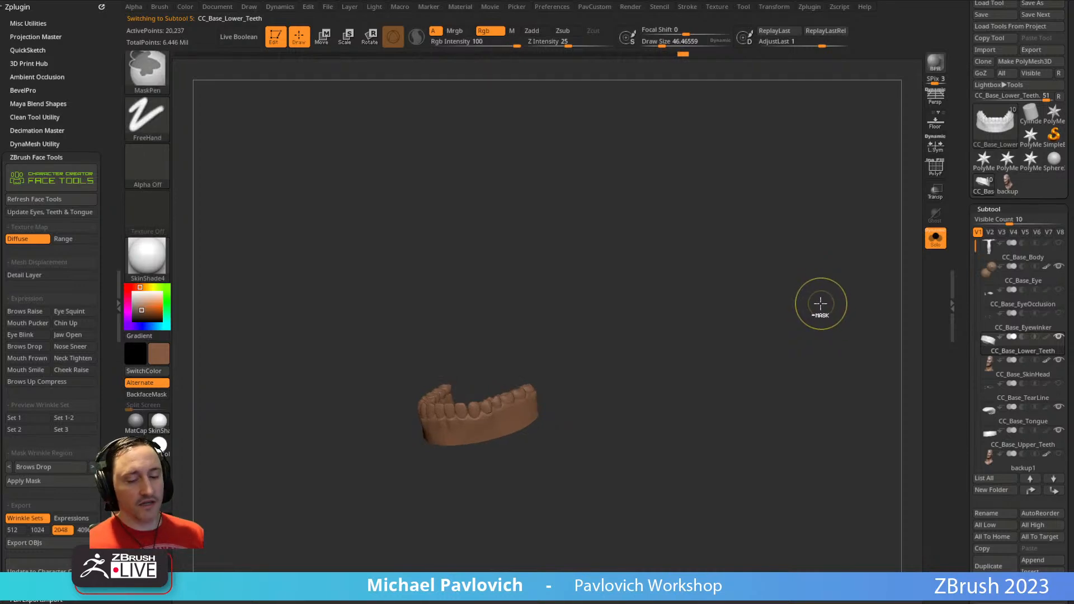
- Choose the Move brush for the lower teeth and turn on Topological auto masking with a range of 1.5
{"action": "left_click_drag", "start_coordinate": [696, 349], "coordinate": [758, 178], "text": "alt"}
{"action": "key", "text": "b"}
{"action": "key", "text": "m"}
{"action": "key", "text": "v"}
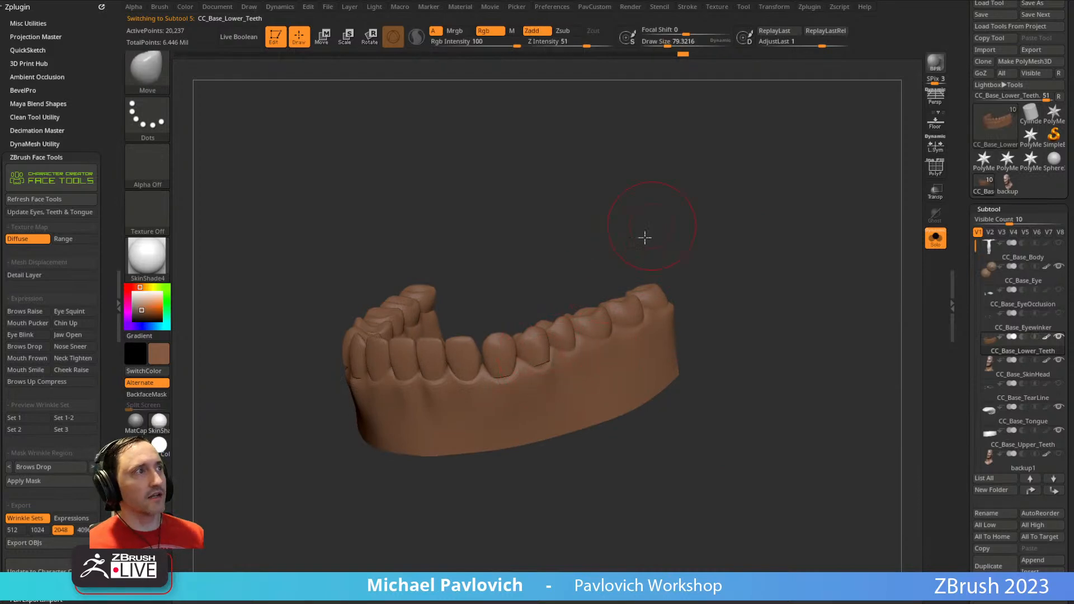
{"action": "left_click_drag", "start_coordinate": [652, 225], "coordinate": [637, 271], "text": "alt"}
{"action": "left_click", "coordinate": [161, 9]}
{"action": "left_click_drag", "start_coordinate": [159, 18], "coordinate": [37, 66]}
{"action": "left_click_drag", "start_coordinate": [67, 286], "coordinate": [65, 261]}
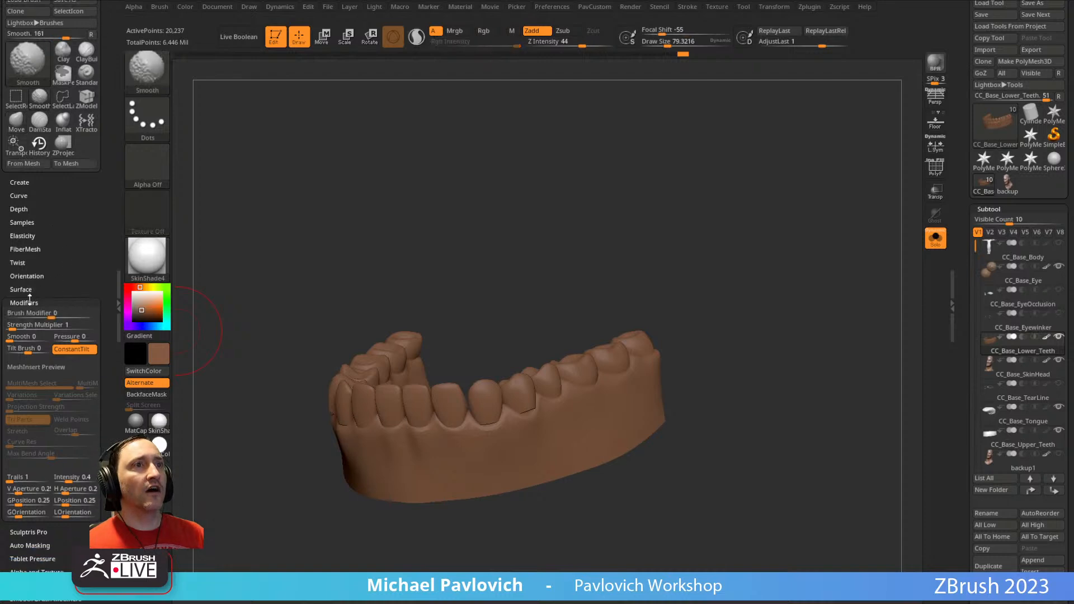
{"action": "left_click", "coordinate": [29, 302], "text": "shift"}
{"action": "left_click", "coordinate": [31, 330]}
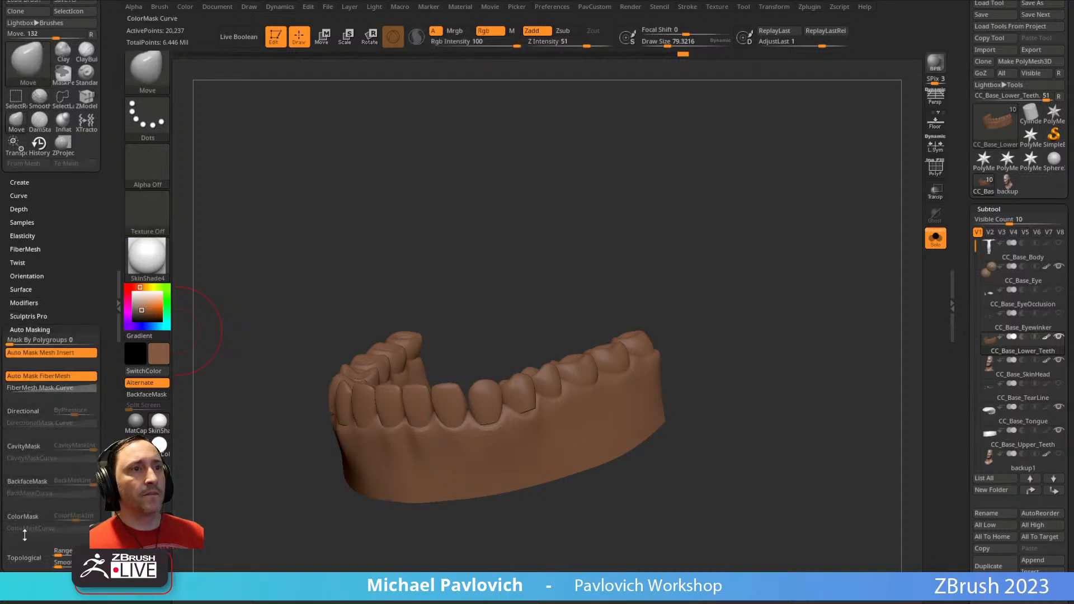
{"action": "left_click", "coordinate": [27, 558]}
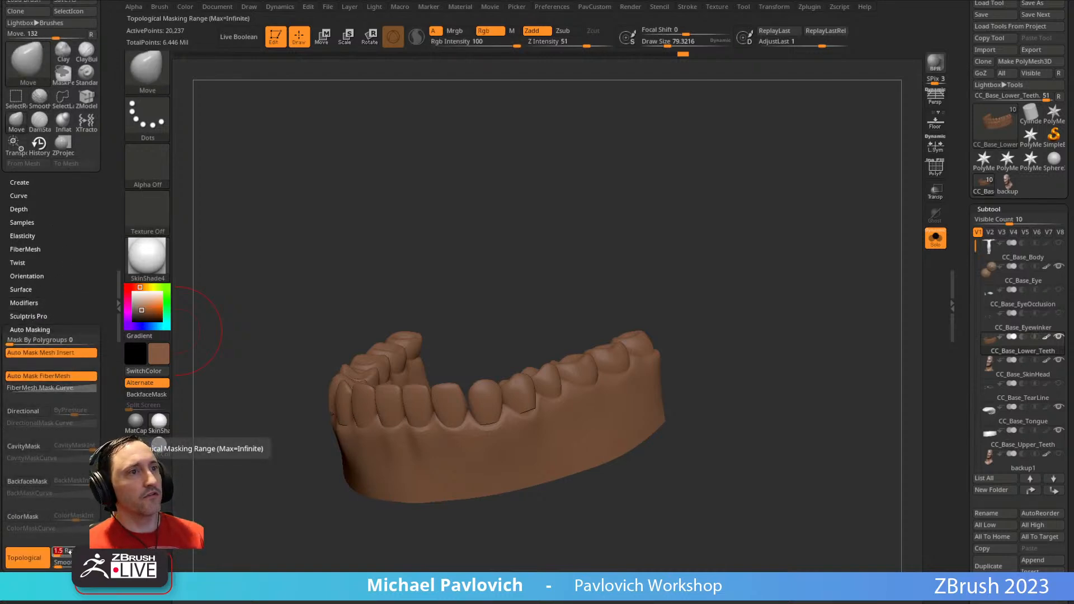
- Adjust the lower teeth with the Move brush at Draw Size 95 and turn on local symmetry
{"action": "left_click_drag", "start_coordinate": [637, 246], "coordinate": [595, 256]}
{"action": "key", "text": "s"}
{"action": "mouse_move", "coordinate": [522, 403]}
{"action": "left_mouse_down"}
{"action": "mouse_move", "coordinate": [539, 405]}
{"action": "mouse_move", "coordinate": [508, 434]}
{"action": "left_mouse_up"}
{"action": "key", "text": "s"}
{"action": "left_click_drag", "start_coordinate": [506, 356], "coordinate": [595, 346]}
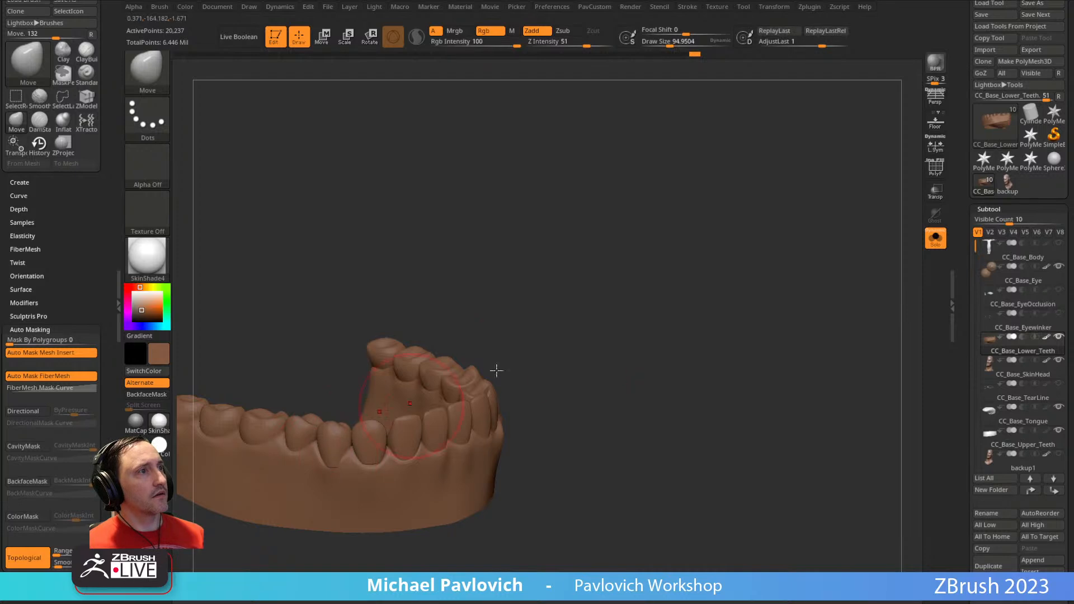
{"action": "left_click_drag", "start_coordinate": [375, 428], "coordinate": [570, 379]}
{"action": "left_click_drag", "start_coordinate": [804, 305], "coordinate": [810, 280], "text": "shift"}
{"action": "left_click", "coordinate": [944, 149]}
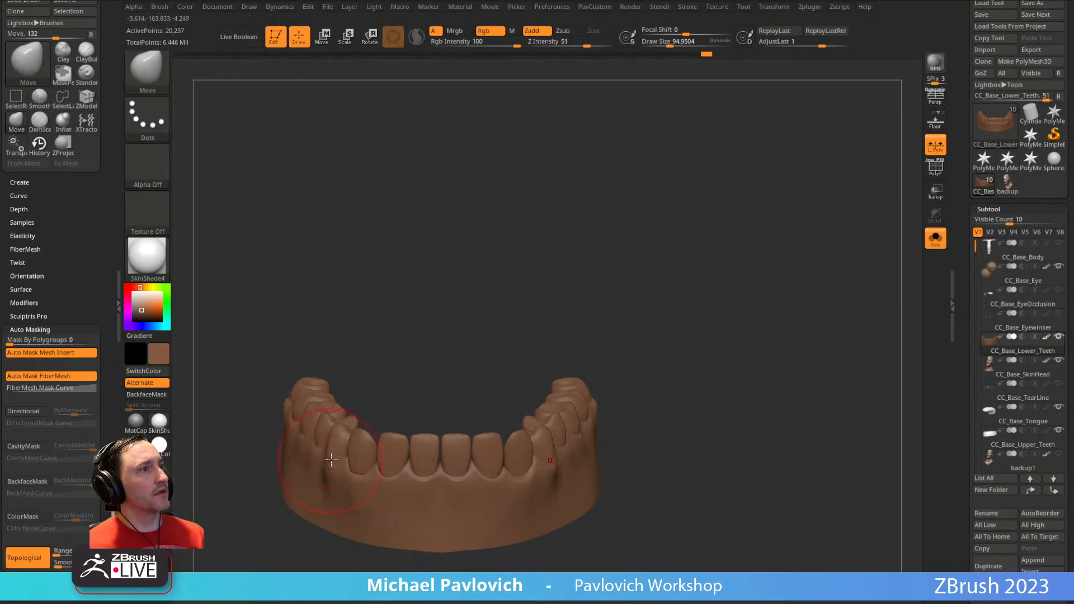
- Switch to the CC_Base_Upper_Teeth subtool and subdivide its mesh
{"action": "left_click_drag", "start_coordinate": [693, 323], "coordinate": [763, 302]}
{"action": "left_click", "coordinate": [1015, 446]}
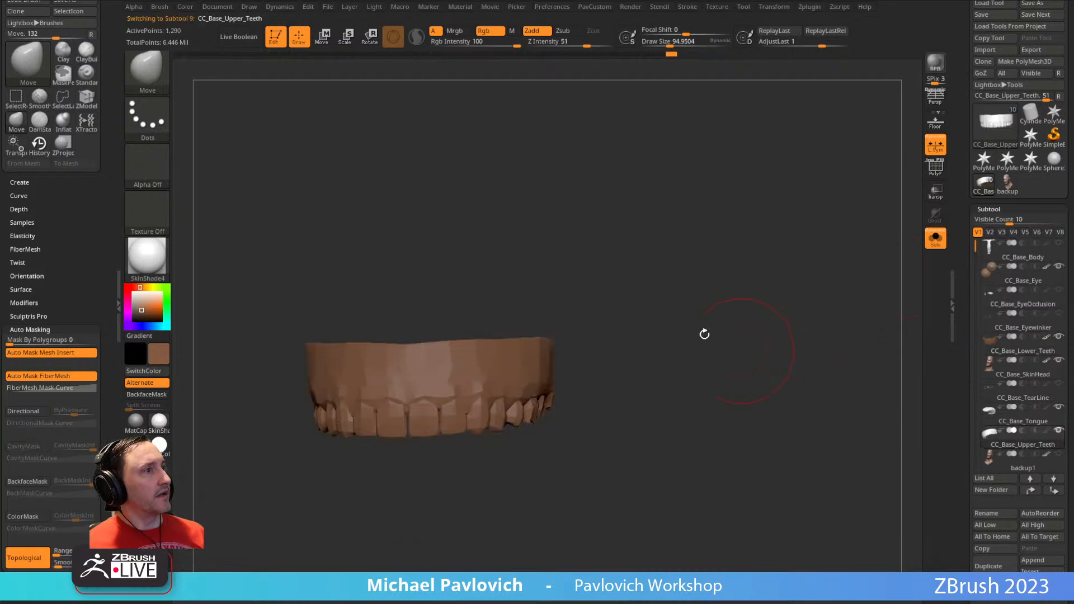
{"action": "mouse_move", "coordinate": [682, 333]}
{"action": "left_mouse_down"}
{"action": "mouse_move", "coordinate": [671, 286]}
{"action": "mouse_move", "coordinate": [708, 339]}
{"action": "mouse_move", "coordinate": [654, 361]}
{"action": "left_mouse_up"}
- Paint lighter tan variation onto the isolated upper teeth with the Standard brush, using Rgb only at intensity 83
{"action": "key", "text": "b"}
{"action": "key", "text": "s"}
{"action": "key", "text": "t"}
{"action": "left_click", "coordinate": [932, 244]}
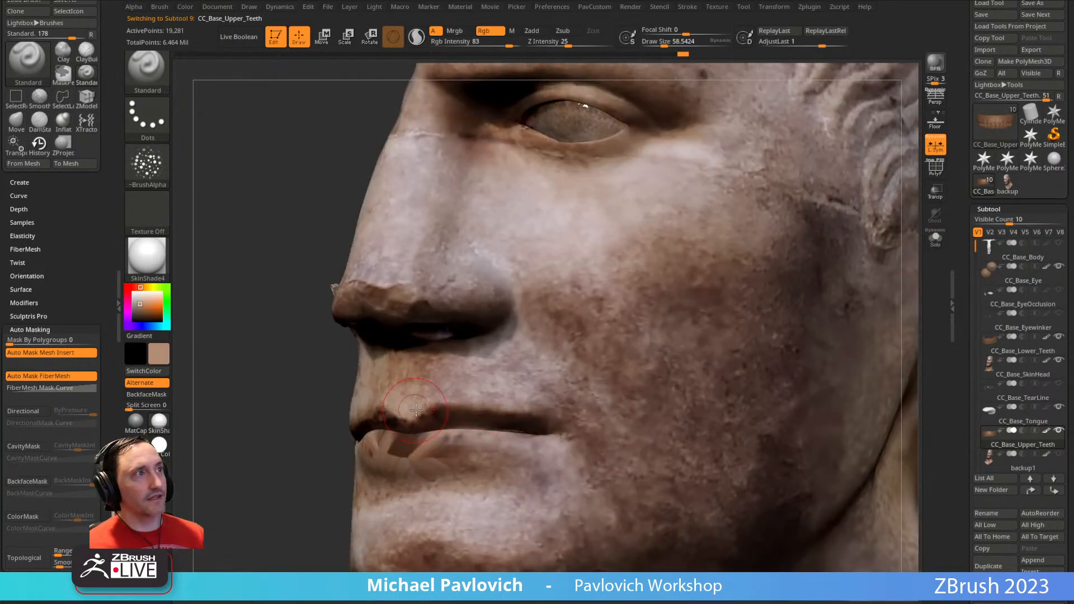
{"action": "left_click", "coordinate": [936, 238]}
{"action": "left_click_drag", "start_coordinate": [691, 307], "coordinate": [594, 315]}
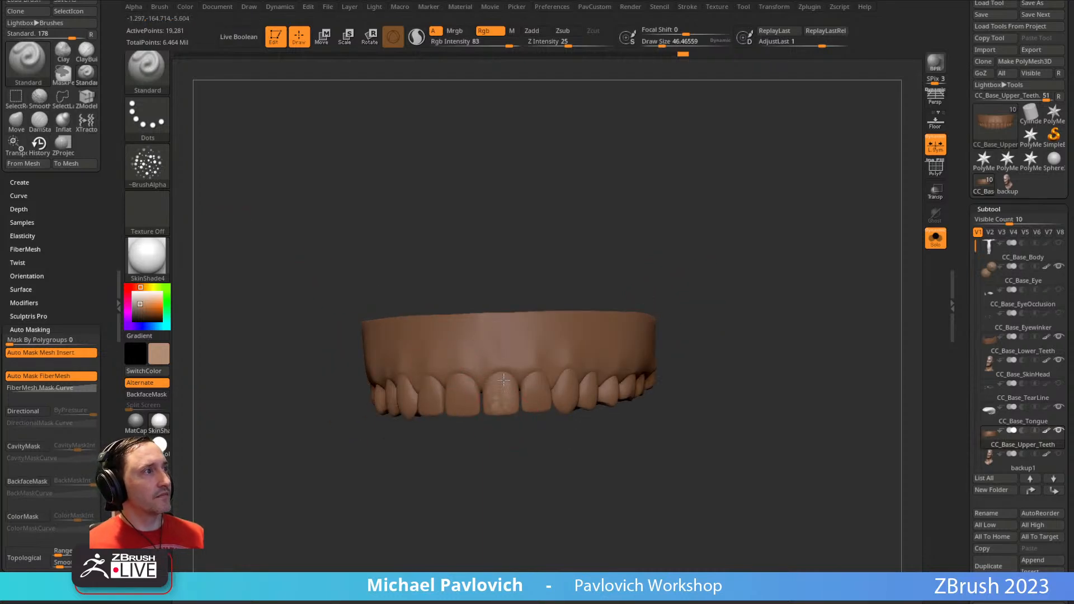
{"action": "mouse_move", "coordinate": [712, 260]}
{"action": "left_mouse_down"}
{"action": "mouse_move", "coordinate": [750, 287]}
{"action": "mouse_move", "coordinate": [462, 444]}
{"action": "mouse_move", "coordinate": [500, 410]}
{"action": "left_mouse_up"}
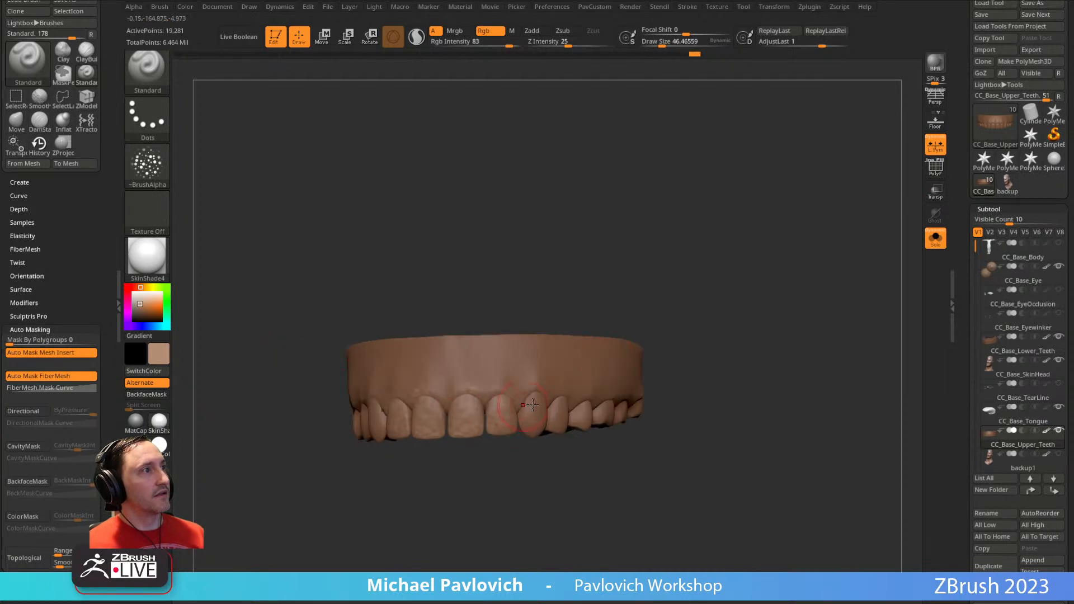
{"action": "left_click_drag", "start_coordinate": [638, 401], "coordinate": [578, 420]}
{"action": "left_click_drag", "start_coordinate": [798, 361], "coordinate": [528, 389]}
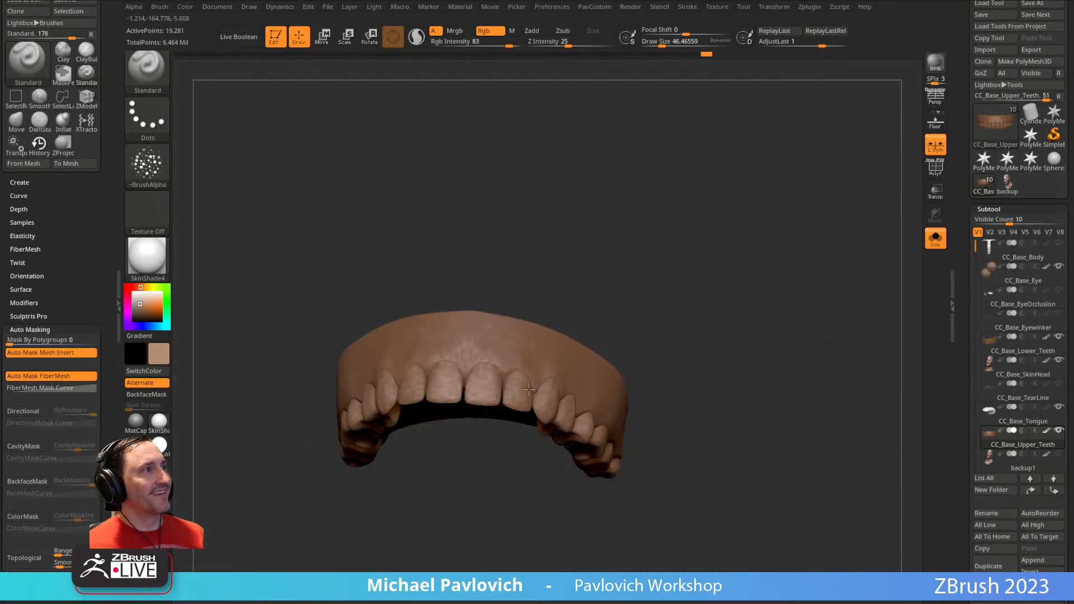
- Isolate the CC_Base_Lower_Teeth subtool and paint the same lighter tan variation onto its teeth
{"action": "left_click", "coordinate": [936, 239]}
{"action": "left_click", "coordinate": [995, 348]}
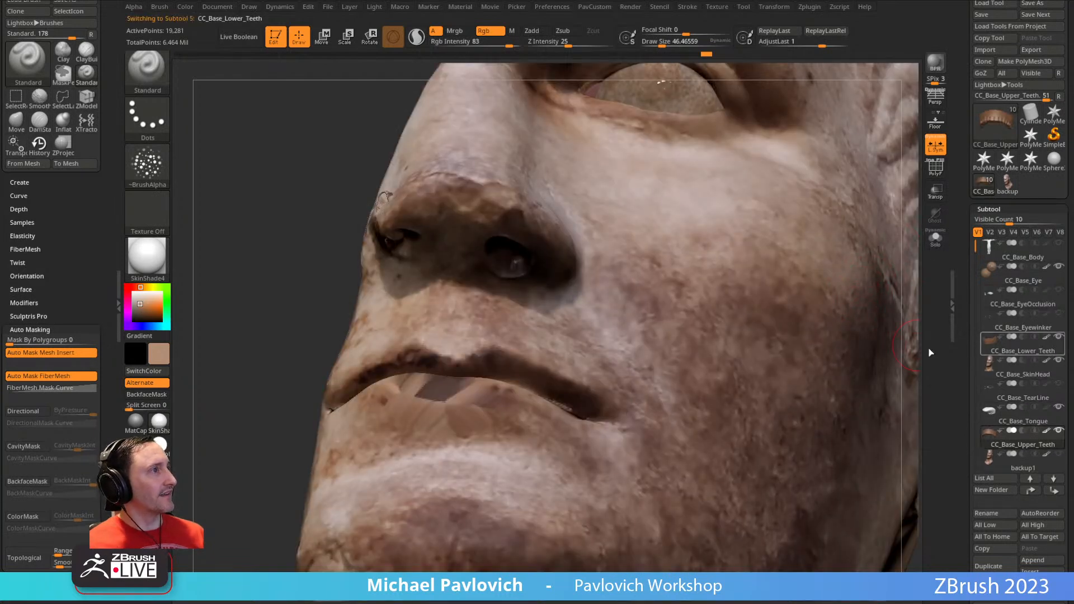
{"action": "left_click", "coordinate": [936, 239]}
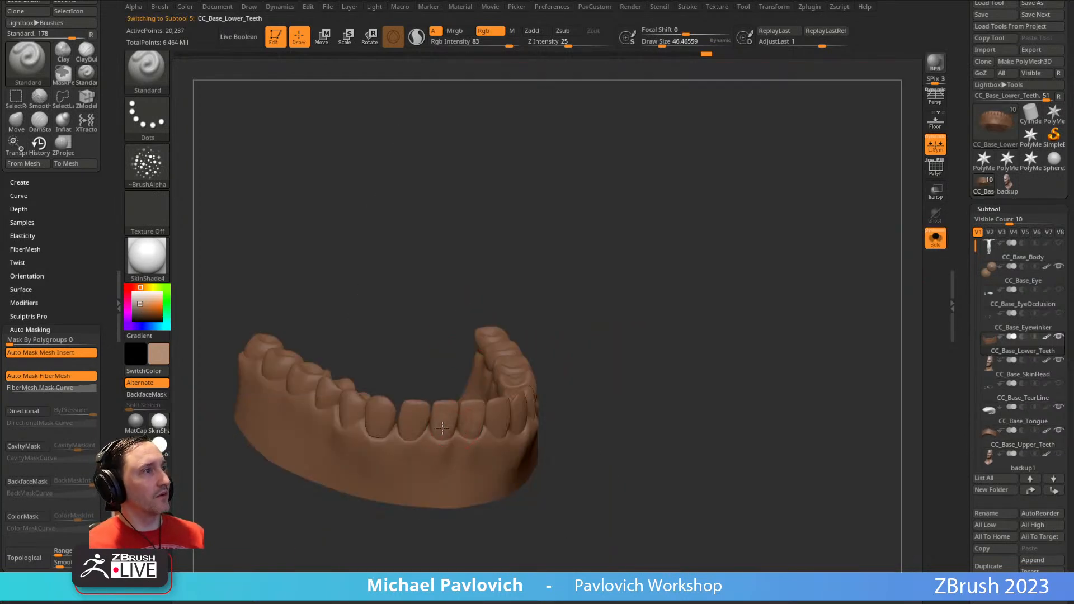
{"action": "left_click_drag", "start_coordinate": [669, 368], "coordinate": [505, 430]}
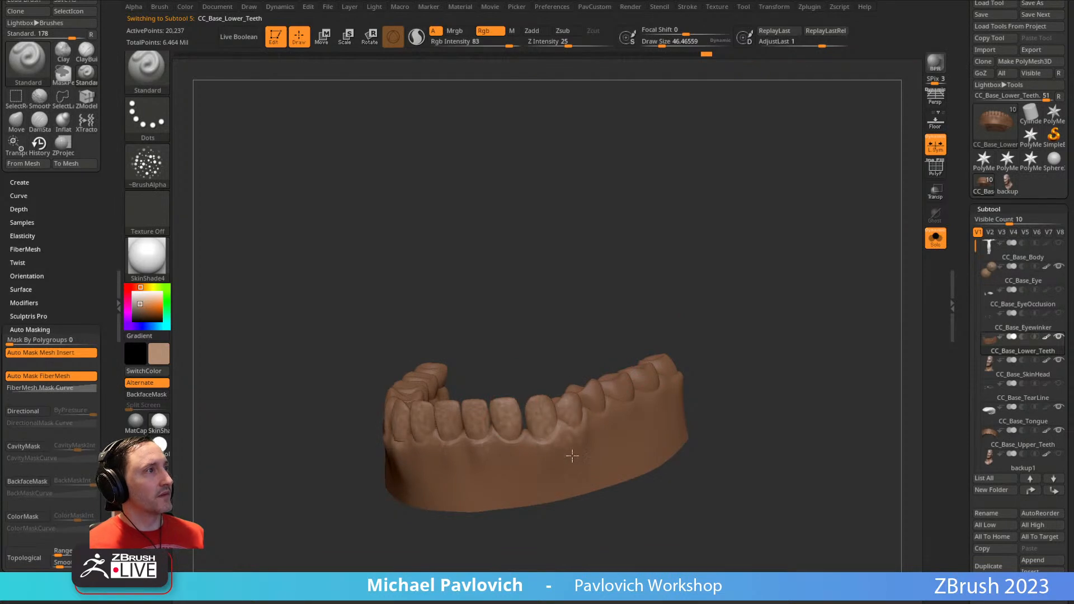
- Isolate the CC_Base_Tongue subtool, give it a dark brown base colour, and subdivide its mesh twice
{"action": "left_click", "coordinate": [936, 239]}
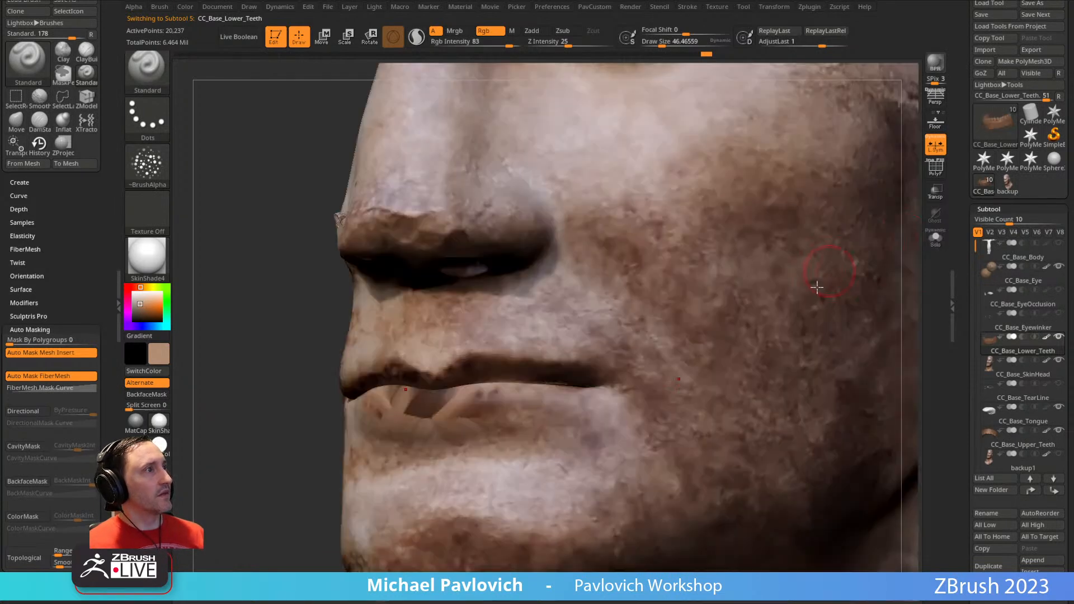
{"action": "left_click", "coordinate": [1024, 408]}
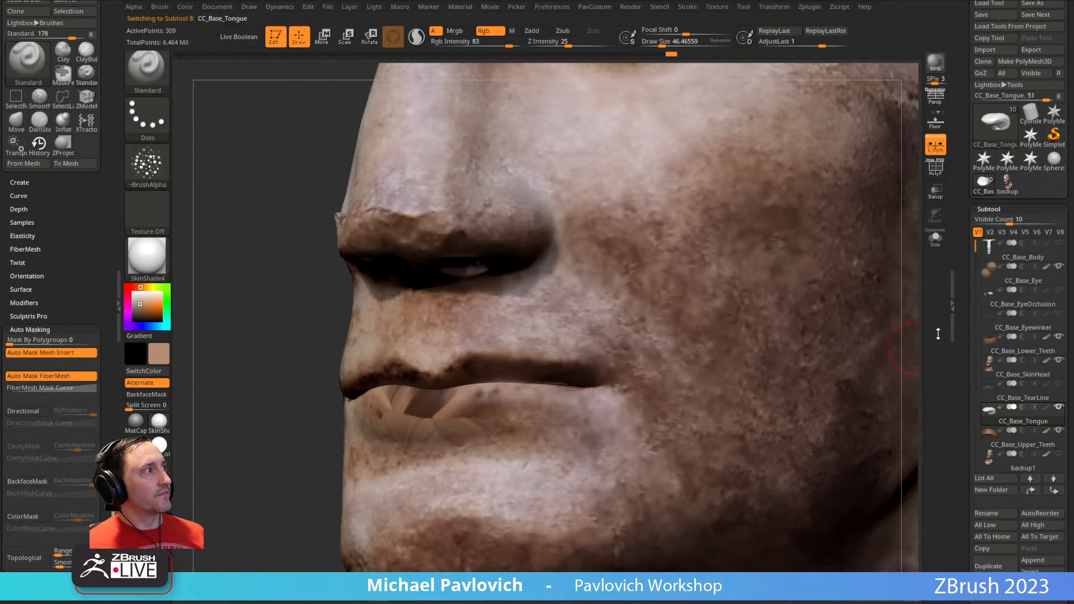
{"action": "left_click", "coordinate": [935, 239]}
{"action": "left_click_drag", "start_coordinate": [733, 313], "coordinate": [697, 325]}
{"action": "left_click", "coordinate": [152, 318]}
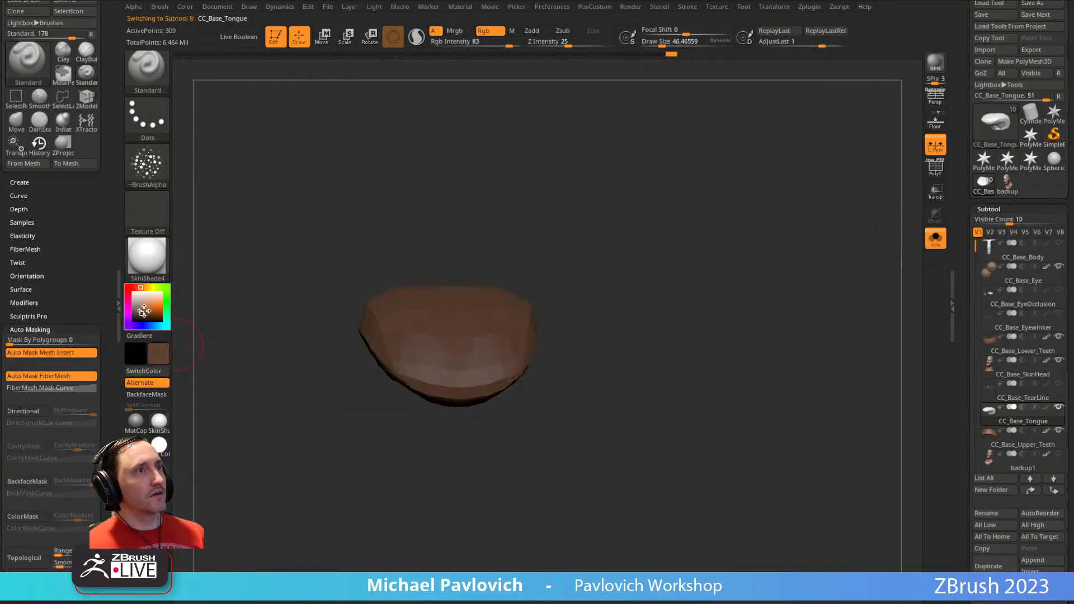
{"action": "key", "text": "ctrl+d"}
{"action": "key", "text": "ctrl+d"}
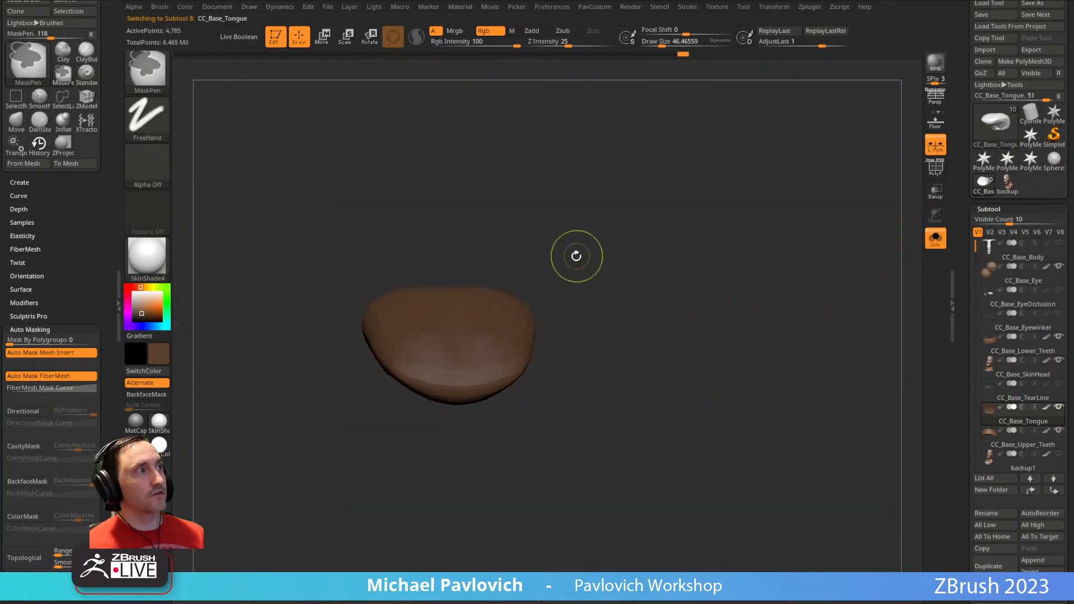
- Paint lighter brown mottling over the tongue with the Standard brush and show the whole head again
{"action": "left_click", "coordinate": [141, 306]}
{"action": "mouse_move", "coordinate": [249, 283]}
{"action": "left_mouse_down"}
{"action": "mouse_move", "coordinate": [454, 347]}
{"action": "mouse_move", "coordinate": [518, 323]}
{"action": "left_mouse_up"}
{"action": "left_click_drag", "start_coordinate": [392, 335], "coordinate": [454, 340]}
{"action": "key", "text": "s"}
{"action": "mouse_move", "coordinate": [454, 340]}
{"action": "left_mouse_down"}
{"action": "mouse_move", "coordinate": [498, 266]}
{"action": "mouse_move", "coordinate": [514, 280]}
{"action": "left_mouse_up"}
{"action": "left_click_drag", "start_coordinate": [716, 303], "coordinate": [725, 240]}
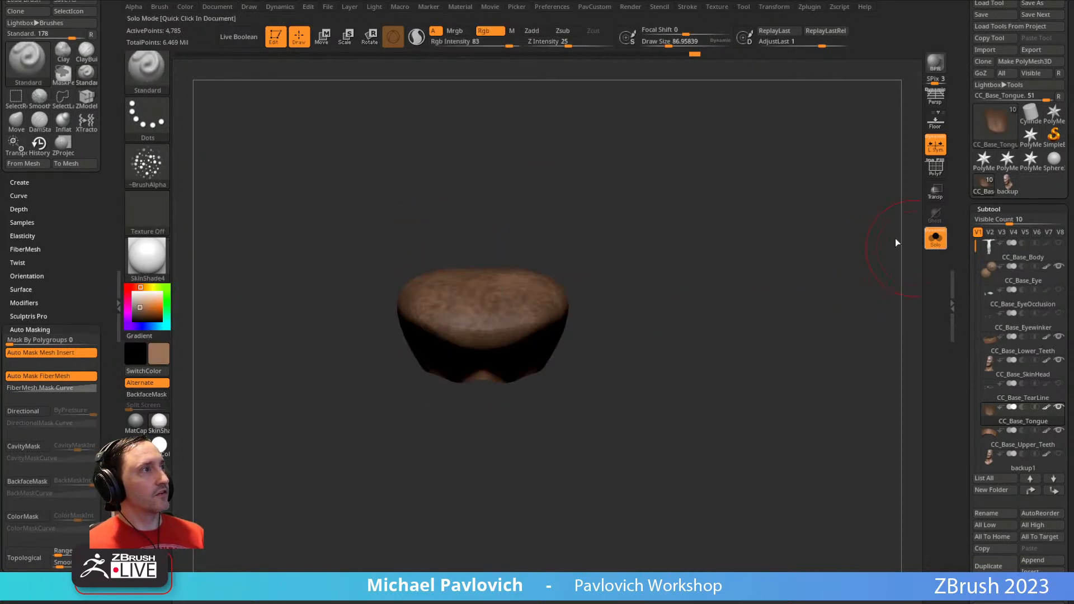
{"action": "left_click", "coordinate": [935, 238]}
{"action": "key", "text": "s"}
{"action": "mouse_move", "coordinate": [837, 319]}
{"action": "left_mouse_down"}
{"action": "mouse_move", "coordinate": [873, 310]}
{"action": "mouse_move", "coordinate": [838, 330]}
{"action": "mouse_move", "coordinate": [798, 319]}
{"action": "mouse_move", "coordinate": [841, 300]}
{"action": "mouse_move", "coordinate": [824, 319]}
{"action": "mouse_move", "coordinate": [876, 321]}
{"action": "mouse_move", "coordinate": [862, 342]}
{"action": "left_mouse_up"}
{"action": "left_click_drag", "start_coordinate": [850, 298], "coordinate": [790, 301]}
{"action": "left_click_drag", "start_coordinate": [286, 266], "coordinate": [310, 338], "text": "alt"}
{"action": "left_click", "coordinate": [559, 265], "text": "alt"}
{"action": "key", "text": "w"}
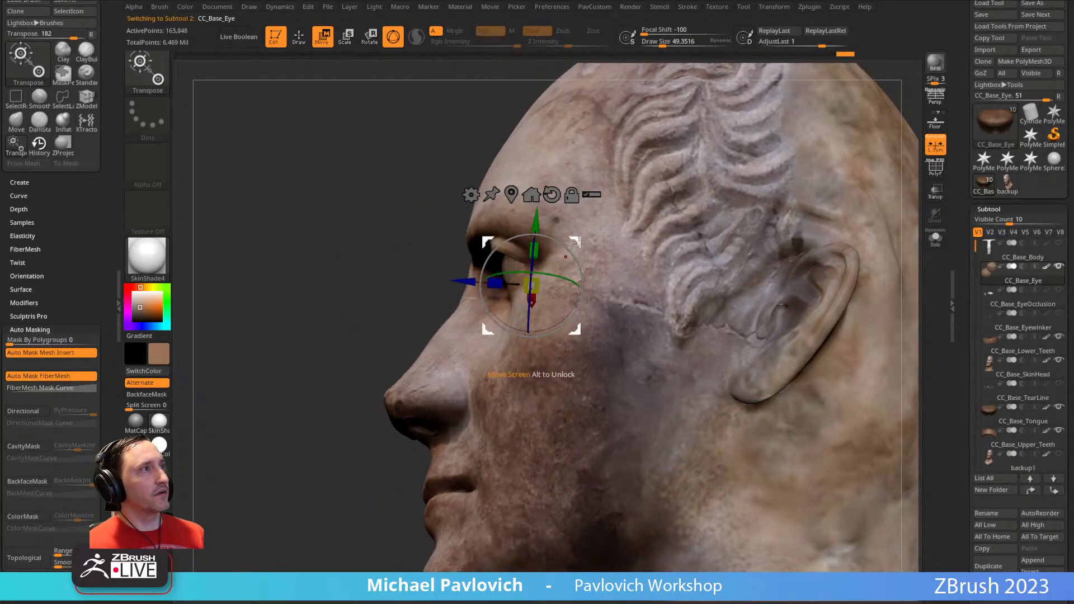
{"action": "key", "text": "q"}
- Select the CC_Base_SkinHead subtool, activate the Move brush, and examine how the eyelids fit around the eyes
{"action": "left_click", "coordinate": [479, 302], "text": "alt"}
{"action": "left_click_drag", "start_coordinate": [421, 314], "coordinate": [521, 305]}
{"action": "mouse_move", "coordinate": [776, 166]}
{"action": "left_mouse_down", "text": "alt"}
{"action": "mouse_move", "coordinate": [777, 233]}
{"action": "mouse_move", "coordinate": [738, 181]}
{"action": "left_mouse_up", "text": "alt"}
{"action": "key", "text": "s"}
{"action": "mouse_move", "coordinate": [493, 361]}
{"action": "left_mouse_down"}
{"action": "mouse_move", "coordinate": [504, 360]}
{"action": "mouse_move", "coordinate": [465, 338]}
{"action": "left_mouse_up"}
{"action": "key", "text": "b"}
{"action": "key", "text": "m"}
{"action": "key", "text": "v"}
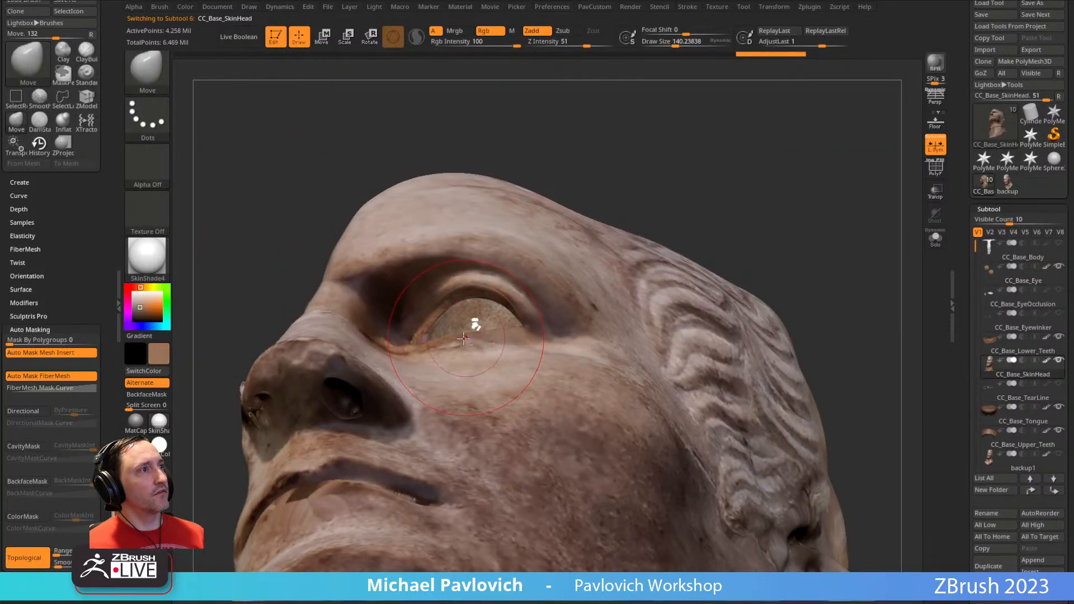
{"action": "left_click_drag", "start_coordinate": [731, 163], "coordinate": [705, 134]}
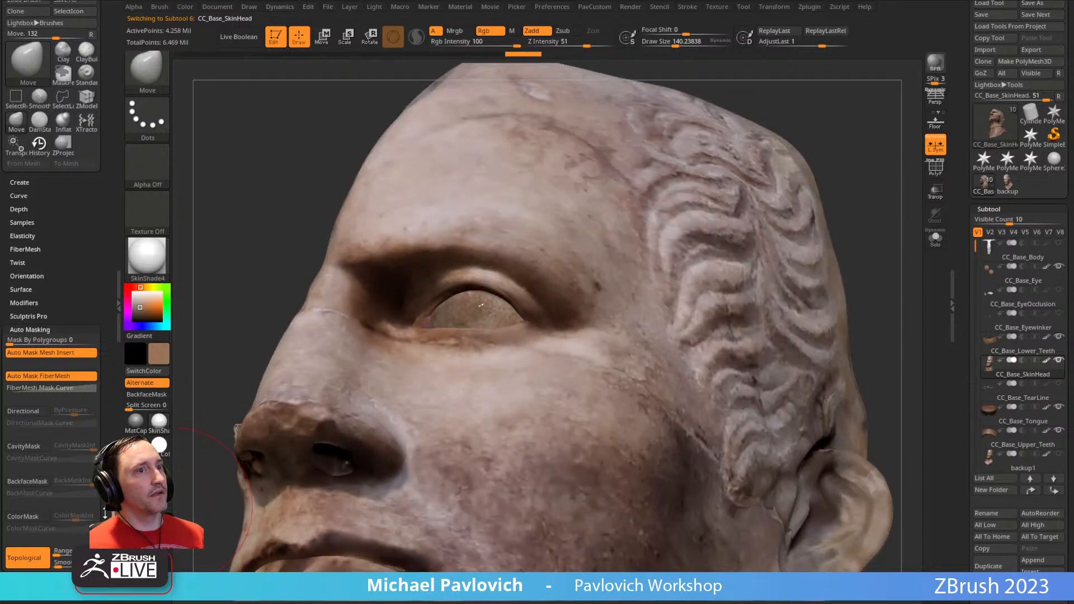
{"action": "mouse_move", "coordinate": [861, 144]}
{"action": "left_mouse_down"}
{"action": "mouse_move", "coordinate": [858, 207]}
{"action": "mouse_move", "coordinate": [868, 206]}
{"action": "left_mouse_up"}
{"action": "key", "text": "s"}
{"action": "key", "text": "s"}
{"action": "mouse_move", "coordinate": [454, 513]}
{"action": "left_mouse_down"}
{"action": "mouse_move", "coordinate": [473, 522]}
{"action": "mouse_move", "coordinate": [454, 531]}
{"action": "left_mouse_up"}
{"action": "key", "text": "f"}
{"action": "mouse_move", "coordinate": [727, 263]}
{"action": "left_mouse_down"}
{"action": "mouse_move", "coordinate": [724, 283]}
{"action": "mouse_move", "coordinate": [744, 239]}
{"action": "mouse_move", "coordinate": [793, 244]}
{"action": "mouse_move", "coordinate": [679, 244]}
{"action": "mouse_move", "coordinate": [800, 288]}
{"action": "mouse_move", "coordinate": [750, 258]}
{"action": "mouse_move", "coordinate": [830, 251]}
{"action": "mouse_move", "coordinate": [835, 276]}
{"action": "left_mouse_up"}
- Isolate the upper eyelid polygroup of the intact eye area, mask it, and show the full head again
{"action": "key", "text": "b"}
{"action": "key", "text": "s"}
{"action": "key", "text": "t"}
{"action": "left_click", "coordinate": [936, 168]}
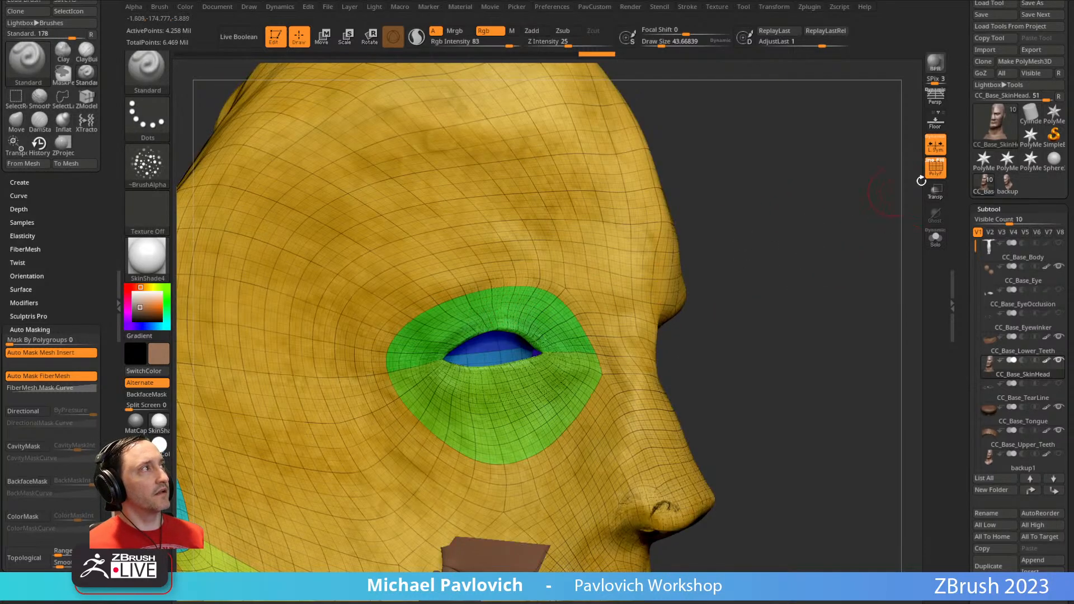
{"action": "key", "text": "shift+f"}
{"action": "key", "text": "ctrl+shift"}
{"action": "left_click_drag", "start_coordinate": [741, 263], "coordinate": [798, 247], "text": "ctrl+shift"}
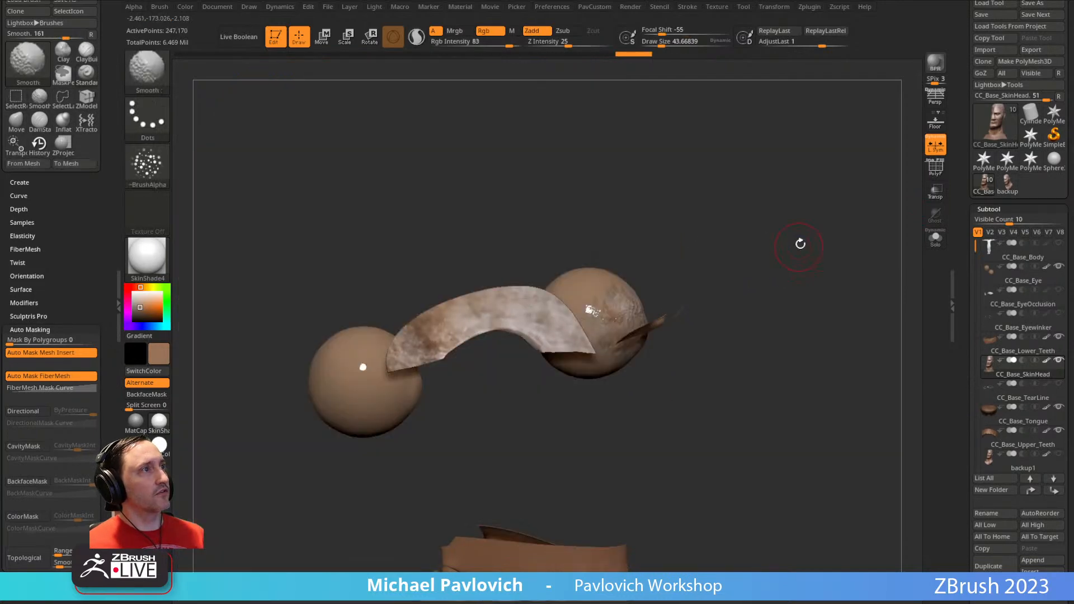
{"action": "left_click", "coordinate": [832, 226], "text": "ctrl+shift"}
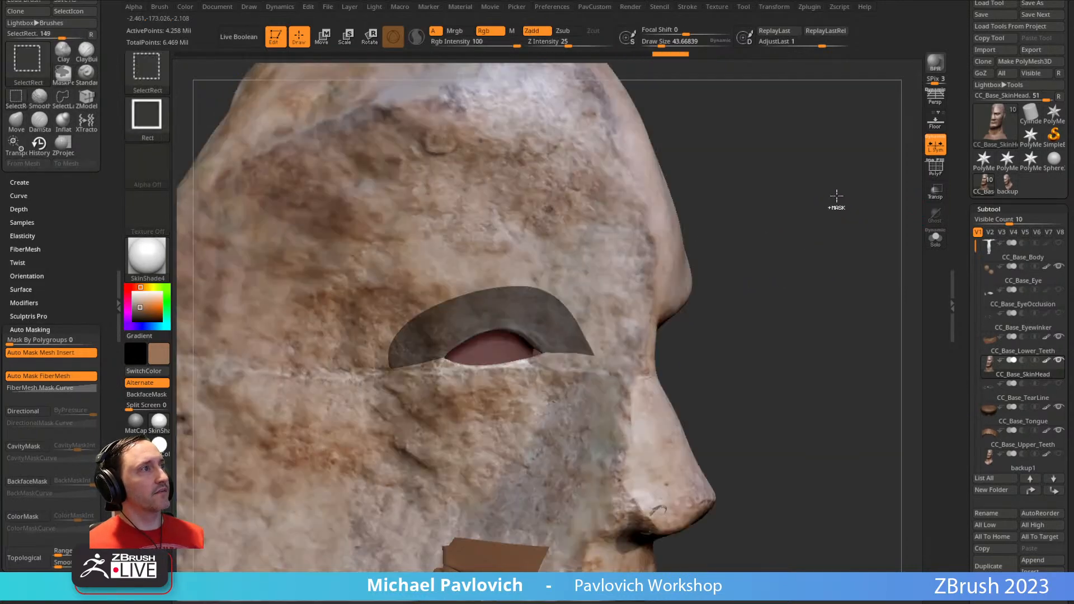
- With only the upper eyelid unmasked, lower the head to subdivision level 1 and move the lid down over the eye
{"action": "scroll", "coordinate": [969, 124], "scroll_direction": "down", "scroll_amount": 5}
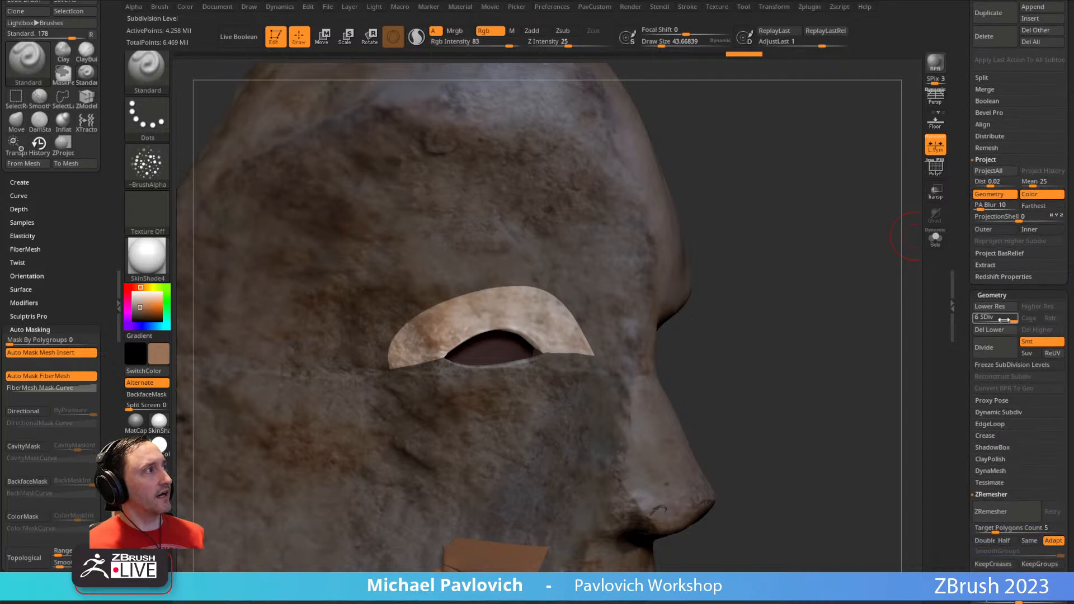
{"action": "left_click_drag", "start_coordinate": [985, 319], "coordinate": [982, 320]}
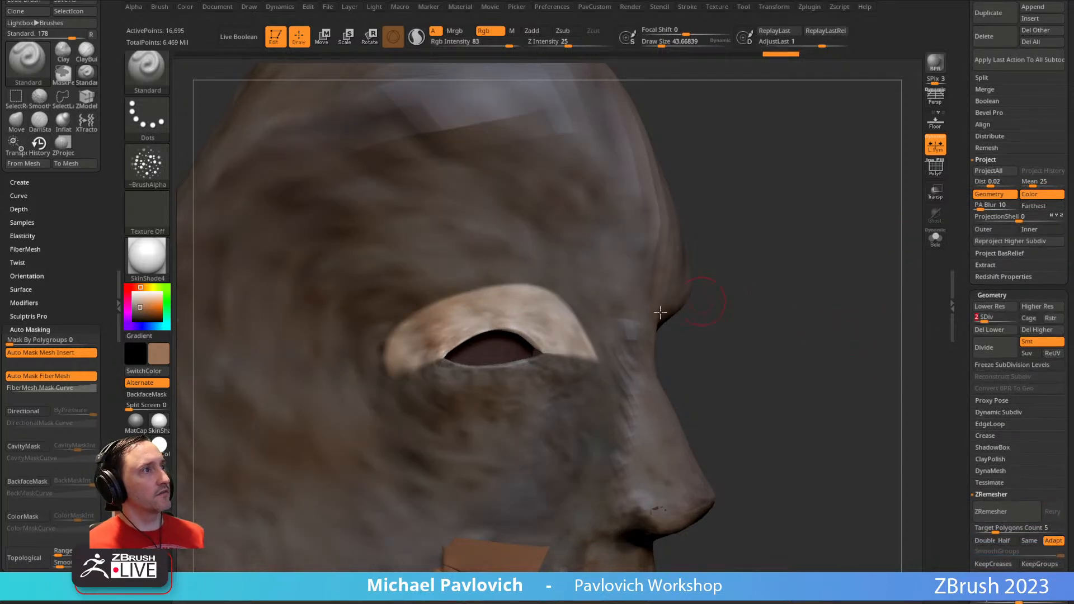
{"action": "key", "text": "shift+d"}
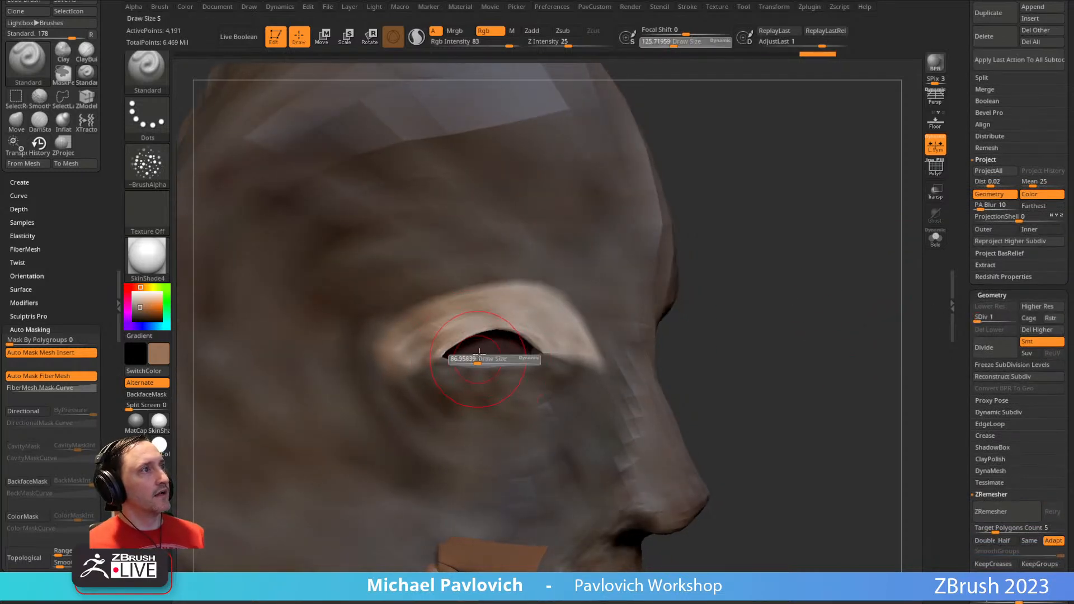
{"action": "key", "text": "b"}
{"action": "key", "text": "m"}
{"action": "key", "text": "v"}
{"action": "left_click_drag", "start_coordinate": [471, 342], "coordinate": [472, 347]}
{"action": "left_click_drag", "start_coordinate": [496, 336], "coordinate": [514, 339]}
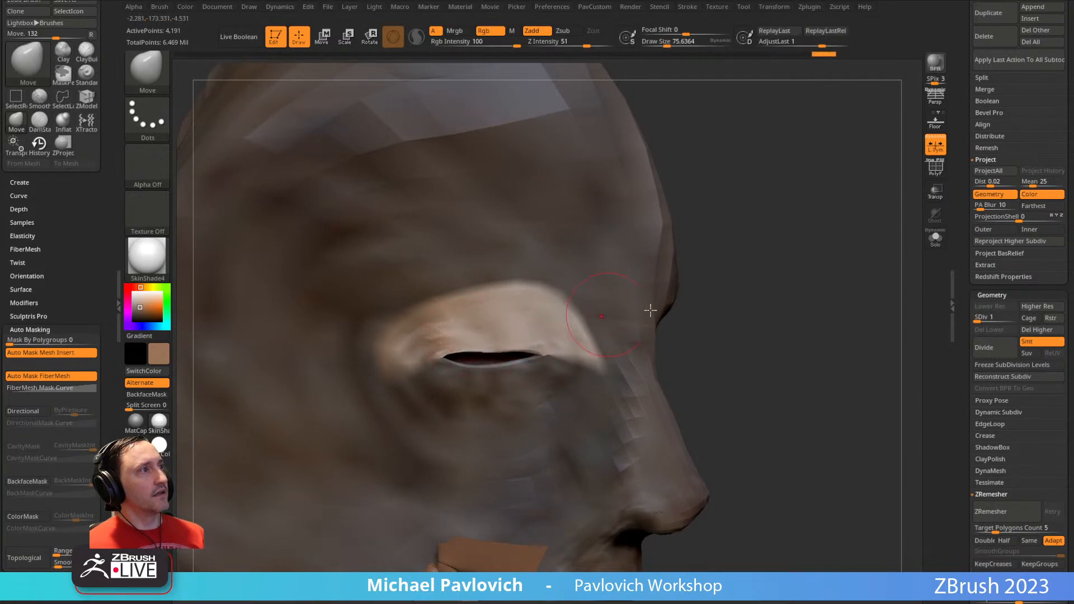
- Invert the mask to adjust the lower eyelid, invert it back to finish closing the upper lid, and clear the mask
{"action": "key", "text": "ctrl+i"}
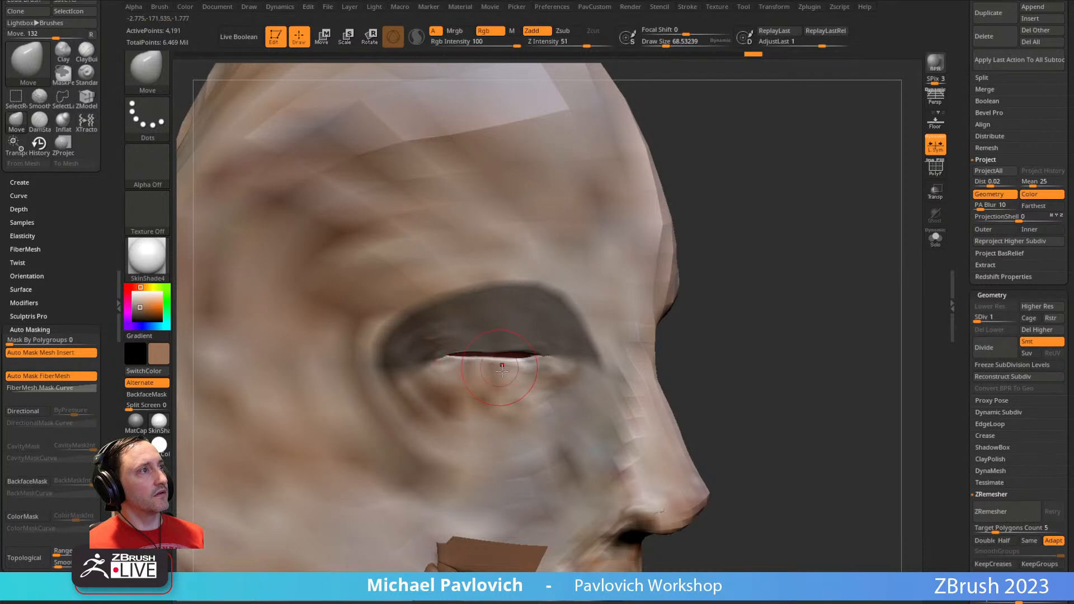
{"action": "key", "text": "ctrl+i"}
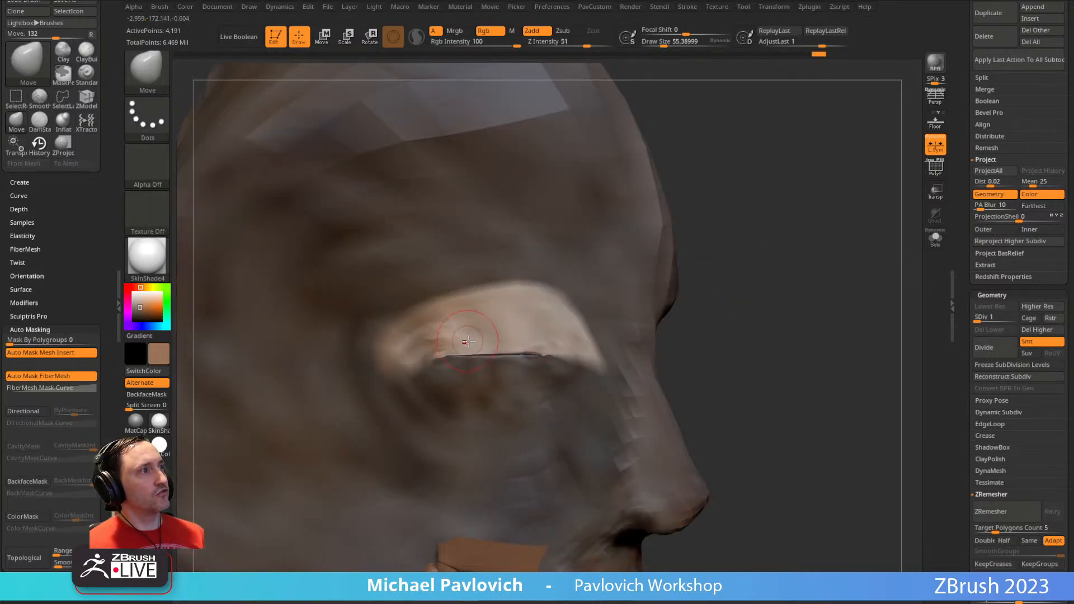
{"action": "left_click_drag", "start_coordinate": [892, 251], "coordinate": [864, 263]}
{"action": "left_click_drag", "start_coordinate": [858, 285], "coordinate": [830, 307]}
{"action": "left_click_drag", "start_coordinate": [774, 254], "coordinate": [822, 245]}
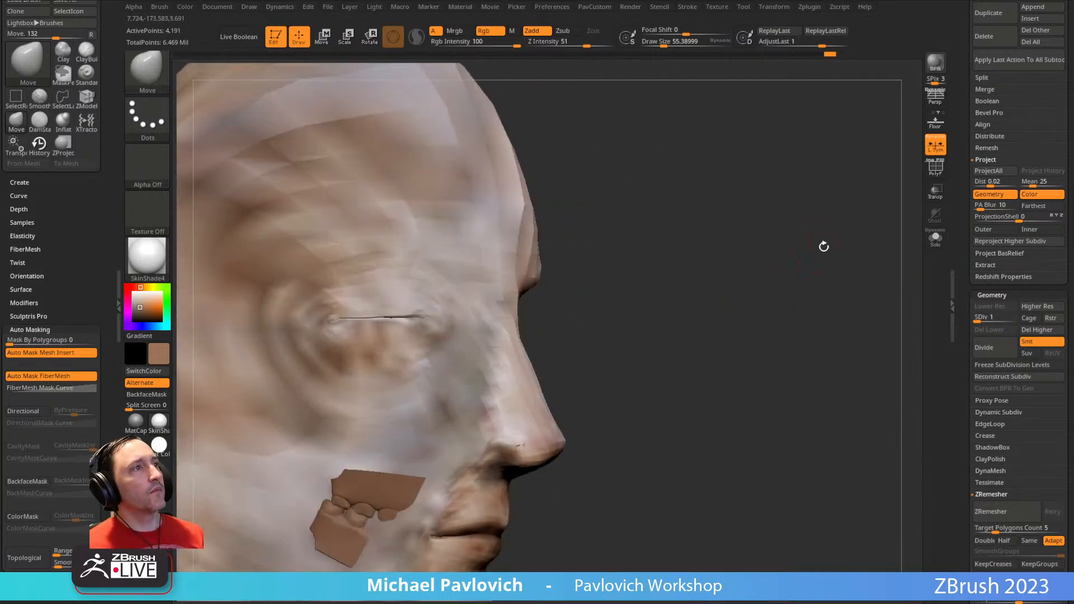
- Reshape the ear on the sculpted side of the head with the Move brush at Draw Size 95, on subdivision level 1
{"action": "left_click_drag", "start_coordinate": [637, 274], "coordinate": [738, 276]}
{"action": "mouse_move", "coordinate": [748, 216]}
{"action": "left_mouse_down"}
{"action": "mouse_move", "coordinate": [811, 225]}
{"action": "mouse_move", "coordinate": [771, 285]}
{"action": "left_mouse_up"}
{"action": "key", "text": "s"}
{"action": "left_click", "coordinate": [645, 324]}
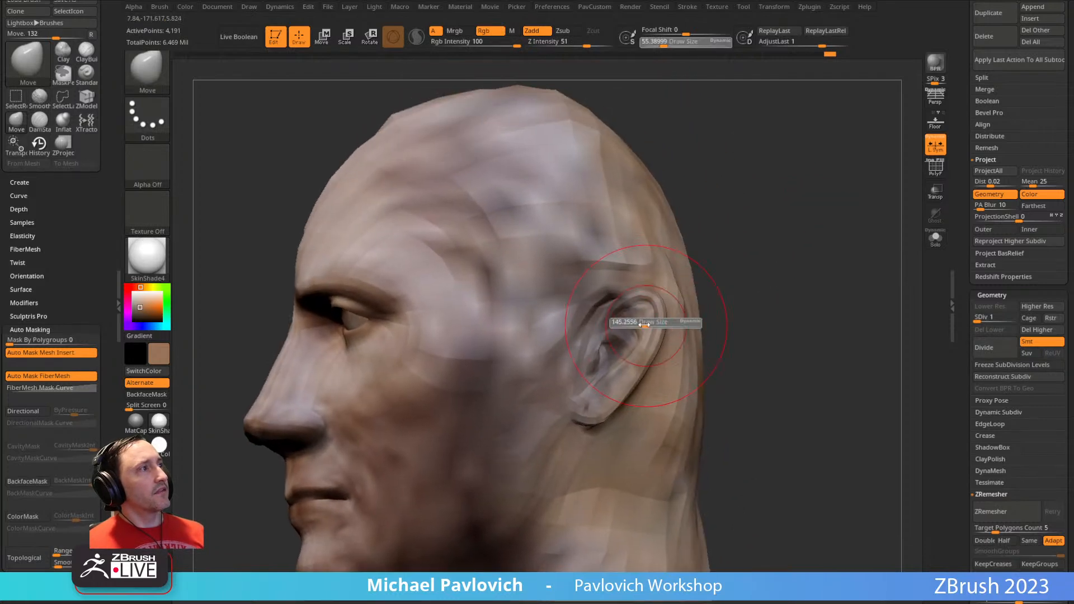
{"action": "mouse_move", "coordinate": [619, 312]}
{"action": "left_mouse_down"}
{"action": "mouse_move", "coordinate": [586, 307]}
{"action": "mouse_move", "coordinate": [620, 305]}
{"action": "mouse_move", "coordinate": [613, 285]}
{"action": "left_mouse_up"}
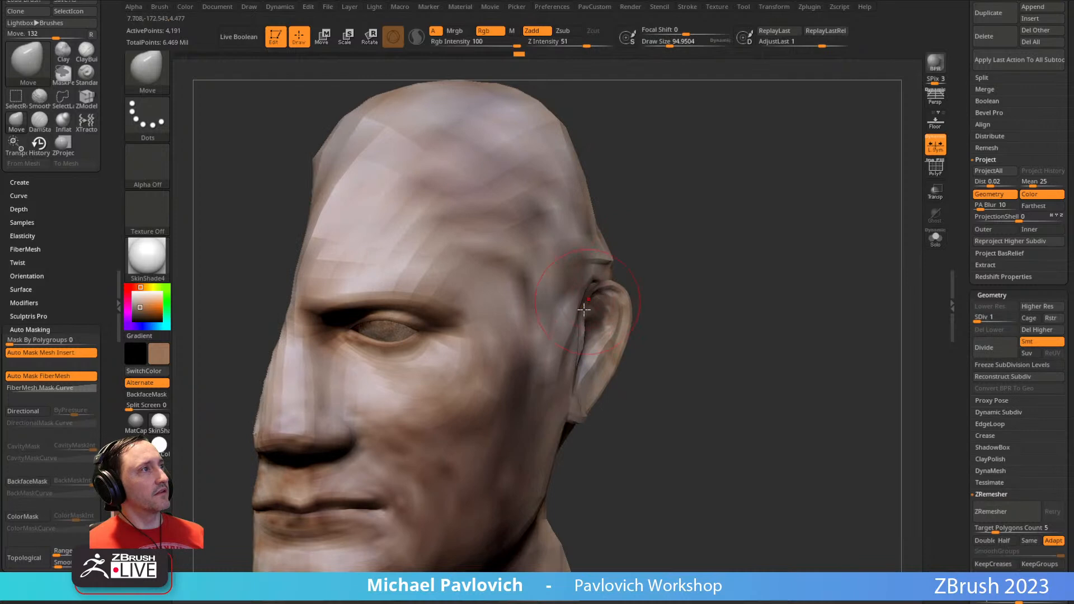
{"action": "left_click_drag", "start_coordinate": [626, 392], "coordinate": [548, 386]}
{"action": "left_click_drag", "start_coordinate": [584, 327], "coordinate": [571, 305]}
{"action": "mouse_move", "coordinate": [786, 257]}
{"action": "left_mouse_down"}
{"action": "mouse_move", "coordinate": [802, 263]}
{"action": "mouse_move", "coordinate": [809, 221]}
{"action": "left_mouse_up"}
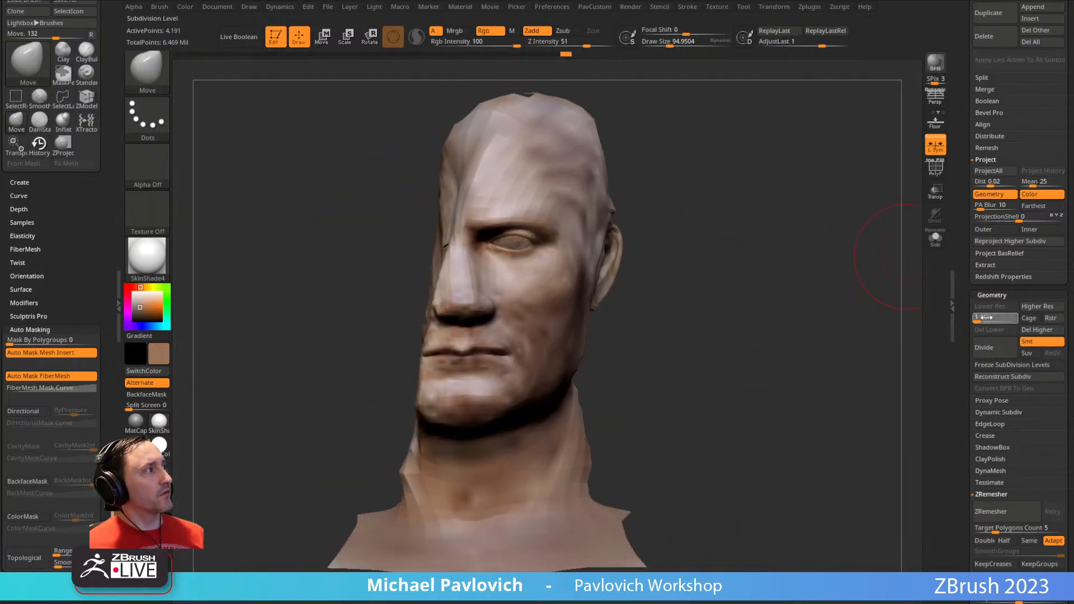
- Return the head to subdivision level 6 and switch to the Standard brush
{"action": "left_click_drag", "start_coordinate": [705, 305], "coordinate": [738, 323]}
{"action": "left_click_drag", "start_coordinate": [418, 384], "coordinate": [689, 309]}
{"action": "left_click_drag", "start_coordinate": [806, 319], "coordinate": [873, 285]}
{"action": "left_click", "coordinate": [1013, 318]}
{"action": "mouse_move", "coordinate": [683, 300]}
{"action": "left_mouse_down"}
{"action": "mouse_move", "coordinate": [767, 307]}
{"action": "mouse_move", "coordinate": [746, 313]}
{"action": "mouse_move", "coordinate": [767, 319]}
{"action": "mouse_move", "coordinate": [744, 323]}
{"action": "mouse_move", "coordinate": [732, 293]}
{"action": "left_mouse_up"}
{"action": "key", "text": "b"}
{"action": "key", "text": "s"}
{"action": "key", "text": "t"}
- Hide every subtool except CC_Base_SkinHead and show the backup1 subtool together with it
{"action": "left_click_drag", "start_coordinate": [961, 220], "coordinate": [966, 436]}
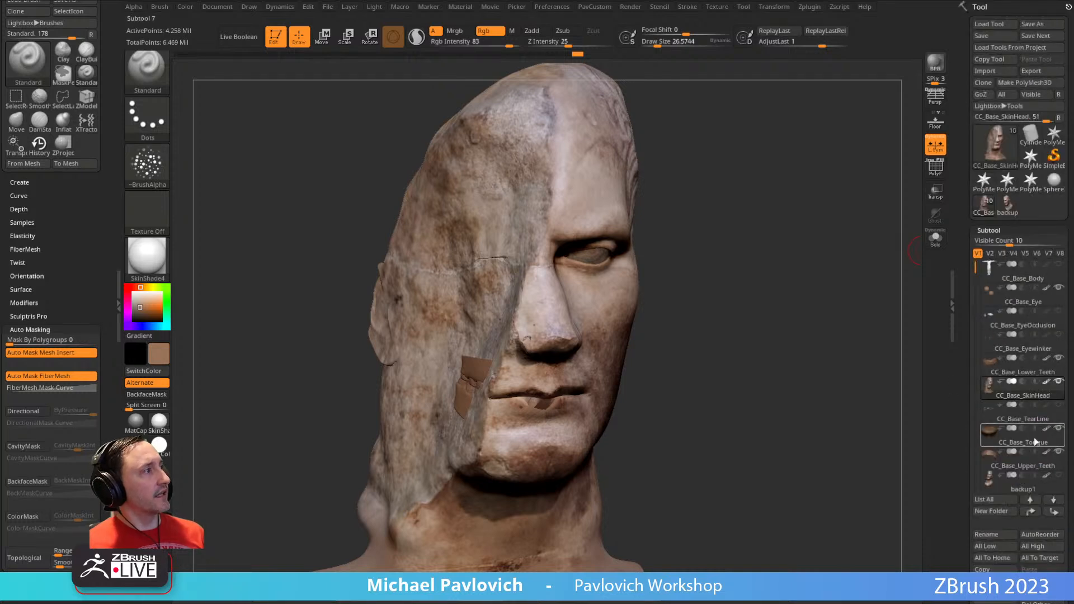
{"action": "left_click", "coordinate": [1058, 381], "text": "shift"}
{"action": "left_click", "coordinate": [1058, 382], "text": "shift"}
{"action": "left_click", "coordinate": [1059, 382], "text": "shift"}
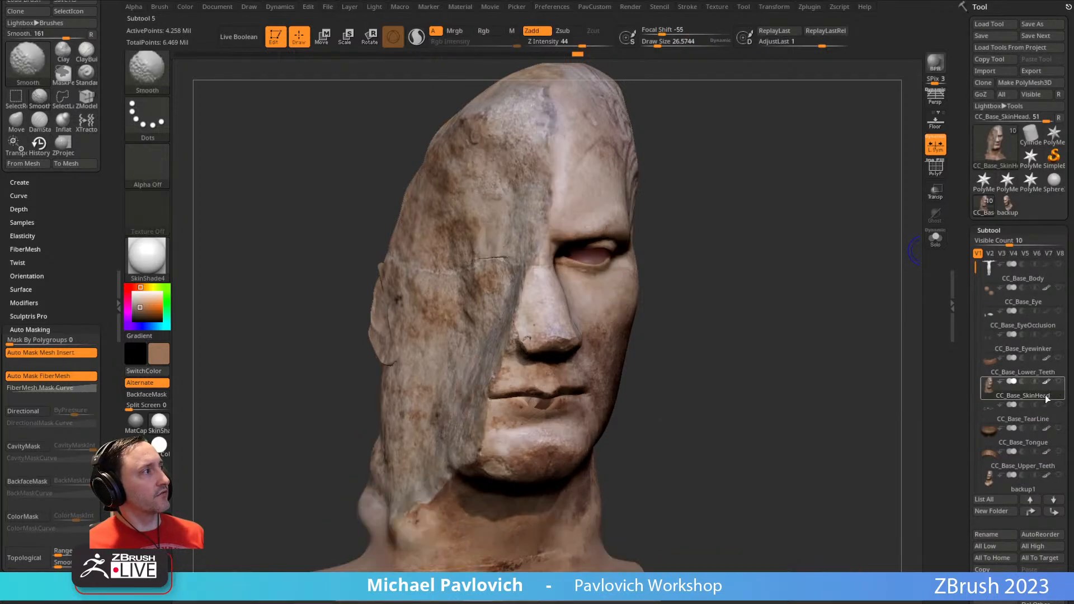
{"action": "left_click", "coordinate": [1057, 476]}
{"action": "left_click_drag", "start_coordinate": [791, 367], "coordinate": [778, 295]}
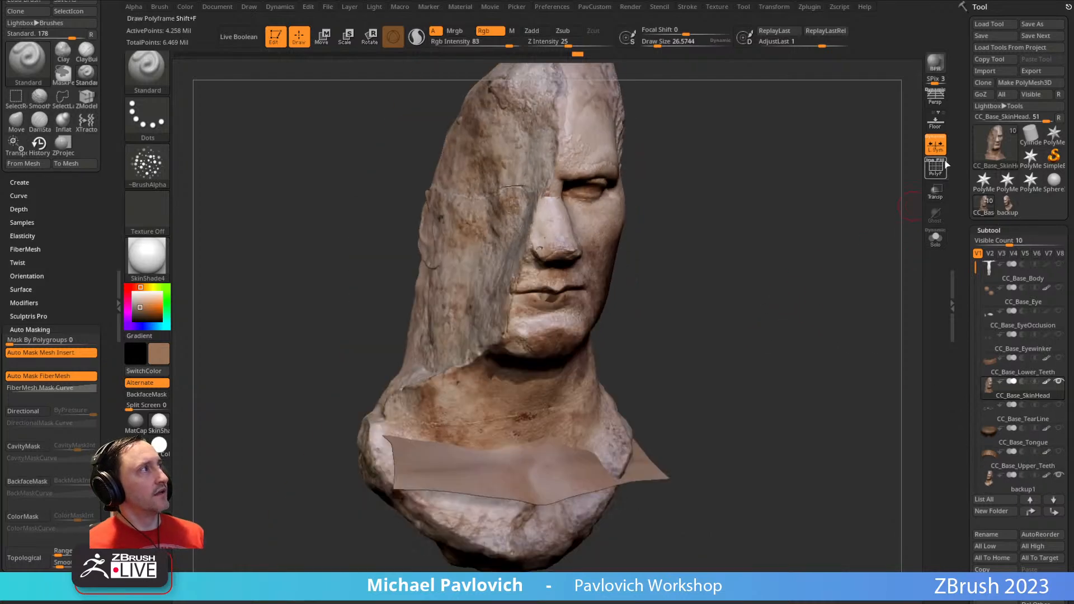
{"action": "left_click_drag", "start_coordinate": [837, 216], "coordinate": [778, 224]}
- Make backup1 the active subtool and turn on transparency with ghosting to compare it with the head
{"action": "left_click", "coordinate": [1026, 491]}
{"action": "left_click_drag", "start_coordinate": [755, 311], "coordinate": [861, 314]}
{"action": "left_click", "coordinate": [935, 191]}
{"action": "key", "text": "w"}
{"action": "left_click", "coordinate": [935, 216]}
{"action": "left_click_drag", "start_coordinate": [774, 238], "coordinate": [772, 270], "text": "alt"}
{"action": "mouse_move", "coordinate": [716, 292]}
{"action": "left_mouse_down"}
{"action": "mouse_move", "coordinate": [718, 268]}
{"action": "mouse_move", "coordinate": [695, 252]}
{"action": "left_mouse_up"}
{"action": "key", "text": "q"}
{"action": "left_click_drag", "start_coordinate": [865, 273], "coordinate": [755, 279]}
- Adjust backup1 with the transform gizmo so its face lines up with the Character Creator head
{"action": "key", "text": "w"}
{"action": "left_click_drag", "start_coordinate": [632, 259], "coordinate": [632, 259]}
{"action": "left_click_drag", "start_coordinate": [588, 301], "coordinate": [597, 294]}
{"action": "left_click_drag", "start_coordinate": [634, 261], "coordinate": [635, 256]}
{"action": "left_click_drag", "start_coordinate": [495, 345], "coordinate": [554, 337]}
{"action": "left_click_drag", "start_coordinate": [801, 251], "coordinate": [778, 279], "text": "alt"}
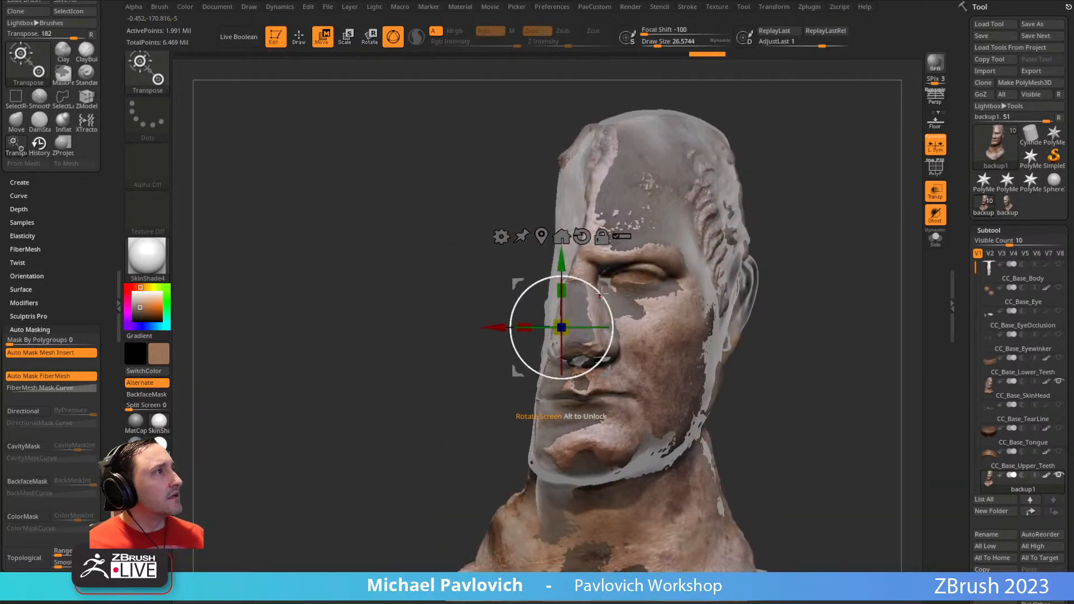
{"action": "left_click_drag", "start_coordinate": [601, 291], "coordinate": [613, 286]}
{"action": "key", "text": "q"}
{"action": "left_click_drag", "start_coordinate": [817, 275], "coordinate": [801, 323]}
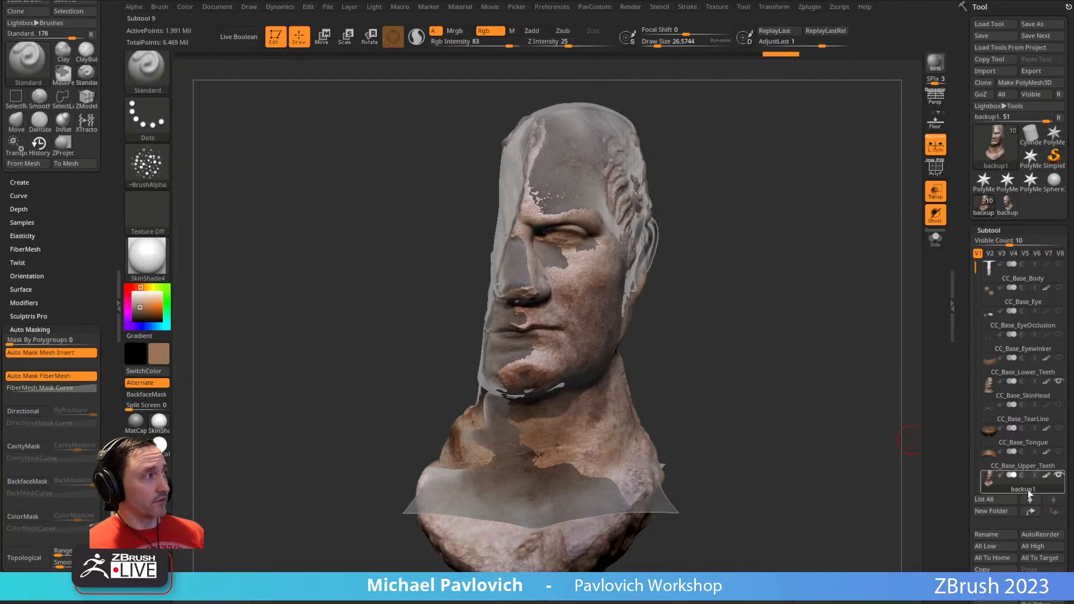
- Hide backup1, make CC_Base_SkinHead the active subtool again and turn off transparency
{"action": "key", "text": "ctrl"}
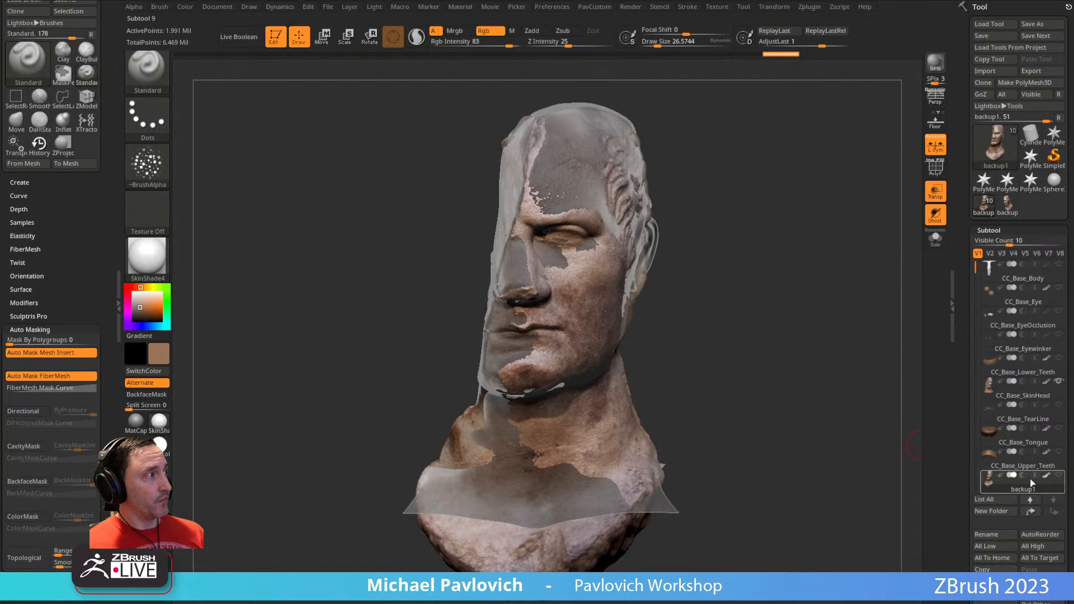
{"action": "left_click", "coordinate": [1029, 395]}
{"action": "left_click_drag", "start_coordinate": [695, 222], "coordinate": [703, 259], "text": "alt"}
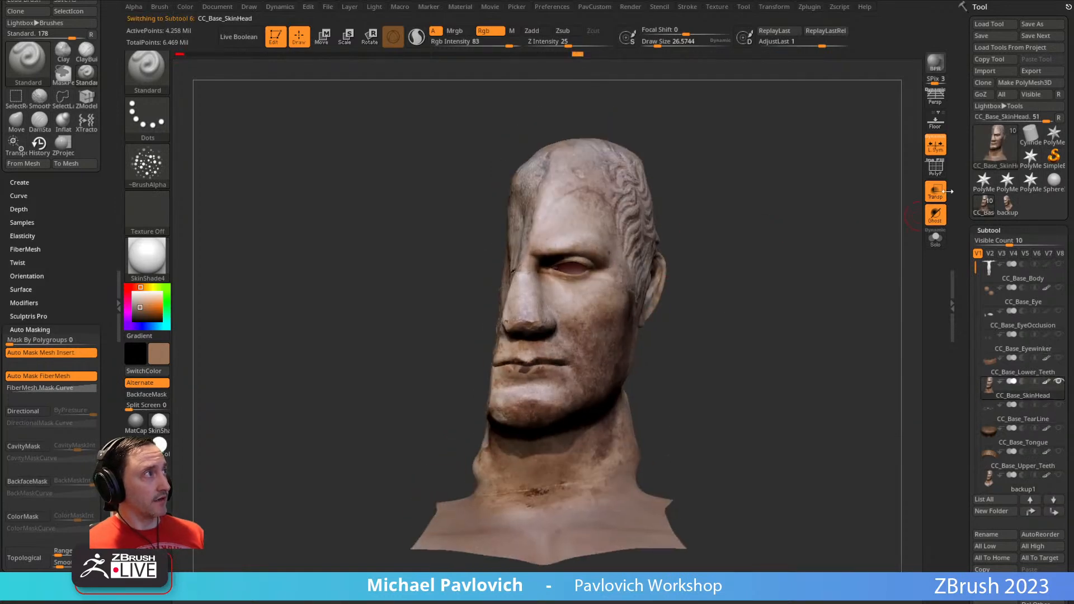
{"action": "left_click", "coordinate": [936, 193]}
{"action": "left_click_drag", "start_coordinate": [834, 215], "coordinate": [818, 234], "text": "alt"}
- Choose the HistoryRecall brush and enable double-sided display for the head
{"action": "key", "text": "b"}
{"action": "key", "text": "h"}
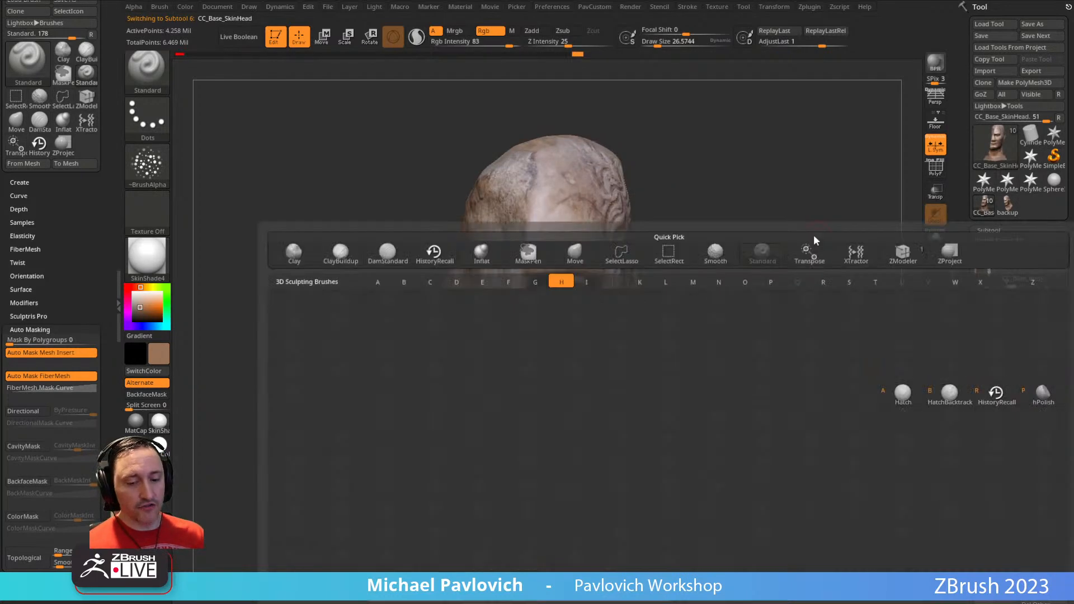
{"action": "key", "text": "r"}
{"action": "mouse_move", "coordinate": [752, 272]}
{"action": "left_mouse_down", "text": "alt"}
{"action": "mouse_move", "coordinate": [807, 251]}
{"action": "mouse_move", "coordinate": [804, 262]}
{"action": "left_mouse_up", "text": "alt"}
{"action": "mouse_move", "coordinate": [775, 175]}
{"action": "left_mouse_down"}
{"action": "mouse_move", "coordinate": [786, 206]}
{"action": "mouse_move", "coordinate": [633, 131]}
{"action": "mouse_move", "coordinate": [791, 227]}
{"action": "mouse_move", "coordinate": [822, 268]}
{"action": "mouse_move", "coordinate": [618, 342]}
{"action": "left_mouse_up"}
{"action": "mouse_move", "coordinate": [949, 292]}
{"action": "left_mouse_down"}
{"action": "mouse_move", "coordinate": [962, 252]}
{"action": "mouse_move", "coordinate": [974, 9]}
{"action": "left_mouse_up"}
{"action": "key", "text": "shift"}
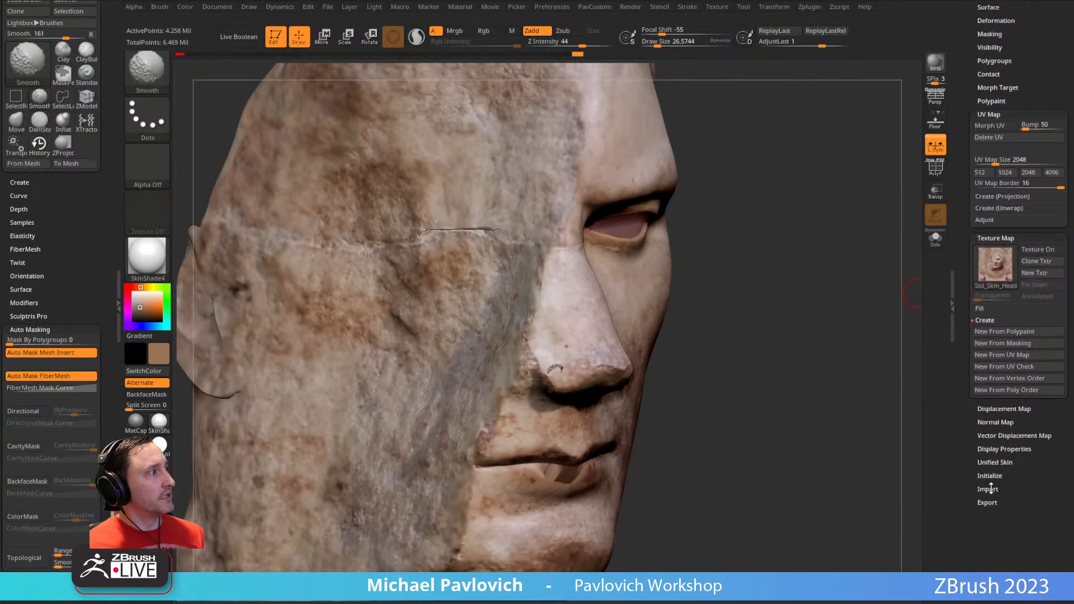
{"action": "left_click", "coordinate": [994, 449]}
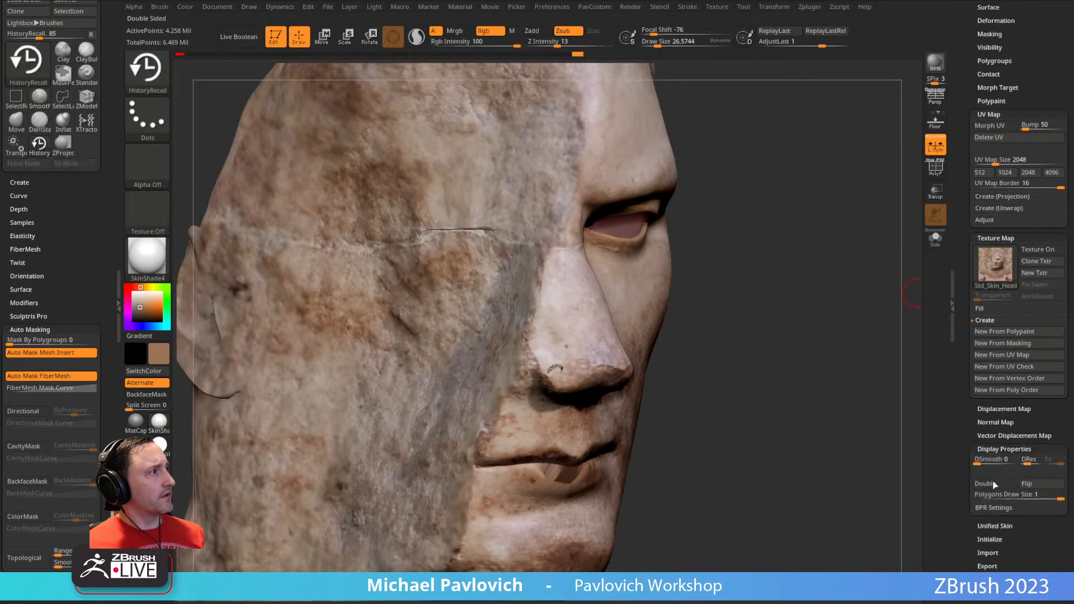
{"action": "mouse_move", "coordinate": [783, 331]}
{"action": "left_mouse_down"}
{"action": "mouse_move", "coordinate": [808, 319]}
{"action": "mouse_move", "coordinate": [749, 320]}
{"action": "left_mouse_up"}
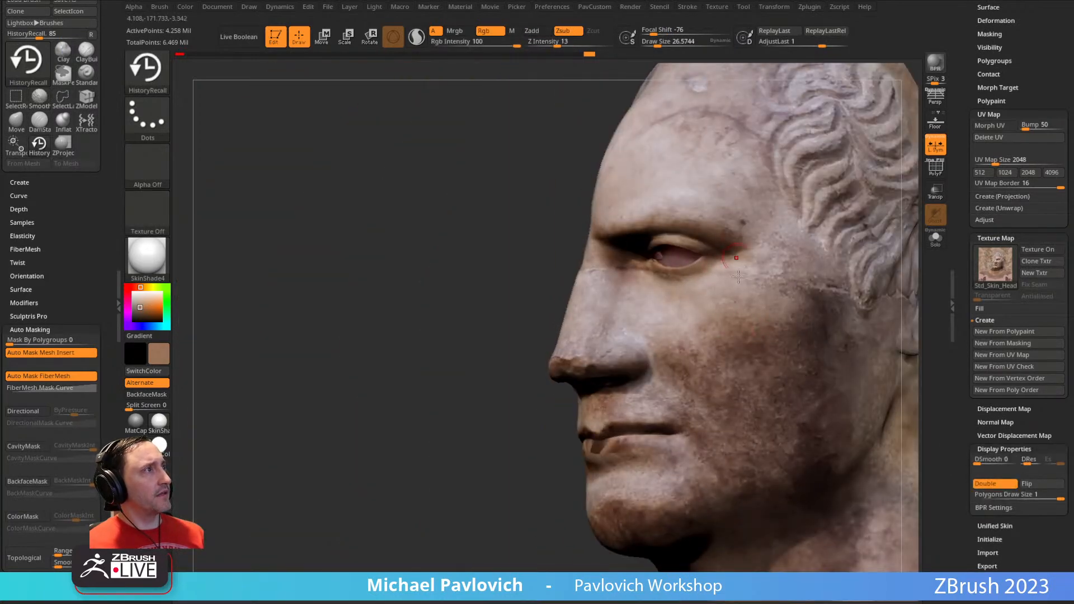
{"action": "mouse_move", "coordinate": [526, 400]}
{"action": "right_mouse_down"}
{"action": "mouse_move", "coordinate": [592, 374]}
{"action": "mouse_move", "coordinate": [618, 402]}
{"action": "right_mouse_up"}
{"action": "mouse_move", "coordinate": [737, 348]}
{"action": "right_mouse_down"}
{"action": "mouse_move", "coordinate": [750, 324]}
{"action": "mouse_move", "coordinate": [699, 330]}
{"action": "right_mouse_up"}
- Try reshaping the damaged nostril with the Move brush and BackfaceMask on
{"action": "left_click", "coordinate": [562, 369], "text": "ctrl+shift"}
{"action": "left_click", "coordinate": [744, 333], "text": "ctrl+shift"}
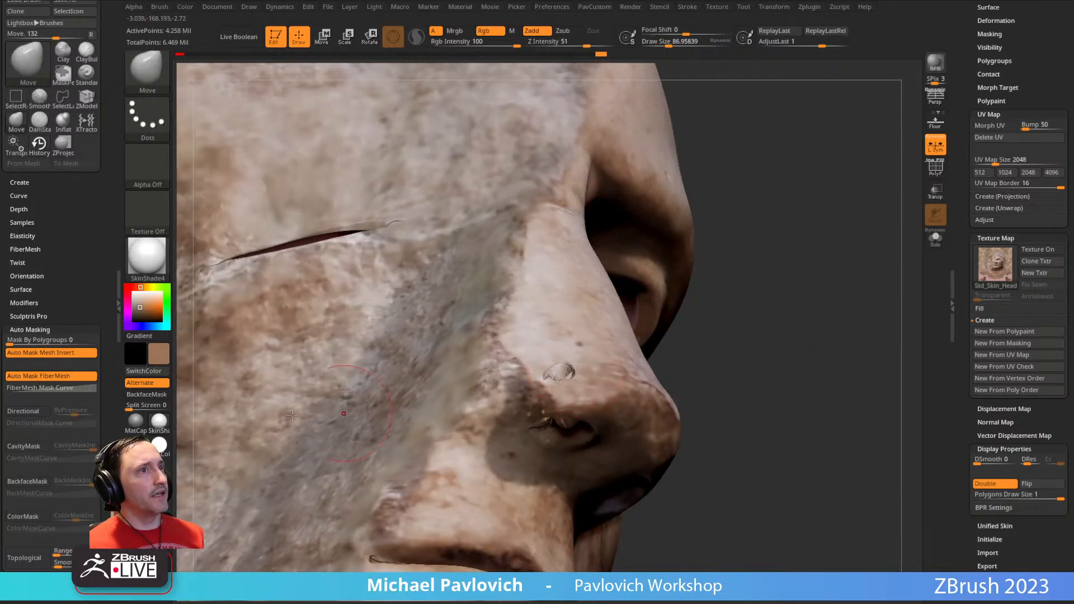
{"action": "left_click", "coordinate": [146, 394]}
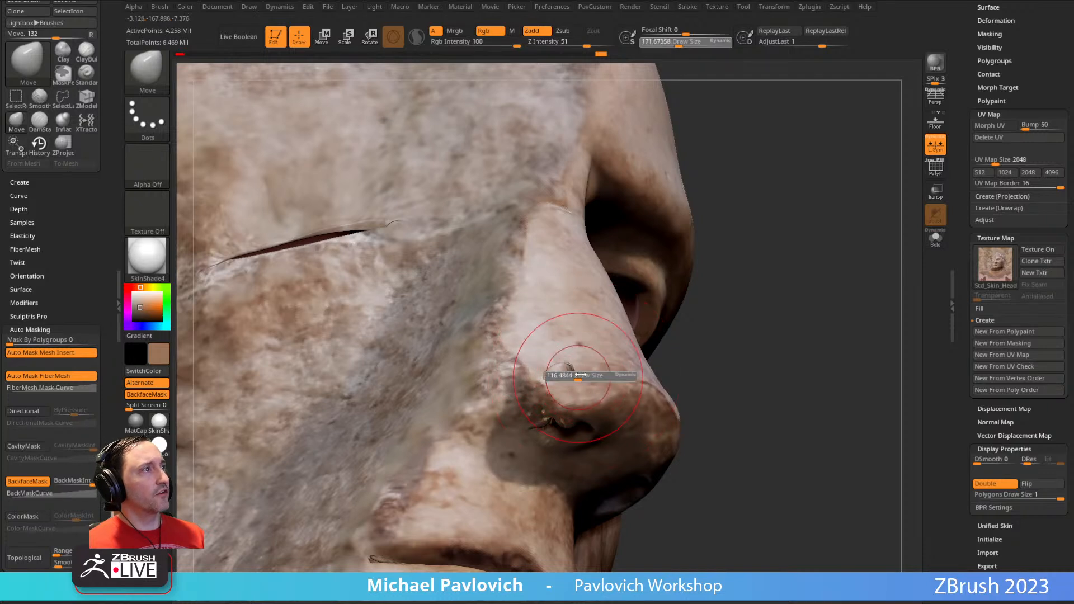
{"action": "key", "text": "ctrl+z"}
{"action": "left_click", "coordinate": [146, 395]}
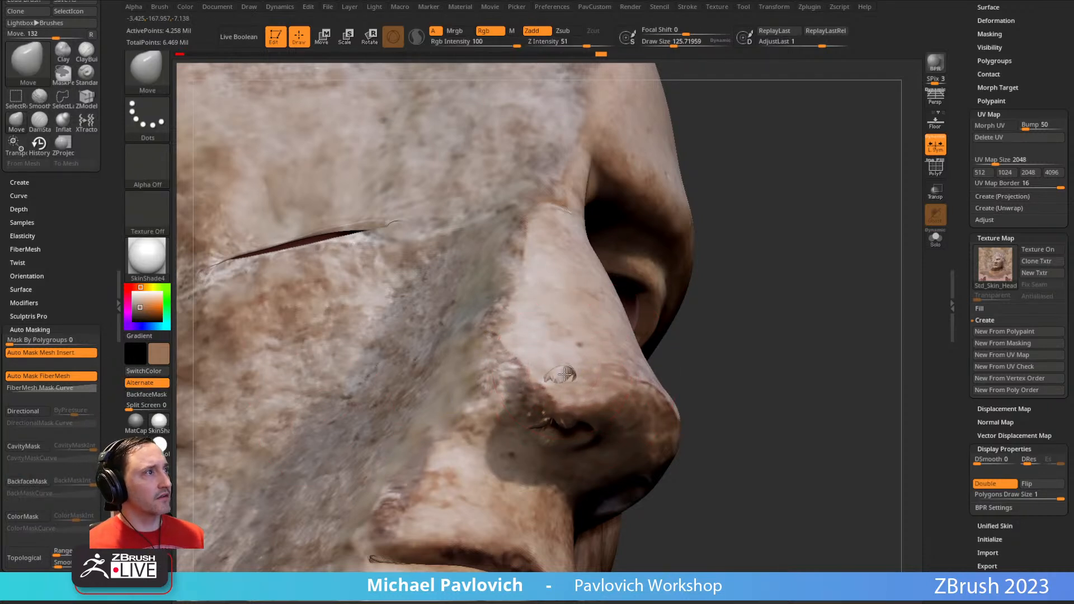
- Lower the head to subdivision level 3 and smooth the pinched geometry of the nostril on the weathered side
{"action": "mouse_move", "coordinate": [779, 373]}
{"action": "left_mouse_down"}
{"action": "mouse_move", "coordinate": [760, 329]}
{"action": "mouse_move", "coordinate": [774, 284]}
{"action": "left_mouse_up"}
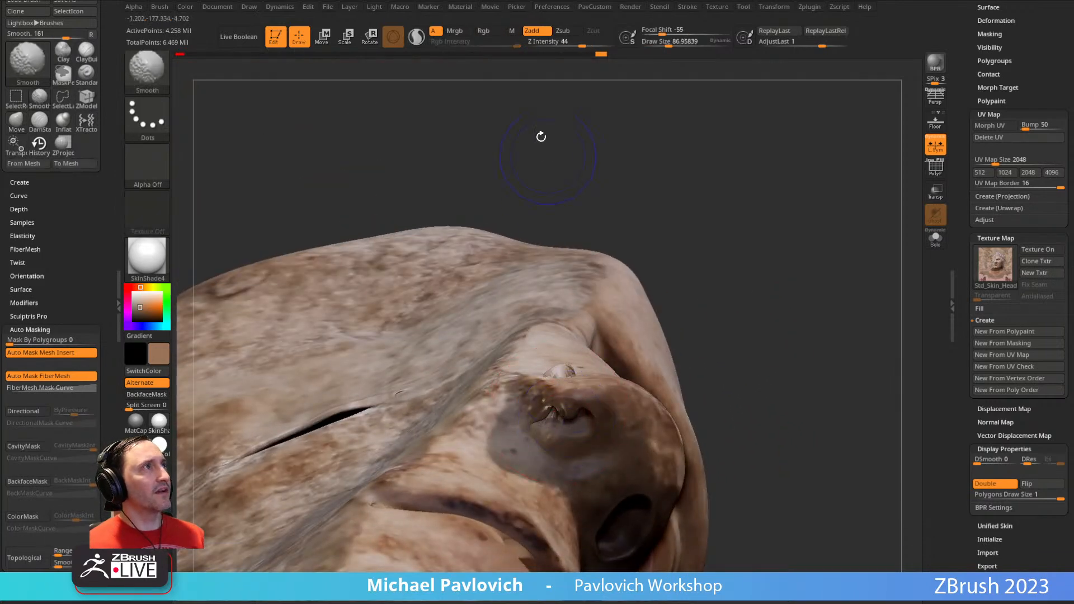
{"action": "scroll", "coordinate": [964, 349], "scroll_direction": "up", "scroll_amount": 10}
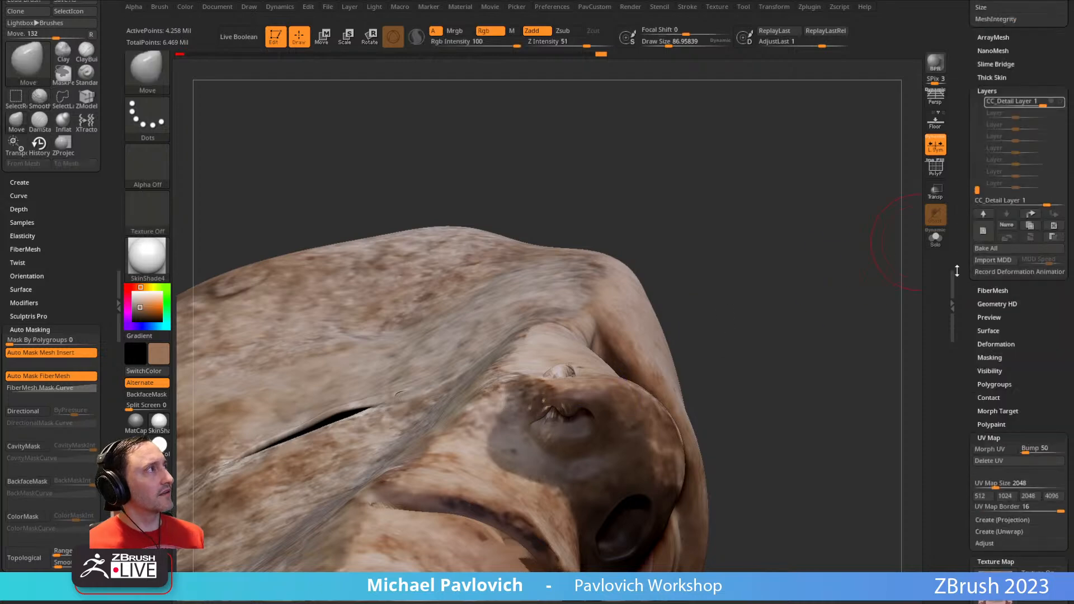
{"action": "scroll", "coordinate": [964, 349], "scroll_direction": "up", "scroll_amount": 1}
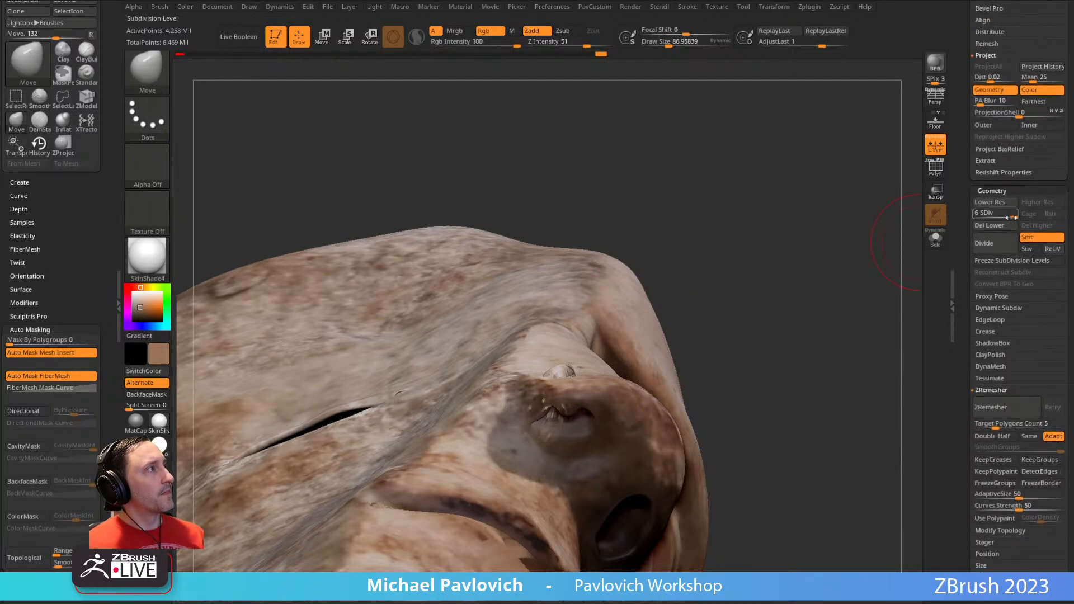
{"action": "left_click", "coordinate": [993, 216]}
{"action": "left_click_drag", "start_coordinate": [550, 412], "coordinate": [572, 425], "text": "shift"}
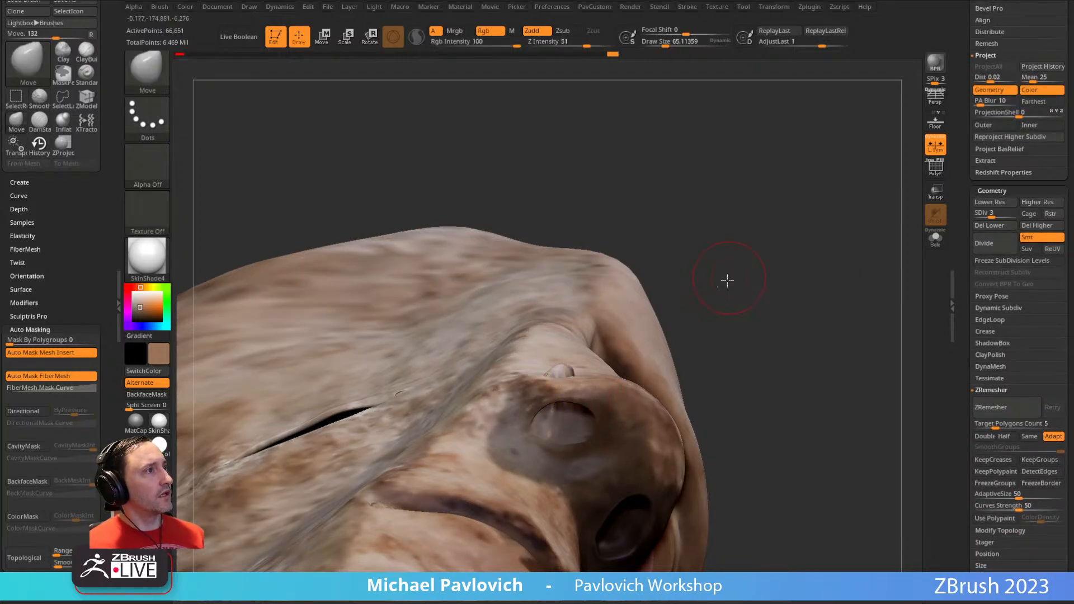
{"action": "left_click_drag", "start_coordinate": [728, 276], "coordinate": [730, 341]}
{"action": "right_click_drag", "start_coordinate": [592, 340], "coordinate": [589, 394]}
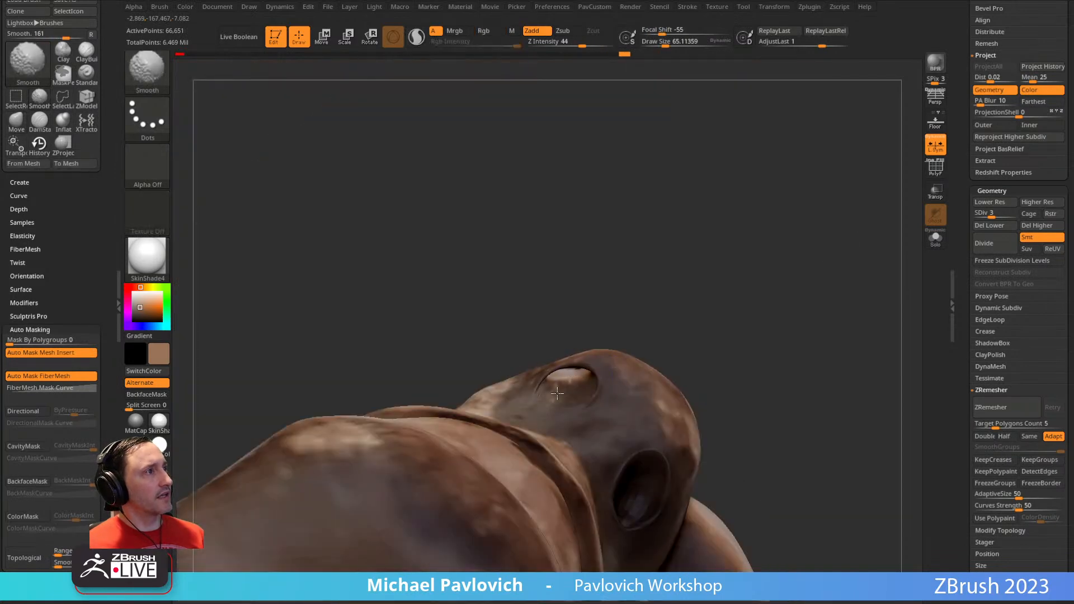
{"action": "mouse_move", "coordinate": [606, 321]}
{"action": "left_mouse_down"}
{"action": "mouse_move", "coordinate": [619, 323]}
{"action": "mouse_move", "coordinate": [609, 381]}
{"action": "left_mouse_up"}
{"action": "left_click_drag", "start_coordinate": [556, 360], "coordinate": [562, 372], "text": "shift"}
{"action": "mouse_move", "coordinate": [755, 336]}
{"action": "left_mouse_down"}
{"action": "mouse_move", "coordinate": [762, 270]}
{"action": "mouse_move", "coordinate": [752, 240]}
{"action": "left_mouse_up"}
{"action": "left_click_drag", "start_coordinate": [576, 385], "coordinate": [583, 374], "text": "shift"}
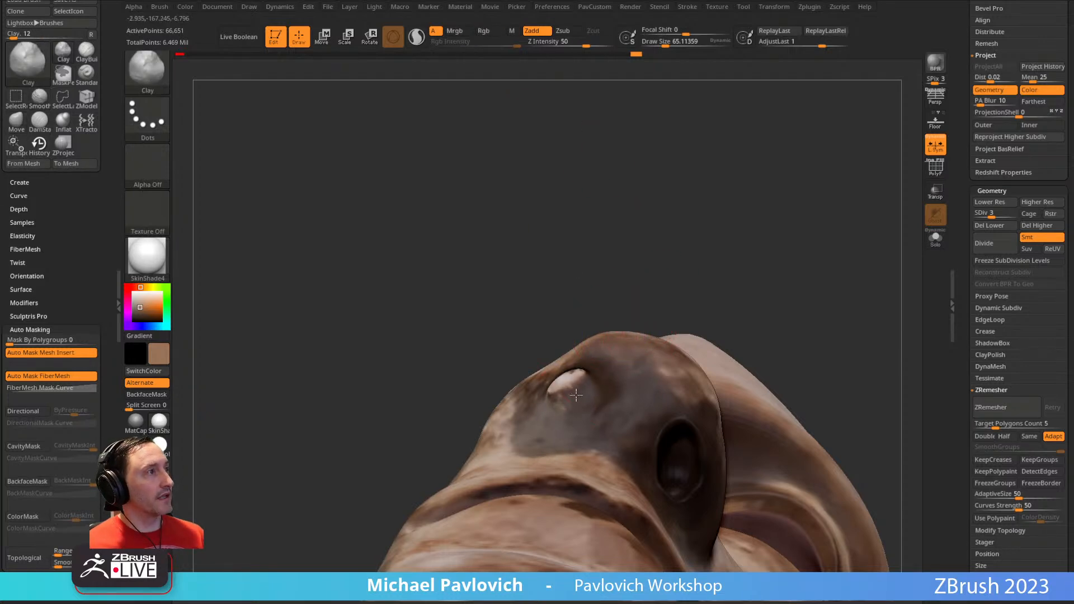
- Turn off the head's polypaint and display it in white with the Green Metallic material
{"action": "left_click_drag", "start_coordinate": [856, 229], "coordinate": [875, 217]}
{"action": "left_click_drag", "start_coordinate": [955, 222], "coordinate": [955, 350]}
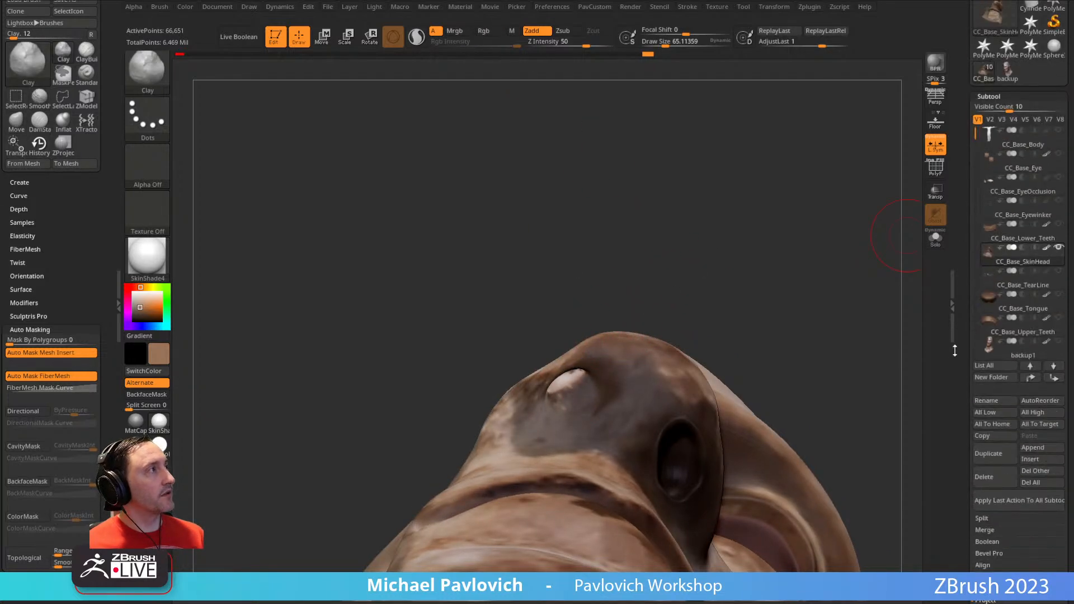
{"action": "left_click", "coordinate": [1046, 248]}
{"action": "left_click_drag", "start_coordinate": [811, 276], "coordinate": [770, 272], "text": "alt"}
{"action": "left_click", "coordinate": [147, 257]}
{"action": "left_click", "coordinate": [192, 335]}
{"action": "left_click", "coordinate": [141, 276]}
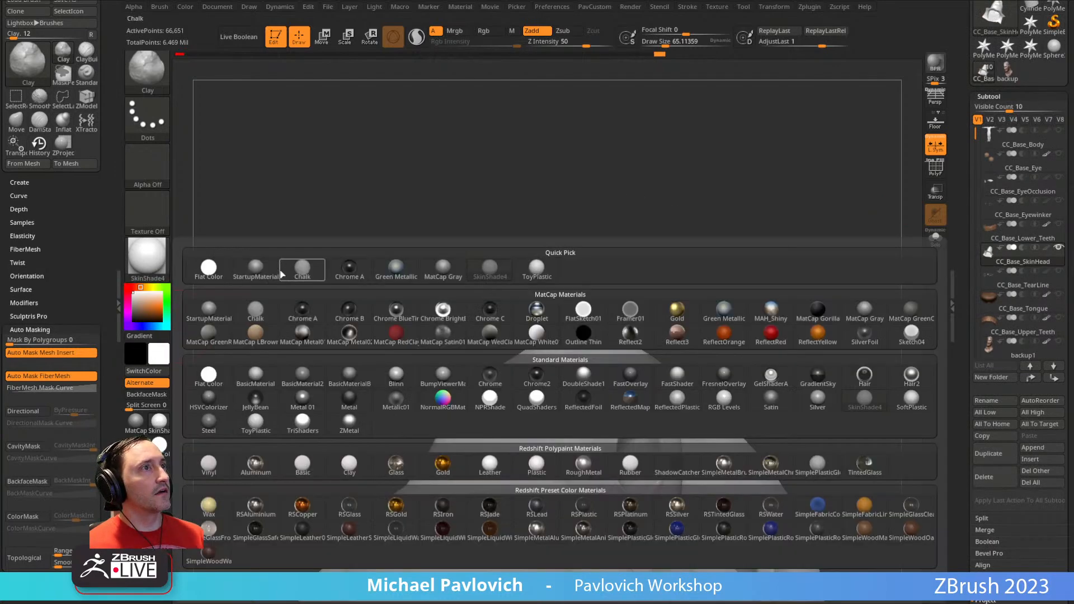
{"action": "left_click", "coordinate": [396, 269]}
- Smooth the nostril opening on the weathered side into the surrounding nose surface
{"action": "key", "text": "shift"}
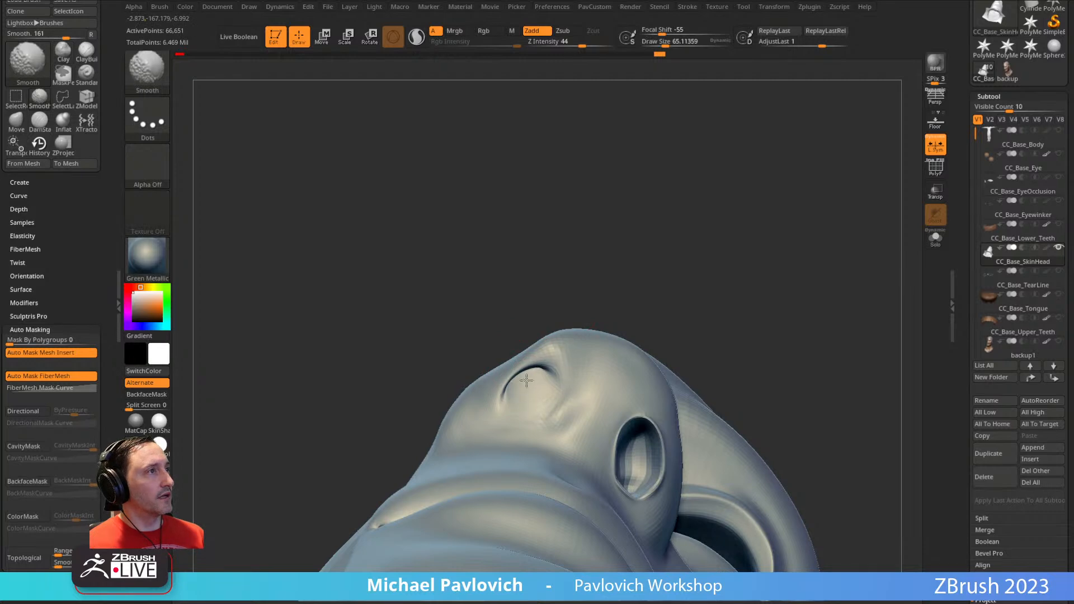
{"action": "left_click_drag", "start_coordinate": [539, 371], "coordinate": [562, 400], "text": "shift"}
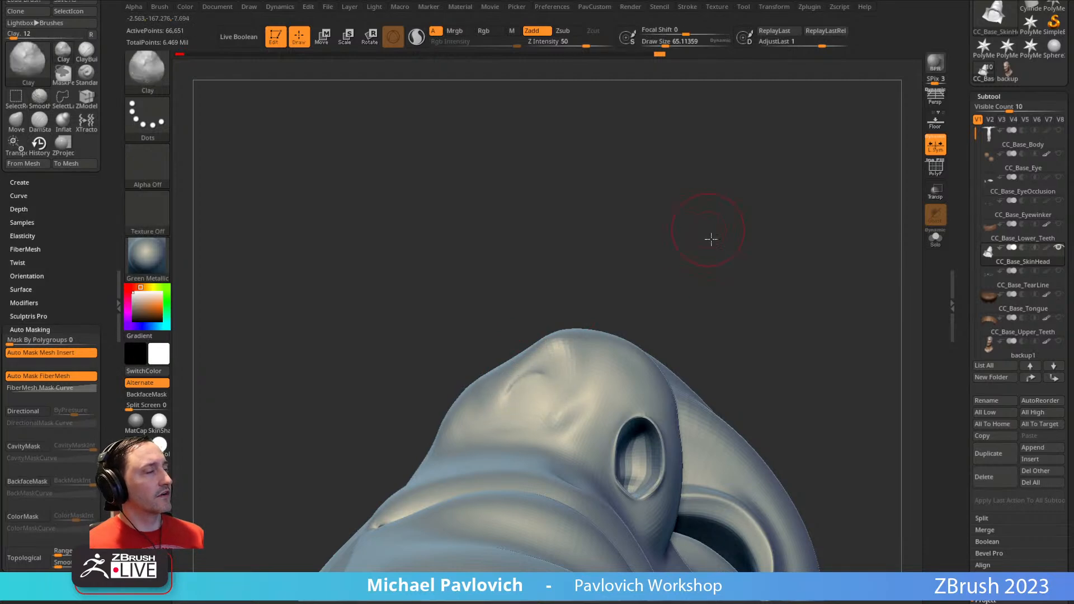
{"action": "left_click_drag", "start_coordinate": [708, 232], "coordinate": [777, 238]}
{"action": "left_click_drag", "start_coordinate": [526, 350], "coordinate": [530, 403], "text": "shift"}
{"action": "left_click_drag", "start_coordinate": [713, 241], "coordinate": [777, 353]}
- Reduce the Draw Size to about 55 and smooth the corners of the mouth on both sides
{"action": "mouse_move", "coordinate": [408, 288]}
{"action": "left_mouse_down", "text": "alt"}
{"action": "mouse_move", "coordinate": [349, 341]}
{"action": "mouse_move", "coordinate": [346, 259]}
{"action": "left_mouse_up", "text": "alt"}
{"action": "mouse_move", "coordinate": [445, 157]}
{"action": "left_mouse_down"}
{"action": "mouse_move", "coordinate": [442, 139]}
{"action": "mouse_move", "coordinate": [688, 221]}
{"action": "mouse_move", "coordinate": [660, 234]}
{"action": "left_mouse_up"}
{"action": "key", "text": "s"}
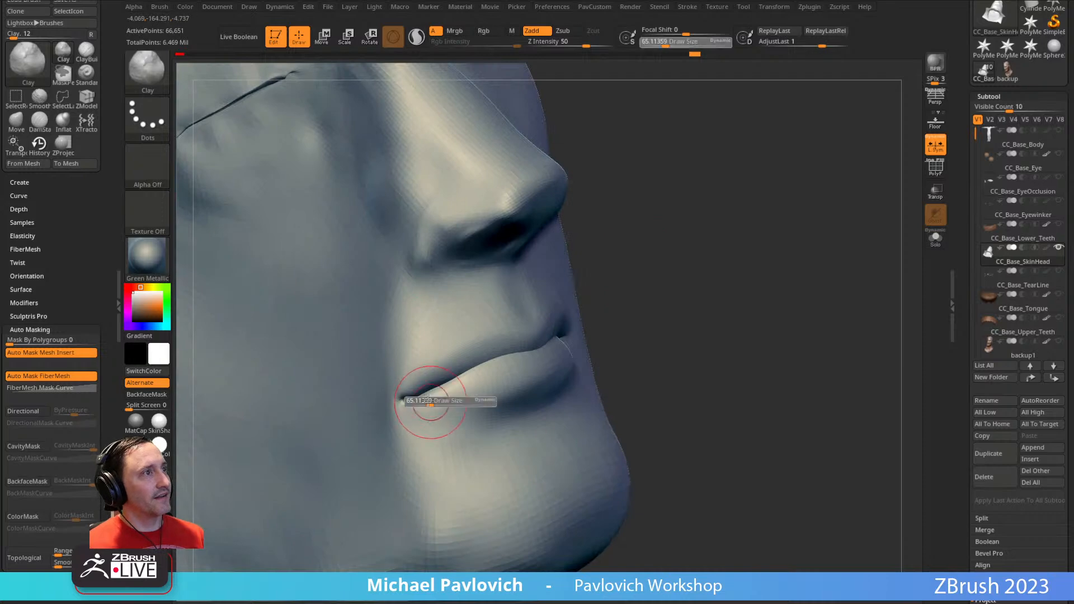
{"action": "left_click_drag", "start_coordinate": [434, 401], "coordinate": [426, 400]}
{"action": "left_click_drag", "start_coordinate": [738, 347], "coordinate": [606, 339]}
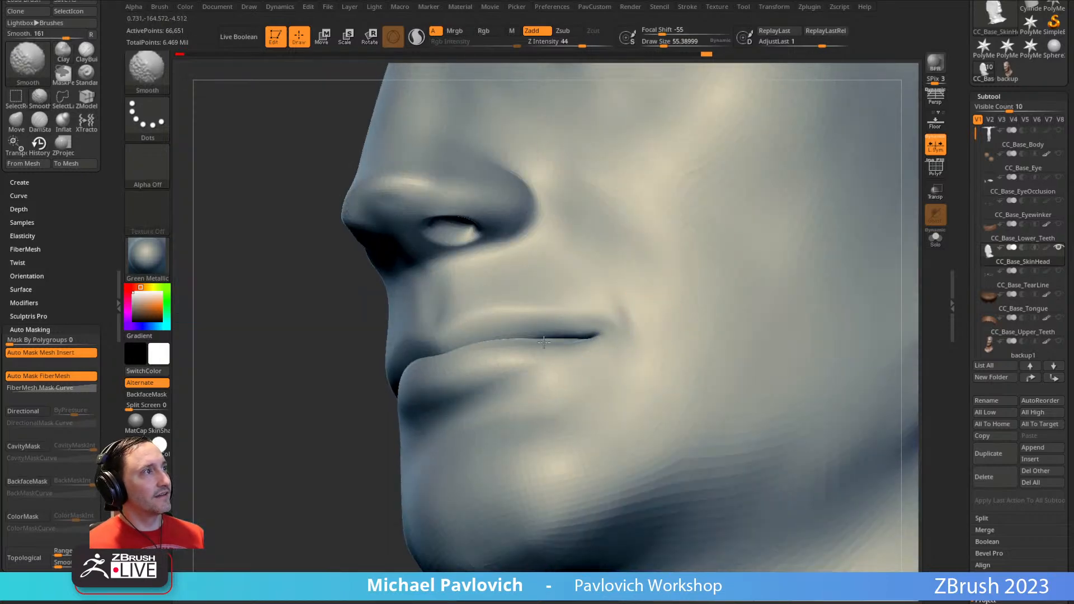
{"action": "left_click_drag", "start_coordinate": [234, 414], "coordinate": [313, 408]}
{"action": "left_click_drag", "start_coordinate": [346, 373], "coordinate": [351, 368], "text": "shift"}
{"action": "mouse_move", "coordinate": [881, 279]}
{"action": "left_mouse_down"}
{"action": "mouse_move", "coordinate": [858, 274]}
{"action": "mouse_move", "coordinate": [834, 242]}
{"action": "mouse_move", "coordinate": [846, 278]}
{"action": "mouse_move", "coordinate": [810, 286]}
{"action": "mouse_move", "coordinate": [805, 300]}
{"action": "mouse_move", "coordinate": [815, 242]}
{"action": "mouse_move", "coordinate": [846, 283]}
{"action": "mouse_move", "coordinate": [837, 223]}
{"action": "mouse_move", "coordinate": [827, 269]}
{"action": "mouse_move", "coordinate": [806, 282]}
{"action": "left_mouse_up"}
{"action": "left_click_drag", "start_coordinate": [528, 378], "coordinate": [549, 407]}
{"action": "left_click_drag", "start_coordinate": [758, 237], "coordinate": [758, 275]}
{"action": "left_click_drag", "start_coordinate": [907, 273], "coordinate": [1004, 315]}
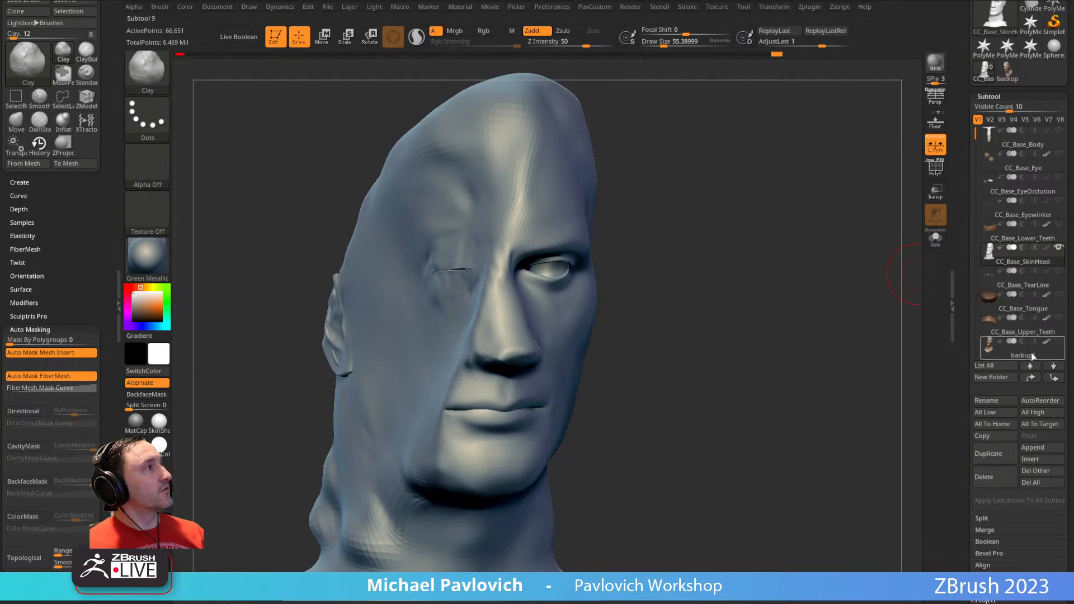
- Turn the head's polypaint back on, pick the HistoryRecall brush at Draw Size about 41 and raise the head to subdivision level 4
{"action": "left_click_drag", "start_coordinate": [906, 313], "coordinate": [882, 290]}
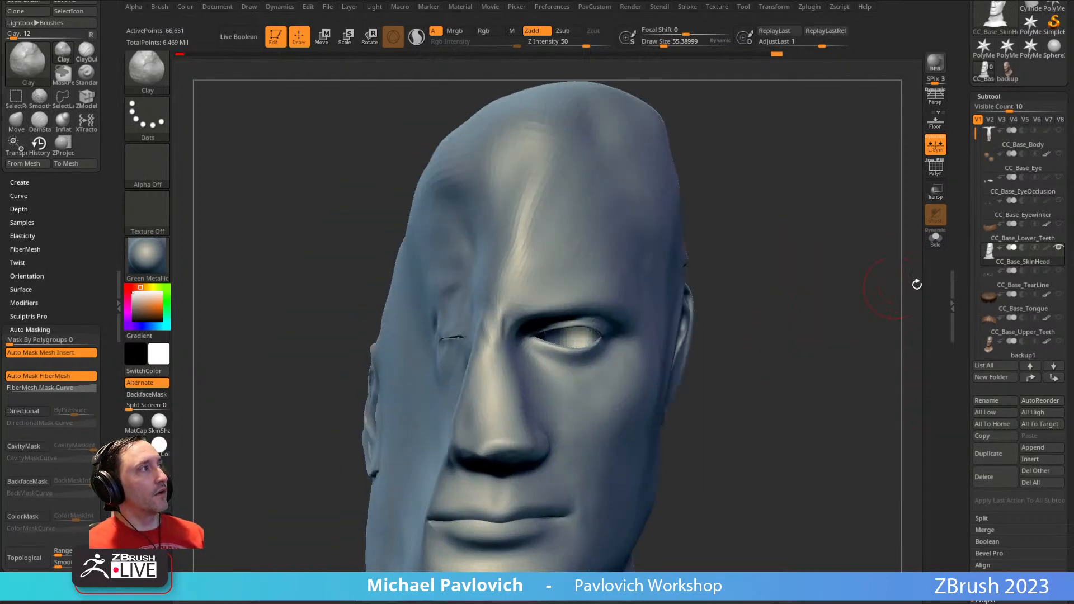
{"action": "left_click", "coordinate": [1051, 256]}
{"action": "scroll", "coordinate": [1023, 269], "scroll_direction": "down", "scroll_amount": 5}
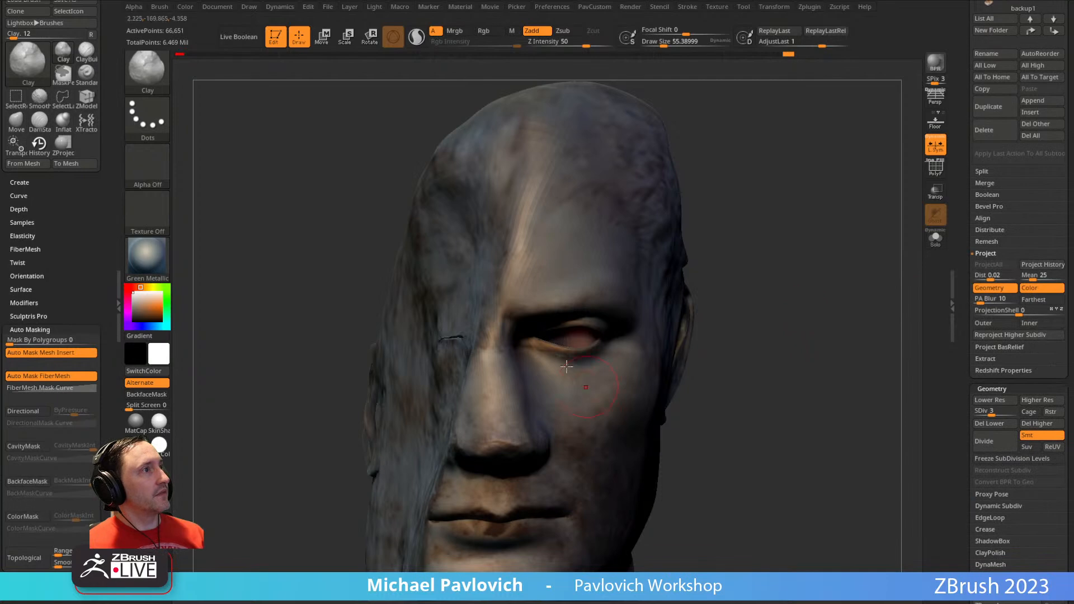
{"action": "mouse_move", "coordinate": [725, 296]}
{"action": "left_mouse_down"}
{"action": "mouse_move", "coordinate": [753, 315]}
{"action": "mouse_move", "coordinate": [751, 279]}
{"action": "left_mouse_up"}
{"action": "key", "text": "b"}
{"action": "key", "text": "h"}
{"action": "key", "text": "r"}
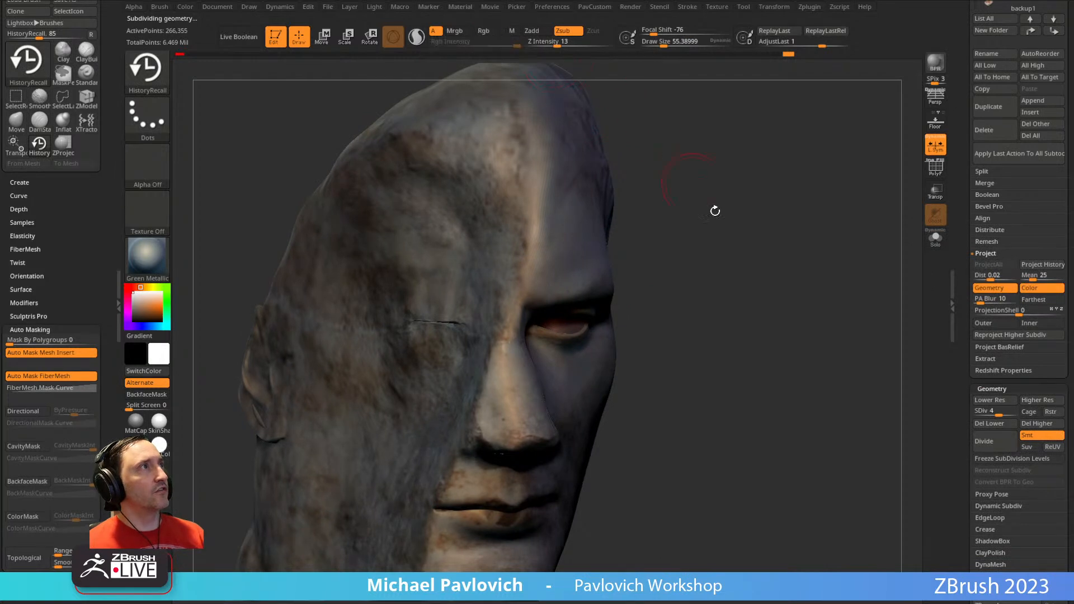
{"action": "left_click_drag", "start_coordinate": [692, 184], "coordinate": [705, 171]}
{"action": "scroll", "coordinate": [1018, 241], "scroll_direction": "up", "scroll_amount": 5}
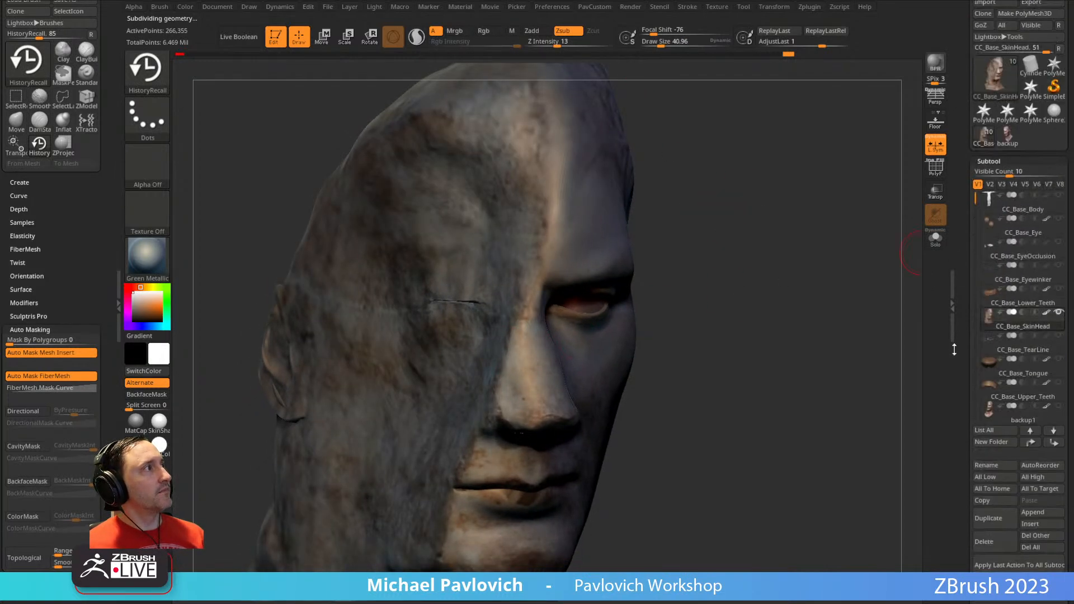
- With polypaint off, brush HistoryRecall detail along the broken edge and below the intact eye at Draw Size about 31
{"action": "left_click", "coordinate": [1024, 350]}
{"action": "left_click_drag", "start_coordinate": [521, 354], "coordinate": [518, 367]}
{"action": "left_click_drag", "start_coordinate": [741, 242], "coordinate": [643, 280]}
{"action": "key", "text": "s"}
{"action": "left_click_drag", "start_coordinate": [522, 371], "coordinate": [493, 399]}
{"action": "left_click_drag", "start_coordinate": [503, 351], "coordinate": [504, 358]}
{"action": "left_click_drag", "start_coordinate": [659, 252], "coordinate": [551, 278]}
{"action": "left_click_drag", "start_coordinate": [512, 311], "coordinate": [523, 249]}
{"action": "left_click_drag", "start_coordinate": [666, 246], "coordinate": [495, 268]}
{"action": "left_click_drag", "start_coordinate": [793, 179], "coordinate": [802, 266], "text": "alt"}
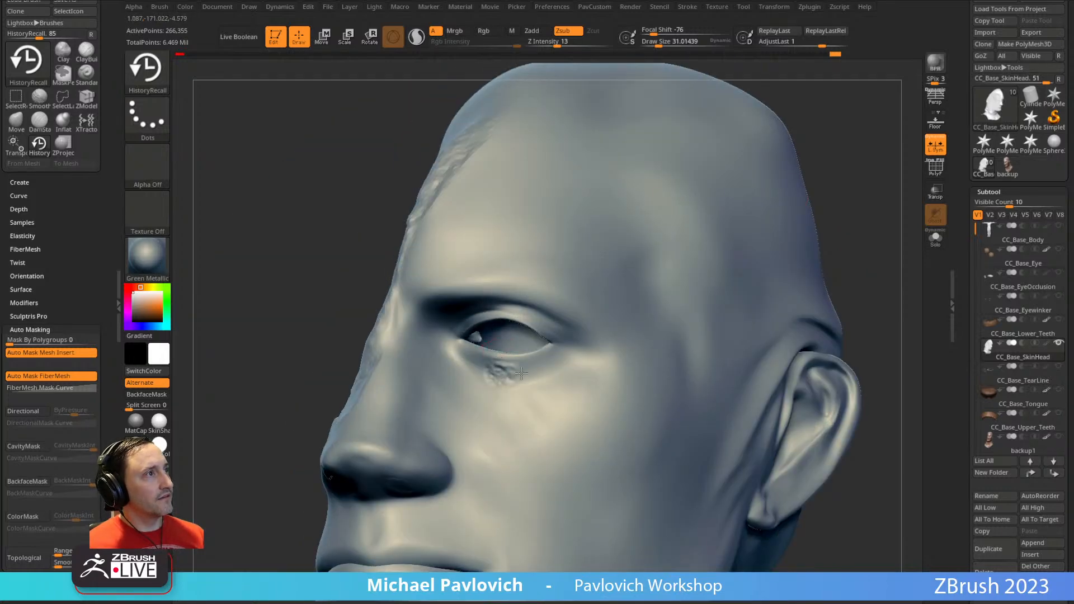
{"action": "left_click_drag", "start_coordinate": [366, 280], "coordinate": [535, 284]}
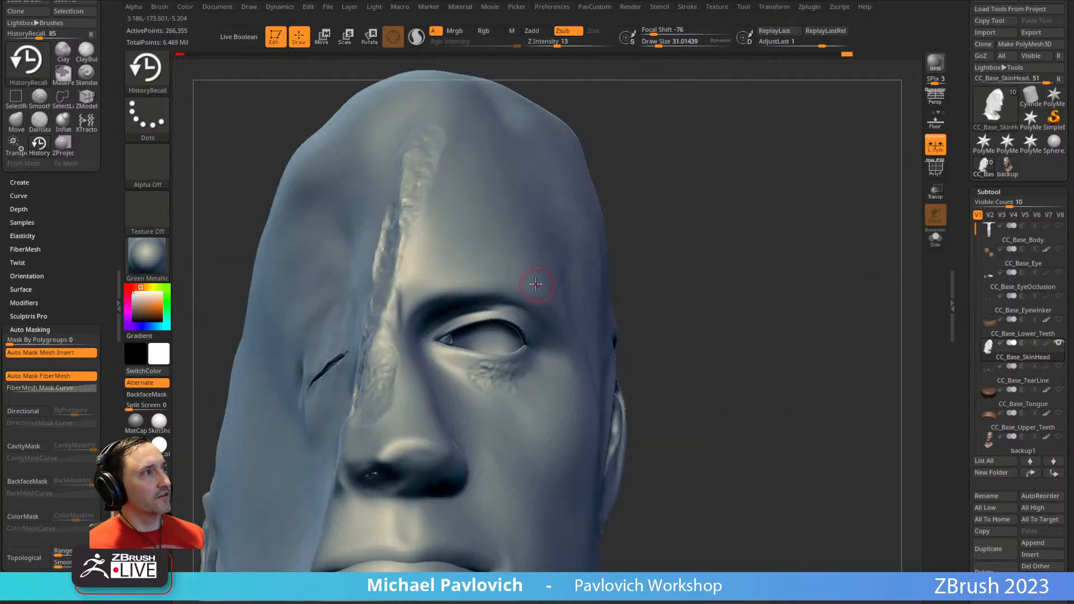
- Turn on BackfaceMask and brush HistoryRecall detail over the nose at Draw Size about 59
{"action": "left_click", "coordinate": [146, 395]}
{"action": "mouse_move", "coordinate": [811, 235]}
{"action": "left_mouse_down"}
{"action": "mouse_move", "coordinate": [580, 233]}
{"action": "mouse_move", "coordinate": [525, 361]}
{"action": "mouse_move", "coordinate": [519, 327]}
{"action": "mouse_move", "coordinate": [551, 283]}
{"action": "mouse_move", "coordinate": [722, 261]}
{"action": "mouse_move", "coordinate": [760, 297]}
{"action": "mouse_move", "coordinate": [788, 271]}
{"action": "mouse_move", "coordinate": [755, 240]}
{"action": "mouse_move", "coordinate": [343, 381]}
{"action": "mouse_move", "coordinate": [410, 375]}
{"action": "left_mouse_up"}
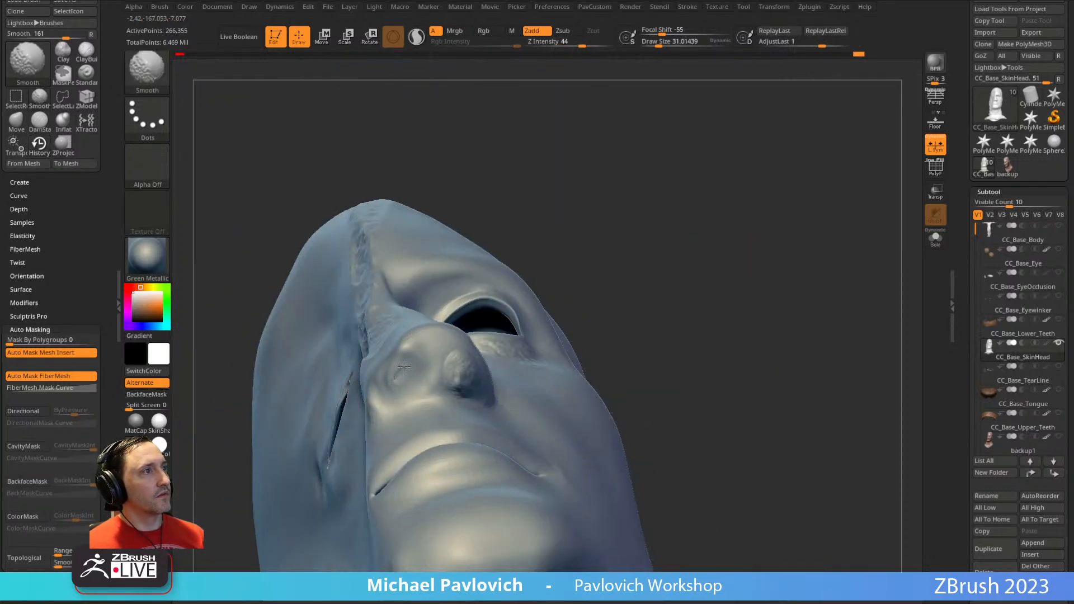
{"action": "key", "text": "ctrl+z"}
{"action": "mouse_move", "coordinate": [547, 267]}
{"action": "left_mouse_down"}
{"action": "mouse_move", "coordinate": [533, 322]}
{"action": "mouse_move", "coordinate": [391, 422]}
{"action": "left_mouse_up"}
{"action": "key", "text": "s"}
{"action": "left_click_drag", "start_coordinate": [580, 270], "coordinate": [402, 398]}
{"action": "left_click_drag", "start_coordinate": [688, 262], "coordinate": [707, 249]}
{"action": "left_click_drag", "start_coordinate": [363, 366], "coordinate": [391, 392]}
{"action": "mouse_move", "coordinate": [632, 224]}
{"action": "left_mouse_down"}
{"action": "mouse_move", "coordinate": [707, 190]}
{"action": "mouse_move", "coordinate": [588, 223]}
{"action": "left_mouse_up"}
{"action": "left_click_drag", "start_coordinate": [827, 257], "coordinate": [800, 302], "text": "shift"}
{"action": "mouse_move", "coordinate": [336, 341]}
{"action": "left_mouse_down"}
{"action": "mouse_move", "coordinate": [403, 344]}
{"action": "mouse_move", "coordinate": [438, 322]}
{"action": "left_mouse_up"}
{"action": "mouse_move", "coordinate": [700, 275]}
{"action": "left_mouse_down"}
{"action": "mouse_move", "coordinate": [770, 203]}
{"action": "mouse_move", "coordinate": [694, 219]}
{"action": "left_mouse_up"}
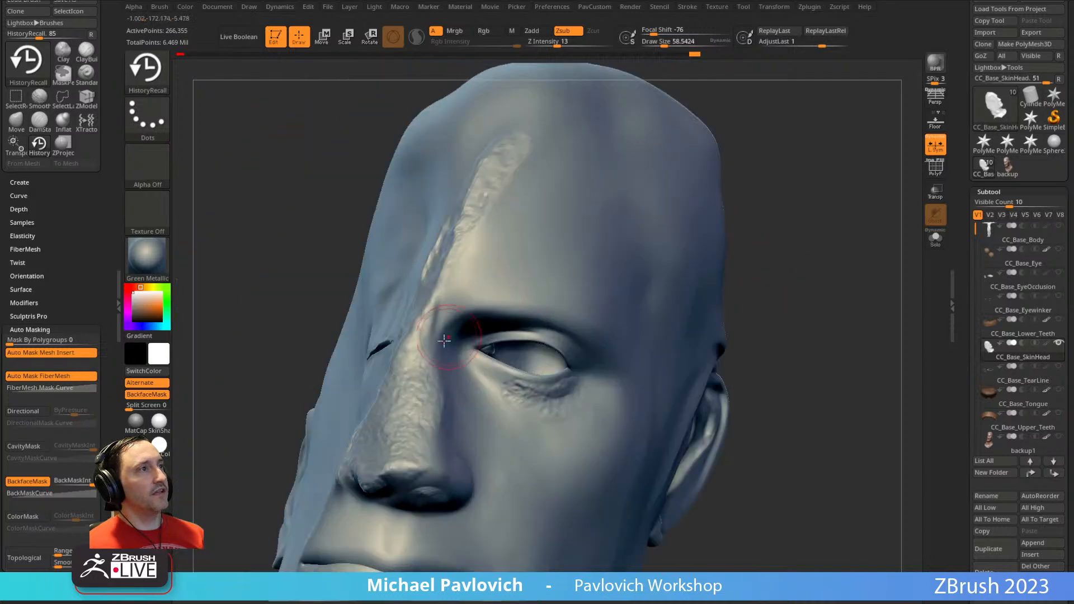
- Brush HistoryRecall detail over the bridge of the nose at Draw Size about 46 and smooth its broken side
{"action": "left_click_drag", "start_coordinate": [693, 170], "coordinate": [508, 301]}
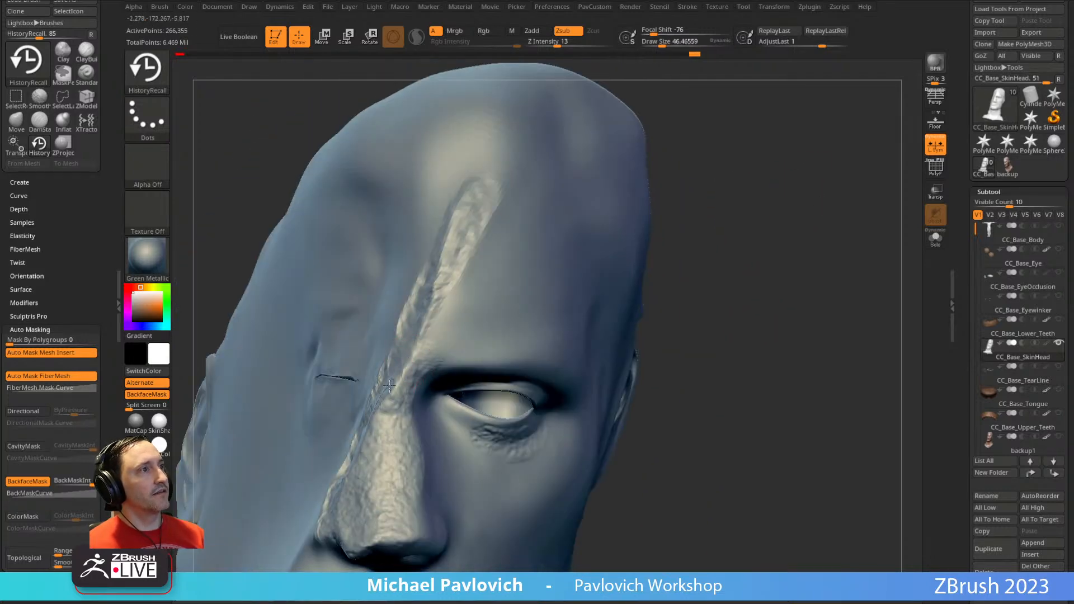
{"action": "left_click_drag", "start_coordinate": [400, 368], "coordinate": [398, 376]}
{"action": "left_click_drag", "start_coordinate": [668, 302], "coordinate": [711, 296]}
{"action": "left_click_drag", "start_coordinate": [565, 285], "coordinate": [635, 278]}
{"action": "left_click_drag", "start_coordinate": [394, 302], "coordinate": [355, 385], "text": "shift"}
{"action": "left_click_drag", "start_coordinate": [500, 346], "coordinate": [515, 307], "text": "alt"}
{"action": "left_click_drag", "start_coordinate": [376, 330], "coordinate": [355, 388], "text": "shift"}
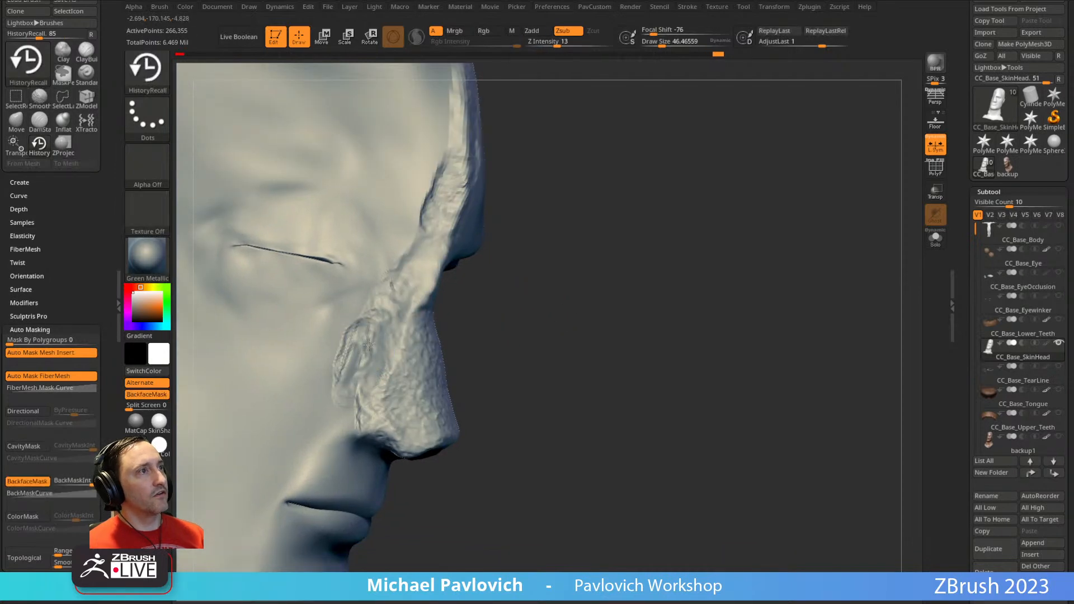
- Extend the HistoryRecall detail down the broken side of the nose toward the upper lip, smoothing the rough spots
{"action": "left_click_drag", "start_coordinate": [491, 362], "coordinate": [508, 317], "text": "alt"}
{"action": "mouse_move", "coordinate": [372, 363]}
{"action": "left_mouse_down"}
{"action": "mouse_move", "coordinate": [370, 380]}
{"action": "mouse_move", "coordinate": [353, 372]}
{"action": "mouse_move", "coordinate": [349, 384]}
{"action": "left_mouse_up"}
{"action": "left_click_drag", "start_coordinate": [563, 332], "coordinate": [526, 337]}
{"action": "left_click_drag", "start_coordinate": [357, 359], "coordinate": [351, 373], "text": "shift"}
{"action": "left_click_drag", "start_coordinate": [356, 359], "coordinate": [342, 376]}
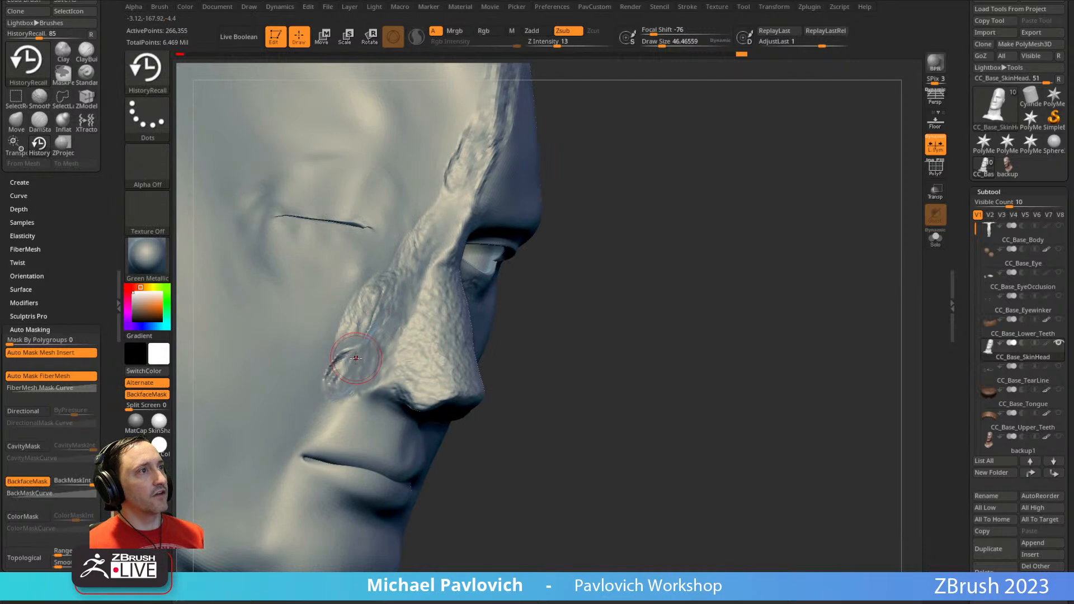
{"action": "left_click_drag", "start_coordinate": [562, 324], "coordinate": [593, 322]}
{"action": "left_click_drag", "start_coordinate": [337, 348], "coordinate": [320, 367]}
{"action": "mouse_move", "coordinate": [592, 311]}
{"action": "left_mouse_down"}
{"action": "mouse_move", "coordinate": [566, 322]}
{"action": "mouse_move", "coordinate": [708, 369]}
{"action": "mouse_move", "coordinate": [662, 275]}
{"action": "mouse_move", "coordinate": [626, 280]}
{"action": "left_mouse_up"}
{"action": "left_click_drag", "start_coordinate": [760, 190], "coordinate": [707, 280]}
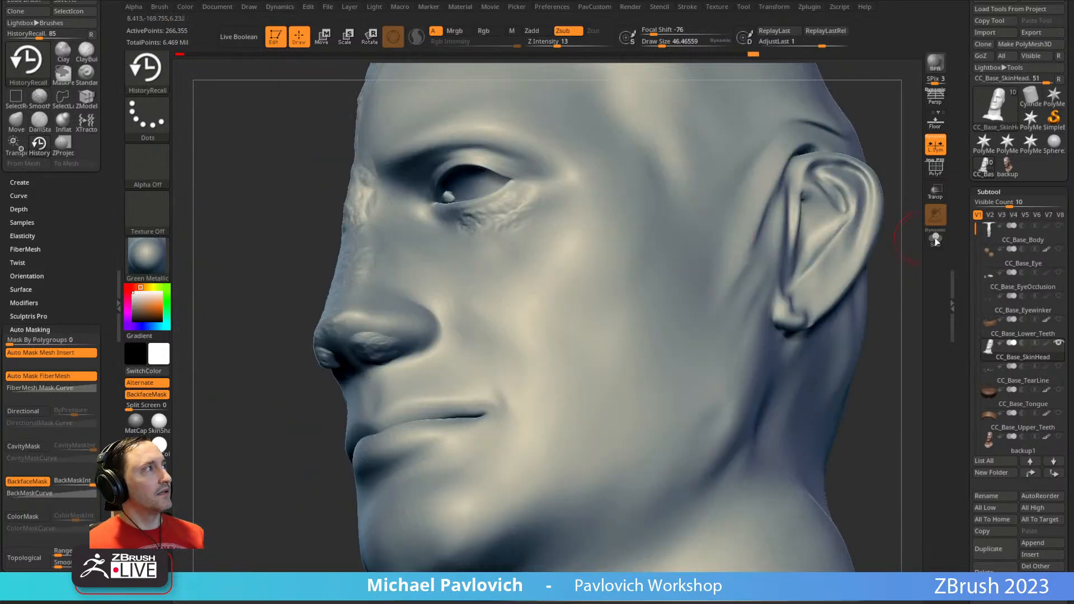
- Show the backup1 scan together with the head to compare how their surfaces line up
{"action": "left_click_drag", "start_coordinate": [896, 381], "coordinate": [919, 398]}
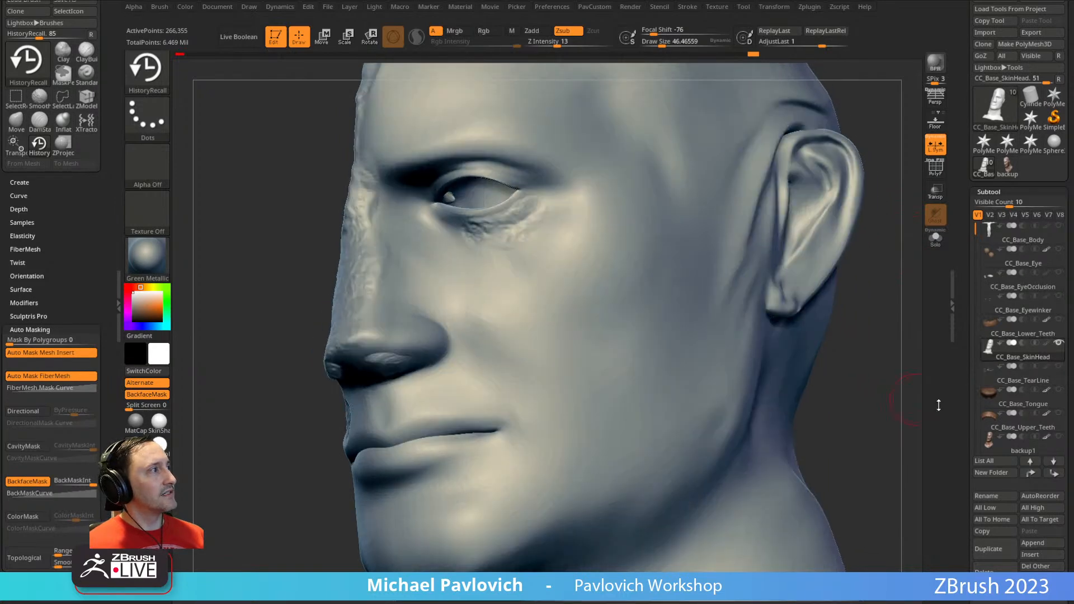
{"action": "left_click", "coordinate": [1059, 437]}
{"action": "left_click_drag", "start_coordinate": [878, 426], "coordinate": [851, 426]}
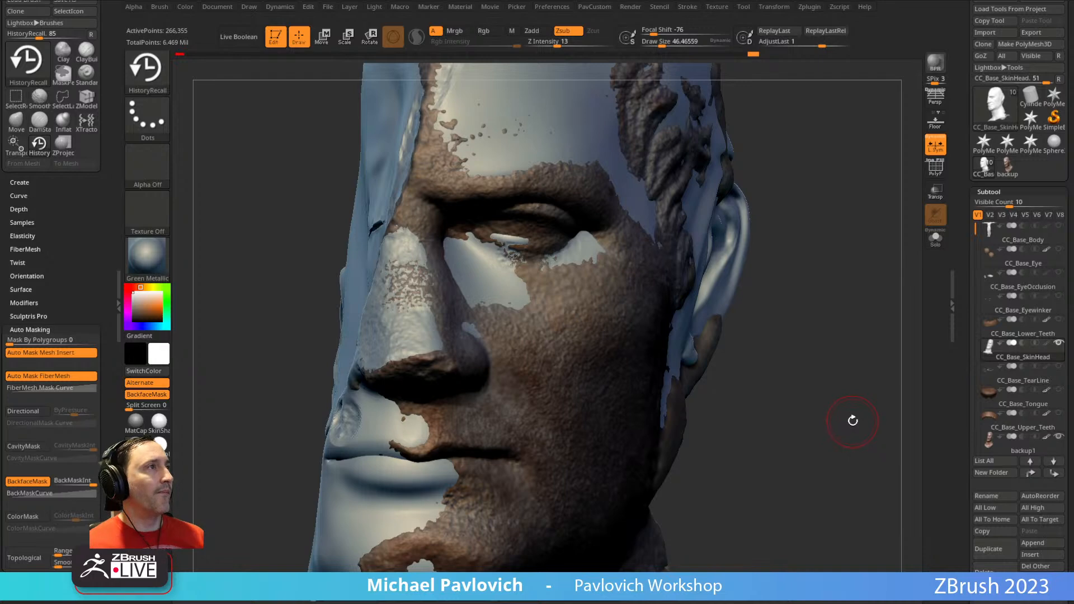
- Isolate the head and roll its undo history back to before the stone detail was recalled
{"action": "left_click", "coordinate": [694, 54]}
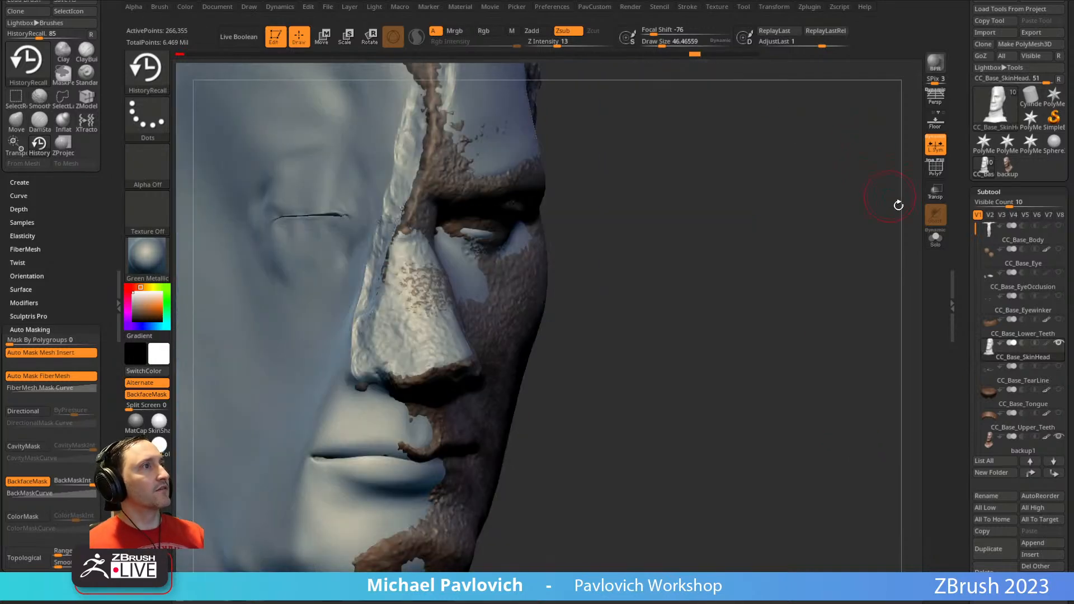
{"action": "left_click", "coordinate": [935, 235]}
{"action": "left_click_drag", "start_coordinate": [616, 54], "coordinate": [577, 54]}
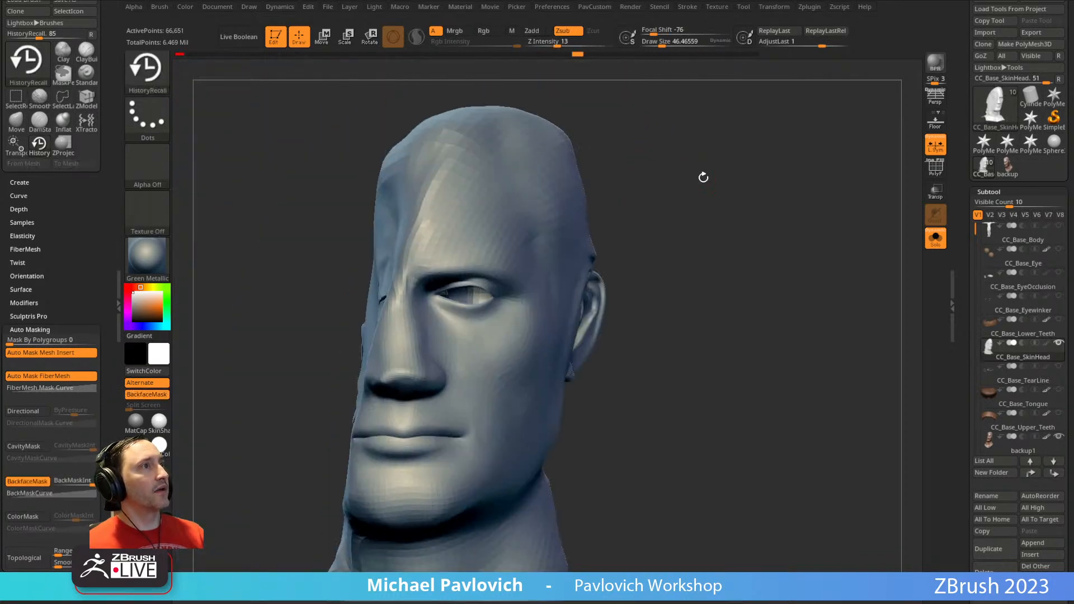
- Select the backup1 scan, show it with the head again and shift it slightly with the gizmo to line up the faces
{"action": "left_click", "coordinate": [1018, 451]}
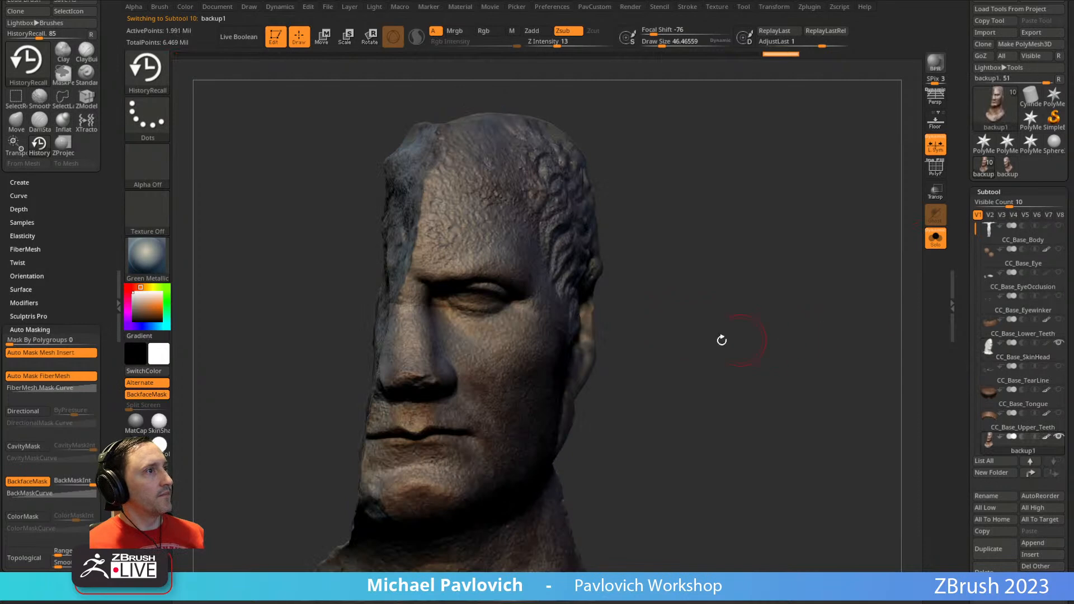
{"action": "key", "text": "w"}
{"action": "left_click_drag", "start_coordinate": [709, 314], "coordinate": [733, 280], "text": "alt"}
{"action": "left_click", "coordinate": [935, 239]}
{"action": "left_click_drag", "start_coordinate": [806, 271], "coordinate": [824, 285], "text": "alt"}
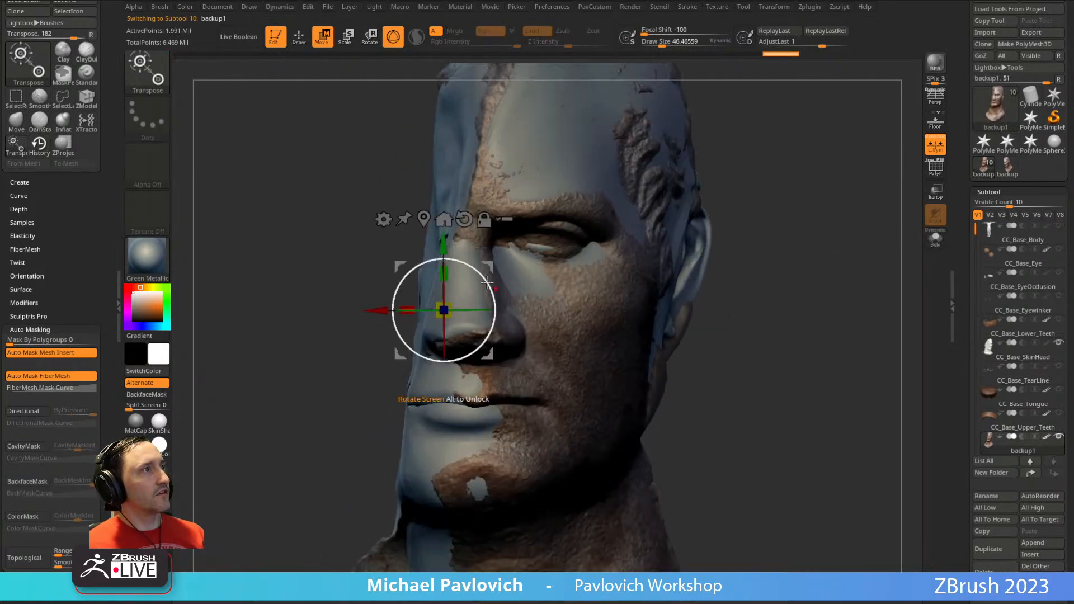
{"action": "mouse_move", "coordinate": [490, 267]}
{"action": "left_mouse_down"}
{"action": "mouse_move", "coordinate": [481, 279]}
{"action": "mouse_move", "coordinate": [486, 267]}
{"action": "left_mouse_up"}
{"action": "left_click_drag", "start_coordinate": [845, 227], "coordinate": [786, 218]}
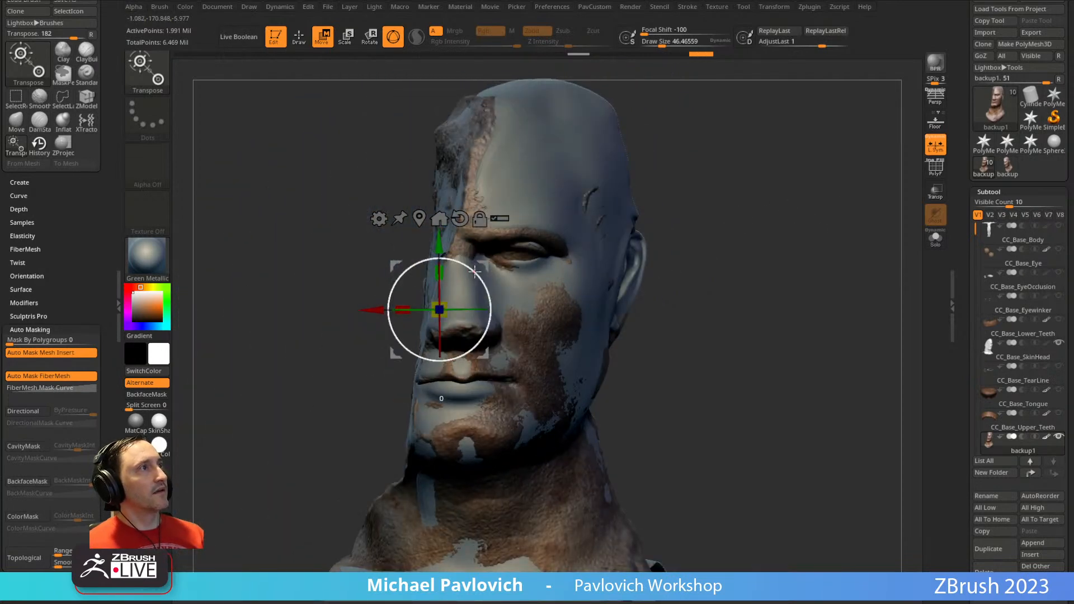
{"action": "left_click_drag", "start_coordinate": [474, 272], "coordinate": [447, 303]}
{"action": "left_click_drag", "start_coordinate": [486, 268], "coordinate": [484, 269]}
{"action": "left_click_drag", "start_coordinate": [735, 351], "coordinate": [894, 235], "text": "alt"}
{"action": "left_click_drag", "start_coordinate": [765, 162], "coordinate": [648, 248], "text": "alt"}
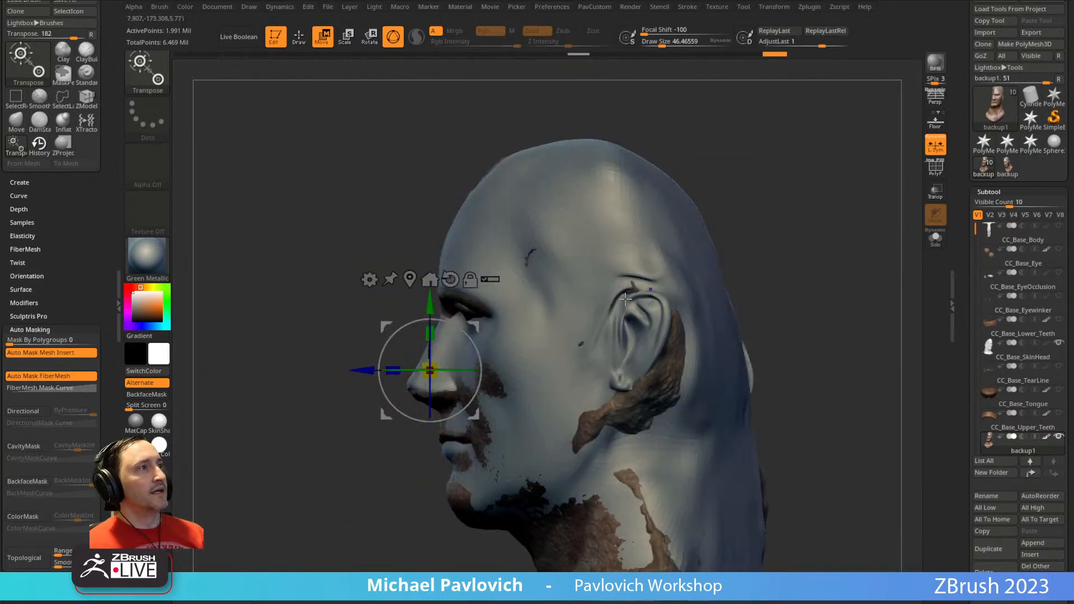
- Adjust the backup1 scan's placement from side and three-quarter views so its ear, cheek and nose match the head
{"action": "left_click_drag", "start_coordinate": [821, 262], "coordinate": [837, 262]}
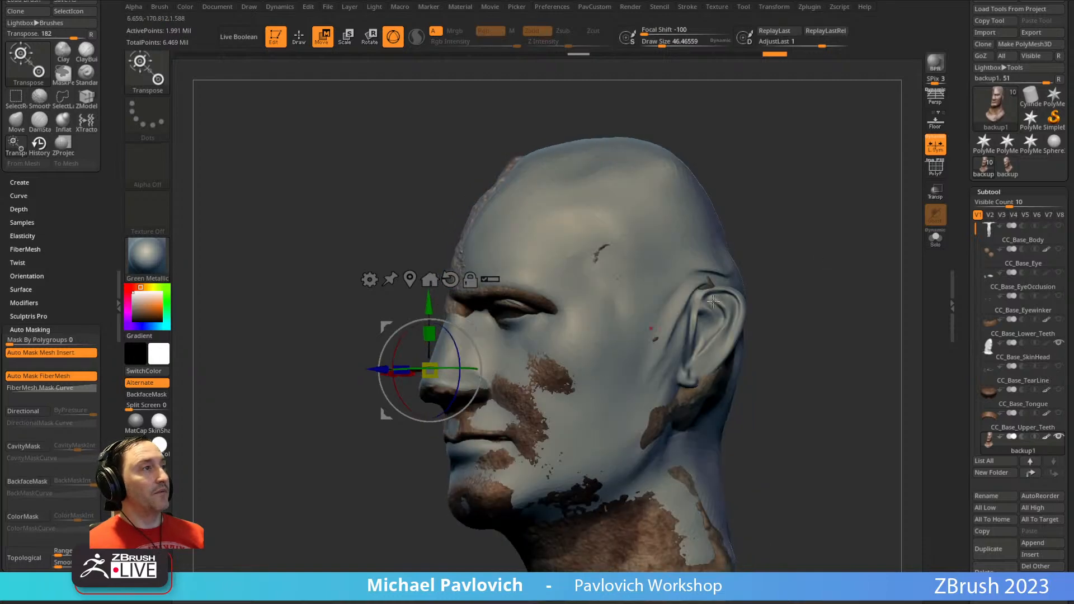
{"action": "left_click_drag", "start_coordinate": [642, 333], "coordinate": [606, 386]}
{"action": "left_click_drag", "start_coordinate": [742, 250], "coordinate": [811, 261]}
{"action": "mouse_move", "coordinate": [679, 262]}
{"action": "left_mouse_down"}
{"action": "mouse_move", "coordinate": [647, 264]}
{"action": "mouse_move", "coordinate": [678, 288]}
{"action": "mouse_move", "coordinate": [662, 265]}
{"action": "left_mouse_up"}
{"action": "mouse_move", "coordinate": [627, 300]}
{"action": "left_mouse_down"}
{"action": "mouse_move", "coordinate": [700, 263]}
{"action": "mouse_move", "coordinate": [667, 266]}
{"action": "mouse_move", "coordinate": [625, 303]}
{"action": "left_mouse_up"}
{"action": "left_click_drag", "start_coordinate": [883, 218], "coordinate": [772, 255], "text": "alt"}
{"action": "left_click_drag", "start_coordinate": [556, 273], "coordinate": [558, 275]}
{"action": "key", "text": "q"}
{"action": "mouse_move", "coordinate": [814, 182]}
{"action": "left_mouse_down"}
{"action": "mouse_move", "coordinate": [794, 226]}
{"action": "mouse_move", "coordinate": [777, 232]}
{"action": "mouse_move", "coordinate": [799, 215]}
{"action": "mouse_move", "coordinate": [791, 187]}
{"action": "mouse_move", "coordinate": [807, 327]}
{"action": "mouse_move", "coordinate": [812, 233]}
{"action": "mouse_move", "coordinate": [781, 235]}
{"action": "left_mouse_up"}
{"action": "key", "text": "w"}
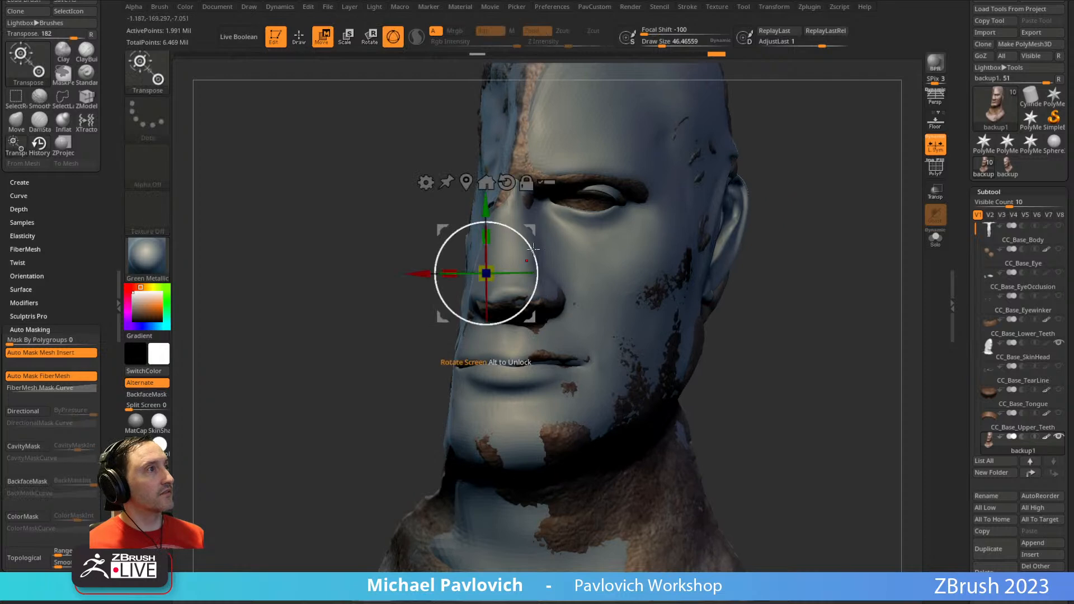
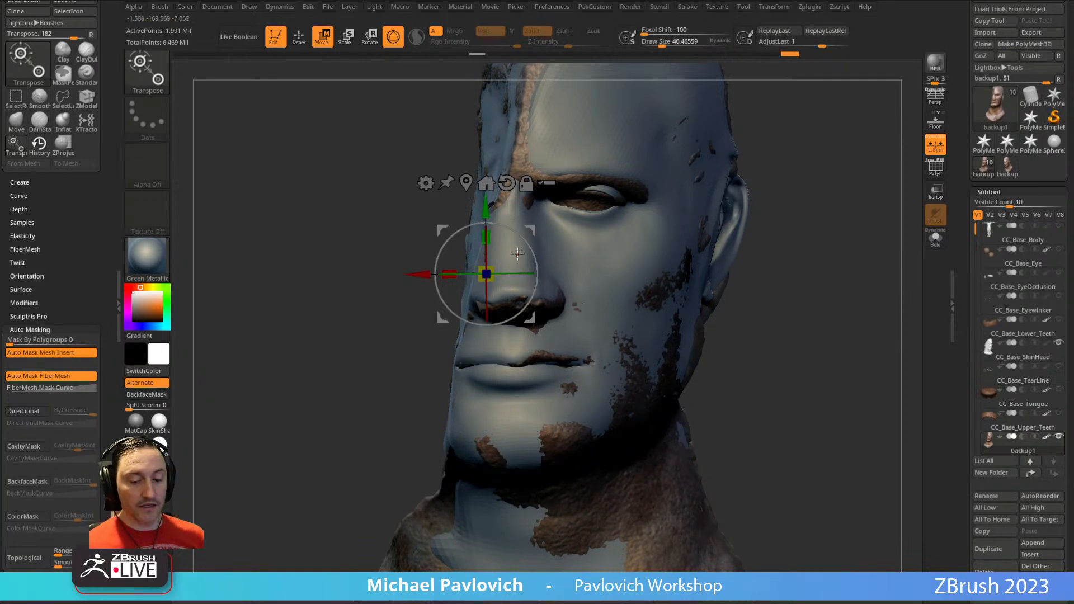
- Draw a Transpose line from the nose out past the cheek and use it to fine-tune the backup1 scan's alignment with the head
{"action": "key", "text": "y"}
{"action": "left_click_drag", "start_coordinate": [517, 241], "coordinate": [840, 331]}
{"action": "key", "text": "r"}
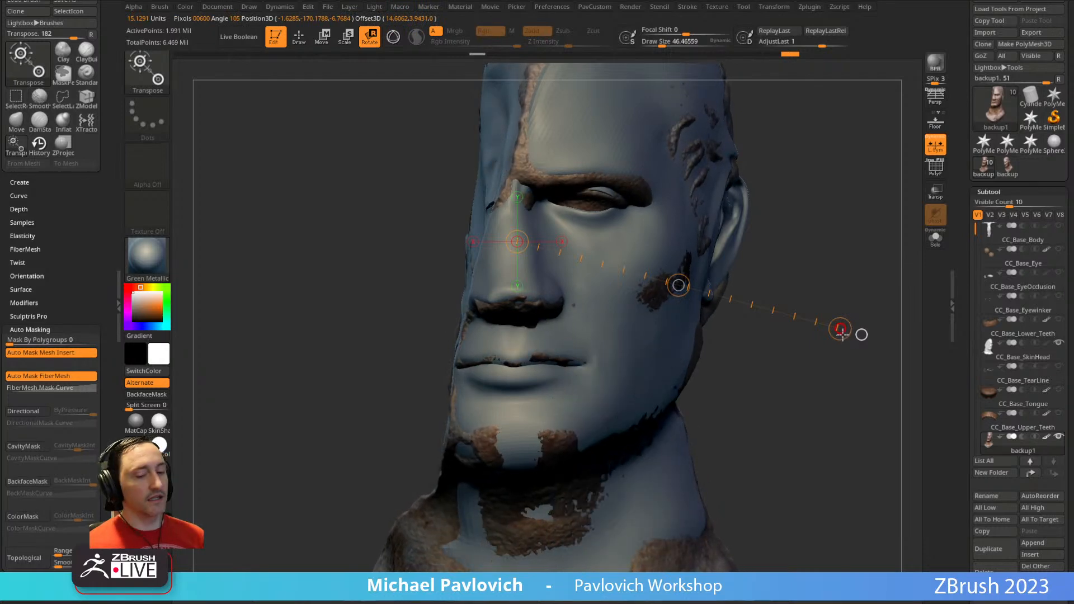
{"action": "key", "text": "w"}
{"action": "left_click_drag", "start_coordinate": [681, 284], "coordinate": [678, 285]}
{"action": "left_click_drag", "start_coordinate": [807, 192], "coordinate": [818, 273], "text": "alt"}
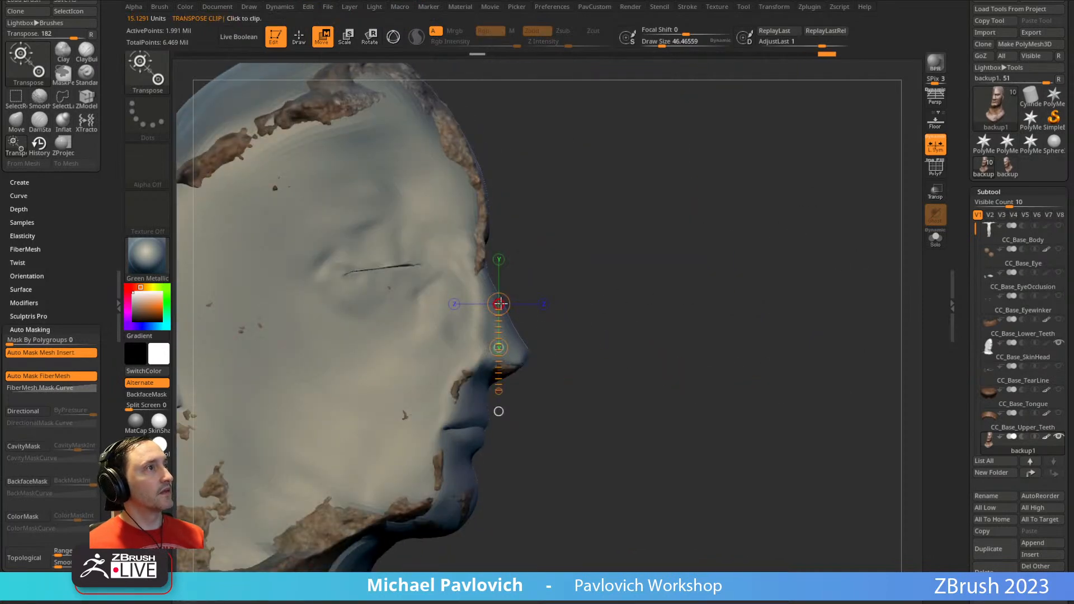
{"action": "left_click_drag", "start_coordinate": [498, 348], "coordinate": [498, 348]}
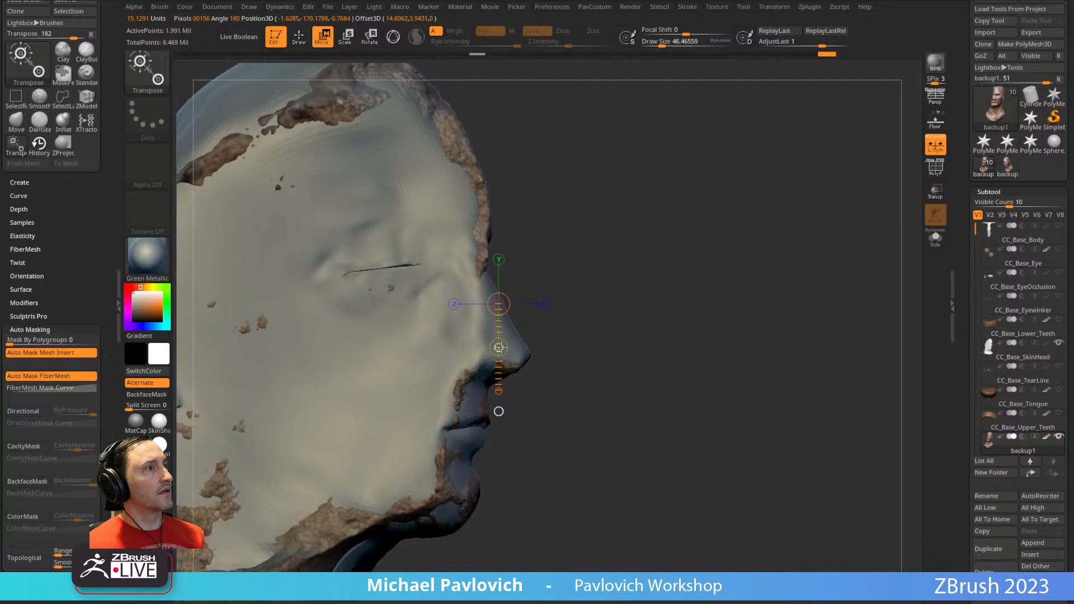
{"action": "key", "text": "q"}
{"action": "left_click_drag", "start_coordinate": [889, 273], "coordinate": [788, 265]}
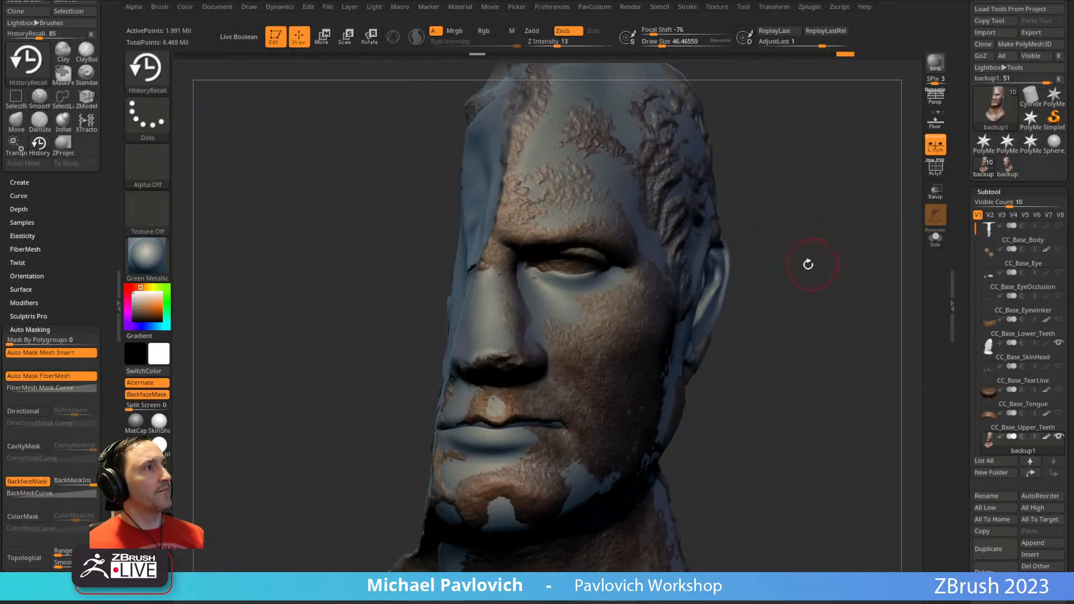
- Nudge the backup1 scan once more with the Transpose line and the gizmo, and return to Draw mode
{"action": "key", "text": "w"}
{"action": "left_click_drag", "start_coordinate": [661, 348], "coordinate": [659, 343]}
{"action": "key", "text": "q"}
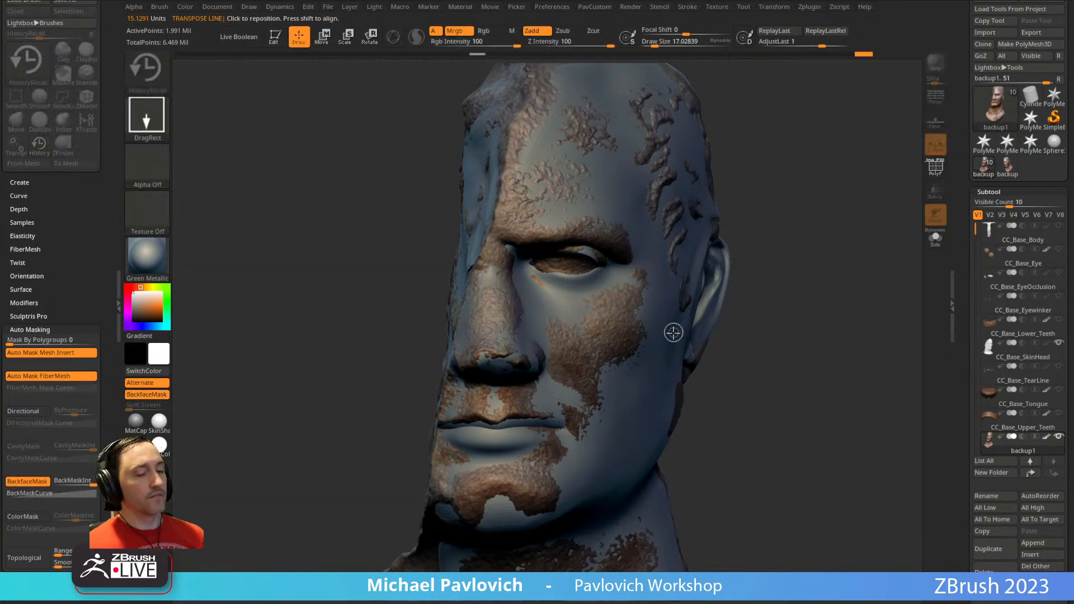
{"action": "key", "text": "w"}
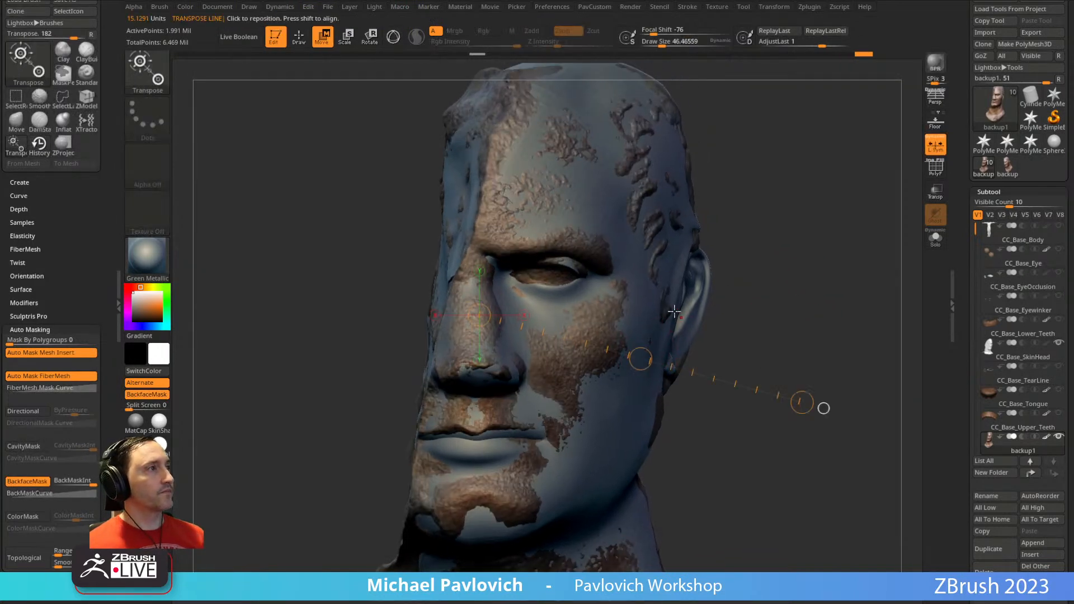
{"action": "key", "text": "y"}
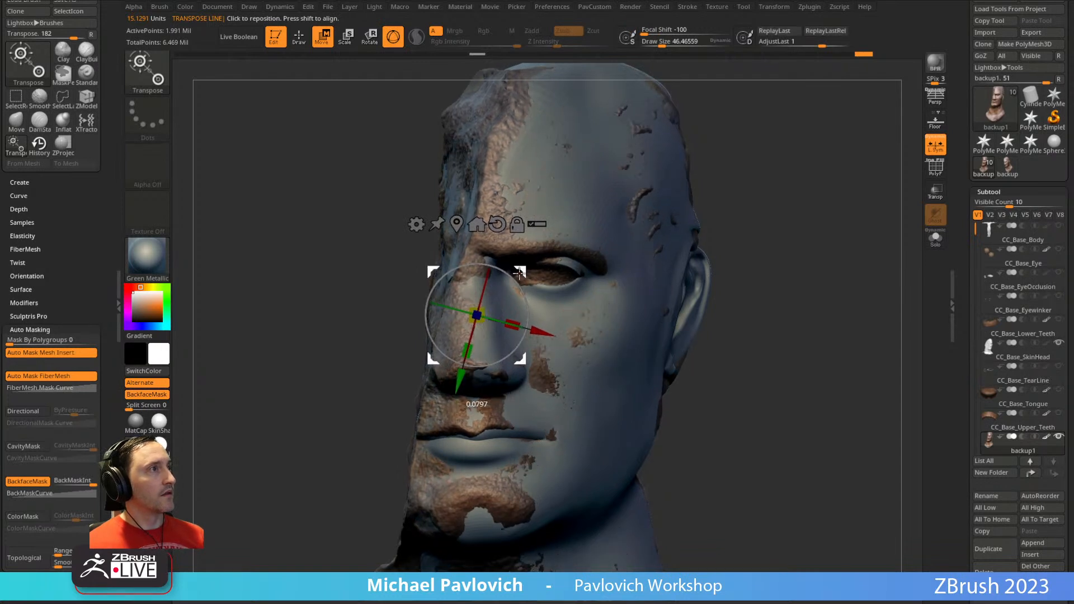
{"action": "key", "text": "q"}
{"action": "key", "text": "ctrl"}
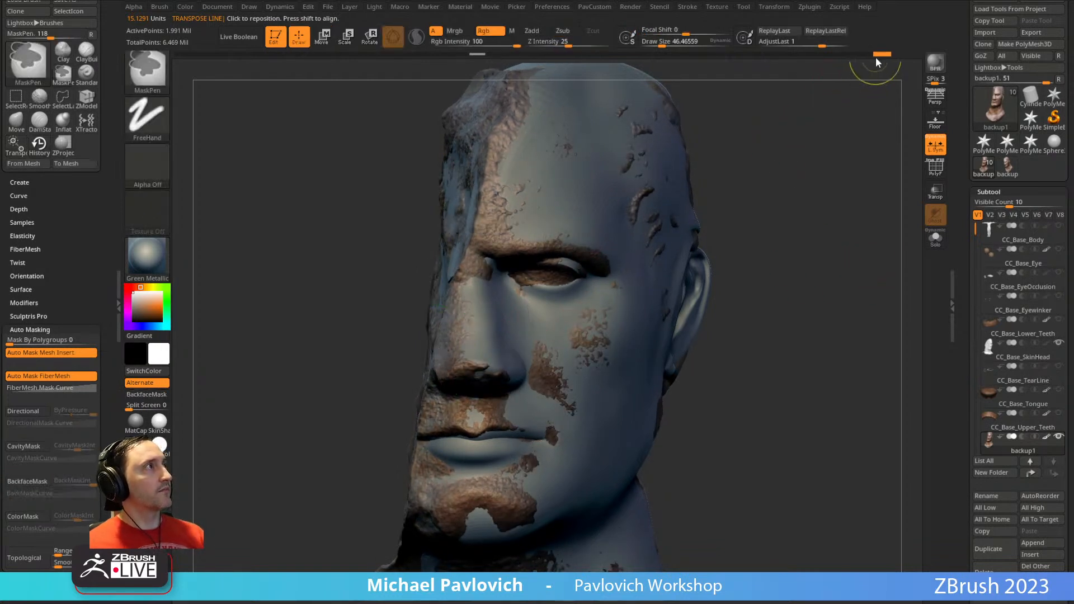
- Select CC_Base_SkinHead, pick the HistoryRecall brush and brush stone detail onto the nose
{"action": "left_click", "coordinate": [1023, 357]}
{"action": "key", "text": "b"}
{"action": "key", "text": "h"}
{"action": "key", "text": "r"}
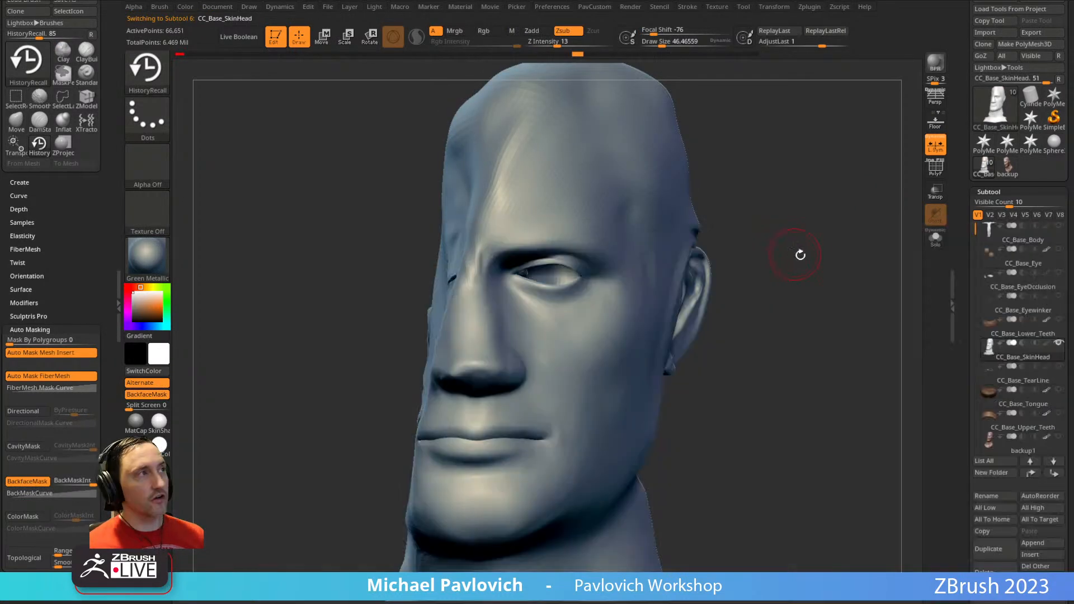
{"action": "left_click_drag", "start_coordinate": [793, 251], "coordinate": [889, 257]}
{"action": "left_click_drag", "start_coordinate": [457, 338], "coordinate": [443, 331]}
{"action": "left_click", "coordinate": [463, 362]}
- Brush HistoryRecall detail below the intact eye and along the nose at Draw Size about 24
{"action": "left_click_drag", "start_coordinate": [702, 321], "coordinate": [503, 358]}
{"action": "left_click_drag", "start_coordinate": [816, 215], "coordinate": [769, 252]}
{"action": "left_click_drag", "start_coordinate": [521, 358], "coordinate": [545, 359]}
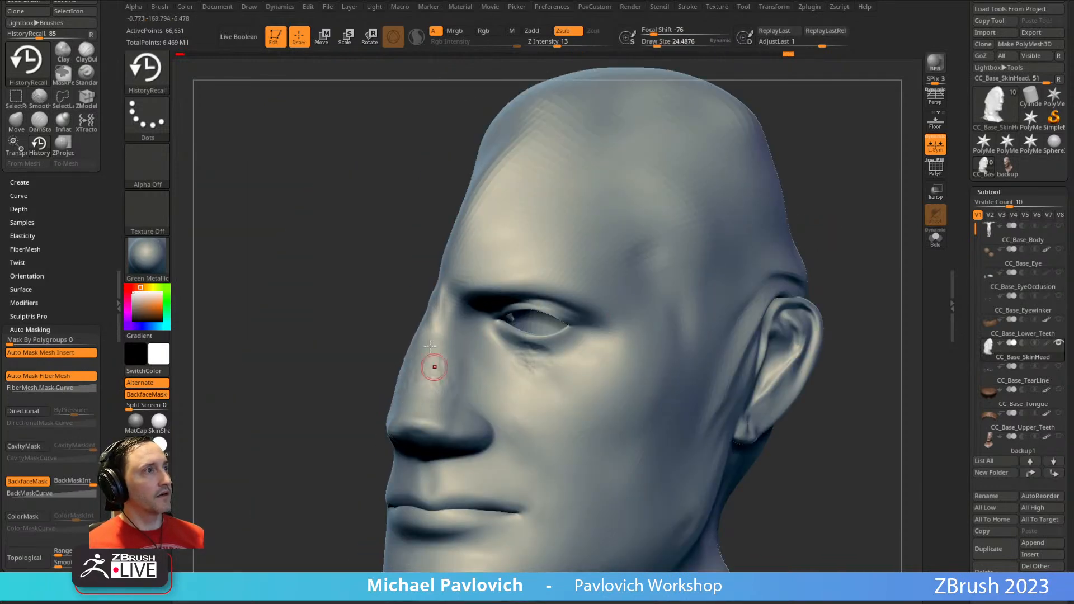
{"action": "left_click_drag", "start_coordinate": [318, 364], "coordinate": [428, 336]}
{"action": "mouse_move", "coordinate": [836, 198]}
{"action": "left_mouse_down"}
{"action": "mouse_move", "coordinate": [815, 233]}
{"action": "mouse_move", "coordinate": [831, 224]}
{"action": "left_mouse_up"}
{"action": "mouse_move", "coordinate": [447, 358]}
{"action": "left_mouse_down"}
{"action": "mouse_move", "coordinate": [422, 355]}
{"action": "mouse_move", "coordinate": [411, 378]}
{"action": "left_mouse_up"}
- Enlarge the brush to Draw Size about 41 and recall detail over the intact eyebrow and the inner corner of the eye
{"action": "left_click_drag", "start_coordinate": [772, 235], "coordinate": [654, 224]}
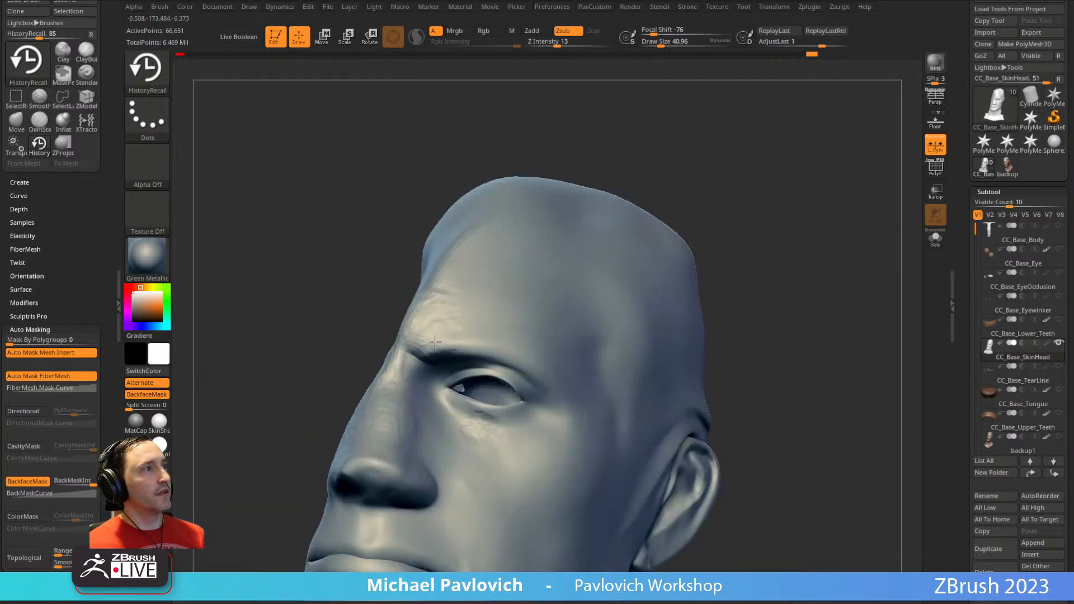
{"action": "left_click_drag", "start_coordinate": [777, 229], "coordinate": [731, 197]}
{"action": "left_click_drag", "start_coordinate": [529, 352], "coordinate": [551, 373]}
{"action": "mouse_move", "coordinate": [694, 174]}
{"action": "left_mouse_down"}
{"action": "mouse_move", "coordinate": [690, 197]}
{"action": "mouse_move", "coordinate": [733, 196]}
{"action": "left_mouse_up"}
{"action": "mouse_move", "coordinate": [414, 341]}
{"action": "left_mouse_down"}
{"action": "mouse_move", "coordinate": [425, 342]}
{"action": "mouse_move", "coordinate": [418, 350]}
{"action": "left_mouse_up"}
{"action": "left_click_drag", "start_coordinate": [727, 219], "coordinate": [640, 240]}
{"action": "left_click_drag", "start_coordinate": [420, 383], "coordinate": [426, 381]}
{"action": "left_click_drag", "start_coordinate": [774, 190], "coordinate": [825, 193]}
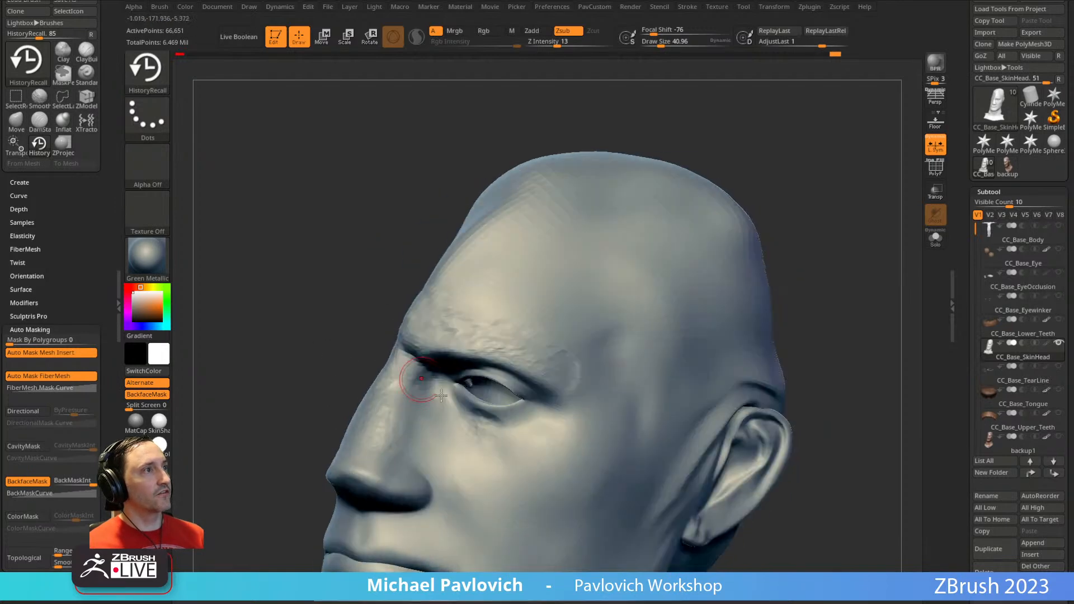
- Brush HistoryRecall detail under the intact eye, across the cheekbone and around the outer eye corner and brow
{"action": "left_click_drag", "start_coordinate": [849, 247], "coordinate": [890, 248]}
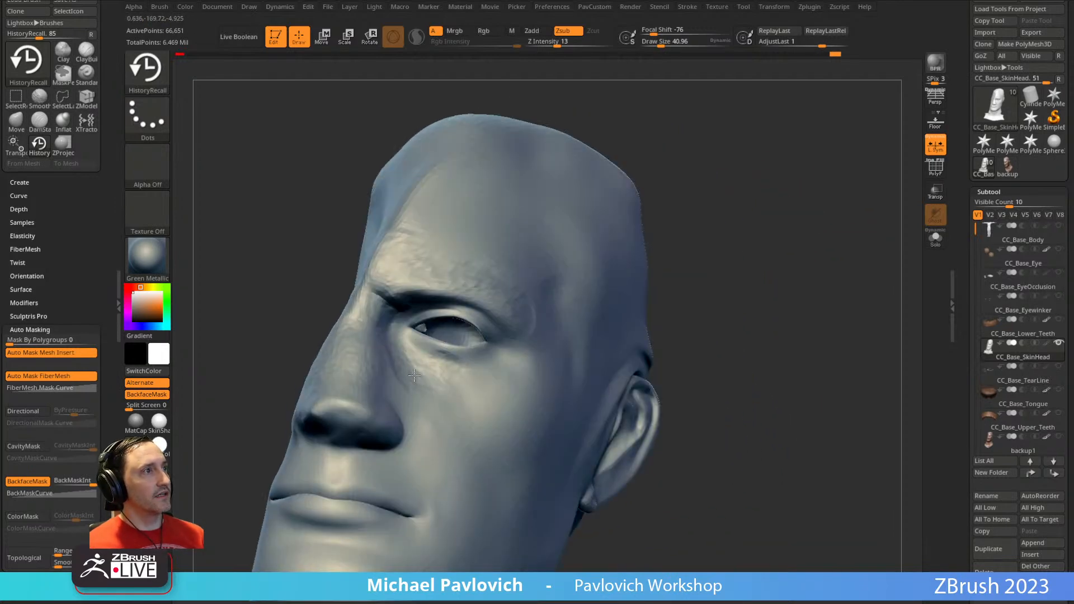
{"action": "left_click_drag", "start_coordinate": [672, 312], "coordinate": [641, 299]}
{"action": "left_click_drag", "start_coordinate": [482, 376], "coordinate": [519, 362]}
{"action": "left_click_drag", "start_coordinate": [739, 291], "coordinate": [715, 260]}
{"action": "mouse_move", "coordinate": [538, 341]}
{"action": "left_mouse_down"}
{"action": "mouse_move", "coordinate": [533, 353]}
{"action": "mouse_move", "coordinate": [559, 346]}
{"action": "left_mouse_up"}
{"action": "left_click_drag", "start_coordinate": [753, 251], "coordinate": [760, 305]}
{"action": "left_click_drag", "start_coordinate": [789, 252], "coordinate": [862, 146]}
{"action": "left_click_drag", "start_coordinate": [447, 287], "coordinate": [435, 276]}
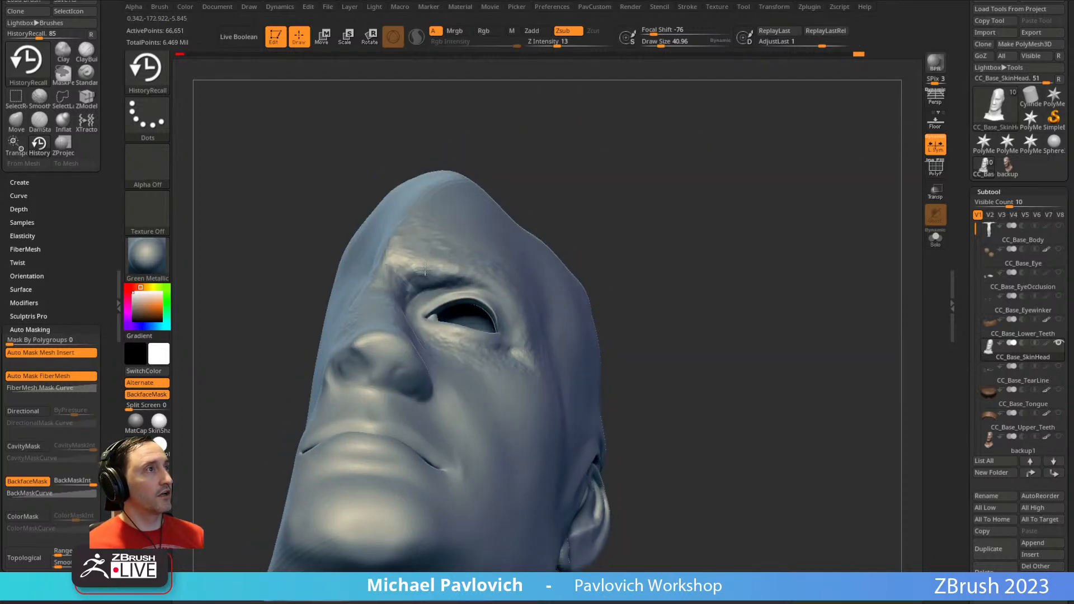
{"action": "left_click_drag", "start_coordinate": [591, 235], "coordinate": [533, 315]}
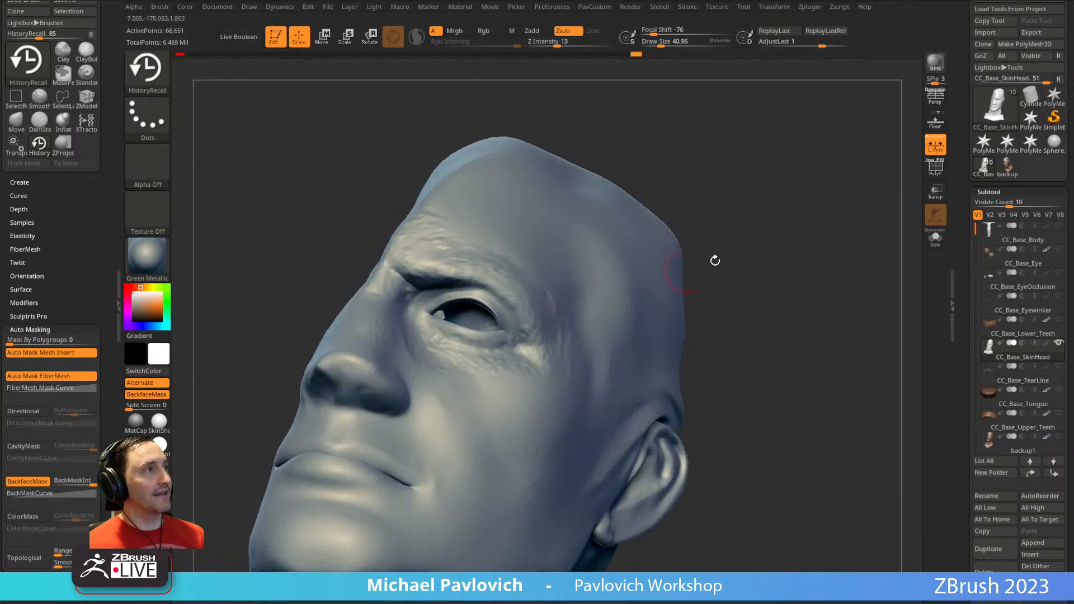
{"action": "left_click_drag", "start_coordinate": [679, 272], "coordinate": [519, 361]}
- Brush HistoryRecall detail over the broken side, the tip and the underside of the nose around the nostril
{"action": "left_click_drag", "start_coordinate": [721, 336], "coordinate": [839, 283]}
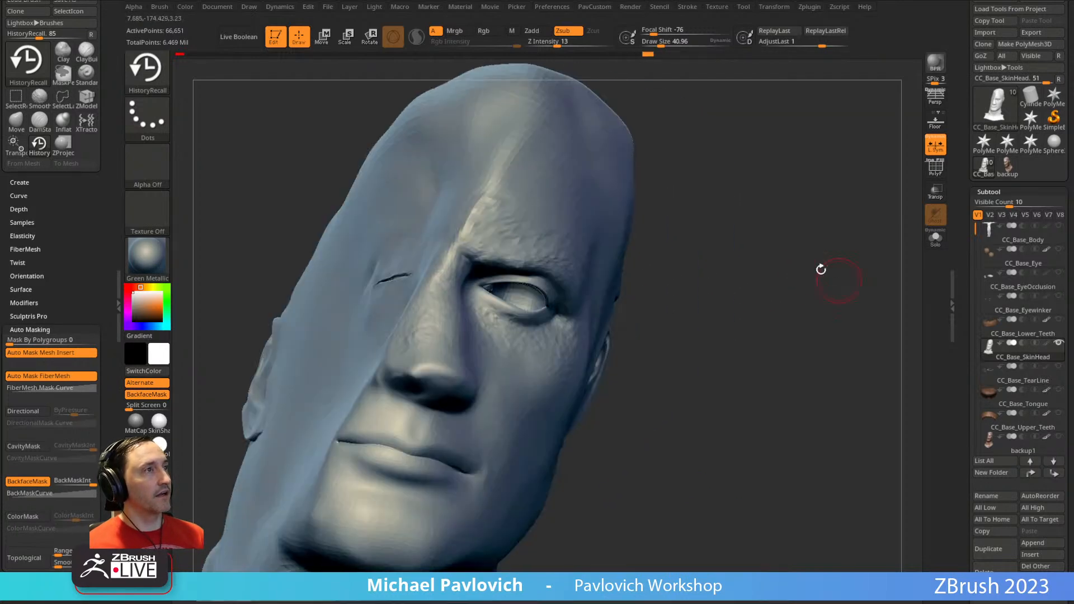
{"action": "left_click_drag", "start_coordinate": [685, 276], "coordinate": [839, 271]}
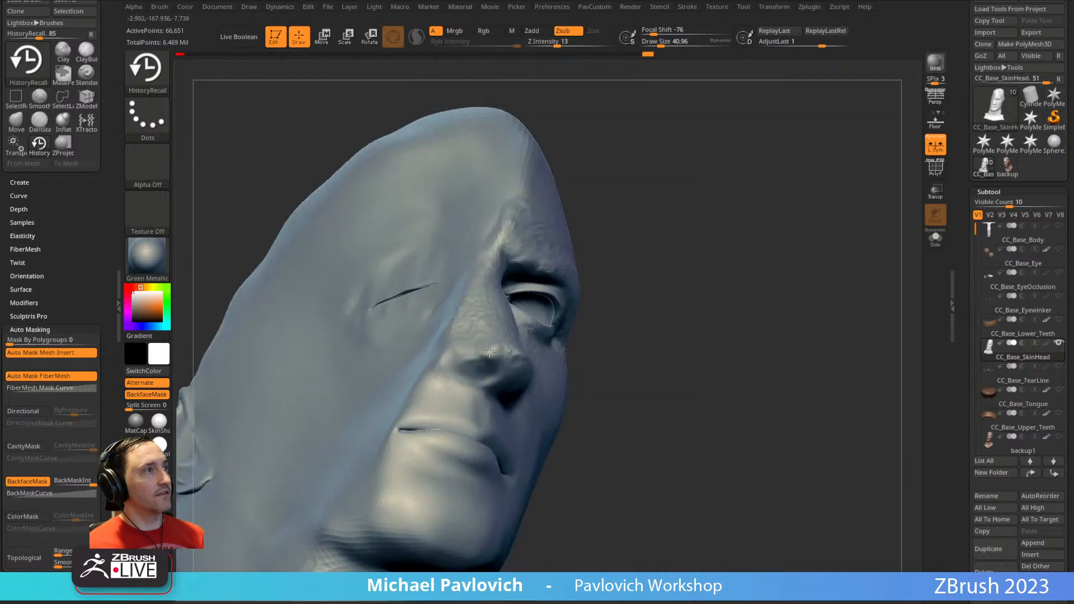
{"action": "left_click_drag", "start_coordinate": [587, 314], "coordinate": [488, 367]}
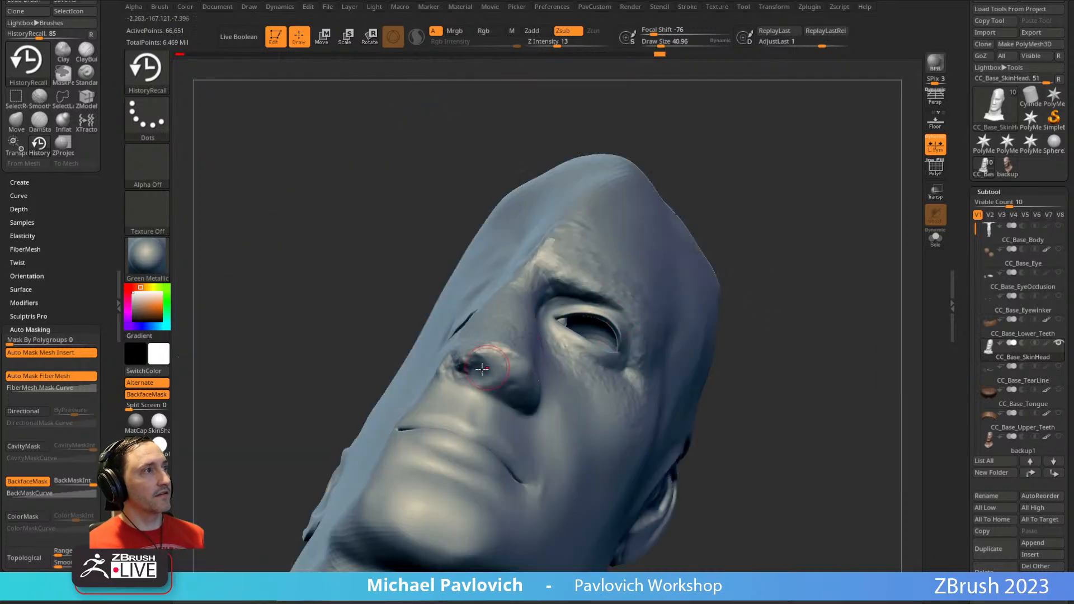
{"action": "left_click_drag", "start_coordinate": [786, 309], "coordinate": [582, 334]}
{"action": "left_click_drag", "start_coordinate": [516, 386], "coordinate": [545, 417]}
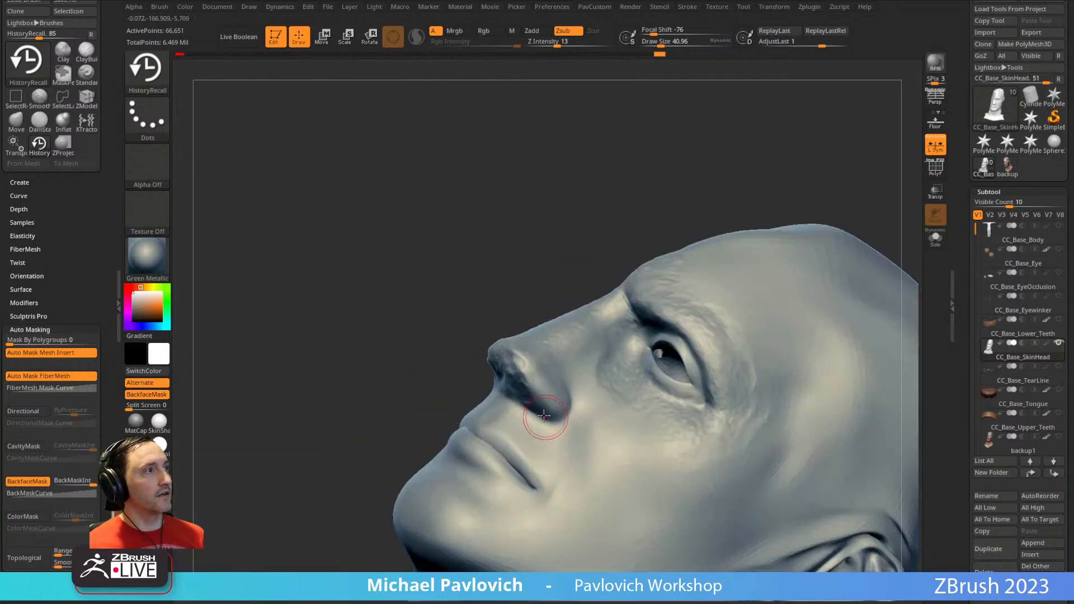
{"action": "left_click_drag", "start_coordinate": [488, 291], "coordinate": [521, 366]}
- Inspect the broken side's upper eyelid polygroup by isolating and hiding it, then smooth the seam of the closed eye
{"action": "mouse_move", "coordinate": [719, 257]}
{"action": "left_mouse_down"}
{"action": "mouse_move", "coordinate": [863, 232]}
{"action": "mouse_move", "coordinate": [791, 297]}
{"action": "mouse_move", "coordinate": [795, 279]}
{"action": "left_mouse_up"}
{"action": "left_click", "coordinate": [568, 303], "text": "ctrl+shift"}
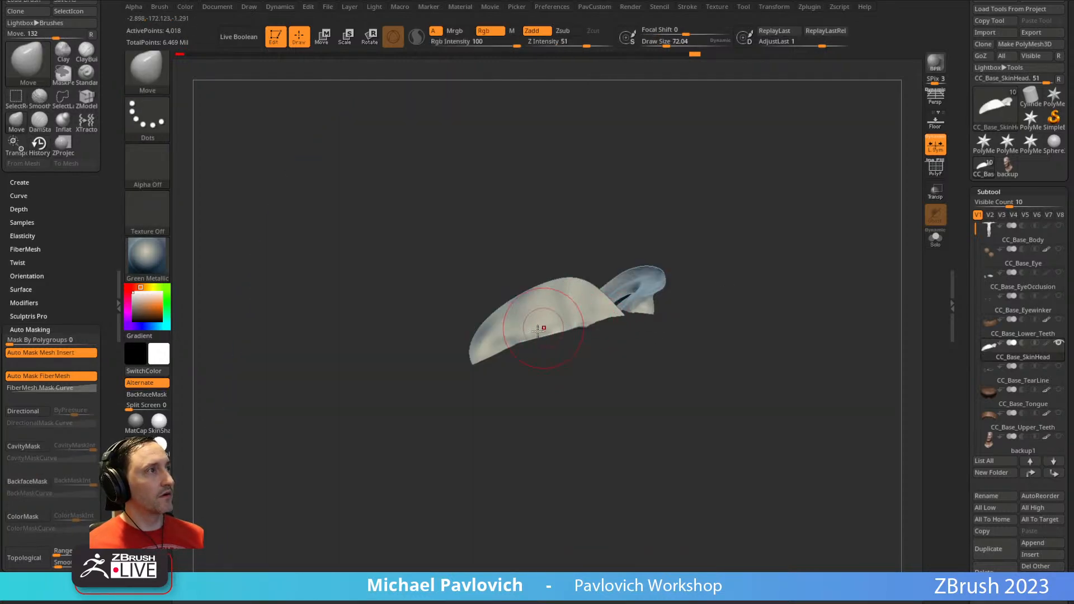
{"action": "left_click", "coordinate": [744, 228], "text": "ctrl+shift"}
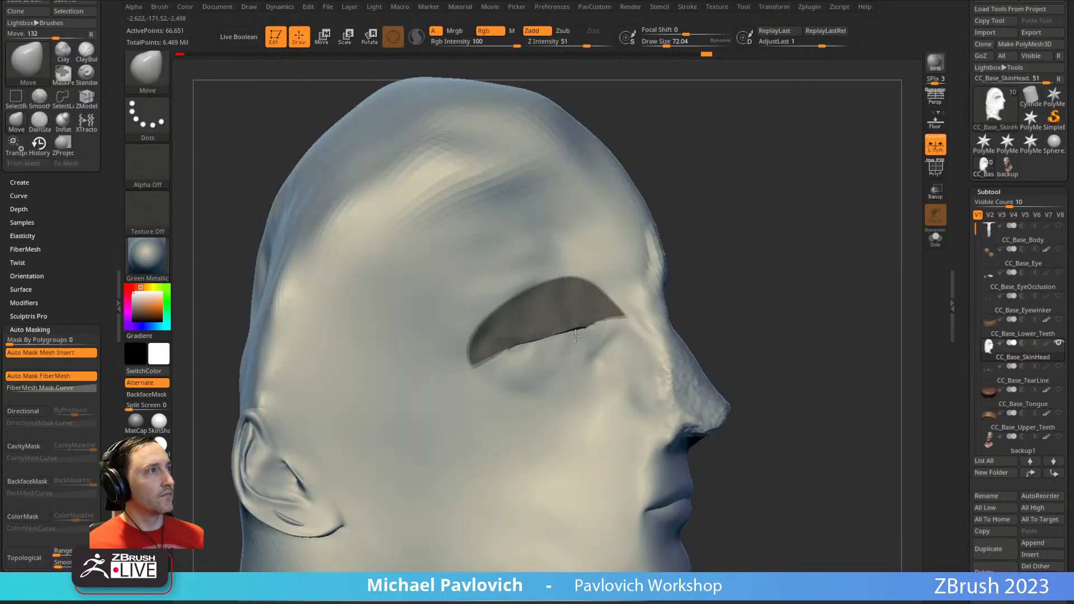
{"action": "key", "text": "ctrl+shift+a"}
{"action": "left_click_drag", "start_coordinate": [605, 318], "coordinate": [533, 346], "text": "shift"}
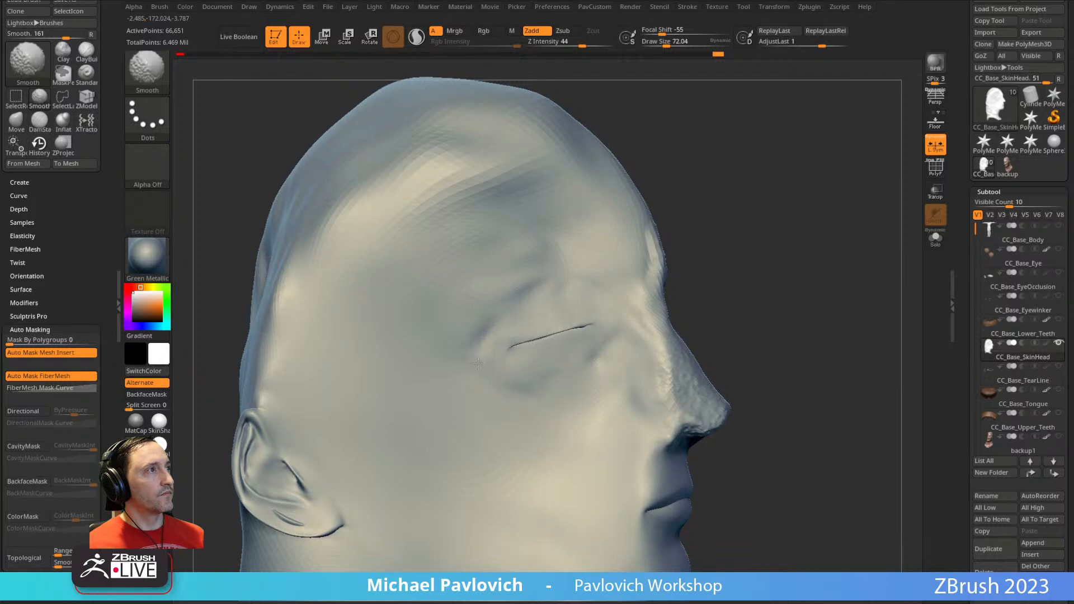
- Brush HistoryRecall detail around the closed eye and up toward the centre of the brow at Draw Size about 44
{"action": "mouse_move", "coordinate": [812, 252]}
{"action": "left_mouse_down"}
{"action": "mouse_move", "coordinate": [713, 237]}
{"action": "mouse_move", "coordinate": [710, 246]}
{"action": "left_mouse_up"}
{"action": "key", "text": "b"}
{"action": "key", "text": "h"}
{"action": "key", "text": "r"}
{"action": "mouse_move", "coordinate": [492, 322]}
{"action": "left_mouse_down"}
{"action": "mouse_move", "coordinate": [464, 344]}
{"action": "mouse_move", "coordinate": [503, 313]}
{"action": "mouse_move", "coordinate": [414, 358]}
{"action": "mouse_move", "coordinate": [547, 287]}
{"action": "mouse_move", "coordinate": [531, 312]}
{"action": "left_mouse_up"}
{"action": "key", "text": "s"}
{"action": "mouse_move", "coordinate": [660, 207]}
{"action": "left_mouse_down"}
{"action": "mouse_move", "coordinate": [642, 240]}
{"action": "mouse_move", "coordinate": [469, 314]}
{"action": "left_mouse_up"}
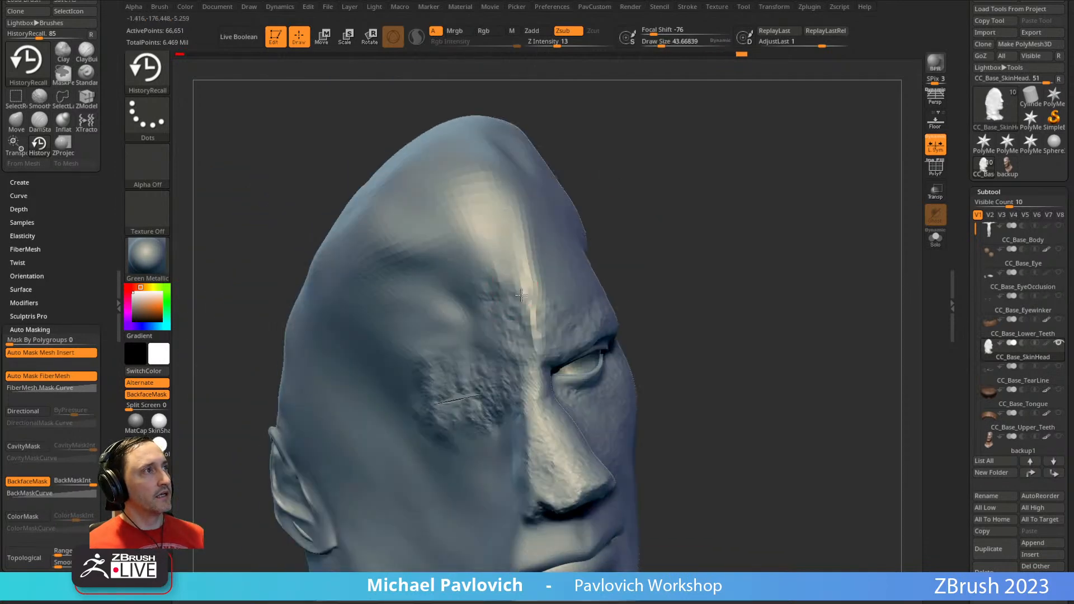
- Brush HistoryRecall detail over the forehead and temple above the intact eye
{"action": "left_click_drag", "start_coordinate": [639, 221], "coordinate": [547, 268]}
{"action": "left_click_drag", "start_coordinate": [645, 239], "coordinate": [609, 226]}
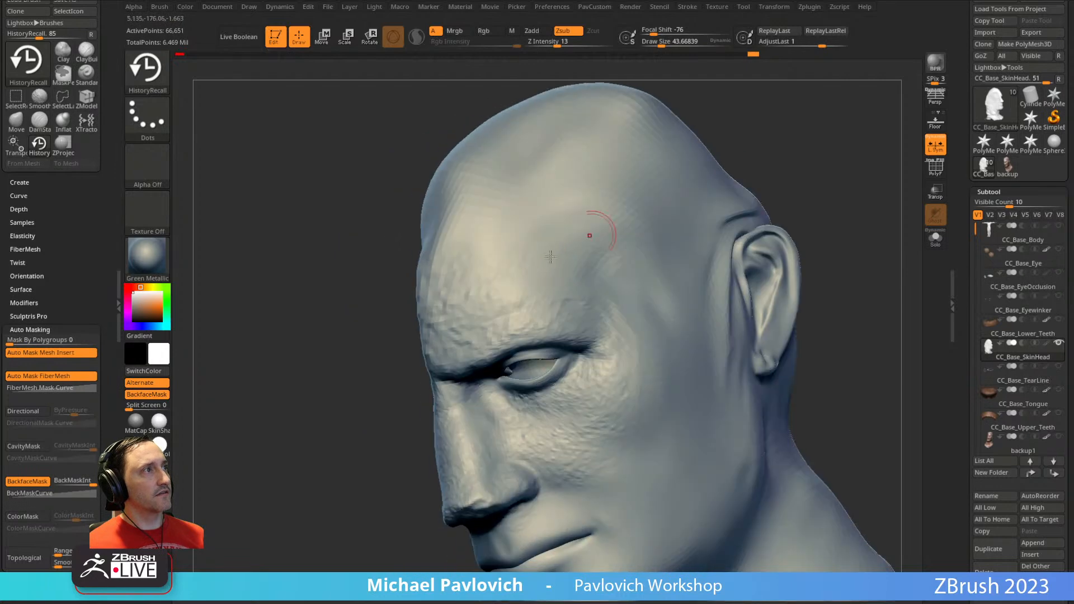
{"action": "mouse_move", "coordinate": [750, 193]}
{"action": "left_mouse_down"}
{"action": "mouse_move", "coordinate": [791, 181]}
{"action": "mouse_move", "coordinate": [733, 182]}
{"action": "left_mouse_up"}
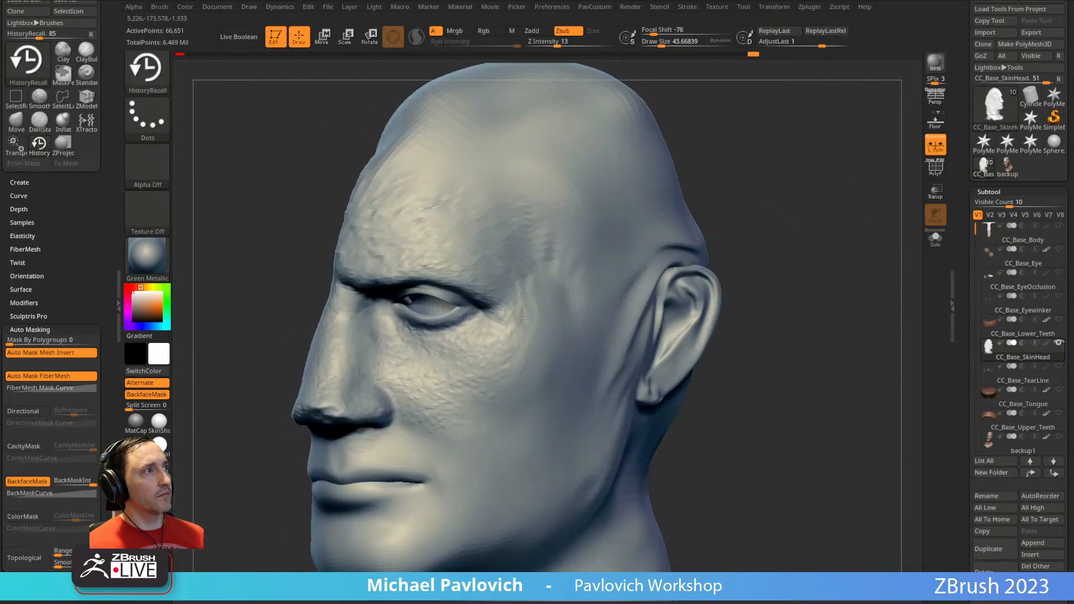
{"action": "left_click_drag", "start_coordinate": [800, 286], "coordinate": [820, 274]}
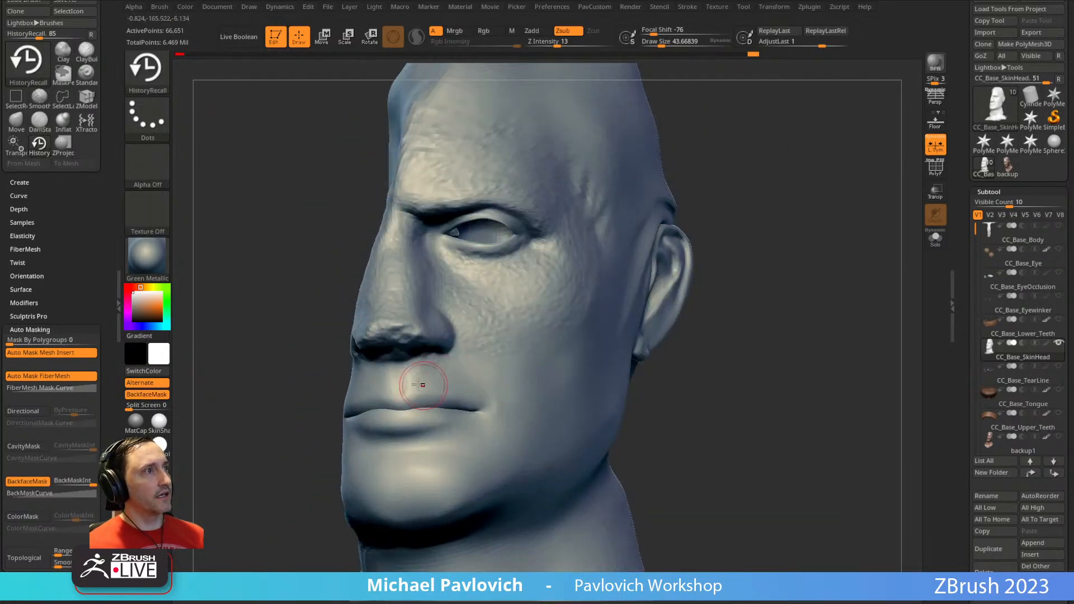
- Reduce the brush to Draw Size about 31 and recall detail over the upper lip and the area beside the nose
{"action": "left_click_drag", "start_coordinate": [714, 318], "coordinate": [802, 287]}
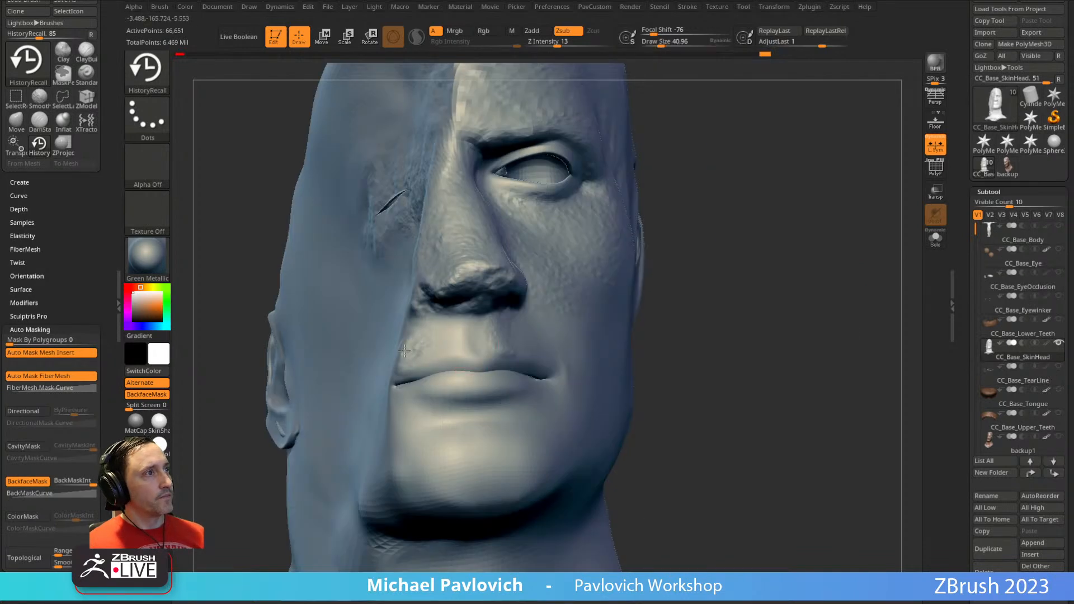
{"action": "left_click_drag", "start_coordinate": [671, 302], "coordinate": [731, 291]}
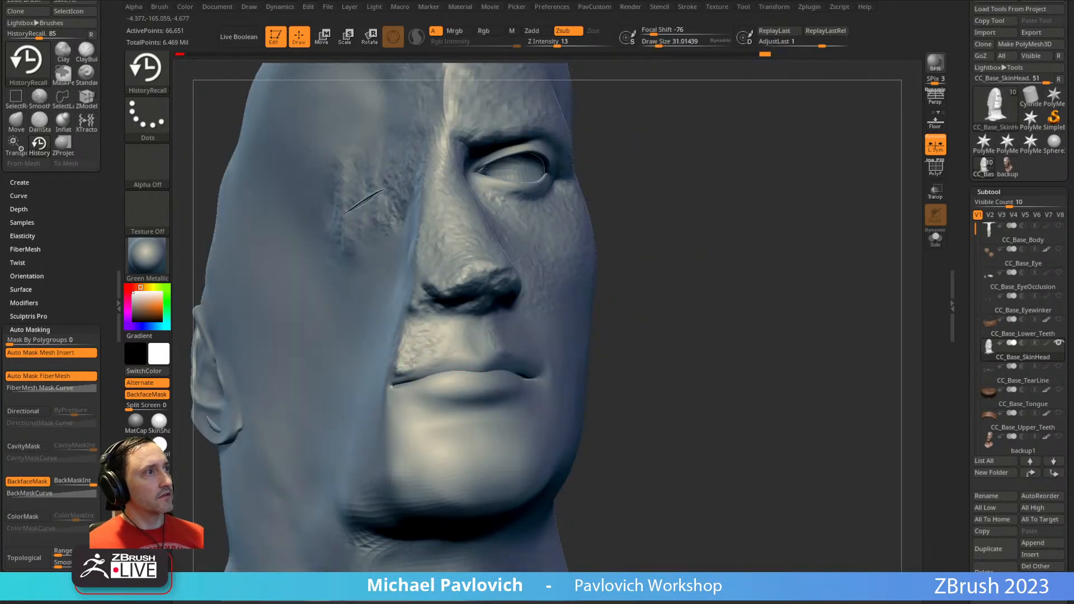
{"action": "left_click_drag", "start_coordinate": [460, 351], "coordinate": [469, 355]}
{"action": "left_click_drag", "start_coordinate": [711, 311], "coordinate": [637, 306]}
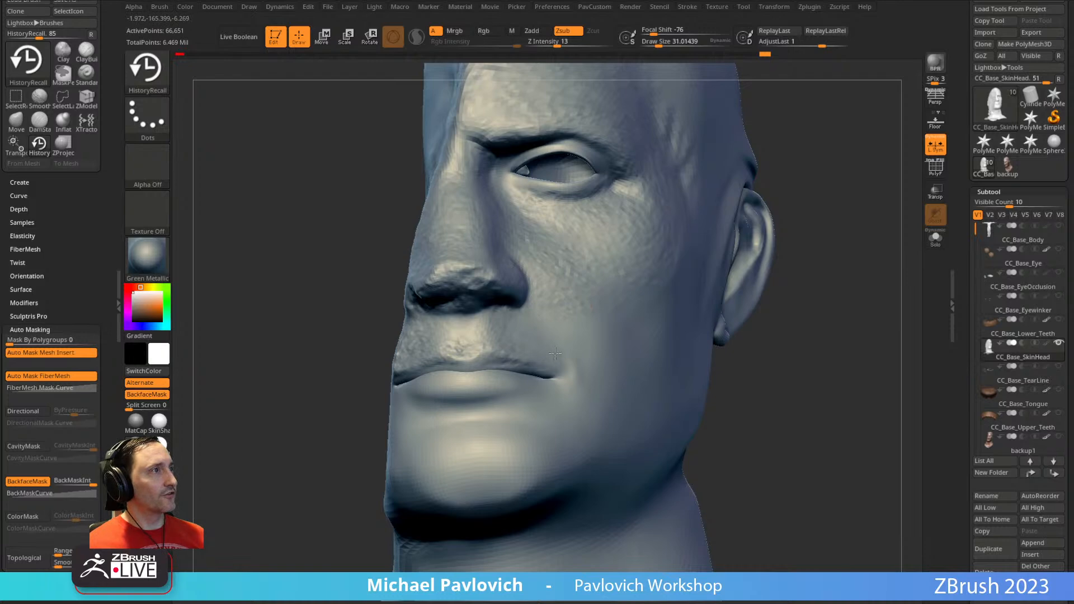
{"action": "left_click_drag", "start_coordinate": [486, 325], "coordinate": [623, 277]}
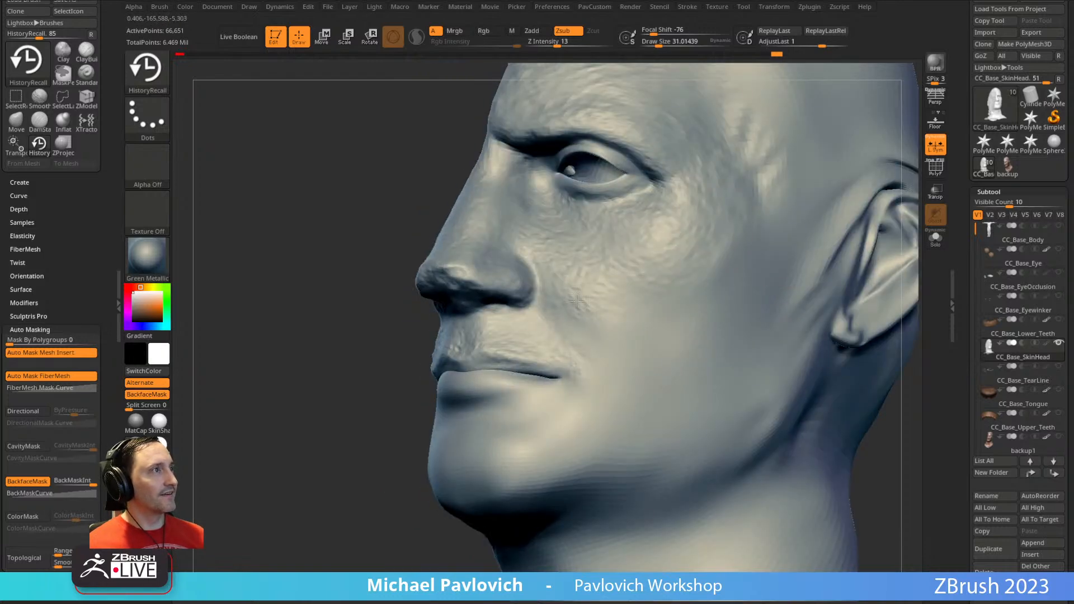
- Brush HistoryRecall detail along the lower lip and down the broken corner of the mouth
{"action": "mouse_move", "coordinate": [557, 285]}
{"action": "left_mouse_down"}
{"action": "mouse_move", "coordinate": [774, 269]}
{"action": "mouse_move", "coordinate": [693, 281]}
{"action": "mouse_move", "coordinate": [503, 376]}
{"action": "left_mouse_up"}
{"action": "right_click_drag", "start_coordinate": [483, 382], "coordinate": [622, 347]}
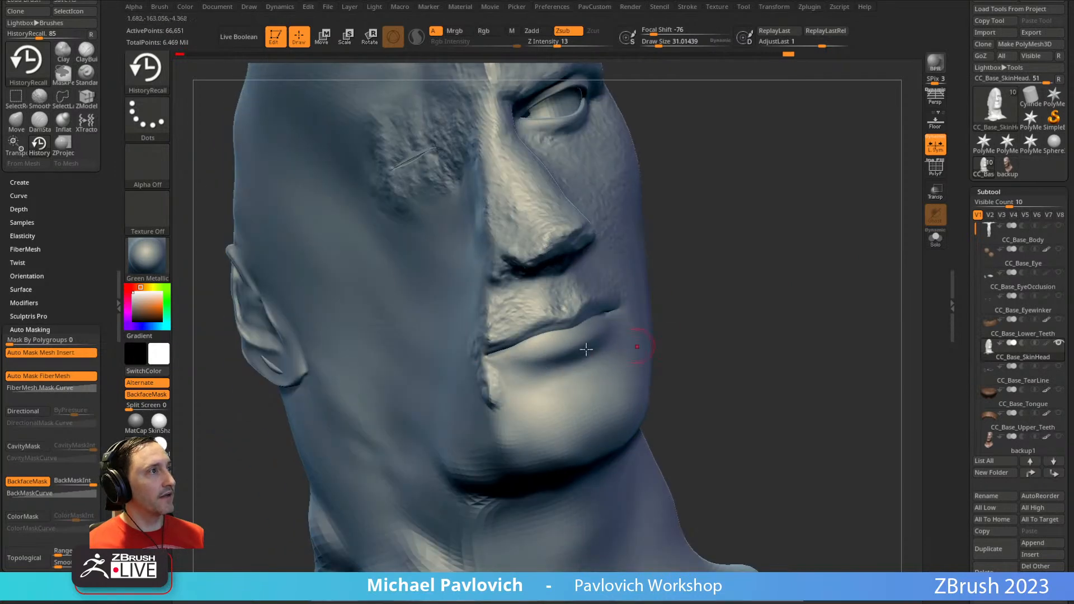
{"action": "left_click_drag", "start_coordinate": [522, 366], "coordinate": [547, 358]}
{"action": "right_click_drag", "start_coordinate": [547, 358], "coordinate": [518, 364]}
{"action": "left_click_drag", "start_coordinate": [518, 363], "coordinate": [592, 334]}
{"action": "left_click_drag", "start_coordinate": [738, 313], "coordinate": [813, 256]}
{"action": "key", "text": "ctrl+z"}
{"action": "mouse_move", "coordinate": [733, 252]}
{"action": "left_mouse_down"}
{"action": "mouse_move", "coordinate": [707, 296]}
{"action": "mouse_move", "coordinate": [498, 355]}
{"action": "left_mouse_up"}
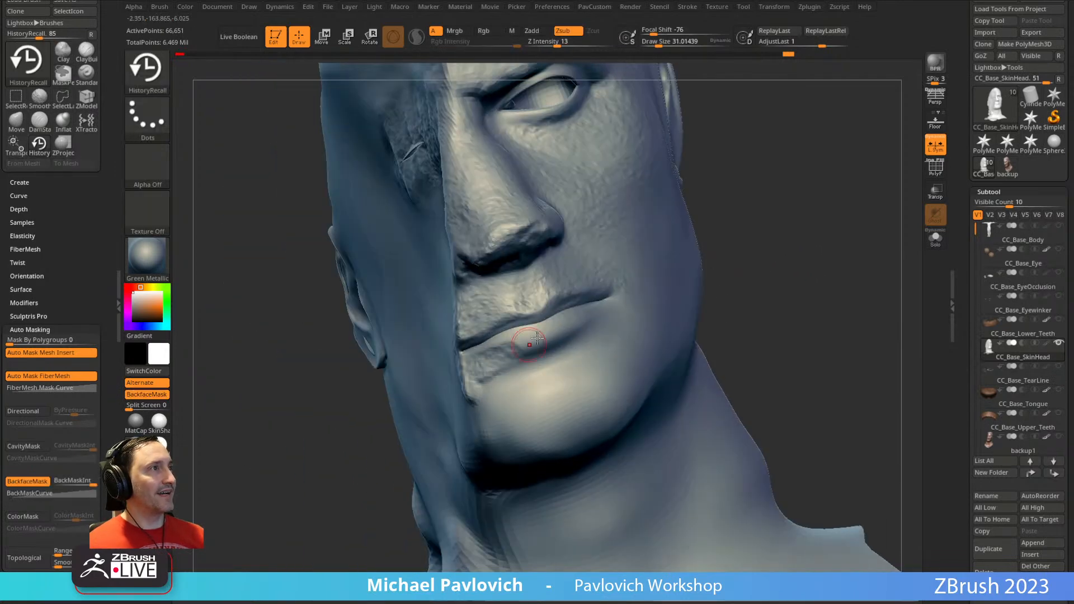
- Enlarge the brush to Draw Size about 69 and recall detail over the chin and the broken edge below the mouth
{"action": "mouse_move", "coordinate": [569, 350]}
{"action": "right_mouse_down"}
{"action": "mouse_move", "coordinate": [491, 373]}
{"action": "mouse_move", "coordinate": [479, 407]}
{"action": "right_mouse_up"}
{"action": "left_click_drag", "start_coordinate": [452, 402], "coordinate": [460, 419]}
{"action": "key", "text": "s"}
{"action": "left_click_drag", "start_coordinate": [454, 427], "coordinate": [463, 426]}
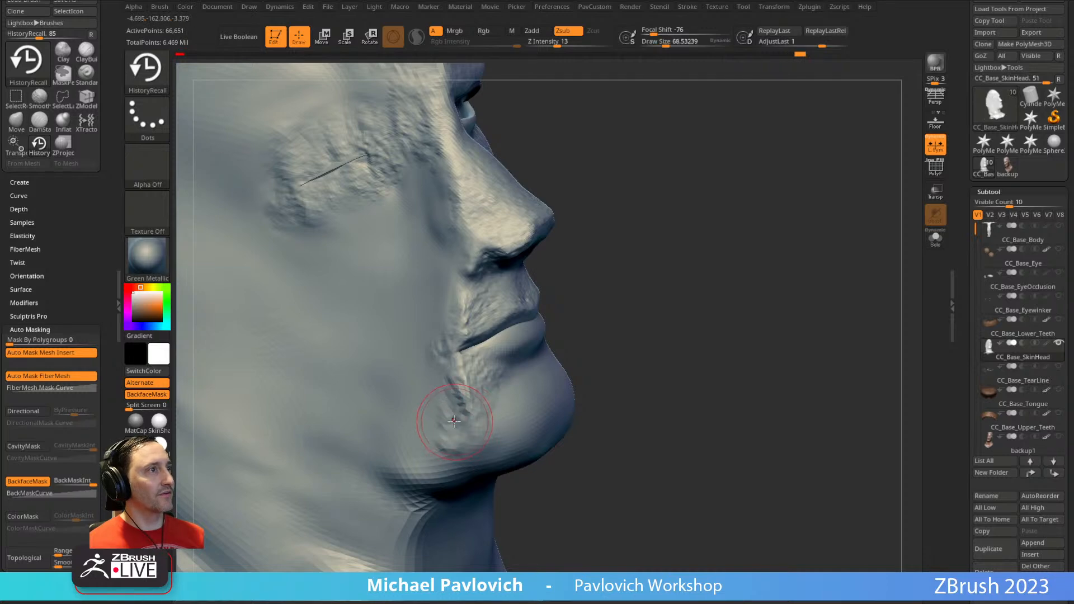
{"action": "mouse_move", "coordinate": [447, 388]}
{"action": "left_mouse_down"}
{"action": "mouse_move", "coordinate": [458, 454]}
{"action": "mouse_move", "coordinate": [502, 430]}
{"action": "left_mouse_up"}
{"action": "right_click_drag", "start_coordinate": [620, 364], "coordinate": [518, 361]}
{"action": "left_click_drag", "start_coordinate": [517, 363], "coordinate": [541, 355]}
{"action": "right_click_drag", "start_coordinate": [498, 358], "coordinate": [576, 258]}
{"action": "left_click_drag", "start_coordinate": [460, 434], "coordinate": [461, 402]}
{"action": "mouse_move", "coordinate": [461, 403]}
{"action": "right_mouse_down"}
{"action": "mouse_move", "coordinate": [511, 405]}
{"action": "mouse_move", "coordinate": [701, 319]}
{"action": "right_mouse_up"}
- Brush HistoryRecall detail around the mouth and across the lower cheek and jaw on the intact side
{"action": "left_click_drag", "start_coordinate": [466, 372], "coordinate": [476, 347]}
{"action": "mouse_move", "coordinate": [475, 358]}
{"action": "right_mouse_down"}
{"action": "mouse_move", "coordinate": [347, 395]}
{"action": "mouse_move", "coordinate": [356, 380]}
{"action": "right_mouse_up"}
{"action": "left_click_drag", "start_coordinate": [488, 364], "coordinate": [518, 336]}
{"action": "right_click_drag", "start_coordinate": [518, 341], "coordinate": [609, 347]}
{"action": "right_click_drag", "start_coordinate": [762, 308], "coordinate": [419, 416]}
{"action": "right_click_drag", "start_coordinate": [503, 401], "coordinate": [469, 382]}
{"action": "right_click_drag", "start_coordinate": [807, 286], "coordinate": [482, 350]}
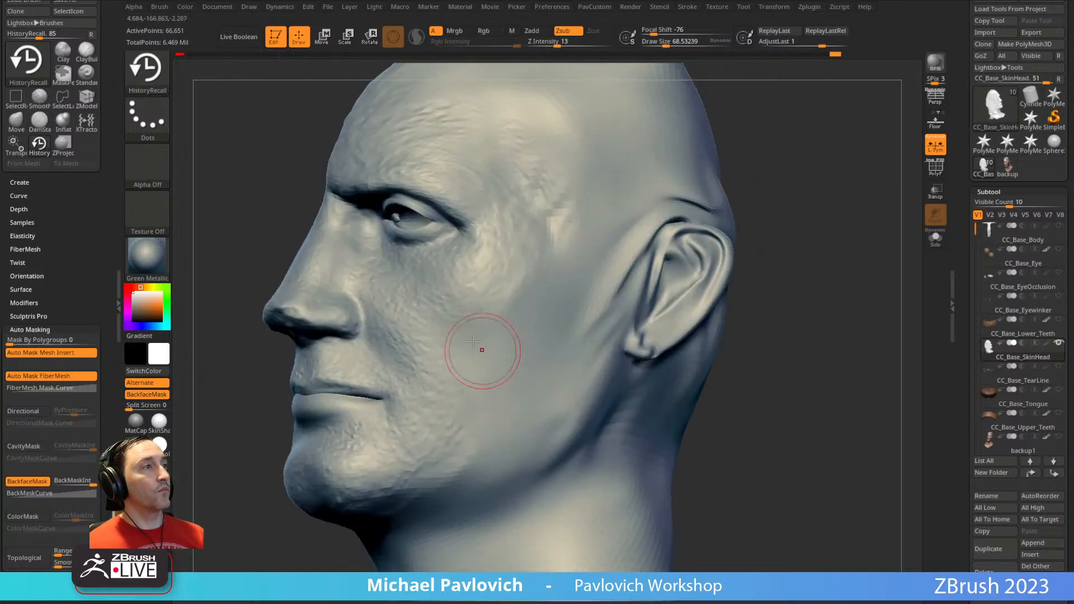
{"action": "left_click_drag", "start_coordinate": [469, 387], "coordinate": [358, 398]}
{"action": "mouse_move", "coordinate": [358, 414]}
{"action": "right_mouse_down"}
{"action": "mouse_move", "coordinate": [712, 311]}
{"action": "mouse_move", "coordinate": [700, 275]}
{"action": "mouse_move", "coordinate": [798, 216]}
{"action": "mouse_move", "coordinate": [800, 257]}
{"action": "right_mouse_up"}
- Texture the lower lip with the Standard brush using Zadd without Rgb, at Z Intensity 8 and Draw Size about 91
{"action": "key", "text": "b"}
{"action": "key", "text": "s"}
{"action": "key", "text": "t"}
{"action": "left_click", "coordinate": [499, 32]}
{"action": "left_click", "coordinate": [532, 32]}
{"action": "key", "text": "s"}
{"action": "left_click", "coordinate": [455, 383]}
{"action": "left_click_drag", "start_coordinate": [404, 372], "coordinate": [443, 381]}
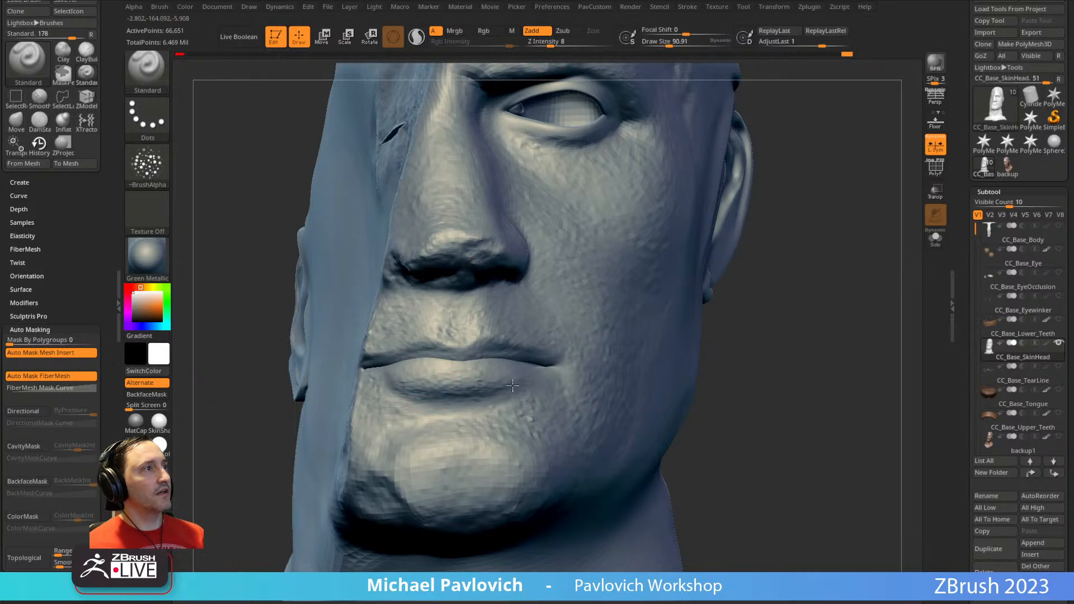
- Enable topological auto masking and reshape the lower lip in profile with the Move brush at Draw Size about 161
{"action": "right_click_drag", "start_coordinate": [526, 378], "coordinate": [501, 362]}
{"action": "right_click_drag", "start_coordinate": [347, 422], "coordinate": [299, 431]}
{"action": "key", "text": "bracketright"}
{"action": "key", "text": "bracketright"}
{"action": "key", "text": "bracketright"}
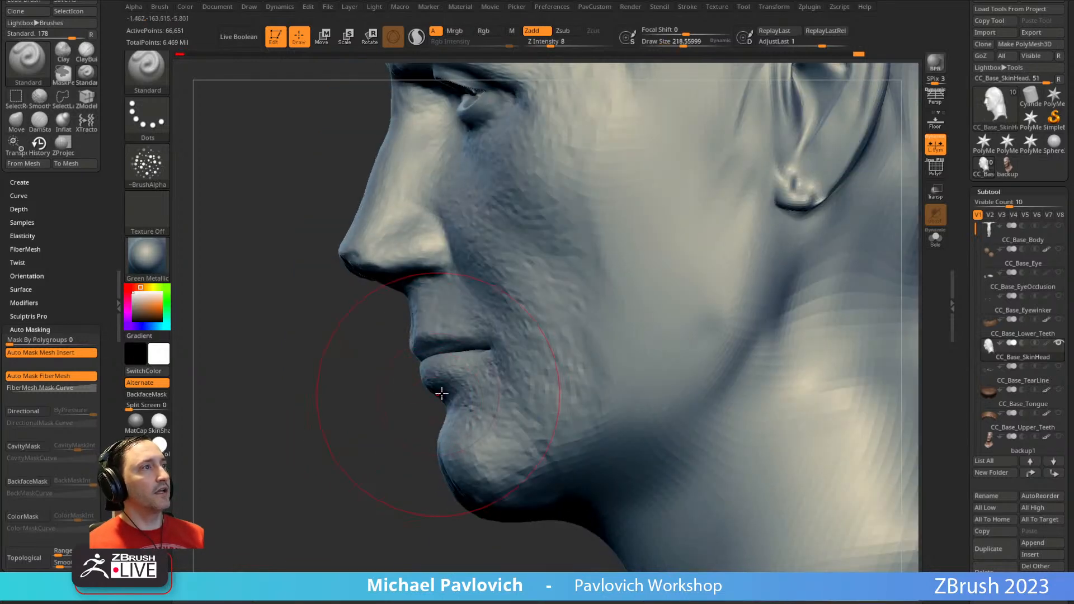
{"action": "key", "text": "bracketleft"}
{"action": "key", "text": "b"}
{"action": "key", "text": "m"}
{"action": "key", "text": "v"}
{"action": "left_click_drag", "start_coordinate": [426, 372], "coordinate": [442, 374]}
{"action": "key", "text": "ctrl+z"}
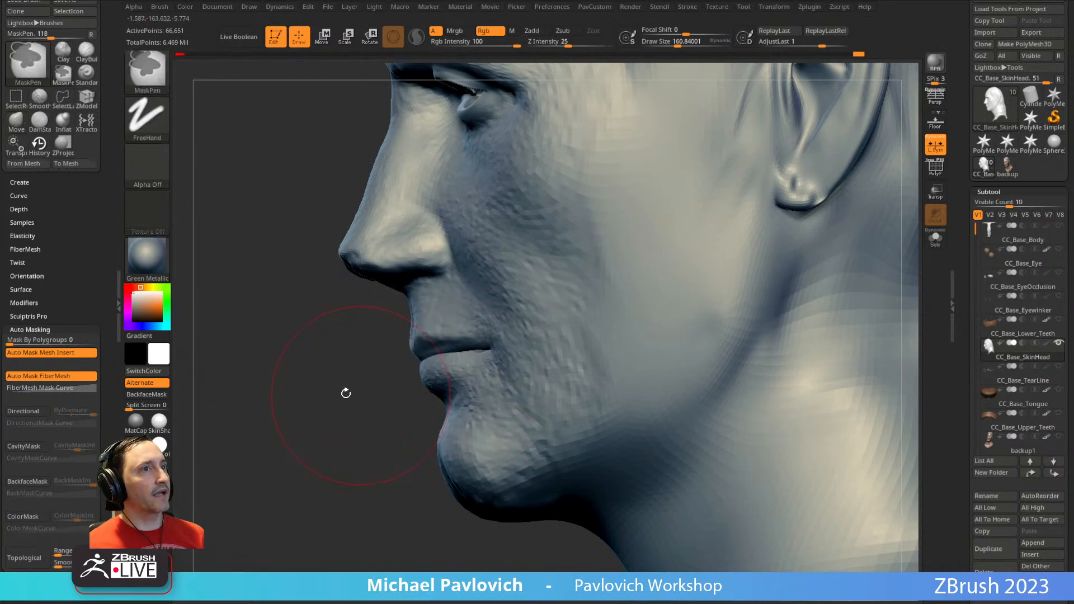
{"action": "left_click", "coordinate": [23, 551]}
{"action": "right_click_drag", "start_coordinate": [346, 411], "coordinate": [517, 311]}
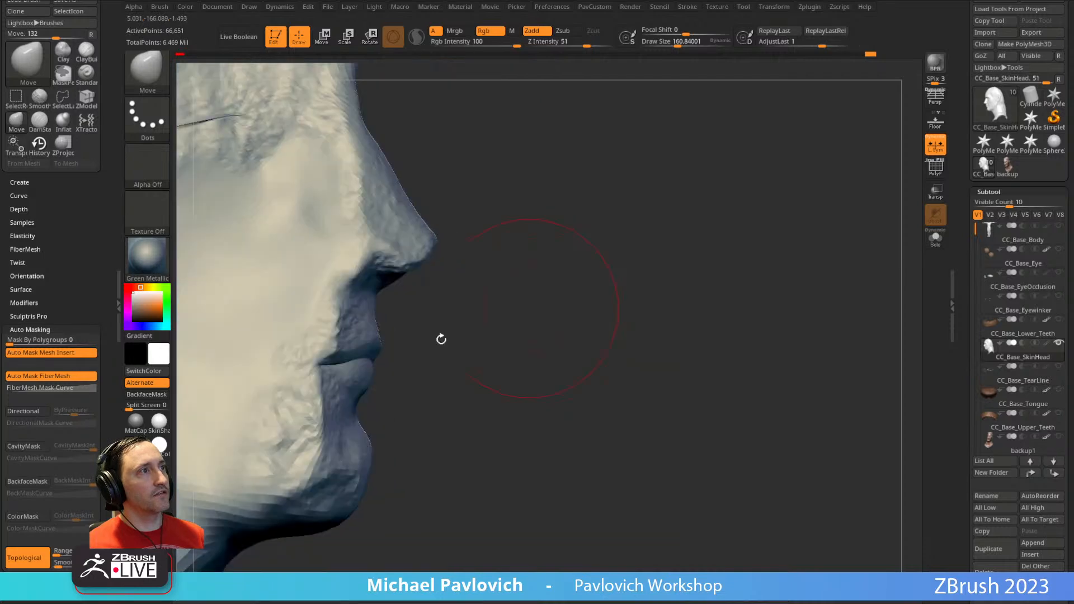
{"action": "left_click_drag", "start_coordinate": [358, 376], "coordinate": [346, 373]}
{"action": "right_click_drag", "start_coordinate": [573, 333], "coordinate": [453, 348]}
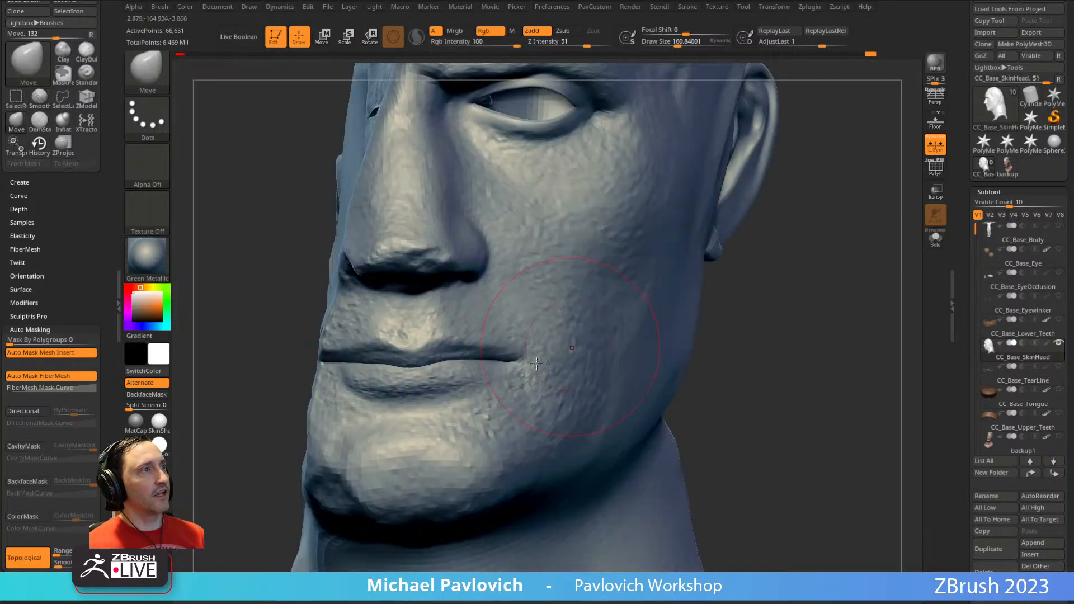
- Switch back to HistoryRecall and recall detail over the intact cheek and jaw at Draw Size about 87
{"action": "right_click_drag", "start_coordinate": [753, 364], "coordinate": [674, 319], "text": "ctrl"}
{"action": "mouse_move", "coordinate": [736, 329]}
{"action": "right_mouse_down", "text": "alt"}
{"action": "mouse_move", "coordinate": [729, 309]}
{"action": "mouse_move", "coordinate": [733, 342]}
{"action": "right_mouse_up", "text": "alt"}
{"action": "key", "text": "s"}
{"action": "left_click_drag", "start_coordinate": [575, 363], "coordinate": [566, 363]}
{"action": "mouse_move", "coordinate": [781, 310]}
{"action": "right_mouse_down"}
{"action": "mouse_move", "coordinate": [764, 319]}
{"action": "mouse_move", "coordinate": [703, 308]}
{"action": "right_mouse_up"}
{"action": "key", "text": "b"}
{"action": "key", "text": "h"}
{"action": "key", "text": "r"}
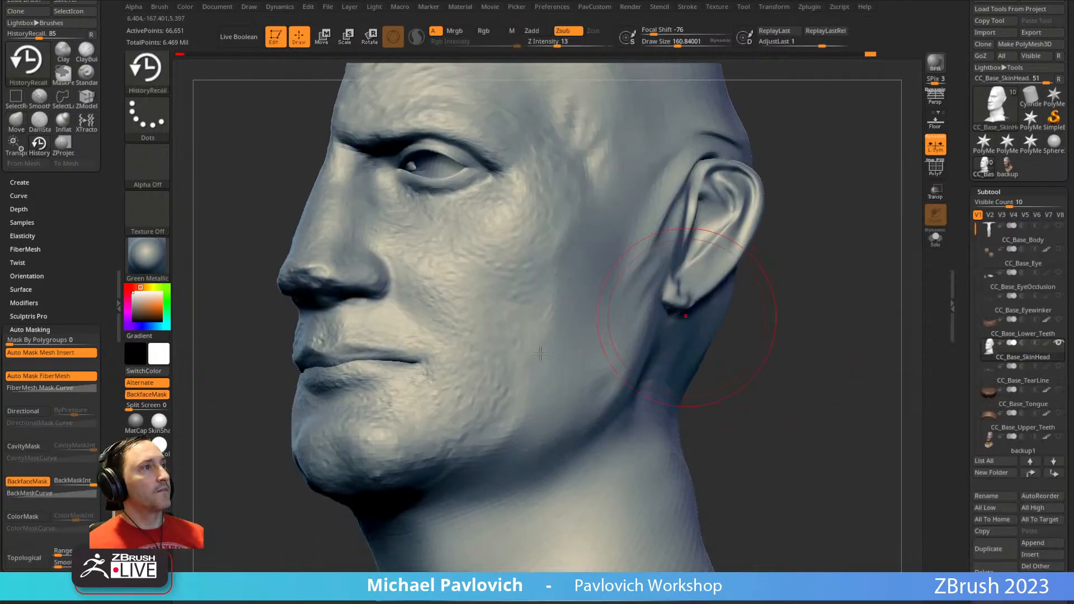
{"action": "left_click_drag", "start_coordinate": [527, 369], "coordinate": [521, 368]}
{"action": "mouse_move", "coordinate": [745, 365]}
{"action": "right_mouse_down", "text": "ctrl"}
{"action": "mouse_move", "coordinate": [760, 339]}
{"action": "mouse_move", "coordinate": [706, 341]}
{"action": "right_mouse_up", "text": "ctrl"}
{"action": "left_click_drag", "start_coordinate": [562, 321], "coordinate": [532, 364]}
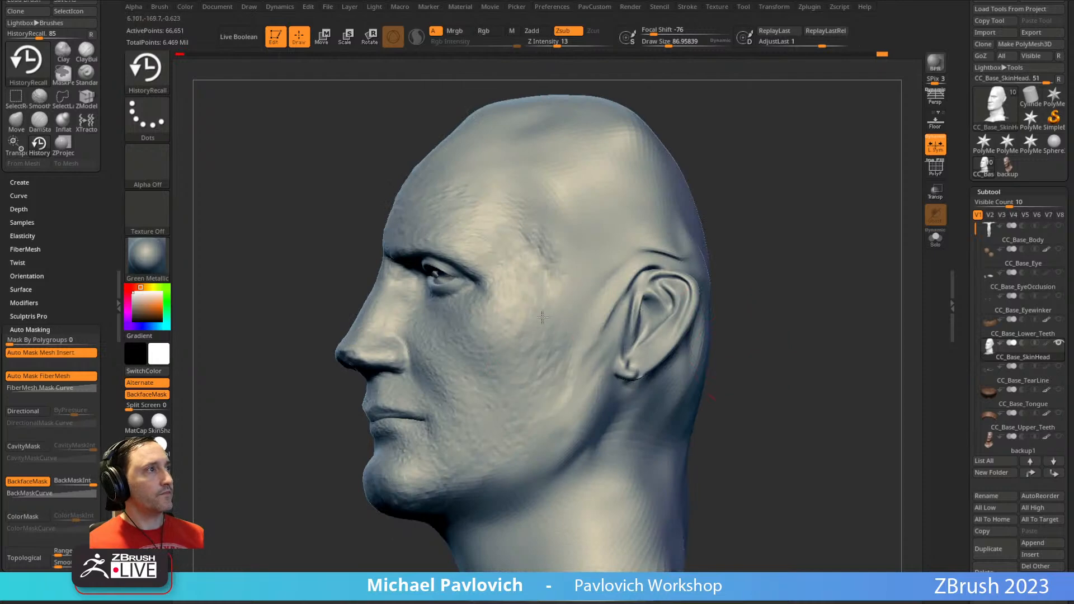
- Brush HistoryRecall detail over the intact side's temple and the scalp above it
{"action": "right_click_drag", "start_coordinate": [708, 174], "coordinate": [714, 208]}
{"action": "mouse_move", "coordinate": [538, 320]}
{"action": "left_mouse_down"}
{"action": "mouse_move", "coordinate": [522, 256]}
{"action": "mouse_move", "coordinate": [531, 249]}
{"action": "left_mouse_up"}
{"action": "right_click_drag", "start_coordinate": [719, 180], "coordinate": [738, 238]}
{"action": "mouse_move", "coordinate": [570, 294]}
{"action": "left_mouse_down"}
{"action": "mouse_move", "coordinate": [540, 262]}
{"action": "mouse_move", "coordinate": [470, 308]}
{"action": "left_mouse_up"}
{"action": "mouse_move", "coordinate": [713, 210]}
{"action": "right_mouse_down"}
{"action": "mouse_move", "coordinate": [685, 220]}
{"action": "mouse_move", "coordinate": [718, 263]}
{"action": "right_mouse_up"}
{"action": "mouse_move", "coordinate": [601, 260]}
{"action": "left_mouse_down"}
{"action": "mouse_move", "coordinate": [475, 316]}
{"action": "mouse_move", "coordinate": [494, 318]}
{"action": "mouse_move", "coordinate": [543, 274]}
{"action": "left_mouse_up"}
{"action": "right_click_drag", "start_coordinate": [738, 263], "coordinate": [705, 224]}
- Recall detail on the scalp above and behind the intact ear and around its upper edge at Draw Size about 41
{"action": "left_click_drag", "start_coordinate": [672, 240], "coordinate": [612, 374]}
{"action": "mouse_move", "coordinate": [732, 246]}
{"action": "right_mouse_down"}
{"action": "mouse_move", "coordinate": [791, 201]}
{"action": "mouse_move", "coordinate": [643, 235]}
{"action": "mouse_move", "coordinate": [613, 280]}
{"action": "right_mouse_up"}
{"action": "mouse_move", "coordinate": [593, 291]}
{"action": "left_mouse_down"}
{"action": "mouse_move", "coordinate": [556, 414]}
{"action": "mouse_move", "coordinate": [565, 416]}
{"action": "left_mouse_up"}
{"action": "mouse_move", "coordinate": [685, 223]}
{"action": "right_mouse_down"}
{"action": "mouse_move", "coordinate": [716, 222]}
{"action": "mouse_move", "coordinate": [702, 241]}
{"action": "right_mouse_up"}
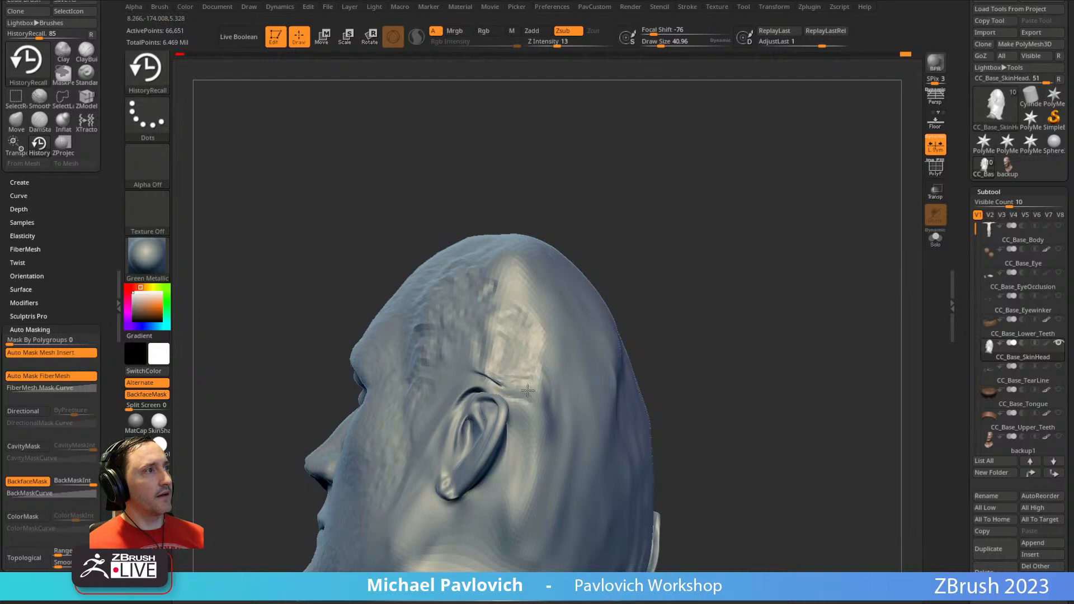
{"action": "right_click_drag", "start_coordinate": [520, 378], "coordinate": [481, 360]}
{"action": "key", "text": "shift"}
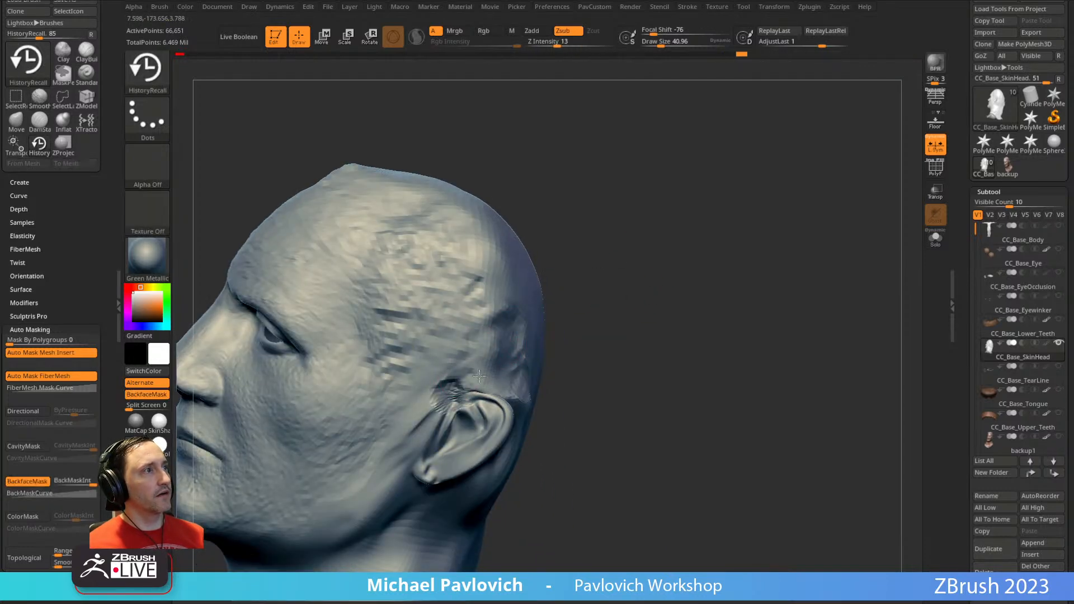
{"action": "right_click_drag", "start_coordinate": [454, 382], "coordinate": [456, 382]}
{"action": "key", "text": "ctrl"}
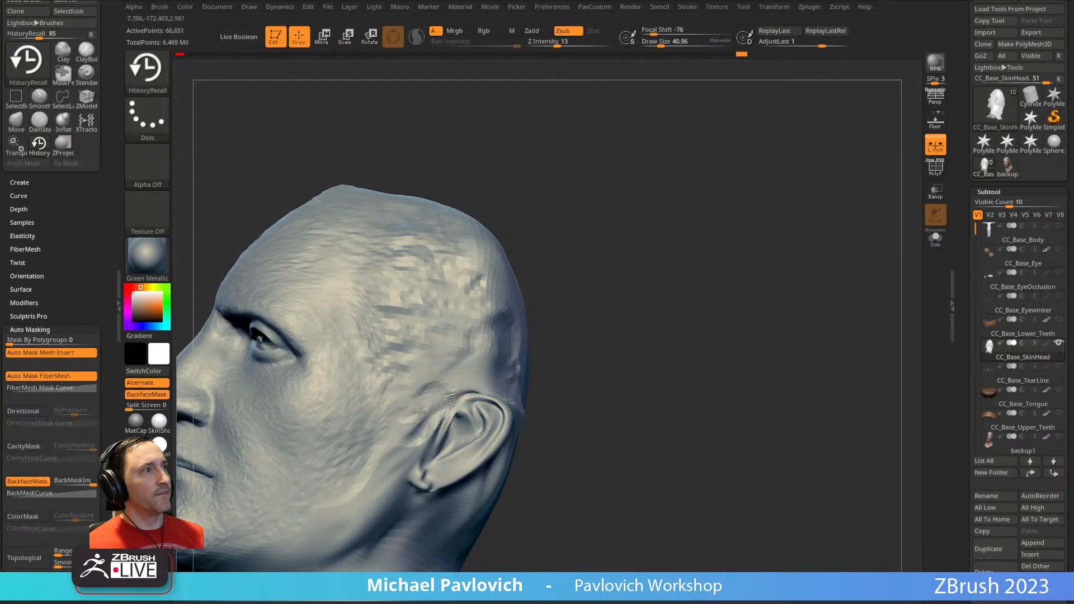
{"action": "mouse_move", "coordinate": [604, 324]}
{"action": "left_mouse_down"}
{"action": "mouse_move", "coordinate": [612, 349]}
{"action": "mouse_move", "coordinate": [442, 364]}
{"action": "left_mouse_up"}
{"action": "left_click_drag", "start_coordinate": [615, 330], "coordinate": [659, 276]}
{"action": "left_click_drag", "start_coordinate": [390, 391], "coordinate": [397, 364]}
- Brush HistoryRecall detail along the jaw and upper neck on the broken side of the head
{"action": "left_click_drag", "start_coordinate": [615, 315], "coordinate": [794, 240]}
{"action": "left_click_drag", "start_coordinate": [542, 291], "coordinate": [582, 335]}
{"action": "mouse_move", "coordinate": [380, 366]}
{"action": "left_mouse_down"}
{"action": "mouse_move", "coordinate": [378, 431]}
{"action": "mouse_move", "coordinate": [395, 462]}
{"action": "left_mouse_up"}
{"action": "left_click_drag", "start_coordinate": [503, 291], "coordinate": [578, 278]}
{"action": "left_click_drag", "start_coordinate": [657, 237], "coordinate": [446, 398]}
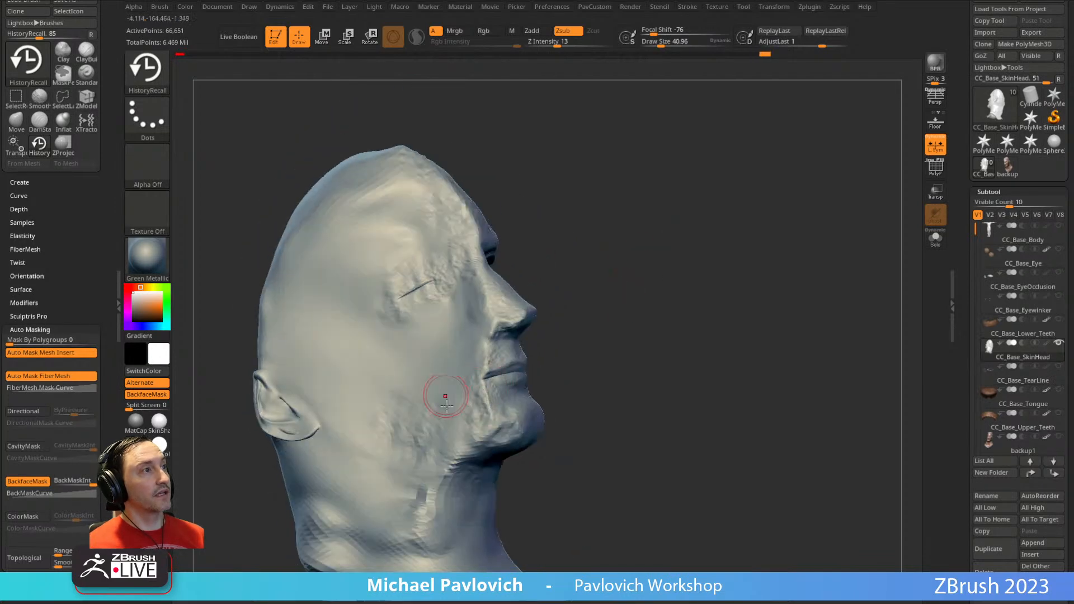
- Recall detail over the broken side's cheek up to the closed eye and smooth the area just below the eye
{"action": "left_click_drag", "start_coordinate": [605, 293], "coordinate": [557, 313]}
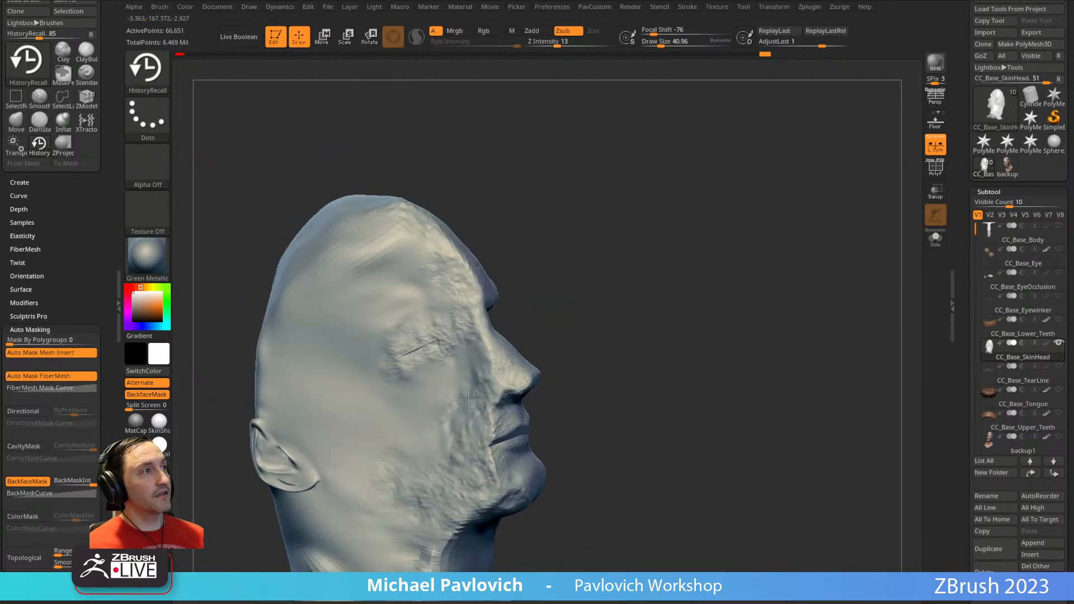
{"action": "left_click_drag", "start_coordinate": [473, 377], "coordinate": [448, 404]}
{"action": "left_click_drag", "start_coordinate": [587, 321], "coordinate": [563, 343]}
{"action": "left_click_drag", "start_coordinate": [447, 392], "coordinate": [396, 443]}
{"action": "left_click_drag", "start_coordinate": [648, 250], "coordinate": [590, 250]}
{"action": "mouse_move", "coordinate": [492, 388]}
{"action": "left_mouse_down", "text": "shift"}
{"action": "mouse_move", "coordinate": [520, 391]}
{"action": "mouse_move", "coordinate": [512, 380]}
{"action": "left_mouse_up", "text": "shift"}
{"action": "left_click_drag", "start_coordinate": [506, 374], "coordinate": [489, 367]}
{"action": "mouse_move", "coordinate": [621, 286]}
{"action": "left_mouse_down"}
{"action": "mouse_move", "coordinate": [635, 283]}
{"action": "mouse_move", "coordinate": [617, 292]}
{"action": "left_mouse_up"}
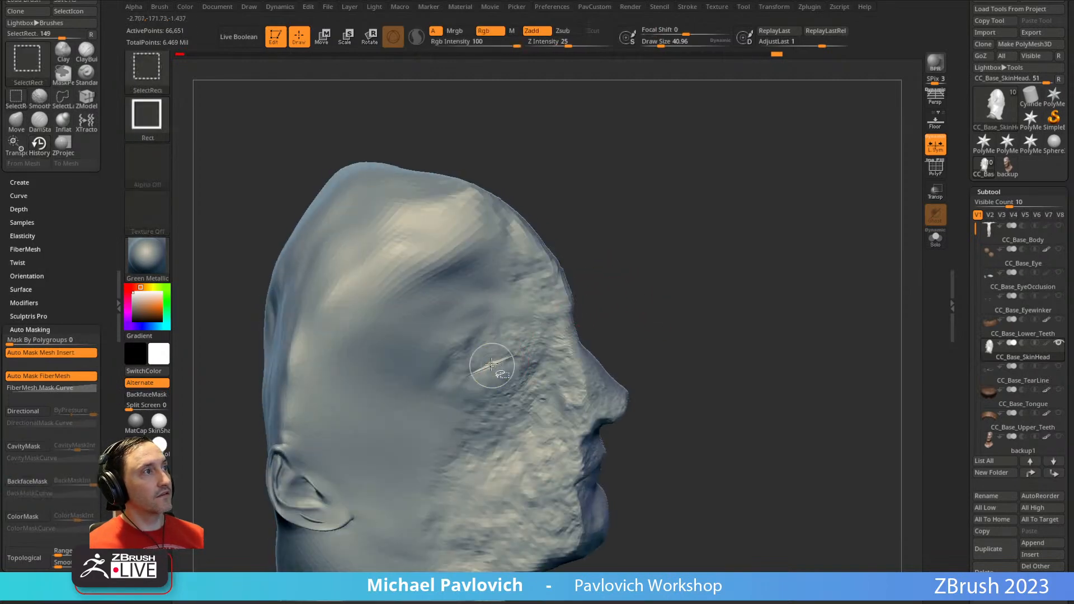
- Isolate the broken side's upper eyelid polygroup and smooth its lower edge
{"action": "left_click", "coordinate": [546, 326], "text": "ctrl+shift"}
{"action": "mouse_move", "coordinate": [588, 331]}
{"action": "left_mouse_down"}
{"action": "mouse_move", "coordinate": [687, 316]}
{"action": "mouse_move", "coordinate": [487, 362]}
{"action": "left_mouse_up"}
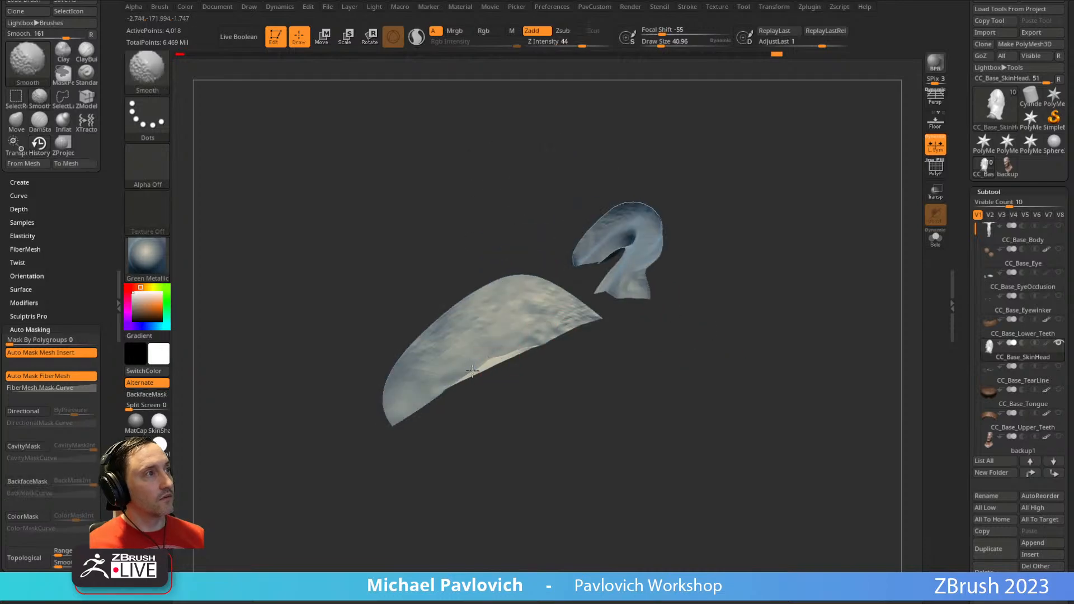
{"action": "left_click", "coordinate": [774, 263], "text": "ctrl+shift"}
{"action": "mouse_move", "coordinate": [774, 264]}
{"action": "left_mouse_down"}
{"action": "mouse_move", "coordinate": [699, 259]}
{"action": "mouse_move", "coordinate": [719, 313]}
{"action": "left_mouse_up"}
{"action": "left_click", "coordinate": [523, 350], "text": "ctrl+shift"}
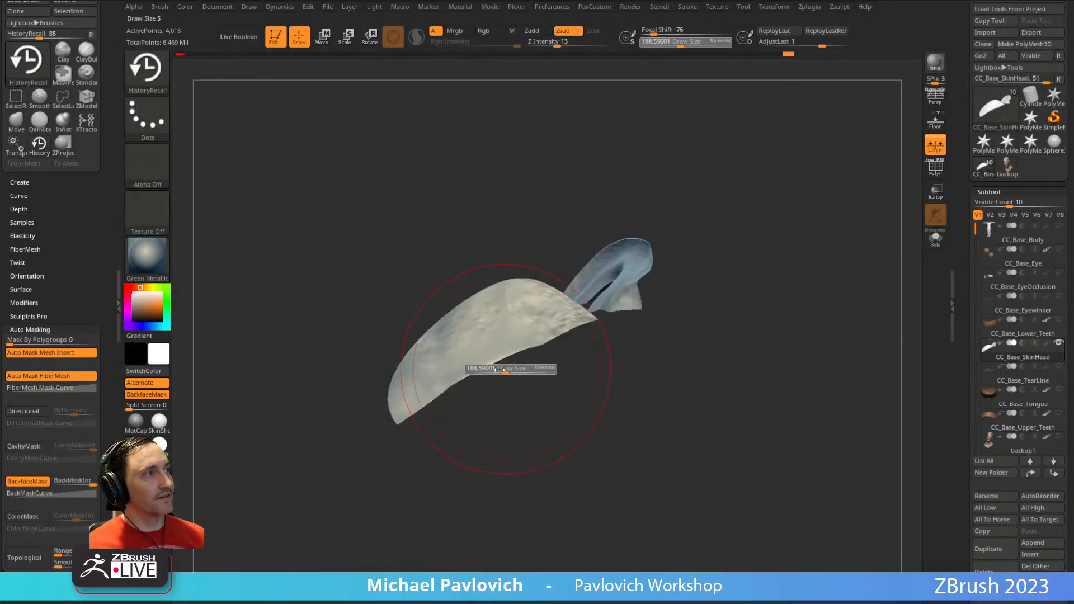
- Mask everything except the broken side's lower eyelid, nudge its edge toward the upper lid with the Move brush, and clear the mask
{"action": "key", "text": "b"}
{"action": "key", "text": "m"}
{"action": "key", "text": "v"}
{"action": "left_click", "coordinate": [523, 365], "text": "ctrl+shift"}
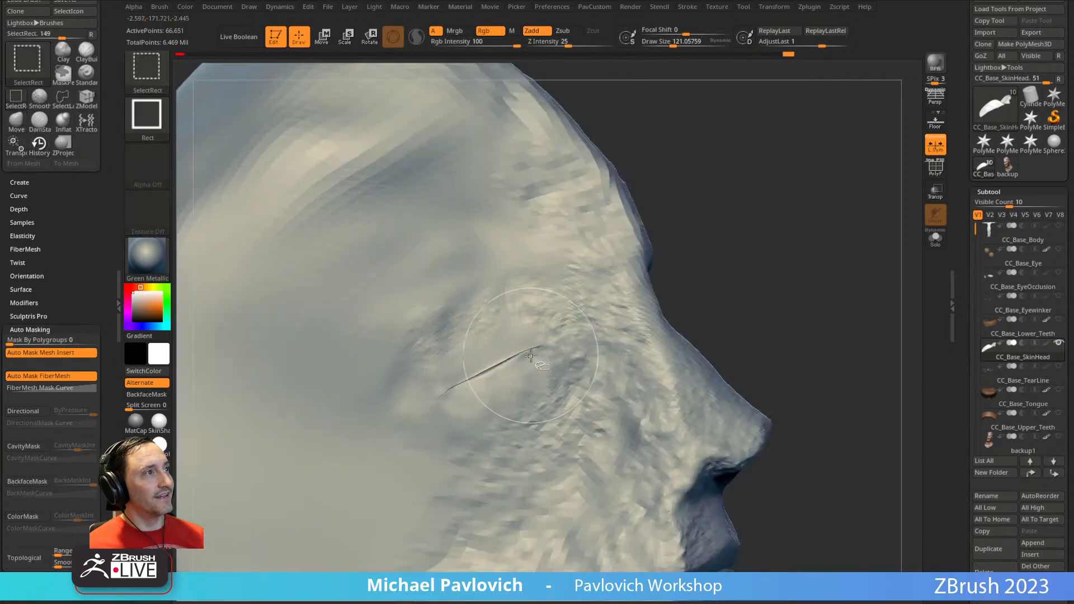
{"action": "left_click", "coordinate": [498, 368], "text": "ctrl+shift"}
{"action": "left_click", "coordinate": [717, 260], "text": "ctrl"}
{"action": "left_click", "coordinate": [717, 254], "text": "ctrl+shift"}
{"action": "left_click", "coordinate": [709, 223], "text": "ctrl"}
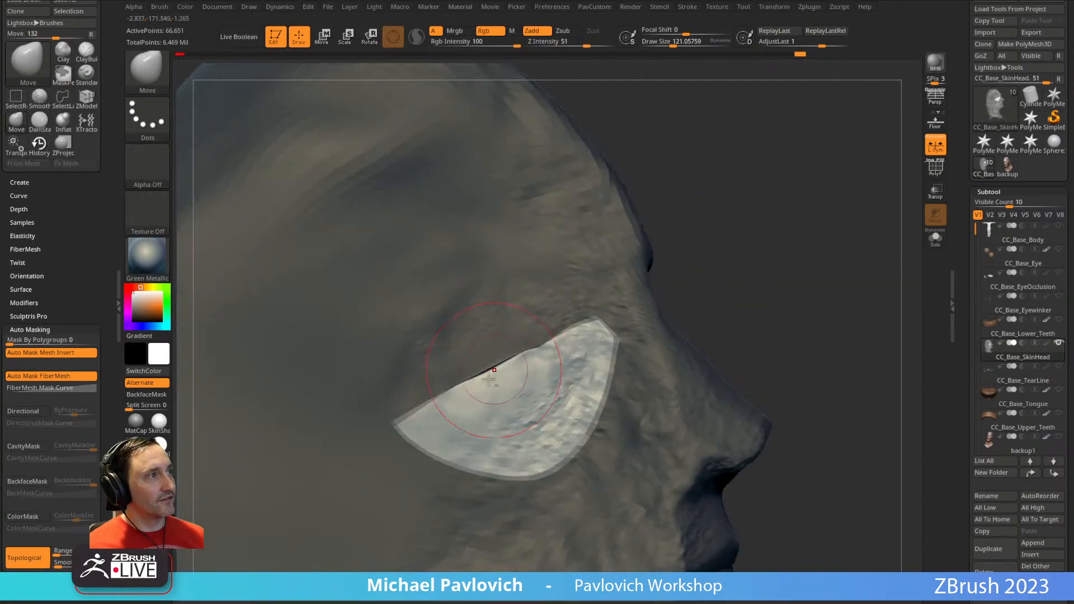
{"action": "mouse_move", "coordinate": [762, 253]}
{"action": "left_mouse_down", "text": "ctrl"}
{"action": "mouse_move", "coordinate": [780, 271]}
{"action": "mouse_move", "coordinate": [766, 260]}
{"action": "left_mouse_up", "text": "ctrl"}
- Brush HistoryRecall detail over the closed eye, forehead and temple on the broken side at Draw Size about 87
{"action": "key", "text": "b"}
{"action": "key", "text": "h"}
{"action": "key", "text": "r"}
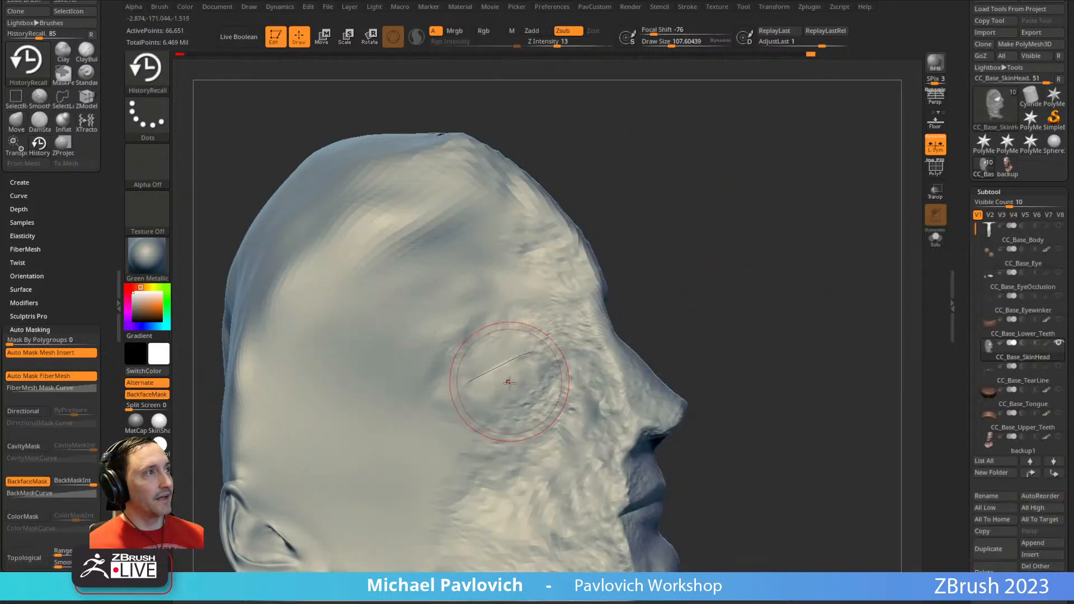
{"action": "key", "text": "s"}
{"action": "left_click_drag", "start_coordinate": [524, 354], "coordinate": [519, 354]}
{"action": "left_click_drag", "start_coordinate": [518, 313], "coordinate": [433, 216]}
{"action": "right_click_drag", "start_coordinate": [433, 216], "coordinate": [498, 195]}
{"action": "left_click_drag", "start_coordinate": [454, 223], "coordinate": [418, 333]}
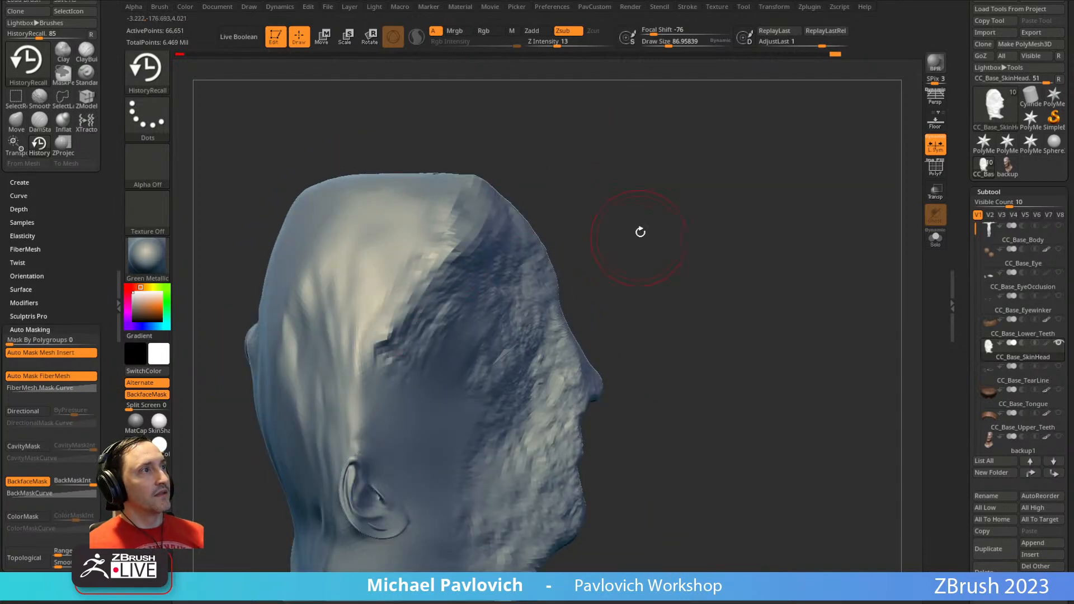
- Extend the recalled detail down the broken side's temple and smooth its rear edge above the ear
{"action": "left_click_drag", "start_coordinate": [633, 235], "coordinate": [644, 166], "text": "alt"}
{"action": "left_click_drag", "start_coordinate": [421, 267], "coordinate": [419, 311]}
{"action": "left_click_drag", "start_coordinate": [602, 214], "coordinate": [614, 168], "text": "alt"}
{"action": "left_click_drag", "start_coordinate": [376, 308], "coordinate": [386, 372], "text": "shift"}
{"action": "scroll", "coordinate": [997, 375], "scroll_direction": "down", "scroll_amount": 6}
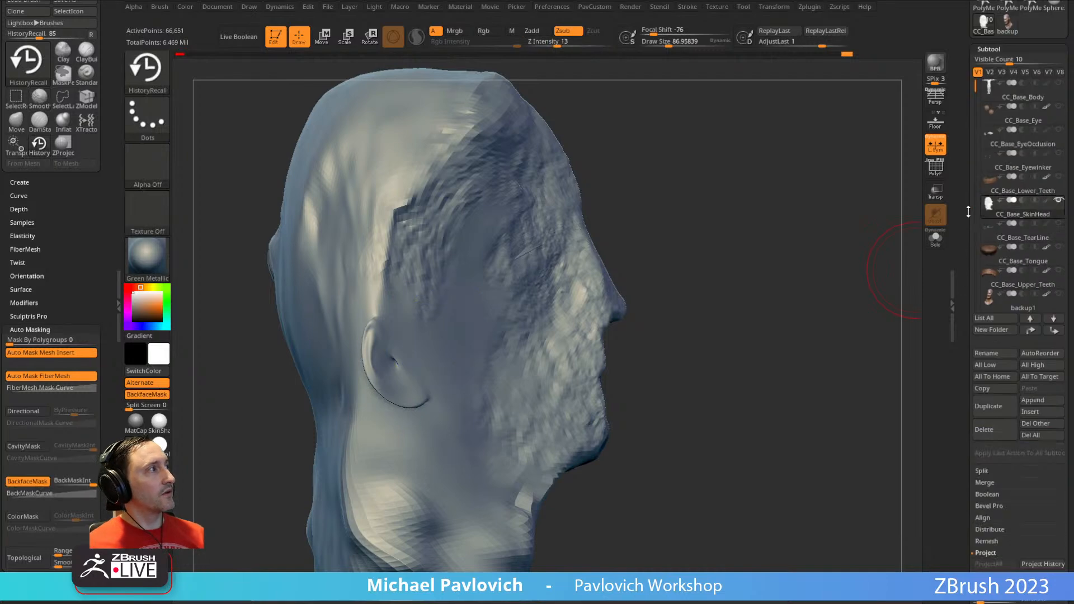
- Flatten the broken side's ear by smoothing it at subdivision level 1, soften the remainder at level 3, and move up to level 4
{"action": "key", "text": "shift+d"}
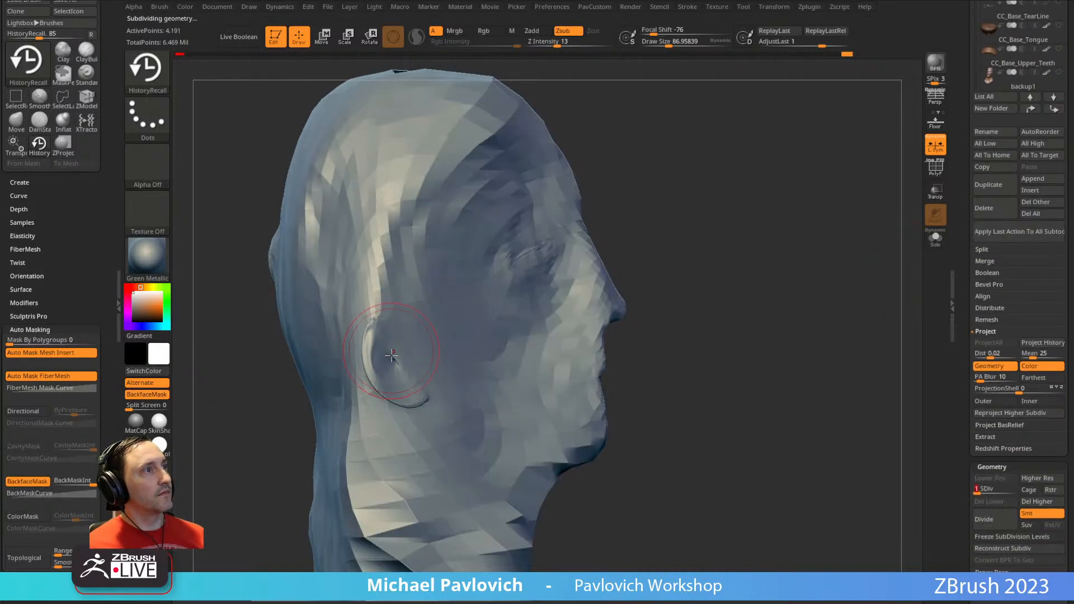
{"action": "left_click_drag", "start_coordinate": [384, 377], "coordinate": [382, 345], "text": "shift"}
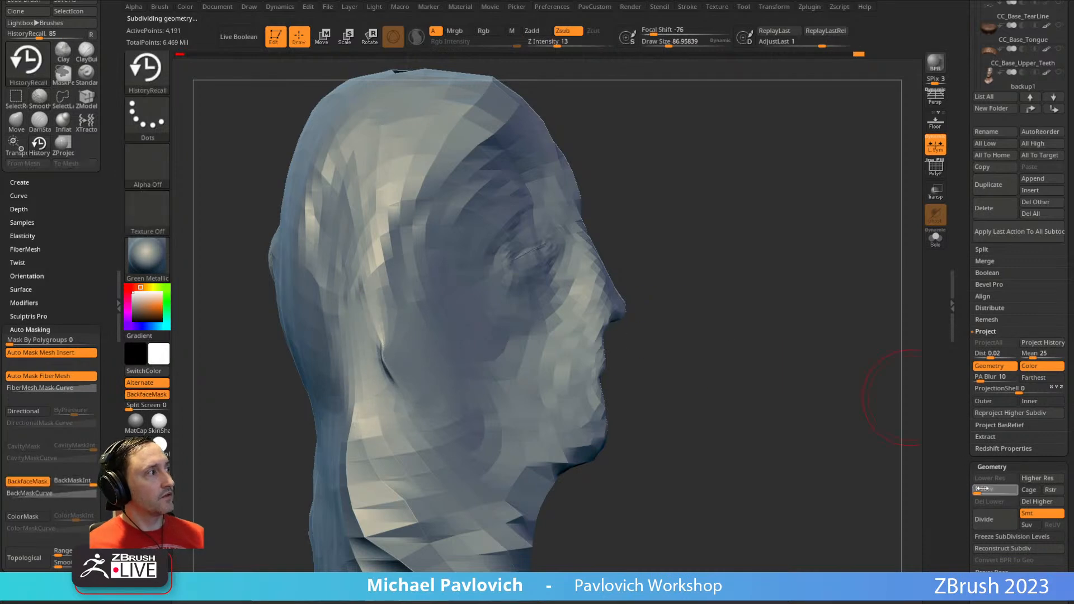
{"action": "left_click_drag", "start_coordinate": [979, 488], "coordinate": [986, 488]}
{"action": "left_click_drag", "start_coordinate": [374, 373], "coordinate": [451, 342], "text": "shift"}
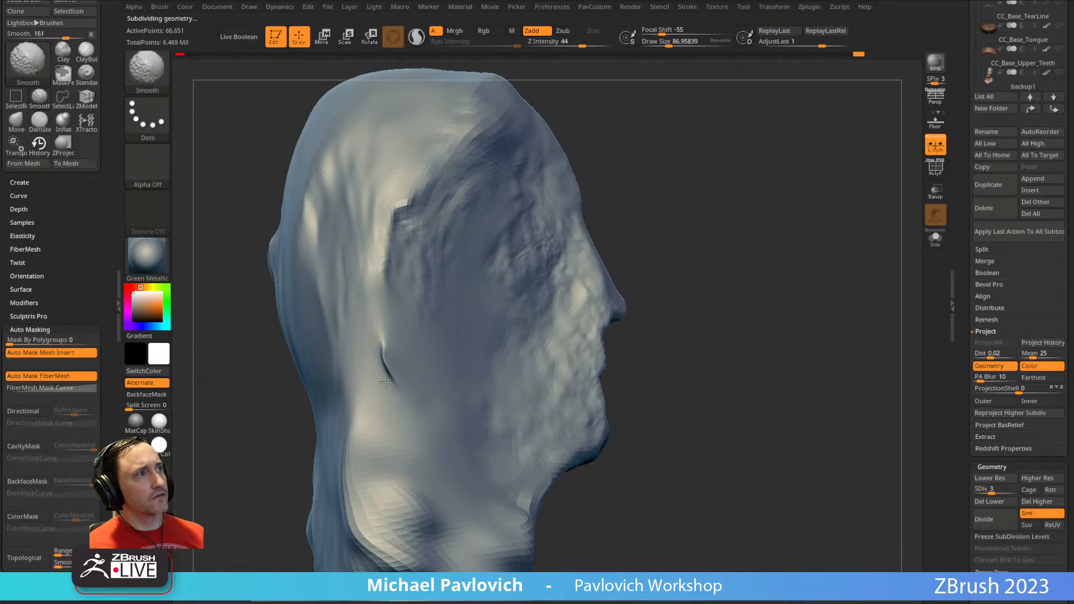
{"action": "left_click_drag", "start_coordinate": [992, 488], "coordinate": [999, 489]}
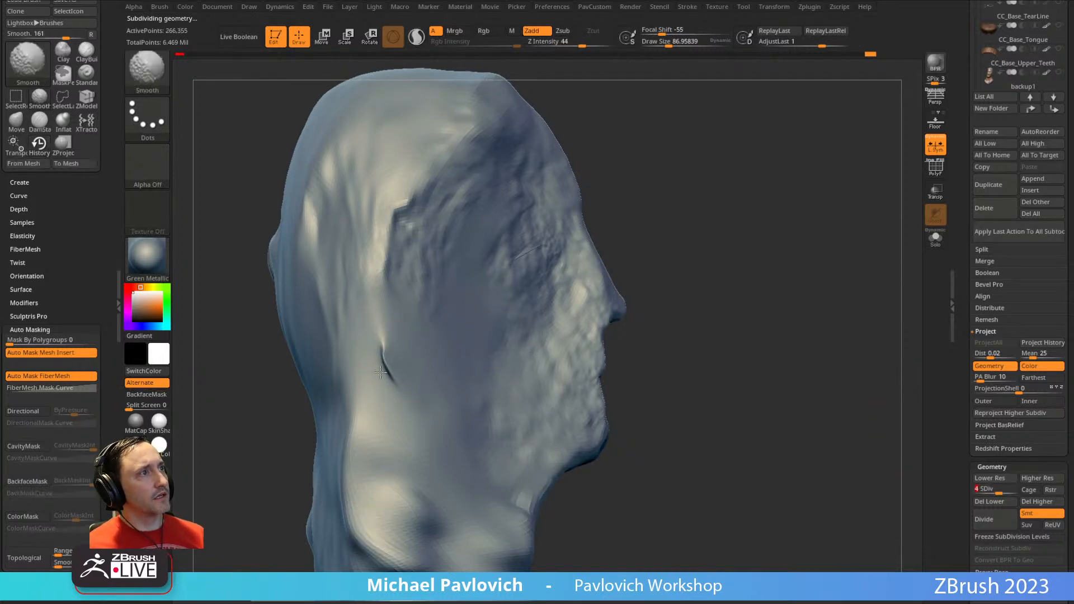
- Brush HistoryRecall detail over the broken side's ear area, cheek and jaw at Draw Size about 87
{"action": "key", "text": "b"}
{"action": "key", "text": "h"}
{"action": "key", "text": "i"}
{"action": "left_click_drag", "start_coordinate": [699, 254], "coordinate": [778, 252]}
{"action": "left_click_drag", "start_coordinate": [391, 366], "coordinate": [386, 347]}
{"action": "left_click_drag", "start_coordinate": [610, 212], "coordinate": [535, 224]}
{"action": "mouse_move", "coordinate": [380, 464]}
{"action": "left_mouse_down"}
{"action": "mouse_move", "coordinate": [378, 425]}
{"action": "mouse_move", "coordinate": [417, 313]}
{"action": "mouse_move", "coordinate": [456, 319]}
{"action": "left_mouse_up"}
{"action": "left_click_drag", "start_coordinate": [671, 218], "coordinate": [621, 210]}
{"action": "left_click_drag", "start_coordinate": [546, 216], "coordinate": [470, 266]}
- Extend the HistoryRecall detail over the forehead and upper scalp on the intact side
{"action": "mouse_move", "coordinate": [602, 127]}
{"action": "left_mouse_down", "text": "alt"}
{"action": "mouse_move", "coordinate": [632, 193]}
{"action": "mouse_move", "coordinate": [702, 223]}
{"action": "mouse_move", "coordinate": [531, 372]}
{"action": "left_mouse_up", "text": "alt"}
{"action": "left_click_drag", "start_coordinate": [596, 235], "coordinate": [719, 218]}
{"action": "mouse_move", "coordinate": [563, 209]}
{"action": "left_mouse_down"}
{"action": "mouse_move", "coordinate": [570, 274]}
{"action": "mouse_move", "coordinate": [577, 192]}
{"action": "mouse_move", "coordinate": [625, 221]}
{"action": "mouse_move", "coordinate": [376, 302]}
{"action": "left_mouse_up"}
{"action": "left_click_drag", "start_coordinate": [574, 187], "coordinate": [580, 252]}
{"action": "left_click_drag", "start_coordinate": [408, 271], "coordinate": [489, 220]}
{"action": "mouse_move", "coordinate": [691, 263]}
{"action": "left_mouse_down"}
{"action": "mouse_move", "coordinate": [661, 192]}
{"action": "mouse_move", "coordinate": [632, 193]}
{"action": "left_mouse_up"}
{"action": "left_click_drag", "start_coordinate": [580, 237], "coordinate": [561, 245]}
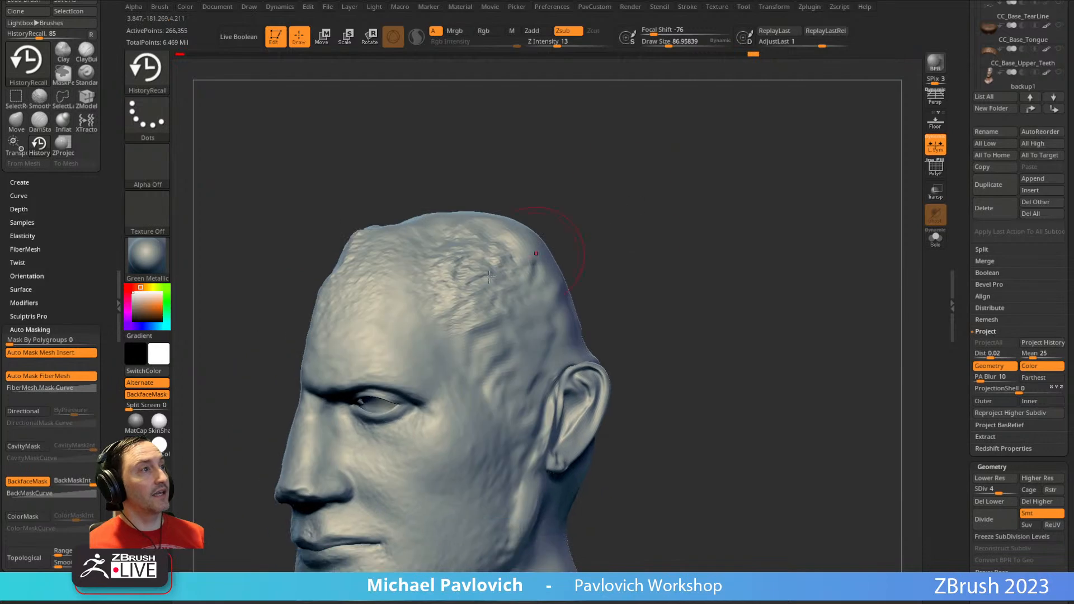
- Brush recalled detail across the intact side's hair and temple at Draw Size about 52
{"action": "key", "text": "s"}
{"action": "left_click_drag", "start_coordinate": [398, 326], "coordinate": [391, 327]}
{"action": "mouse_move", "coordinate": [550, 213]}
{"action": "left_mouse_down"}
{"action": "mouse_move", "coordinate": [581, 226]}
{"action": "mouse_move", "coordinate": [494, 286]}
{"action": "left_mouse_up"}
{"action": "left_click_drag", "start_coordinate": [638, 272], "coordinate": [607, 193], "text": "alt"}
{"action": "left_click_drag", "start_coordinate": [582, 244], "coordinate": [571, 223]}
{"action": "right_click_drag", "start_coordinate": [499, 282], "coordinate": [400, 366]}
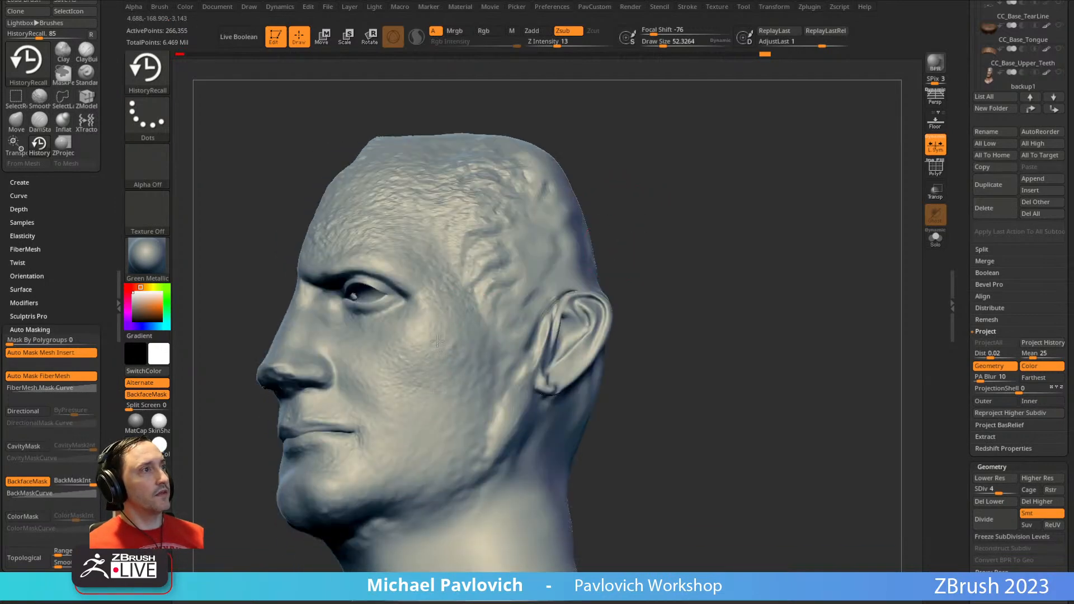
- Brush recalled detail over the intact cheek, chin and jawline, and smooth the transition at the neck
{"action": "left_click_drag", "start_coordinate": [445, 383], "coordinate": [460, 401]}
{"action": "mouse_move", "coordinate": [686, 242]}
{"action": "left_mouse_down", "text": "alt"}
{"action": "mouse_move", "coordinate": [697, 189]}
{"action": "mouse_move", "coordinate": [719, 185]}
{"action": "left_mouse_up", "text": "alt"}
{"action": "left_click_drag", "start_coordinate": [432, 352], "coordinate": [406, 359]}
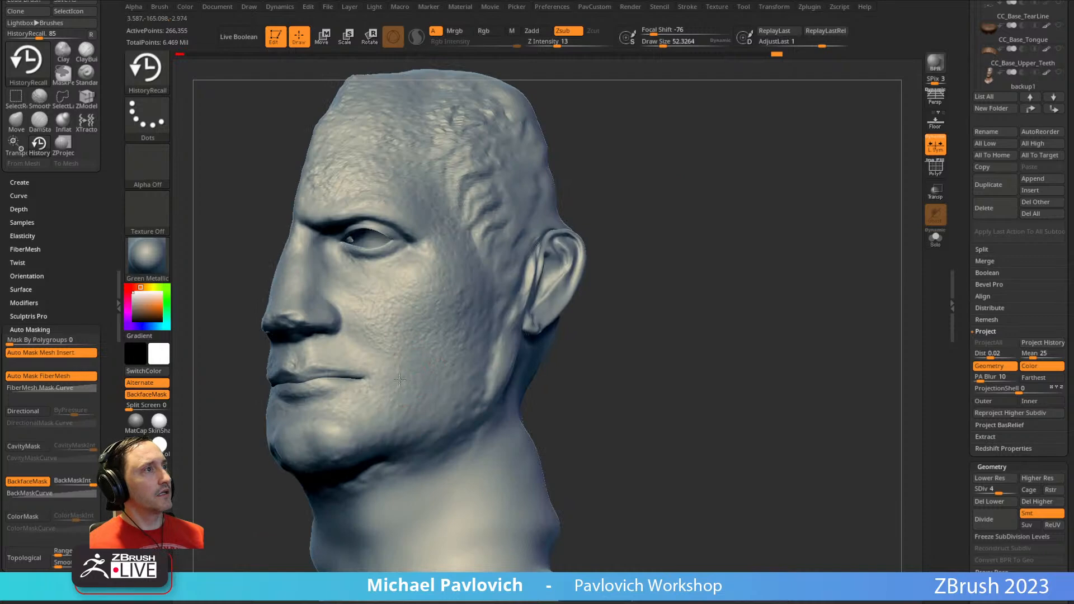
{"action": "right_click_drag", "start_coordinate": [495, 330], "coordinate": [455, 320]}
{"action": "left_click_drag", "start_coordinate": [628, 305], "coordinate": [749, 240]}
{"action": "mouse_move", "coordinate": [419, 385]}
{"action": "left_mouse_down"}
{"action": "mouse_move", "coordinate": [423, 426]}
{"action": "mouse_move", "coordinate": [440, 434]}
{"action": "left_mouse_up"}
{"action": "mouse_move", "coordinate": [587, 302]}
{"action": "left_mouse_down", "text": "alt"}
{"action": "mouse_move", "coordinate": [628, 248]}
{"action": "mouse_move", "coordinate": [613, 297]}
{"action": "left_mouse_up", "text": "alt"}
{"action": "mouse_move", "coordinate": [481, 392]}
{"action": "left_mouse_down"}
{"action": "mouse_move", "coordinate": [461, 409]}
{"action": "mouse_move", "coordinate": [506, 357]}
{"action": "mouse_move", "coordinate": [484, 416]}
{"action": "left_mouse_up"}
{"action": "left_click_drag", "start_coordinate": [696, 238], "coordinate": [766, 246]}
{"action": "mouse_move", "coordinate": [506, 338]}
{"action": "left_mouse_down"}
{"action": "mouse_move", "coordinate": [495, 363]}
{"action": "mouse_move", "coordinate": [505, 350]}
{"action": "left_mouse_up"}
{"action": "left_click_drag", "start_coordinate": [693, 246], "coordinate": [751, 249]}
{"action": "mouse_move", "coordinate": [523, 441]}
{"action": "left_mouse_down", "text": "shift"}
{"action": "mouse_move", "coordinate": [528, 425]}
{"action": "mouse_move", "coordinate": [510, 442]}
{"action": "left_mouse_up", "text": "shift"}
- Brush recalled detail down the jaw and onto the broken side's lower break at the neck, using a Draw Size of about 83
{"action": "key", "text": "bracketright"}
{"action": "key", "text": "bracketright"}
{"action": "key", "text": "bracketright"}
{"action": "mouse_move", "coordinate": [507, 345]}
{"action": "left_mouse_down"}
{"action": "mouse_move", "coordinate": [522, 330]}
{"action": "mouse_move", "coordinate": [495, 239]}
{"action": "mouse_move", "coordinate": [467, 255]}
{"action": "left_mouse_up"}
{"action": "mouse_move", "coordinate": [646, 112]}
{"action": "left_mouse_down"}
{"action": "mouse_move", "coordinate": [676, 112]}
{"action": "mouse_move", "coordinate": [663, 180]}
{"action": "left_mouse_up"}
{"action": "left_click_drag", "start_coordinate": [451, 371], "coordinate": [447, 375]}
{"action": "mouse_move", "coordinate": [735, 254]}
{"action": "left_mouse_down", "text": "alt"}
{"action": "mouse_move", "coordinate": [736, 201]}
{"action": "mouse_move", "coordinate": [774, 203]}
{"action": "left_mouse_up", "text": "alt"}
{"action": "mouse_move", "coordinate": [417, 333]}
{"action": "left_mouse_down"}
{"action": "mouse_move", "coordinate": [392, 364]}
{"action": "mouse_move", "coordinate": [399, 427]}
{"action": "mouse_move", "coordinate": [442, 440]}
{"action": "left_mouse_up"}
{"action": "mouse_move", "coordinate": [637, 318]}
{"action": "left_mouse_down"}
{"action": "mouse_move", "coordinate": [598, 314]}
{"action": "mouse_move", "coordinate": [576, 286]}
{"action": "left_mouse_up"}
{"action": "left_click_drag", "start_coordinate": [411, 392], "coordinate": [474, 397]}
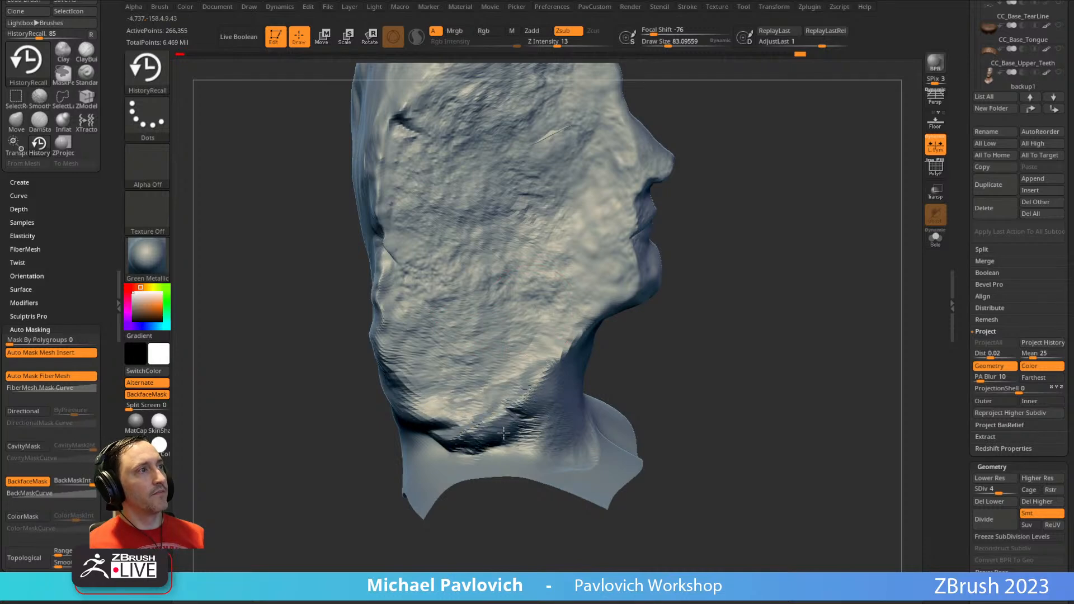
- Recall and smooth the broken side's lower rear edge where it meets the neck
{"action": "left_click_drag", "start_coordinate": [662, 327], "coordinate": [595, 336]}
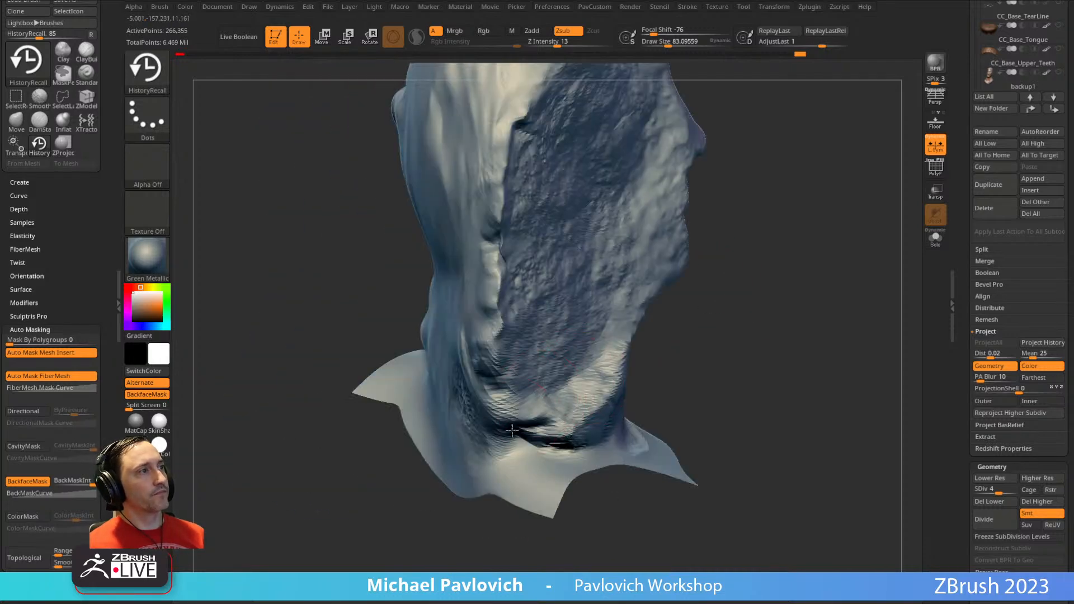
{"action": "mouse_move", "coordinate": [514, 433]}
{"action": "left_mouse_down", "text": "shift"}
{"action": "mouse_move", "coordinate": [556, 428]}
{"action": "mouse_move", "coordinate": [548, 449]}
{"action": "mouse_move", "coordinate": [519, 412]}
{"action": "left_mouse_up", "text": "shift"}
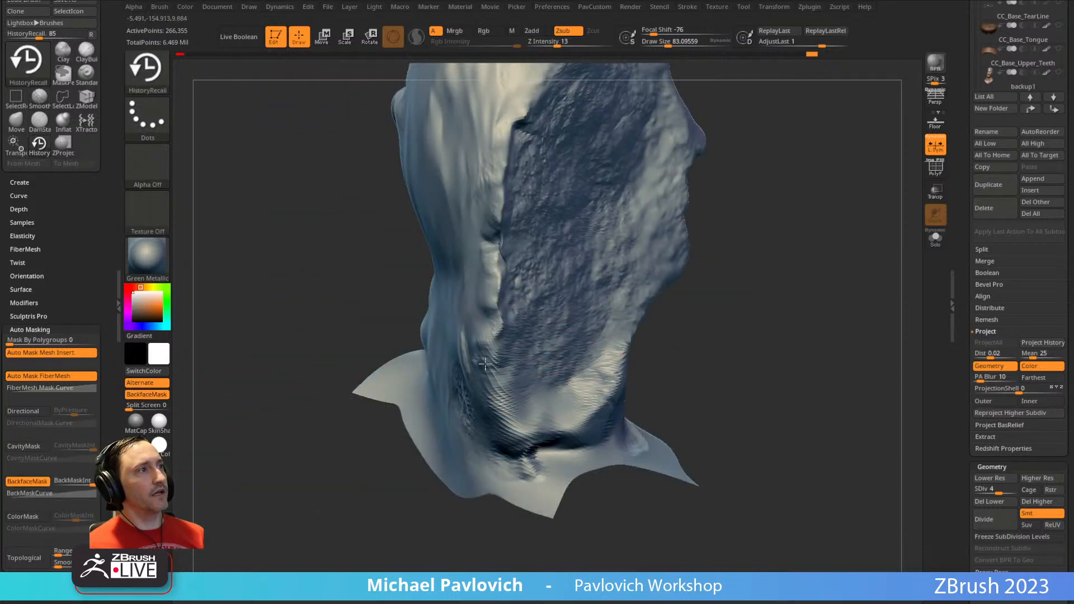
{"action": "left_click_drag", "start_coordinate": [762, 318], "coordinate": [775, 297]}
{"action": "left_click_drag", "start_coordinate": [477, 361], "coordinate": [489, 420], "text": "shift"}
{"action": "left_click_drag", "start_coordinate": [702, 325], "coordinate": [750, 366]}
{"action": "mouse_move", "coordinate": [508, 375]}
{"action": "left_mouse_down"}
{"action": "mouse_move", "coordinate": [528, 358]}
{"action": "mouse_move", "coordinate": [520, 313]}
{"action": "left_mouse_up"}
{"action": "left_click_drag", "start_coordinate": [671, 226], "coordinate": [619, 225]}
{"action": "mouse_move", "coordinate": [518, 448]}
{"action": "left_mouse_down", "text": "shift"}
{"action": "mouse_move", "coordinate": [518, 476]}
{"action": "mouse_move", "coordinate": [510, 397]}
{"action": "left_mouse_up", "text": "shift"}
{"action": "left_click_drag", "start_coordinate": [704, 255], "coordinate": [755, 261]}
{"action": "mouse_move", "coordinate": [482, 358]}
{"action": "left_mouse_down", "text": "shift"}
{"action": "mouse_move", "coordinate": [492, 386]}
{"action": "mouse_move", "coordinate": [500, 325]}
{"action": "left_mouse_up", "text": "shift"}
- Brush recalled detail up the rear edge of the broken side toward the back of the head
{"action": "left_click_drag", "start_coordinate": [679, 223], "coordinate": [691, 285]}
{"action": "left_click_drag", "start_coordinate": [523, 280], "coordinate": [501, 240]}
{"action": "left_click_drag", "start_coordinate": [676, 145], "coordinate": [698, 194]}
{"action": "left_click_drag", "start_coordinate": [517, 280], "coordinate": [493, 335]}
{"action": "left_click_drag", "start_coordinate": [660, 268], "coordinate": [685, 290]}
{"action": "left_click_drag", "start_coordinate": [503, 285], "coordinate": [492, 242]}
- Carry the recalled detail around the back of the head to the intact side at Draw Size about 69
{"action": "left_click_drag", "start_coordinate": [696, 257], "coordinate": [618, 235]}
{"action": "left_click_drag", "start_coordinate": [536, 253], "coordinate": [514, 269]}
{"action": "mouse_move", "coordinate": [780, 198]}
{"action": "left_mouse_down"}
{"action": "mouse_move", "coordinate": [733, 197]}
{"action": "mouse_move", "coordinate": [694, 224]}
{"action": "left_mouse_up"}
{"action": "left_click_drag", "start_coordinate": [542, 301], "coordinate": [538, 294]}
{"action": "left_click_drag", "start_coordinate": [677, 238], "coordinate": [721, 227]}
{"action": "left_click_drag", "start_coordinate": [529, 243], "coordinate": [517, 275]}
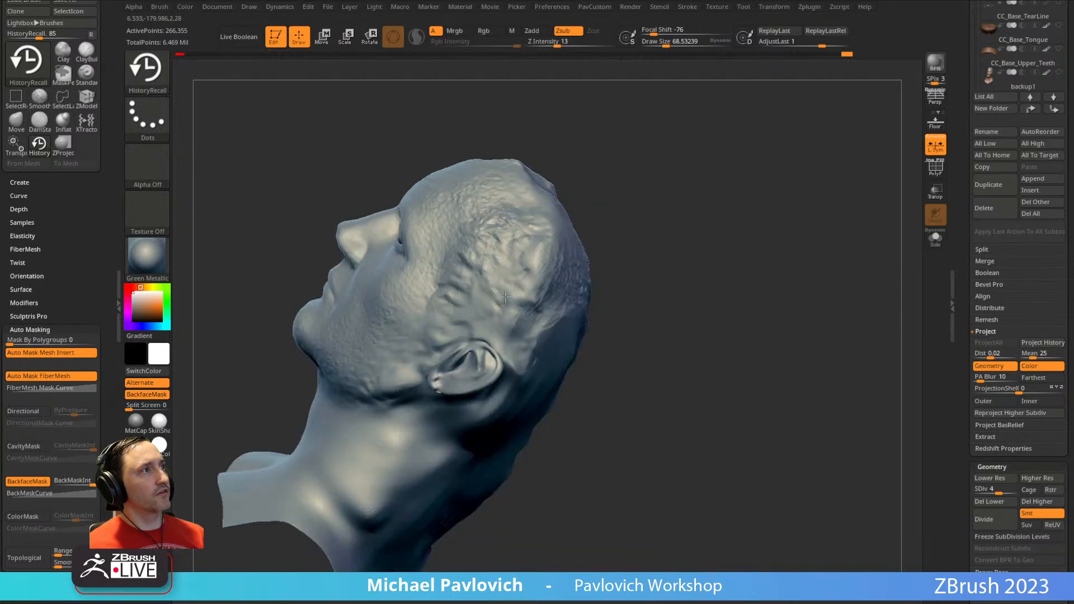
- Brush recalled detail above and behind the intact ear at Draw Size about 49
{"action": "left_click_drag", "start_coordinate": [470, 306], "coordinate": [462, 321]}
{"action": "left_click_drag", "start_coordinate": [696, 242], "coordinate": [624, 254]}
{"action": "left_click_drag", "start_coordinate": [554, 313], "coordinate": [577, 341]}
{"action": "left_click_drag", "start_coordinate": [700, 276], "coordinate": [657, 269]}
{"action": "mouse_move", "coordinate": [538, 258]}
{"action": "left_mouse_down"}
{"action": "mouse_move", "coordinate": [549, 296]}
{"action": "mouse_move", "coordinate": [573, 283]}
{"action": "left_mouse_up"}
{"action": "left_click_drag", "start_coordinate": [722, 219], "coordinate": [706, 195]}
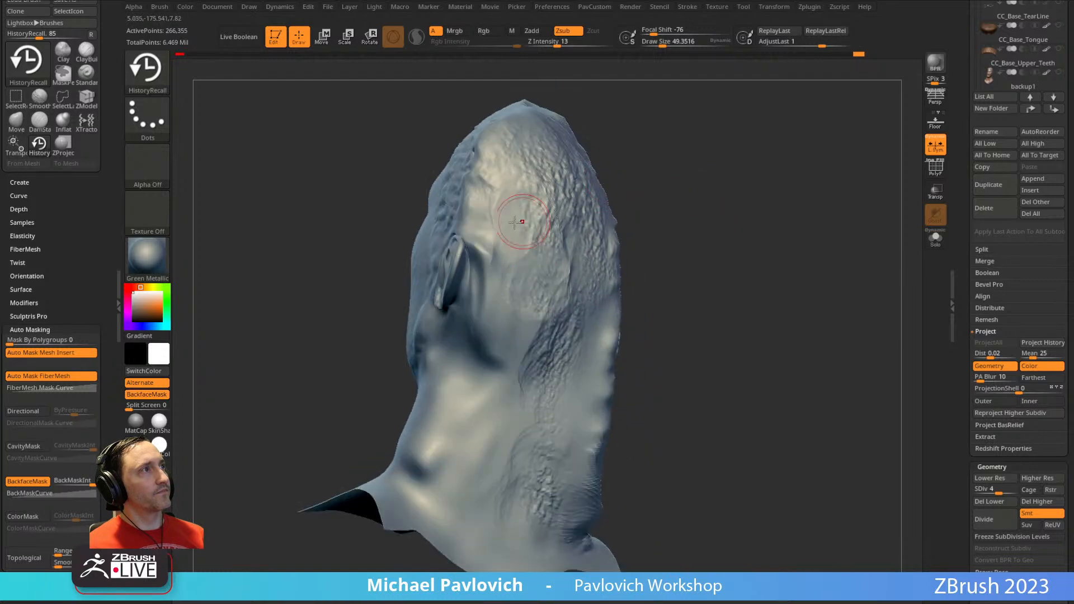
- Blend the recalled patches across the back of the head with recall and smooth strokes, down to behind the ear
{"action": "mouse_move", "coordinate": [493, 268]}
{"action": "left_mouse_down"}
{"action": "mouse_move", "coordinate": [498, 288]}
{"action": "mouse_move", "coordinate": [529, 308]}
{"action": "mouse_move", "coordinate": [566, 282]}
{"action": "left_mouse_up"}
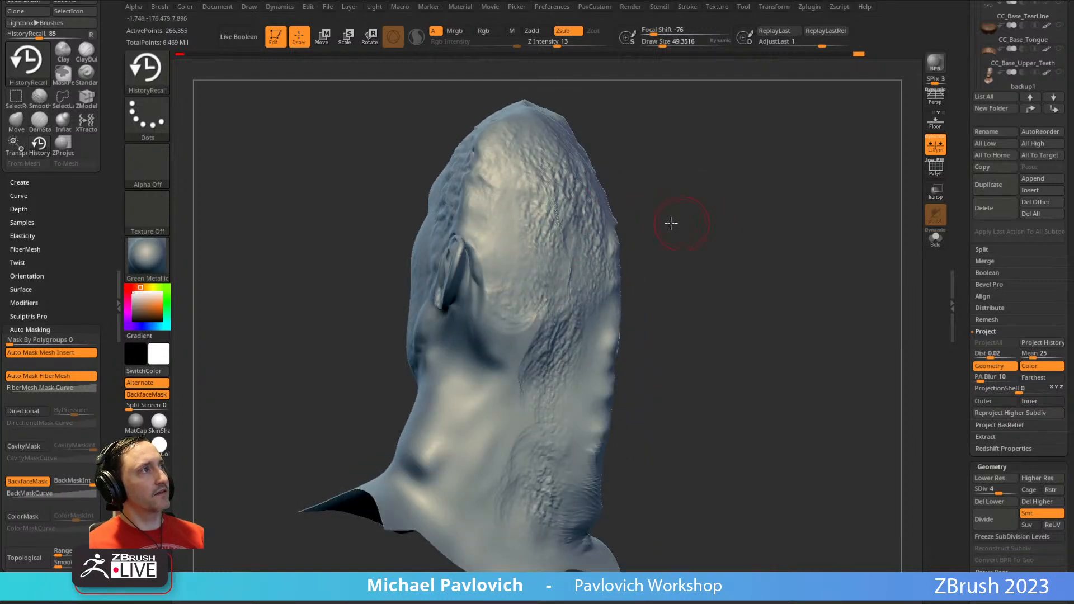
{"action": "left_click_drag", "start_coordinate": [684, 222], "coordinate": [646, 226]}
{"action": "left_click_drag", "start_coordinate": [579, 261], "coordinate": [562, 296], "text": "shift"}
{"action": "mouse_move", "coordinate": [652, 190]}
{"action": "left_mouse_down"}
{"action": "mouse_move", "coordinate": [664, 209]}
{"action": "mouse_move", "coordinate": [719, 211]}
{"action": "mouse_move", "coordinate": [699, 198]}
{"action": "left_mouse_up"}
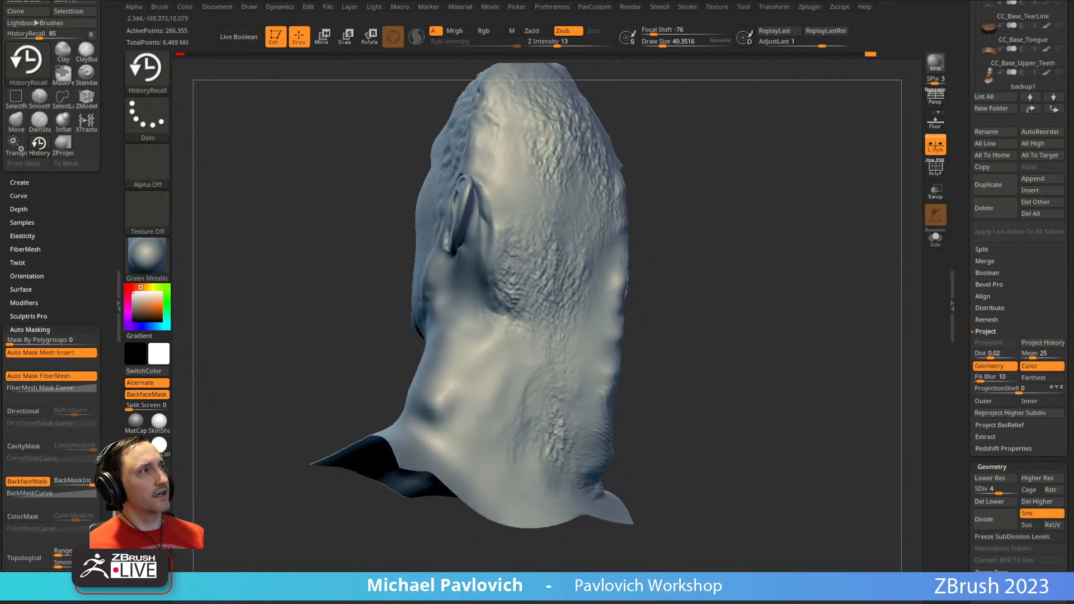
{"action": "left_click_drag", "start_coordinate": [500, 319], "coordinate": [506, 235]}
- Brush recalled detail below the intact ear, down the side of the neck and around the throat
{"action": "mouse_move", "coordinate": [695, 240]}
{"action": "left_mouse_down"}
{"action": "mouse_move", "coordinate": [425, 296]}
{"action": "mouse_move", "coordinate": [467, 281]}
{"action": "left_mouse_up"}
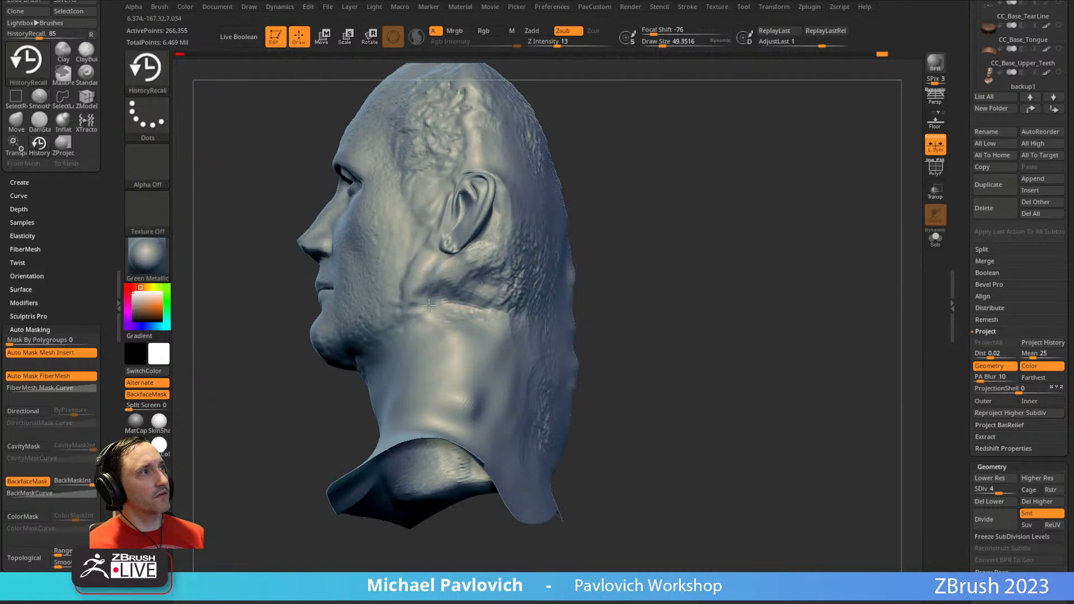
{"action": "left_click_drag", "start_coordinate": [640, 295], "coordinate": [486, 339]}
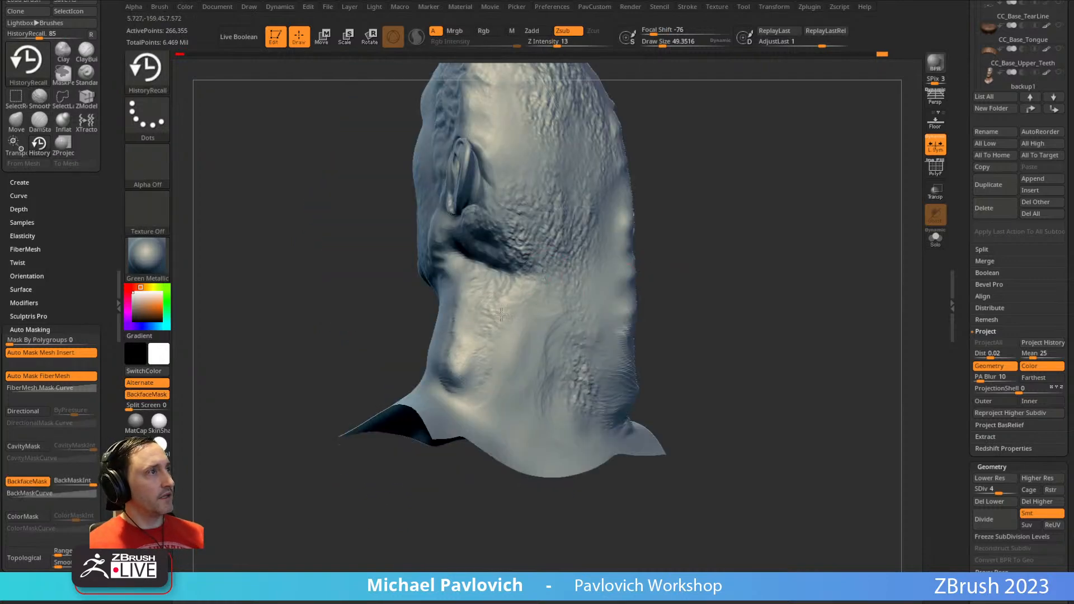
{"action": "mouse_move", "coordinate": [526, 400]}
{"action": "left_mouse_down"}
{"action": "mouse_move", "coordinate": [445, 370]}
{"action": "mouse_move", "coordinate": [441, 286]}
{"action": "left_mouse_up"}
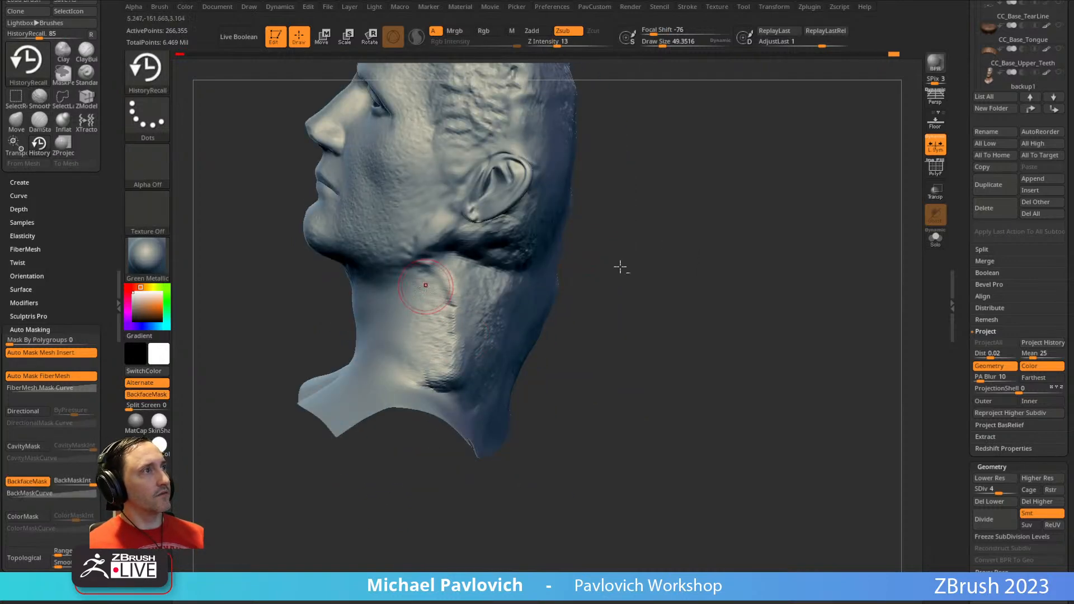
{"action": "left_click_drag", "start_coordinate": [327, 313], "coordinate": [481, 321]}
{"action": "left_click_drag", "start_coordinate": [350, 327], "coordinate": [699, 279]}
- Brush finer recalled detail over the intact temple, nose and mouth area, reducing the Draw Size to about 36
{"action": "left_click_drag", "start_coordinate": [741, 325], "coordinate": [716, 319], "text": "alt"}
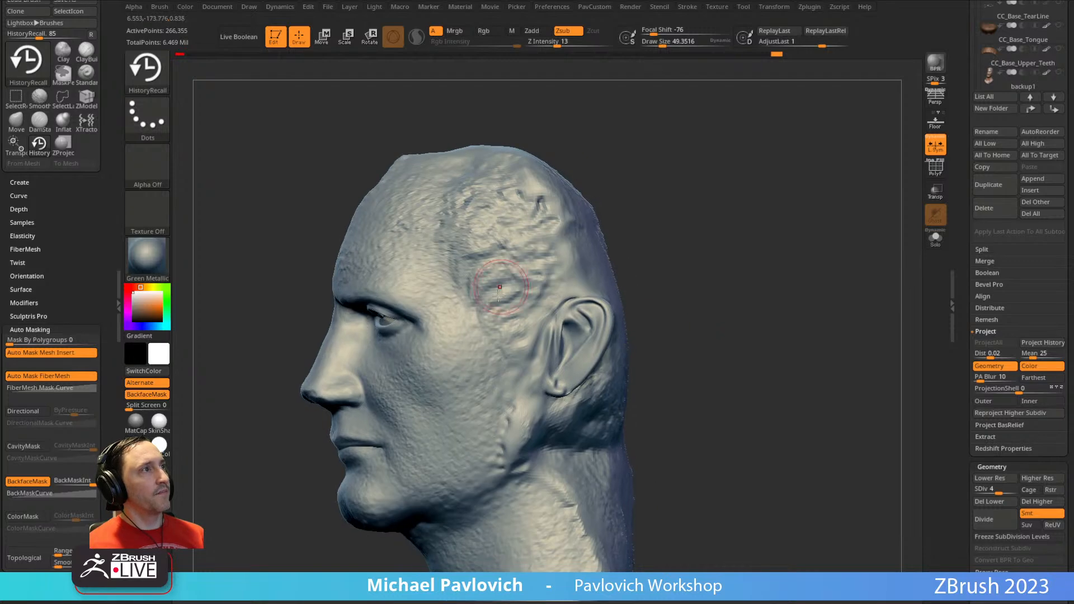
{"action": "left_click_drag", "start_coordinate": [499, 223], "coordinate": [582, 307]}
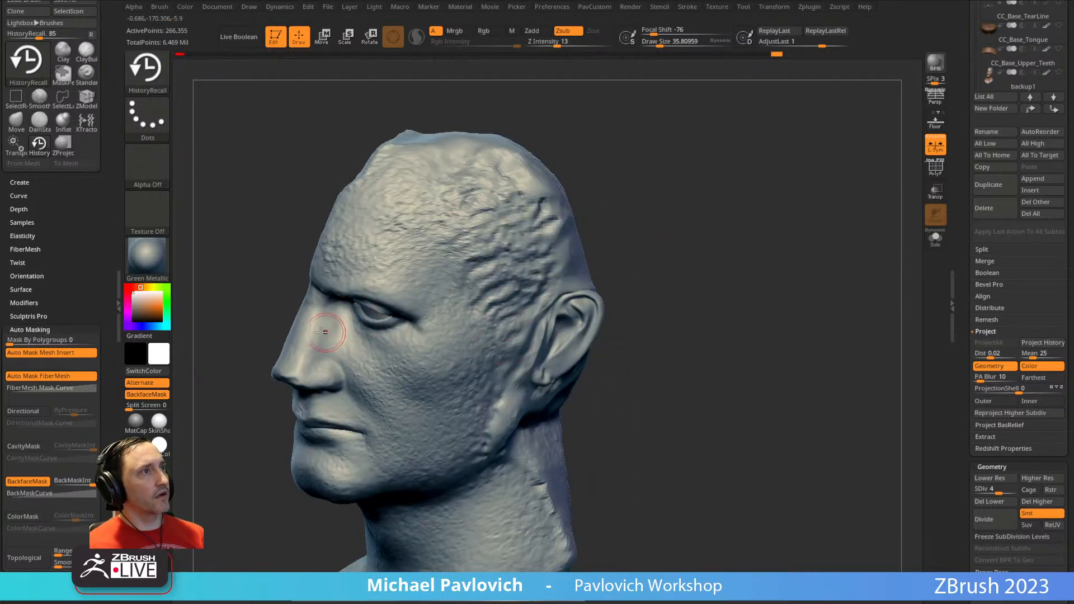
{"action": "mouse_move", "coordinate": [693, 251]}
{"action": "left_mouse_down"}
{"action": "mouse_move", "coordinate": [796, 190]}
{"action": "mouse_move", "coordinate": [795, 257]}
{"action": "left_mouse_up"}
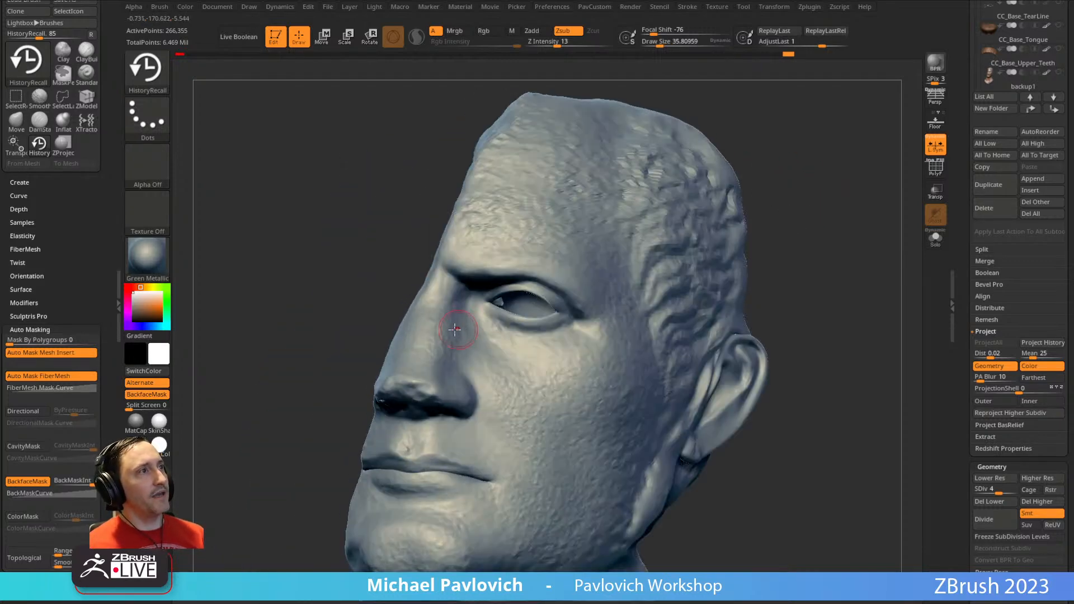
{"action": "mouse_move", "coordinate": [857, 246]}
{"action": "left_mouse_down"}
{"action": "mouse_move", "coordinate": [798, 218]}
{"action": "mouse_move", "coordinate": [536, 253]}
{"action": "mouse_move", "coordinate": [461, 302]}
{"action": "left_mouse_up"}
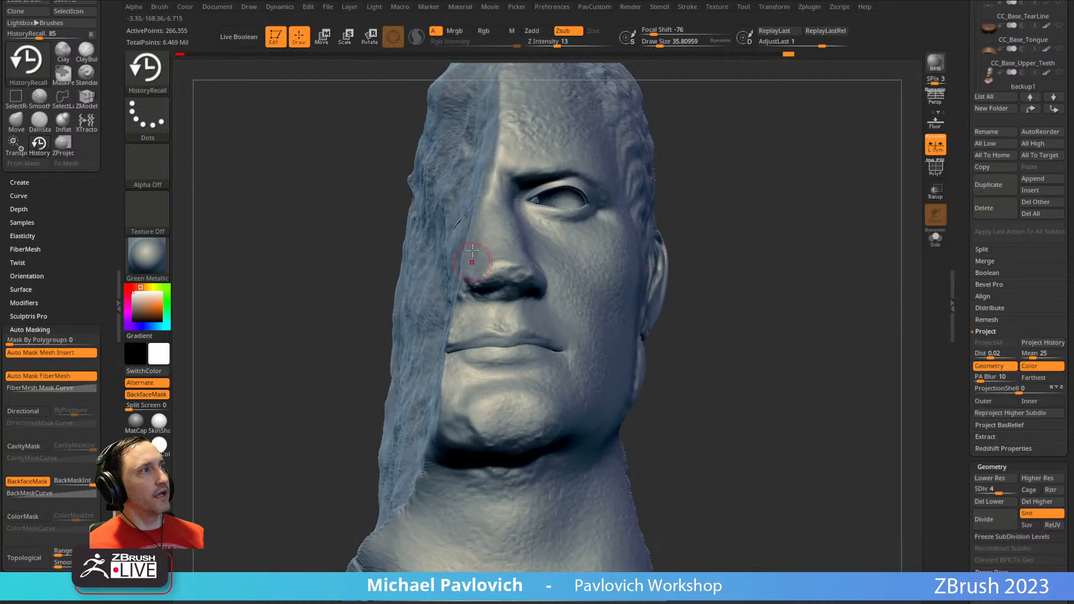
{"action": "left_click_drag", "start_coordinate": [834, 234], "coordinate": [687, 362]}
- Raise the head to subdivision level 6 and brush recalled detail over the forehead and temple at Draw Size about 76
{"action": "left_click_drag", "start_coordinate": [904, 364], "coordinate": [910, 328]}
{"action": "scroll", "coordinate": [958, 367], "scroll_direction": "down", "scroll_amount": 3}
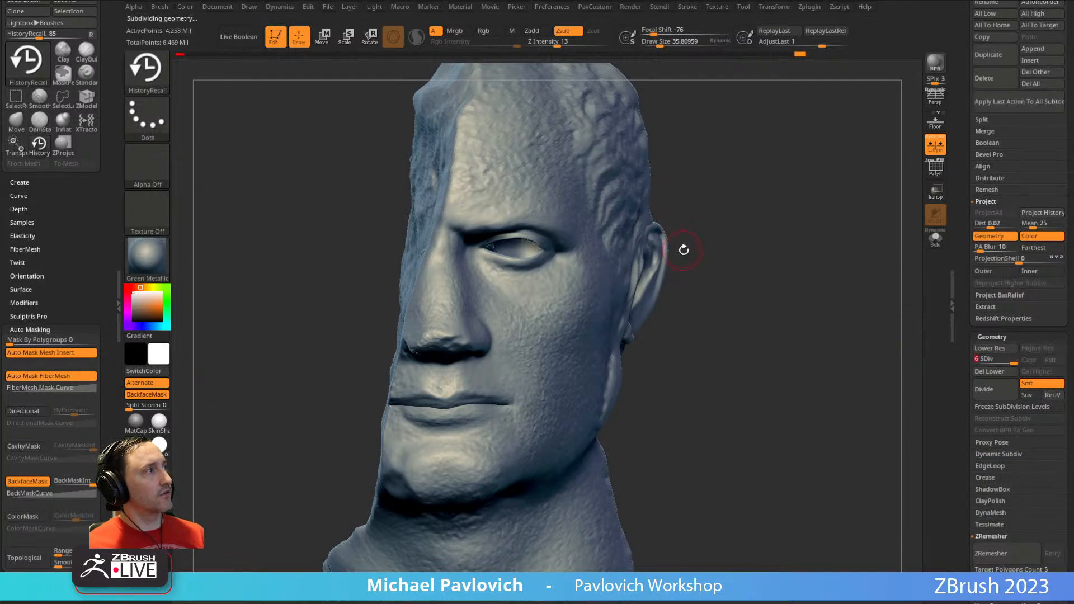
{"action": "left_click_drag", "start_coordinate": [745, 186], "coordinate": [730, 232]}
{"action": "left_click_drag", "start_coordinate": [753, 188], "coordinate": [686, 200]}
{"action": "key", "text": "s"}
{"action": "left_click_drag", "start_coordinate": [563, 263], "coordinate": [570, 262]}
{"action": "mouse_move", "coordinate": [576, 246]}
{"action": "left_mouse_down"}
{"action": "mouse_move", "coordinate": [562, 266]}
{"action": "mouse_move", "coordinate": [584, 333]}
{"action": "left_mouse_up"}
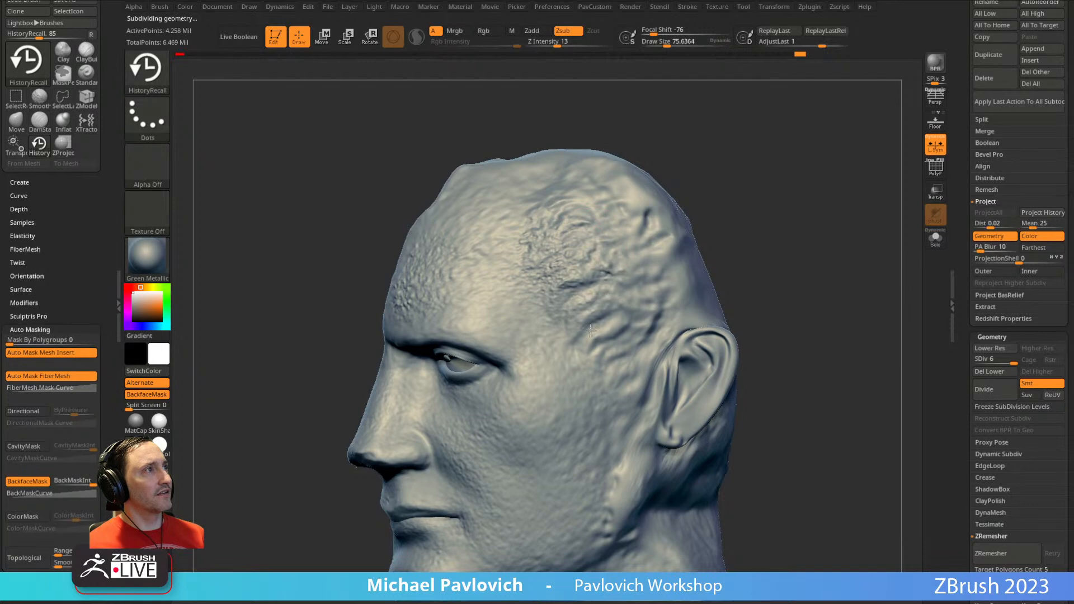
- Brush level 6 recalled detail over the upper forehead, side hair and cheek at Draw Size about 59
{"action": "left_click_drag", "start_coordinate": [656, 141], "coordinate": [544, 174]}
{"action": "mouse_move", "coordinate": [764, 187]}
{"action": "left_mouse_down"}
{"action": "mouse_move", "coordinate": [783, 153]}
{"action": "mouse_move", "coordinate": [775, 101]}
{"action": "left_mouse_up"}
{"action": "left_click_drag", "start_coordinate": [483, 228], "coordinate": [517, 239]}
{"action": "left_click_drag", "start_coordinate": [680, 188], "coordinate": [606, 215]}
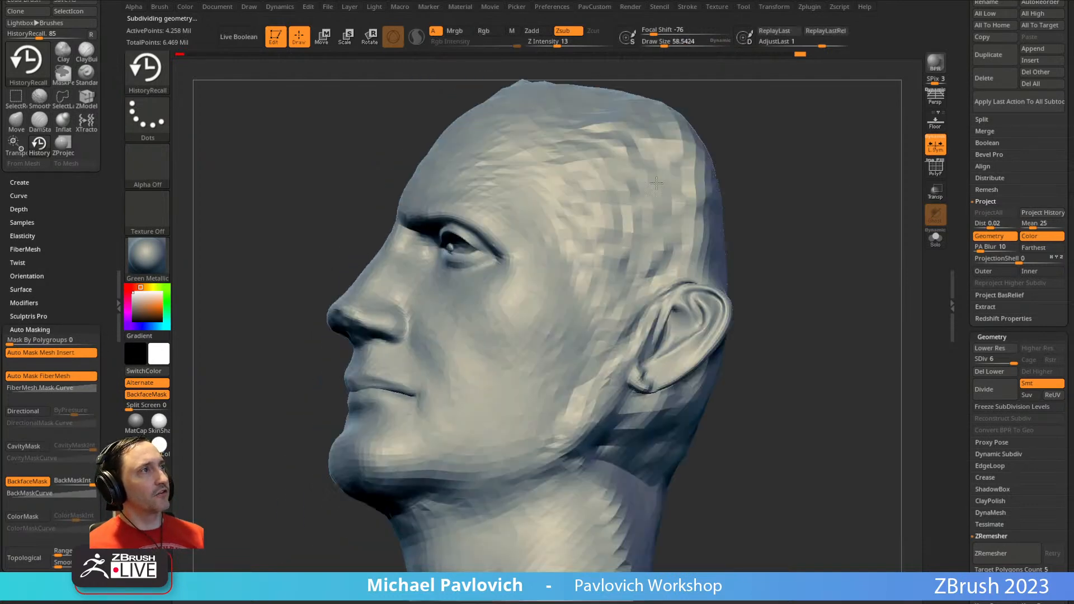
{"action": "left_click_drag", "start_coordinate": [582, 328], "coordinate": [614, 337]}
{"action": "mouse_move", "coordinate": [775, 246]}
{"action": "left_mouse_down"}
{"action": "mouse_move", "coordinate": [770, 202]}
{"action": "mouse_move", "coordinate": [797, 187]}
{"action": "left_mouse_up"}
{"action": "left_click_drag", "start_coordinate": [575, 331], "coordinate": [475, 344]}
{"action": "left_click_drag", "start_coordinate": [769, 280], "coordinate": [671, 305]}
{"action": "left_click_drag", "start_coordinate": [430, 334], "coordinate": [532, 313]}
- Brush recalled detail around the nose and upper lip, reducing the Draw Size from about 52 to about 41
{"action": "key", "text": "s"}
{"action": "left_click_drag", "start_coordinate": [366, 278], "coordinate": [363, 278]}
{"action": "mouse_move", "coordinate": [805, 274]}
{"action": "left_mouse_down"}
{"action": "mouse_move", "coordinate": [874, 218]}
{"action": "mouse_move", "coordinate": [428, 358]}
{"action": "left_mouse_up"}
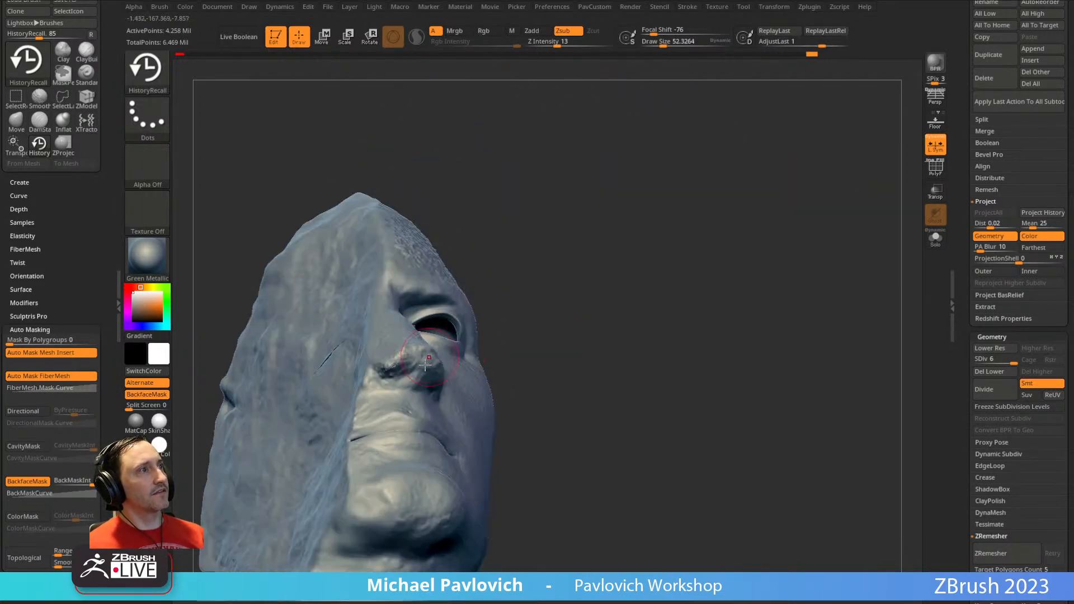
{"action": "left_click_drag", "start_coordinate": [537, 355], "coordinate": [435, 373]}
{"action": "key", "text": "s"}
{"action": "left_click_drag", "start_coordinate": [628, 338], "coordinate": [430, 369]}
{"action": "left_click_drag", "start_coordinate": [515, 354], "coordinate": [514, 322]}
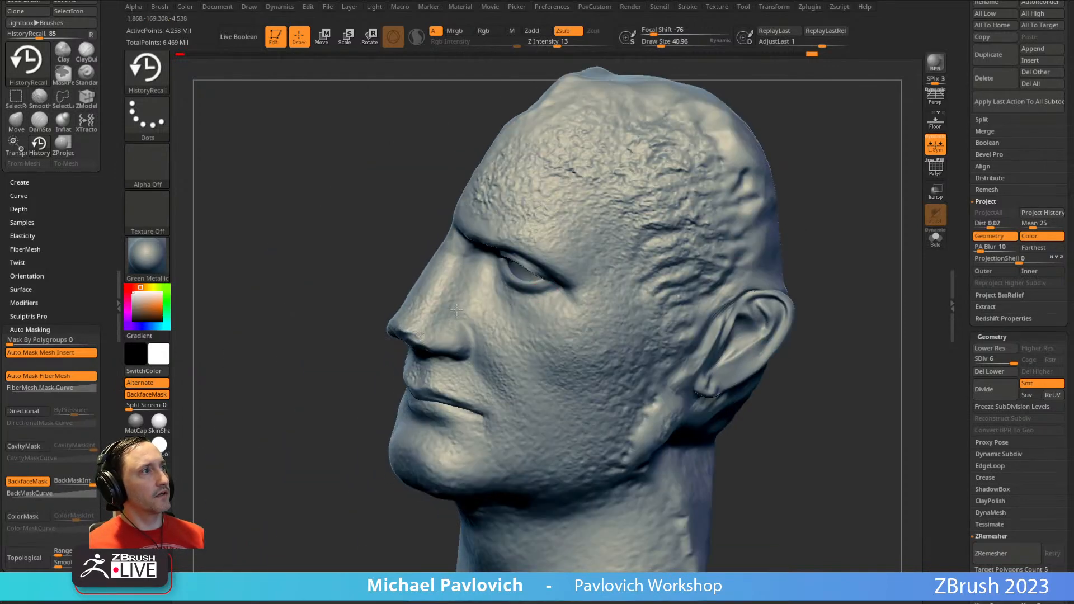
- Brush recalled detail over the mouth, chin and front of the neck, and smooth the neck below the break
{"action": "left_click_drag", "start_coordinate": [367, 331], "coordinate": [766, 263]}
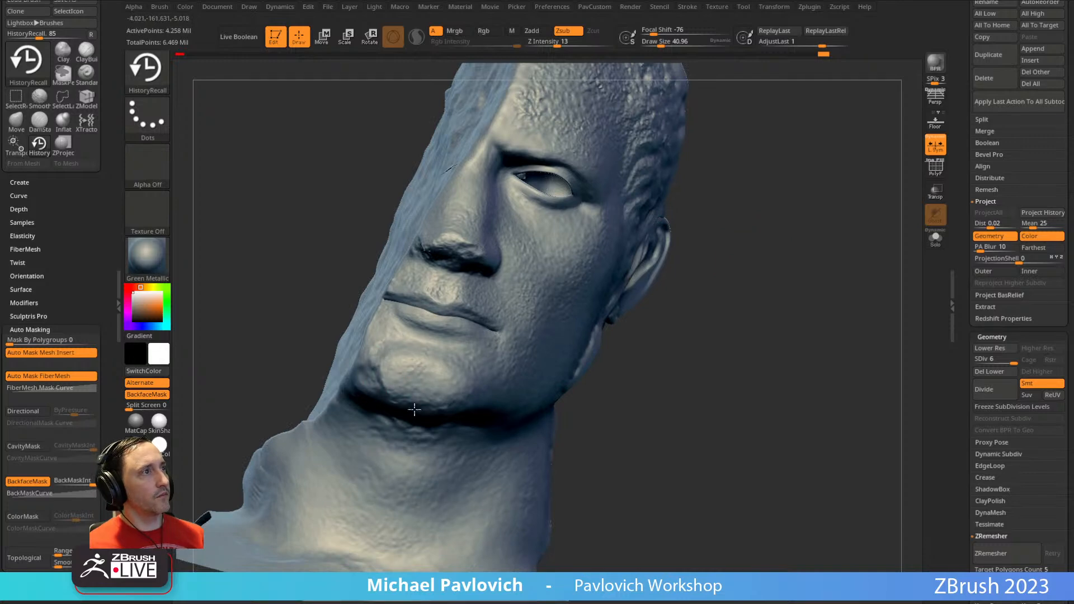
{"action": "left_click_drag", "start_coordinate": [666, 355], "coordinate": [692, 276]}
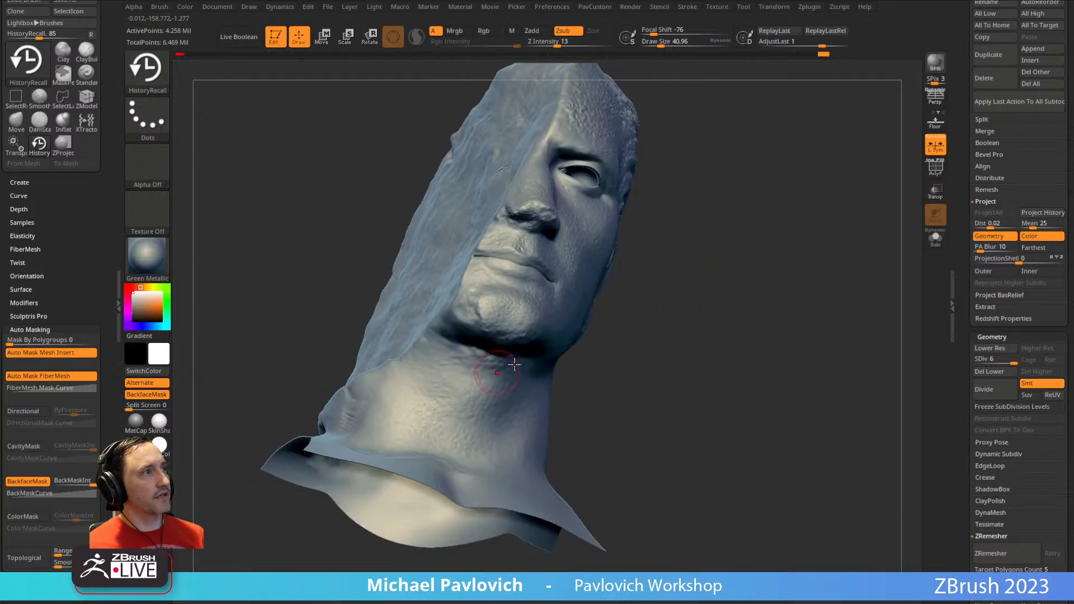
{"action": "left_click_drag", "start_coordinate": [497, 372], "coordinate": [478, 419]}
{"action": "left_click_drag", "start_coordinate": [565, 395], "coordinate": [459, 449]}
{"action": "left_click_drag", "start_coordinate": [685, 375], "coordinate": [671, 391]}
{"action": "left_click_drag", "start_coordinate": [425, 447], "coordinate": [418, 450], "text": "shift"}
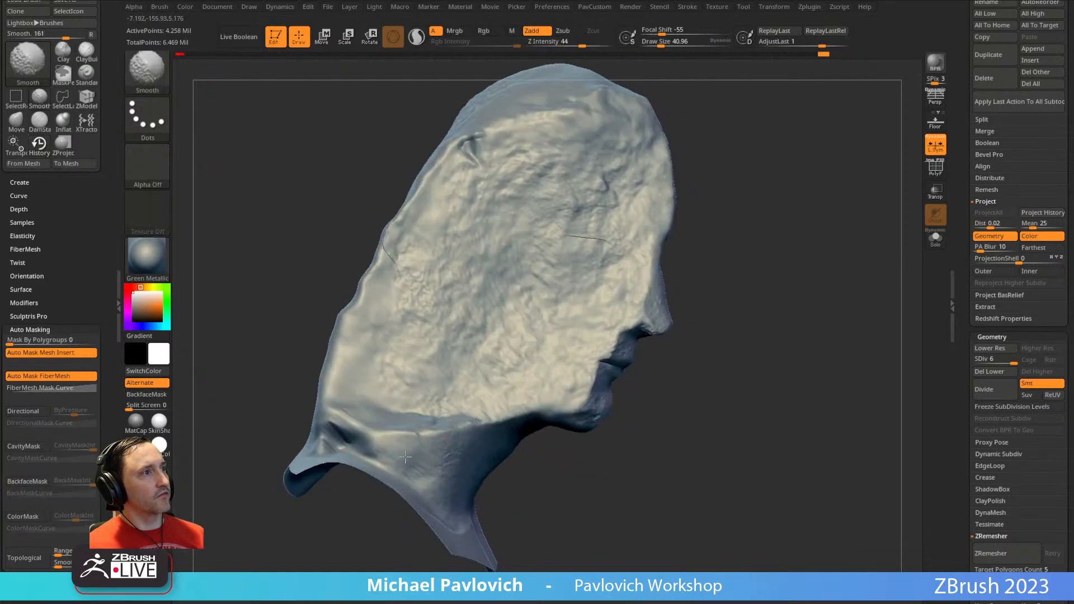
- Brush level 6 recalled detail along the broken side's front edge at the brow and its upper edge at the crown
{"action": "mouse_move", "coordinate": [727, 299]}
{"action": "left_mouse_down"}
{"action": "mouse_move", "coordinate": [707, 354]}
{"action": "mouse_move", "coordinate": [520, 427]}
{"action": "mouse_move", "coordinate": [552, 432]}
{"action": "mouse_move", "coordinate": [631, 284]}
{"action": "mouse_move", "coordinate": [562, 387]}
{"action": "left_mouse_up"}
{"action": "left_click_drag", "start_coordinate": [575, 338], "coordinate": [576, 351]}
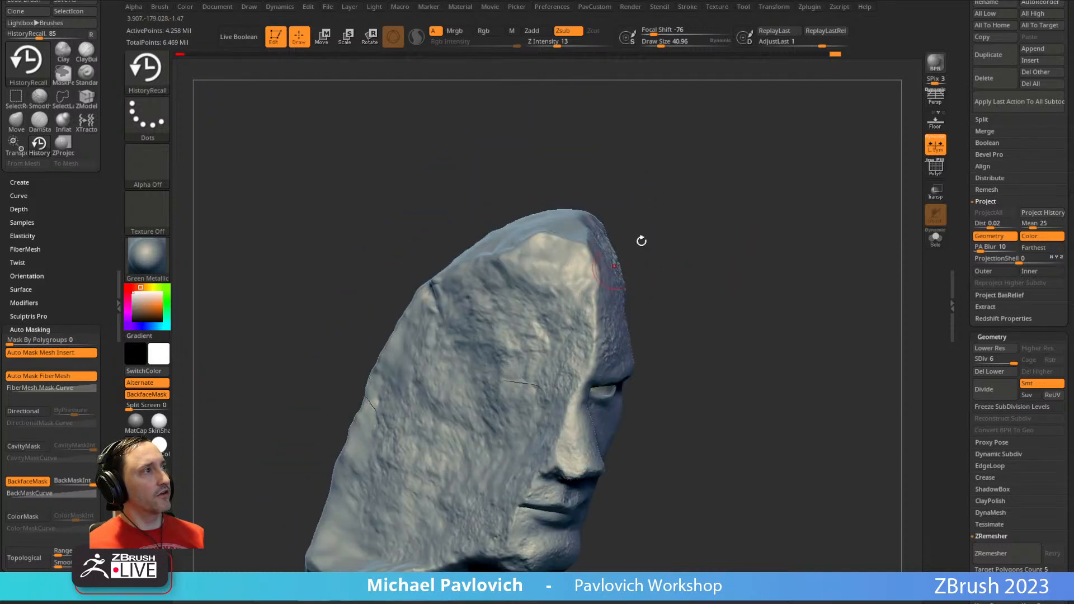
{"action": "left_click_drag", "start_coordinate": [610, 270], "coordinate": [579, 390]}
{"action": "left_click_drag", "start_coordinate": [597, 257], "coordinate": [619, 223]}
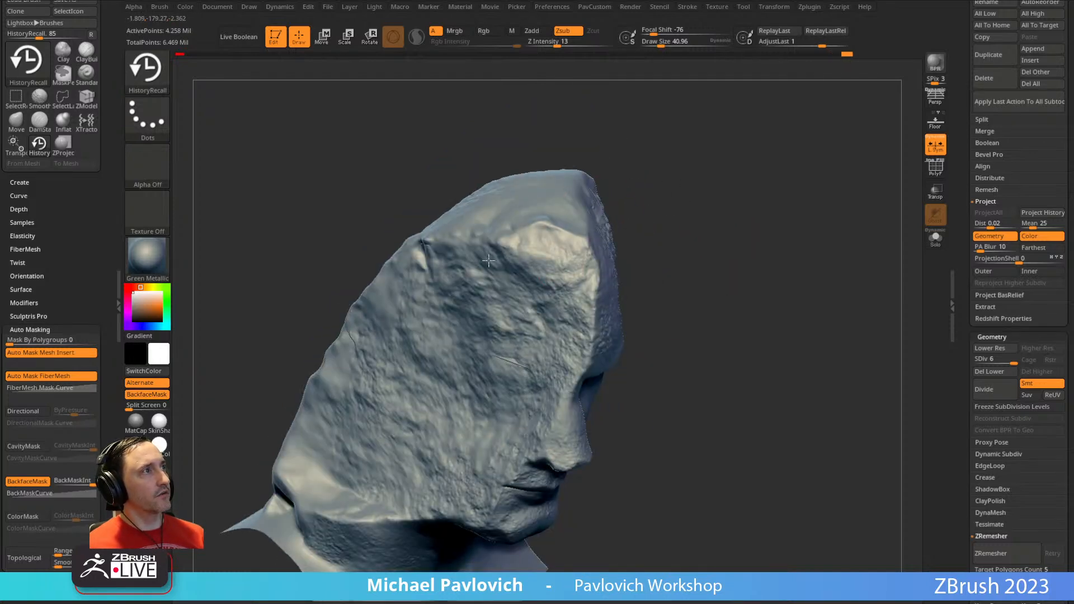
{"action": "left_click_drag", "start_coordinate": [509, 246], "coordinate": [380, 263]}
{"action": "left_click_drag", "start_coordinate": [590, 252], "coordinate": [684, 201], "text": "alt"}
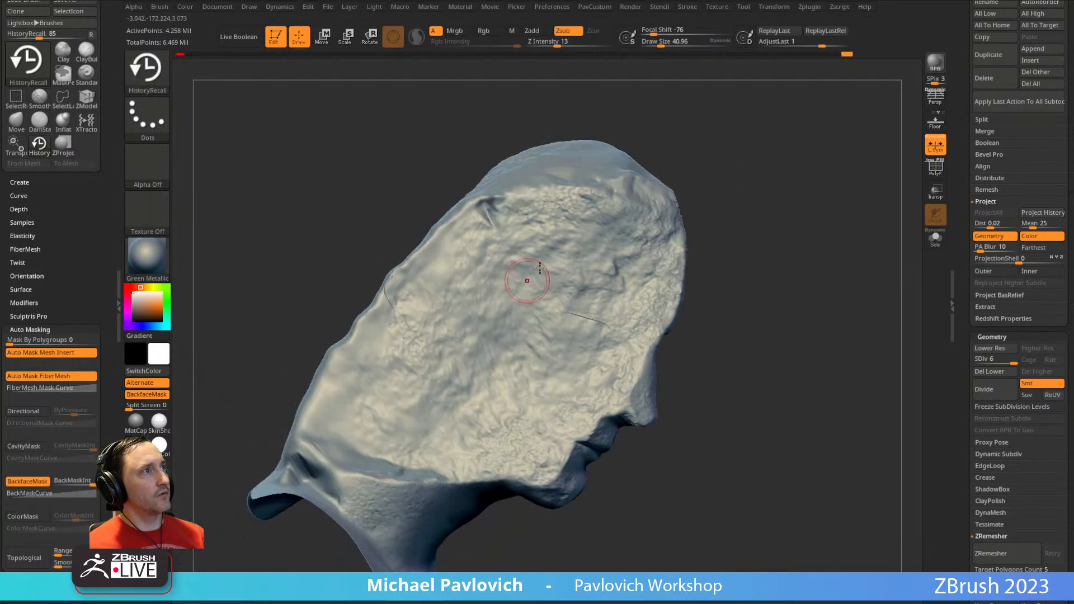
- Extend the level 6 recalled detail along the broken side's rear edge and over the back of the head
{"action": "left_click_drag", "start_coordinate": [450, 245], "coordinate": [389, 272]}
{"action": "left_click_drag", "start_coordinate": [404, 317], "coordinate": [381, 350]}
{"action": "mouse_move", "coordinate": [320, 271]}
{"action": "left_mouse_down"}
{"action": "mouse_move", "coordinate": [599, 216]}
{"action": "mouse_move", "coordinate": [514, 295]}
{"action": "left_mouse_up"}
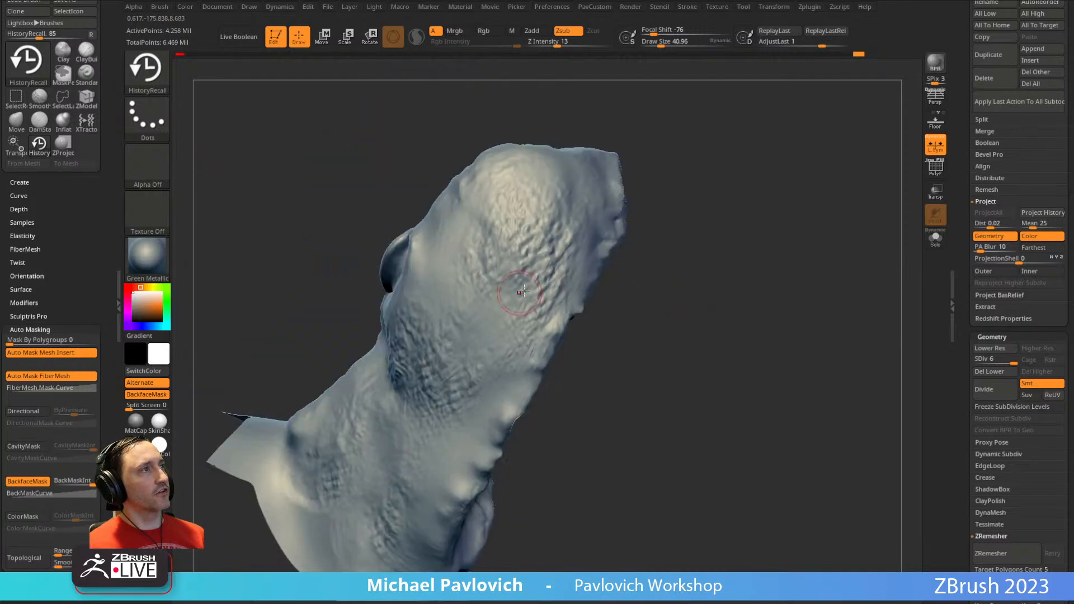
{"action": "left_click_drag", "start_coordinate": [513, 258], "coordinate": [565, 253]}
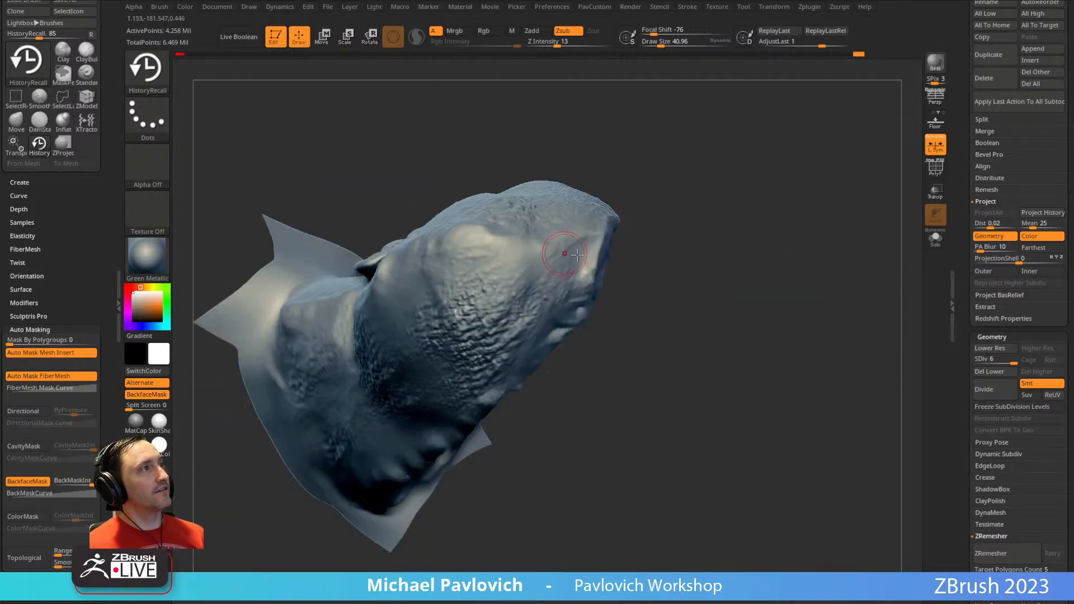
{"action": "left_click_drag", "start_coordinate": [639, 197], "coordinate": [514, 298]}
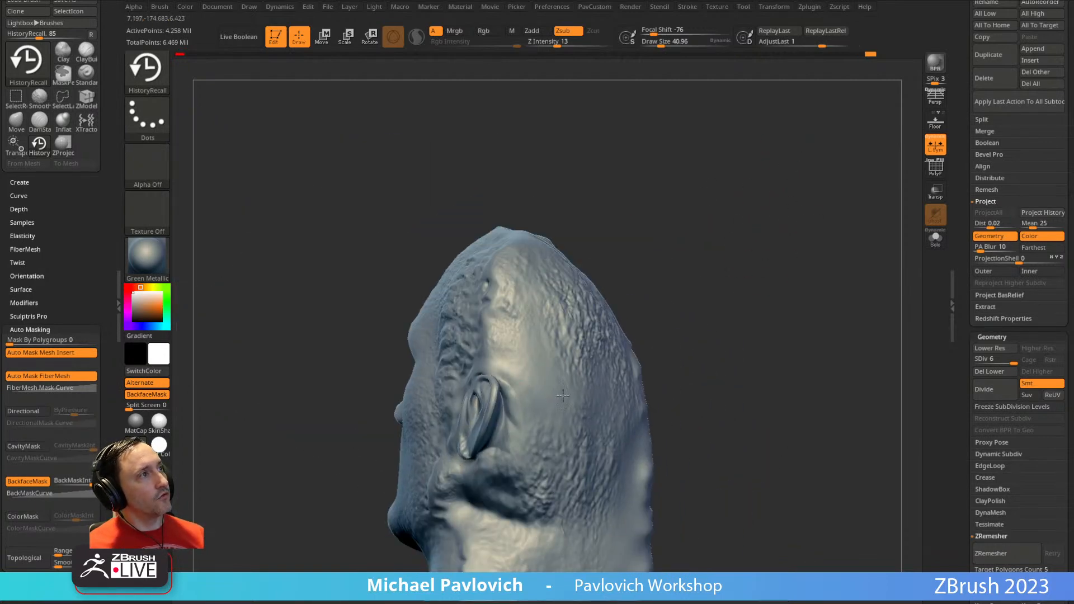
- Brush level 6 recalled detail behind the ear, along the side of the neck and over the back of the head
{"action": "left_click_drag", "start_coordinate": [688, 251], "coordinate": [672, 201]}
{"action": "left_click_drag", "start_coordinate": [537, 357], "coordinate": [666, 239]}
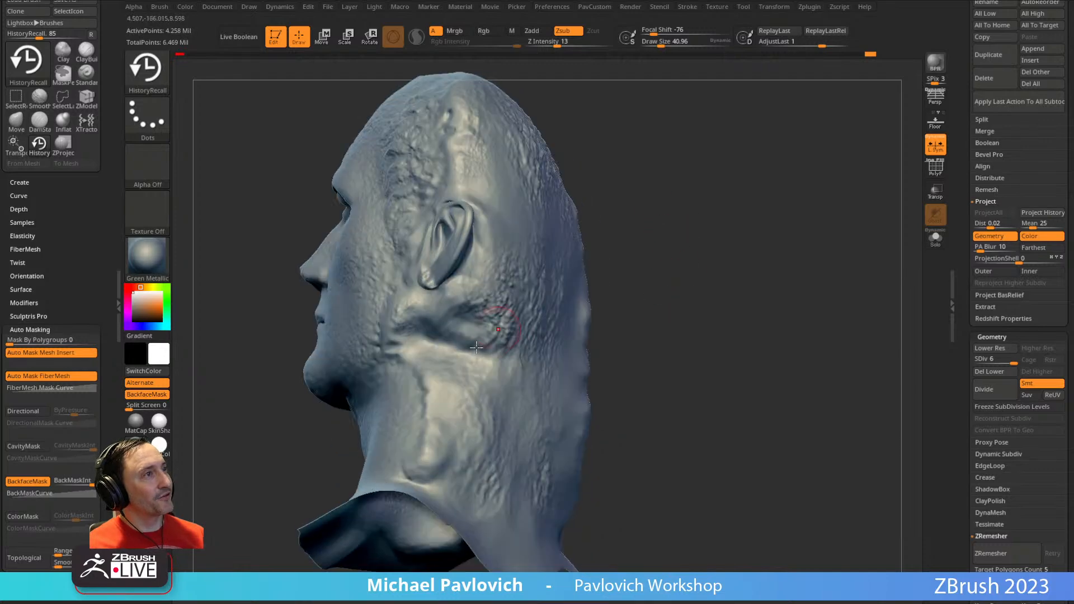
{"action": "right_click_drag", "start_coordinate": [544, 263], "coordinate": [626, 251]}
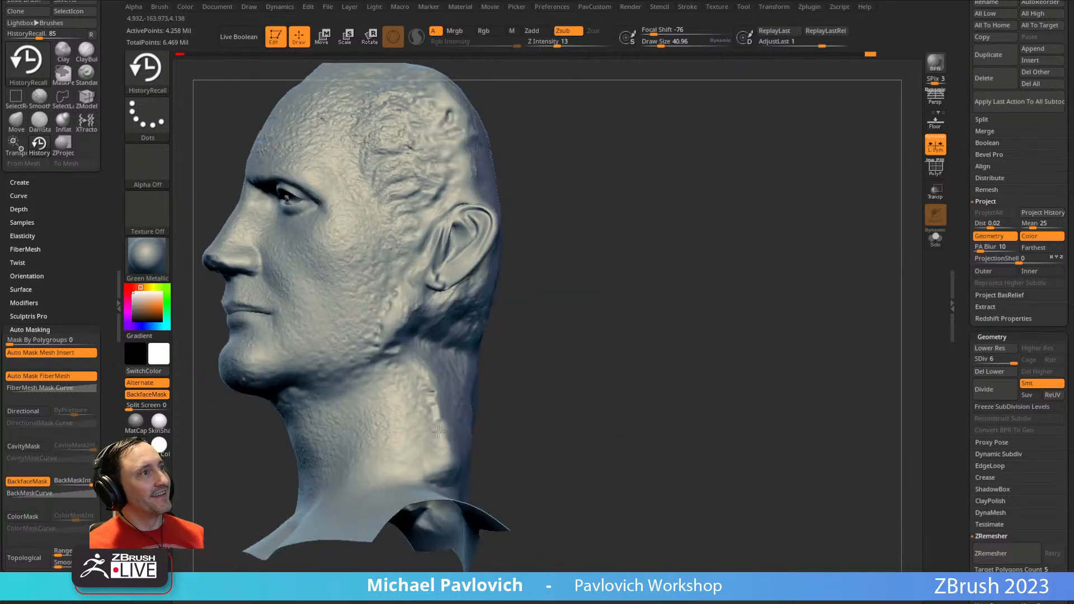
{"action": "right_click_drag", "start_coordinate": [433, 453], "coordinate": [436, 424]}
{"action": "left_click_drag", "start_coordinate": [594, 342], "coordinate": [510, 379]}
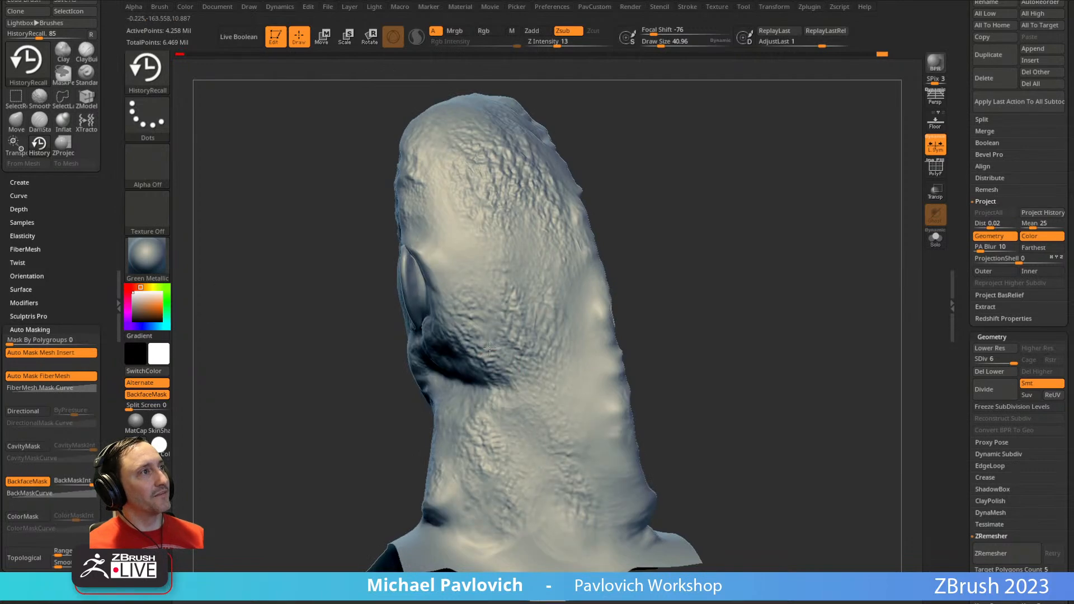
{"action": "right_click_drag", "start_coordinate": [504, 175], "coordinate": [503, 313]}
- Brush recalled detail around the brow, eye, nose and upper lip, reducing the Draw Size to about 24
{"action": "mouse_move", "coordinate": [451, 230]}
{"action": "right_mouse_down"}
{"action": "mouse_move", "coordinate": [640, 215]}
{"action": "mouse_move", "coordinate": [775, 263]}
{"action": "right_mouse_up"}
{"action": "mouse_move", "coordinate": [775, 263]}
{"action": "right_mouse_down", "text": "alt"}
{"action": "mouse_move", "coordinate": [707, 175]}
{"action": "mouse_move", "coordinate": [706, 230]}
{"action": "right_mouse_up", "text": "alt"}
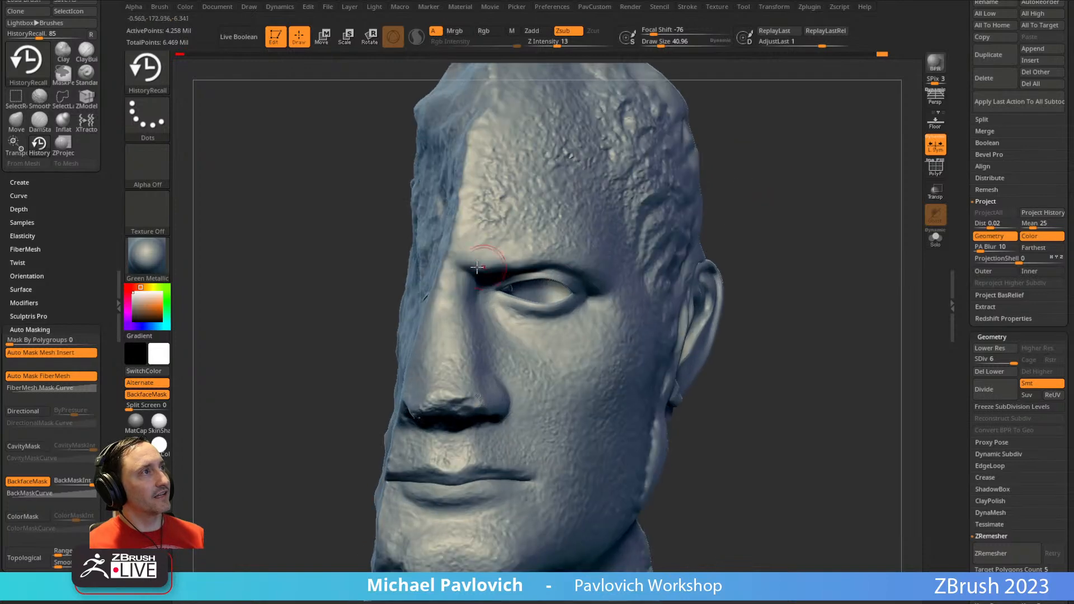
{"action": "right_click_drag", "start_coordinate": [531, 227], "coordinate": [509, 235]}
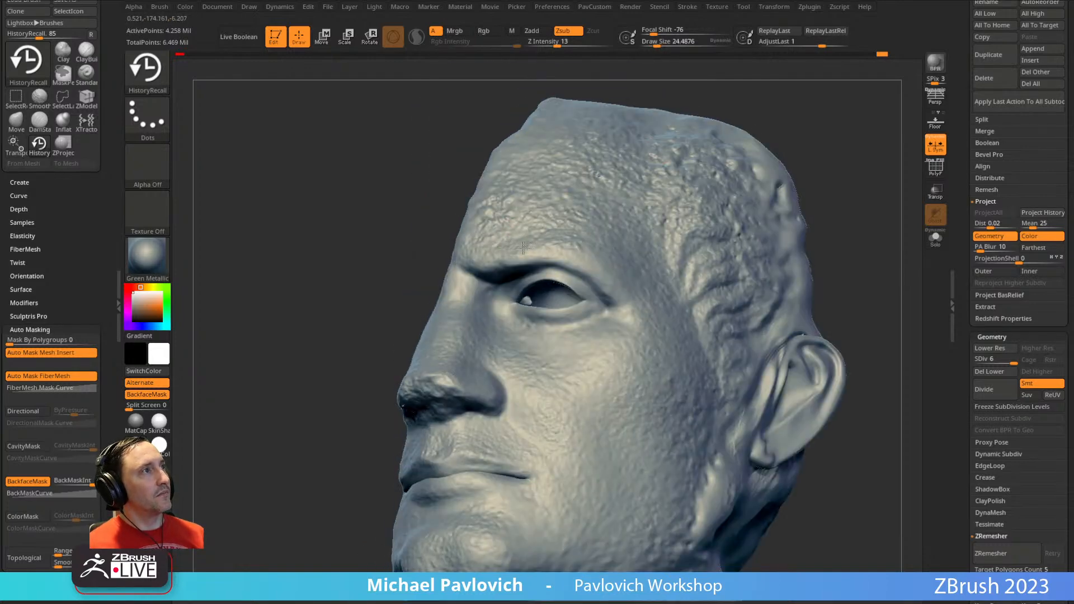
{"action": "right_click_drag", "start_coordinate": [609, 283], "coordinate": [806, 140]}
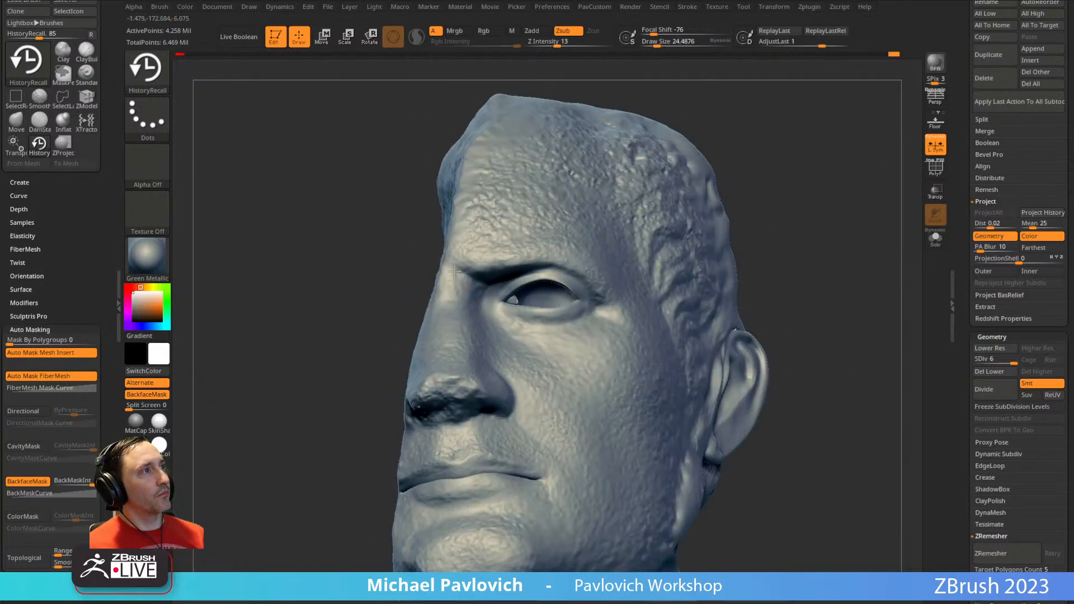
{"action": "right_click_drag", "start_coordinate": [467, 320], "coordinate": [535, 303]}
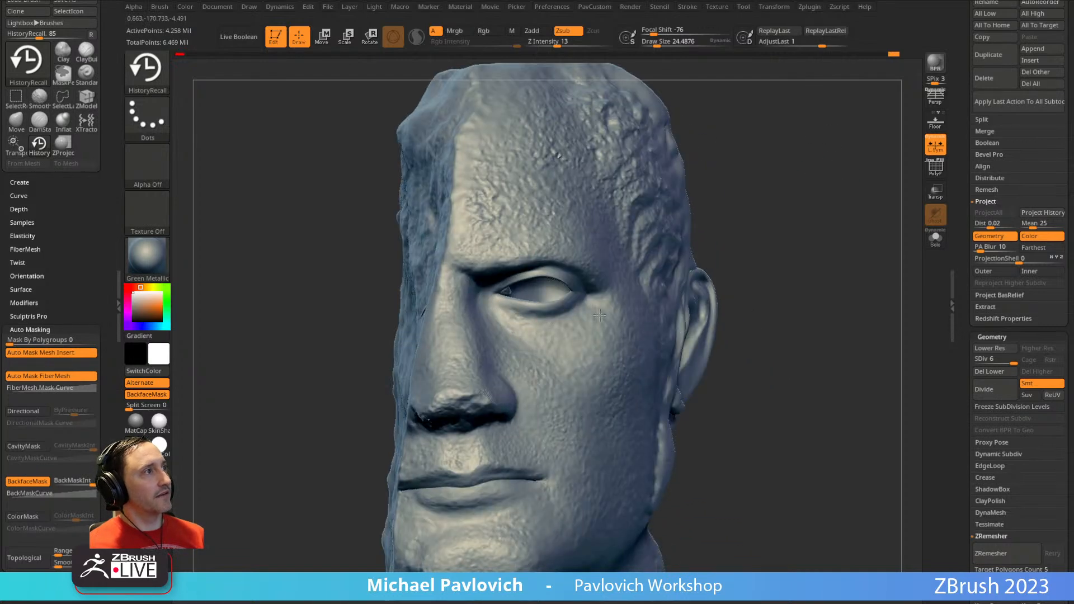
{"action": "right_click_drag", "start_coordinate": [734, 226], "coordinate": [426, 397]}
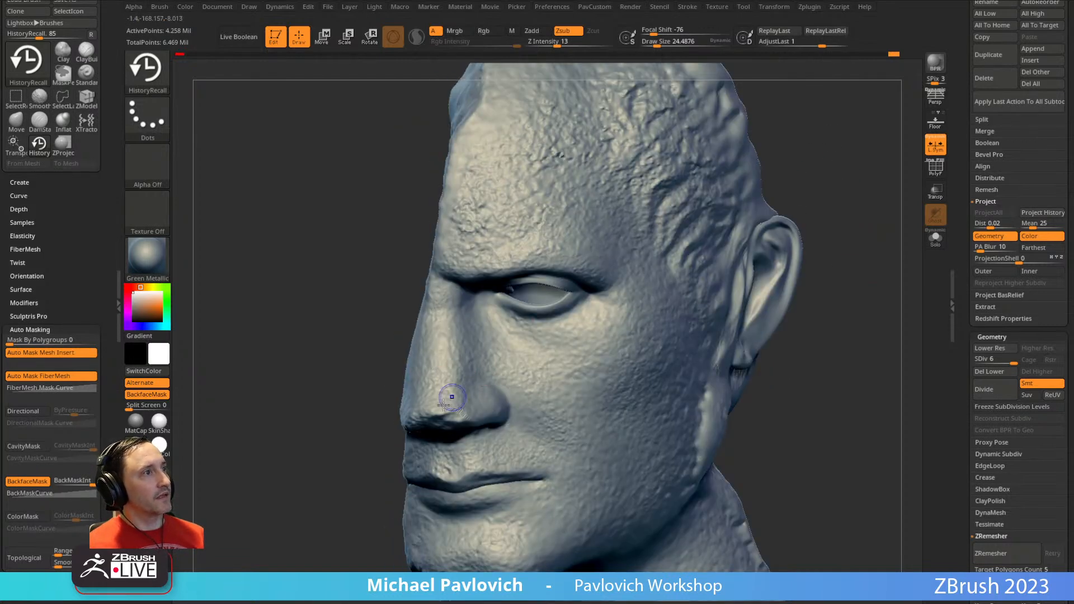
{"action": "right_click_drag", "start_coordinate": [449, 377], "coordinate": [522, 393]}
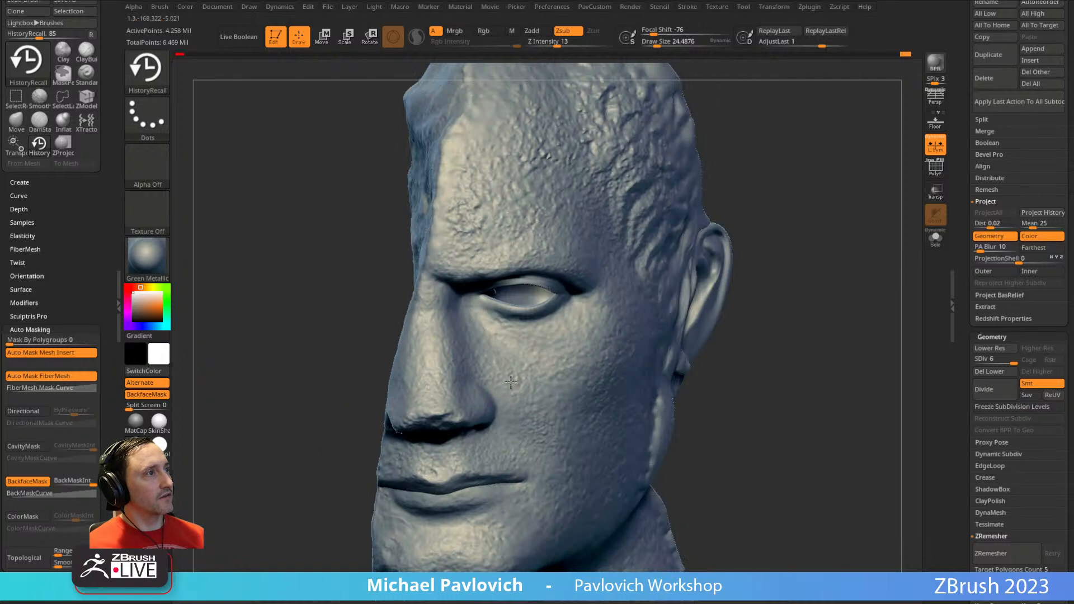
{"action": "right_click_drag", "start_coordinate": [807, 314], "coordinate": [466, 355]}
{"action": "key", "text": "shift"}
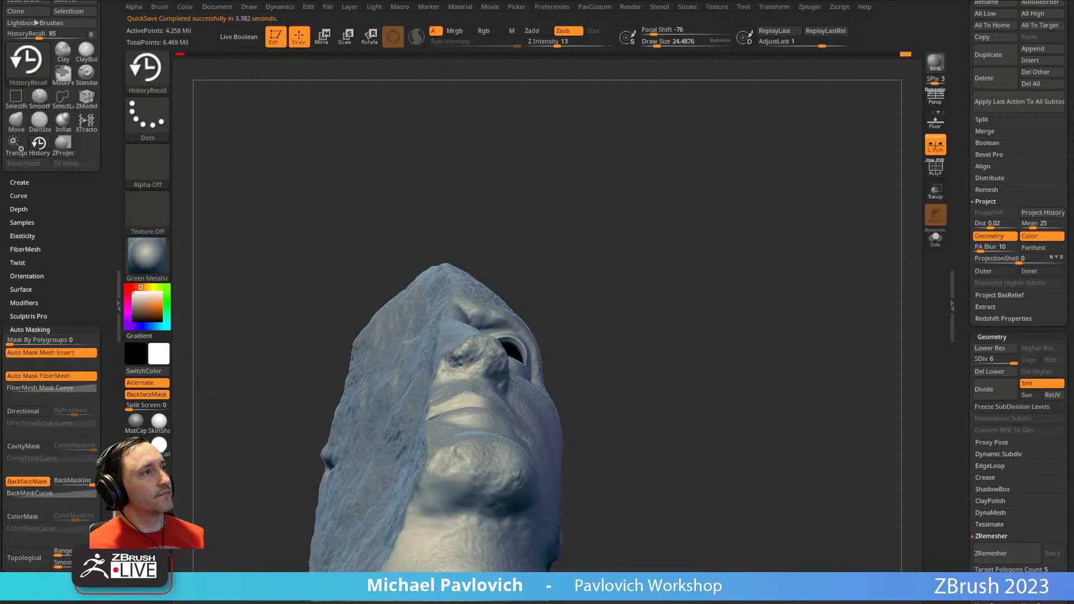
- Switch the HistoryRecall brush to color-only recall by enabling Rgb and disabling Zsub
{"action": "right_click_drag", "start_coordinate": [477, 356], "coordinate": [671, 343]}
{"action": "left_click", "coordinate": [484, 31]}
{"action": "left_click", "coordinate": [562, 31]}
{"action": "right_click_drag", "start_coordinate": [682, 190], "coordinate": [702, 223]}
{"action": "key", "text": "s"}
{"action": "left_click_drag", "start_coordinate": [703, 223], "coordinate": [718, 220]}
{"action": "right_click_drag", "start_coordinate": [720, 217], "coordinate": [703, 219], "text": "alt"}
{"action": "key", "text": "b"}
{"action": "key", "text": "s"}
{"action": "key", "text": "t"}
{"action": "key", "text": "s"}
{"action": "left_click_drag", "start_coordinate": [709, 222], "coordinate": [700, 223]}
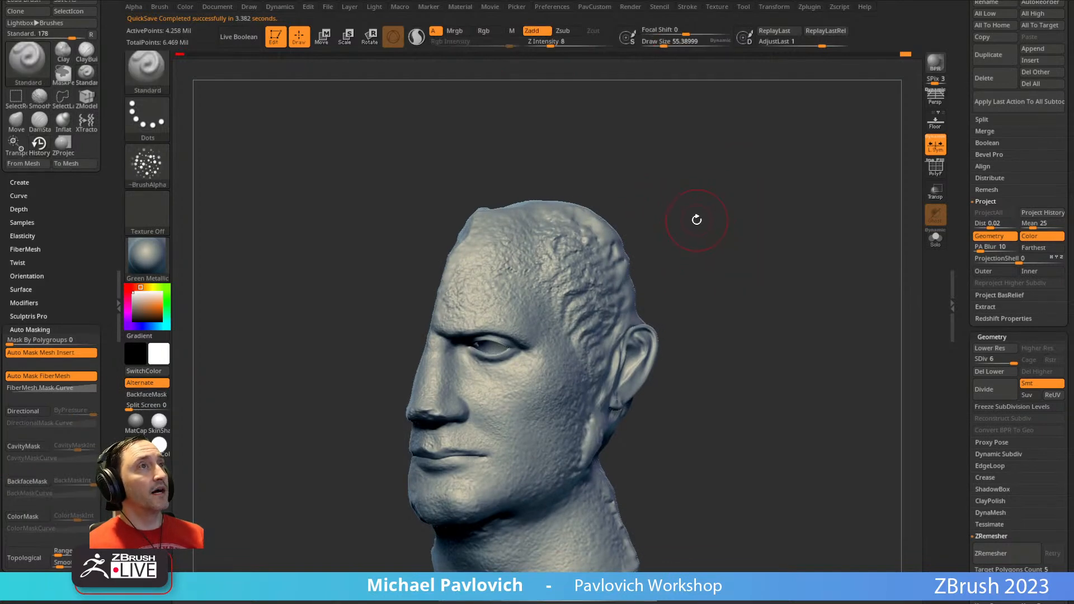
- Reselect the HistoryRecall brush and start recalling the scan's color on the upper part of the head
{"action": "key", "text": "b"}
{"action": "key", "text": "h"}
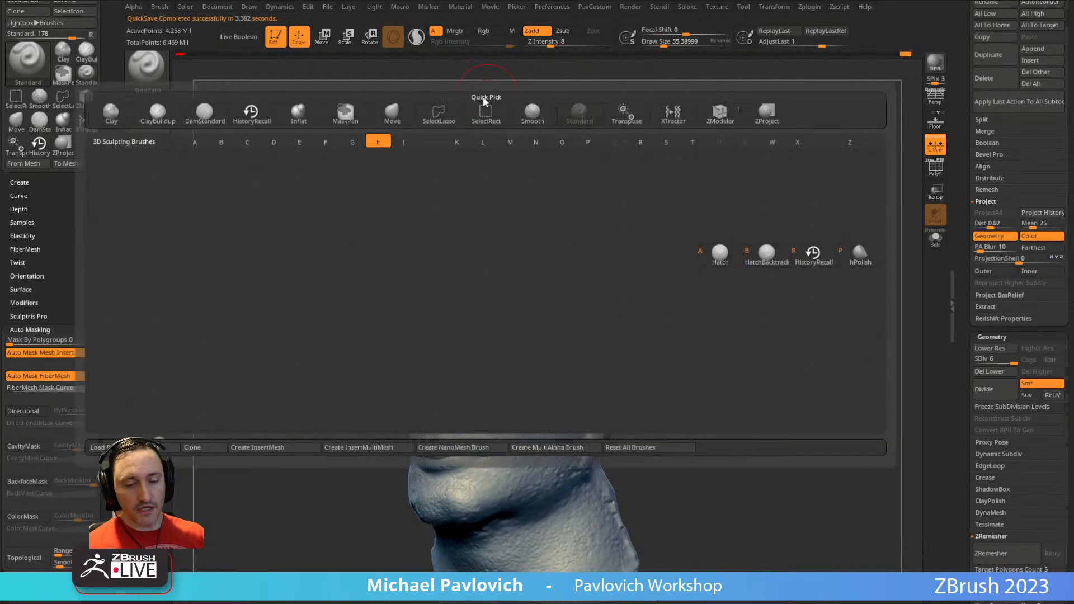
{"action": "key", "text": "r"}
{"action": "right_click_drag", "start_coordinate": [427, 115], "coordinate": [392, 130], "text": "alt"}
{"action": "left_click_drag", "start_coordinate": [463, 308], "coordinate": [478, 298]}
{"action": "mouse_move", "coordinate": [677, 247]}
{"action": "right_mouse_down", "text": "alt"}
{"action": "mouse_move", "coordinate": [661, 221]}
{"action": "mouse_move", "coordinate": [643, 225]}
{"action": "right_mouse_up", "text": "alt"}
{"action": "right_click_drag", "start_coordinate": [566, 258], "coordinate": [598, 259]}
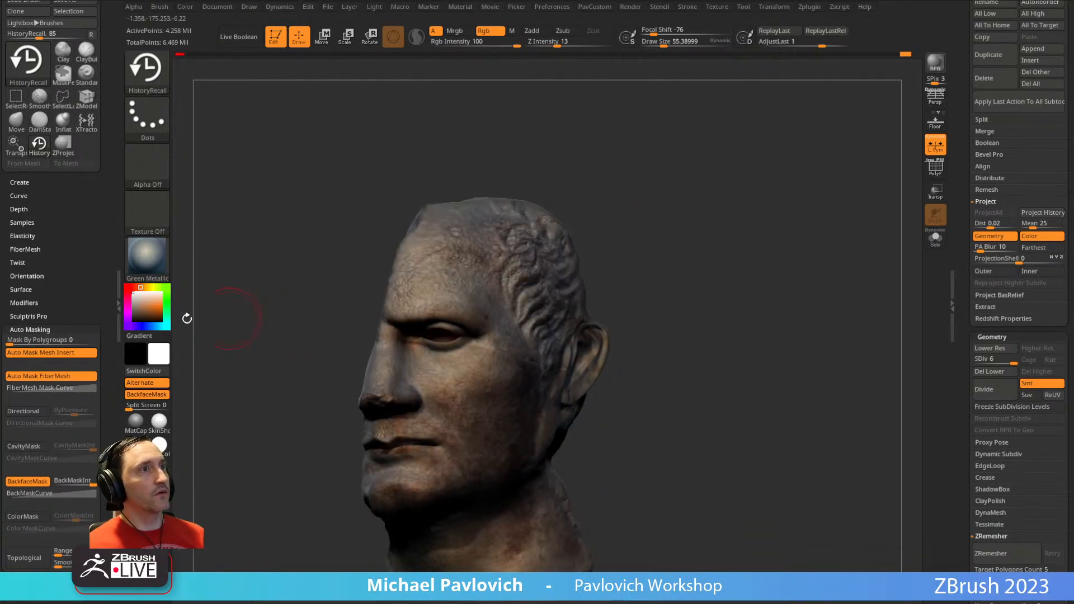
- Change the material to SkinShade4 and reduce the Draw Size to about 49
{"action": "left_click", "coordinate": [148, 259]}
{"action": "left_click", "coordinate": [864, 398]}
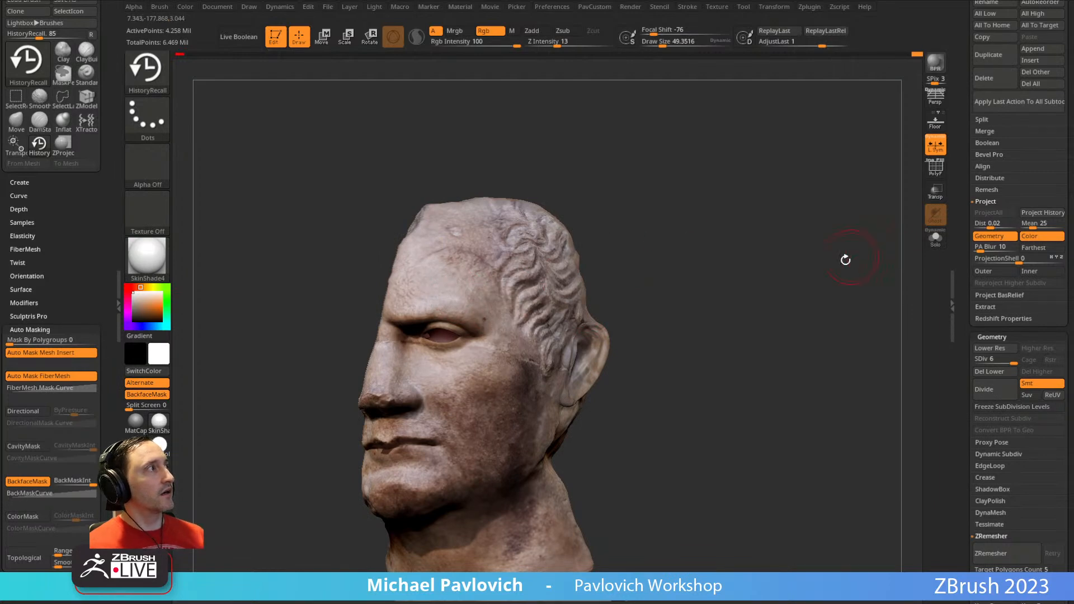
{"action": "left_click_drag", "start_coordinate": [851, 257], "coordinate": [822, 264]}
{"action": "left_click_drag", "start_coordinate": [958, 232], "coordinate": [957, 324]}
- Brush recalled color over the cheek, forehead and temple
{"action": "left_click_drag", "start_coordinate": [738, 296], "coordinate": [578, 337]}
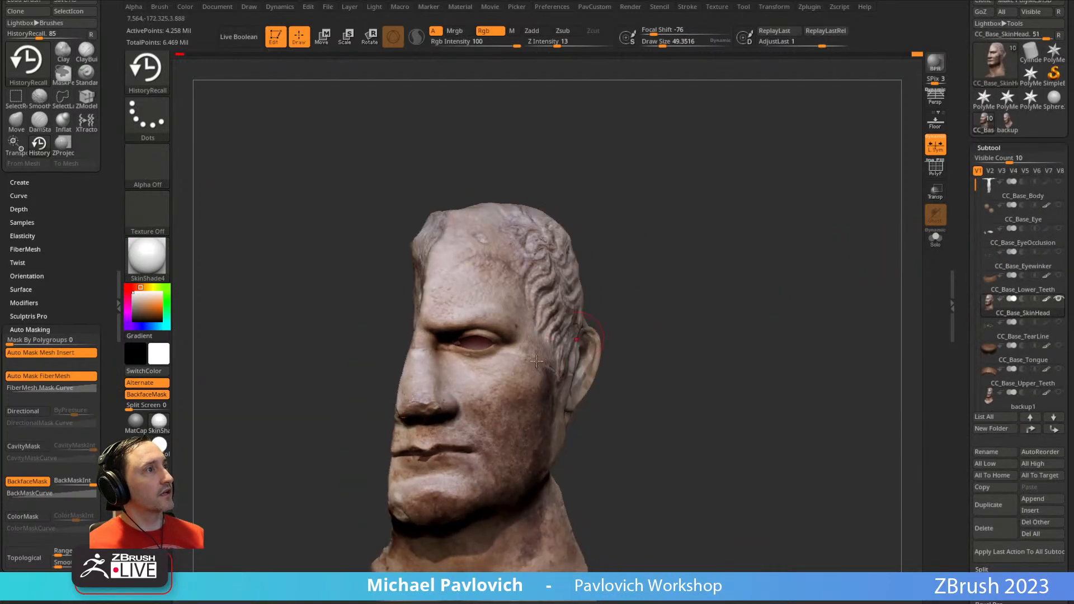
{"action": "left_click", "coordinate": [476, 411]}
{"action": "mouse_move", "coordinate": [744, 258]}
{"action": "left_mouse_down", "text": "alt"}
{"action": "mouse_move", "coordinate": [740, 319]}
{"action": "mouse_move", "coordinate": [549, 393]}
{"action": "left_mouse_up", "text": "alt"}
{"action": "left_click_drag", "start_coordinate": [783, 215], "coordinate": [912, 199]}
{"action": "left_click_drag", "start_coordinate": [827, 224], "coordinate": [732, 235]}
{"action": "left_click_drag", "start_coordinate": [489, 280], "coordinate": [496, 304]}
{"action": "left_click_drag", "start_coordinate": [703, 161], "coordinate": [678, 216]}
{"action": "left_click_drag", "start_coordinate": [702, 167], "coordinate": [652, 154]}
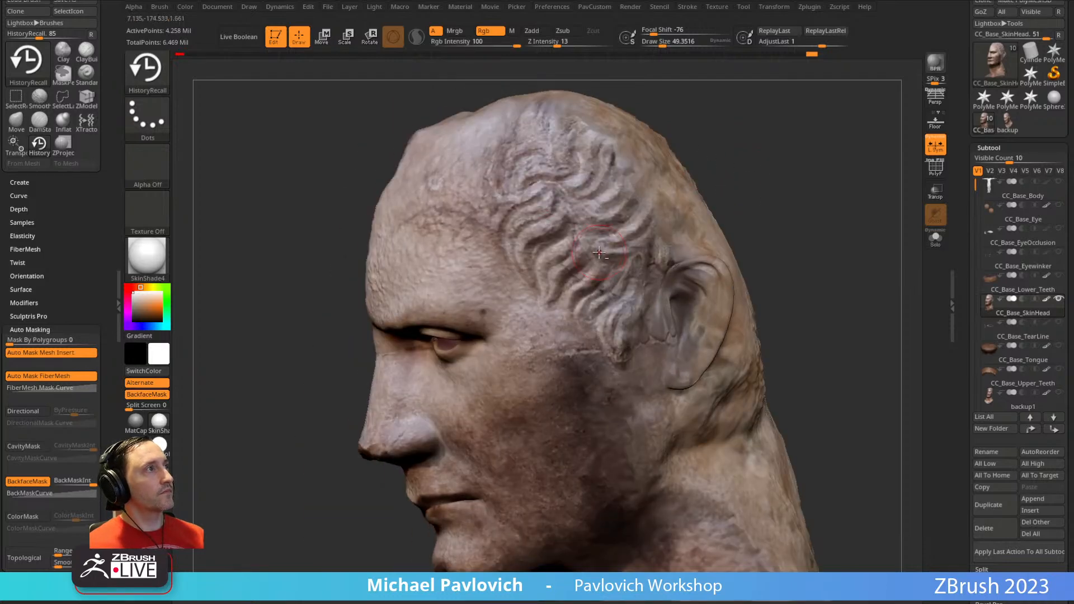
- Brush recalled color over the cheekbone, the sideburn and the wavy hair in front of the ear
{"action": "left_click_drag", "start_coordinate": [722, 173], "coordinate": [689, 171]}
{"action": "left_click_drag", "start_coordinate": [497, 352], "coordinate": [554, 336]}
{"action": "left_click_drag", "start_coordinate": [693, 184], "coordinate": [721, 191]}
{"action": "left_click_drag", "start_coordinate": [576, 327], "coordinate": [611, 345]}
{"action": "left_click_drag", "start_coordinate": [707, 215], "coordinate": [666, 232]}
{"action": "mouse_move", "coordinate": [557, 338]}
{"action": "left_mouse_down"}
{"action": "mouse_move", "coordinate": [601, 336]}
{"action": "mouse_move", "coordinate": [609, 319]}
{"action": "left_mouse_up"}
{"action": "mouse_move", "coordinate": [758, 262]}
{"action": "left_mouse_down", "text": "alt"}
{"action": "mouse_move", "coordinate": [738, 209]}
{"action": "mouse_move", "coordinate": [770, 195]}
{"action": "left_mouse_up", "text": "alt"}
{"action": "left_click_drag", "start_coordinate": [590, 330], "coordinate": [559, 353]}
{"action": "mouse_move", "coordinate": [705, 244]}
{"action": "left_mouse_down", "text": "alt"}
{"action": "mouse_move", "coordinate": [731, 192]}
{"action": "mouse_move", "coordinate": [688, 224]}
{"action": "left_mouse_up", "text": "alt"}
{"action": "left_click_drag", "start_coordinate": [589, 297], "coordinate": [633, 298]}
{"action": "left_click_drag", "start_coordinate": [820, 180], "coordinate": [839, 137]}
{"action": "left_click_drag", "start_coordinate": [553, 228], "coordinate": [542, 195]}
{"action": "mouse_move", "coordinate": [674, 93]}
{"action": "left_mouse_down", "text": "alt"}
{"action": "mouse_move", "coordinate": [688, 180]}
{"action": "mouse_move", "coordinate": [722, 178]}
{"action": "left_mouse_up", "text": "alt"}
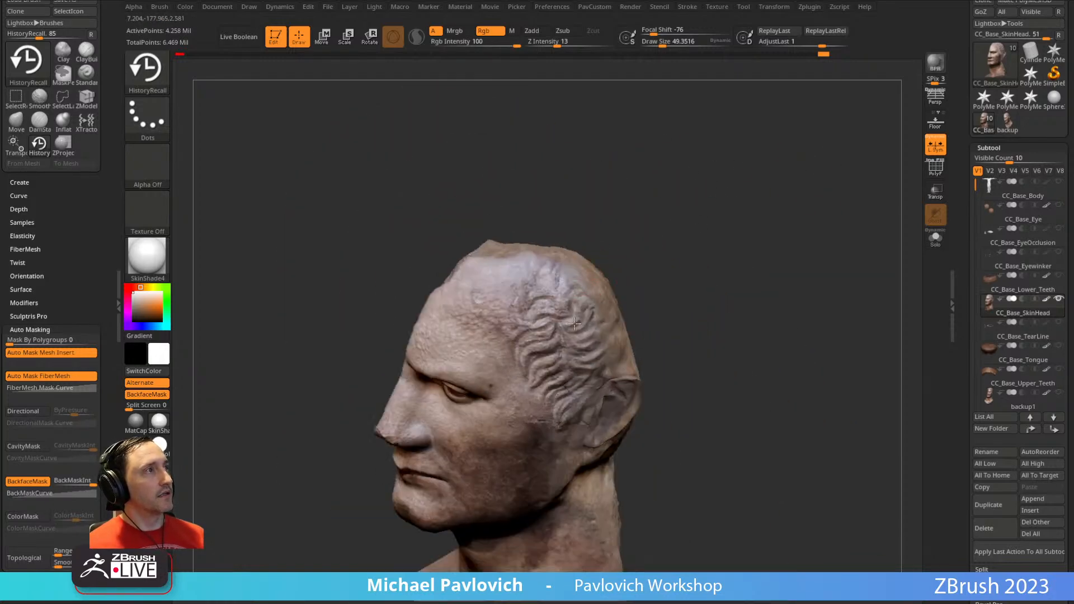
- Brush recalled color over the crown and the upper edge of the break
{"action": "left_click_drag", "start_coordinate": [656, 212], "coordinate": [679, 260]}
{"action": "left_click_drag", "start_coordinate": [526, 274], "coordinate": [529, 286]}
{"action": "left_click_drag", "start_coordinate": [629, 216], "coordinate": [721, 241]}
{"action": "left_click_drag", "start_coordinate": [657, 185], "coordinate": [651, 247]}
{"action": "mouse_move", "coordinate": [528, 324]}
{"action": "left_mouse_down"}
{"action": "mouse_move", "coordinate": [498, 305]}
{"action": "mouse_move", "coordinate": [492, 256]}
{"action": "left_mouse_up"}
{"action": "mouse_move", "coordinate": [656, 207]}
{"action": "left_mouse_down"}
{"action": "mouse_move", "coordinate": [692, 179]}
{"action": "mouse_move", "coordinate": [686, 196]}
{"action": "left_mouse_up"}
{"action": "mouse_move", "coordinate": [422, 358]}
{"action": "left_mouse_down"}
{"action": "mouse_move", "coordinate": [413, 268]}
{"action": "mouse_move", "coordinate": [492, 272]}
{"action": "left_mouse_up"}
- Brush recalled color over the neck and the lower edge of the broken side
{"action": "mouse_move", "coordinate": [646, 188]}
{"action": "left_mouse_down"}
{"action": "mouse_move", "coordinate": [661, 170]}
{"action": "mouse_move", "coordinate": [635, 246]}
{"action": "mouse_move", "coordinate": [559, 369]}
{"action": "left_mouse_up"}
{"action": "left_click_drag", "start_coordinate": [587, 235], "coordinate": [594, 187]}
{"action": "mouse_move", "coordinate": [382, 286]}
{"action": "left_mouse_down"}
{"action": "mouse_move", "coordinate": [333, 333]}
{"action": "mouse_move", "coordinate": [324, 297]}
{"action": "left_mouse_up"}
{"action": "mouse_move", "coordinate": [481, 211]}
{"action": "left_mouse_down"}
{"action": "mouse_move", "coordinate": [632, 224]}
{"action": "mouse_move", "coordinate": [634, 207]}
{"action": "left_mouse_up"}
{"action": "mouse_move", "coordinate": [410, 279]}
{"action": "left_mouse_down"}
{"action": "mouse_move", "coordinate": [416, 319]}
{"action": "mouse_move", "coordinate": [401, 288]}
{"action": "left_mouse_up"}
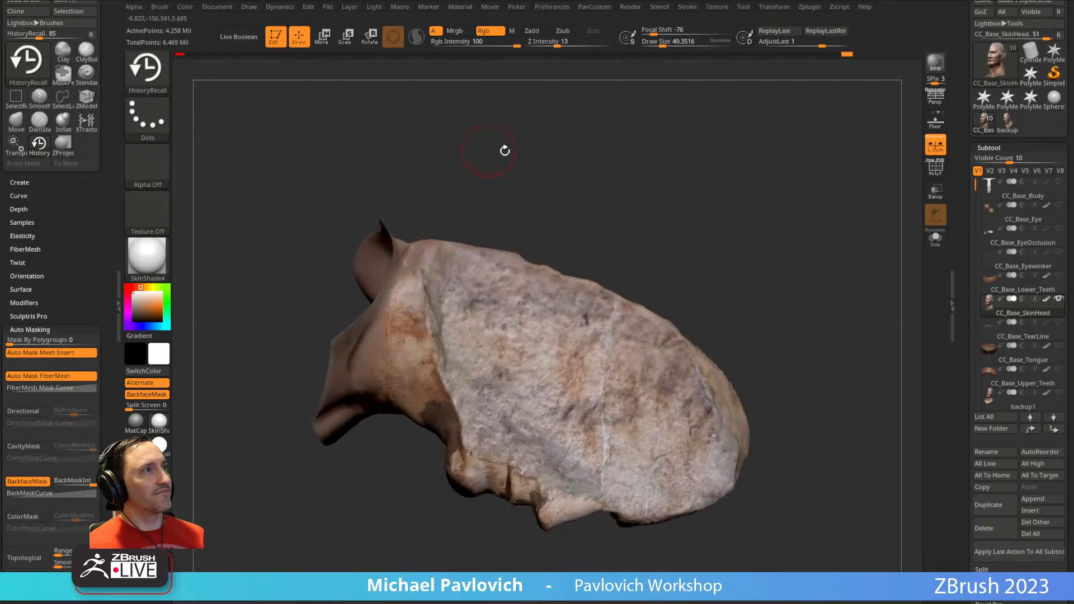
{"action": "left_click_drag", "start_coordinate": [492, 146], "coordinate": [510, 204]}
{"action": "left_click_drag", "start_coordinate": [427, 330], "coordinate": [428, 299]}
{"action": "left_click_drag", "start_coordinate": [490, 207], "coordinate": [492, 269]}
{"action": "left_click_drag", "start_coordinate": [431, 297], "coordinate": [439, 255]}
{"action": "left_click_drag", "start_coordinate": [582, 207], "coordinate": [585, 299]}
{"action": "left_click_drag", "start_coordinate": [416, 415], "coordinate": [461, 420]}
- Brush recalled color over the back of the head and nape, along the break's rear edge
{"action": "left_click_drag", "start_coordinate": [653, 287], "coordinate": [468, 349]}
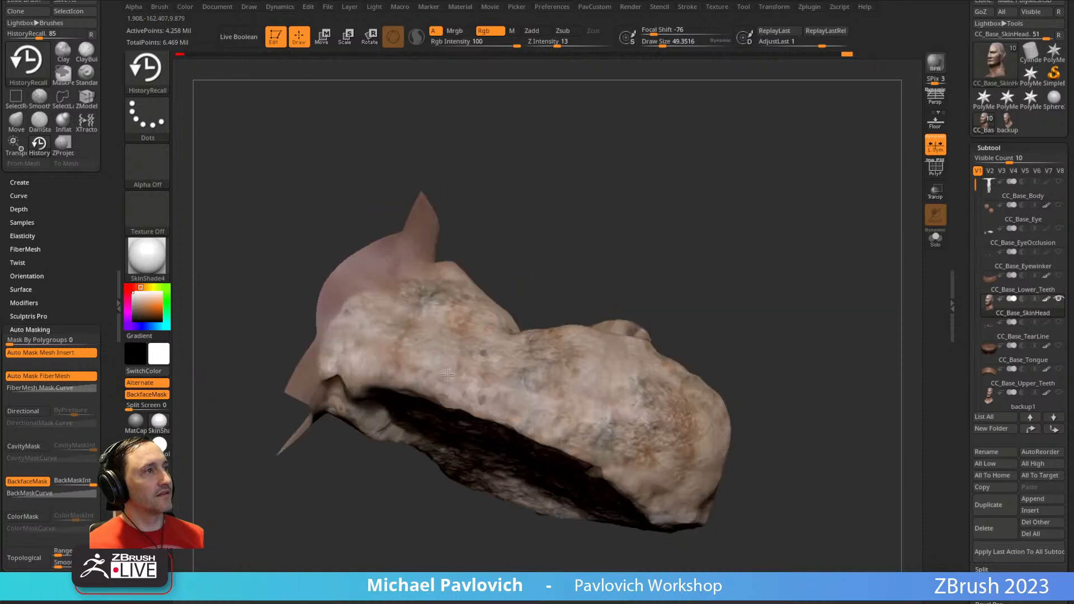
{"action": "left_click_drag", "start_coordinate": [478, 410], "coordinate": [528, 390]}
{"action": "left_click_drag", "start_coordinate": [692, 277], "coordinate": [698, 330]}
{"action": "left_click_drag", "start_coordinate": [500, 397], "coordinate": [552, 399]}
{"action": "mouse_move", "coordinate": [697, 271]}
{"action": "left_mouse_down"}
{"action": "mouse_move", "coordinate": [701, 287]}
{"action": "mouse_move", "coordinate": [678, 314]}
{"action": "left_mouse_up"}
{"action": "left_click_drag", "start_coordinate": [638, 372], "coordinate": [577, 416]}
{"action": "mouse_move", "coordinate": [713, 207]}
{"action": "left_mouse_down"}
{"action": "mouse_move", "coordinate": [790, 295]}
{"action": "mouse_move", "coordinate": [765, 193]}
{"action": "left_mouse_up"}
{"action": "left_click_drag", "start_coordinate": [526, 335], "coordinate": [508, 465]}
{"action": "left_click_drag", "start_coordinate": [706, 262], "coordinate": [755, 232]}
{"action": "left_click_drag", "start_coordinate": [523, 366], "coordinate": [526, 413]}
{"action": "left_click_drag", "start_coordinate": [659, 230], "coordinate": [685, 243]}
{"action": "mouse_move", "coordinate": [493, 298]}
{"action": "left_mouse_down"}
{"action": "mouse_move", "coordinate": [516, 285]}
{"action": "mouse_move", "coordinate": [506, 252]}
{"action": "left_mouse_up"}
{"action": "mouse_move", "coordinate": [733, 221]}
{"action": "left_mouse_down"}
{"action": "mouse_move", "coordinate": [765, 199]}
{"action": "mouse_move", "coordinate": [777, 216]}
{"action": "left_mouse_up"}
{"action": "mouse_move", "coordinate": [506, 307]}
{"action": "left_mouse_down"}
{"action": "mouse_move", "coordinate": [542, 260]}
{"action": "mouse_move", "coordinate": [526, 299]}
{"action": "left_mouse_up"}
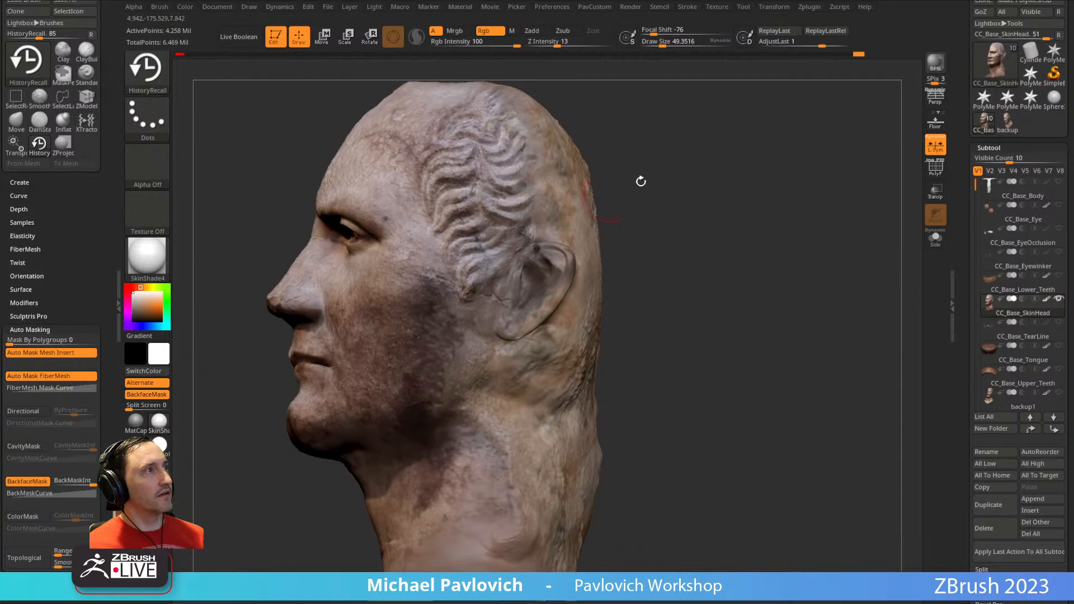
- Brush recalled color behind the ear and down over the jaw and side of the neck
{"action": "left_click_drag", "start_coordinate": [616, 189], "coordinate": [664, 253]}
{"action": "left_click_drag", "start_coordinate": [578, 311], "coordinate": [571, 360]}
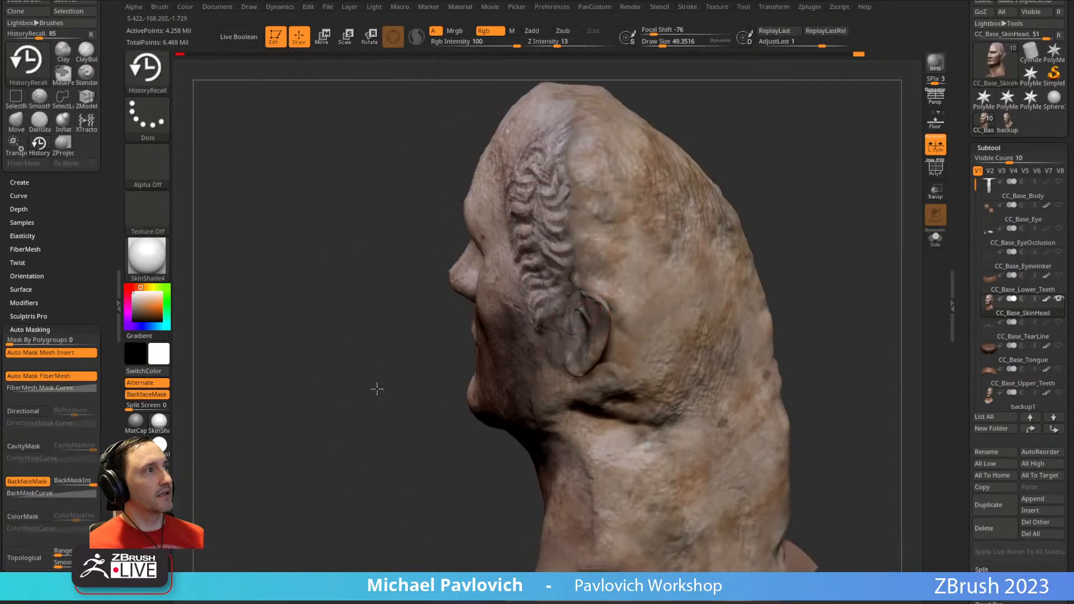
{"action": "left_click_drag", "start_coordinate": [370, 384], "coordinate": [492, 332]}
{"action": "left_click_drag", "start_coordinate": [678, 218], "coordinate": [722, 225]}
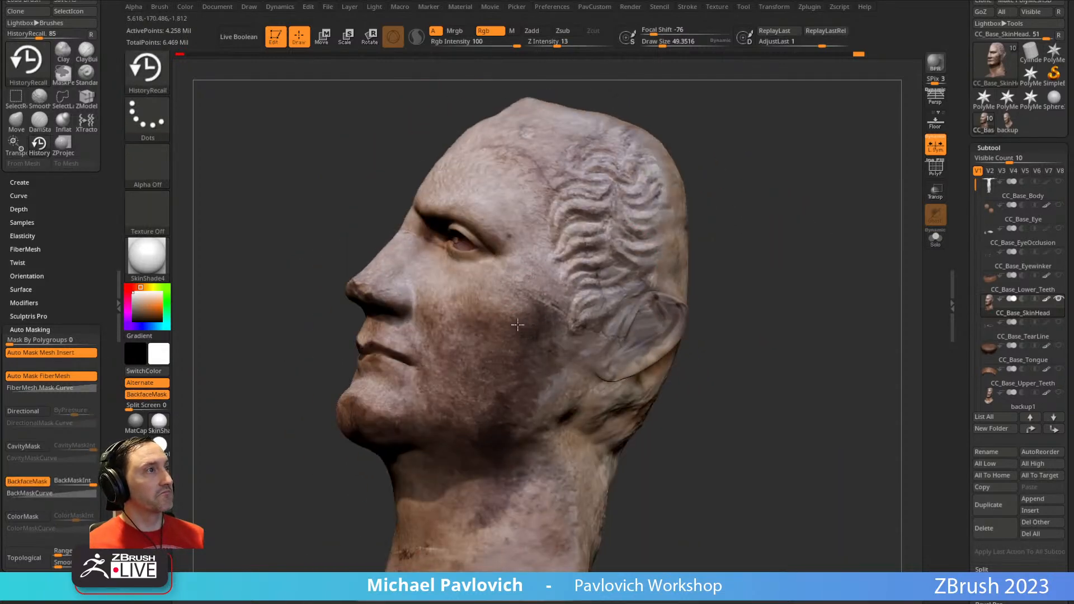
{"action": "left_click_drag", "start_coordinate": [707, 351], "coordinate": [587, 337]}
{"action": "left_click_drag", "start_coordinate": [780, 352], "coordinate": [554, 442]}
{"action": "left_click_drag", "start_coordinate": [716, 392], "coordinate": [454, 406]}
{"action": "left_click_drag", "start_coordinate": [699, 358], "coordinate": [548, 447]}
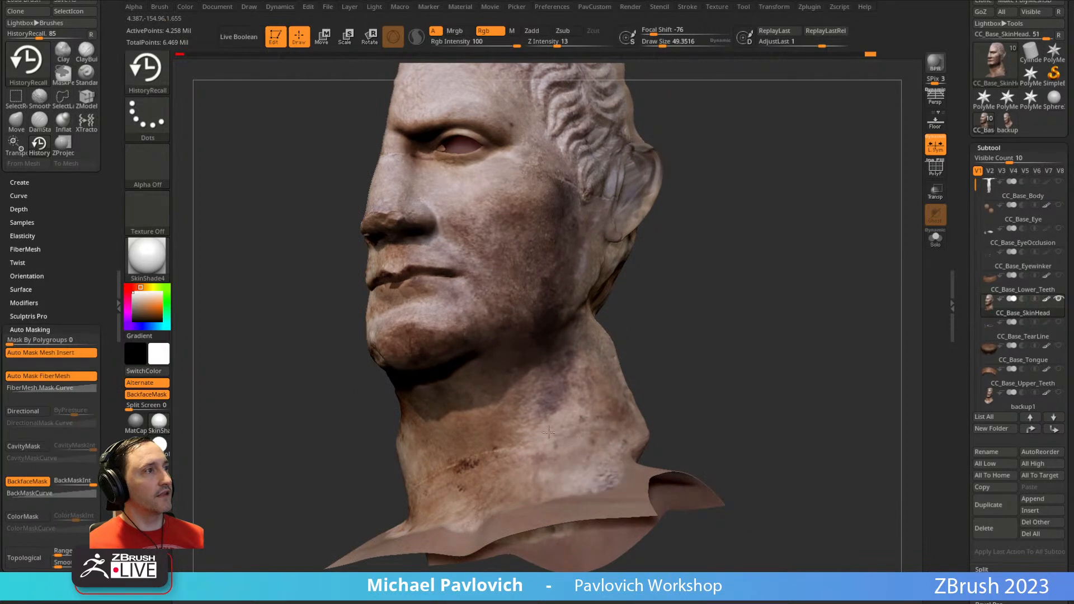
- Brush recalled color over the front of the neck, the mouth and the chin, reducing the Draw Size to about 46
{"action": "left_click_drag", "start_coordinate": [548, 432], "coordinate": [503, 270]}
{"action": "left_click_drag", "start_coordinate": [658, 305], "coordinate": [381, 243]}
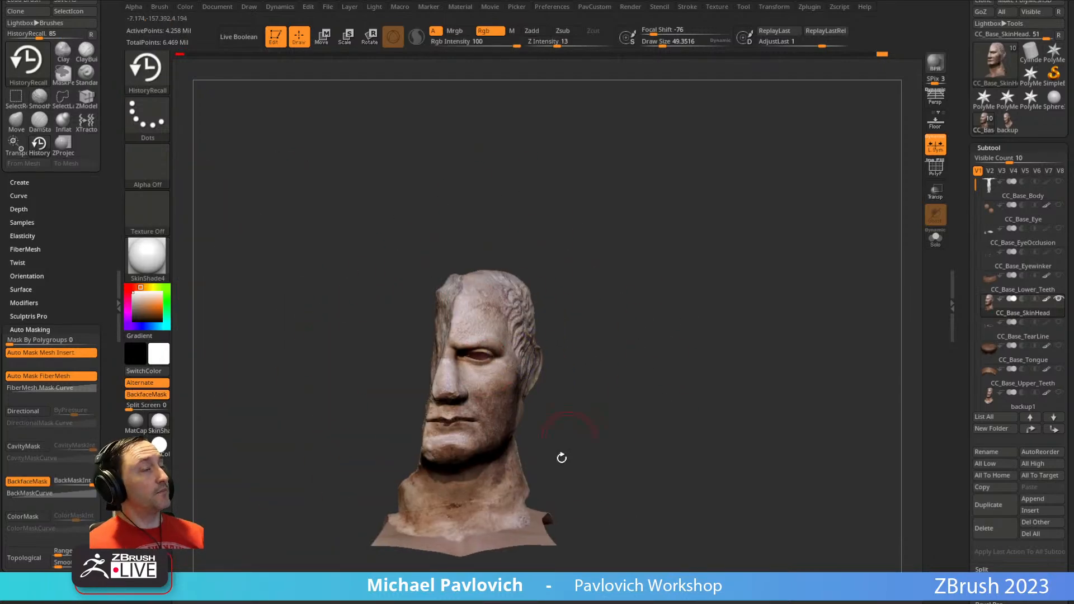
{"action": "left_click_drag", "start_coordinate": [654, 335], "coordinate": [372, 353], "text": "alt"}
{"action": "left_click_drag", "start_coordinate": [557, 184], "coordinate": [425, 380], "text": "alt"}
{"action": "left_click_drag", "start_coordinate": [618, 288], "coordinate": [504, 313]}
{"action": "mouse_move", "coordinate": [613, 207]}
{"action": "left_mouse_down", "text": "alt"}
{"action": "mouse_move", "coordinate": [609, 230]}
{"action": "mouse_move", "coordinate": [608, 209]}
{"action": "left_mouse_up", "text": "alt"}
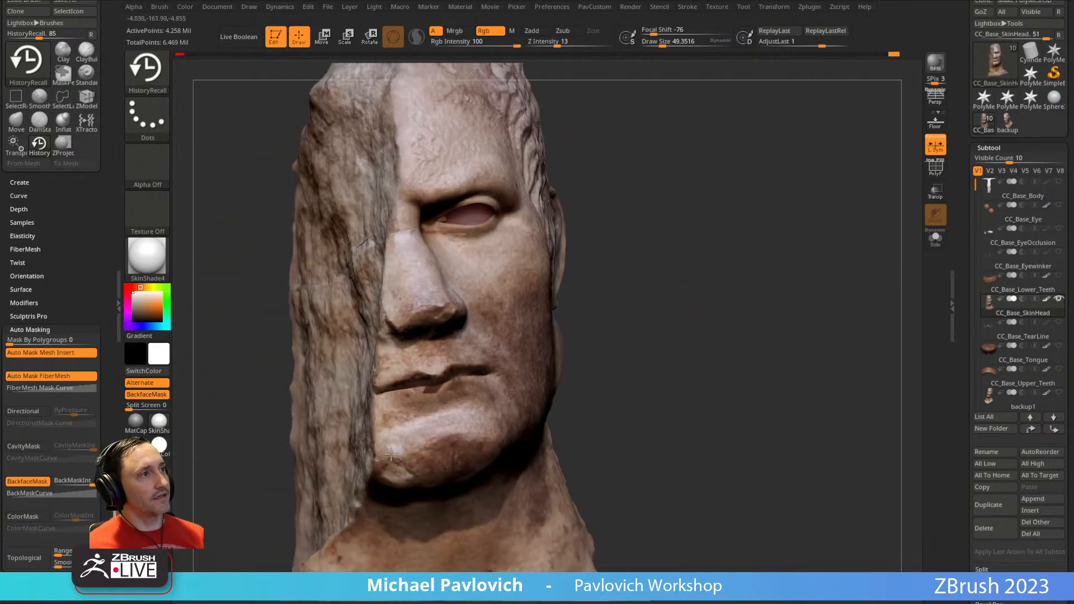
{"action": "left_click_drag", "start_coordinate": [664, 320], "coordinate": [649, 354], "text": "alt"}
{"action": "mouse_move", "coordinate": [426, 398]}
{"action": "left_mouse_down"}
{"action": "mouse_move", "coordinate": [391, 410]}
{"action": "mouse_move", "coordinate": [450, 403]}
{"action": "left_mouse_up"}
{"action": "left_click_drag", "start_coordinate": [447, 402], "coordinate": [422, 403]}
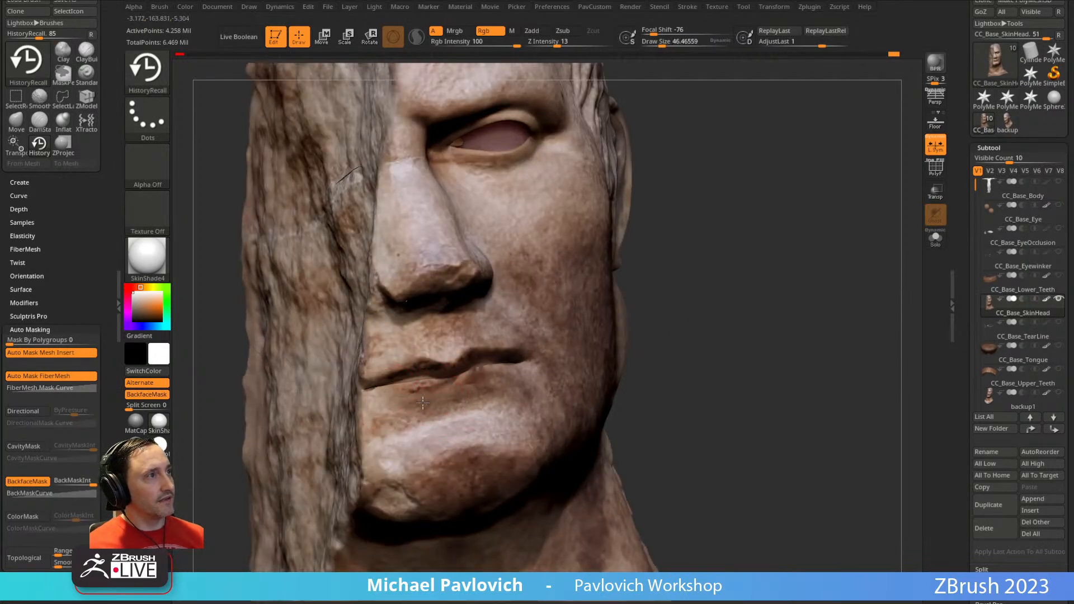
- Brush recalled color onto the upper lip with the chin polygroup hidden, and unhide the whole head
{"action": "left_click", "coordinate": [504, 380], "text": "ctrl+shift"}
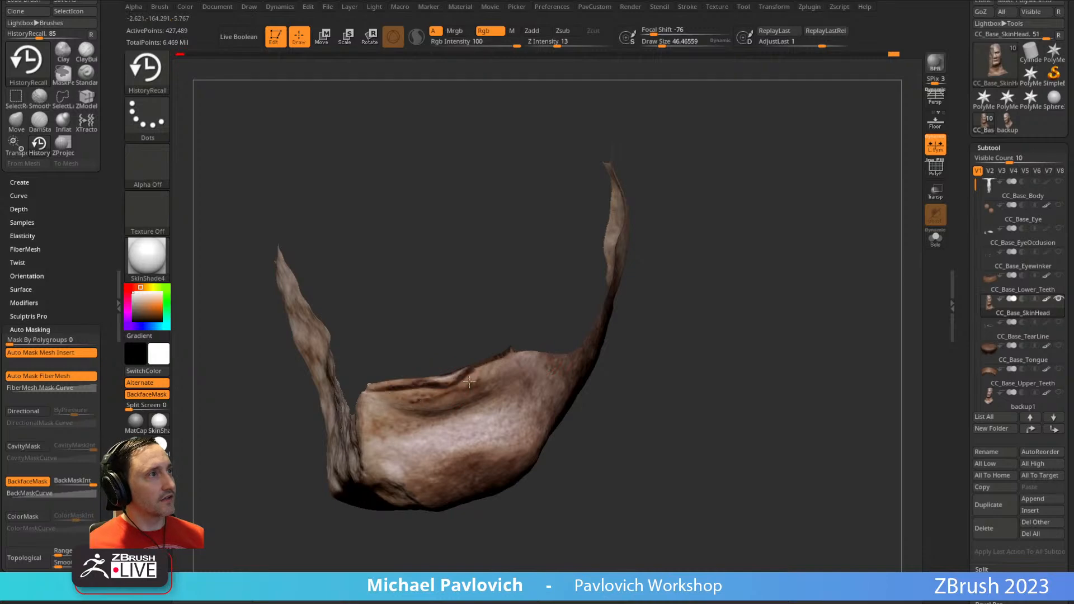
{"action": "left_click_drag", "start_coordinate": [706, 344], "coordinate": [716, 353], "text": "ctrl+shift"}
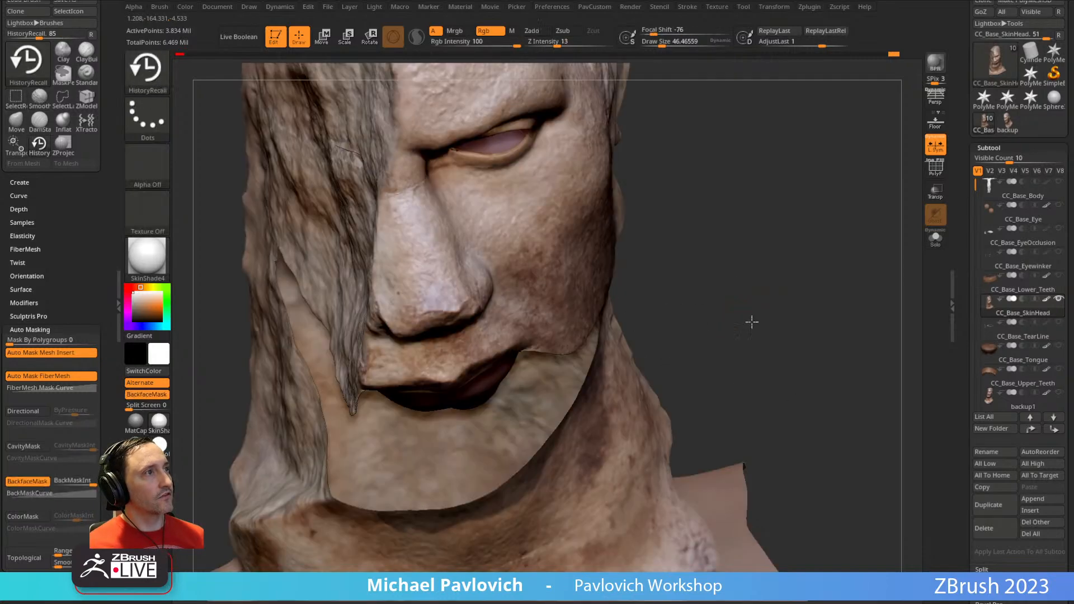
{"action": "left_click_drag", "start_coordinate": [693, 299], "coordinate": [769, 398]}
{"action": "left_click_drag", "start_coordinate": [475, 335], "coordinate": [428, 361]}
{"action": "mouse_move", "coordinate": [768, 327]}
{"action": "left_mouse_down", "text": "alt"}
{"action": "mouse_move", "coordinate": [767, 281]}
{"action": "mouse_move", "coordinate": [733, 284]}
{"action": "left_mouse_up", "text": "alt"}
{"action": "left_click", "coordinate": [767, 298], "text": "ctrl+shift"}
- Examine the recalled color on the face, the ear side and the broken side for missed areas
{"action": "right_click_drag", "start_coordinate": [586, 478], "coordinate": [545, 426], "text": "ctrl"}
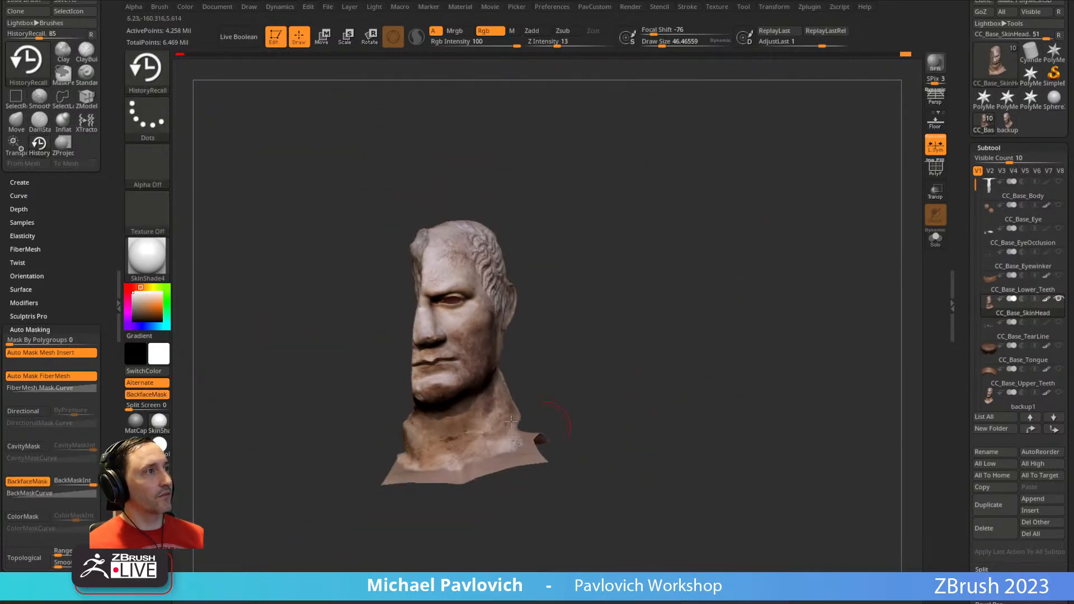
{"action": "right_click_drag", "start_coordinate": [578, 329], "coordinate": [679, 392], "text": "ctrl"}
{"action": "right_click_drag", "start_coordinate": [679, 392], "coordinate": [655, 323]}
{"action": "right_click_drag", "start_coordinate": [582, 323], "coordinate": [522, 324]}
{"action": "right_click_drag", "start_coordinate": [554, 400], "coordinate": [621, 295]}
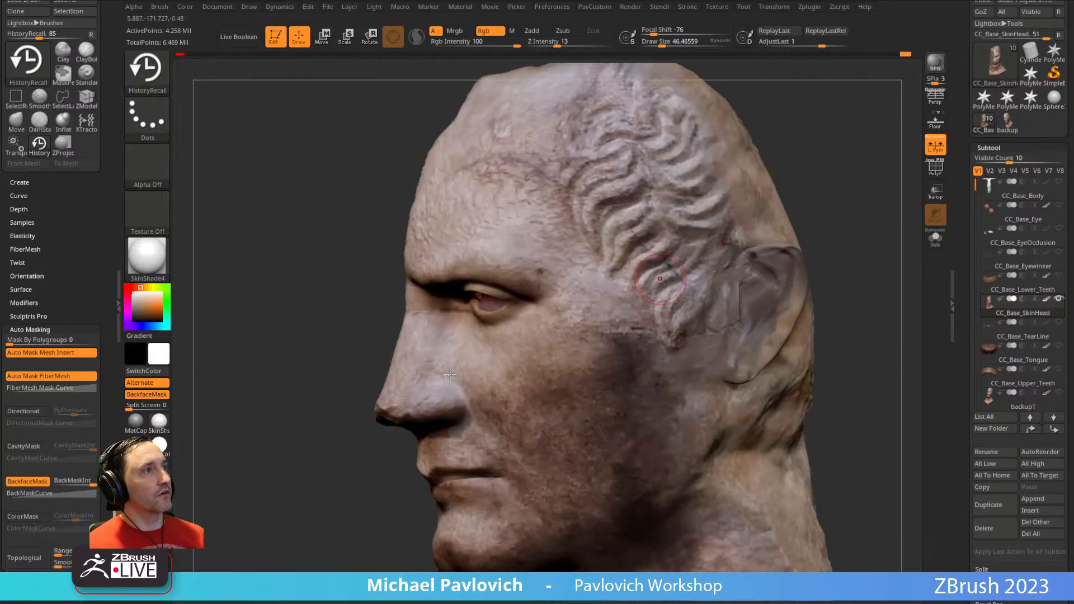
{"action": "right_click_drag", "start_coordinate": [316, 420], "coordinate": [459, 364]}
{"action": "right_click_drag", "start_coordinate": [799, 290], "coordinate": [432, 388]}
{"action": "right_click_drag", "start_coordinate": [452, 348], "coordinate": [719, 300]}
{"action": "right_click_drag", "start_coordinate": [609, 319], "coordinate": [560, 333]}
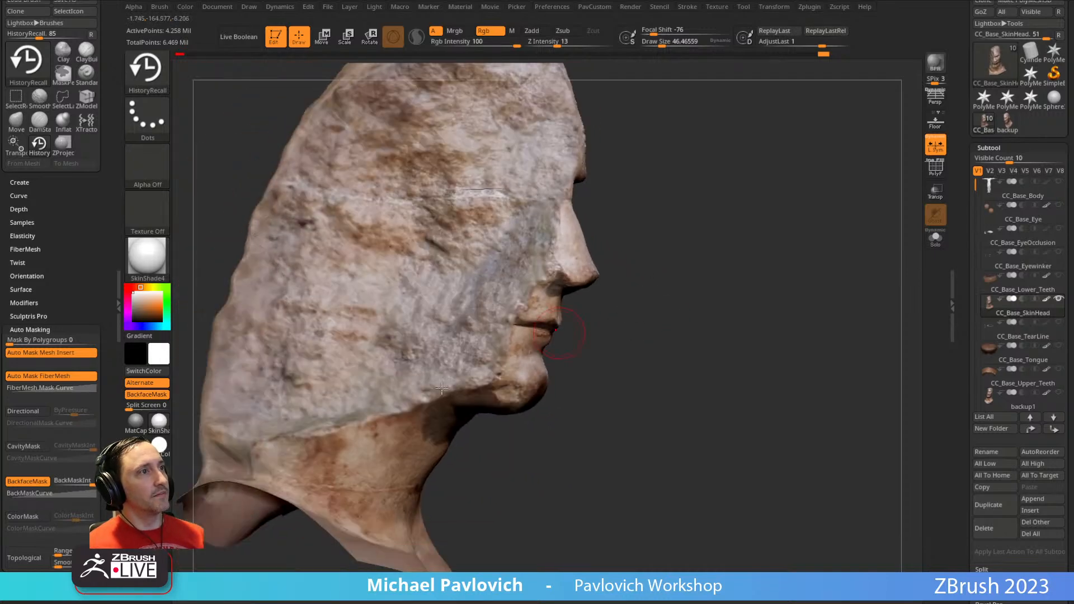
- Brush recalled color along the neck just below the broken side
{"action": "right_click_drag", "start_coordinate": [360, 384], "coordinate": [438, 417]}
{"action": "right_click_drag", "start_coordinate": [329, 396], "coordinate": [407, 420]}
{"action": "left_click_drag", "start_coordinate": [338, 445], "coordinate": [368, 453]}
{"action": "right_click_drag", "start_coordinate": [775, 329], "coordinate": [761, 302], "text": "ctrl"}
{"action": "right_click_drag", "start_coordinate": [761, 302], "coordinate": [679, 264]}
{"action": "mouse_move", "coordinate": [671, 305]}
{"action": "right_mouse_down"}
{"action": "mouse_move", "coordinate": [695, 312]}
{"action": "mouse_move", "coordinate": [627, 363]}
{"action": "right_mouse_up"}
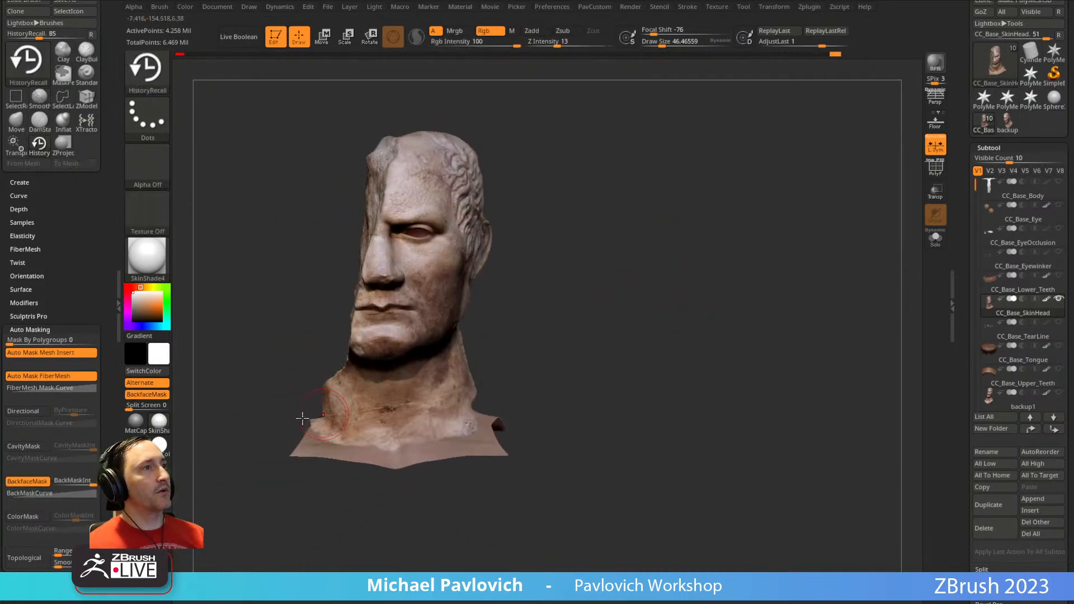
- Select the backup1 subtool
{"action": "right_click_drag", "start_coordinate": [578, 438], "coordinate": [572, 290], "text": "ctrl"}
{"action": "right_click_drag", "start_coordinate": [323, 245], "coordinate": [386, 309]}
{"action": "right_click_drag", "start_coordinate": [423, 239], "coordinate": [860, 294]}
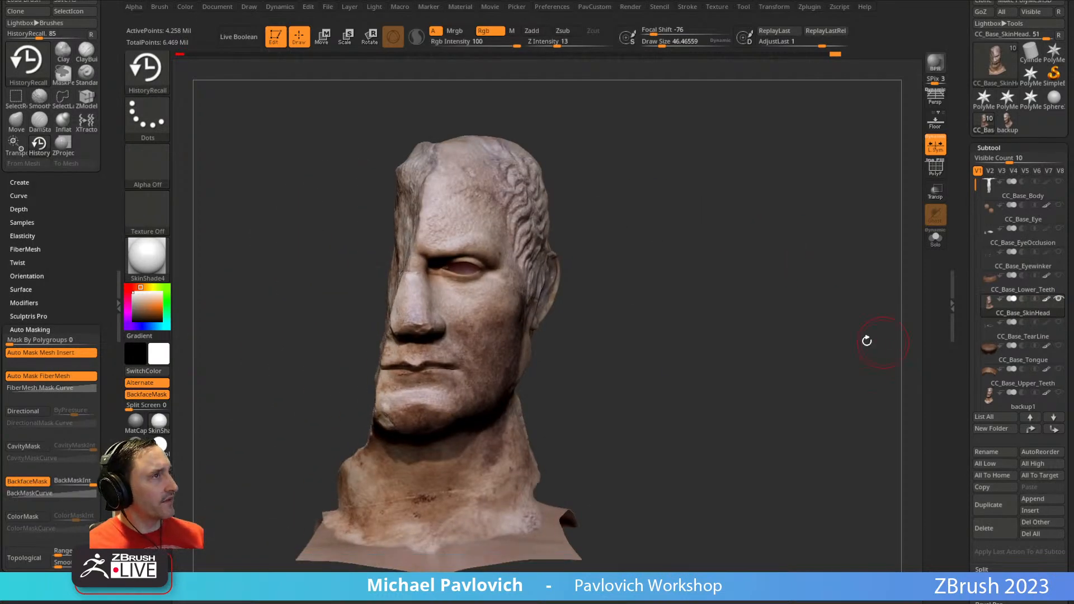
{"action": "mouse_move", "coordinate": [1060, 329]}
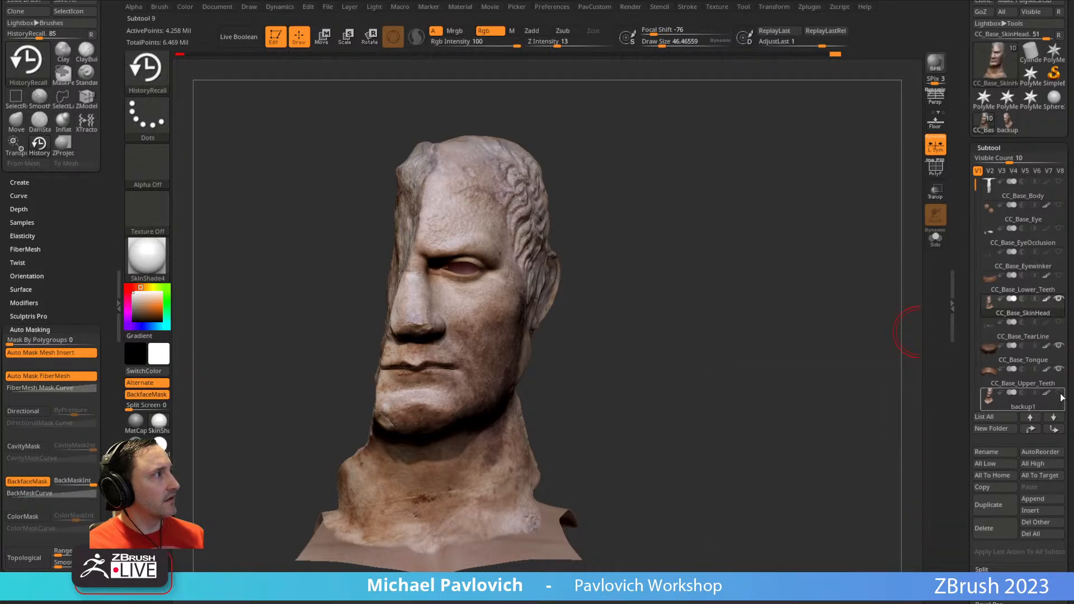
{"action": "mouse_move", "coordinate": [1060, 395]}
{"action": "left_click", "coordinate": [1024, 398]}
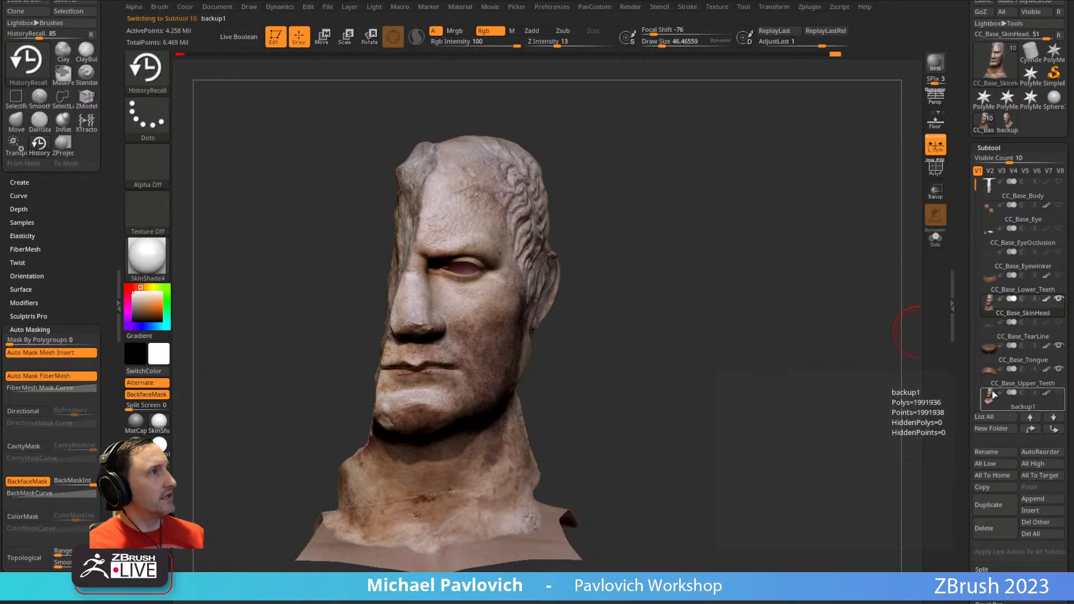
- Isolate the backup1 subtool in the viewport and save the project
{"action": "left_click_drag", "start_coordinate": [736, 372], "coordinate": [919, 323]}
{"action": "left_click_drag", "start_coordinate": [916, 251], "coordinate": [913, 302]}
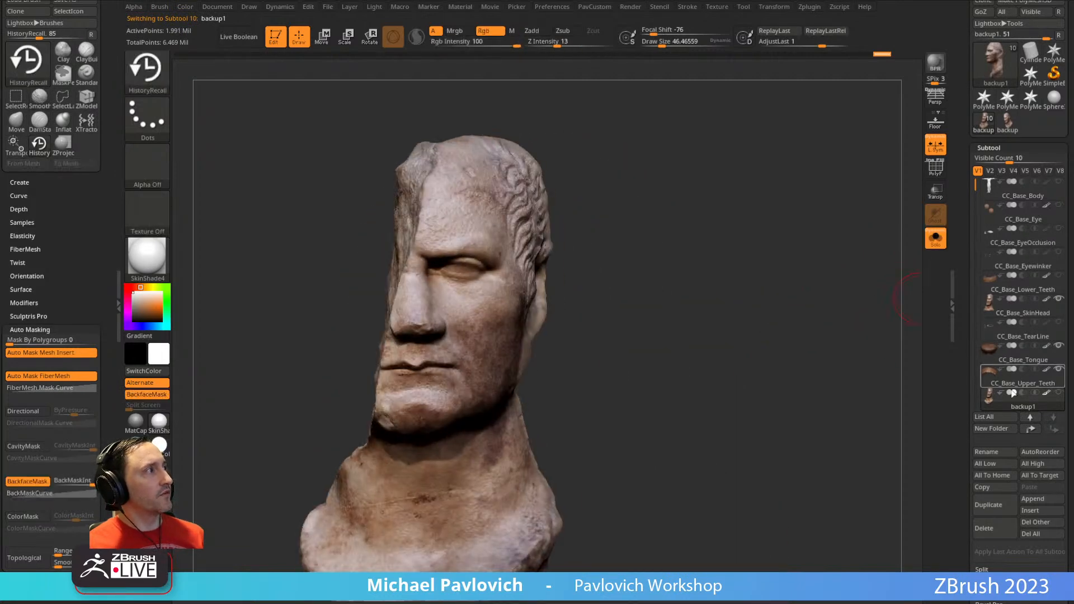
{"action": "scroll", "coordinate": [969, 352], "scroll_direction": "up", "scroll_amount": 3}
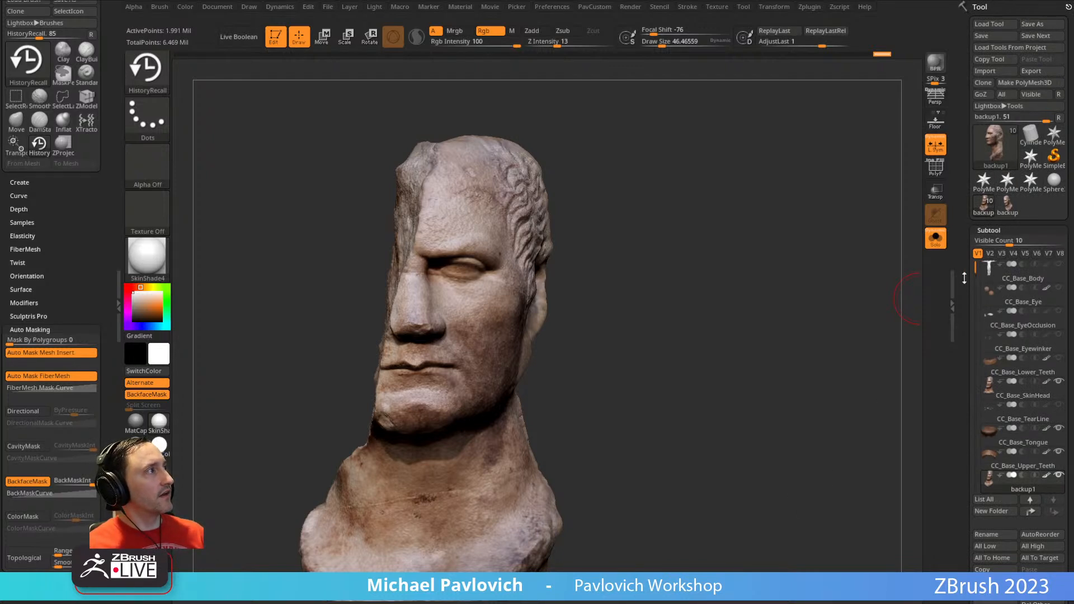
{"action": "left_click_drag", "start_coordinate": [964, 278], "coordinate": [974, 260]}
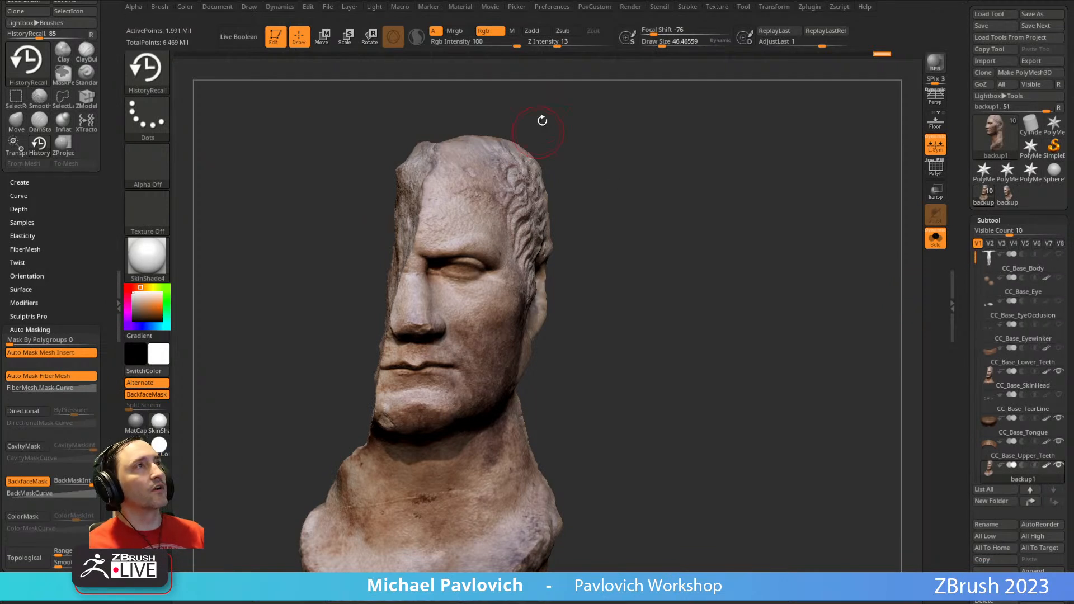
{"action": "left_click", "coordinate": [329, 7]}
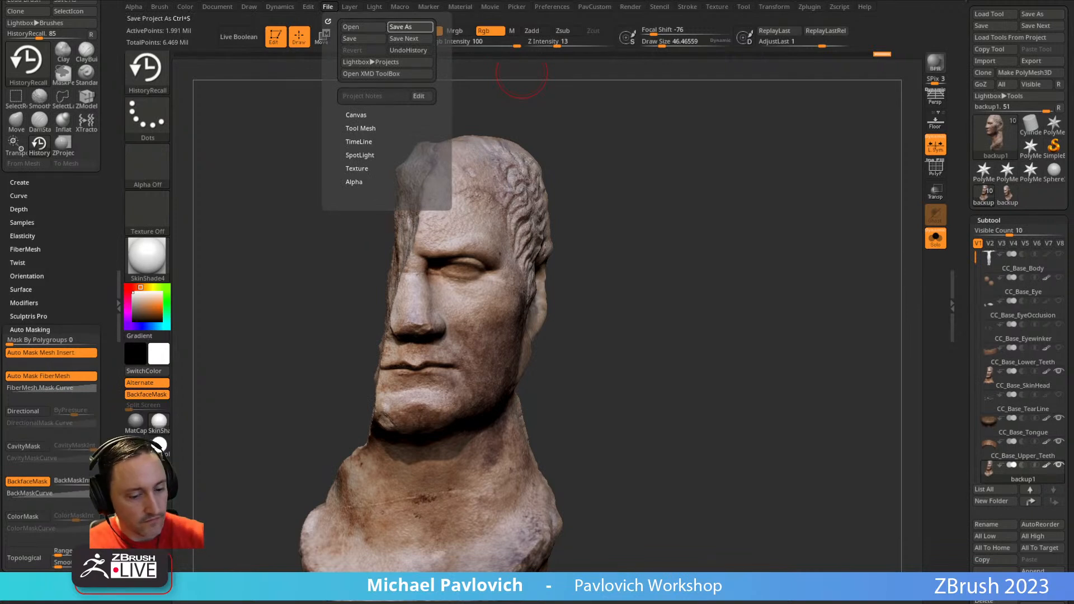
{"action": "left_click", "coordinate": [410, 27]}
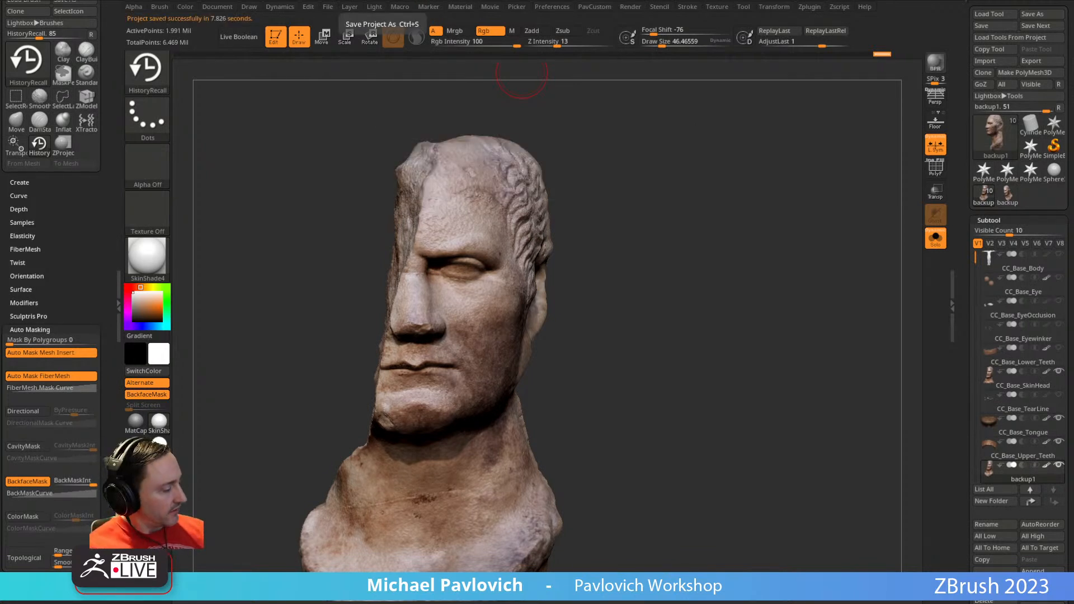
- Delete the backup1 subtool and make CC_Base_SkinHead the active subtool
{"action": "mouse_move", "coordinate": [723, 297]}
{"action": "left_mouse_down"}
{"action": "mouse_move", "coordinate": [715, 271]}
{"action": "mouse_move", "coordinate": [720, 311]}
{"action": "mouse_move", "coordinate": [709, 320]}
{"action": "left_mouse_up"}
{"action": "key", "text": "s"}
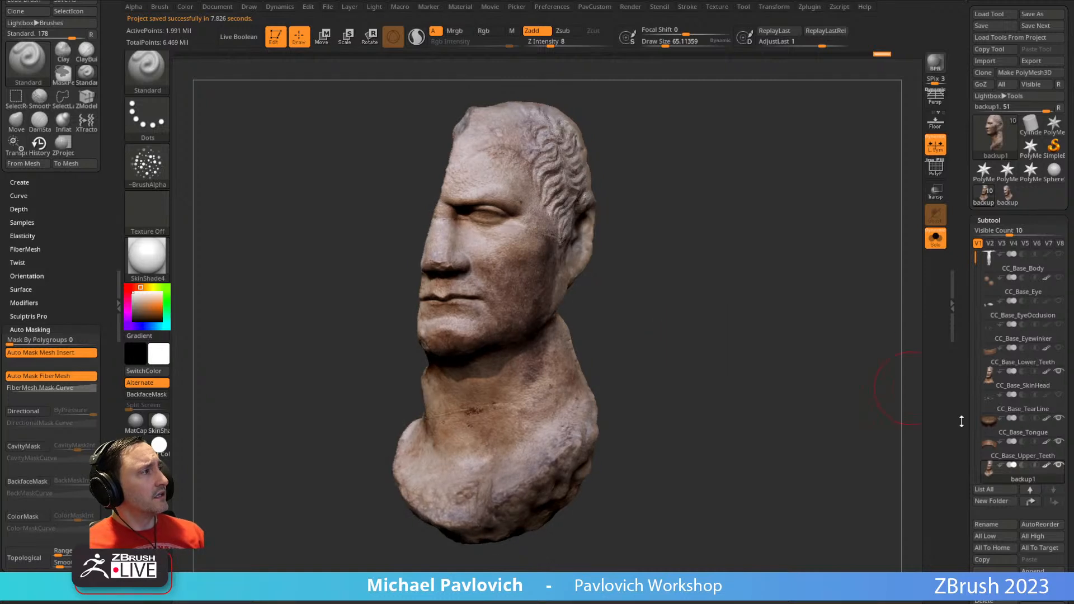
{"action": "scroll", "coordinate": [979, 454], "scroll_direction": "down", "scroll_amount": 3}
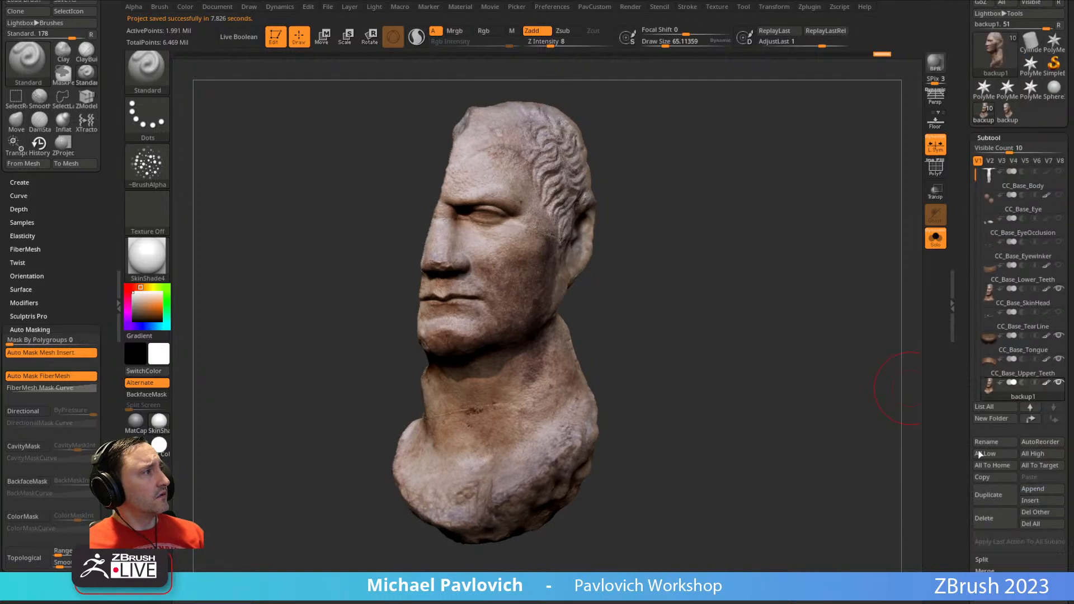
{"action": "left_click", "coordinate": [986, 519]}
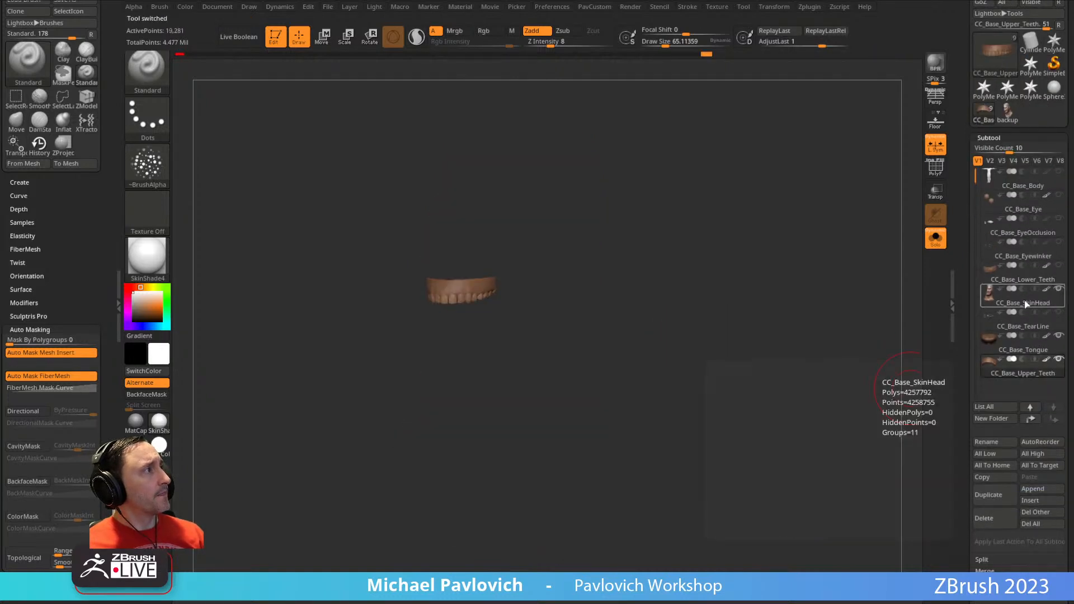
{"action": "left_click", "coordinate": [1024, 296]}
{"action": "left_click_drag", "start_coordinate": [796, 291], "coordinate": [812, 331]}
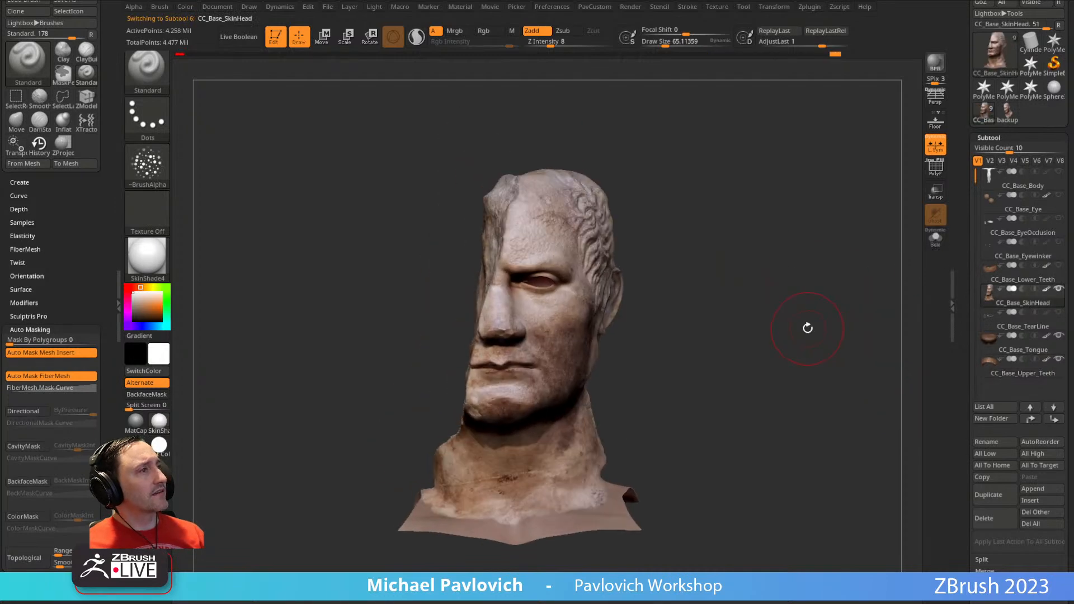
- Inspect the broken side of the head with its neighbouring subtools shown, and select the upper teeth there
{"action": "left_click_drag", "start_coordinate": [750, 258], "coordinate": [901, 233], "text": "alt"}
{"action": "left_click", "coordinate": [941, 240]}
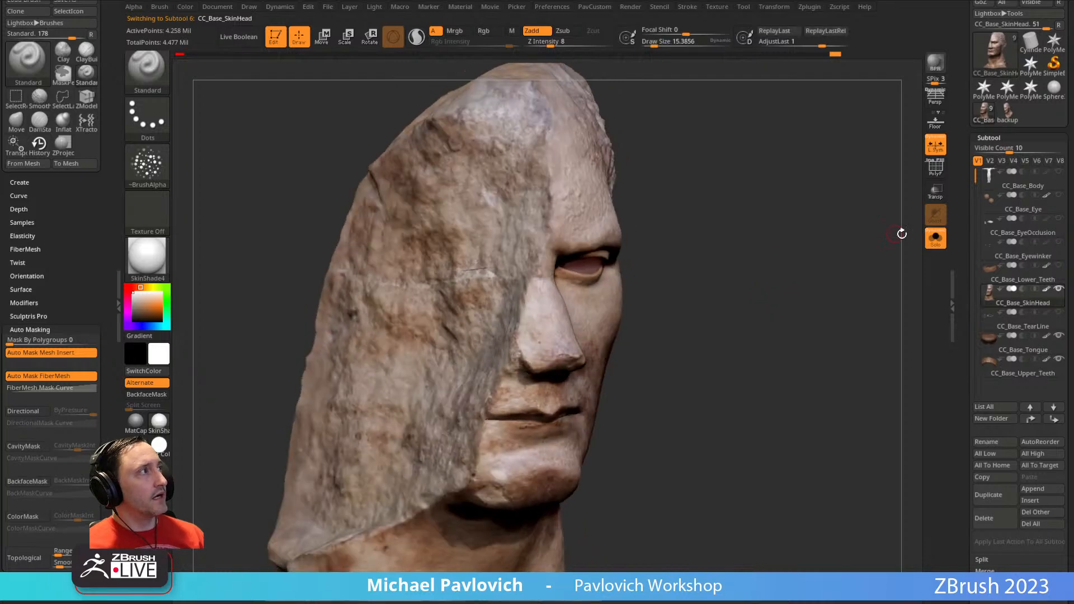
{"action": "left_click", "coordinate": [935, 240]}
{"action": "key", "text": "s"}
{"action": "left_click", "coordinate": [553, 356]}
{"action": "key", "text": "s"}
{"action": "left_click", "coordinate": [552, 357]}
{"action": "key", "text": "s"}
{"action": "left_click", "coordinate": [529, 367]}
{"action": "key", "text": "s"}
{"action": "left_click", "coordinate": [517, 371]}
{"action": "left_click", "coordinate": [463, 386], "text": "alt"}
{"action": "left_click_drag", "start_coordinate": [833, 347], "coordinate": [771, 329]}
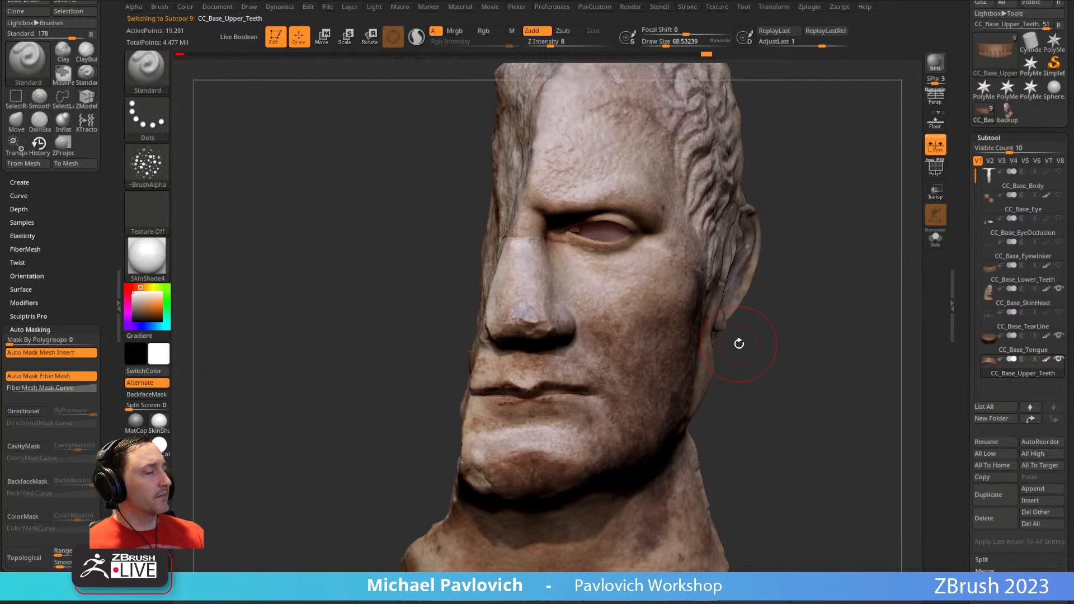
{"action": "left_click_drag", "start_coordinate": [786, 300], "coordinate": [829, 286]}
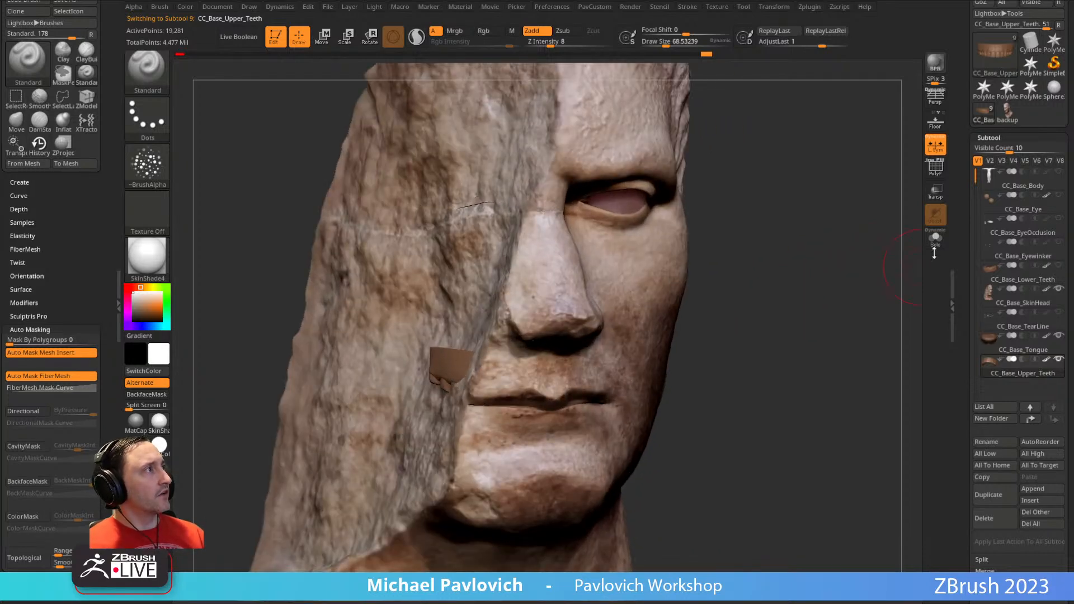
- Display the head as a transparent ghost around the upper teeth and prepare the Move brush for reshaping them
{"action": "left_click", "coordinate": [932, 239]}
{"action": "left_click", "coordinate": [935, 193]}
{"action": "left_click_drag", "start_coordinate": [875, 228], "coordinate": [832, 232]}
{"action": "left_click", "coordinate": [930, 242]}
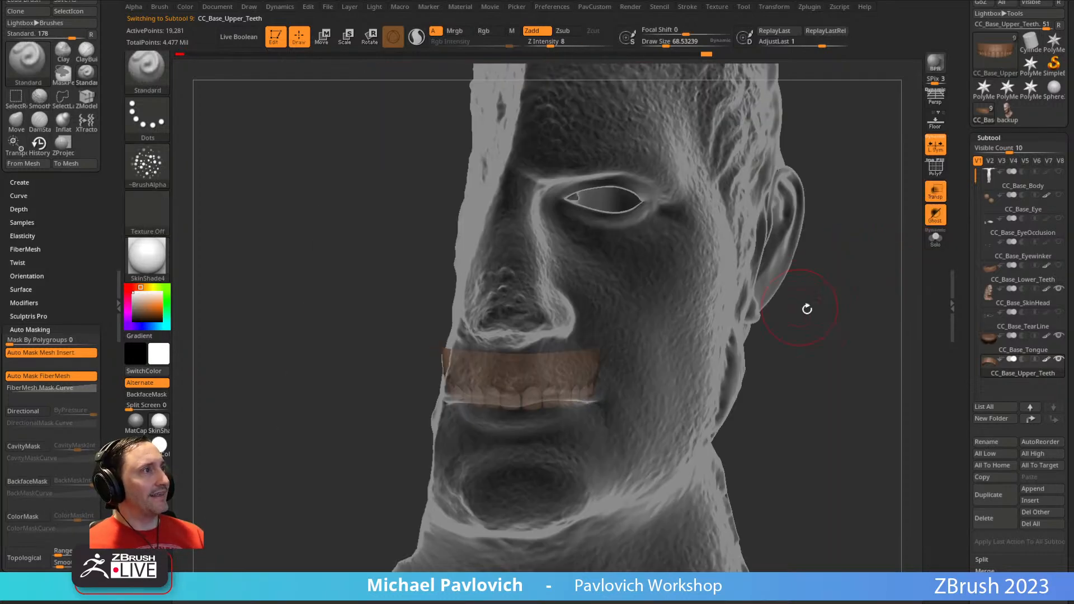
{"action": "left_click_drag", "start_coordinate": [798, 304], "coordinate": [796, 282], "text": "alt"}
{"action": "key", "text": "w"}
{"action": "left_click", "coordinate": [935, 239]}
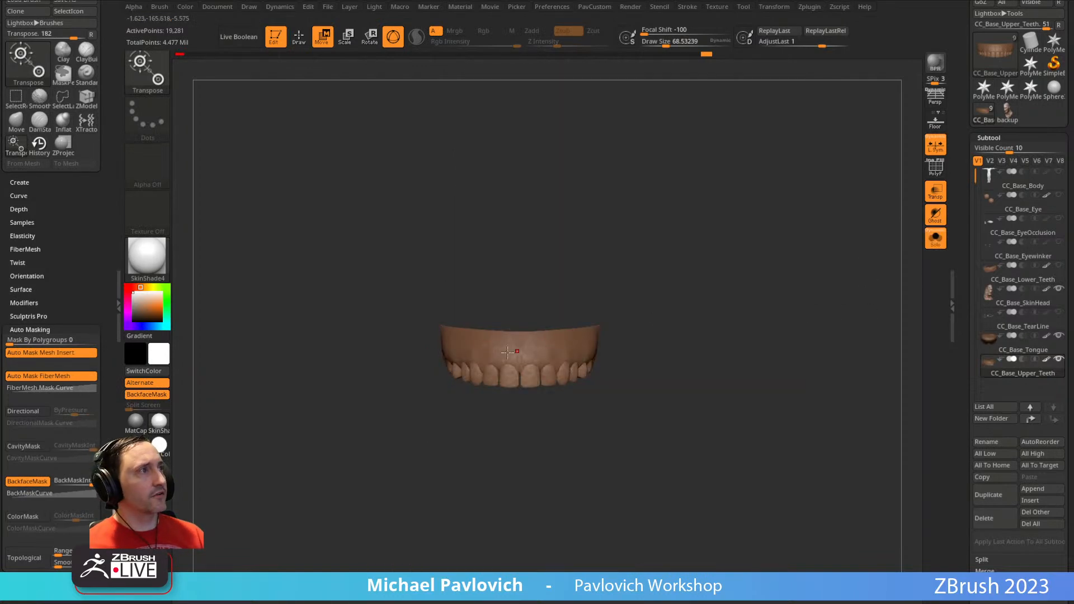
{"action": "left_click", "coordinate": [930, 240]}
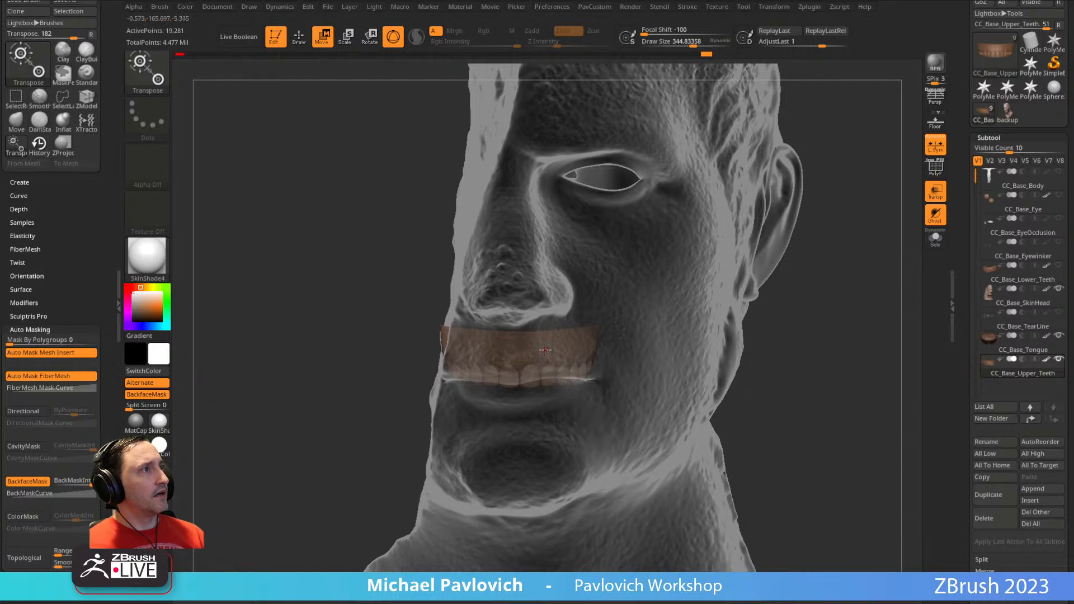
{"action": "key", "text": "q"}
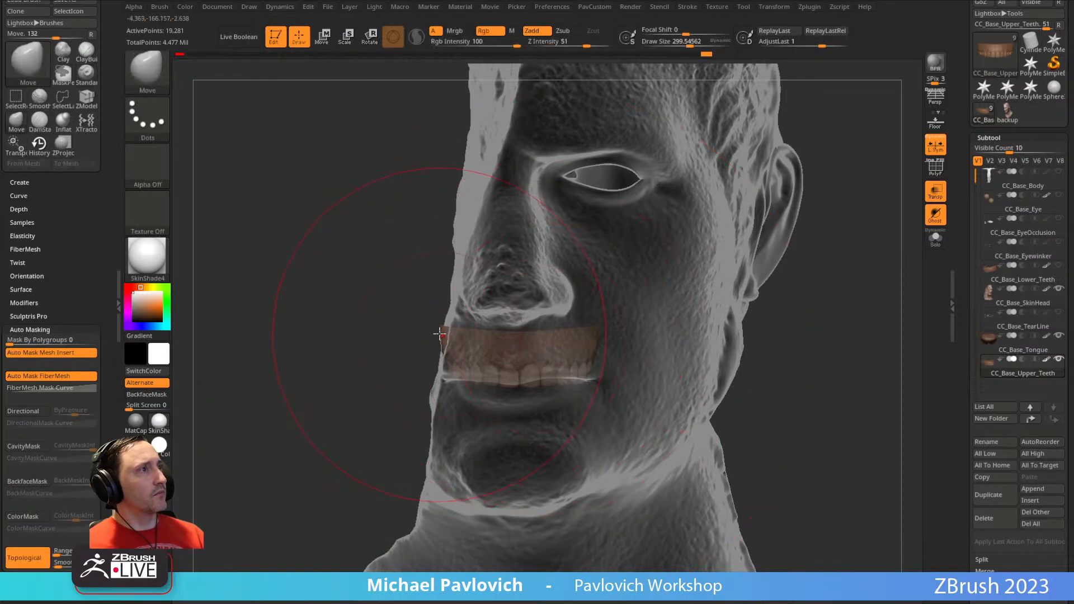
- Turn off topological masking and push the protruding end of the upper teeth inside the head with the Move brush
{"action": "left_click_drag", "start_coordinate": [412, 346], "coordinate": [391, 341]}
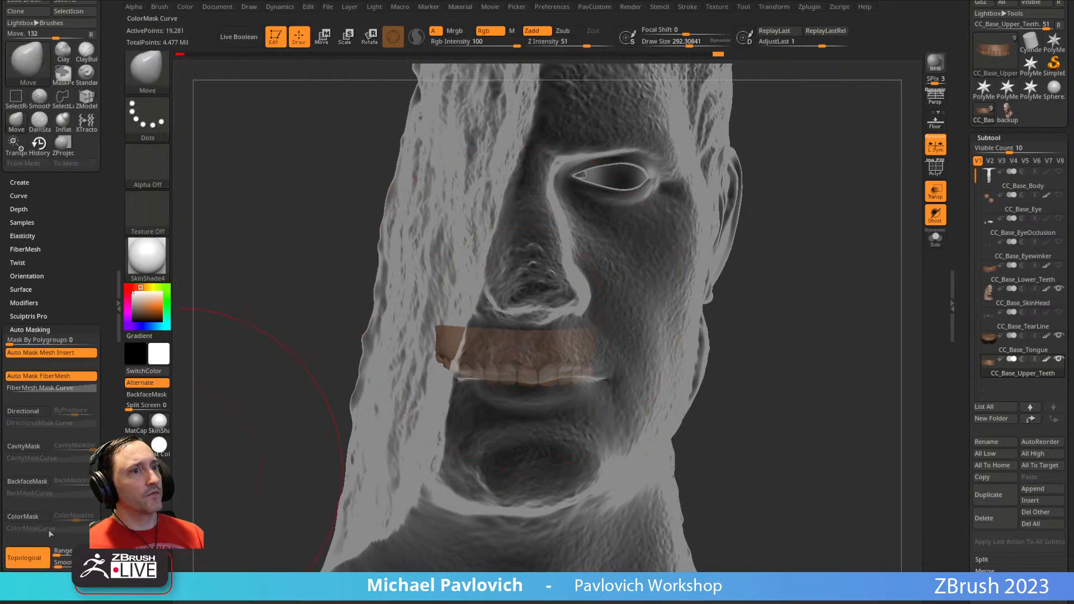
{"action": "left_click_drag", "start_coordinate": [441, 353], "coordinate": [473, 334]}
{"action": "key", "text": "s"}
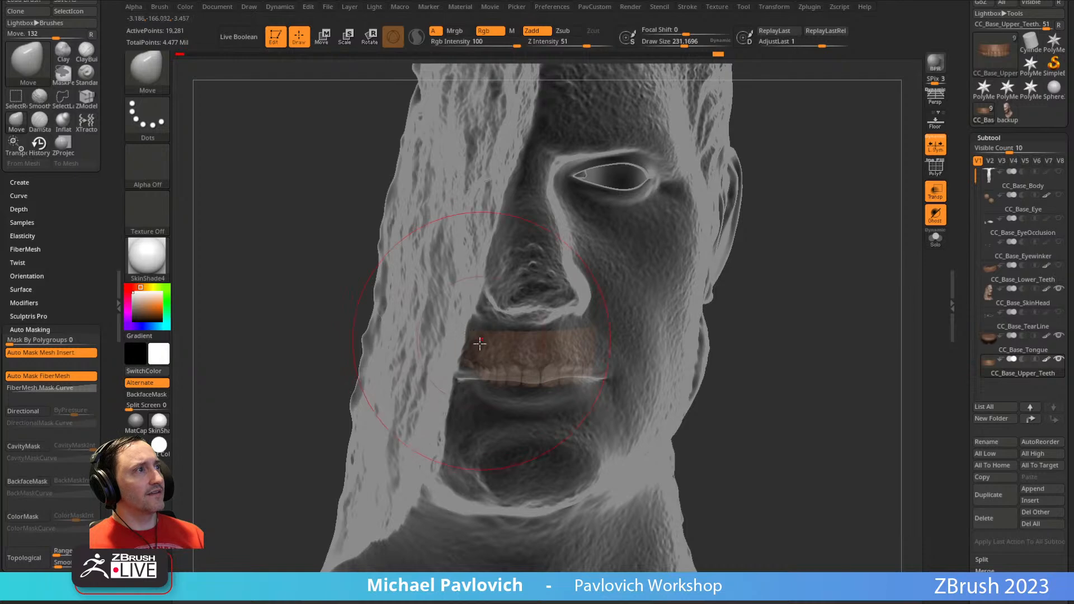
{"action": "right_click_drag", "start_coordinate": [540, 321], "coordinate": [650, 350]}
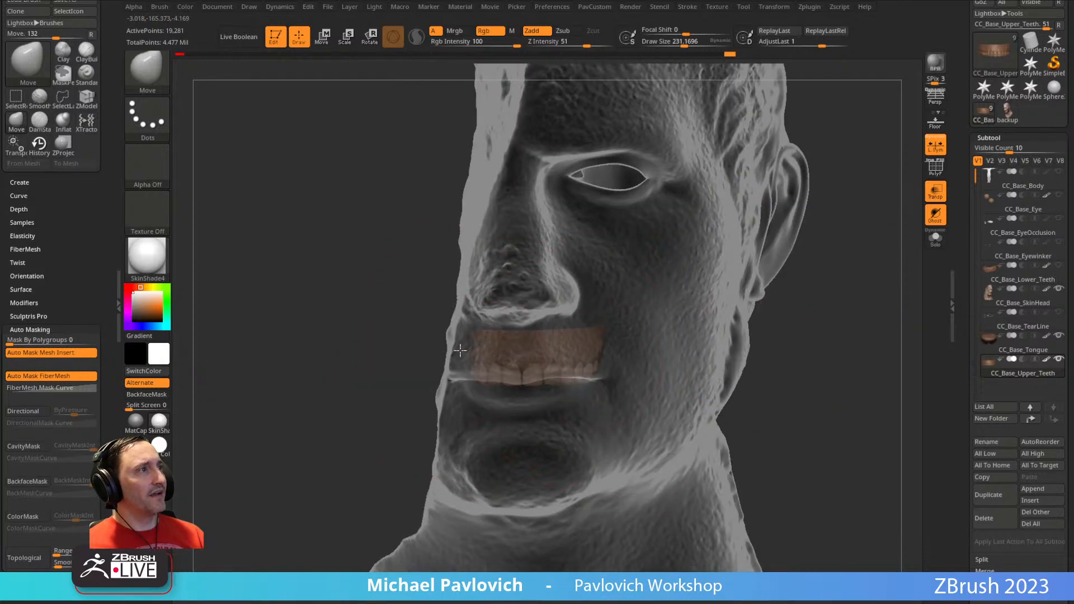
{"action": "left_click_drag", "start_coordinate": [358, 400], "coordinate": [453, 368]}
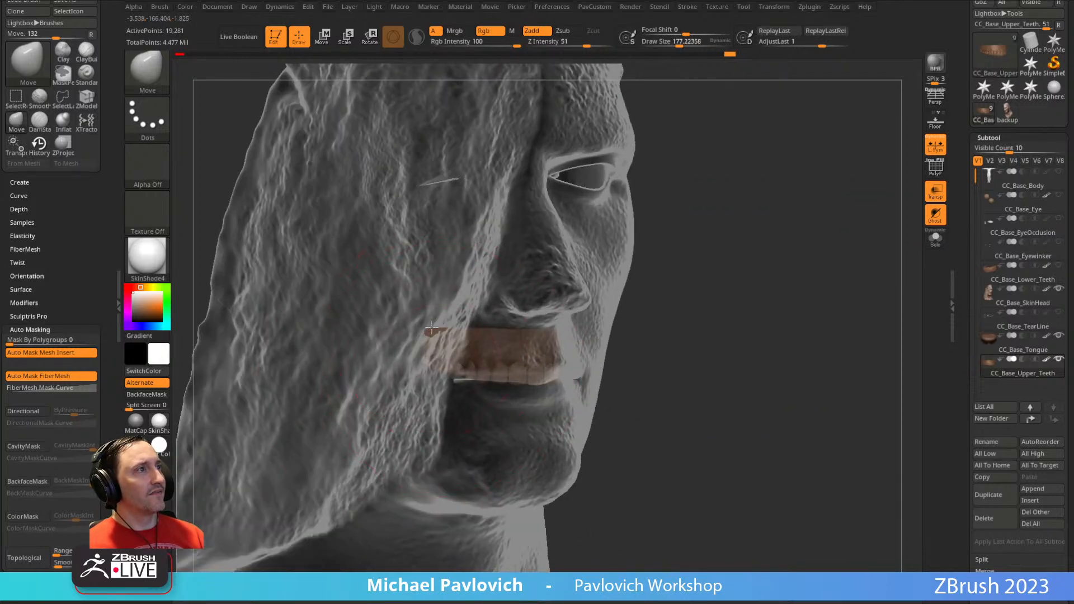
{"action": "right_click_drag", "start_coordinate": [428, 327], "coordinate": [492, 335]}
{"action": "key", "text": "bracketleft"}
{"action": "left_click_drag", "start_coordinate": [442, 345], "coordinate": [440, 336]}
{"action": "mouse_move", "coordinate": [414, 339]}
{"action": "right_mouse_down"}
{"action": "mouse_move", "coordinate": [496, 324]}
{"action": "mouse_move", "coordinate": [411, 387]}
{"action": "right_mouse_up"}
{"action": "right_click_drag", "start_coordinate": [680, 322], "coordinate": [693, 274]}
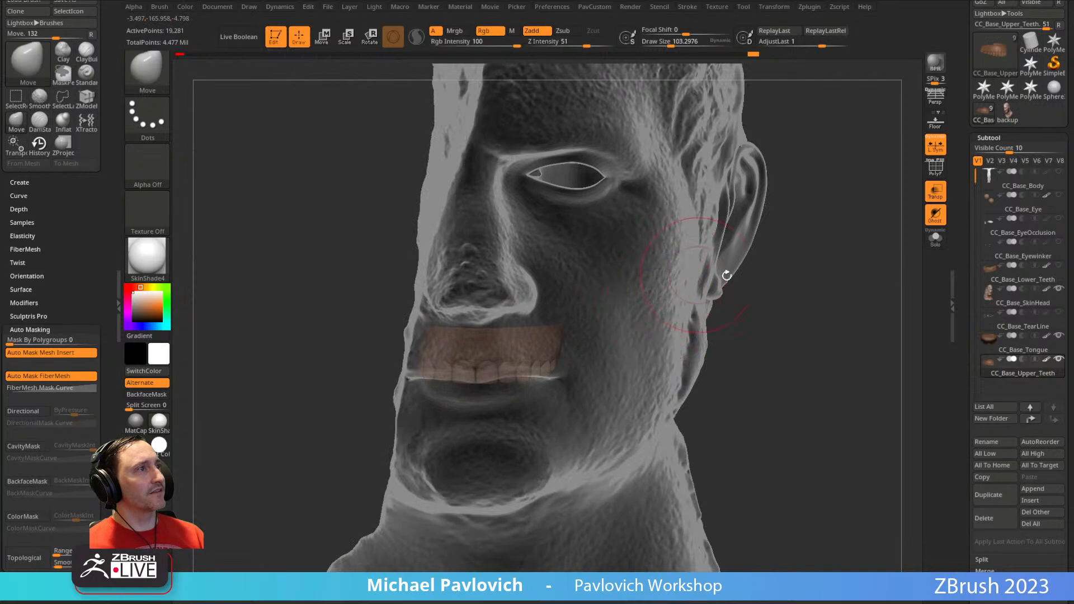
- Select the lower teeth and push their protruding end inside the broken side with a larger Move brush
{"action": "left_click", "coordinate": [1006, 274]}
{"action": "right_click_drag", "start_coordinate": [789, 353], "coordinate": [870, 338]}
{"action": "key", "text": "bracketright"}
{"action": "key", "text": "bracketright"}
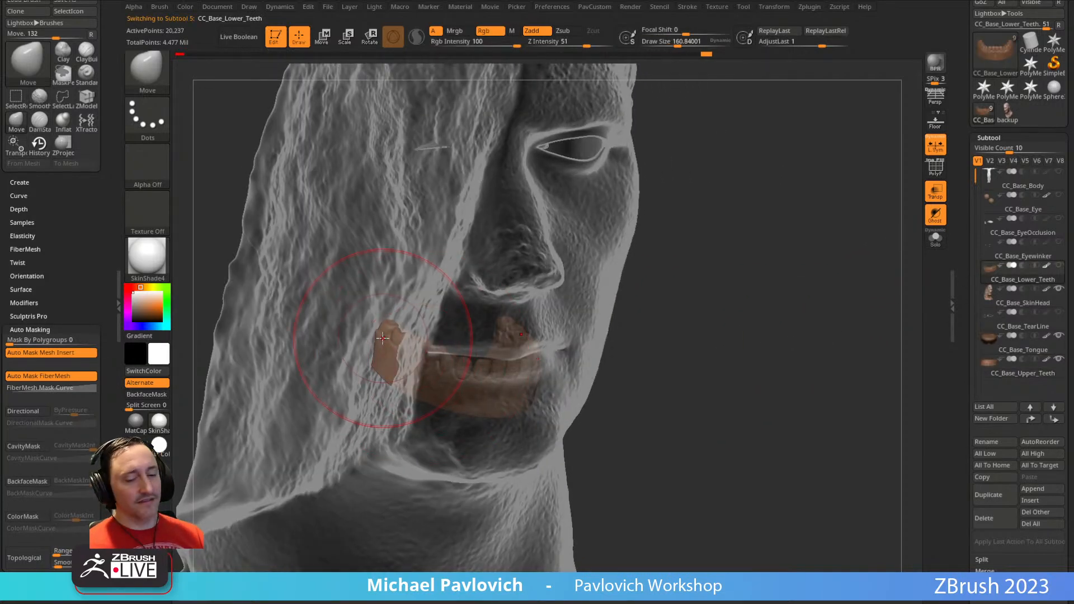
{"action": "right_click_drag", "start_coordinate": [382, 338], "coordinate": [345, 341]}
{"action": "mouse_move", "coordinate": [537, 288]}
{"action": "right_mouse_down"}
{"action": "mouse_move", "coordinate": [680, 286]}
{"action": "mouse_move", "coordinate": [700, 269]}
{"action": "mouse_move", "coordinate": [709, 330]}
{"action": "right_mouse_up"}
- Switch to the Standard brush, turn off transparency and check the broken side for protruding teeth
{"action": "key", "text": "b"}
{"action": "key", "text": "s"}
{"action": "key", "text": "t"}
{"action": "left_click", "coordinate": [936, 191]}
{"action": "right_click_drag", "start_coordinate": [903, 188], "coordinate": [903, 262]}
{"action": "right_click_drag", "start_coordinate": [769, 260], "coordinate": [735, 281]}
{"action": "left_click_drag", "start_coordinate": [735, 282], "coordinate": [767, 280]}
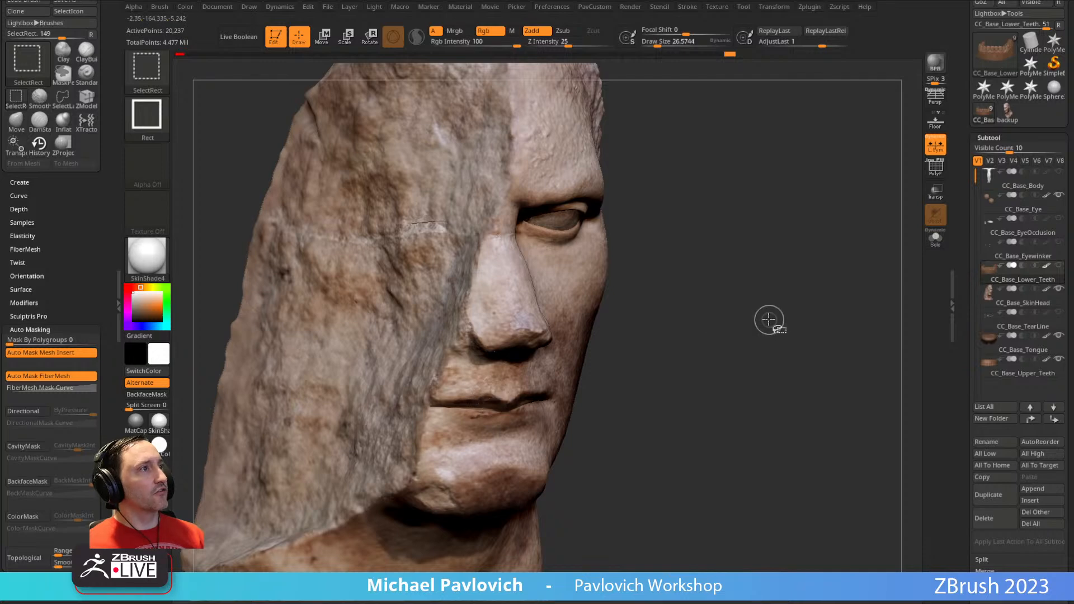
{"action": "mouse_move", "coordinate": [761, 307]}
{"action": "right_mouse_down"}
{"action": "mouse_move", "coordinate": [790, 293]}
{"action": "mouse_move", "coordinate": [877, 300]}
{"action": "right_mouse_up"}
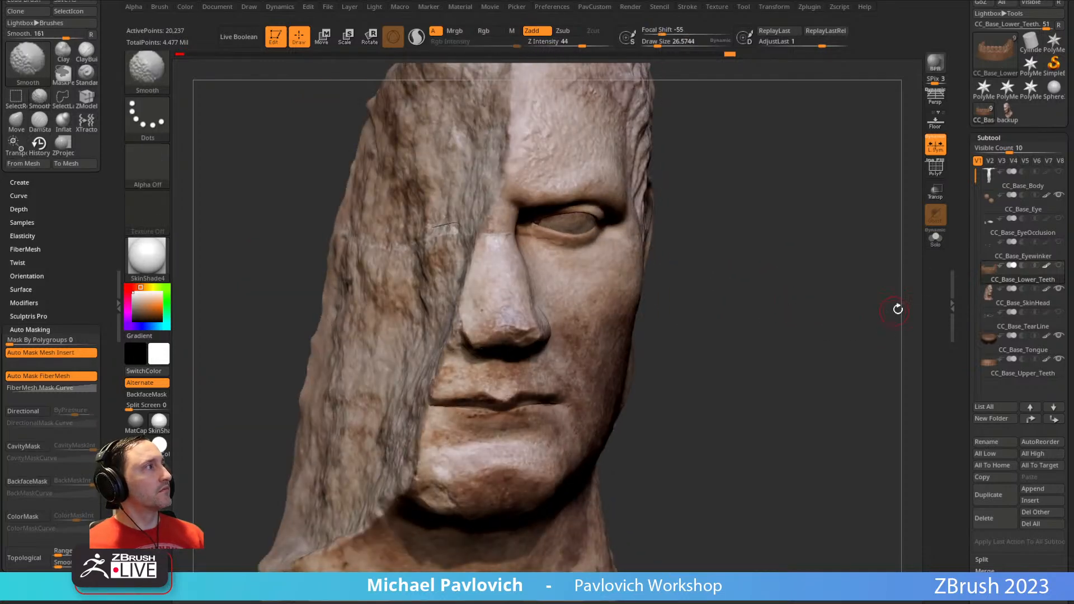
{"action": "key", "text": "ctrl+shift"}
- Select the CC_Base_SkinHead subtool and isolate its inner eye socket and mouth bag polygroups
{"action": "left_click", "coordinate": [996, 302]}
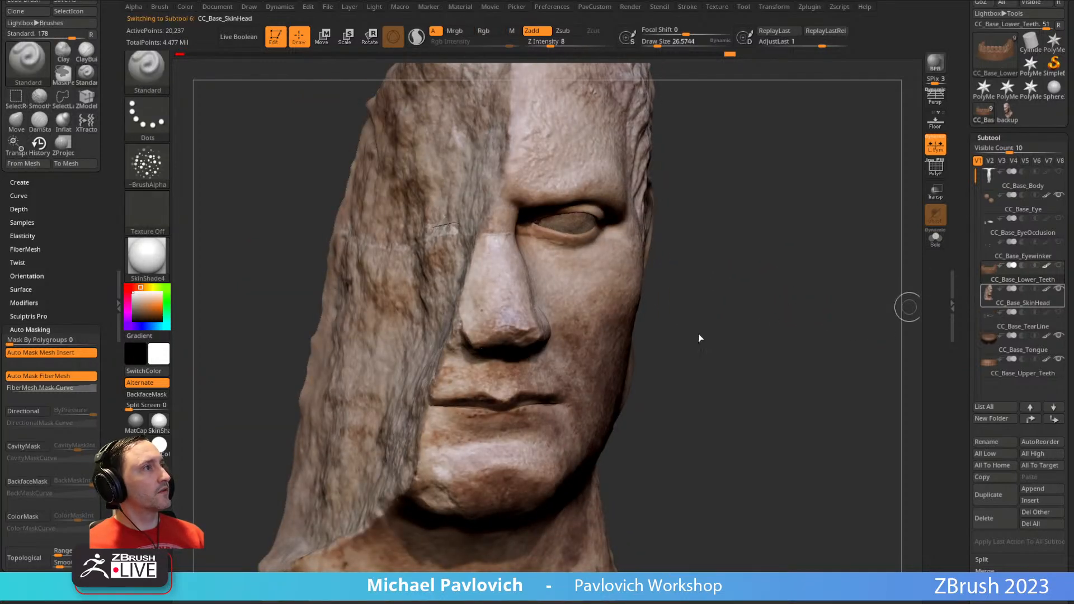
{"action": "left_click", "coordinate": [520, 360], "text": "ctrl+shift"}
{"action": "mouse_move", "coordinate": [788, 288]}
{"action": "right_mouse_down"}
{"action": "mouse_move", "coordinate": [799, 268]}
{"action": "mouse_move", "coordinate": [784, 213]}
{"action": "mouse_move", "coordinate": [803, 266]}
{"action": "mouse_move", "coordinate": [877, 239]}
{"action": "mouse_move", "coordinate": [798, 302]}
{"action": "mouse_move", "coordinate": [774, 283]}
{"action": "mouse_move", "coordinate": [822, 311]}
{"action": "mouse_move", "coordinate": [795, 333]}
{"action": "mouse_move", "coordinate": [787, 318]}
{"action": "mouse_move", "coordinate": [783, 359]}
{"action": "mouse_move", "coordinate": [743, 314]}
{"action": "mouse_move", "coordinate": [776, 298]}
{"action": "mouse_move", "coordinate": [810, 307]}
{"action": "mouse_move", "coordinate": [753, 371]}
{"action": "mouse_move", "coordinate": [741, 355]}
{"action": "mouse_move", "coordinate": [753, 294]}
{"action": "mouse_move", "coordinate": [769, 290]}
{"action": "mouse_move", "coordinate": [756, 360]}
{"action": "mouse_move", "coordinate": [787, 300]}
{"action": "mouse_move", "coordinate": [822, 314]}
{"action": "mouse_move", "coordinate": [851, 307]}
{"action": "mouse_move", "coordinate": [863, 338]}
{"action": "mouse_move", "coordinate": [845, 367]}
{"action": "mouse_move", "coordinate": [652, 312]}
{"action": "mouse_move", "coordinate": [731, 304]}
{"action": "mouse_move", "coordinate": [673, 290]}
{"action": "mouse_move", "coordinate": [748, 336]}
{"action": "mouse_move", "coordinate": [738, 314]}
{"action": "mouse_move", "coordinate": [724, 381]}
{"action": "mouse_move", "coordinate": [738, 357]}
{"action": "mouse_move", "coordinate": [760, 384]}
{"action": "mouse_move", "coordinate": [736, 378]}
{"action": "mouse_move", "coordinate": [764, 336]}
{"action": "mouse_move", "coordinate": [486, 308]}
{"action": "mouse_move", "coordinate": [760, 251]}
{"action": "mouse_move", "coordinate": [796, 276]}
{"action": "mouse_move", "coordinate": [710, 259]}
{"action": "mouse_move", "coordinate": [639, 278]}
{"action": "mouse_move", "coordinate": [637, 293]}
{"action": "mouse_move", "coordinate": [676, 298]}
{"action": "right_mouse_up"}
{"action": "key", "text": "ctrl+shift"}
{"action": "left_click", "coordinate": [486, 267], "text": "ctrl+shift"}
{"action": "left_click", "coordinate": [456, 154], "text": "ctrl+shift"}
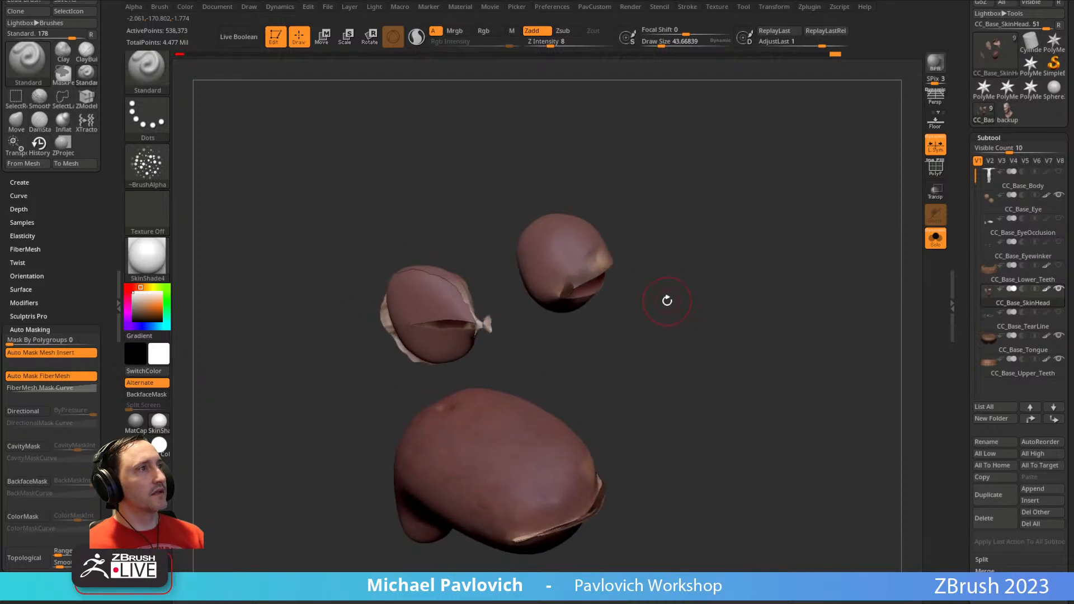
- Sample a stone tan from the eye socket edge and set the Standard brush to paint Rgb only, without Zadd
{"action": "key", "text": "s"}
{"action": "left_click_drag", "start_coordinate": [642, 302], "coordinate": [650, 303]}
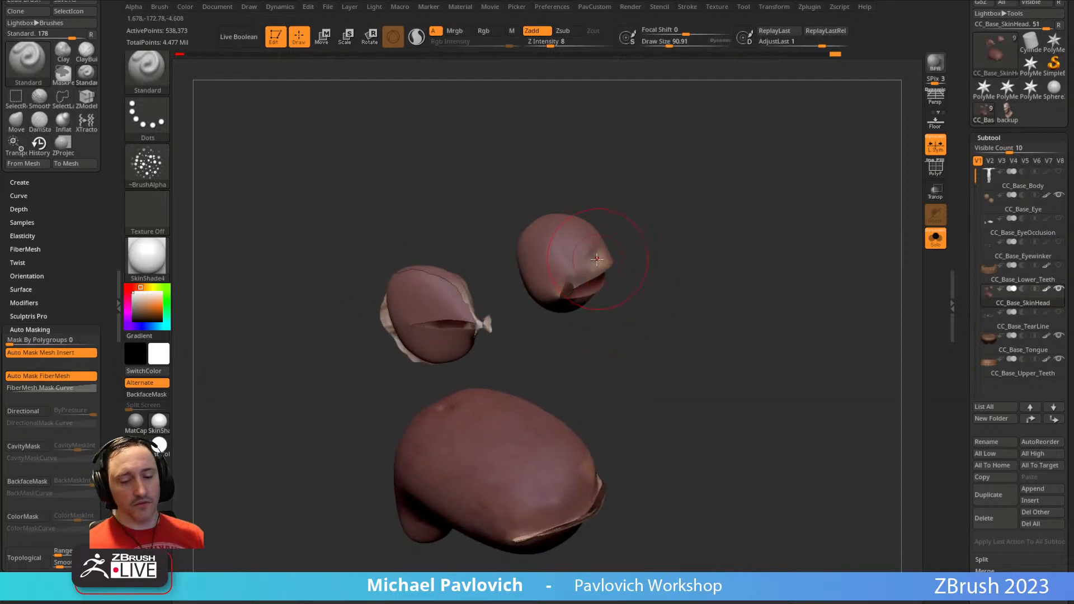
{"action": "key", "text": "c"}
{"action": "left_click", "coordinate": [497, 31]}
{"action": "left_click", "coordinate": [535, 32]}
- Paint the sampled tan over the pink surfaces of both eye sockets and the mouth bag at Rgb Intensity 83
{"action": "left_click_drag", "start_coordinate": [404, 302], "coordinate": [401, 329]}
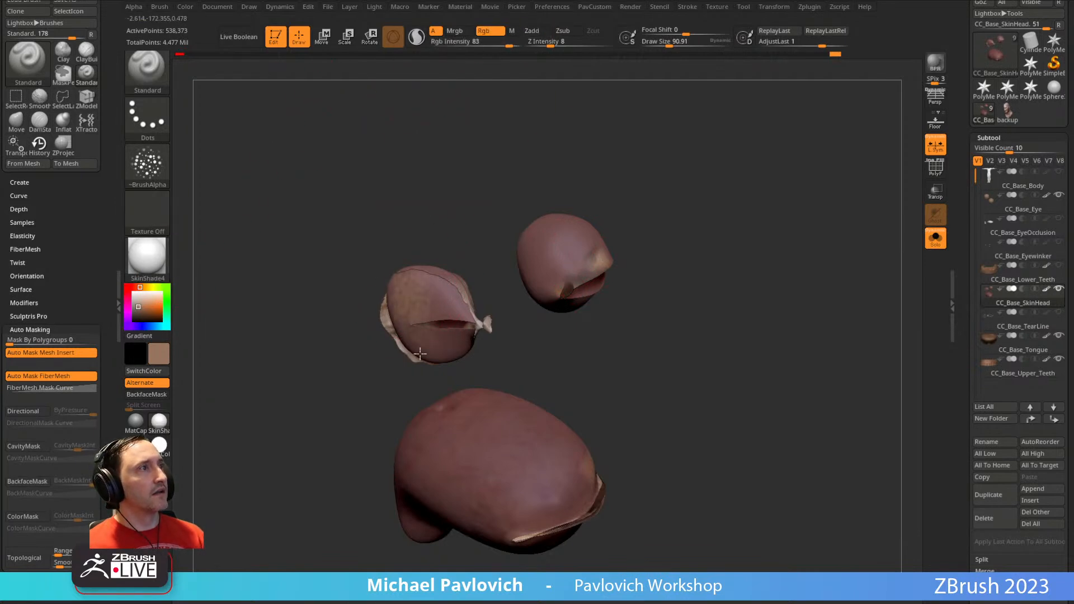
{"action": "mouse_move", "coordinate": [554, 262]}
{"action": "left_mouse_down"}
{"action": "mouse_move", "coordinate": [544, 249]}
{"action": "mouse_move", "coordinate": [589, 276]}
{"action": "left_mouse_up"}
{"action": "right_click_drag", "start_coordinate": [593, 274], "coordinate": [649, 246]}
{"action": "left_click_drag", "start_coordinate": [577, 224], "coordinate": [631, 241]}
{"action": "right_click_drag", "start_coordinate": [630, 240], "coordinate": [609, 272]}
{"action": "mouse_move", "coordinate": [619, 197]}
{"action": "right_mouse_down", "text": "alt"}
{"action": "mouse_move", "coordinate": [640, 238]}
{"action": "mouse_move", "coordinate": [548, 246]}
{"action": "right_mouse_up", "text": "alt"}
{"action": "left_click_drag", "start_coordinate": [426, 267], "coordinate": [452, 288]}
{"action": "right_click_drag", "start_coordinate": [482, 252], "coordinate": [429, 222], "text": "alt"}
{"action": "mouse_move", "coordinate": [510, 230]}
{"action": "left_mouse_down"}
{"action": "mouse_move", "coordinate": [521, 211]}
{"action": "mouse_move", "coordinate": [570, 246]}
{"action": "left_mouse_up"}
{"action": "key", "text": "s"}
{"action": "mouse_move", "coordinate": [559, 241]}
{"action": "left_mouse_down"}
{"action": "mouse_move", "coordinate": [551, 274]}
{"action": "mouse_move", "coordinate": [498, 347]}
{"action": "left_mouse_up"}
{"action": "right_click_drag", "start_coordinate": [607, 225], "coordinate": [622, 214]}
{"action": "mouse_move", "coordinate": [446, 284]}
{"action": "left_mouse_down"}
{"action": "mouse_move", "coordinate": [492, 137]}
{"action": "mouse_move", "coordinate": [534, 165]}
{"action": "left_mouse_up"}
{"action": "right_click_drag", "start_coordinate": [556, 179], "coordinate": [726, 225]}
{"action": "mouse_move", "coordinate": [587, 347]}
{"action": "left_mouse_down"}
{"action": "mouse_move", "coordinate": [352, 284]}
{"action": "mouse_move", "coordinate": [395, 180]}
{"action": "mouse_move", "coordinate": [372, 341]}
{"action": "left_mouse_up"}
{"action": "right_click_drag", "start_coordinate": [527, 218], "coordinate": [632, 221]}
{"action": "mouse_move", "coordinate": [314, 335]}
{"action": "left_mouse_down"}
{"action": "mouse_move", "coordinate": [280, 297]}
{"action": "mouse_move", "coordinate": [274, 196]}
{"action": "left_mouse_up"}
{"action": "right_click_drag", "start_coordinate": [475, 188], "coordinate": [603, 181]}
{"action": "right_click_drag", "start_coordinate": [371, 261], "coordinate": [695, 220], "text": "alt"}
{"action": "key", "text": "s"}
{"action": "left_click_drag", "start_coordinate": [403, 342], "coordinate": [422, 342]}
{"action": "right_click_drag", "start_coordinate": [465, 285], "coordinate": [597, 297]}
{"action": "right_click_drag", "start_coordinate": [347, 334], "coordinate": [448, 263]}
{"action": "right_click_drag", "start_coordinate": [283, 246], "coordinate": [656, 182]}
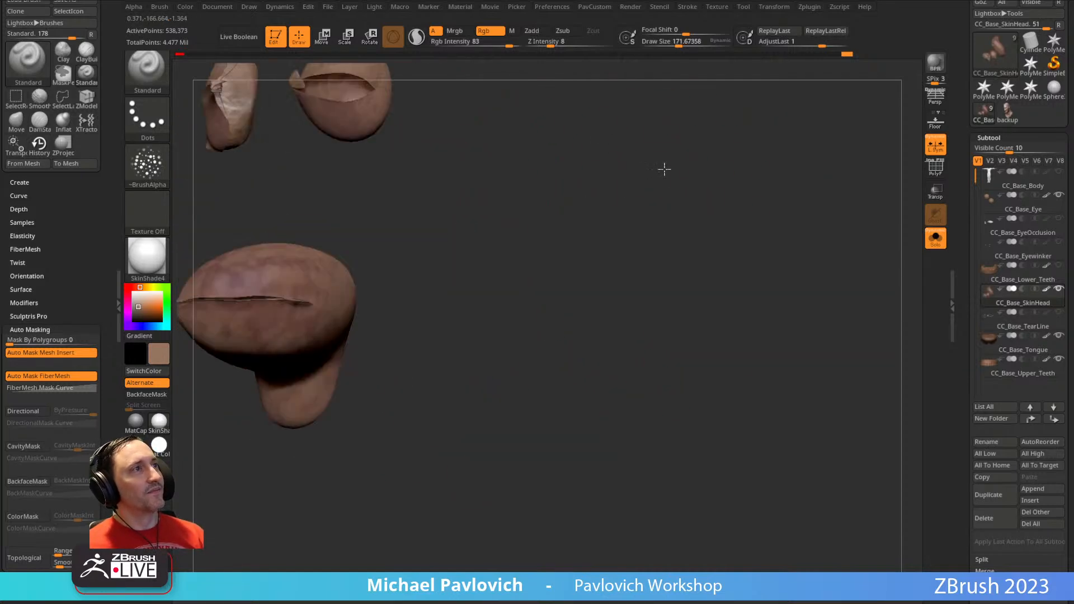
- Unhide the whole head and touch up the lips with a sampled dark brown at Rgb Intensity 68
{"action": "left_click", "coordinate": [697, 230], "text": "ctrl+shift"}
{"action": "mouse_move", "coordinate": [747, 278]}
{"action": "right_mouse_down"}
{"action": "mouse_move", "coordinate": [806, 276]}
{"action": "mouse_move", "coordinate": [743, 278]}
{"action": "mouse_move", "coordinate": [792, 237]}
{"action": "mouse_move", "coordinate": [795, 313]}
{"action": "right_mouse_up"}
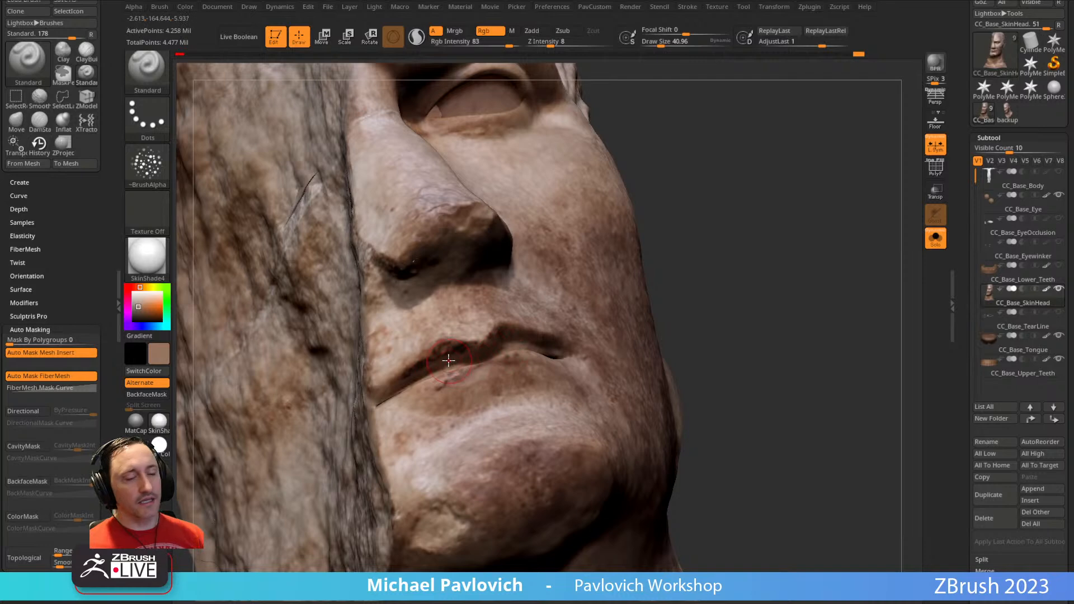
{"action": "key", "text": "c"}
{"action": "right_click_drag", "start_coordinate": [643, 285], "coordinate": [640, 245]}
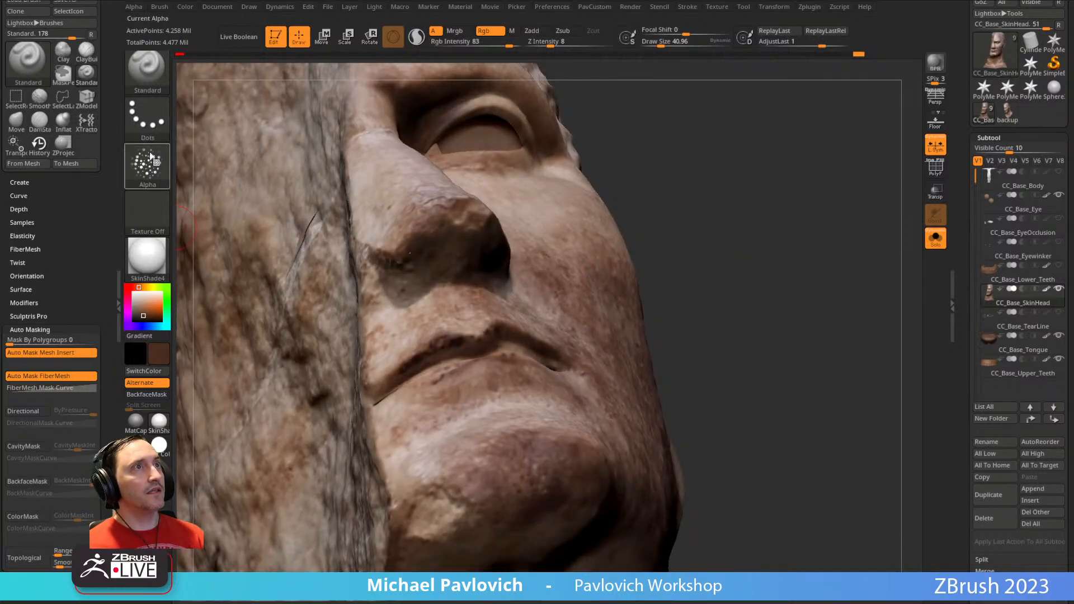
{"action": "left_click", "coordinate": [502, 44]}
{"action": "right_click_drag", "start_coordinate": [628, 180], "coordinate": [644, 180]}
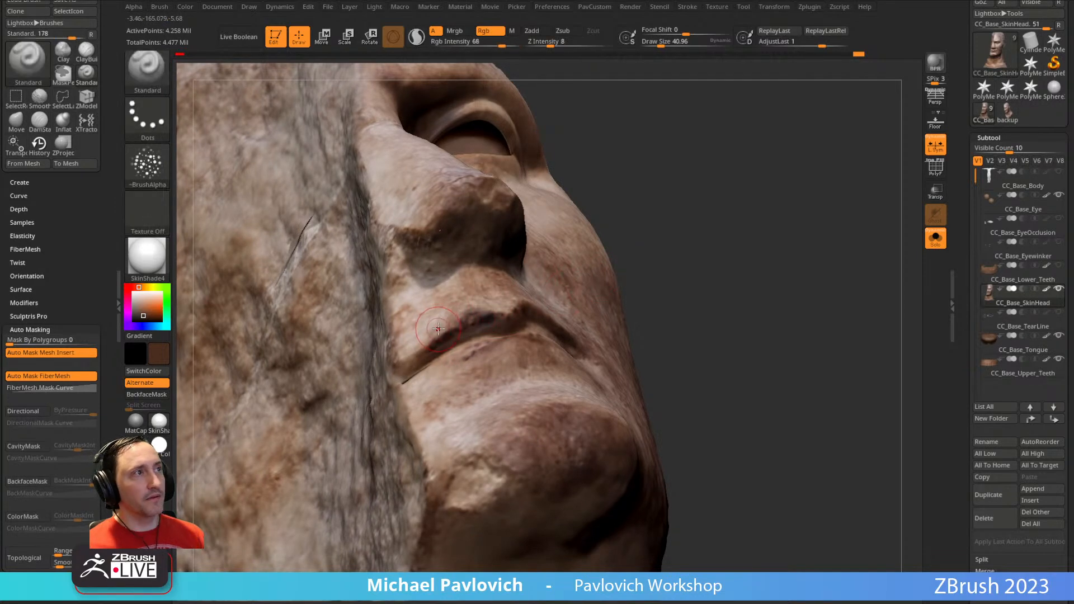
- Sample a lighter tan and blend the color along the upper lip at Rgb Intensity 38
{"action": "key", "text": "c"}
{"action": "right_click_drag", "start_coordinate": [441, 330], "coordinate": [464, 327]}
{"action": "left_click", "coordinate": [485, 45]}
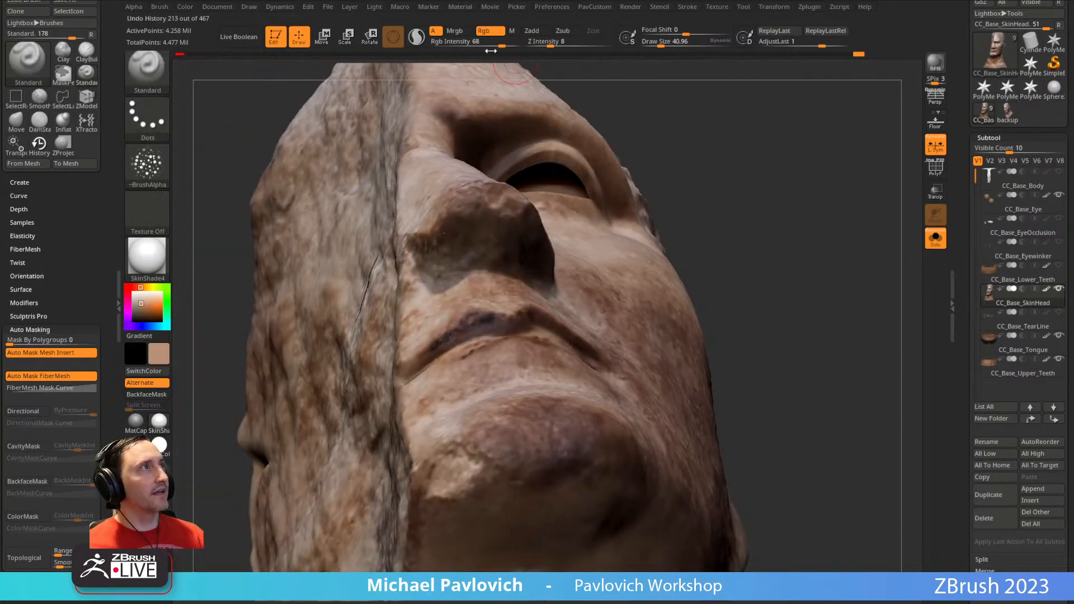
{"action": "right_click_drag", "start_coordinate": [593, 108], "coordinate": [650, 220]}
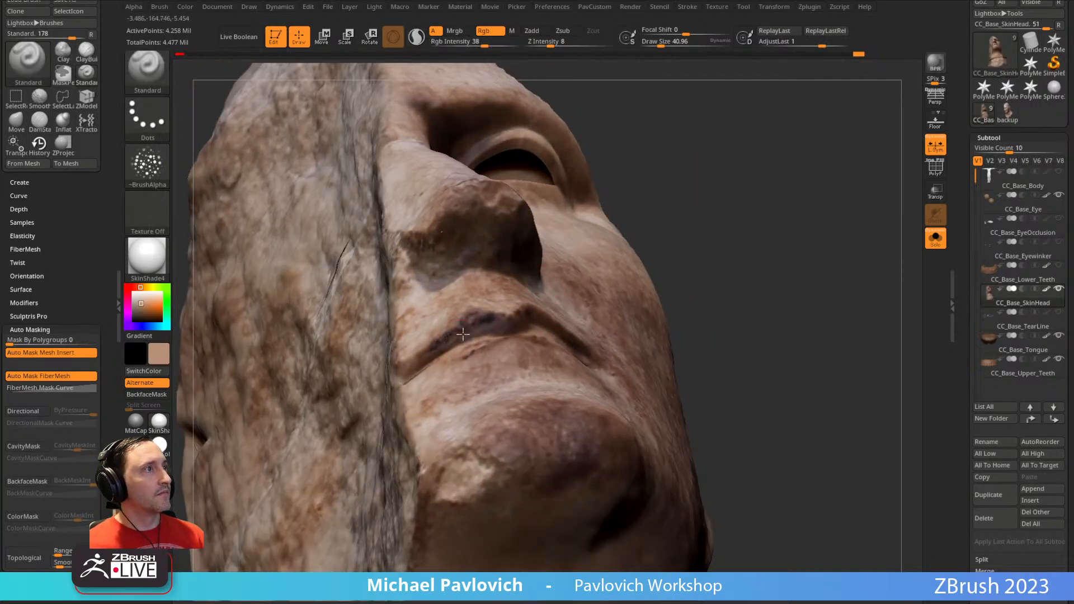
{"action": "right_click_drag", "start_coordinate": [477, 320], "coordinate": [692, 296]}
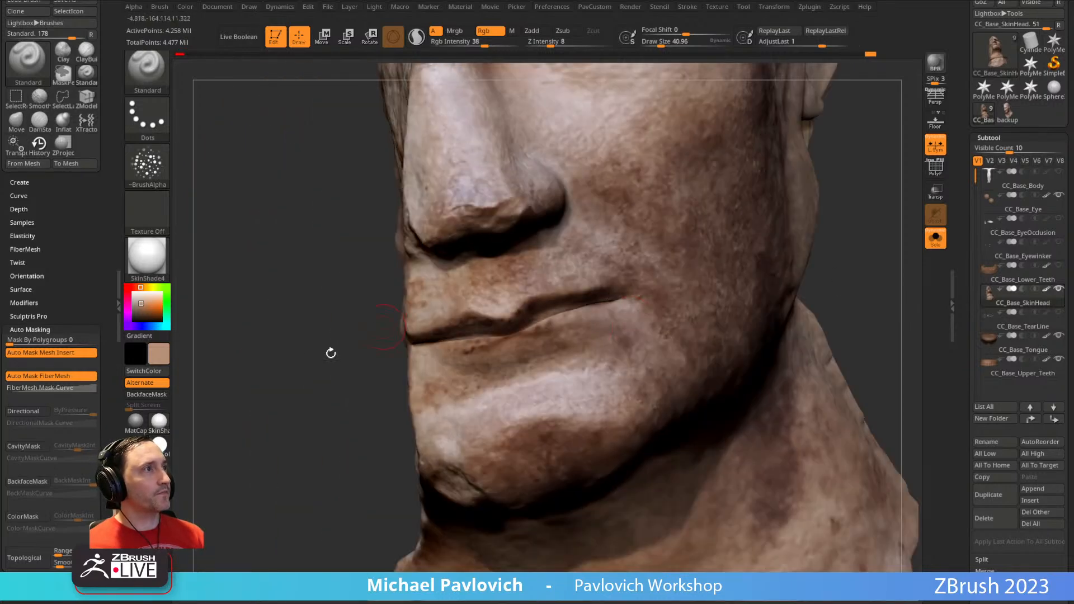
- Sample a dark brown from the mouth crease and paint it along the lip line at Rgb Intensity 38
{"action": "right_click_drag", "start_coordinate": [372, 330], "coordinate": [485, 321]}
{"action": "right_click_drag", "start_coordinate": [353, 400], "coordinate": [687, 295]}
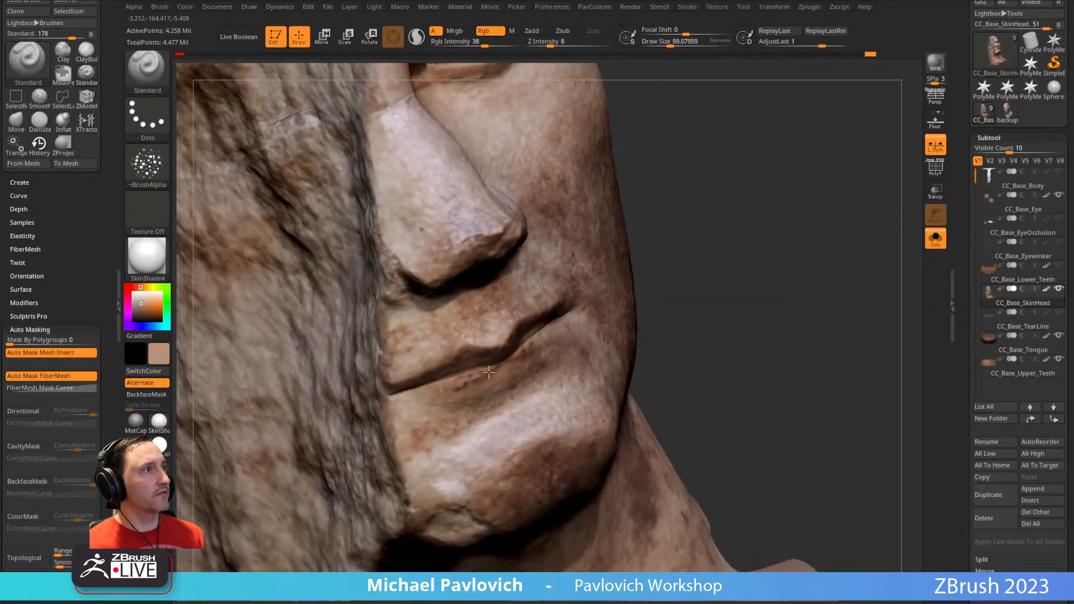
{"action": "right_click_drag", "start_coordinate": [619, 285], "coordinate": [555, 331]}
{"action": "key", "text": "c"}
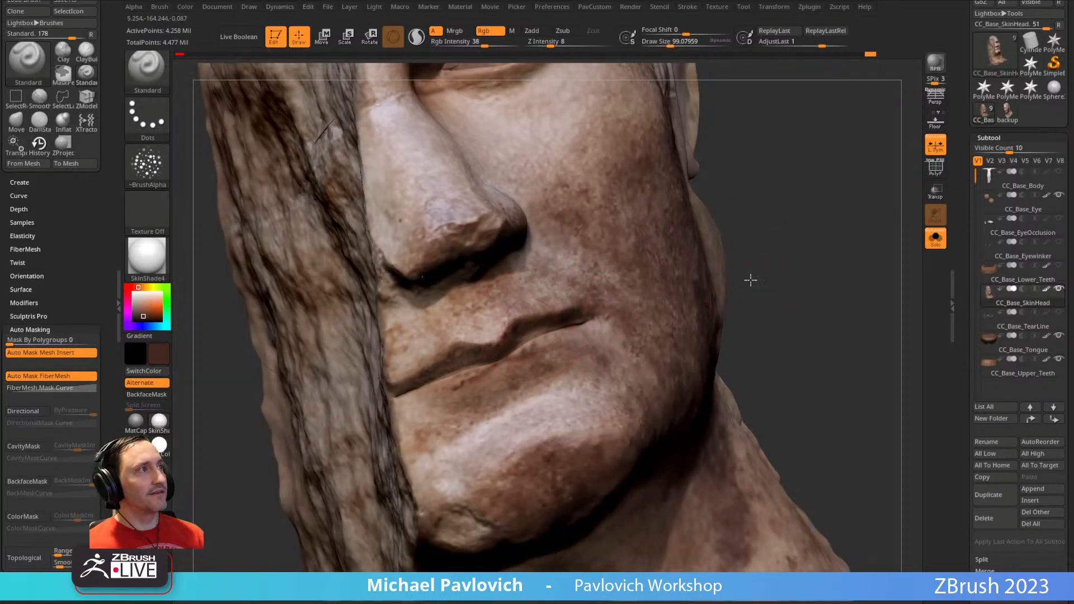
{"action": "right_click_drag", "start_coordinate": [762, 290], "coordinate": [515, 341]}
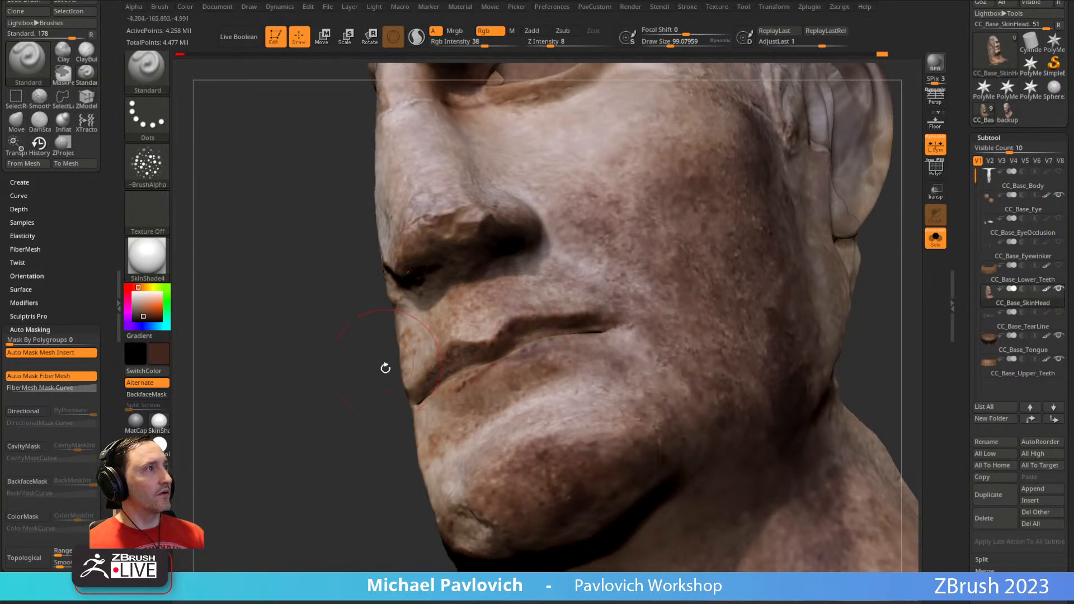
{"action": "right_click_drag", "start_coordinate": [391, 356], "coordinate": [544, 327]}
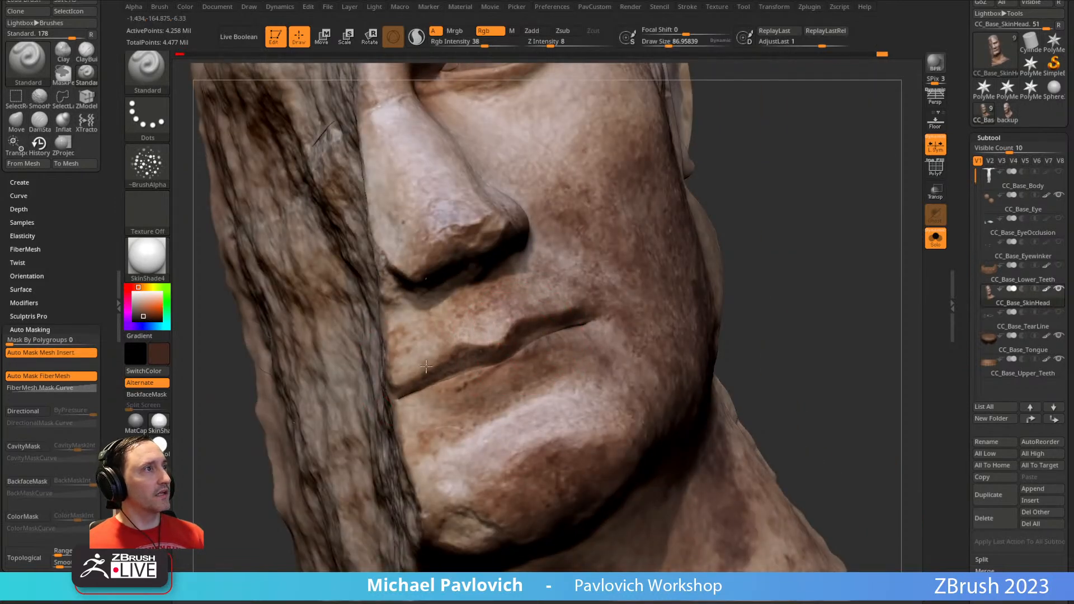
- Isolate the upper face and paint the underside of the upper lip with sampled browns, raising Rgb Intensity to 75
{"action": "left_click", "coordinate": [561, 307], "text": "ctrl+shift"}
{"action": "left_click_drag", "start_coordinate": [798, 280], "coordinate": [766, 240]}
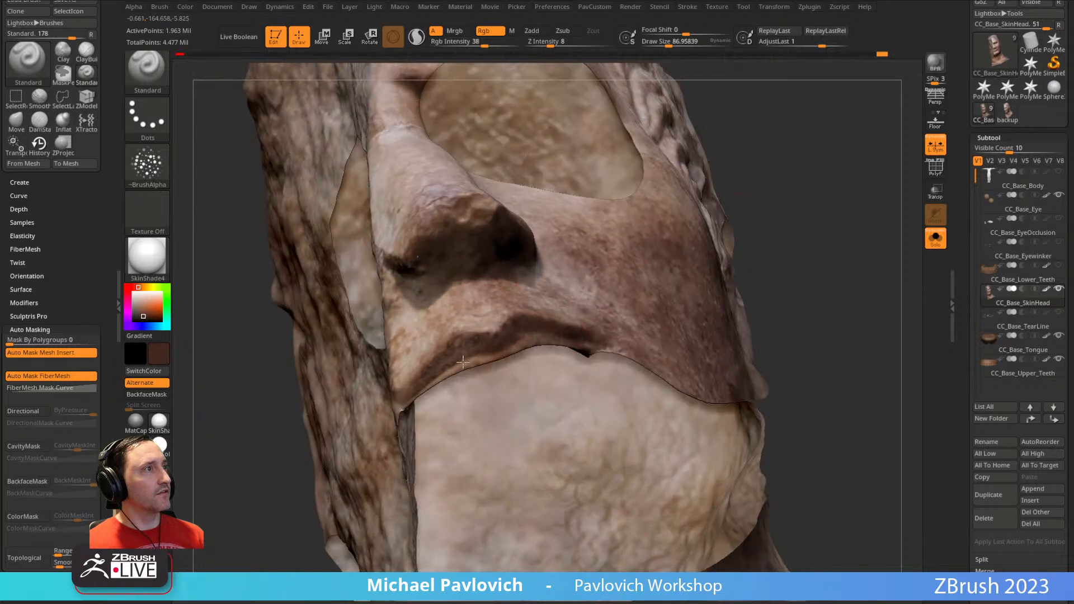
{"action": "left_click_drag", "start_coordinate": [836, 240], "coordinate": [814, 210], "text": "alt"}
{"action": "left_click_drag", "start_coordinate": [420, 341], "coordinate": [381, 364]}
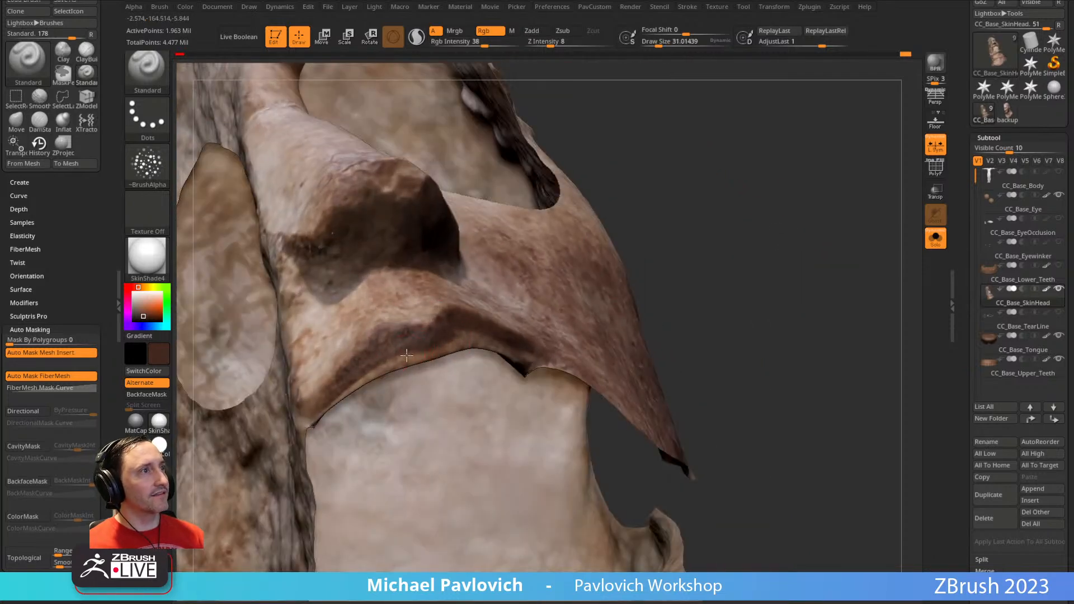
{"action": "key", "text": "c"}
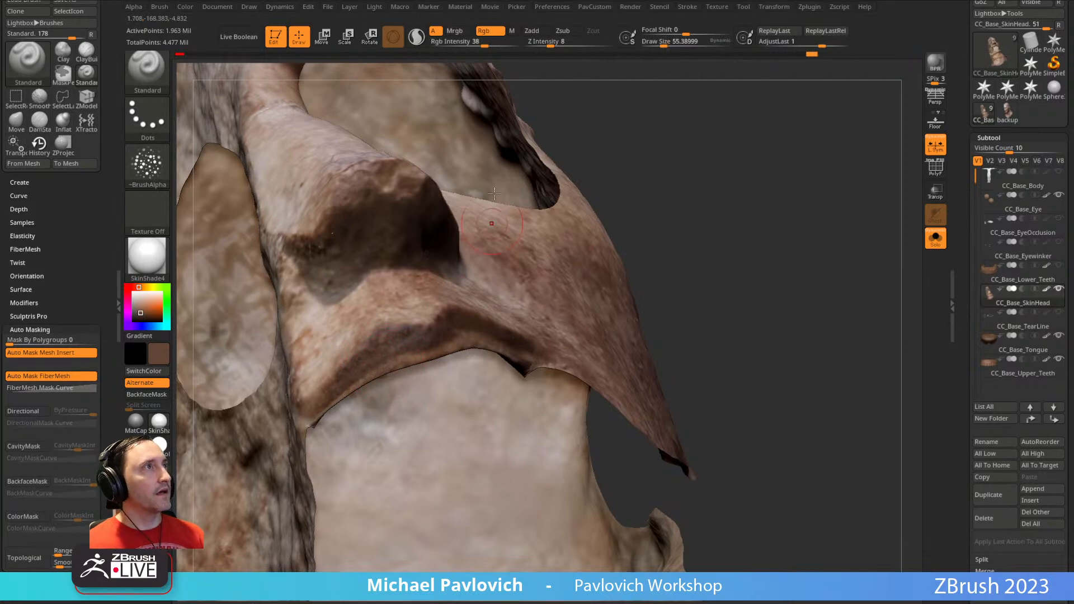
{"action": "left_click_drag", "start_coordinate": [489, 48], "coordinate": [506, 47]}
{"action": "left_click_drag", "start_coordinate": [637, 143], "coordinate": [624, 121]}
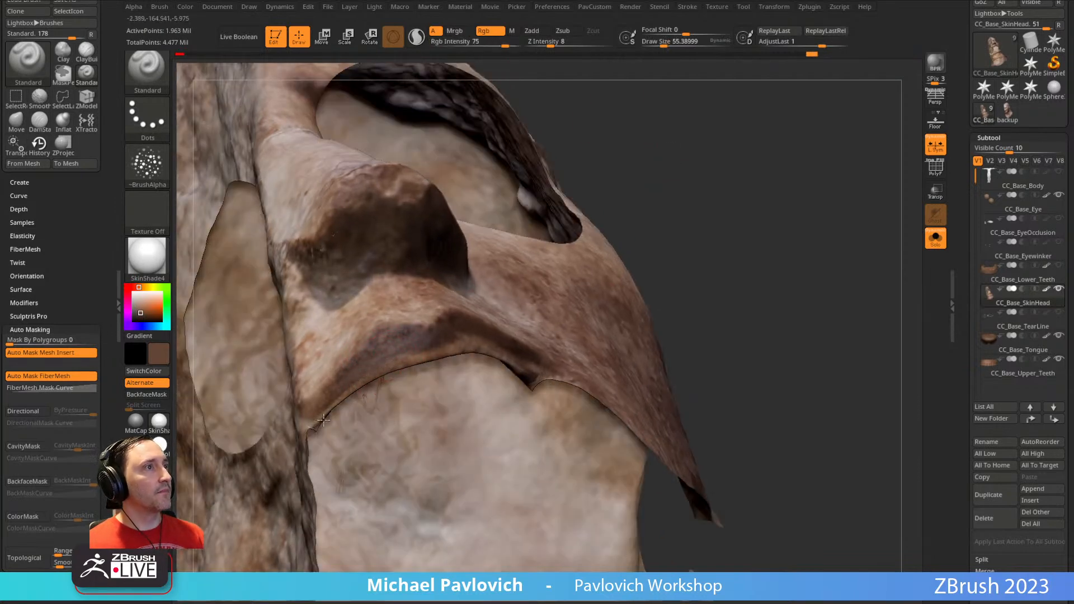
{"action": "left_click_drag", "start_coordinate": [682, 266], "coordinate": [455, 345]}
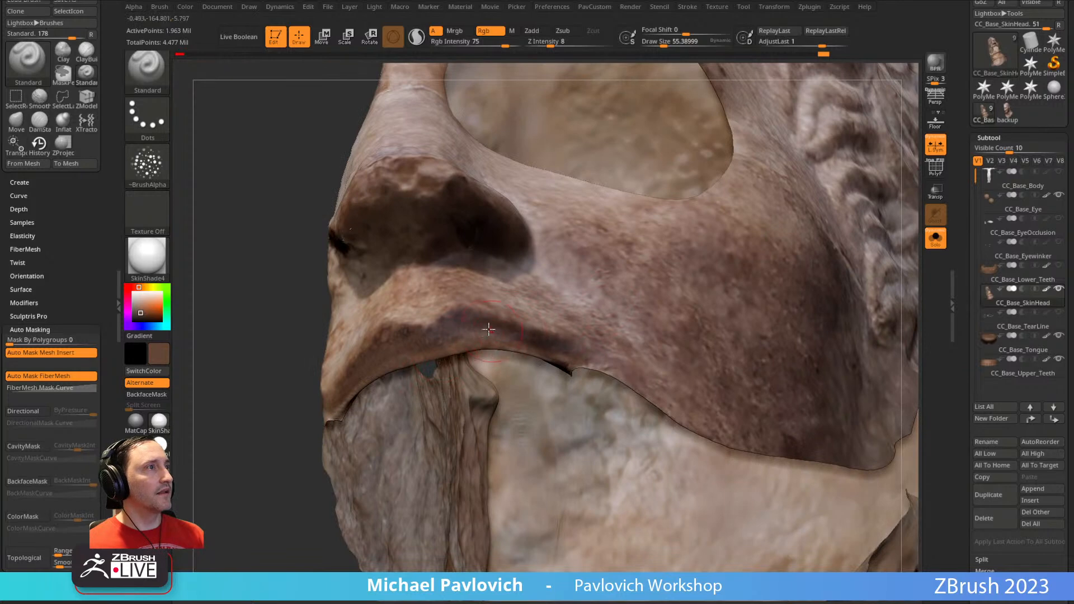
{"action": "key", "text": "c"}
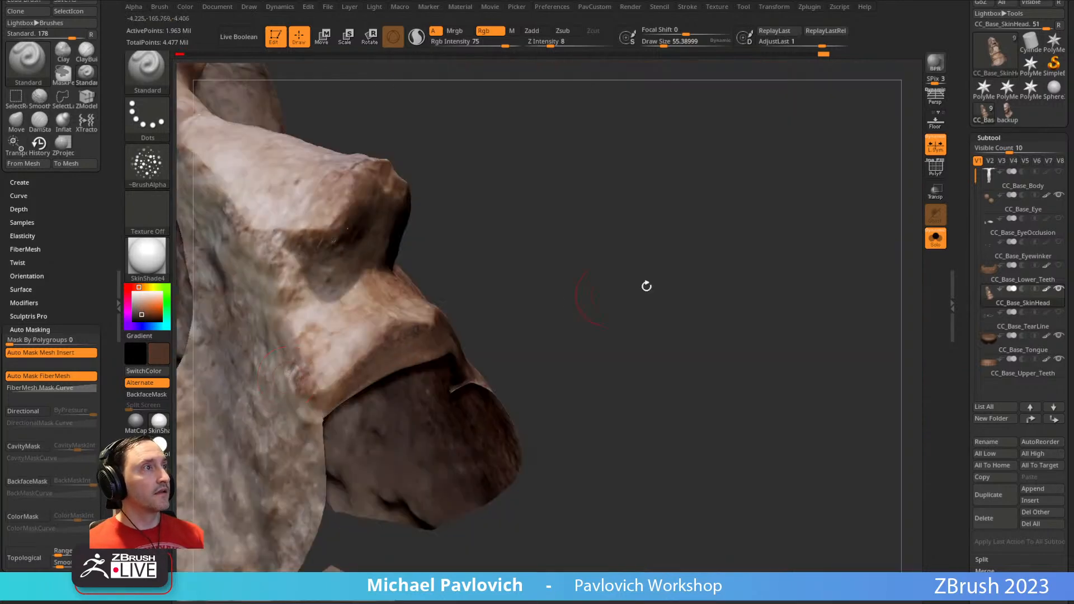
- Isolate the lower jaw, paint the lower lip's inner edge with sampled browns, and unhide the whole head
{"action": "key", "text": "ctrl+shift"}
{"action": "mouse_move", "coordinate": [710, 269]}
{"action": "left_mouse_down"}
{"action": "mouse_move", "coordinate": [473, 371]}
{"action": "mouse_move", "coordinate": [594, 245]}
{"action": "mouse_move", "coordinate": [414, 388]}
{"action": "left_mouse_up"}
{"action": "key", "text": "c"}
{"action": "key", "text": "s"}
{"action": "left_click", "coordinate": [416, 390]}
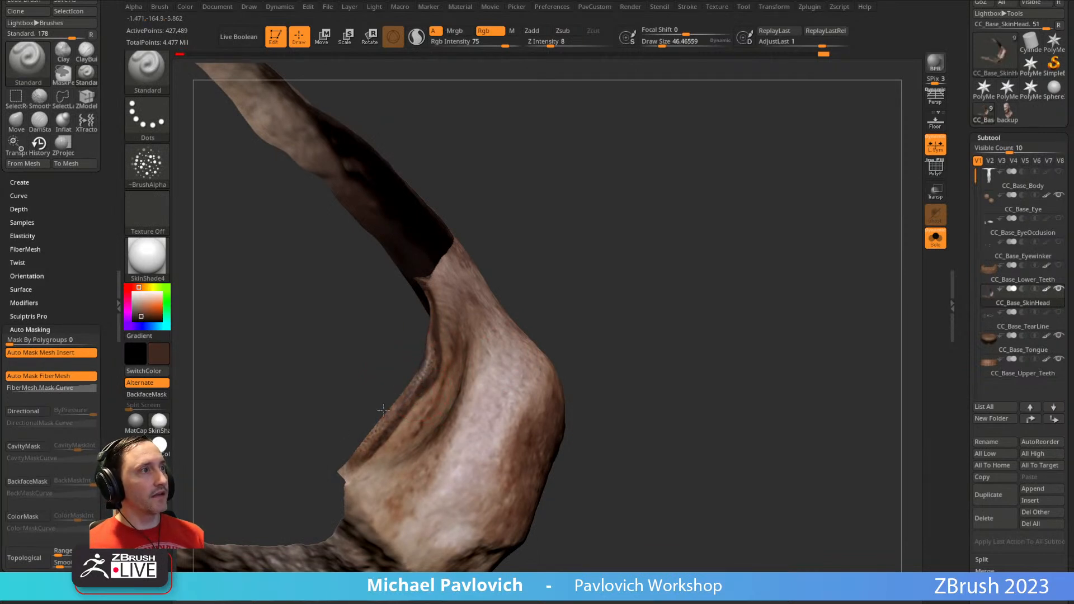
{"action": "left_click_drag", "start_coordinate": [514, 241], "coordinate": [420, 367]}
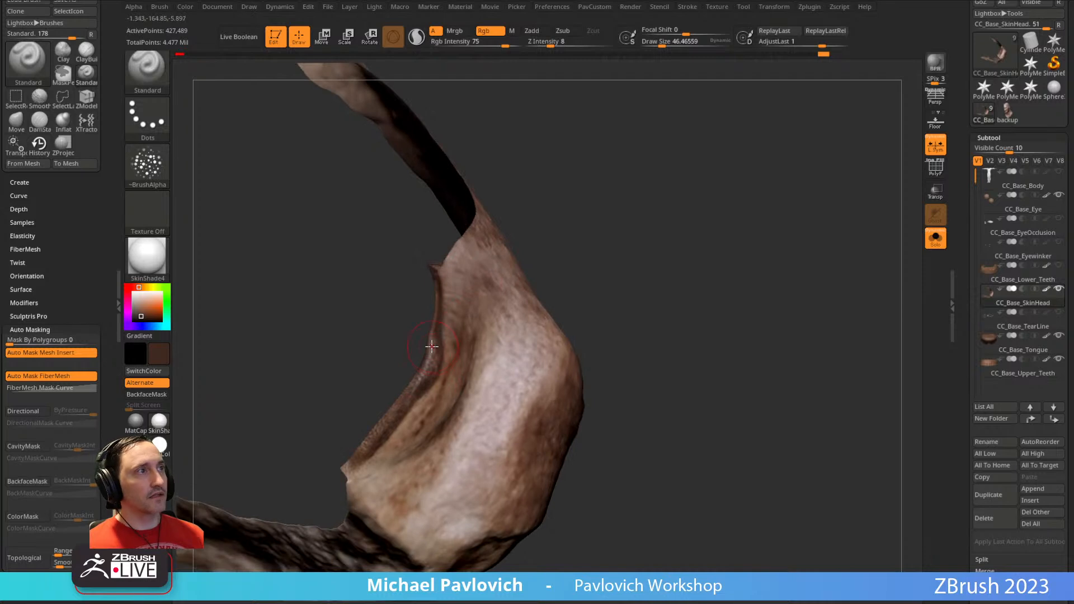
{"action": "key", "text": "c"}
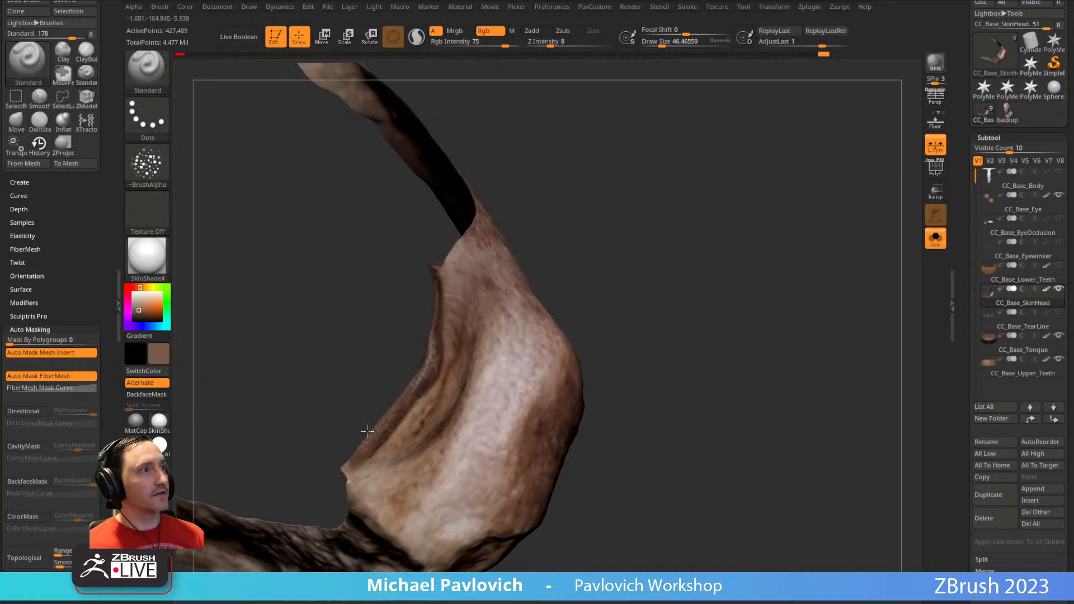
{"action": "left_click_drag", "start_coordinate": [658, 283], "coordinate": [758, 317], "text": "alt"}
{"action": "left_click", "coordinate": [636, 242], "text": "ctrl+shift"}
- Open the ZBrush Face Tools and turn off the Diffuse texture map display
{"action": "left_click_drag", "start_coordinate": [94, 247], "coordinate": [93, 273]}
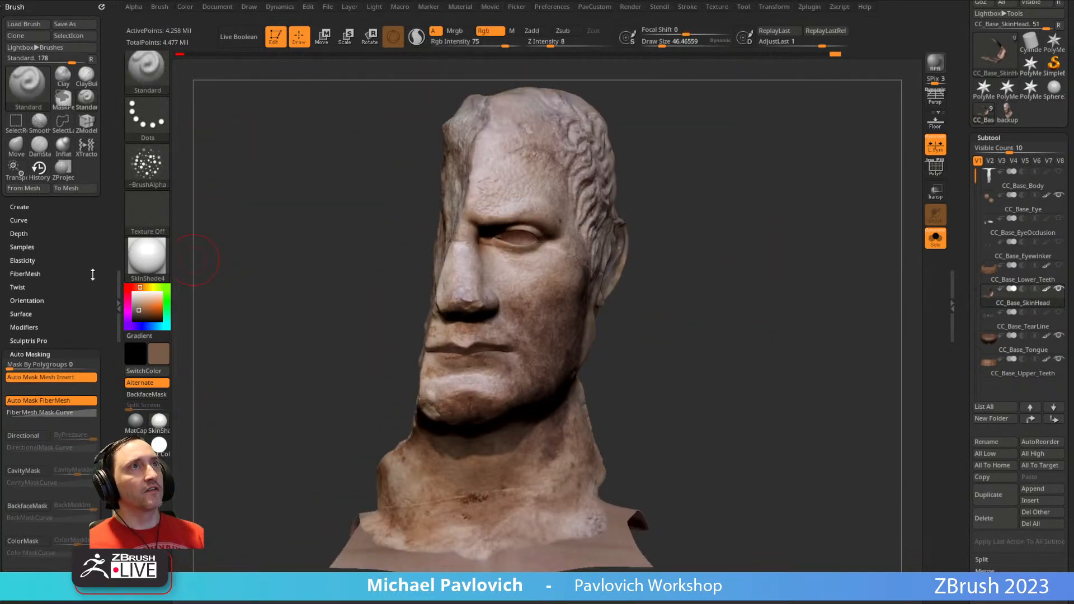
{"action": "left_click", "coordinate": [101, 7]}
{"action": "left_click_drag", "start_coordinate": [86, 126], "coordinate": [85, 66]}
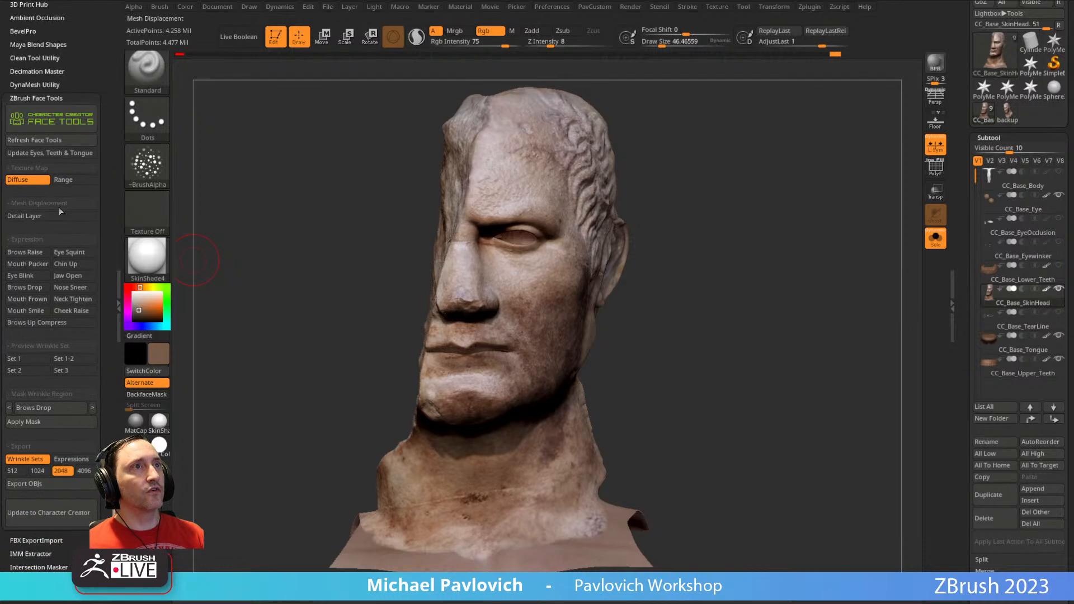
{"action": "left_click_drag", "start_coordinate": [961, 269], "coordinate": [963, 52]}
{"action": "left_click", "coordinate": [43, 180]}
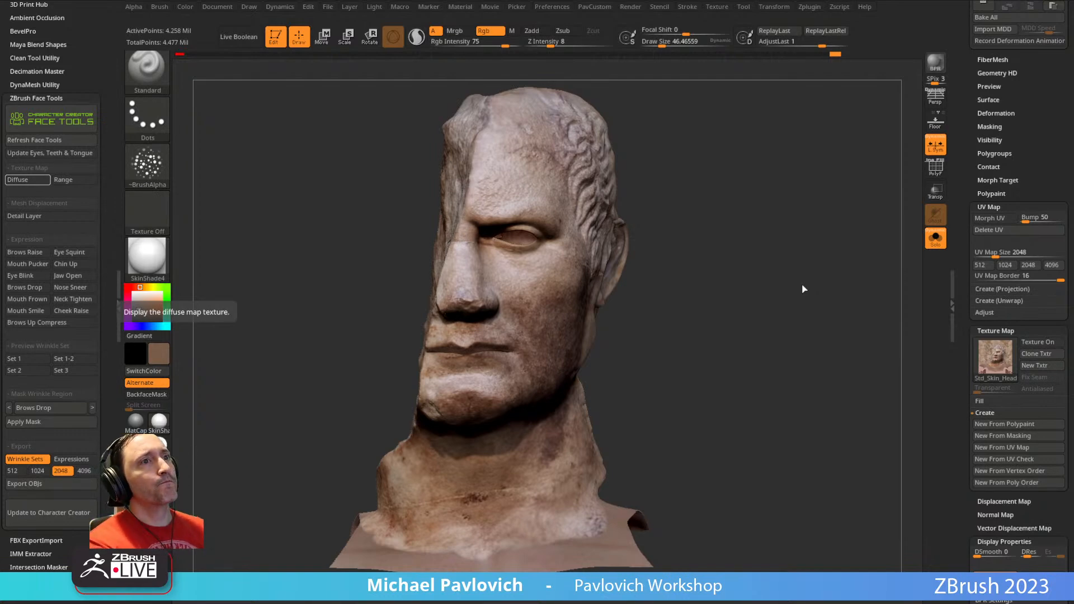
- Activate the Brows Raise expression and check how it deforms the broken stone side of the face
{"action": "mouse_move", "coordinate": [733, 308]}
{"action": "left_mouse_down"}
{"action": "mouse_move", "coordinate": [760, 288]}
{"action": "mouse_move", "coordinate": [735, 314]}
{"action": "left_mouse_up"}
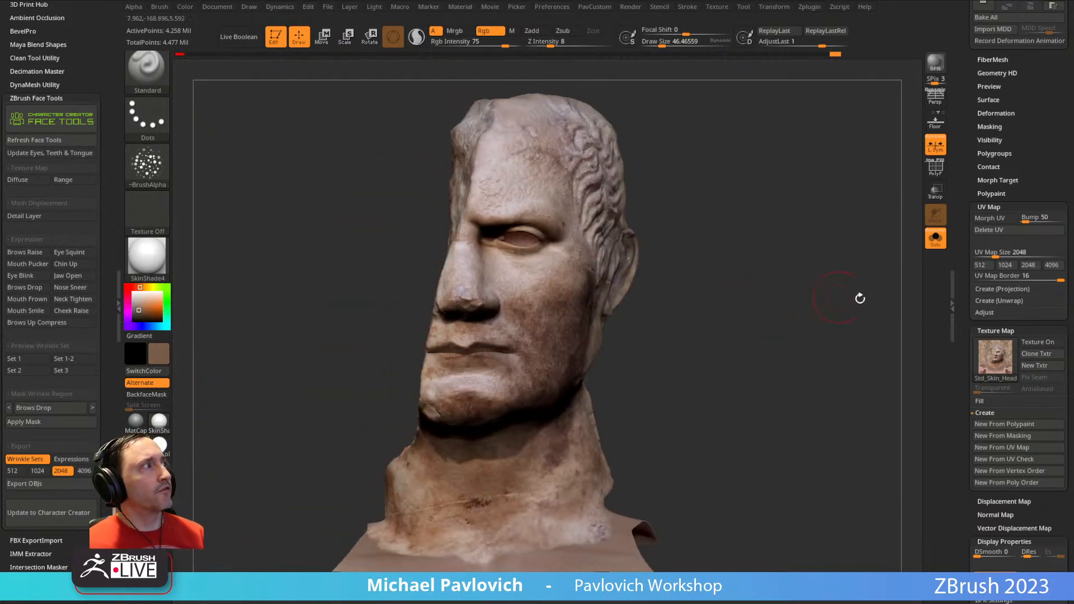
{"action": "left_click_drag", "start_coordinate": [966, 291], "coordinate": [934, 431]}
{"action": "left_click_drag", "start_coordinate": [807, 364], "coordinate": [820, 376]}
{"action": "key", "text": "s"}
{"action": "mouse_move", "coordinate": [663, 315]}
{"action": "left_mouse_down"}
{"action": "mouse_move", "coordinate": [682, 316]}
{"action": "mouse_move", "coordinate": [672, 319]}
{"action": "left_mouse_up"}
{"action": "left_click_drag", "start_coordinate": [671, 319], "coordinate": [682, 324], "text": "alt"}
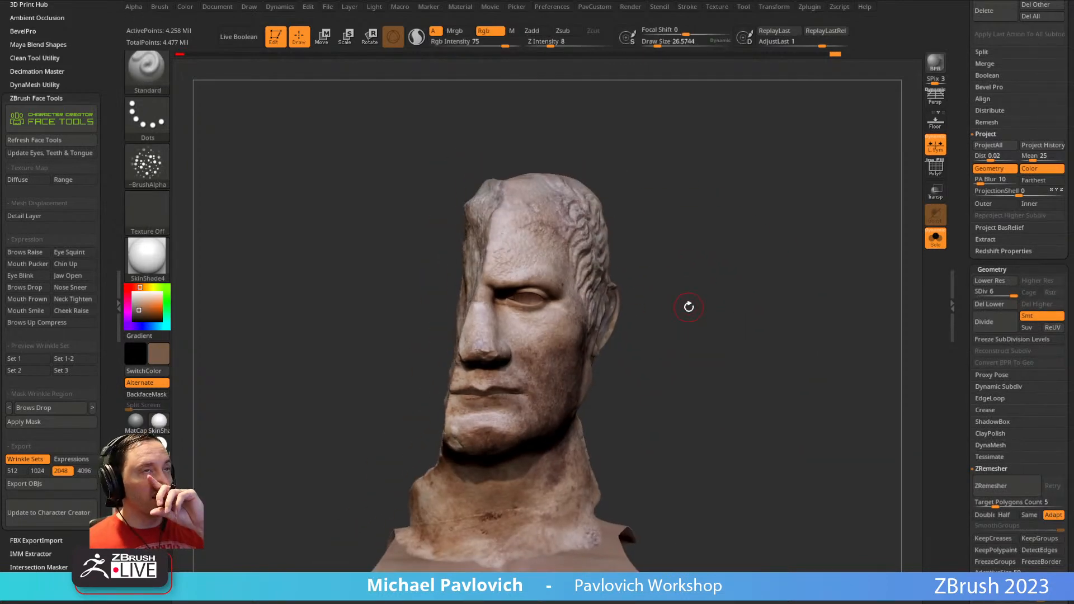
{"action": "left_click_drag", "start_coordinate": [701, 246], "coordinate": [685, 225]}
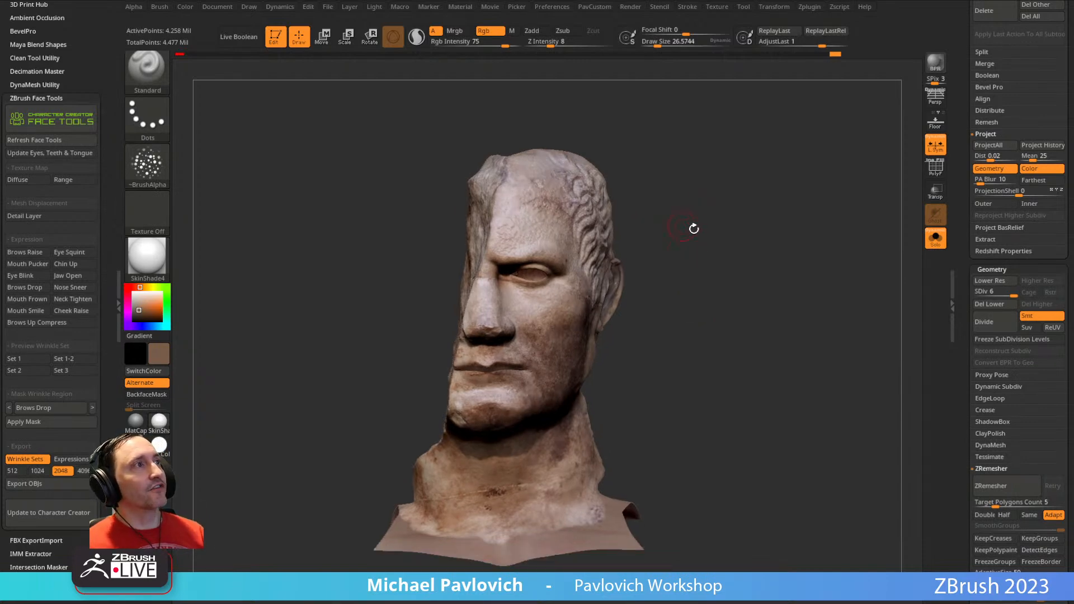
{"action": "left_click", "coordinate": [32, 253]}
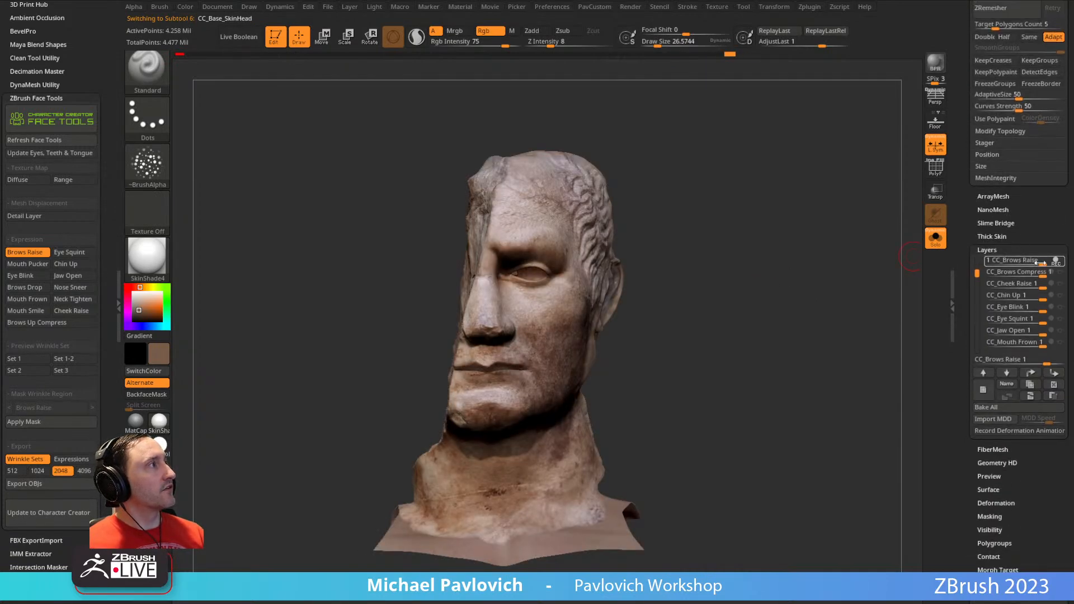
{"action": "right_click_drag", "start_coordinate": [744, 248], "coordinate": [875, 246], "text": "ctrl"}
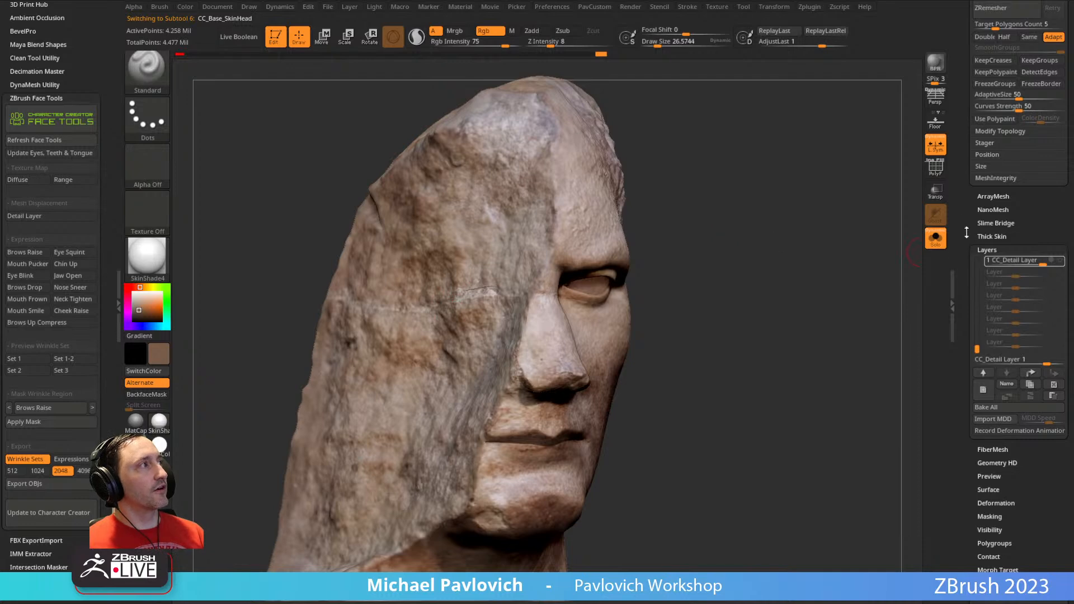
{"action": "left_click_drag", "start_coordinate": [969, 221], "coordinate": [934, 447]}
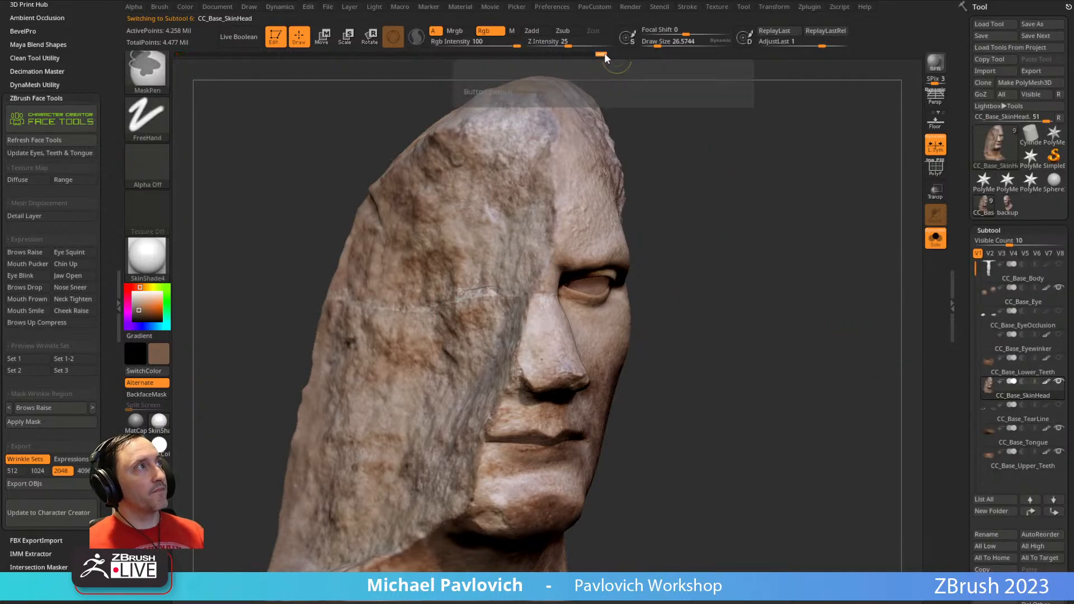
{"action": "left_click", "coordinate": [20, 264]}
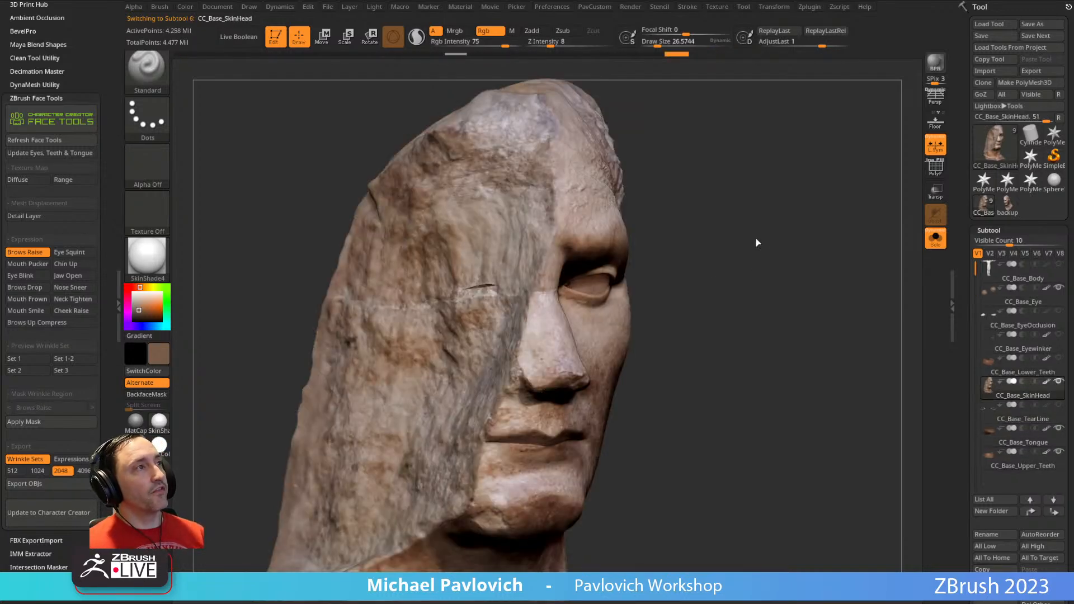
- Select the Morph brush and set its Draw Size to about 72
{"action": "left_click_drag", "start_coordinate": [652, 239], "coordinate": [711, 233]}
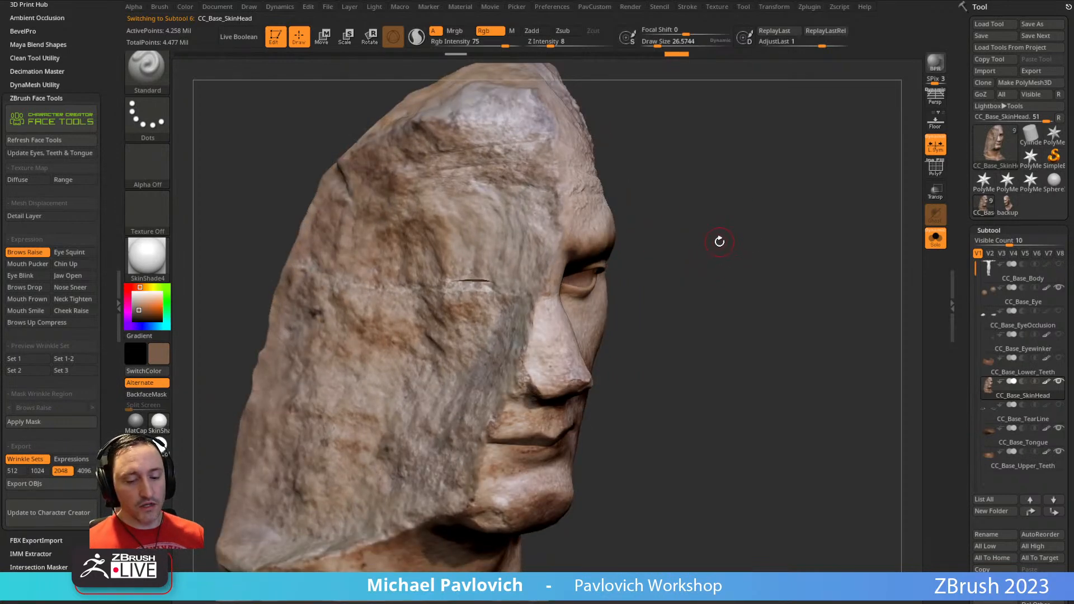
{"action": "key", "text": "b"}
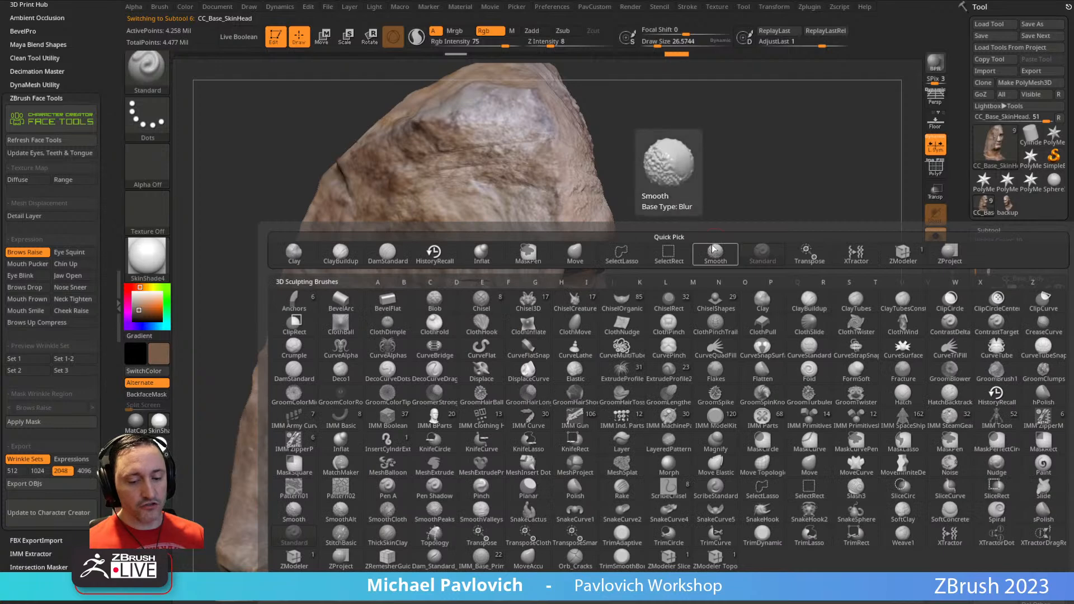
{"action": "key", "text": "m"}
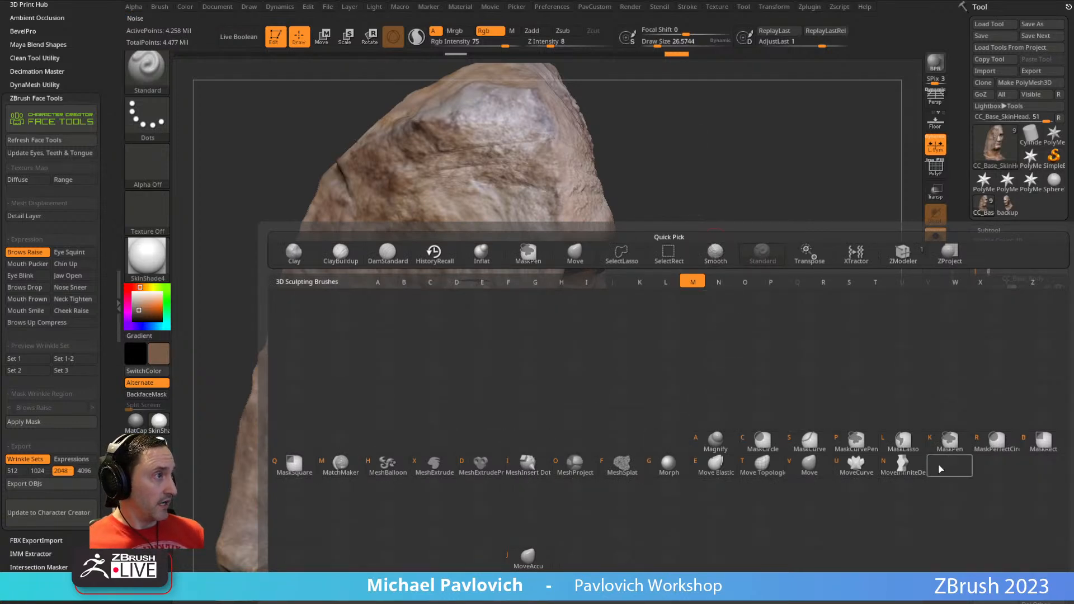
{"action": "left_click", "coordinate": [666, 469]}
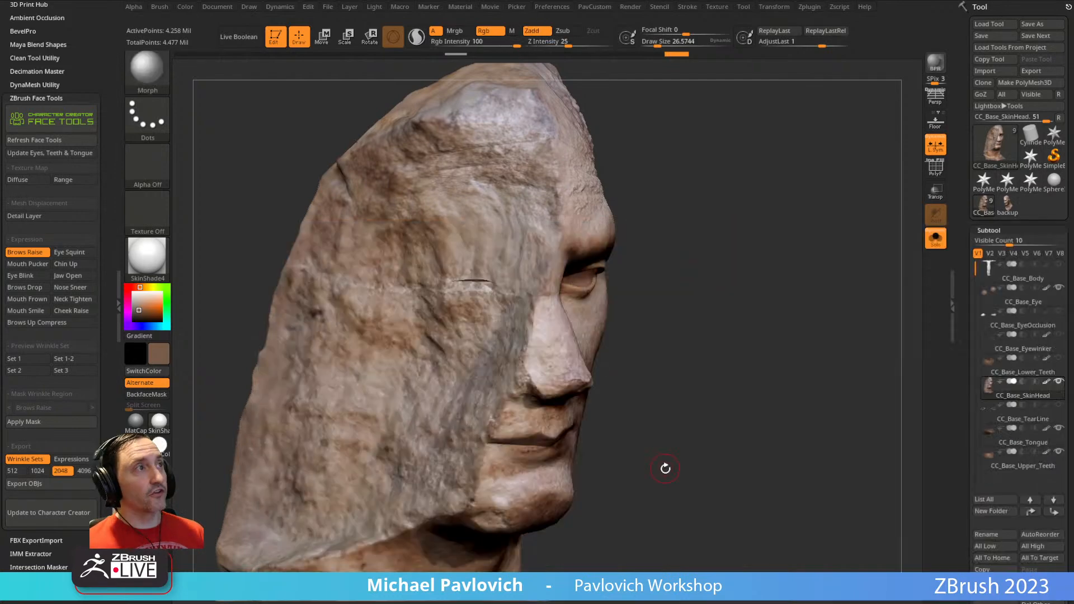
{"action": "mouse_move", "coordinate": [689, 292]}
{"action": "left_mouse_down"}
{"action": "mouse_move", "coordinate": [753, 307]}
{"action": "mouse_move", "coordinate": [740, 314]}
{"action": "left_mouse_up"}
{"action": "key", "text": "s"}
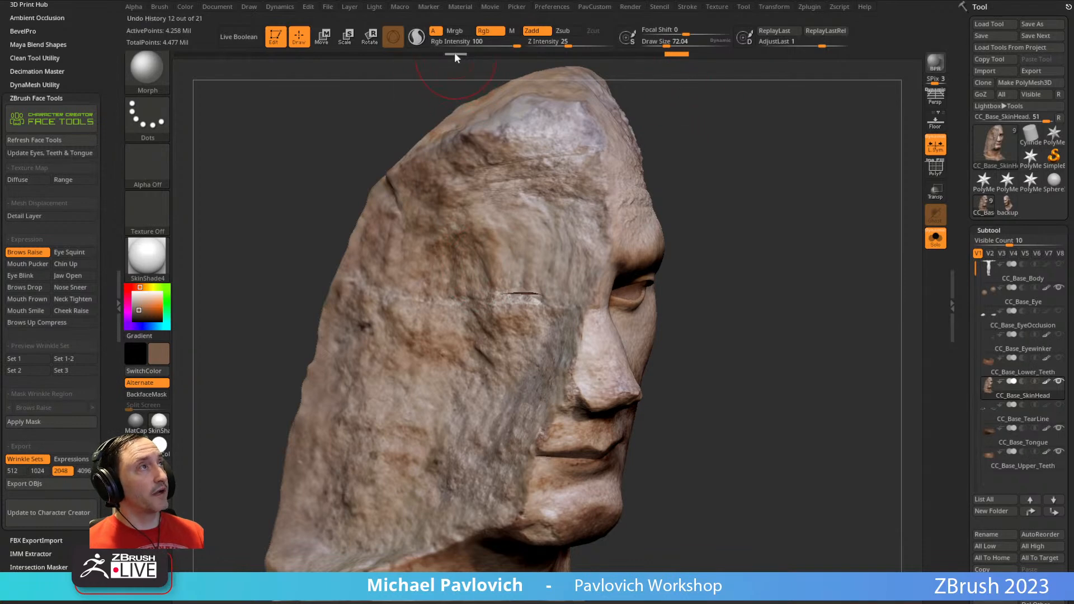
- Brush away the Brows Raise deformation around the slit on the broken stone side with the Morph brush
{"action": "left_click_drag", "start_coordinate": [741, 171], "coordinate": [778, 173]}
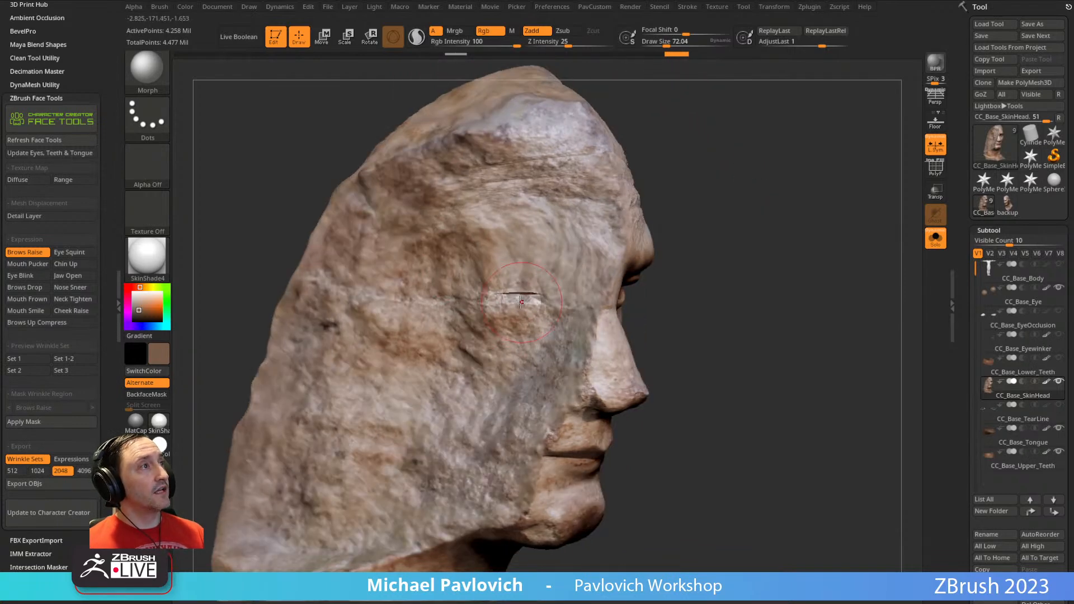
{"action": "left_click_drag", "start_coordinate": [775, 212], "coordinate": [624, 215]}
{"action": "left_click_drag", "start_coordinate": [840, 207], "coordinate": [773, 208], "text": "alt"}
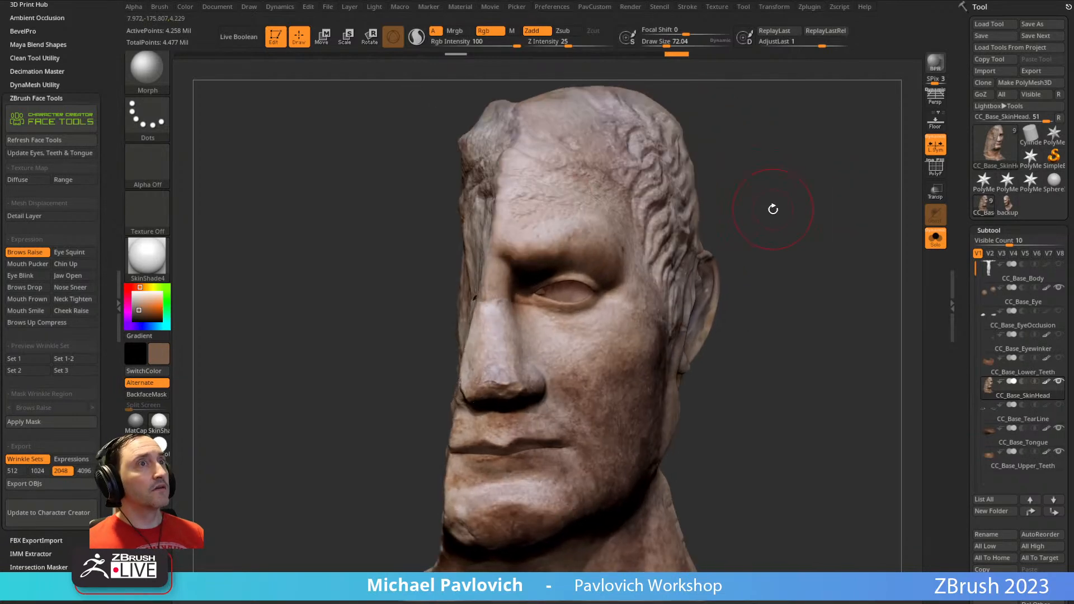
{"action": "left_click_drag", "start_coordinate": [961, 220], "coordinate": [945, 43]}
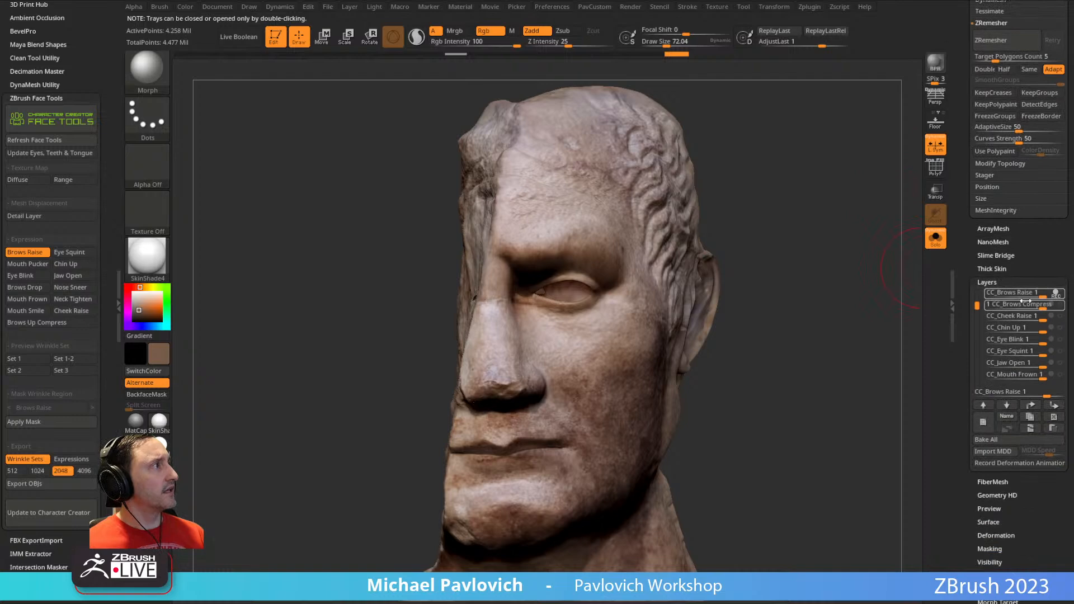
{"action": "left_click_drag", "start_coordinate": [786, 197], "coordinate": [824, 240]}
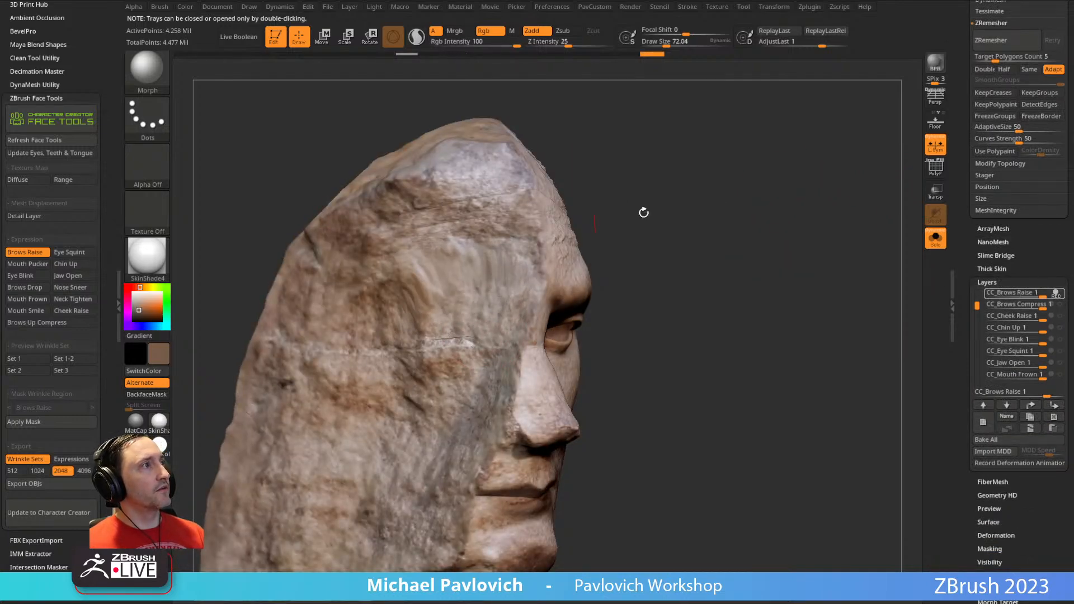
{"action": "key", "text": "s"}
{"action": "mouse_move", "coordinate": [526, 290]}
{"action": "left_mouse_down"}
{"action": "mouse_move", "coordinate": [503, 297]}
{"action": "mouse_move", "coordinate": [499, 158]}
{"action": "mouse_move", "coordinate": [484, 269]}
{"action": "mouse_move", "coordinate": [486, 246]}
{"action": "left_mouse_up"}
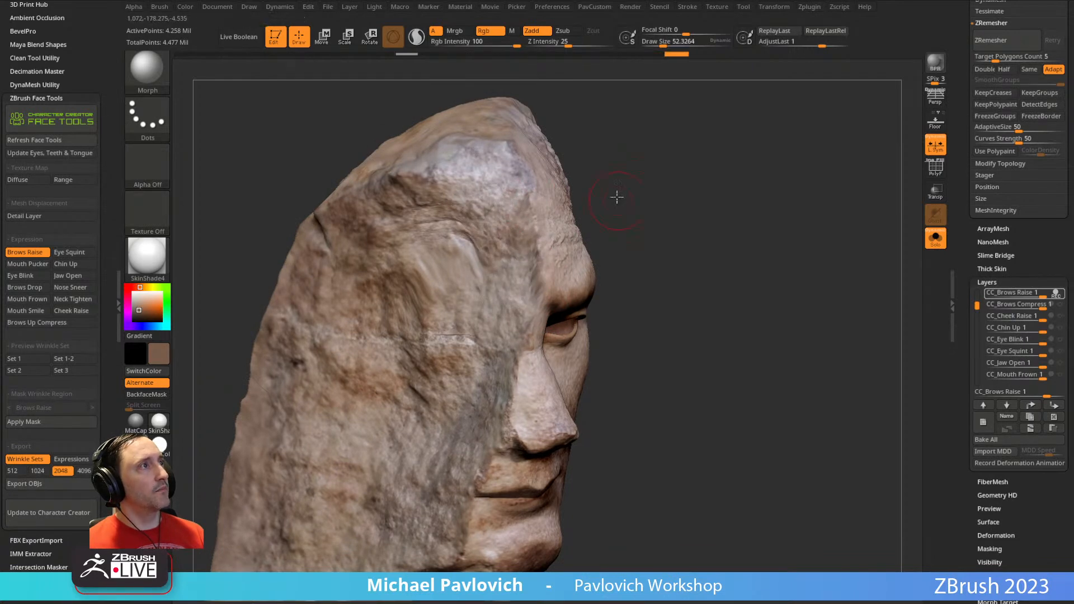
- Enlarge the Morph brush to about 103 and restore the original stone surface across the broken side's brow and temple
{"action": "left_click_drag", "start_coordinate": [619, 201], "coordinate": [609, 170], "text": "alt"}
{"action": "key", "text": "s"}
{"action": "left_click_drag", "start_coordinate": [493, 257], "coordinate": [502, 259]}
{"action": "mouse_move", "coordinate": [479, 252]}
{"action": "left_mouse_down"}
{"action": "mouse_move", "coordinate": [491, 294]}
{"action": "mouse_move", "coordinate": [457, 301]}
{"action": "mouse_move", "coordinate": [445, 322]}
{"action": "left_mouse_up"}
{"action": "mouse_move", "coordinate": [643, 263]}
{"action": "left_mouse_down"}
{"action": "mouse_move", "coordinate": [441, 293]}
{"action": "mouse_move", "coordinate": [625, 114]}
{"action": "mouse_move", "coordinate": [496, 247]}
{"action": "left_mouse_up"}
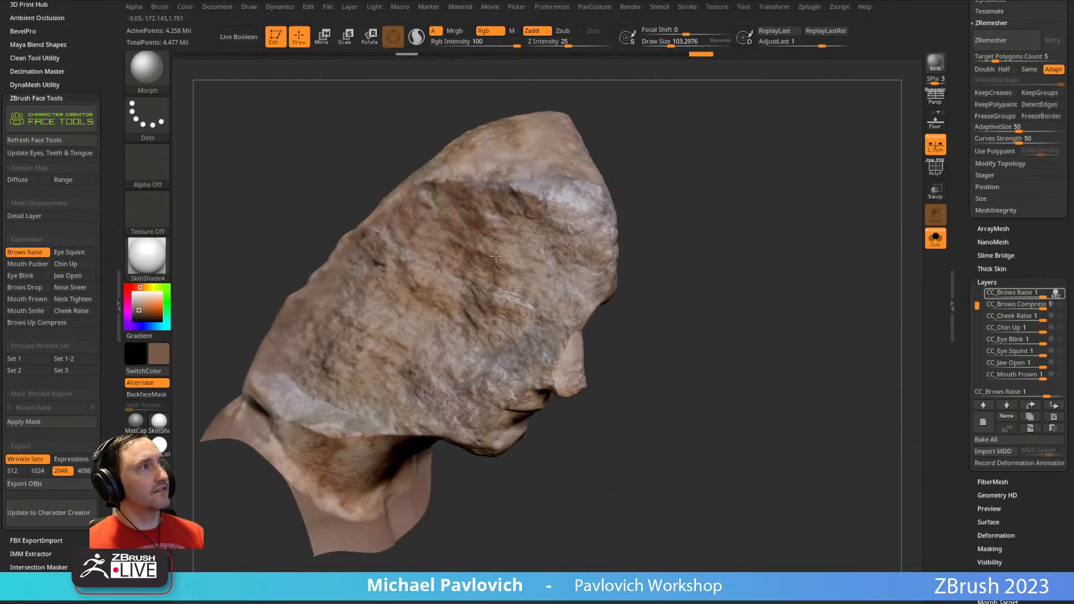
{"action": "left_click_drag", "start_coordinate": [411, 254], "coordinate": [436, 244]}
{"action": "mouse_move", "coordinate": [691, 128]}
{"action": "left_mouse_down"}
{"action": "mouse_move", "coordinate": [750, 156]}
{"action": "mouse_move", "coordinate": [747, 193]}
{"action": "left_mouse_up"}
{"action": "mouse_move", "coordinate": [592, 213]}
{"action": "left_mouse_down"}
{"action": "mouse_move", "coordinate": [445, 248]}
{"action": "mouse_move", "coordinate": [600, 213]}
{"action": "left_mouse_up"}
{"action": "mouse_move", "coordinate": [694, 185]}
{"action": "left_mouse_down"}
{"action": "mouse_move", "coordinate": [820, 158]}
{"action": "mouse_move", "coordinate": [606, 188]}
{"action": "left_mouse_up"}
- Remove the remaining brow deformation along the stone's front edge and upper forehead with the Morph brush
{"action": "mouse_move", "coordinate": [532, 207]}
{"action": "left_mouse_down"}
{"action": "mouse_move", "coordinate": [520, 174]}
{"action": "mouse_move", "coordinate": [529, 291]}
{"action": "left_mouse_up"}
{"action": "left_click_drag", "start_coordinate": [433, 327], "coordinate": [416, 358]}
{"action": "left_click_drag", "start_coordinate": [811, 207], "coordinate": [697, 175]}
{"action": "left_click_drag", "start_coordinate": [559, 167], "coordinate": [486, 292]}
{"action": "left_click_drag", "start_coordinate": [710, 185], "coordinate": [643, 252]}
{"action": "mouse_move", "coordinate": [734, 230]}
{"action": "left_mouse_down"}
{"action": "mouse_move", "coordinate": [537, 263]}
{"action": "mouse_move", "coordinate": [582, 235]}
{"action": "mouse_move", "coordinate": [607, 198]}
{"action": "left_mouse_up"}
{"action": "left_click_drag", "start_coordinate": [710, 196], "coordinate": [583, 200]}
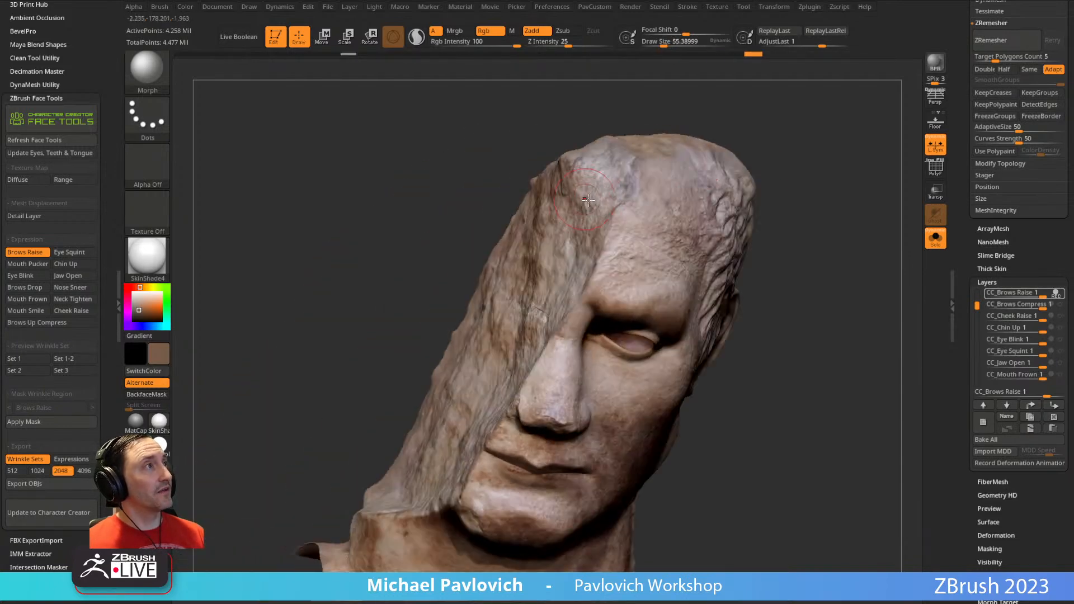
- Apply the Brows Raise wrinkle region mask to the head
{"action": "mouse_move", "coordinate": [783, 185]}
{"action": "left_mouse_down"}
{"action": "mouse_move", "coordinate": [774, 170]}
{"action": "mouse_move", "coordinate": [747, 171]}
{"action": "mouse_move", "coordinate": [769, 193]}
{"action": "mouse_move", "coordinate": [731, 235]}
{"action": "mouse_move", "coordinate": [738, 201]}
{"action": "mouse_move", "coordinate": [703, 216]}
{"action": "left_mouse_up"}
{"action": "left_click", "coordinate": [32, 422]}
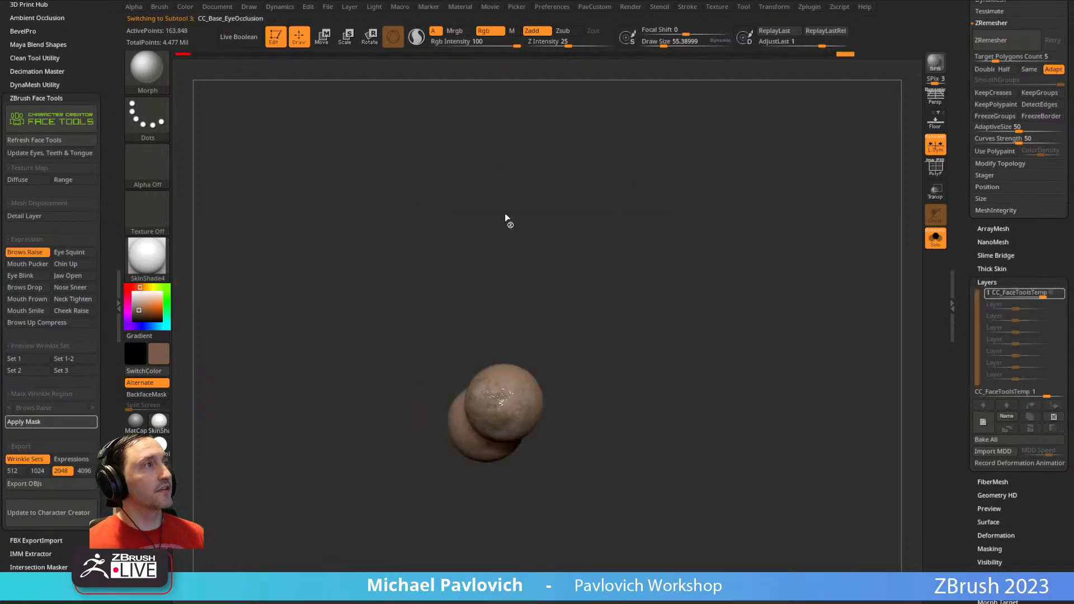
{"action": "left_click_drag", "start_coordinate": [759, 222], "coordinate": [749, 239]}
- Carve raised-brow wrinkle creases across the stone forehead with the Dam_Standard brush
{"action": "key", "text": "b"}
{"action": "key", "text": "d"}
{"action": "key", "text": "s"}
{"action": "key", "text": "s"}
{"action": "mouse_move", "coordinate": [454, 297]}
{"action": "left_mouse_down"}
{"action": "mouse_move", "coordinate": [472, 297]}
{"action": "mouse_move", "coordinate": [437, 308]}
{"action": "mouse_move", "coordinate": [476, 324]}
{"action": "left_mouse_up"}
{"action": "key", "text": "s"}
{"action": "mouse_move", "coordinate": [426, 314]}
{"action": "left_mouse_down"}
{"action": "mouse_move", "coordinate": [453, 318]}
{"action": "mouse_move", "coordinate": [481, 302]}
{"action": "left_mouse_up"}
{"action": "right_click_drag", "start_coordinate": [688, 254], "coordinate": [619, 235]}
{"action": "mouse_move", "coordinate": [435, 357]}
{"action": "left_mouse_down"}
{"action": "mouse_move", "coordinate": [414, 354]}
{"action": "mouse_move", "coordinate": [469, 355]}
{"action": "left_mouse_up"}
{"action": "left_click_drag", "start_coordinate": [791, 261], "coordinate": [833, 243]}
{"action": "key", "text": "s"}
{"action": "left_click_drag", "start_coordinate": [472, 345], "coordinate": [486, 355]}
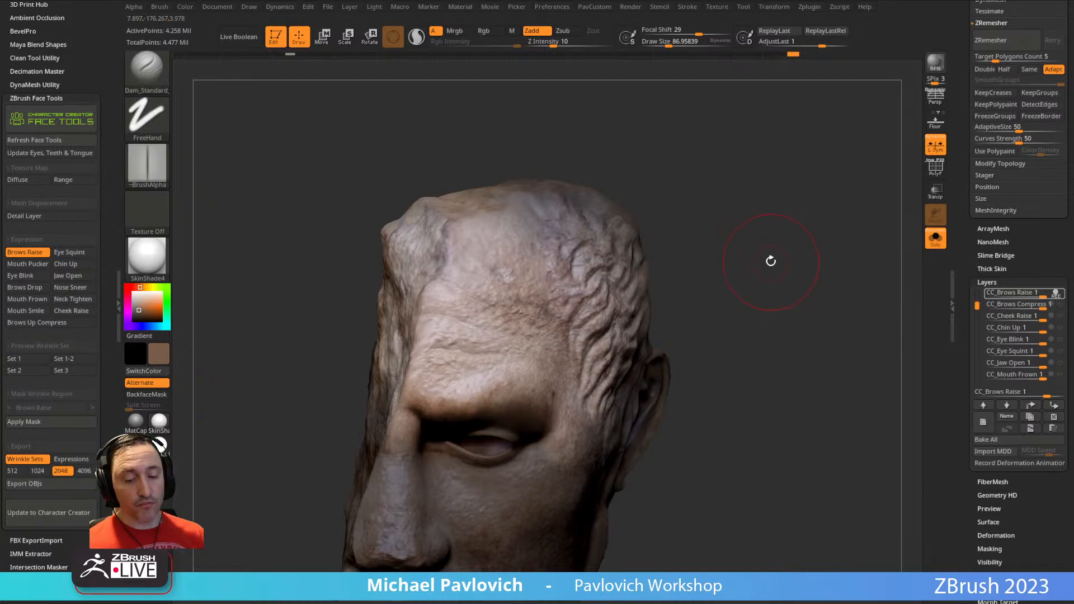
- Select the Standard brush for colour-only painting, choose a muted reddish brown and reduce the Draw Size to about 11
{"action": "key", "text": "b"}
{"action": "key", "text": "s"}
{"action": "key", "text": "t"}
{"action": "right_click_drag", "start_coordinate": [772, 257], "coordinate": [778, 286], "text": "ctrl"}
{"action": "key", "text": "bracketleft"}
{"action": "left_click_drag", "start_coordinate": [742, 217], "coordinate": [700, 255]}
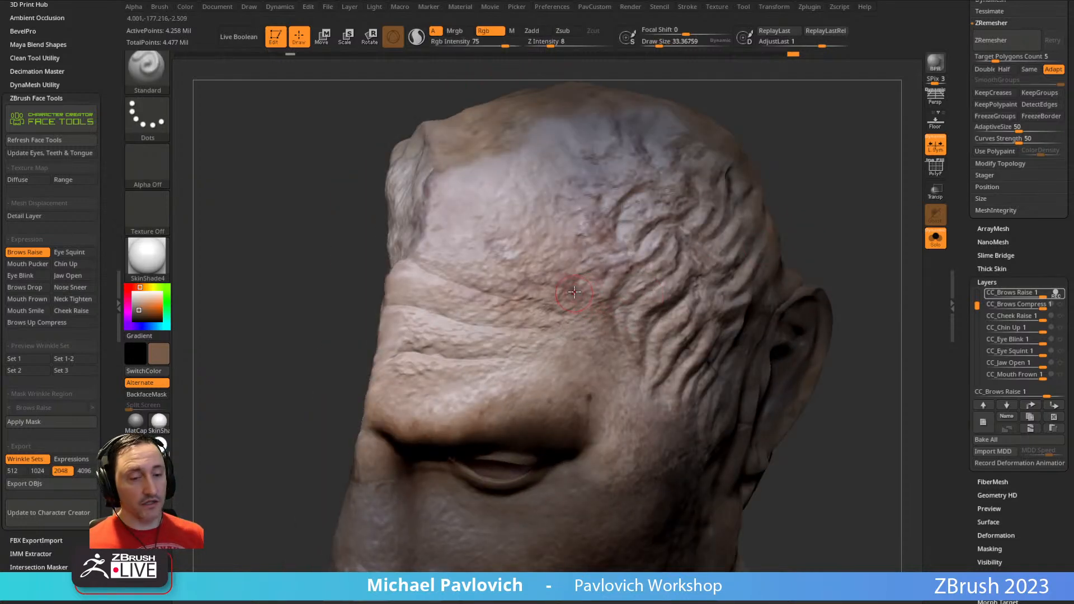
{"action": "right_click_drag", "start_coordinate": [573, 294], "coordinate": [467, 339]}
{"action": "key", "text": "bracketleft"}
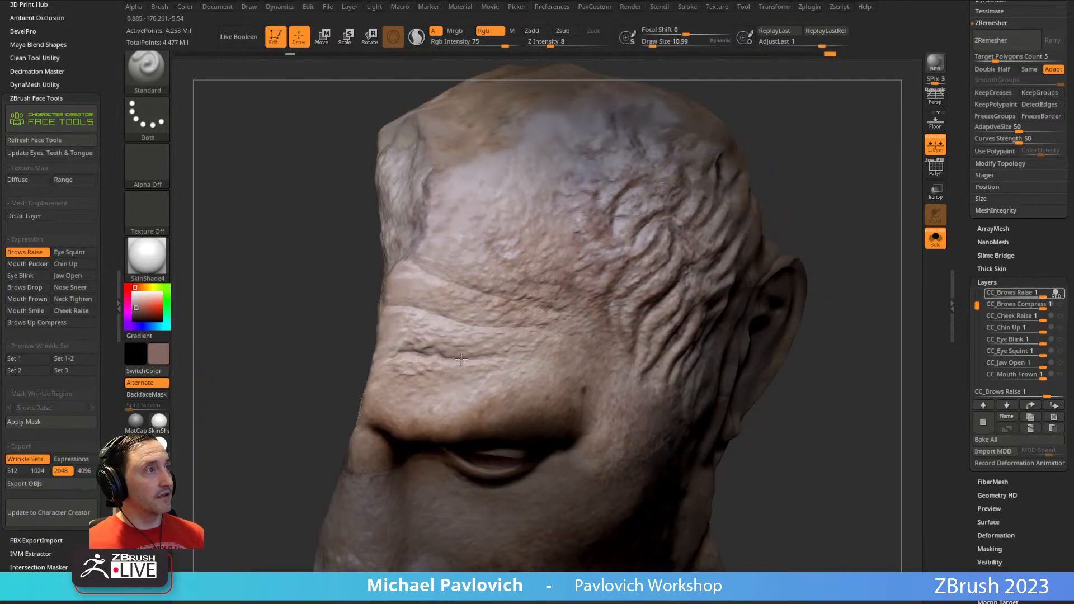
- Paint colour along the forehead wrinkle creases at RGB Intensity 75 to accentuate the raised brow
{"action": "left_click_drag", "start_coordinate": [843, 210], "coordinate": [407, 335]}
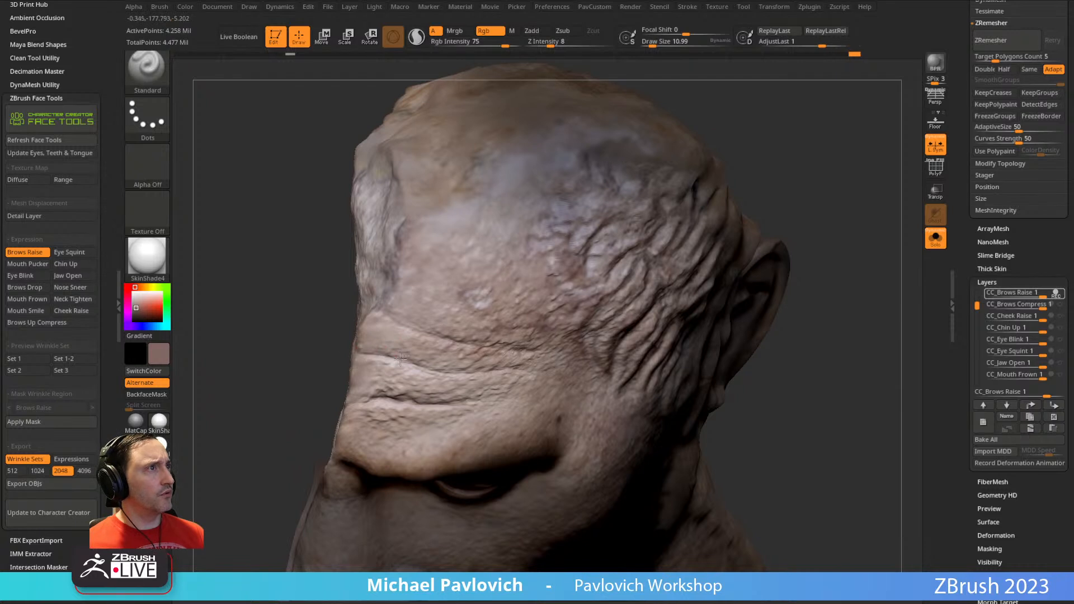
{"action": "right_click_drag", "start_coordinate": [475, 370], "coordinate": [398, 326]}
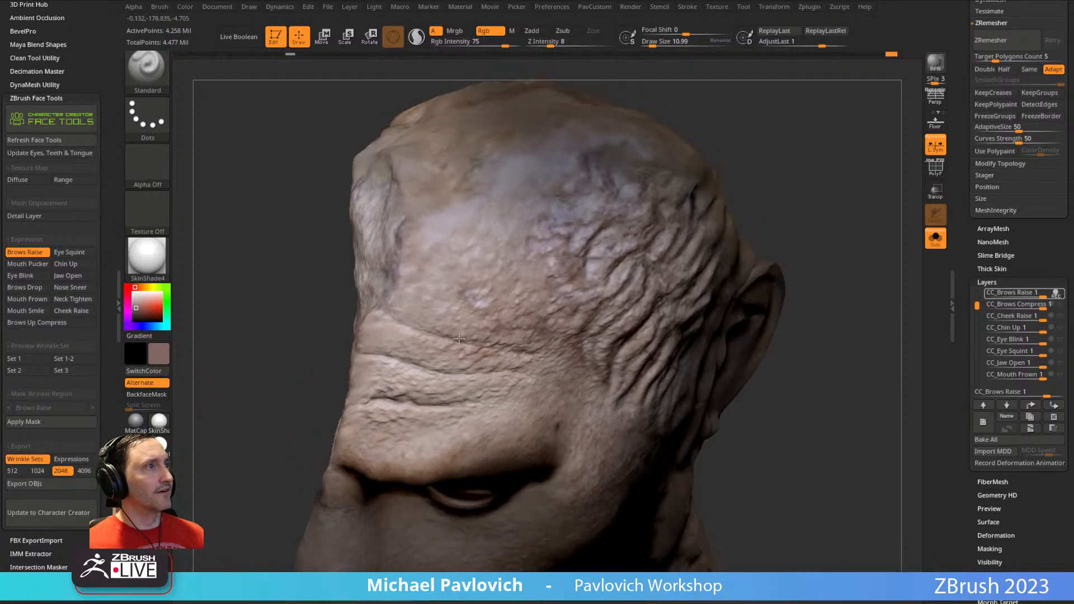
{"action": "right_click_drag", "start_coordinate": [516, 341], "coordinate": [471, 345]}
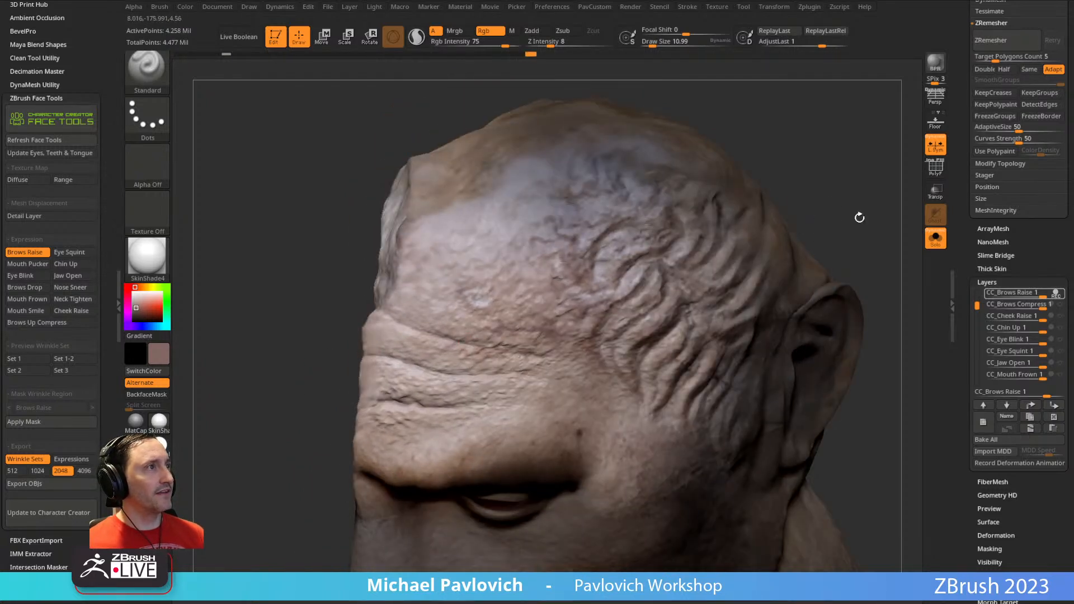
{"action": "left_click_drag", "start_coordinate": [834, 222], "coordinate": [439, 363]}
{"action": "left_click_drag", "start_coordinate": [838, 221], "coordinate": [436, 399]}
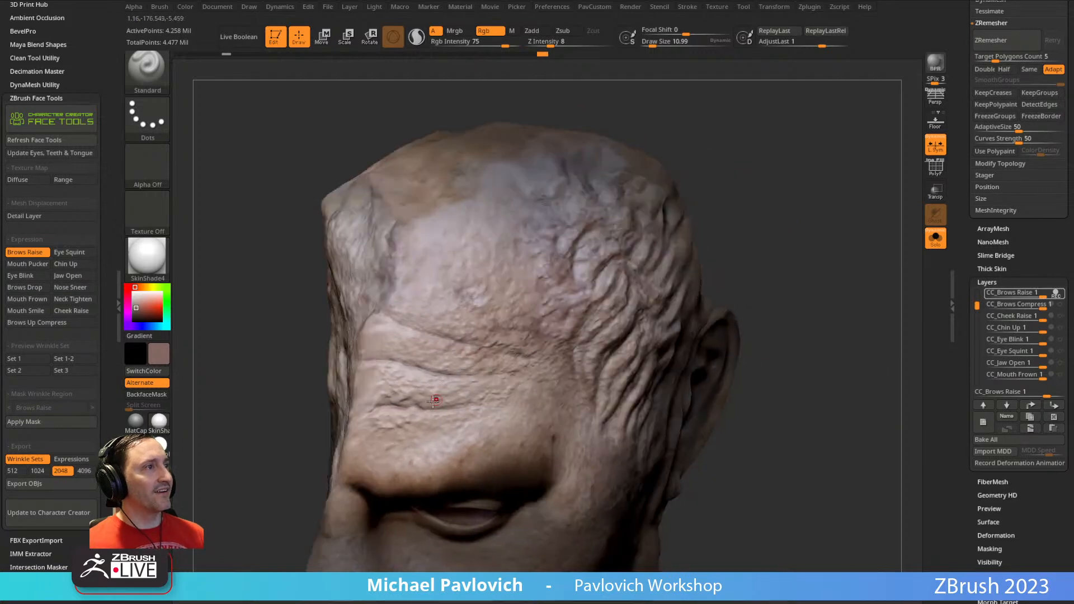
{"action": "left_click_drag", "start_coordinate": [728, 311], "coordinate": [679, 289], "text": "alt"}
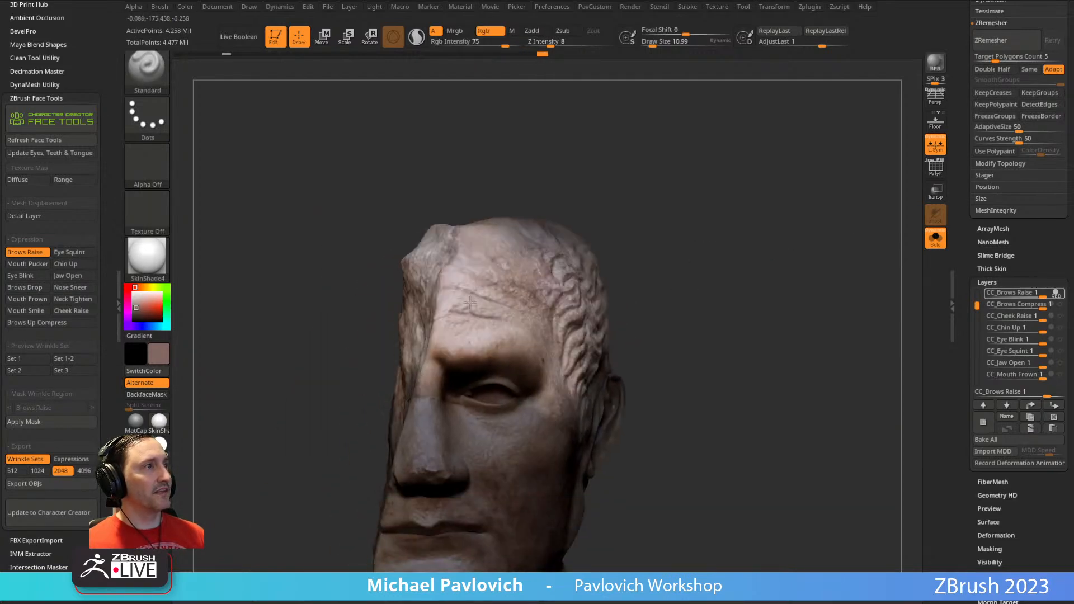
{"action": "left_click_drag", "start_coordinate": [703, 242], "coordinate": [744, 252]}
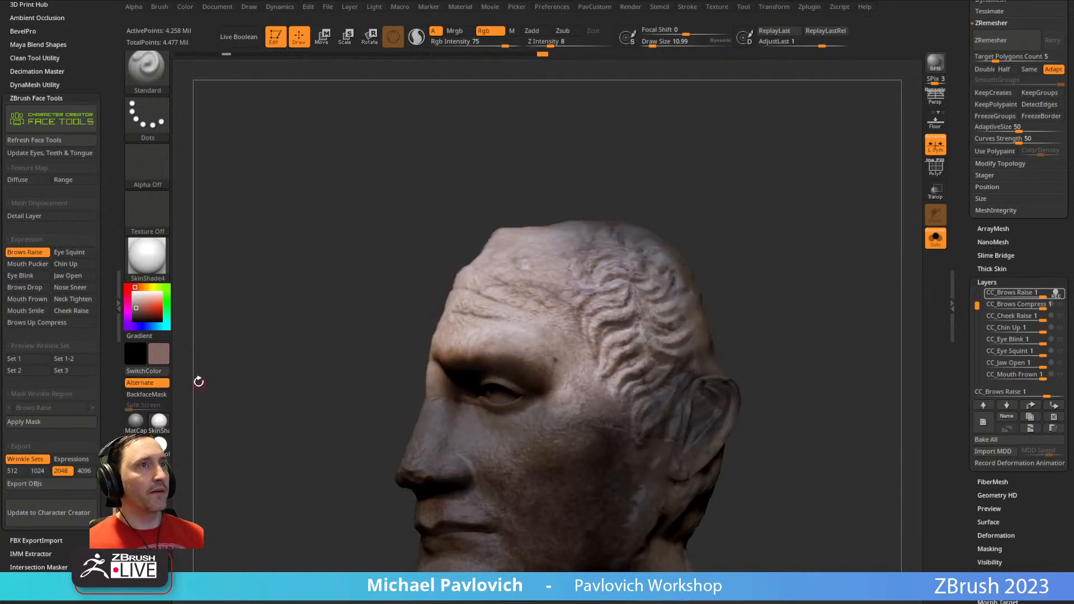
- Turn off the Brows Raise expression and activate Eye Squint for editing
{"action": "left_click", "coordinate": [34, 253]}
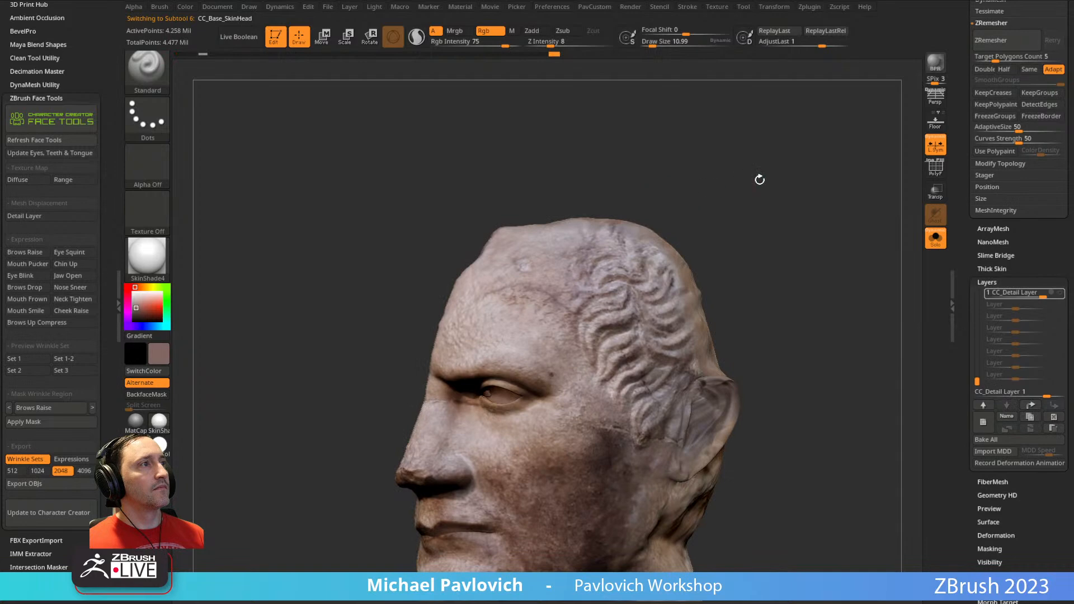
{"action": "left_click_drag", "start_coordinate": [745, 177], "coordinate": [732, 178]}
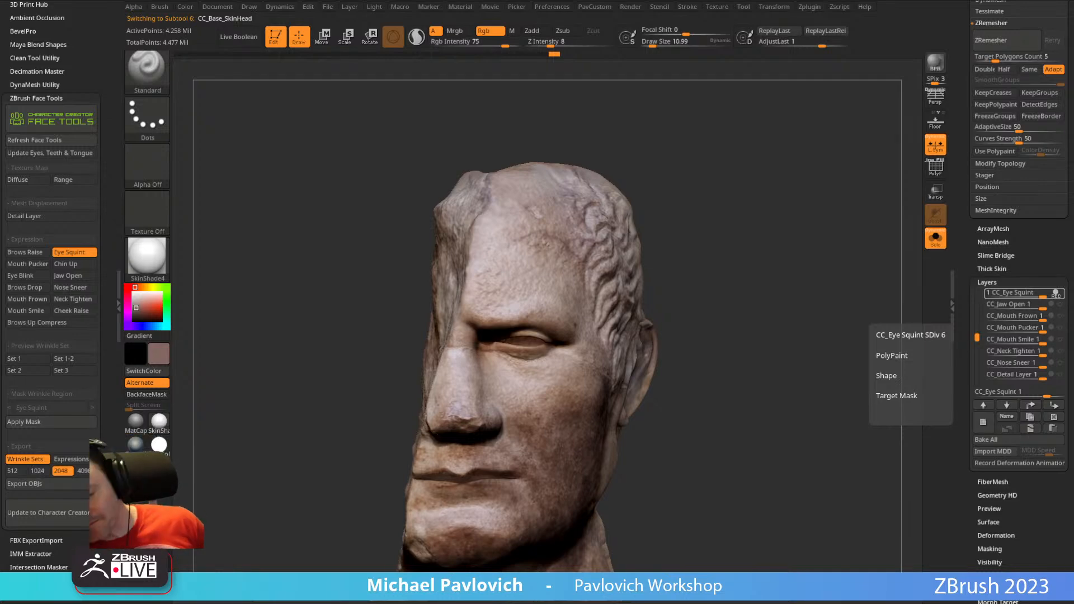
{"action": "left_click_drag", "start_coordinate": [747, 242], "coordinate": [820, 268]}
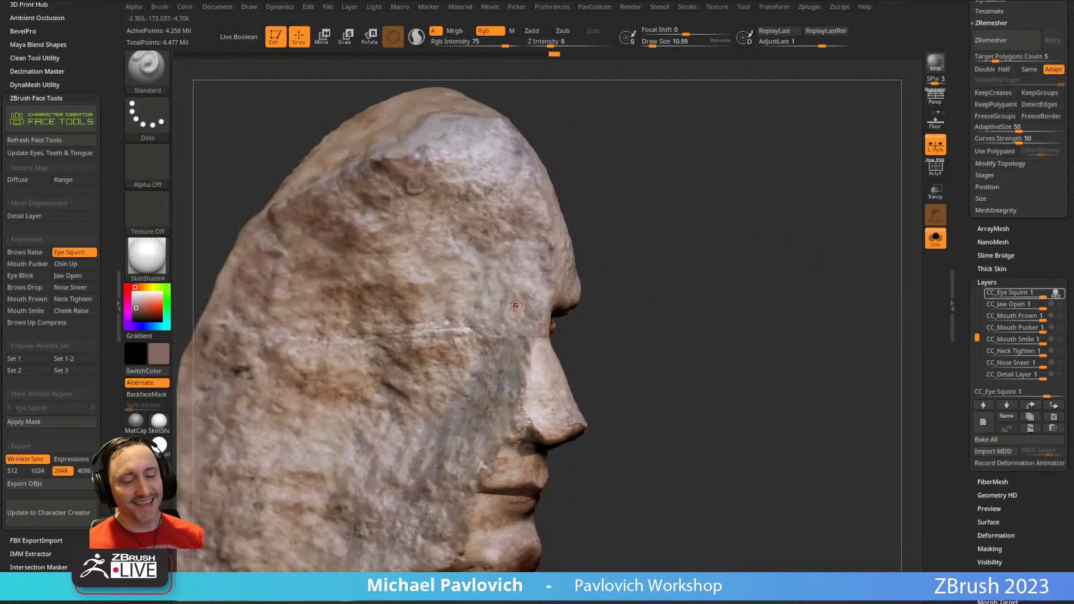
- Select the Morph brush, set its Draw Size to about 69 and brush the slit area on the broken stone side
{"action": "key", "text": "b"}
{"action": "key", "text": "m"}
{"action": "key", "text": "o"}
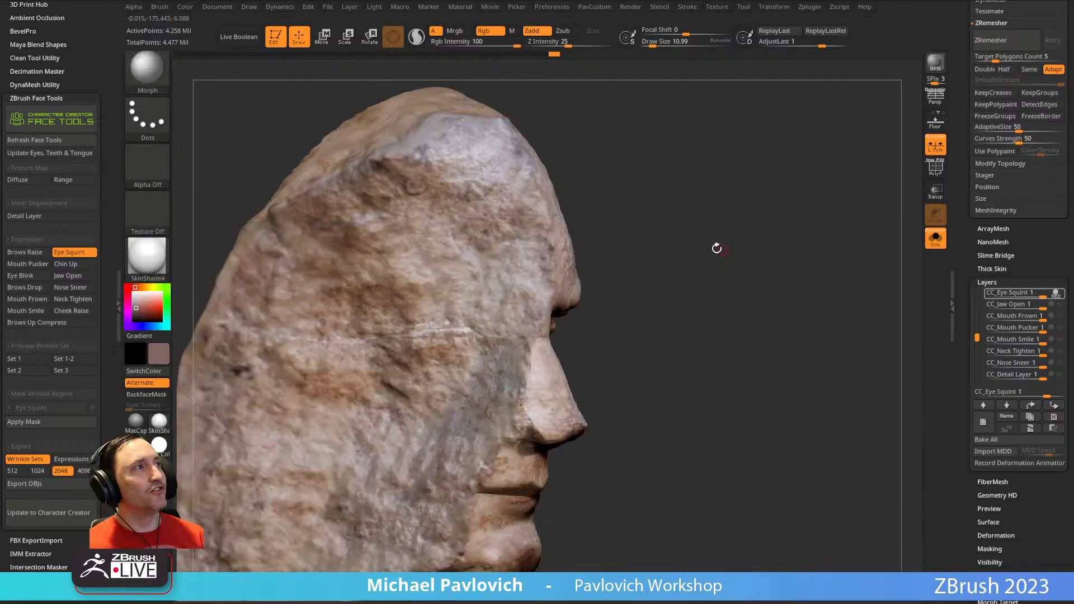
{"action": "left_click_drag", "start_coordinate": [721, 249], "coordinate": [767, 261], "text": "alt"}
{"action": "key", "text": "s"}
{"action": "left_click_drag", "start_coordinate": [481, 352], "coordinate": [509, 353]}
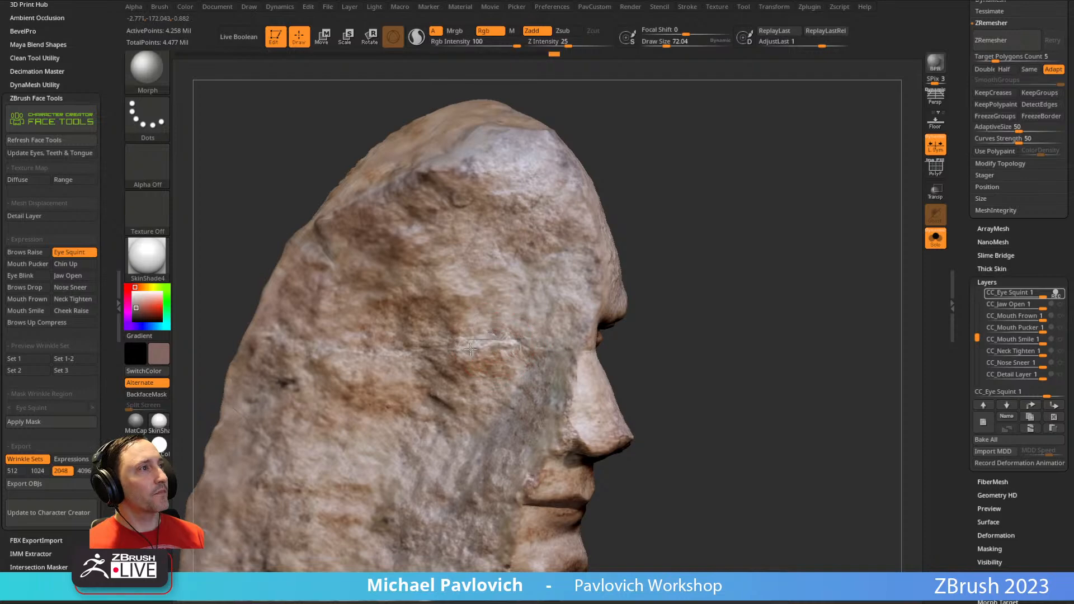
{"action": "key", "text": "s"}
{"action": "left_click", "coordinate": [504, 355]}
- Brush away the Eye Squint deformation across the broken side's upper forehead and temple
{"action": "mouse_move", "coordinate": [526, 303]}
{"action": "right_mouse_down", "text": "alt"}
{"action": "mouse_move", "coordinate": [511, 339]}
{"action": "mouse_move", "coordinate": [538, 249]}
{"action": "right_mouse_up", "text": "alt"}
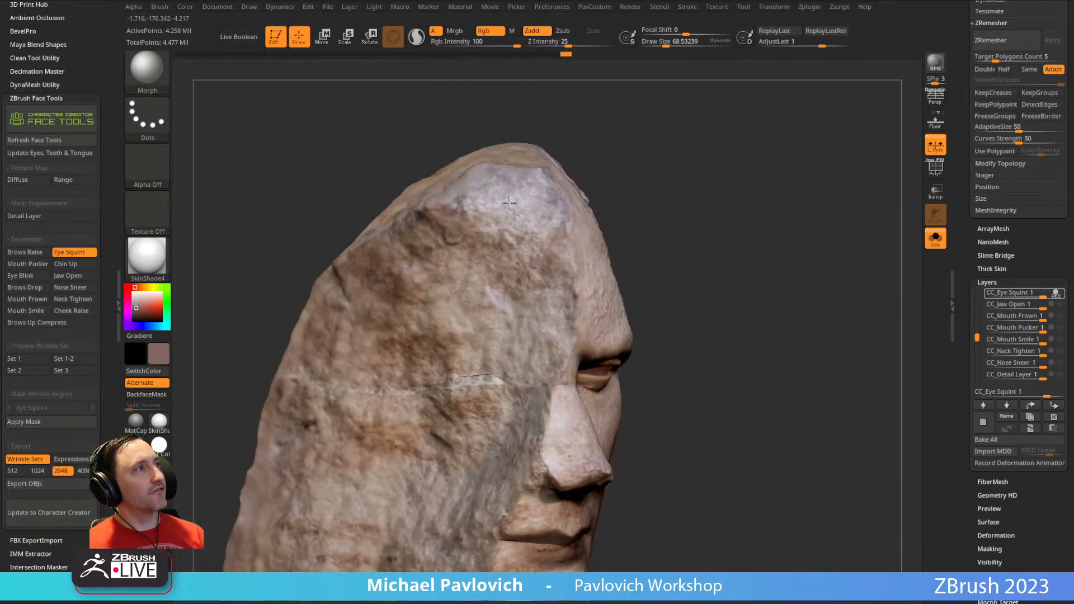
{"action": "right_click_drag", "start_coordinate": [615, 173], "coordinate": [649, 175]}
{"action": "mouse_move", "coordinate": [498, 210]}
{"action": "left_mouse_down"}
{"action": "mouse_move", "coordinate": [495, 226]}
{"action": "mouse_move", "coordinate": [508, 195]}
{"action": "left_mouse_up"}
{"action": "right_click_drag", "start_coordinate": [642, 230], "coordinate": [644, 176], "text": "alt"}
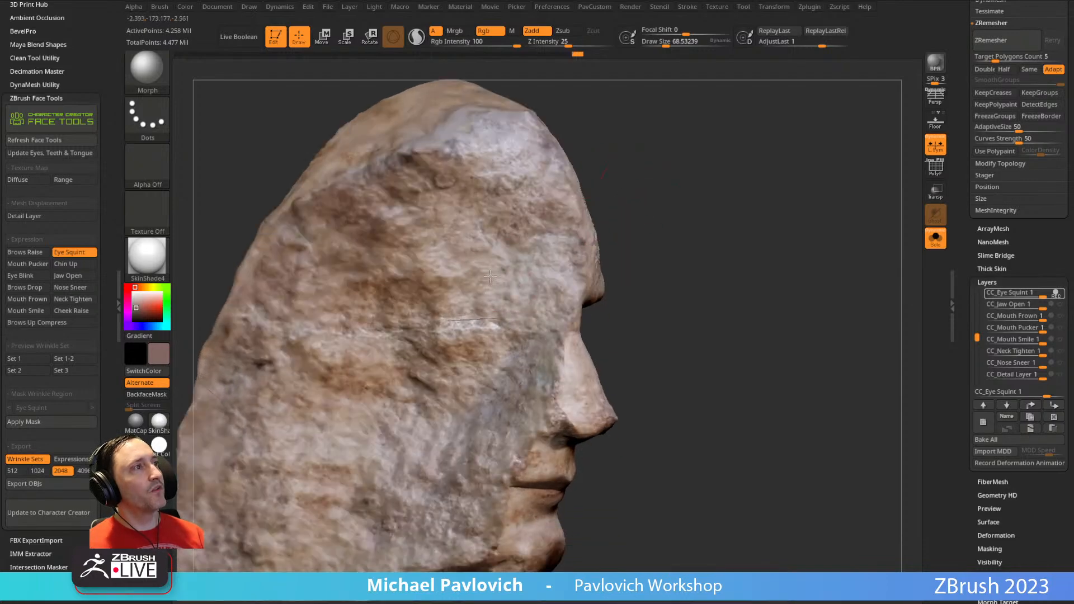
{"action": "right_click_drag", "start_coordinate": [673, 223], "coordinate": [640, 167], "text": "alt"}
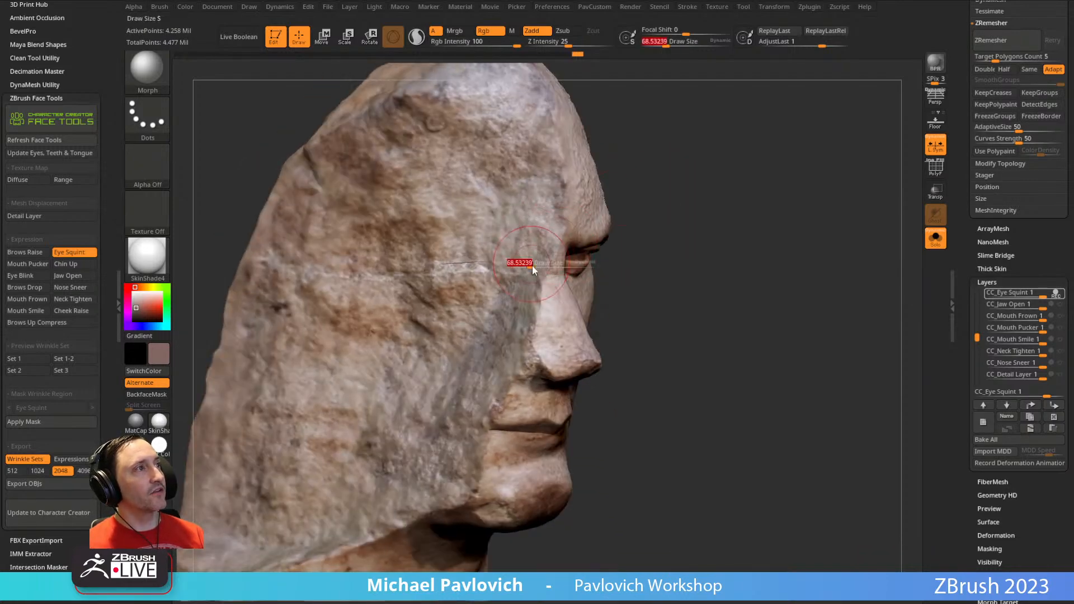
- Reduce the Morph brush to about 31 and restore the stone along the break beside the nose and mouth
{"action": "right_click_drag", "start_coordinate": [642, 218], "coordinate": [668, 219]}
{"action": "right_click_drag", "start_coordinate": [544, 292], "coordinate": [531, 361]}
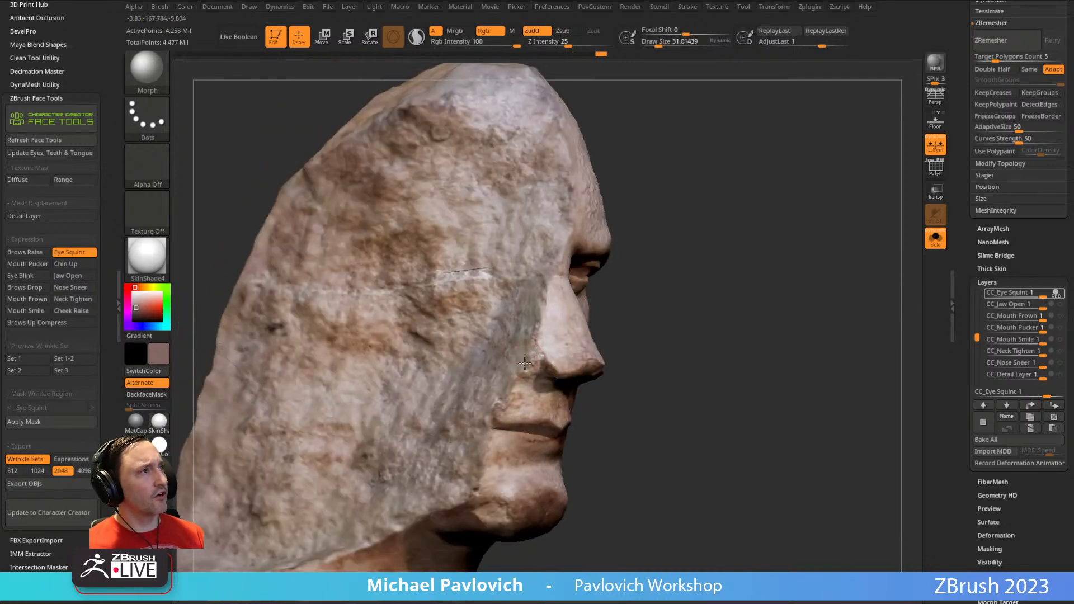
{"action": "left_click_drag", "start_coordinate": [701, 296], "coordinate": [708, 253], "text": "alt"}
{"action": "left_click_drag", "start_coordinate": [648, 271], "coordinate": [747, 239]}
{"action": "left_click_drag", "start_coordinate": [656, 255], "coordinate": [649, 232]}
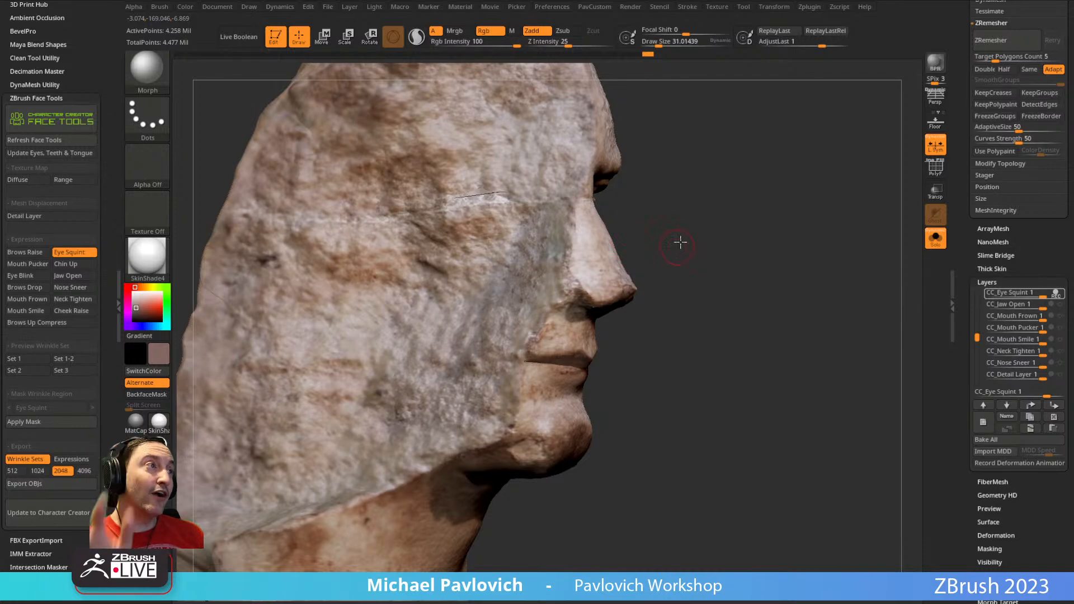
{"action": "left_click_drag", "start_coordinate": [677, 246], "coordinate": [668, 249]}
{"action": "left_click_drag", "start_coordinate": [665, 324], "coordinate": [544, 348]}
{"action": "left_click_drag", "start_coordinate": [693, 334], "coordinate": [550, 373]}
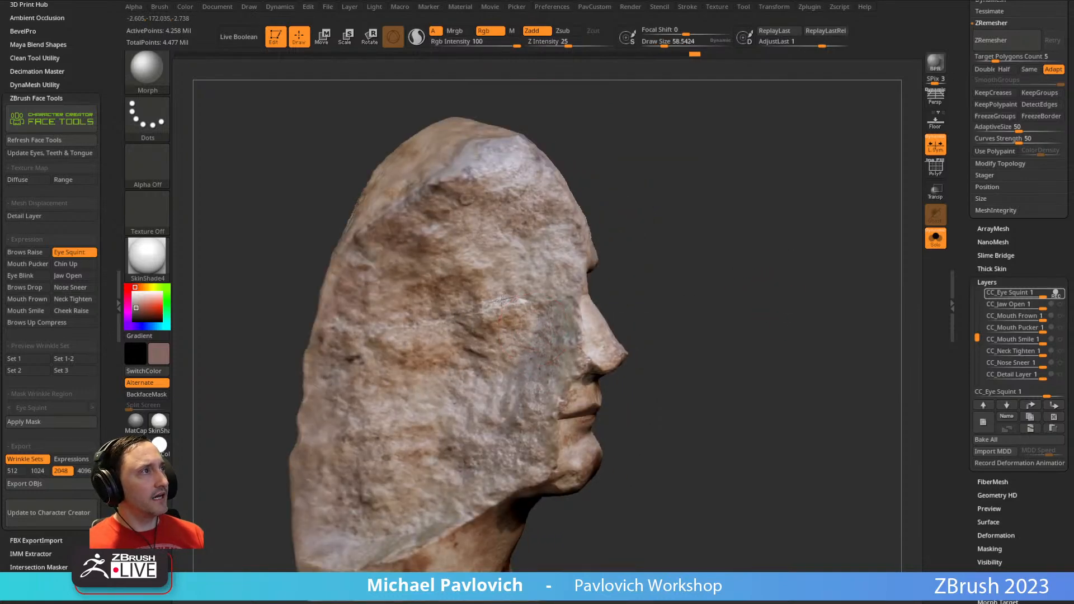
- Enlarge the Morph brush to about 59 and restore the broken side's forehead and cheek for Eye Squint
{"action": "left_click_drag", "start_coordinate": [626, 193], "coordinate": [582, 173]}
{"action": "mouse_move", "coordinate": [531, 204]}
{"action": "left_mouse_down"}
{"action": "mouse_move", "coordinate": [571, 157]}
{"action": "mouse_move", "coordinate": [596, 147]}
{"action": "mouse_move", "coordinate": [658, 168]}
{"action": "mouse_move", "coordinate": [638, 178]}
{"action": "left_mouse_up"}
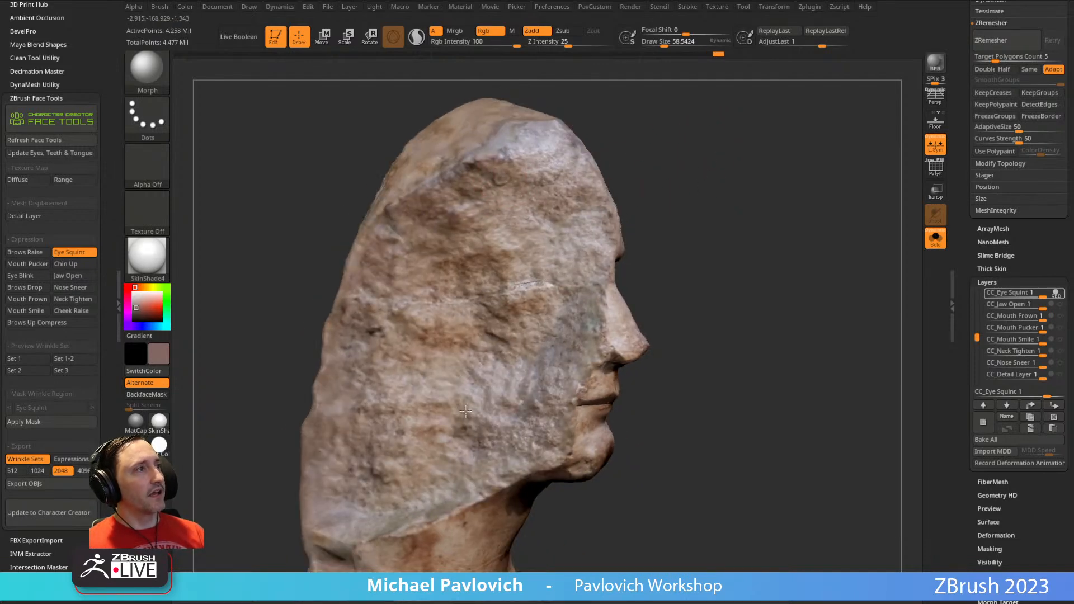
{"action": "mouse_move", "coordinate": [693, 263]}
{"action": "left_mouse_down"}
{"action": "mouse_move", "coordinate": [733, 238]}
{"action": "mouse_move", "coordinate": [562, 327]}
{"action": "left_mouse_up"}
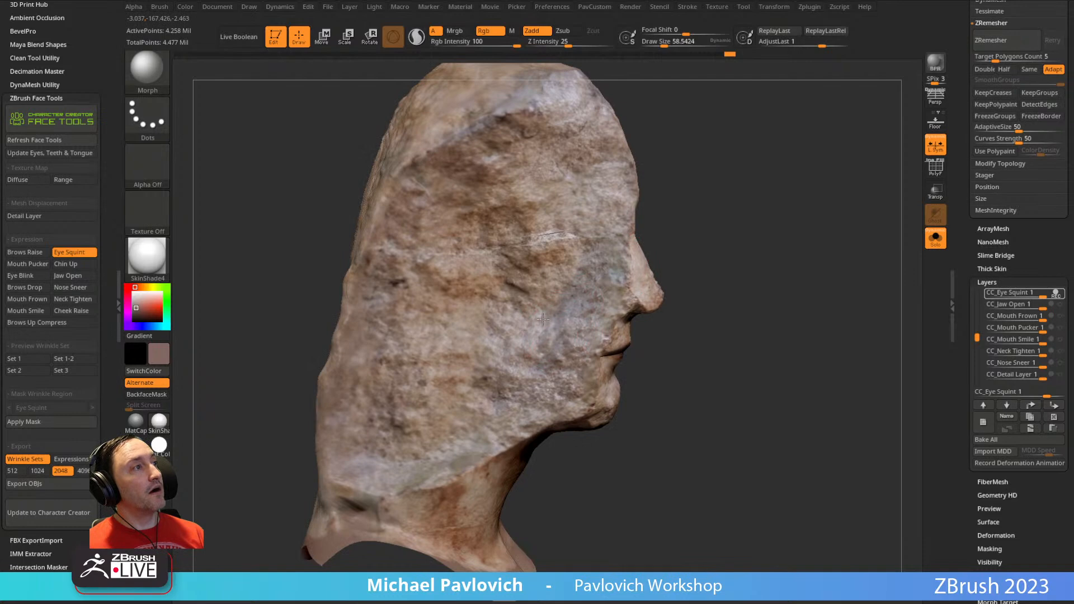
{"action": "left_click_drag", "start_coordinate": [699, 262], "coordinate": [632, 308]}
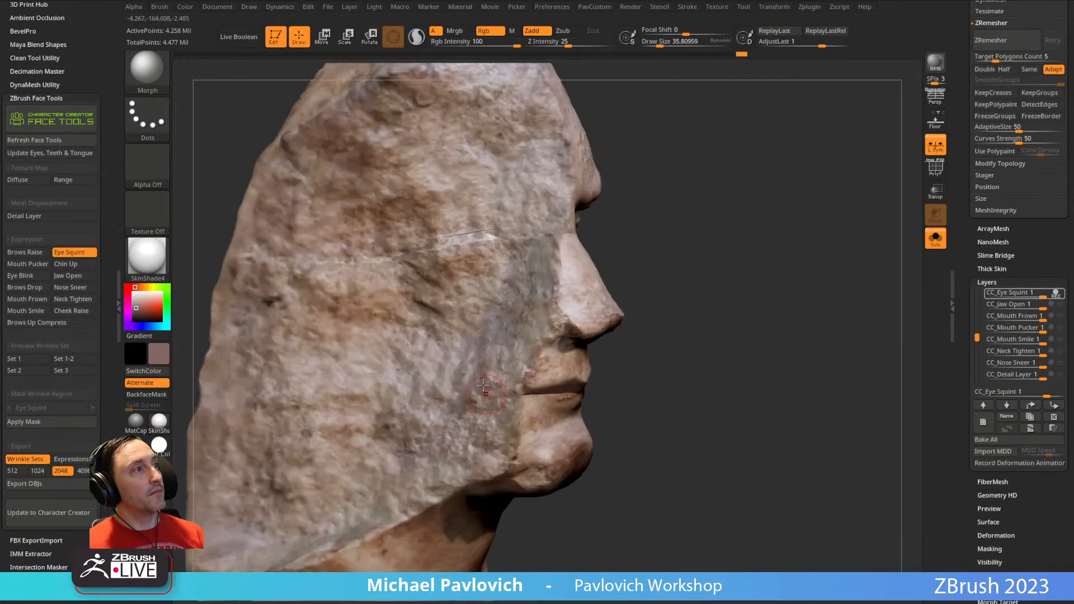
- Enlarge the Morph brush to about 87 and clear the Eye Squint deformation across the whole flat stone side
{"action": "left_click_drag", "start_coordinate": [627, 347], "coordinate": [568, 286], "text": "alt"}
{"action": "key", "text": "s"}
{"action": "left_click_drag", "start_coordinate": [464, 348], "coordinate": [474, 347]}
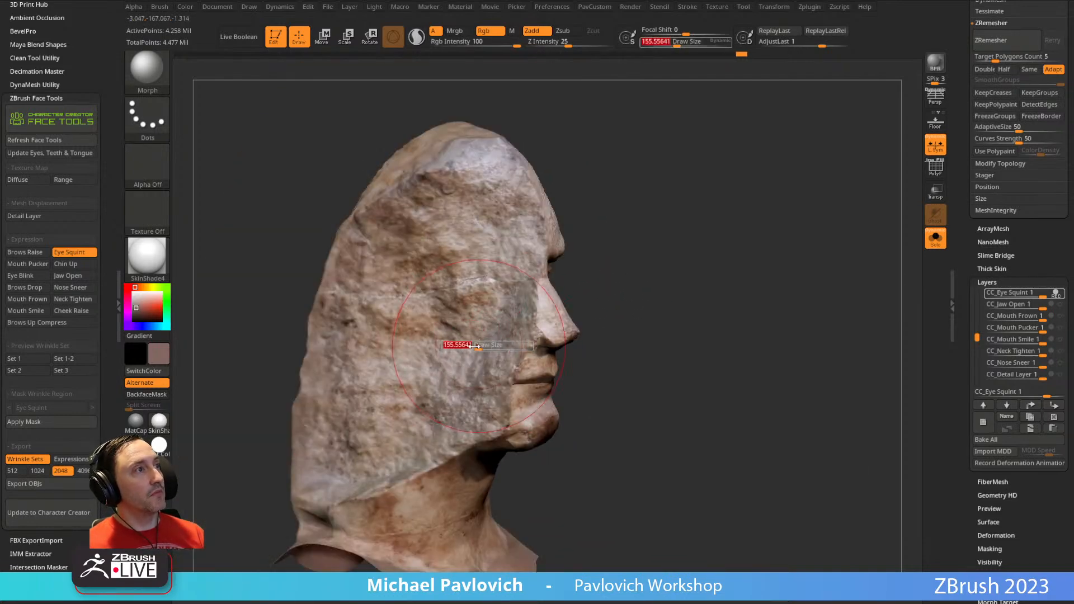
{"action": "left_click_drag", "start_coordinate": [687, 247], "coordinate": [508, 347]}
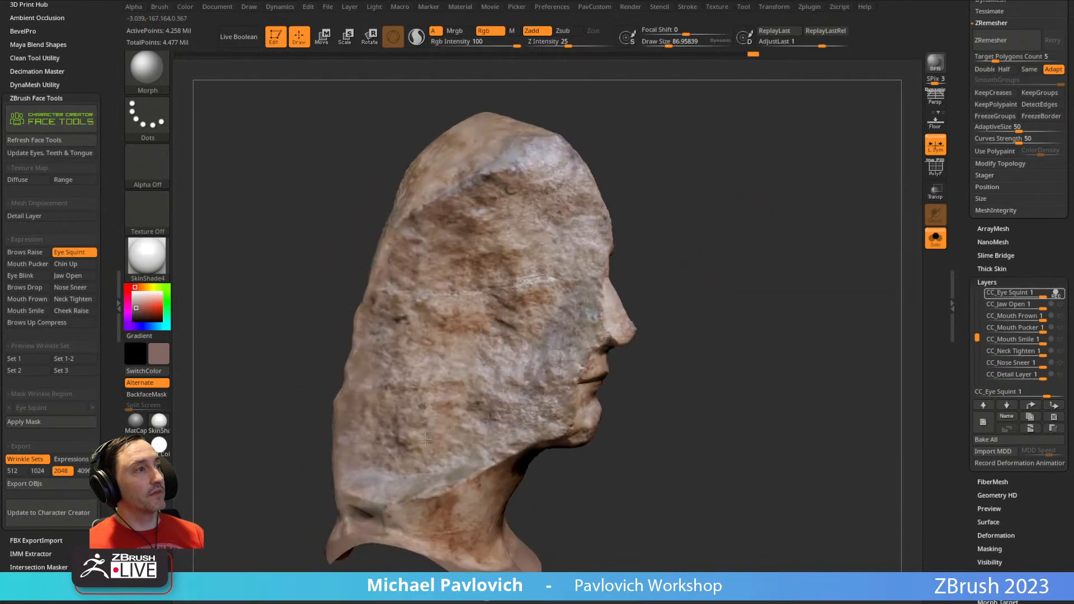
{"action": "left_click_drag", "start_coordinate": [679, 290], "coordinate": [641, 289]}
{"action": "left_click_drag", "start_coordinate": [684, 247], "coordinate": [686, 292], "text": "alt"}
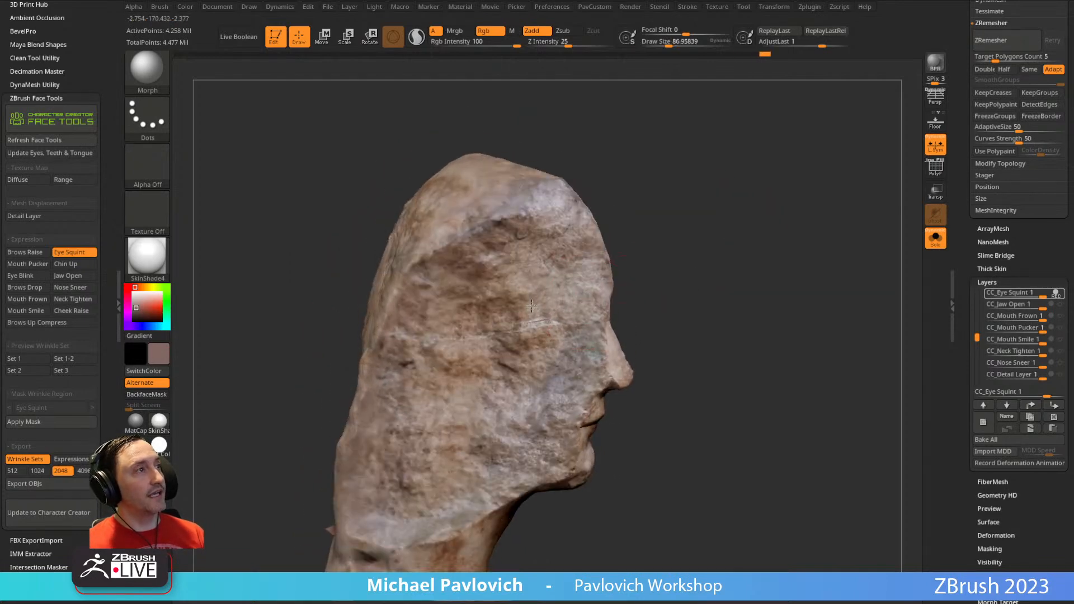
{"action": "left_click_drag", "start_coordinate": [700, 242], "coordinate": [523, 280]}
{"action": "left_click", "coordinate": [490, 258]}
- Reduce the Morph brush to about 44 and clean up the Eye Squint layer along the stone's front edge
{"action": "mouse_move", "coordinate": [720, 237]}
{"action": "left_mouse_down"}
{"action": "mouse_move", "coordinate": [719, 221]}
{"action": "mouse_move", "coordinate": [828, 229]}
{"action": "left_mouse_up"}
{"action": "left_click_drag", "start_coordinate": [643, 252], "coordinate": [512, 435]}
{"action": "left_click_drag", "start_coordinate": [503, 353], "coordinate": [714, 283]}
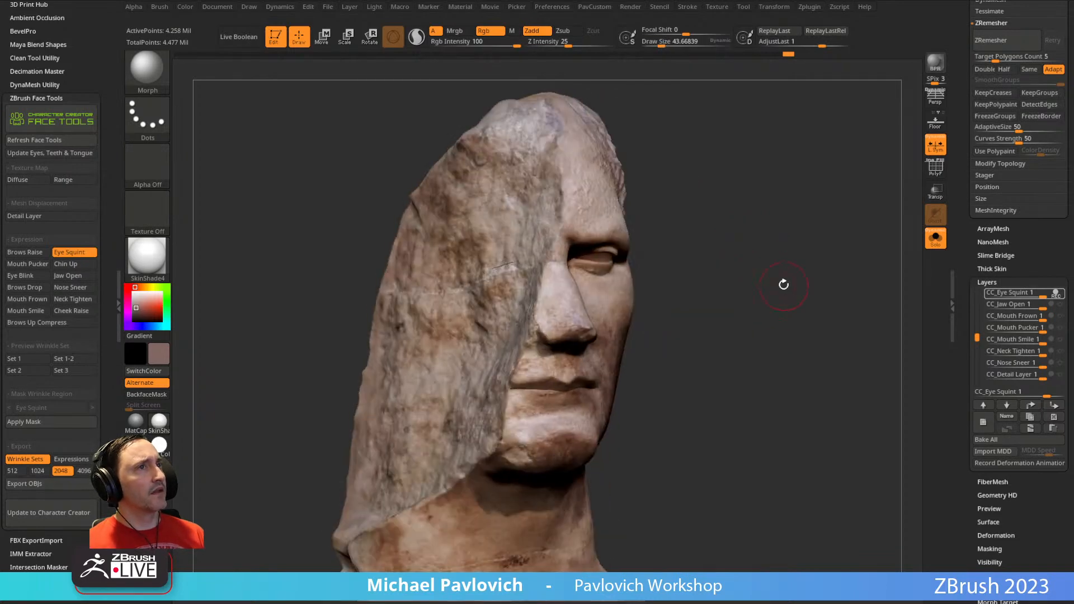
- Switch from the Eye Squint expression to Mouth Pucker and set the brush Draw Size to about 52
{"action": "left_click", "coordinate": [73, 255]}
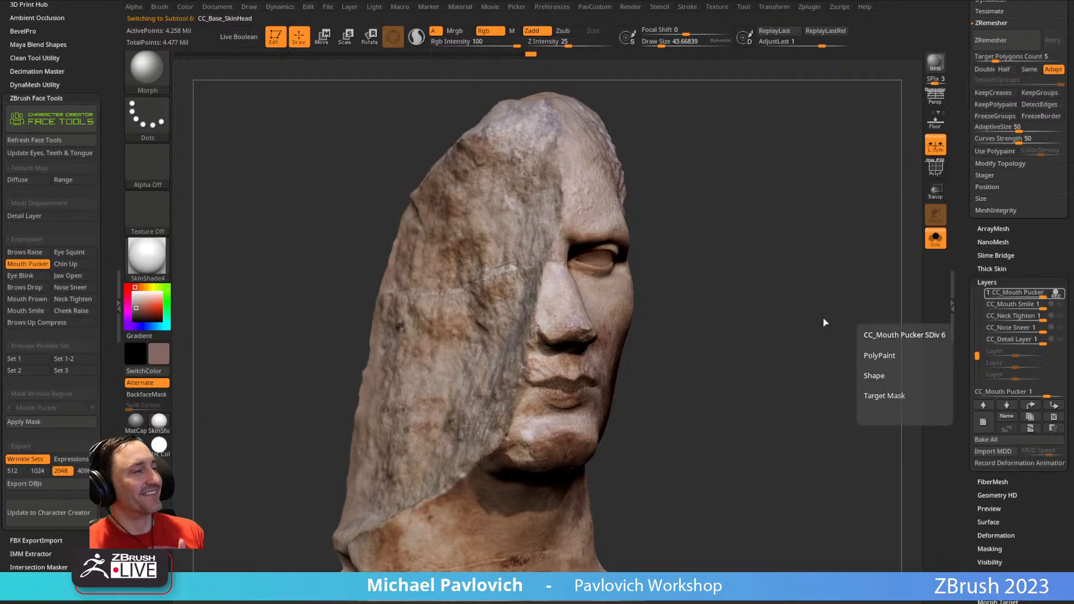
{"action": "left_click_drag", "start_coordinate": [733, 228], "coordinate": [726, 228]}
{"action": "key", "text": "b"}
{"action": "key", "text": "Escape"}
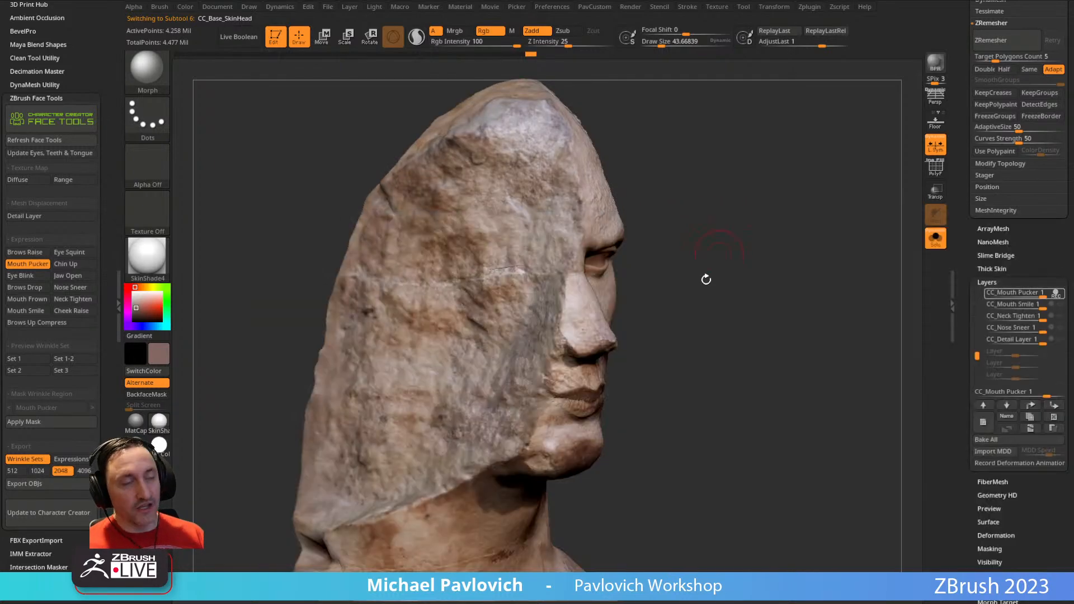
{"action": "left_click", "coordinate": [19, 272]}
{"action": "key", "text": "s"}
{"action": "mouse_move", "coordinate": [765, 322]}
{"action": "left_mouse_down"}
{"action": "mouse_move", "coordinate": [775, 321]}
{"action": "mouse_move", "coordinate": [765, 328]}
{"action": "left_mouse_up"}
{"action": "key", "text": "s"}
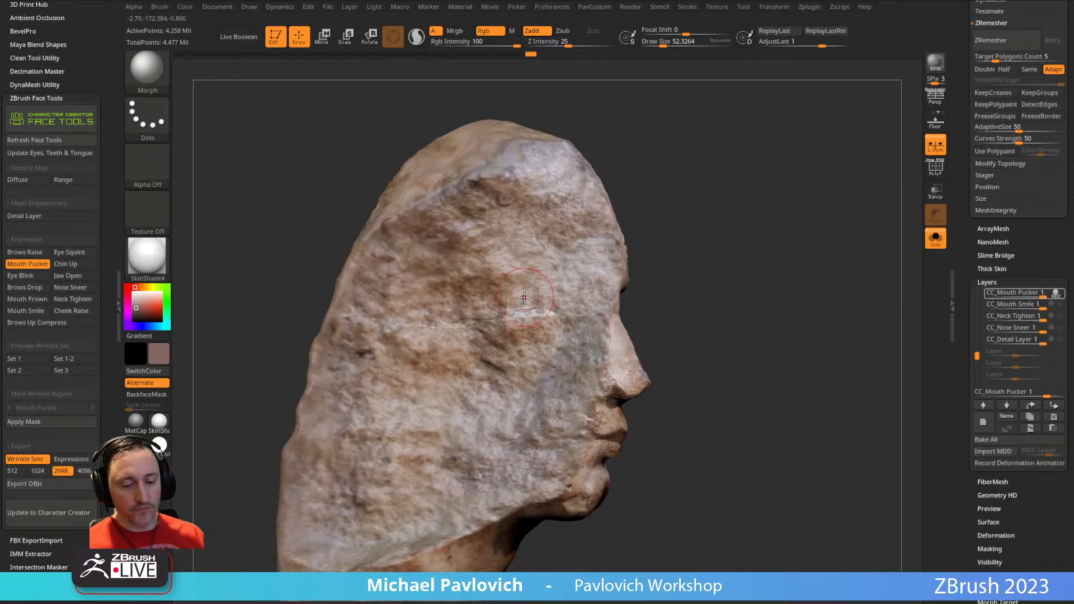
- Brush away the Mouth Pucker deformation over the broken side's cheek and jaw with the Morph brush
{"action": "key", "text": "b"}
{"action": "key", "text": "b"}
{"action": "key", "text": "m"}
{"action": "key", "text": "o"}
{"action": "left_click_drag", "start_coordinate": [675, 211], "coordinate": [651, 196]}
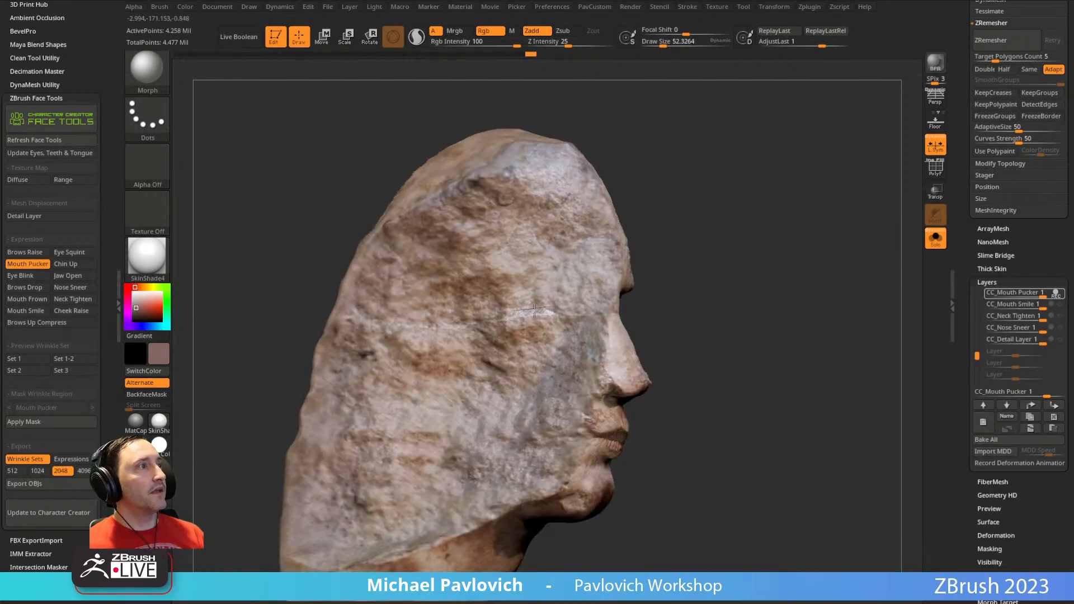
{"action": "left_click_drag", "start_coordinate": [668, 313], "coordinate": [649, 294]}
{"action": "mouse_move", "coordinate": [510, 399]}
{"action": "left_mouse_down"}
{"action": "mouse_move", "coordinate": [514, 426]}
{"action": "mouse_move", "coordinate": [525, 416]}
{"action": "left_mouse_up"}
{"action": "left_click_drag", "start_coordinate": [684, 308], "coordinate": [663, 277]}
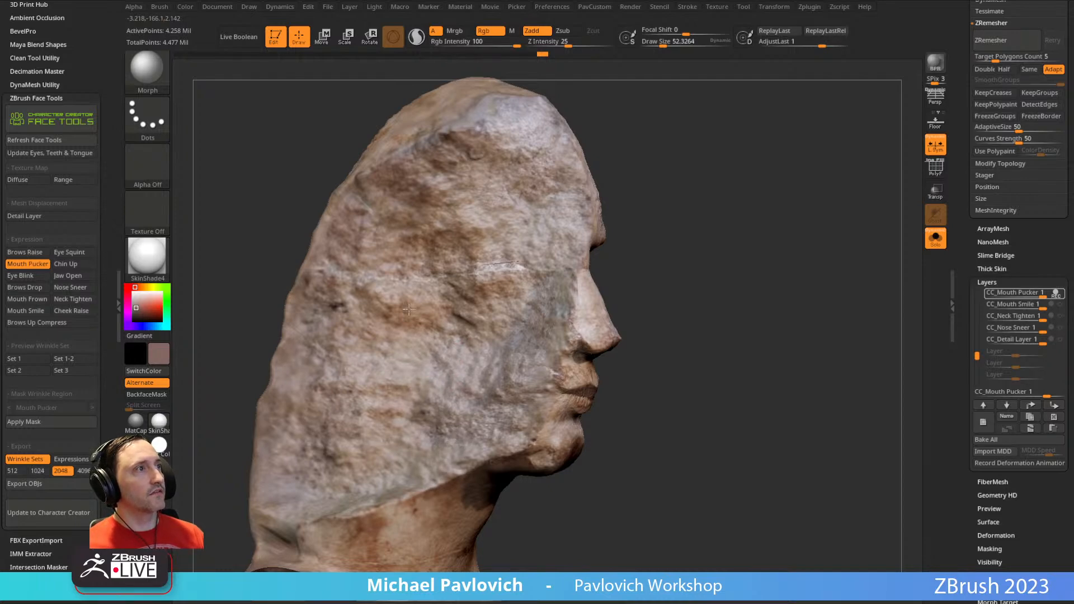
- Restore the stone around the middle and lower back of the broken side on the Mouth Pucker layer
{"action": "left_click_drag", "start_coordinate": [454, 305], "coordinate": [477, 313]}
{"action": "left_click_drag", "start_coordinate": [653, 214], "coordinate": [602, 222]}
{"action": "left_click_drag", "start_coordinate": [691, 249], "coordinate": [649, 303]}
{"action": "mouse_move", "coordinate": [428, 428]}
{"action": "left_mouse_down"}
{"action": "mouse_move", "coordinate": [458, 354]}
{"action": "mouse_move", "coordinate": [459, 399]}
{"action": "left_mouse_up"}
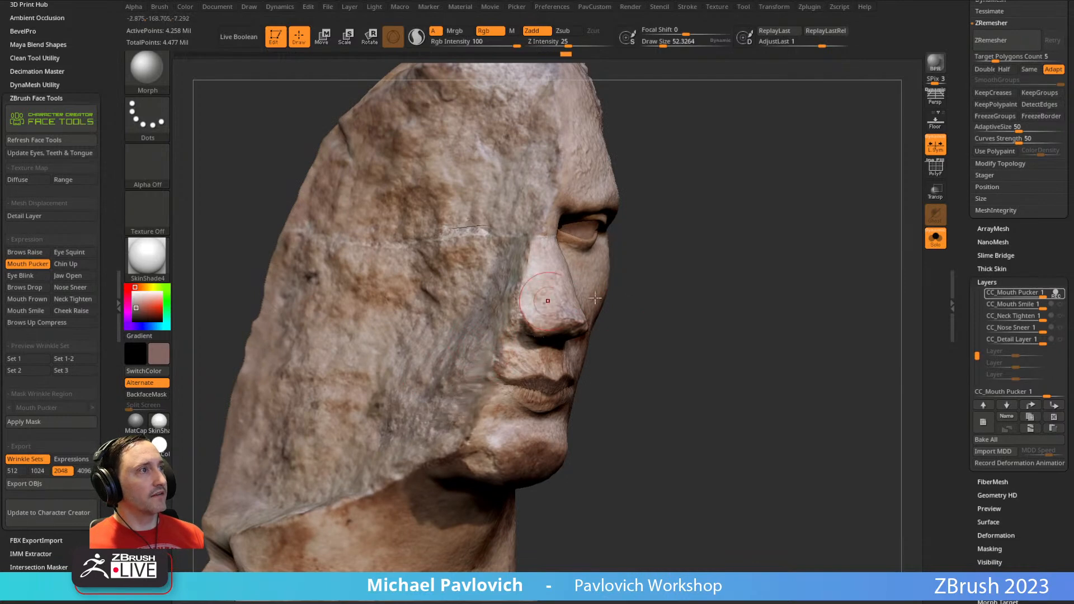
- Remove the remaining Mouth Pucker deformation along the break beside the mouth and chin and near the temple
{"action": "left_click_drag", "start_coordinate": [644, 271], "coordinate": [667, 270]}
{"action": "mouse_move", "coordinate": [471, 407]}
{"action": "left_mouse_down"}
{"action": "mouse_move", "coordinate": [488, 368]}
{"action": "mouse_move", "coordinate": [456, 419]}
{"action": "left_mouse_up"}
{"action": "mouse_move", "coordinate": [671, 314]}
{"action": "left_mouse_down"}
{"action": "mouse_move", "coordinate": [503, 344]}
{"action": "mouse_move", "coordinate": [647, 311]}
{"action": "left_mouse_up"}
{"action": "left_click_drag", "start_coordinate": [448, 412], "coordinate": [460, 428]}
{"action": "mouse_move", "coordinate": [643, 328]}
{"action": "left_mouse_down"}
{"action": "mouse_move", "coordinate": [664, 330]}
{"action": "mouse_move", "coordinate": [651, 345]}
{"action": "left_mouse_up"}
{"action": "left_click_drag", "start_coordinate": [470, 432], "coordinate": [406, 447]}
{"action": "left_click_drag", "start_coordinate": [481, 356], "coordinate": [487, 363]}
{"action": "mouse_move", "coordinate": [654, 241]}
{"action": "left_mouse_down", "text": "alt"}
{"action": "mouse_move", "coordinate": [659, 278]}
{"action": "mouse_move", "coordinate": [599, 266]}
{"action": "left_mouse_up", "text": "alt"}
{"action": "left_click_drag", "start_coordinate": [423, 235], "coordinate": [425, 237]}
- Activate the Chin Up expression for editing
{"action": "left_click_drag", "start_coordinate": [711, 240], "coordinate": [676, 200]}
{"action": "left_click", "coordinate": [72, 265]}
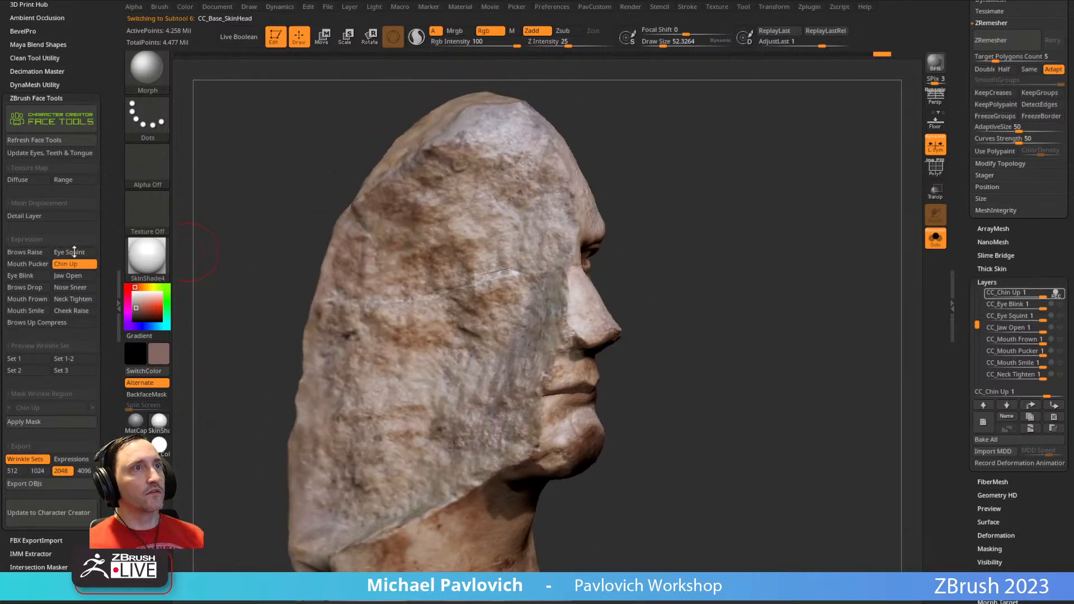
- Activate the Eye Blink expression and brush off its deformation on the stone-covered side with the Morph brush at draw size about 76
{"action": "left_click", "coordinate": [20, 277]}
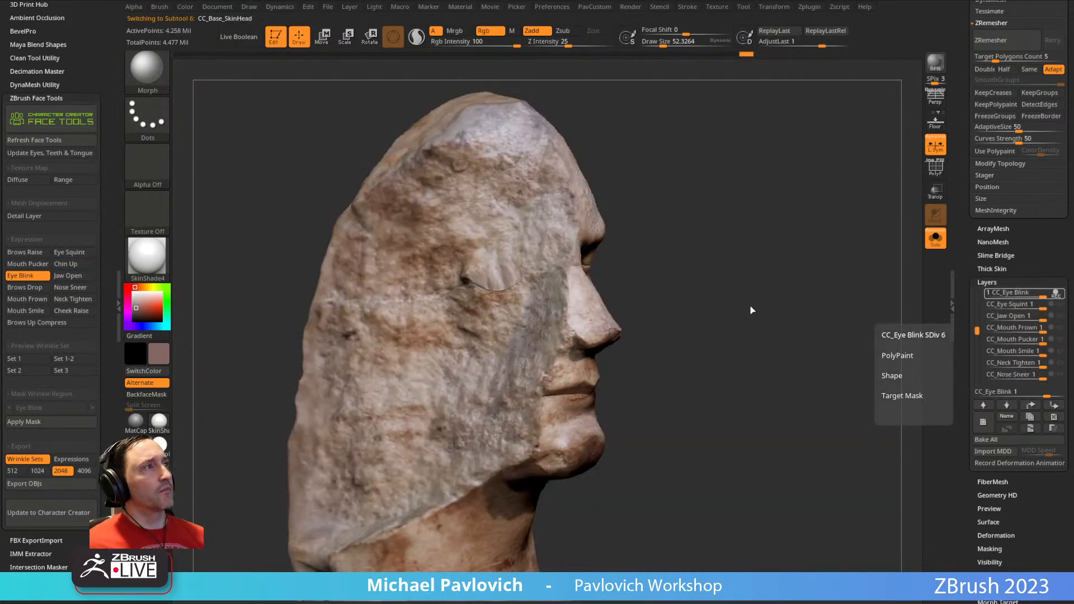
{"action": "key", "text": "s"}
{"action": "left_click_drag", "start_coordinate": [507, 318], "coordinate": [506, 318]}
{"action": "mouse_move", "coordinate": [507, 312]}
{"action": "left_mouse_down"}
{"action": "mouse_move", "coordinate": [508, 294]}
{"action": "mouse_move", "coordinate": [531, 297]}
{"action": "left_mouse_up"}
{"action": "left_click_drag", "start_coordinate": [659, 253], "coordinate": [621, 255]}
{"action": "key", "text": "s"}
{"action": "left_click_drag", "start_coordinate": [533, 305], "coordinate": [531, 305]}
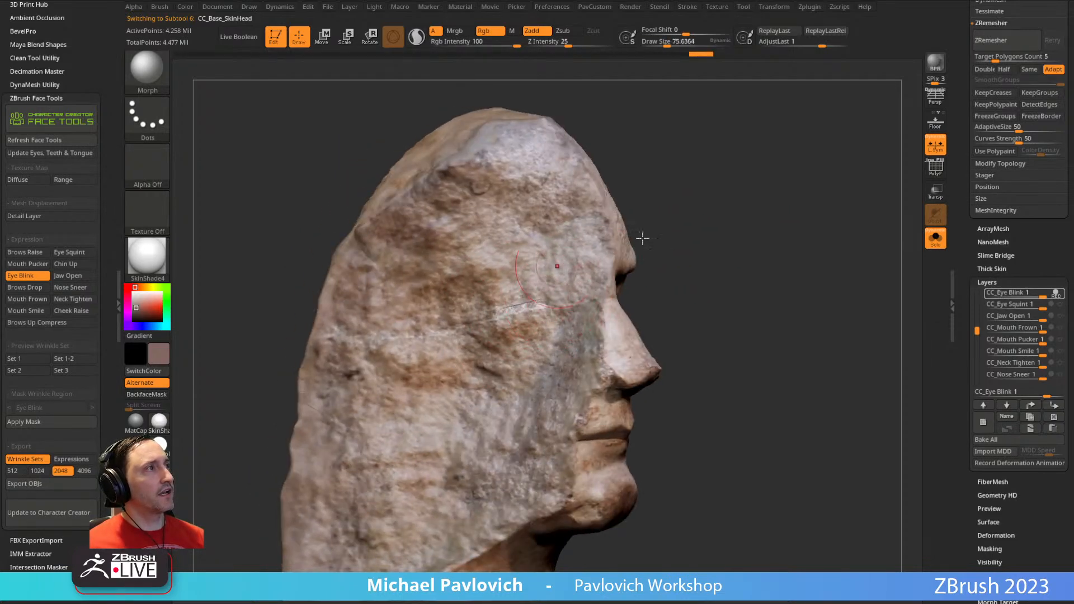
{"action": "left_click_drag", "start_coordinate": [671, 224], "coordinate": [643, 223]}
- Brush away more of the blink deformation near the front edge of the stone area with the Morph brush
{"action": "key", "text": "s"}
{"action": "left_click_drag", "start_coordinate": [591, 284], "coordinate": [577, 260]}
{"action": "left_click_drag", "start_coordinate": [711, 213], "coordinate": [657, 187]}
{"action": "left_click_drag", "start_coordinate": [579, 213], "coordinate": [551, 246]}
{"action": "left_click_drag", "start_coordinate": [721, 174], "coordinate": [783, 168]}
- Reduce the Morph brush to draw size about 38 and restore the remaining deformed spots across the stone surface
{"action": "key", "text": "s"}
{"action": "left_click_drag", "start_coordinate": [546, 256], "coordinate": [543, 257]}
{"action": "left_click_drag", "start_coordinate": [570, 255], "coordinate": [575, 252]}
{"action": "mouse_move", "coordinate": [699, 249]}
{"action": "left_mouse_down"}
{"action": "mouse_move", "coordinate": [708, 218]}
{"action": "mouse_move", "coordinate": [697, 222]}
{"action": "left_mouse_up"}
{"action": "left_click_drag", "start_coordinate": [561, 339], "coordinate": [565, 333]}
{"action": "left_click_drag", "start_coordinate": [699, 238], "coordinate": [708, 212]}
{"action": "left_click_drag", "start_coordinate": [551, 352], "coordinate": [560, 338]}
{"action": "left_click_drag", "start_coordinate": [450, 392], "coordinate": [456, 386]}
{"action": "left_click_drag", "start_coordinate": [759, 192], "coordinate": [741, 269], "text": "alt"}
{"action": "left_click_drag", "start_coordinate": [531, 278], "coordinate": [546, 280]}
- Paint along the visible eye's lid with the Standard brush in Rgb mode at intensity 75 and compare with the other subtools shown
{"action": "left_click_drag", "start_coordinate": [690, 264], "coordinate": [628, 248]}
{"action": "left_click_drag", "start_coordinate": [884, 229], "coordinate": [811, 226]}
{"action": "left_click_drag", "start_coordinate": [811, 227], "coordinate": [833, 246], "text": "alt"}
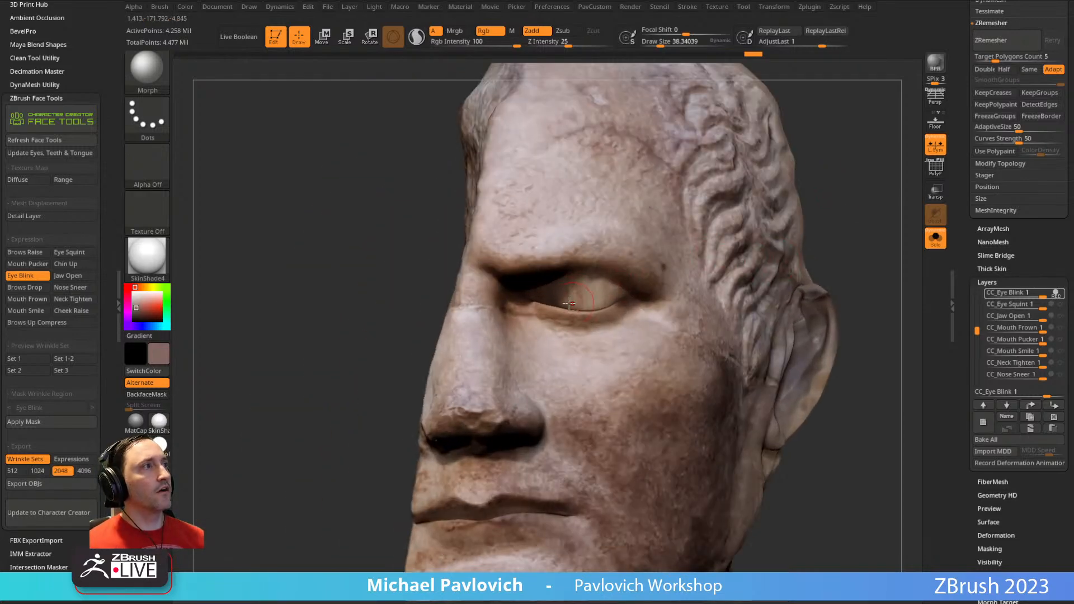
{"action": "key", "text": "1"}
{"action": "mouse_move", "coordinate": [848, 208]}
{"action": "left_mouse_down"}
{"action": "mouse_move", "coordinate": [803, 247]}
{"action": "mouse_move", "coordinate": [798, 226]}
{"action": "left_mouse_up"}
{"action": "left_click_drag", "start_coordinate": [528, 340], "coordinate": [551, 341]}
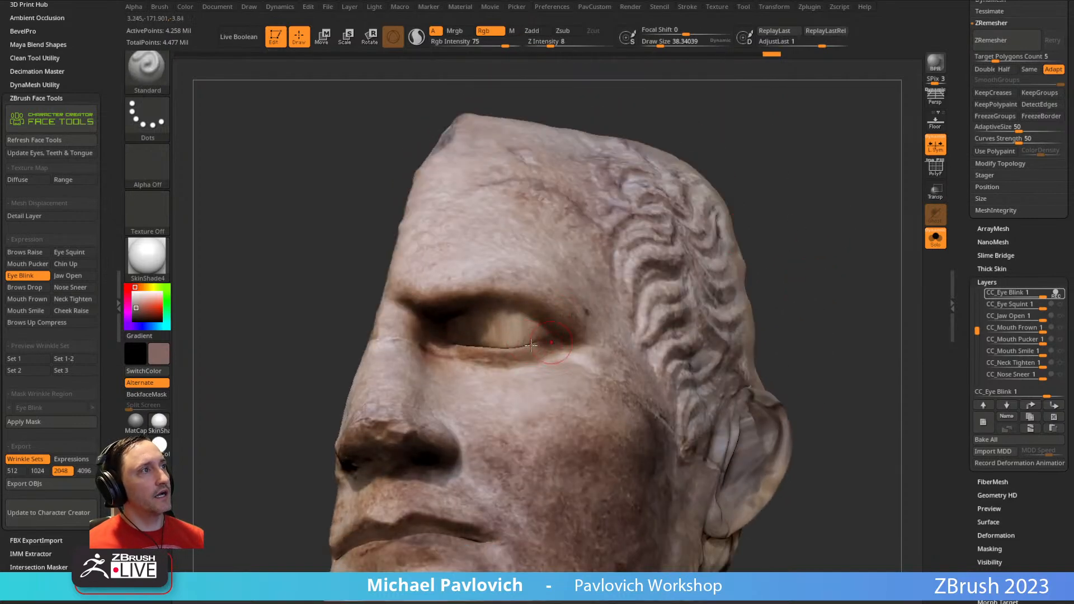
{"action": "left_click_drag", "start_coordinate": [806, 246], "coordinate": [821, 279]}
{"action": "left_click", "coordinate": [936, 243]}
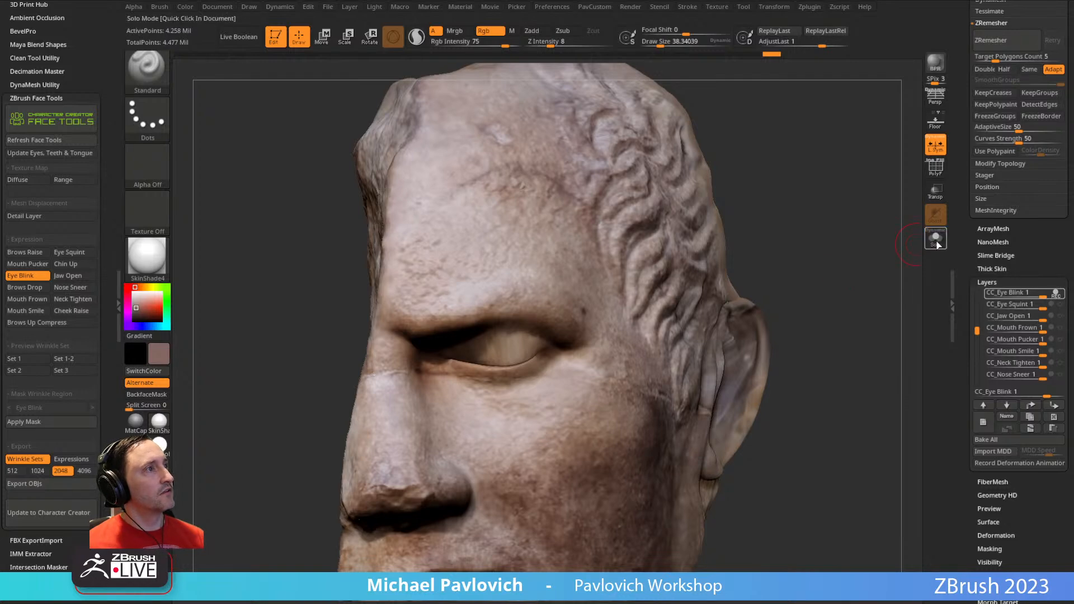
{"action": "mouse_move", "coordinate": [911, 230]}
{"action": "left_mouse_down"}
{"action": "mouse_move", "coordinate": [843, 182]}
{"action": "mouse_move", "coordinate": [842, 256]}
{"action": "mouse_move", "coordinate": [763, 260]}
{"action": "left_mouse_up"}
{"action": "left_click", "coordinate": [931, 238]}
- Sample a brown tone at the visible eye, load Alpha 23, and paint speckled colour over the closed lid at draw size about 79
{"action": "key", "text": "c"}
{"action": "left_click_drag", "start_coordinate": [476, 361], "coordinate": [477, 355]}
{"action": "left_click", "coordinate": [147, 167]}
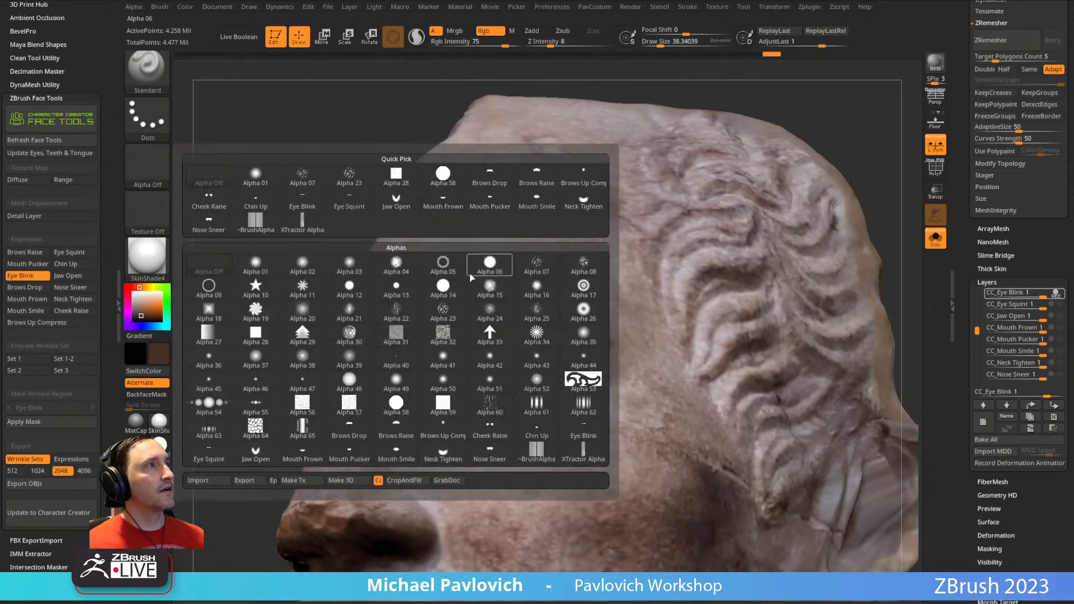
{"action": "left_click", "coordinate": [442, 309]}
{"action": "key", "text": "s"}
{"action": "left_click_drag", "start_coordinate": [481, 389], "coordinate": [482, 389]}
{"action": "mouse_move", "coordinate": [493, 372]}
{"action": "left_mouse_down"}
{"action": "mouse_move", "coordinate": [525, 364]}
{"action": "mouse_move", "coordinate": [499, 379]}
{"action": "mouse_move", "coordinate": [491, 355]}
{"action": "mouse_move", "coordinate": [555, 374]}
{"action": "left_mouse_up"}
{"action": "key", "text": "s"}
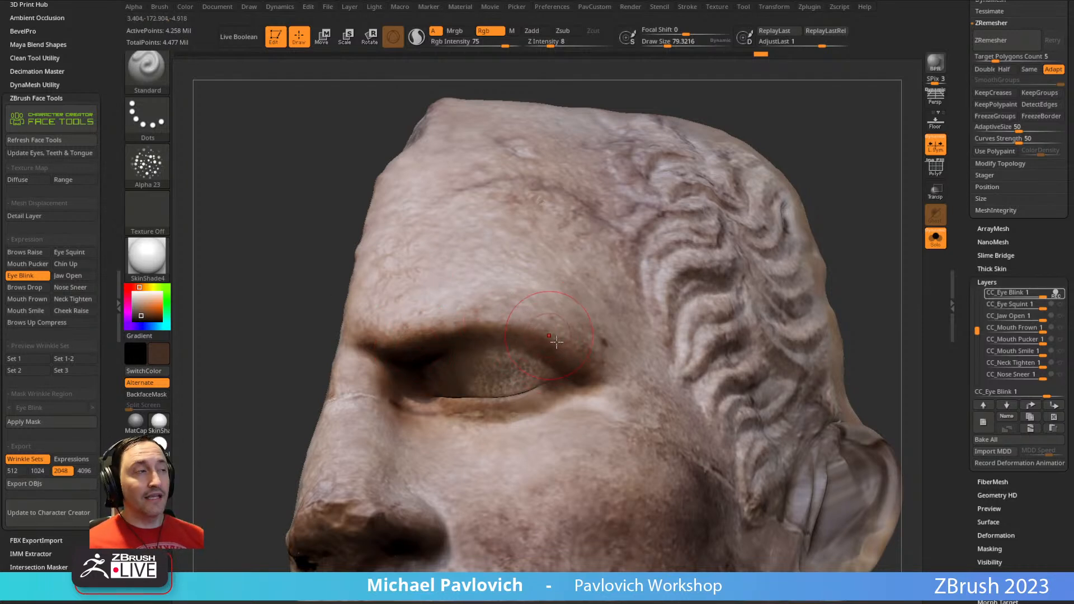
- Sample a lighter brown and paint it over the closed eyelid, reducing the draw size to about 52
{"action": "key", "text": "v"}
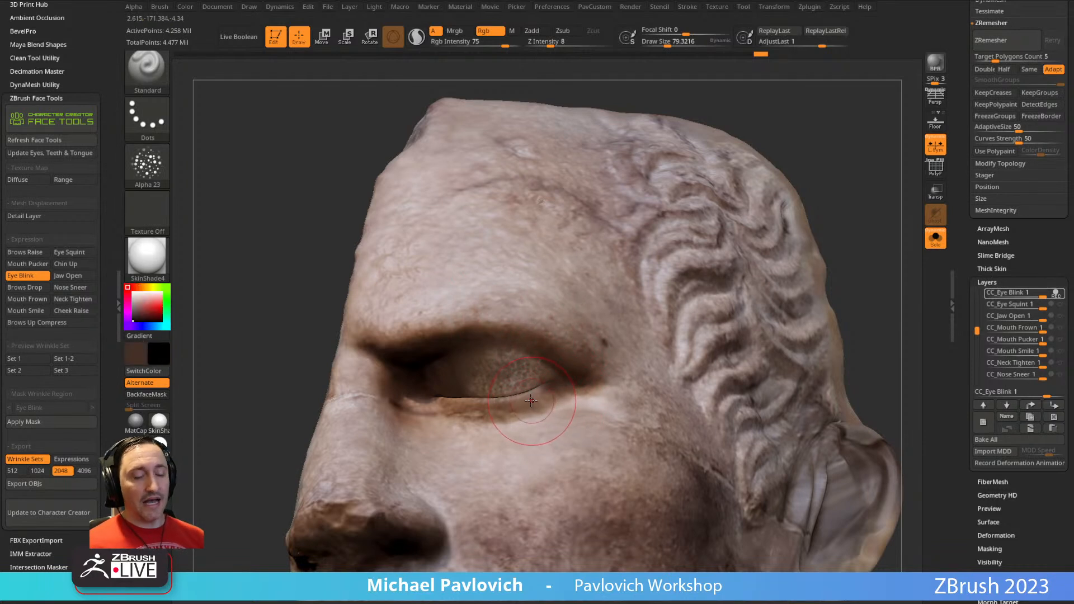
{"action": "key", "text": "c"}
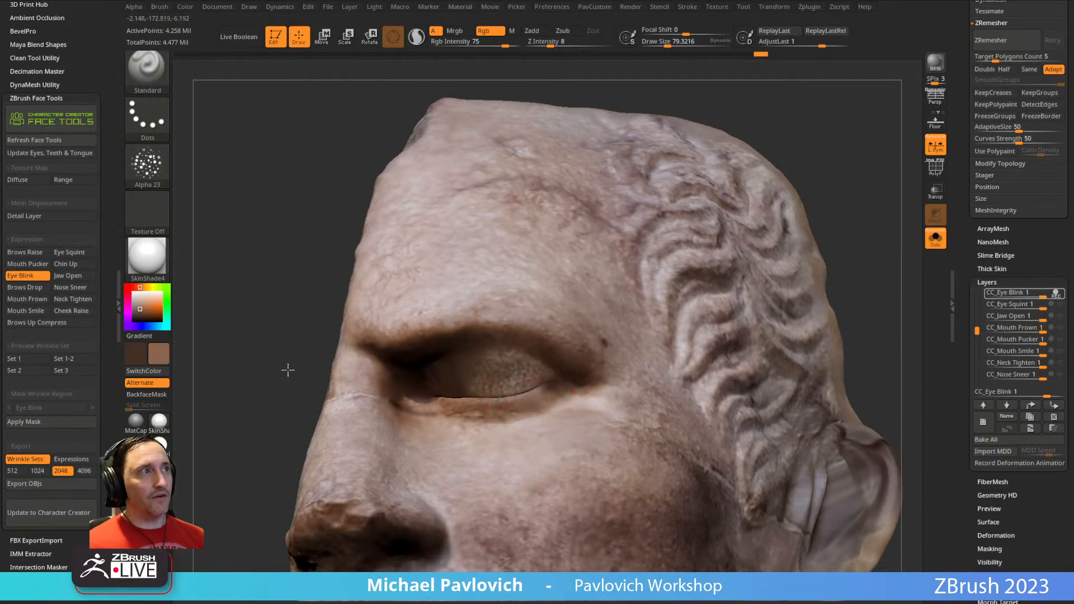
{"action": "left_click_drag", "start_coordinate": [273, 375], "coordinate": [324, 378]}
{"action": "left_click_drag", "start_coordinate": [442, 391], "coordinate": [493, 372]}
{"action": "right_click_drag", "start_coordinate": [640, 364], "coordinate": [553, 367]}
{"action": "key", "text": "s"}
{"action": "left_click_drag", "start_coordinate": [491, 382], "coordinate": [493, 362]}
{"action": "left_click_drag", "start_coordinate": [278, 357], "coordinate": [278, 365]}
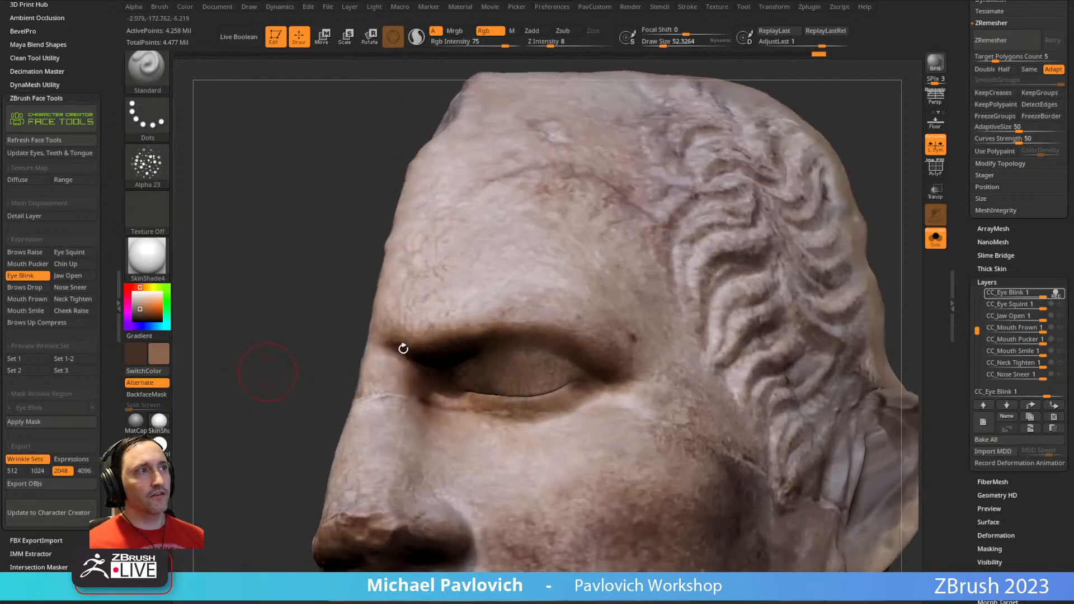
{"action": "left_click_drag", "start_coordinate": [492, 369], "coordinate": [547, 364]}
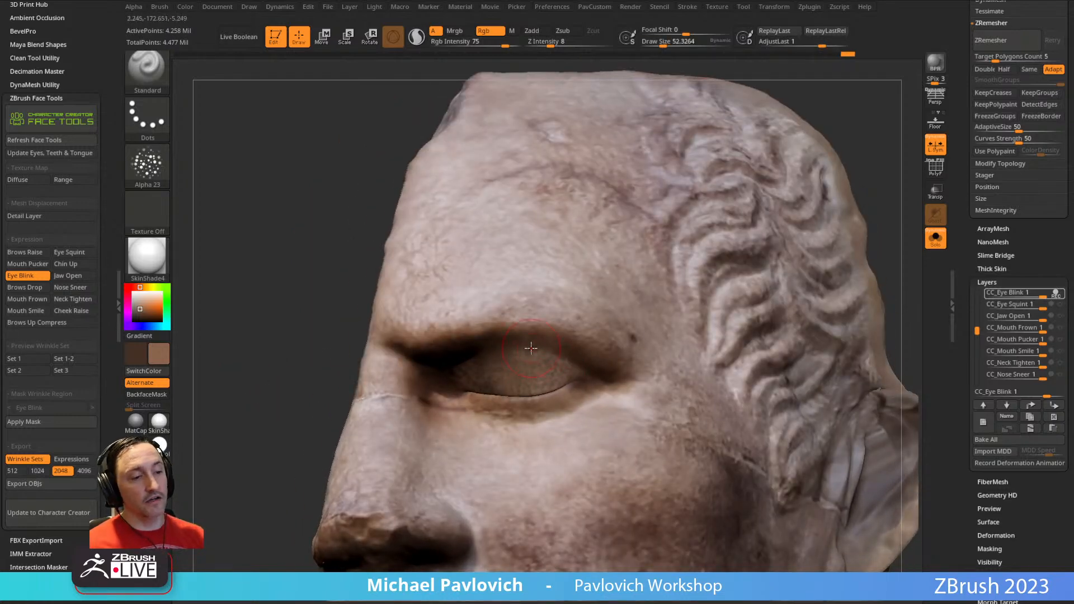
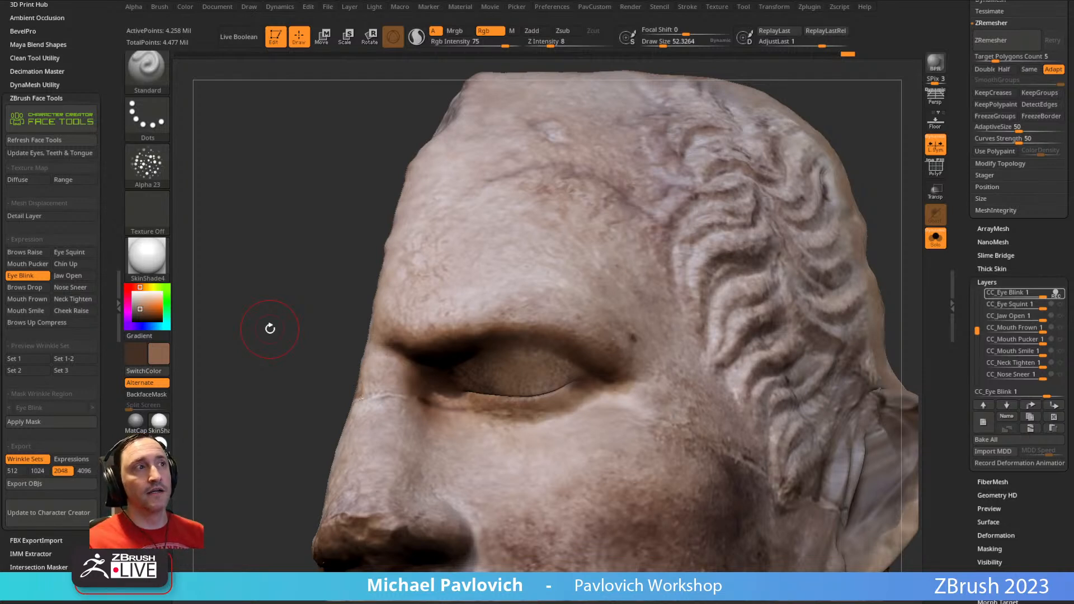
{"action": "mouse_move", "coordinate": [237, 307]}
{"action": "left_mouse_down"}
{"action": "mouse_move", "coordinate": [271, 297]}
{"action": "mouse_move", "coordinate": [268, 255]}
{"action": "mouse_move", "coordinate": [246, 314]}
{"action": "mouse_move", "coordinate": [262, 321]}
{"action": "mouse_move", "coordinate": [472, 345]}
{"action": "left_mouse_up"}
{"action": "left_click_drag", "start_coordinate": [799, 236], "coordinate": [783, 246]}
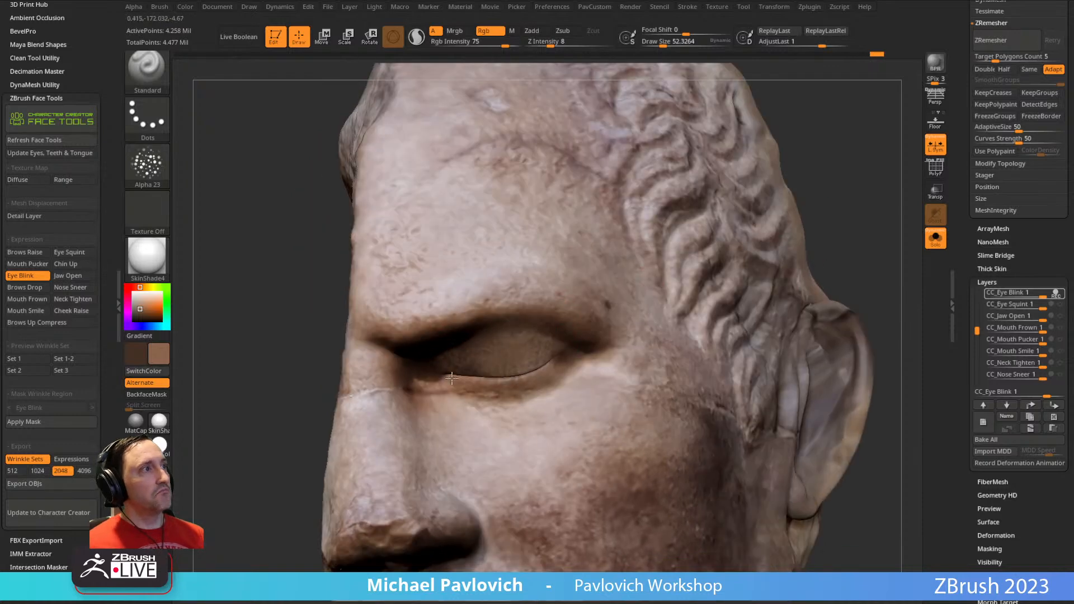
{"action": "mouse_move", "coordinate": [838, 178]}
{"action": "left_mouse_down"}
{"action": "mouse_move", "coordinate": [852, 204]}
{"action": "mouse_move", "coordinate": [856, 180]}
{"action": "left_mouse_up"}
{"action": "key", "text": "c"}
{"action": "left_click_drag", "start_coordinate": [513, 316], "coordinate": [449, 357]}
{"action": "key", "text": "ctrl+z"}
- Resample the eyelid colour and blend the upper lid and surrounding socket with paint strokes at draw size about 49
{"action": "mouse_move", "coordinate": [814, 199]}
{"action": "left_mouse_down"}
{"action": "mouse_move", "coordinate": [796, 184]}
{"action": "mouse_move", "coordinate": [826, 194]}
{"action": "mouse_move", "coordinate": [818, 224]}
{"action": "left_mouse_up"}
{"action": "key", "text": "c"}
{"action": "mouse_move", "coordinate": [527, 325]}
{"action": "right_mouse_down"}
{"action": "mouse_move", "coordinate": [584, 385]}
{"action": "mouse_move", "coordinate": [555, 266]}
{"action": "mouse_move", "coordinate": [523, 330]}
{"action": "right_mouse_up"}
{"action": "key", "text": "c"}
{"action": "left_click_drag", "start_coordinate": [826, 193], "coordinate": [816, 218]}
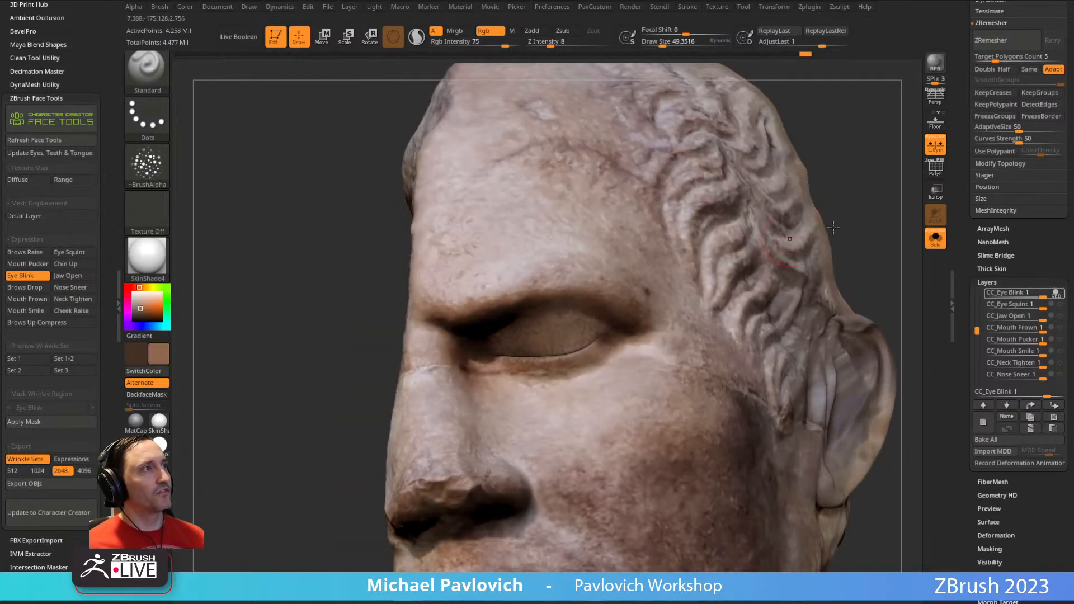
{"action": "right_click_drag", "start_coordinate": [541, 342], "coordinate": [522, 332]}
{"action": "left_click_drag", "start_coordinate": [520, 308], "coordinate": [561, 292]}
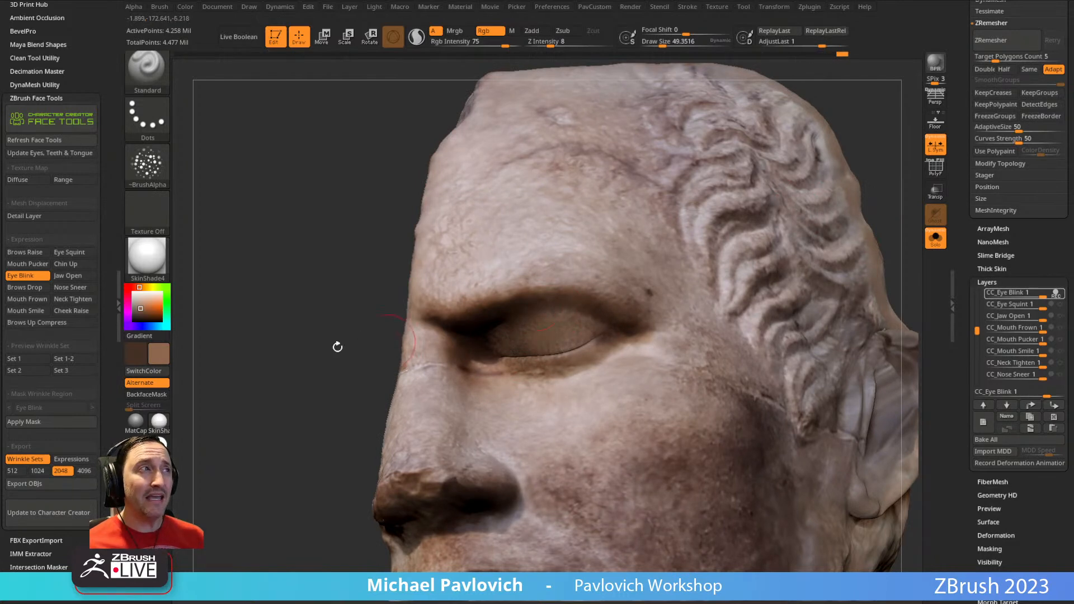
{"action": "left_click_drag", "start_coordinate": [373, 345], "coordinate": [371, 361]}
{"action": "left_click_drag", "start_coordinate": [520, 334], "coordinate": [503, 339]}
{"action": "mouse_move", "coordinate": [307, 340]}
{"action": "left_mouse_down"}
{"action": "mouse_move", "coordinate": [306, 351]}
{"action": "mouse_move", "coordinate": [320, 348]}
{"action": "left_mouse_up"}
{"action": "left_click_drag", "start_coordinate": [520, 313], "coordinate": [544, 304]}
{"action": "left_click_drag", "start_coordinate": [330, 370], "coordinate": [333, 355], "text": "alt"}
{"action": "mouse_move", "coordinate": [774, 322]}
{"action": "left_mouse_down"}
{"action": "mouse_move", "coordinate": [752, 266]}
{"action": "mouse_move", "coordinate": [693, 285]}
{"action": "mouse_move", "coordinate": [782, 305]}
{"action": "left_mouse_up"}
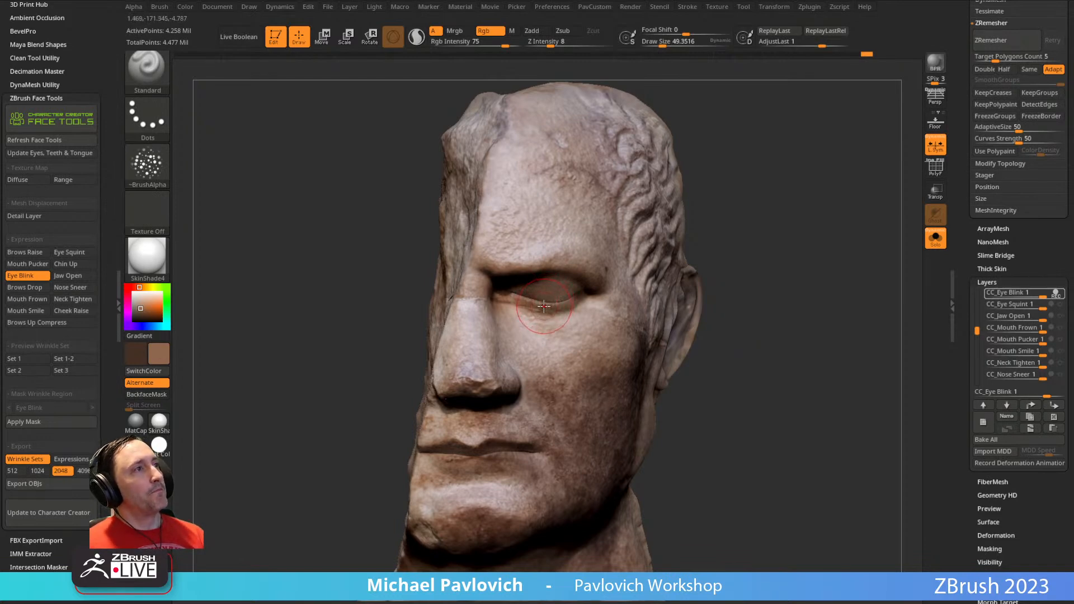
- Examine the painted closed eye and the whole face of the bust from several angles
{"action": "mouse_move", "coordinate": [784, 260]}
{"action": "left_mouse_down"}
{"action": "mouse_move", "coordinate": [781, 252]}
{"action": "mouse_move", "coordinate": [916, 275]}
{"action": "mouse_move", "coordinate": [835, 275]}
{"action": "left_mouse_up"}
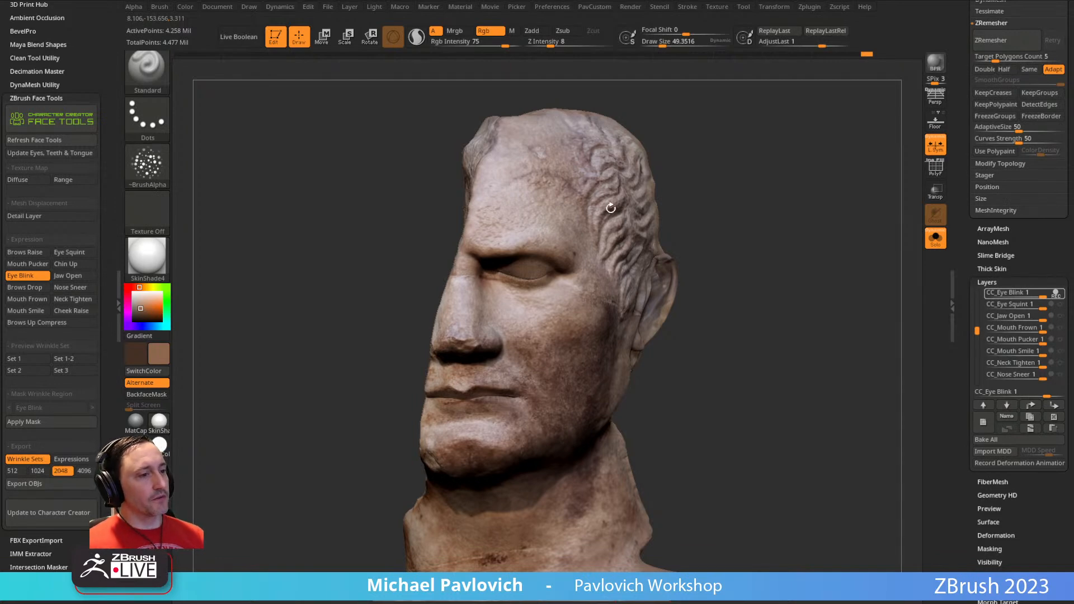
{"action": "left_click_drag", "start_coordinate": [769, 256], "coordinate": [732, 278]}
{"action": "key", "text": "s"}
{"action": "key", "text": "s"}
{"action": "mouse_move", "coordinate": [734, 268]}
{"action": "left_mouse_down"}
{"action": "mouse_move", "coordinate": [783, 274]}
{"action": "mouse_move", "coordinate": [769, 276]}
{"action": "left_mouse_up"}
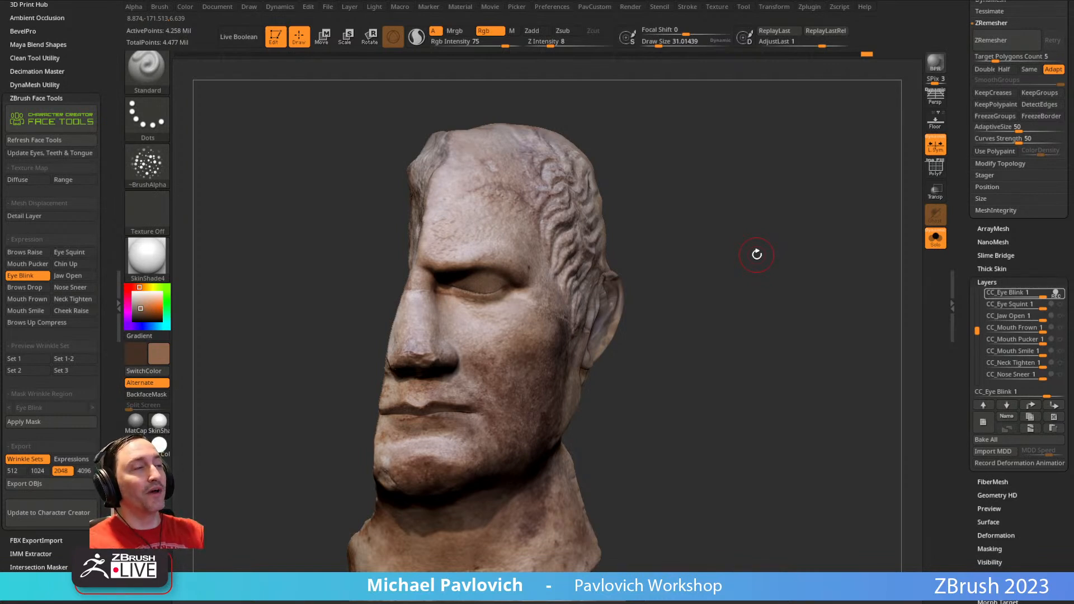
{"action": "left_click_drag", "start_coordinate": [709, 168], "coordinate": [767, 228]}
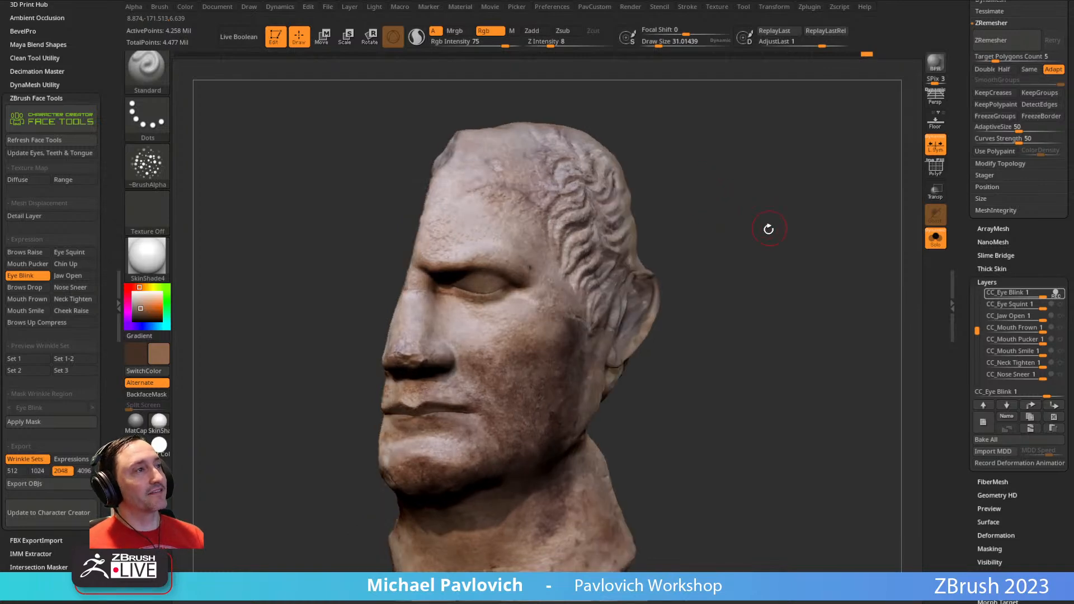
{"action": "left_click_drag", "start_coordinate": [822, 333], "coordinate": [780, 247]}
{"action": "left_click_drag", "start_coordinate": [791, 310], "coordinate": [762, 321]}
{"action": "key", "text": "s"}
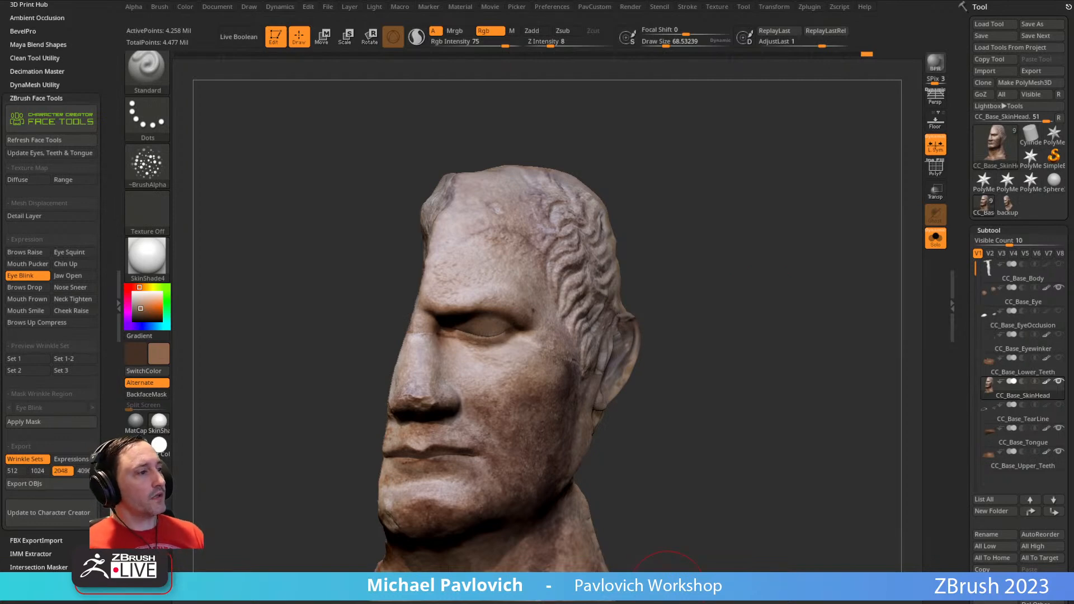
- Switch to the browser, play the Face Tools 1 Minute Overview video on the ArtStation page, and return to ZBrush
{"action": "left_click_drag", "start_coordinate": [604, 603], "coordinate": [535, 83]}
{"action": "left_click", "coordinate": [336, 322]}
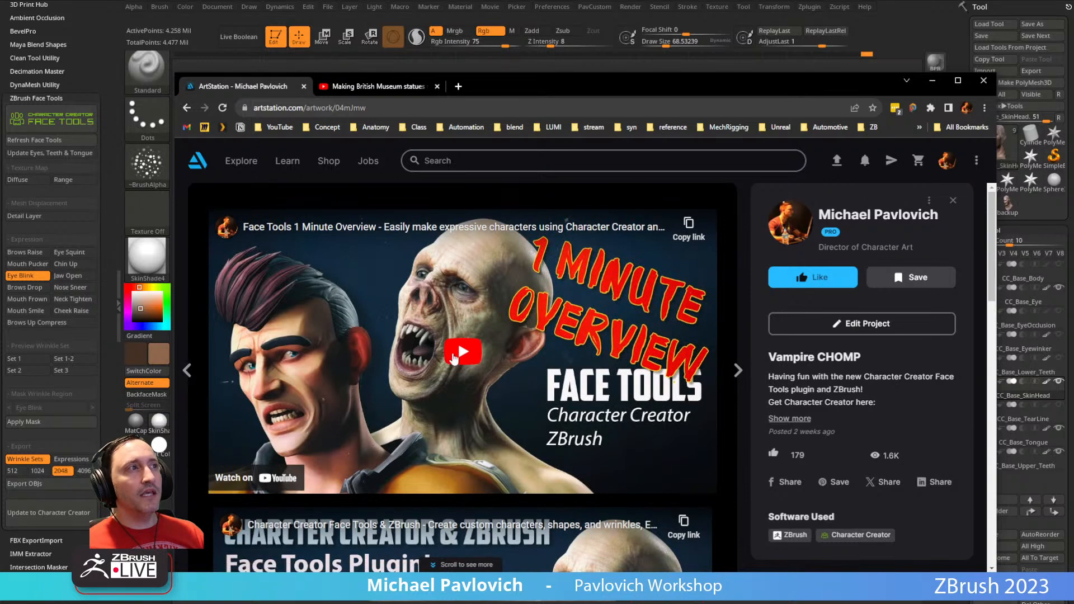
{"action": "left_click", "coordinate": [462, 354]}
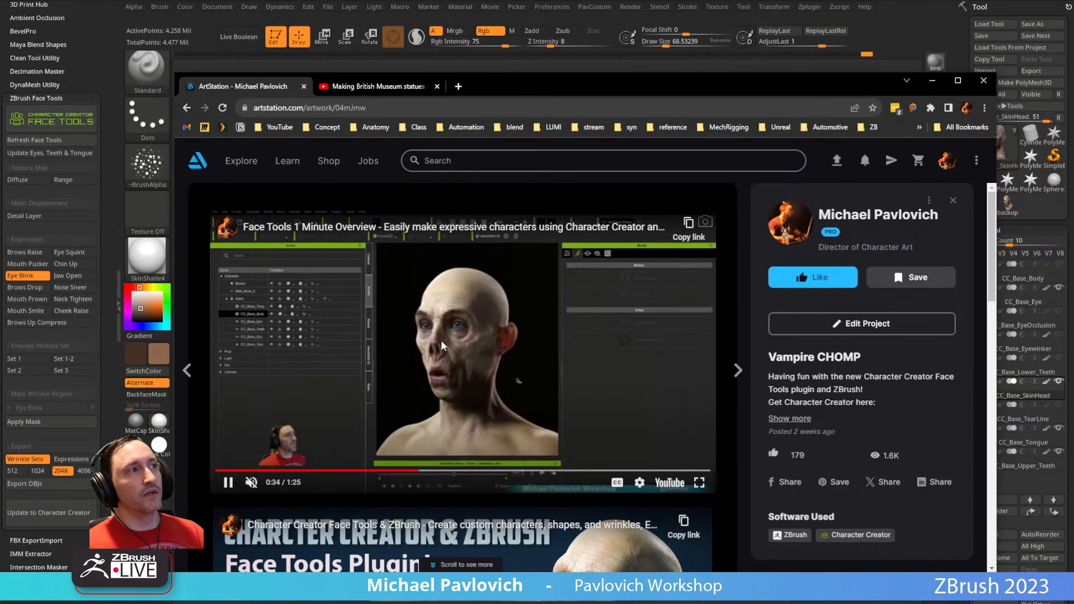
{"action": "left_click", "coordinate": [229, 482]}
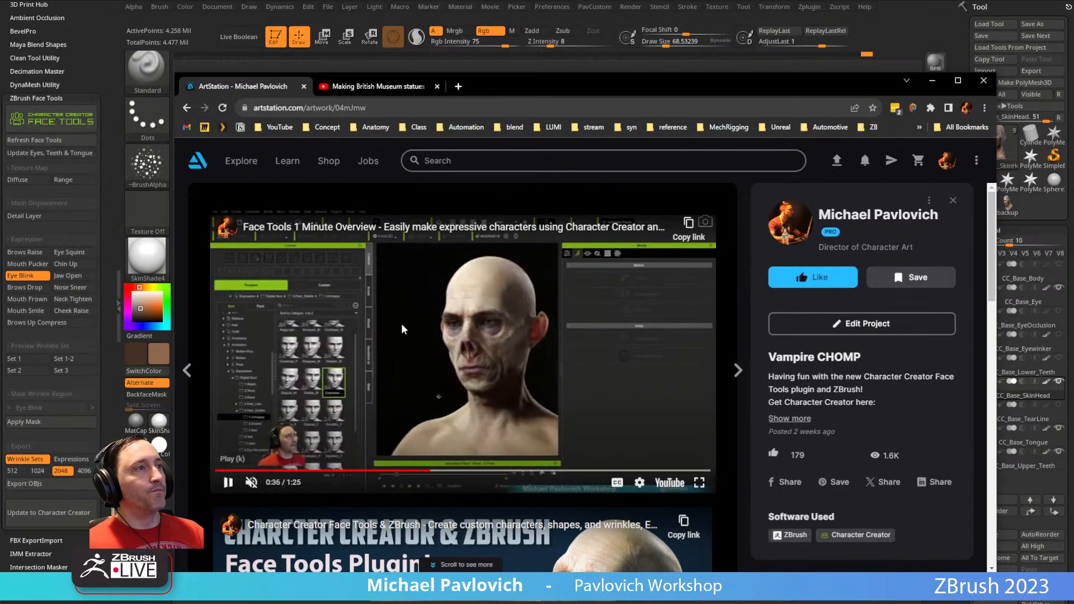
{"action": "left_click_drag", "start_coordinate": [488, 94], "coordinate": [615, 603]}
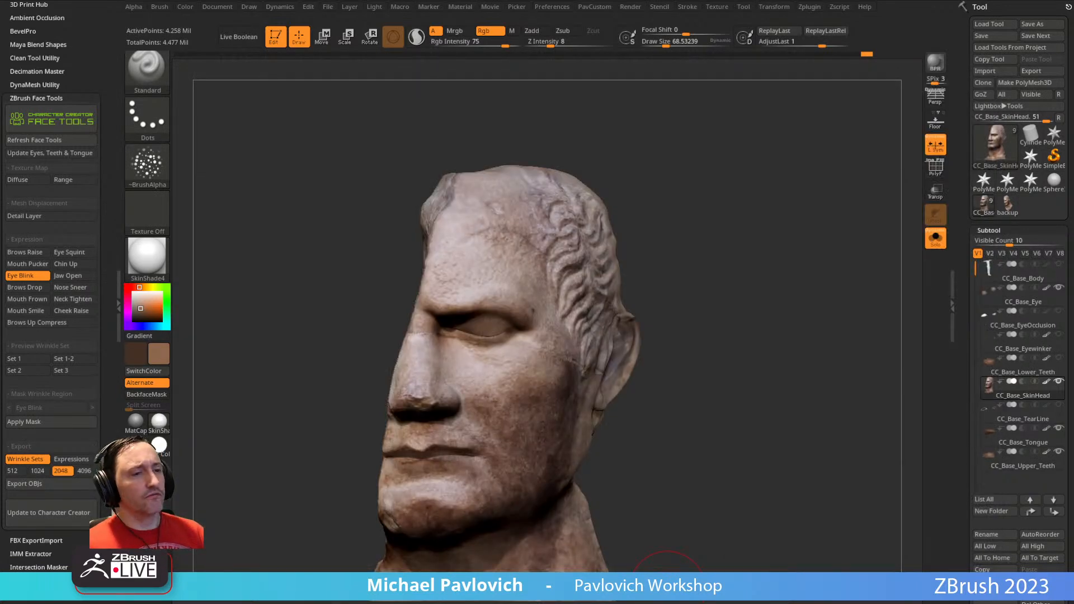
- Examine the bust from the front, the carved side and the stone-covered side
{"action": "mouse_move", "coordinate": [711, 271]}
{"action": "left_mouse_down"}
{"action": "mouse_move", "coordinate": [740, 286]}
{"action": "mouse_move", "coordinate": [727, 344]}
{"action": "left_mouse_up"}
{"action": "mouse_move", "coordinate": [727, 344]}
{"action": "left_mouse_down", "text": "alt"}
{"action": "mouse_move", "coordinate": [724, 290]}
{"action": "mouse_move", "coordinate": [731, 300]}
{"action": "mouse_move", "coordinate": [695, 301]}
{"action": "left_mouse_up", "text": "alt"}
{"action": "key", "text": "s"}
{"action": "left_click_drag", "start_coordinate": [966, 265], "coordinate": [967, 155]}
{"action": "mouse_move", "coordinate": [770, 330]}
{"action": "left_mouse_down", "text": "alt"}
{"action": "mouse_move", "coordinate": [769, 299]}
{"action": "mouse_move", "coordinate": [779, 304]}
{"action": "mouse_move", "coordinate": [769, 303]}
{"action": "left_mouse_up", "text": "alt"}
{"action": "key", "text": "s"}
{"action": "left_click_drag", "start_coordinate": [753, 301], "coordinate": [778, 297], "text": "alt"}
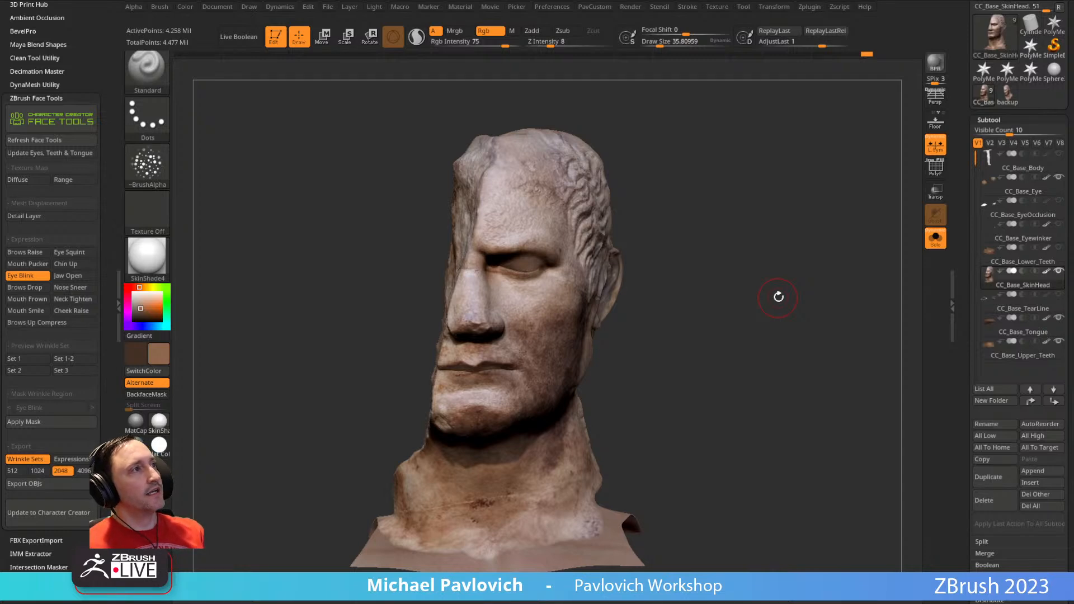
{"action": "left_click_drag", "start_coordinate": [729, 236], "coordinate": [731, 272]}
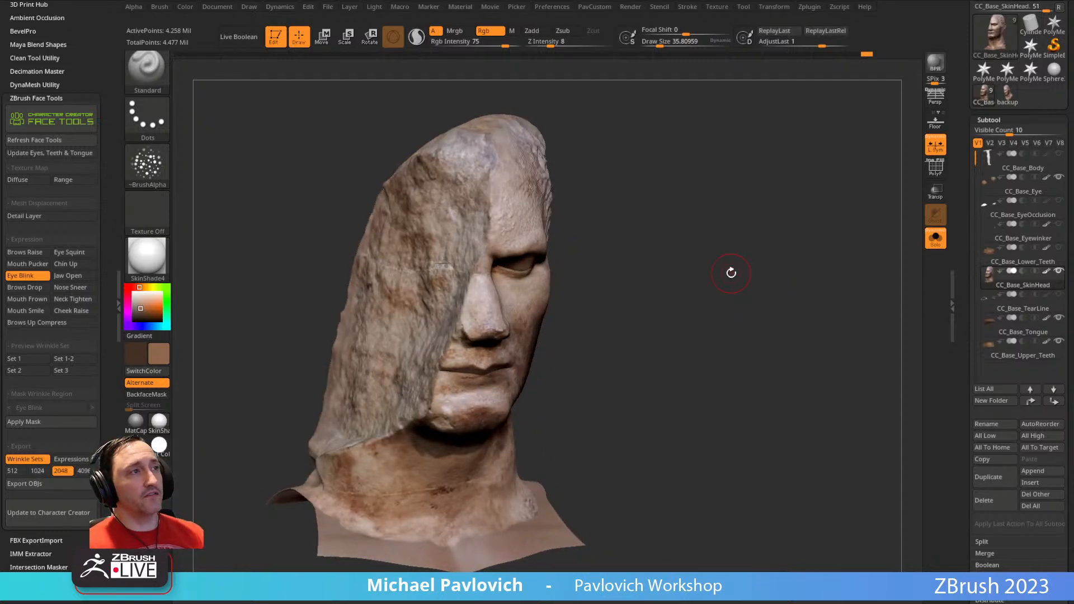
{"action": "left_click_drag", "start_coordinate": [697, 256], "coordinate": [834, 284]}
{"action": "left_click_drag", "start_coordinate": [906, 277], "coordinate": [810, 314]}
{"action": "left_click_drag", "start_coordinate": [700, 272], "coordinate": [741, 286]}
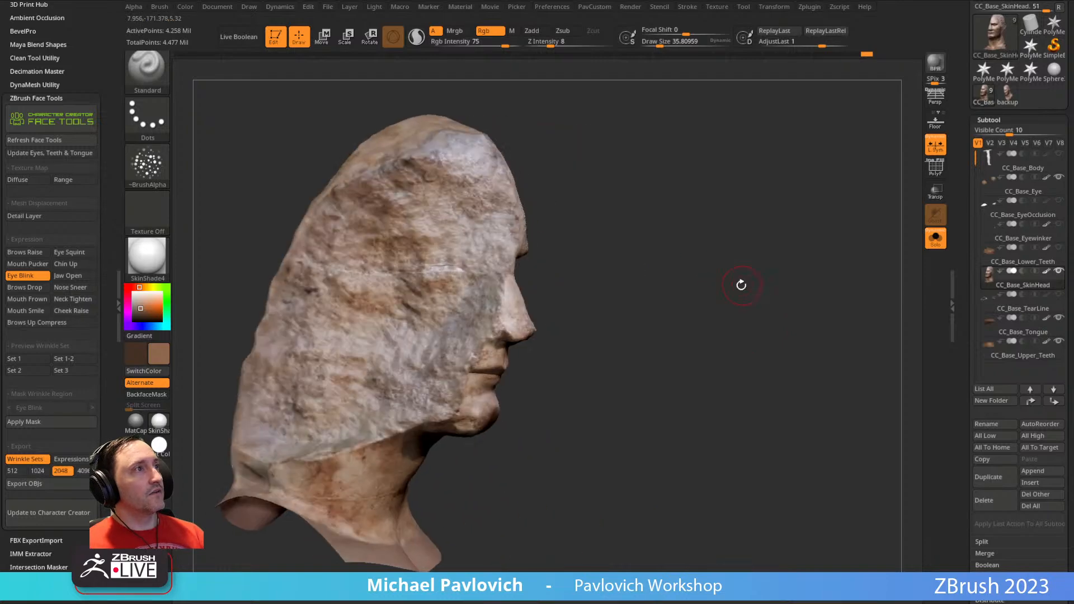
- Choose the Morph brush and activate the Jaw Open expression
{"action": "key", "text": "b"}
{"action": "key", "text": "m"}
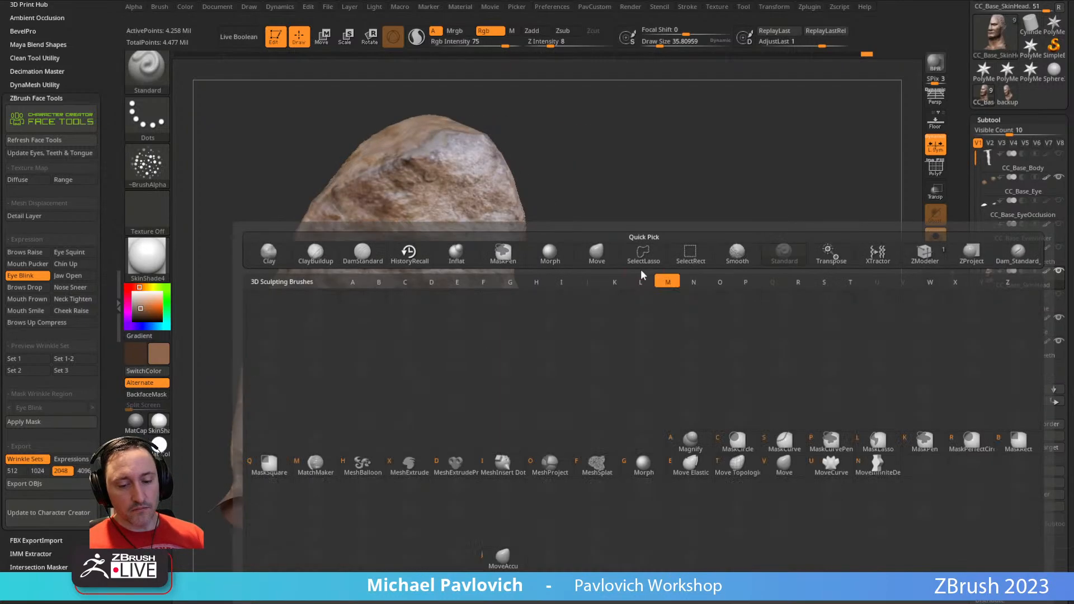
{"action": "key", "text": "o"}
{"action": "left_click_drag", "start_coordinate": [643, 249], "coordinate": [598, 251]}
{"action": "left_click", "coordinate": [71, 274]}
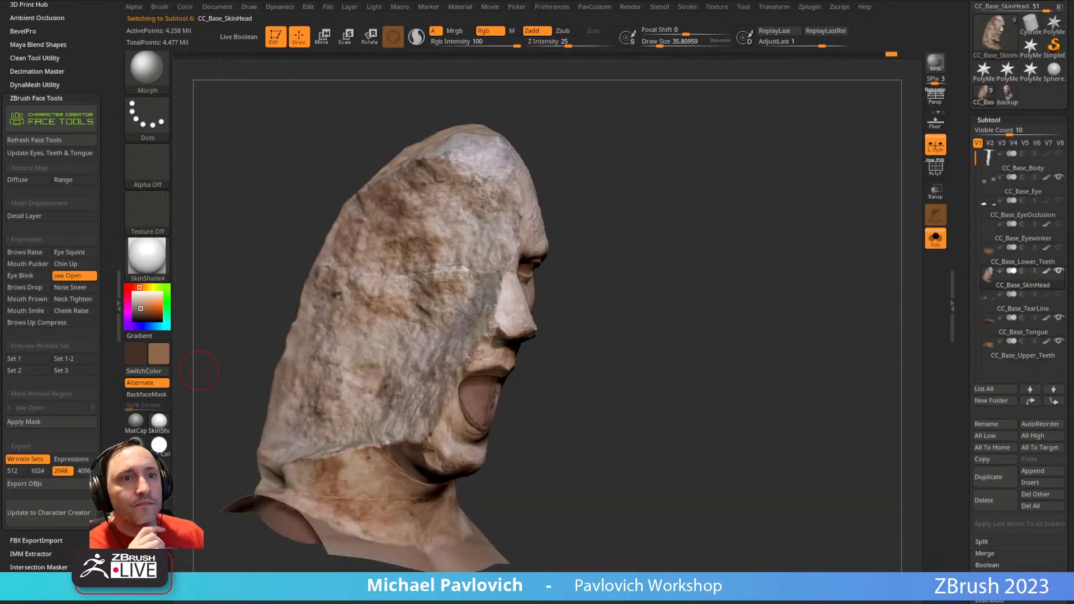
- Leave Solo mode and update the eyes, teeth and tongue to match the open jaw
{"action": "left_click_drag", "start_coordinate": [727, 246], "coordinate": [854, 237]}
{"action": "left_click", "coordinate": [927, 249]}
{"action": "left_click_drag", "start_coordinate": [779, 285], "coordinate": [305, 273]}
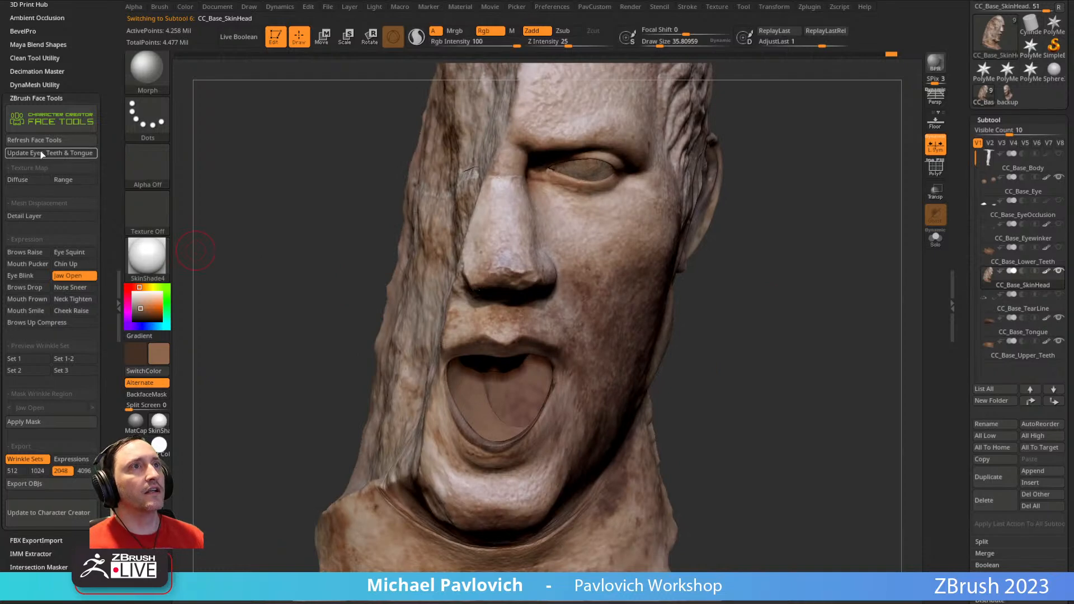
{"action": "left_click_drag", "start_coordinate": [774, 312], "coordinate": [844, 259]}
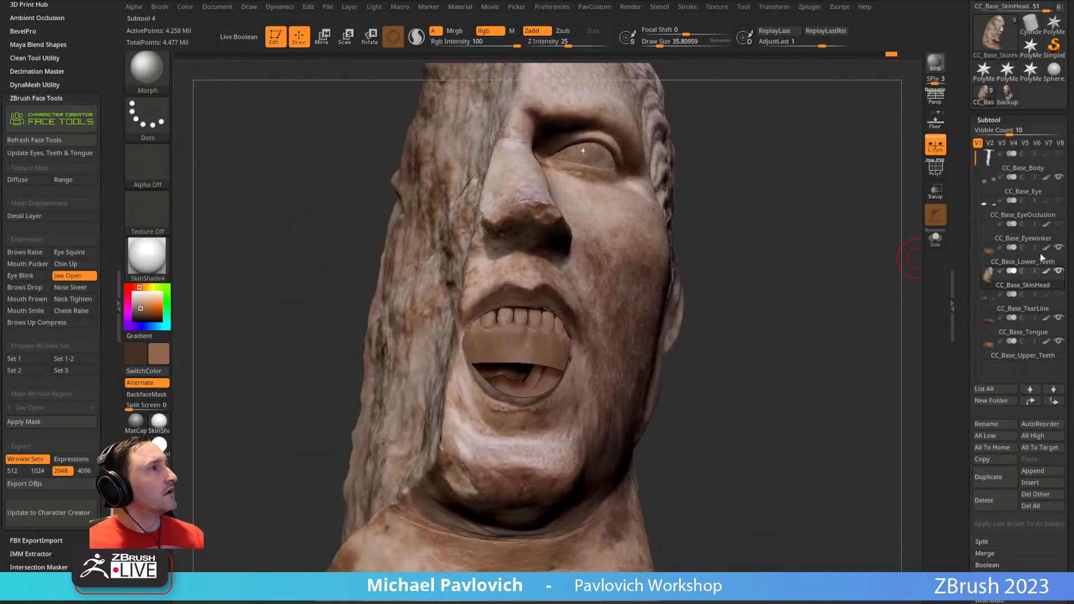
- Select the lower teeth subtool and switch to the Move brush at draw size about 172
{"action": "mouse_move", "coordinate": [833, 318]}
{"action": "left_mouse_down"}
{"action": "mouse_move", "coordinate": [858, 310]}
{"action": "mouse_move", "coordinate": [704, 341]}
{"action": "mouse_move", "coordinate": [780, 325]}
{"action": "left_mouse_up"}
{"action": "left_click", "coordinate": [509, 380], "text": "alt"}
{"action": "key", "text": "b"}
{"action": "key", "text": "m"}
{"action": "key", "text": "v"}
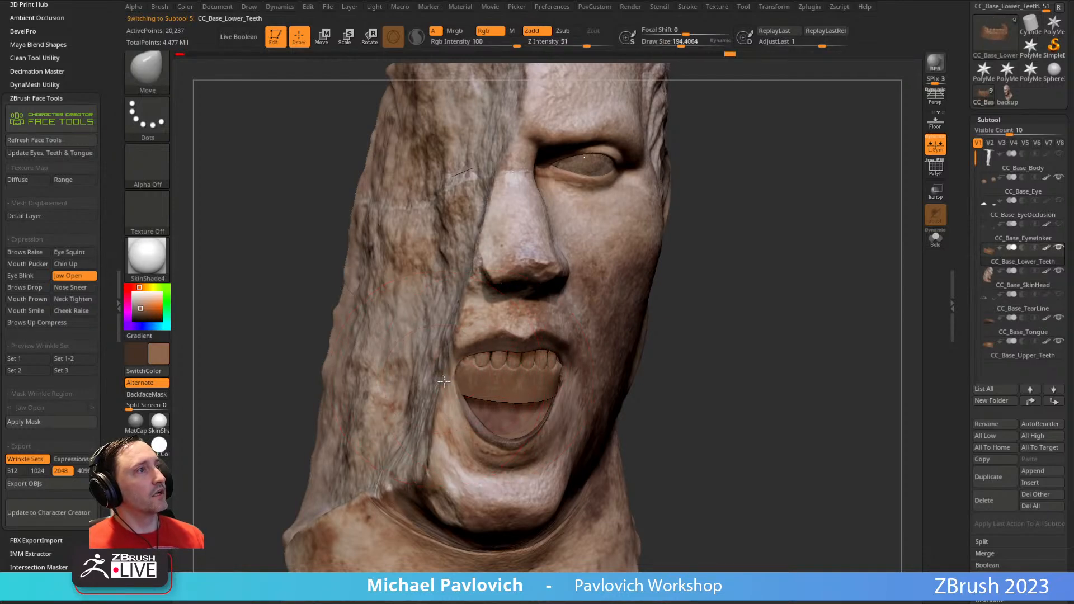
{"action": "left_click_drag", "start_coordinate": [691, 342], "coordinate": [766, 332]}
{"action": "key", "text": "["}
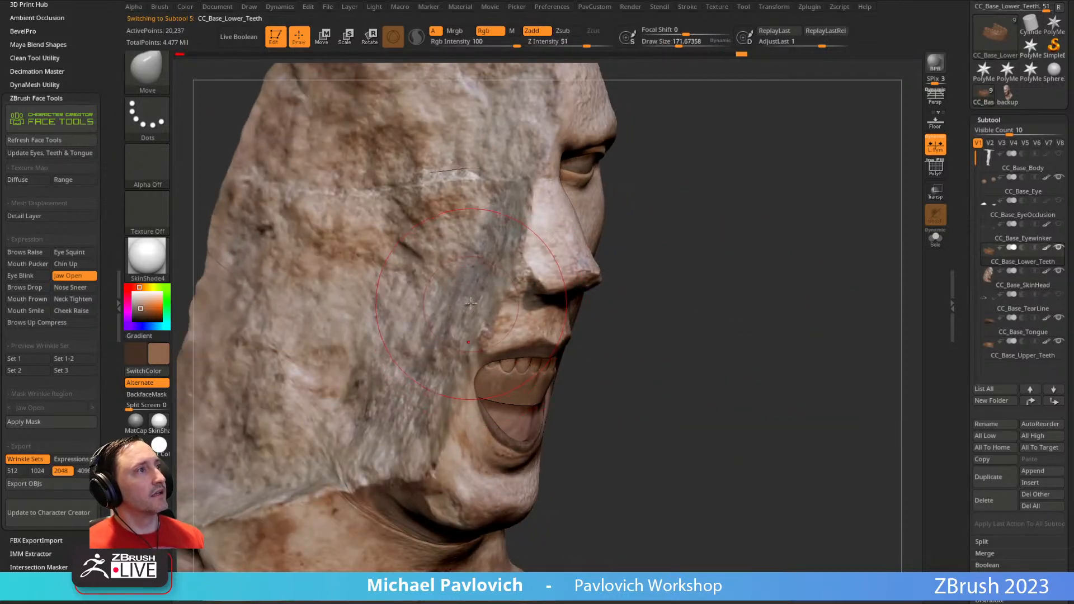
- Select the upper teeth, then reselect the CC_Base_SkinHead subtool and reduce the Move brush to draw size about 38
{"action": "left_click", "coordinate": [470, 304], "text": "alt"}
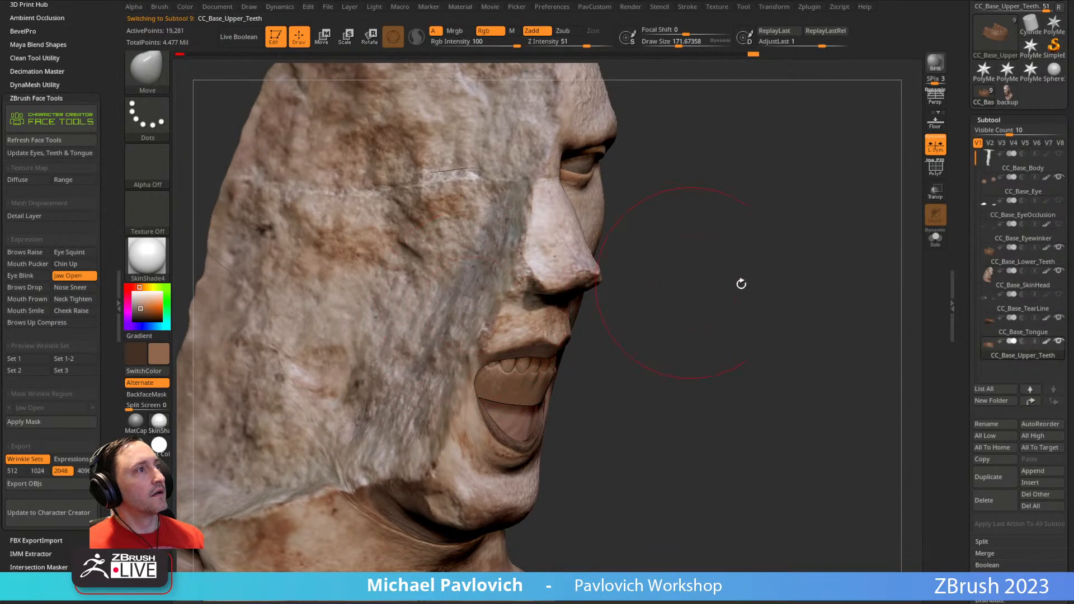
{"action": "left_click_drag", "start_coordinate": [690, 282], "coordinate": [615, 299]}
{"action": "left_click_drag", "start_coordinate": [876, 330], "coordinate": [901, 331]}
{"action": "key", "text": "s"}
{"action": "left_click_drag", "start_coordinate": [666, 348], "coordinate": [657, 348]}
{"action": "left_click", "coordinate": [657, 348], "text": "alt"}
{"action": "left_click_drag", "start_coordinate": [795, 343], "coordinate": [742, 340]}
{"action": "key", "text": "s"}
{"action": "mouse_move", "coordinate": [744, 339]}
{"action": "left_mouse_down"}
{"action": "mouse_move", "coordinate": [760, 338]}
{"action": "mouse_move", "coordinate": [755, 324]}
{"action": "left_mouse_up"}
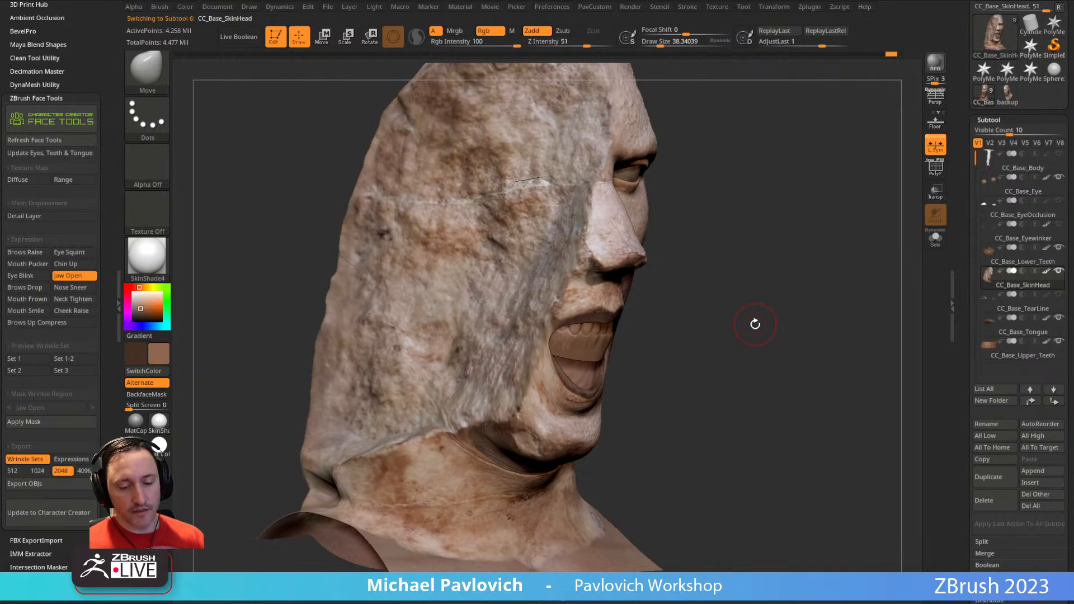
- Switch to the Morph brush and restore the rough stone beside the eye and cheek, enlarging the draw size to about 95
{"action": "key", "text": "b"}
{"action": "key", "text": "m"}
{"action": "key", "text": "o"}
{"action": "left_click_drag", "start_coordinate": [744, 254], "coordinate": [769, 336], "text": "alt"}
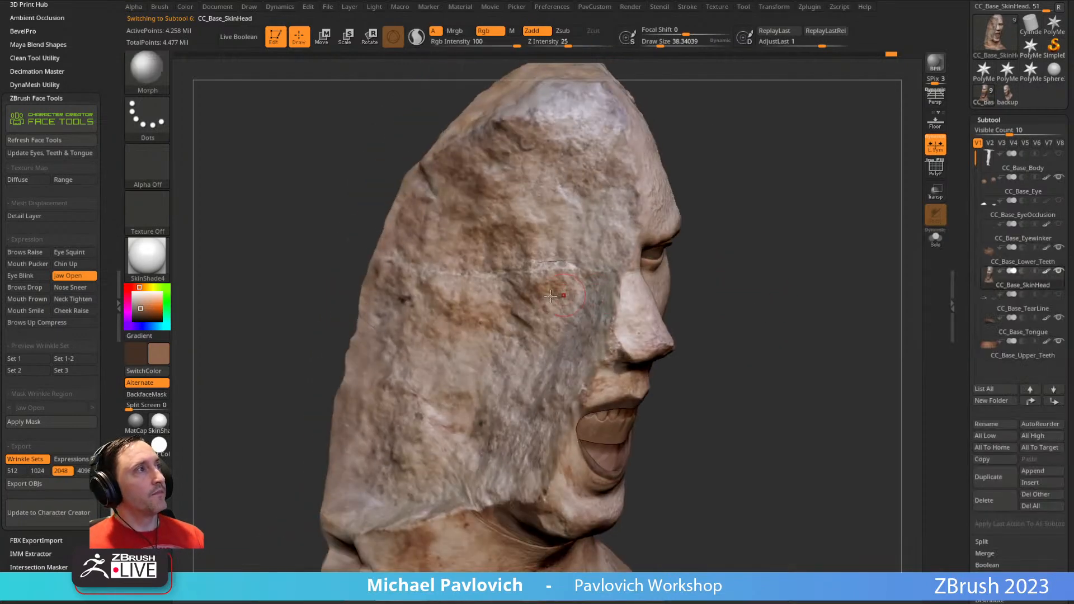
{"action": "left_click_drag", "start_coordinate": [543, 290], "coordinate": [510, 338]}
{"action": "mouse_move", "coordinate": [762, 286]}
{"action": "left_mouse_down", "text": "alt"}
{"action": "mouse_move", "coordinate": [760, 225]}
{"action": "mouse_move", "coordinate": [784, 225]}
{"action": "left_mouse_up", "text": "alt"}
{"action": "mouse_move", "coordinate": [547, 283]}
{"action": "left_mouse_down"}
{"action": "mouse_move", "coordinate": [529, 317]}
{"action": "mouse_move", "coordinate": [499, 314]}
{"action": "mouse_move", "coordinate": [518, 365]}
{"action": "left_mouse_up"}
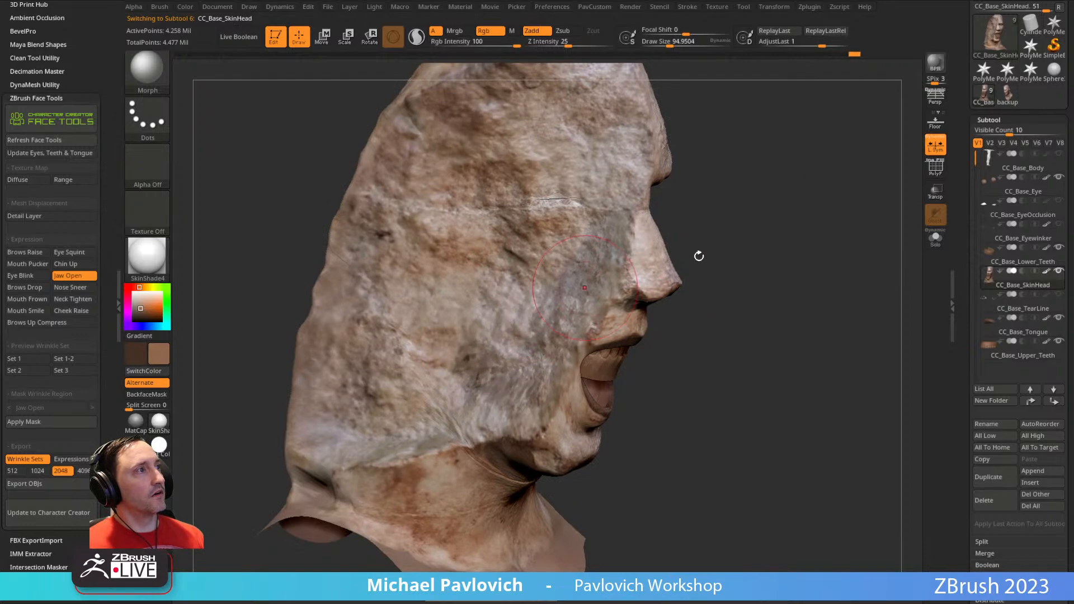
- Morph back the stone across the side and rear of the head on the Jaw Open expression
{"action": "left_click_drag", "start_coordinate": [765, 314], "coordinate": [789, 314]}
{"action": "mouse_move", "coordinate": [442, 334]}
{"action": "left_mouse_down"}
{"action": "mouse_move", "coordinate": [512, 351]}
{"action": "mouse_move", "coordinate": [406, 327]}
{"action": "mouse_move", "coordinate": [342, 346]}
{"action": "left_mouse_up"}
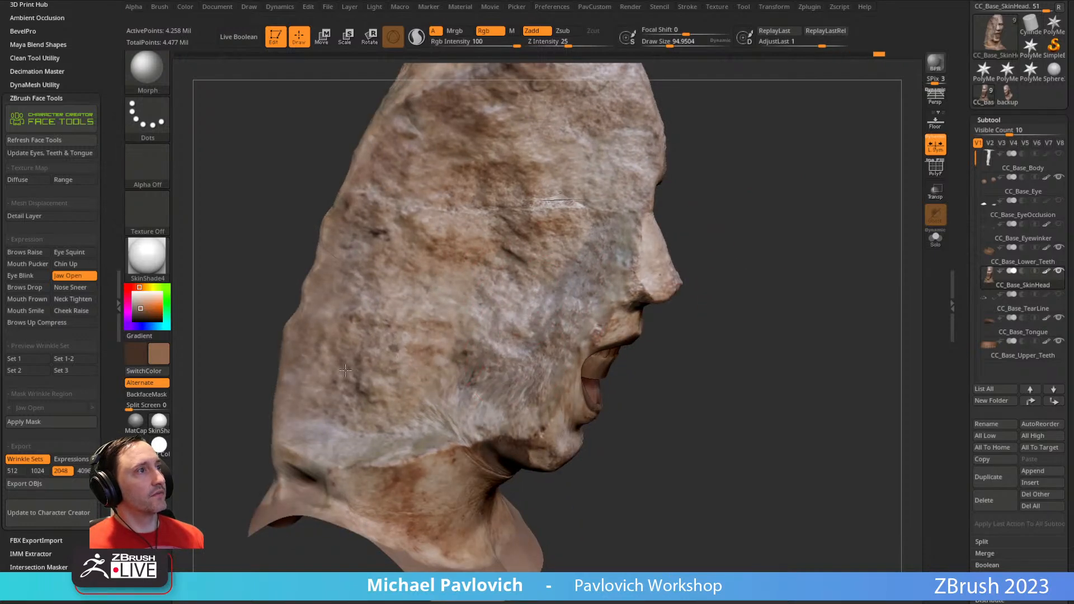
{"action": "left_click_drag", "start_coordinate": [430, 319], "coordinate": [446, 249]}
{"action": "left_click_drag", "start_coordinate": [709, 202], "coordinate": [736, 200]}
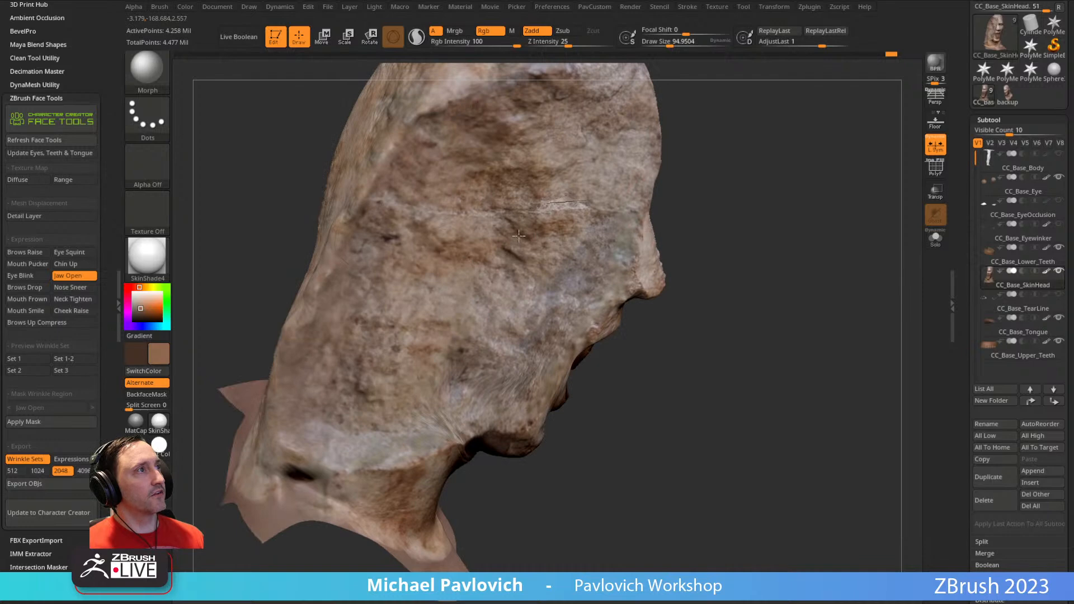
{"action": "left_click_drag", "start_coordinate": [390, 412], "coordinate": [400, 409]}
{"action": "left_click_drag", "start_coordinate": [713, 246], "coordinate": [671, 247]}
- Restore the lower stone surface near the jaw with further Morph strokes
{"action": "left_click_drag", "start_coordinate": [447, 414], "coordinate": [492, 335]}
{"action": "left_click_drag", "start_coordinate": [727, 251], "coordinate": [694, 251]}
{"action": "mouse_move", "coordinate": [416, 341]}
{"action": "left_mouse_down"}
{"action": "mouse_move", "coordinate": [425, 366]}
{"action": "mouse_move", "coordinate": [475, 408]}
{"action": "left_mouse_up"}
{"action": "left_click_drag", "start_coordinate": [777, 274], "coordinate": [749, 294]}
{"action": "left_click_drag", "start_coordinate": [454, 387], "coordinate": [455, 421]}
{"action": "mouse_move", "coordinate": [861, 260]}
{"action": "left_mouse_down"}
{"action": "mouse_move", "coordinate": [777, 266]}
{"action": "mouse_move", "coordinate": [800, 263]}
{"action": "left_mouse_up"}
- Activate the Brows Drop expression and choose the Morph brush at draw size about 76
{"action": "left_click", "coordinate": [24, 289]}
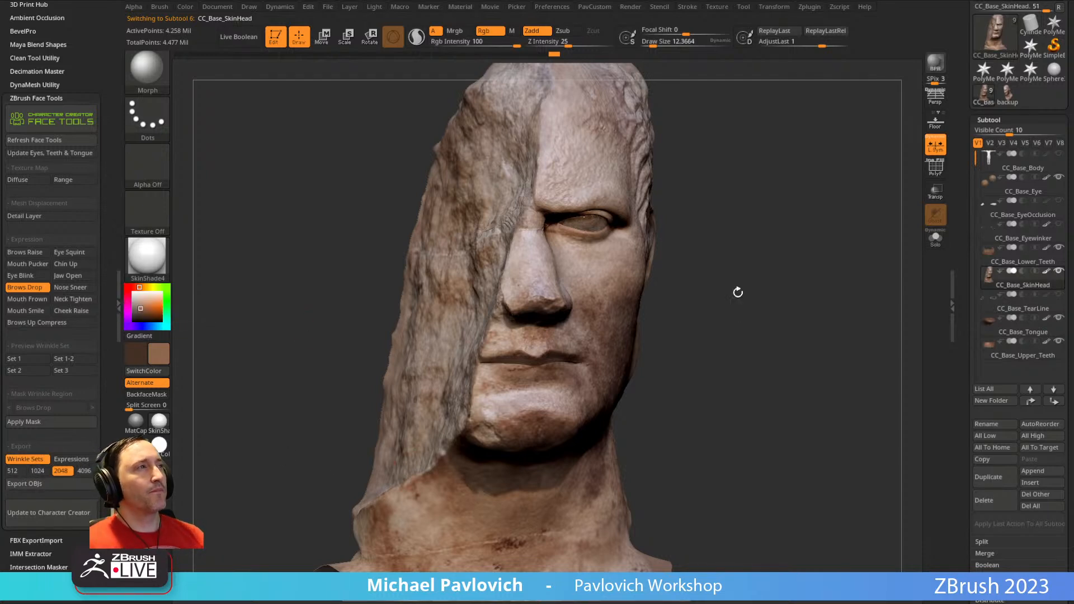
{"action": "left_click_drag", "start_coordinate": [744, 304], "coordinate": [772, 303]}
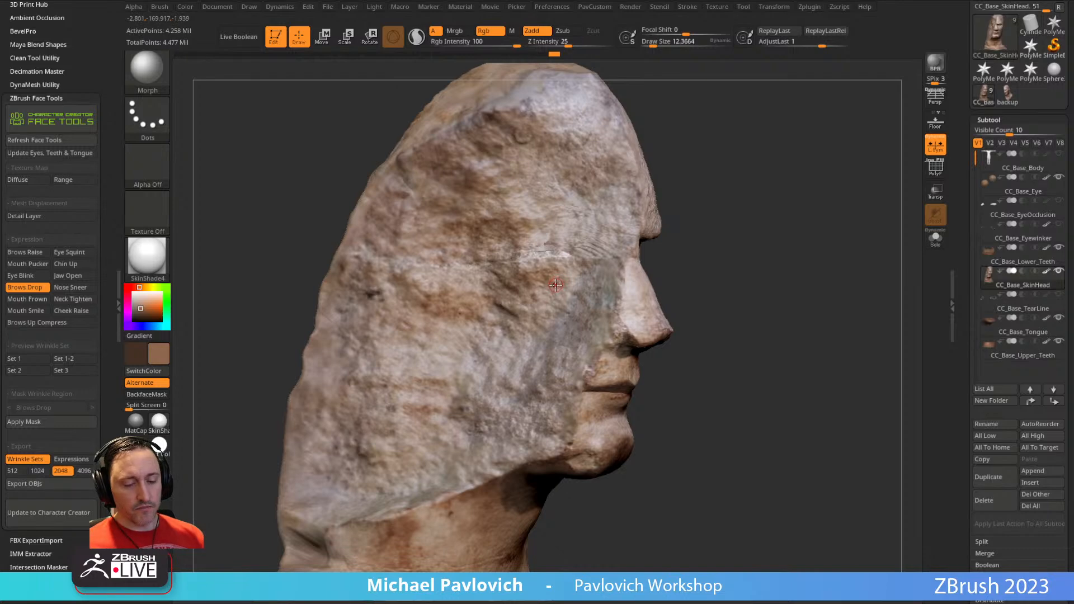
{"action": "key", "text": "b"}
{"action": "key", "text": "m"}
{"action": "key", "text": "o"}
{"action": "key", "text": "s"}
{"action": "left_click", "coordinate": [523, 301]}
- Restore the stone surface beside the brow and up to the forehead on the Brows Drop expression
{"action": "left_click_drag", "start_coordinate": [772, 215], "coordinate": [721, 228]}
{"action": "left_click_drag", "start_coordinate": [520, 267], "coordinate": [561, 260]}
{"action": "left_click_drag", "start_coordinate": [706, 213], "coordinate": [671, 263], "text": "alt"}
{"action": "mouse_move", "coordinate": [540, 288]}
{"action": "left_mouse_down"}
{"action": "mouse_move", "coordinate": [544, 304]}
{"action": "mouse_move", "coordinate": [564, 279]}
{"action": "mouse_move", "coordinate": [562, 255]}
{"action": "left_mouse_up"}
{"action": "left_click_drag", "start_coordinate": [630, 217], "coordinate": [620, 200]}
{"action": "mouse_move", "coordinate": [537, 240]}
{"action": "left_mouse_down"}
{"action": "mouse_move", "coordinate": [545, 222]}
{"action": "mouse_move", "coordinate": [550, 237]}
{"action": "mouse_move", "coordinate": [554, 202]}
{"action": "left_mouse_up"}
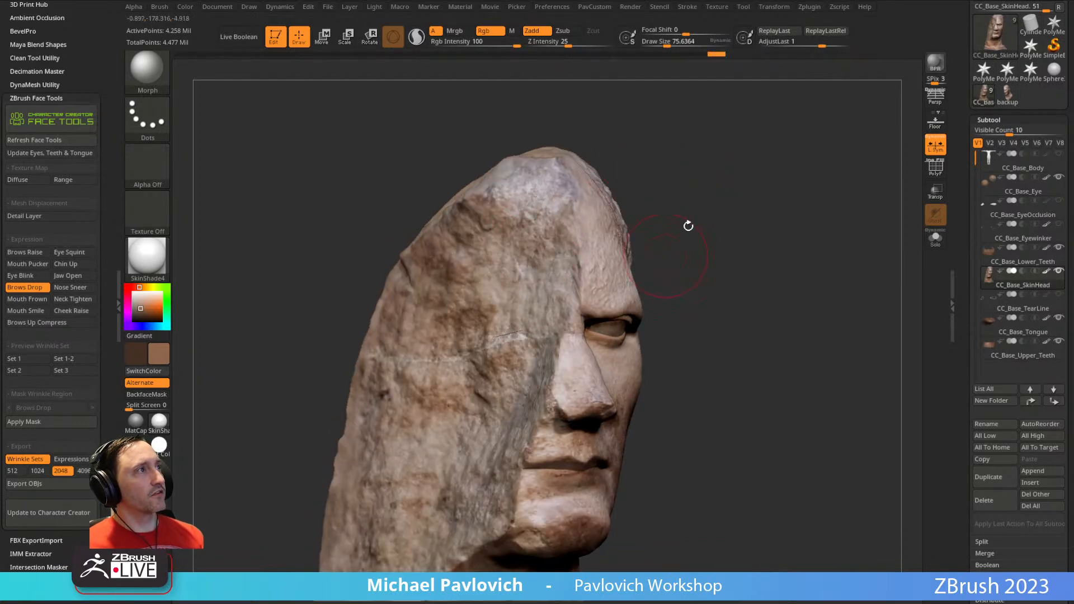
- Set the Morph brush to draw size about 62 and restore the stone along the upper forehead edge
{"action": "left_click_drag", "start_coordinate": [663, 257], "coordinate": [607, 267]}
{"action": "key", "text": "s"}
{"action": "left_click", "coordinate": [599, 269]}
{"action": "left_click_drag", "start_coordinate": [741, 204], "coordinate": [805, 193]}
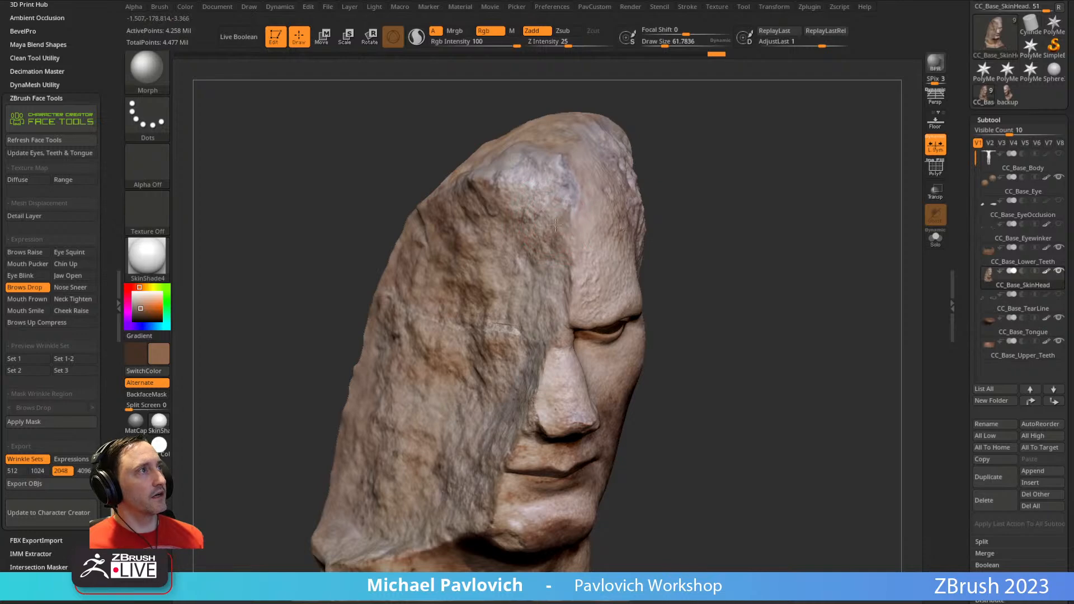
{"action": "mouse_move", "coordinate": [547, 186]}
{"action": "left_mouse_down"}
{"action": "mouse_move", "coordinate": [485, 204]}
{"action": "mouse_move", "coordinate": [551, 154]}
{"action": "left_mouse_up"}
{"action": "left_click_drag", "start_coordinate": [660, 148], "coordinate": [716, 137]}
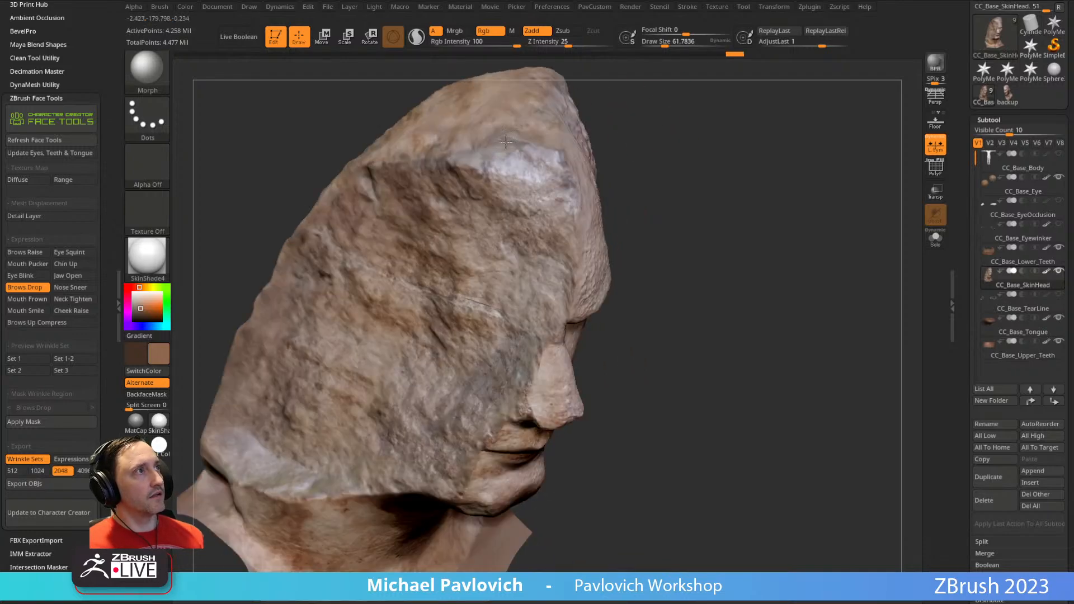
- Morph back the stone's top ridge and its rear side
{"action": "left_click_drag", "start_coordinate": [382, 179], "coordinate": [376, 178]}
{"action": "left_click_drag", "start_coordinate": [580, 111], "coordinate": [509, 111]}
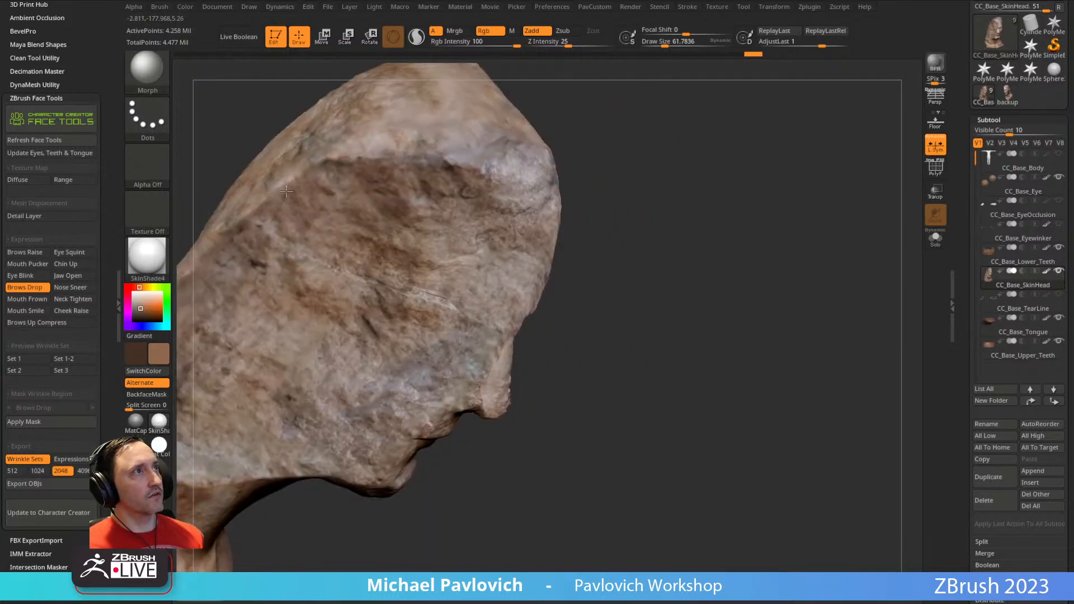
{"action": "left_click_drag", "start_coordinate": [412, 159], "coordinate": [415, 160]}
{"action": "mouse_move", "coordinate": [646, 160]}
{"action": "left_mouse_down", "text": "alt"}
{"action": "mouse_move", "coordinate": [769, 170]}
{"action": "mouse_move", "coordinate": [753, 180]}
{"action": "left_mouse_up", "text": "alt"}
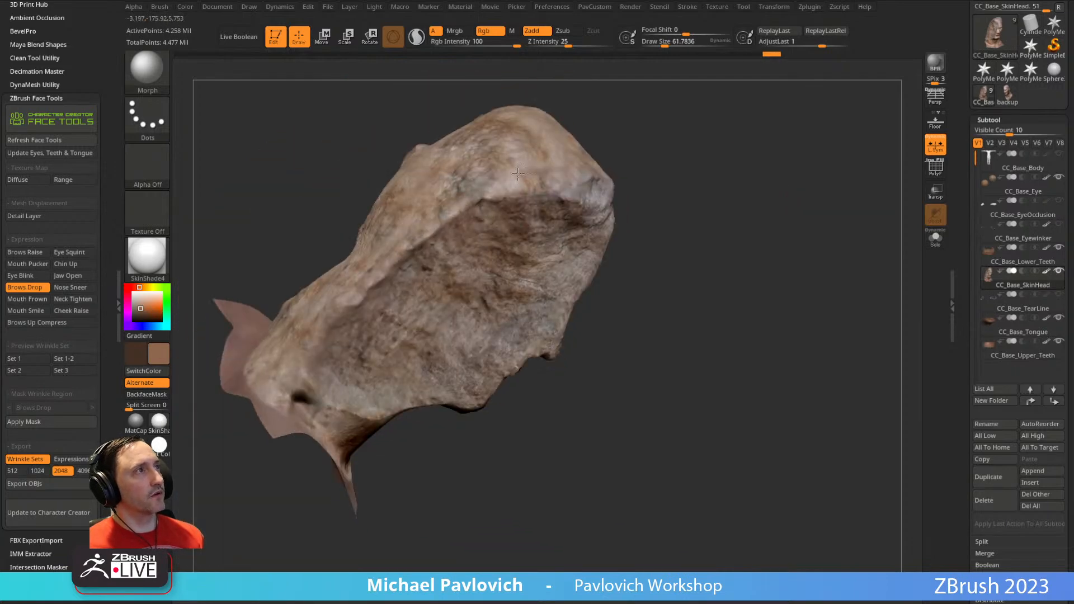
{"action": "left_click_drag", "start_coordinate": [508, 226], "coordinate": [510, 225]}
{"action": "mouse_move", "coordinate": [693, 174]}
{"action": "left_mouse_down"}
{"action": "mouse_move", "coordinate": [731, 200]}
{"action": "mouse_move", "coordinate": [730, 222]}
{"action": "left_mouse_up"}
{"action": "mouse_move", "coordinate": [467, 280]}
{"action": "left_mouse_down"}
{"action": "mouse_move", "coordinate": [482, 274]}
{"action": "mouse_move", "coordinate": [440, 250]}
{"action": "left_mouse_up"}
{"action": "mouse_move", "coordinate": [682, 232]}
{"action": "left_mouse_down", "text": "alt"}
{"action": "mouse_move", "coordinate": [684, 198]}
{"action": "mouse_move", "coordinate": [679, 221]}
{"action": "left_mouse_up", "text": "alt"}
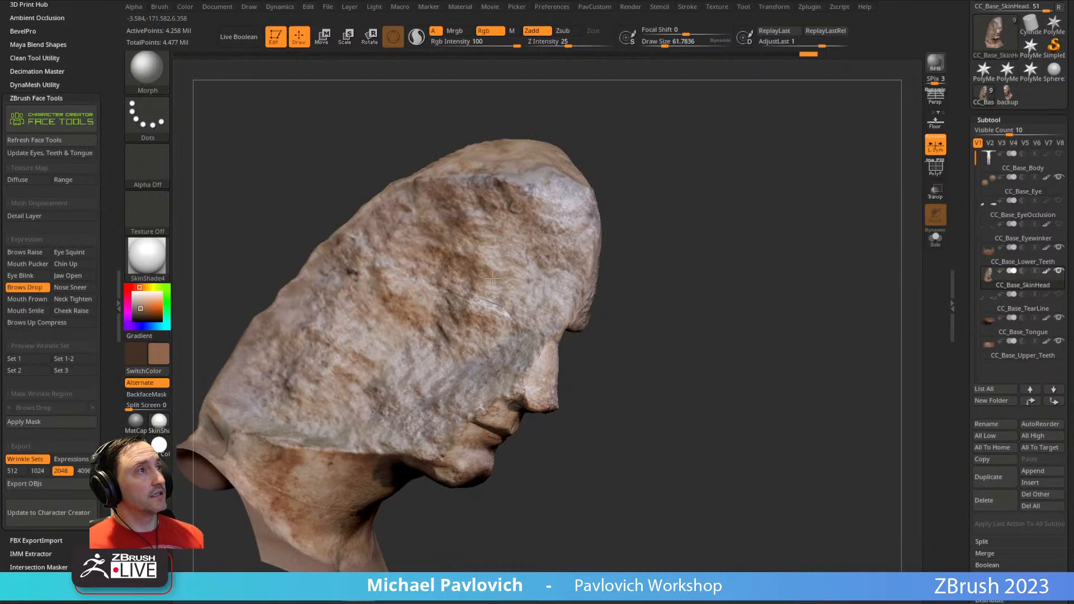
- Restore the middle of the stone side next to the eye and nose with the Morph brush
{"action": "left_click_drag", "start_coordinate": [467, 309], "coordinate": [517, 274]}
{"action": "left_click_drag", "start_coordinate": [671, 224], "coordinate": [681, 235], "text": "alt"}
{"action": "mouse_move", "coordinate": [520, 288]}
{"action": "left_mouse_down"}
{"action": "mouse_move", "coordinate": [509, 364]}
{"action": "mouse_move", "coordinate": [537, 362]}
{"action": "left_mouse_up"}
{"action": "left_click_drag", "start_coordinate": [753, 244], "coordinate": [685, 249]}
{"action": "left_click_drag", "start_coordinate": [540, 307], "coordinate": [544, 255]}
- Finish morphing back the stone's upper edge, forehead border and lower side for Brows Drop
{"action": "left_click_drag", "start_coordinate": [407, 186], "coordinate": [476, 193]}
{"action": "left_click_drag", "start_coordinate": [528, 224], "coordinate": [537, 299]}
{"action": "left_click_drag", "start_coordinate": [592, 212], "coordinate": [592, 262]}
{"action": "left_click_drag", "start_coordinate": [682, 220], "coordinate": [682, 196]}
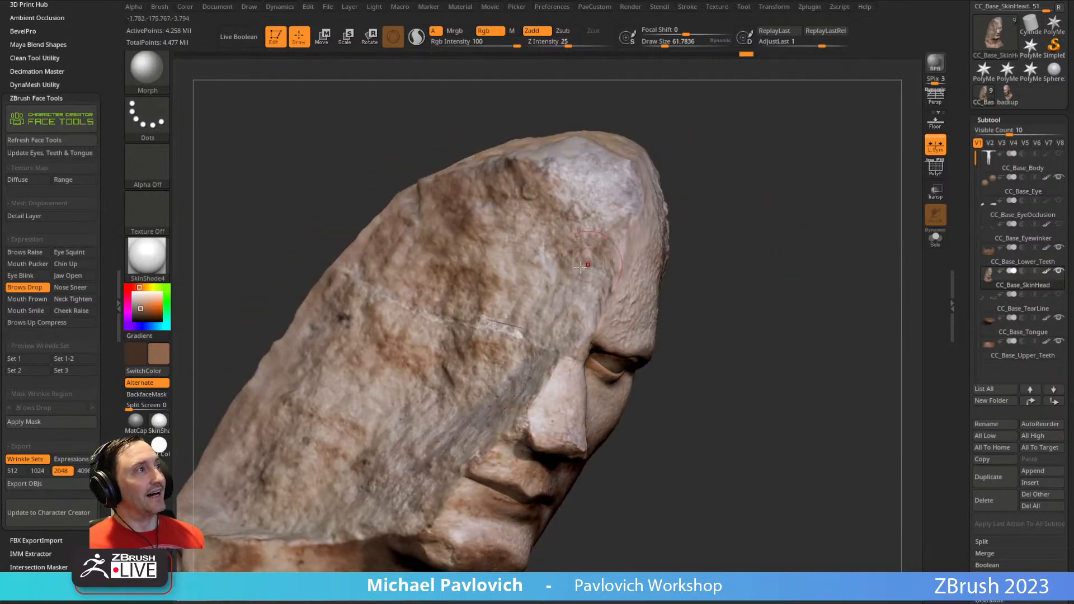
{"action": "left_click_drag", "start_coordinate": [451, 396], "coordinate": [462, 373]}
{"action": "mouse_move", "coordinate": [784, 267]}
{"action": "left_mouse_down"}
{"action": "mouse_move", "coordinate": [789, 249]}
{"action": "mouse_move", "coordinate": [632, 242]}
{"action": "left_mouse_up"}
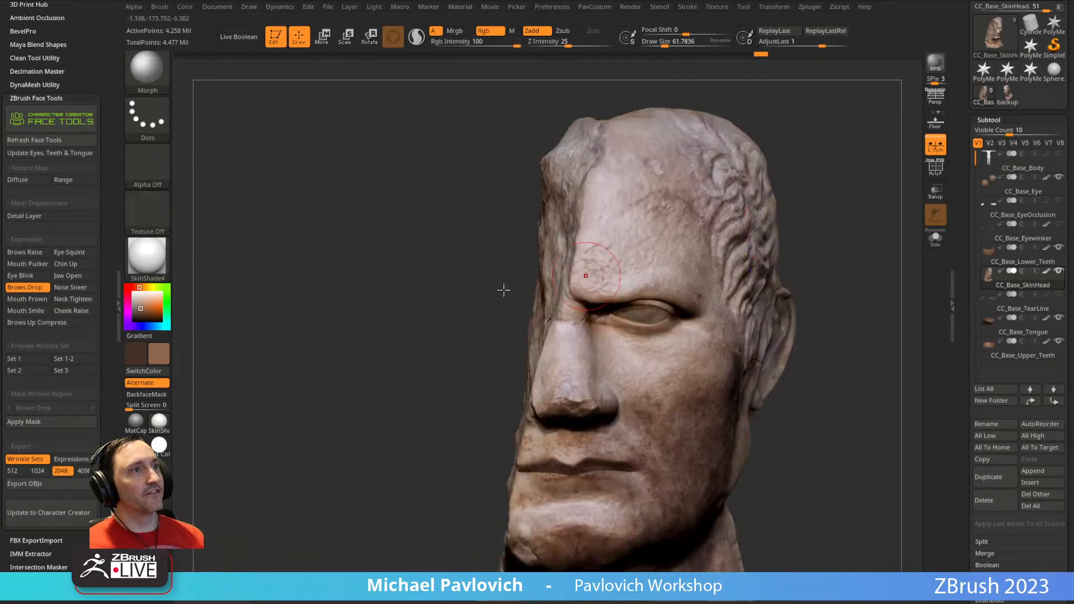
- Activate the Nose Sneer expression and ready an enlarged Morph brush for the skin head
{"action": "left_click", "coordinate": [78, 287]}
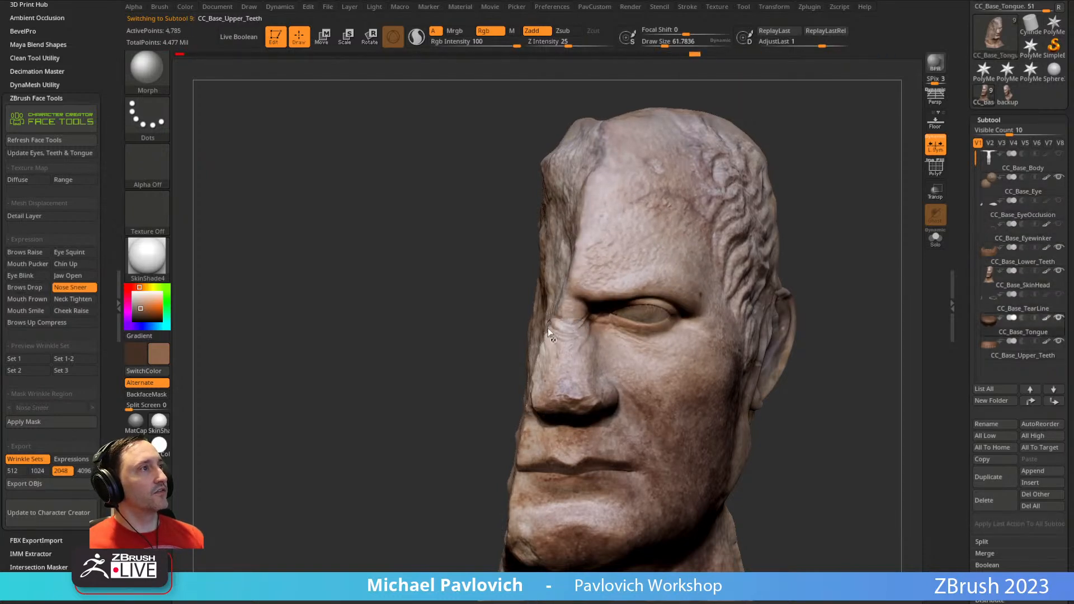
{"action": "left_click_drag", "start_coordinate": [811, 264], "coordinate": [786, 246]}
{"action": "key", "text": "b"}
{"action": "key", "text": "m"}
{"action": "key", "text": "o"}
{"action": "key", "text": "]"}
- Restore the stone edge beside the brow and nose with the Morph brush at draw size about 44
{"action": "mouse_move", "coordinate": [551, 307]}
{"action": "left_mouse_down"}
{"action": "mouse_move", "coordinate": [572, 305]}
{"action": "mouse_move", "coordinate": [588, 321]}
{"action": "mouse_move", "coordinate": [616, 266]}
{"action": "left_mouse_up"}
{"action": "right_click_drag", "start_coordinate": [614, 258], "coordinate": [597, 235], "text": "ctrl"}
{"action": "key", "text": "]"}
{"action": "left_click_drag", "start_coordinate": [601, 251], "coordinate": [605, 285]}
- Enlarge the Morph brush to draw size about 103 and restore the broad stone side of the Nose Sneer expression
{"action": "mouse_move", "coordinate": [604, 285]}
{"action": "right_mouse_down"}
{"action": "mouse_move", "coordinate": [601, 239]}
{"action": "mouse_move", "coordinate": [680, 129]}
{"action": "right_mouse_up"}
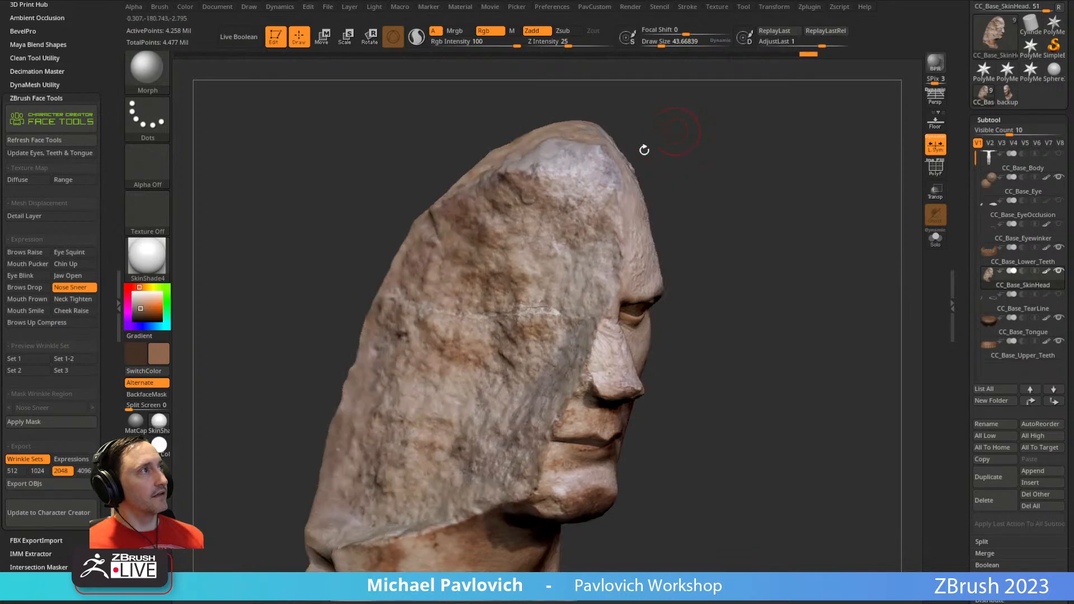
{"action": "right_click_drag", "start_coordinate": [529, 175], "coordinate": [546, 145], "text": "alt"}
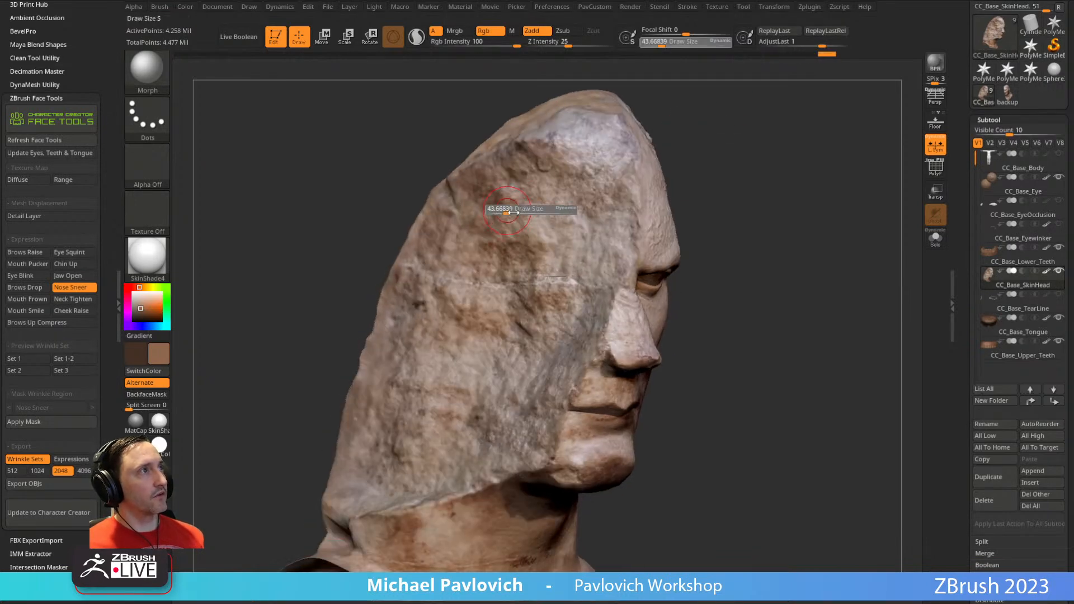
{"action": "right_click_drag", "start_coordinate": [496, 224], "coordinate": [497, 160]}
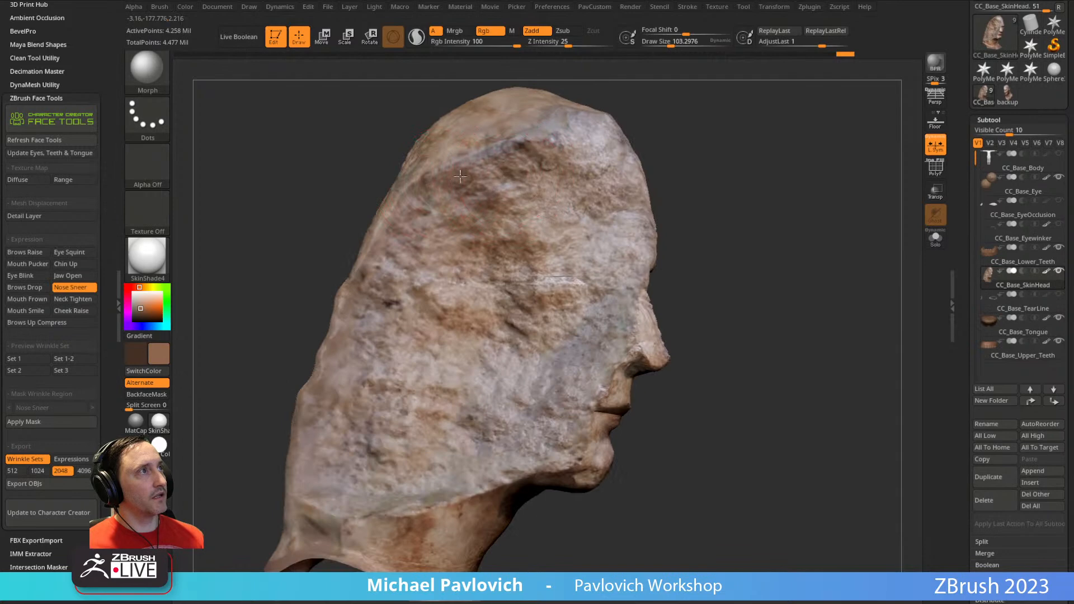
{"action": "right_click_drag", "start_coordinate": [722, 225], "coordinate": [343, 242]}
- Undo the recent Morph strokes on the Nose Sneer expression
{"action": "key", "text": "ctrl+z"}
{"action": "key", "text": "ctrl+z"}
{"action": "key", "text": "ctrl+z"}
{"action": "key", "text": "ctrl+z"}
{"action": "key", "text": "ctrl+z"}
{"action": "key", "text": "ctrl+z"}
{"action": "key", "text": "ctrl+z"}
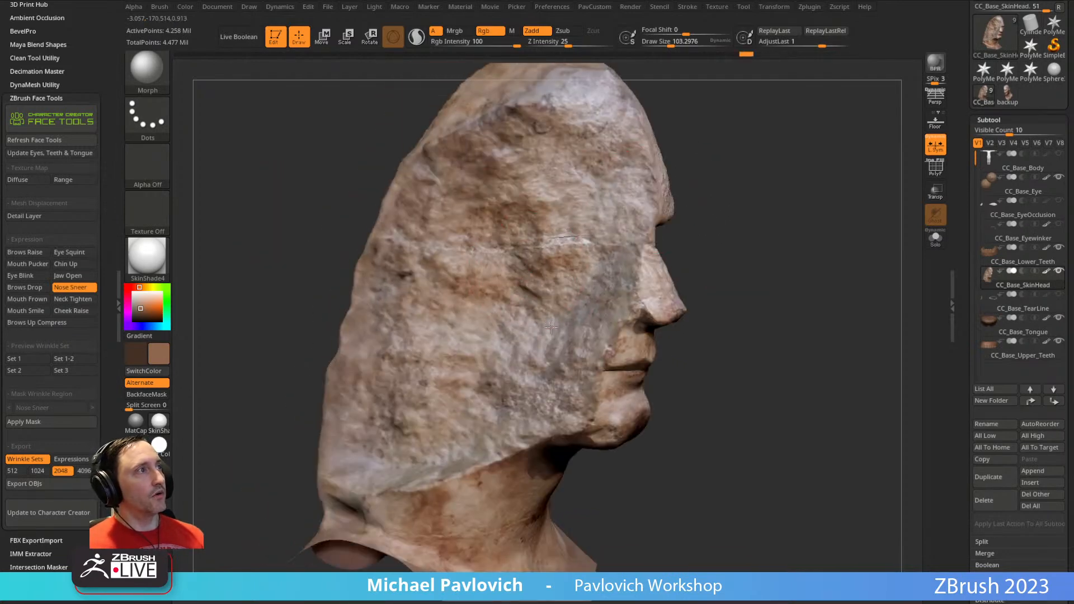
- Reduce the Morph brush to draw size about 55 and redo the undone strokes around the nose's stone edge
{"action": "right_click_drag", "start_coordinate": [623, 252], "coordinate": [579, 276]}
{"action": "right_click_drag", "start_coordinate": [698, 233], "coordinate": [472, 330], "text": "ctrl"}
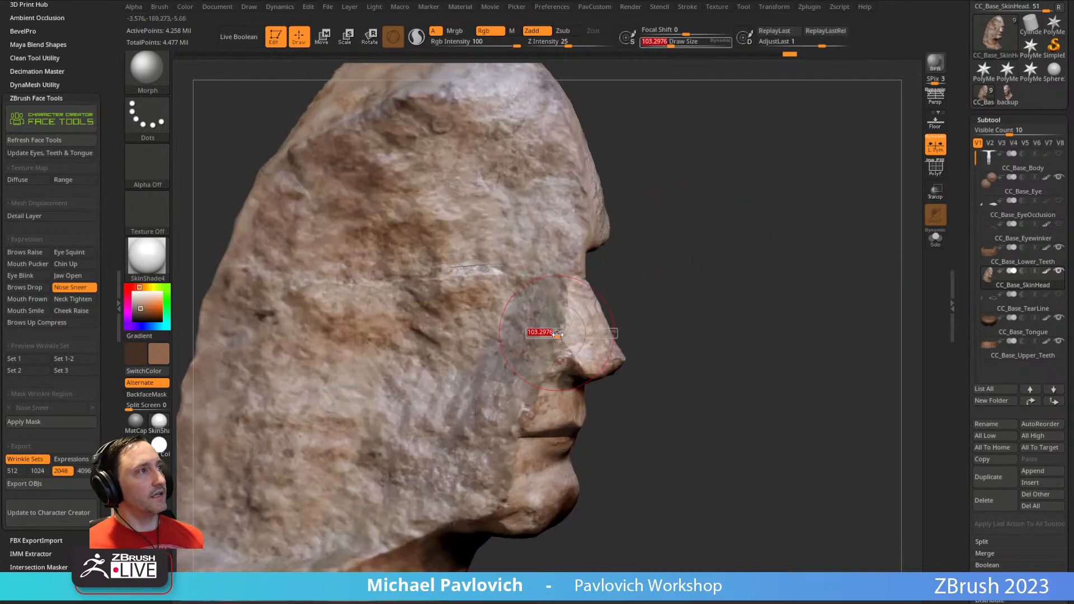
{"action": "key", "text": "ctrl+shift+z"}
{"action": "key", "text": "ctrl+shift+z"}
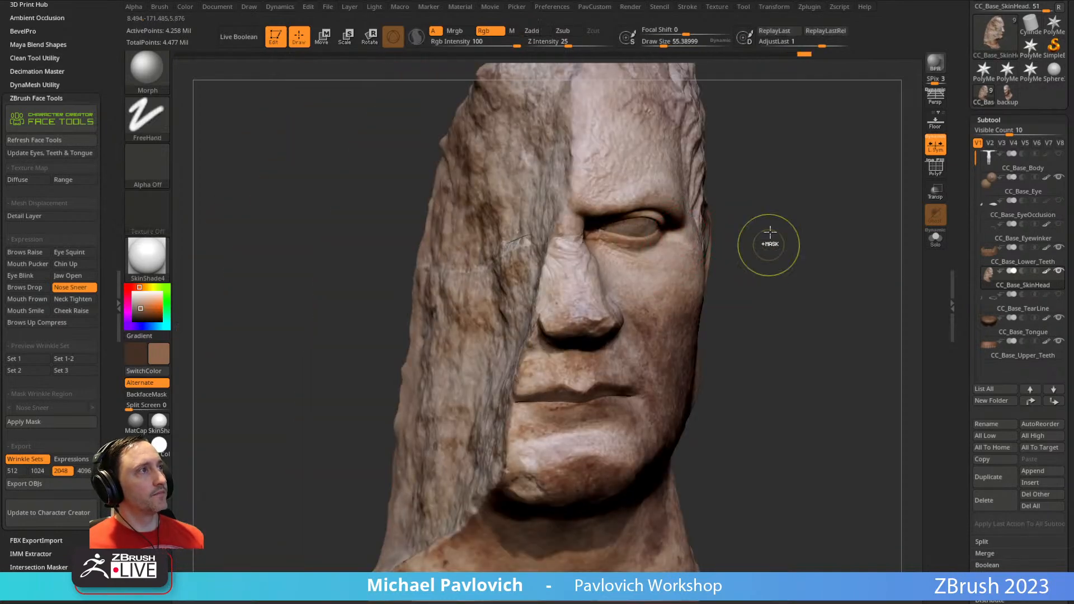
{"action": "key", "text": "ctrl+z"}
{"action": "key", "text": "ctrl+shift+z"}
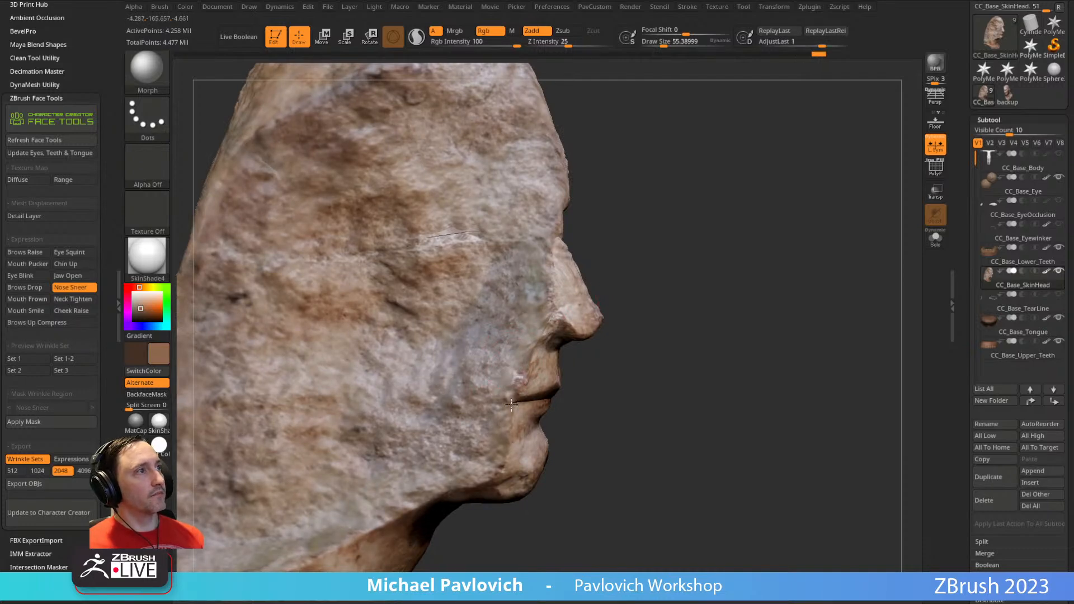
{"action": "key", "text": "ctrl+shift+z"}
{"action": "key", "text": "ctrl+shift+z"}
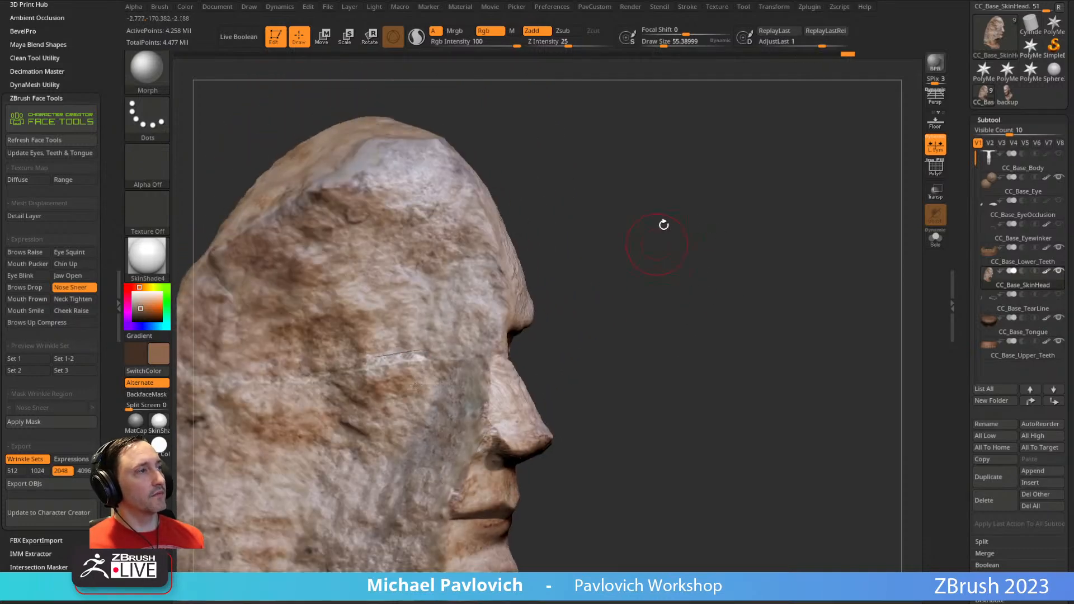
- Switch to the Standard brush without an alpha, sample a skin colour and paint near the inner eye at RGB intensity 75
{"action": "key", "text": "1"}
{"action": "mouse_move", "coordinate": [757, 251]}
{"action": "left_mouse_down"}
{"action": "mouse_move", "coordinate": [738, 233]}
{"action": "mouse_move", "coordinate": [743, 254]}
{"action": "mouse_move", "coordinate": [724, 227]}
{"action": "left_mouse_up"}
{"action": "left_click", "coordinate": [148, 166]}
{"action": "left_click", "coordinate": [187, 182]}
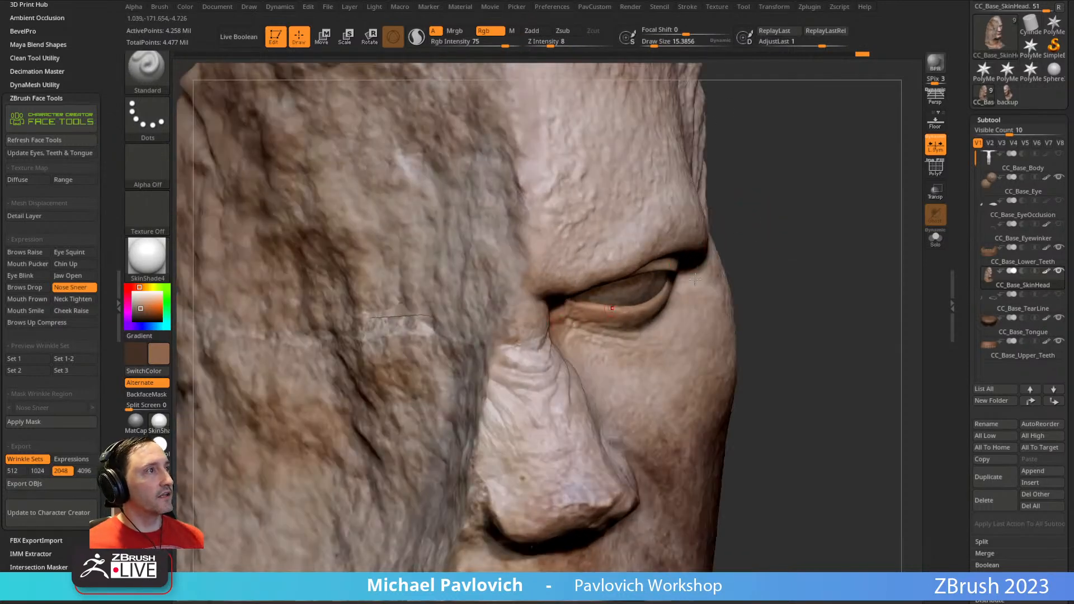
{"action": "left_click_drag", "start_coordinate": [627, 302], "coordinate": [590, 349]}
{"action": "key", "text": "c"}
{"action": "left_click_drag", "start_coordinate": [540, 318], "coordinate": [543, 301]}
- Set the draw size to about 14 and paint sampled brown into the wrinkles on the nose bridge
{"action": "right_click_drag", "start_coordinate": [543, 301], "coordinate": [466, 367]}
{"action": "left_click", "coordinate": [440, 354]}
{"action": "key", "text": "s"}
{"action": "right_click_drag", "start_coordinate": [489, 307], "coordinate": [457, 392]}
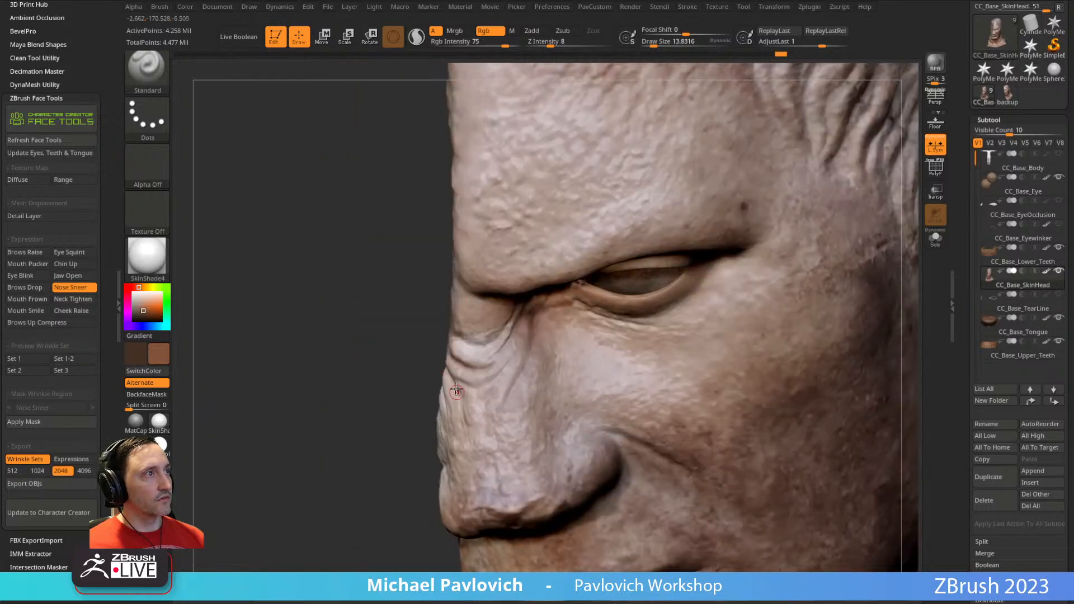
{"action": "left_click_drag", "start_coordinate": [504, 351], "coordinate": [502, 351]}
{"action": "mouse_move", "coordinate": [422, 372]}
{"action": "right_mouse_down"}
{"action": "mouse_move", "coordinate": [526, 323]}
{"action": "mouse_move", "coordinate": [417, 407]}
{"action": "mouse_move", "coordinate": [537, 334]}
{"action": "right_mouse_up"}
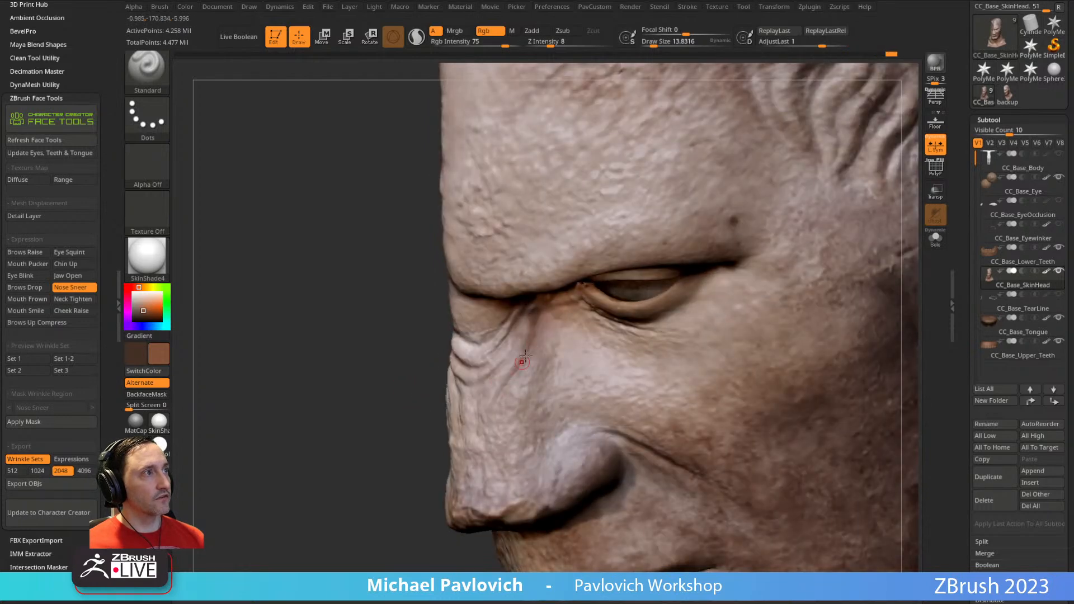
- Continue painting the creases down the side of the nose below the bridge
{"action": "right_click_drag", "start_coordinate": [391, 456], "coordinate": [467, 383]}
{"action": "mouse_move", "coordinate": [812, 314]}
{"action": "right_mouse_down"}
{"action": "mouse_move", "coordinate": [738, 317]}
{"action": "mouse_move", "coordinate": [747, 336]}
{"action": "mouse_move", "coordinate": [712, 338]}
{"action": "mouse_move", "coordinate": [763, 334]}
{"action": "right_mouse_up"}
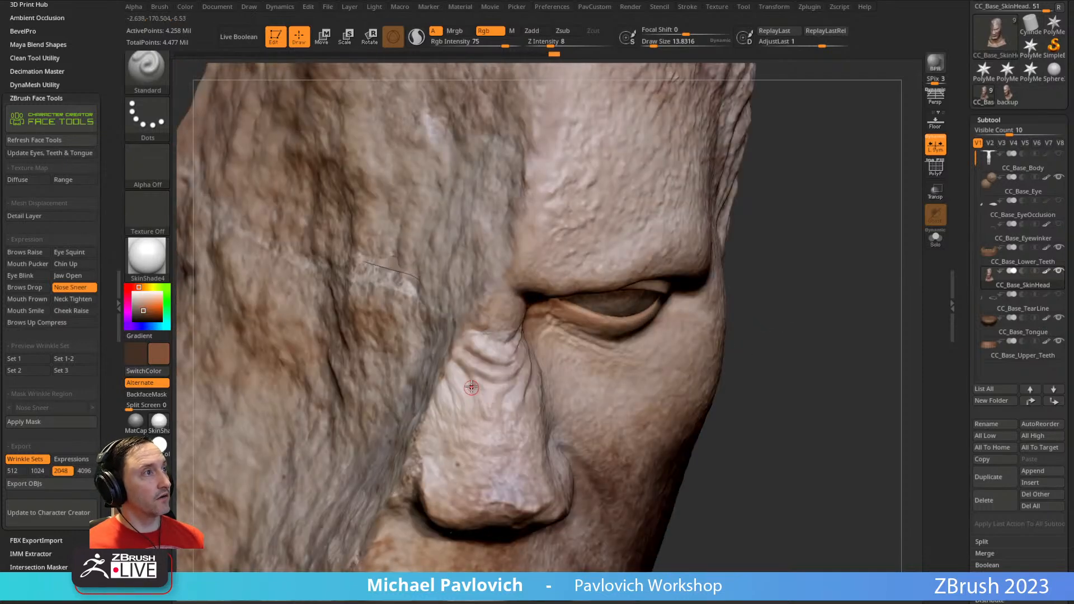
{"action": "right_click_drag", "start_coordinate": [480, 451], "coordinate": [454, 393]}
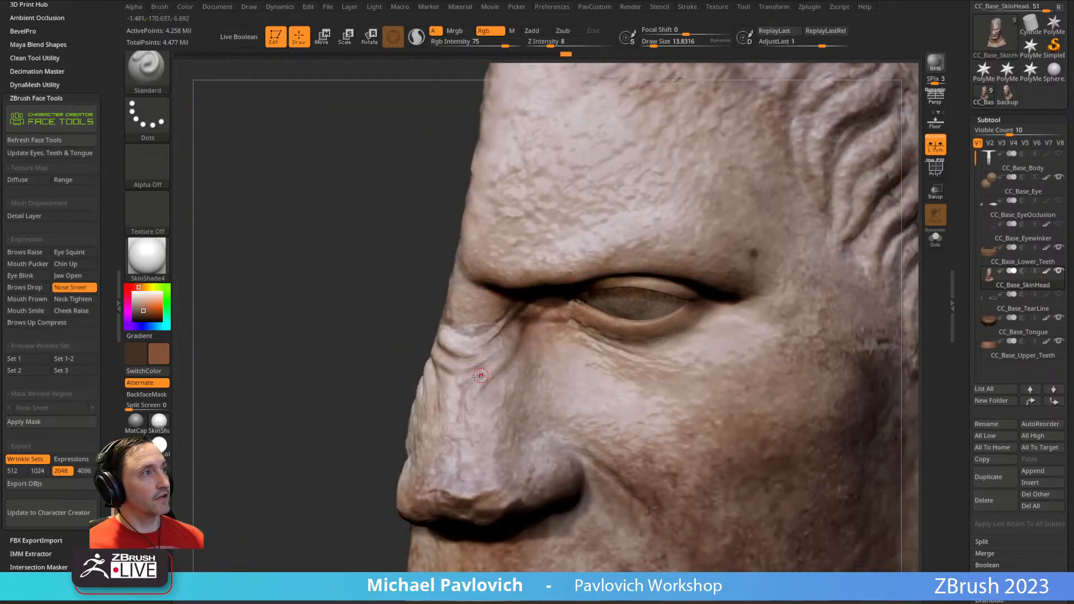
{"action": "left_click_drag", "start_coordinate": [458, 379], "coordinate": [477, 379]}
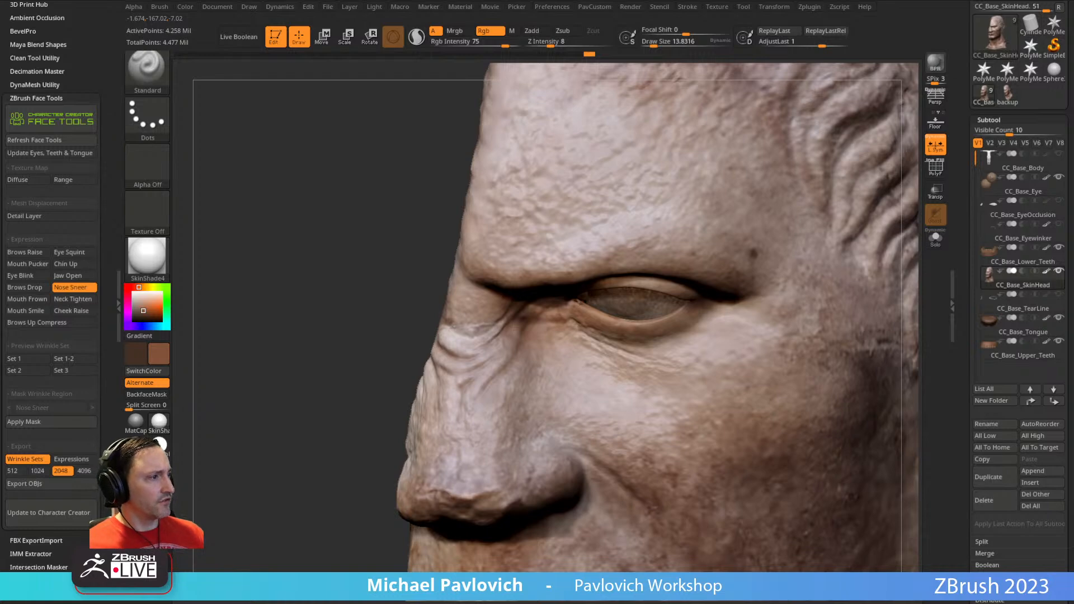
- Switch to the ArtStation page in the browser and view the Face Tools 1 Minute Overview video from 0:23
{"action": "left_click_drag", "start_coordinate": [615, 603], "coordinate": [434, 47]}
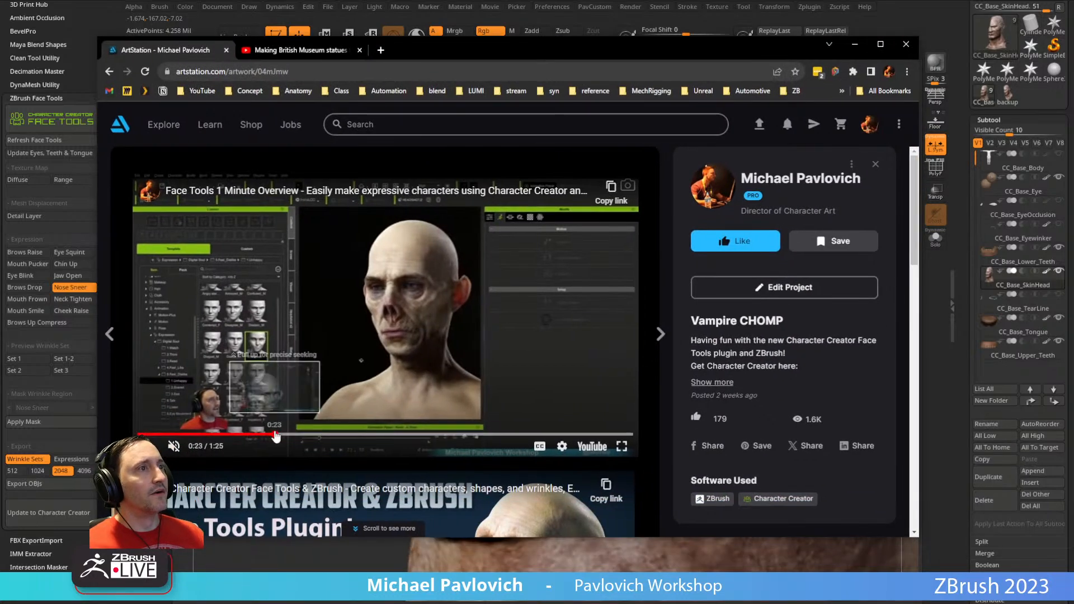
{"action": "left_click", "coordinate": [276, 436]}
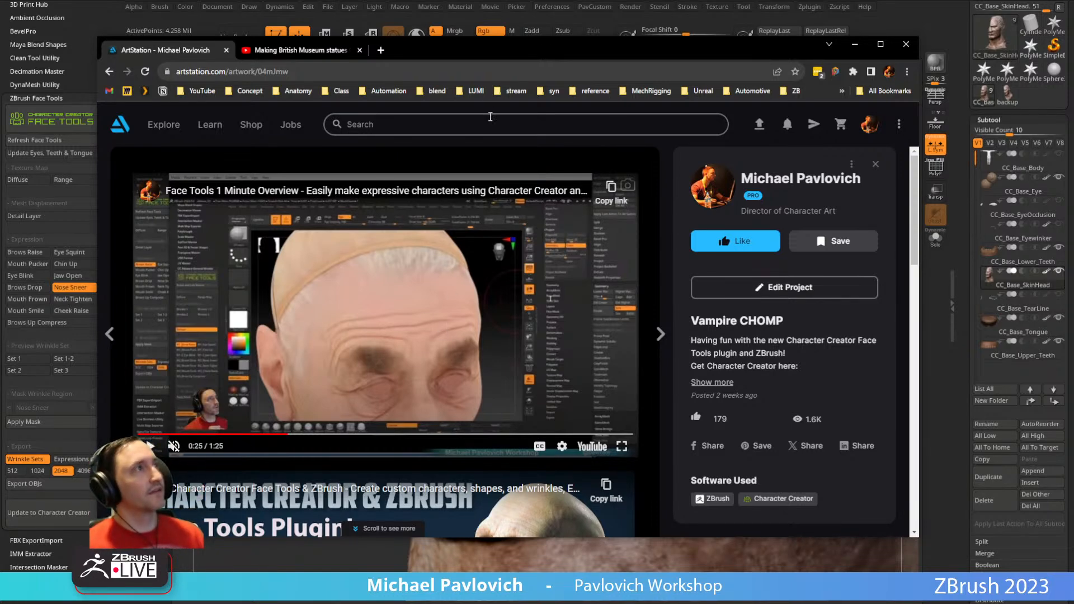
{"action": "left_click_drag", "start_coordinate": [500, 53], "coordinate": [499, 0]}
- Switch back to ZBrush, choose the Dam_Standard brush at Z intensity 10 and carve the nose bridge wrinkles
{"action": "left_click_drag", "start_coordinate": [303, 275], "coordinate": [331, 280]}
{"action": "key", "text": "b"}
{"action": "key", "text": "d"}
{"action": "key", "text": "s"}
{"action": "left_click_drag", "start_coordinate": [295, 340], "coordinate": [265, 337]}
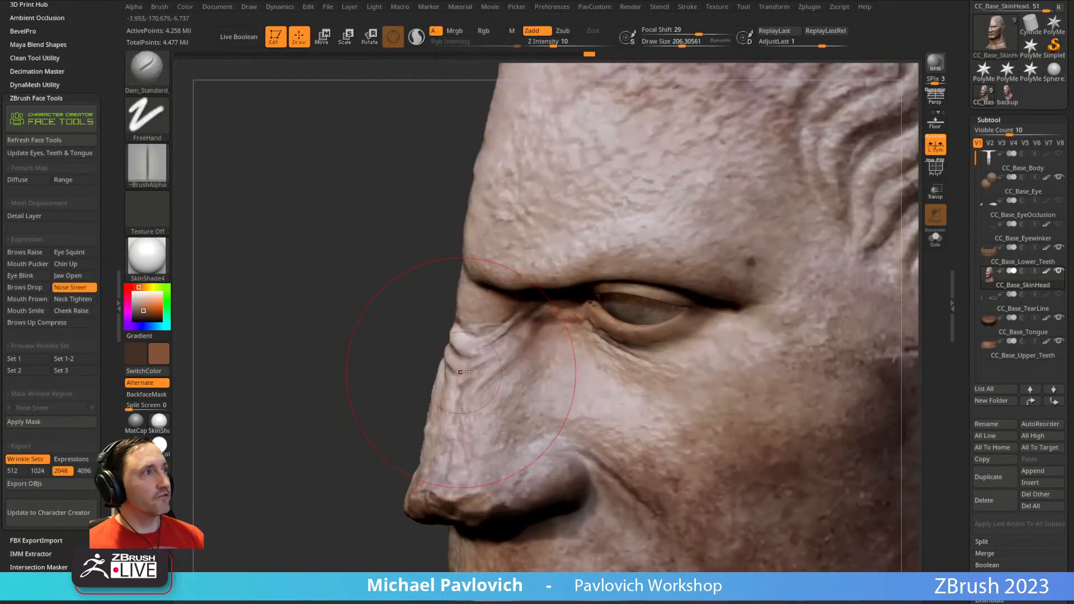
{"action": "mouse_move", "coordinate": [484, 347]}
{"action": "left_mouse_down"}
{"action": "mouse_move", "coordinate": [506, 333]}
{"action": "mouse_move", "coordinate": [528, 351]}
{"action": "left_mouse_up"}
{"action": "left_click_drag", "start_coordinate": [401, 412], "coordinate": [432, 421]}
{"action": "mouse_move", "coordinate": [394, 380]}
{"action": "left_mouse_down"}
{"action": "mouse_move", "coordinate": [479, 378]}
{"action": "mouse_move", "coordinate": [473, 415]}
{"action": "left_mouse_up"}
{"action": "left_click_drag", "start_coordinate": [416, 394], "coordinate": [462, 420]}
- Activate the Mouth Frown expression and switch to the Morph brush at draw size about 116
{"action": "left_click_drag", "start_coordinate": [816, 358], "coordinate": [773, 311]}
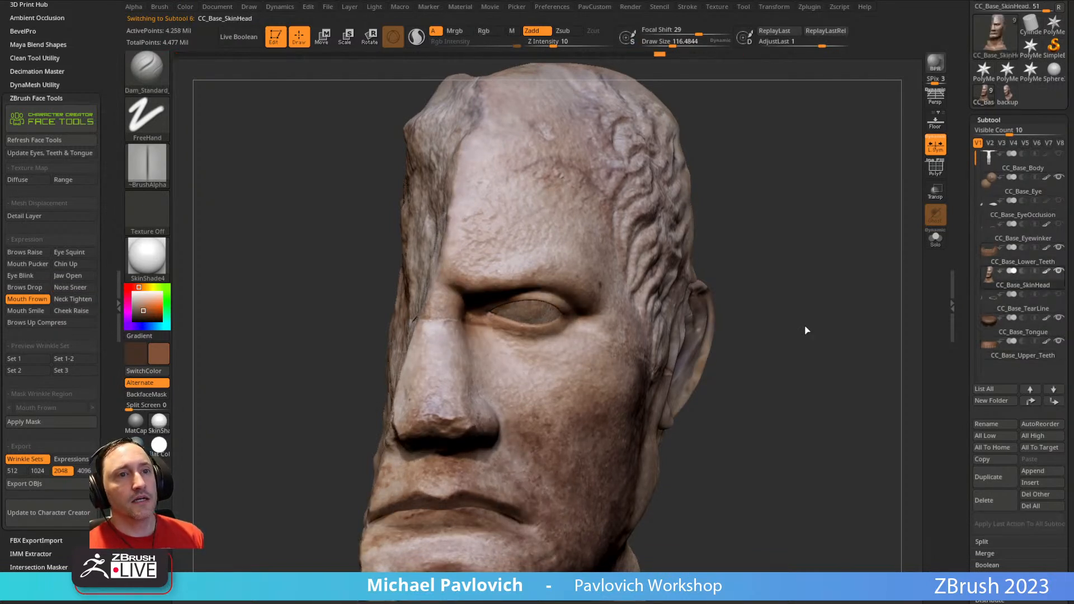
{"action": "left_click_drag", "start_coordinate": [788, 269], "coordinate": [810, 292]}
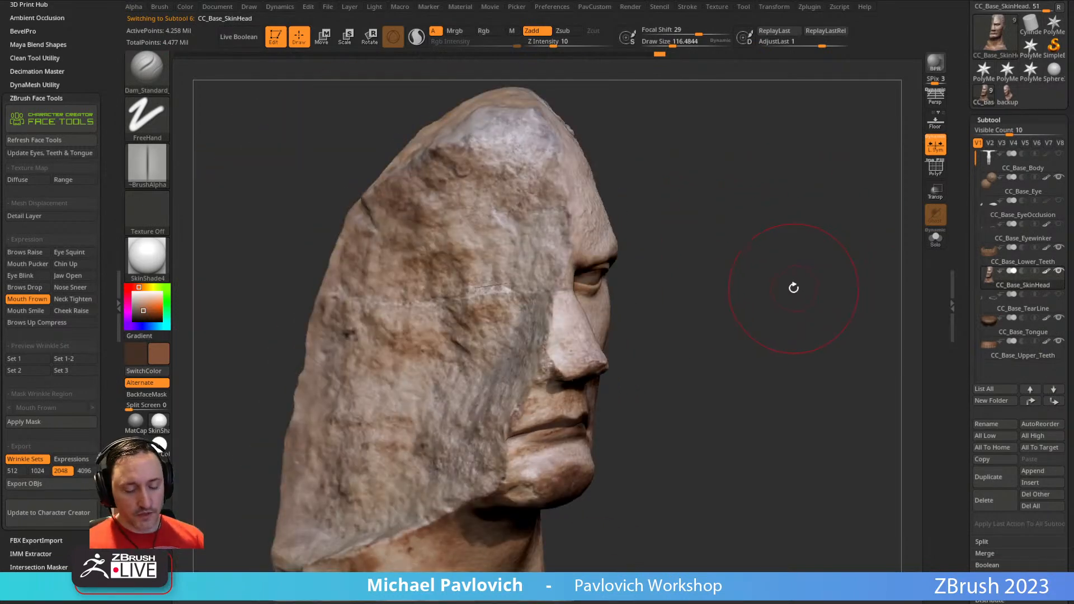
{"action": "key", "text": "b"}
{"action": "key", "text": "m"}
{"action": "key", "text": "o"}
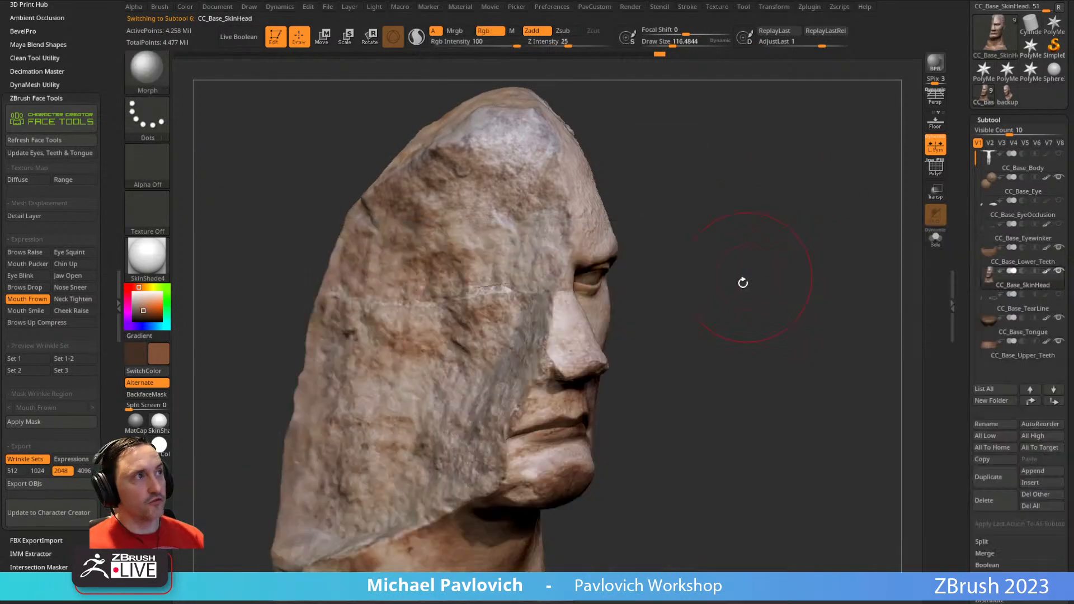
- Restore the stone surface around the jaw on the Mouth Frown expression with the Morph brush at draw size about 62
{"action": "left_click_drag", "start_coordinate": [745, 277], "coordinate": [786, 275]}
{"action": "key", "text": "s"}
{"action": "mouse_move", "coordinate": [475, 334]}
{"action": "left_mouse_down"}
{"action": "mouse_move", "coordinate": [485, 321]}
{"action": "mouse_move", "coordinate": [460, 369]}
{"action": "mouse_move", "coordinate": [460, 432]}
{"action": "left_mouse_up"}
{"action": "left_click_drag", "start_coordinate": [647, 307], "coordinate": [684, 299]}
{"action": "key", "text": "s"}
{"action": "left_click_drag", "start_coordinate": [512, 409], "coordinate": [509, 409]}
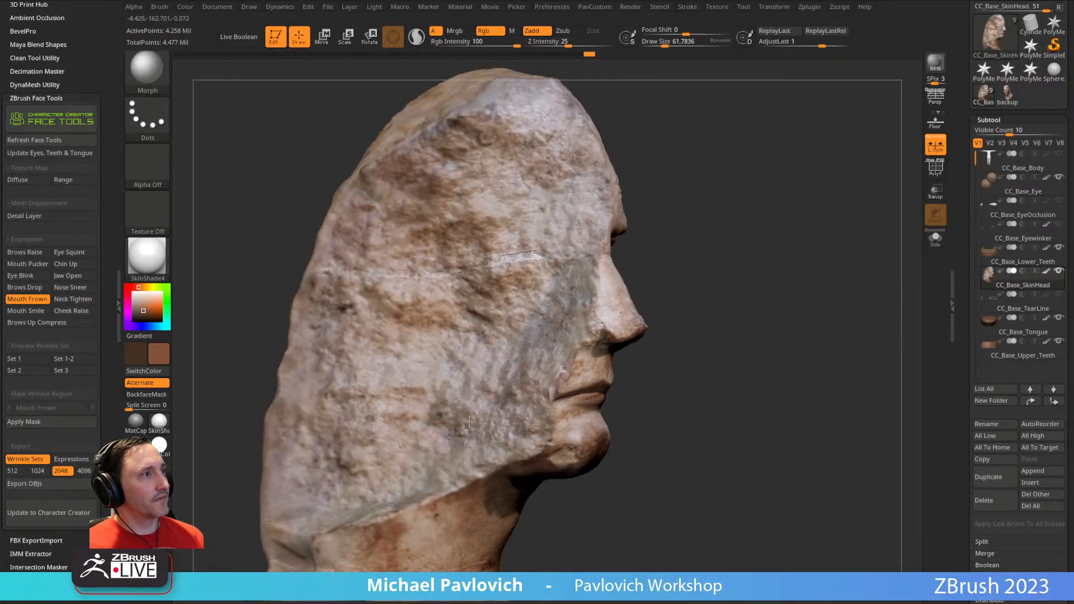
{"action": "left_click_drag", "start_coordinate": [671, 376], "coordinate": [632, 378]}
{"action": "mouse_move", "coordinate": [515, 394]}
{"action": "left_mouse_down"}
{"action": "mouse_move", "coordinate": [507, 420]}
{"action": "mouse_move", "coordinate": [522, 402]}
{"action": "left_mouse_up"}
- Restore the stone edge beside the nose and mouth on Mouth Frown and activate the Neck Tighten expression
{"action": "left_click_drag", "start_coordinate": [649, 369], "coordinate": [689, 366]}
{"action": "mouse_move", "coordinate": [542, 356]}
{"action": "left_mouse_down"}
{"action": "mouse_move", "coordinate": [542, 372]}
{"action": "mouse_move", "coordinate": [569, 291]}
{"action": "left_mouse_up"}
{"action": "left_click_drag", "start_coordinate": [657, 288], "coordinate": [634, 345], "text": "alt"}
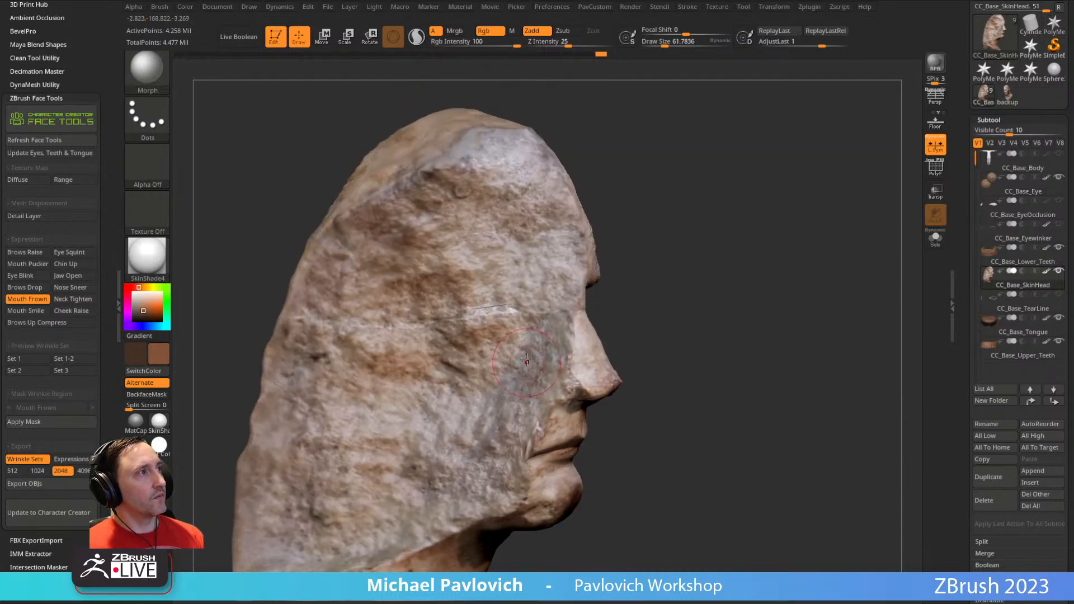
{"action": "left_click_drag", "start_coordinate": [563, 352], "coordinate": [578, 331]}
{"action": "left_click_drag", "start_coordinate": [655, 341], "coordinate": [620, 344]}
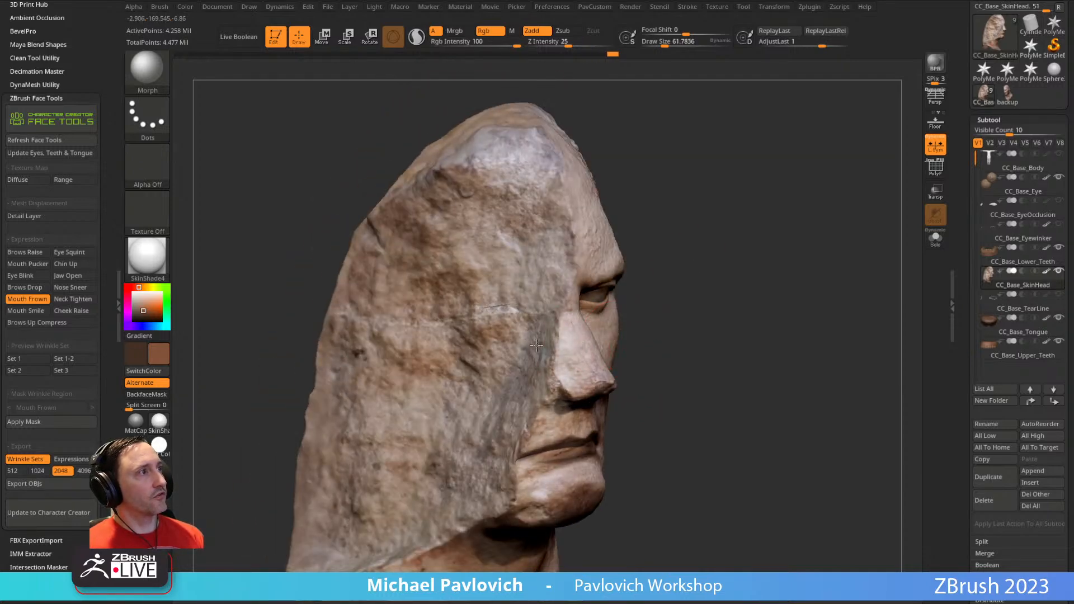
{"action": "left_click_drag", "start_coordinate": [375, 410], "coordinate": [378, 407]}
{"action": "left_click_drag", "start_coordinate": [776, 292], "coordinate": [748, 259], "text": "alt"}
{"action": "left_click_drag", "start_coordinate": [827, 238], "coordinate": [781, 240]}
{"action": "left_click", "coordinate": [77, 299]}
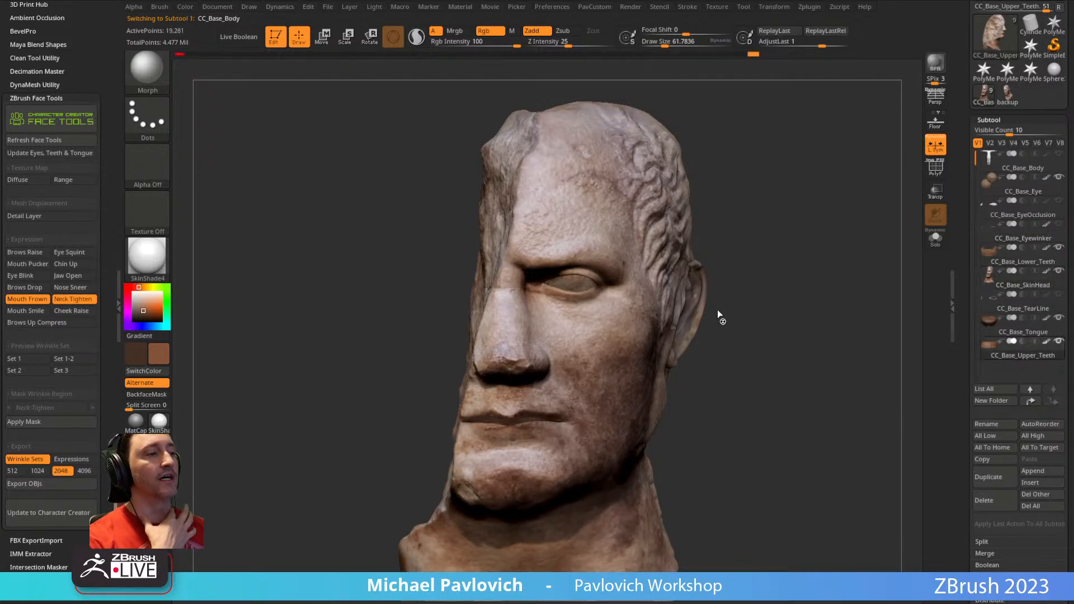
- Switch to the ArtStation page in the browser and view the Neck Tighten part of the Face Tools overview video from 0:25
{"action": "left_click_drag", "start_coordinate": [606, 0], "coordinate": [570, 52]}
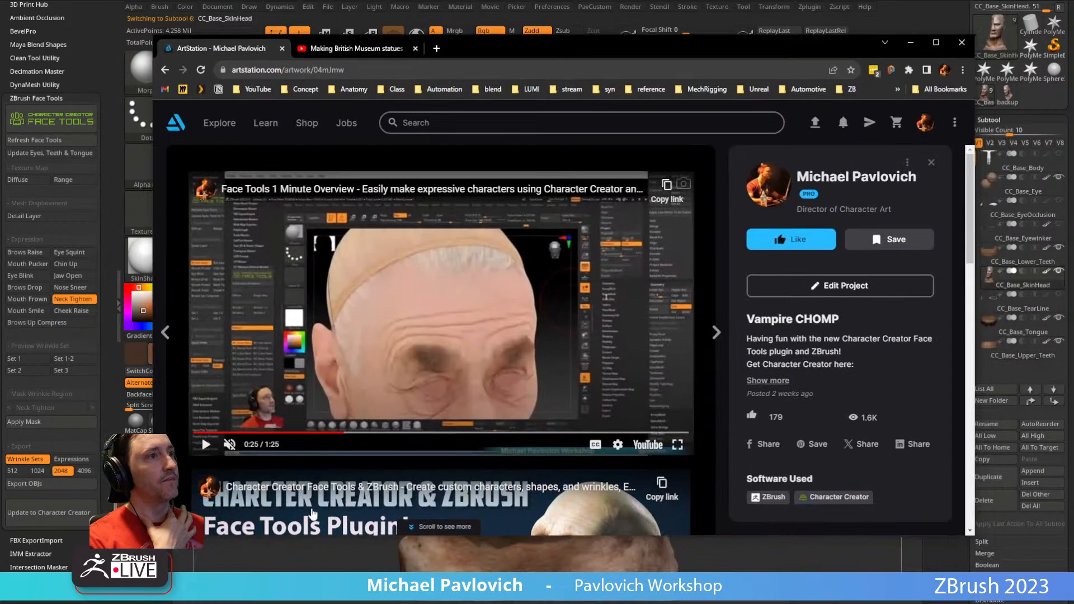
{"action": "left_click", "coordinate": [205, 451]}
{"action": "left_click", "coordinate": [311, 434]}
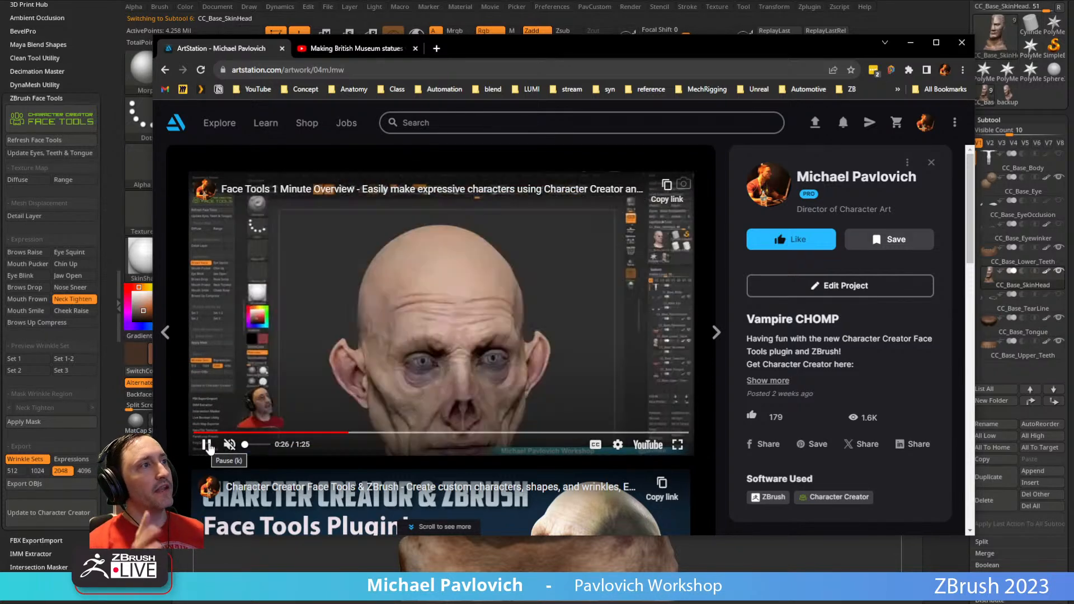
{"action": "left_click", "coordinate": [207, 445]}
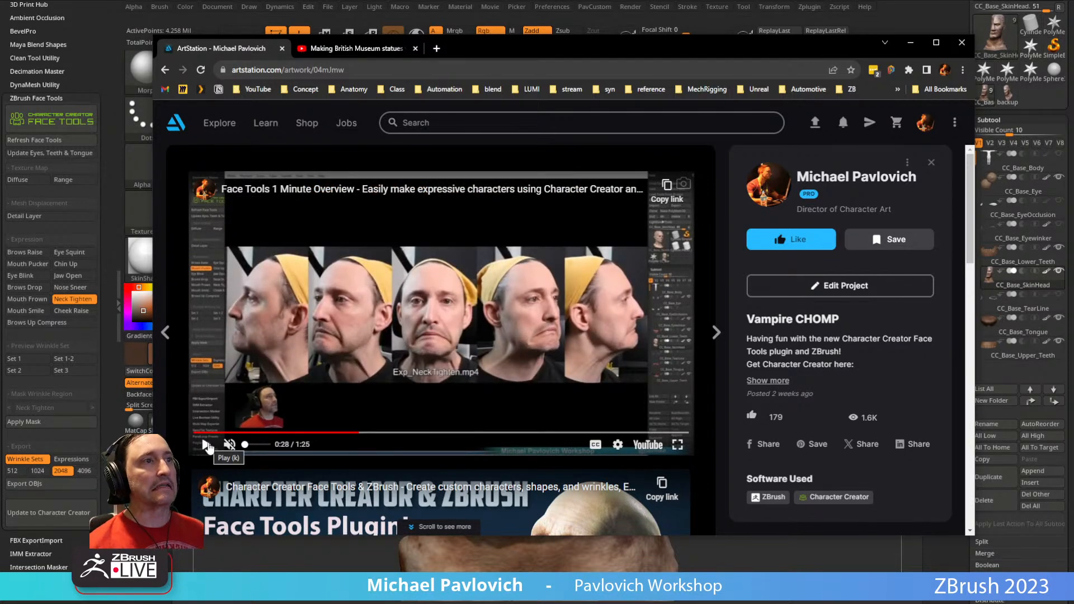
{"action": "left_click", "coordinate": [207, 445]}
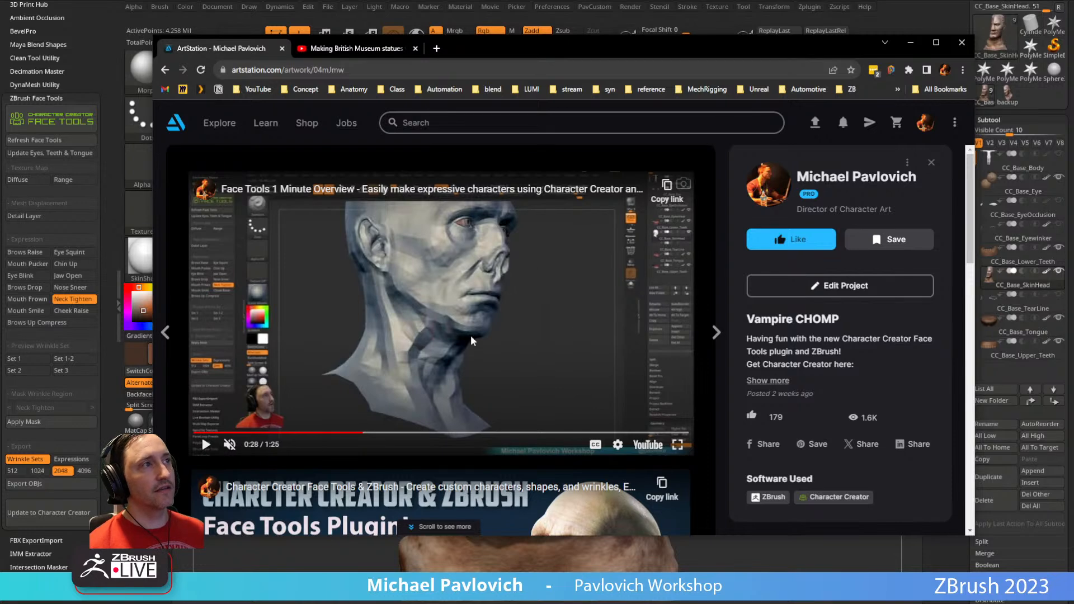
{"action": "left_click", "coordinate": [206, 445]}
{"action": "left_click", "coordinate": [207, 445]}
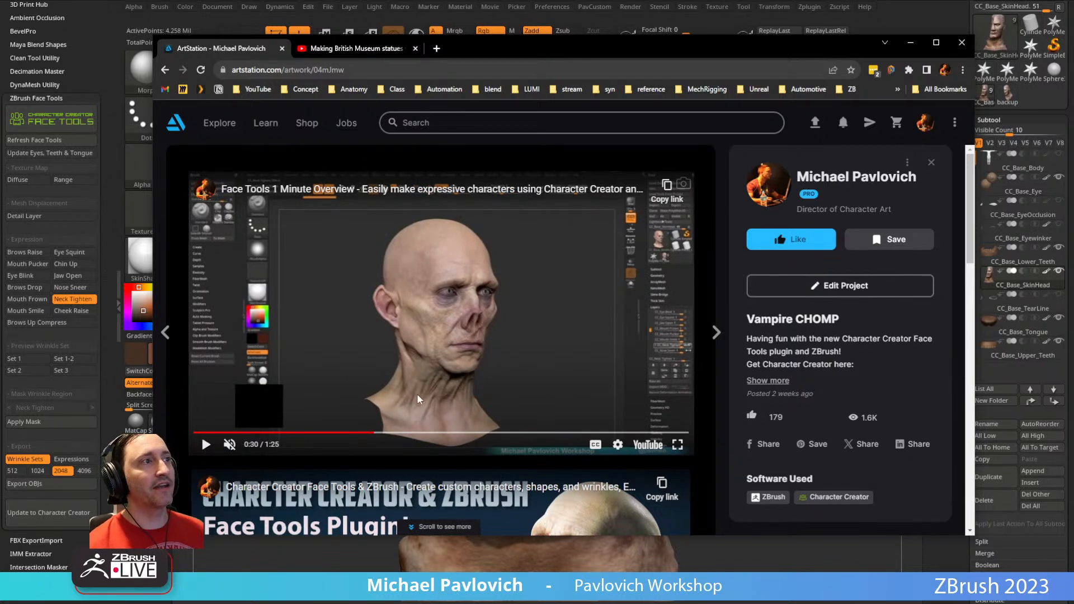
{"action": "left_click", "coordinate": [207, 445]}
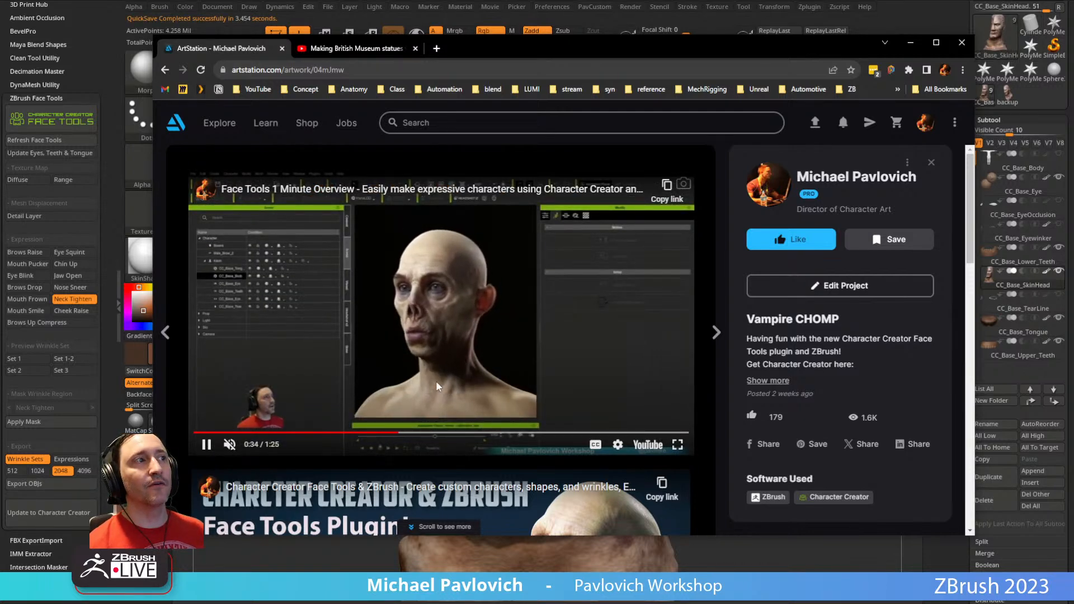
- Switch back to ZBrush and restore the lower stone half on the Neck Tighten expression with the Morph brush
{"action": "left_click_drag", "start_coordinate": [553, 59], "coordinate": [0, 61]}
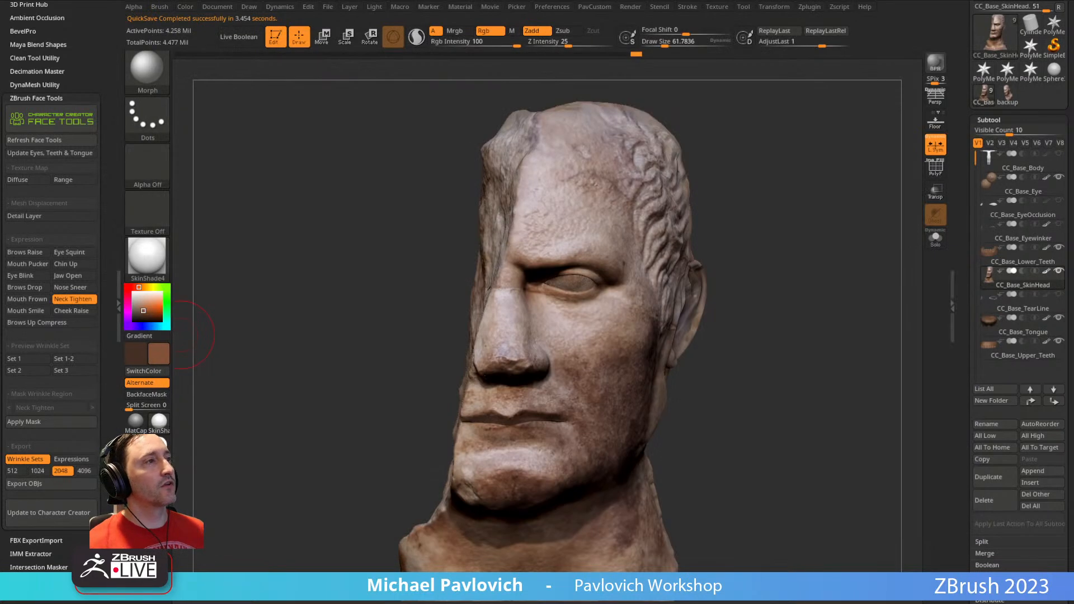
{"action": "mouse_move", "coordinate": [751, 165]}
{"action": "left_mouse_down"}
{"action": "mouse_move", "coordinate": [811, 211]}
{"action": "mouse_move", "coordinate": [688, 242]}
{"action": "mouse_move", "coordinate": [730, 253]}
{"action": "left_mouse_up"}
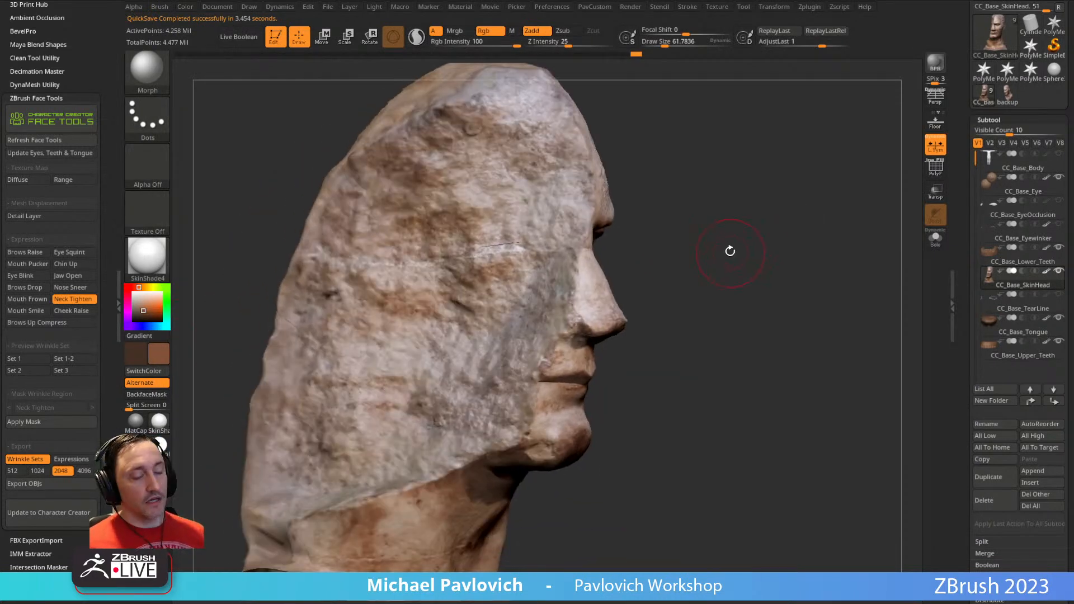
{"action": "key", "text": "b"}
{"action": "key", "text": "m"}
{"action": "key", "text": "o"}
{"action": "right_click_drag", "start_coordinate": [706, 282], "coordinate": [700, 266], "text": "ctrl"}
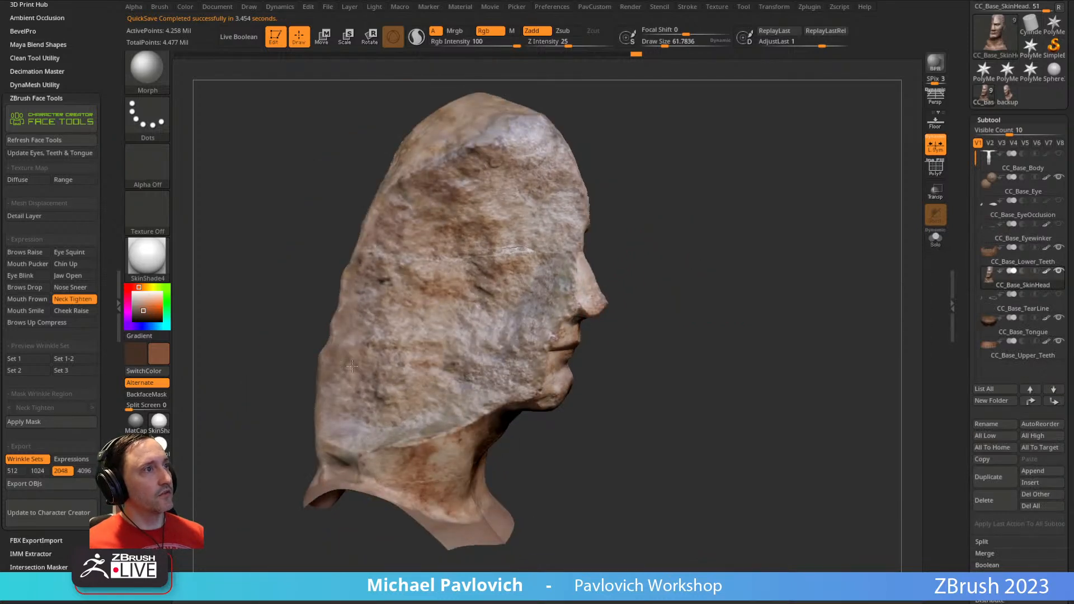
{"action": "left_click_drag", "start_coordinate": [442, 444], "coordinate": [460, 432]}
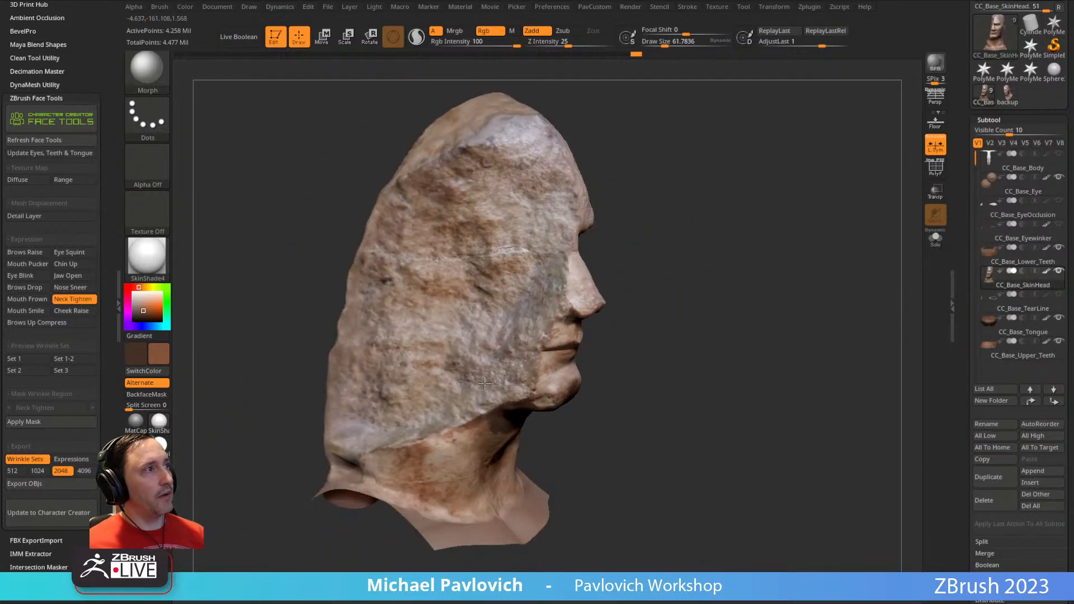
- Activate the Mouth Smile expression and select the Standard brush for work around the mouth
{"action": "left_click_drag", "start_coordinate": [715, 230], "coordinate": [354, 422]}
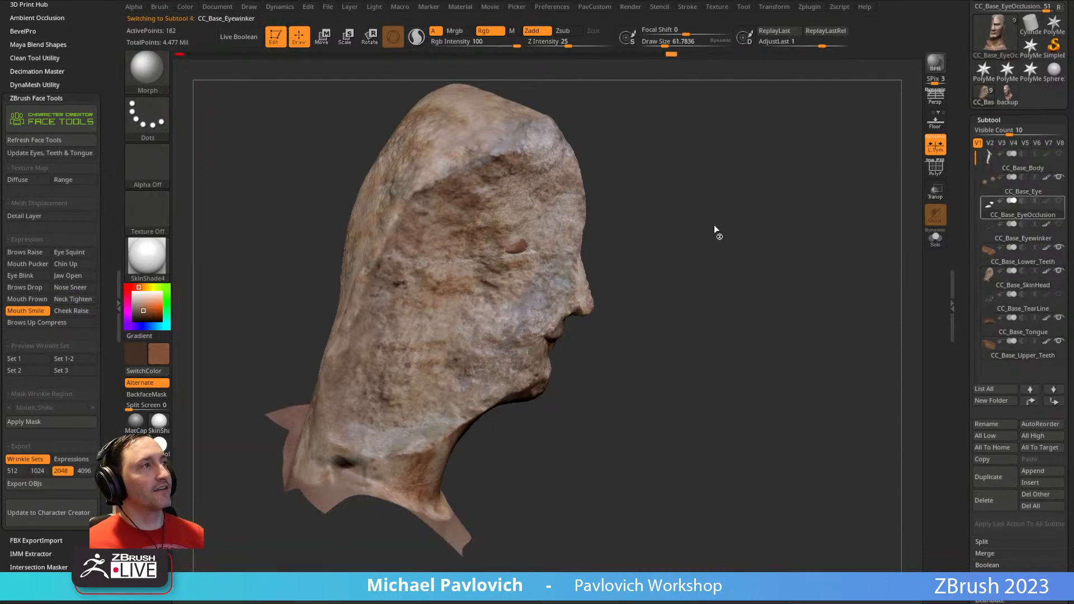
{"action": "mouse_move", "coordinate": [721, 319]}
{"action": "left_mouse_down"}
{"action": "mouse_move", "coordinate": [736, 267]}
{"action": "mouse_move", "coordinate": [760, 307]}
{"action": "mouse_move", "coordinate": [729, 283]}
{"action": "mouse_move", "coordinate": [759, 299]}
{"action": "mouse_move", "coordinate": [697, 309]}
{"action": "mouse_move", "coordinate": [703, 317]}
{"action": "mouse_move", "coordinate": [561, 389]}
{"action": "left_mouse_up"}
{"action": "key", "text": "b"}
{"action": "key", "text": "s"}
{"action": "key", "text": "t"}
{"action": "left_click_drag", "start_coordinate": [735, 338], "coordinate": [659, 329]}
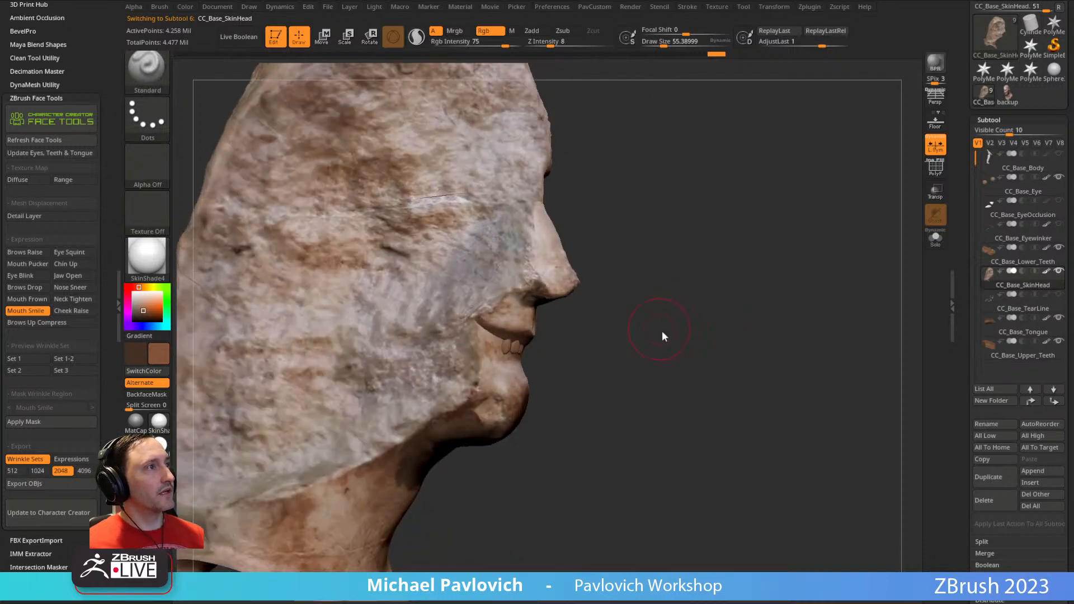
- Adjust the lips at the stone edge with the Move brush at draw size about 108
{"action": "key", "text": "b"}
{"action": "key", "text": "m"}
{"action": "key", "text": "v"}
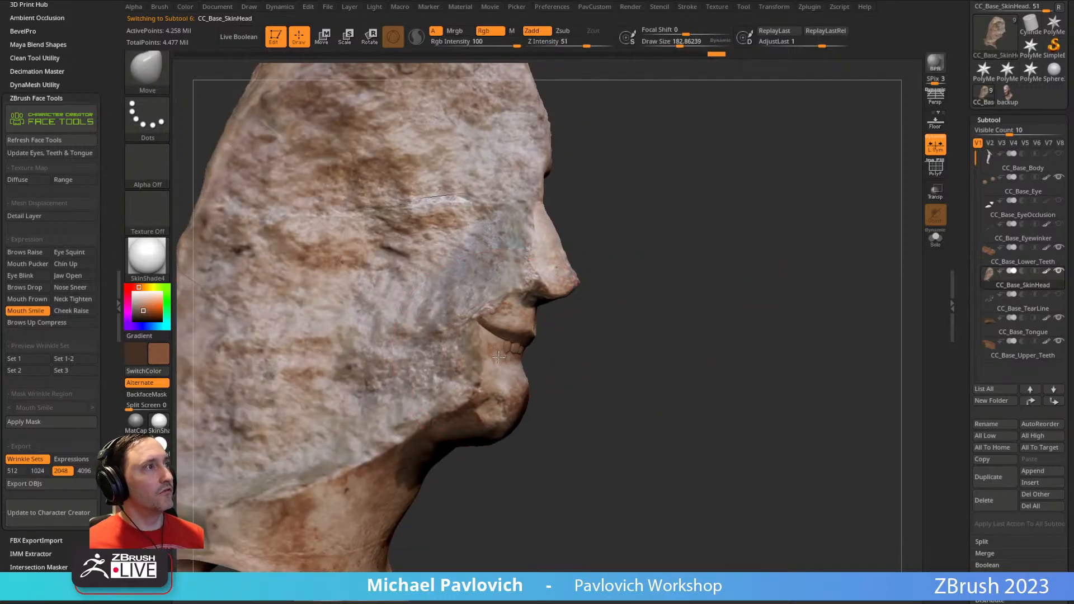
{"action": "key", "text": "s"}
{"action": "left_click_drag", "start_coordinate": [507, 353], "coordinate": [505, 342]}
{"action": "key", "text": "s"}
{"action": "mouse_move", "coordinate": [616, 336]}
{"action": "left_mouse_down"}
{"action": "mouse_move", "coordinate": [501, 359]}
{"action": "mouse_move", "coordinate": [519, 343]}
{"action": "left_mouse_up"}
{"action": "right_click_drag", "start_coordinate": [495, 350], "coordinate": [537, 358]}
- Isolate the lower lip and chin polygroup and mask the rest of the head
{"action": "left_click", "coordinate": [497, 353], "text": "ctrl+shift"}
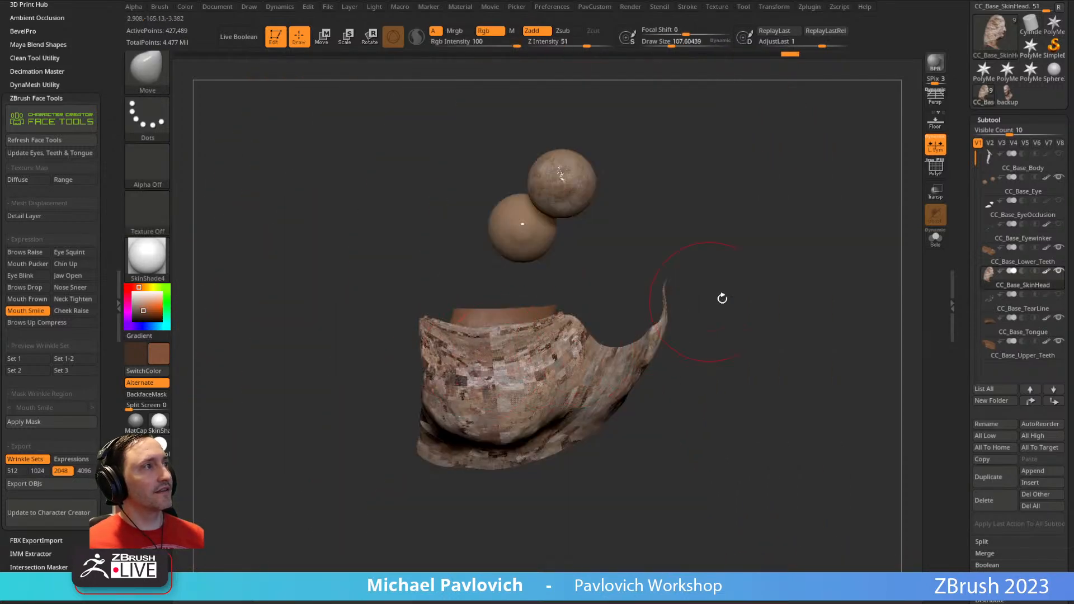
{"action": "left_click", "coordinate": [732, 289], "text": "ctrl"}
{"action": "left_click", "coordinate": [748, 254], "text": "ctrl+shift"}
{"action": "left_click", "coordinate": [756, 254], "text": "ctrl"}
- Pull the lower lip up near the stone edge with the Move brush to close the gap over the teeth
{"action": "key", "text": "s"}
{"action": "left_click_drag", "start_coordinate": [484, 357], "coordinate": [498, 348]}
{"action": "left_click_drag", "start_coordinate": [725, 297], "coordinate": [673, 296]}
{"action": "left_click_drag", "start_coordinate": [535, 350], "coordinate": [494, 341]}
{"action": "key", "text": "s"}
{"action": "left_click_drag", "start_coordinate": [386, 390], "coordinate": [439, 391]}
{"action": "left_click_drag", "start_coordinate": [441, 343], "coordinate": [439, 337]}
- Refine the closed lip line of the smile from the stone edge toward the mouth corner
{"action": "key", "text": "s"}
{"action": "left_click_drag", "start_coordinate": [439, 335], "coordinate": [425, 334]}
{"action": "left_click_drag", "start_coordinate": [487, 344], "coordinate": [529, 344]}
{"action": "left_click_drag", "start_coordinate": [678, 305], "coordinate": [638, 306]}
{"action": "left_click_drag", "start_coordinate": [566, 334], "coordinate": [530, 338]}
{"action": "key", "text": "s"}
{"action": "left_click_drag", "start_coordinate": [397, 384], "coordinate": [492, 358]}
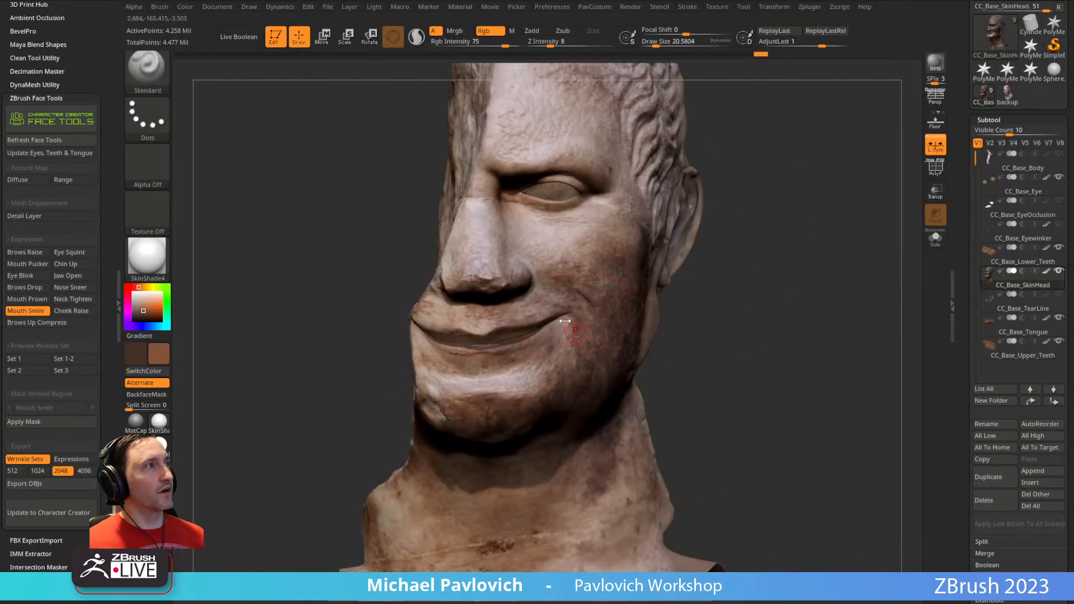
- Carve the smile crease at the mouth corner with DamStandard at Z intensity 33 and smooth the cheek beside it
{"action": "left_click_drag", "start_coordinate": [729, 286], "coordinate": [731, 259]}
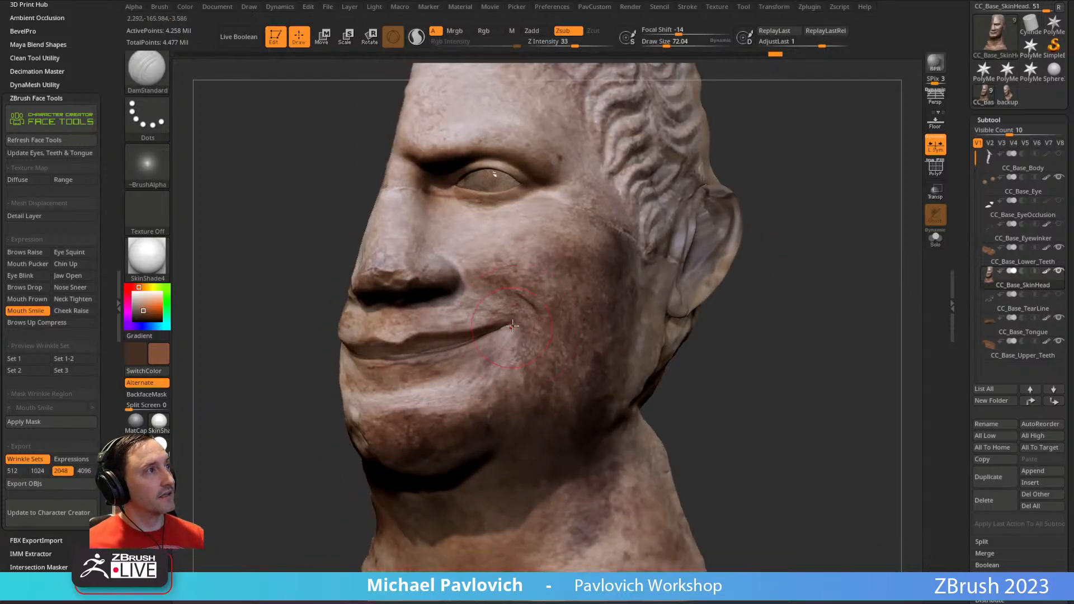
{"action": "key", "text": "s"}
{"action": "left_click_drag", "start_coordinate": [510, 322], "coordinate": [507, 322]}
{"action": "mouse_move", "coordinate": [783, 274]}
{"action": "left_mouse_down"}
{"action": "mouse_move", "coordinate": [784, 300]}
{"action": "mouse_move", "coordinate": [752, 296]}
{"action": "left_mouse_up"}
{"action": "key", "text": "shift"}
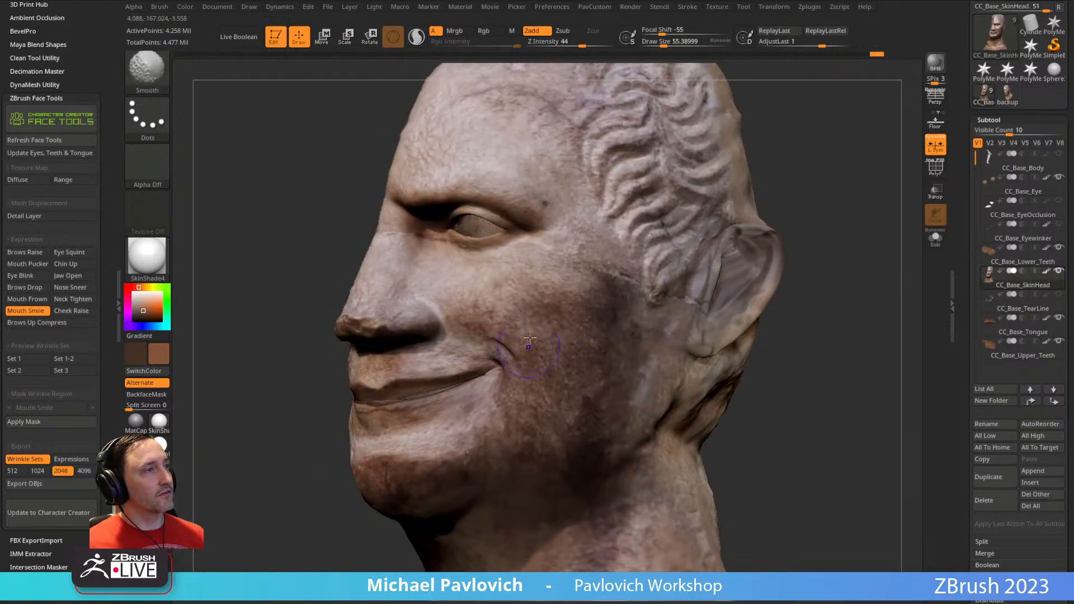
{"action": "left_click_drag", "start_coordinate": [504, 330], "coordinate": [513, 352], "text": "shift"}
{"action": "left_click_drag", "start_coordinate": [750, 232], "coordinate": [811, 240]}
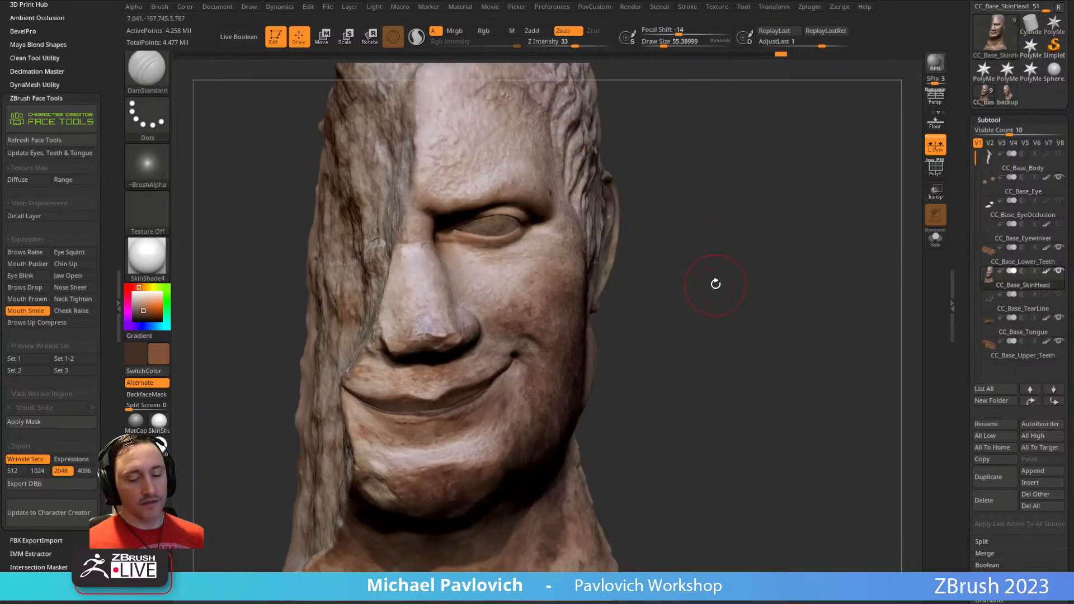
- Build up the cheek fold beside the mouth corner with ClayTubes at Z intensity 23 and draw size about 24
{"action": "left_click_drag", "start_coordinate": [741, 253], "coordinate": [719, 254]}
{"action": "left_click_drag", "start_coordinate": [719, 255], "coordinate": [719, 280], "text": "alt"}
{"action": "key", "text": "b"}
{"action": "key", "text": "c"}
{"action": "key", "text": "t"}
{"action": "key", "text": "s"}
{"action": "left_click", "coordinate": [516, 368]}
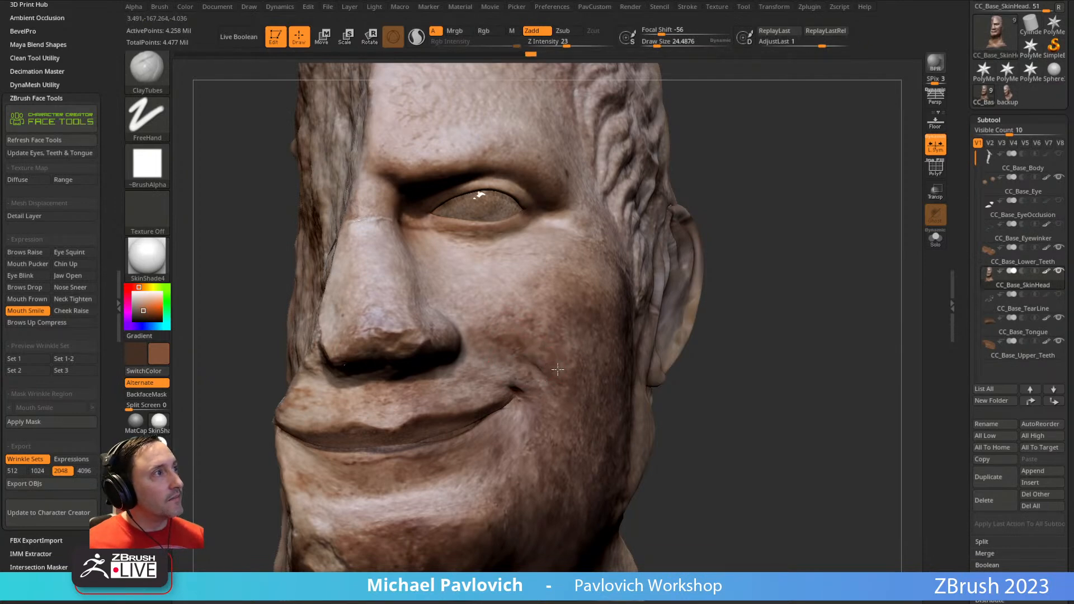
{"action": "left_click_drag", "start_coordinate": [560, 371], "coordinate": [543, 366]}
- Choose the Move brush and dock the brush settings beside the canvas with the Auto Masking options expanded
{"action": "key", "text": "f"}
{"action": "mouse_move", "coordinate": [778, 257]}
{"action": "left_mouse_down"}
{"action": "mouse_move", "coordinate": [783, 278]}
{"action": "mouse_move", "coordinate": [817, 293]}
{"action": "left_mouse_up"}
{"action": "key", "text": "s"}
{"action": "left_click_drag", "start_coordinate": [485, 391], "coordinate": [496, 390]}
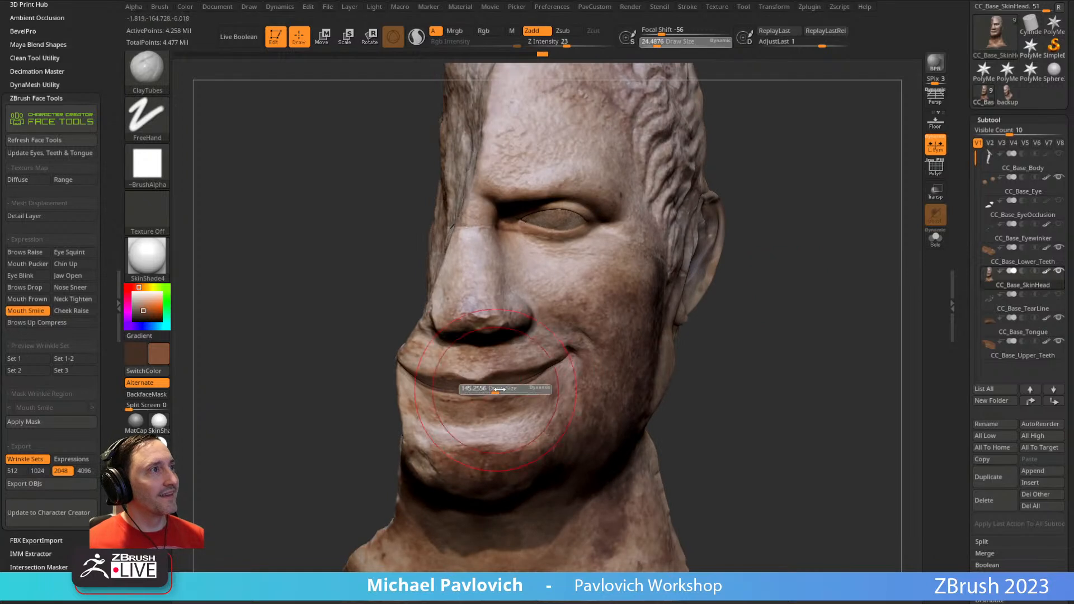
{"action": "key", "text": "b"}
{"action": "key", "text": "m"}
{"action": "key", "text": "v"}
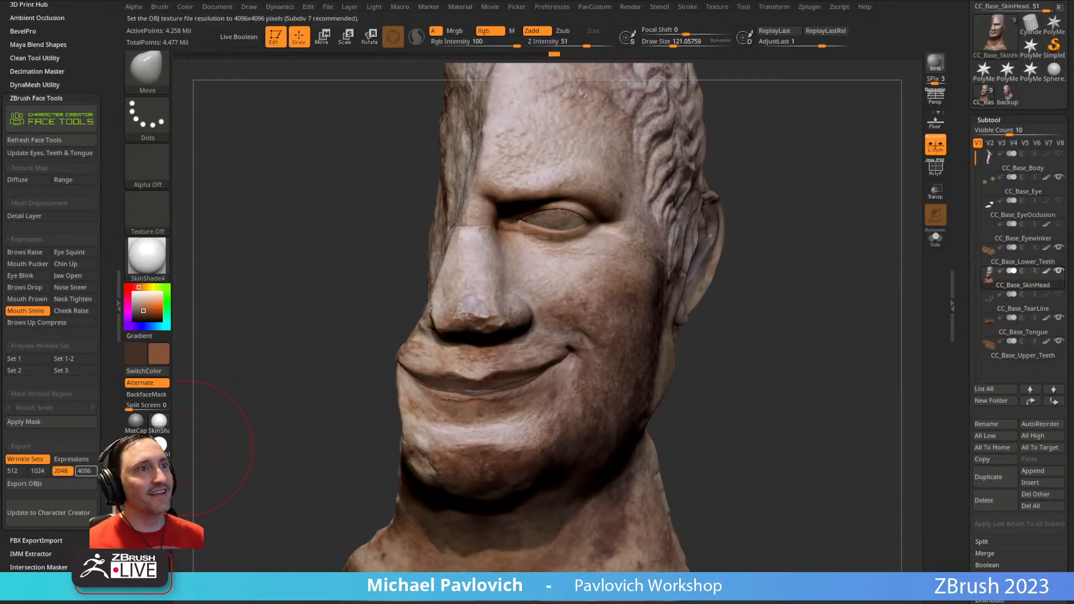
{"action": "scroll", "coordinate": [50, 336], "scroll_direction": "up", "scroll_amount": 3}
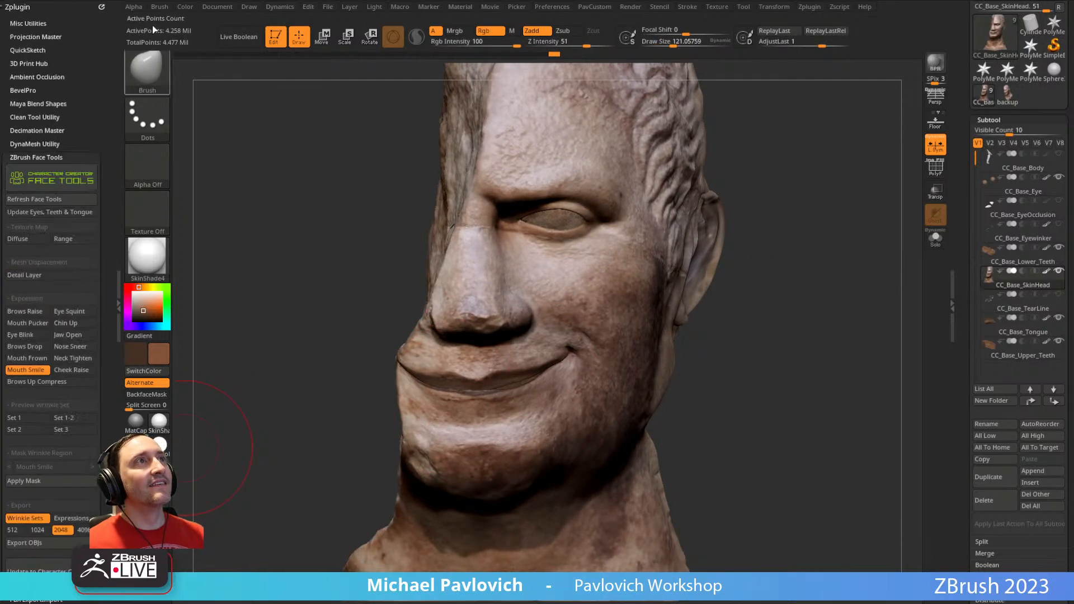
{"action": "left_click", "coordinate": [160, 7]}
{"action": "mouse_move", "coordinate": [173, 7]}
{"action": "left_mouse_down"}
{"action": "mouse_move", "coordinate": [79, 21]}
{"action": "mouse_move", "coordinate": [79, 33]}
{"action": "left_mouse_up"}
{"action": "left_click_drag", "start_coordinate": [75, 331], "coordinate": [65, 60]}
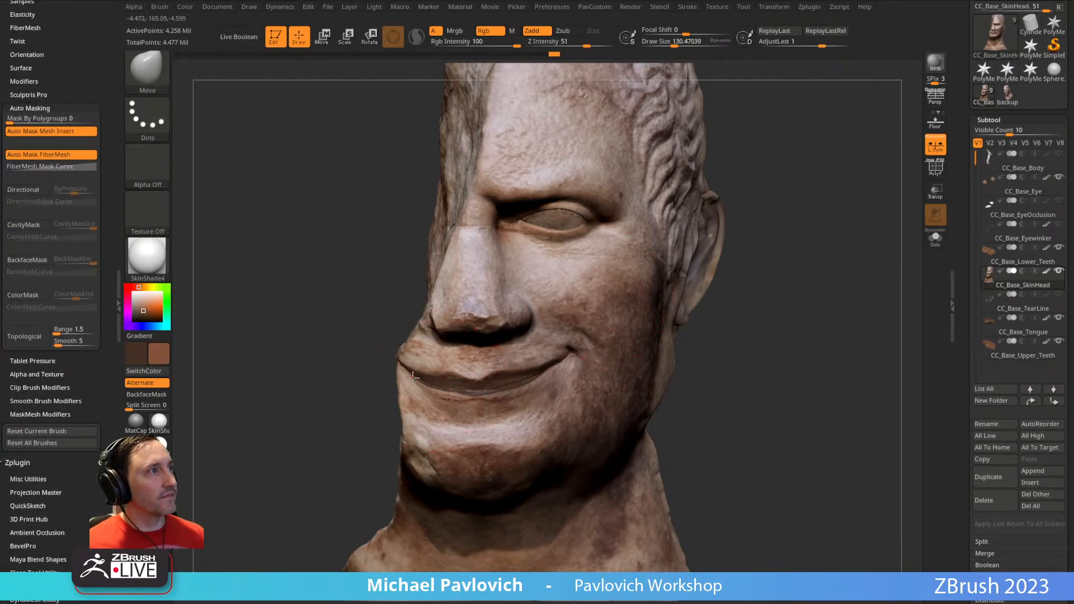
{"action": "mouse_move", "coordinate": [333, 414]}
{"action": "left_mouse_down"}
{"action": "mouse_move", "coordinate": [698, 317]}
{"action": "mouse_move", "coordinate": [688, 302]}
{"action": "mouse_move", "coordinate": [746, 302]}
{"action": "mouse_move", "coordinate": [280, 343]}
{"action": "left_mouse_up"}
- Restore the stone half around the cheek and jaw on Mouth Smile with the Morph brush at draw size about 55
{"action": "key", "text": "b"}
{"action": "key", "text": "s"}
{"action": "key", "text": "t"}
{"action": "key", "text": "b"}
{"action": "key", "text": "m"}
{"action": "key", "text": "o"}
{"action": "right_click_drag", "start_coordinate": [549, 323], "coordinate": [594, 281]}
{"action": "right_click_drag", "start_coordinate": [694, 230], "coordinate": [720, 286]}
{"action": "mouse_move", "coordinate": [501, 414]}
{"action": "left_mouse_down"}
{"action": "mouse_move", "coordinate": [498, 433]}
{"action": "mouse_move", "coordinate": [487, 374]}
{"action": "left_mouse_up"}
{"action": "right_click_drag", "start_coordinate": [493, 358], "coordinate": [616, 324]}
{"action": "left_click_drag", "start_coordinate": [467, 419], "coordinate": [432, 496]}
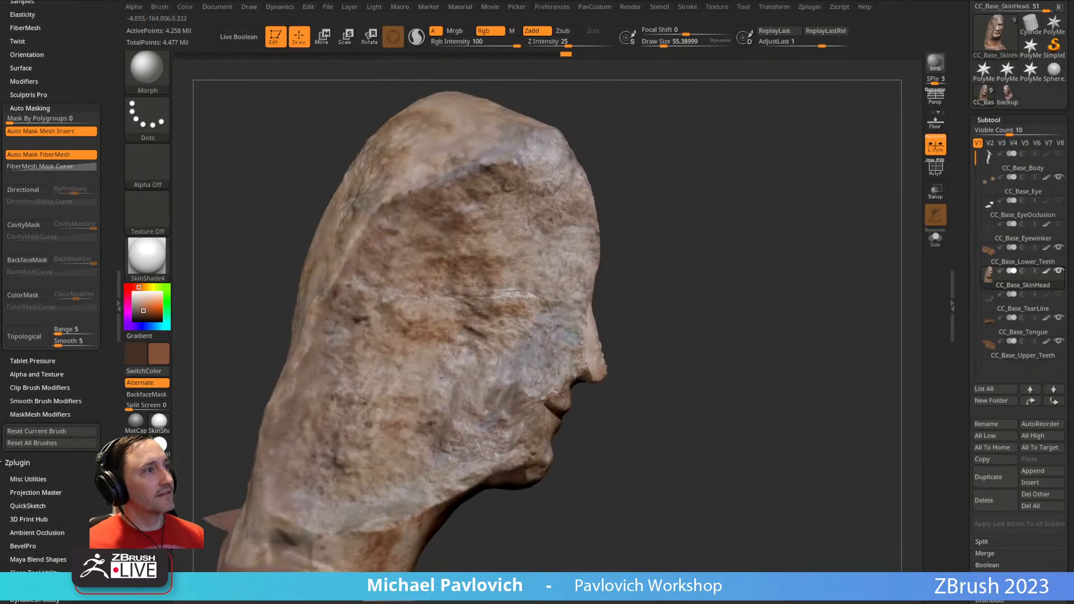
{"action": "mouse_move", "coordinate": [369, 483]}
{"action": "left_mouse_down"}
{"action": "mouse_move", "coordinate": [413, 386]}
{"action": "mouse_move", "coordinate": [350, 347]}
{"action": "mouse_move", "coordinate": [522, 327]}
{"action": "mouse_move", "coordinate": [486, 363]}
{"action": "mouse_move", "coordinate": [507, 366]}
{"action": "left_mouse_up"}
- Continue restoring the stone surface along its edge beside the nose and mouth on the Mouth Smile expression
{"action": "right_click_drag", "start_coordinate": [520, 358], "coordinate": [500, 358]}
{"action": "left_click_drag", "start_coordinate": [509, 358], "coordinate": [521, 388]}
{"action": "right_click_drag", "start_coordinate": [522, 388], "coordinate": [503, 357]}
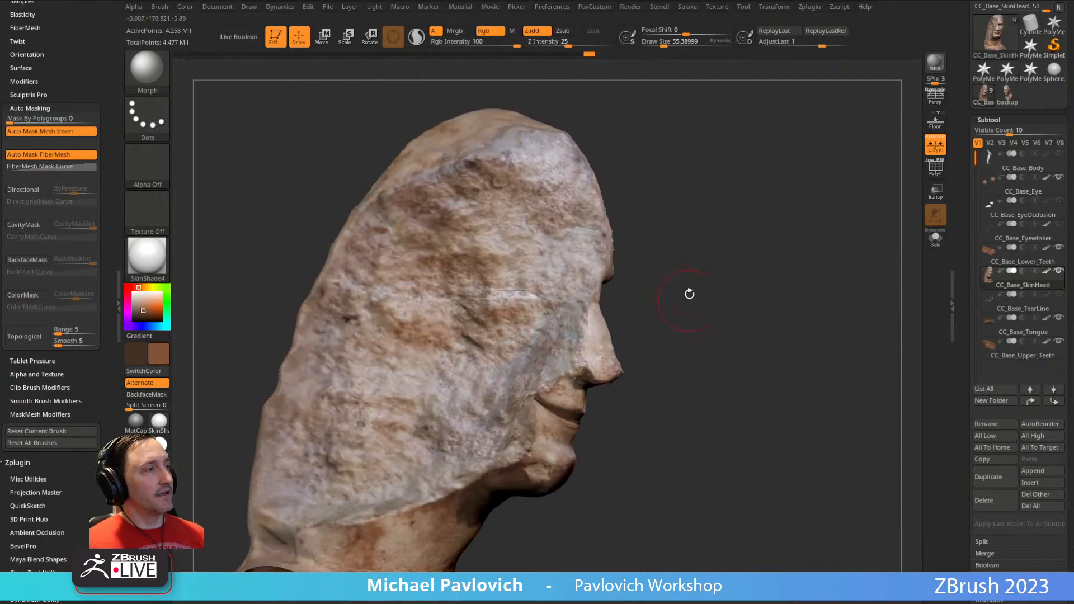
{"action": "right_click_drag", "start_coordinate": [685, 301], "coordinate": [655, 313]}
{"action": "right_click_drag", "start_coordinate": [727, 269], "coordinate": [489, 309]}
{"action": "right_click_drag", "start_coordinate": [668, 230], "coordinate": [492, 337]}
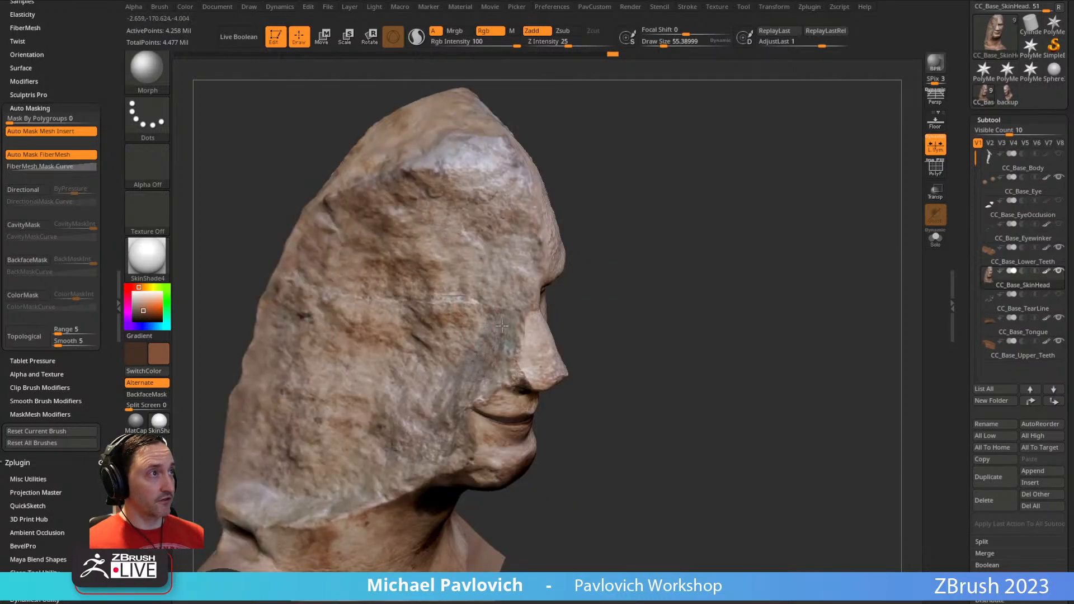
- Turn off Rgb for the Morph brush and soften the sculpted smile on the cheek below the eye
{"action": "right_click_drag", "start_coordinate": [713, 222], "coordinate": [846, 265]}
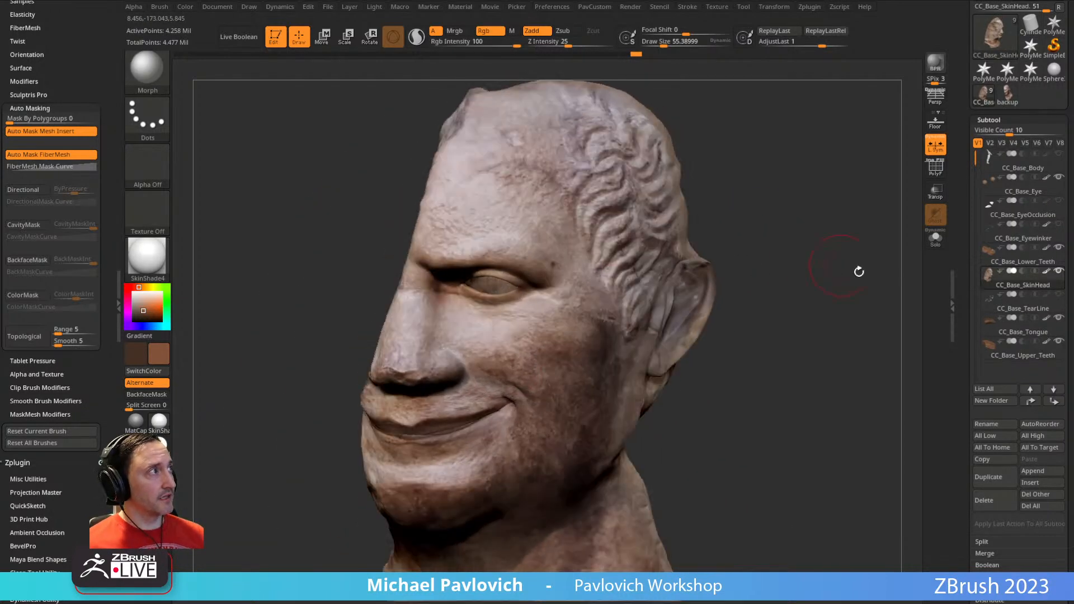
{"action": "key", "text": "s"}
{"action": "left_click_drag", "start_coordinate": [493, 329], "coordinate": [498, 328]}
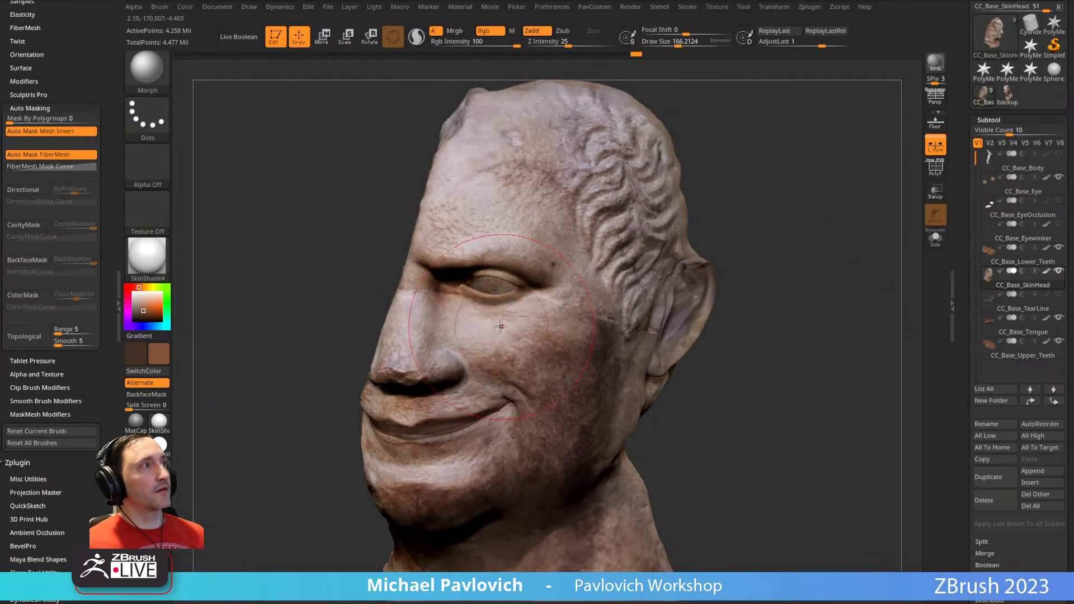
{"action": "left_click", "coordinate": [488, 35]}
{"action": "right_click_drag", "start_coordinate": [774, 144], "coordinate": [756, 155]}
{"action": "left_click_drag", "start_coordinate": [461, 333], "coordinate": [531, 341]}
{"action": "right_click_drag", "start_coordinate": [693, 316], "coordinate": [627, 316]}
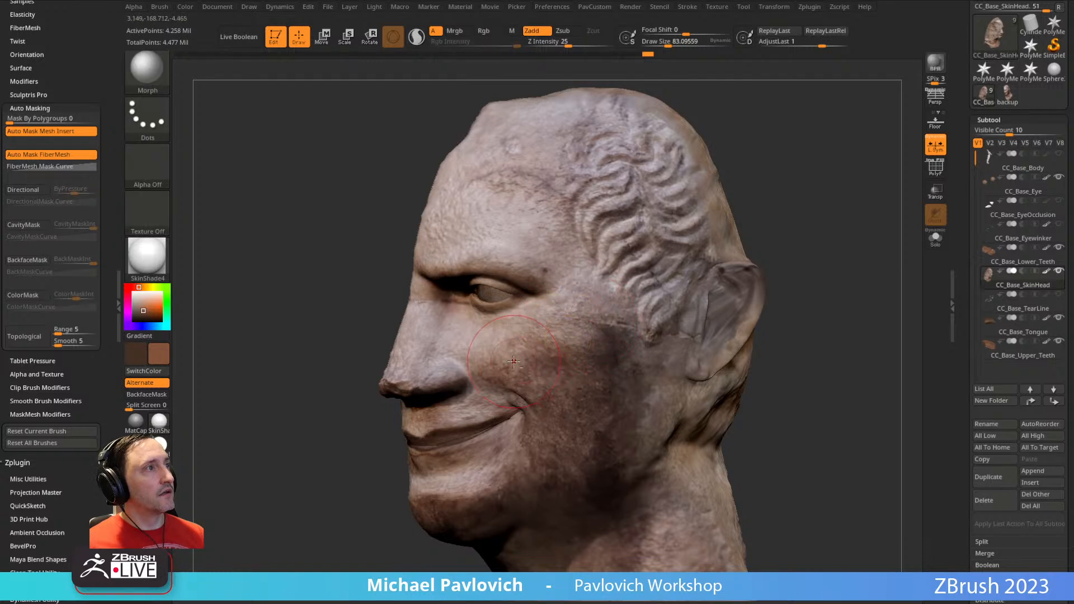
- Switch to the Standard brush with Rgb off and Zadd on at Z intensity 8
{"action": "key", "text": "b"}
{"action": "key", "text": "s"}
{"action": "key", "text": "t"}
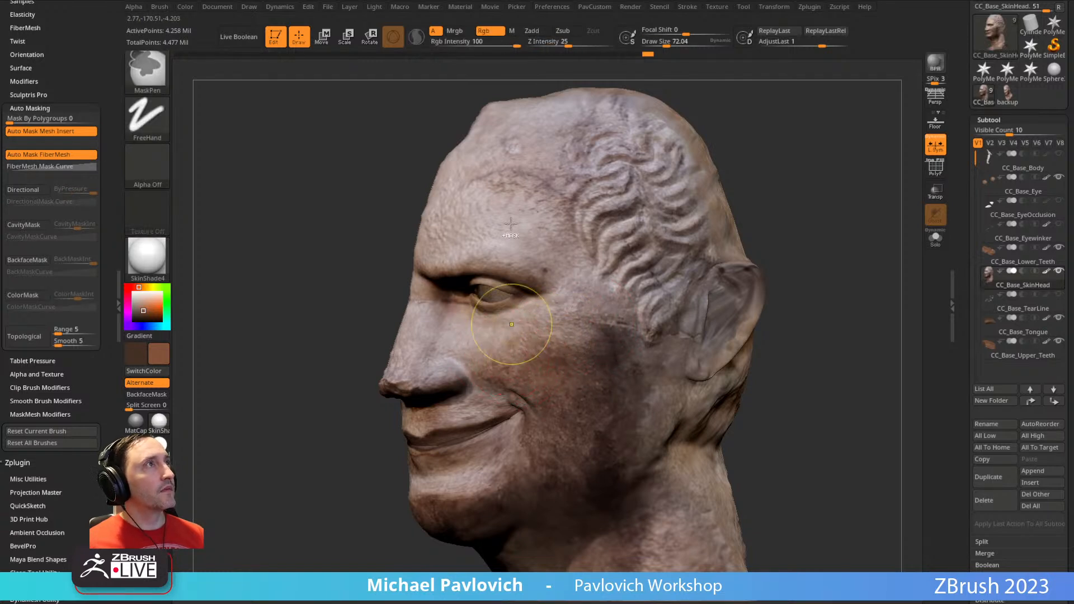
{"action": "left_click", "coordinate": [486, 32]}
{"action": "left_click", "coordinate": [532, 32]}
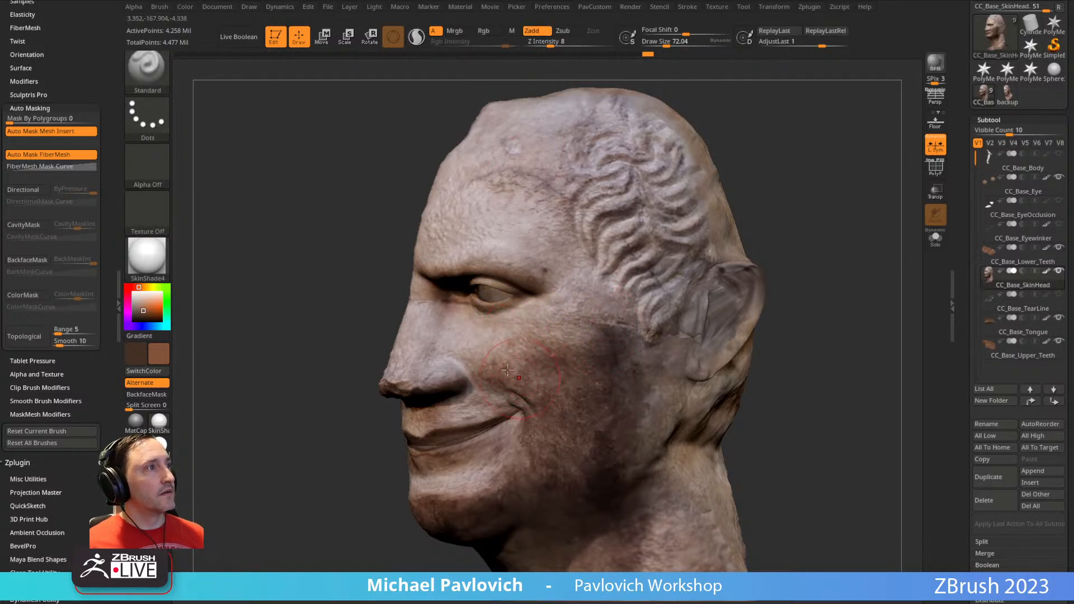
- Sculpt the smile subtly on the cheek beside the mouth corner with the Standard brush
{"action": "left_click_drag", "start_coordinate": [525, 379], "coordinate": [503, 391]}
{"action": "left_click_drag", "start_coordinate": [384, 412], "coordinate": [441, 400]}
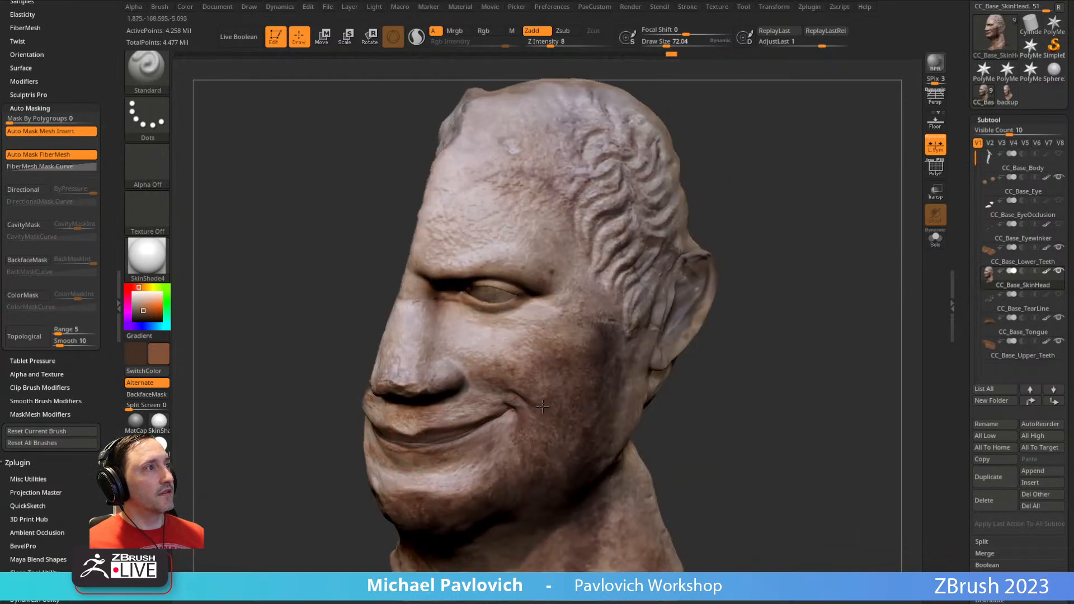
{"action": "left_click_drag", "start_coordinate": [754, 326], "coordinate": [721, 290]}
{"action": "left_click_drag", "start_coordinate": [544, 388], "coordinate": [554, 383]}
{"action": "mouse_move", "coordinate": [800, 317]}
{"action": "left_mouse_down"}
{"action": "mouse_move", "coordinate": [850, 325]}
{"action": "mouse_move", "coordinate": [760, 299]}
{"action": "mouse_move", "coordinate": [750, 307]}
{"action": "mouse_move", "coordinate": [763, 317]}
{"action": "left_mouse_up"}
- Switch to the Morph brush and restore the stone half on the Mouth Smile expression
{"action": "key", "text": "b"}
{"action": "key", "text": "m"}
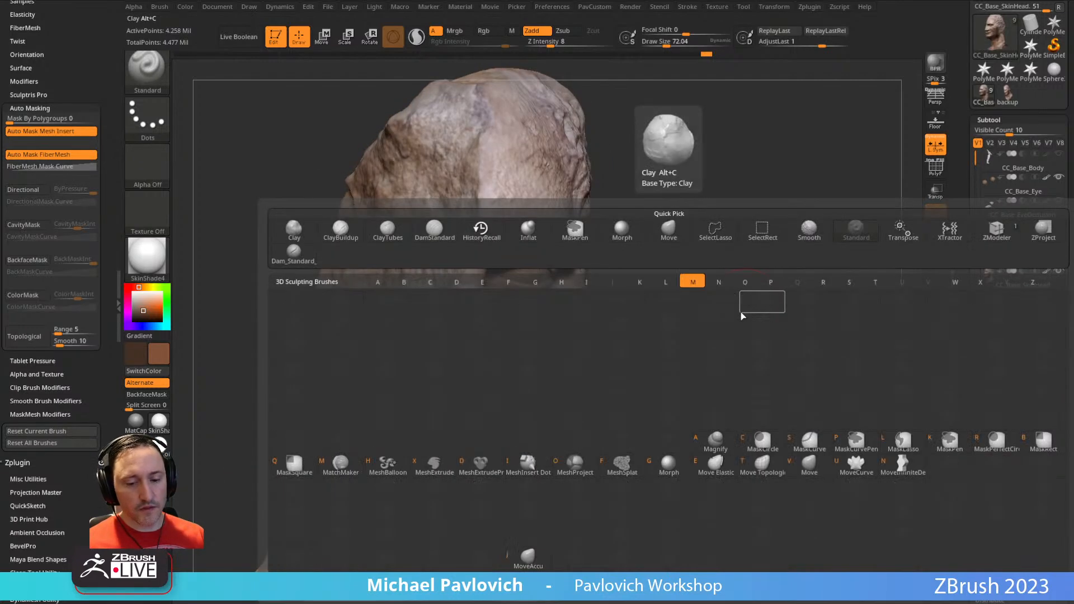
{"action": "key", "text": "o"}
{"action": "left_click_drag", "start_coordinate": [679, 235], "coordinate": [714, 244]}
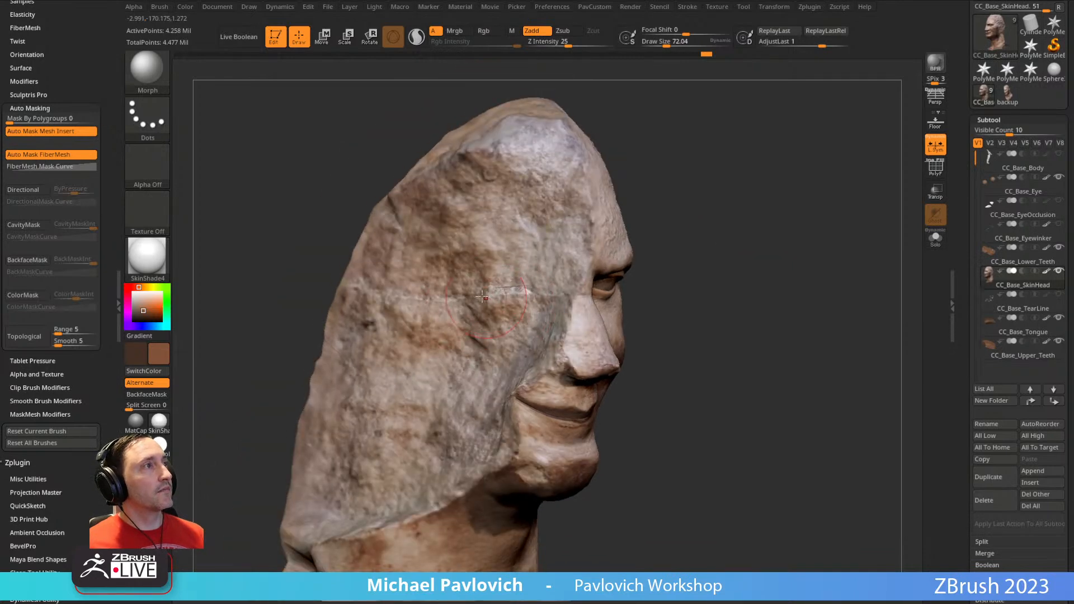
{"action": "left_click_drag", "start_coordinate": [648, 232], "coordinate": [606, 232]}
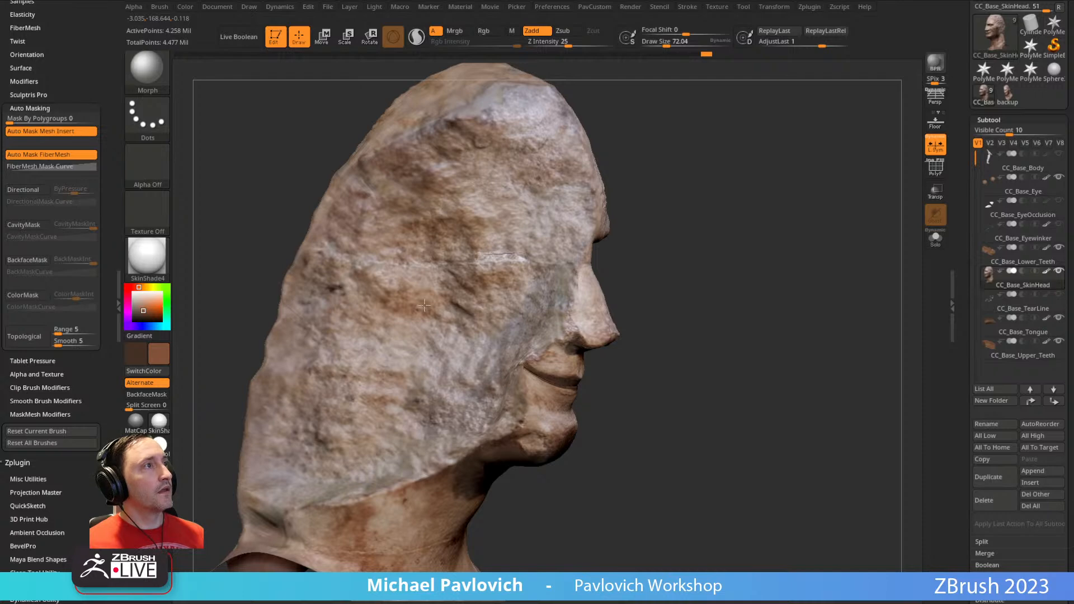
- Set the Morph brush's Z intensity to 47 and switch the face expression to Cheek Raise
{"action": "left_click_drag", "start_coordinate": [618, 241], "coordinate": [606, 63]}
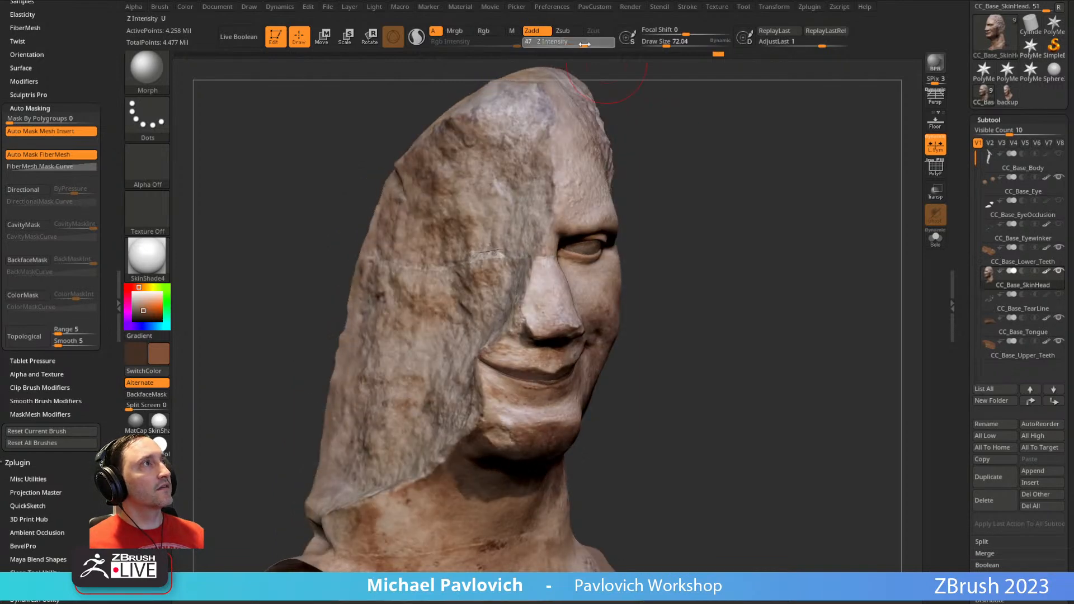
{"action": "left_click_drag", "start_coordinate": [643, 187], "coordinate": [679, 186]}
{"action": "left_click_drag", "start_coordinate": [107, 165], "coordinate": [106, 299]}
{"action": "left_click", "coordinate": [71, 292]}
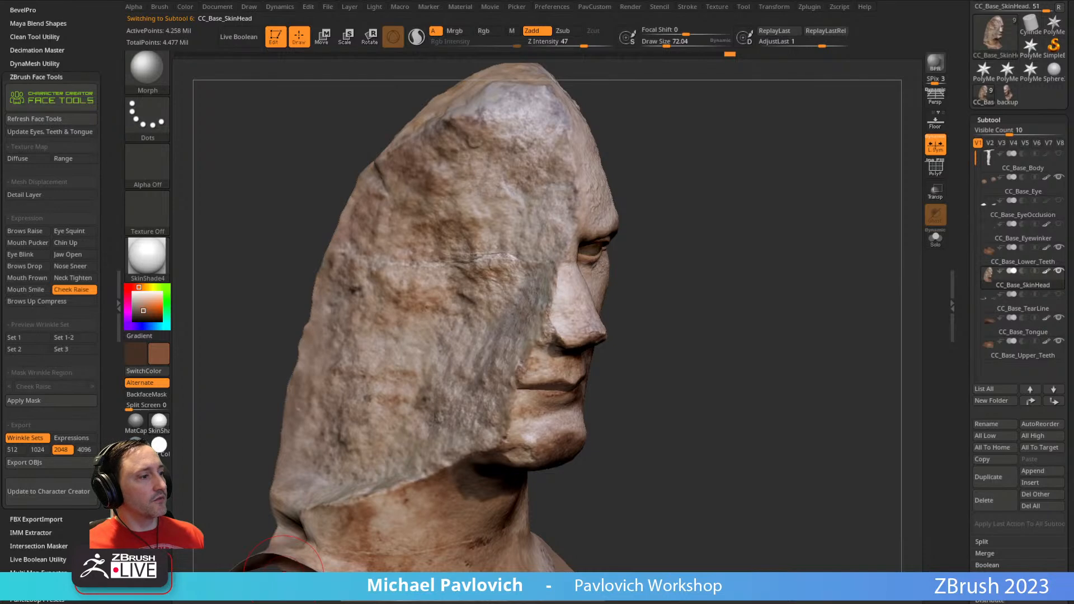
- Switch to the browser, open the CC Goblin artwork on ArtStation and skim through its video to the end
{"action": "left_click_drag", "start_coordinate": [448, 603], "coordinate": [427, 67]}
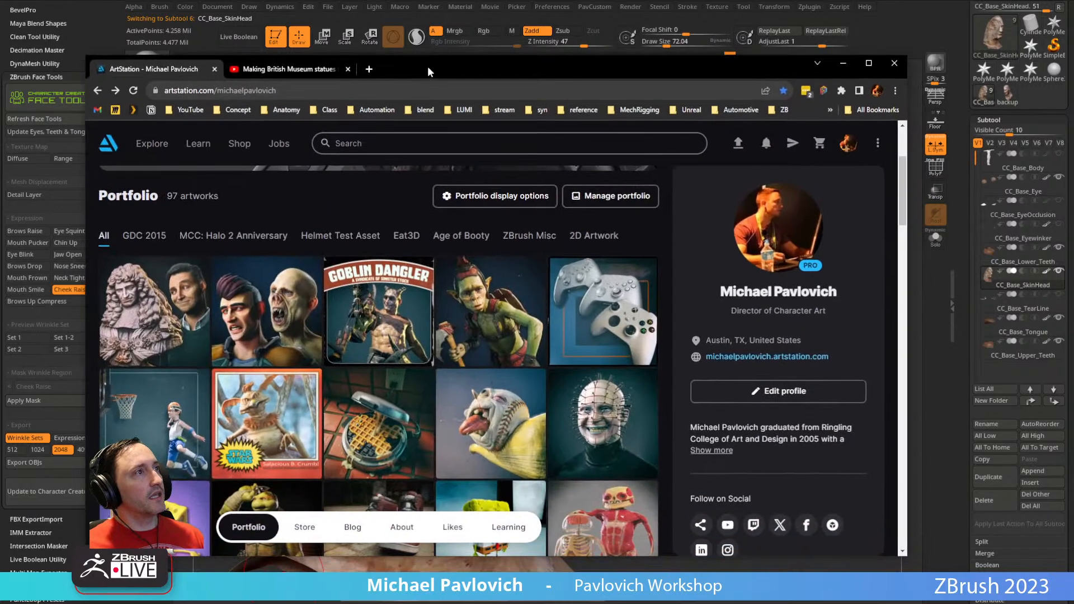
{"action": "left_click", "coordinate": [514, 333]}
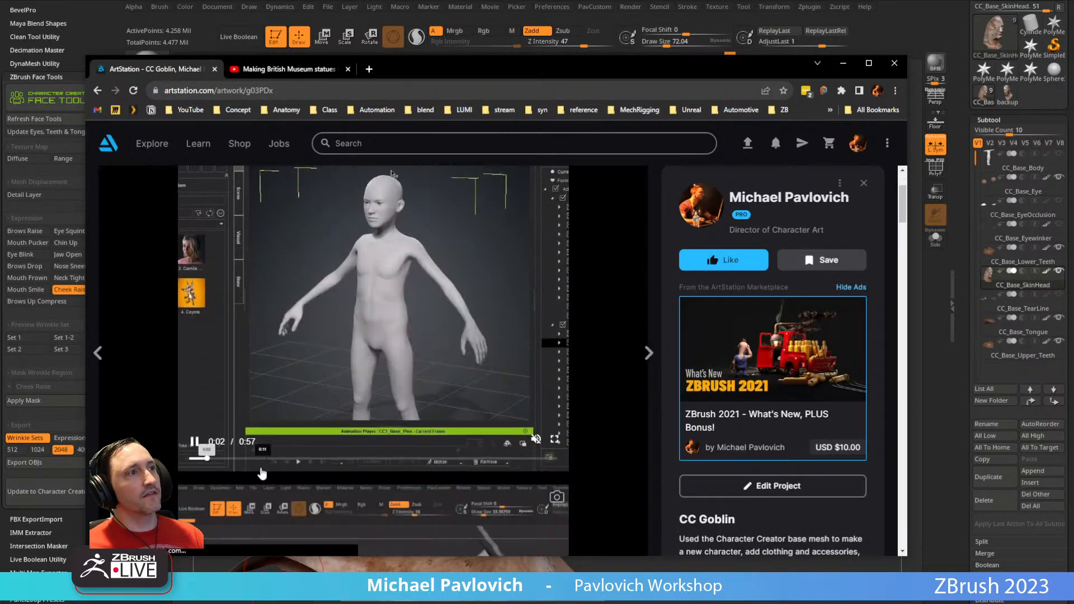
{"action": "left_click", "coordinate": [234, 459]}
{"action": "left_click", "coordinate": [263, 460]}
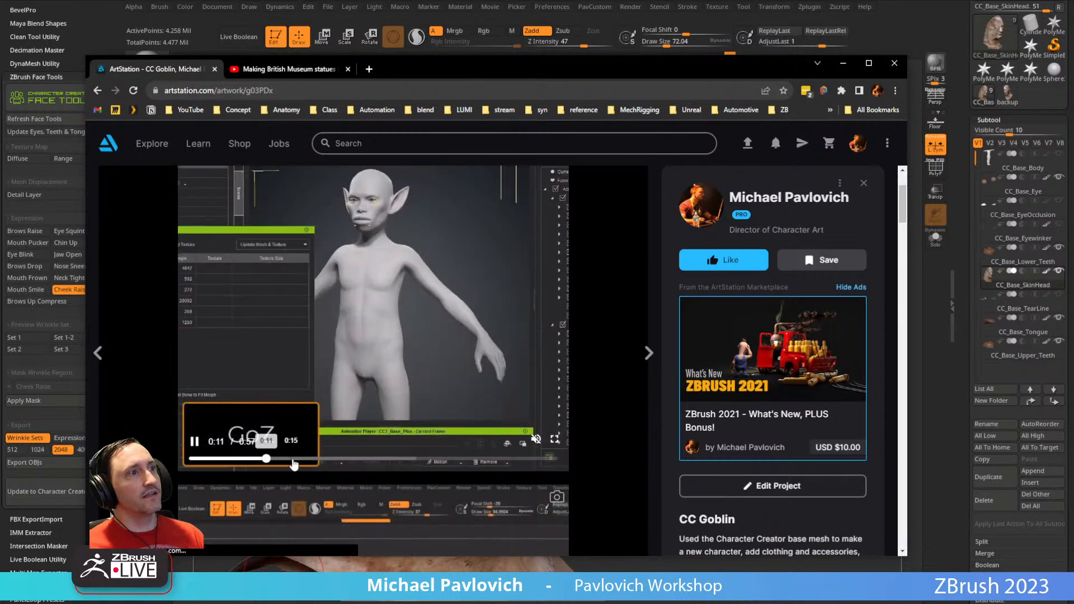
{"action": "left_click", "coordinate": [335, 459]}
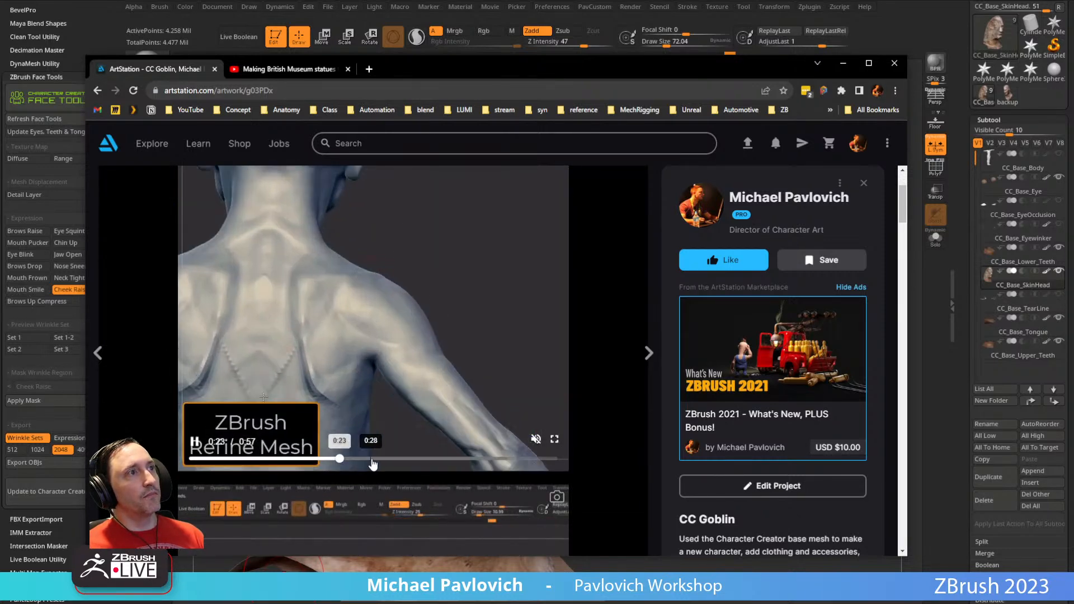
{"action": "left_click", "coordinate": [432, 459]}
{"action": "left_click", "coordinate": [457, 459]}
{"action": "left_click", "coordinate": [504, 459]}
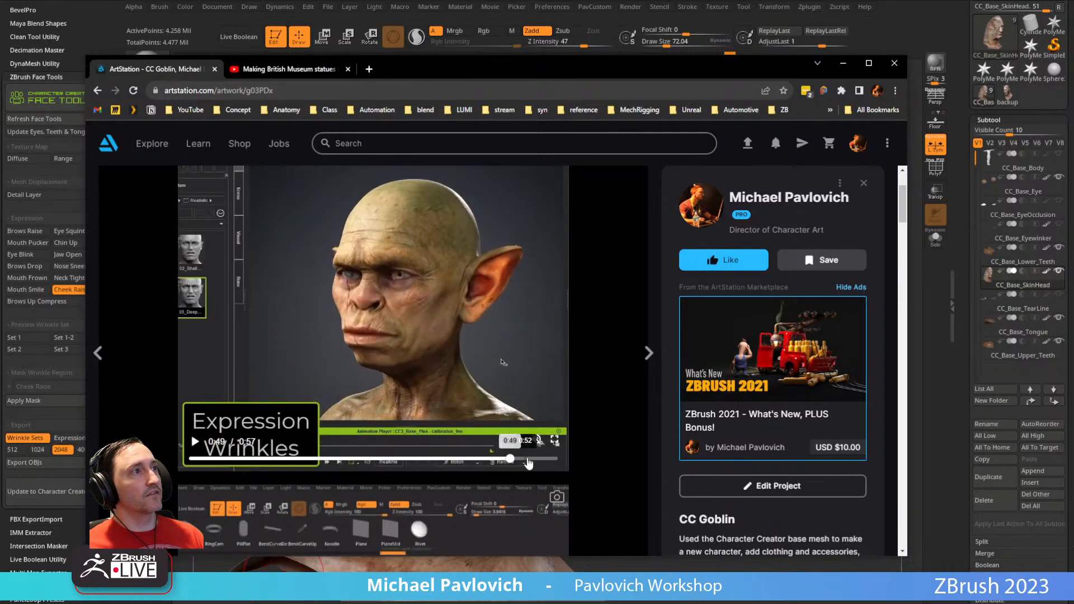
{"action": "left_click", "coordinate": [528, 459]}
{"action": "left_click", "coordinate": [540, 460]}
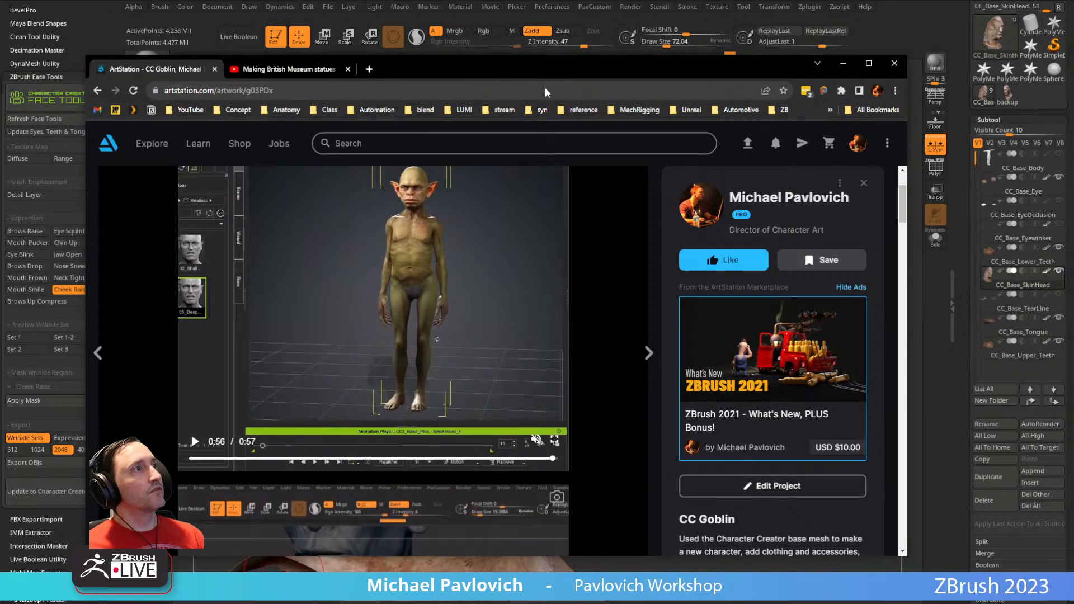
{"action": "left_click_drag", "start_coordinate": [534, 73], "coordinate": [549, 0]}
- Recall the original stone surface beside the eye with the HistoryRecall brush on the Cheek Raise expression
{"action": "mouse_move", "coordinate": [715, 209]}
{"action": "left_mouse_down"}
{"action": "mouse_move", "coordinate": [710, 248]}
{"action": "mouse_move", "coordinate": [698, 236]}
{"action": "mouse_move", "coordinate": [574, 253]}
{"action": "left_mouse_up"}
{"action": "key", "text": "b"}
{"action": "key", "text": "h"}
{"action": "key", "text": "r"}
{"action": "mouse_move", "coordinate": [517, 189]}
{"action": "left_mouse_down"}
{"action": "mouse_move", "coordinate": [727, 156]}
{"action": "mouse_move", "coordinate": [750, 179]}
{"action": "mouse_move", "coordinate": [565, 224]}
{"action": "left_mouse_up"}
{"action": "left_click_drag", "start_coordinate": [704, 204], "coordinate": [795, 193]}
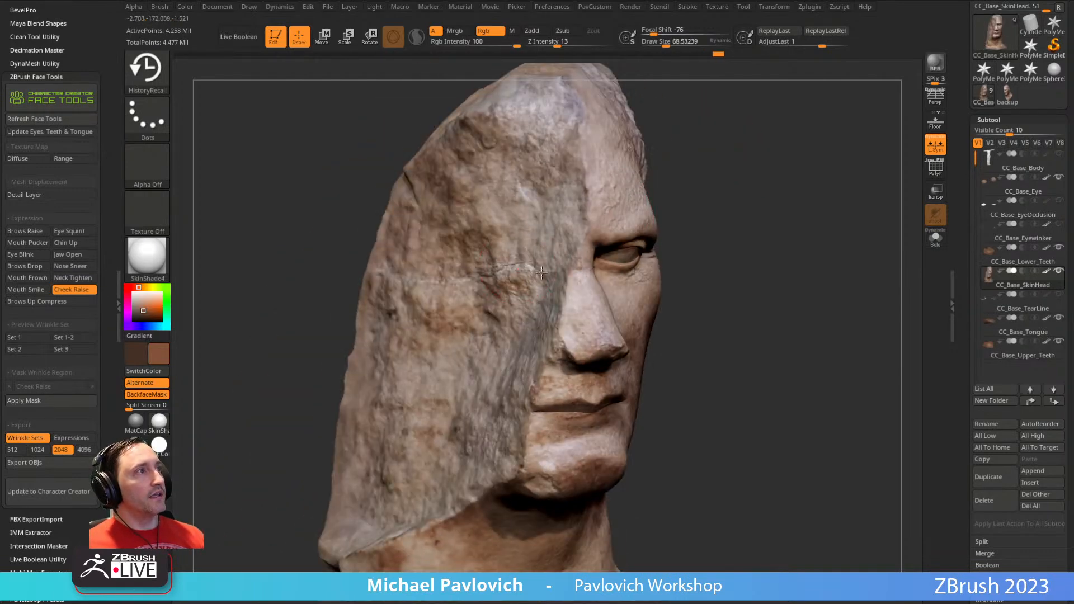
- Switch back to the Morph brush and restore the stone beside the eye, nose and mouth on Cheek Raise
{"action": "key", "text": "b"}
{"action": "key", "text": "m"}
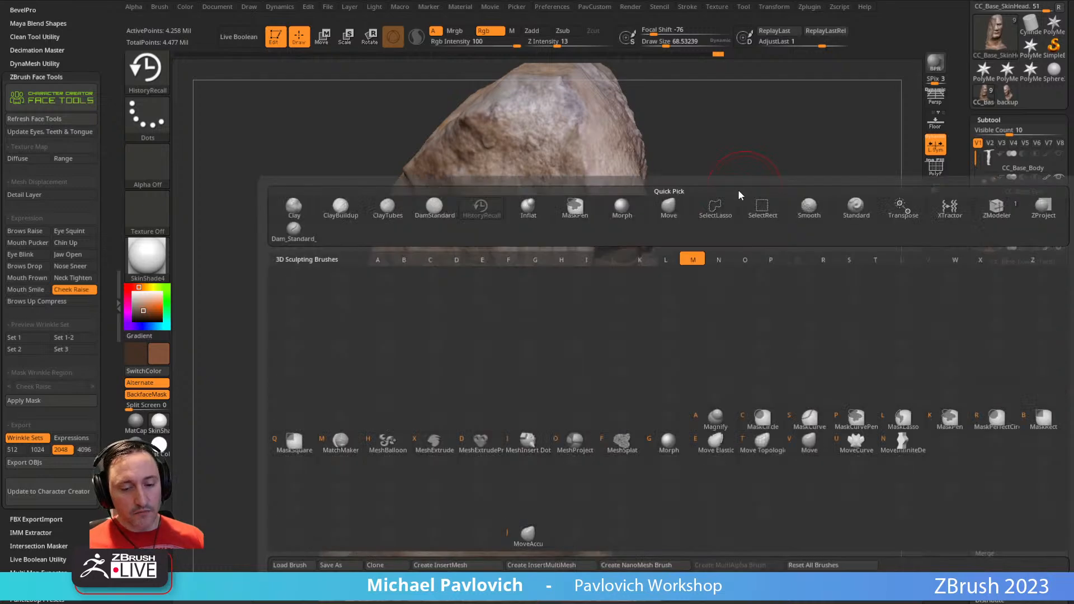
{"action": "key", "text": "o"}
{"action": "left_click_drag", "start_coordinate": [694, 187], "coordinate": [723, 180]}
{"action": "mouse_move", "coordinate": [507, 296]}
{"action": "left_mouse_down"}
{"action": "mouse_move", "coordinate": [496, 312]}
{"action": "mouse_move", "coordinate": [545, 311]}
{"action": "mouse_move", "coordinate": [554, 326]}
{"action": "left_mouse_up"}
{"action": "left_click_drag", "start_coordinate": [693, 238], "coordinate": [721, 234]}
{"action": "mouse_move", "coordinate": [579, 304]}
{"action": "left_mouse_down"}
{"action": "mouse_move", "coordinate": [567, 360]}
{"action": "mouse_move", "coordinate": [481, 328]}
{"action": "left_mouse_up"}
{"action": "left_click_drag", "start_coordinate": [694, 240], "coordinate": [692, 249]}
{"action": "mouse_move", "coordinate": [511, 423]}
{"action": "left_mouse_down"}
{"action": "mouse_move", "coordinate": [475, 422]}
{"action": "mouse_move", "coordinate": [439, 372]}
{"action": "mouse_move", "coordinate": [486, 409]}
{"action": "left_mouse_up"}
{"action": "left_click_drag", "start_coordinate": [675, 298], "coordinate": [614, 323]}
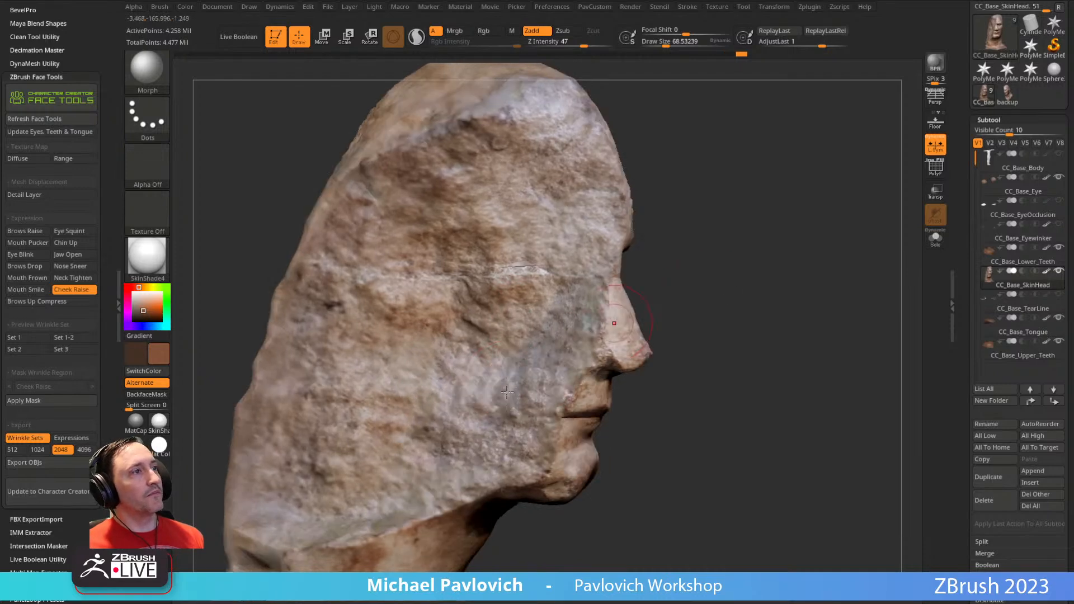
{"action": "left_click_drag", "start_coordinate": [481, 446], "coordinate": [523, 439]}
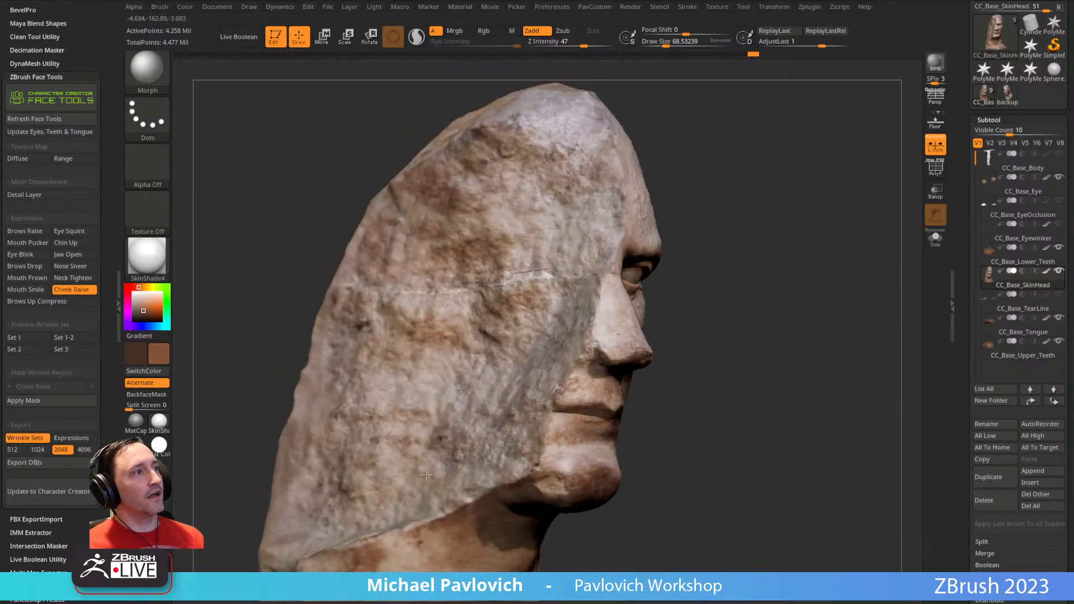
- Restore the stone from the lower cheek up to the forehead and crown edge on Cheek Raise
{"action": "left_click_drag", "start_coordinate": [785, 288], "coordinate": [728, 290], "text": "alt"}
{"action": "mouse_move", "coordinate": [428, 442]}
{"action": "left_mouse_down"}
{"action": "mouse_move", "coordinate": [433, 361]}
{"action": "mouse_move", "coordinate": [463, 339]}
{"action": "left_mouse_up"}
{"action": "left_click_drag", "start_coordinate": [661, 293], "coordinate": [613, 314]}
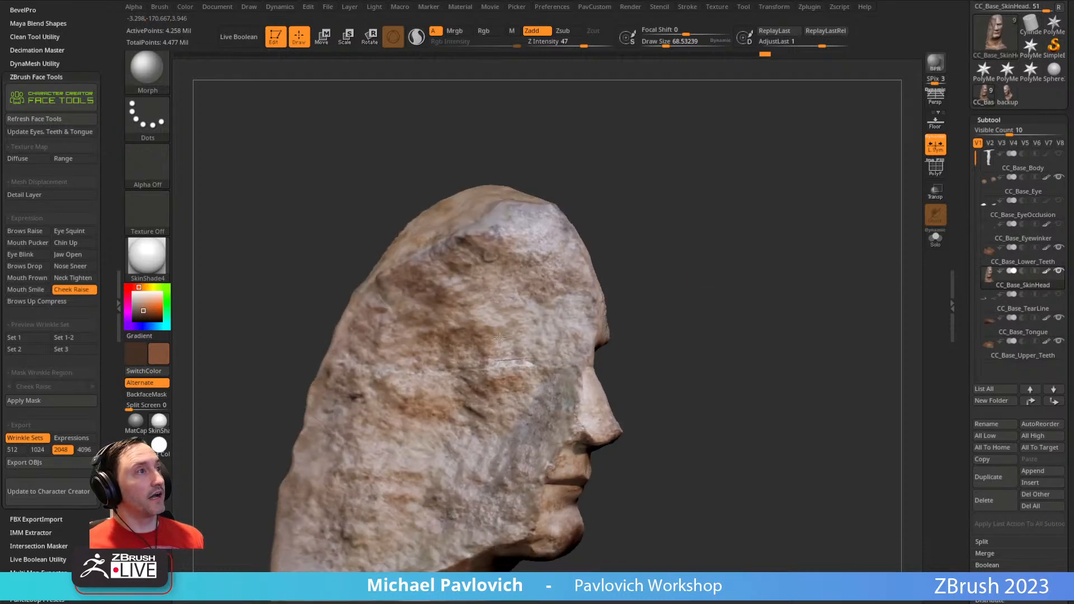
{"action": "left_click_drag", "start_coordinate": [499, 295], "coordinate": [434, 262]}
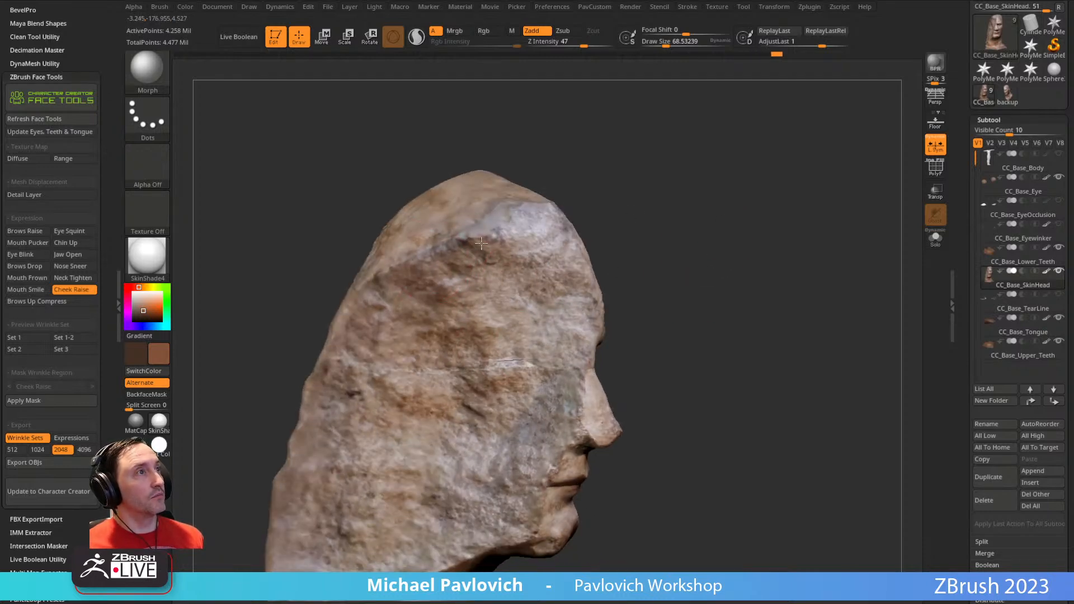
{"action": "left_click_drag", "start_coordinate": [629, 147], "coordinate": [386, 237]}
{"action": "left_click_drag", "start_coordinate": [671, 251], "coordinate": [540, 275]}
- Enlarge the Morph brush to draw size about 76 and finish restoring the stone face on Cheek Raise
{"action": "mouse_move", "coordinate": [747, 236]}
{"action": "left_mouse_down"}
{"action": "mouse_move", "coordinate": [740, 221]}
{"action": "mouse_move", "coordinate": [797, 180]}
{"action": "left_mouse_up"}
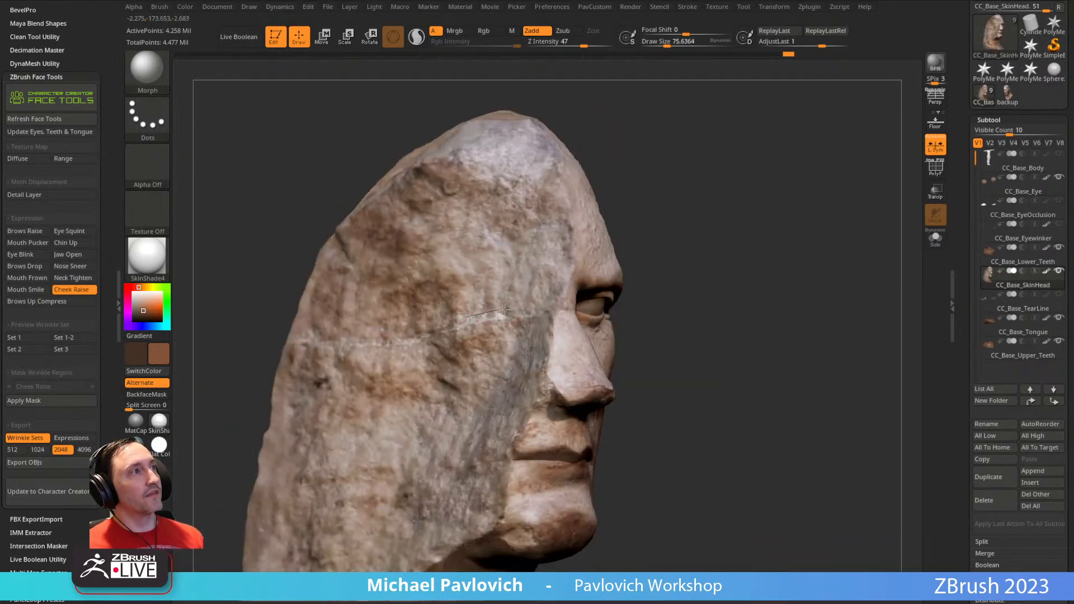
{"action": "left_click_drag", "start_coordinate": [539, 289], "coordinate": [564, 242]}
{"action": "left_click_drag", "start_coordinate": [693, 240], "coordinate": [580, 217]}
{"action": "left_click_drag", "start_coordinate": [363, 202], "coordinate": [505, 335]}
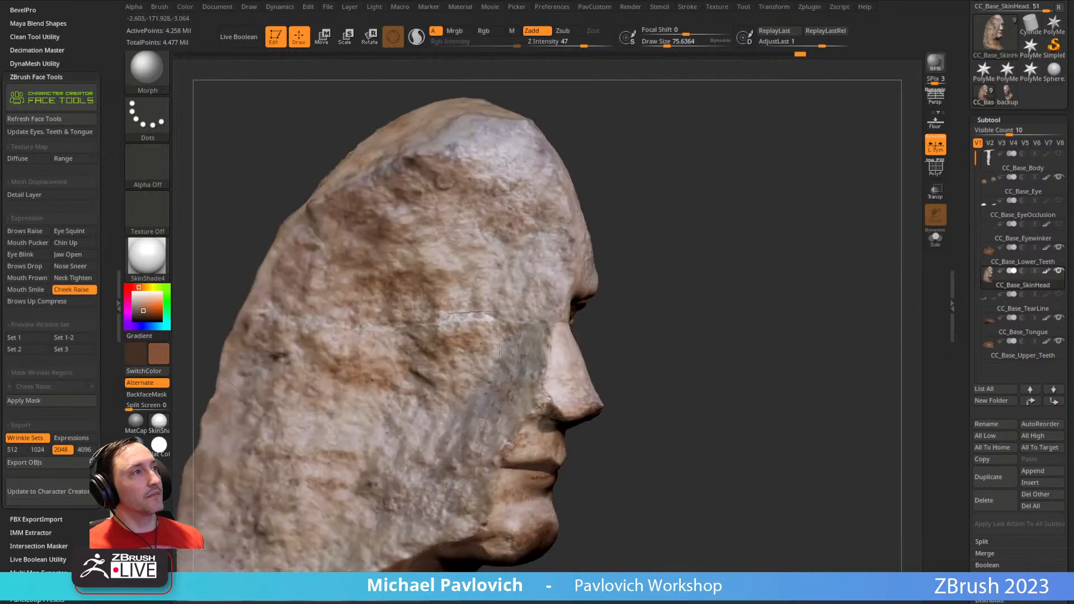
{"action": "left_click_drag", "start_coordinate": [678, 233], "coordinate": [754, 271]}
{"action": "left_click", "coordinate": [60, 349]}
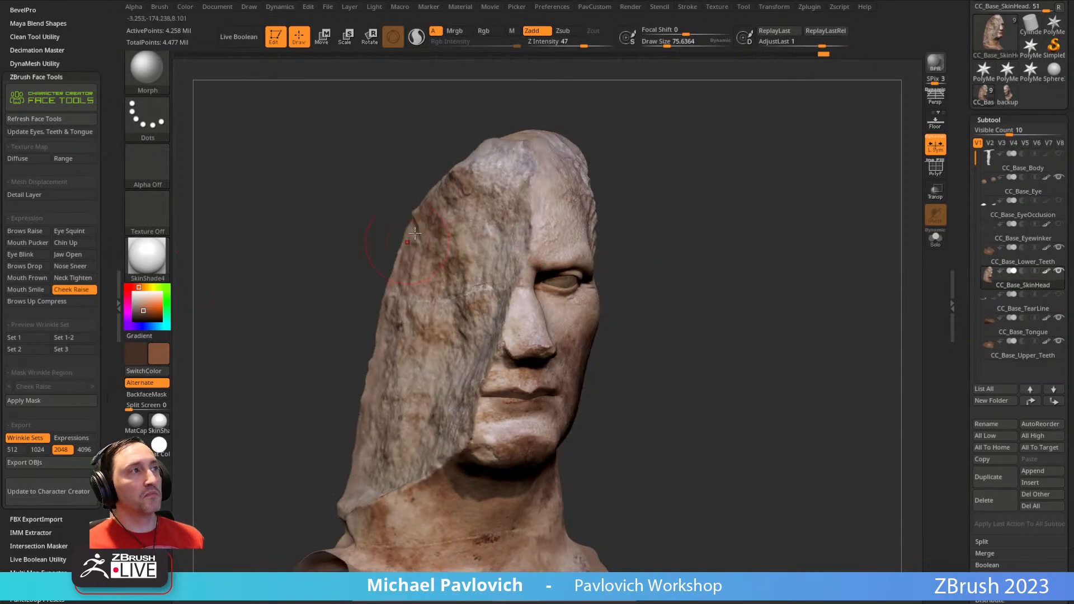
- Switch to the Brows Up Compress expression and restore the stone beside the eye and forehead with the Morph brush
{"action": "left_click", "coordinate": [49, 300]}
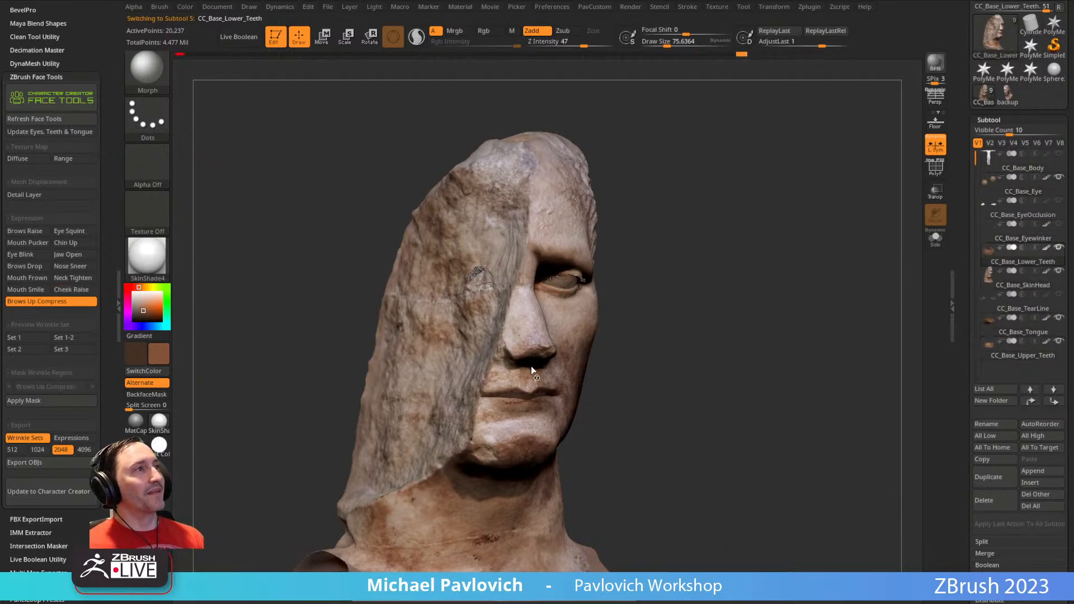
{"action": "left_click_drag", "start_coordinate": [642, 261], "coordinate": [711, 255]}
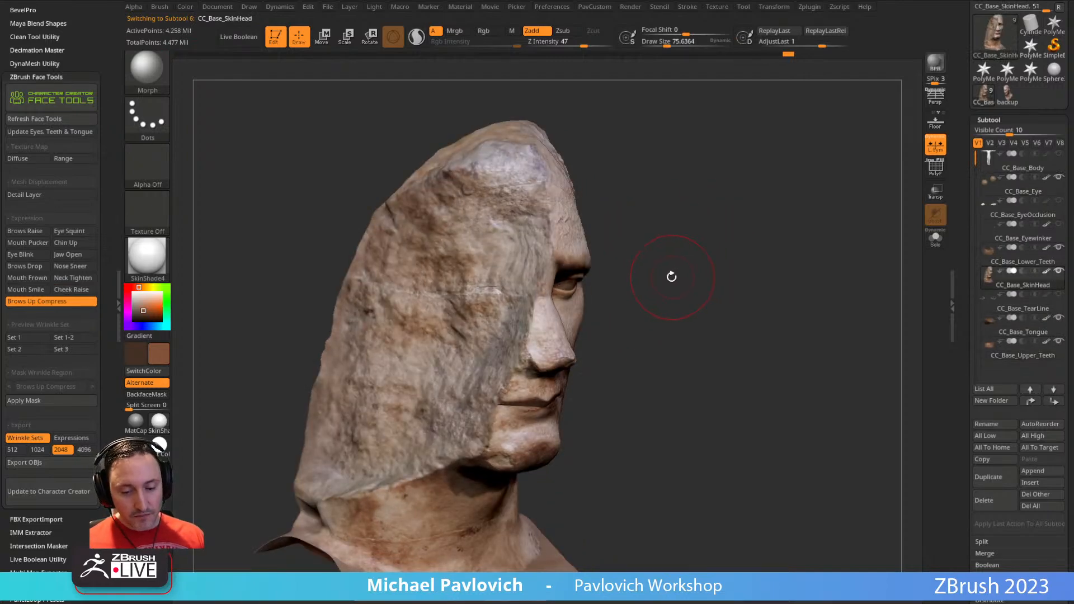
{"action": "key", "text": "b"}
{"action": "left_click", "coordinate": [682, 235]}
{"action": "mouse_move", "coordinate": [683, 235]}
{"action": "left_mouse_down", "text": "alt"}
{"action": "mouse_move", "coordinate": [694, 269]}
{"action": "mouse_move", "coordinate": [728, 266]}
{"action": "left_mouse_up", "text": "alt"}
{"action": "mouse_move", "coordinate": [532, 304]}
{"action": "left_mouse_down"}
{"action": "mouse_move", "coordinate": [552, 264]}
{"action": "mouse_move", "coordinate": [564, 313]}
{"action": "left_mouse_up"}
{"action": "left_click_drag", "start_coordinate": [640, 247], "coordinate": [612, 250]}
{"action": "left_click_drag", "start_coordinate": [545, 238], "coordinate": [549, 252]}
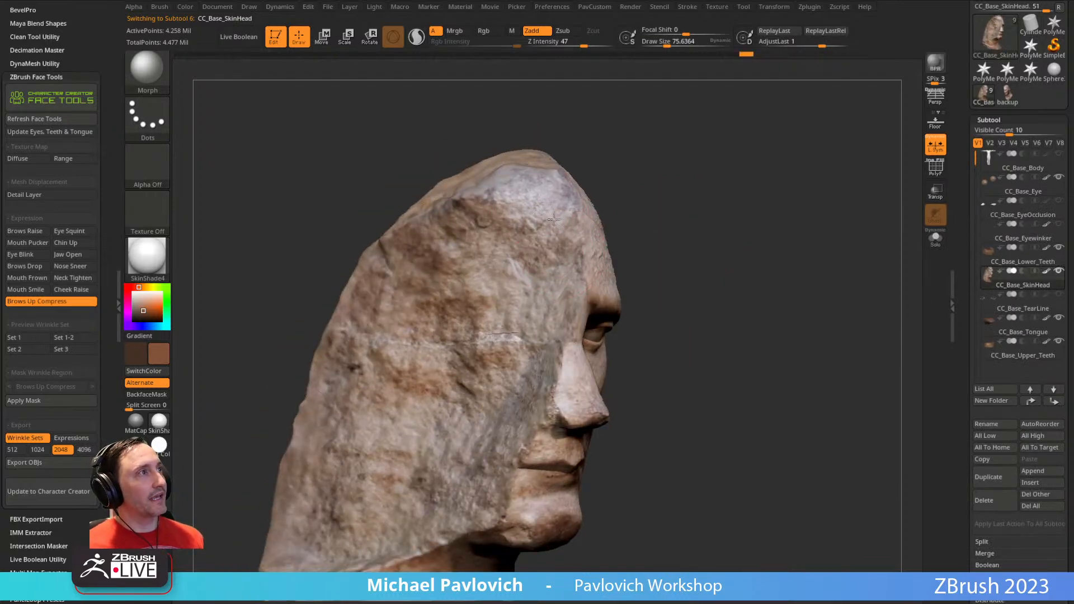
- Reduce the Morph brush to draw size about 59 and restore the stone edge along the brow and forehead
{"action": "right_click_drag", "start_coordinate": [551, 312], "coordinate": [561, 298]}
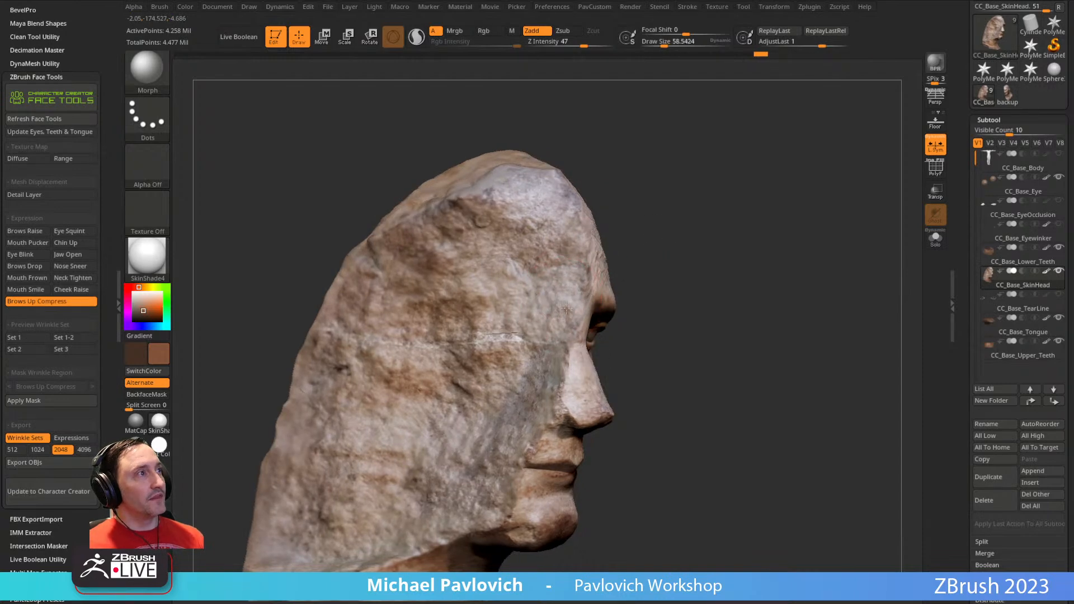
{"action": "right_click_drag", "start_coordinate": [629, 210], "coordinate": [583, 249]}
{"action": "left_click_drag", "start_coordinate": [582, 250], "coordinate": [577, 261]}
{"action": "right_click_drag", "start_coordinate": [577, 253], "coordinate": [612, 217]}
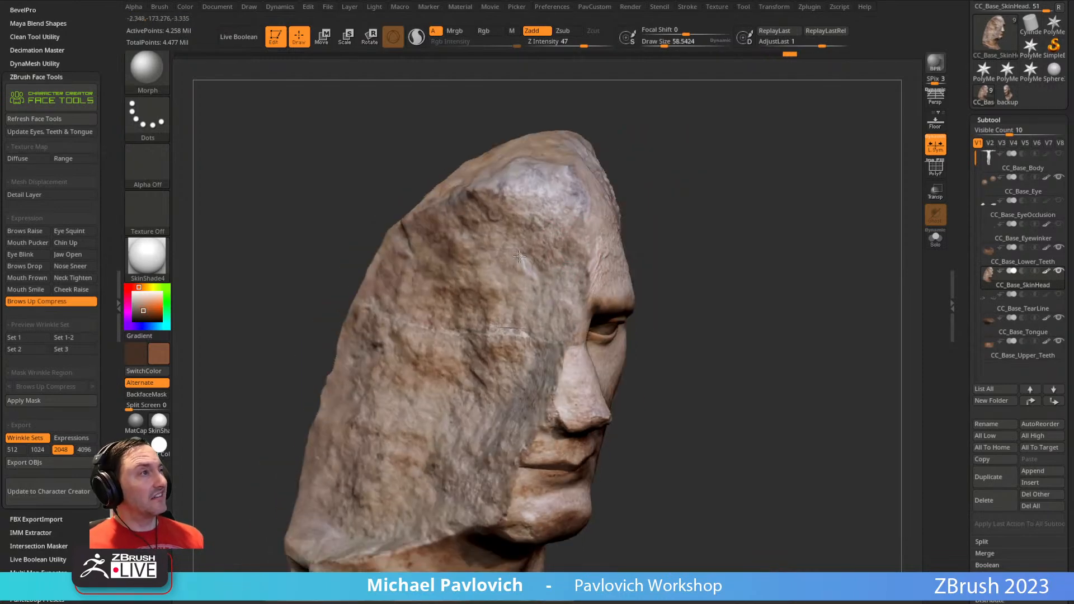
{"action": "right_click_drag", "start_coordinate": [481, 197], "coordinate": [488, 231]}
{"action": "right_click_drag", "start_coordinate": [474, 191], "coordinate": [458, 201]}
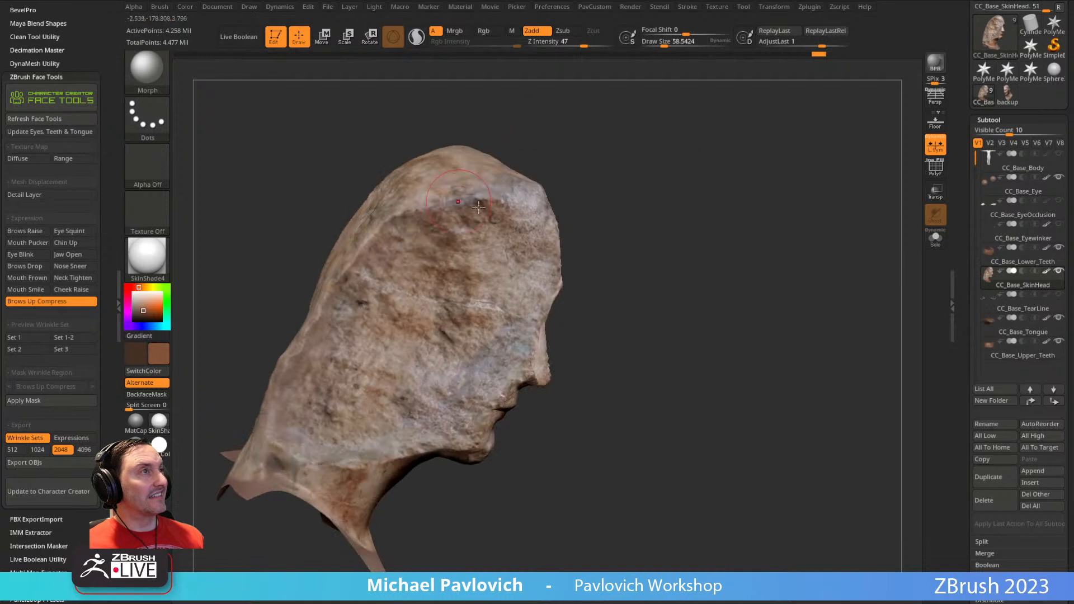
- Restore the broken stone edge over the crown of the head and undo the last stroke
{"action": "right_click_drag", "start_coordinate": [565, 156], "coordinate": [420, 176]}
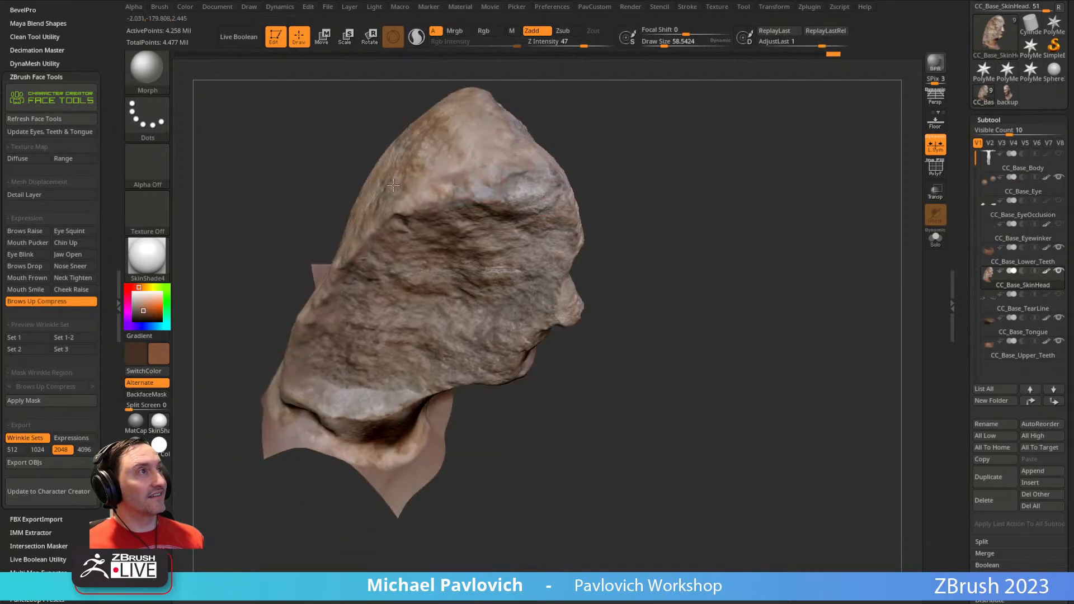
{"action": "right_click_drag", "start_coordinate": [583, 128], "coordinate": [432, 107]}
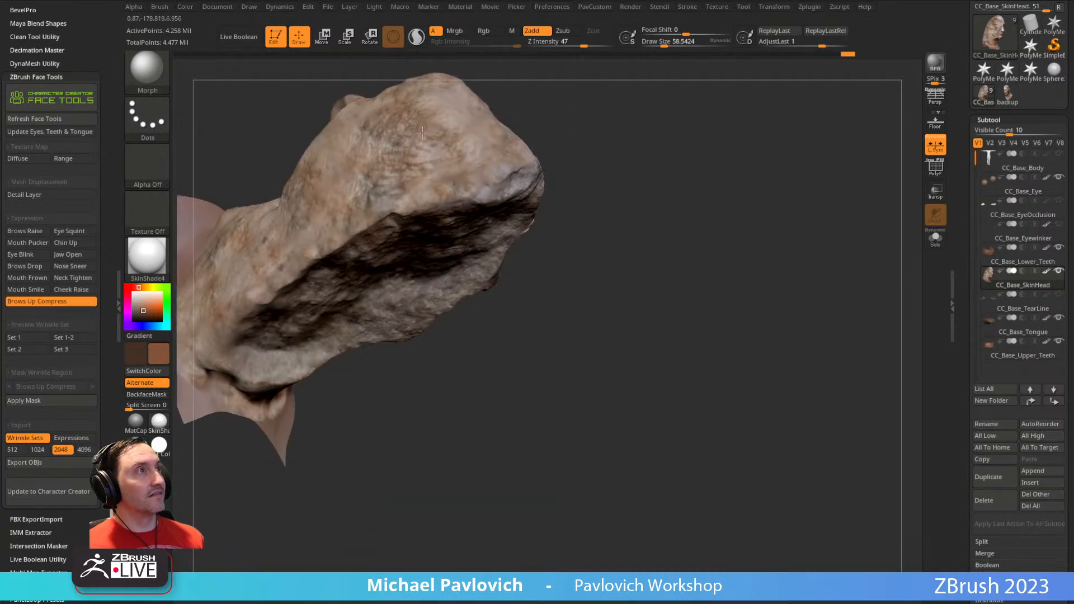
{"action": "right_click_drag", "start_coordinate": [635, 197], "coordinate": [417, 163]}
{"action": "key", "text": "ctrl+z"}
- Restore the remaining stone surface across the side of the head on the Brows Up Compress expression
{"action": "mouse_move", "coordinate": [498, 190]}
{"action": "right_mouse_down"}
{"action": "mouse_move", "coordinate": [640, 120]}
{"action": "mouse_move", "coordinate": [392, 229]}
{"action": "right_mouse_up"}
{"action": "mouse_move", "coordinate": [474, 241]}
{"action": "right_mouse_down"}
{"action": "mouse_move", "coordinate": [648, 207]}
{"action": "mouse_move", "coordinate": [481, 267]}
{"action": "right_mouse_up"}
{"action": "left_click_drag", "start_coordinate": [476, 295], "coordinate": [482, 288]}
{"action": "right_click_drag", "start_coordinate": [663, 221], "coordinate": [614, 192], "text": "alt"}
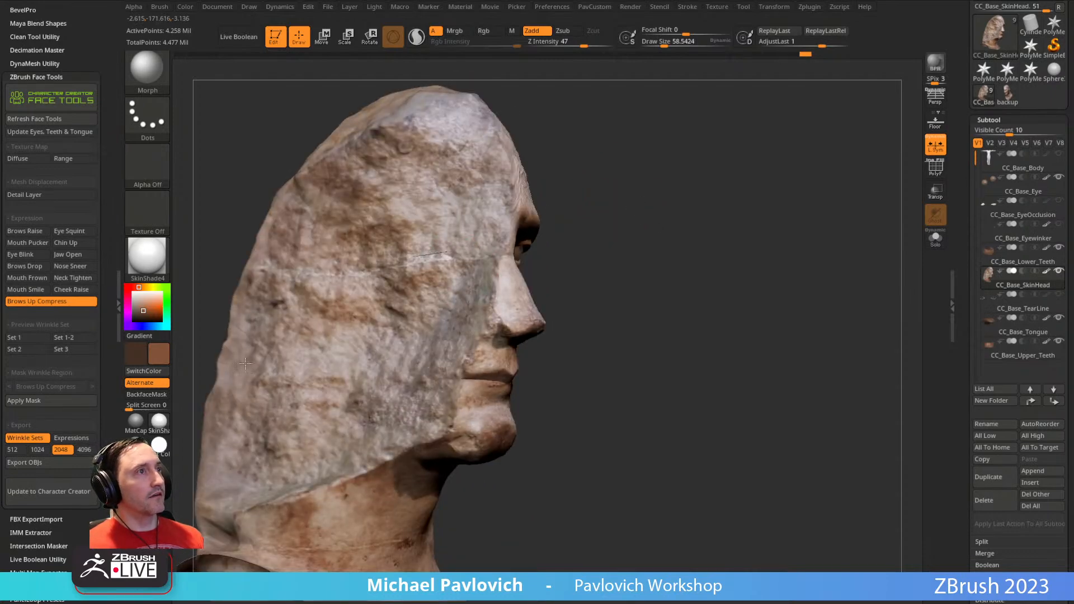
{"action": "right_click_drag", "start_coordinate": [273, 350], "coordinate": [656, 180]}
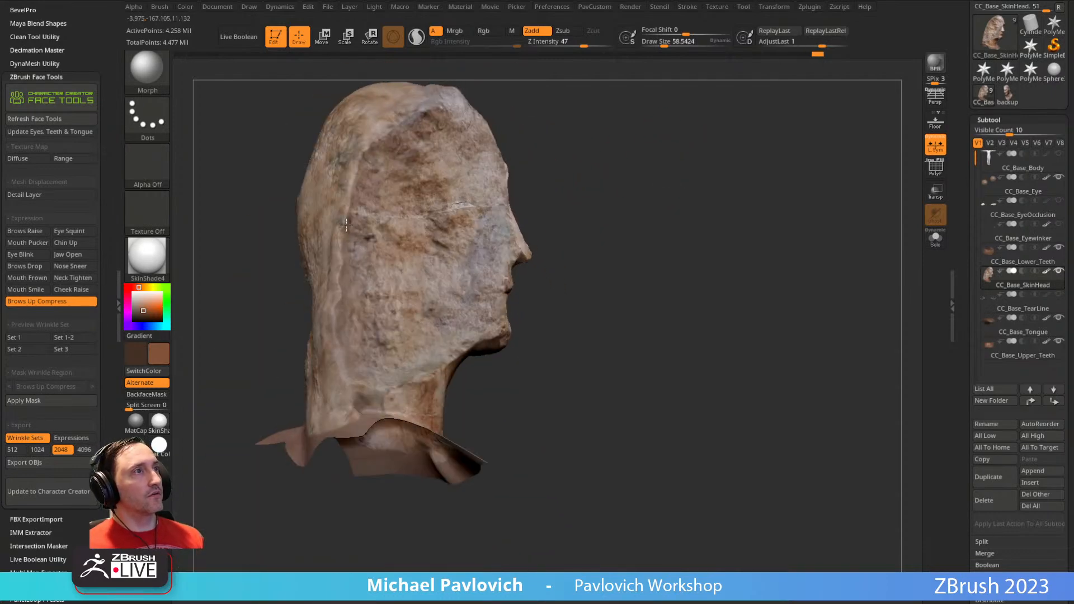
{"action": "left_click_drag", "start_coordinate": [383, 333], "coordinate": [390, 328]}
{"action": "mouse_move", "coordinate": [389, 329]}
{"action": "right_mouse_down"}
{"action": "mouse_move", "coordinate": [727, 220]}
{"action": "mouse_move", "coordinate": [736, 240]}
{"action": "mouse_move", "coordinate": [697, 209]}
{"action": "mouse_move", "coordinate": [683, 247]}
{"action": "right_mouse_up"}
- Switch to the Standard brush at draw size about 22 and turn off the Brows Up Compress expression
{"action": "key", "text": "1"}
{"action": "key", "text": "s"}
{"action": "left_click_drag", "start_coordinate": [683, 247], "coordinate": [674, 247]}
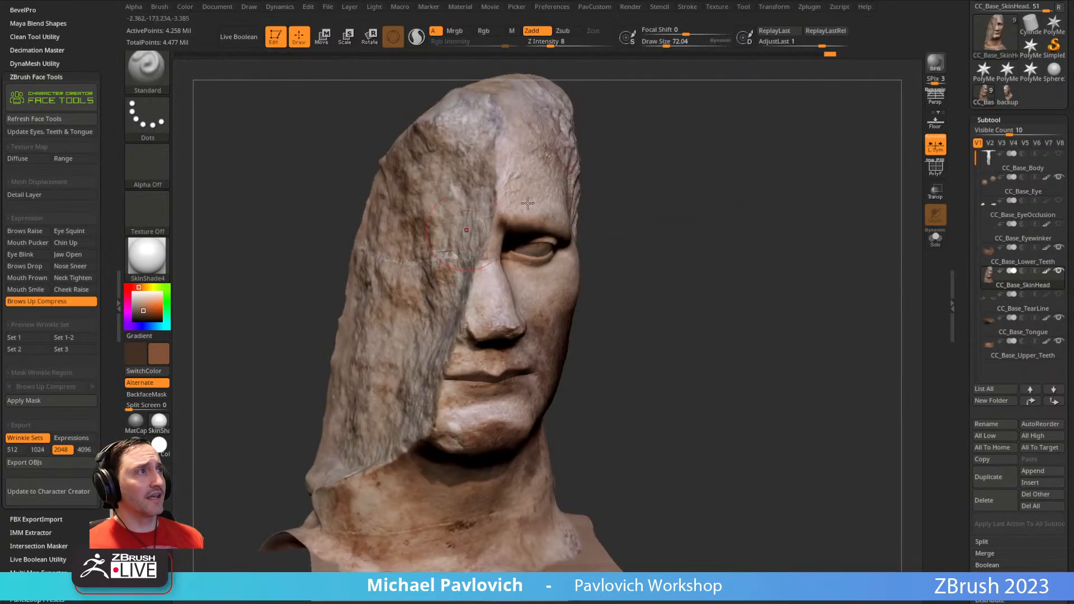
{"action": "right_click_drag", "start_coordinate": [660, 253], "coordinate": [683, 245]}
{"action": "key", "text": "s"}
{"action": "left_click_drag", "start_coordinate": [684, 245], "coordinate": [678, 245]}
{"action": "right_click_drag", "start_coordinate": [678, 245], "coordinate": [670, 241]}
{"action": "left_click", "coordinate": [65, 302]}
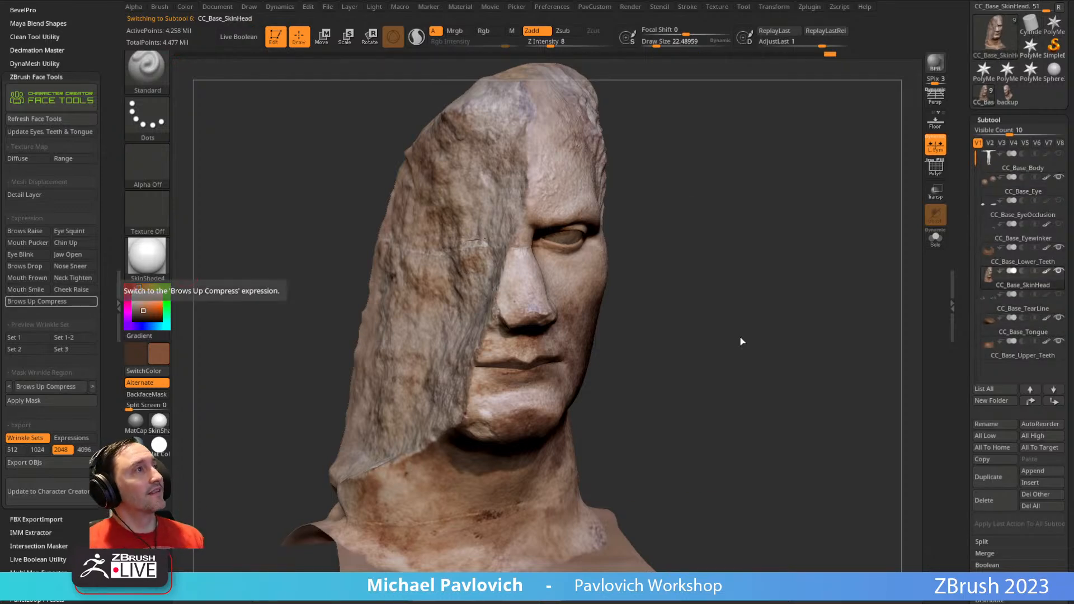
- Set the Standard brush's draw size to about 49 and save the project with Save As
{"action": "mouse_move", "coordinate": [739, 257]}
{"action": "left_mouse_down"}
{"action": "mouse_move", "coordinate": [722, 274]}
{"action": "mouse_move", "coordinate": [782, 283]}
{"action": "mouse_move", "coordinate": [738, 283]}
{"action": "mouse_move", "coordinate": [750, 306]}
{"action": "mouse_move", "coordinate": [756, 298]}
{"action": "left_mouse_up"}
{"action": "key", "text": "s"}
{"action": "left_click", "coordinate": [762, 292]}
{"action": "left_click", "coordinate": [739, 295]}
{"action": "left_click", "coordinate": [327, 8]}
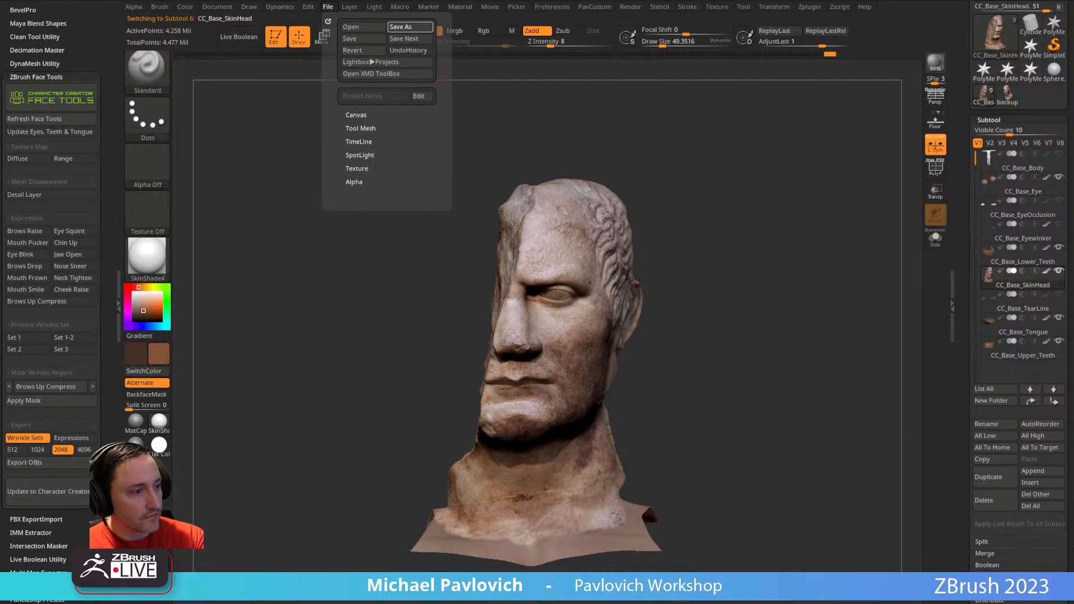
{"action": "key", "text": "Return"}
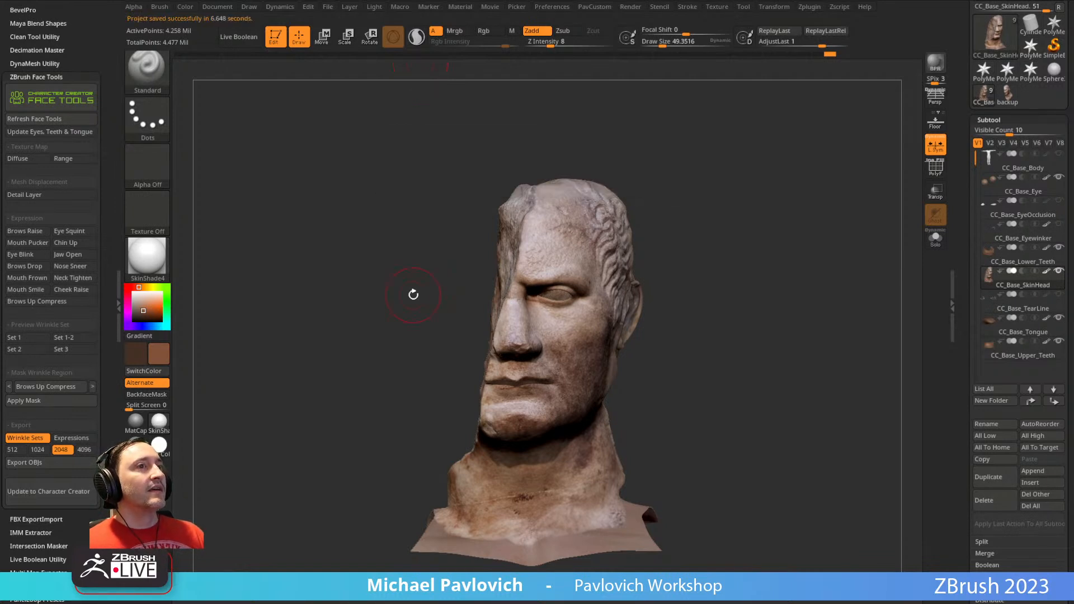
- Update the head to Character Creator at 2048 resolution with all expressions, adding Polypaint > Diffuse and Wrinkle > Diffuse to the default options
{"action": "left_click", "coordinate": [58, 491]}
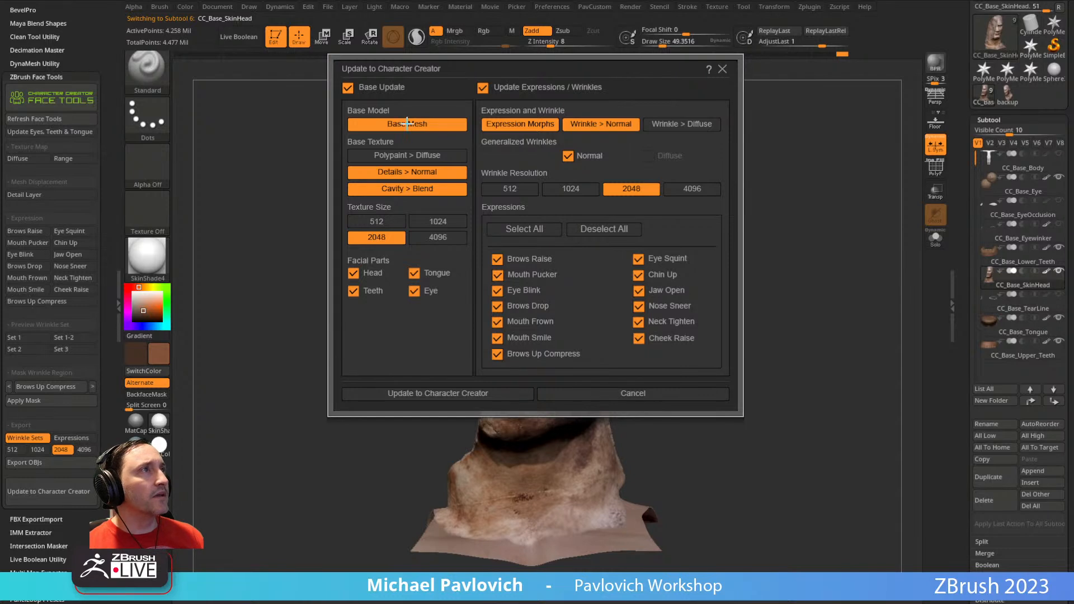
{"action": "left_click", "coordinate": [409, 153]}
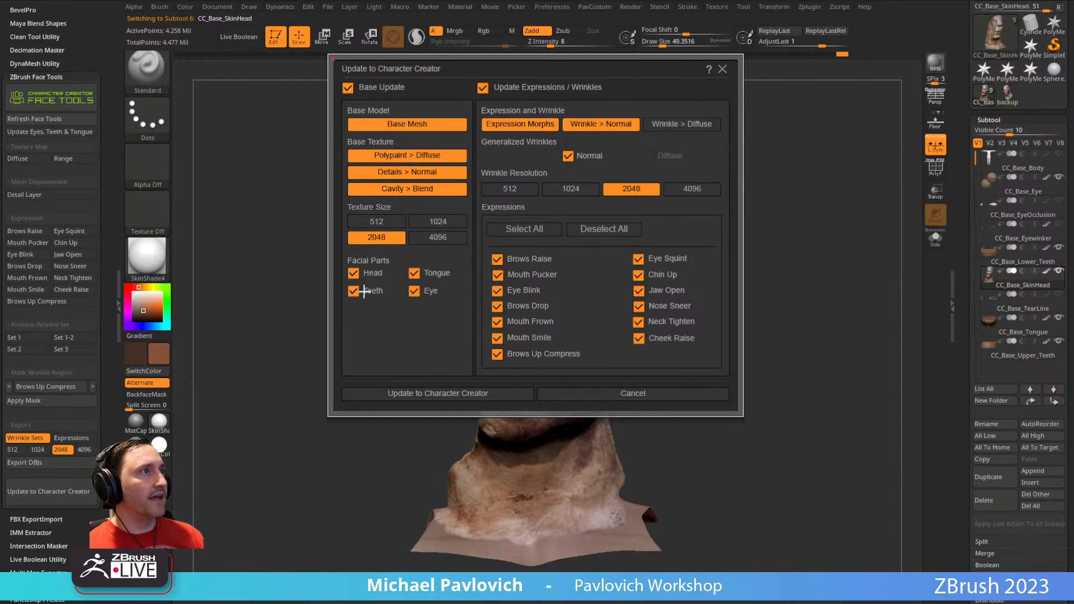
{"action": "left_click", "coordinate": [675, 126]}
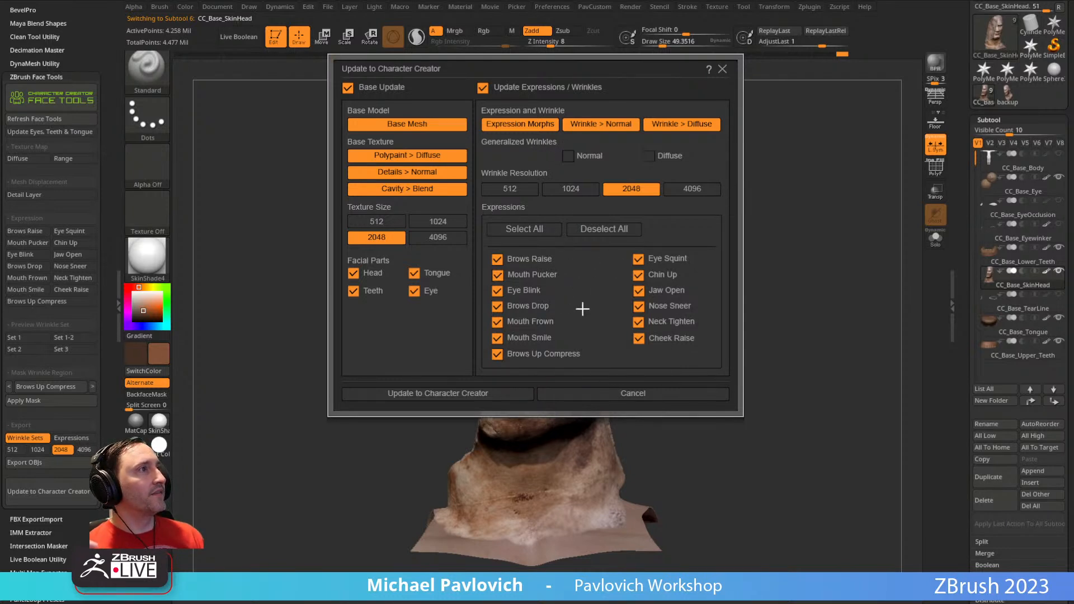
{"action": "left_click", "coordinate": [460, 394]}
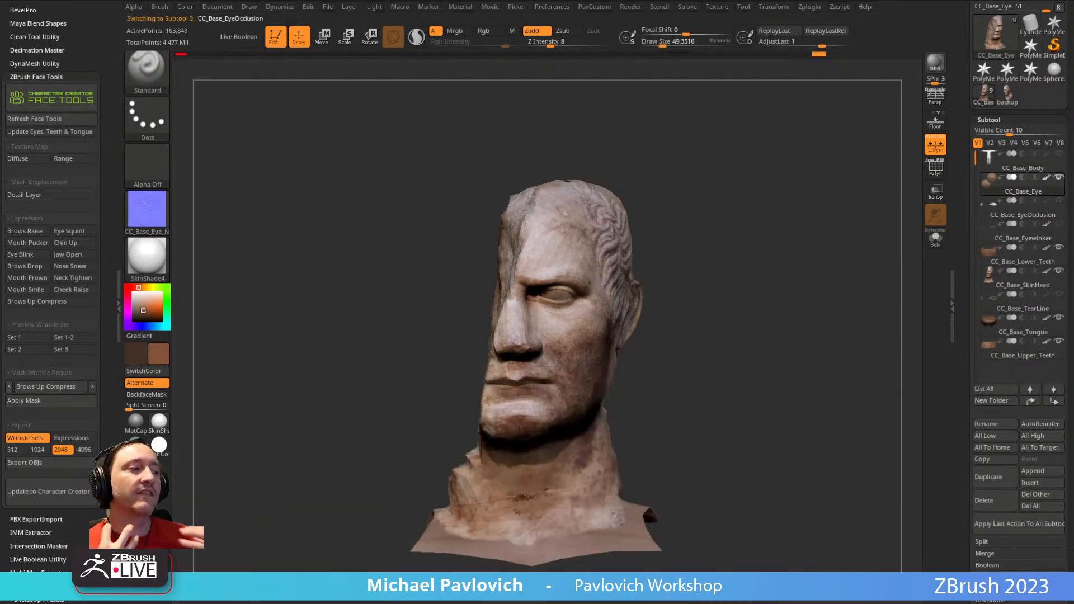
- Switch to the web browser and view the Prince Rupert Statue Conversion artwork on ArtStation
{"action": "left_click_drag", "start_coordinate": [644, 603], "coordinate": [392, 28]}
{"action": "left_click", "coordinate": [85, 47]}
{"action": "left_click", "coordinate": [177, 210]}
{"action": "left_click_drag", "start_coordinate": [893, 511], "coordinate": [1073, 596]}
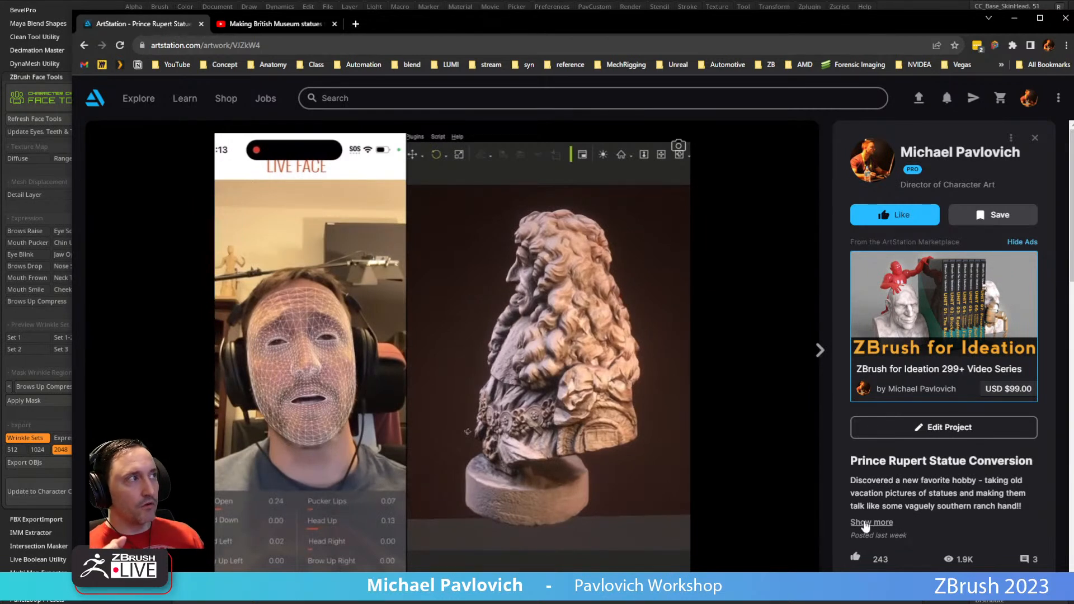
- Open reallusion.com in a new browser tab and view the featured AccuFACE AI facial mocap page
{"action": "left_click", "coordinate": [356, 23]}
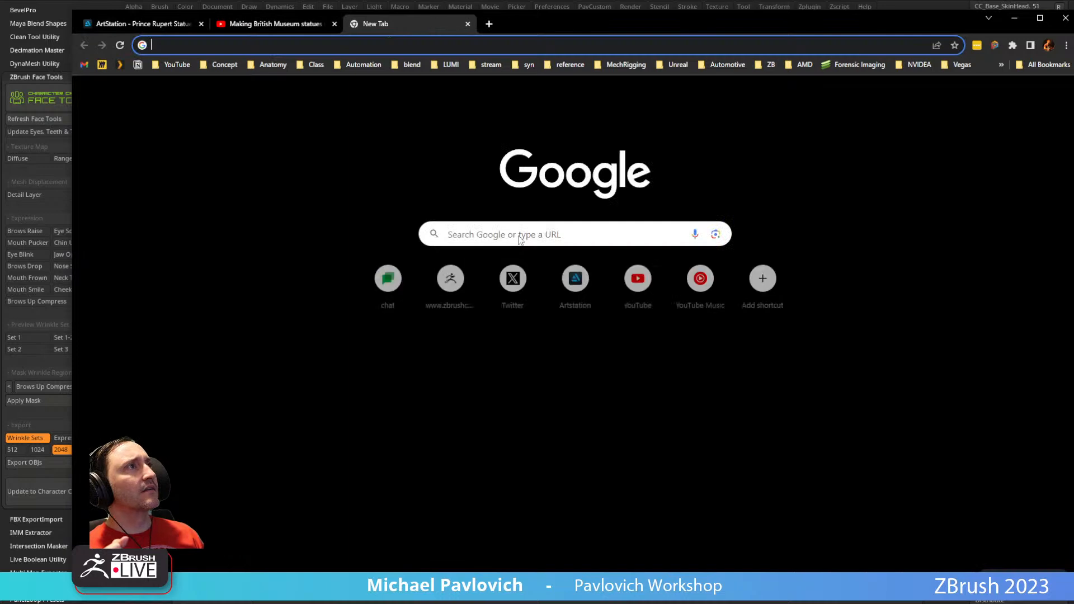
{"action": "left_click_drag", "start_coordinate": [544, 22], "coordinate": [744, 603]}
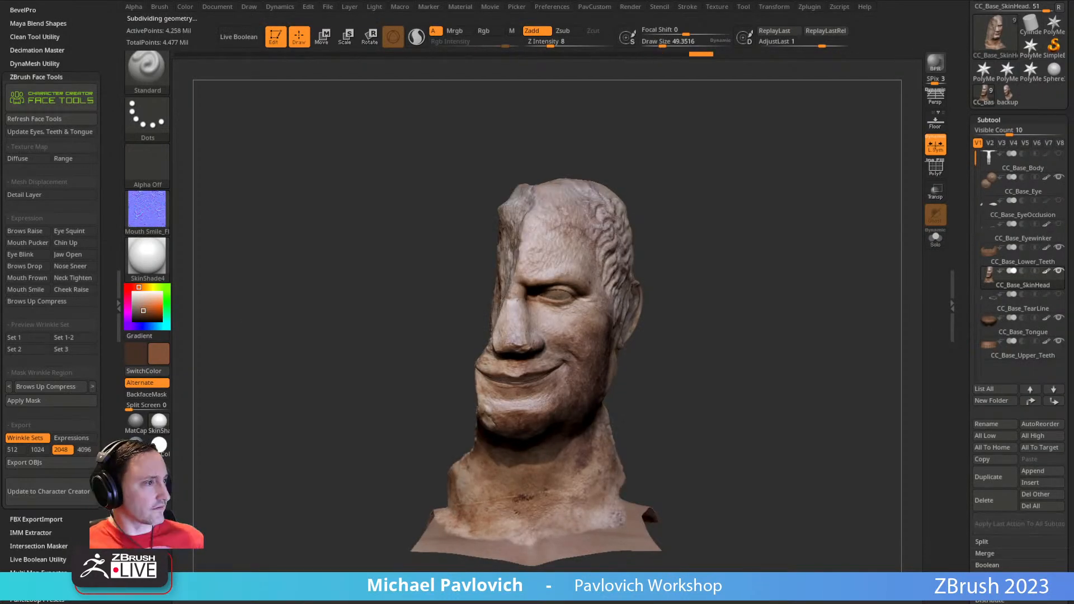
{"action": "left_click_drag", "start_coordinate": [660, 603], "coordinate": [505, 39]}
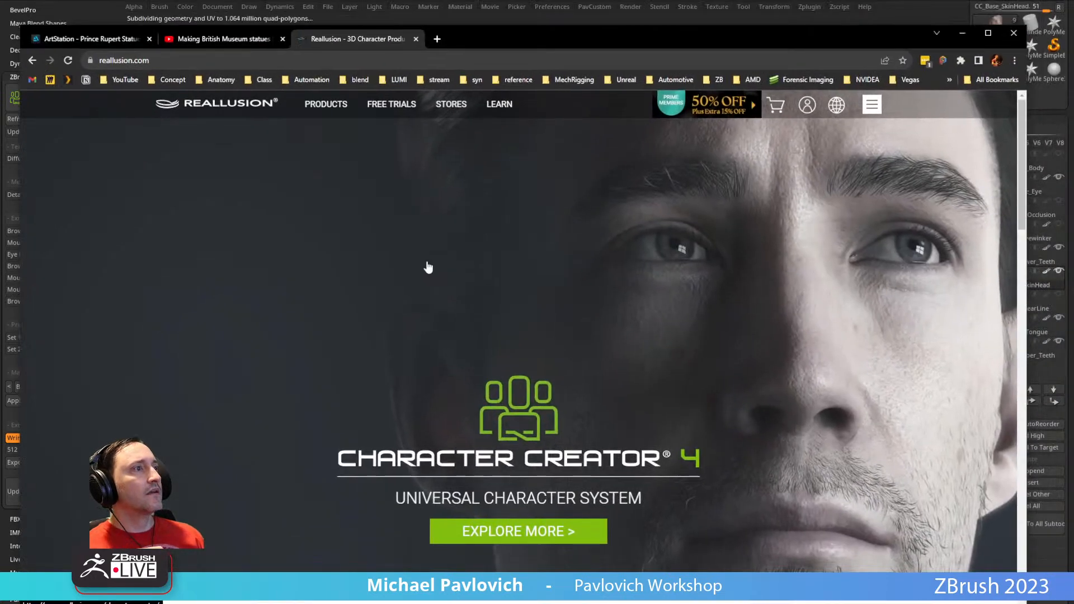
{"action": "scroll", "coordinate": [428, 268], "scroll_direction": "down", "scroll_amount": 5}
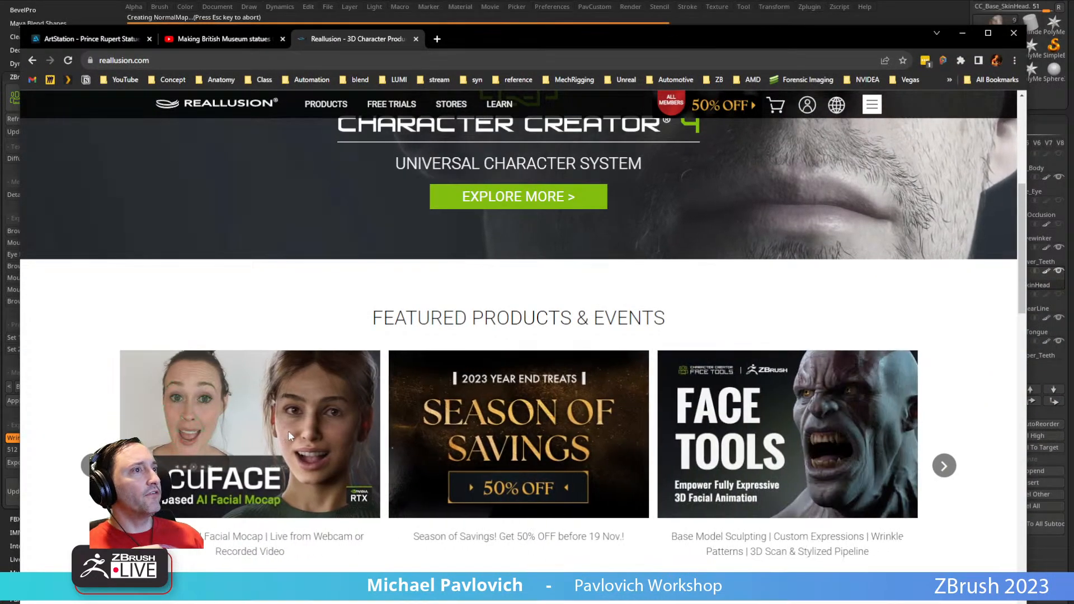
{"action": "left_click", "coordinate": [289, 435]}
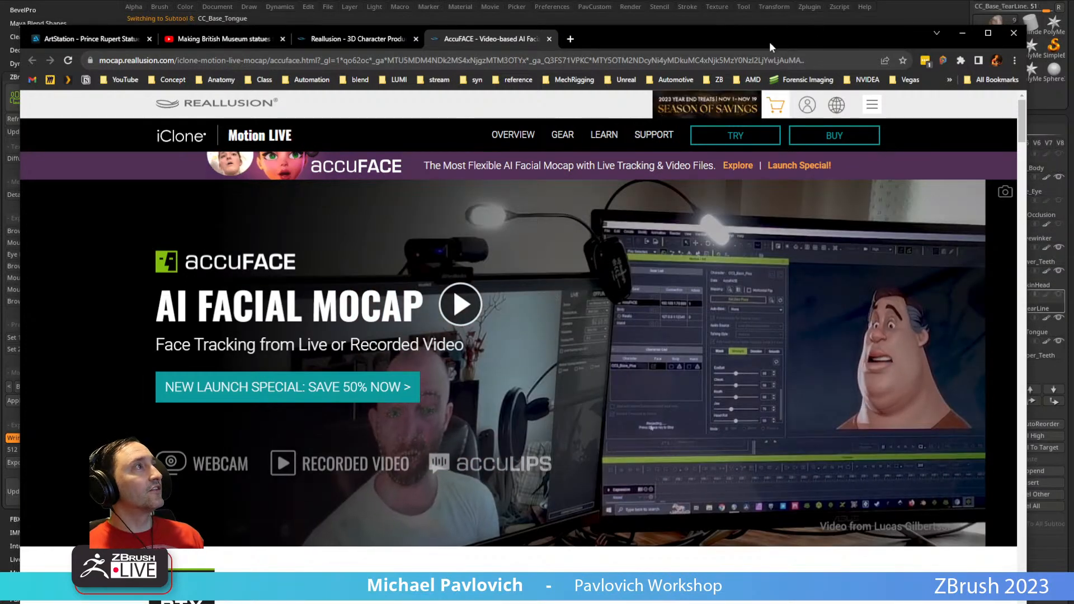
{"action": "left_click_drag", "start_coordinate": [770, 41], "coordinate": [873, 603]}
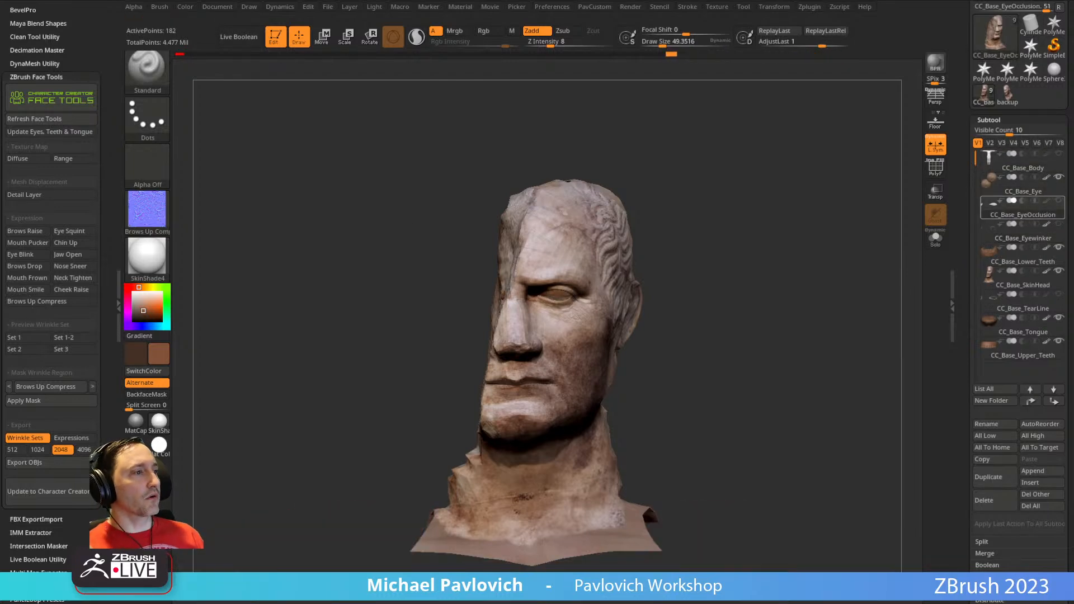
- Return to the Prince Rupert Statue Conversion page on ArtStation and watch its video, pausing it at 0:41
{"action": "left_click_drag", "start_coordinate": [943, 603], "coordinate": [602, 79]}
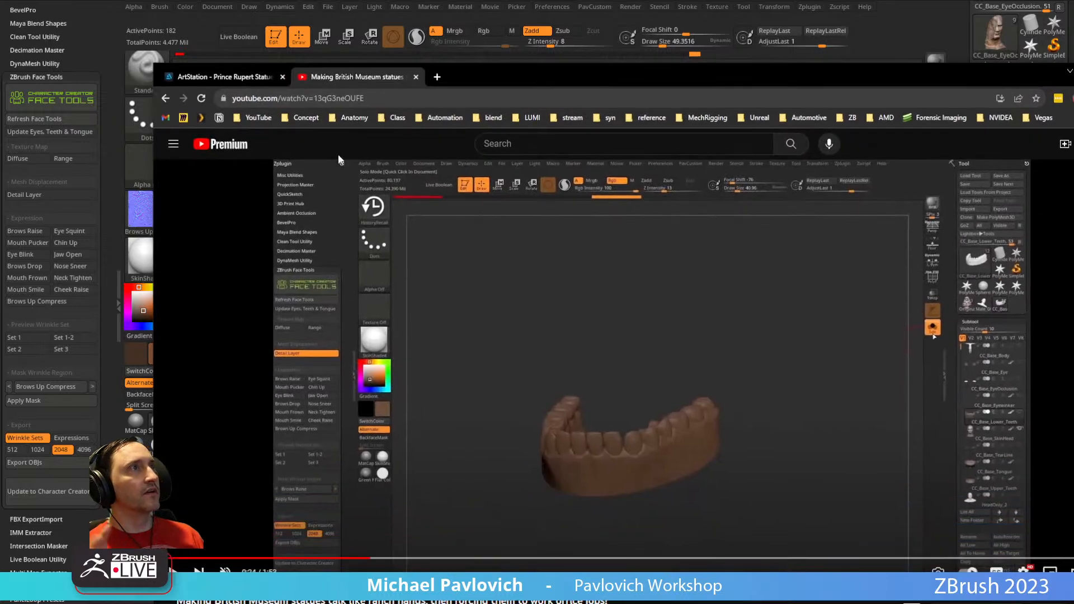
{"action": "left_click", "coordinate": [223, 77]}
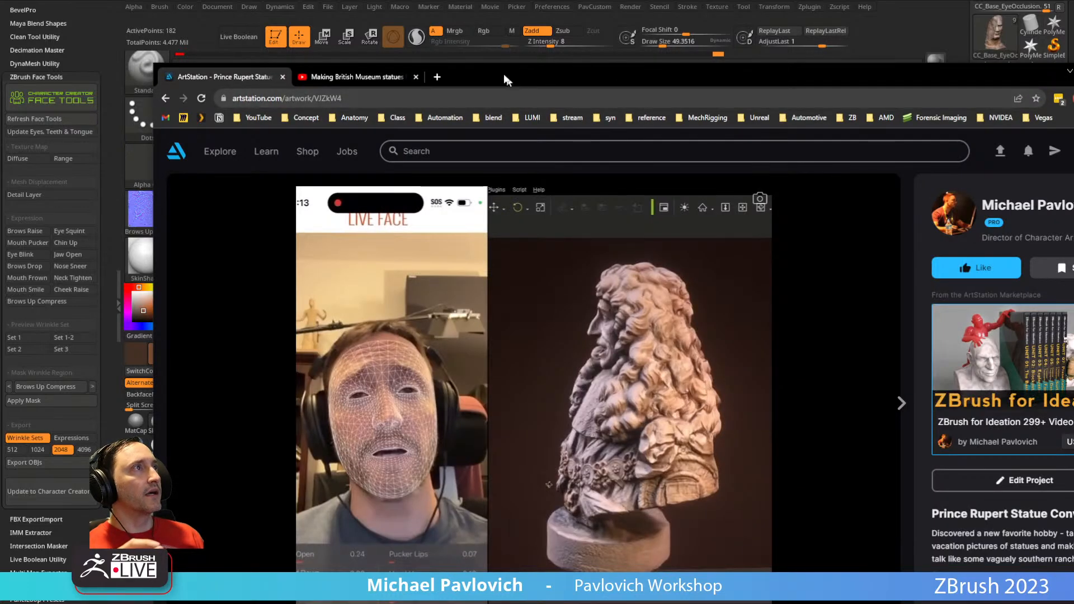
{"action": "double_click", "coordinate": [511, 78]}
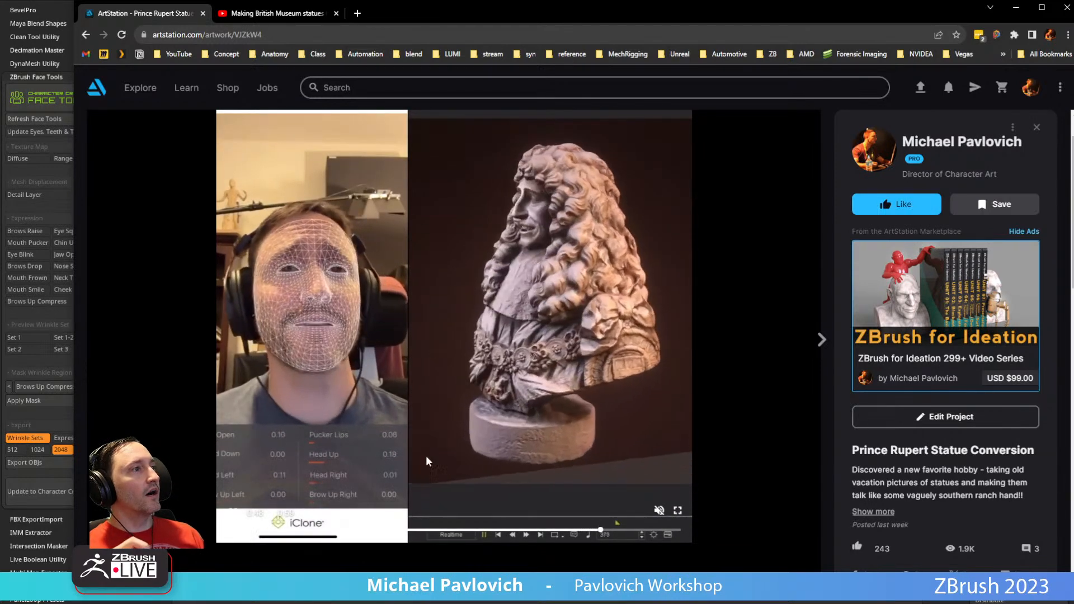
{"action": "left_click", "coordinate": [231, 529]}
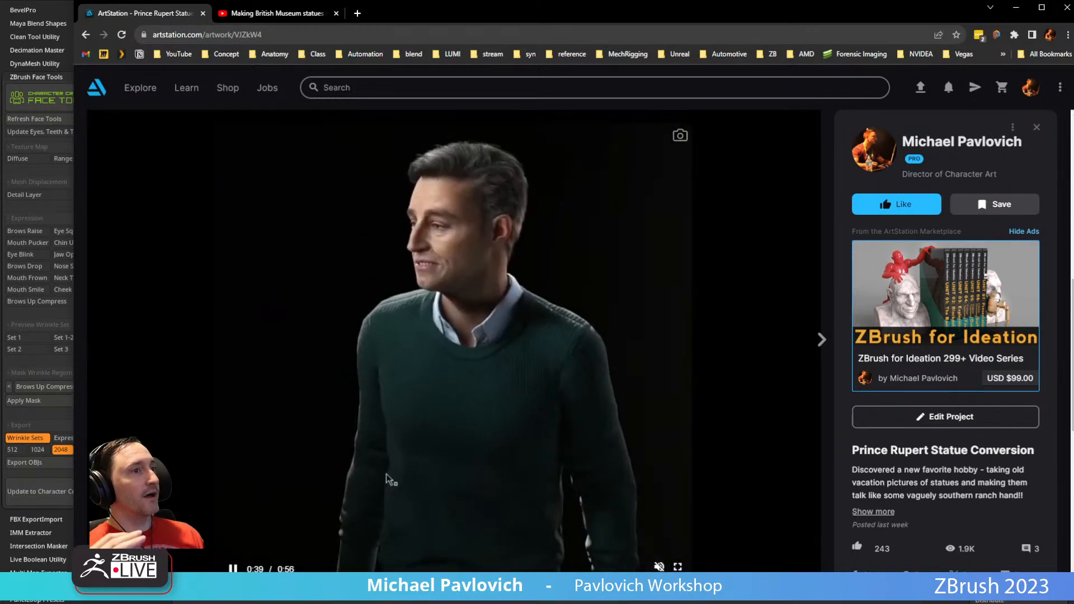
{"action": "key", "text": "space"}
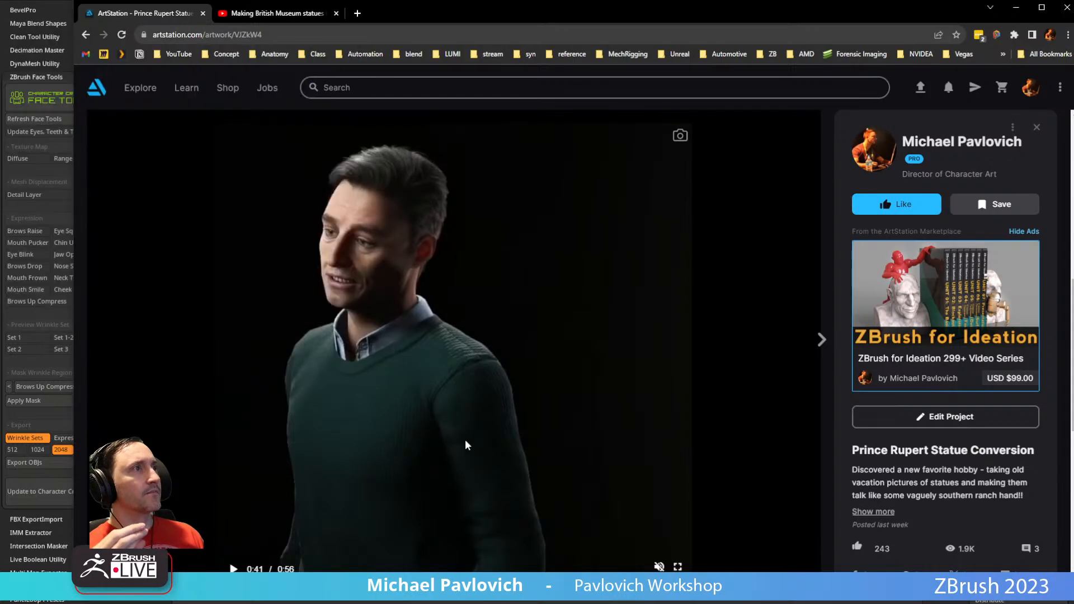
- Switch to Character Creator and run the GoZ update with bone adjustment, tear line and eye occlusion re-alignment, and head color applied to the body
{"action": "key", "text": "alt+Tab"}
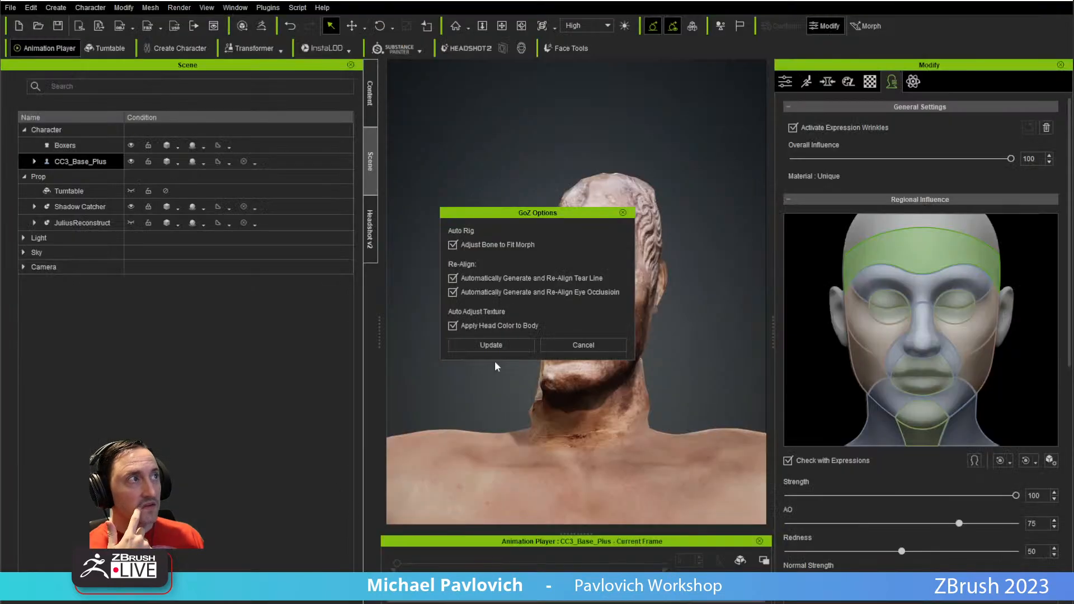
{"action": "left_click", "coordinate": [492, 346]}
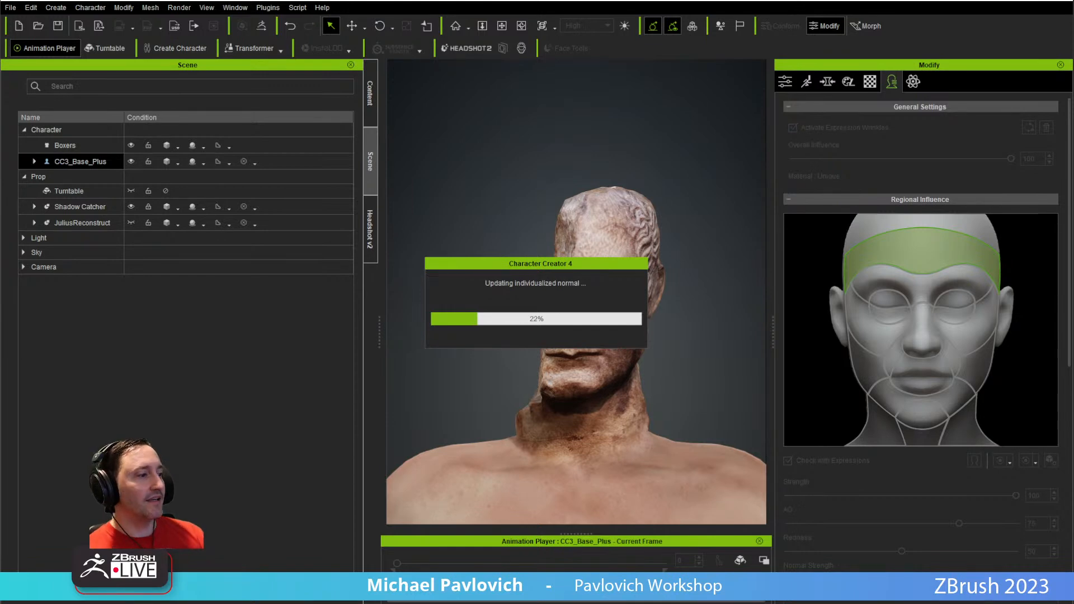
- Open the Vampire CHOMP artwork from the ArtStation portfolio and skim through its one-minute Face Tools overview video while checking the Character Creator update
{"action": "left_click_drag", "start_coordinate": [1073, 224], "coordinate": [414, 80]}
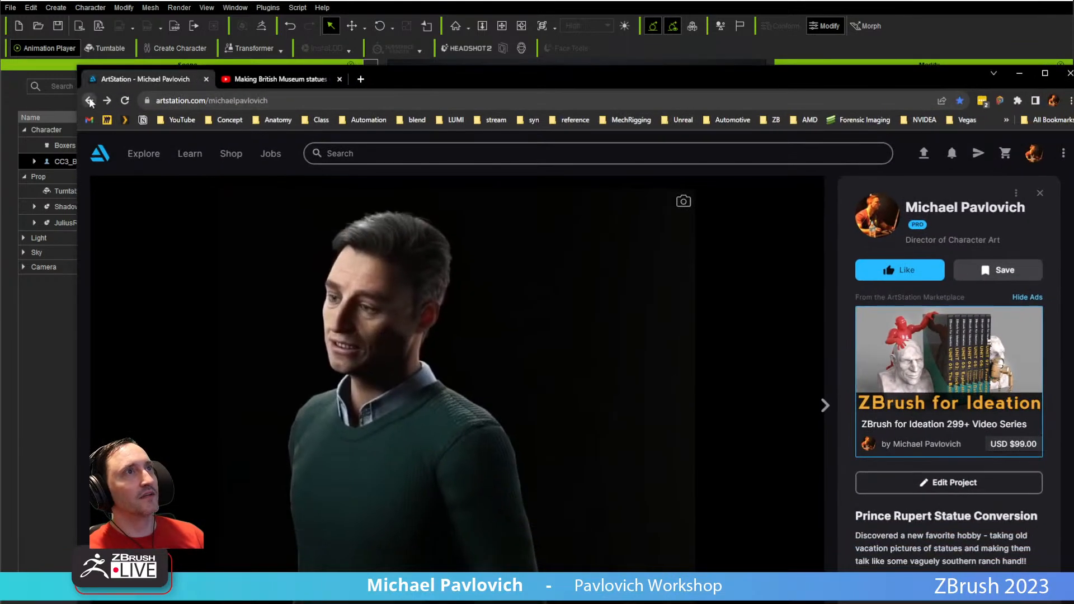
{"action": "left_click", "coordinate": [89, 101]}
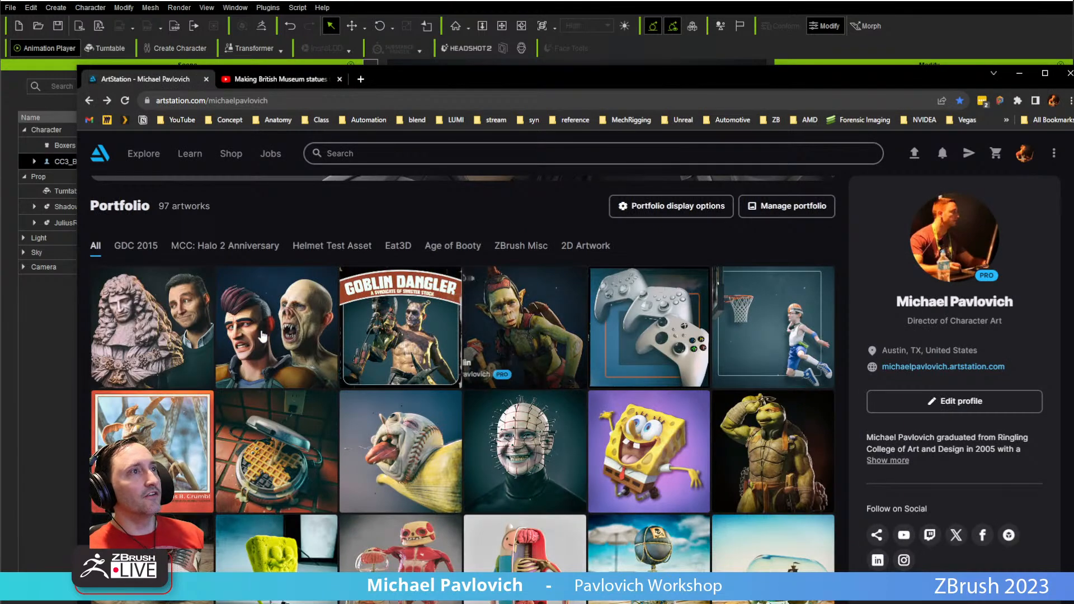
{"action": "left_click", "coordinate": [237, 336]}
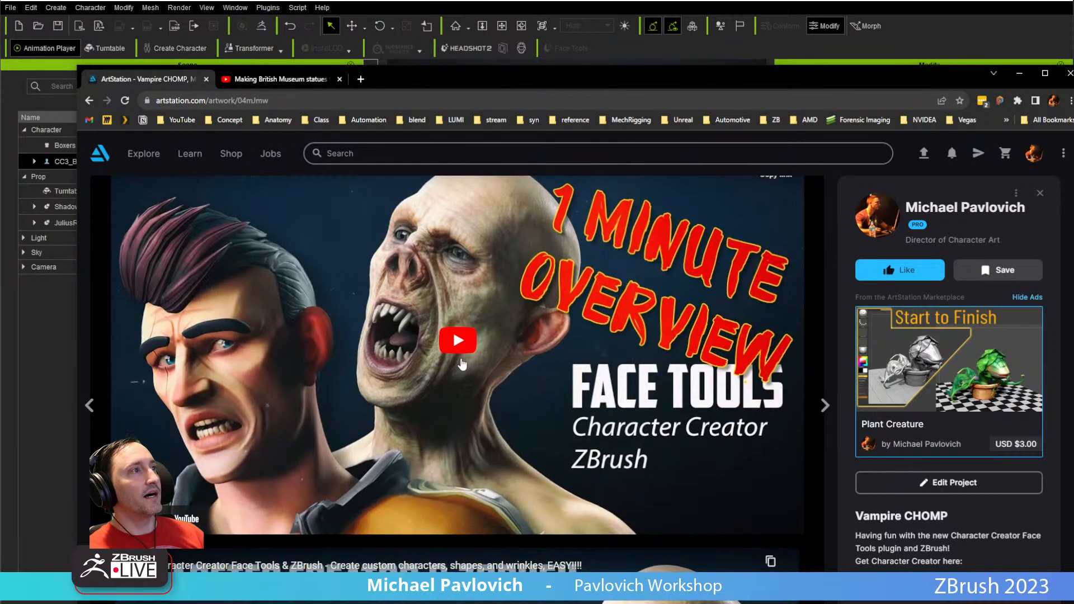
{"action": "left_click", "coordinate": [459, 342]}
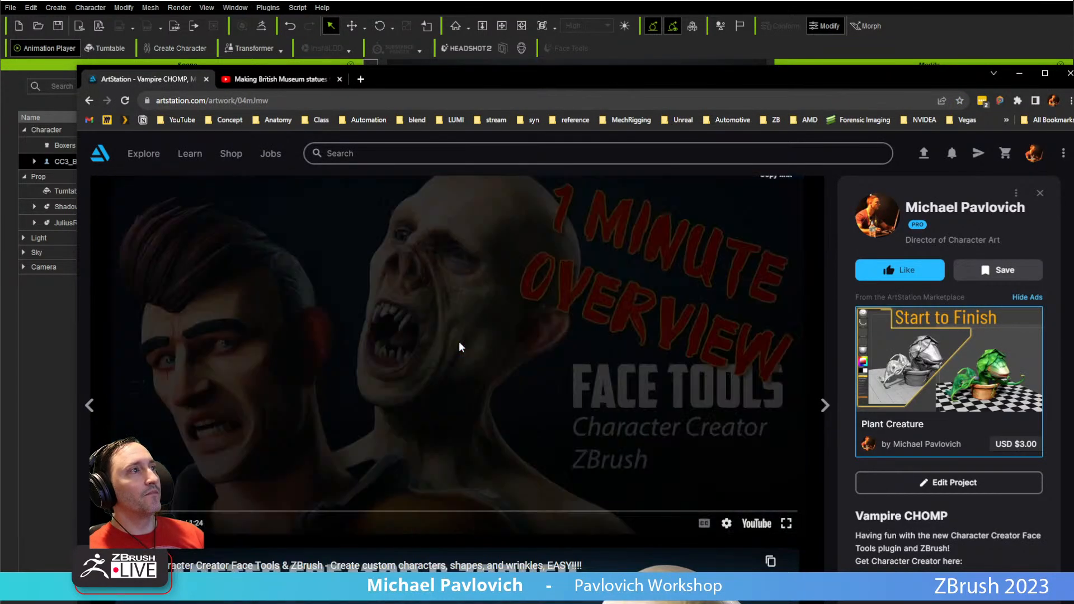
{"action": "left_click_drag", "start_coordinate": [319, 511], "coordinate": [362, 513]}
{"action": "left_click", "coordinate": [376, 512]}
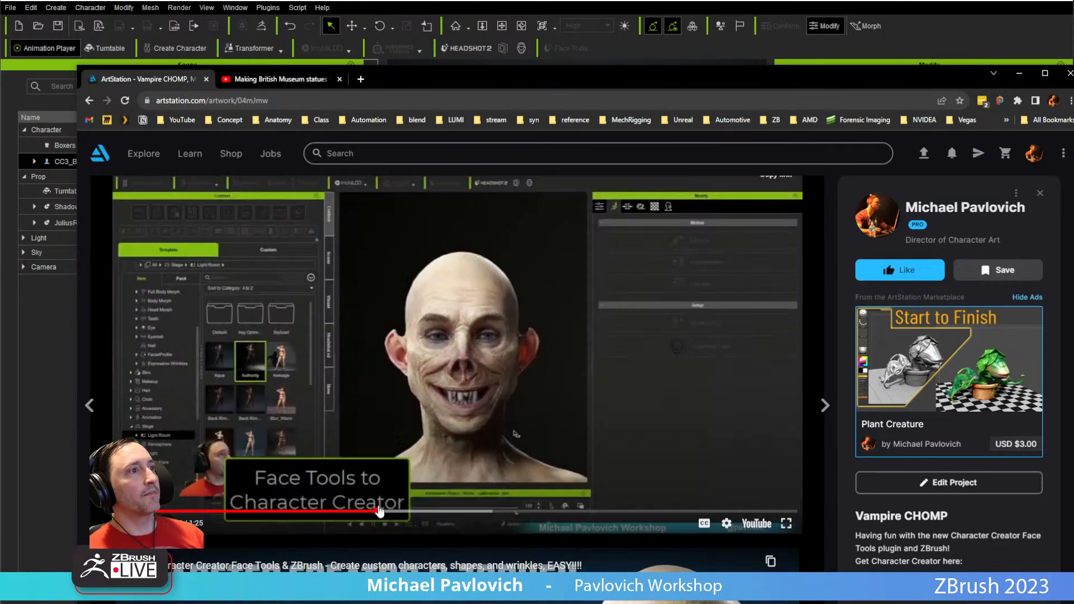
{"action": "left_click", "coordinate": [431, 513]}
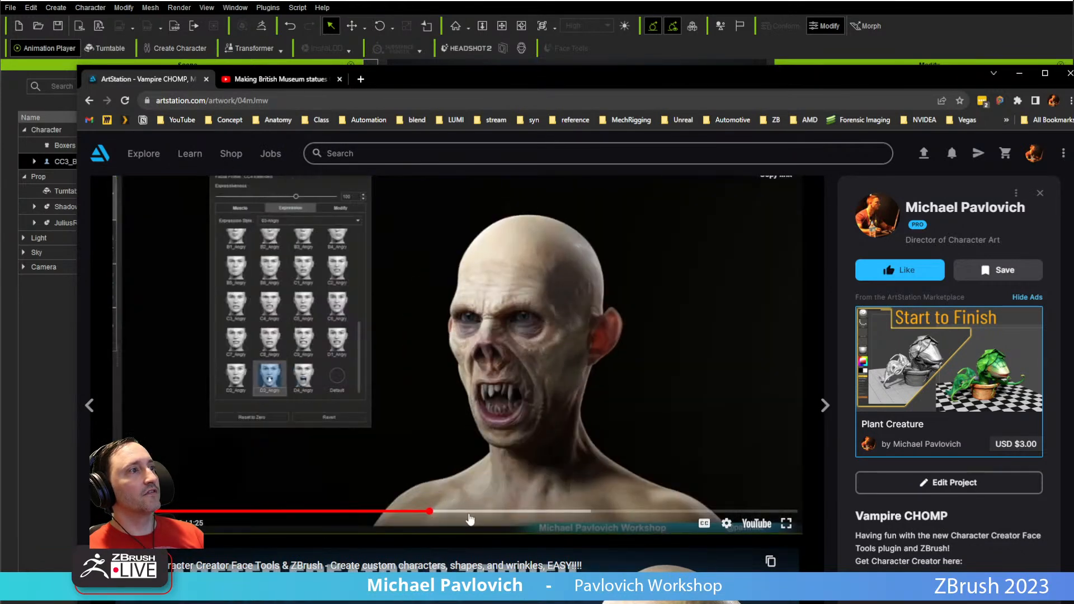
{"action": "left_click", "coordinate": [470, 514]}
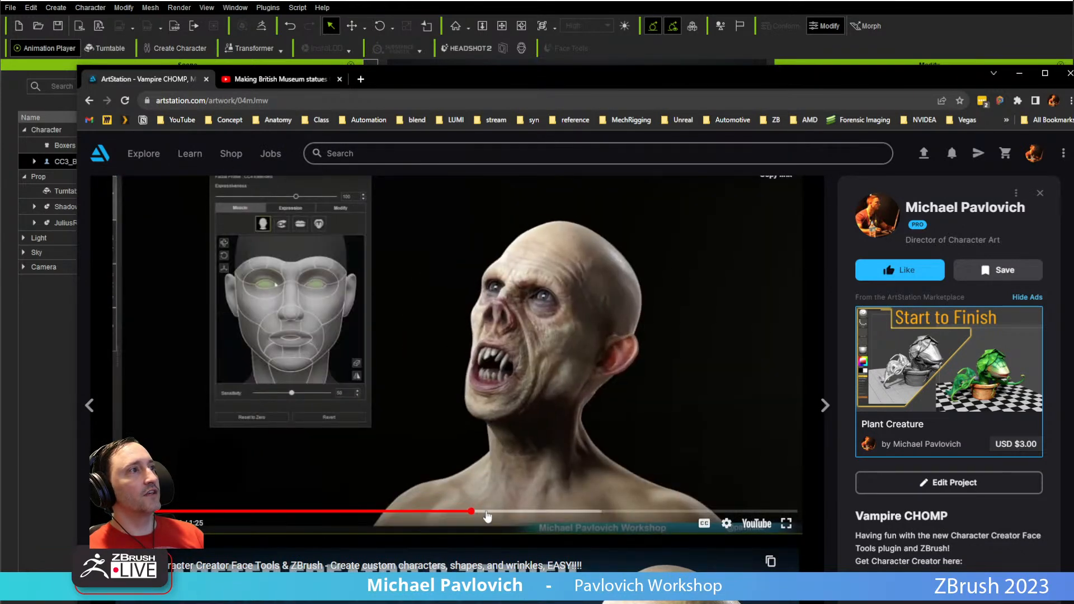
{"action": "left_click", "coordinate": [539, 513]}
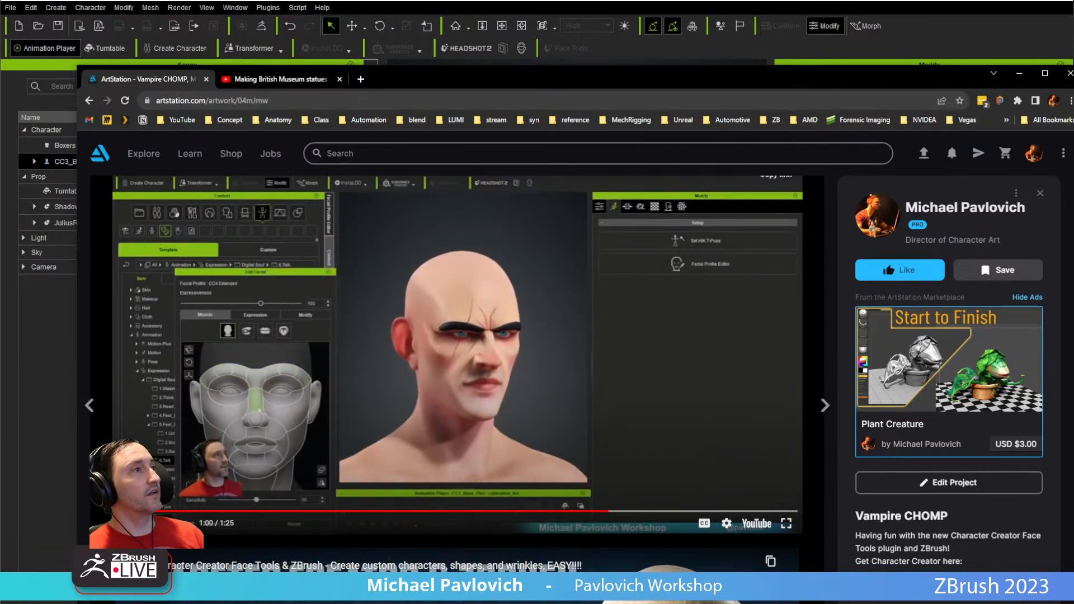
{"action": "key", "text": "alt+Tab"}
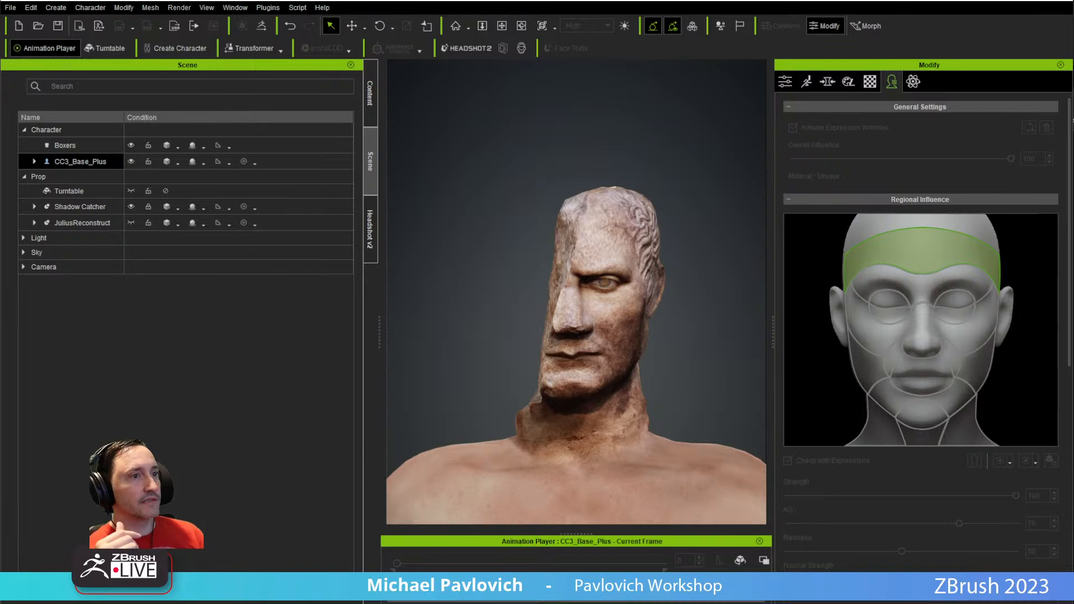
{"action": "key", "text": "alt+Tab"}
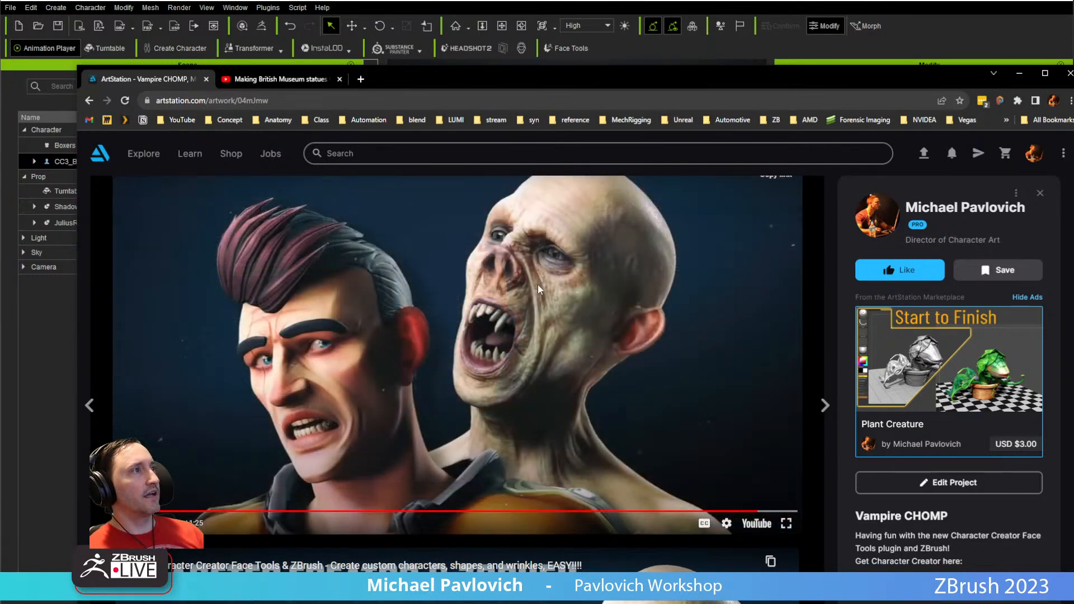
- Return to the ArtStation portfolio, view the CC Goblin artwork and look over the remaining portfolio pieces
{"action": "key", "text": "alt+Left"}
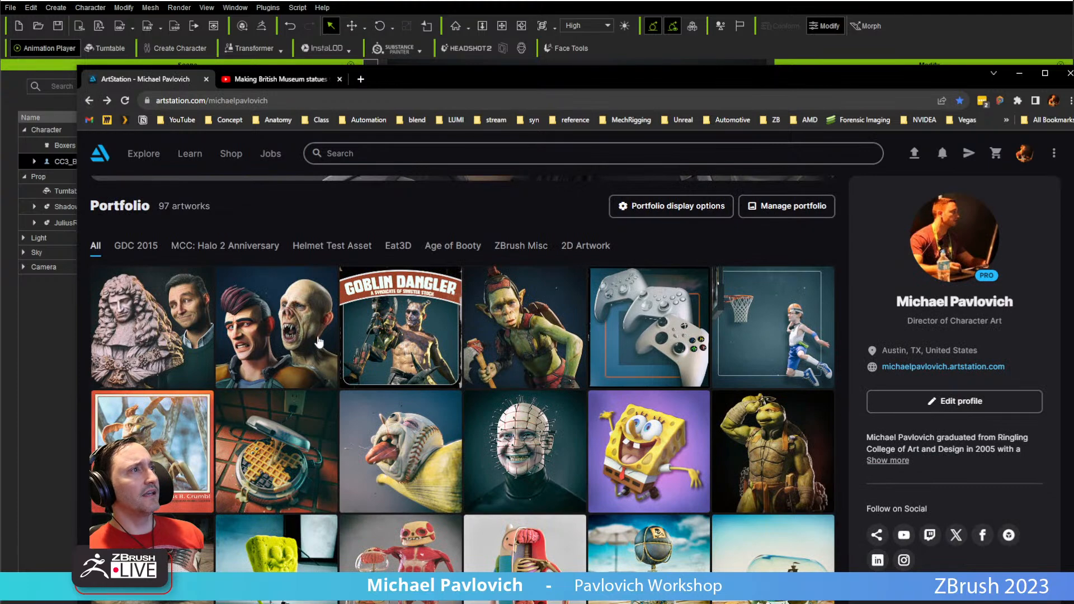
{"action": "left_click", "coordinate": [508, 314]}
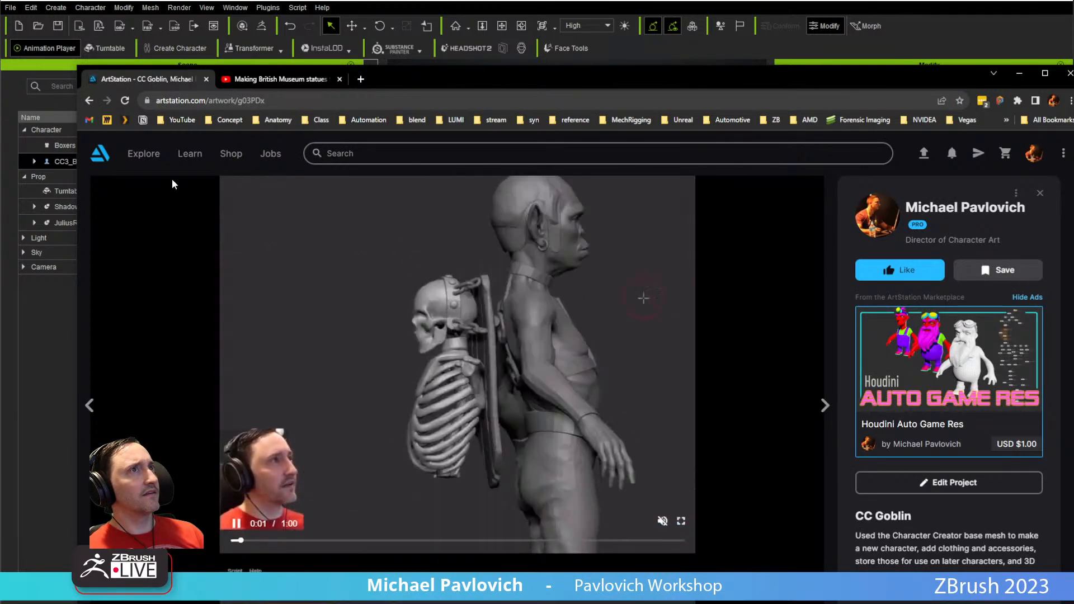
{"action": "key", "text": "alt+Left"}
{"action": "scroll", "coordinate": [295, 298], "scroll_direction": "down", "scroll_amount": 2}
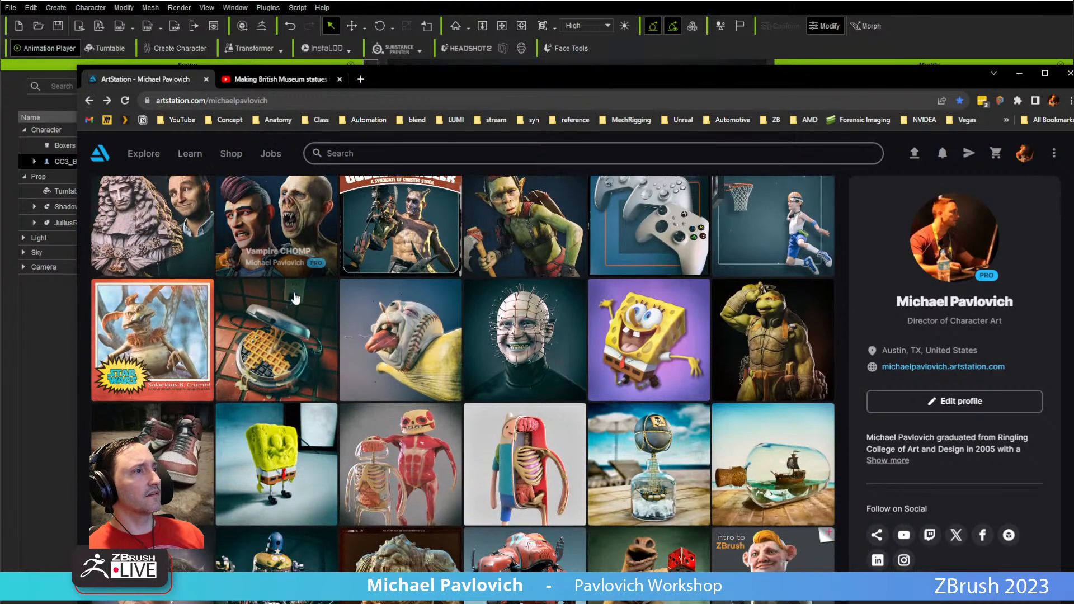
{"action": "scroll", "coordinate": [361, 341], "scroll_direction": "up", "scroll_amount": 5}
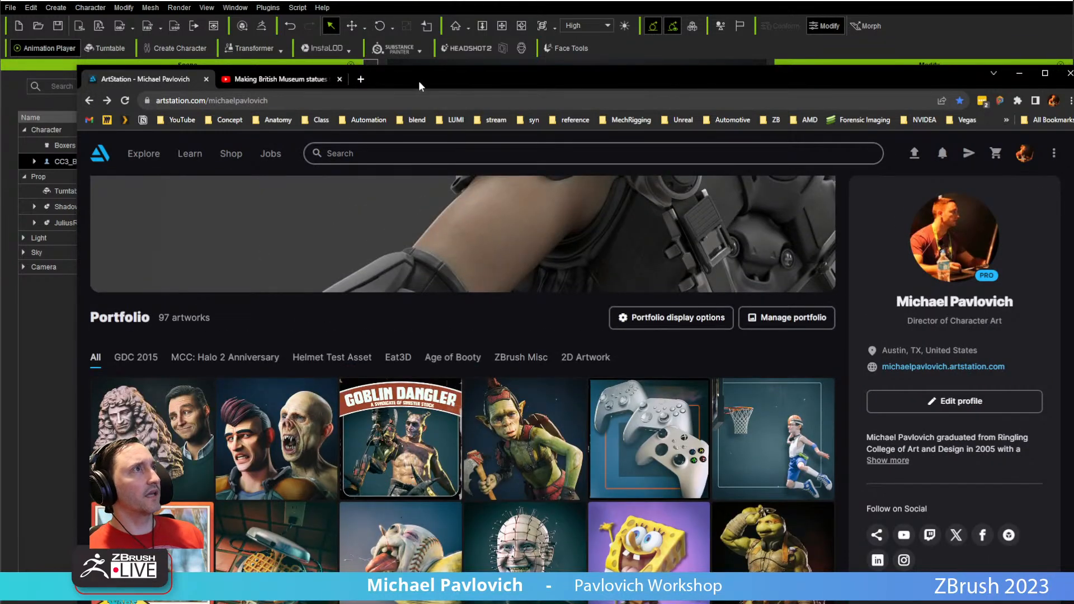
{"action": "left_click_drag", "start_coordinate": [421, 87], "coordinate": [431, 603]}
- Return to Character Creator and set opacity to 0 for CC3_Base_Plus's body, arm, leg, nails, eyelash, Std_Eye_R and Std_Eye_L materials
{"action": "left_click_drag", "start_coordinate": [566, 287], "coordinate": [542, 261], "text": "alt"}
{"action": "scroll", "coordinate": [542, 261], "scroll_direction": "down", "scroll_amount": 5}
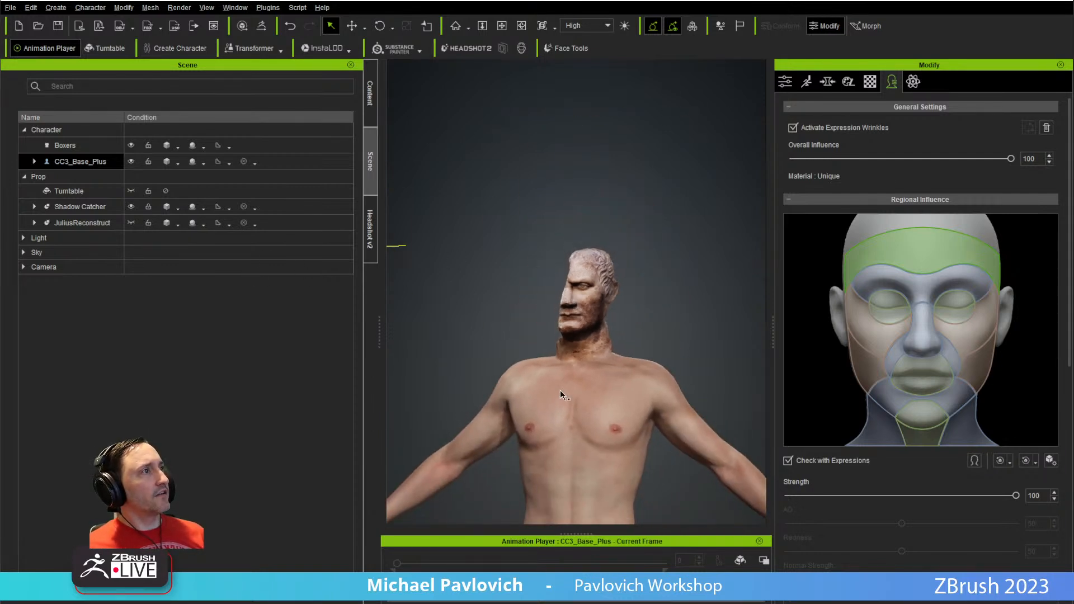
{"action": "left_click", "coordinate": [784, 81]}
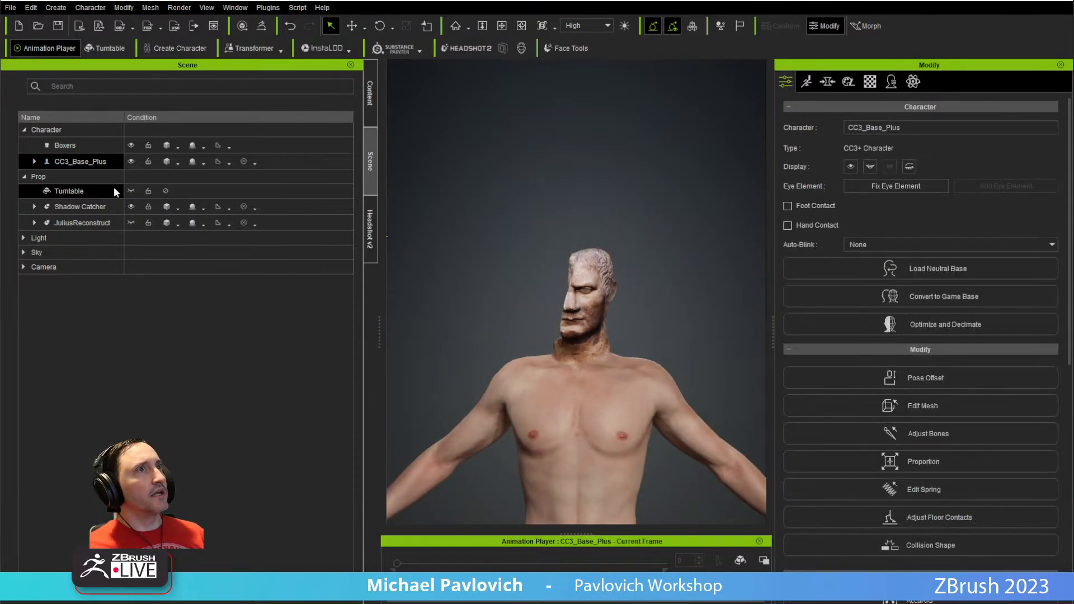
{"action": "left_click", "coordinate": [870, 81]}
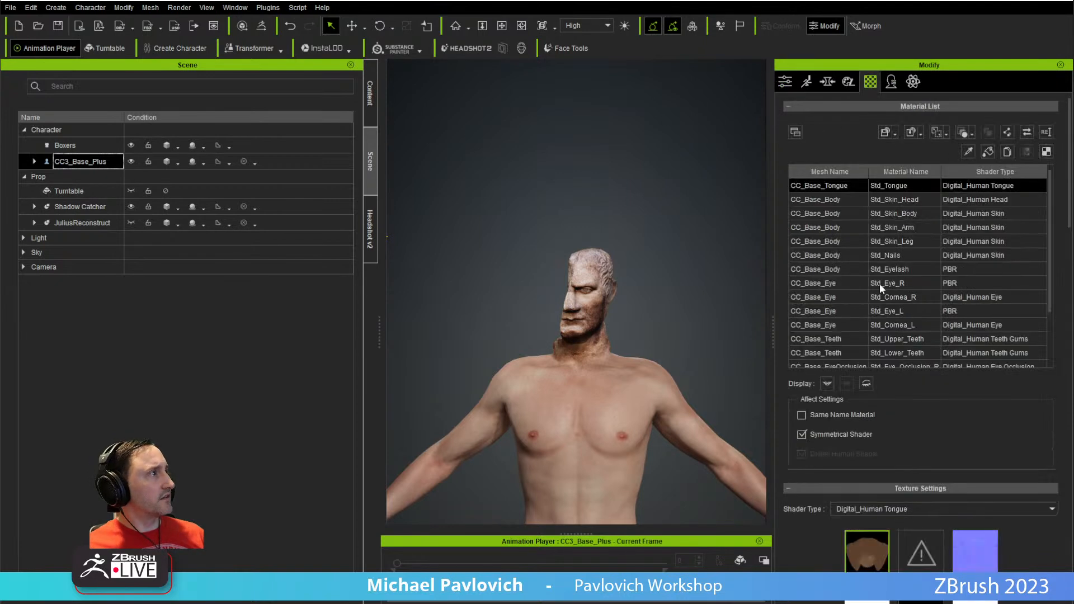
{"action": "left_click", "coordinate": [843, 214]}
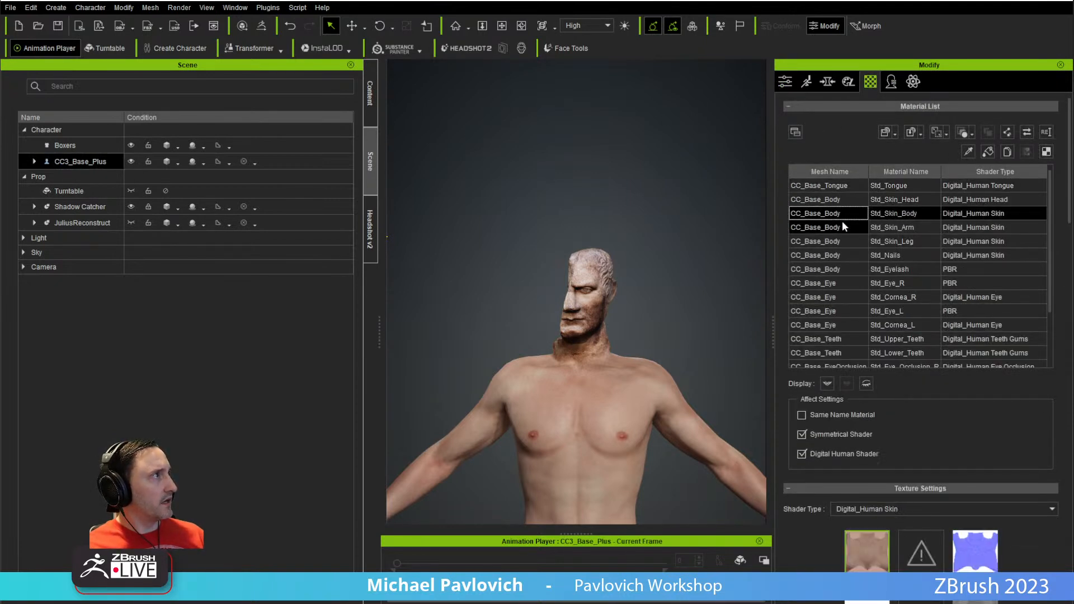
{"action": "left_click", "coordinate": [836, 253], "text": "shift"}
{"action": "left_click", "coordinate": [834, 266], "text": "shift"}
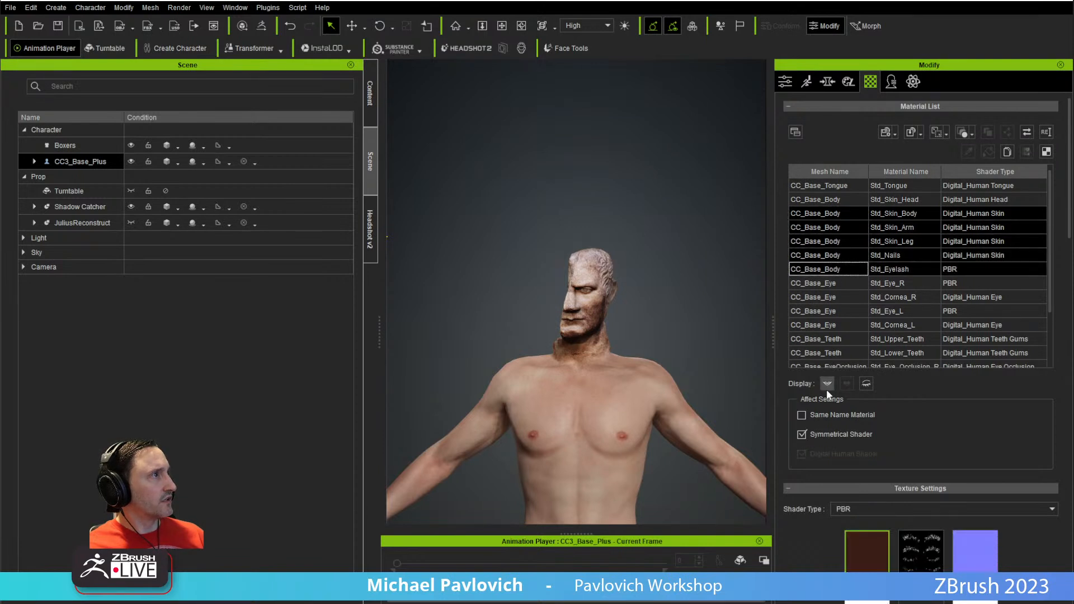
{"action": "left_click", "coordinate": [836, 284], "text": "shift"}
{"action": "left_click", "coordinate": [833, 311], "text": "ctrl"}
{"action": "scroll", "coordinate": [833, 337], "scroll_direction": "down", "scroll_amount": 5}
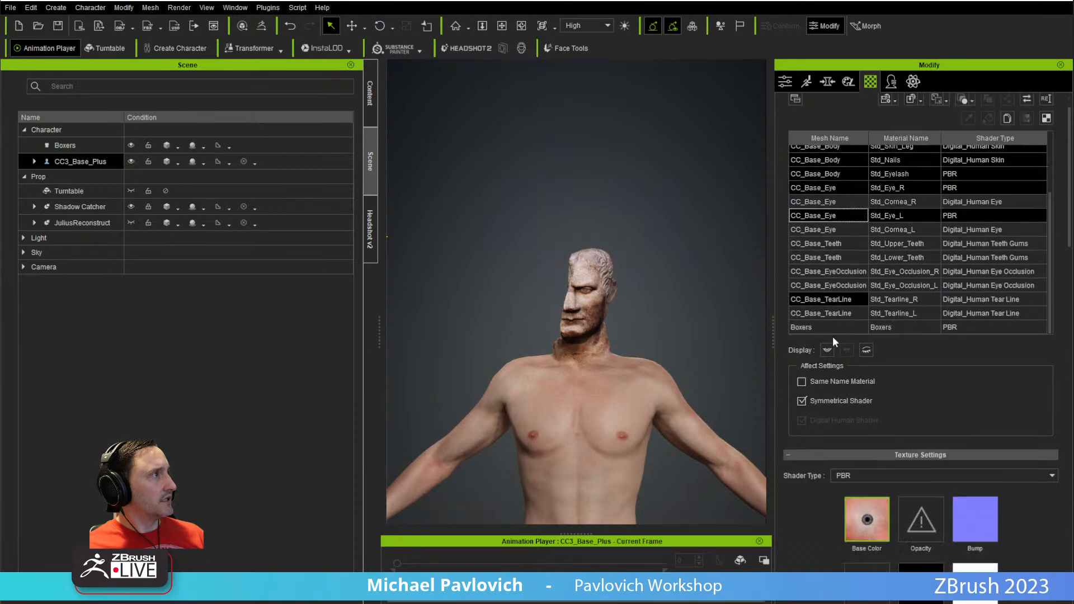
{"action": "scroll", "coordinate": [823, 425], "scroll_direction": "down", "scroll_amount": 10}
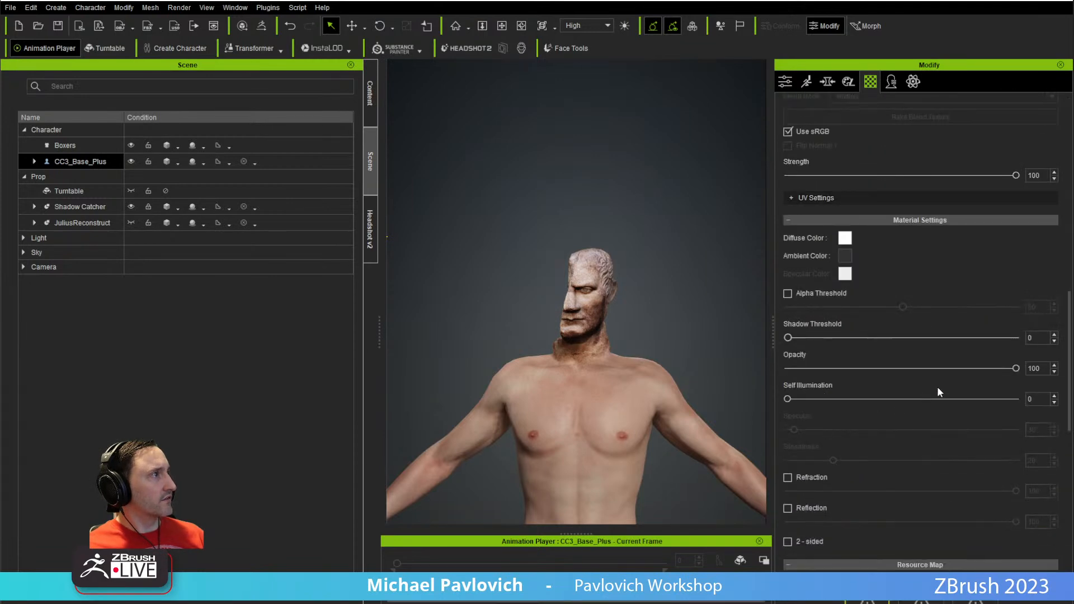
{"action": "left_click_drag", "start_coordinate": [976, 373], "coordinate": [774, 370]}
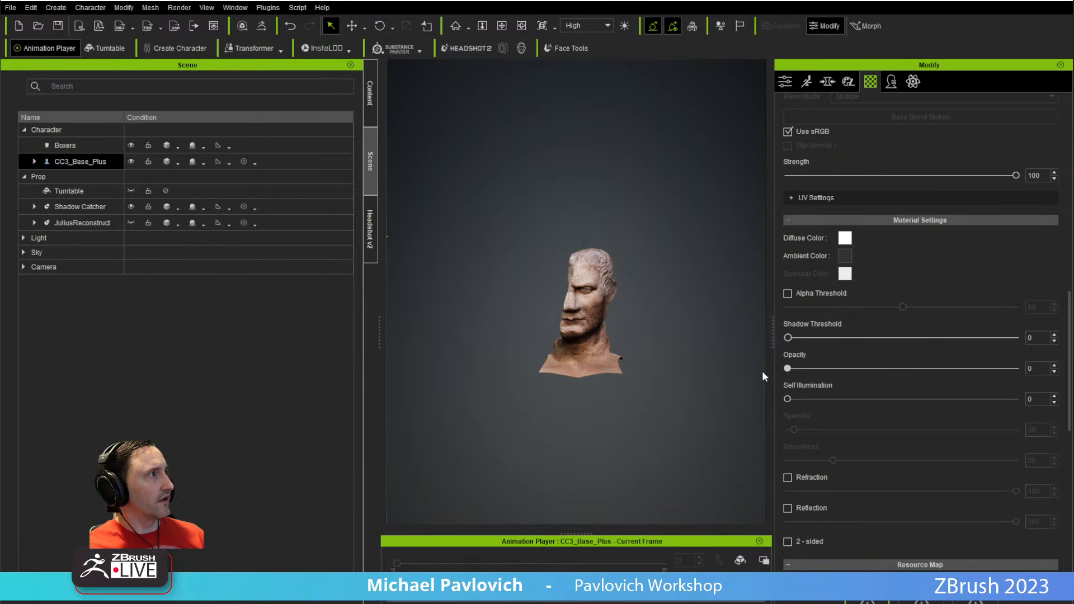
- Select the Std_Cornea_L eye material and check its available shader types
{"action": "scroll", "coordinate": [599, 262], "scroll_direction": "up", "scroll_amount": 5}
{"action": "scroll", "coordinate": [599, 264], "scroll_direction": "up", "scroll_amount": 5}
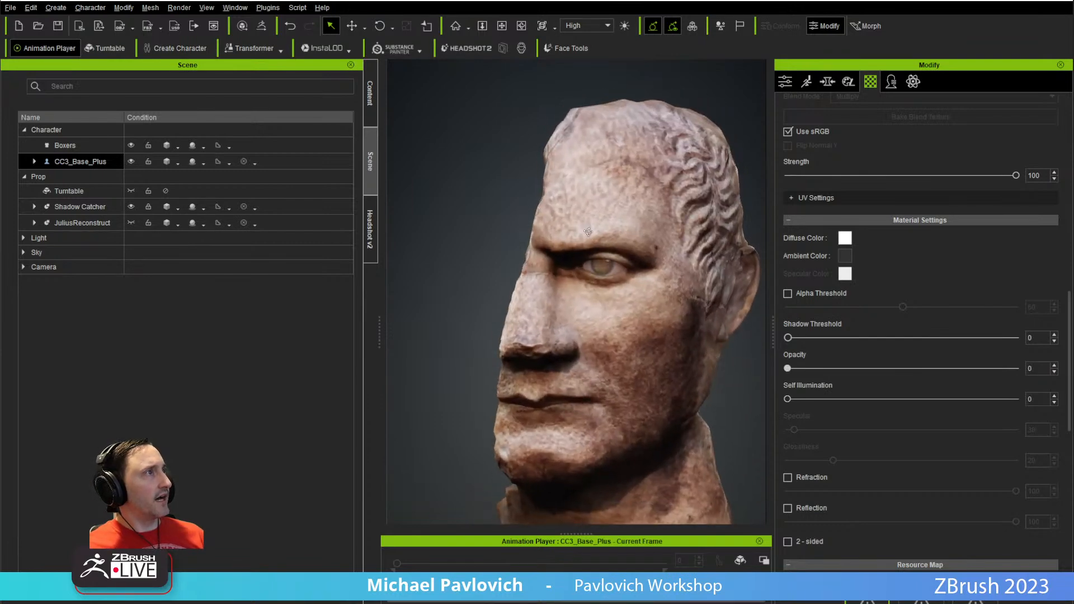
{"action": "scroll", "coordinate": [835, 261], "scroll_direction": "up", "scroll_amount": 3}
{"action": "scroll", "coordinate": [834, 262], "scroll_direction": "up", "scroll_amount": 8}
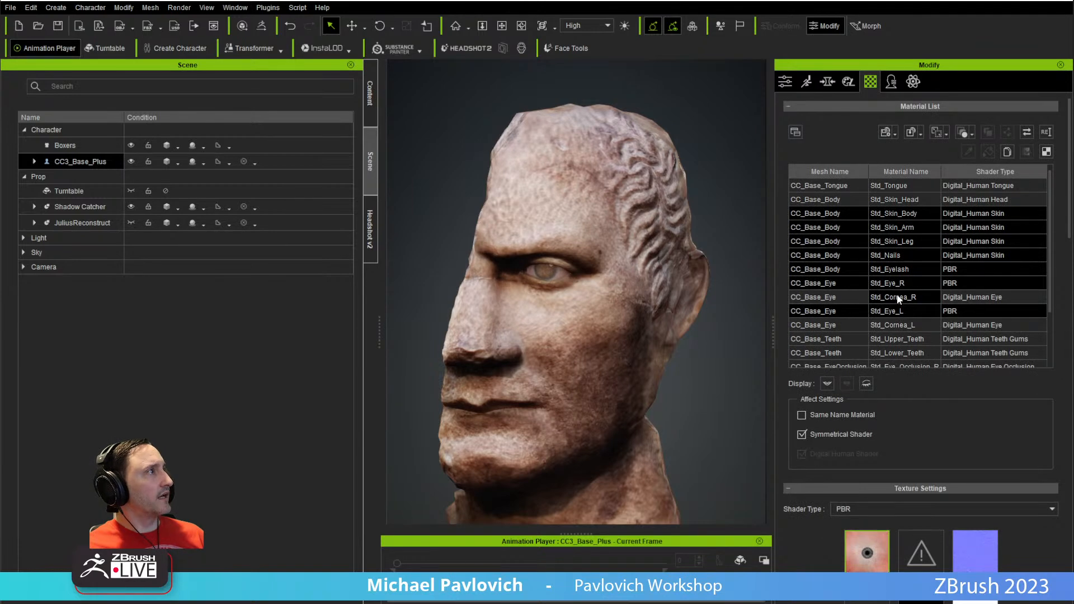
{"action": "left_click", "coordinate": [895, 321]}
{"action": "scroll", "coordinate": [817, 343], "scroll_direction": "down", "scroll_amount": 1}
{"action": "scroll", "coordinate": [817, 344], "scroll_direction": "down", "scroll_amount": 2}
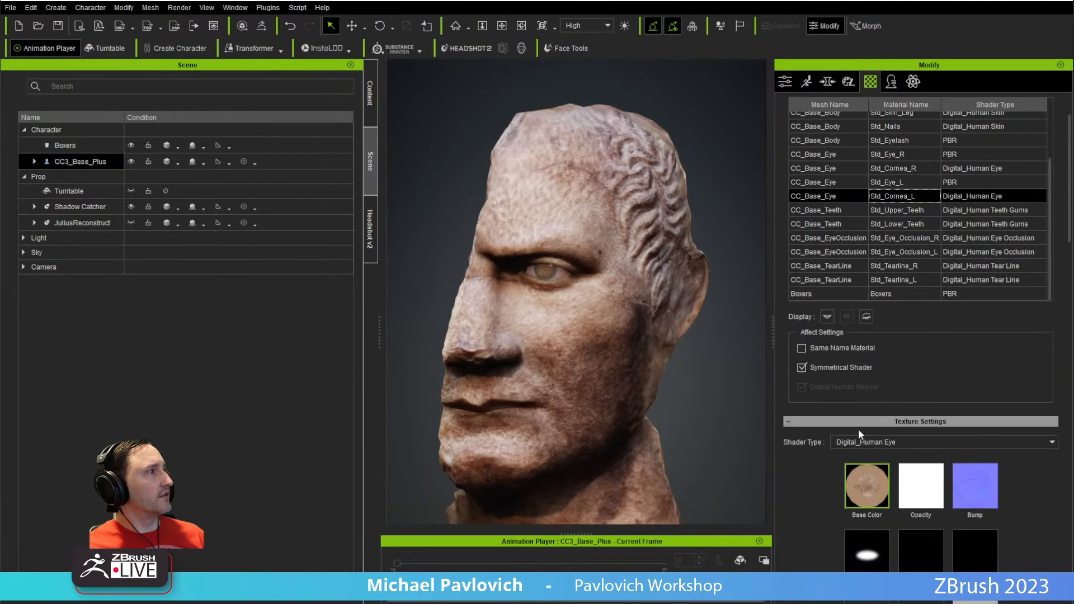
{"action": "left_click", "coordinate": [864, 442]}
{"action": "left_click", "coordinate": [864, 442]}
{"action": "left_click", "coordinate": [881, 442]}
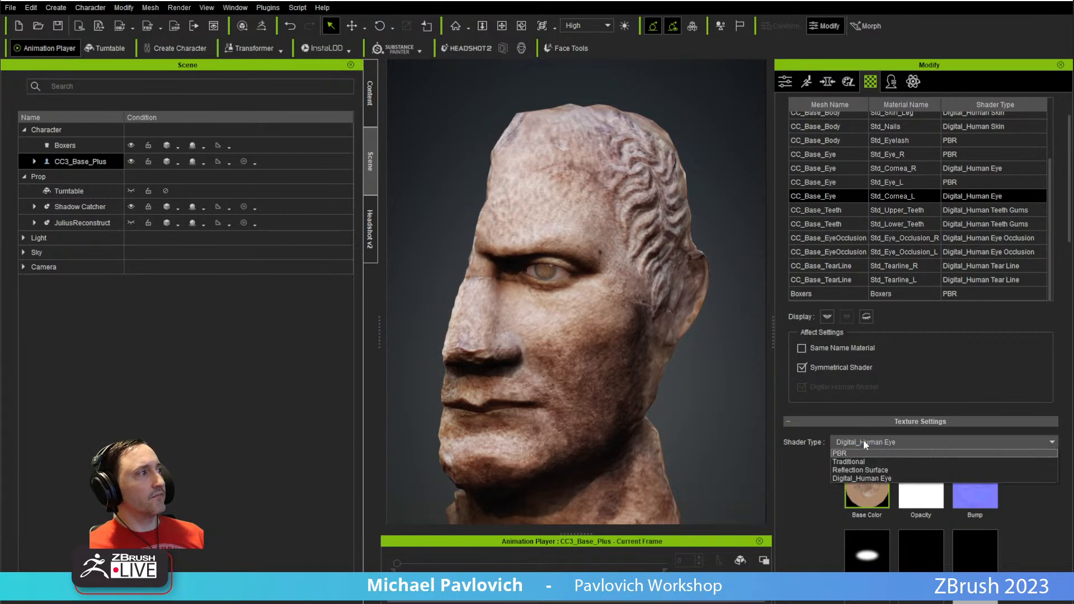
{"action": "left_click", "coordinate": [864, 441]}
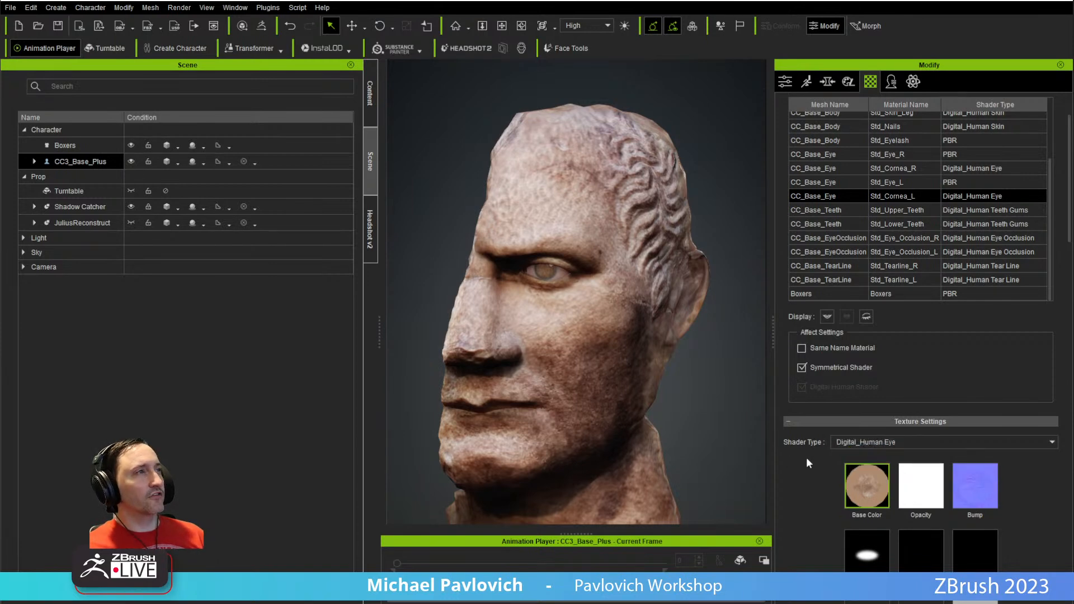
- Expand the cornea's subsurface scatter, sclera, limbus, iris, eye and texture shader settings and examine them
{"action": "scroll", "coordinate": [806, 458], "scroll_direction": "down", "scroll_amount": 6}
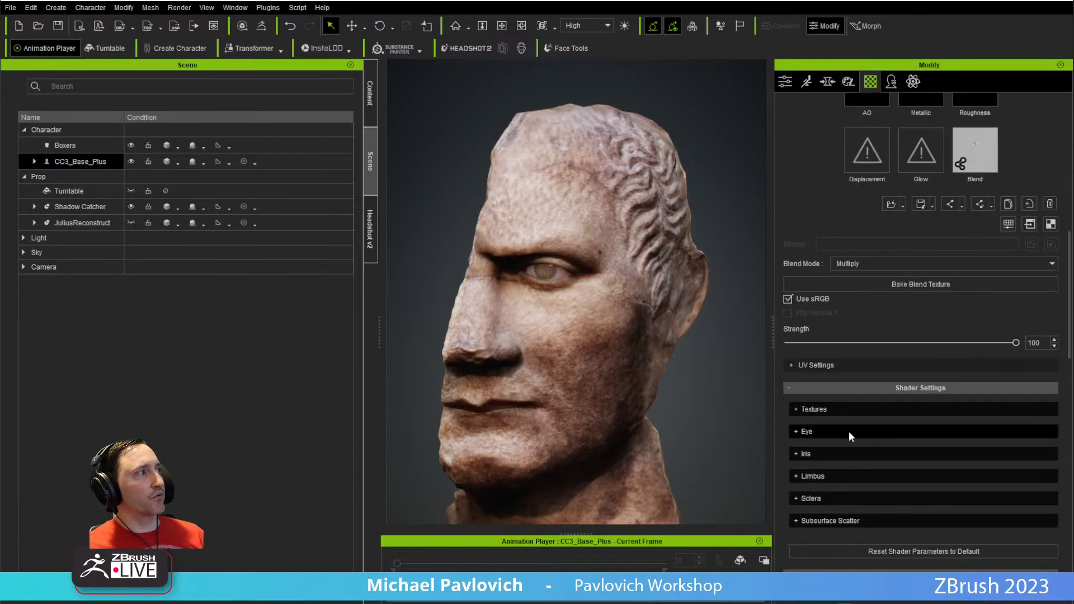
{"action": "scroll", "coordinate": [828, 435], "scroll_direction": "down", "scroll_amount": 3}
{"action": "left_click", "coordinate": [794, 416]}
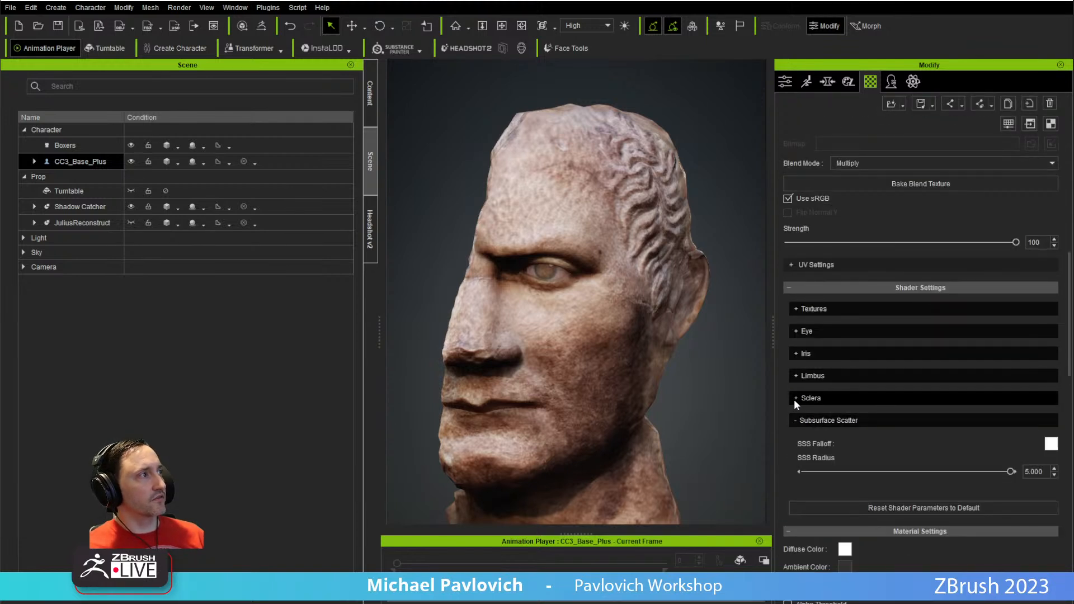
{"action": "left_click", "coordinate": [794, 398]}
{"action": "left_click", "coordinate": [794, 377]}
{"action": "left_click", "coordinate": [791, 353]}
{"action": "left_click", "coordinate": [793, 333]}
{"action": "left_click", "coordinate": [792, 309]}
{"action": "scroll", "coordinate": [808, 401], "scroll_direction": "down", "scroll_amount": 10}
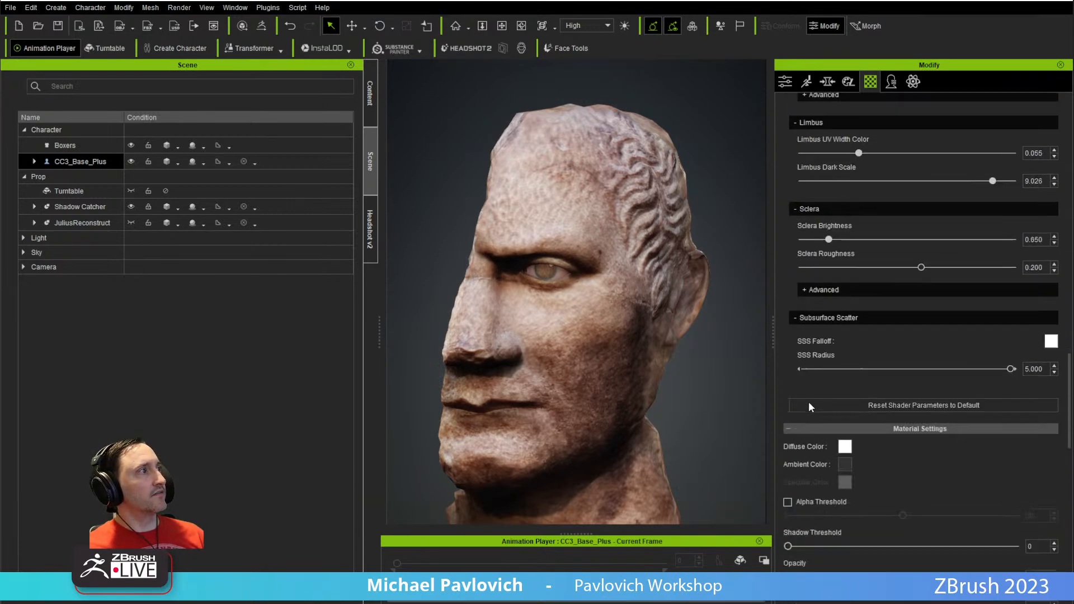
- Change the cornea material's shader type to PBR and load Gray.png as its roughness map
{"action": "scroll", "coordinate": [859, 286], "scroll_direction": "up", "scroll_amount": 15}
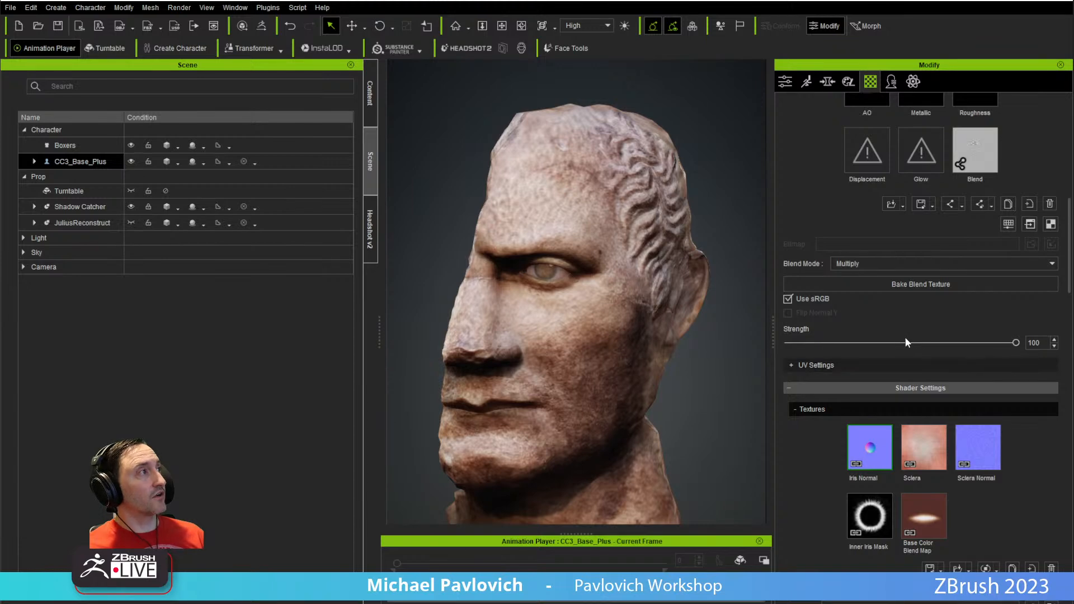
{"action": "scroll", "coordinate": [882, 363], "scroll_direction": "up", "scroll_amount": 8}
{"action": "left_click", "coordinate": [871, 342]}
{"action": "left_click", "coordinate": [849, 353]}
{"action": "mouse_move", "coordinate": [756, 380]}
{"action": "right_mouse_down"}
{"action": "mouse_move", "coordinate": [707, 355]}
{"action": "mouse_move", "coordinate": [750, 387]}
{"action": "right_mouse_up"}
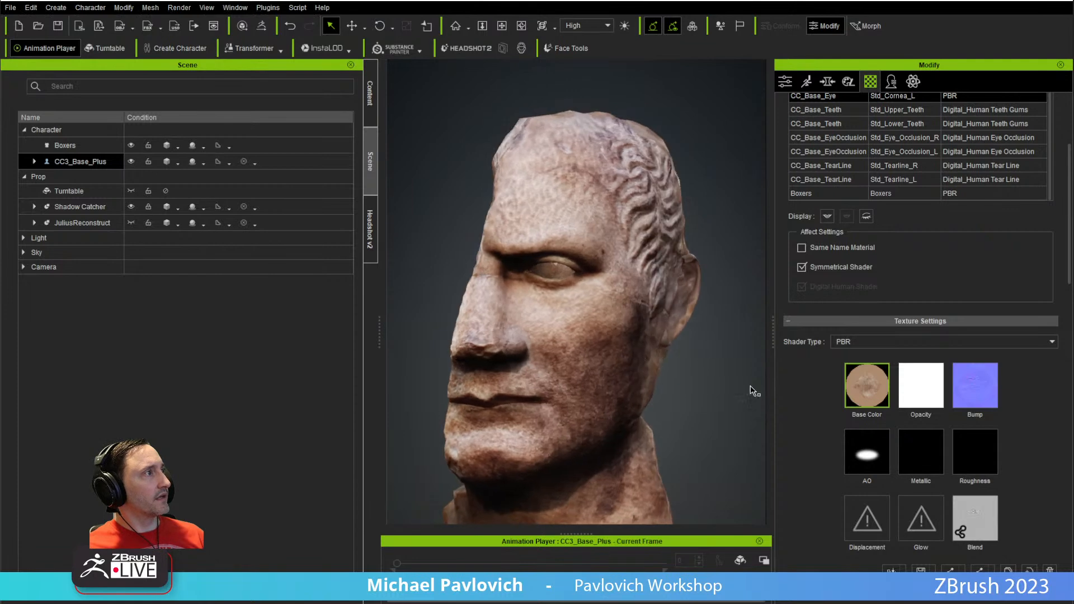
{"action": "left_click", "coordinate": [984, 459]}
{"action": "double_click", "coordinate": [984, 458]}
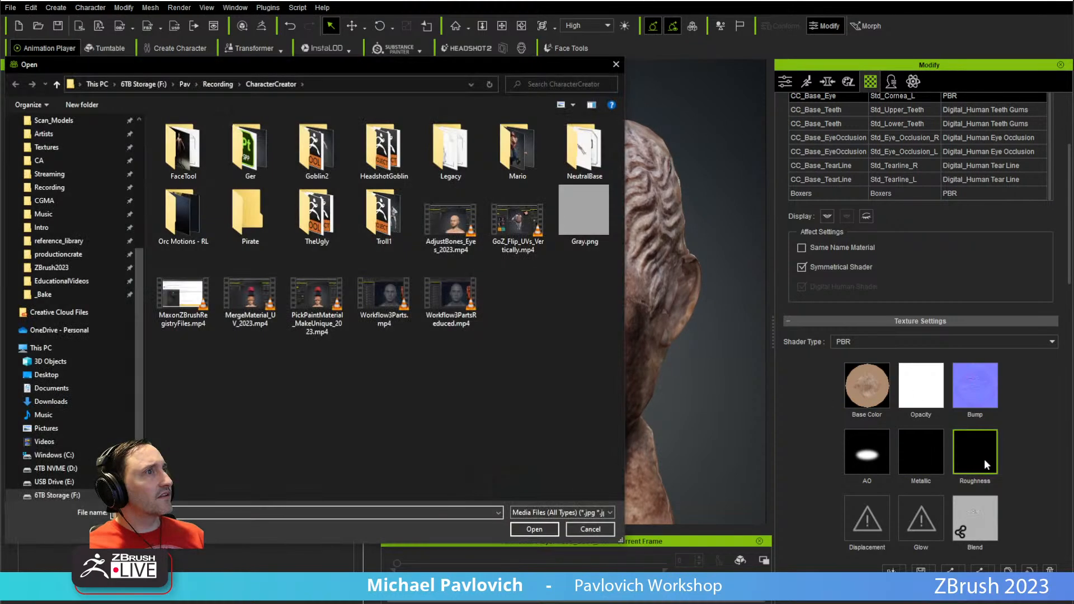
{"action": "double_click", "coordinate": [595, 225]}
- Load the Gentle_Female wrinkle check calibration animation onto the statue head character
{"action": "right_click_drag", "start_coordinate": [588, 297], "coordinate": [750, 383]}
{"action": "scroll", "coordinate": [604, 363], "scroll_direction": "down", "scroll_amount": 3}
{"action": "right_click_drag", "start_coordinate": [620, 375], "coordinate": [755, 379]}
{"action": "right_click_drag", "start_coordinate": [632, 411], "coordinate": [709, 427]}
{"action": "left_click", "coordinate": [667, 561]}
{"action": "mouse_move", "coordinate": [676, 508]}
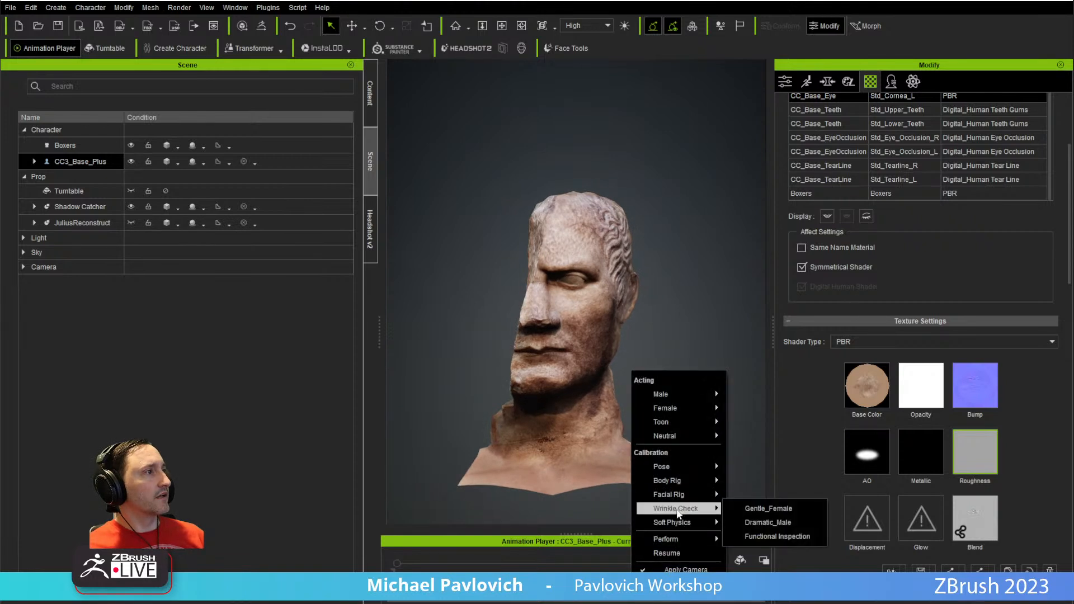
{"action": "left_click", "coordinate": [747, 513]}
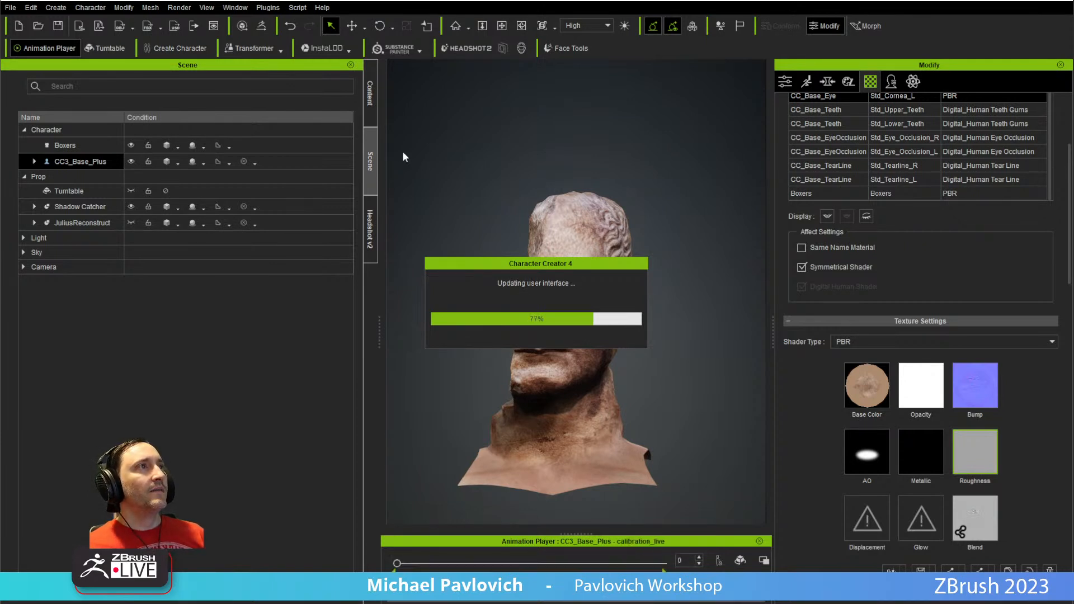
- Apply the Authority light room from the stage content library to the scene
{"action": "left_click", "coordinate": [369, 100]}
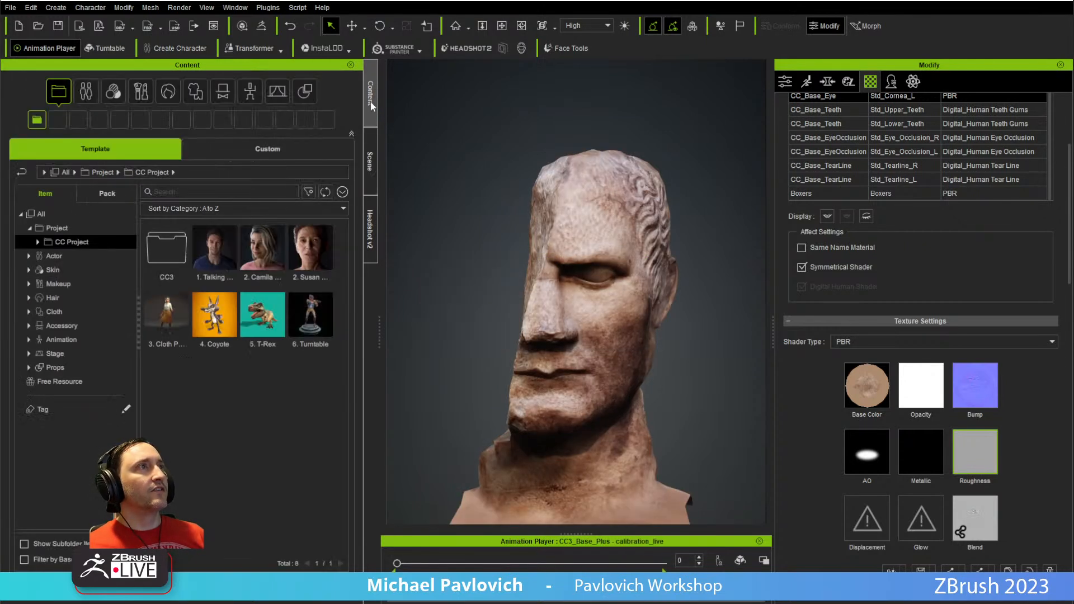
{"action": "left_click", "coordinate": [28, 353]}
{"action": "left_click", "coordinate": [54, 365]}
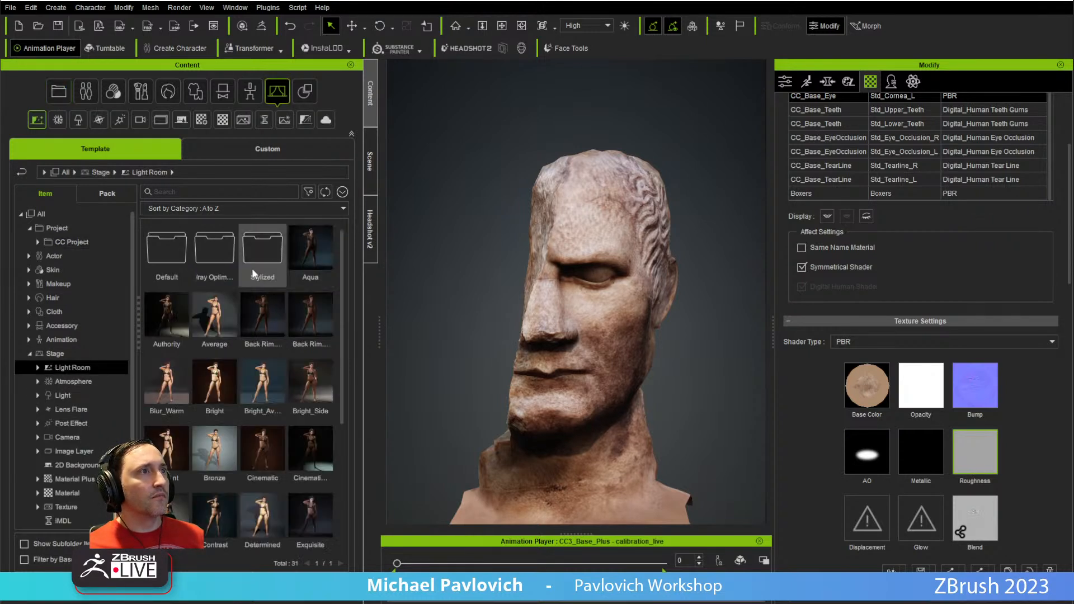
{"action": "double_click", "coordinate": [166, 313]}
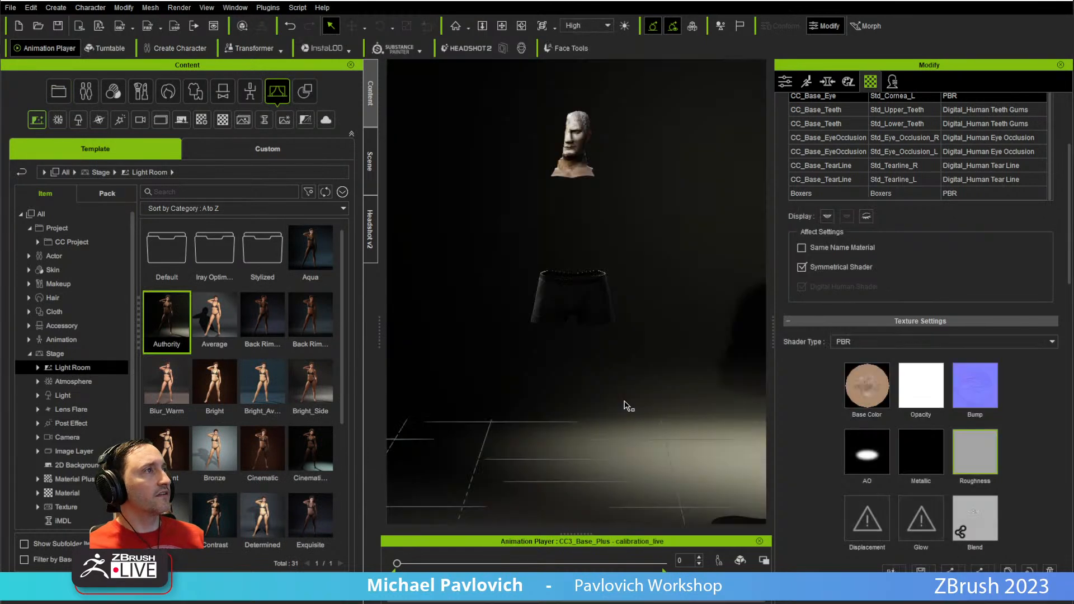
- Hide the Boxers in the scene and frame the statue head
{"action": "left_click", "coordinate": [369, 161]}
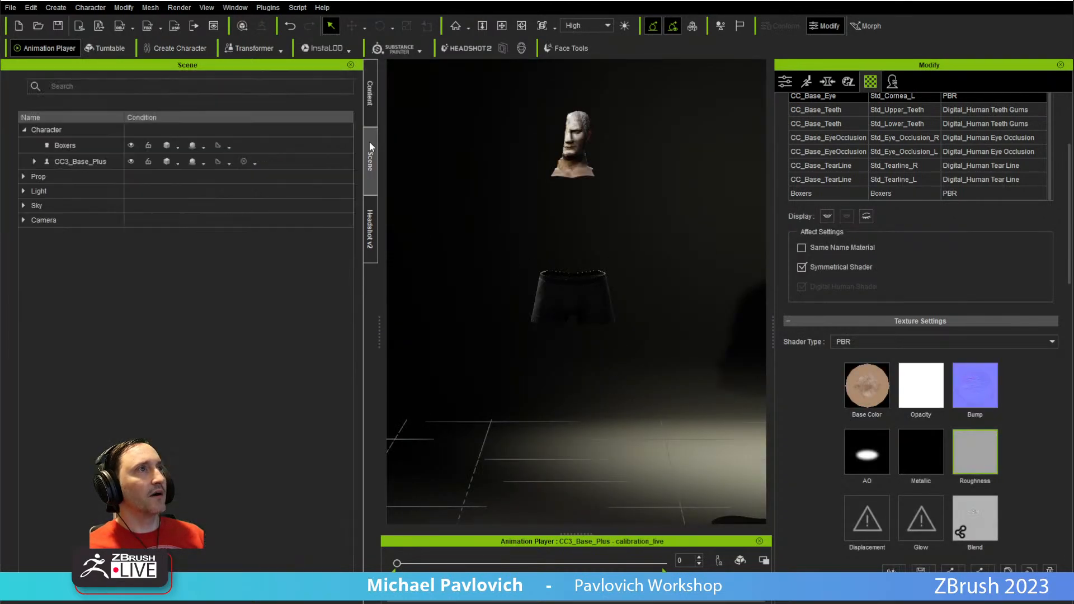
{"action": "left_click", "coordinate": [131, 145]}
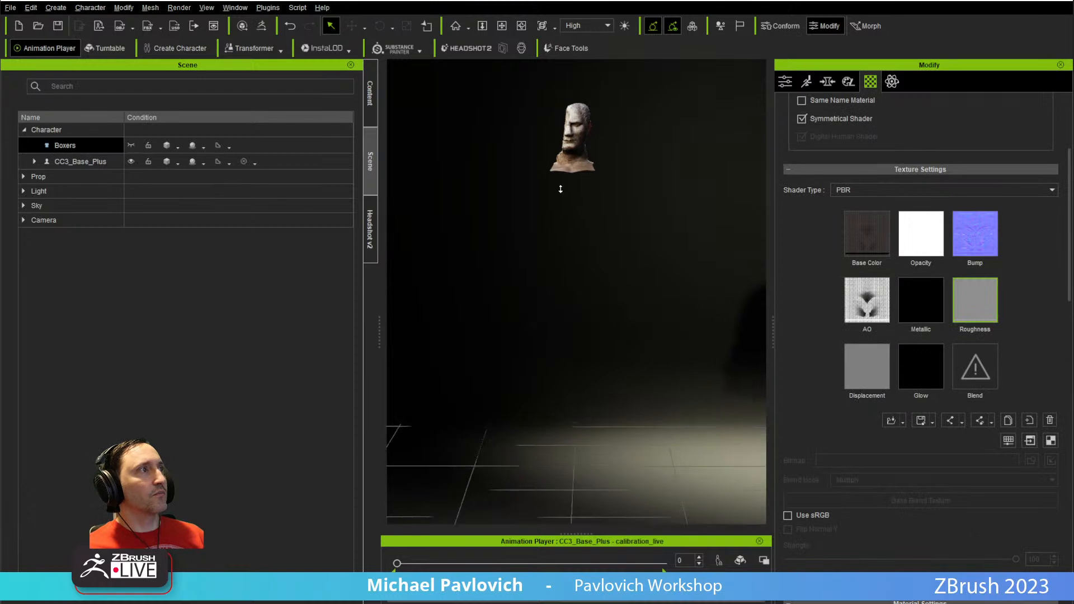
{"action": "right_click_drag", "start_coordinate": [554, 215], "coordinate": [563, 190], "text": "alt"}
{"action": "left_click_drag", "start_coordinate": [563, 190], "coordinate": [600, 217], "text": "alt"}
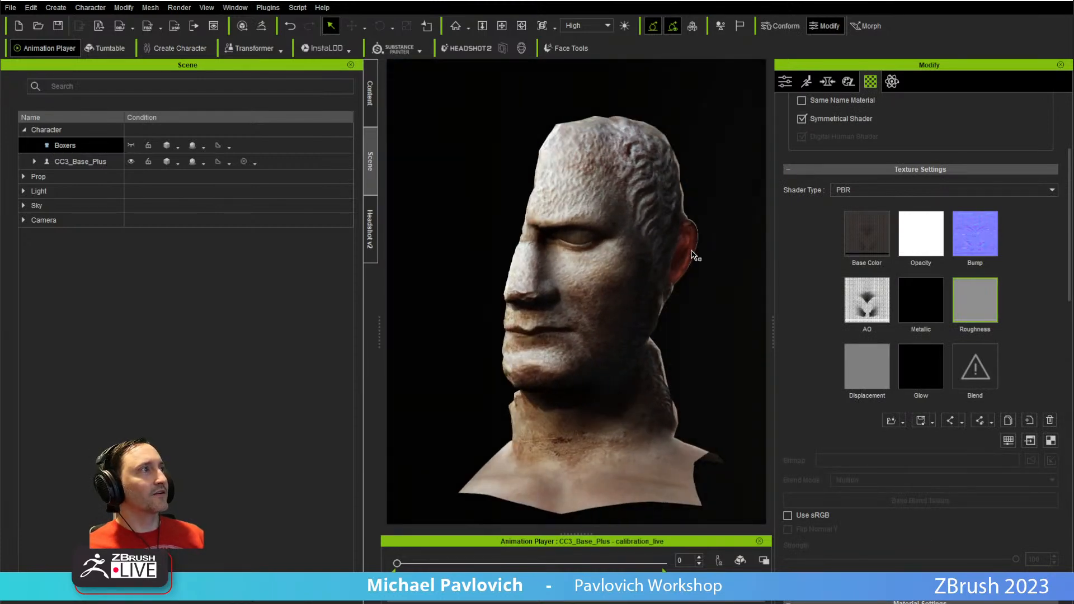
- Inspect the lit statue head from several sides and play its wrinkle check animation, stopping at frame 1616
{"action": "left_click_drag", "start_coordinate": [583, 282], "coordinate": [945, 297], "text": "alt"}
{"action": "left_click_drag", "start_coordinate": [651, 289], "coordinate": [106, 276], "text": "alt"}
{"action": "left_click_drag", "start_coordinate": [685, 250], "coordinate": [630, 245], "text": "alt"}
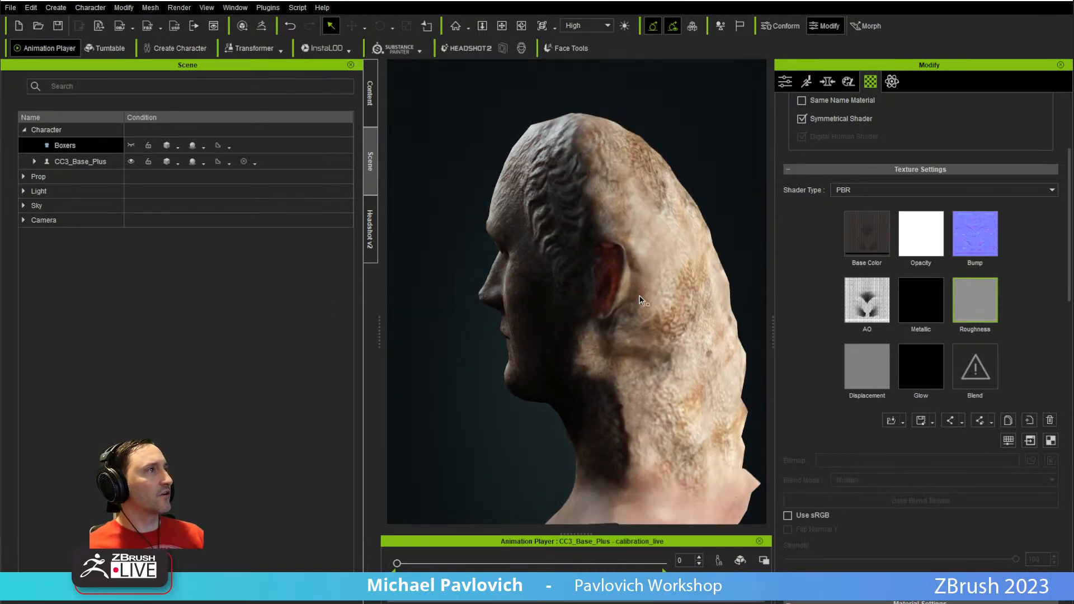
{"action": "left_click_drag", "start_coordinate": [479, 302], "coordinate": [745, 268], "text": "alt"}
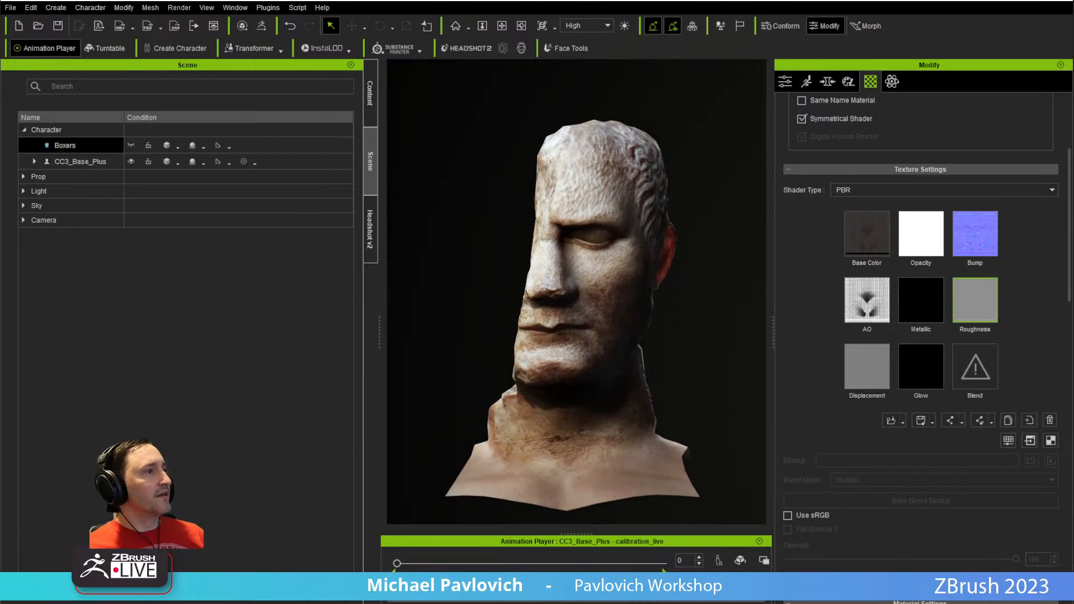
{"action": "key", "text": "space"}
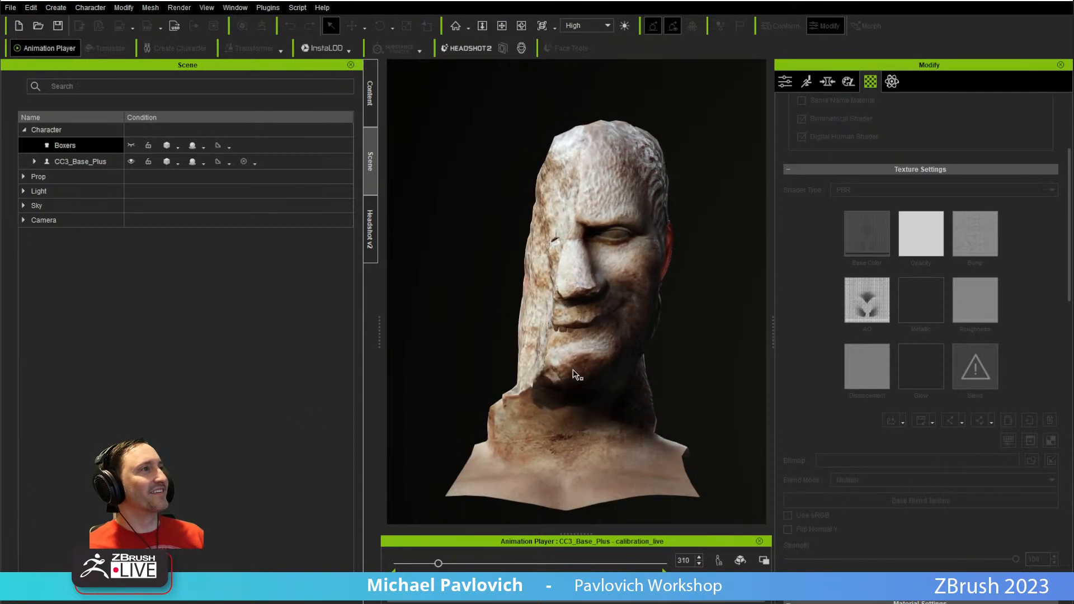
{"action": "left_click_drag", "start_coordinate": [522, 373], "coordinate": [755, 412], "text": "alt"}
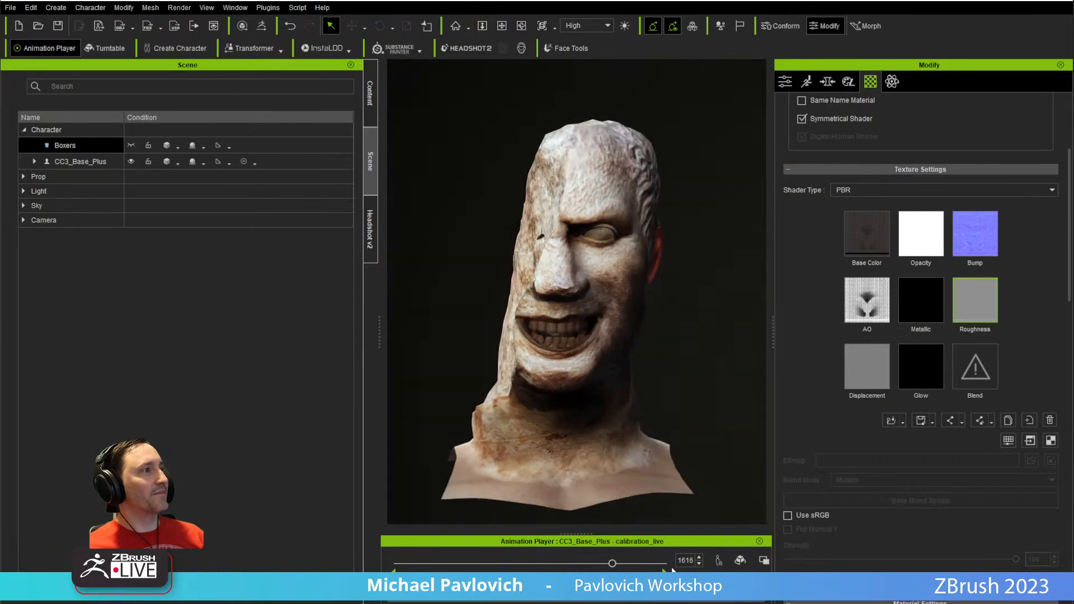
- Load Gray.png as the roughness map of CC3_Base_Plus's Std_Lower_Teeth material
{"action": "scroll", "coordinate": [851, 213], "scroll_direction": "up", "scroll_amount": 3}
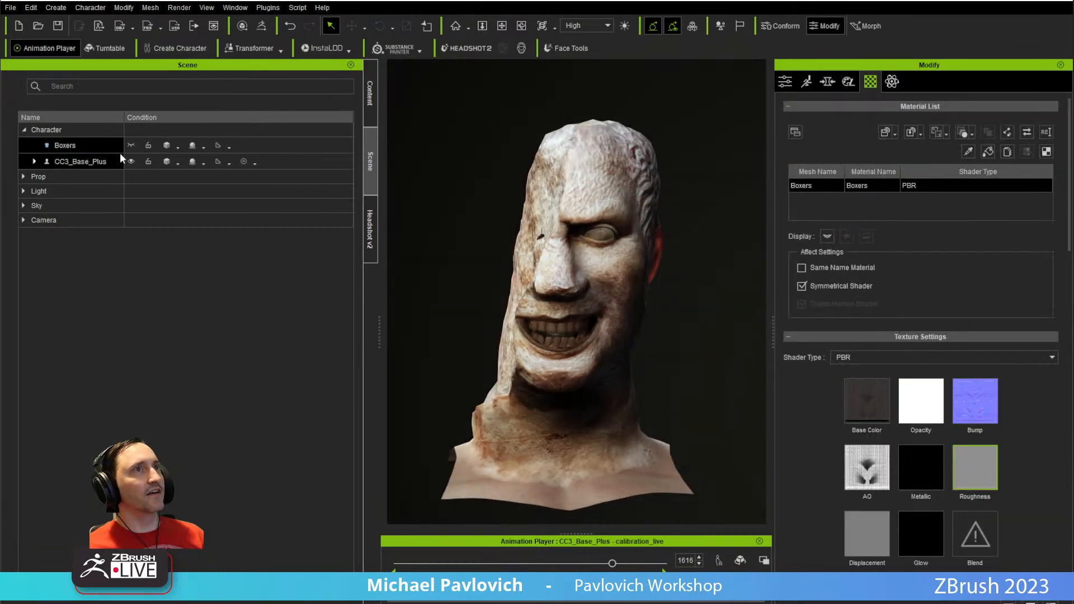
{"action": "left_click", "coordinate": [79, 162]}
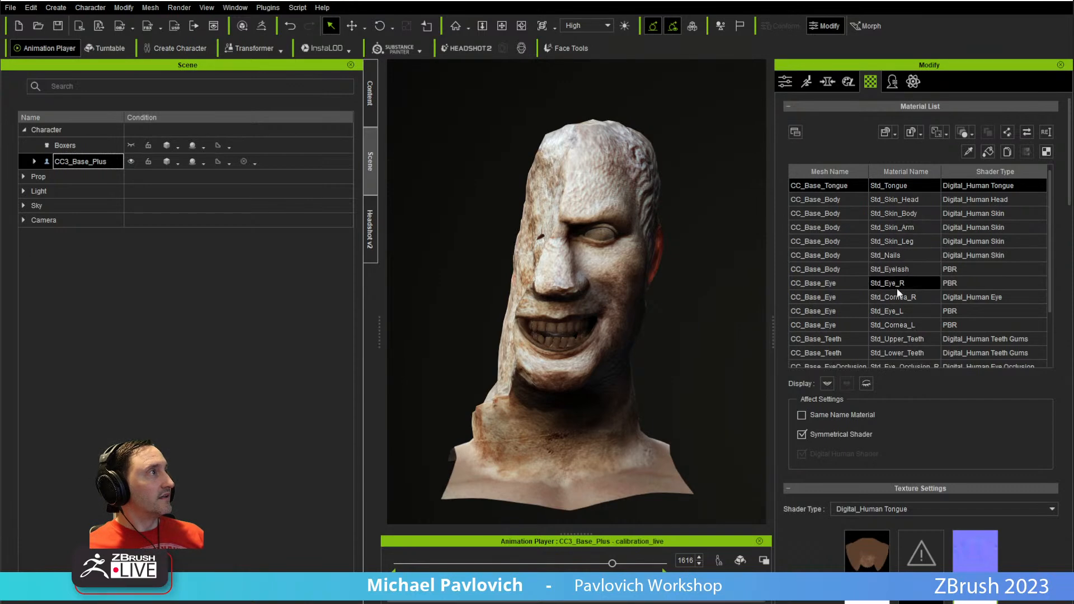
{"action": "scroll", "coordinate": [896, 283], "scroll_direction": "down", "scroll_amount": 1}
{"action": "left_click", "coordinate": [898, 311]}
{"action": "scroll", "coordinate": [815, 449], "scroll_direction": "down", "scroll_amount": 5}
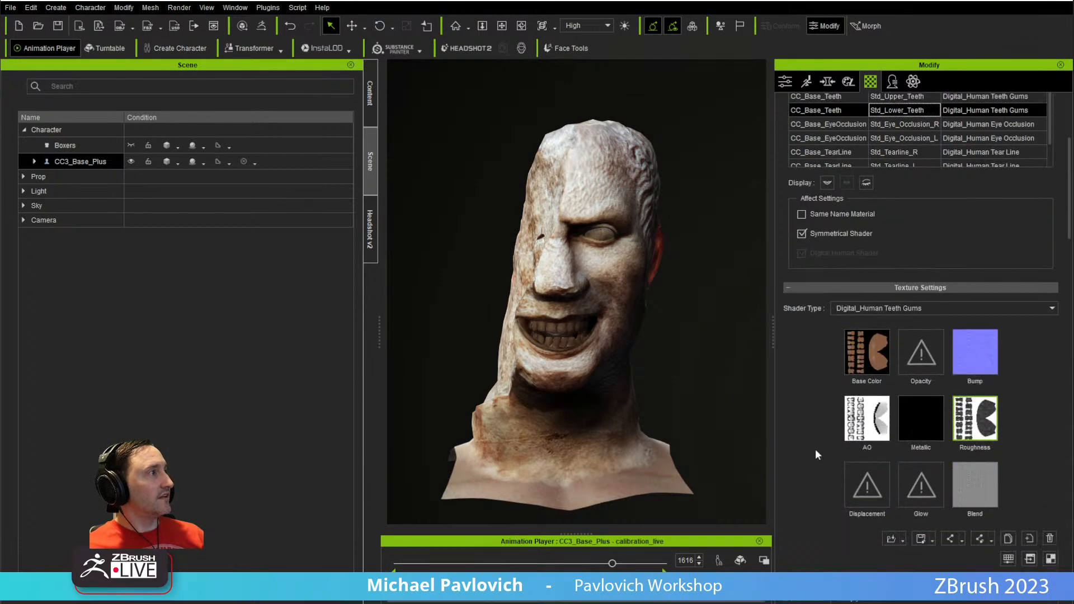
{"action": "left_click", "coordinate": [976, 424]}
{"action": "double_click", "coordinate": [585, 215]}
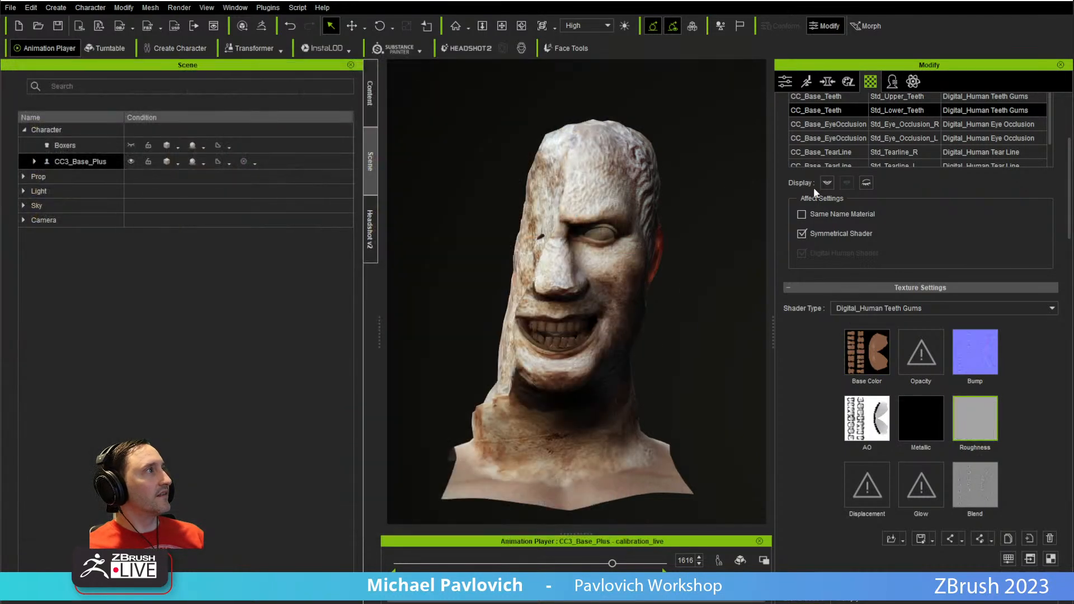
- Load Gray.png as the roughness map of CC3_Base_Plus's Std_Upper_Teeth material
{"action": "left_click", "coordinate": [909, 98]}
{"action": "left_click", "coordinate": [975, 418]}
{"action": "double_click", "coordinate": [578, 211]}
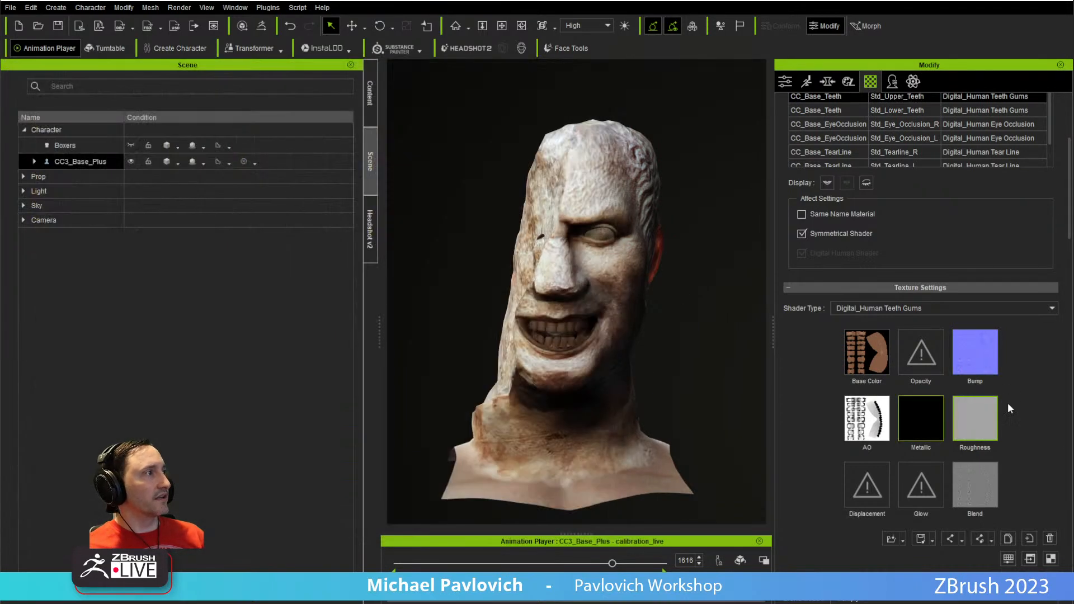
- Replace the roughness map of the Std_Tongue material with Gray.png
{"action": "scroll", "coordinate": [833, 369], "scroll_direction": "up", "scroll_amount": 2}
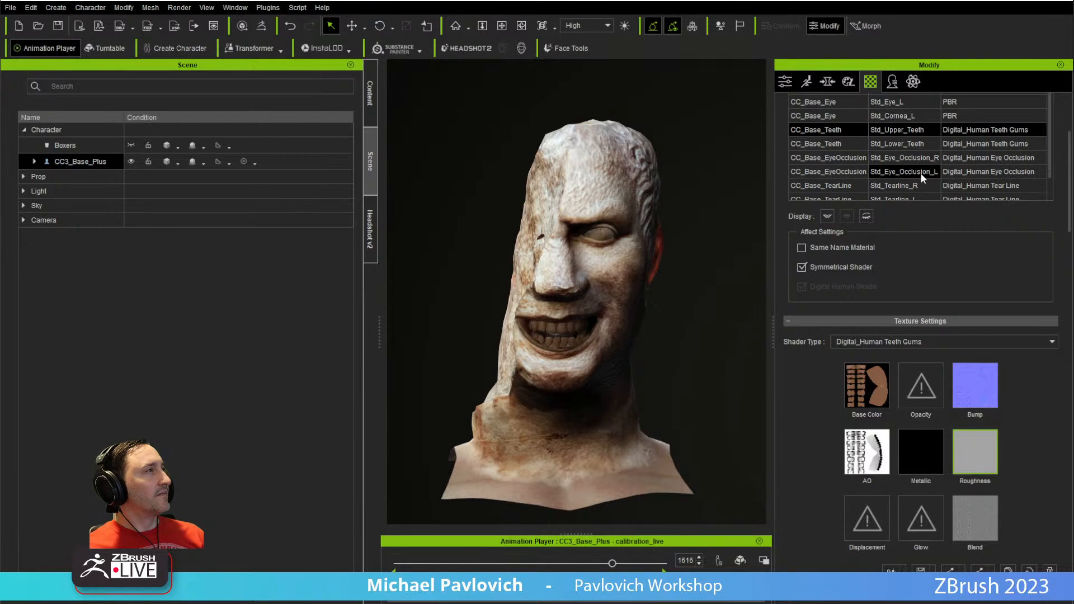
{"action": "scroll", "coordinate": [922, 173], "scroll_direction": "up", "scroll_amount": 5}
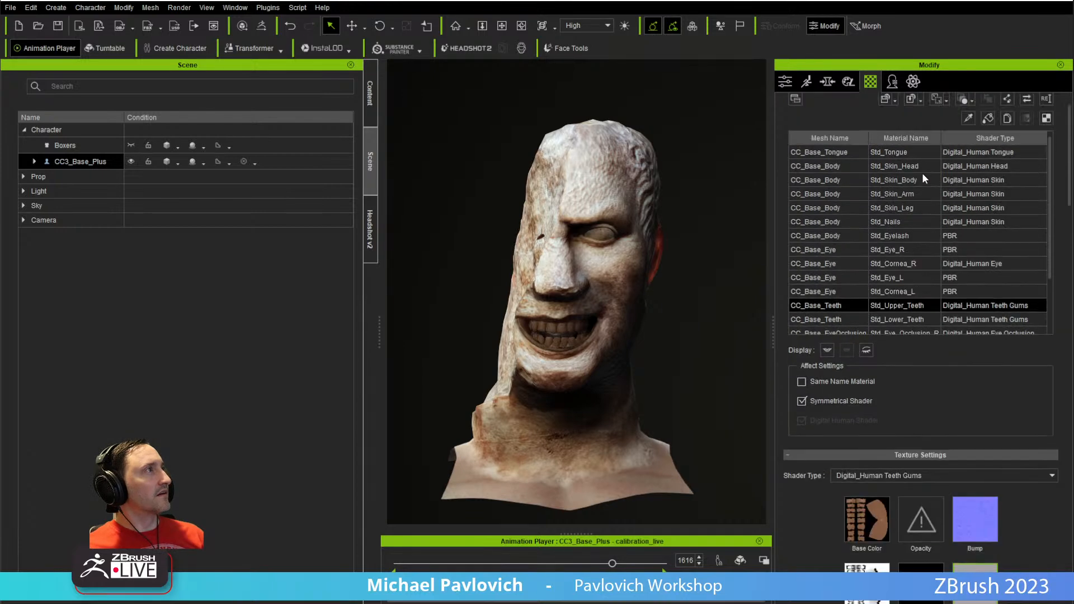
{"action": "left_click", "coordinate": [907, 149]}
{"action": "scroll", "coordinate": [829, 438], "scroll_direction": "down", "scroll_amount": 3}
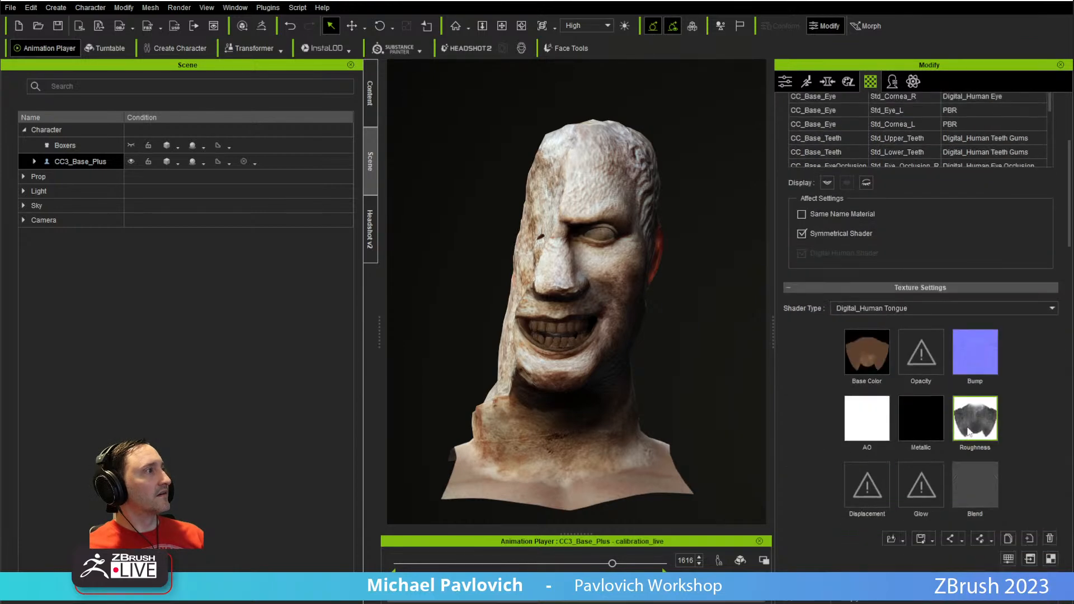
{"action": "double_click", "coordinate": [973, 428]}
{"action": "double_click", "coordinate": [584, 223]}
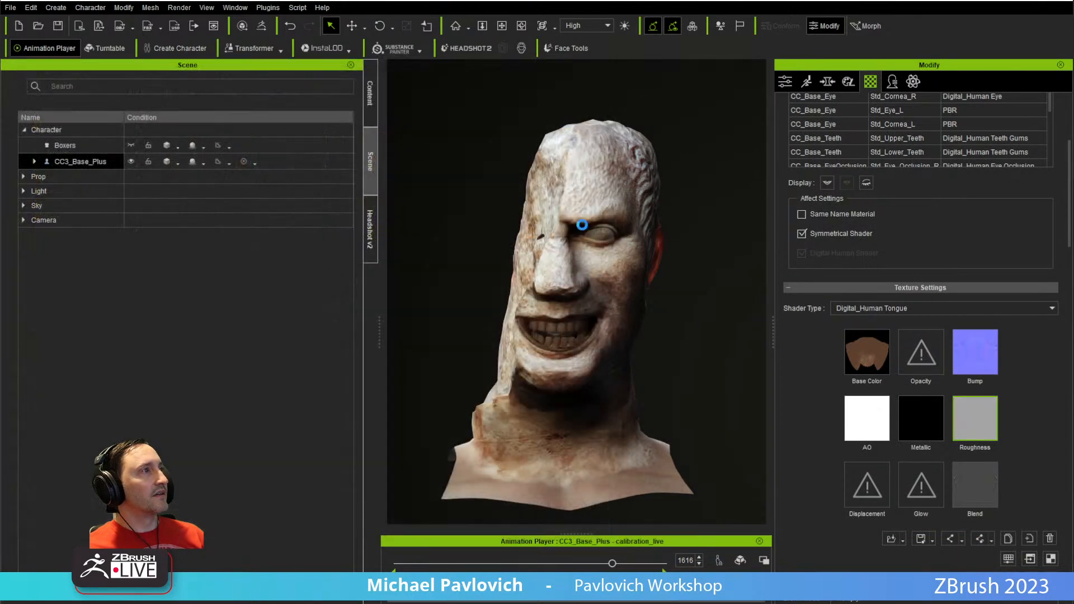
- Rewind the facial animation to frame 0 and check the statue head at rest
{"action": "right_click_drag", "start_coordinate": [731, 343], "coordinate": [708, 327]}
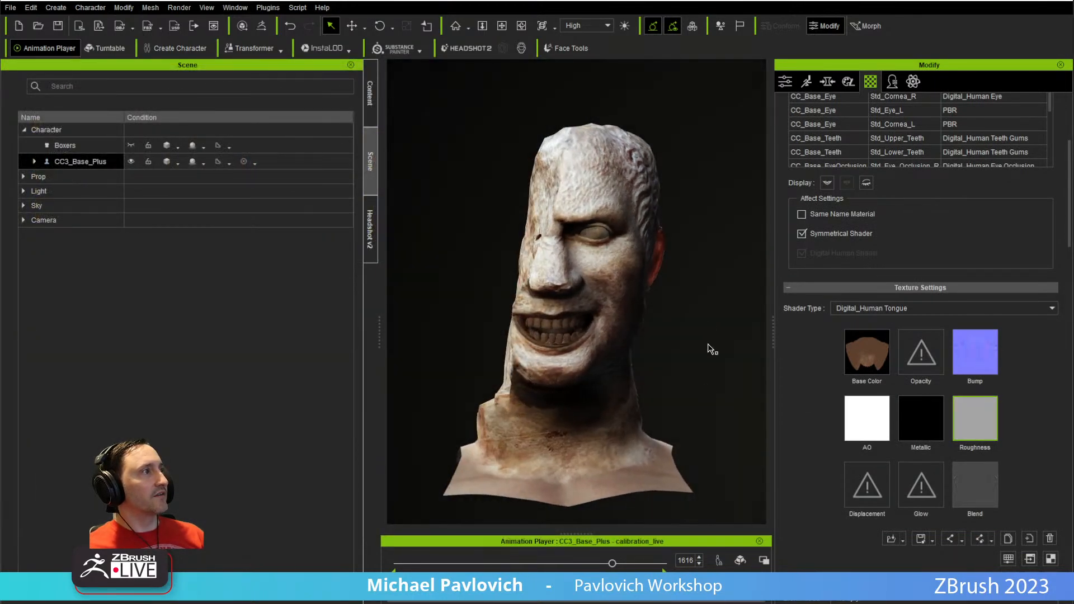
{"action": "left_click_drag", "start_coordinate": [614, 567], "coordinate": [388, 566]}
{"action": "right_click_drag", "start_coordinate": [672, 358], "coordinate": [646, 375]}
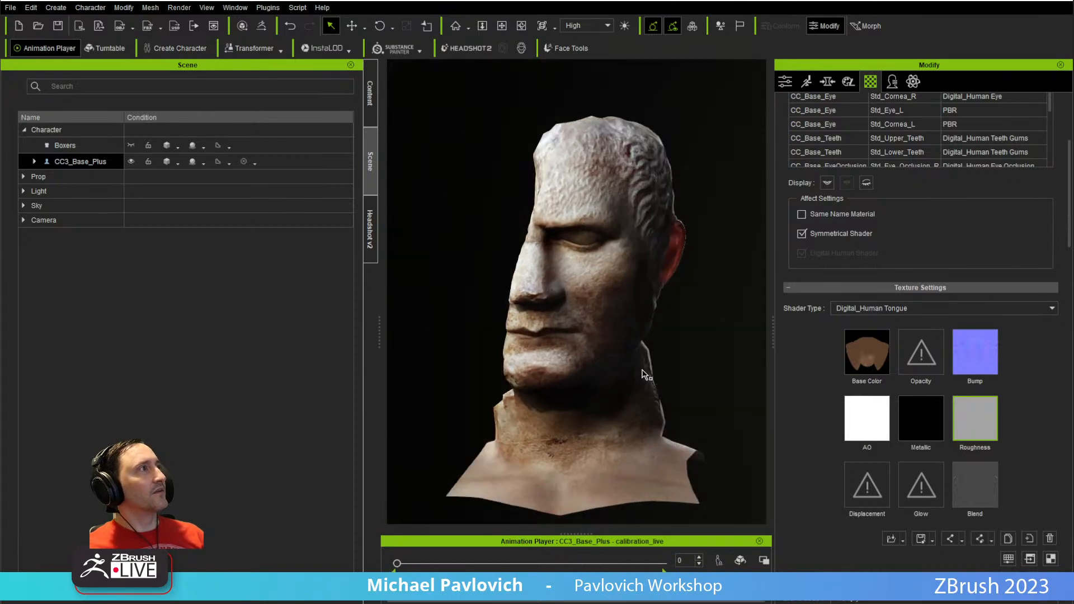
- Open the facial editor for CC3_Base_Plus and try the C3_Happy expression on the statue head
{"action": "left_click", "coordinate": [807, 82]}
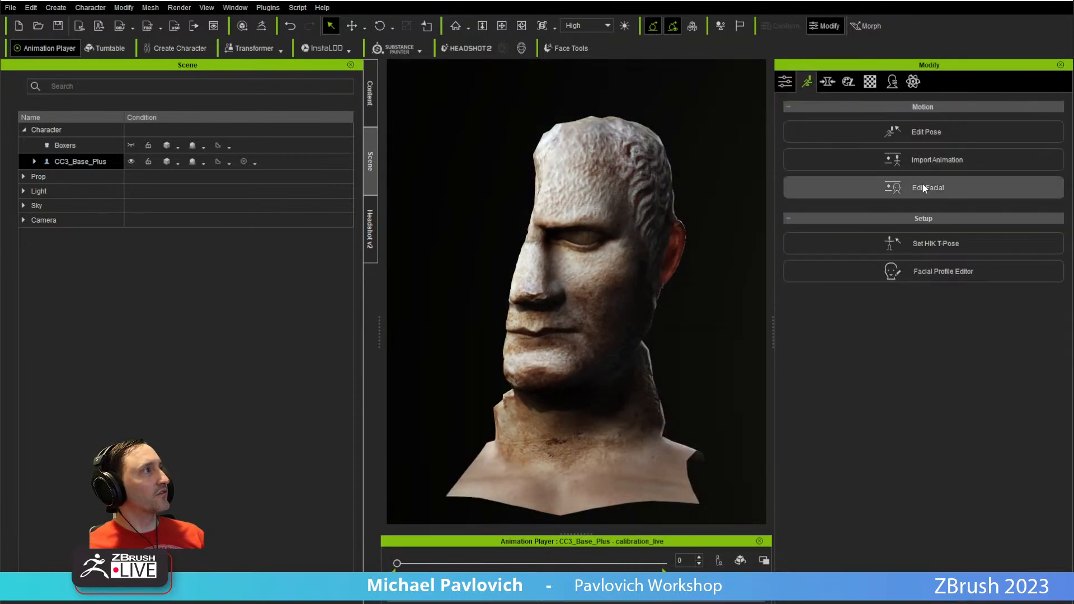
{"action": "left_click", "coordinate": [922, 190]}
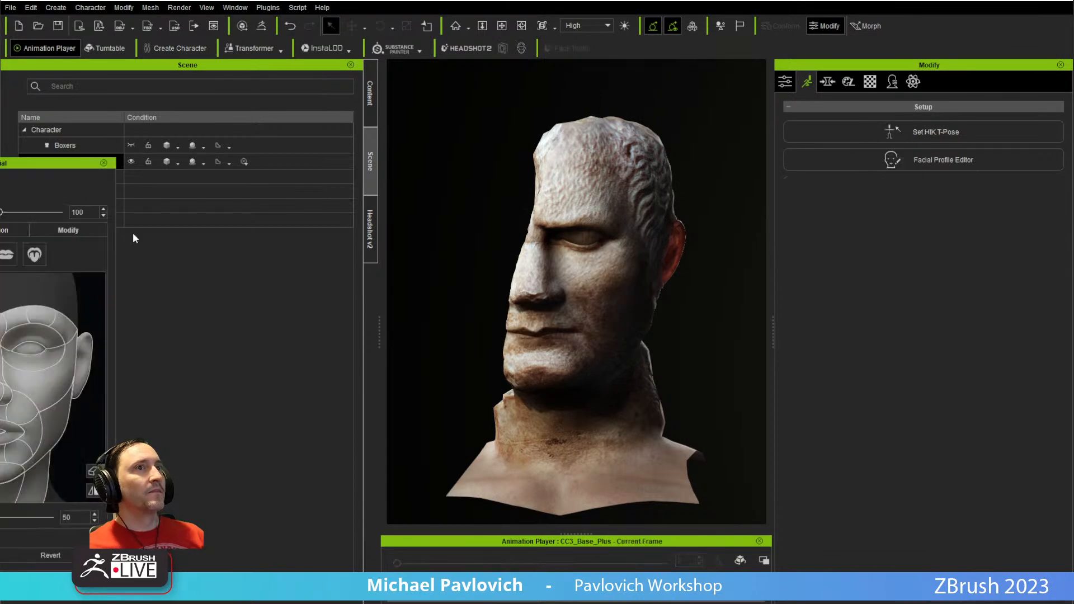
{"action": "left_click_drag", "start_coordinate": [8, 163], "coordinate": [205, 171]}
{"action": "left_click", "coordinate": [188, 237]}
{"action": "scroll", "coordinate": [248, 474], "scroll_direction": "down", "scroll_amount": 3}
{"action": "left_click", "coordinate": [229, 321]}
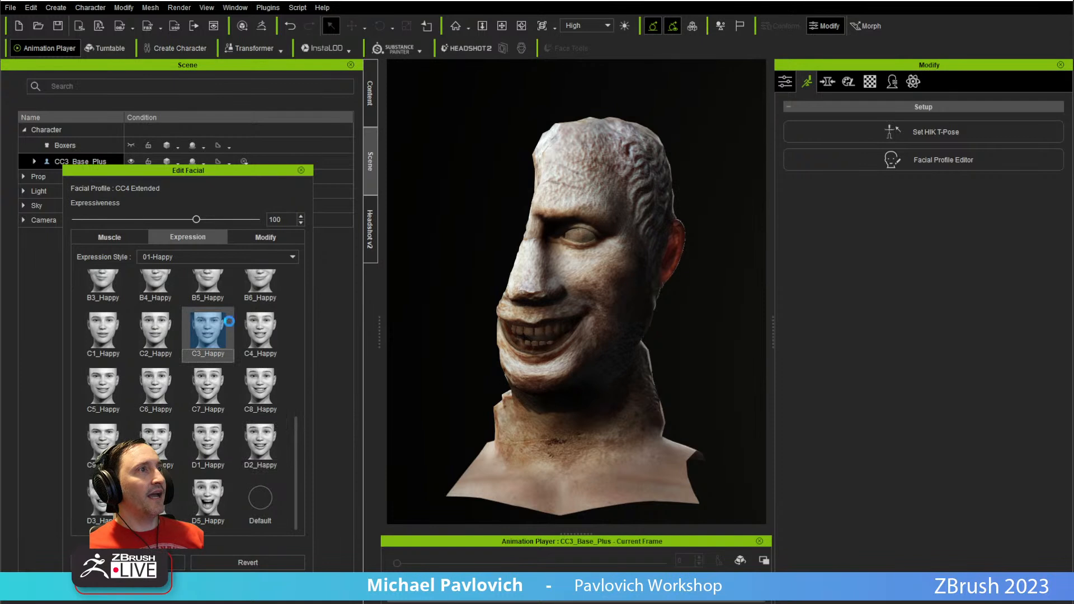
- Try the B6_Angry, C2_Angry and D4_Angry expressions from the 03-Angry style on the statue head
{"action": "left_click", "coordinate": [220, 257]}
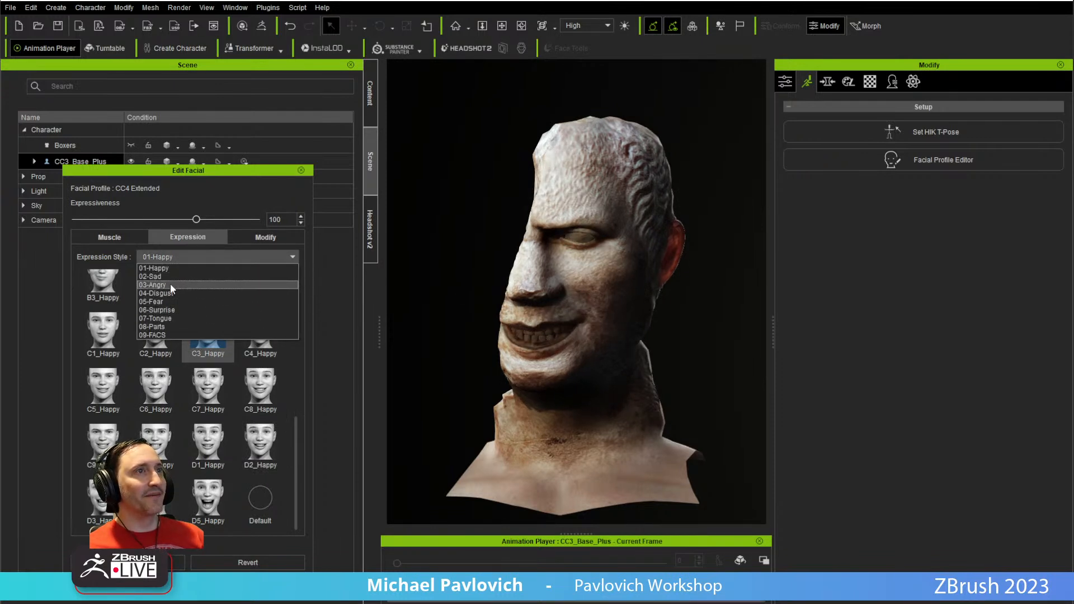
{"action": "left_click", "coordinate": [153, 284]}
{"action": "left_click", "coordinate": [168, 333]}
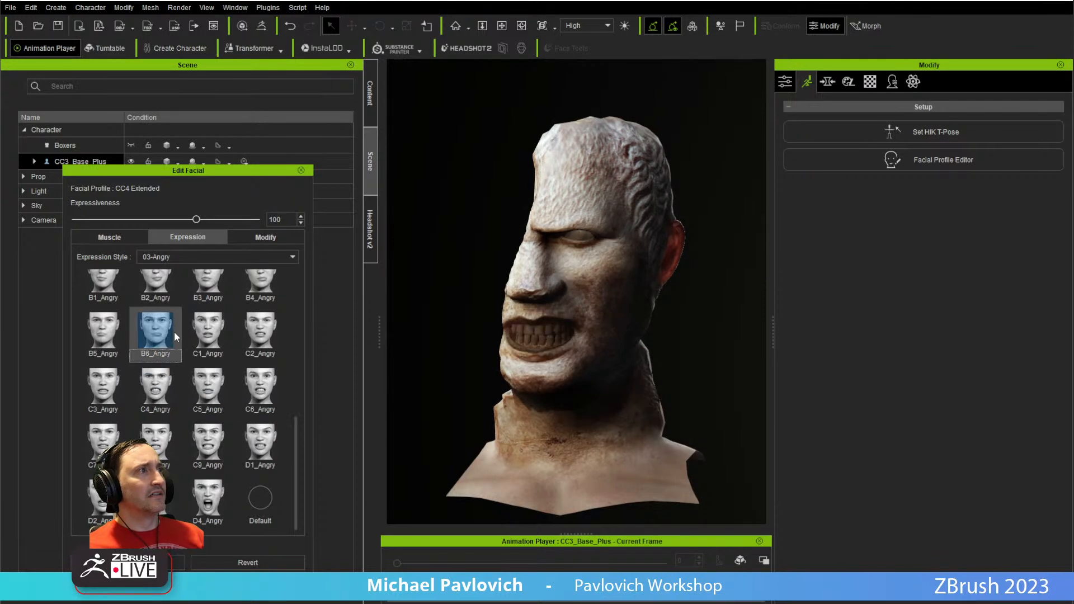
{"action": "left_click", "coordinate": [244, 329]}
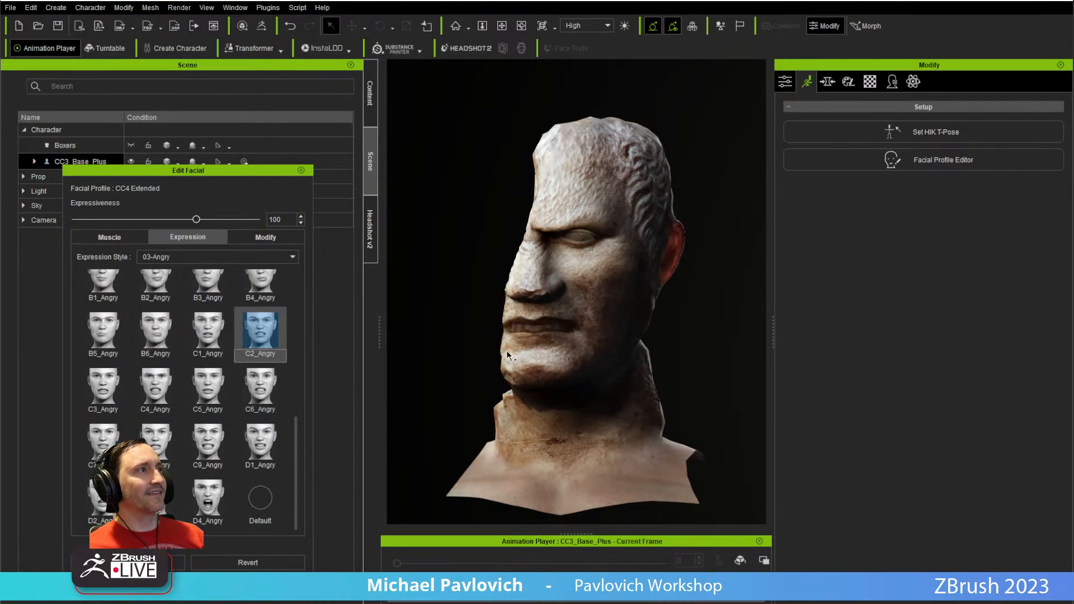
{"action": "left_click", "coordinate": [196, 501]}
{"action": "scroll", "coordinate": [195, 388], "scroll_direction": "up", "scroll_amount": 5}
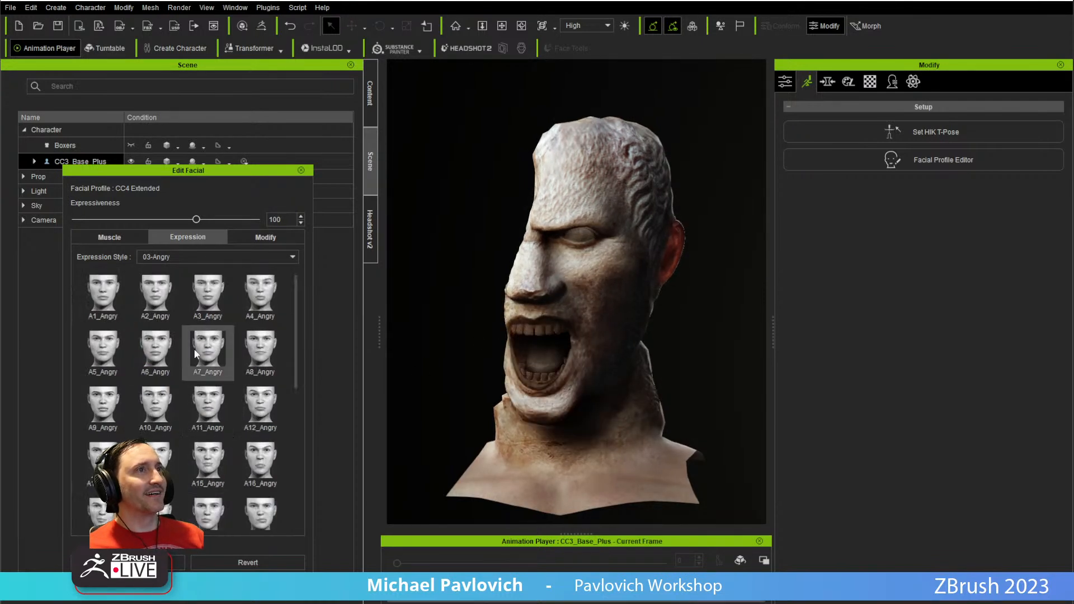
- Try the A7_Fear expression from the 05-Fear style on the statue head
{"action": "left_click", "coordinate": [233, 256]}
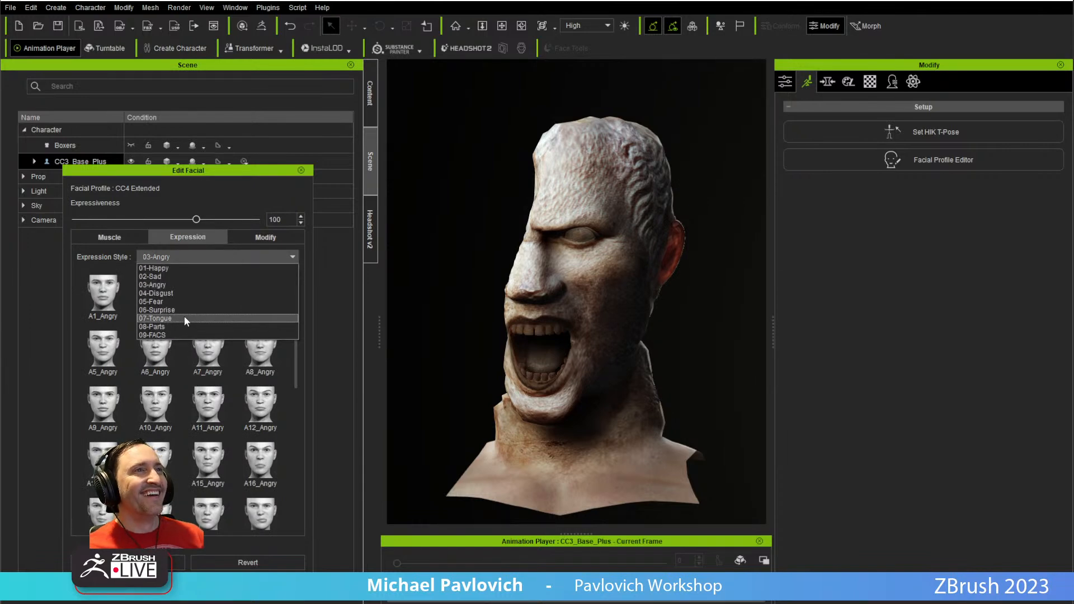
{"action": "left_click", "coordinate": [183, 303]}
{"action": "left_click", "coordinate": [199, 345]}
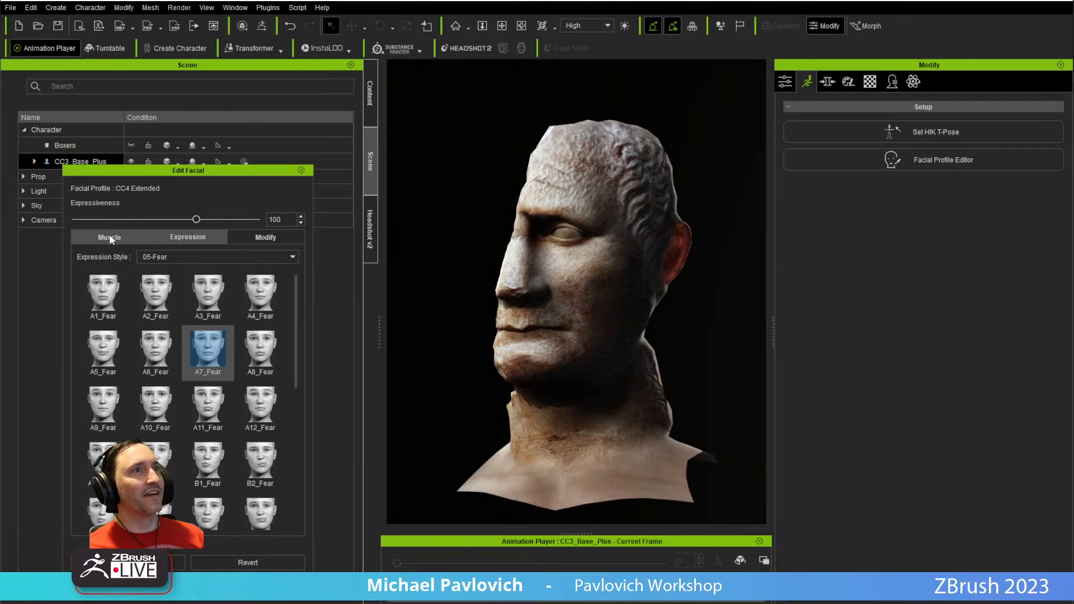
- Test the facial muscle controls by turning the head, moving the eyes and raising the brow
{"action": "left_click", "coordinate": [123, 235]}
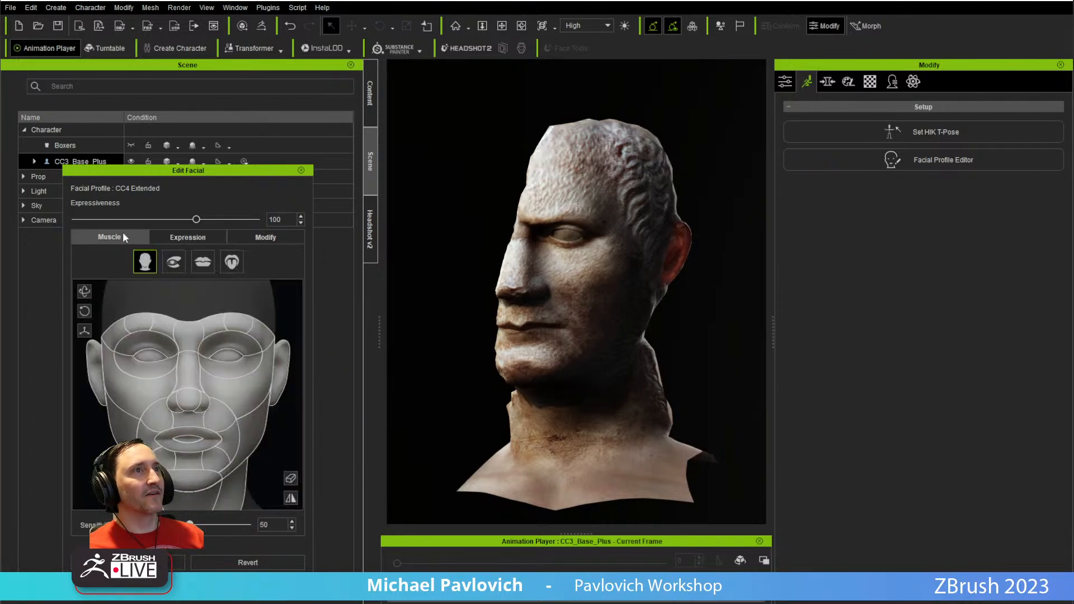
{"action": "left_click_drag", "start_coordinate": [141, 306], "coordinate": [28, 297]}
{"action": "left_click_drag", "start_coordinate": [498, 342], "coordinate": [527, 356], "text": "alt"}
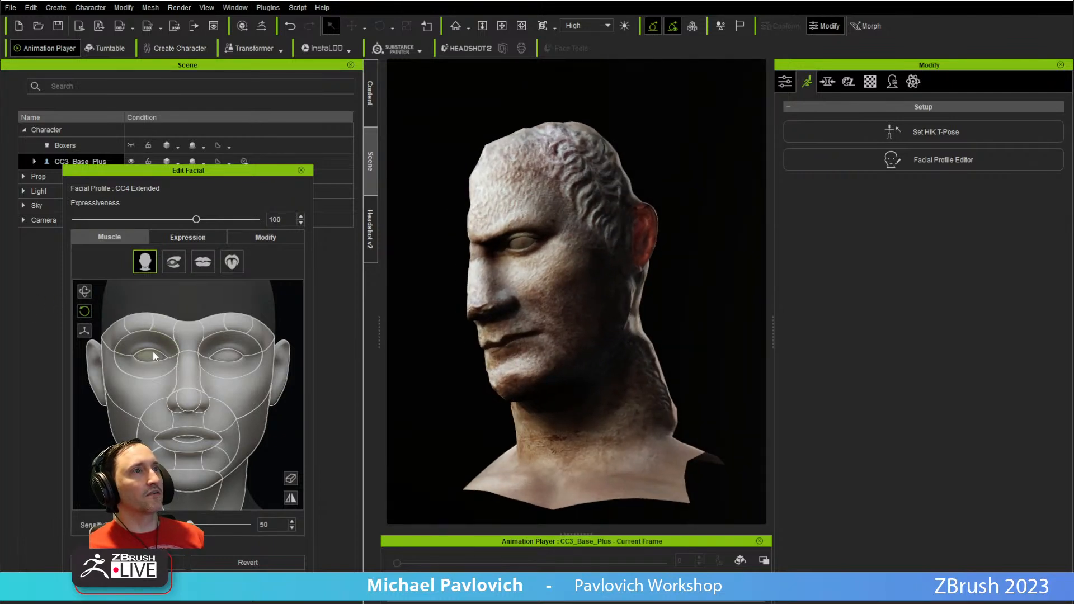
{"action": "left_click", "coordinate": [230, 359], "text": "ctrl"}
{"action": "left_click_drag", "start_coordinate": [230, 359], "coordinate": [132, 430]}
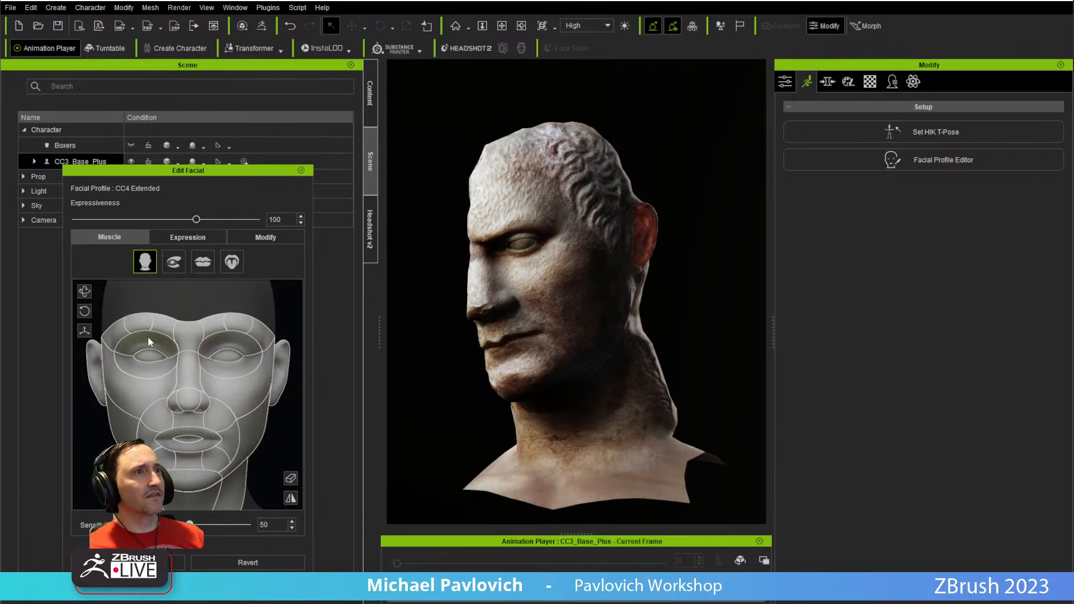
{"action": "left_click_drag", "start_coordinate": [142, 321], "coordinate": [351, 145]}
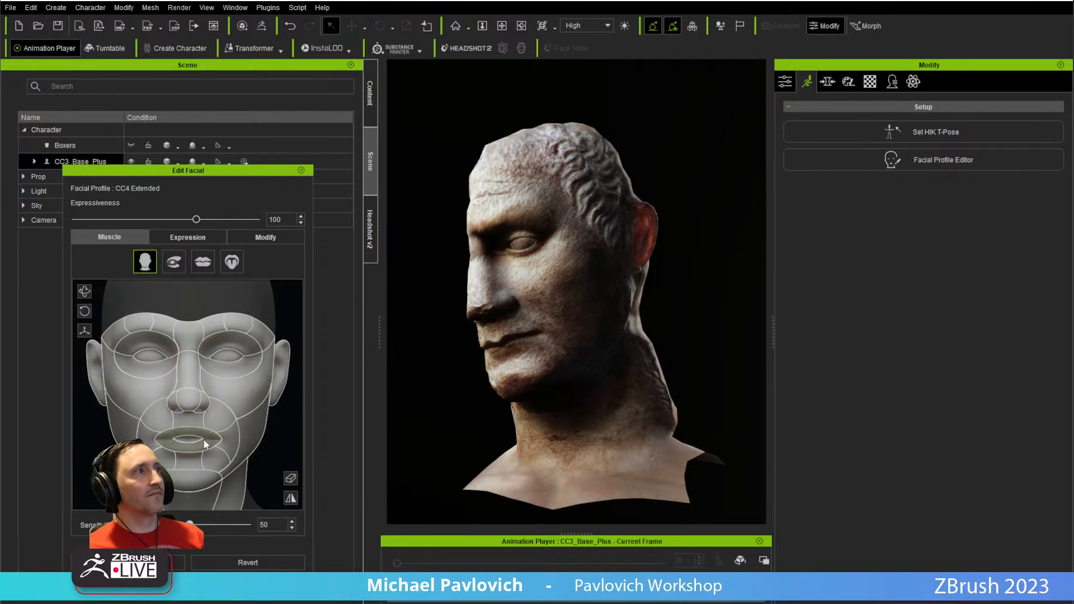
- Test the jaw by pulling the chin muscle down to open the mouth, viewing the head from the broken stone side
{"action": "left_click_drag", "start_coordinate": [203, 286], "coordinate": [210, 440]}
{"action": "mouse_move", "coordinate": [186, 483]}
{"action": "left_mouse_down"}
{"action": "mouse_move", "coordinate": [168, 492]}
{"action": "mouse_move", "coordinate": [275, 498]}
{"action": "mouse_move", "coordinate": [151, 514]}
{"action": "mouse_move", "coordinate": [234, 524]}
{"action": "mouse_move", "coordinate": [162, 521]}
{"action": "mouse_move", "coordinate": [207, 535]}
{"action": "mouse_move", "coordinate": [157, 487]}
{"action": "mouse_move", "coordinate": [186, 502]}
{"action": "left_mouse_up"}
{"action": "left_click_drag", "start_coordinate": [442, 404], "coordinate": [574, 393], "text": "alt"}
{"action": "left_click_drag", "start_coordinate": [190, 481], "coordinate": [258, 526]}
{"action": "left_click_drag", "start_coordinate": [520, 400], "coordinate": [599, 409], "text": "alt"}
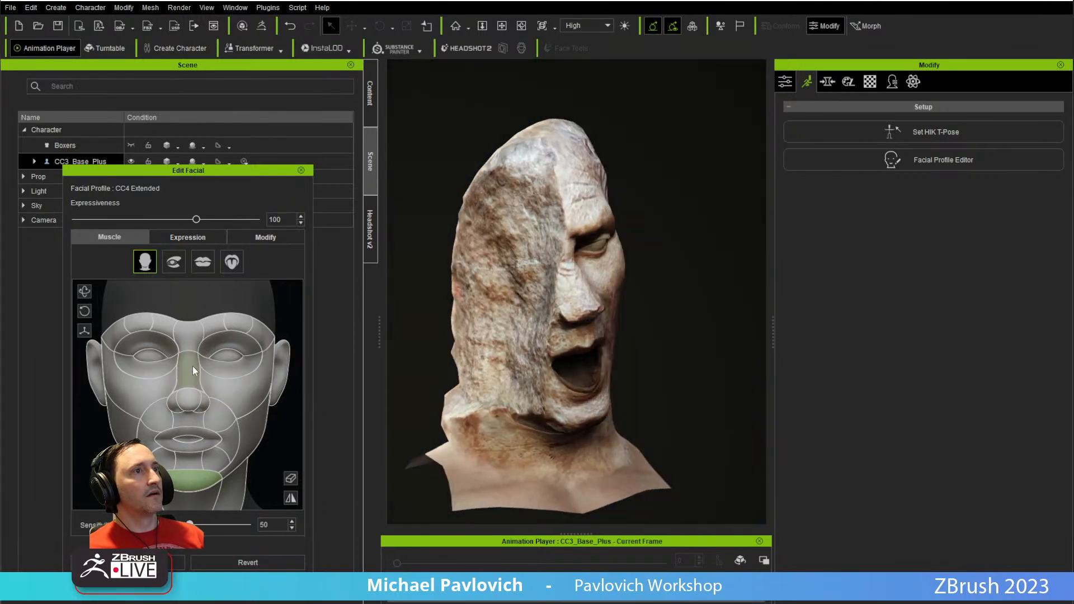
- Test the cheek and lip muscles from several sides and close the facial editor
{"action": "left_click_drag", "start_coordinate": [239, 391], "coordinate": [242, 381]}
{"action": "left_click_drag", "start_coordinate": [189, 430], "coordinate": [195, 371]}
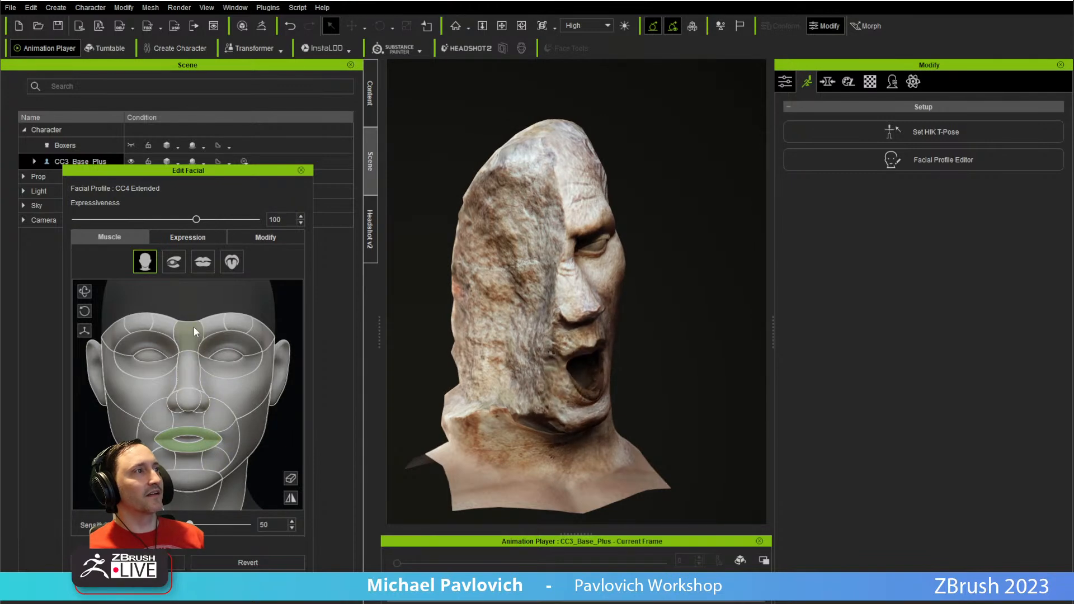
{"action": "right_click_drag", "start_coordinate": [567, 373], "coordinate": [451, 358]}
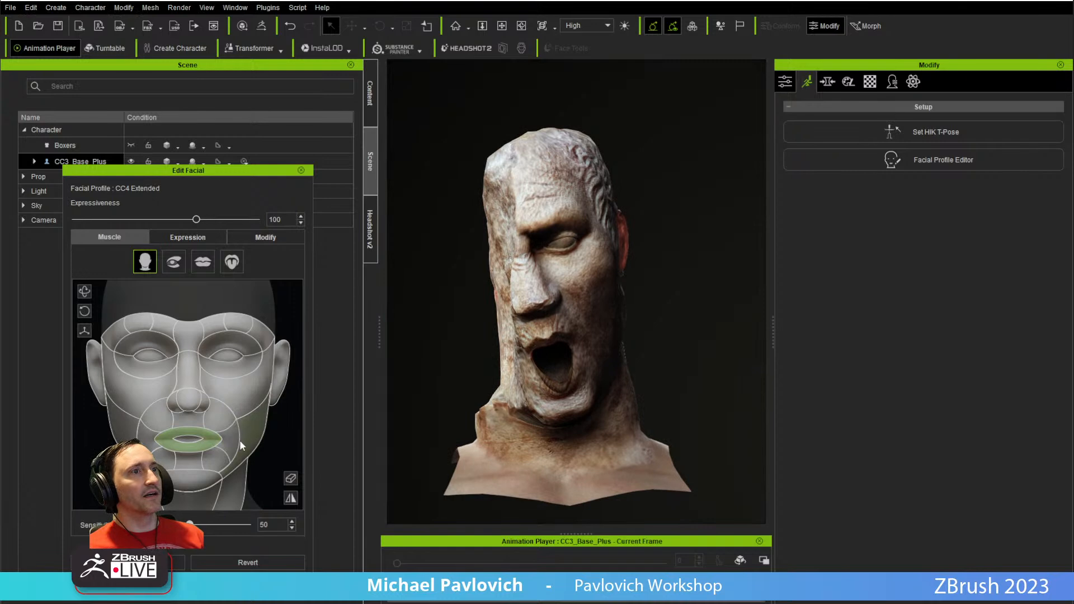
{"action": "right_click_drag", "start_coordinate": [637, 336], "coordinate": [587, 337]}
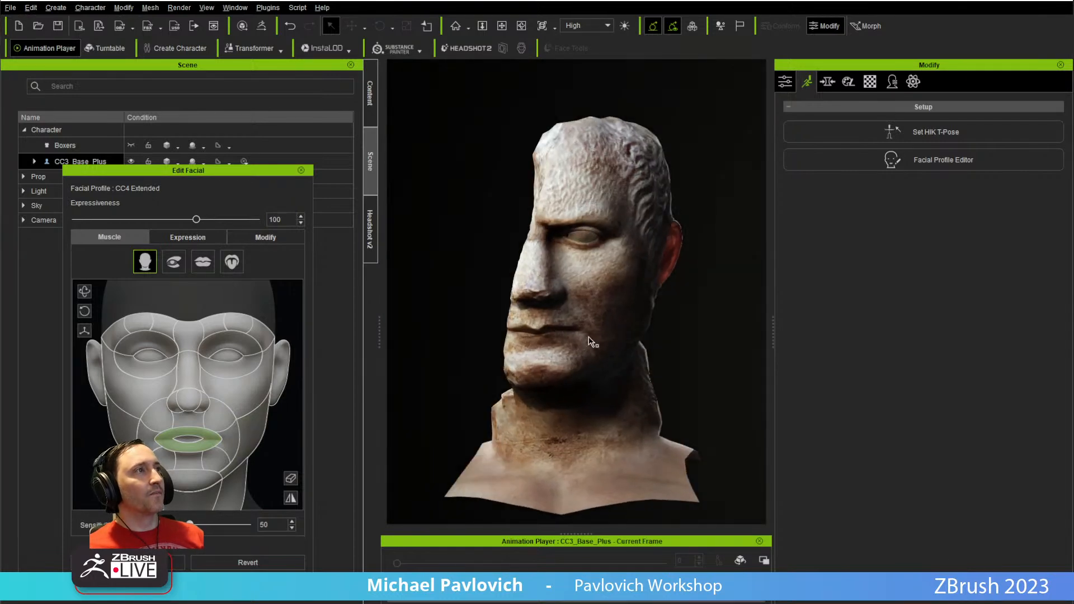
{"action": "left_click", "coordinate": [301, 170]}
- Browse the content library to the Normal folder of the overall skins
{"action": "left_click", "coordinate": [370, 98]}
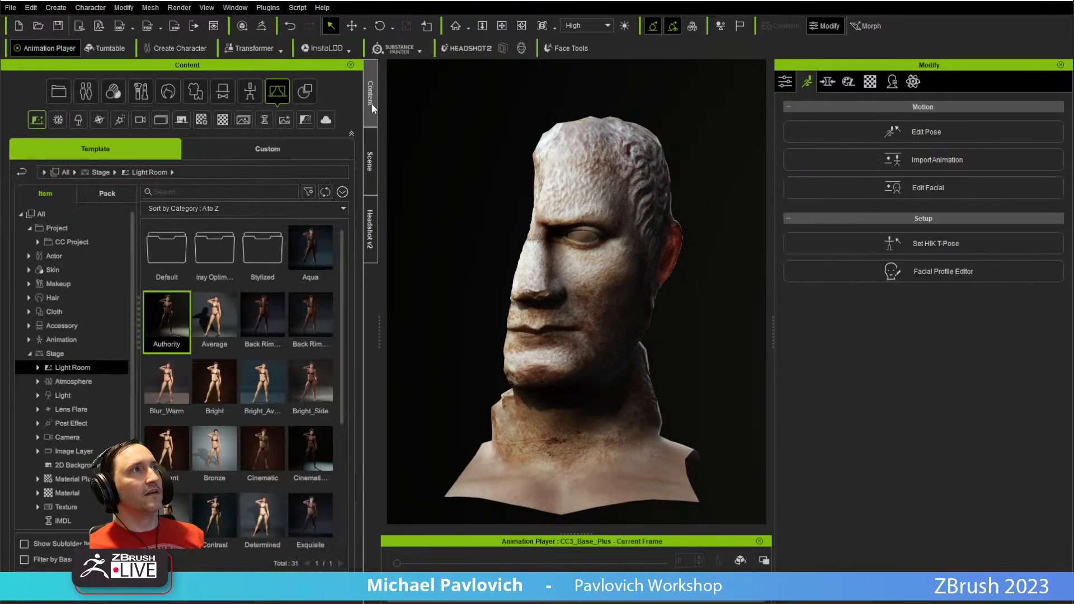
{"action": "scroll", "coordinate": [56, 386], "scroll_direction": "down", "scroll_amount": 2}
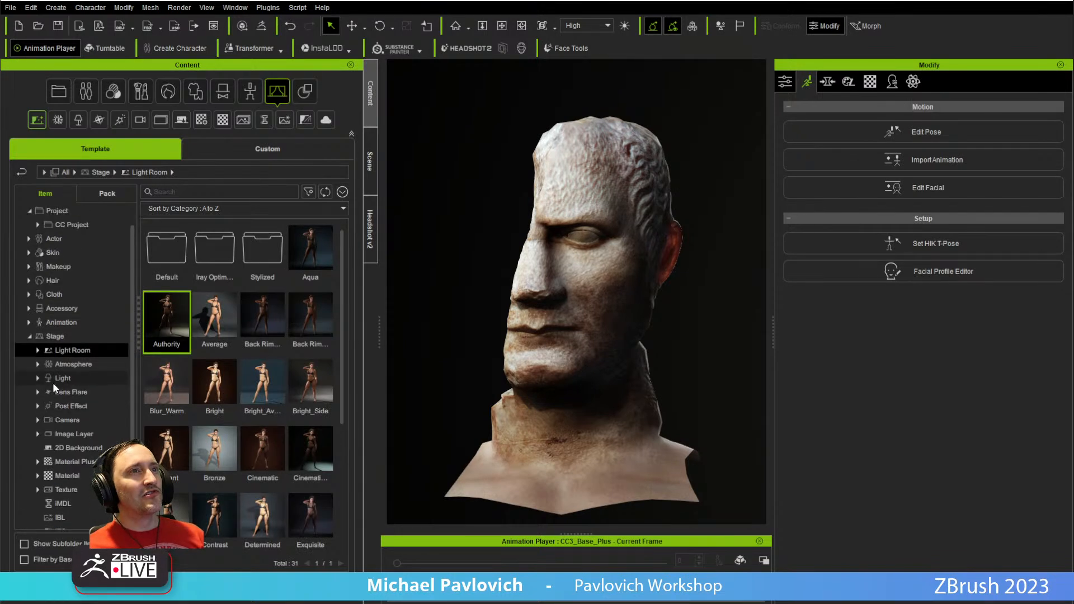
{"action": "scroll", "coordinate": [53, 383], "scroll_direction": "up", "scroll_amount": 2}
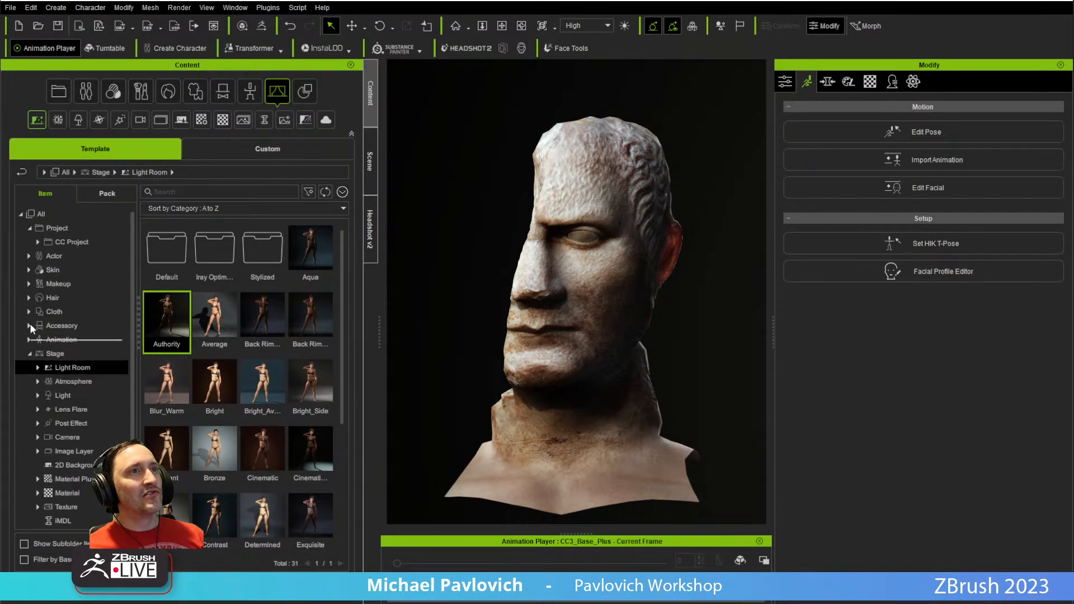
{"action": "left_click", "coordinate": [26, 269]}
{"action": "left_click", "coordinate": [66, 284]}
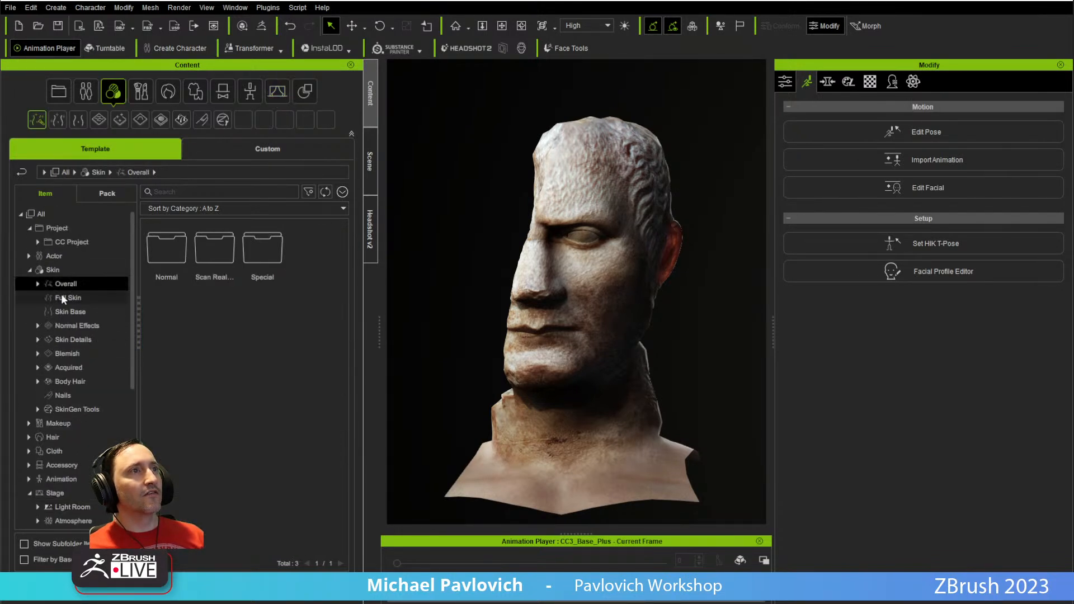
{"action": "left_click", "coordinate": [37, 283]}
{"action": "left_click", "coordinate": [74, 298]}
{"action": "left_click", "coordinate": [83, 312]}
{"action": "left_click", "coordinate": [80, 297]}
{"action": "left_click", "coordinate": [313, 310]}
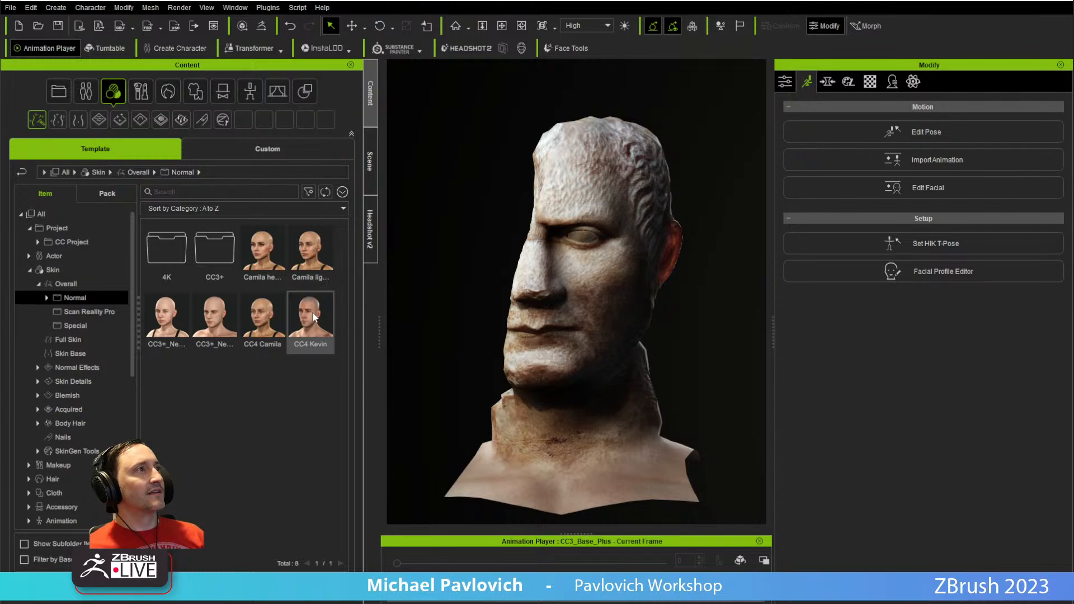
- Save the project as a separate file before changing the skin
{"action": "left_click", "coordinate": [10, 7]}
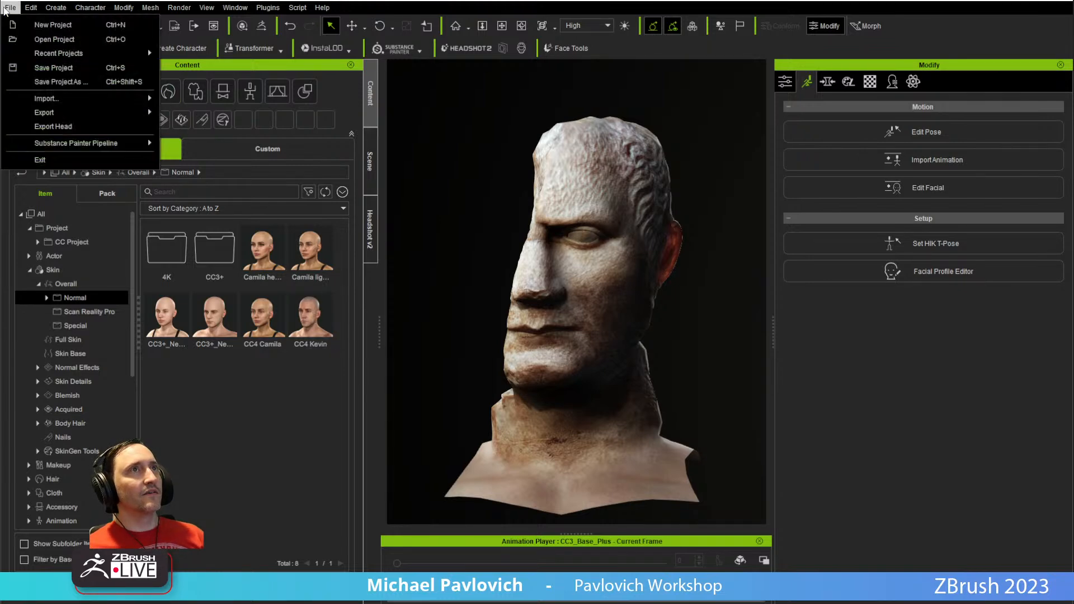
{"action": "left_click", "coordinate": [56, 82]}
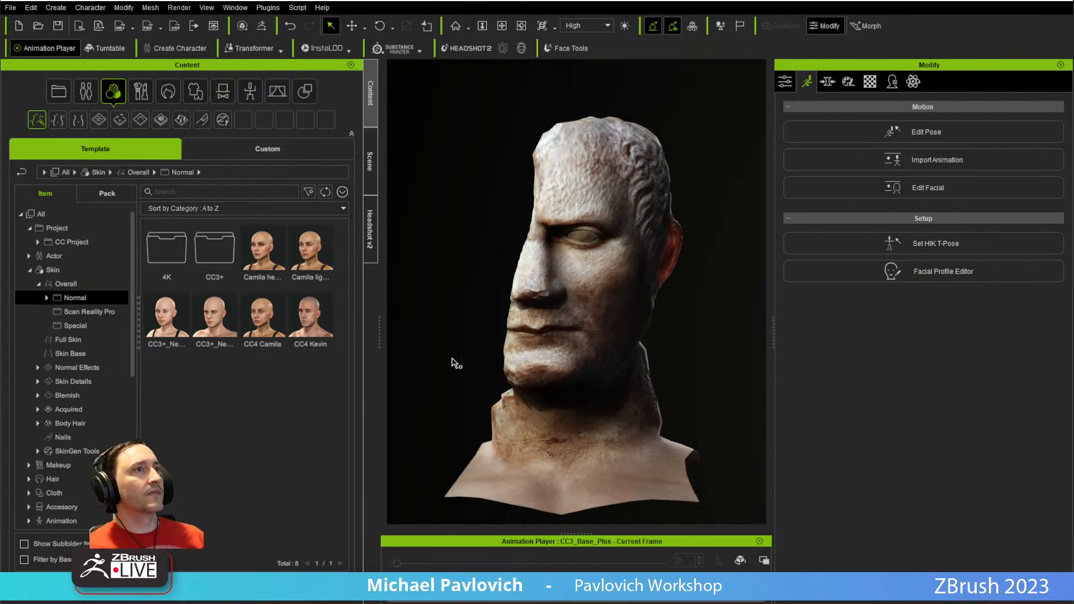
- Apply the CC4 Kevin skin with its material settings, shader textures and shader parameters, and view the character's whole body
{"action": "double_click", "coordinate": [306, 327]}
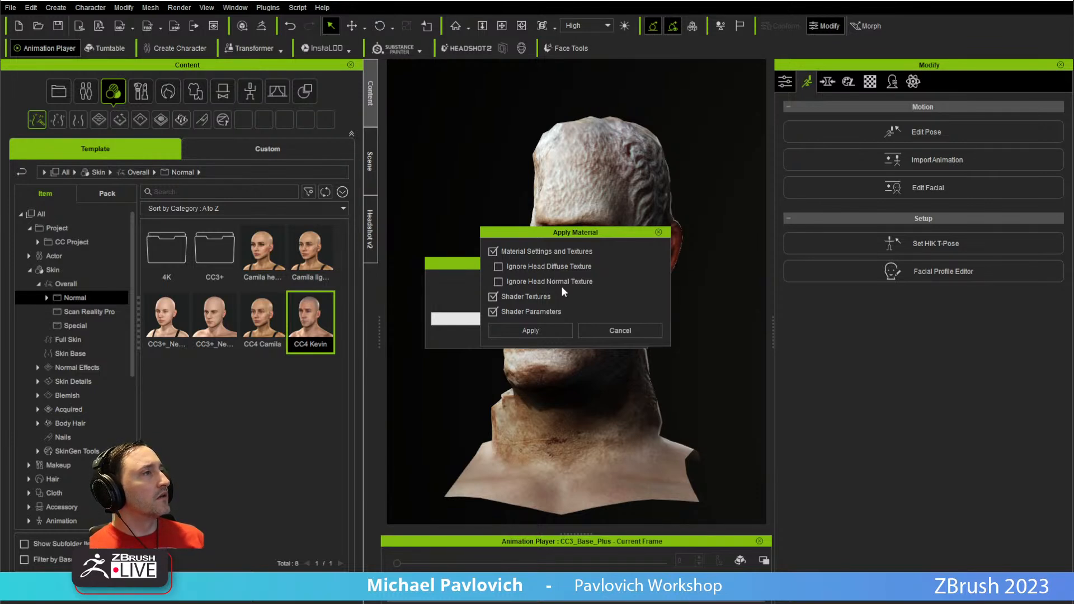
{"action": "left_click", "coordinate": [538, 332]}
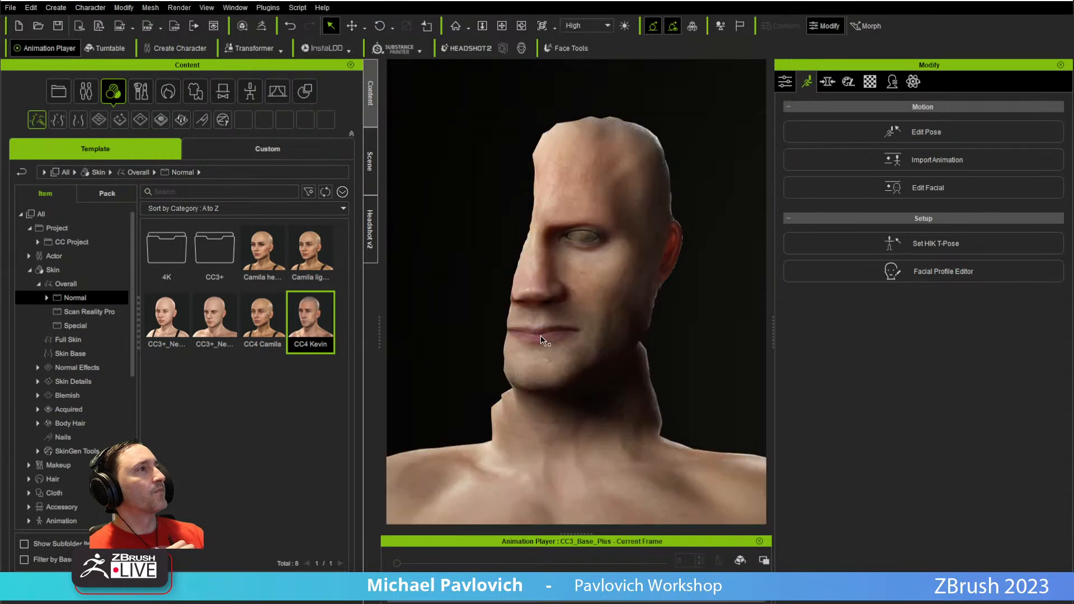
{"action": "scroll", "coordinate": [559, 301], "scroll_direction": "down", "scroll_amount": 5}
{"action": "right_click_drag", "start_coordinate": [628, 316], "coordinate": [598, 443]}
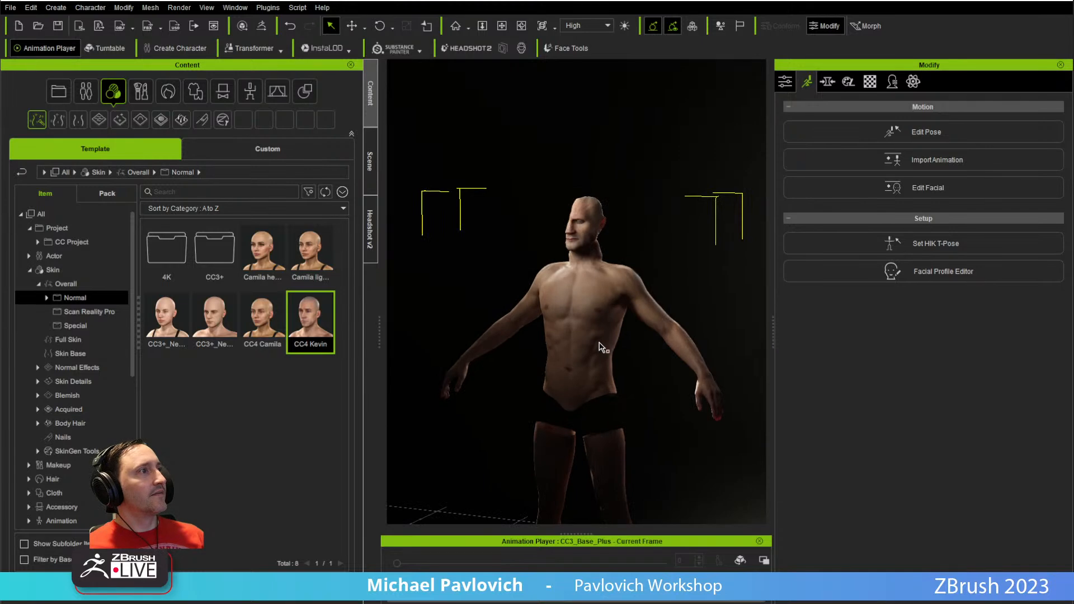
{"action": "scroll", "coordinate": [602, 347], "scroll_direction": "up", "scroll_amount": 3}
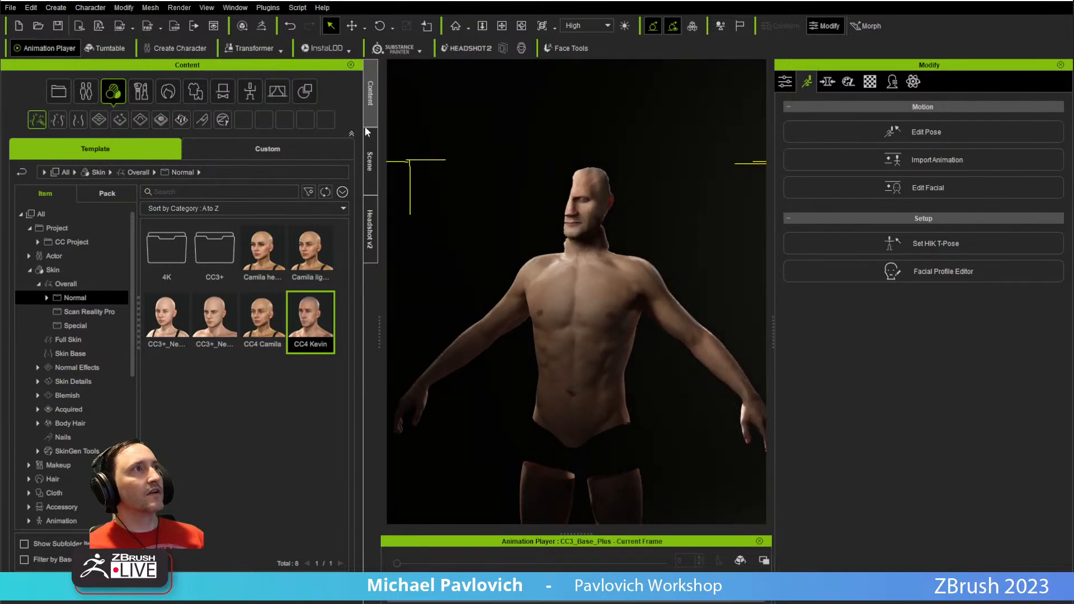
- Show the Boxers on the character from the scene list, return to the content library and view the upper body
{"action": "left_click", "coordinate": [369, 161]}
{"action": "left_click", "coordinate": [106, 145]}
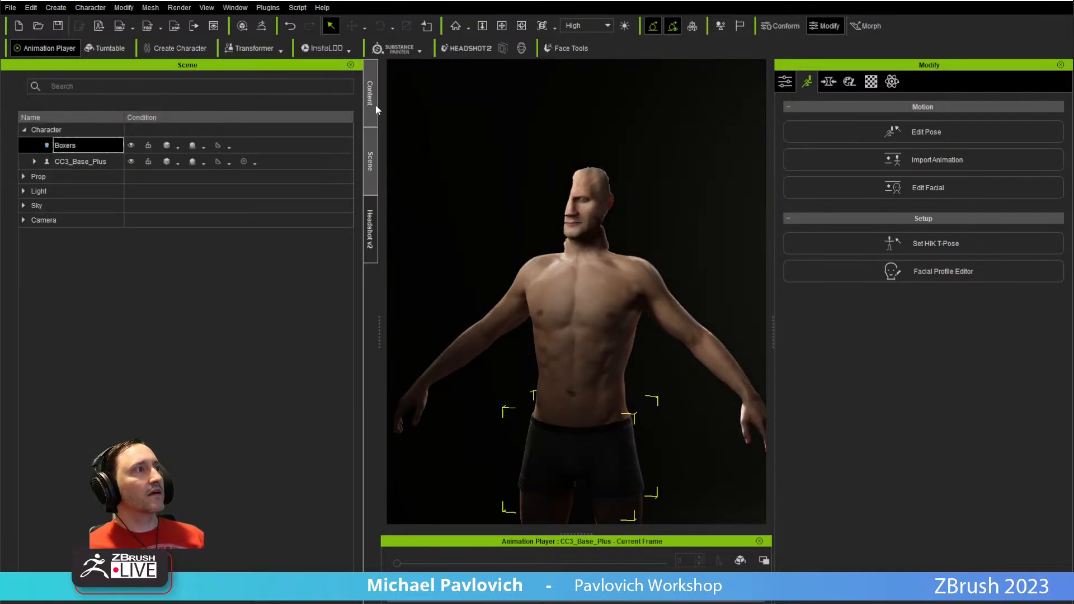
{"action": "left_click", "coordinate": [377, 105]}
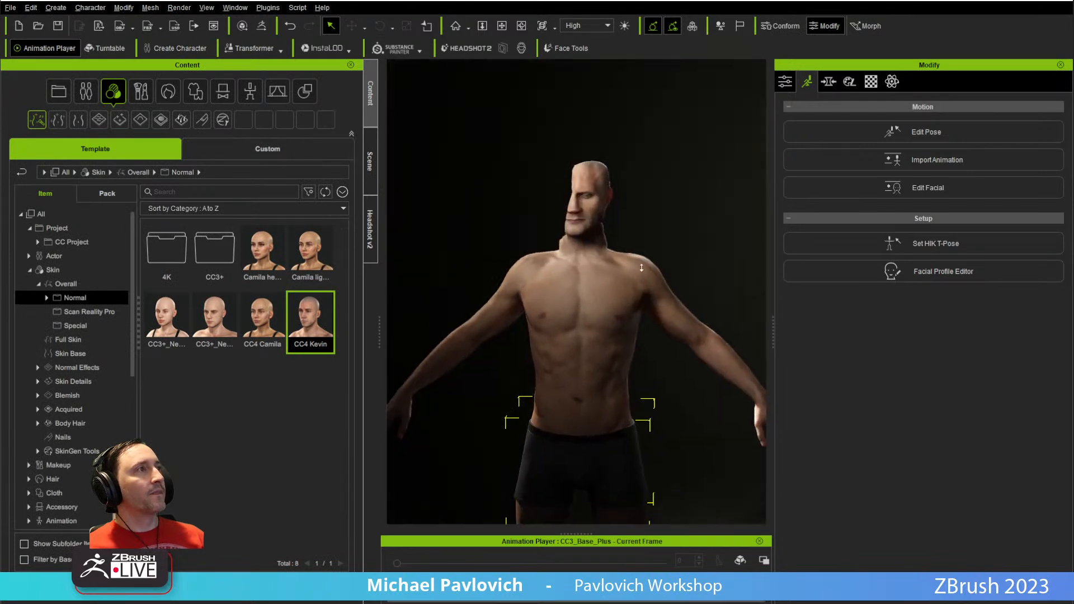
{"action": "right_click_drag", "start_coordinate": [645, 283], "coordinate": [609, 192], "text": "alt"}
{"action": "left_click_drag", "start_coordinate": [609, 192], "coordinate": [623, 209], "text": "alt"}
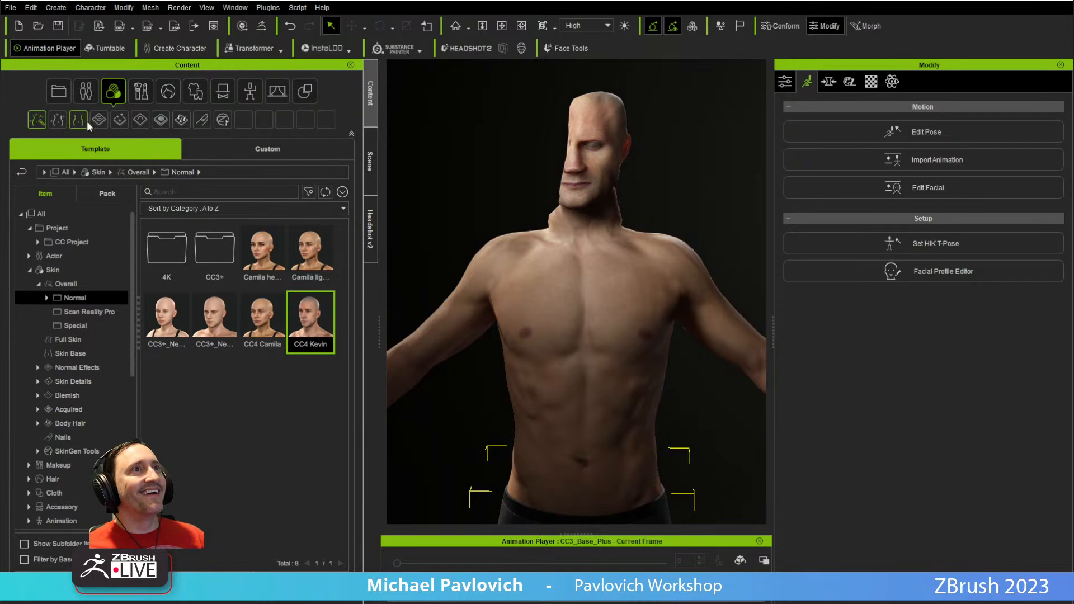
- Apply the Eyes_01 preset from the actor eye library to the character, replacing the material only
{"action": "left_click", "coordinate": [116, 91]}
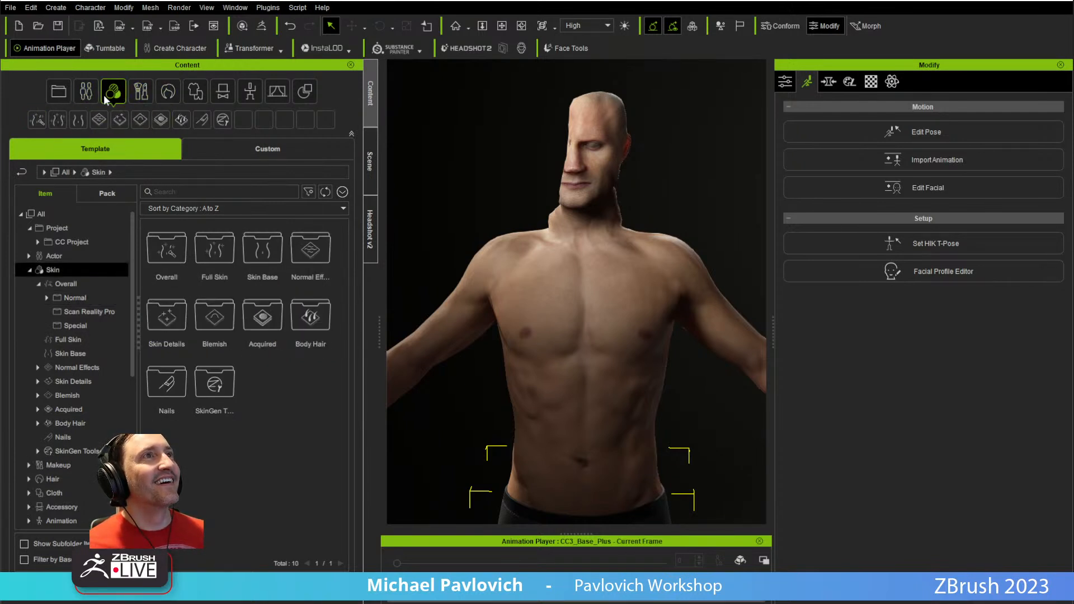
{"action": "left_click", "coordinate": [86, 91]}
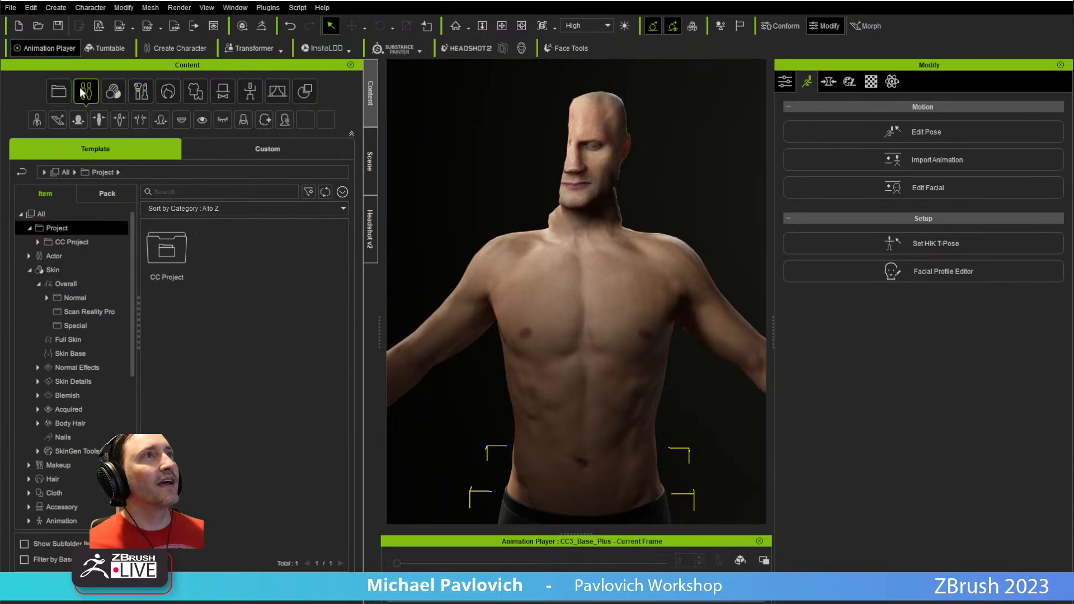
{"action": "scroll", "coordinate": [622, 188], "scroll_direction": "up", "scroll_amount": 3}
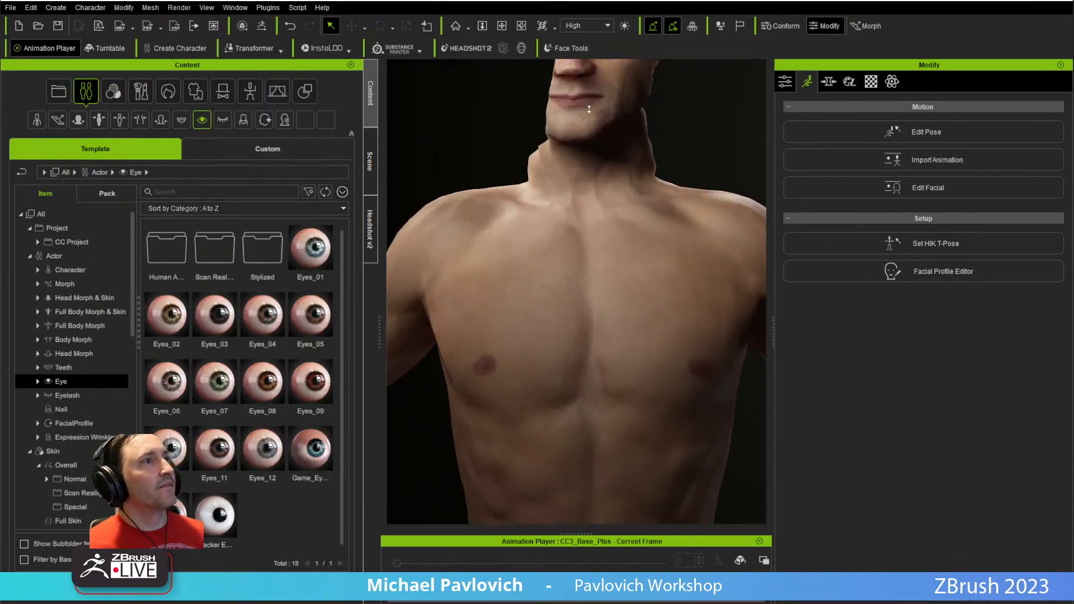
{"action": "middle_click_drag", "start_coordinate": [592, 110], "coordinate": [585, 307]}
{"action": "scroll", "coordinate": [582, 280], "scroll_direction": "up", "scroll_amount": 4}
{"action": "right_click_drag", "start_coordinate": [581, 269], "coordinate": [573, 239]}
{"action": "double_click", "coordinate": [291, 260]}
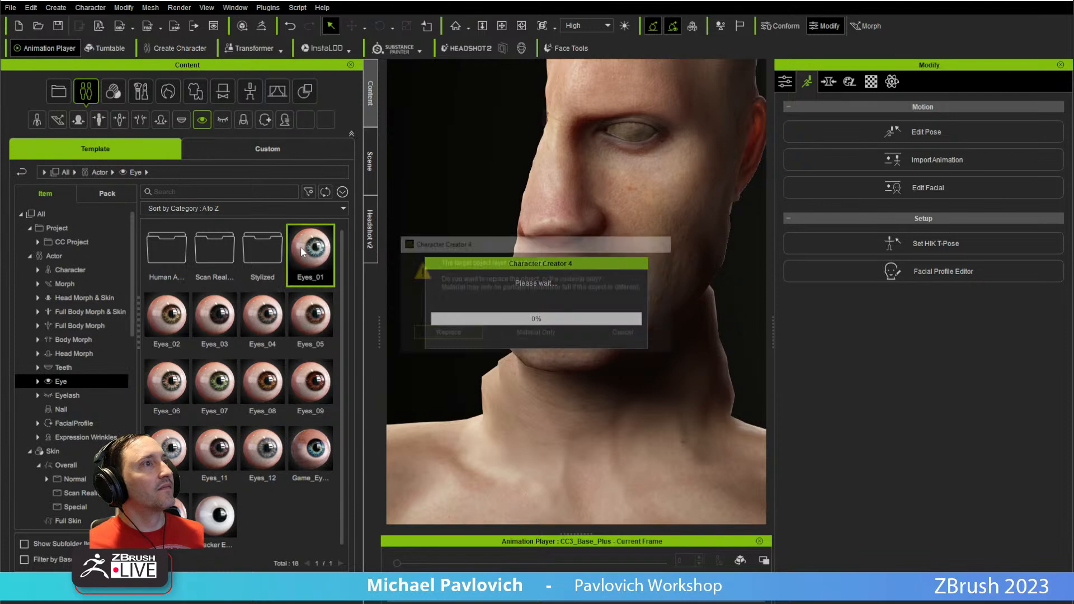
{"action": "left_click", "coordinate": [522, 336]}
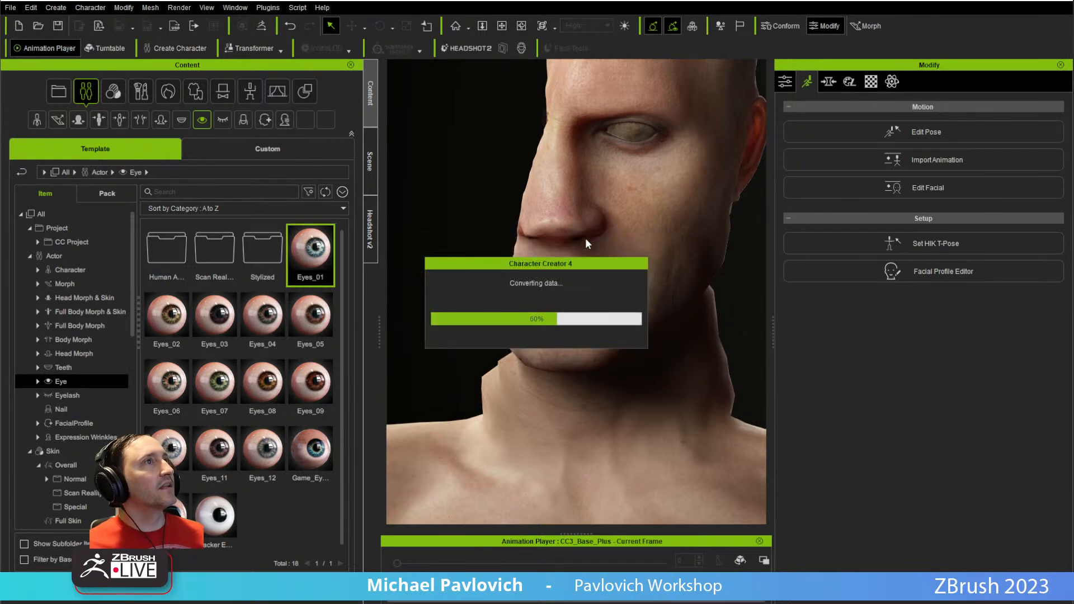
- Apply a slightly yellowed 1 Normal teeth preset, replacing the material only, and view the head and torso
{"action": "left_click", "coordinate": [181, 120]}
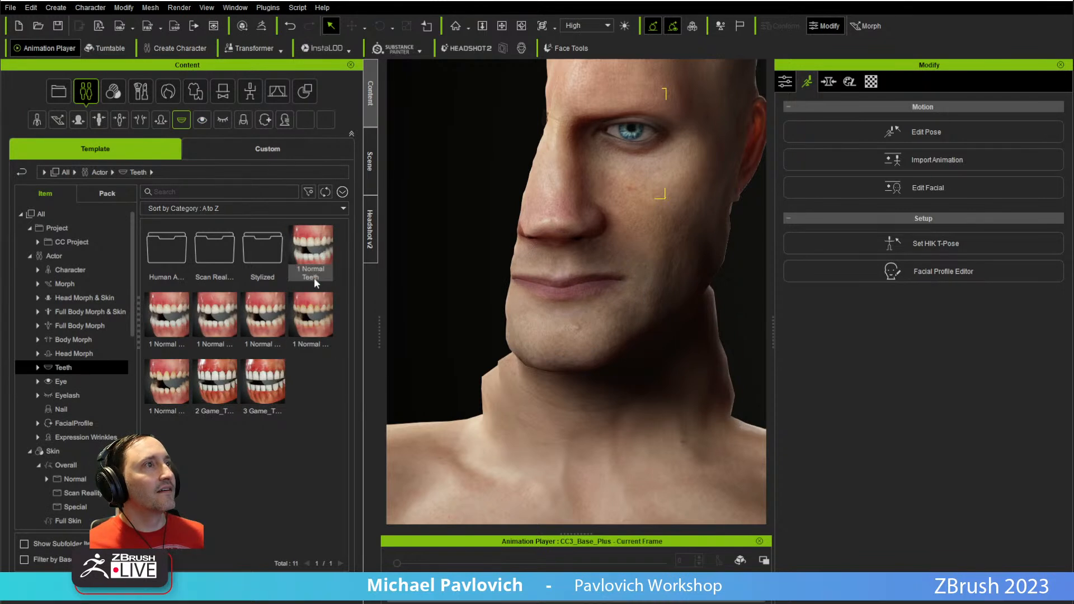
{"action": "double_click", "coordinate": [263, 330]}
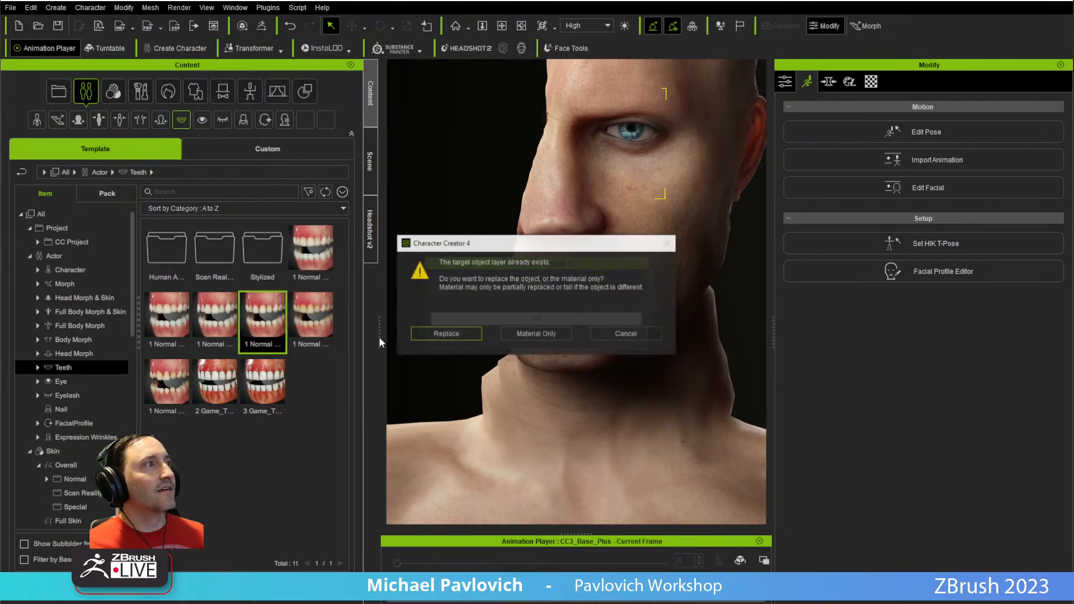
{"action": "left_click", "coordinate": [517, 334]}
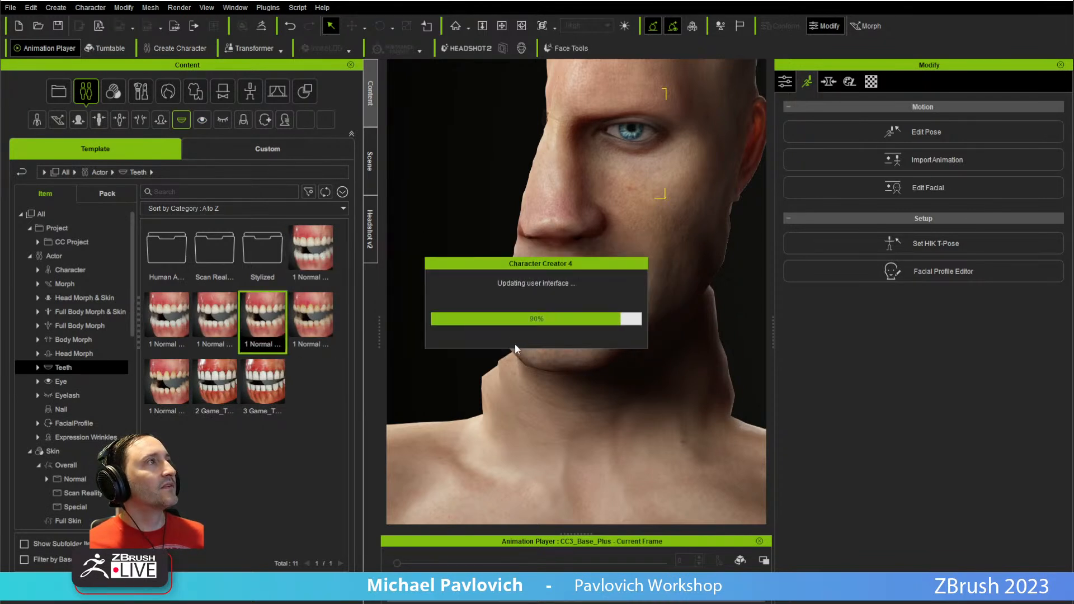
{"action": "scroll", "coordinate": [537, 362], "scroll_direction": "down", "scroll_amount": 6}
{"action": "middle_click_drag", "start_coordinate": [539, 365], "coordinate": [496, 330]}
{"action": "right_click_drag", "start_coordinate": [496, 331], "coordinate": [492, 307], "text": "alt"}
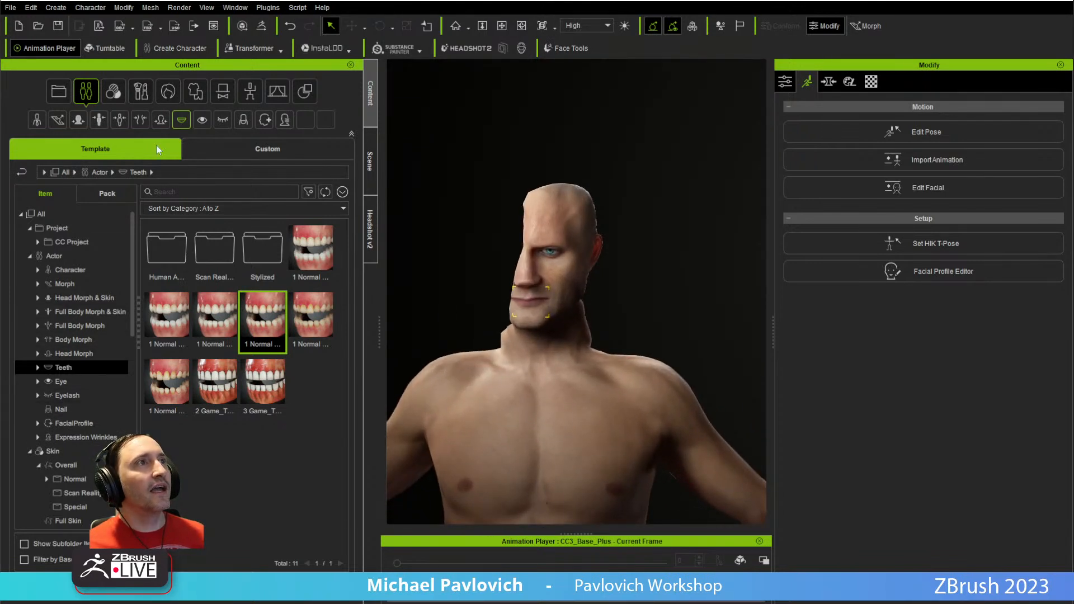
- Browse the hair library through the HairStyle and HairElement folders, including the Hair and Accessory subfolders
{"action": "left_click", "coordinate": [167, 92]}
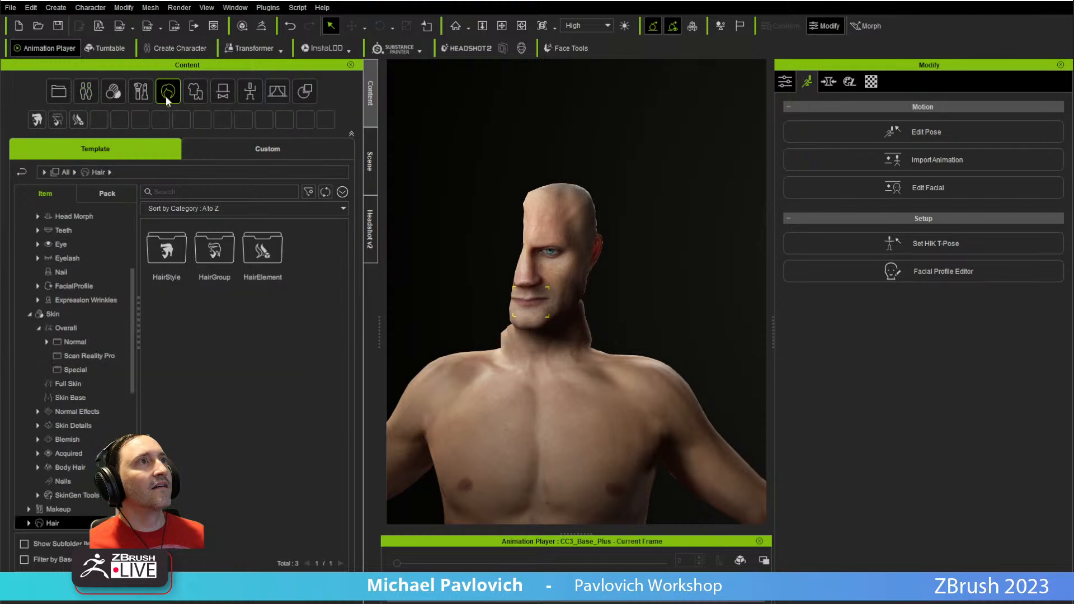
{"action": "left_click", "coordinate": [43, 122]}
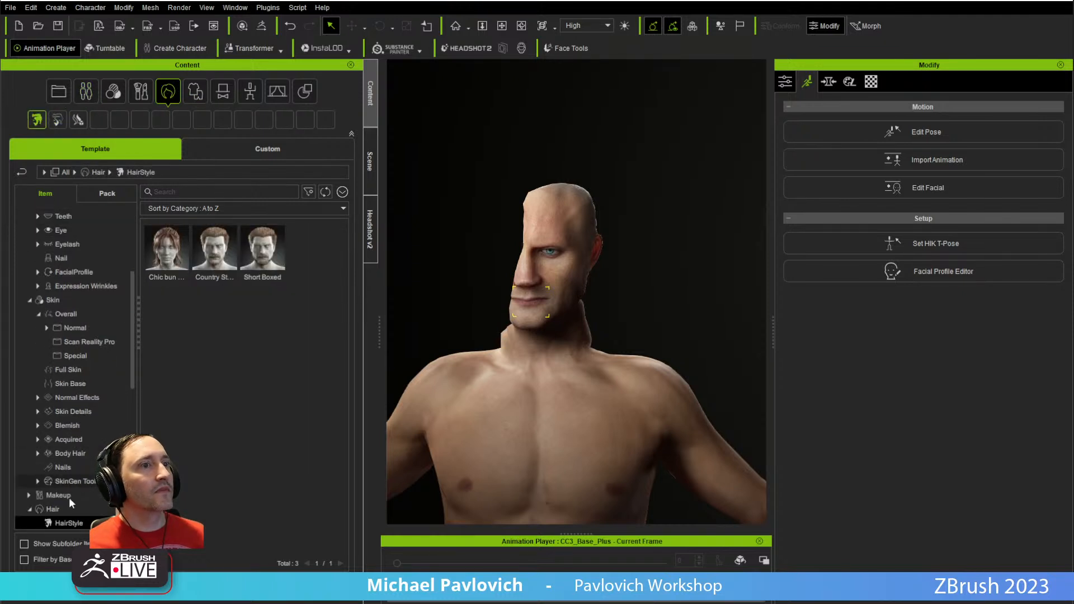
{"action": "scroll", "coordinate": [32, 515], "scroll_direction": "down", "scroll_amount": 2}
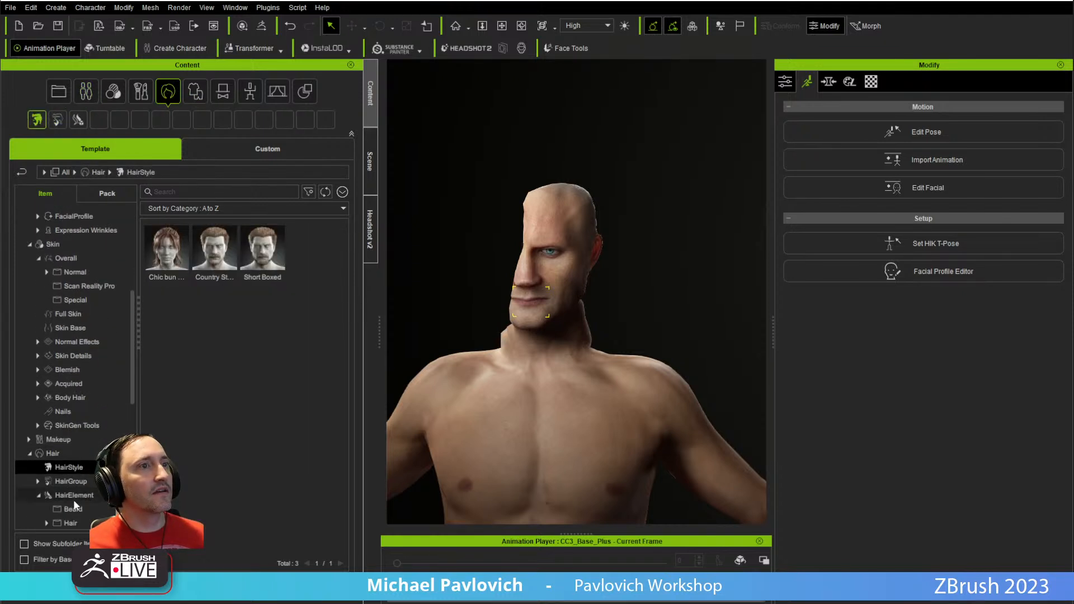
{"action": "scroll", "coordinate": [72, 501], "scroll_direction": "down", "scroll_amount": 2}
{"action": "left_click", "coordinate": [71, 480]}
{"action": "left_click", "coordinate": [47, 479]}
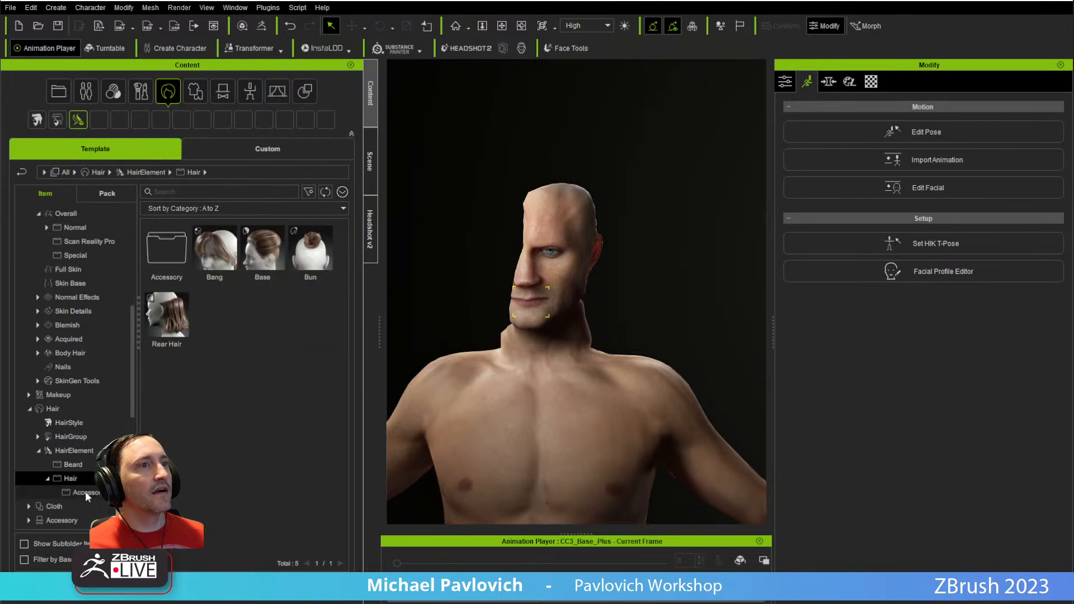
{"action": "left_click", "coordinate": [85, 493]}
{"action": "left_click", "coordinate": [81, 481]}
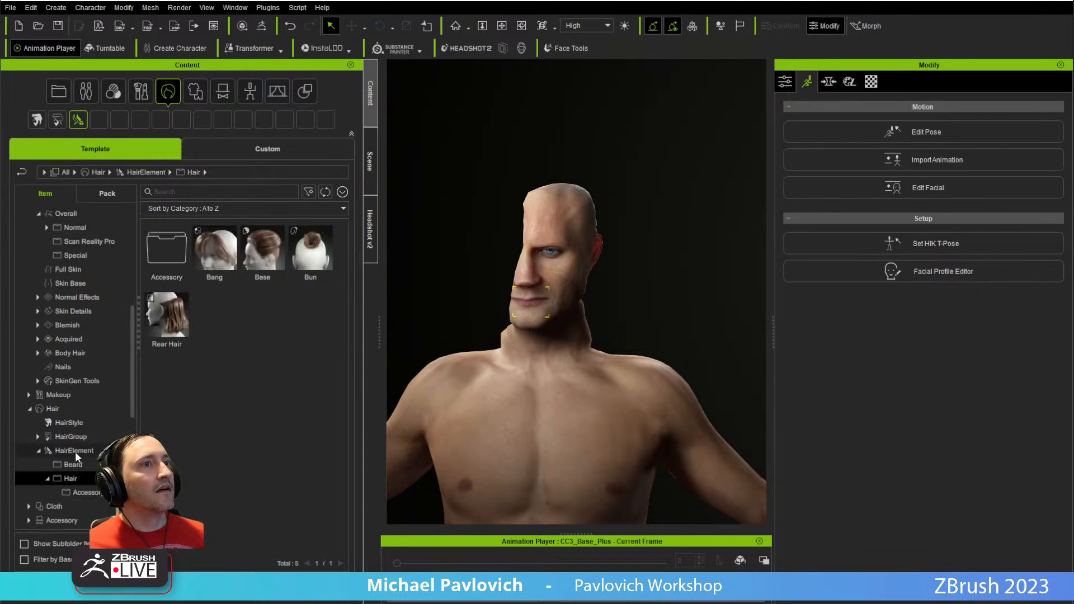
- Apply the Classic short hair from the HairGroup Hair folder to the character
{"action": "left_click", "coordinate": [71, 436]}
{"action": "left_click", "coordinate": [39, 436]}
{"action": "left_click", "coordinate": [79, 451]}
{"action": "left_click", "coordinate": [79, 468]}
{"action": "left_click", "coordinate": [48, 478]}
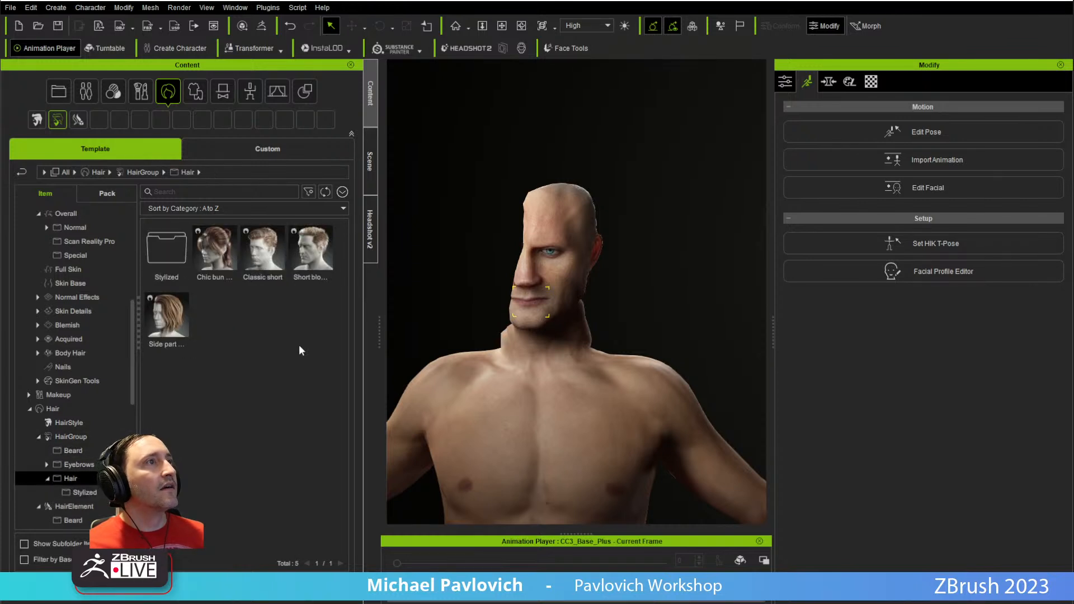
{"action": "double_click", "coordinate": [264, 263]}
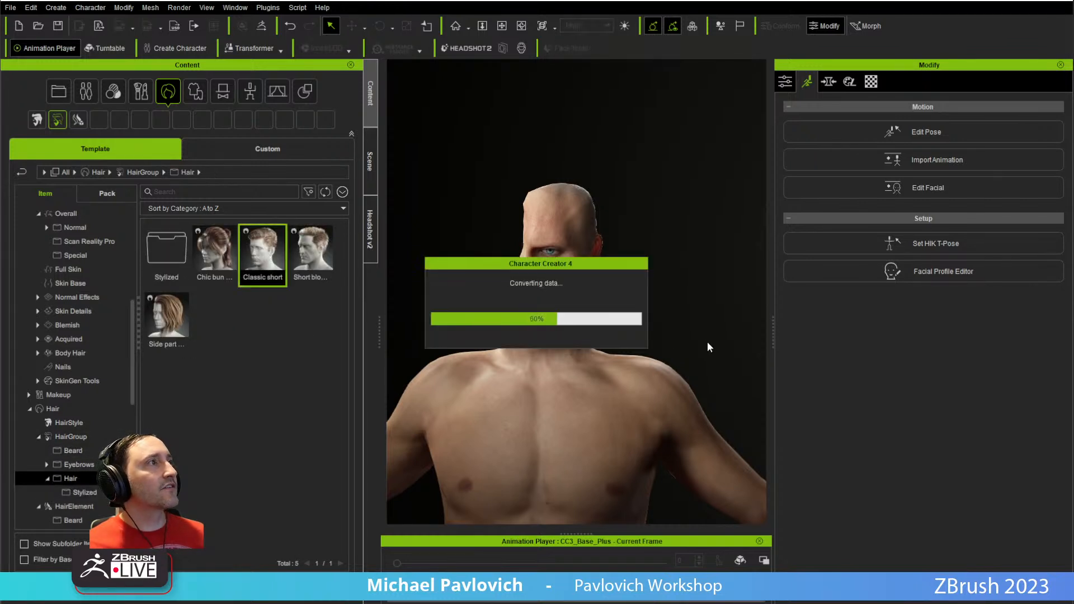
{"action": "right_click_drag", "start_coordinate": [592, 315], "coordinate": [547, 317]}
{"action": "scroll", "coordinate": [547, 317], "scroll_direction": "down", "scroll_amount": 5}
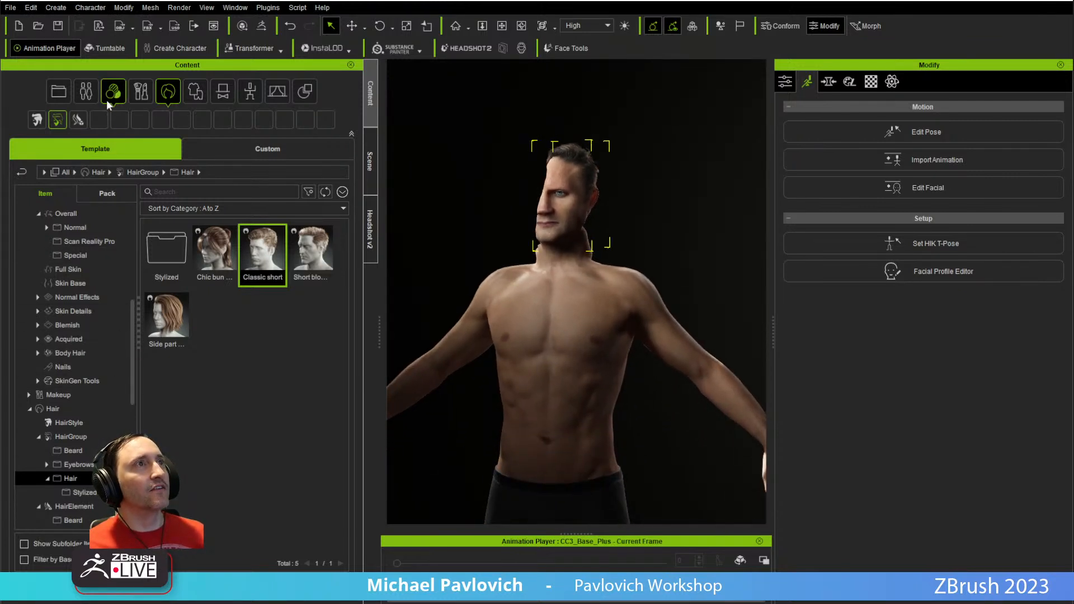
- Load the second preset of the Default light rooms to light the character against a grey background
{"action": "left_click", "coordinate": [196, 91]}
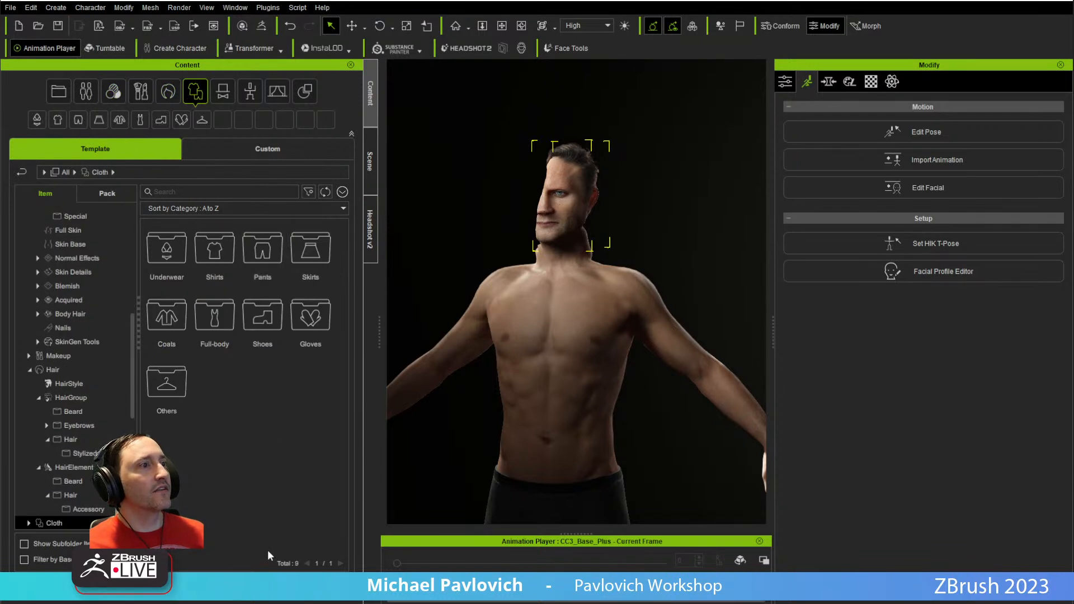
{"action": "scroll", "coordinate": [61, 504], "scroll_direction": "down", "scroll_amount": 4}
{"action": "scroll", "coordinate": [51, 500], "scroll_direction": "down", "scroll_amount": 3}
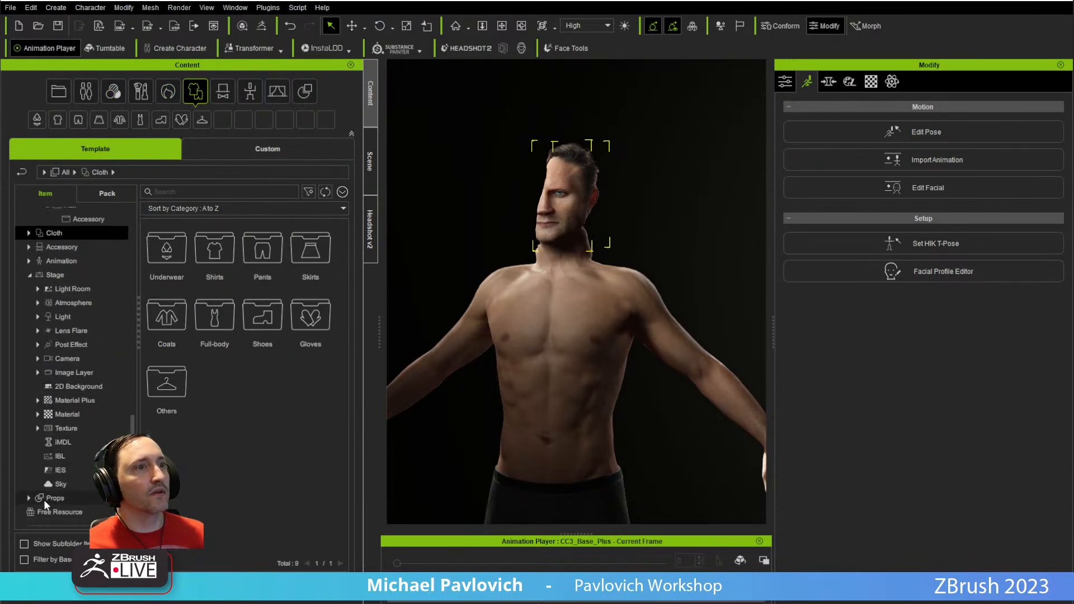
{"action": "left_click", "coordinate": [56, 271]}
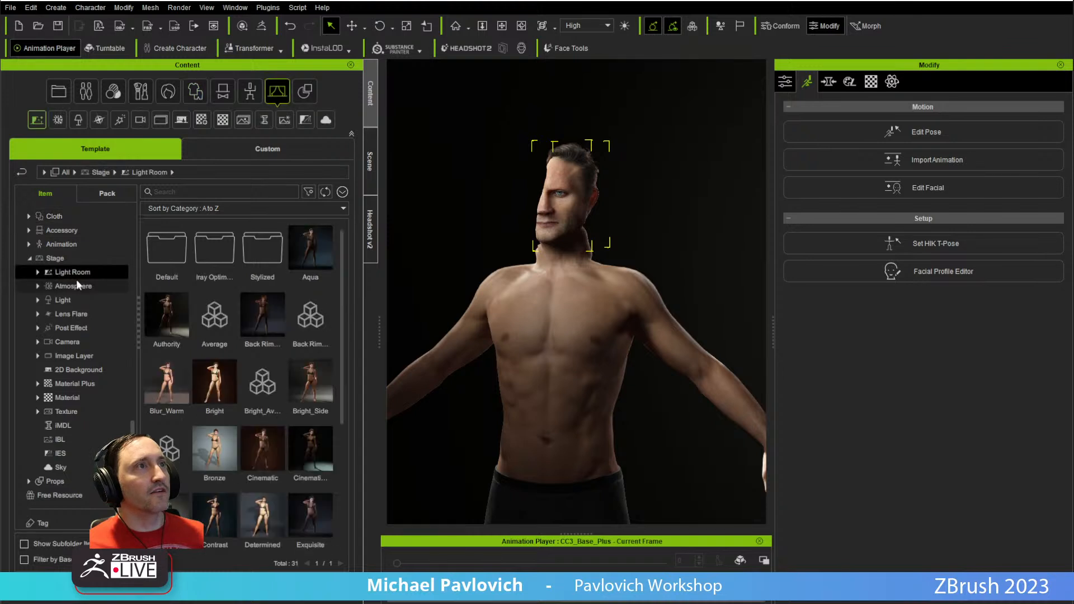
{"action": "double_click", "coordinate": [167, 250]}
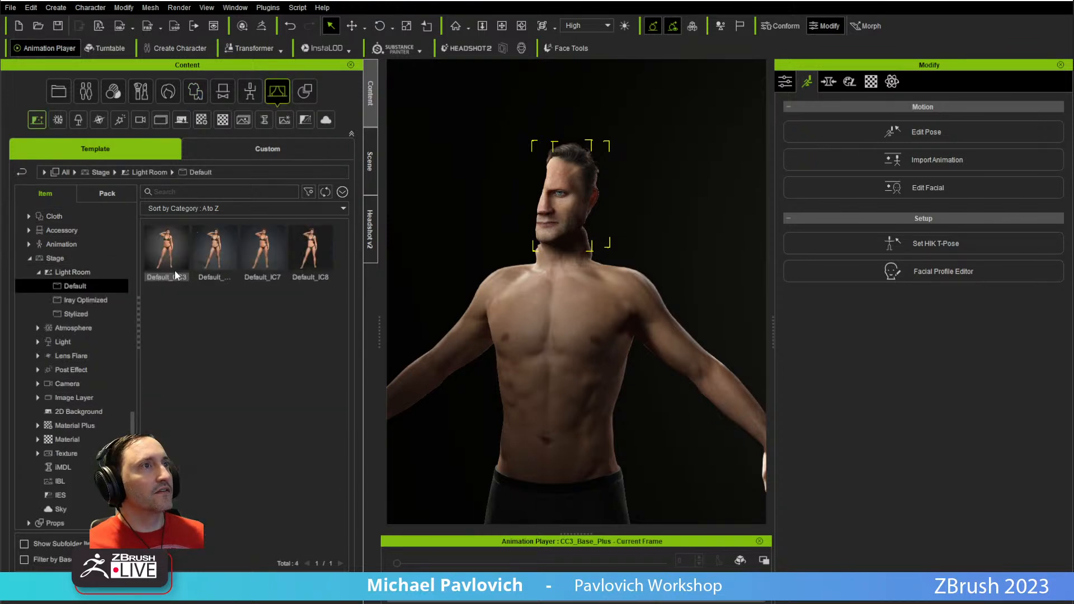
{"action": "double_click", "coordinate": [216, 250]}
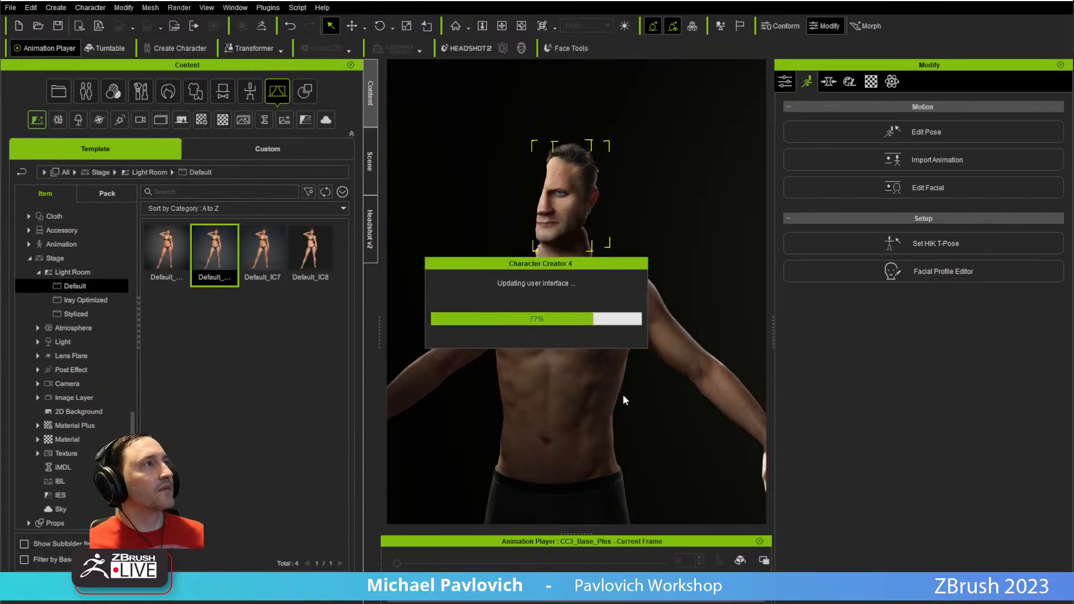
{"action": "scroll", "coordinate": [521, 350], "scroll_direction": "up", "scroll_amount": 5}
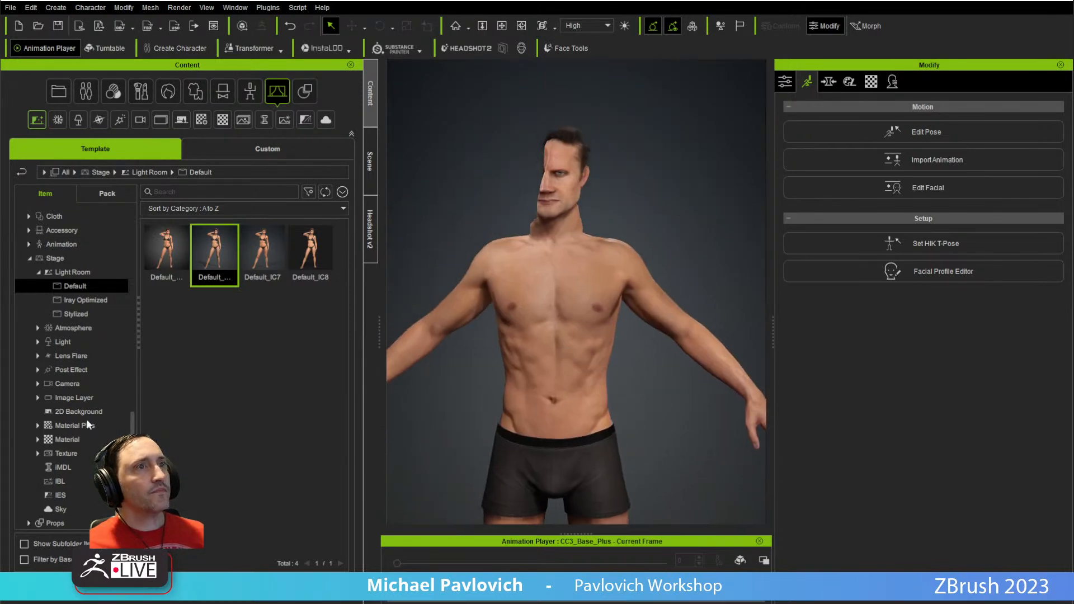
- Dress the character in the striped Fit shirts_A2 shirt from the cloth library
{"action": "scroll", "coordinate": [49, 330], "scroll_direction": "up", "scroll_amount": 3}
{"action": "left_click", "coordinate": [53, 329]}
{"action": "left_click", "coordinate": [29, 327]}
{"action": "left_click", "coordinate": [72, 342]}
{"action": "left_click", "coordinate": [64, 356]}
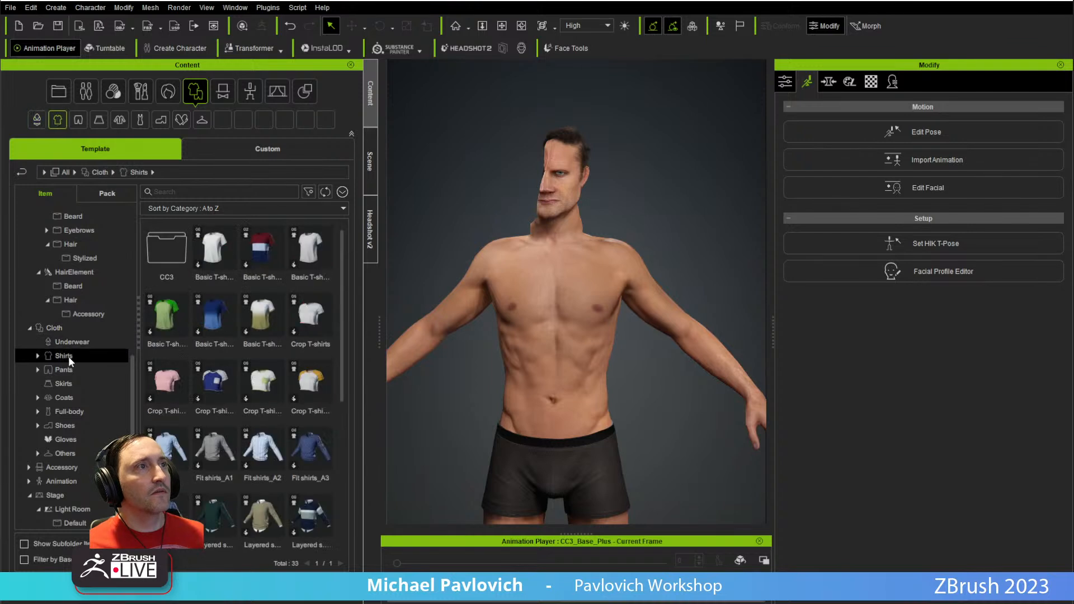
{"action": "scroll", "coordinate": [206, 392], "scroll_direction": "down", "scroll_amount": 1}
{"action": "double_click", "coordinate": [262, 419]}
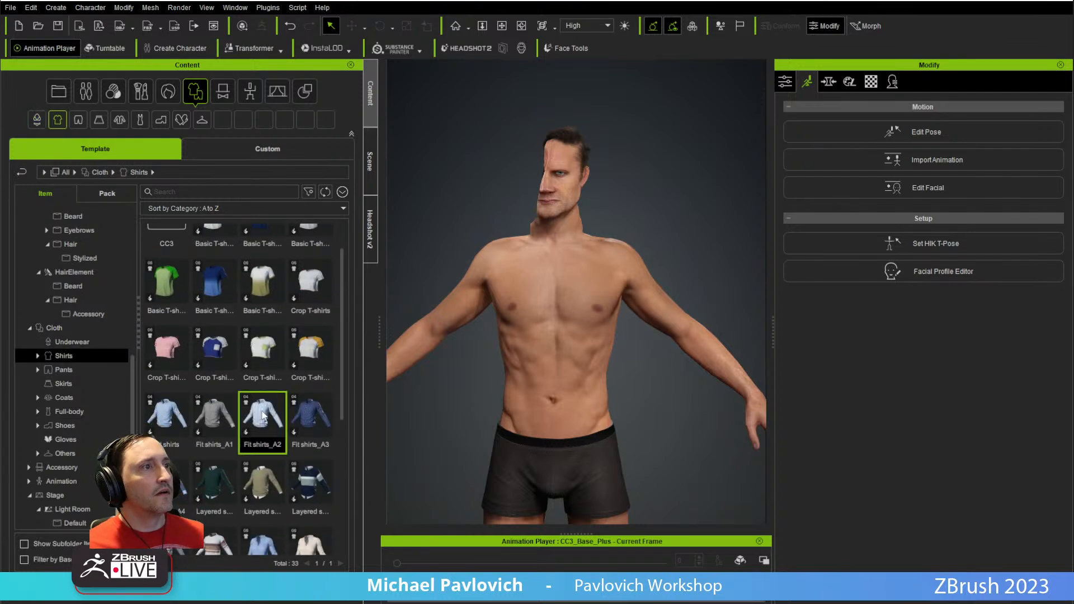
- Dress the character in the black pinstriped slim fit pants and view the whole body
{"action": "left_click", "coordinate": [37, 370]}
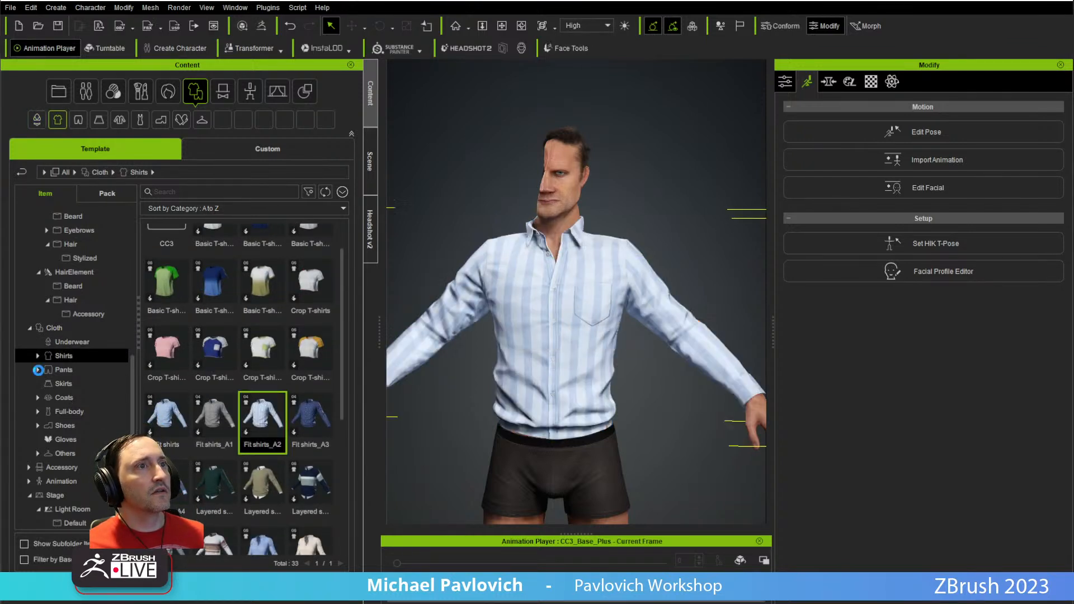
{"action": "left_click", "coordinate": [69, 370]}
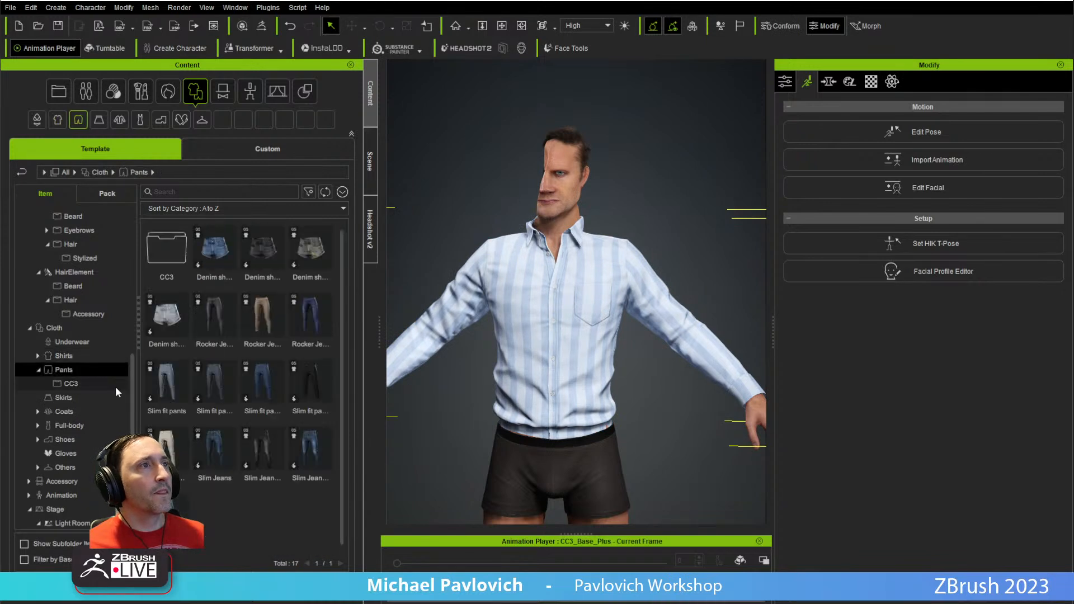
{"action": "double_click", "coordinate": [305, 375]}
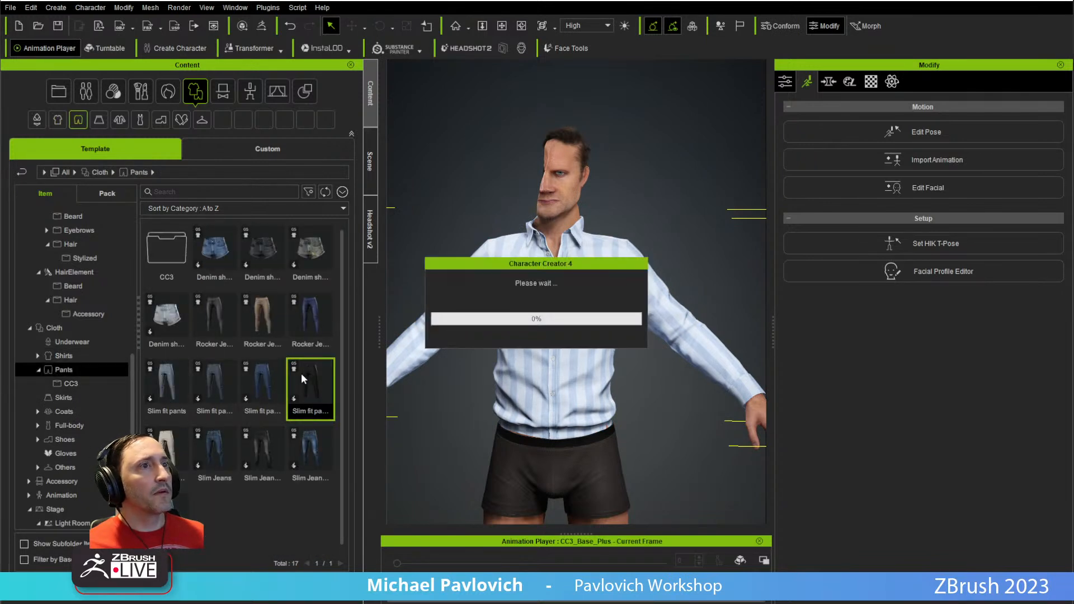
{"action": "right_click_drag", "start_coordinate": [560, 374], "coordinate": [608, 435], "text": "alt"}
{"action": "middle_click_drag", "start_coordinate": [608, 435], "coordinate": [628, 321], "text": "alt"}
{"action": "left_click_drag", "start_coordinate": [628, 321], "coordinate": [576, 316], "text": "alt"}
{"action": "scroll", "coordinate": [76, 390], "scroll_direction": "down", "scroll_amount": 1}
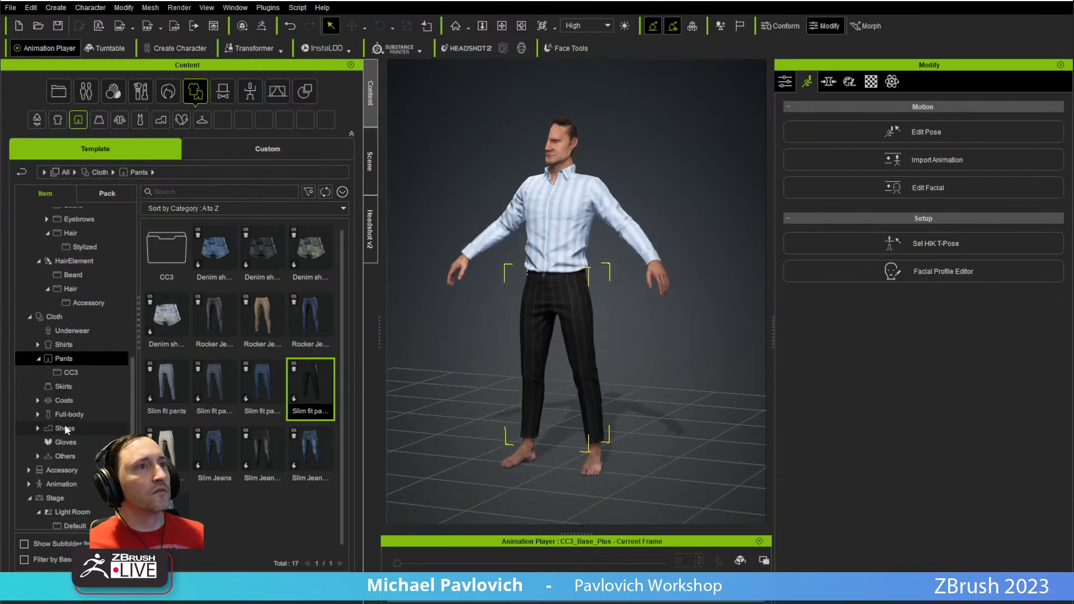
- Put the white sport sneakers from the shoes library on the character and view the outfit
{"action": "left_click", "coordinate": [64, 426]}
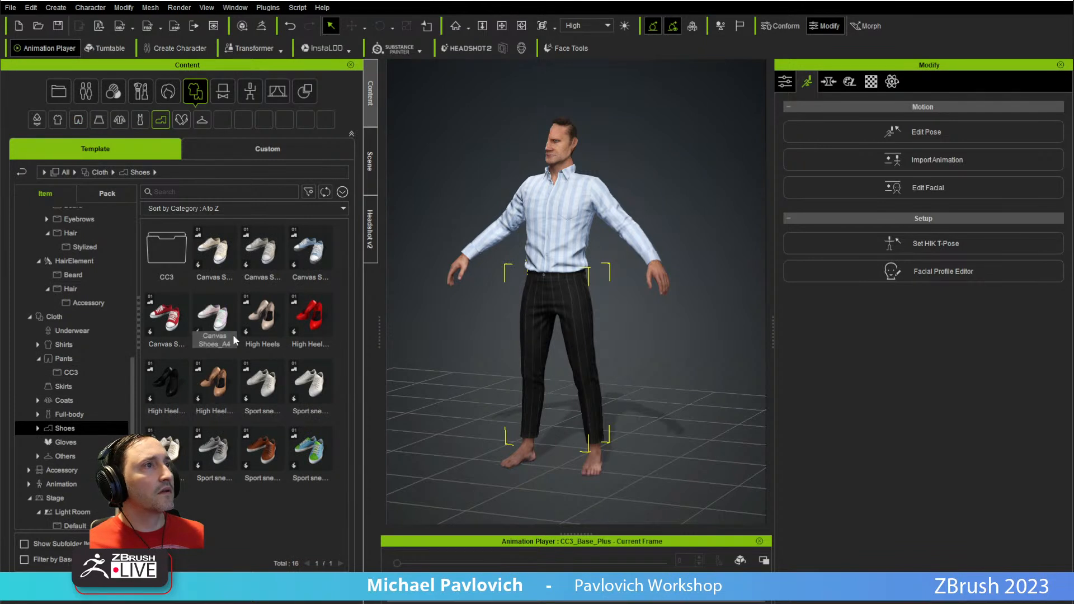
{"action": "left_click_drag", "start_coordinate": [261, 386], "coordinate": [515, 394]}
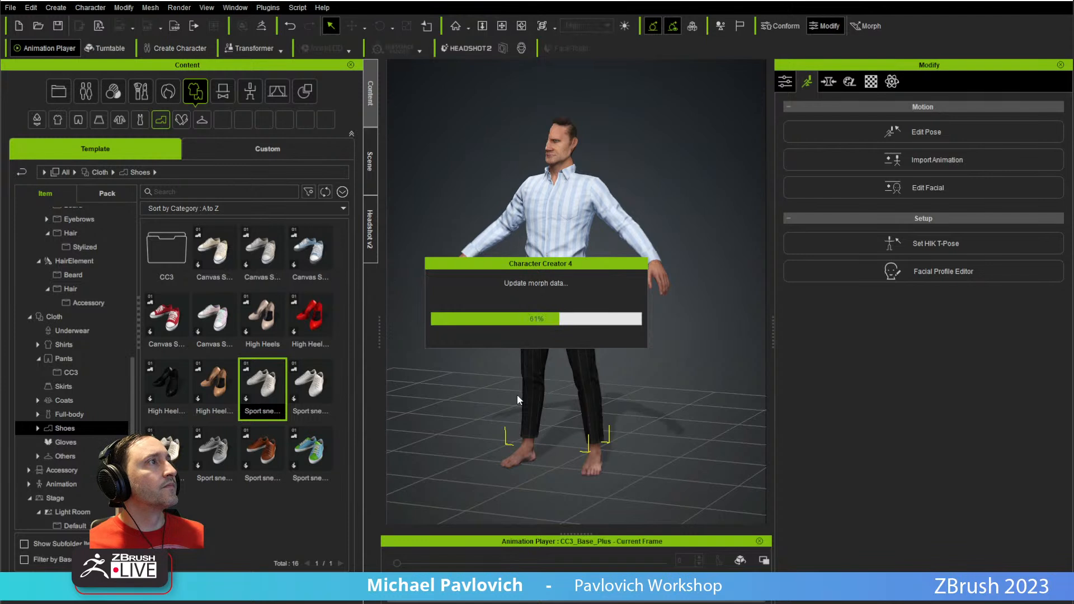
{"action": "right_click_drag", "start_coordinate": [524, 337], "coordinate": [554, 335]}
{"action": "scroll", "coordinate": [615, 175], "scroll_direction": "up", "scroll_amount": 2}
{"action": "right_click_drag", "start_coordinate": [616, 175], "coordinate": [643, 177]}
- Play the DanceTurn_M soft physics calibration motion to test the dressed character
{"action": "right_click", "coordinate": [632, 370]}
{"action": "mouse_move", "coordinate": [708, 539]}
{"action": "mouse_move", "coordinate": [695, 525]}
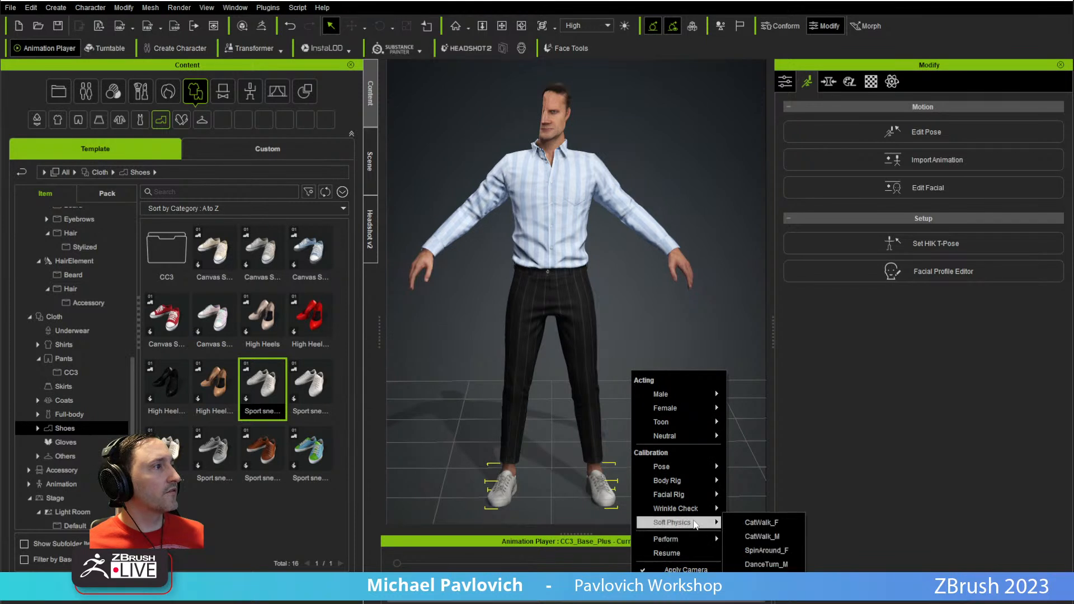
{"action": "left_click", "coordinate": [752, 563]}
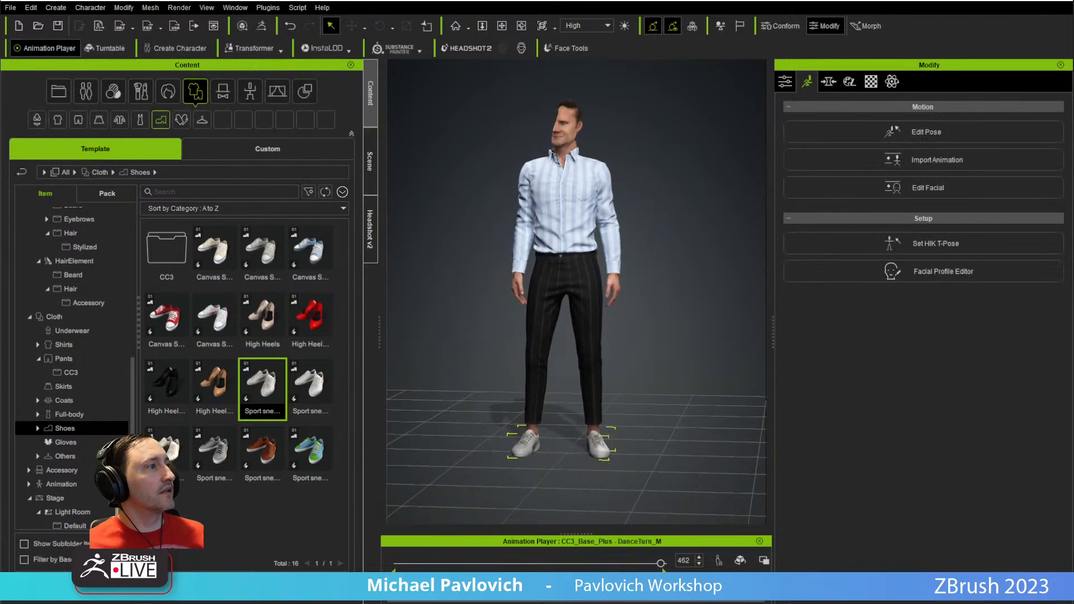
- Play the Dramatic_Male wrinkle check motion on the character
{"action": "right_click", "coordinate": [633, 372]}
{"action": "mouse_move", "coordinate": [678, 508]}
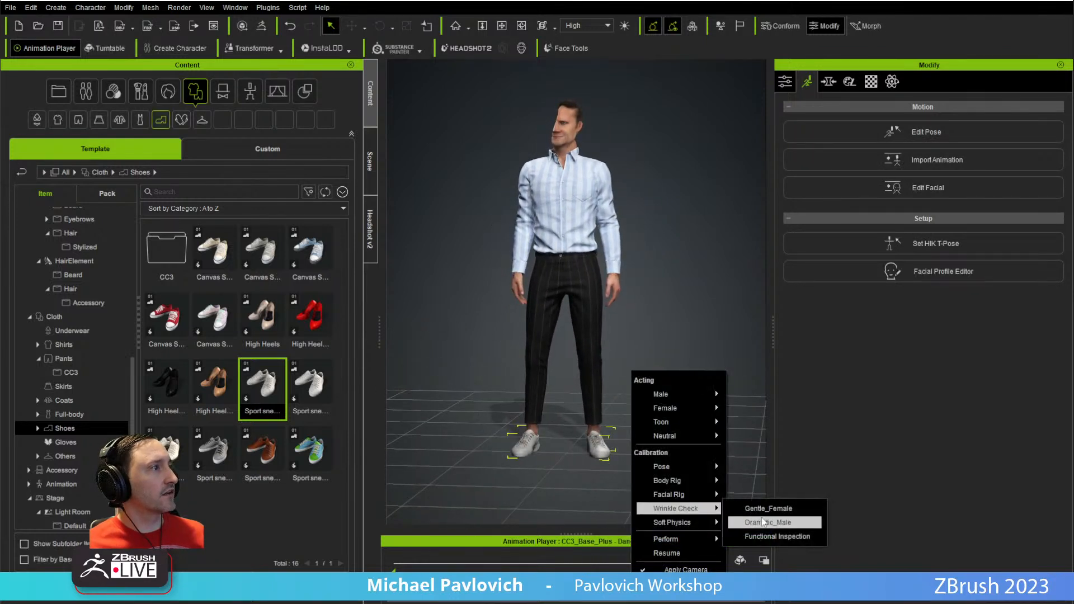
{"action": "left_click", "coordinate": [764, 522]}
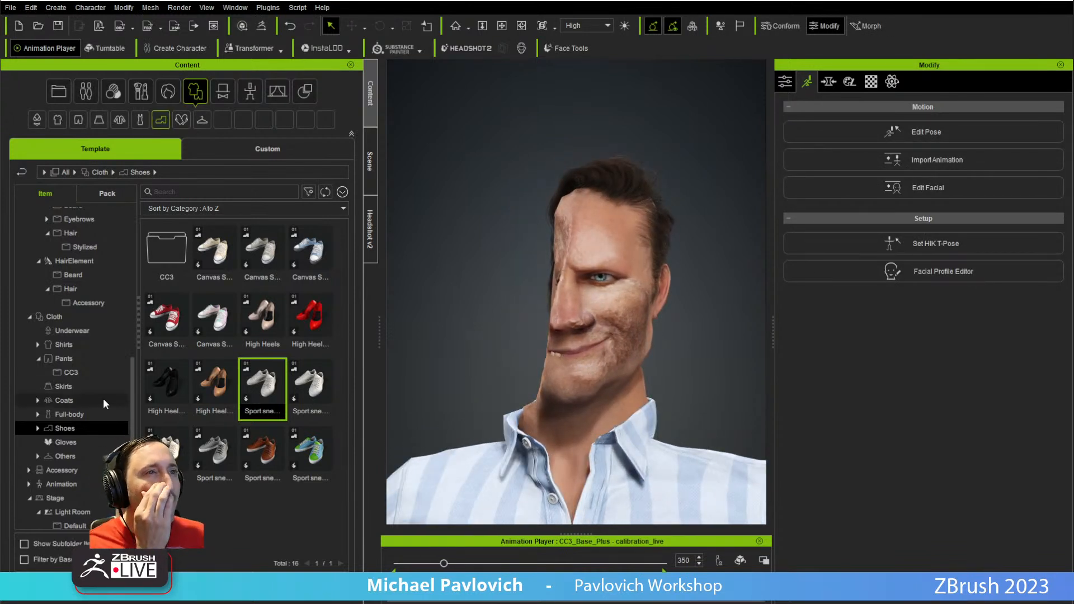
- Apply the Kevin expression wrinkles from the Actor library and preview them in the facial animation
{"action": "scroll", "coordinate": [113, 405], "scroll_direction": "up", "scroll_amount": 5}
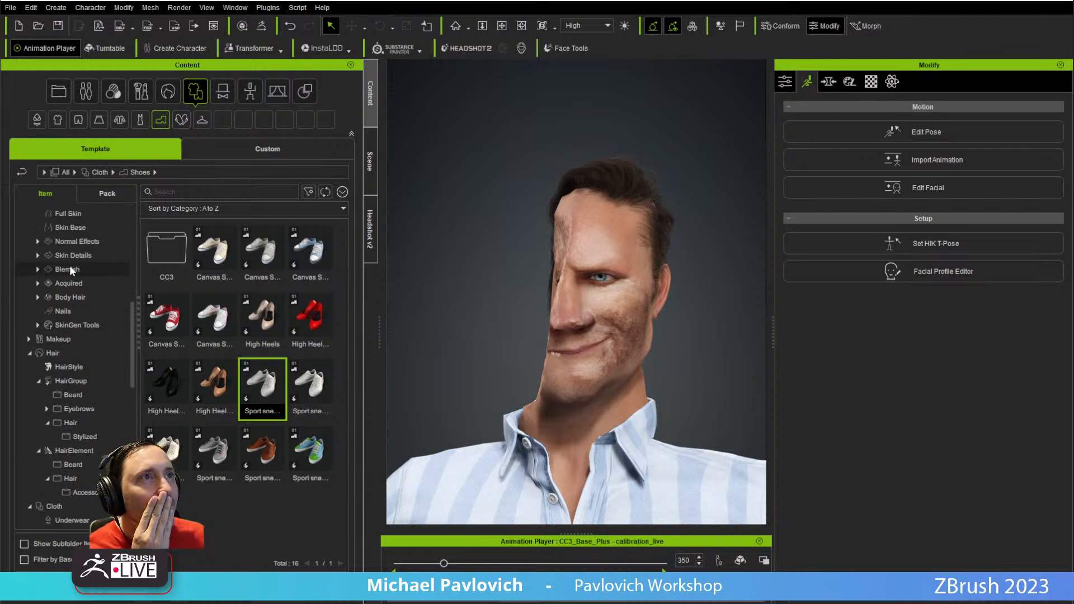
{"action": "scroll", "coordinate": [69, 265], "scroll_direction": "up", "scroll_amount": 2}
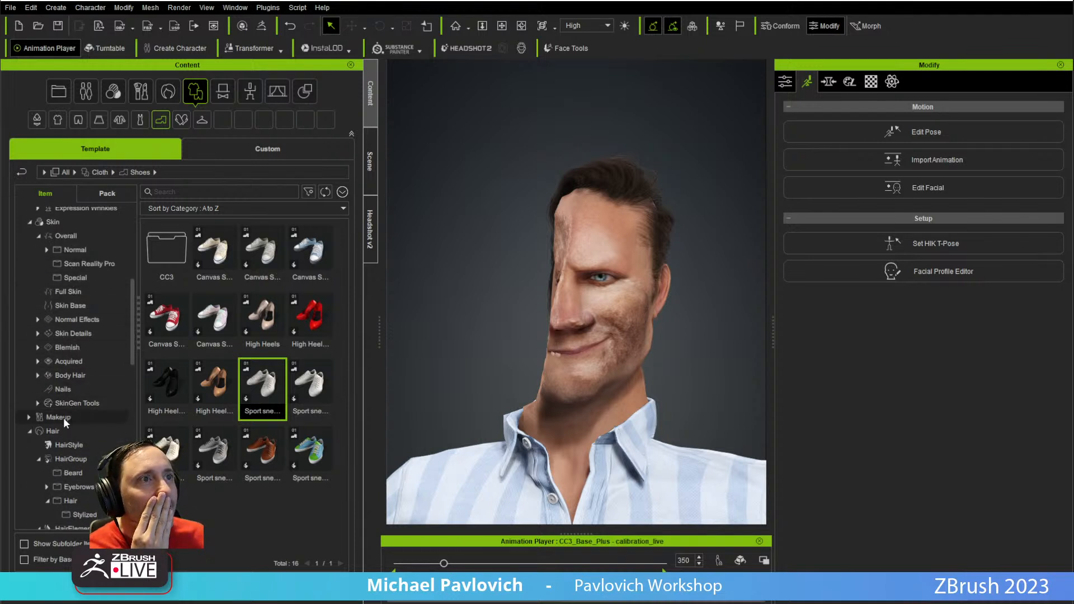
{"action": "scroll", "coordinate": [82, 431], "scroll_direction": "up", "scroll_amount": 2}
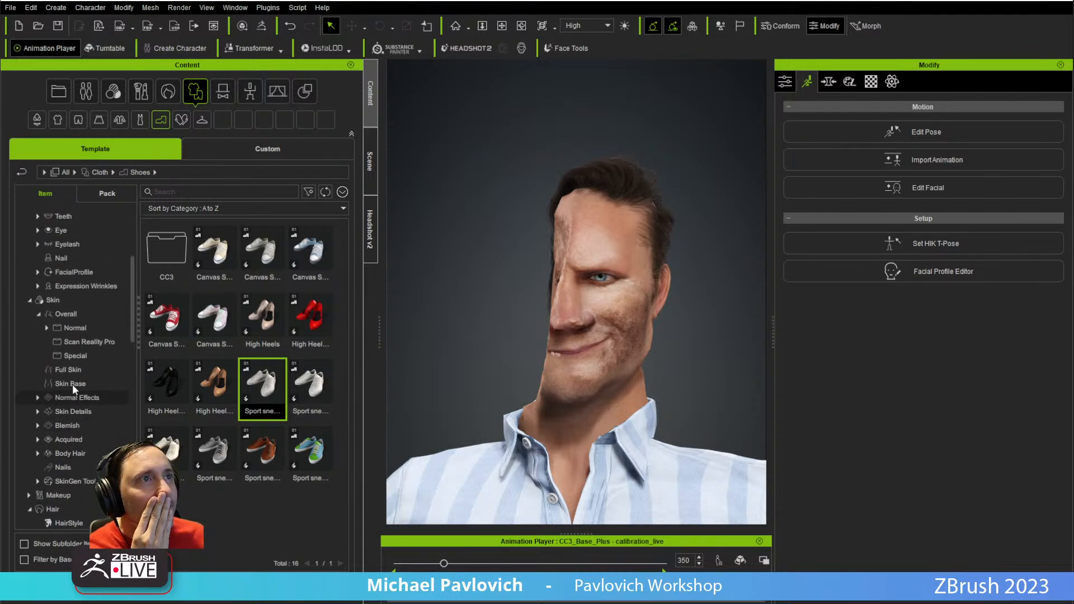
{"action": "left_click", "coordinate": [61, 286]}
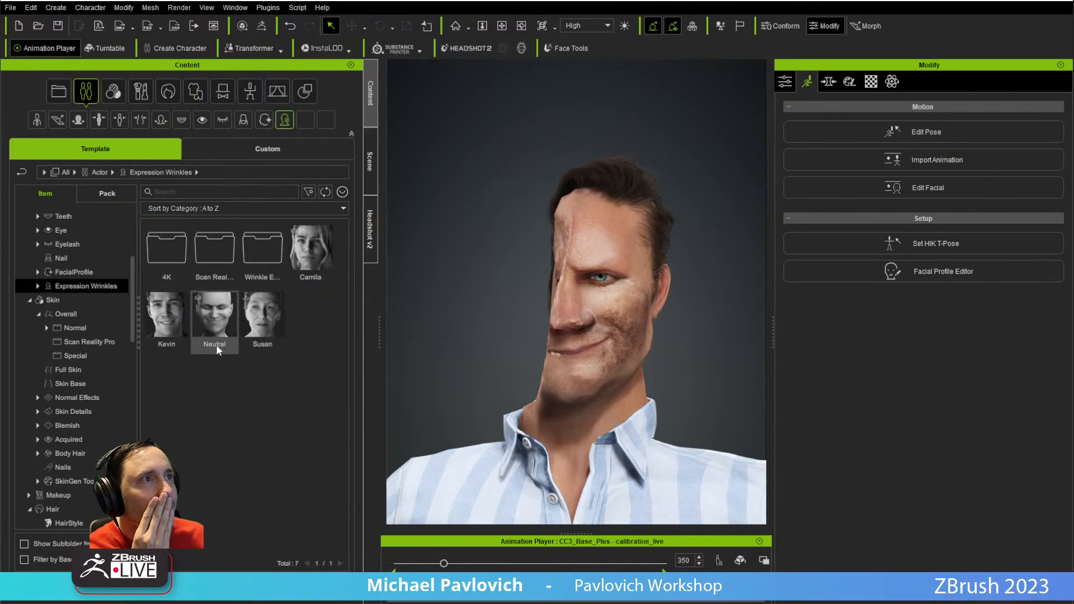
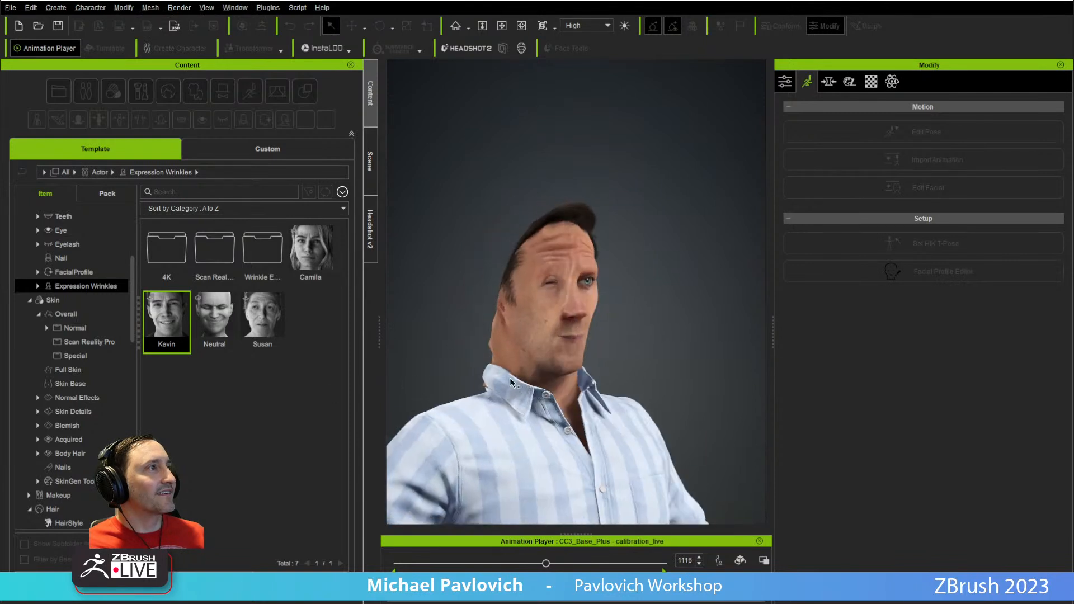
{"action": "key", "text": "space"}
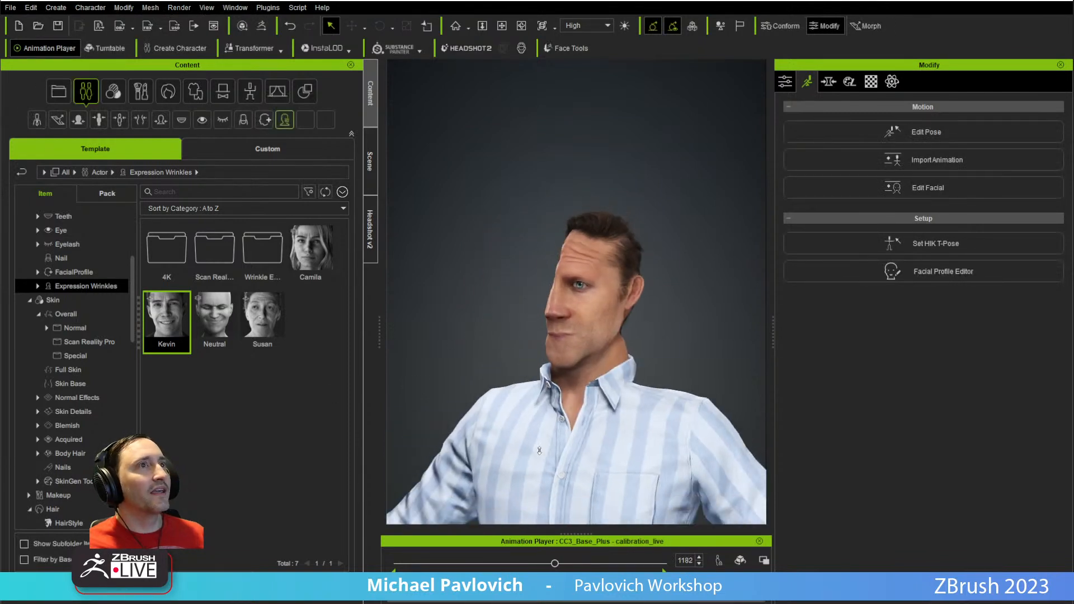
- Select the Fit shirts cloth and calculate its conform collision against the character's body
{"action": "left_click", "coordinate": [370, 157]}
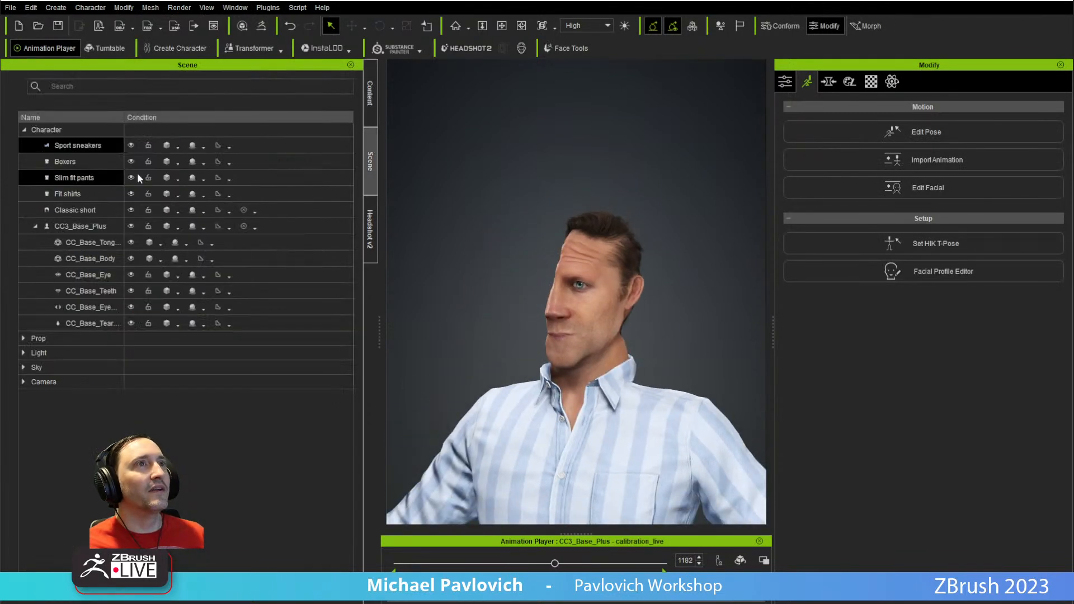
{"action": "left_click", "coordinate": [90, 191]}
{"action": "left_click_drag", "start_coordinate": [658, 364], "coordinate": [771, 326], "text": "alt"}
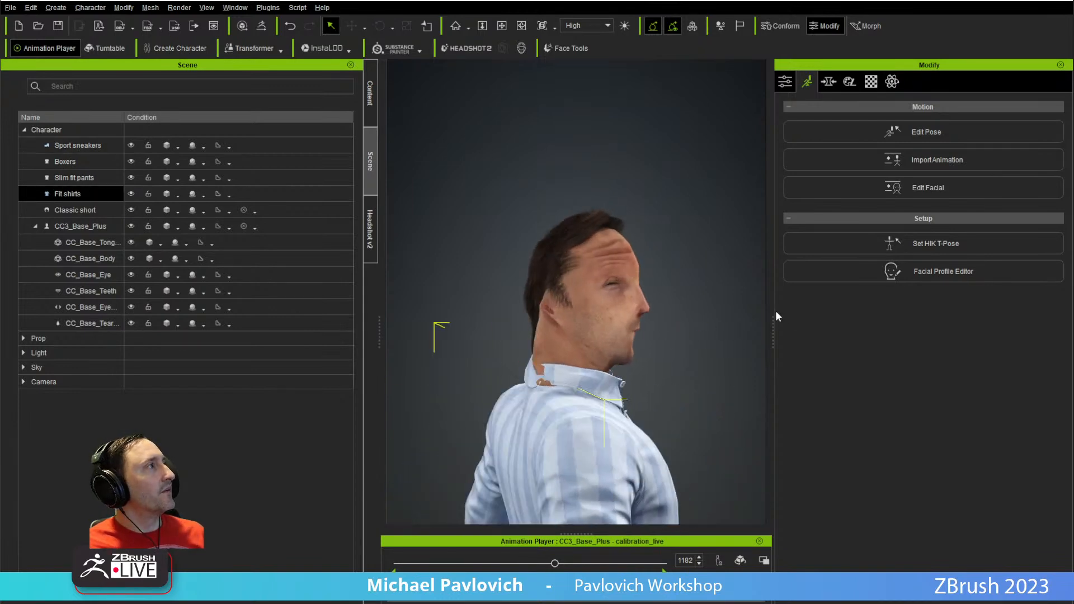
{"action": "left_click", "coordinate": [785, 82]}
{"action": "scroll", "coordinate": [846, 430], "scroll_direction": "down", "scroll_amount": 3}
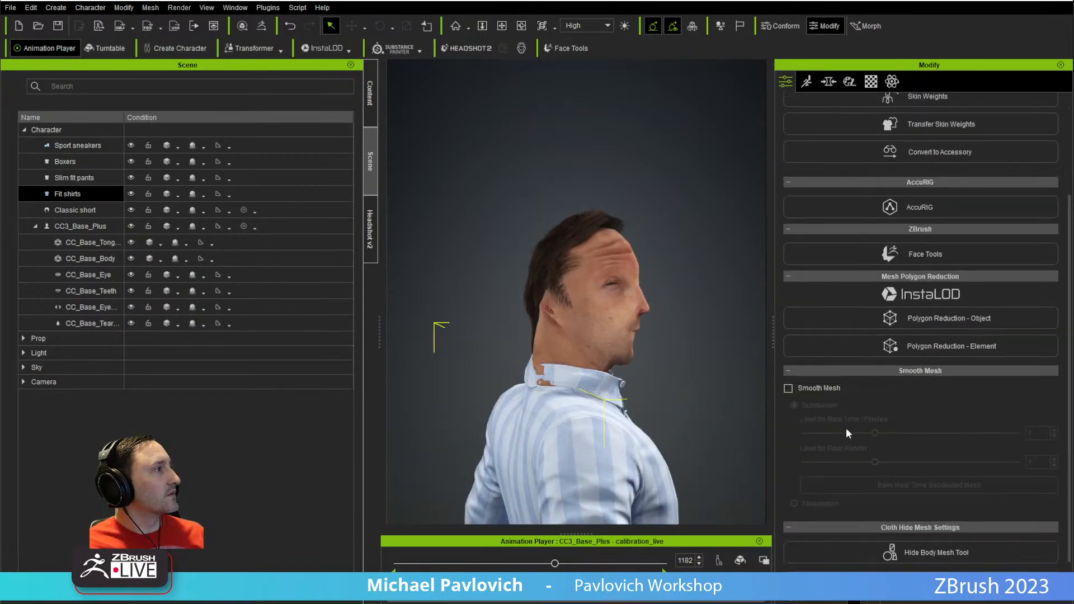
{"action": "scroll", "coordinate": [846, 427], "scroll_direction": "down", "scroll_amount": 1}
{"action": "scroll", "coordinate": [856, 431], "scroll_direction": "up", "scroll_amount": 3}
{"action": "scroll", "coordinate": [857, 428], "scroll_direction": "down", "scroll_amount": 3}
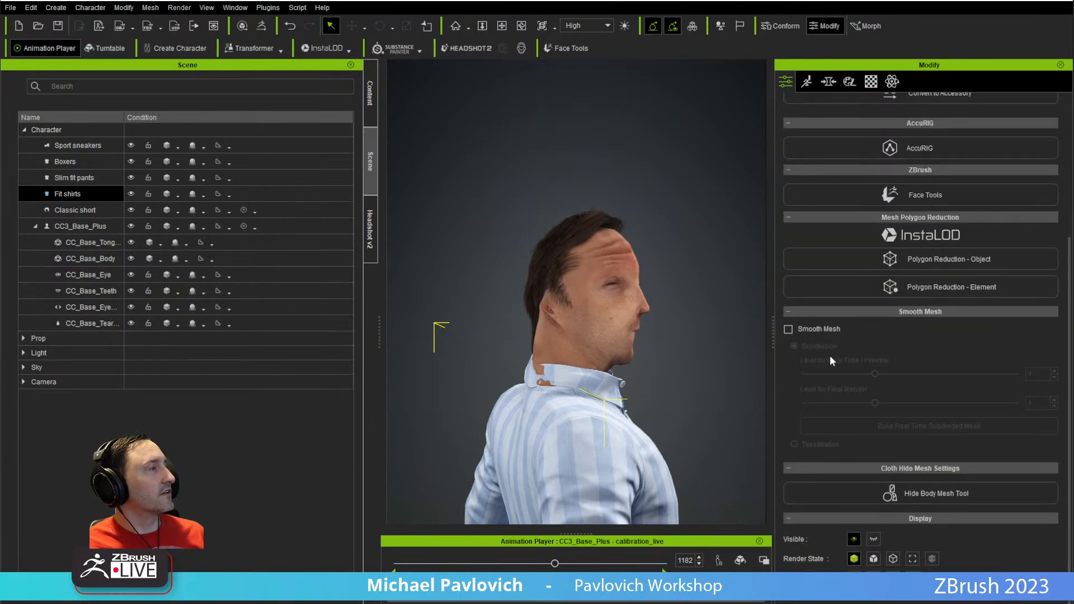
{"action": "scroll", "coordinate": [822, 361], "scroll_direction": "up", "scroll_amount": 1}
{"action": "scroll", "coordinate": [836, 354], "scroll_direction": "up", "scroll_amount": 2}
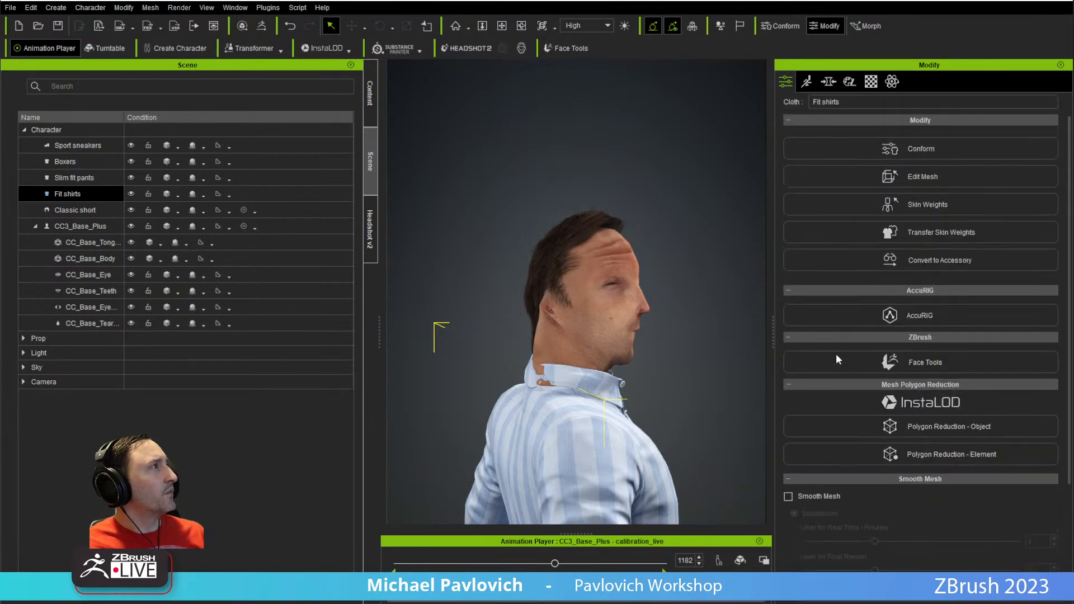
{"action": "left_click", "coordinate": [907, 149]}
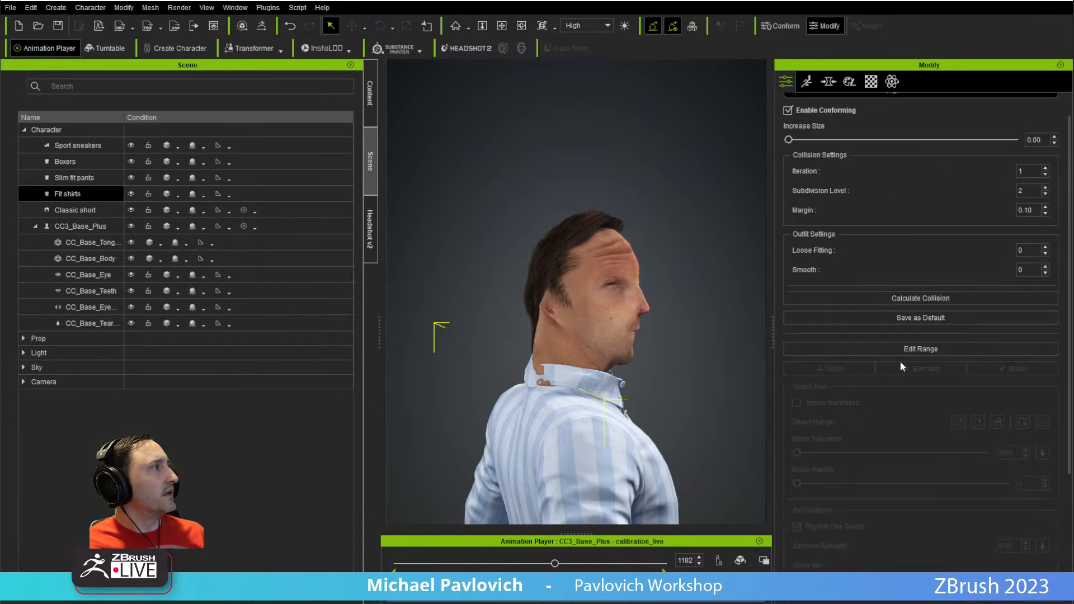
{"action": "left_click", "coordinate": [913, 298]}
- Inspect the shirt collar around the neck and play more of the wrinkle check motion
{"action": "right_click_drag", "start_coordinate": [549, 378], "coordinate": [485, 423]}
{"action": "right_click_drag", "start_coordinate": [689, 401], "coordinate": [539, 412]}
{"action": "right_click_drag", "start_coordinate": [637, 217], "coordinate": [571, 174]}
{"action": "key", "text": "space"}
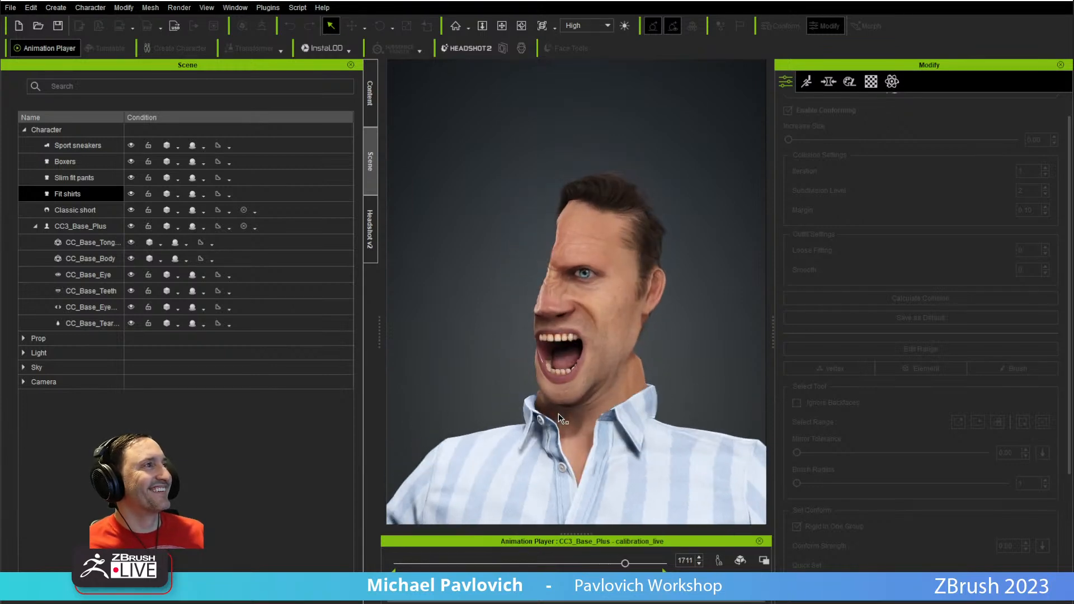
{"action": "left_click", "coordinate": [612, 581]}
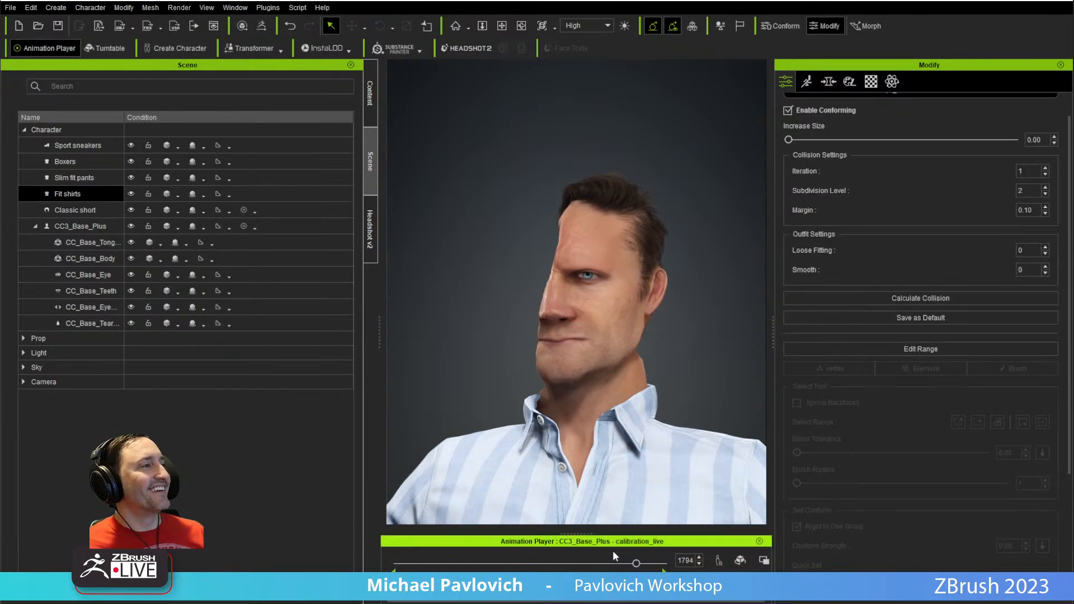
- Put the character in the A-Pose calibration pose and frame its head and shoulders
{"action": "left_click", "coordinate": [805, 82]}
{"action": "right_click", "coordinate": [629, 495]}
{"action": "mouse_move", "coordinate": [679, 463]}
{"action": "left_click", "coordinate": [747, 480]}
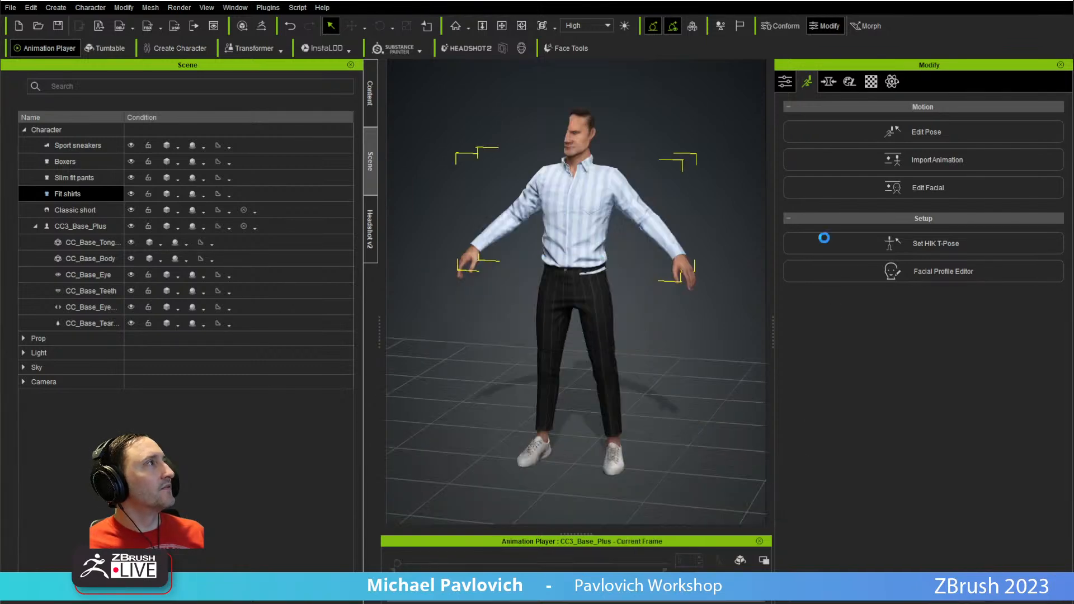
{"action": "scroll", "coordinate": [553, 221], "scroll_direction": "up", "scroll_amount": 5}
{"action": "middle_click_drag", "start_coordinate": [552, 221], "coordinate": [619, 526]}
{"action": "scroll", "coordinate": [619, 520], "scroll_direction": "up", "scroll_amount": 4}
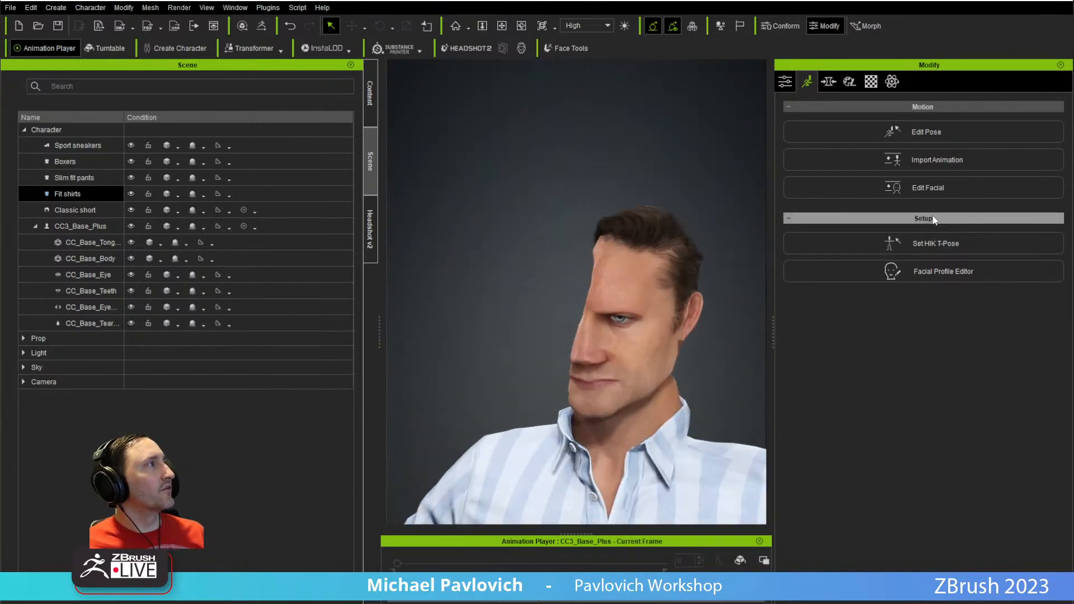
- Open facial editing for the character and turn its head with the Muscle head rotation control
{"action": "left_click", "coordinate": [927, 187]}
{"action": "right_click_drag", "start_coordinate": [606, 362], "coordinate": [554, 263]}
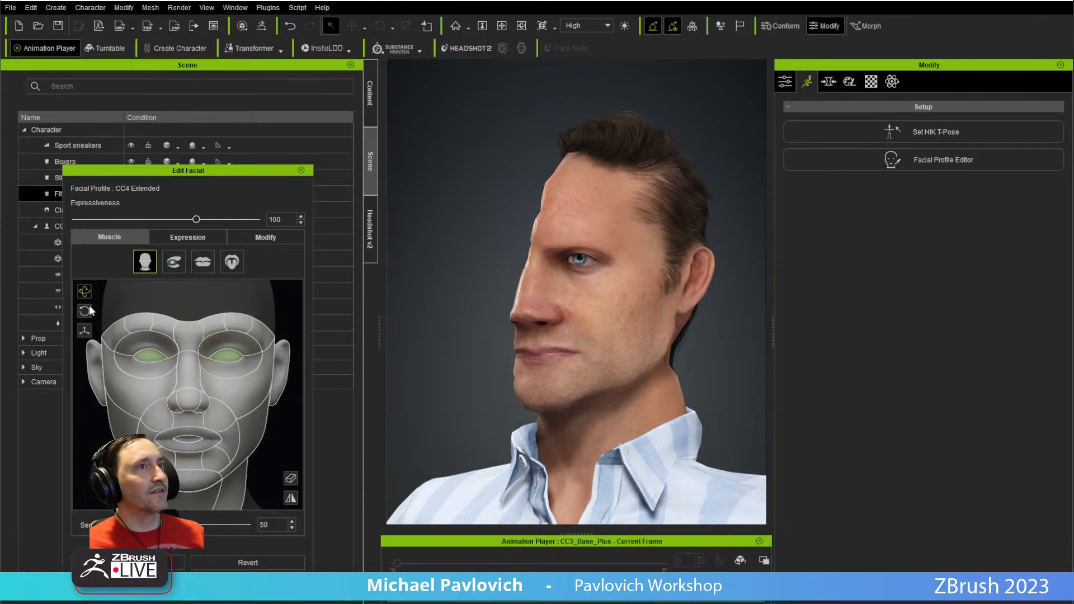
{"action": "left_click_drag", "start_coordinate": [105, 301], "coordinate": [129, 320]}
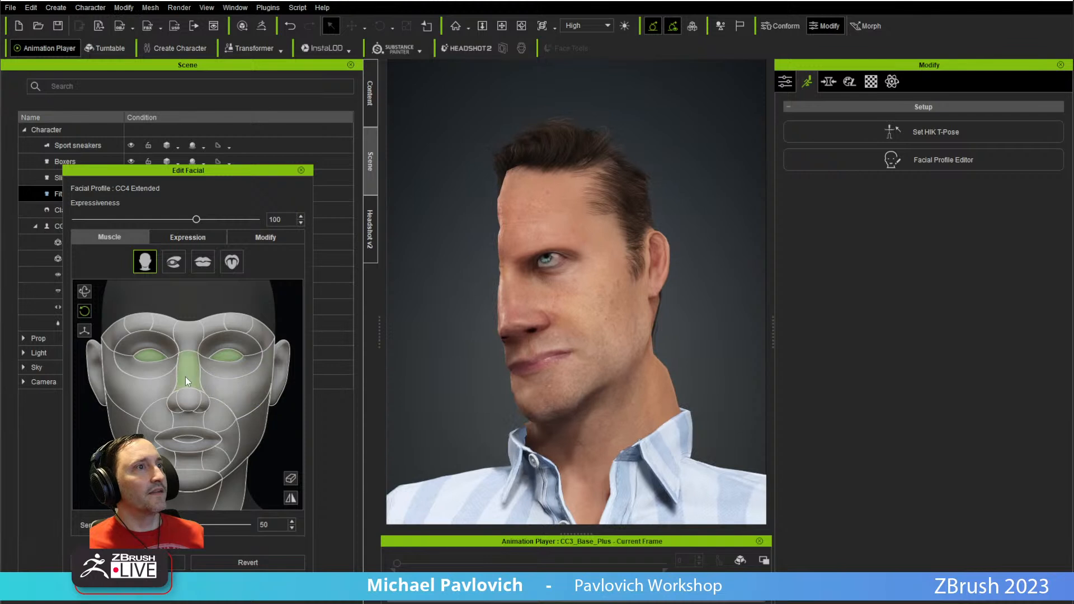
- Try several 01-Happy style expressions on the half face, including A8_Happy and A12_Happy
{"action": "left_click", "coordinate": [182, 238]}
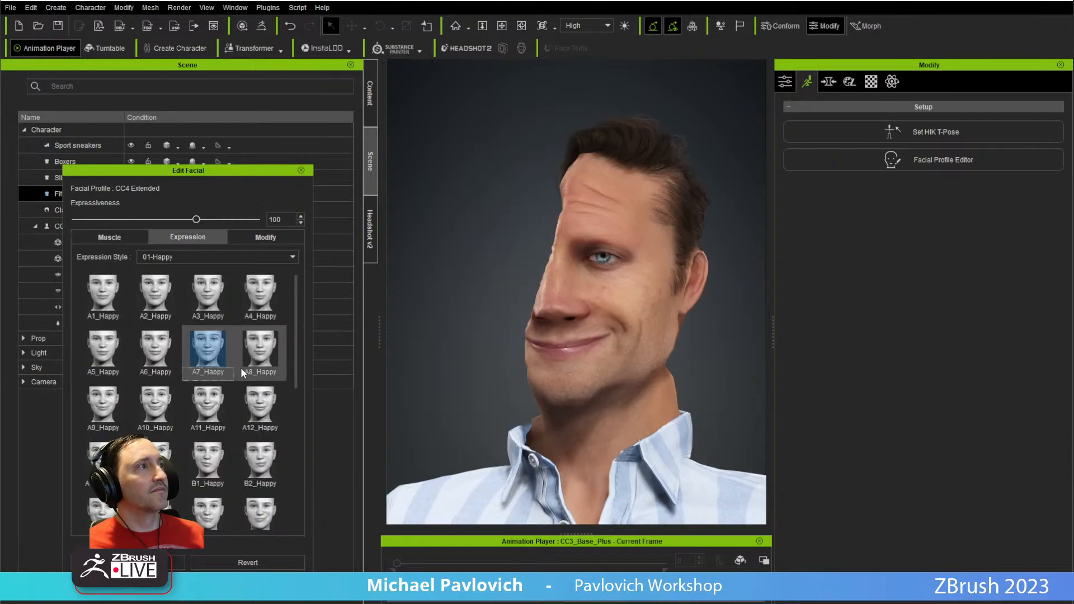
{"action": "left_click", "coordinate": [260, 349]}
{"action": "left_click", "coordinate": [260, 294]}
{"action": "left_click", "coordinate": [208, 350]}
{"action": "left_click", "coordinate": [208, 404]}
{"action": "left_click", "coordinate": [258, 458]}
{"action": "left_click", "coordinate": [260, 411]}
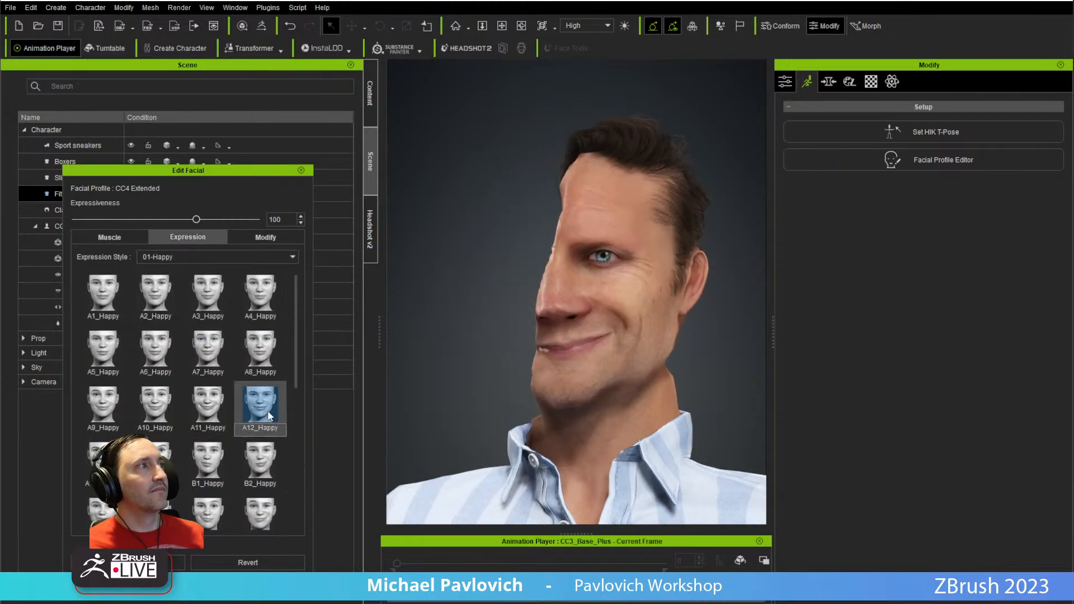
{"action": "left_click", "coordinate": [159, 458]}
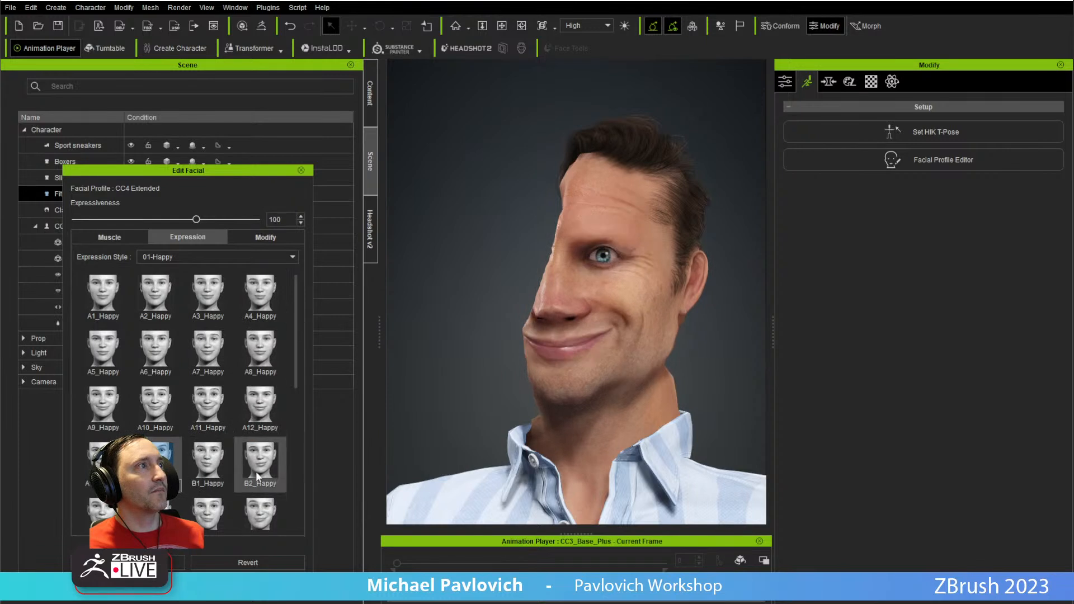
- Finish the facial editing, set the character to the T-Pose calibration pose and frame its head
{"action": "left_click", "coordinate": [301, 170]}
{"action": "left_click_drag", "start_coordinate": [491, 304], "coordinate": [602, 318]}
{"action": "right_click_drag", "start_coordinate": [601, 318], "coordinate": [632, 324]}
{"action": "left_click", "coordinate": [643, 586]}
{"action": "mouse_move", "coordinate": [676, 467]}
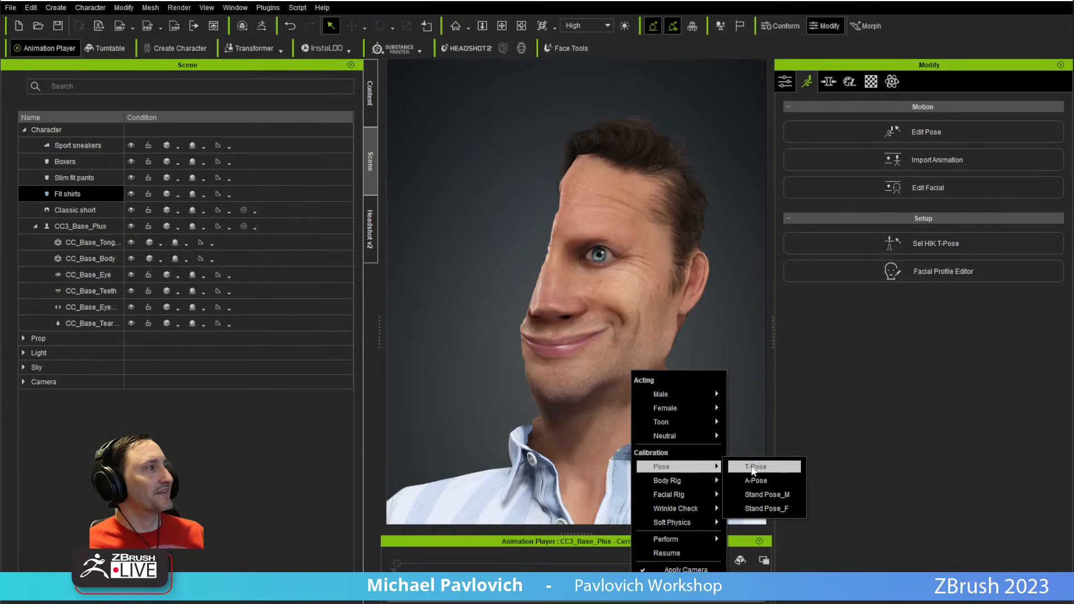
{"action": "left_click", "coordinate": [752, 467]}
{"action": "scroll", "coordinate": [594, 254], "scroll_direction": "up", "scroll_amount": 5}
{"action": "middle_click_drag", "start_coordinate": [594, 254], "coordinate": [605, 520]}
{"action": "scroll", "coordinate": [605, 520], "scroll_direction": "up", "scroll_amount": 3}
- Switch to ZBrush to view the sculpted half-faced head, and compare it with the statue's photogrammetry scan
{"action": "key", "text": "alt+Tab"}
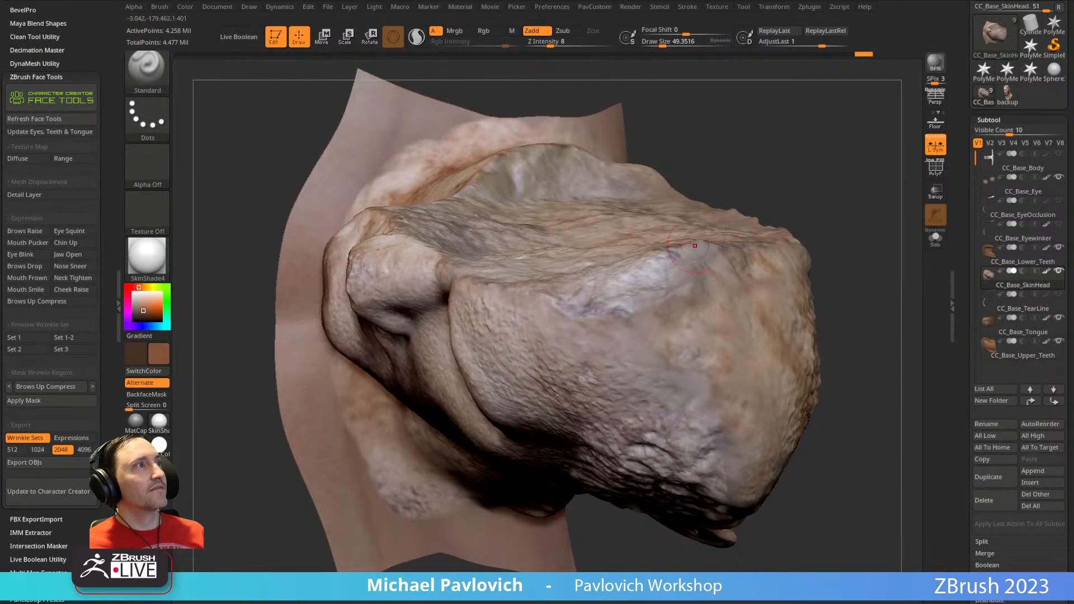
{"action": "mouse_move", "coordinate": [783, 168]}
{"action": "left_mouse_down"}
{"action": "mouse_move", "coordinate": [787, 83]}
{"action": "mouse_move", "coordinate": [503, 374]}
{"action": "mouse_move", "coordinate": [548, 288]}
{"action": "mouse_move", "coordinate": [241, 310]}
{"action": "mouse_move", "coordinate": [753, 302]}
{"action": "mouse_move", "coordinate": [740, 366]}
{"action": "mouse_move", "coordinate": [615, 388]}
{"action": "left_mouse_up"}
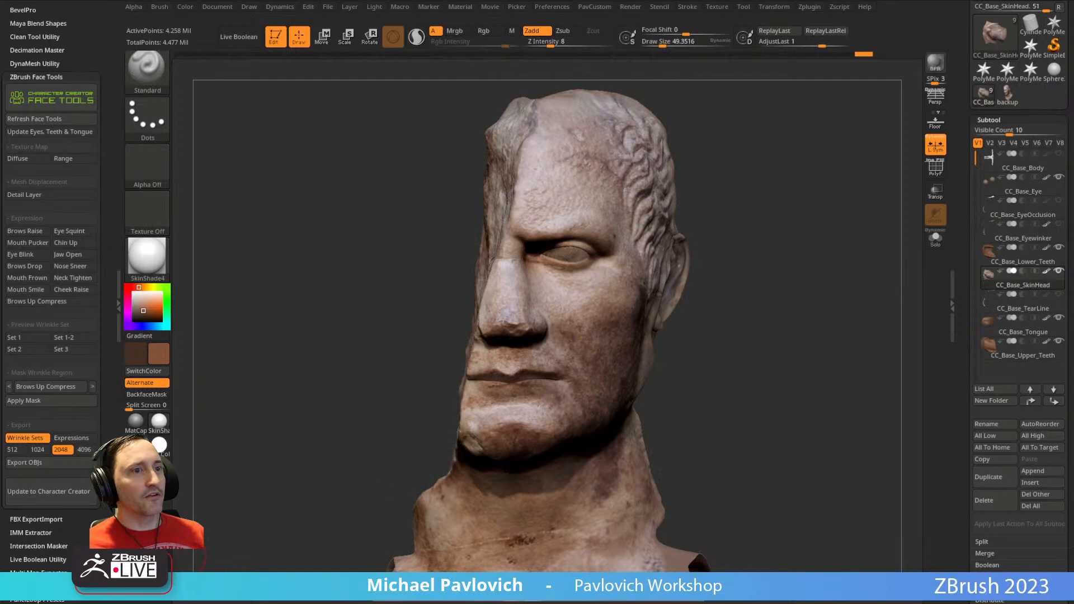
{"action": "key", "text": "alt+Tab"}
{"action": "left_click_drag", "start_coordinate": [671, 314], "coordinate": [689, 288]}
{"action": "mouse_move", "coordinate": [596, 261]}
{"action": "left_mouse_down"}
{"action": "mouse_move", "coordinate": [623, 239]}
{"action": "mouse_move", "coordinate": [591, 283]}
{"action": "mouse_move", "coordinate": [720, 246]}
{"action": "mouse_move", "coordinate": [675, 209]}
{"action": "mouse_move", "coordinate": [604, 242]}
{"action": "mouse_move", "coordinate": [584, 269]}
{"action": "left_mouse_up"}
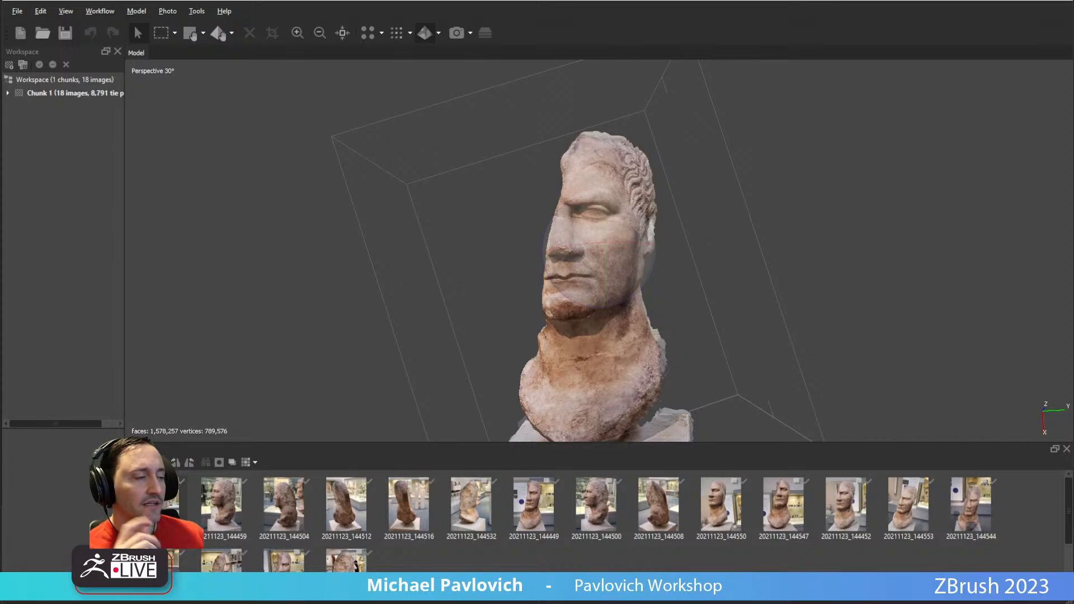
- Switch to the web browser and look through the artworks in the ArtStation portfolio
{"action": "left_click_drag", "start_coordinate": [394, 59], "coordinate": [399, 24]}
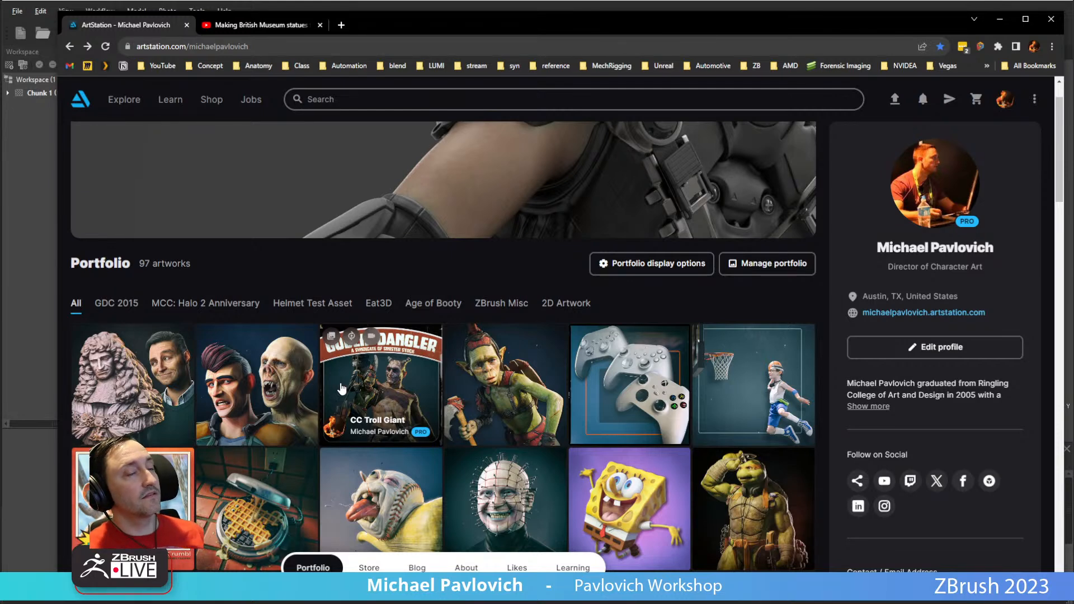
{"action": "scroll", "coordinate": [361, 387], "scroll_direction": "down", "scroll_amount": 2}
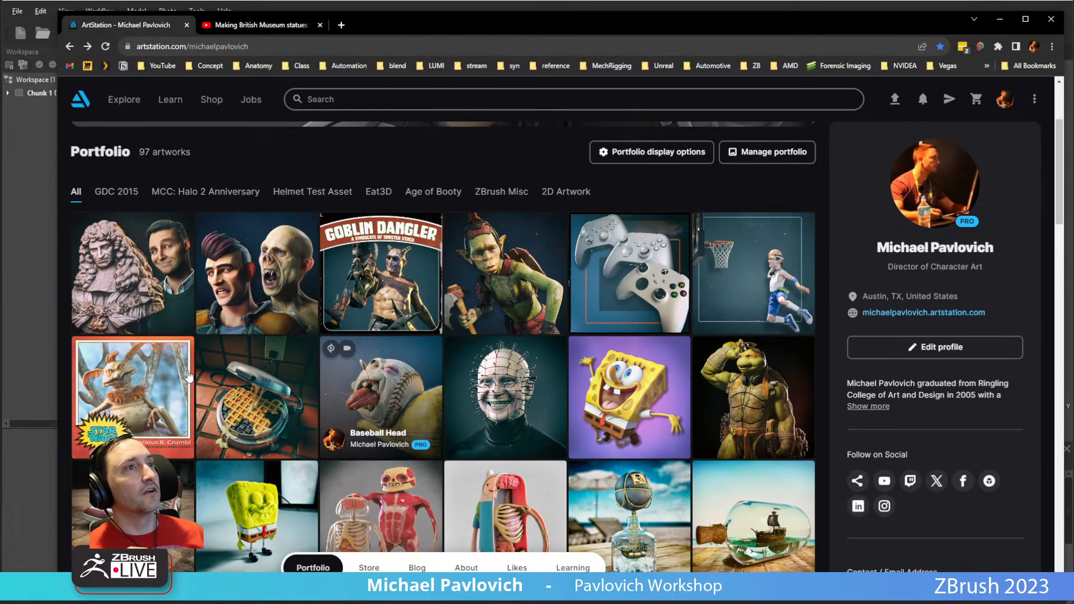
{"action": "scroll", "coordinate": [241, 369], "scroll_direction": "down", "scroll_amount": 3}
{"action": "scroll", "coordinate": [269, 388], "scroll_direction": "down", "scroll_amount": 4}
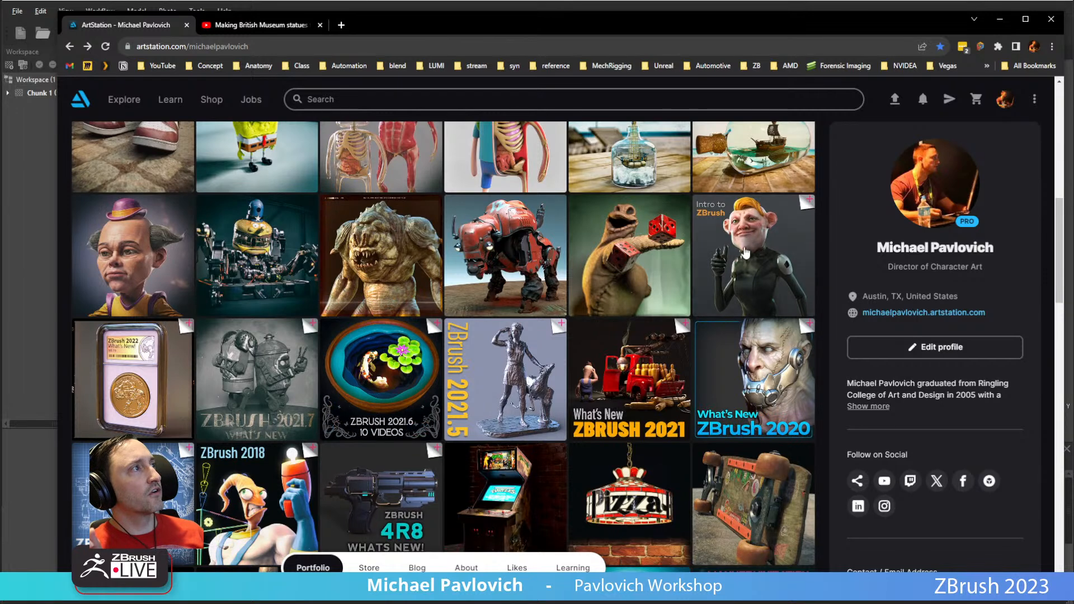
{"action": "left_click", "coordinate": [446, 48]}
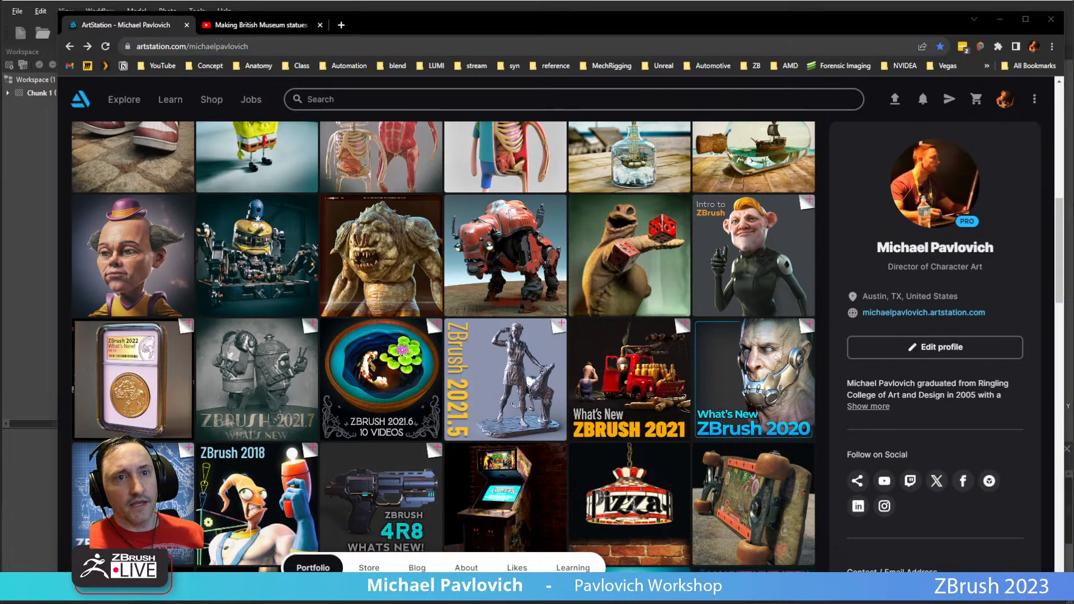
{"action": "scroll", "coordinate": [410, 336], "scroll_direction": "up", "scroll_amount": 6}
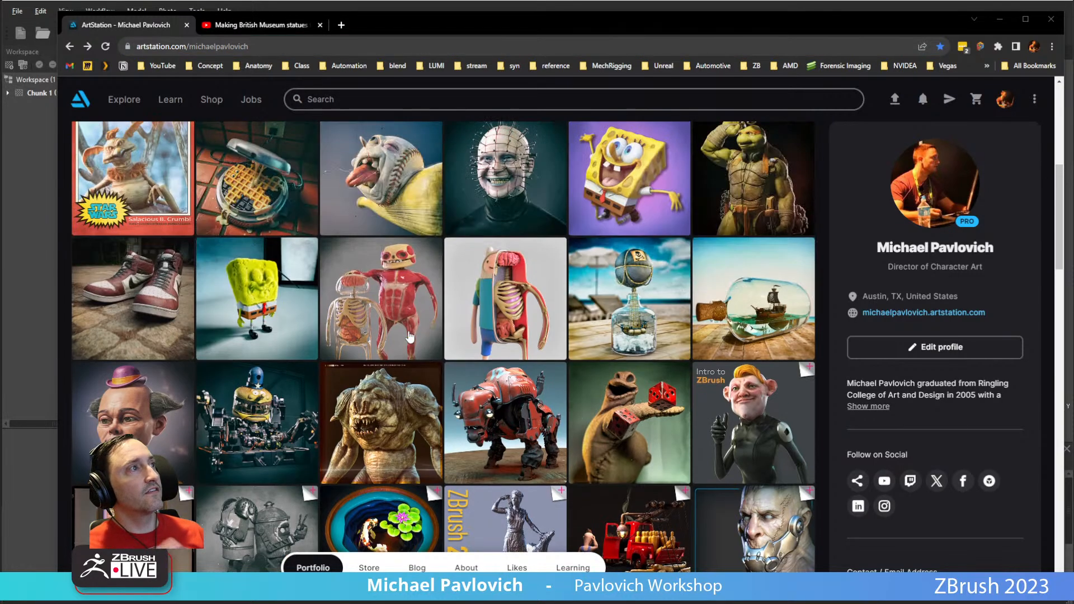
{"action": "scroll", "coordinate": [372, 411], "scroll_direction": "down", "scroll_amount": 1}
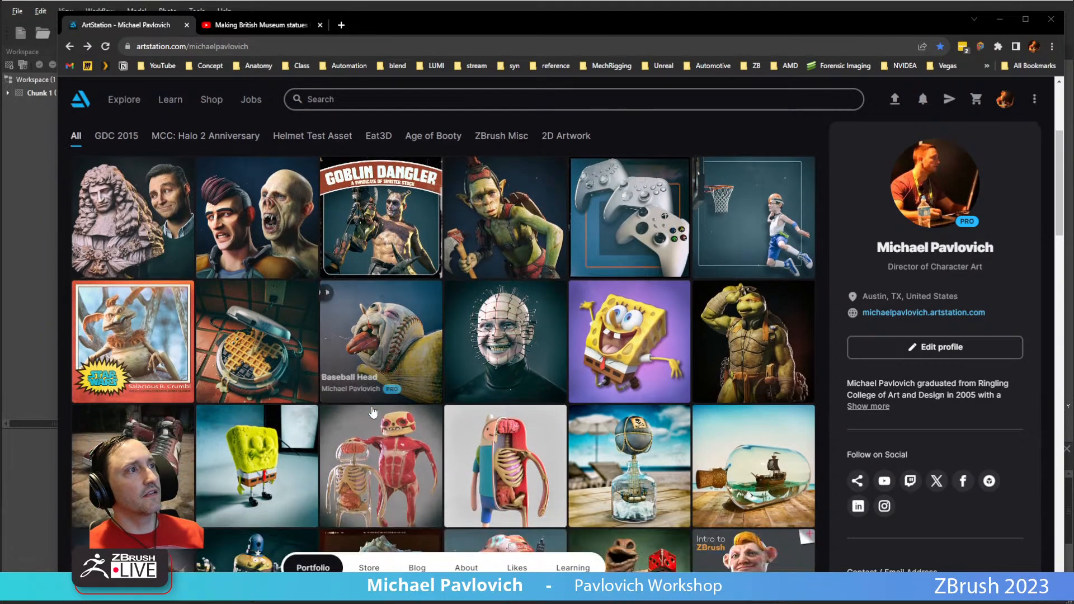
- Look through the Garbage Pail Kids - Waffle IRA artwork and its videos, and return to the portfolio
{"action": "left_click", "coordinate": [262, 343]}
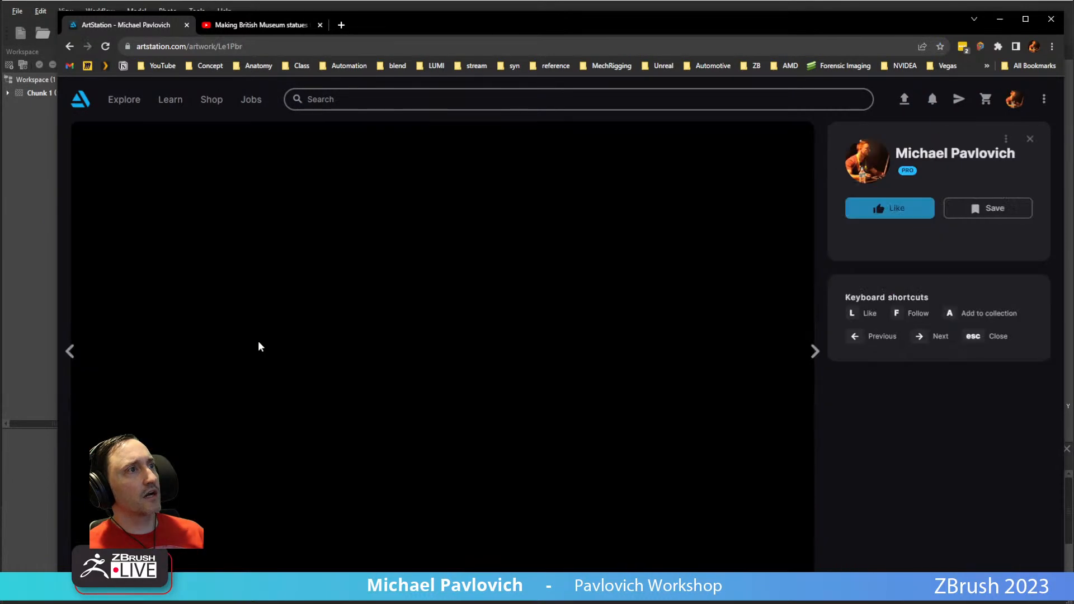
{"action": "scroll", "coordinate": [421, 258], "scroll_direction": "down", "scroll_amount": 8}
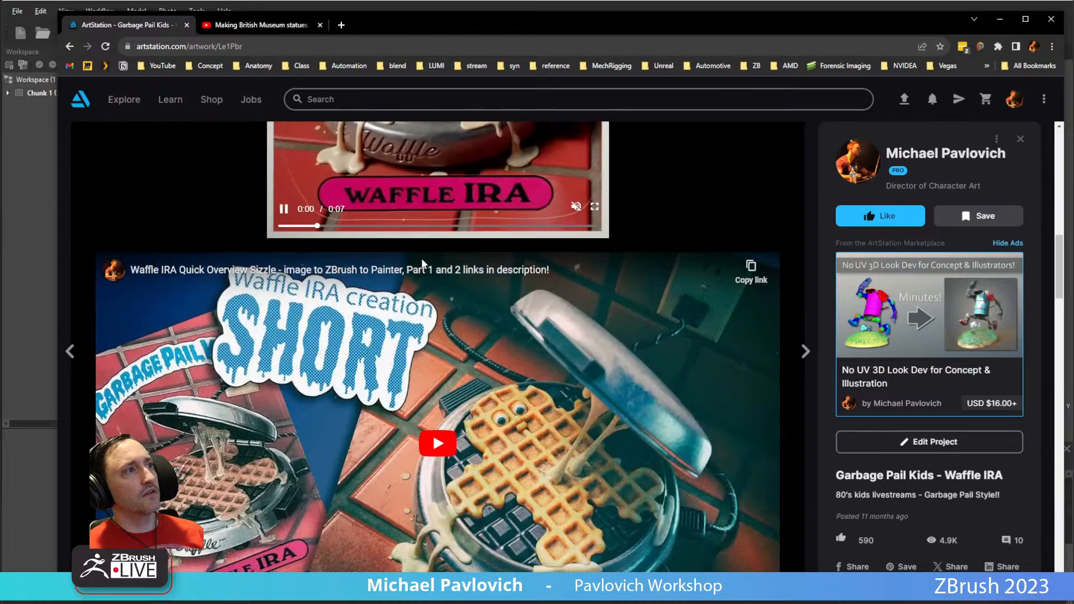
{"action": "scroll", "coordinate": [433, 321], "scroll_direction": "down", "scroll_amount": 5}
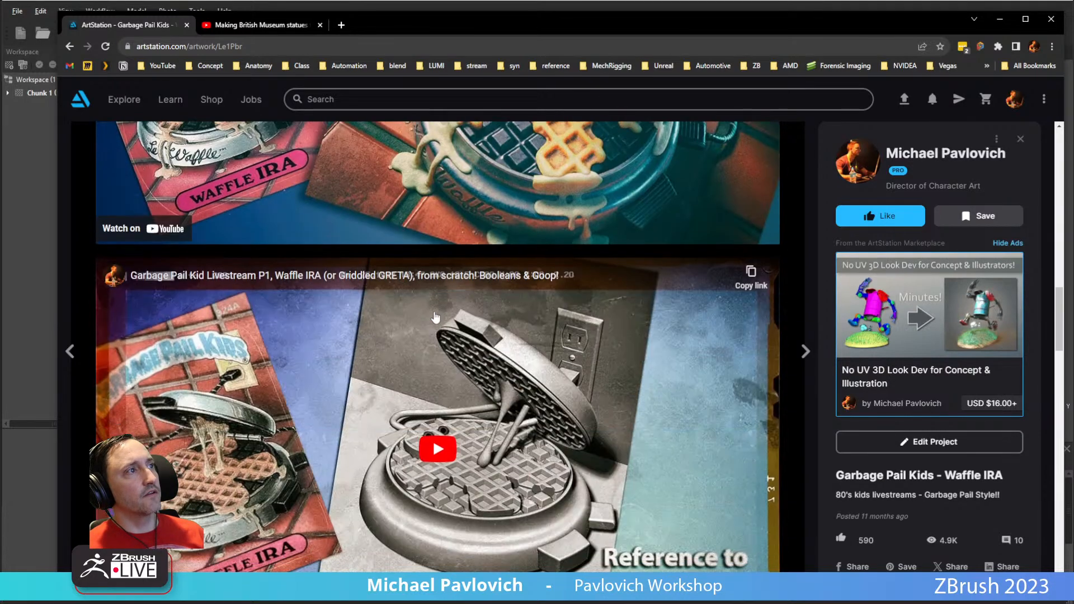
{"action": "left_click", "coordinate": [70, 47]}
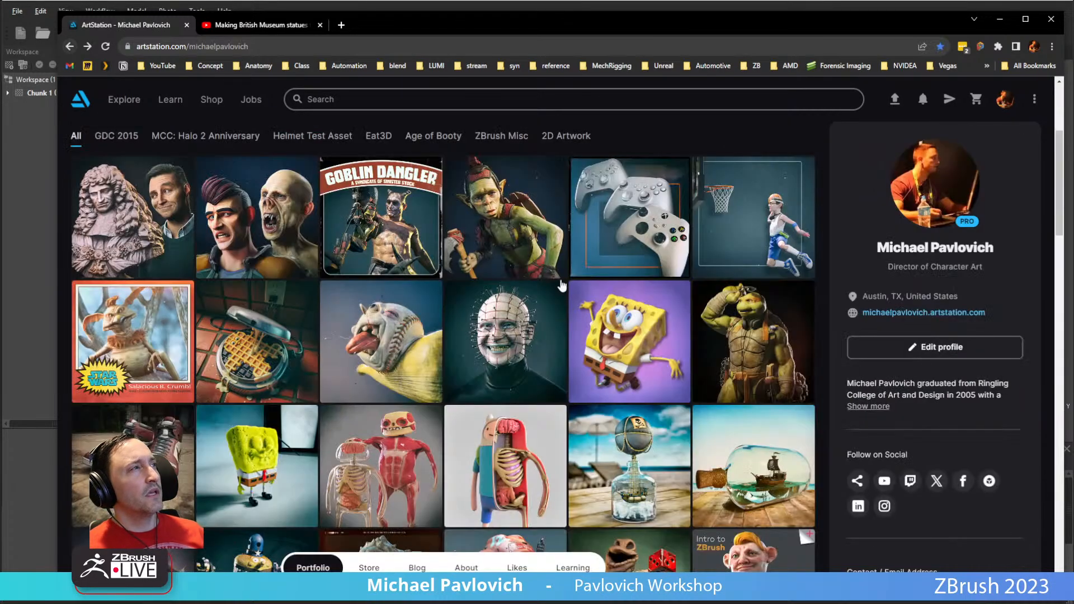
- Open the ZBrush Pose Tools artwork and skim its Character Creator video up to the basketball dunk scene
{"action": "left_click", "coordinate": [751, 213]}
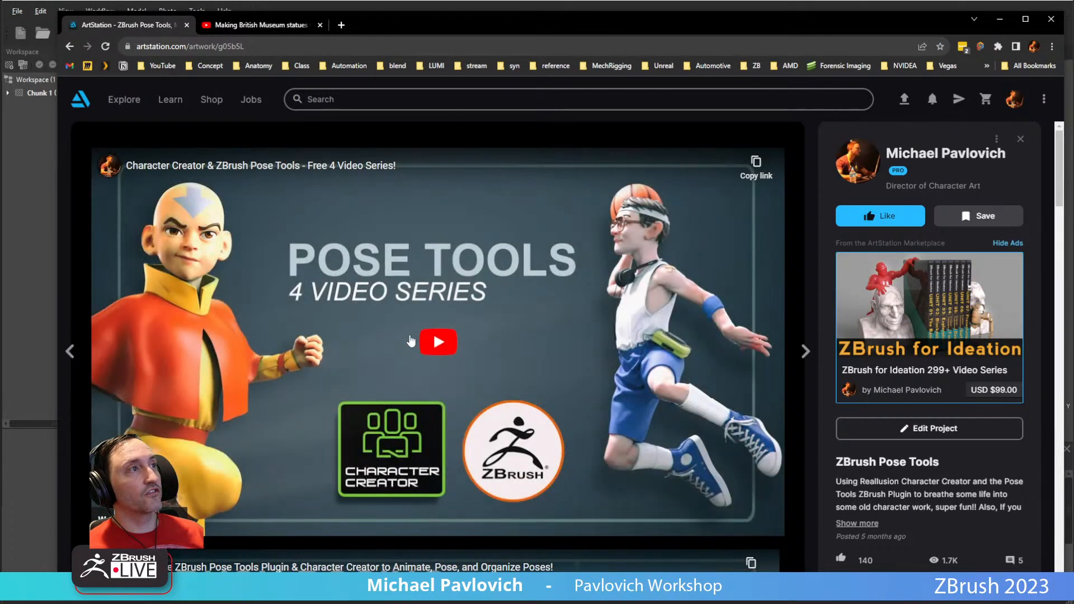
{"action": "left_click", "coordinate": [430, 340]}
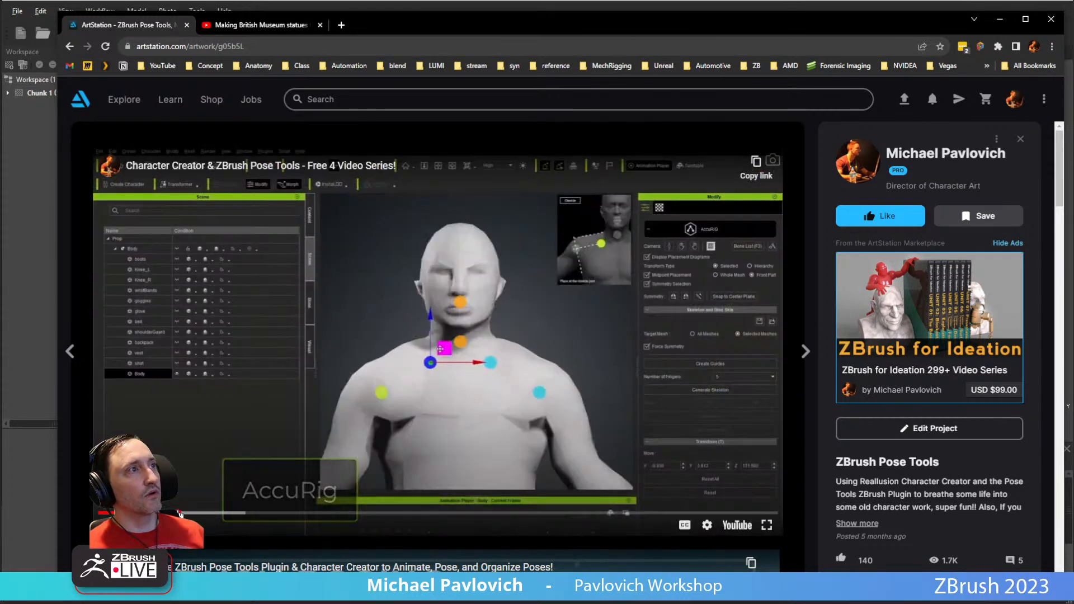
{"action": "mouse_move", "coordinate": [180, 513]}
{"action": "left_mouse_down"}
{"action": "mouse_move", "coordinate": [274, 513]}
{"action": "mouse_move", "coordinate": [182, 514]}
{"action": "left_mouse_up"}
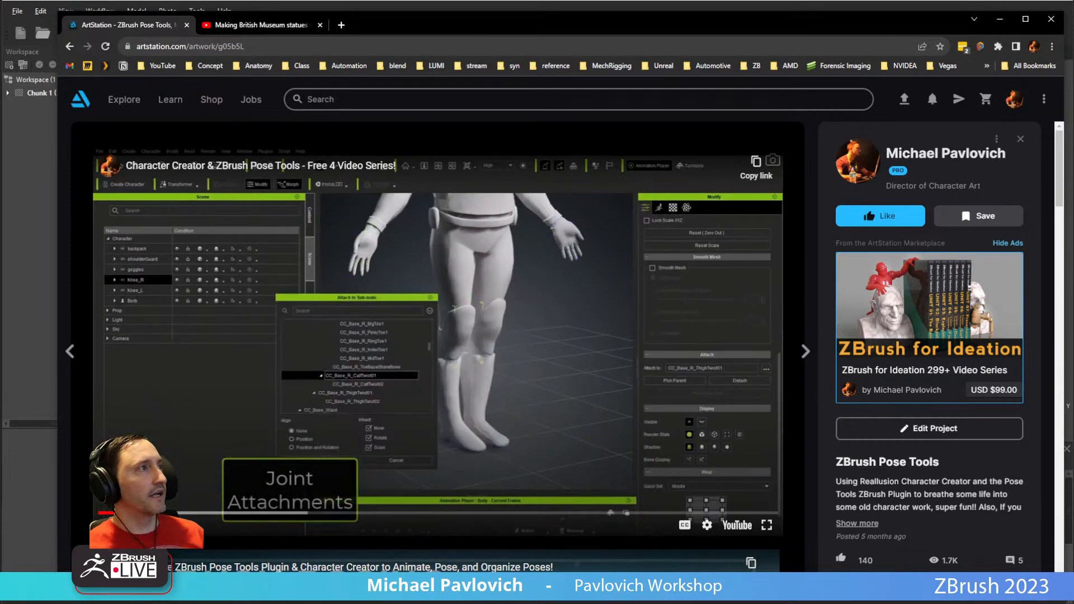
{"action": "left_click", "coordinate": [249, 513]}
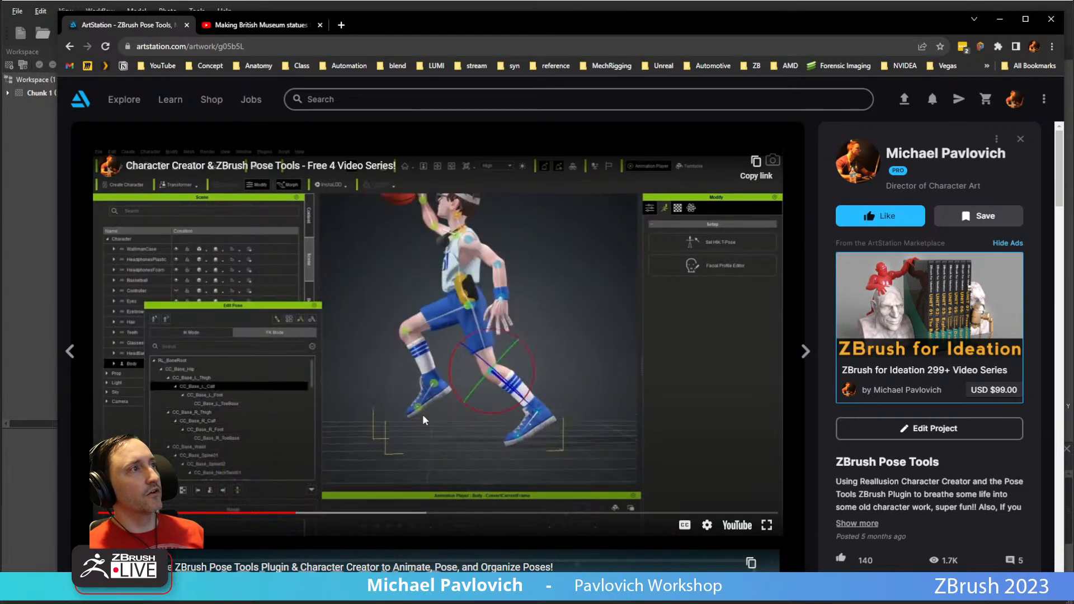
{"action": "left_click", "coordinate": [320, 515]}
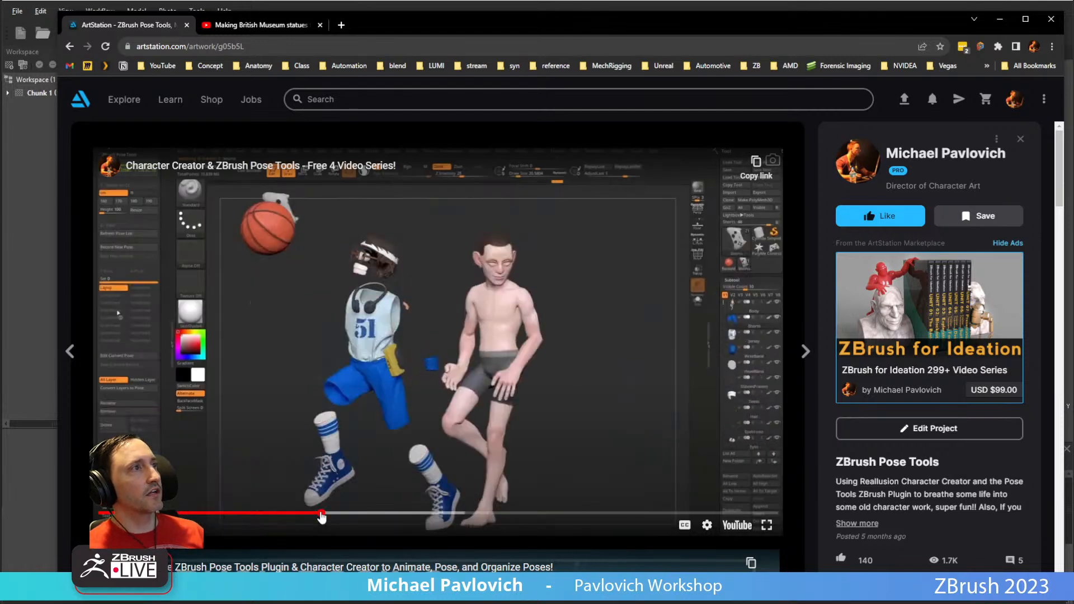
{"action": "left_click", "coordinate": [345, 515]}
{"action": "left_click", "coordinate": [360, 514]}
{"action": "left_click", "coordinate": [369, 513]}
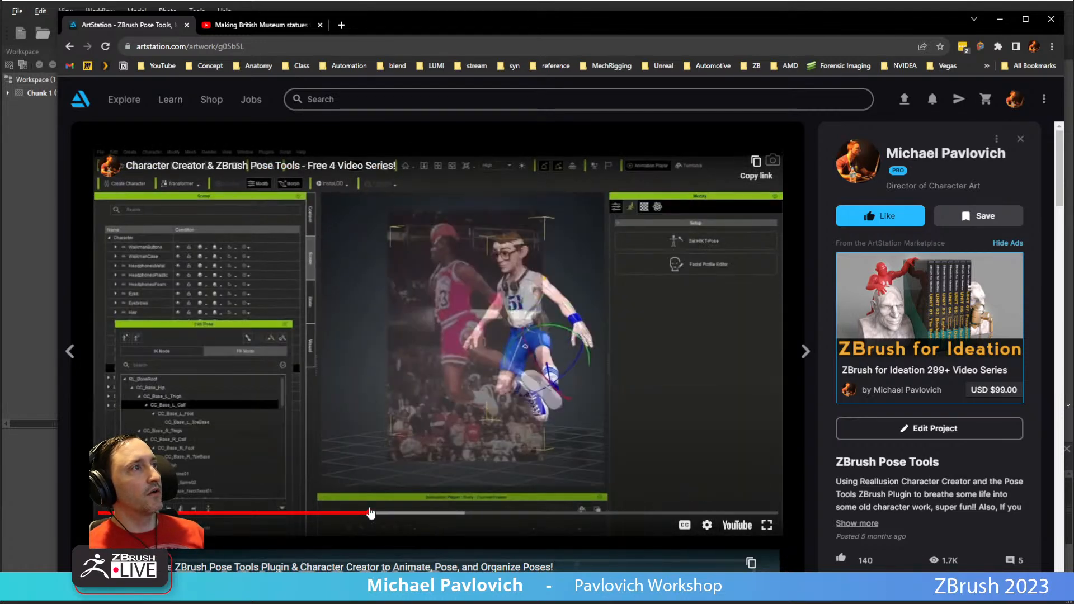
{"action": "left_click", "coordinate": [398, 513]}
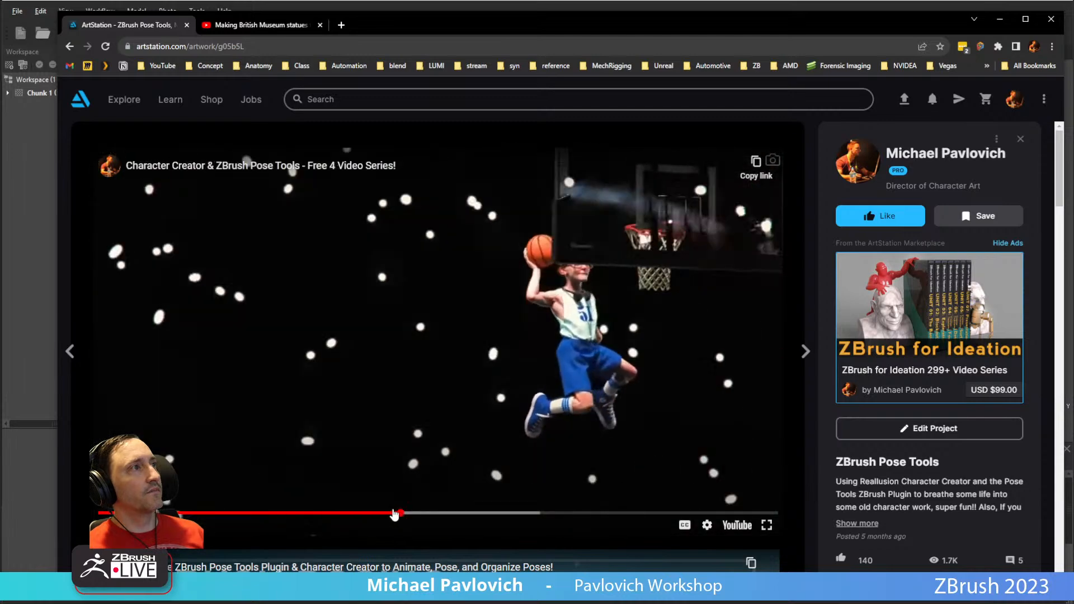
{"action": "left_click", "coordinate": [384, 514]}
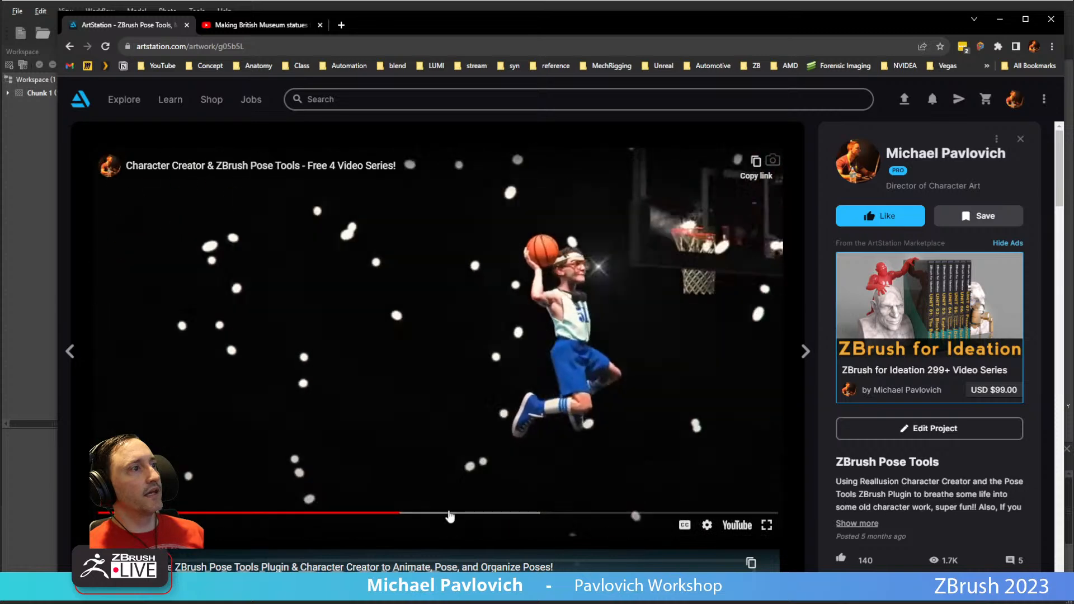
- Skim the rest of the Pose Tools video, including the Cloth Brushes part, and return to the portfolio
{"action": "left_click", "coordinate": [451, 513]}
{"action": "left_click", "coordinate": [436, 514]}
{"action": "left_click", "coordinate": [429, 513]}
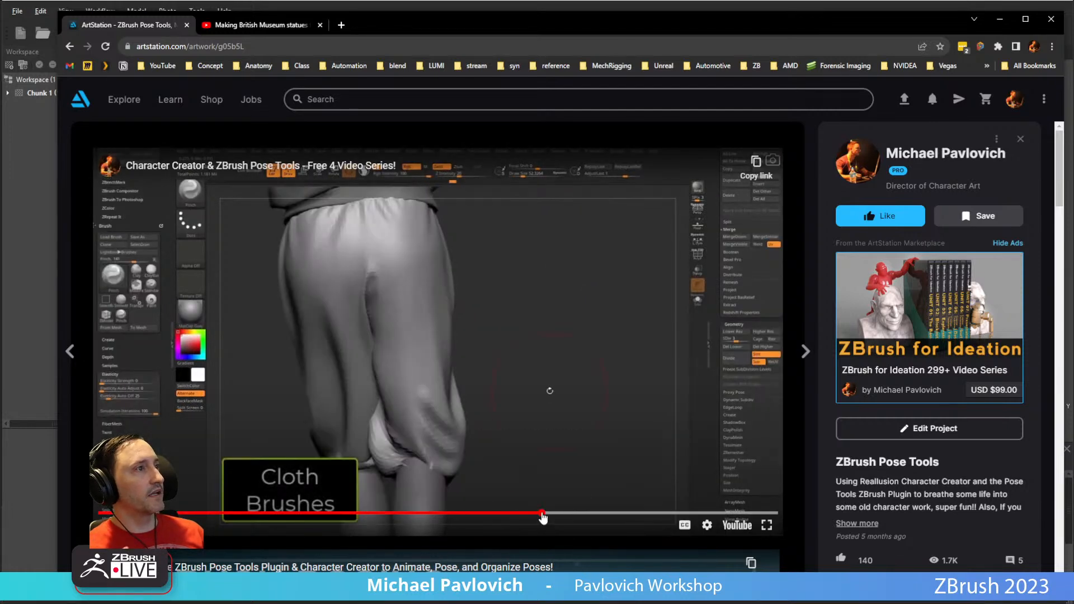
{"action": "left_click", "coordinate": [543, 514]}
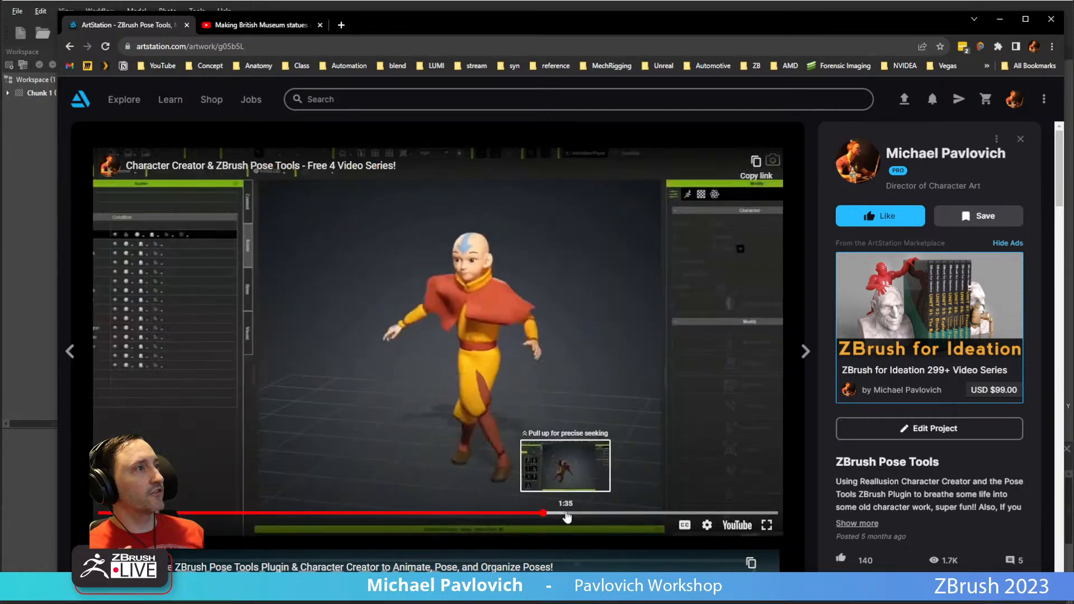
{"action": "left_click", "coordinate": [567, 514]}
{"action": "left_click", "coordinate": [597, 513]}
{"action": "left_click", "coordinate": [614, 512]}
{"action": "left_click", "coordinate": [646, 512]}
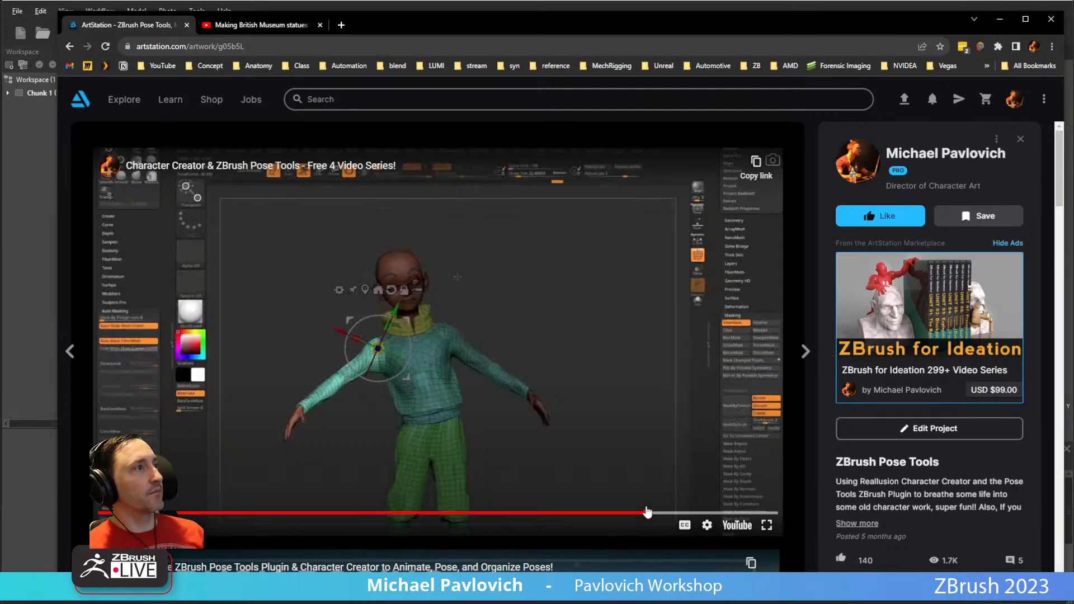
{"action": "left_click", "coordinate": [139, 117]}
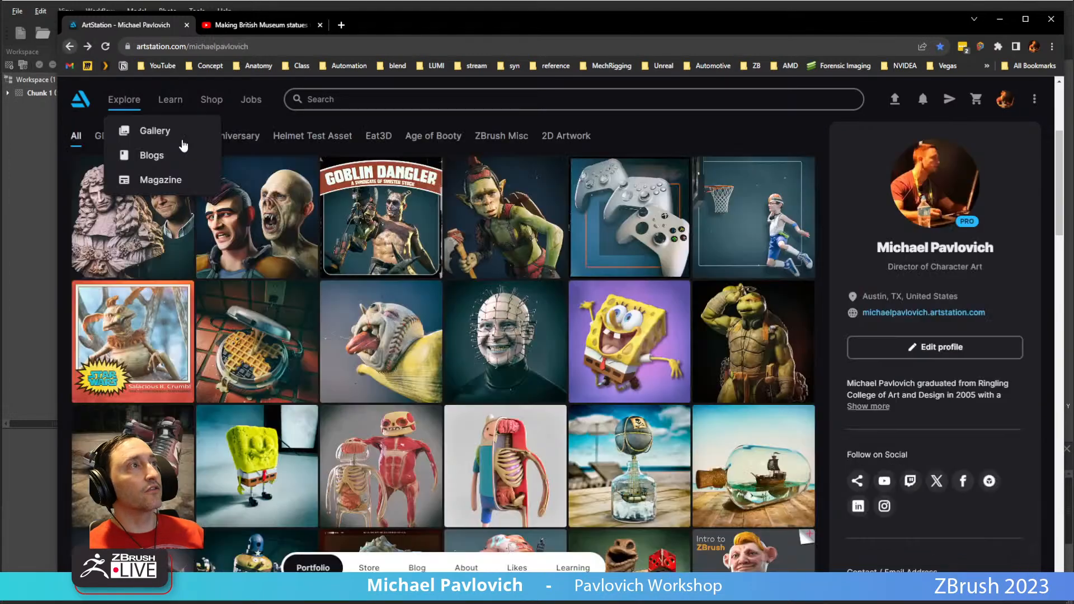
- Open the CC Goblin artwork, skim its video of Mario, dinosaur and goblin characters, and pause it near the end
{"action": "left_click", "coordinate": [486, 205]}
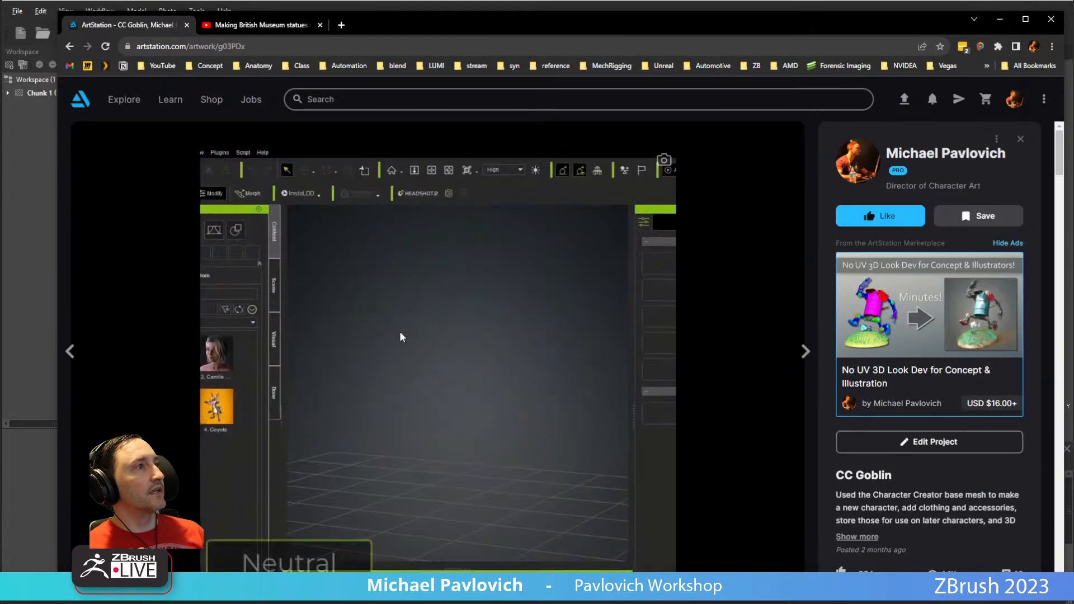
{"action": "scroll", "coordinate": [405, 337], "scroll_direction": "down", "scroll_amount": 10}
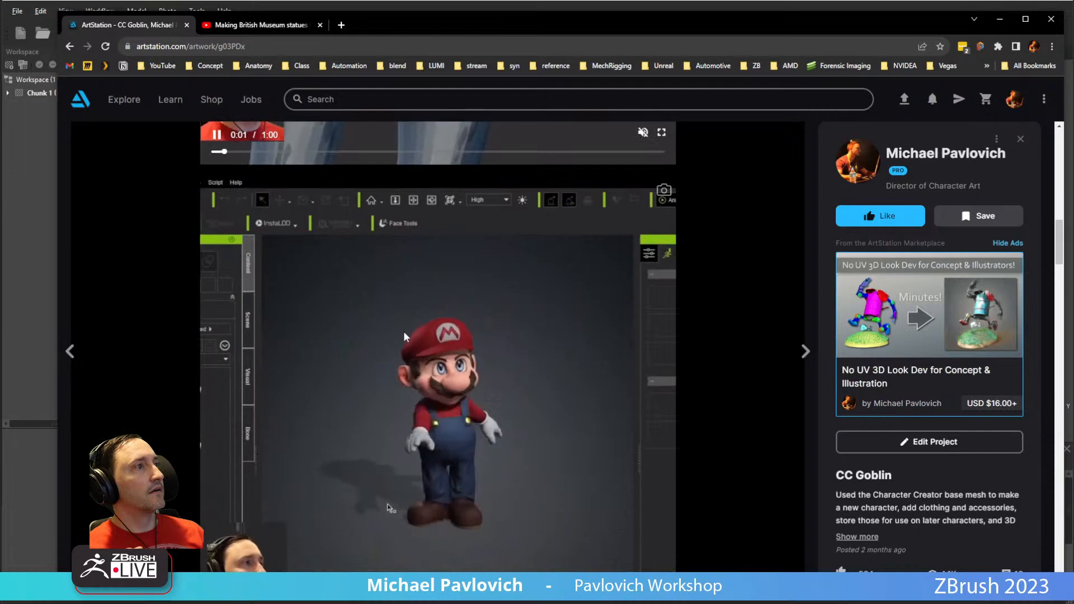
{"action": "scroll", "coordinate": [404, 331], "scroll_direction": "down", "scroll_amount": 2}
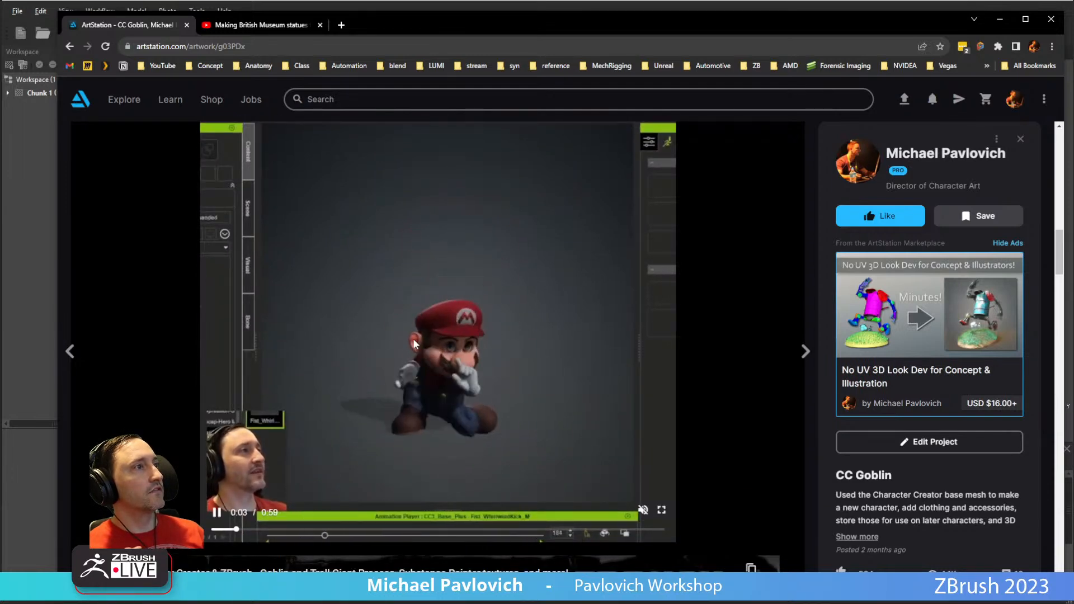
{"action": "left_click_drag", "start_coordinate": [259, 528], "coordinate": [446, 529]}
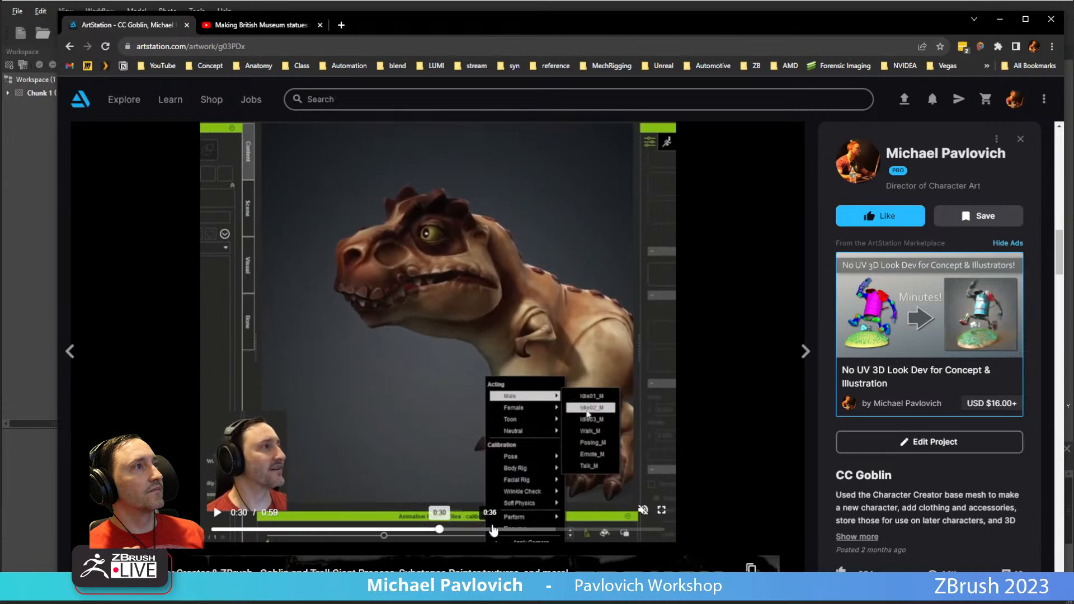
{"action": "left_click", "coordinate": [492, 529]}
{"action": "left_click_drag", "start_coordinate": [543, 526], "coordinate": [511, 533]}
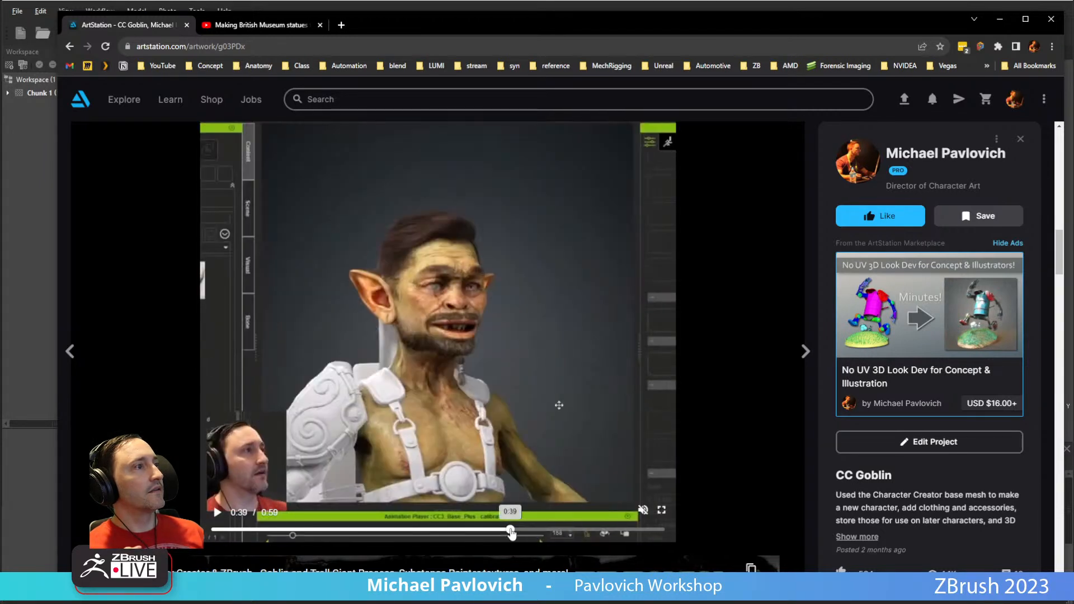
{"action": "left_click", "coordinate": [217, 513]}
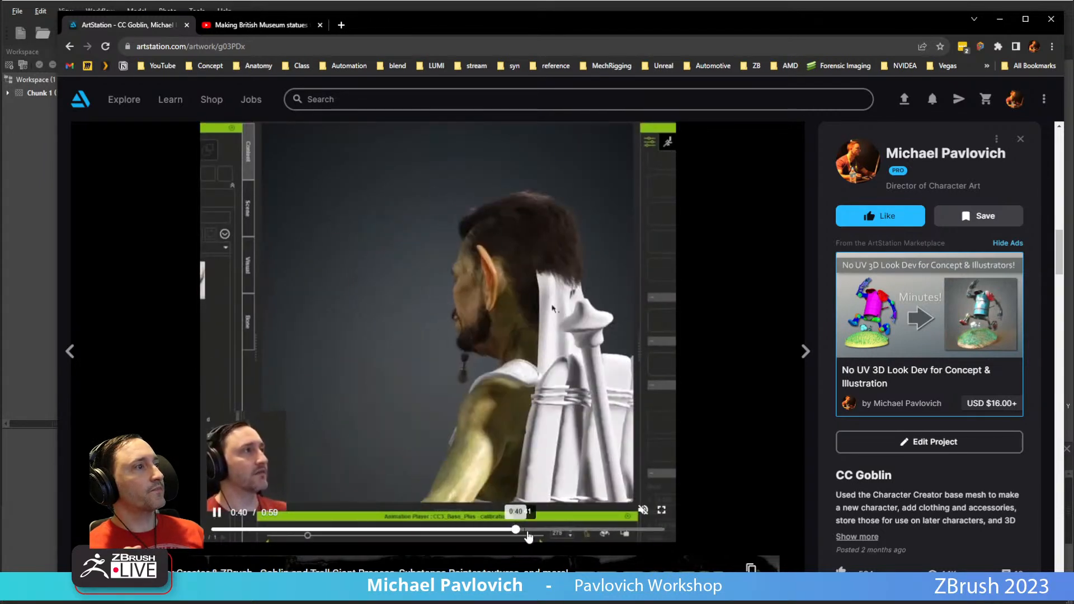
{"action": "left_click", "coordinate": [561, 529]}
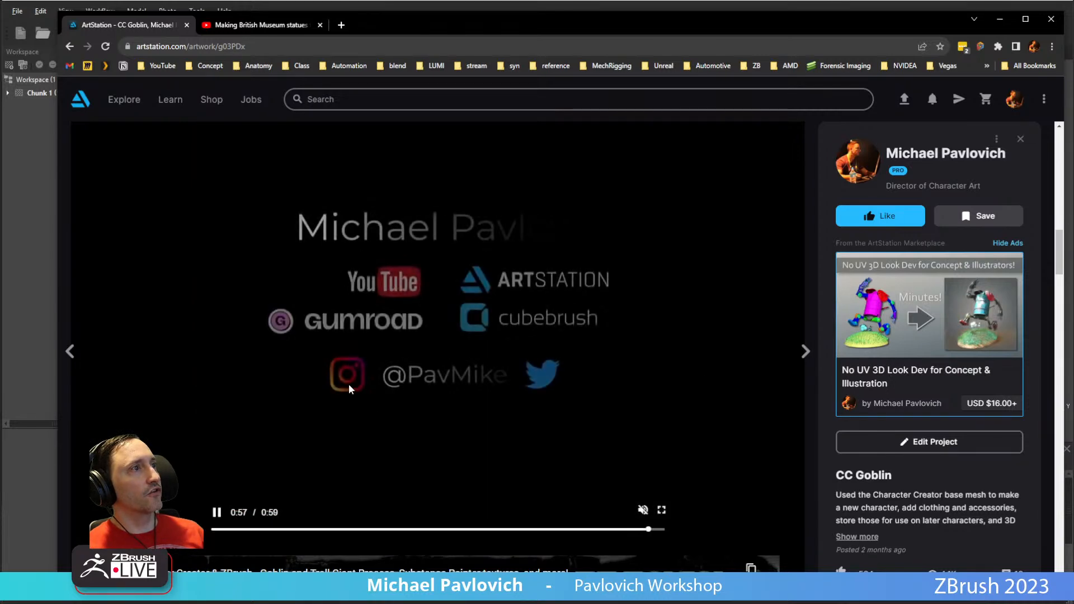
{"action": "left_click", "coordinate": [218, 512]}
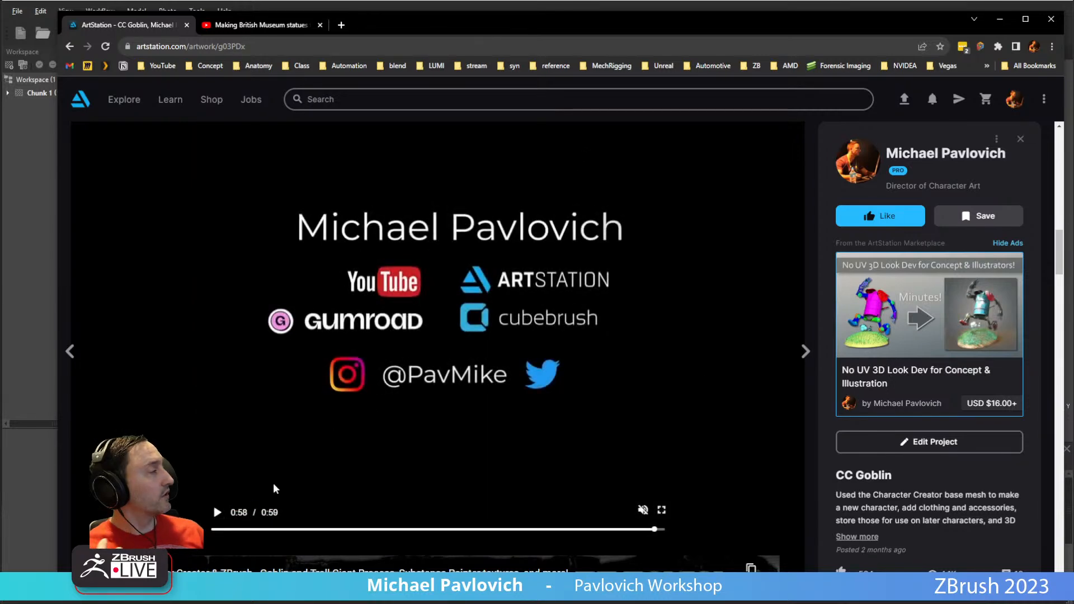
- Switch to File Explorer, open the JuliusCesarHalfHead folder in LondonPhotogrammetry and open its British Museum statue link
{"action": "left_click_drag", "start_coordinate": [492, 25], "coordinate": [491, 0]}
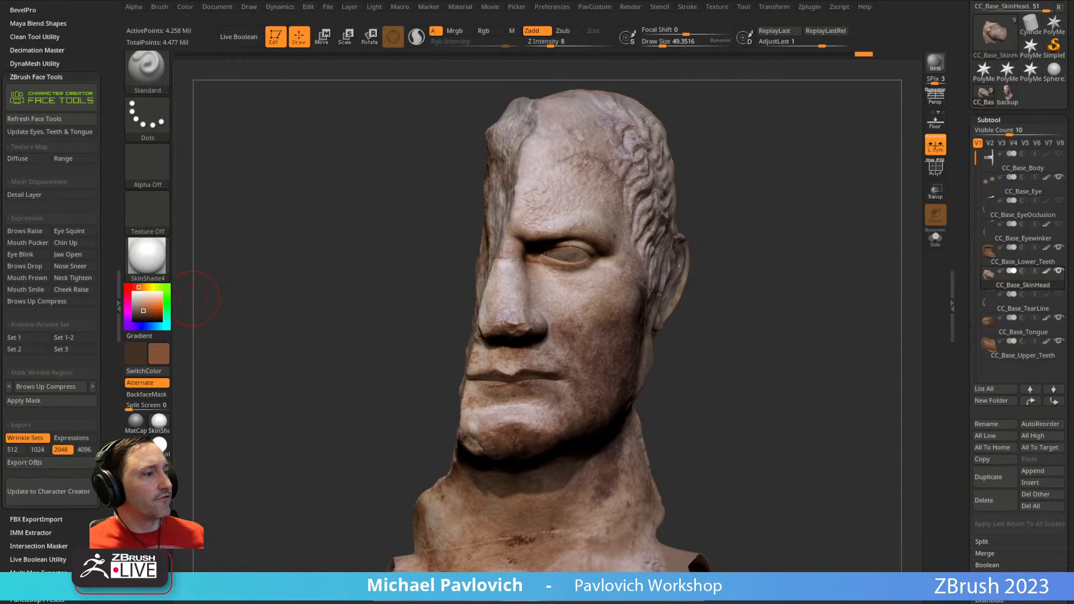
{"action": "left_click_drag", "start_coordinate": [1, 168], "coordinate": [365, 150]}
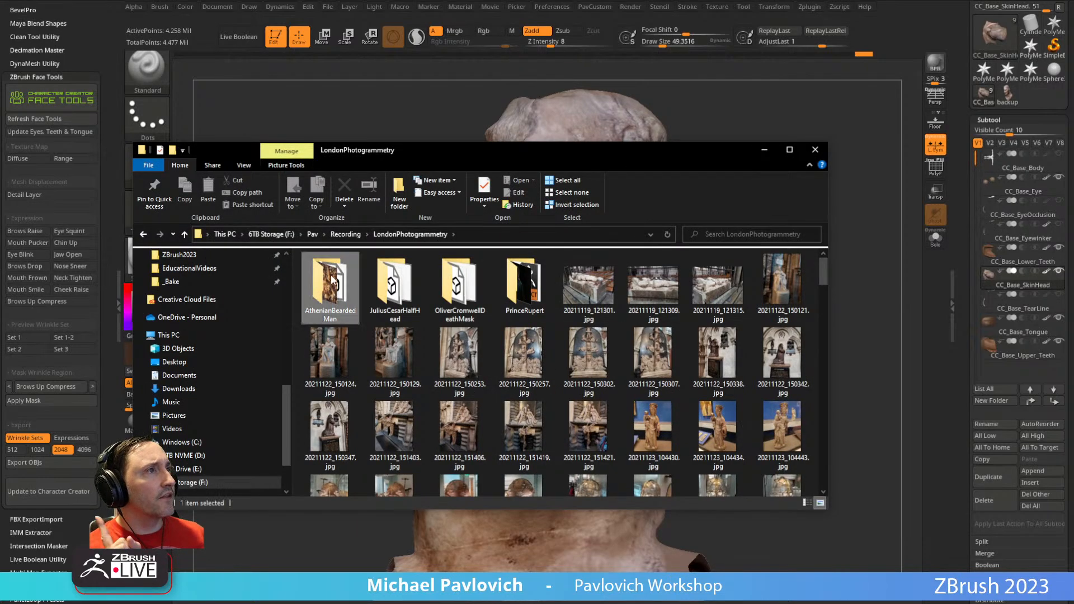
{"action": "left_click", "coordinate": [460, 286]}
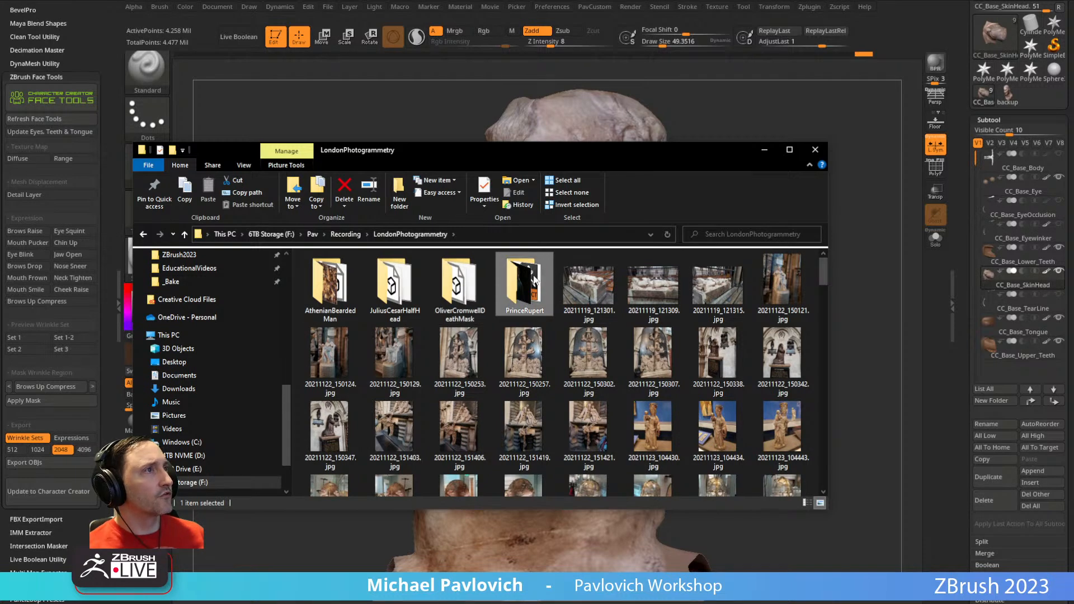
{"action": "double_click", "coordinate": [394, 286]}
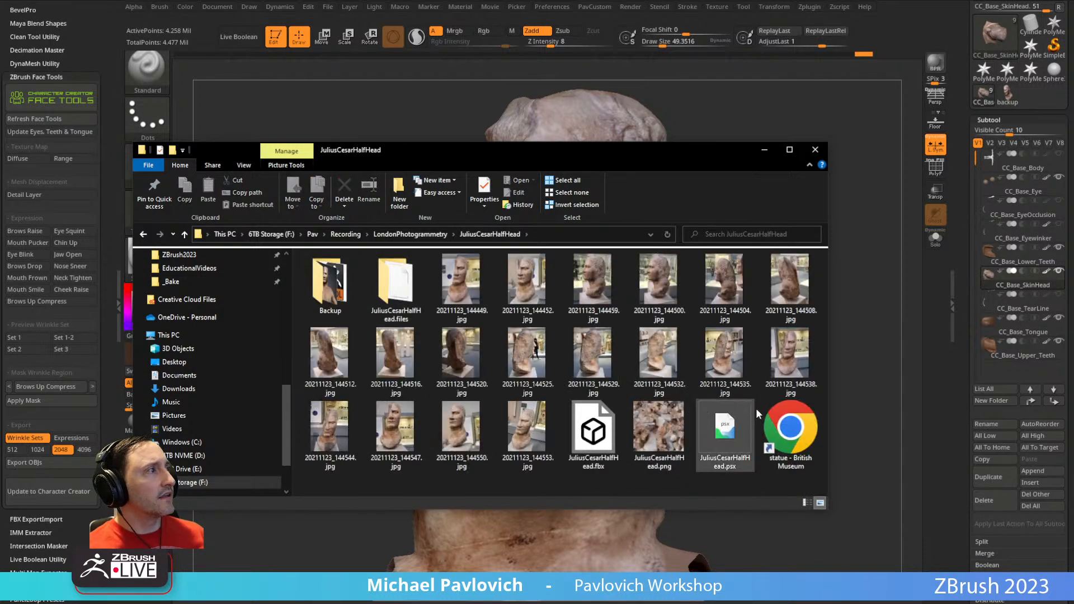
{"action": "double_click", "coordinate": [786, 422]}
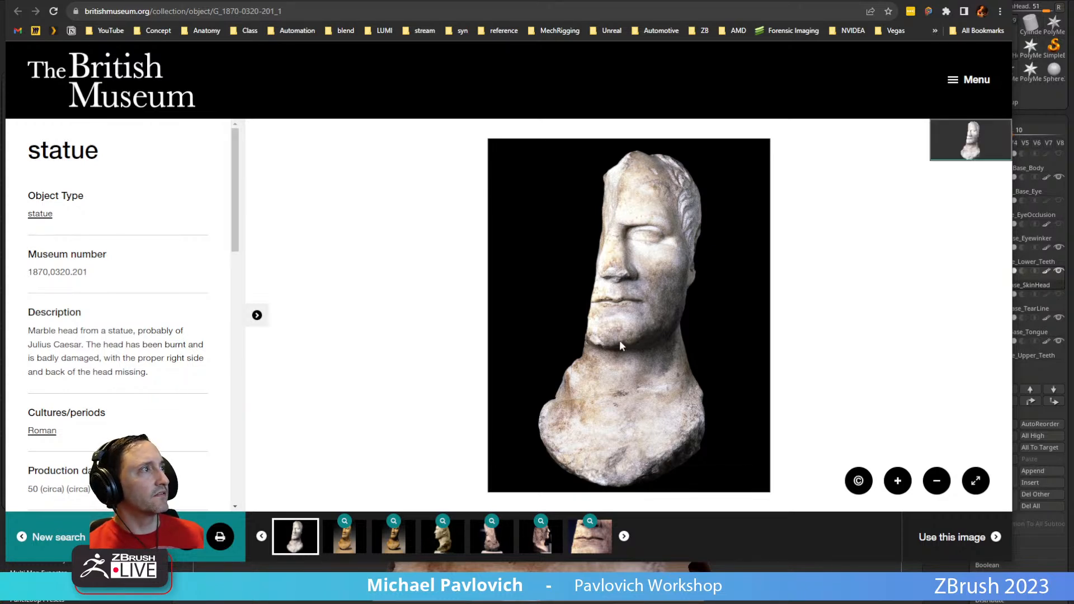
- Browse the British Museum's photos of the half-faced marble head, and return to the first front view
{"action": "left_click_drag", "start_coordinate": [544, 469], "coordinate": [525, 459]}
{"action": "left_click", "coordinate": [351, 539]}
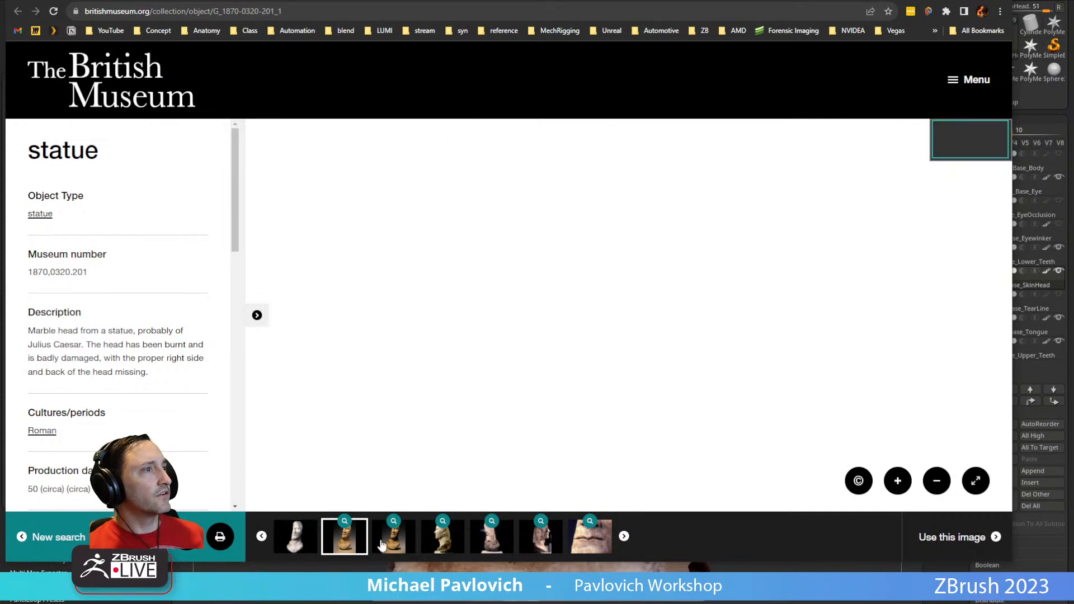
{"action": "left_click", "coordinate": [398, 540]}
{"action": "left_click", "coordinate": [442, 543]}
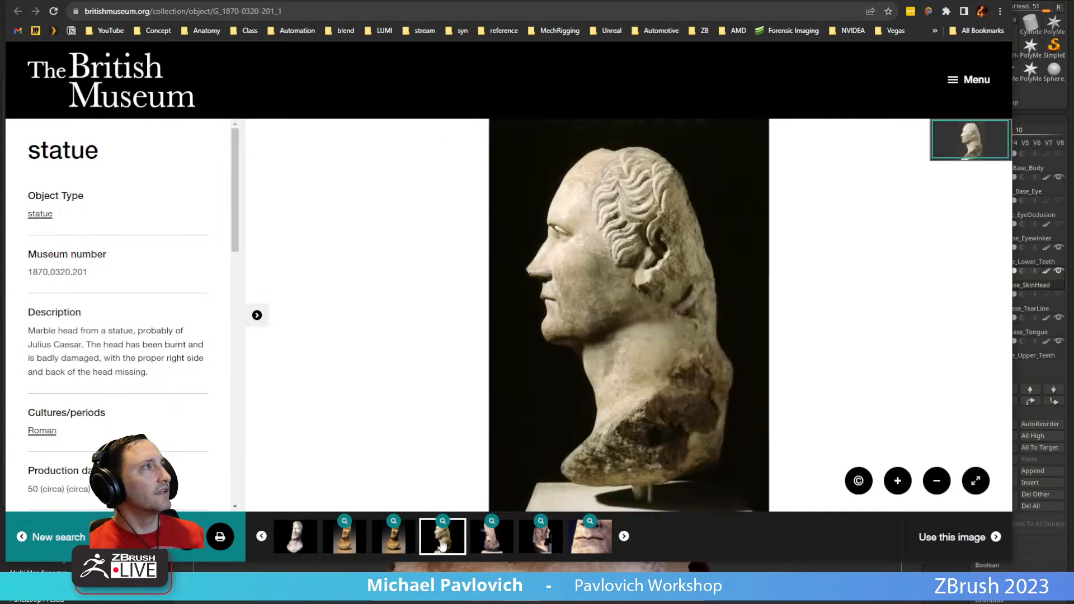
{"action": "left_click", "coordinate": [488, 543]}
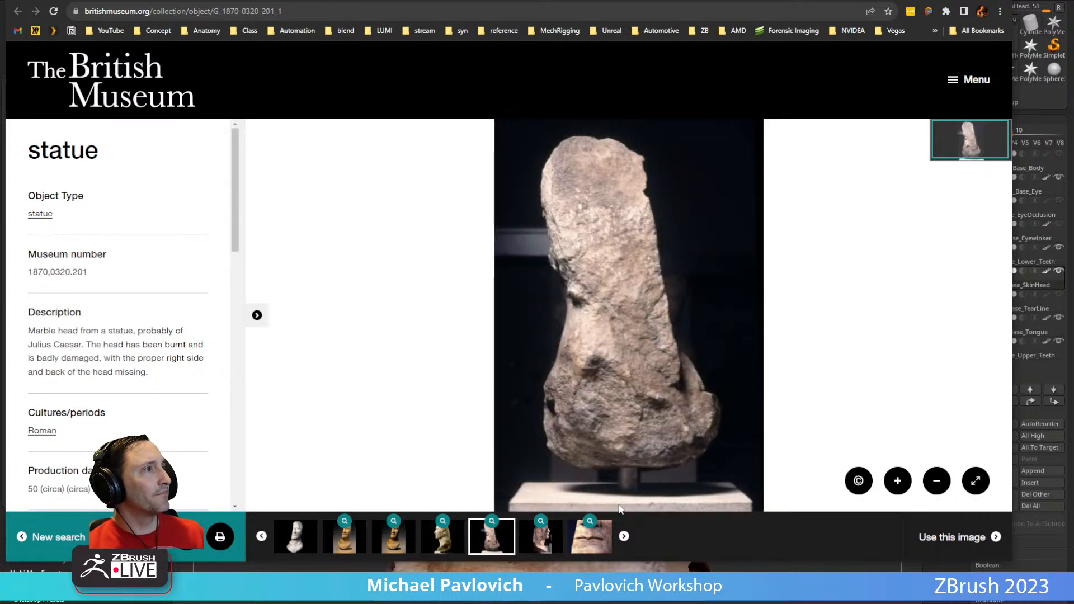
{"action": "left_click", "coordinate": [545, 552]}
{"action": "left_click", "coordinate": [588, 546]}
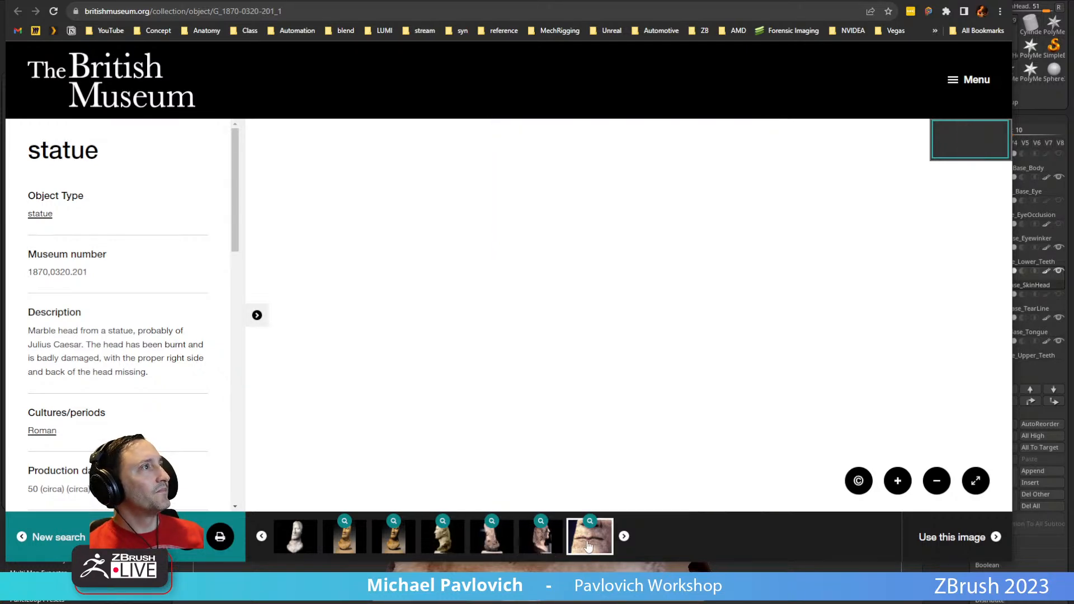
{"action": "left_click", "coordinate": [304, 550]}
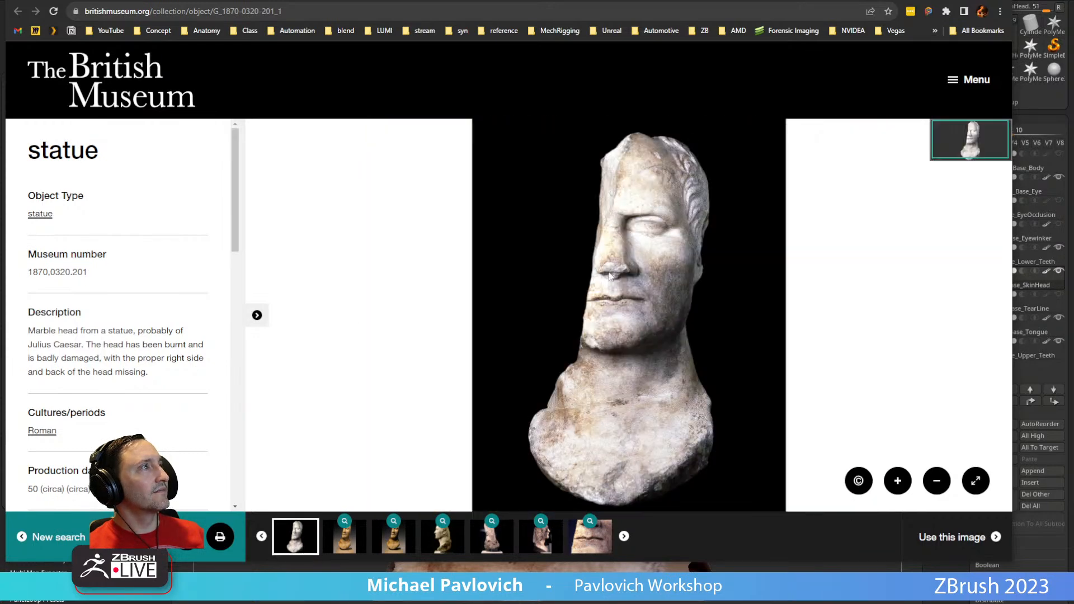
- Leave the museum page and scan folder, switch to Character Creator and frame the half-faced character's head
{"action": "left_click_drag", "start_coordinate": [630, 1], "coordinate": [635, 0]}
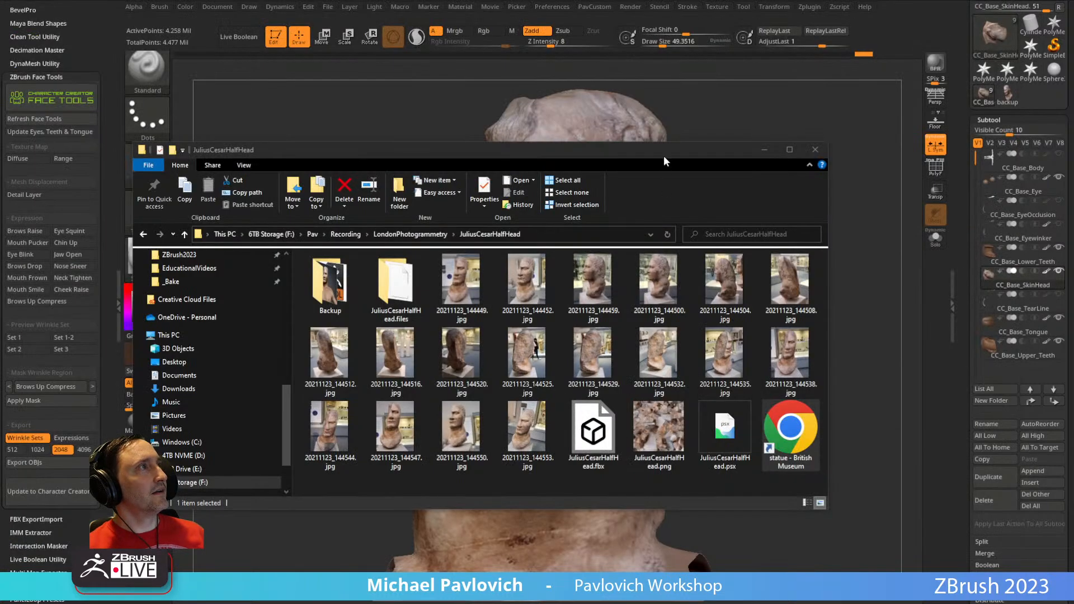
{"action": "left_click_drag", "start_coordinate": [664, 157], "coordinate": [691, 603]}
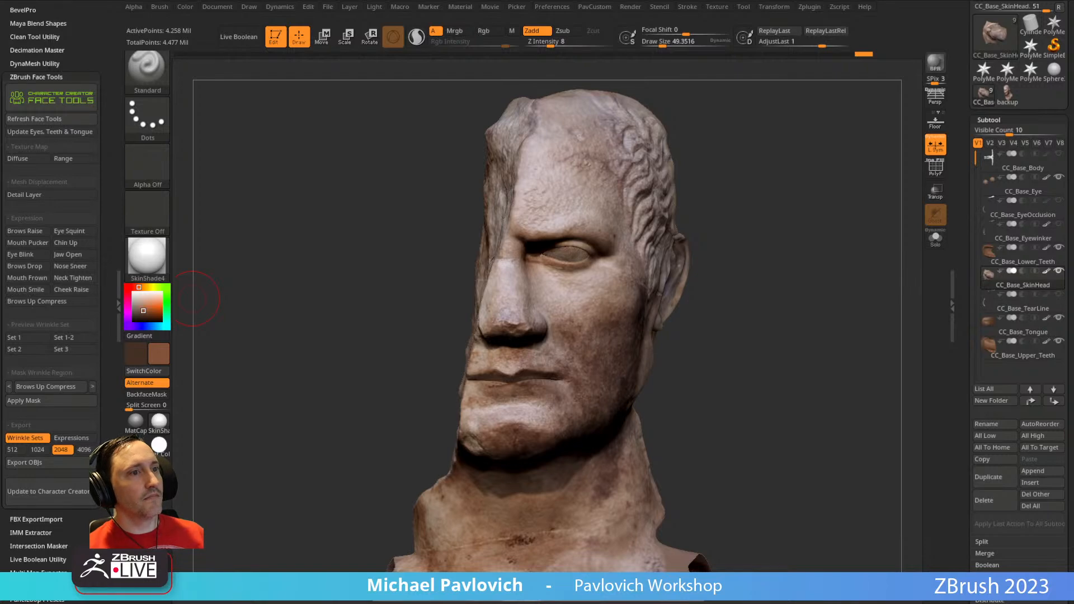
{"action": "key", "text": "alt+Tab"}
{"action": "right_click_drag", "start_coordinate": [658, 364], "coordinate": [716, 488], "text": "alt"}
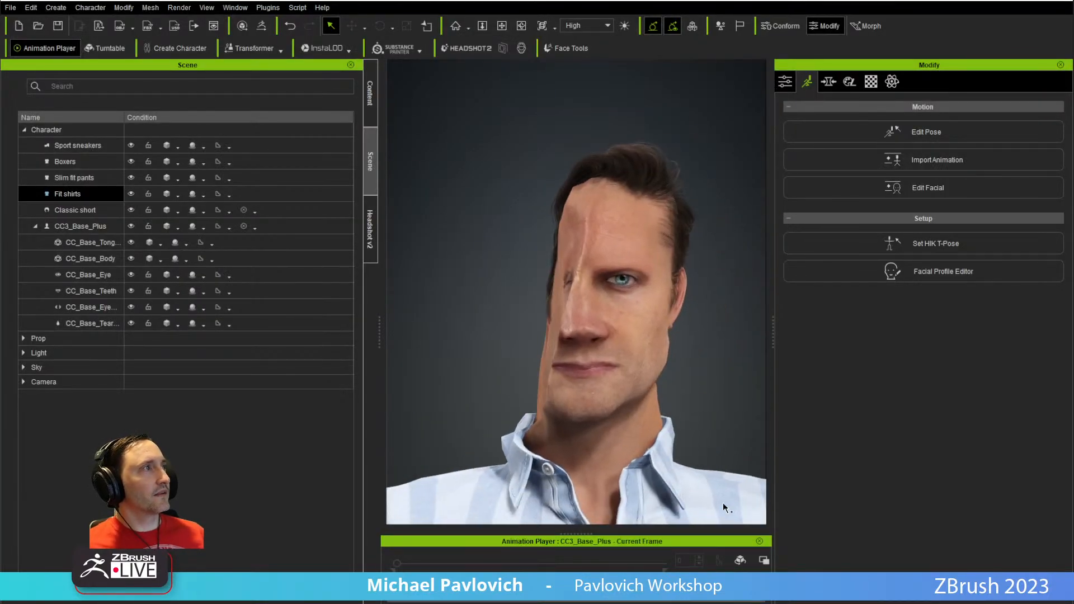